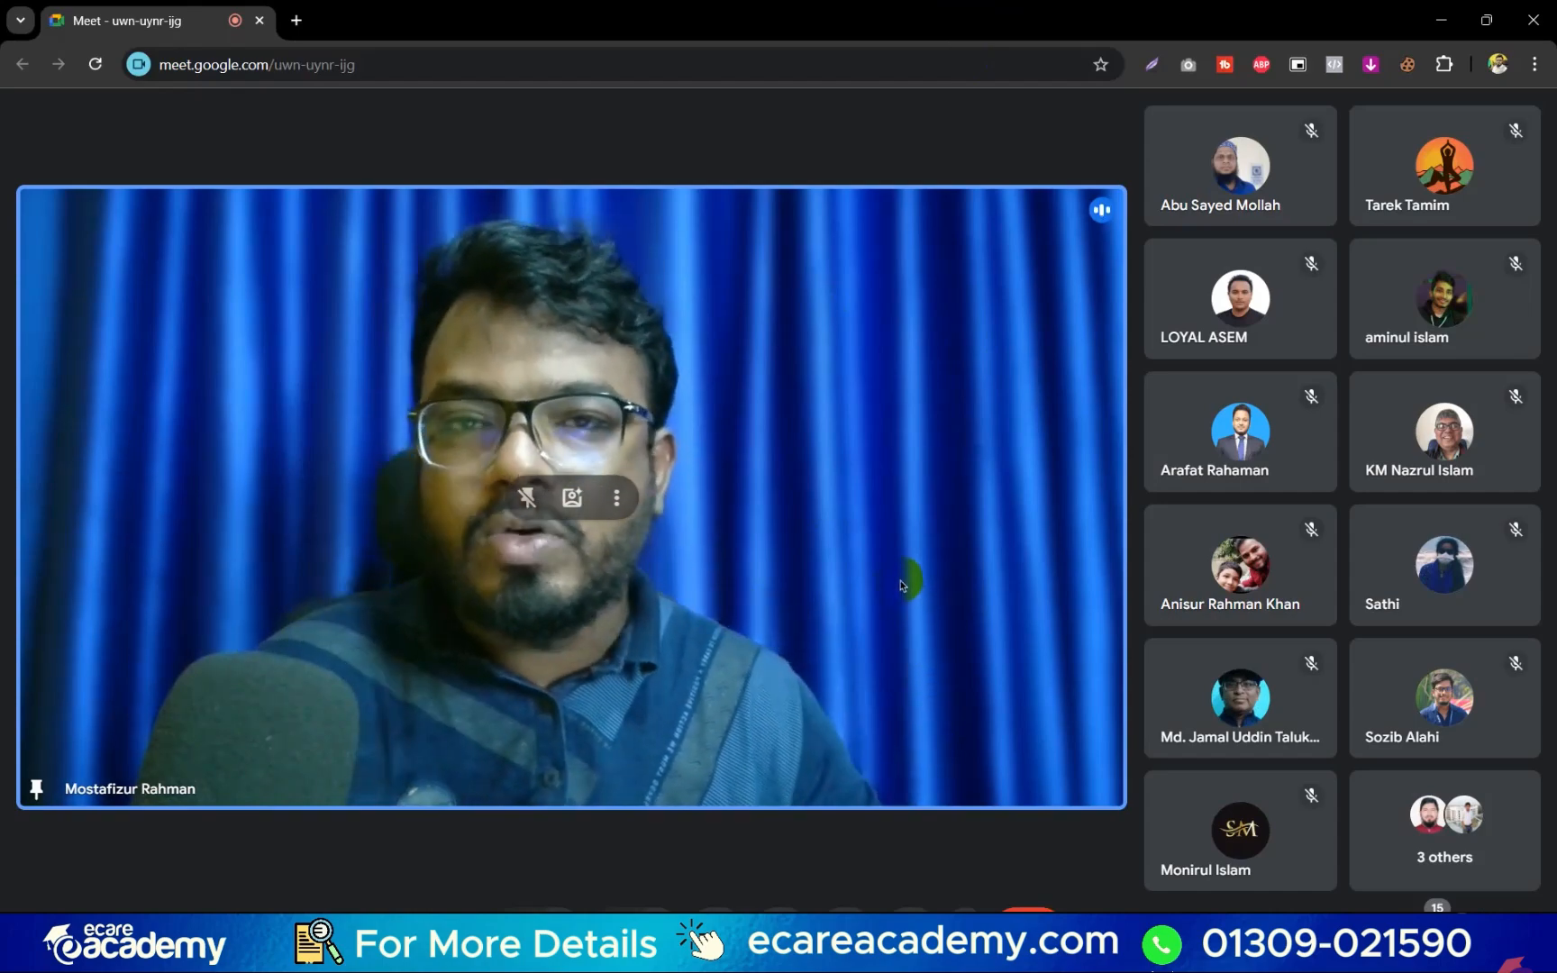
Search Google for "top website in the world" in a new browser tab.
{"action": "left_click", "coordinate": [296, 20]}
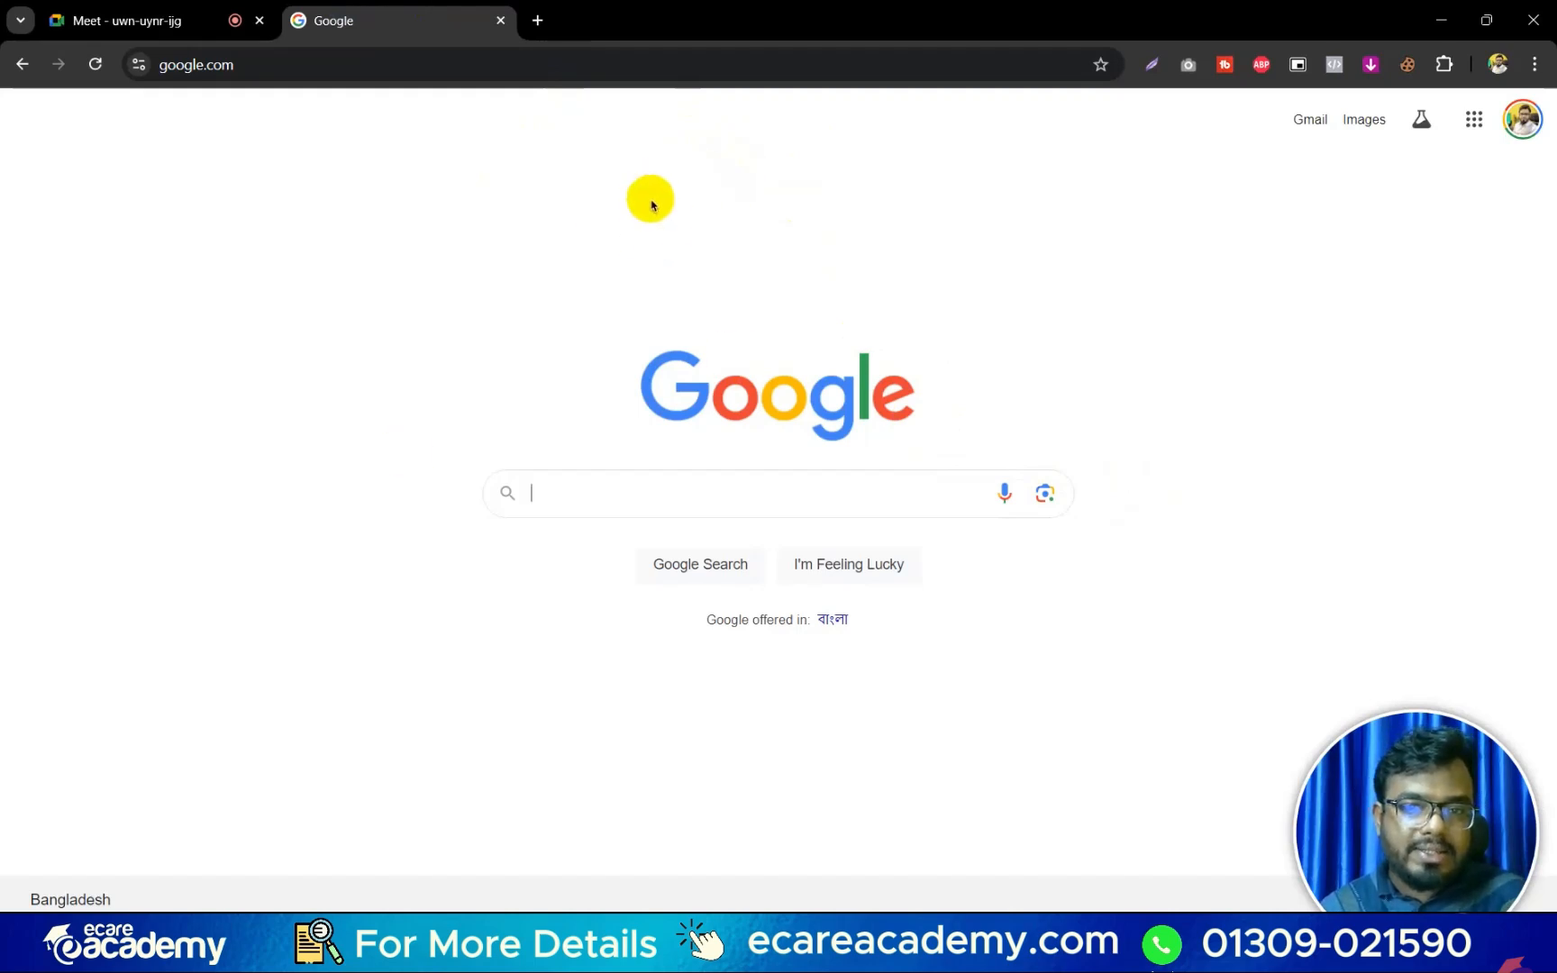
{"action": "type", "text": "top"}
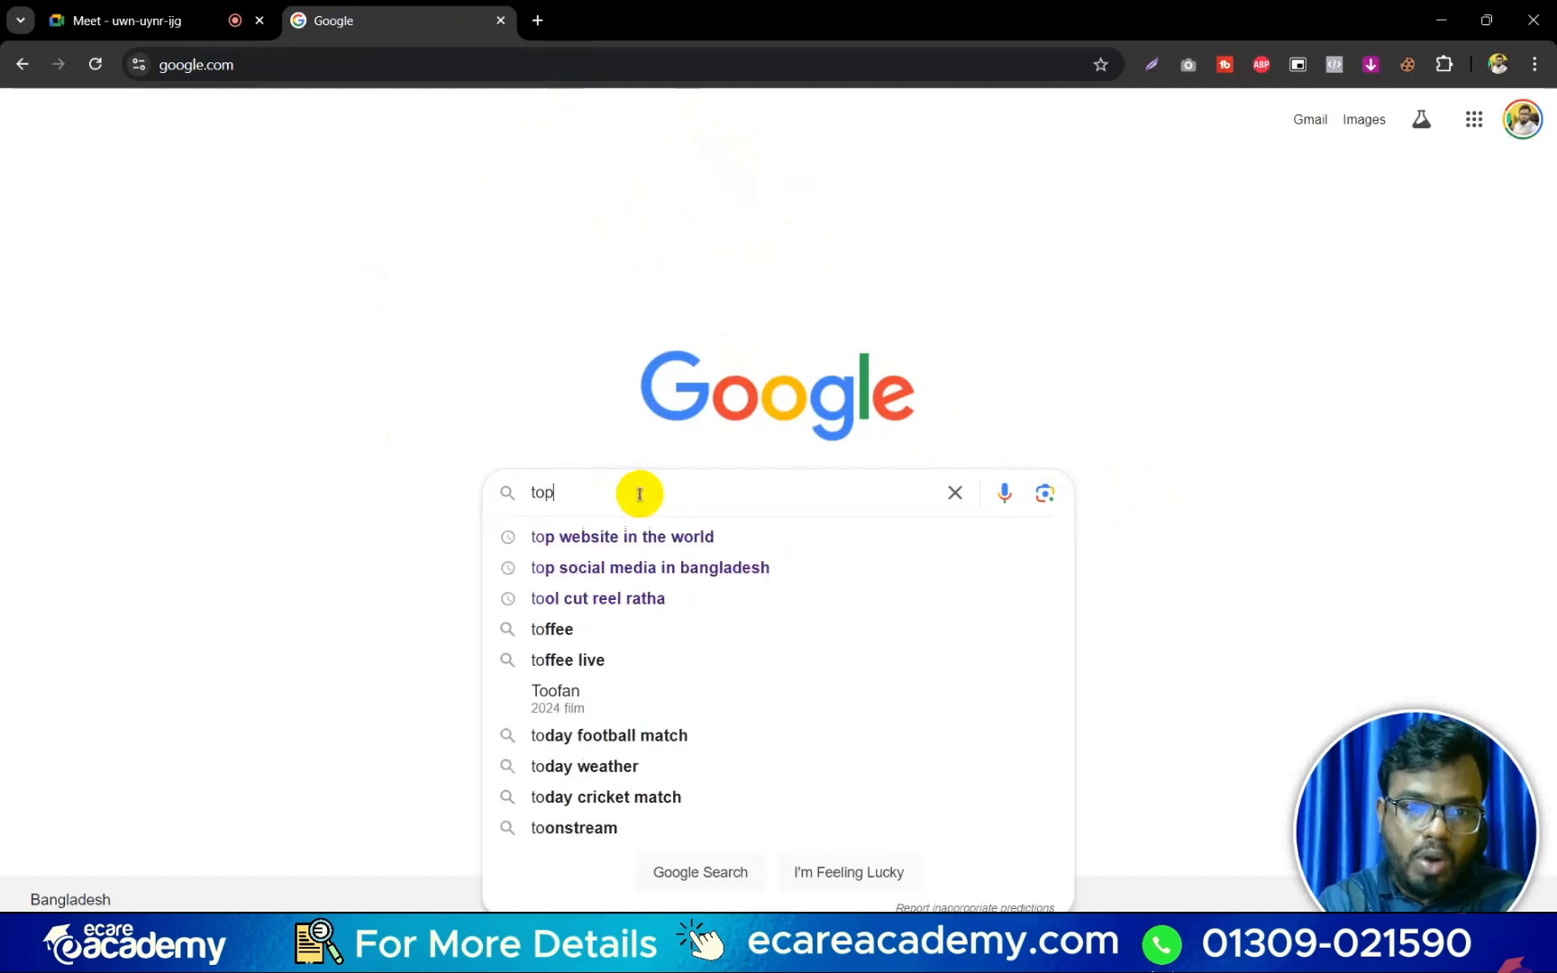
{"action": "key", "text": "Down"}
{"action": "key", "text": "Return"}
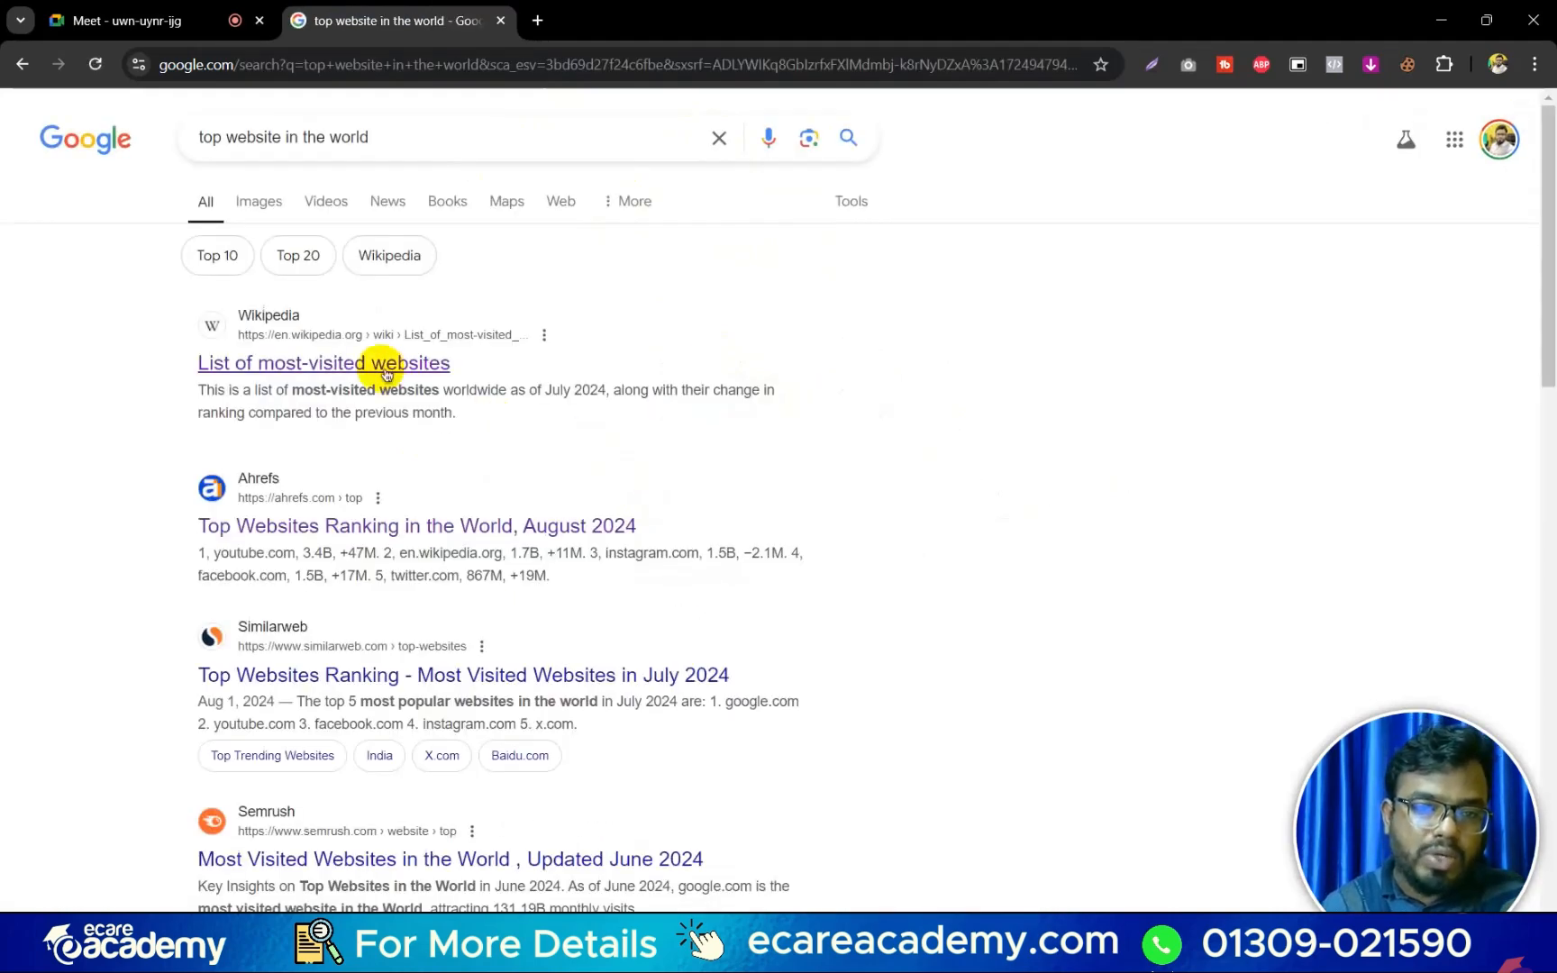
Open the Ahrefs Top Websites Ranking result in its own tab and review the worldwide website ranking.
{"action": "middle_click", "coordinate": [443, 530]}
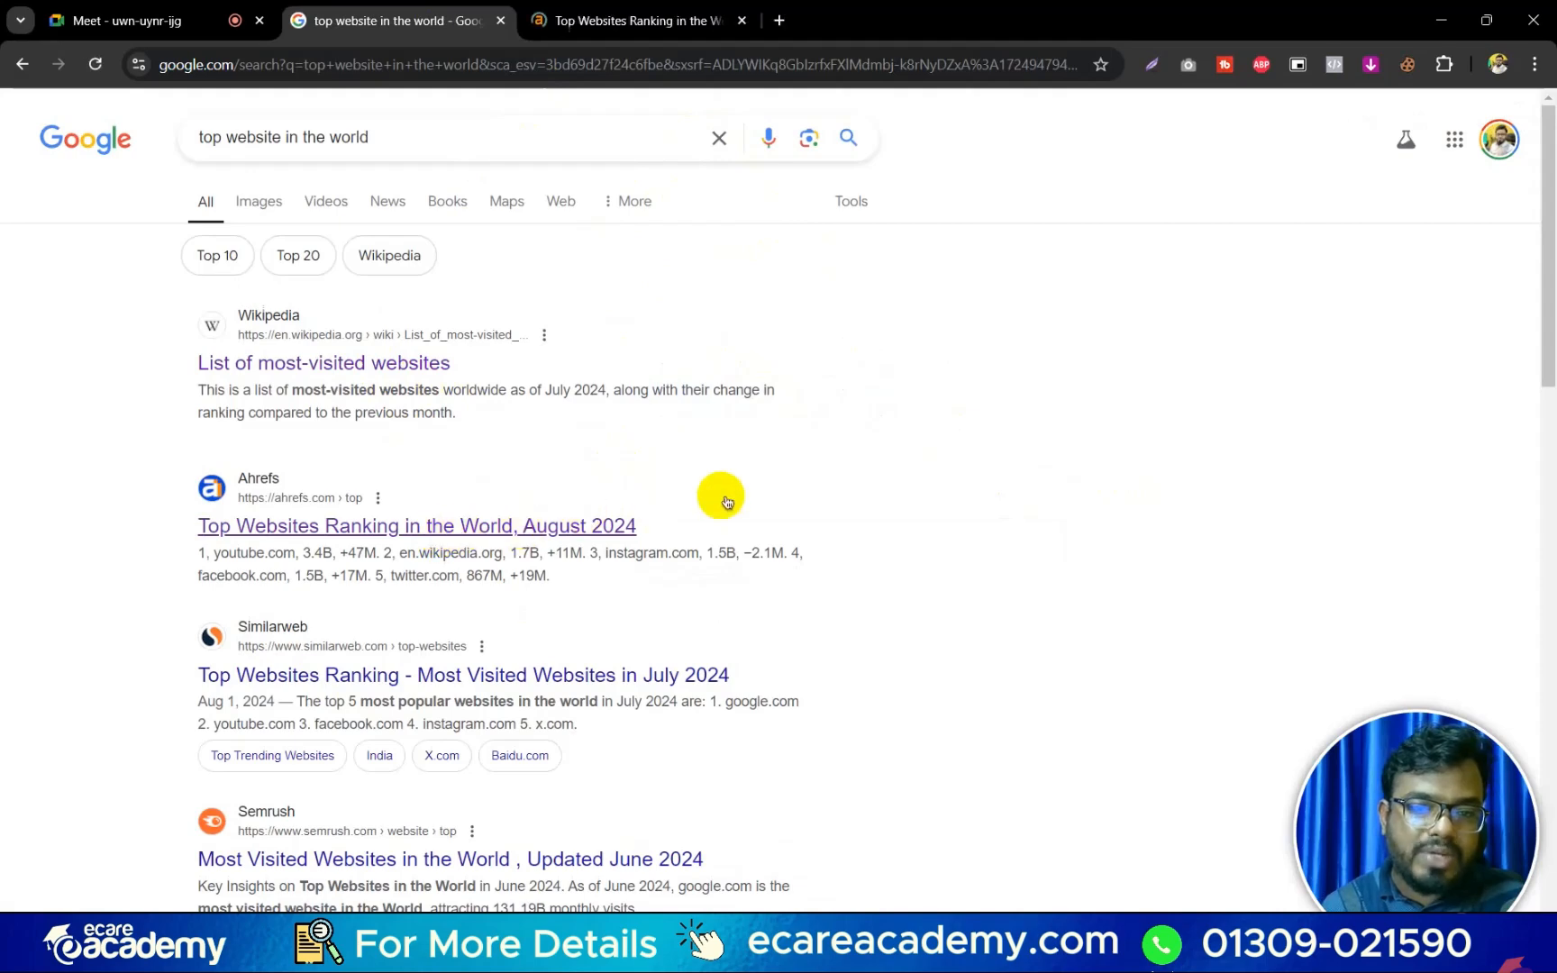
{"action": "scroll", "coordinate": [685, 503], "scroll_direction": "down", "scroll_amount": 1}
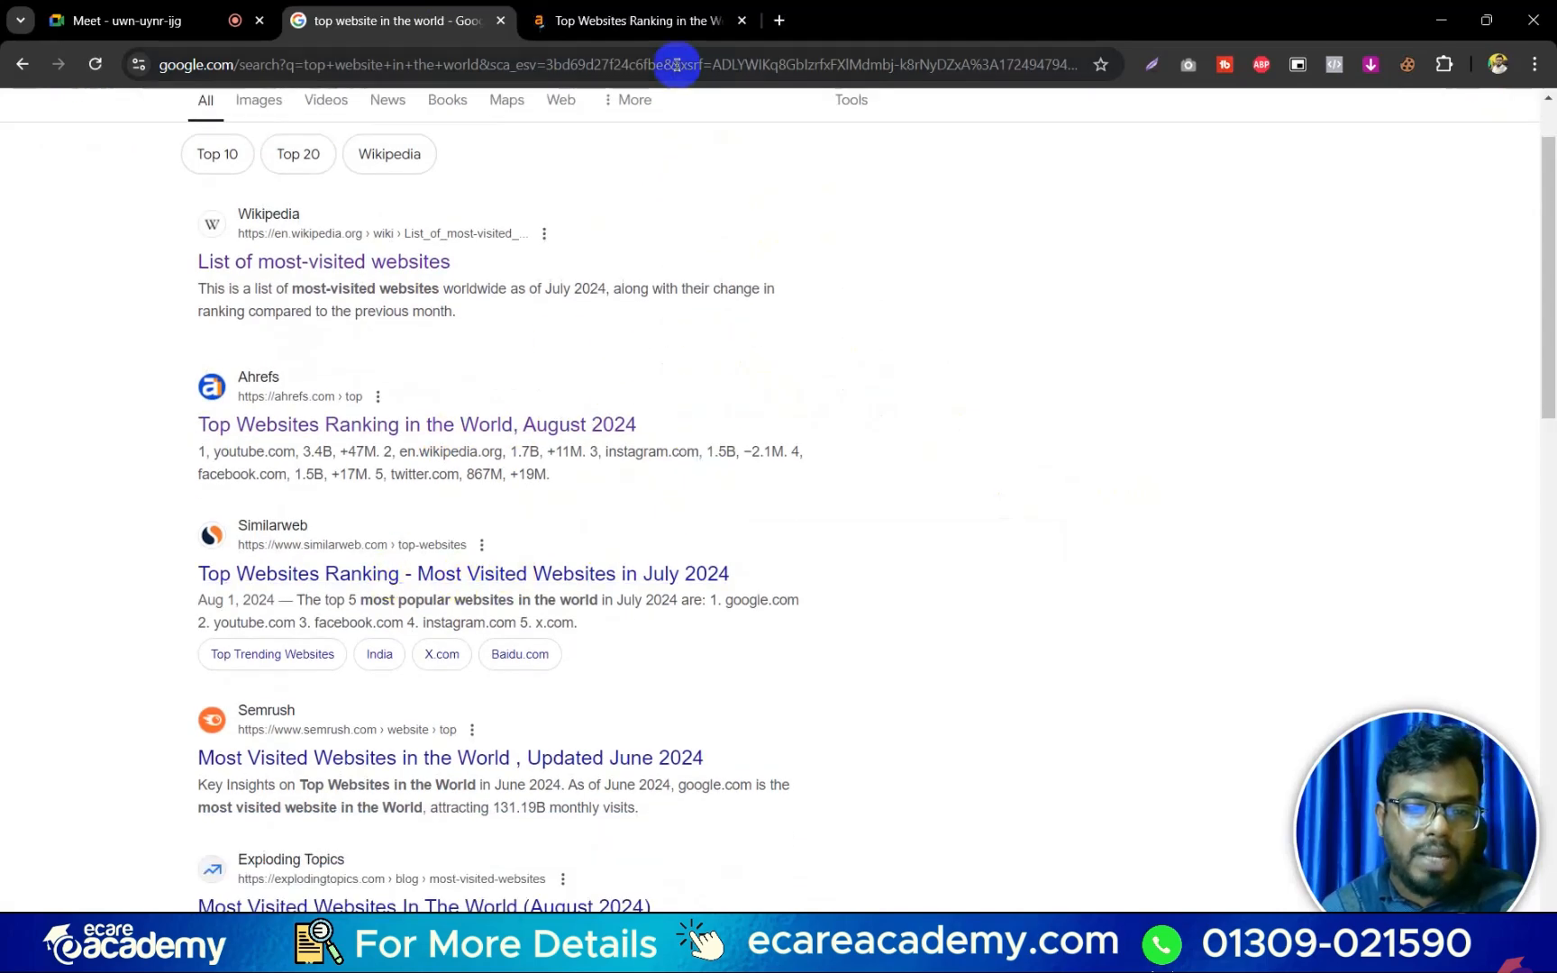
{"action": "left_click", "coordinate": [642, 20]}
{"action": "scroll", "coordinate": [602, 511], "scroll_direction": "down", "scroll_amount": 1}
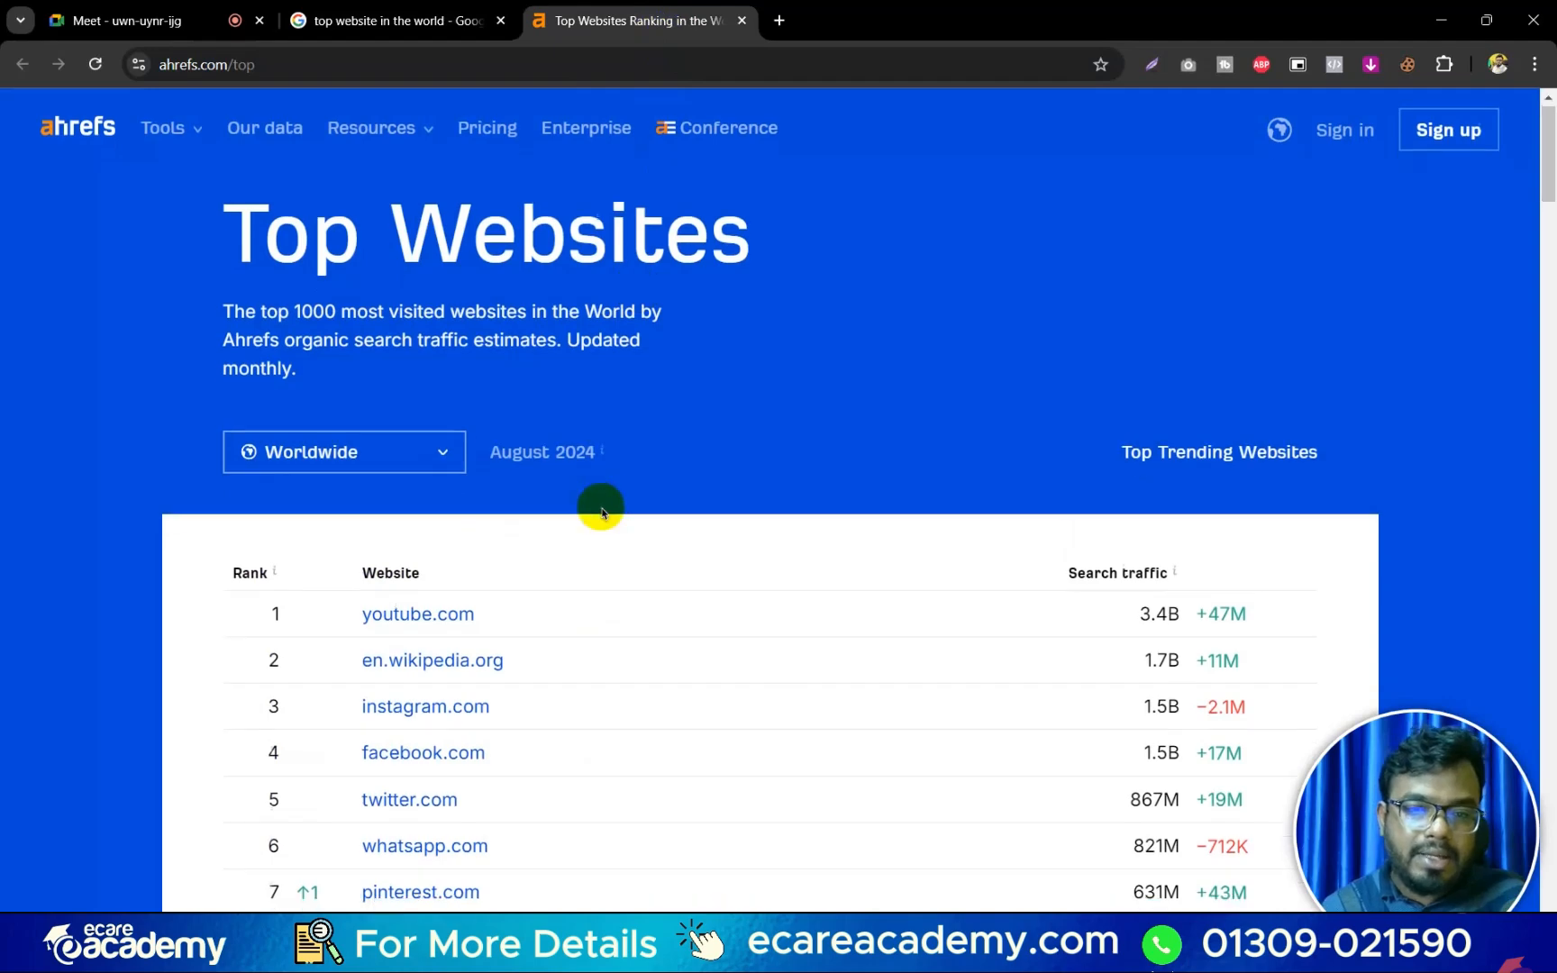
{"action": "scroll", "coordinate": [602, 512], "scroll_direction": "down", "scroll_amount": 3}
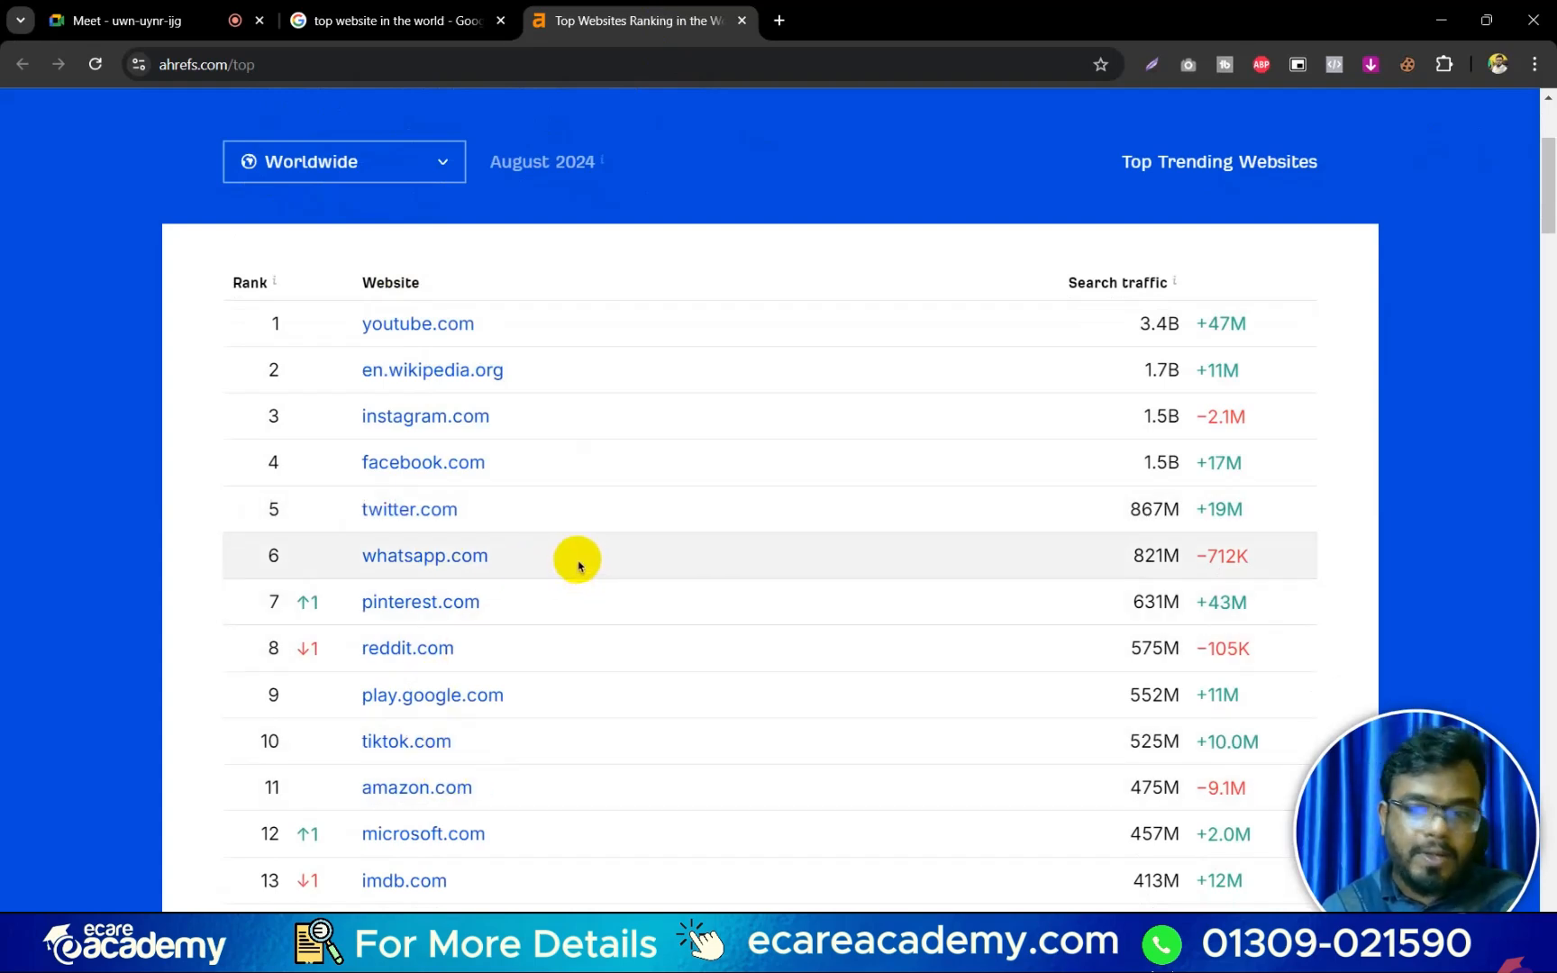
Search Google for "what cms checker" in another new tab.
{"action": "left_click", "coordinate": [780, 19]}
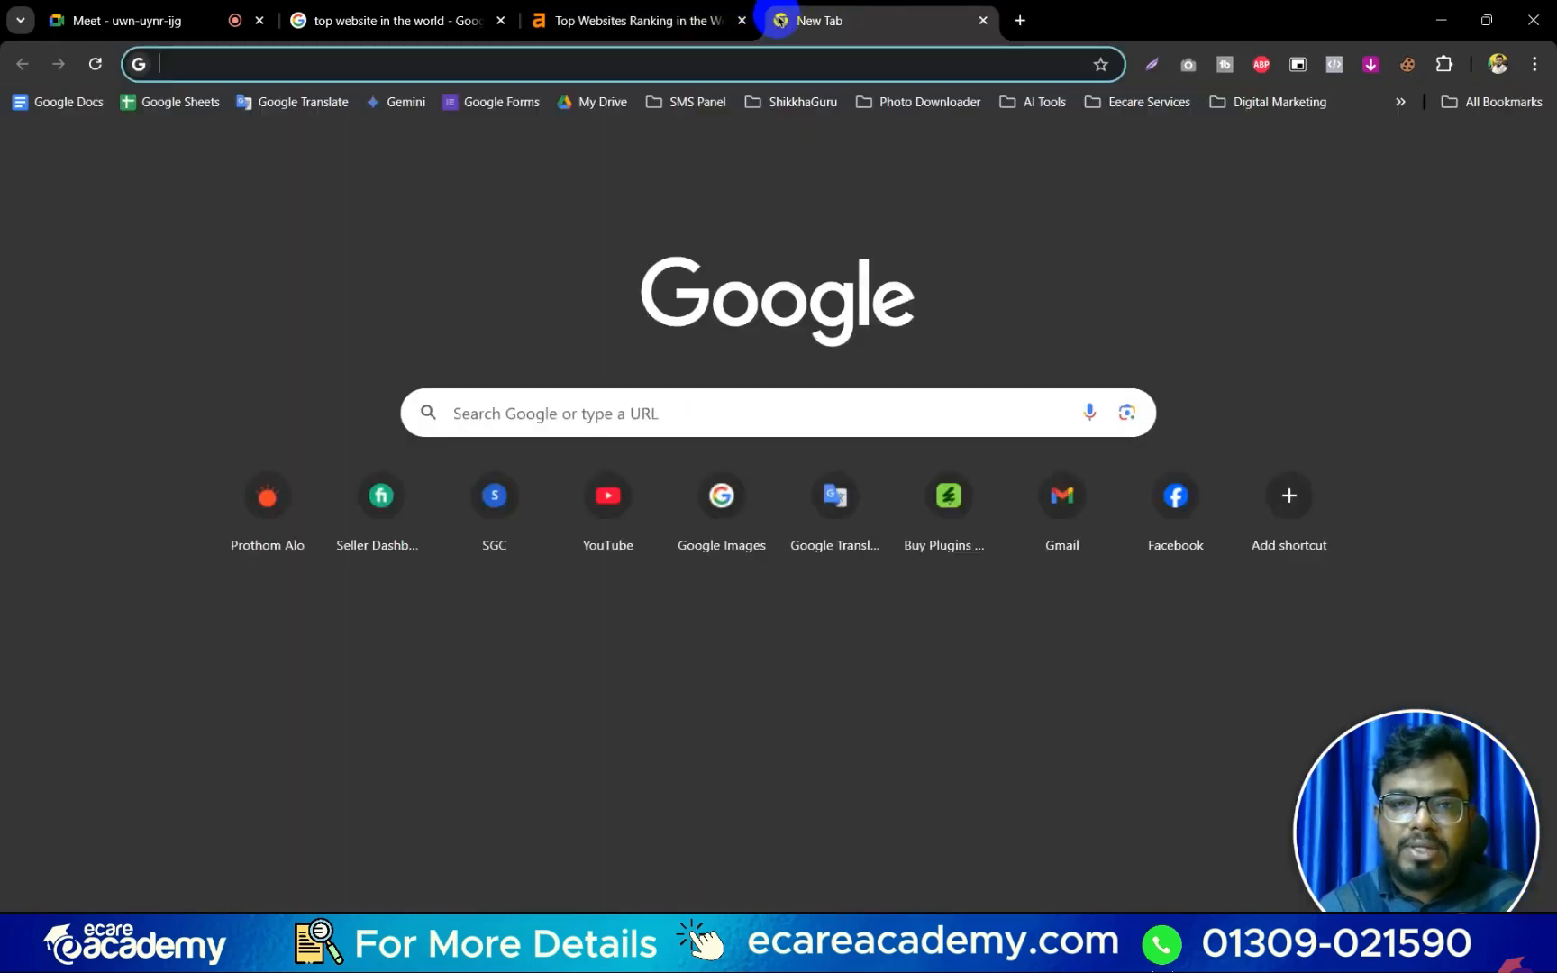
{"action": "type", "text": "g"}
{"action": "key", "text": "Return"}
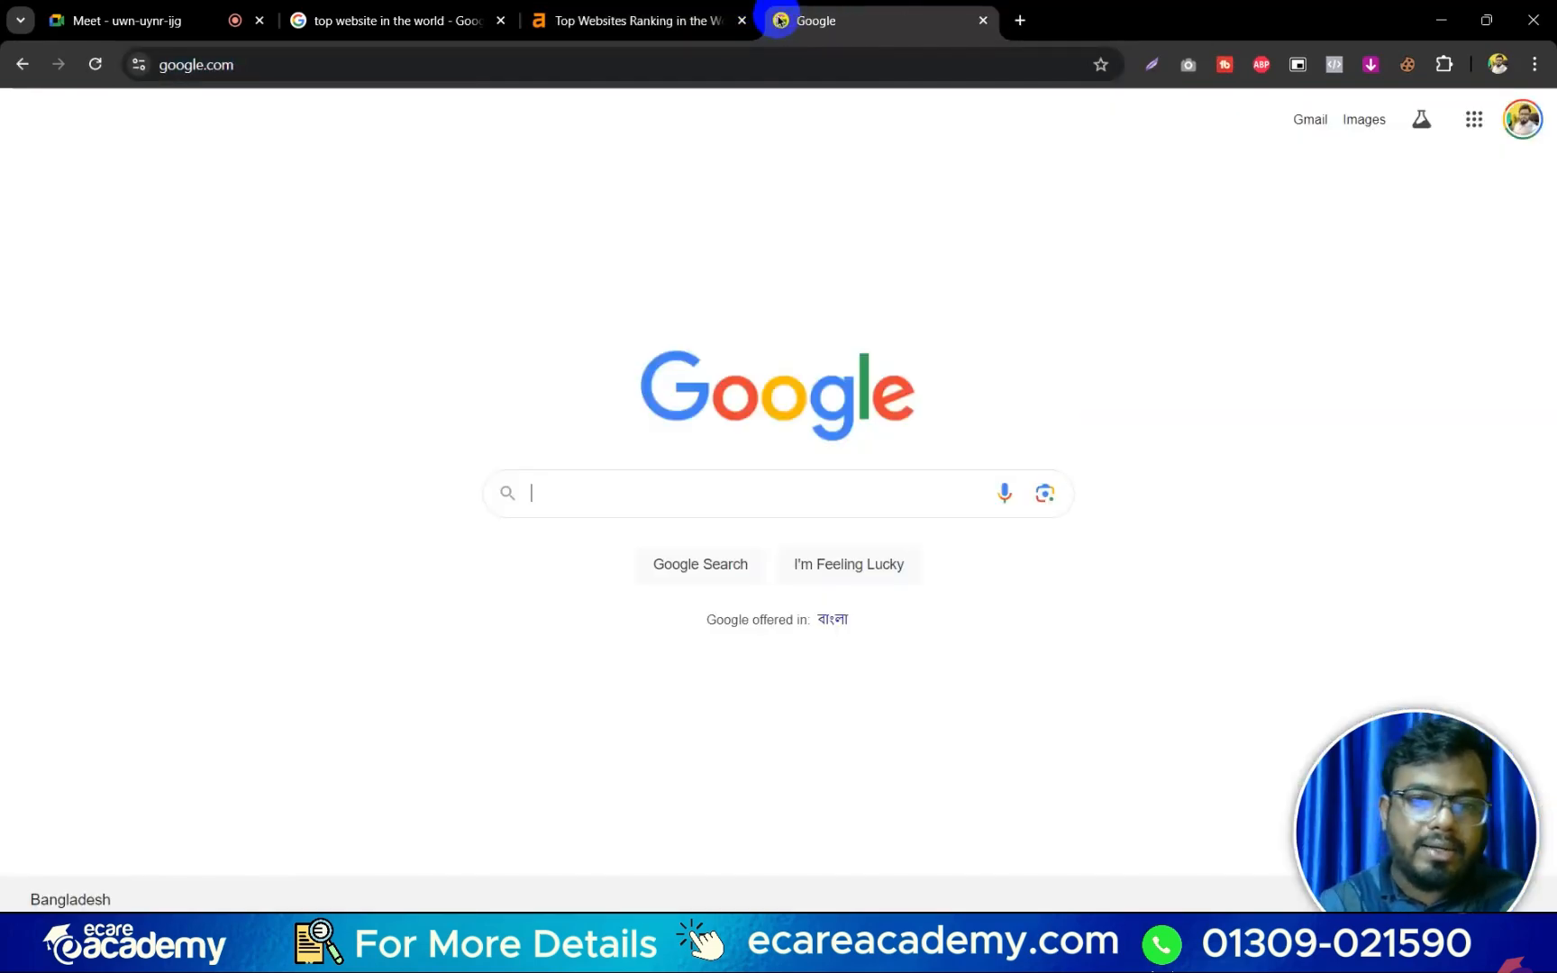
{"action": "type", "text": "what"}
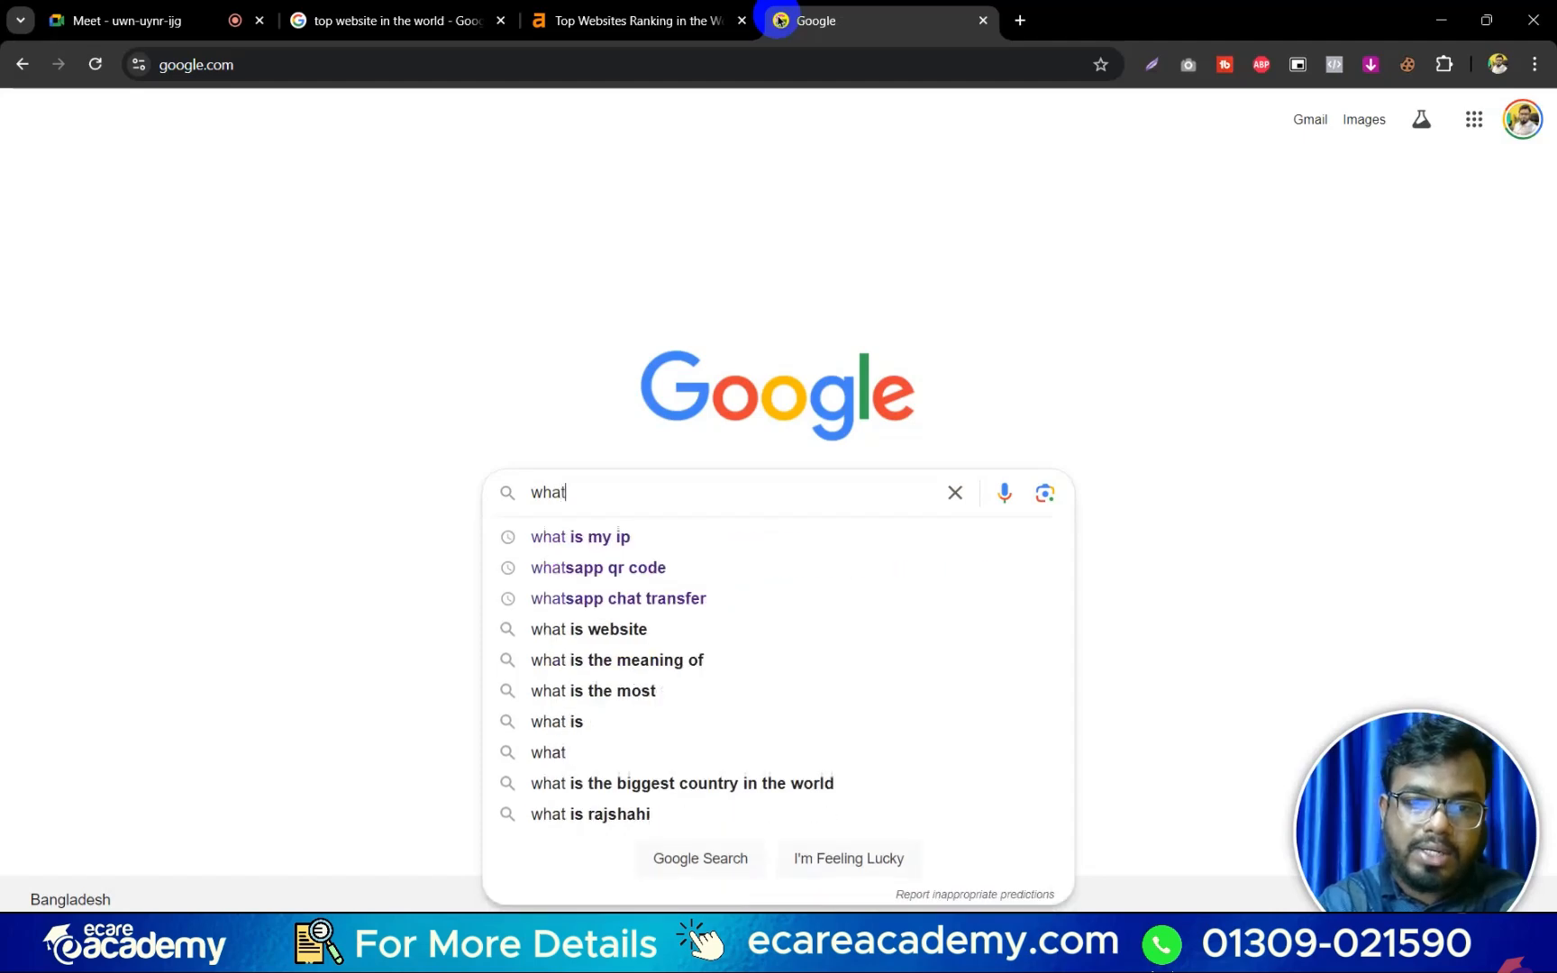
{"action": "type", "text": " cms"}
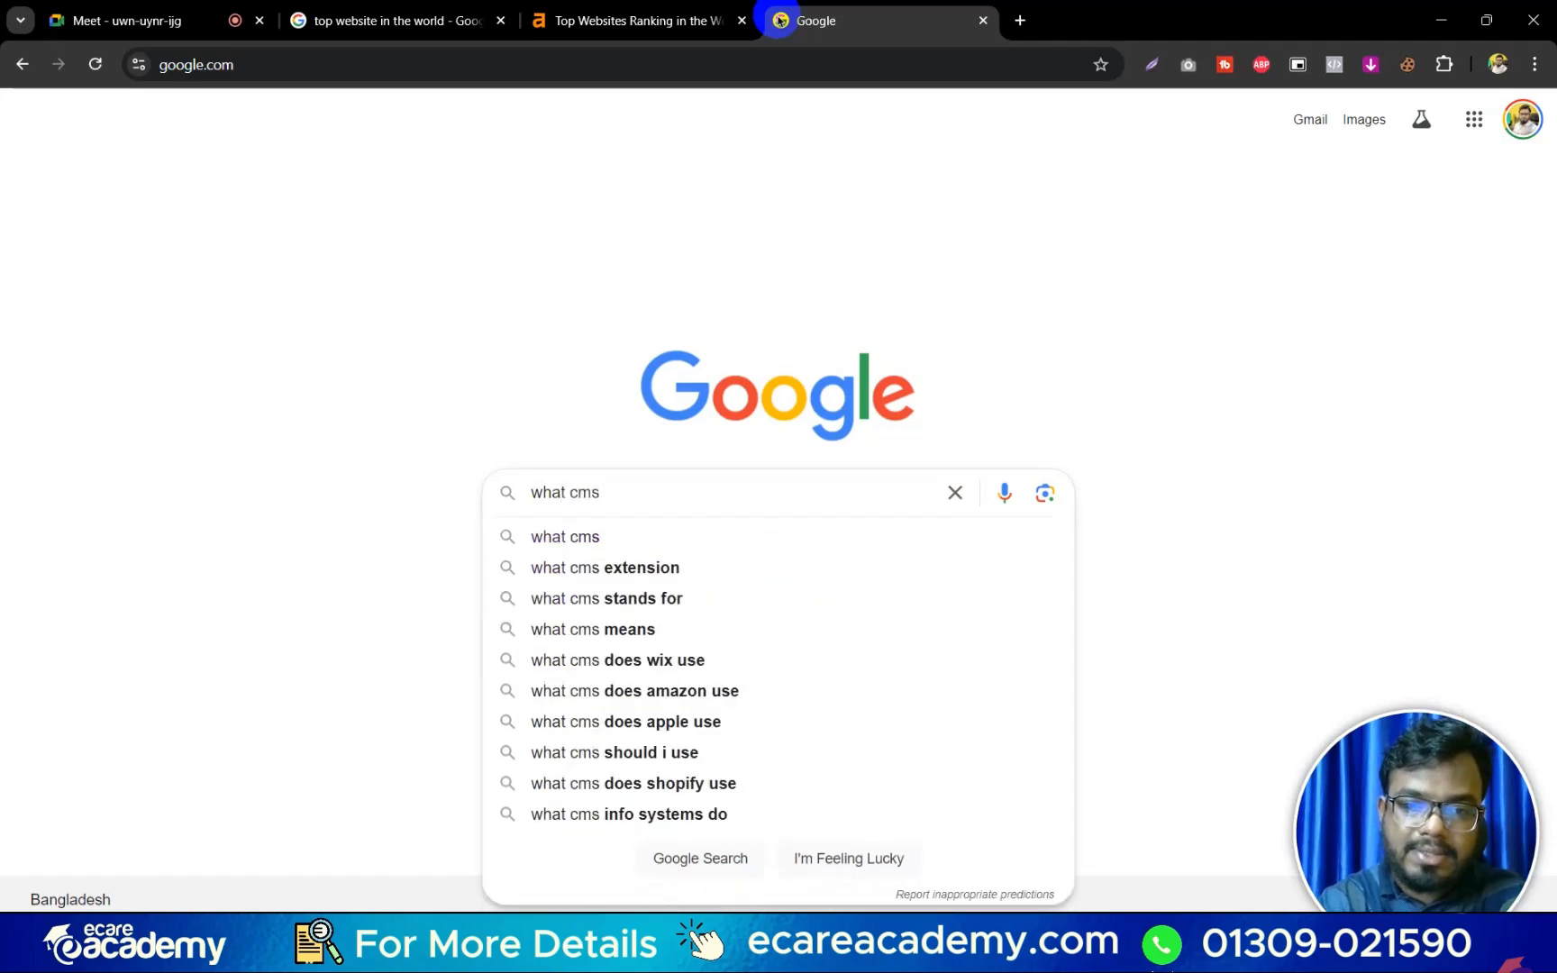
{"action": "key", "text": "Down"}
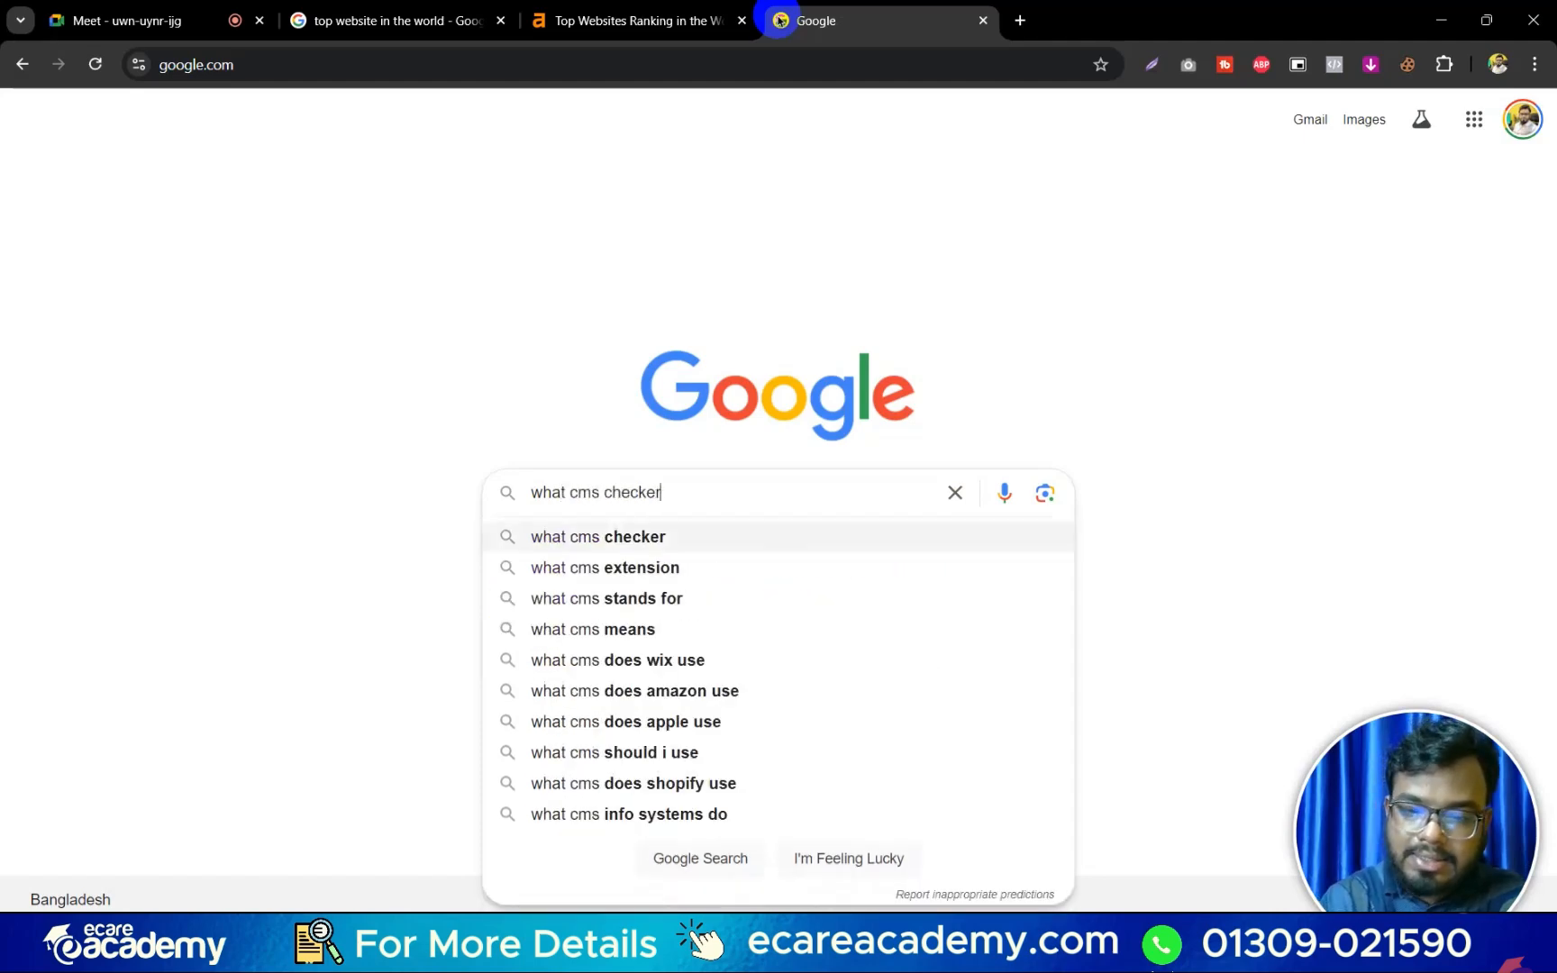
{"action": "key", "text": "Return"}
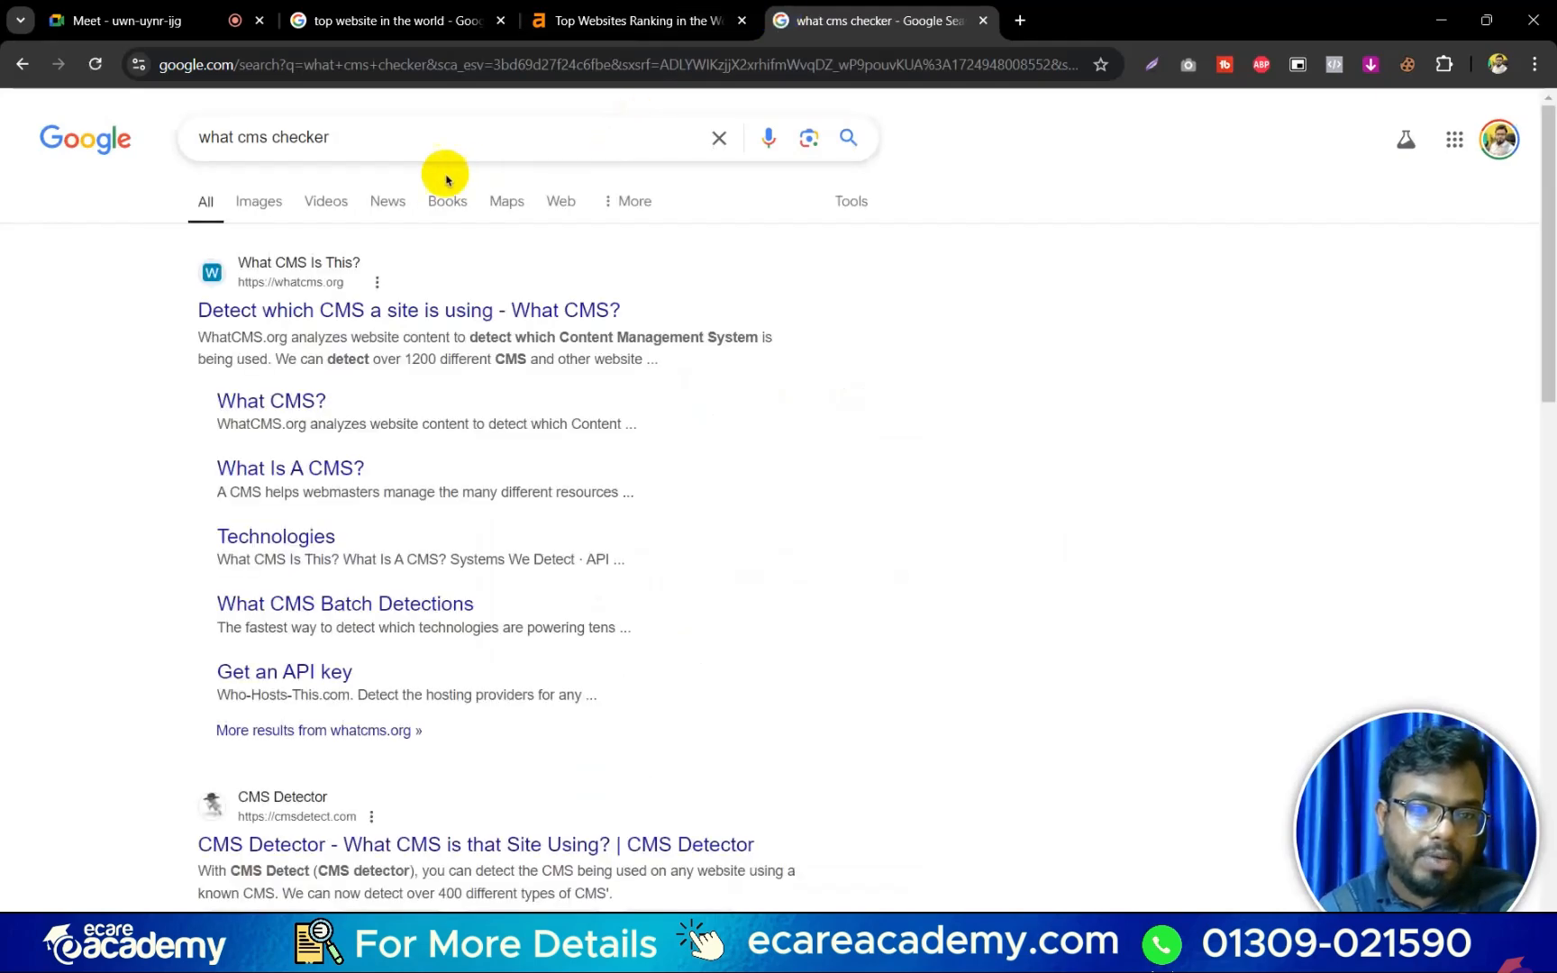
Open the WhatCMS and CMS Detector search results in separate background tabs.
{"action": "middle_click", "coordinate": [393, 310]}
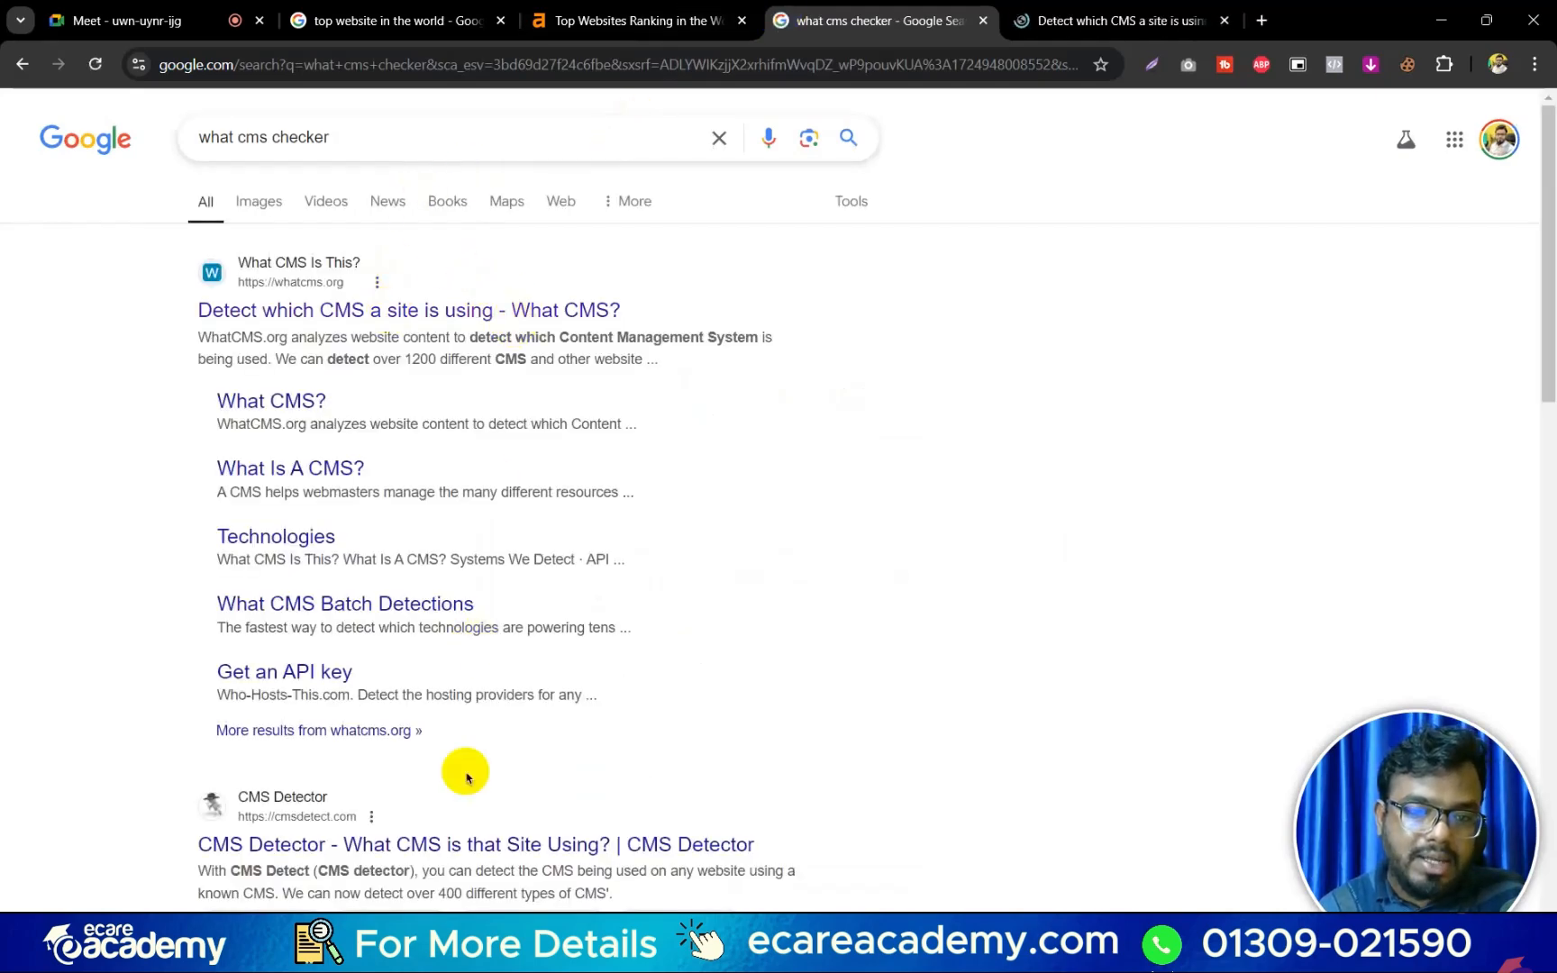
{"action": "middle_click", "coordinate": [435, 847]}
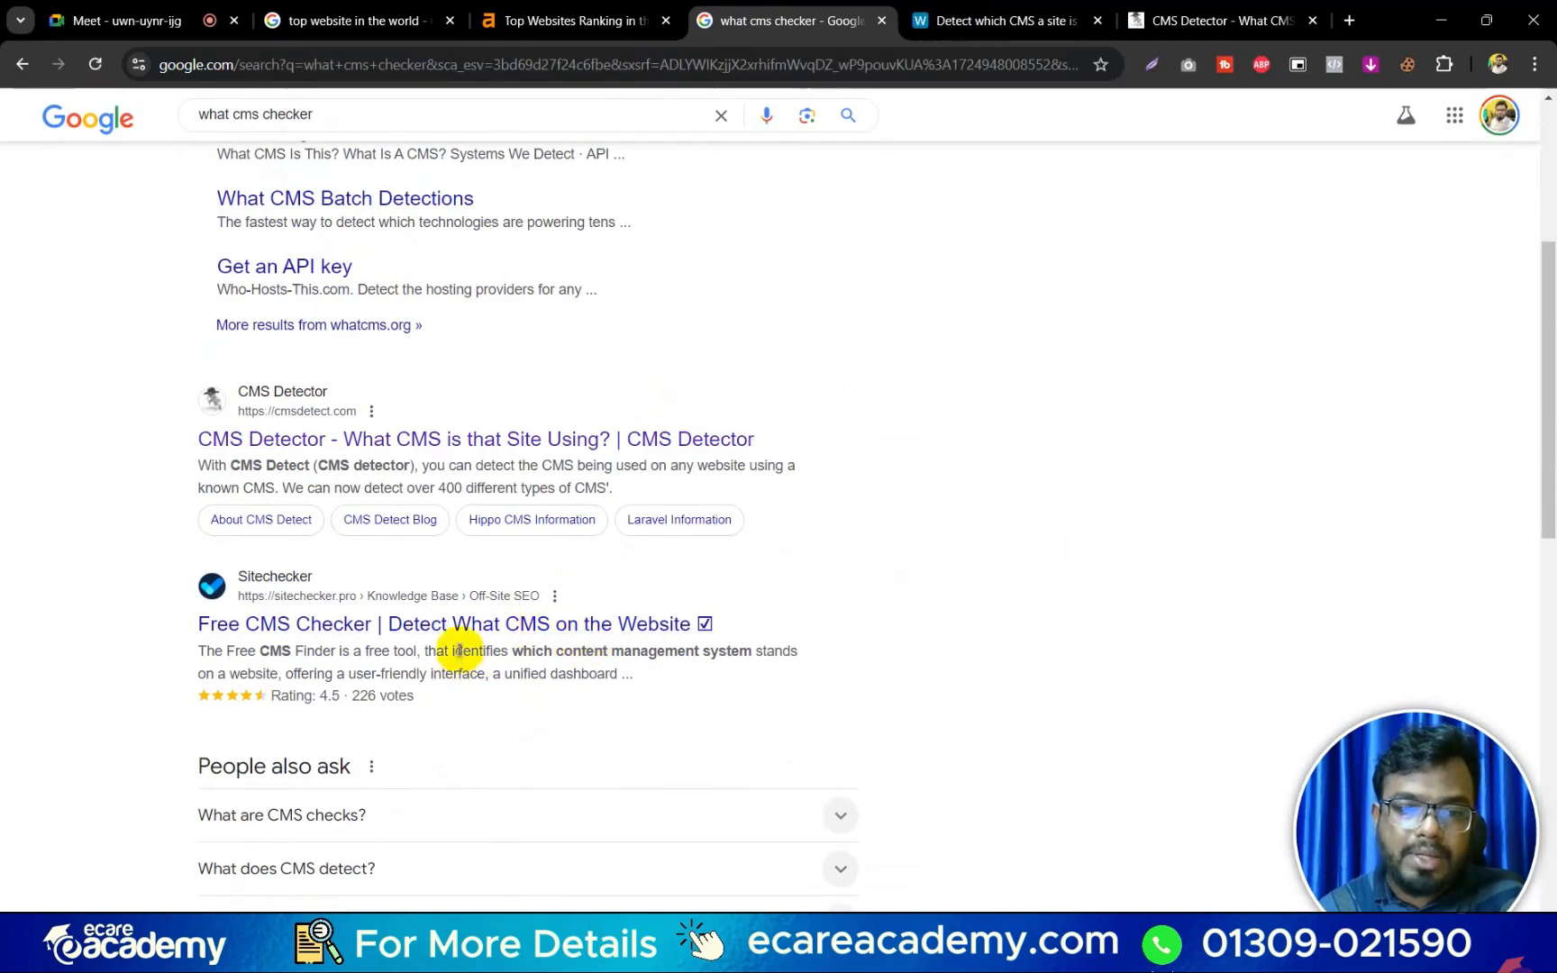
{"action": "scroll", "coordinate": [469, 636], "scroll_direction": "up", "scroll_amount": 5}
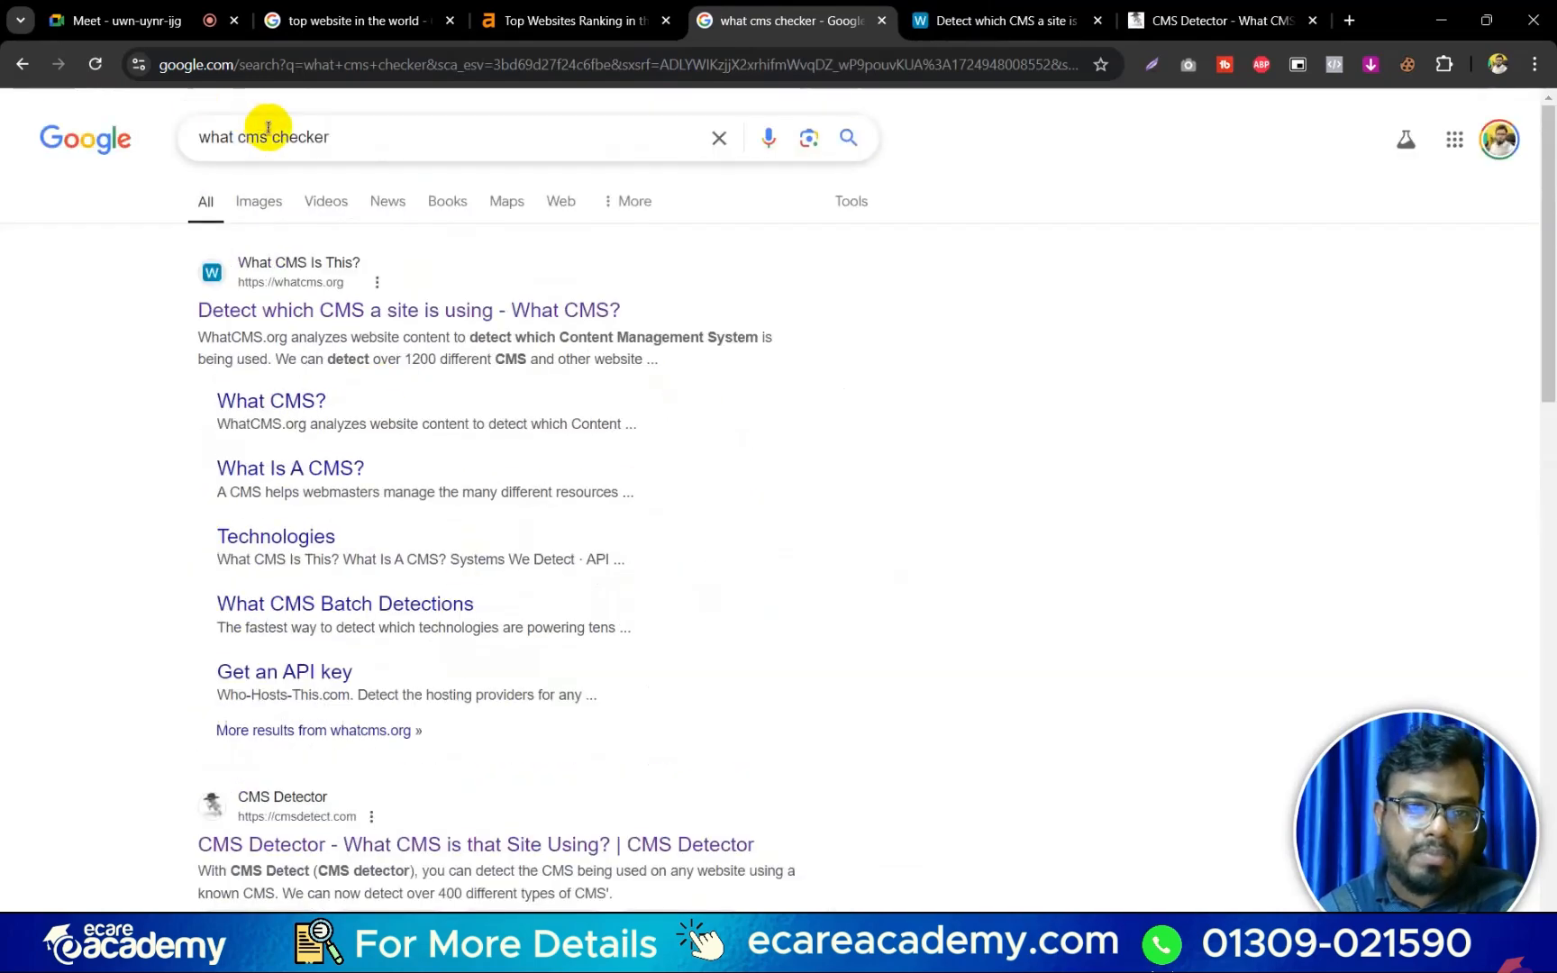
Change the Google query to "website technology checker" and run the search.
{"action": "left_click_drag", "start_coordinate": [267, 136], "coordinate": [179, 147]}
{"action": "type", "text": "website "}
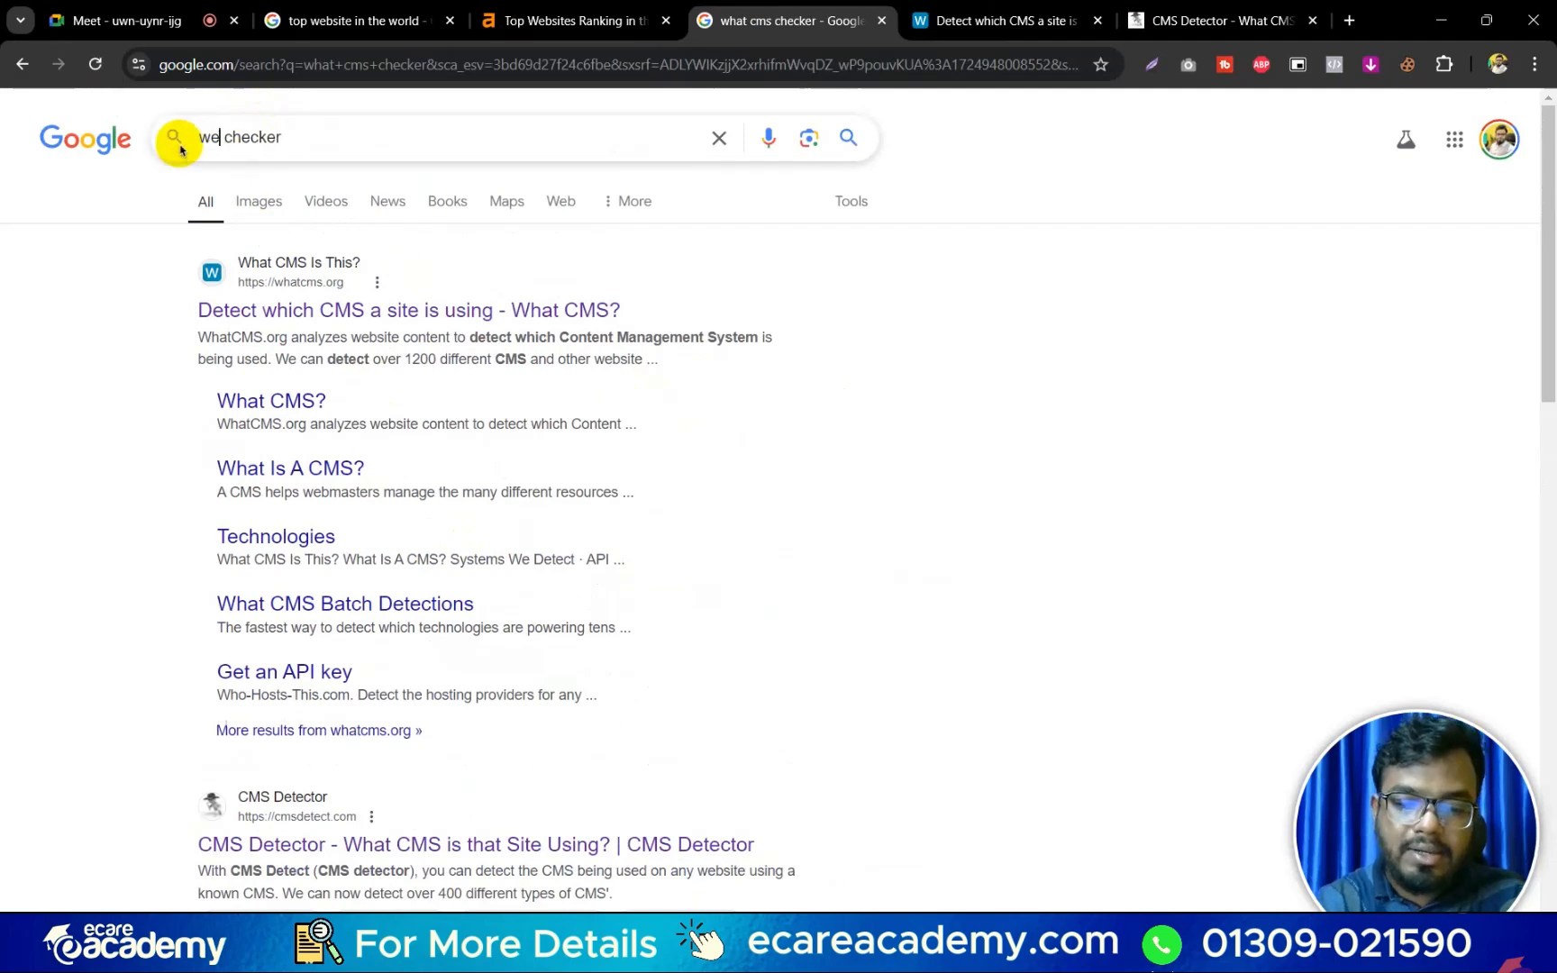
{"action": "type", "text": "tec"}
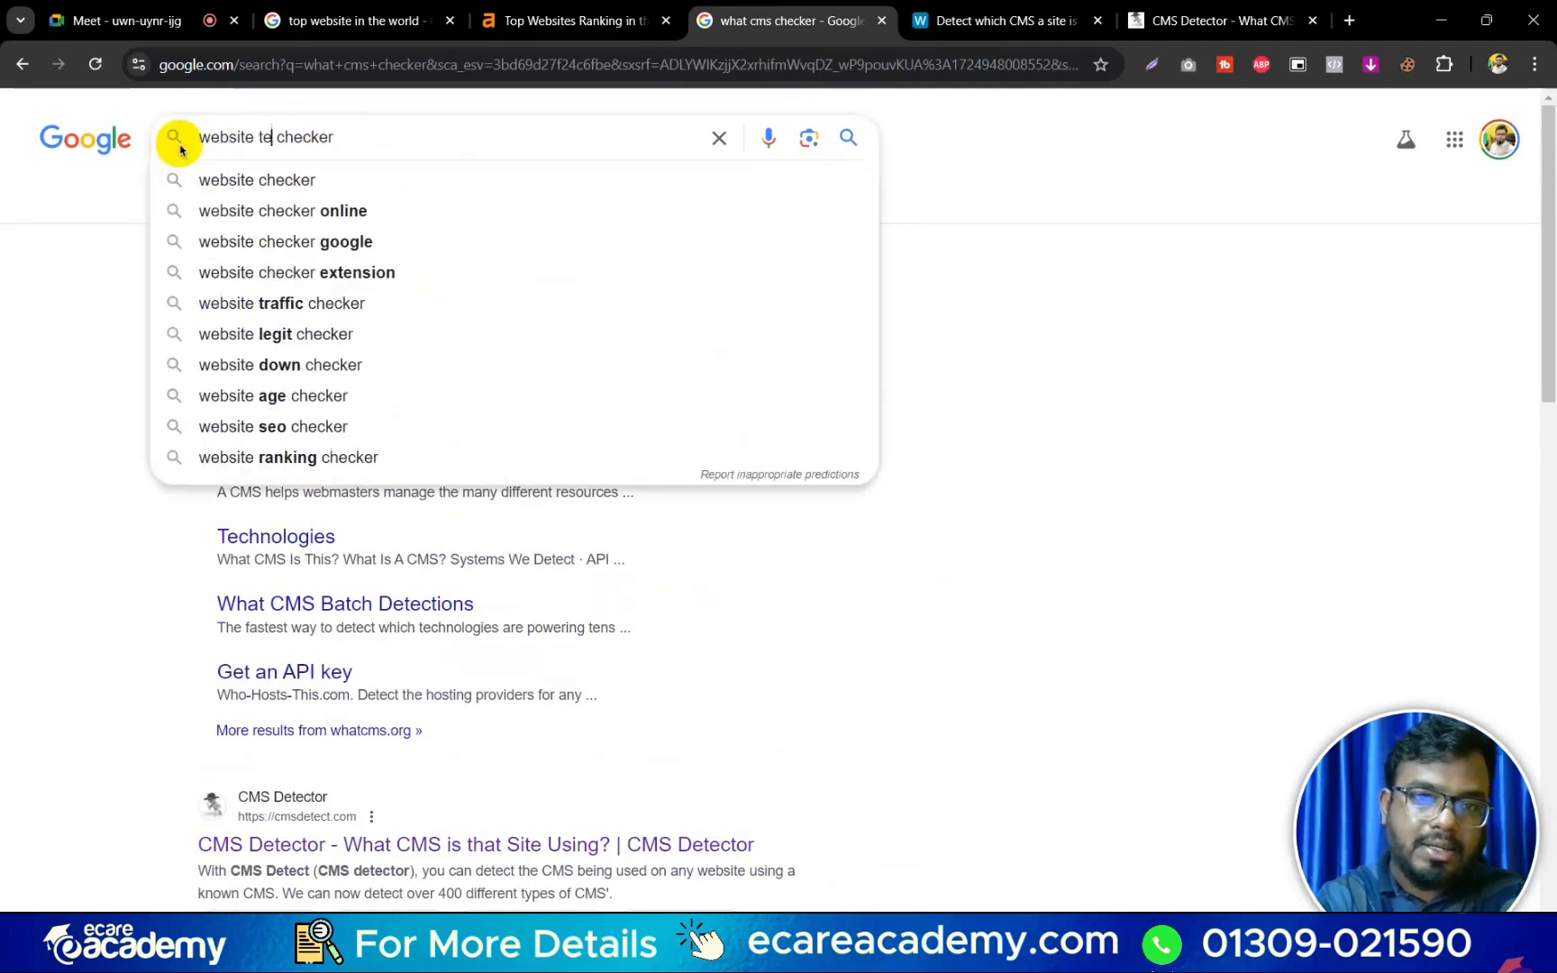
{"action": "key", "text": "Down"}
{"action": "key", "text": "Return"}
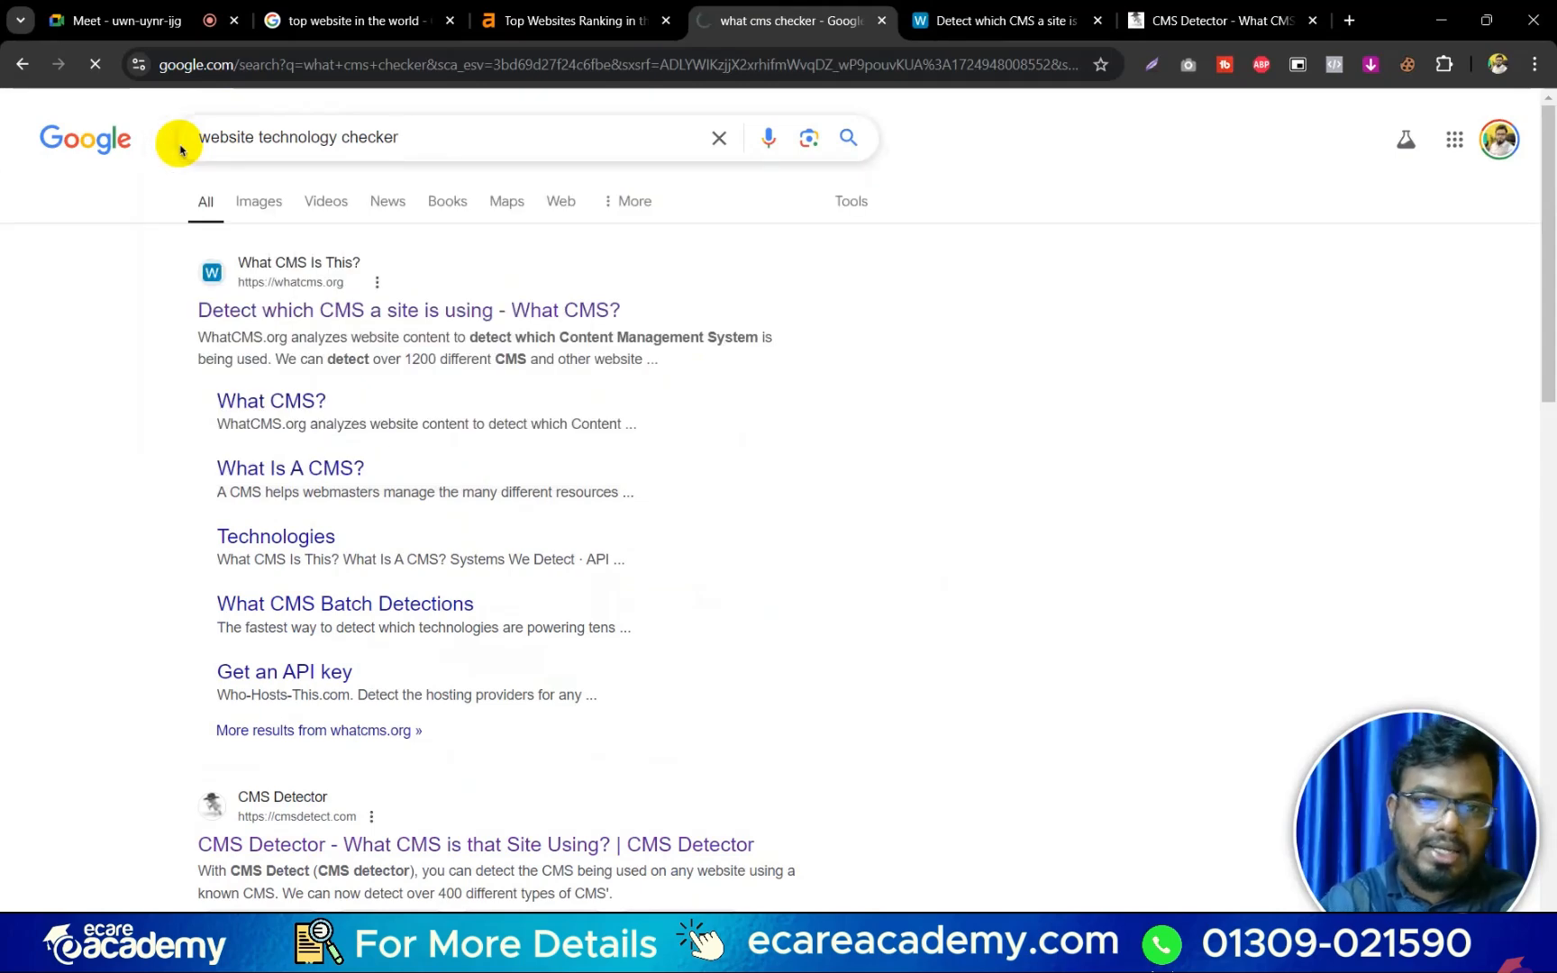
Open the BuiltWith Technology Lookup result in its own tab and get its website lookup field ready for entry.
{"action": "left_click", "coordinate": [320, 320]}
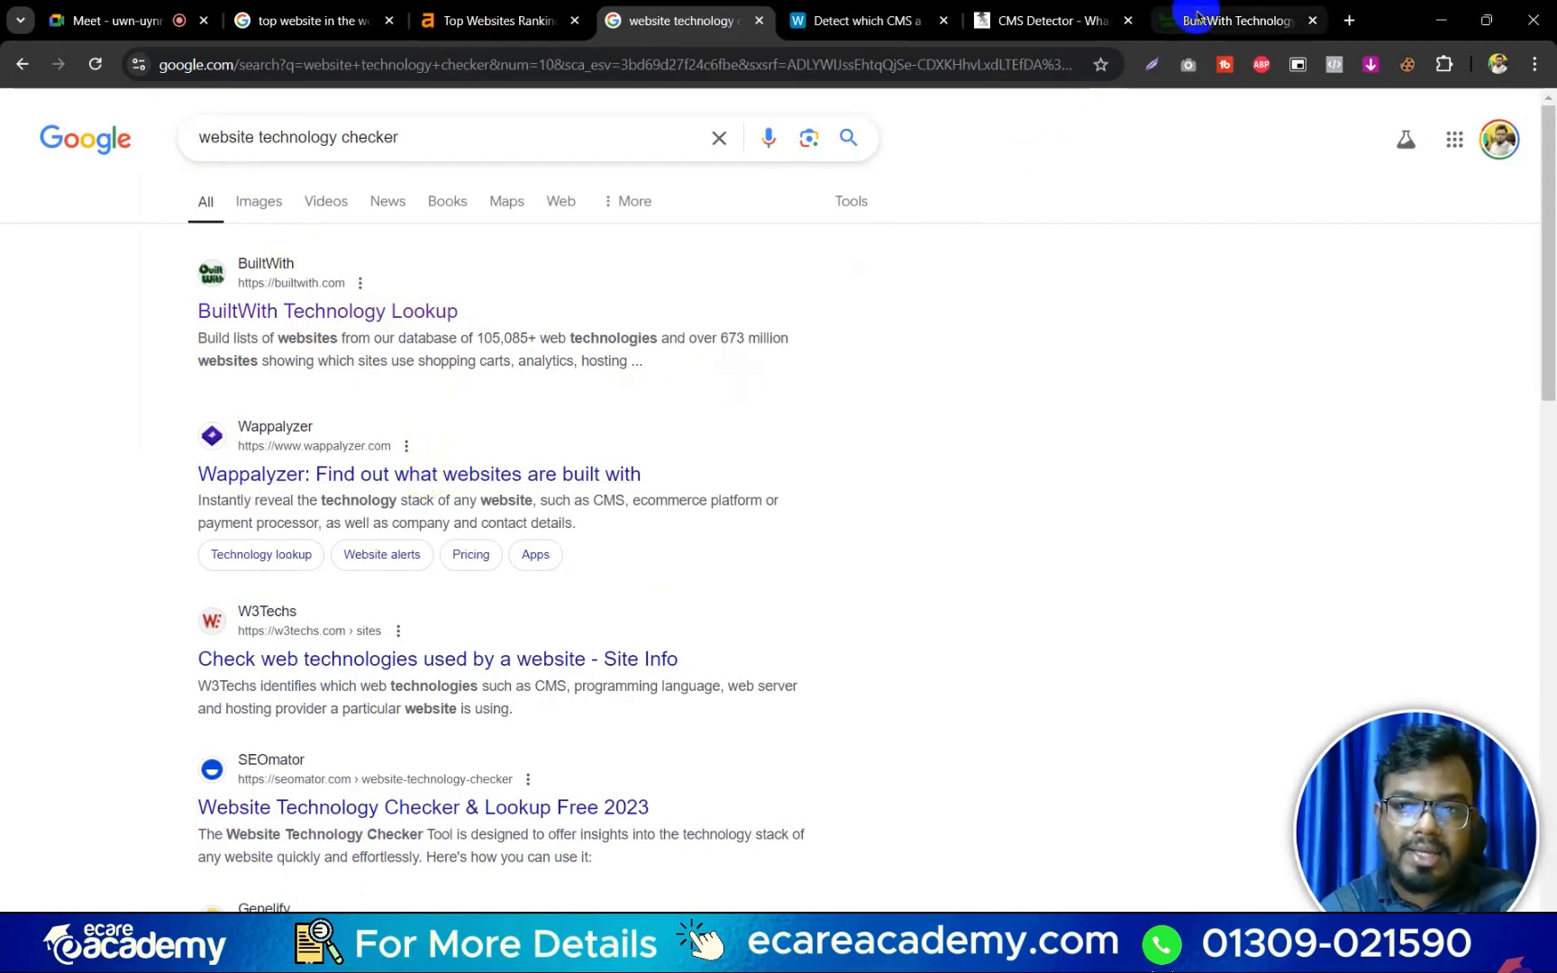
{"action": "left_click", "coordinate": [1234, 20]}
{"action": "left_click", "coordinate": [766, 430]}
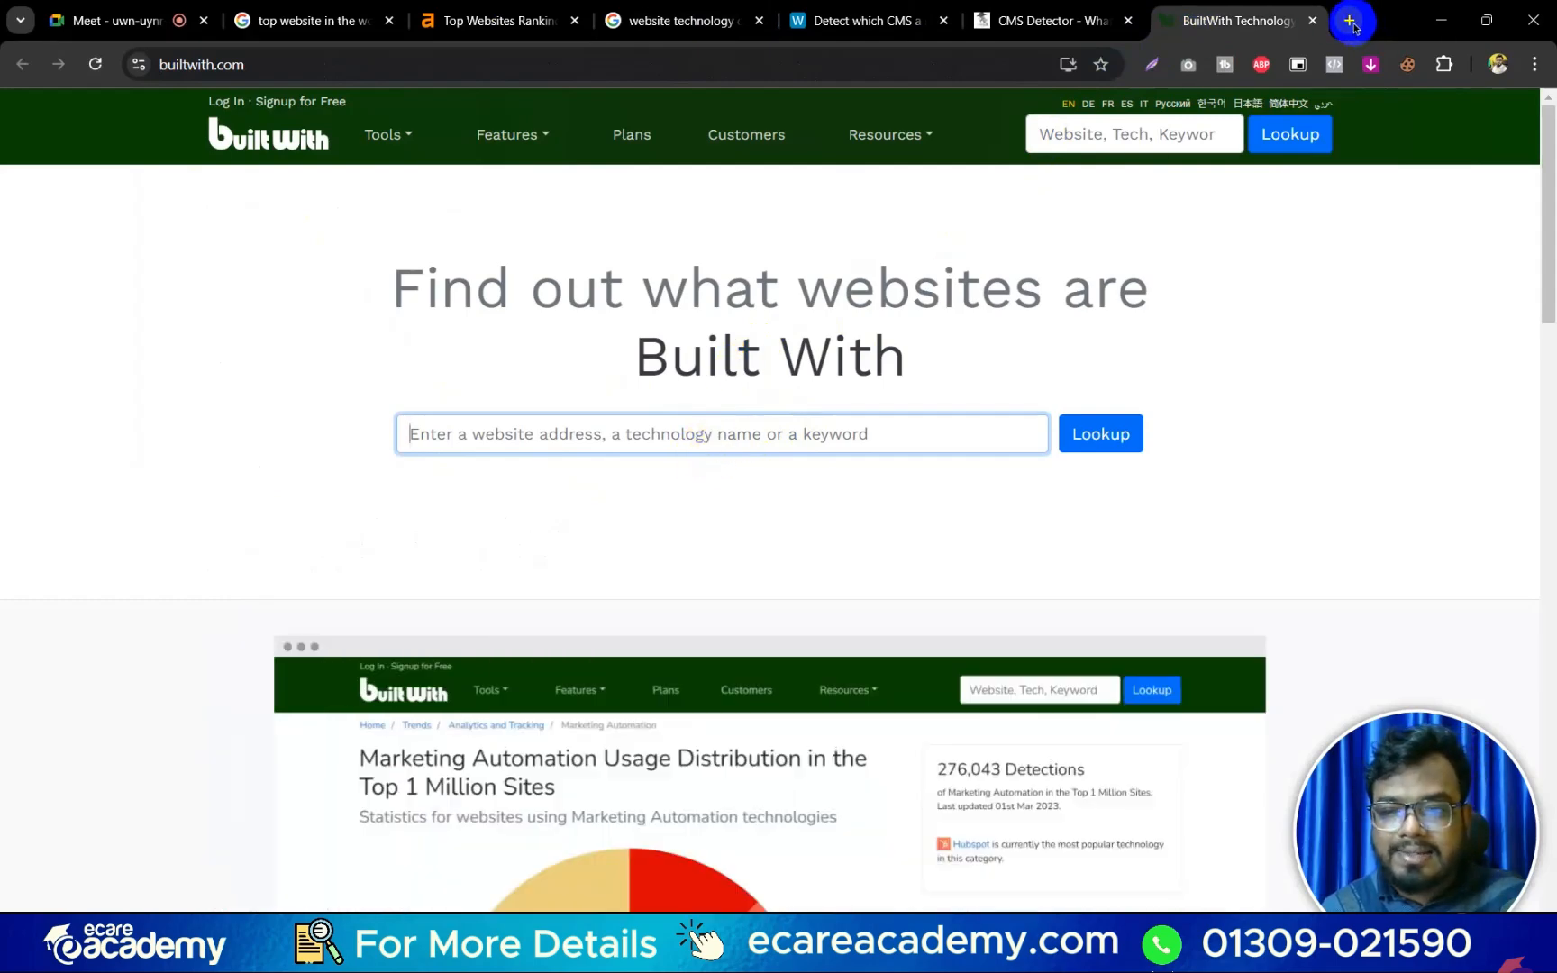
Open withfizz.com in a new tab and copy its web address.
{"action": "left_click", "coordinate": [1352, 27]}
{"action": "type", "text": "withfizz.com"}
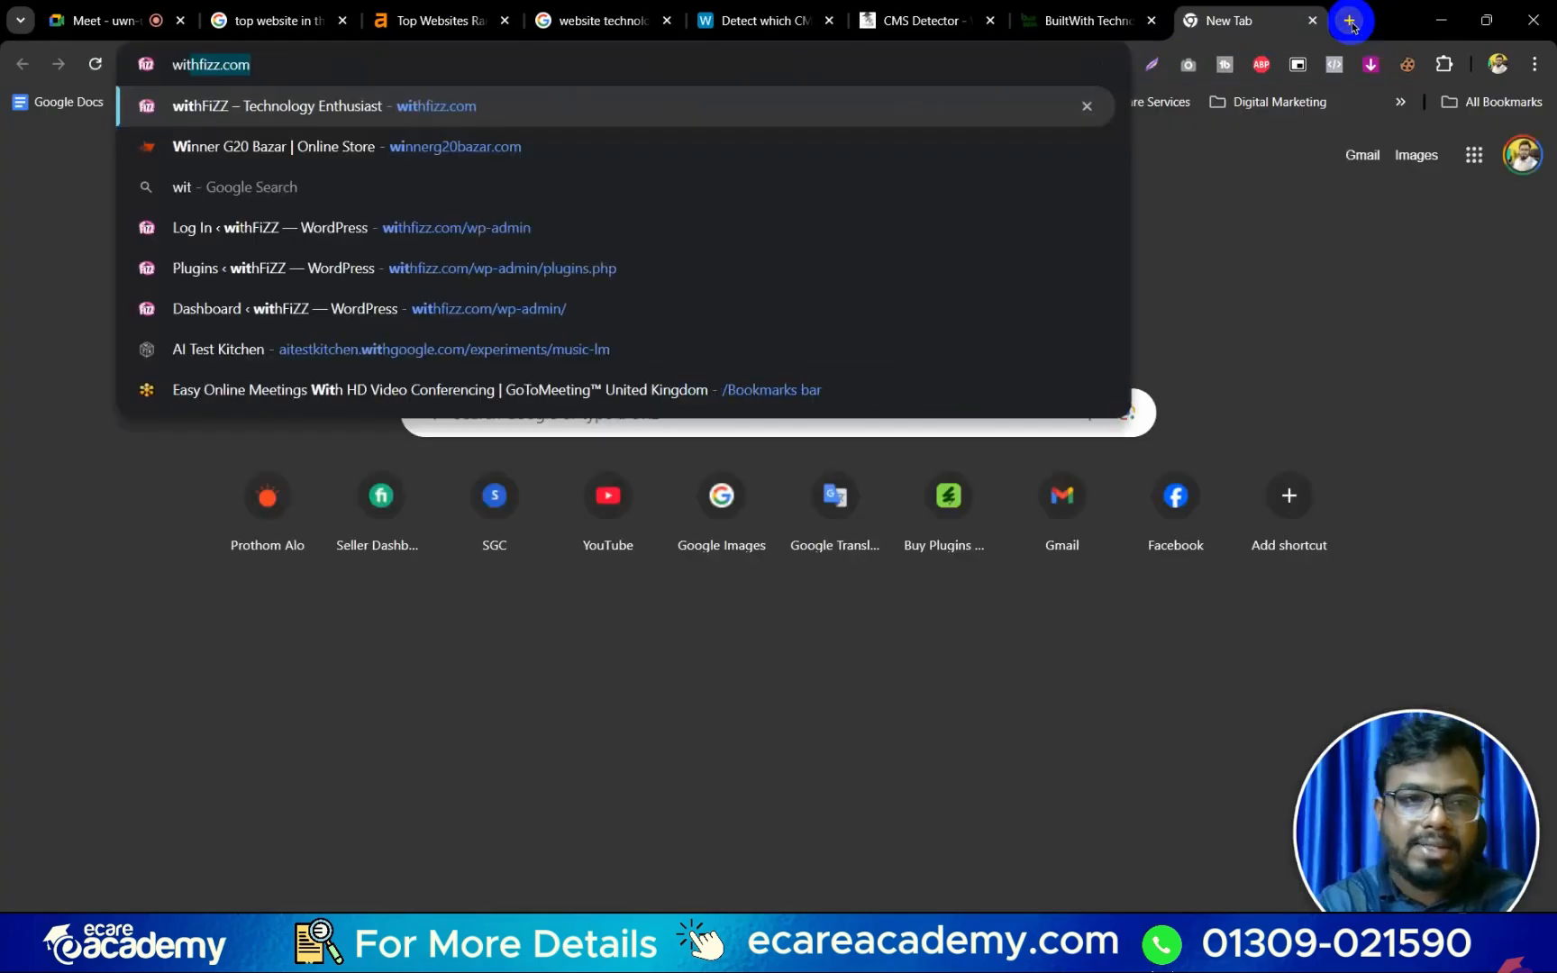
{"action": "key", "text": "Return"}
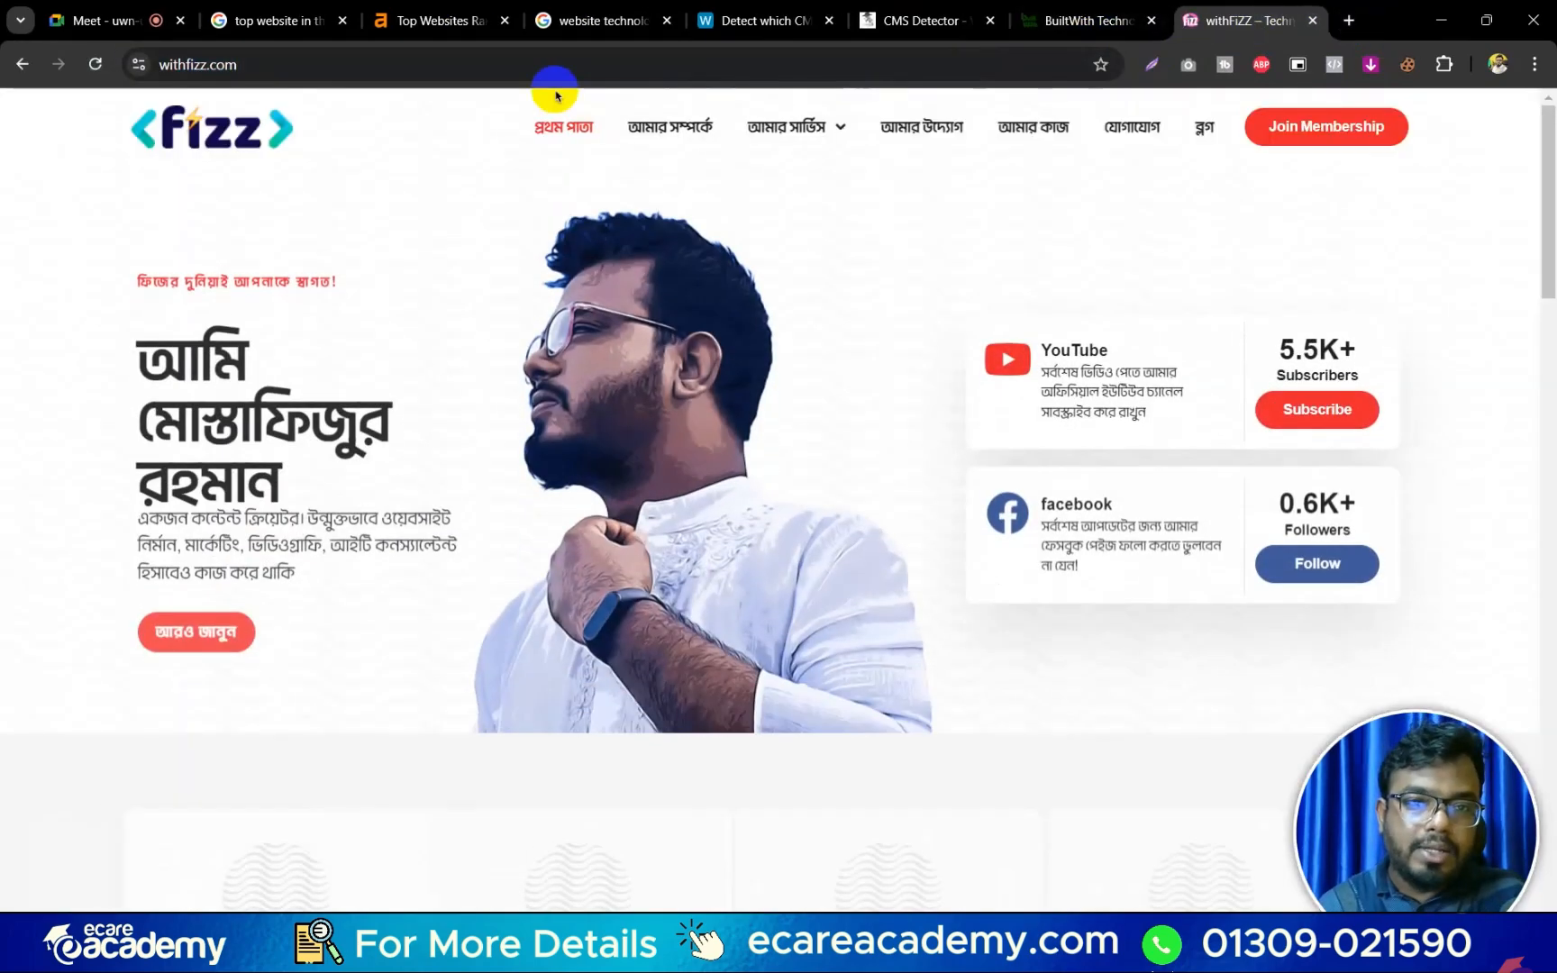
{"action": "left_click", "coordinate": [549, 63]}
{"action": "key", "text": "ctrl+c"}
{"action": "left_click", "coordinate": [1155, 11]}
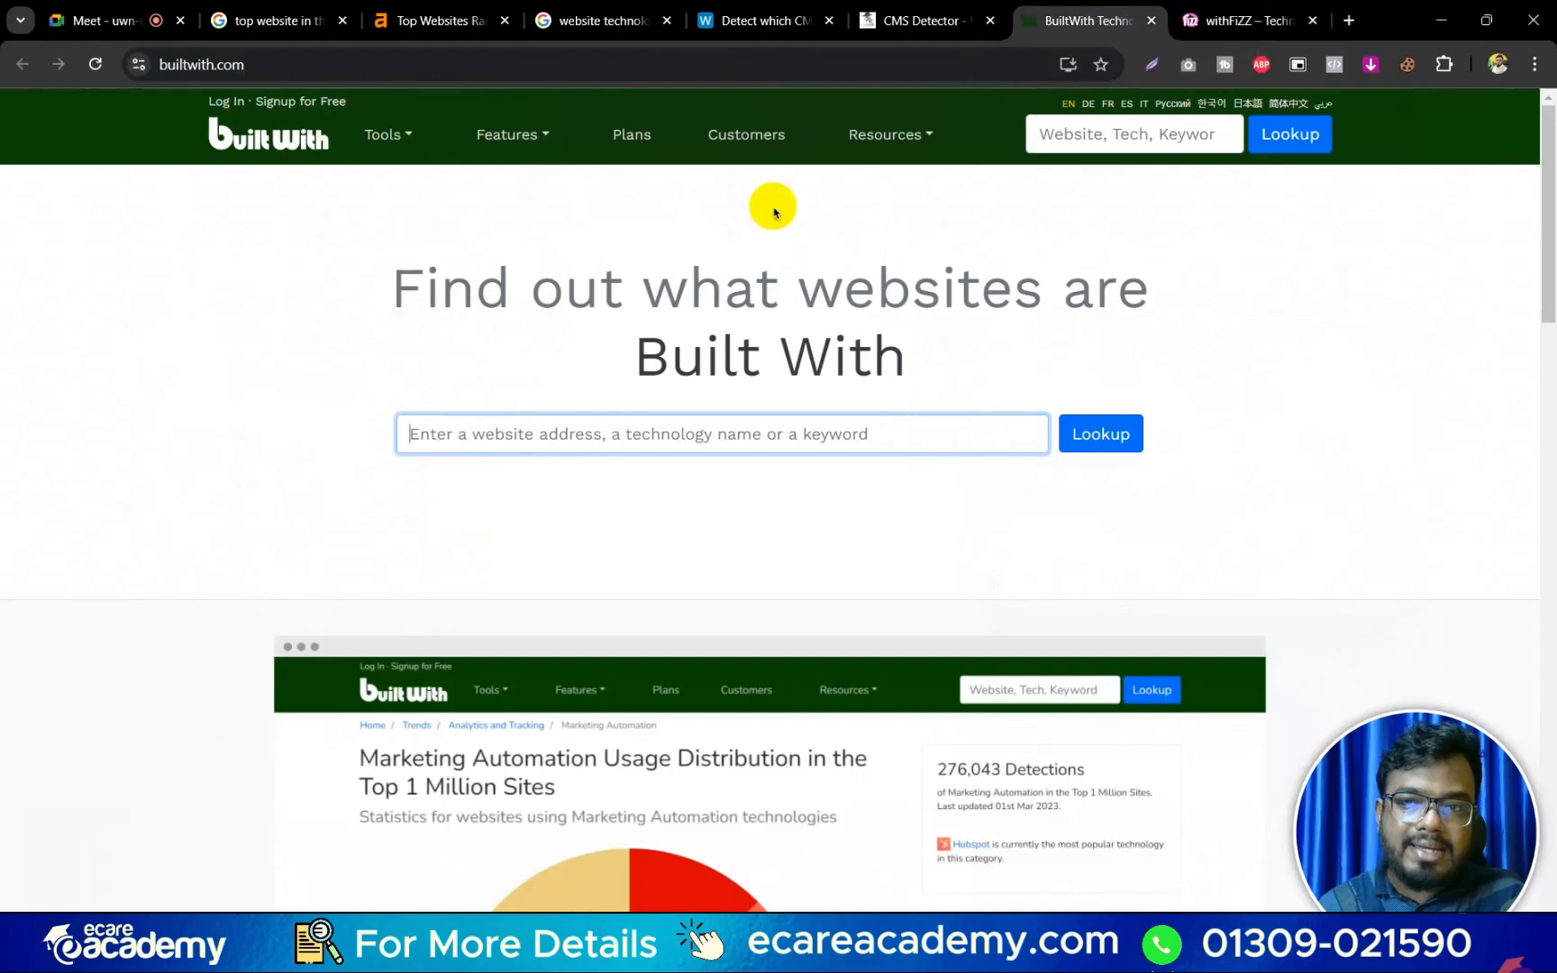
{"action": "left_click", "coordinate": [559, 428]}
{"action": "key", "text": "ctrl+v"}
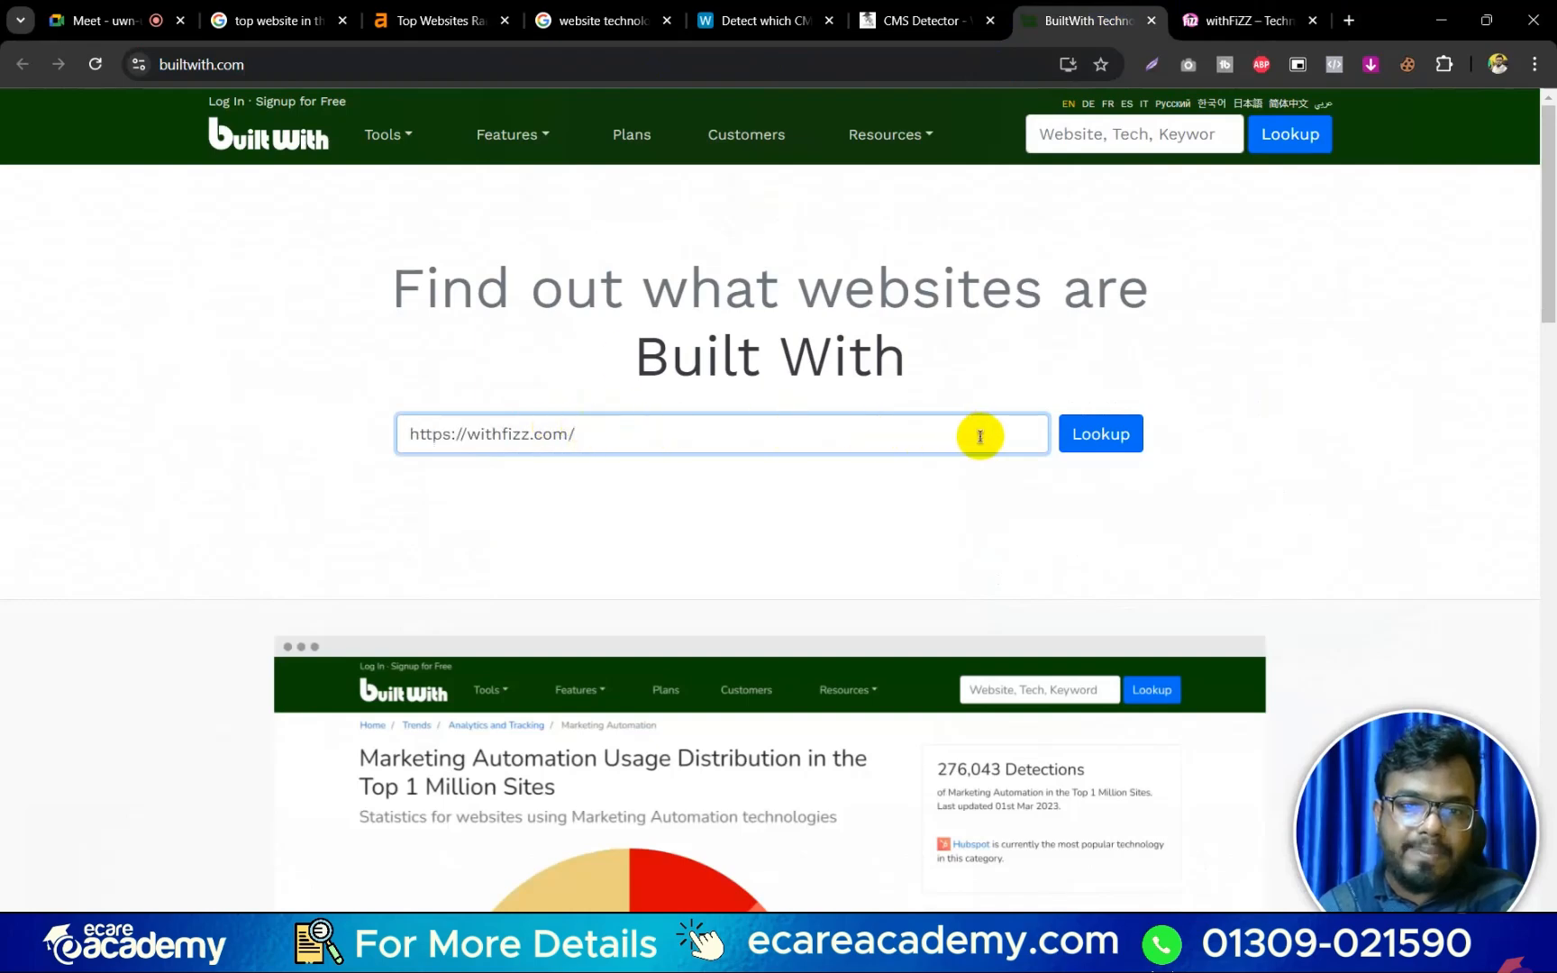
{"action": "left_click", "coordinate": [1120, 437]}
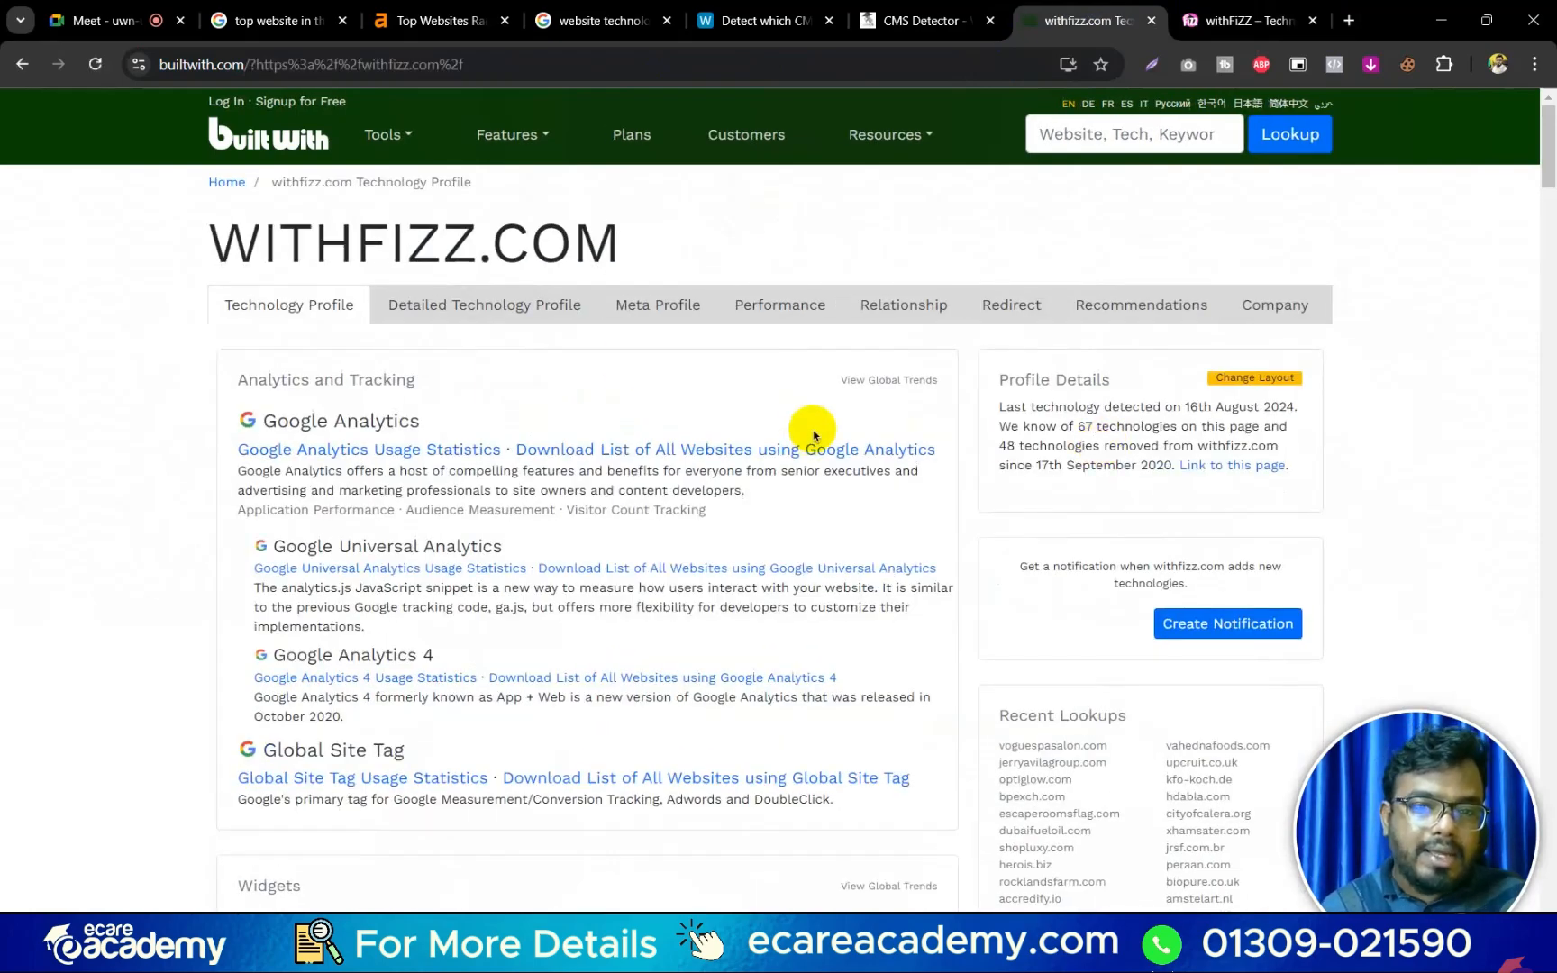
{"action": "scroll", "coordinate": [538, 458], "scroll_direction": "down", "scroll_amount": 3}
{"action": "scroll", "coordinate": [538, 458], "scroll_direction": "down", "scroll_amount": 2}
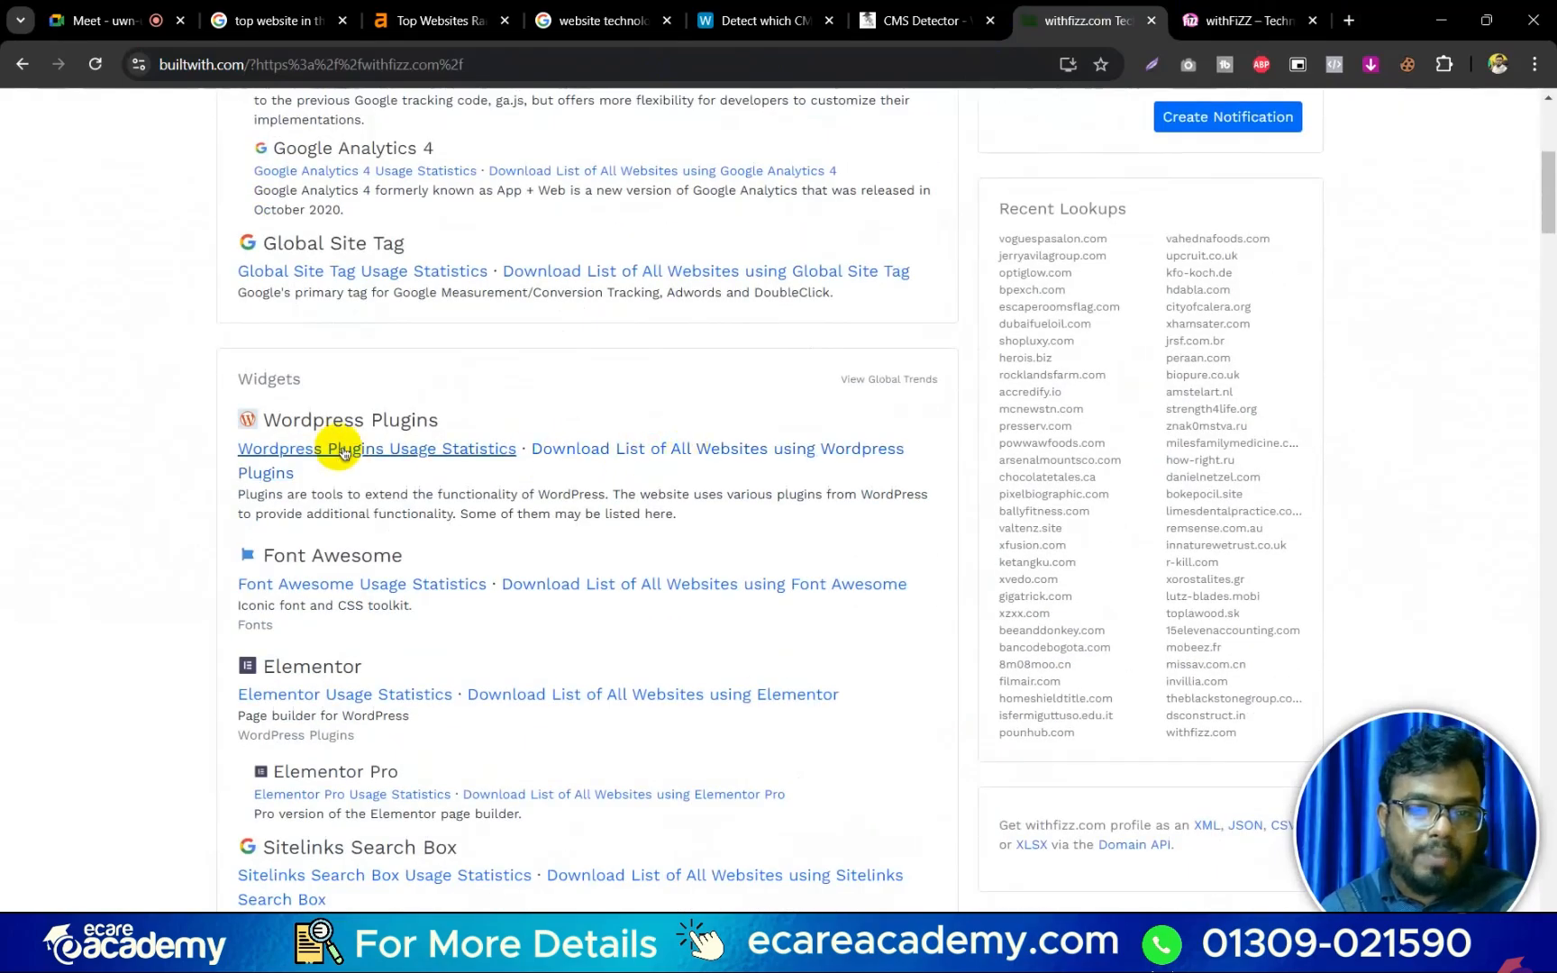
{"action": "scroll", "coordinate": [337, 441], "scroll_direction": "down", "scroll_amount": 5}
{"action": "scroll", "coordinate": [437, 465], "scroll_direction": "down", "scroll_amount": 12}
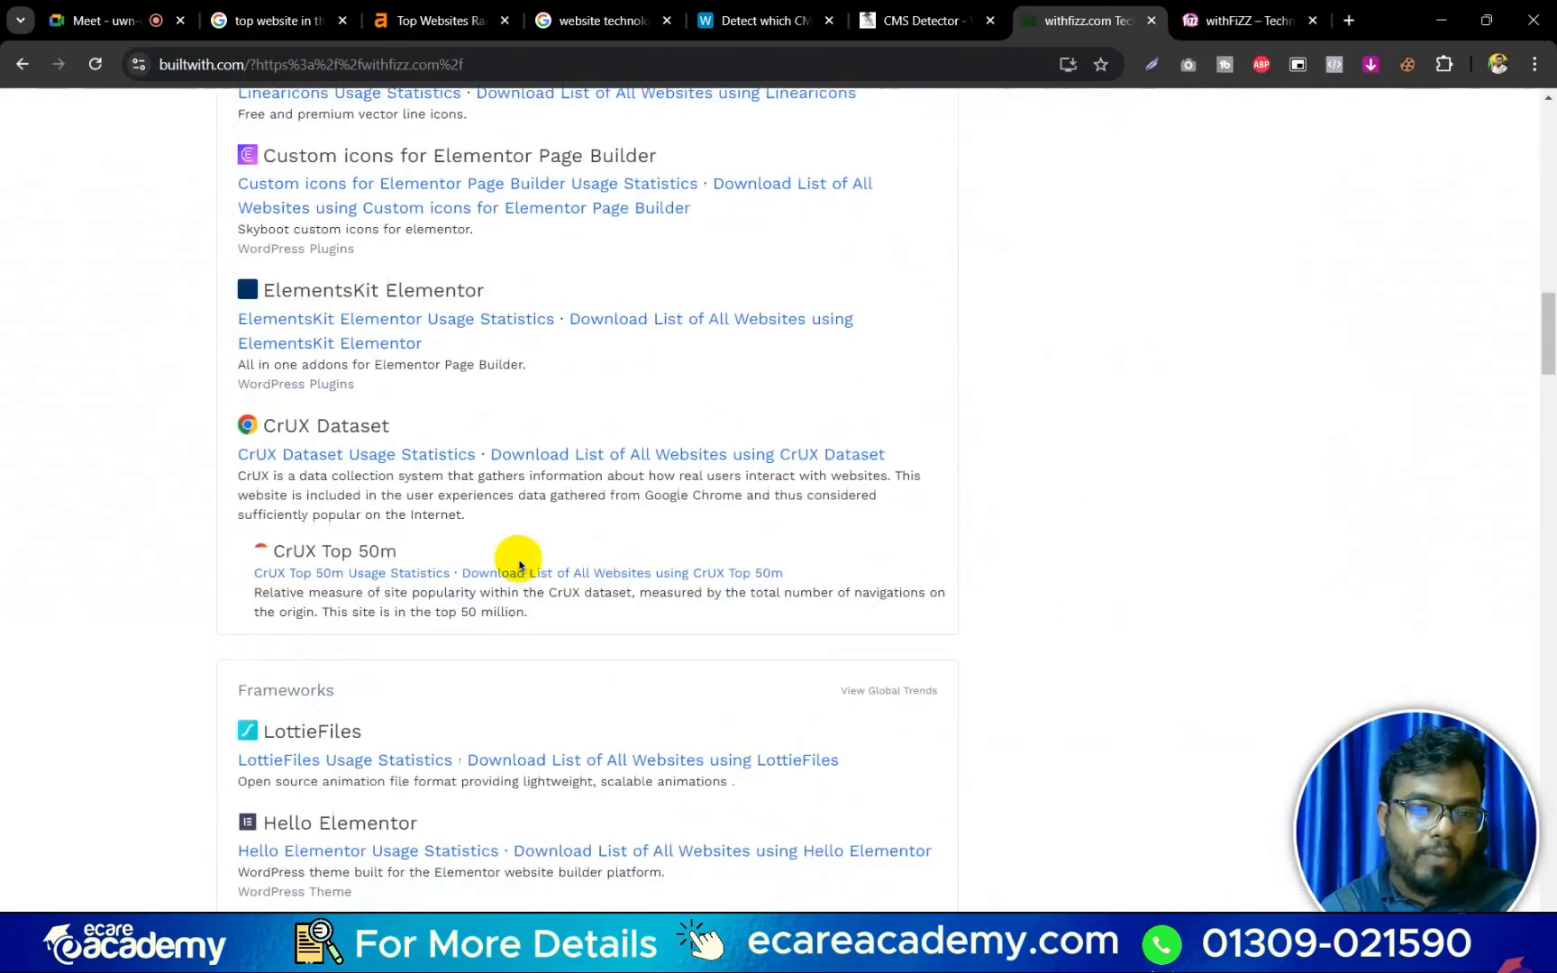
{"action": "scroll", "coordinate": [584, 549], "scroll_direction": "up", "scroll_amount": 16}
{"action": "scroll", "coordinate": [584, 557], "scroll_direction": "up", "scroll_amount": 6}
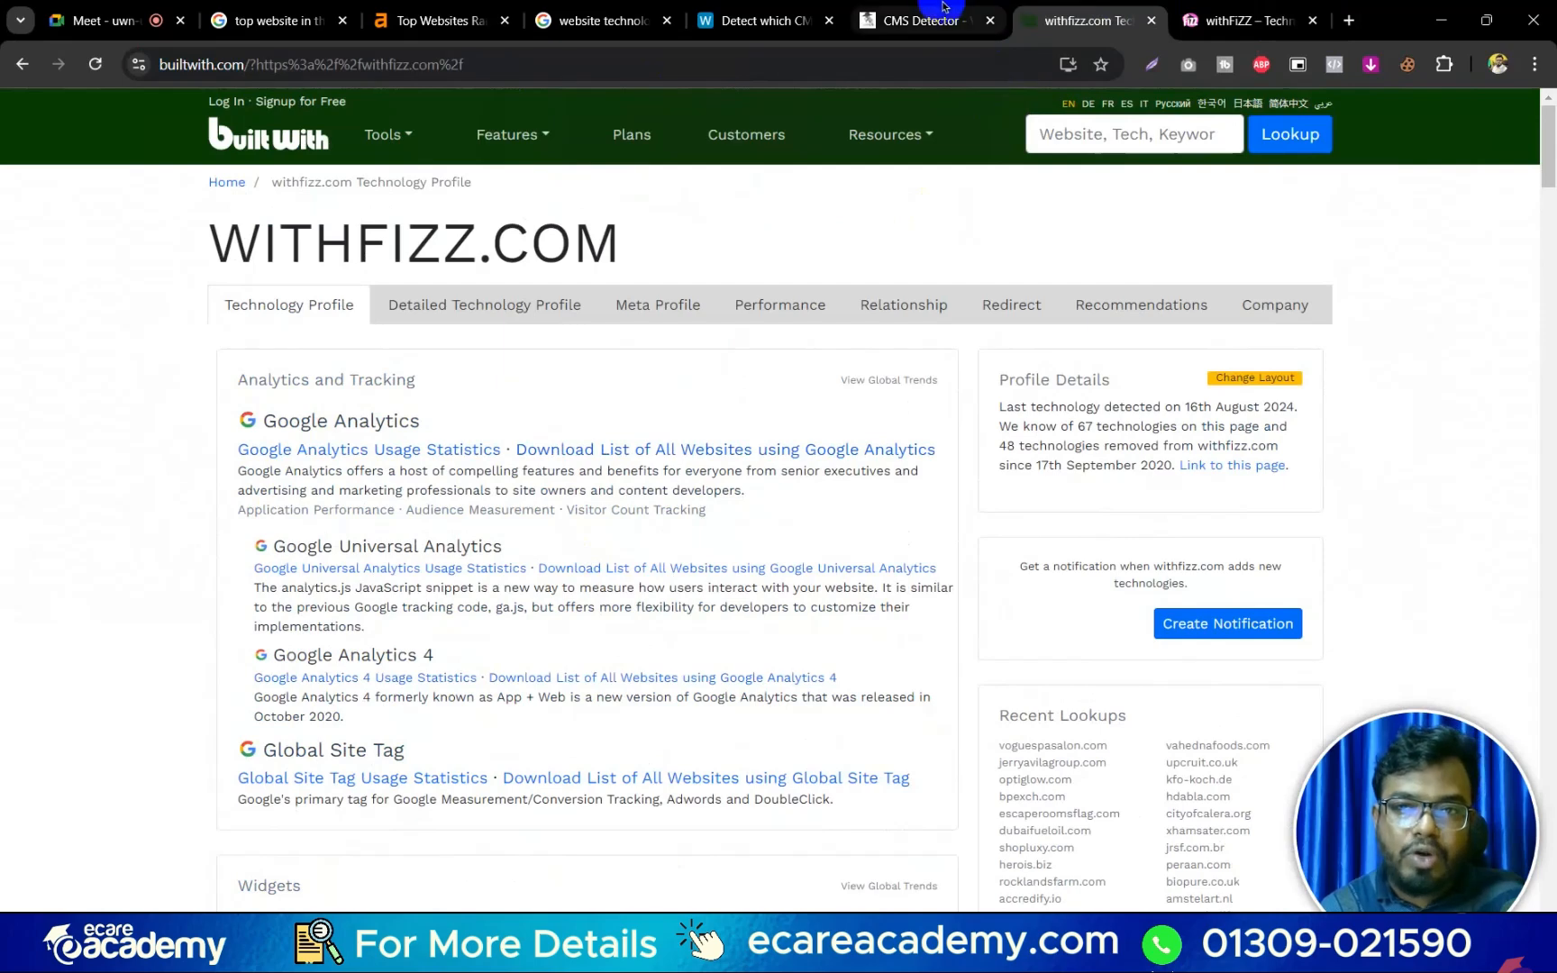
{"action": "left_click", "coordinate": [901, 20]}
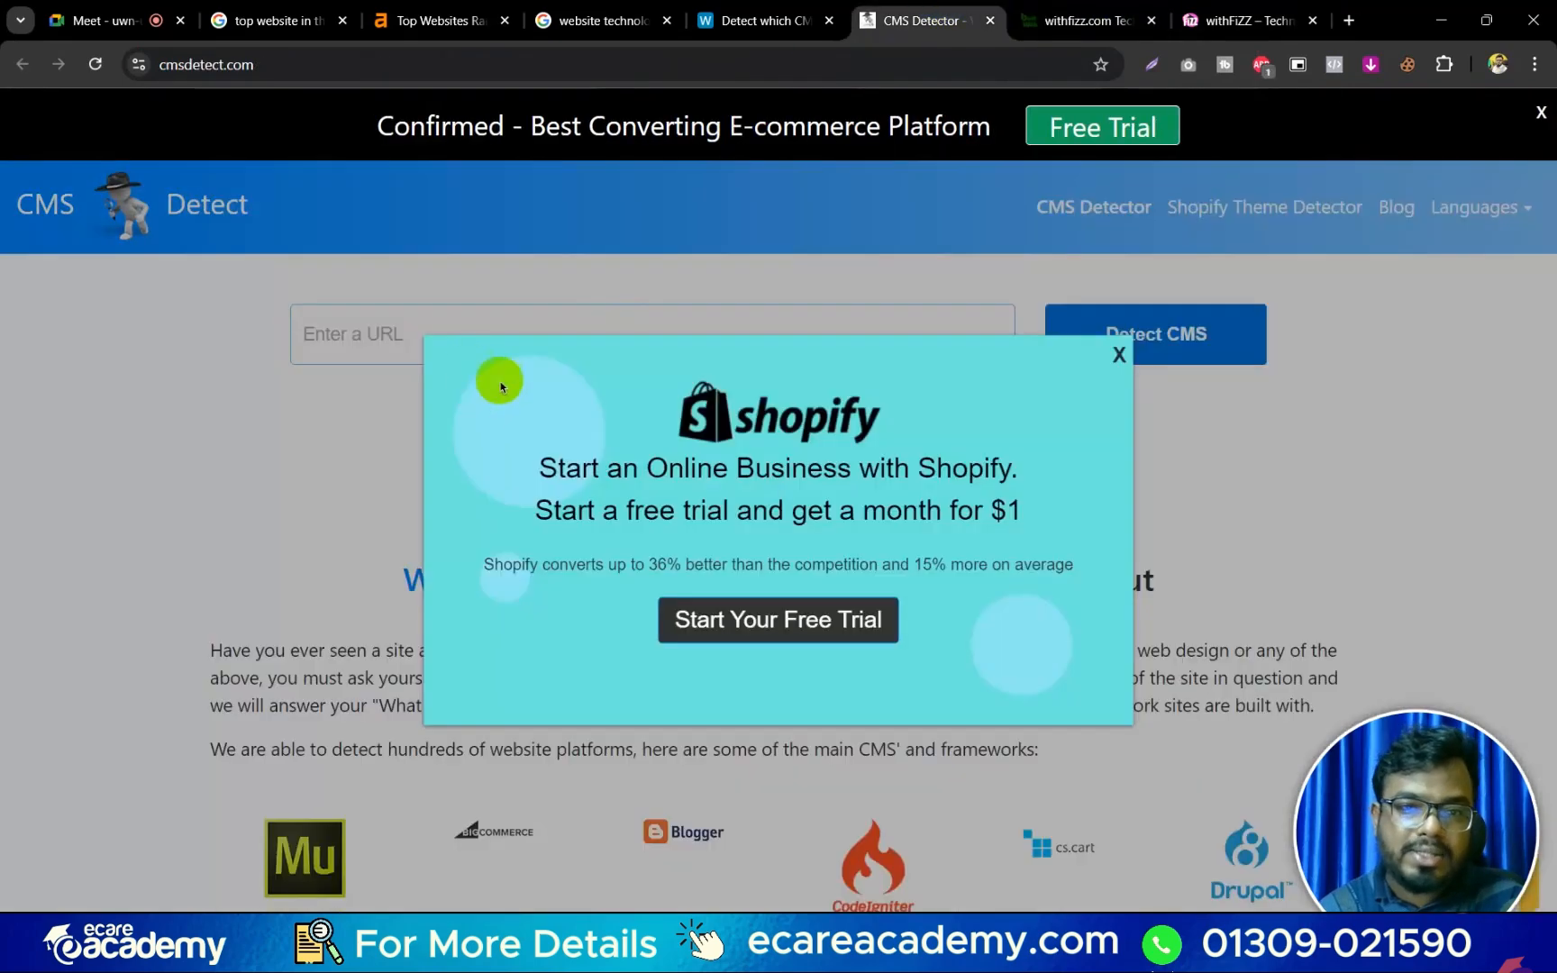
{"action": "left_click", "coordinate": [1119, 356]}
{"action": "left_click", "coordinate": [755, 337]}
{"action": "key", "text": "ctrl+v"}
{"action": "left_click", "coordinate": [1164, 335]}
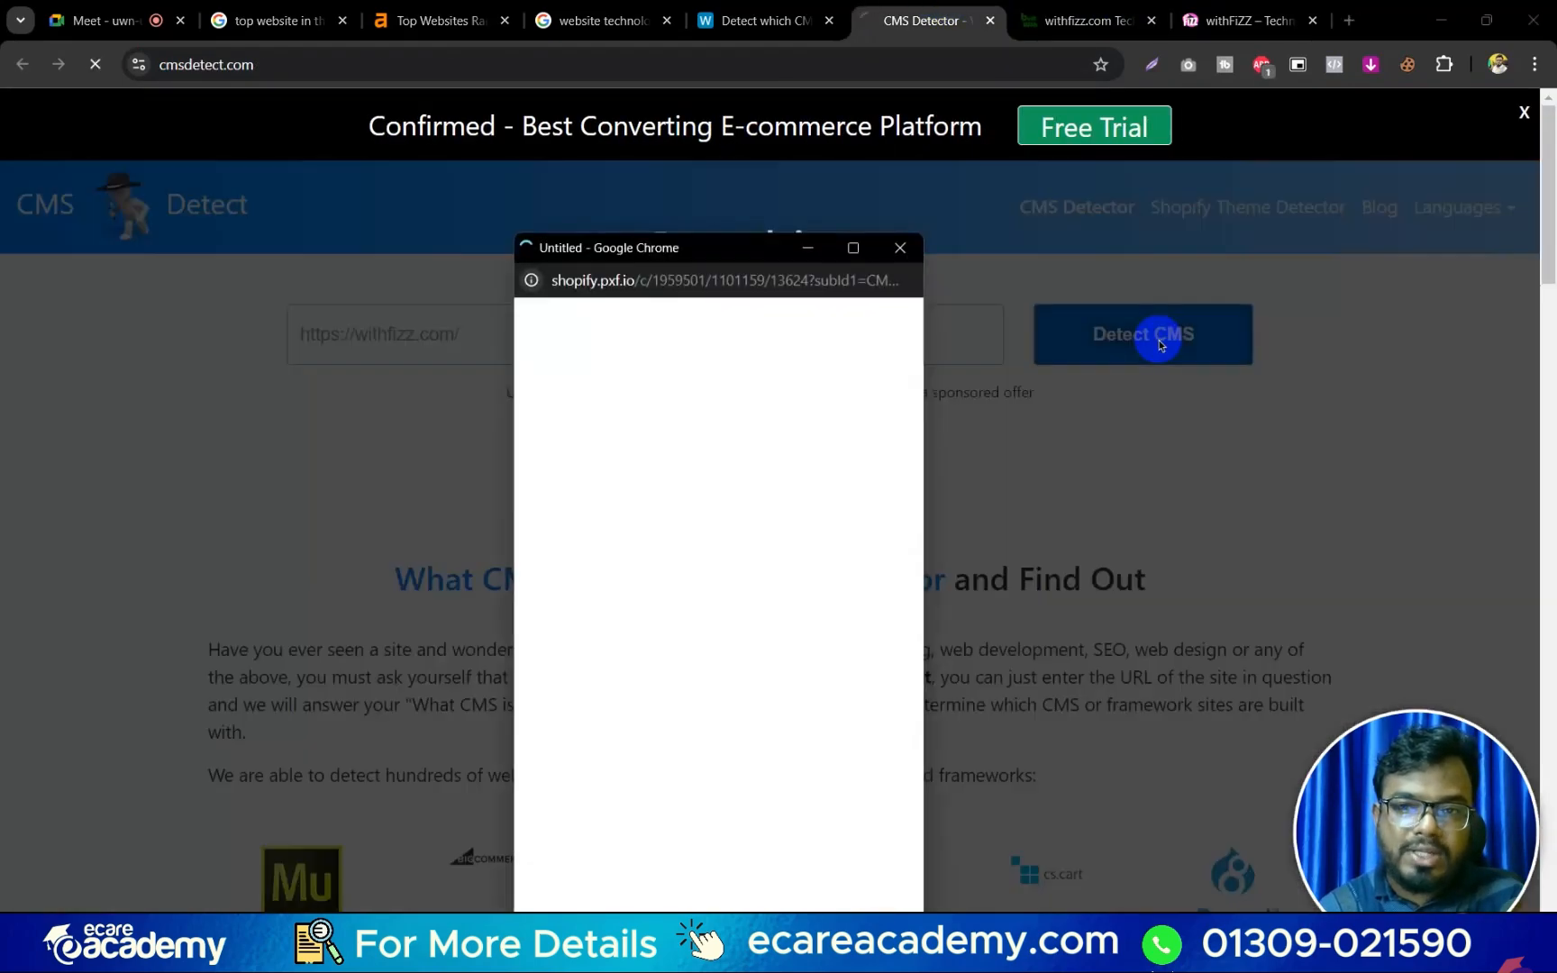
{"action": "left_click", "coordinate": [904, 253]}
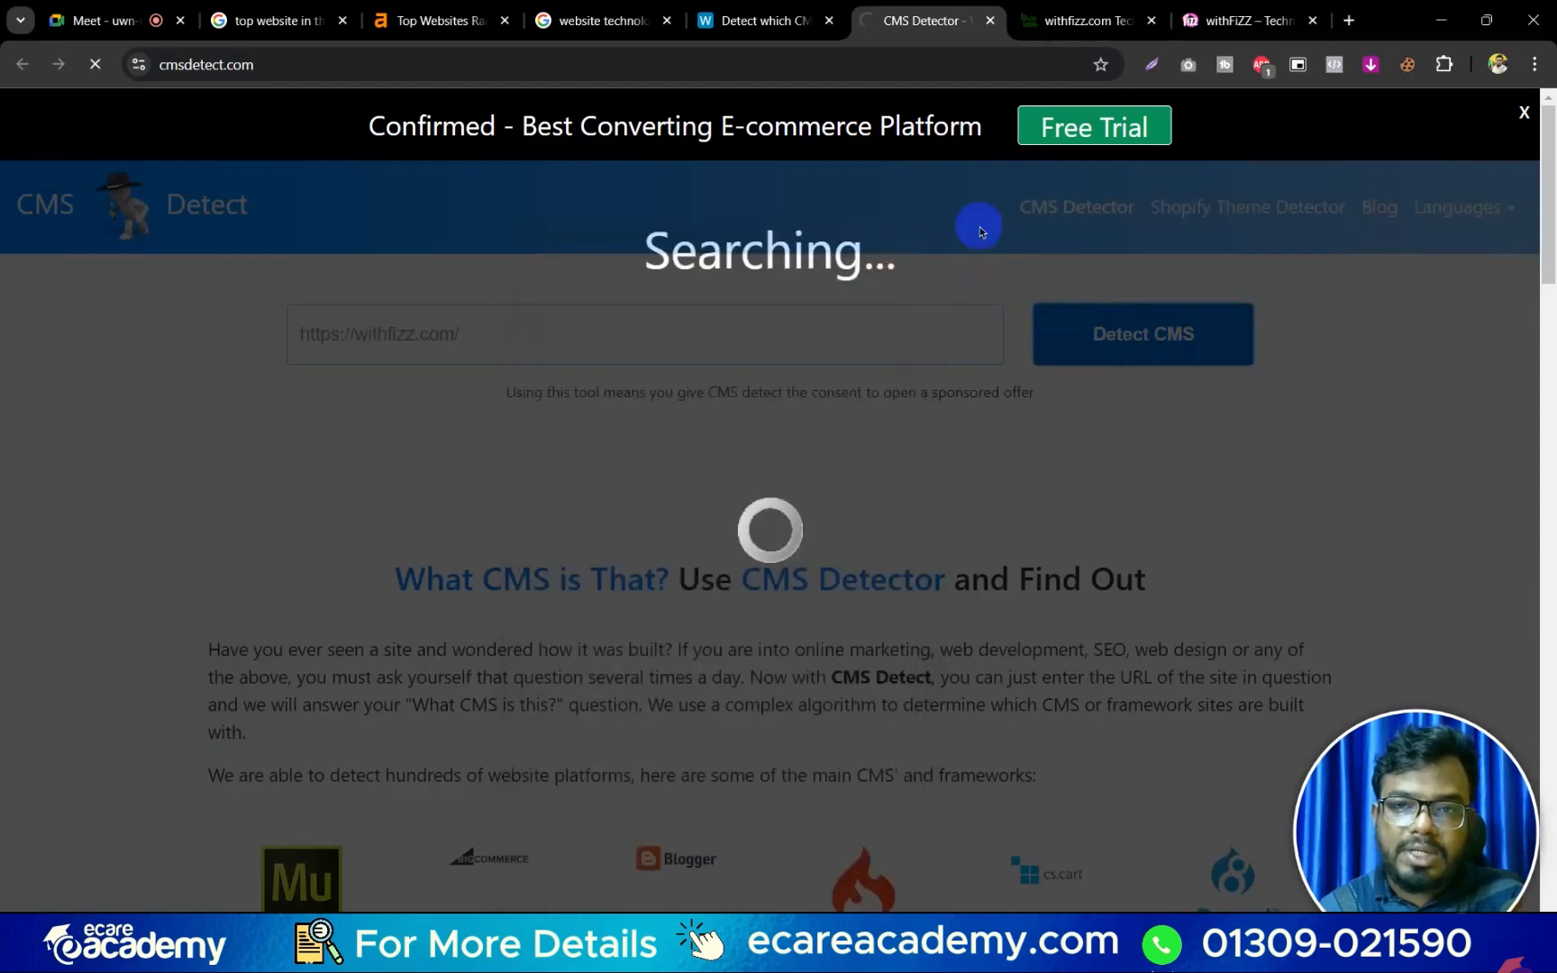
{"action": "left_click", "coordinate": [752, 20]}
{"action": "left_click", "coordinate": [515, 430]}
{"action": "type", "text": "https://withfizz.com/"}
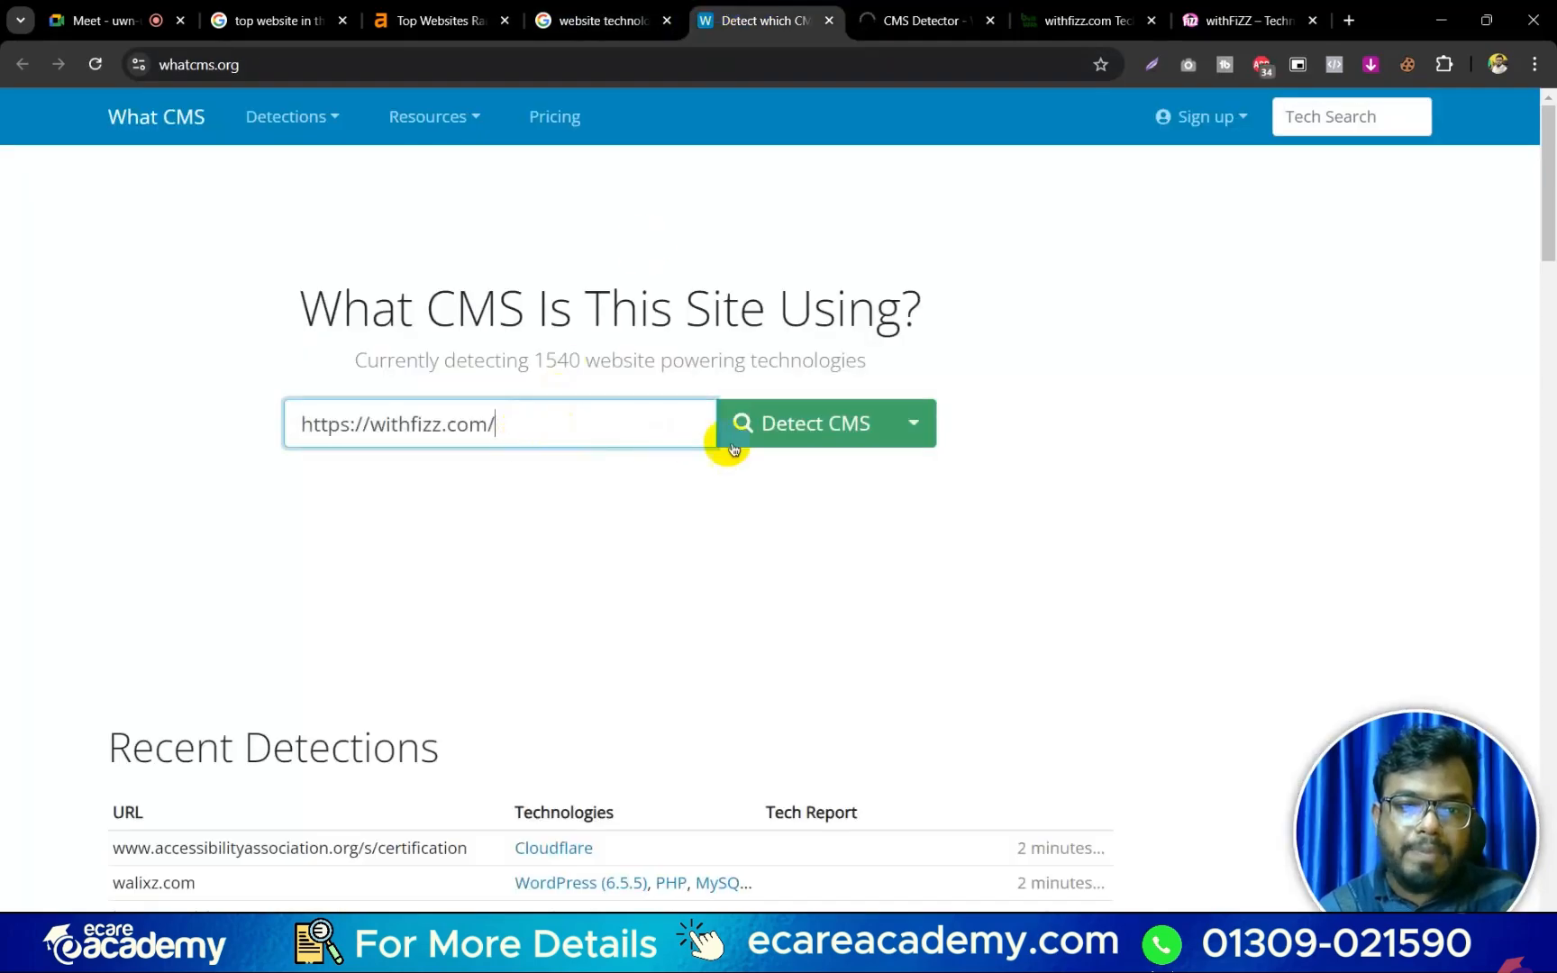
{"action": "left_click", "coordinate": [774, 444]}
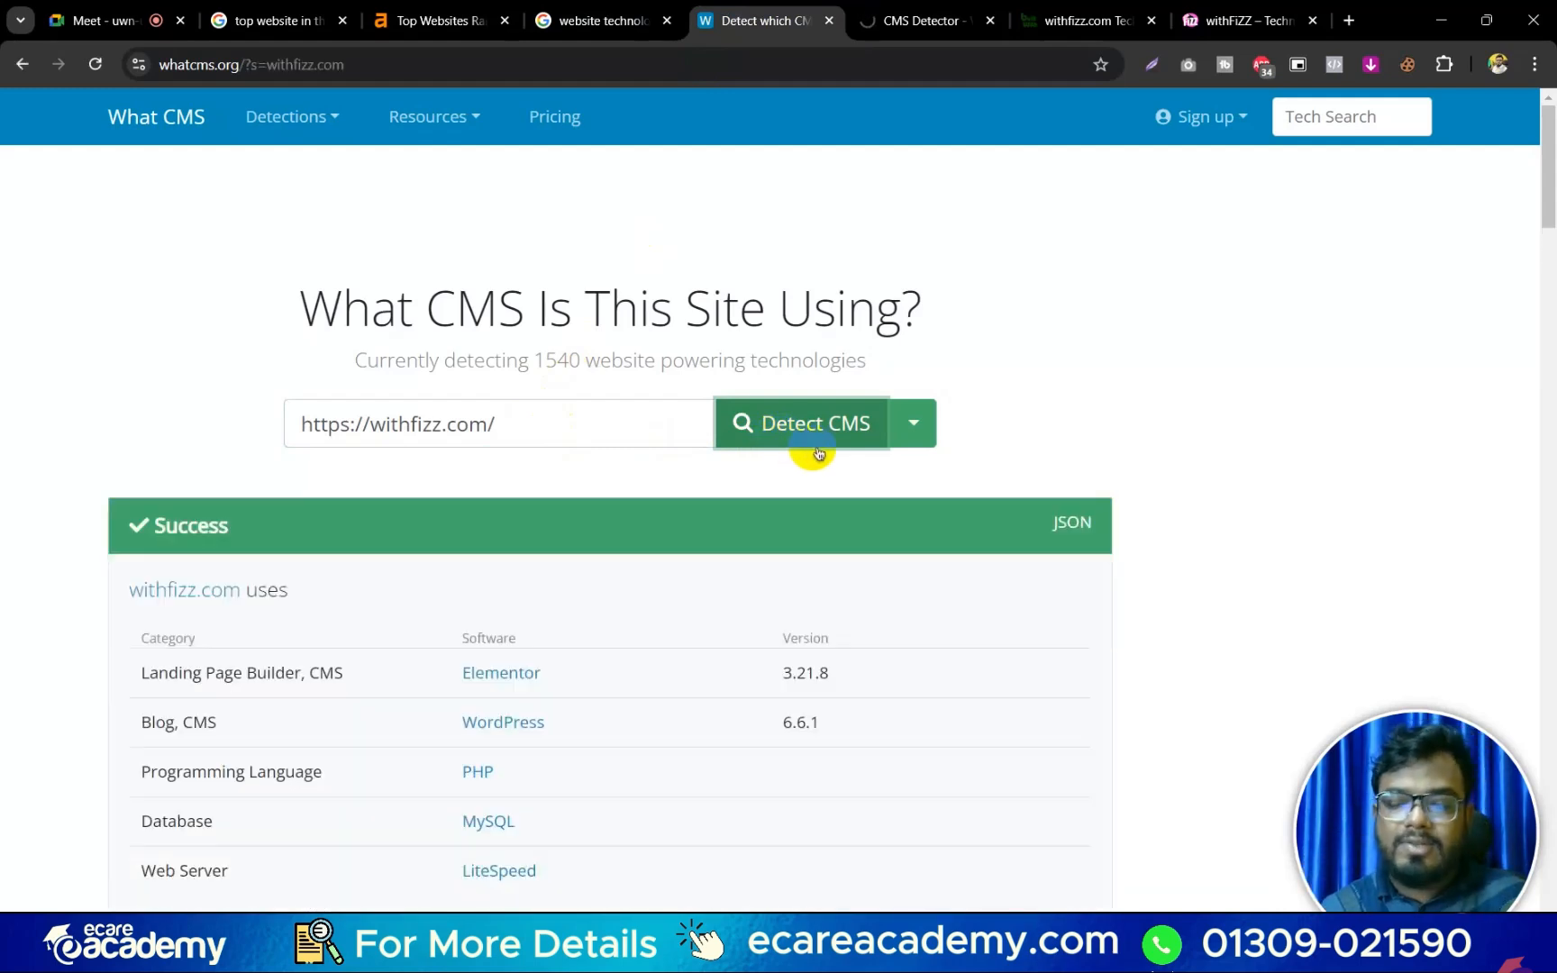
{"action": "scroll", "coordinate": [879, 539], "scroll_direction": "down", "scroll_amount": 3}
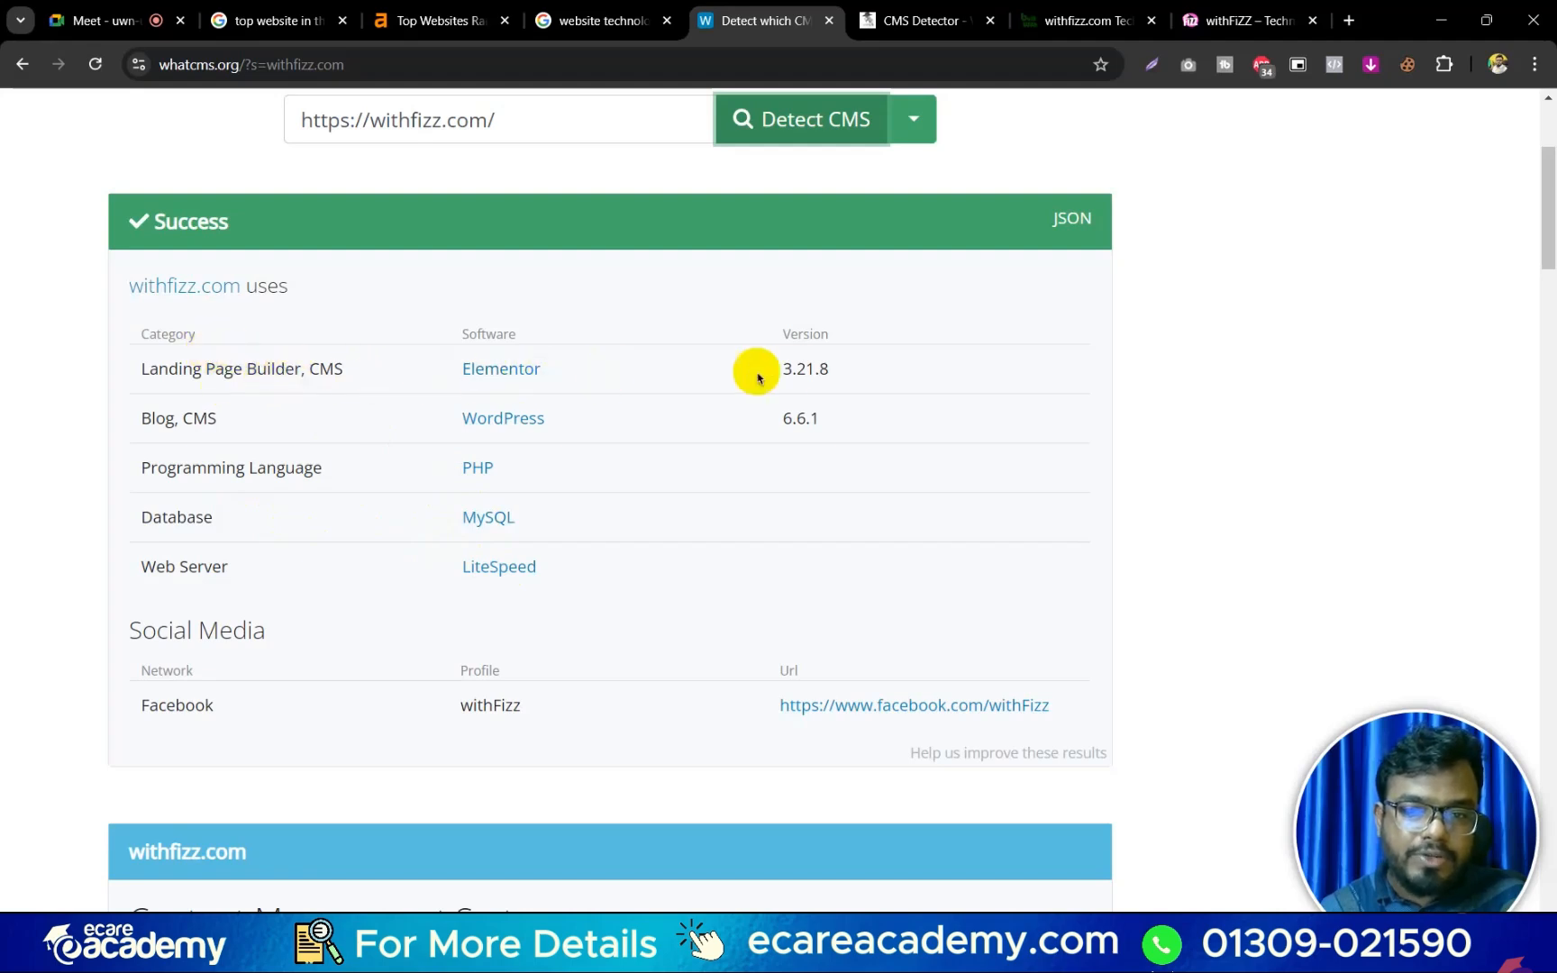
Examine the WhatCMS report for withfizz.com: software categories and versions, social media links, checked pages and recent detections.
{"action": "left_click_drag", "start_coordinate": [834, 369], "coordinate": [781, 369]}
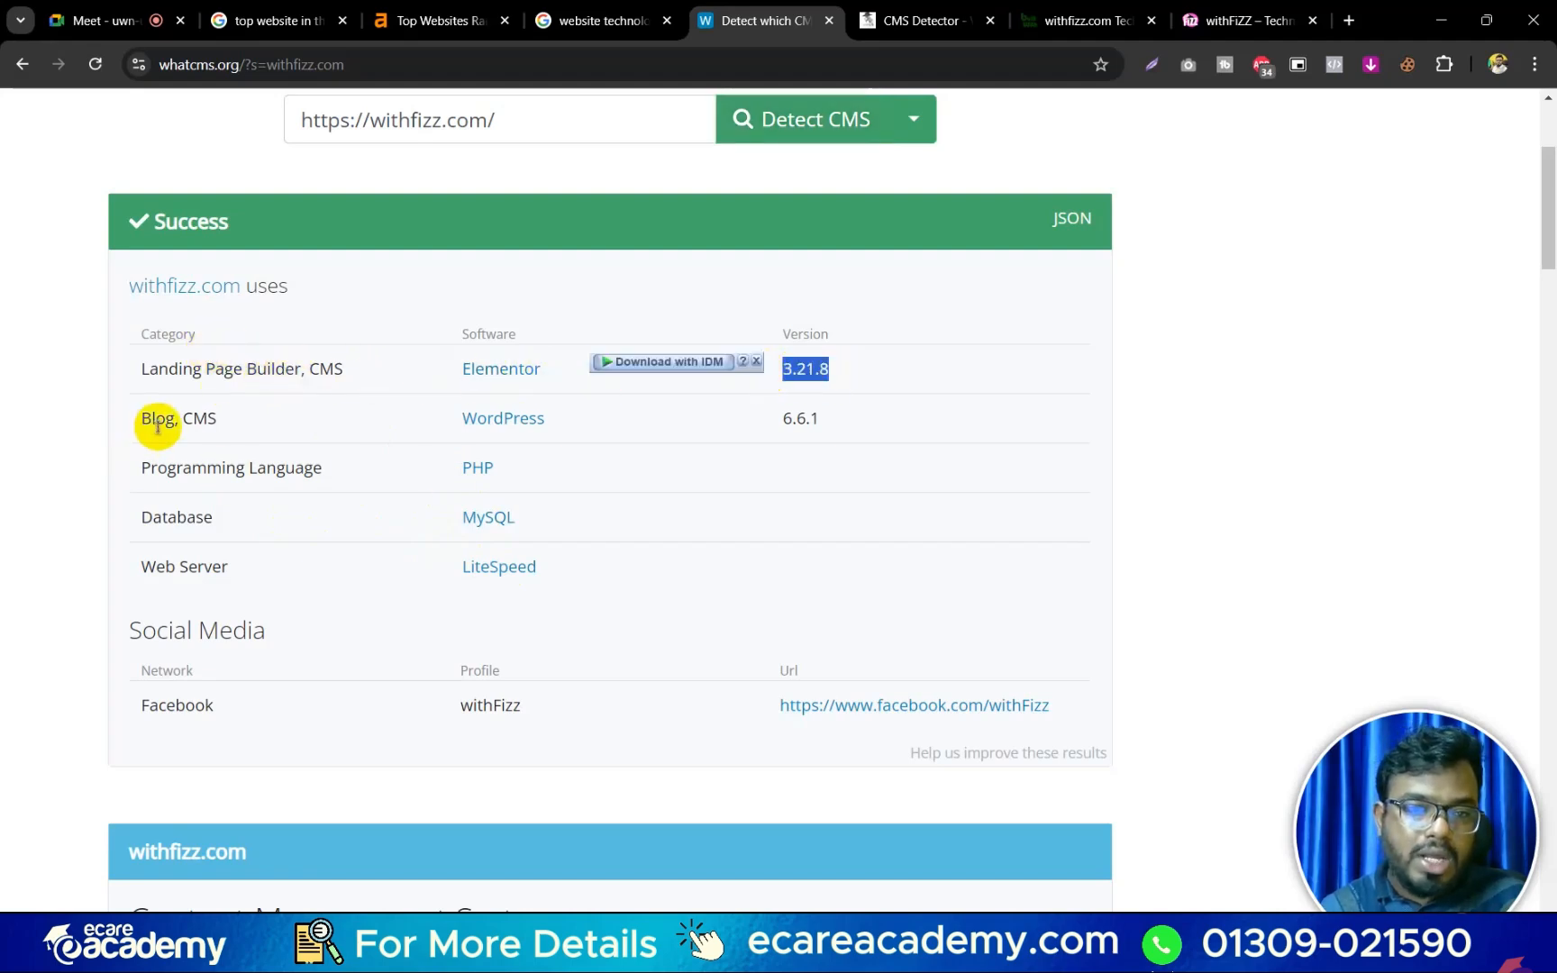
{"action": "left_click_drag", "start_coordinate": [141, 419], "coordinate": [217, 420]}
{"action": "left_click_drag", "start_coordinate": [833, 419], "coordinate": [778, 421]}
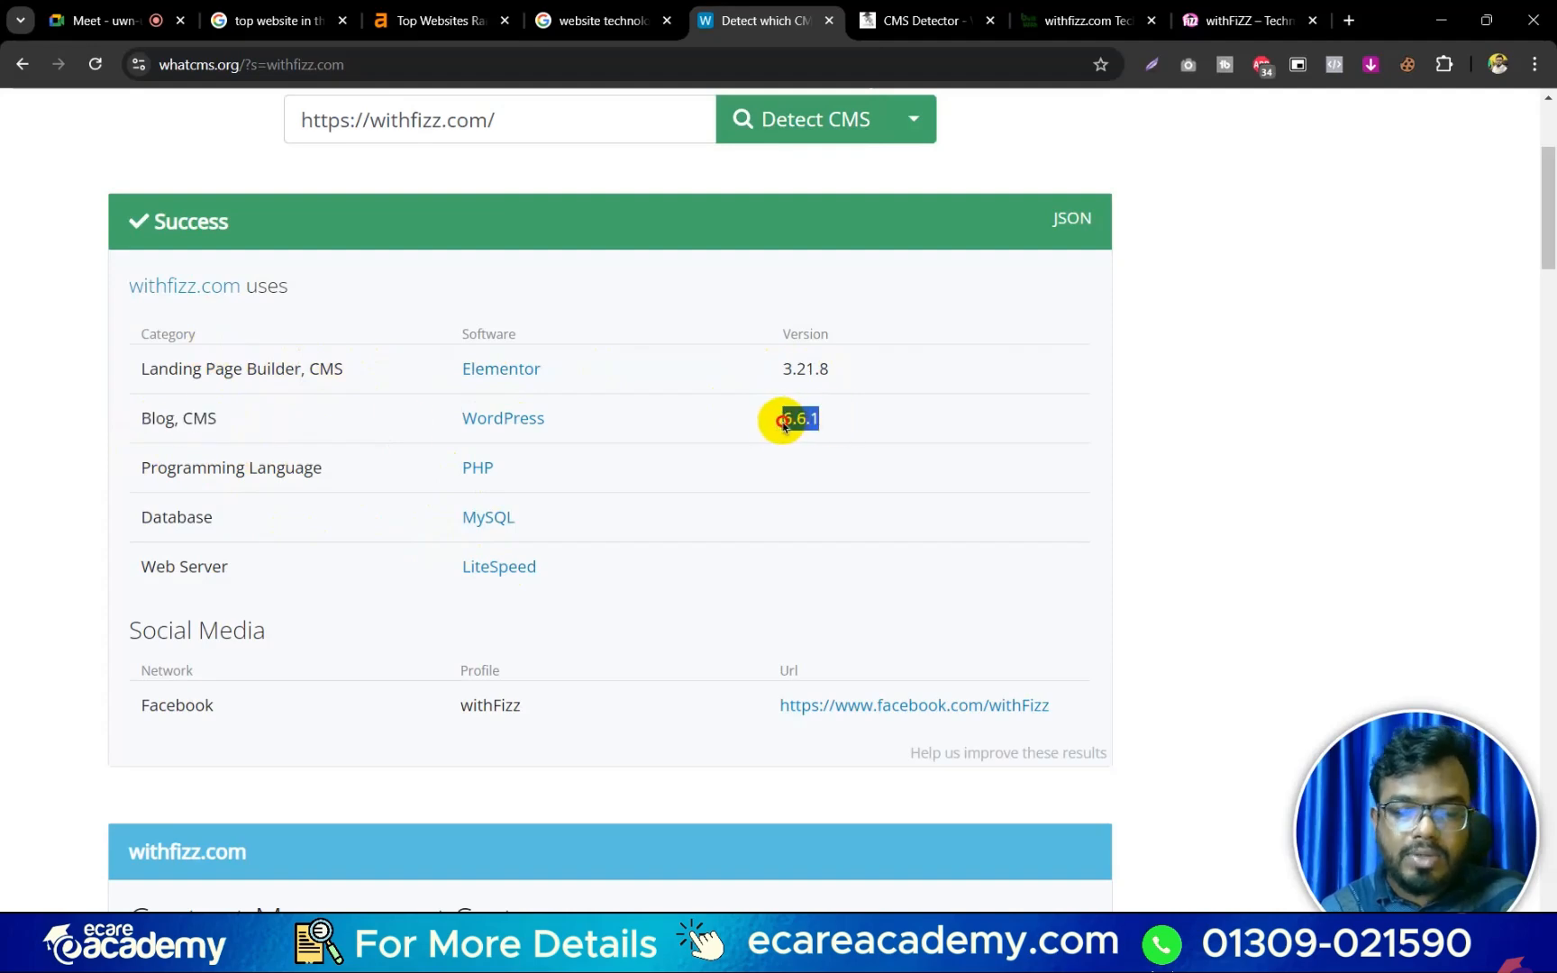
{"action": "scroll", "coordinate": [652, 553], "scroll_direction": "down", "scroll_amount": 2}
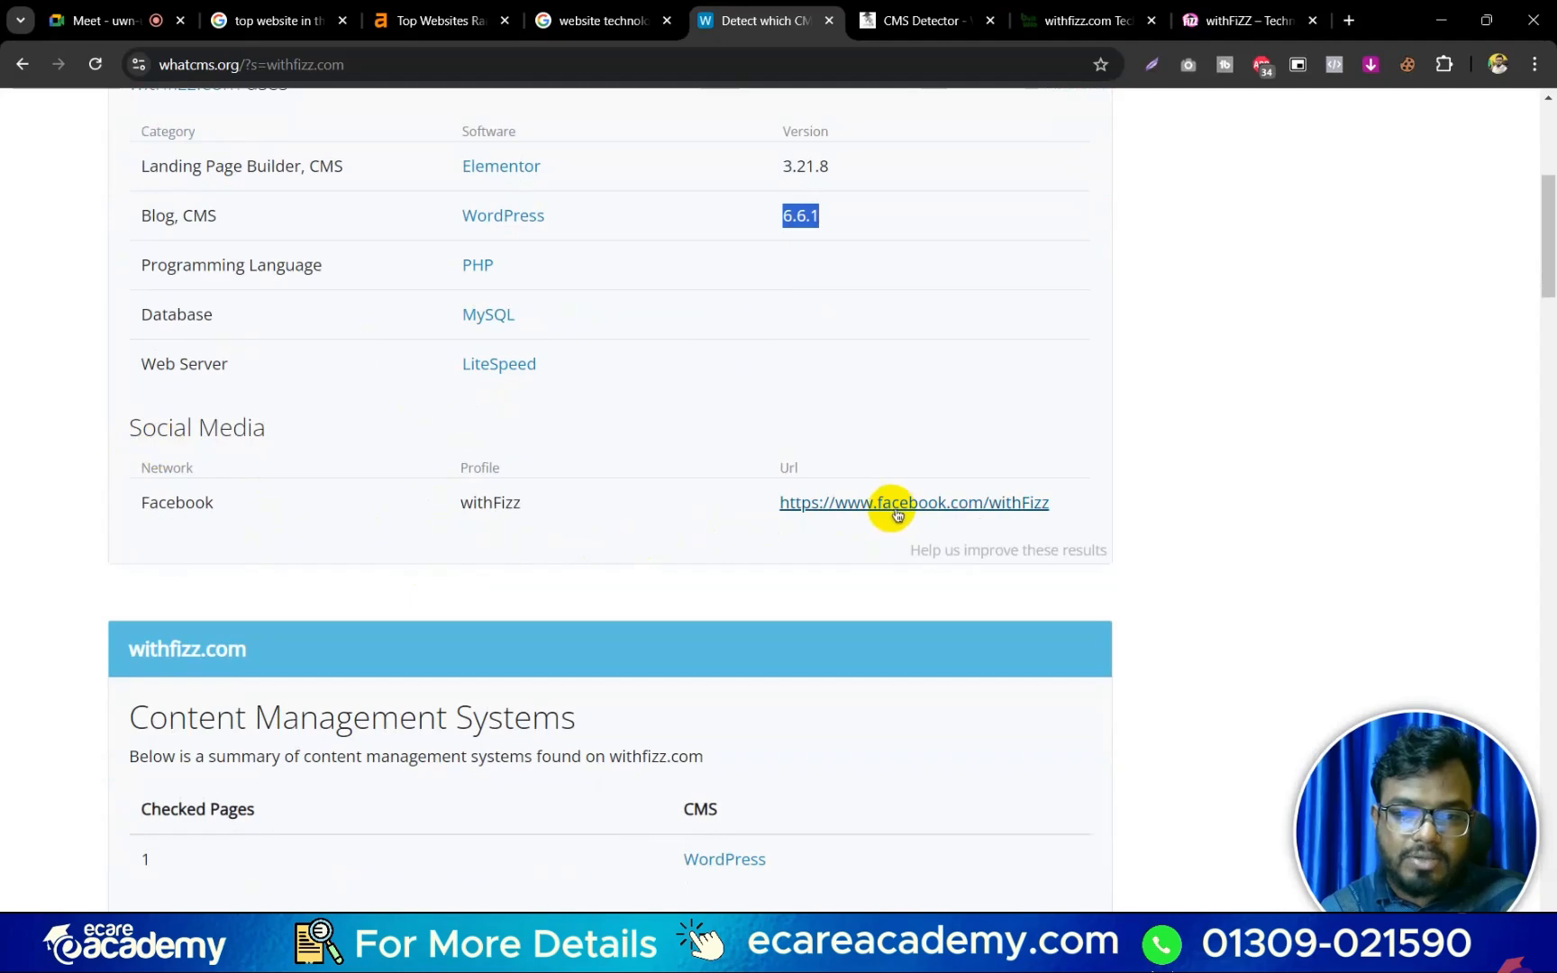
{"action": "scroll", "coordinate": [898, 515], "scroll_direction": "down", "scroll_amount": 4}
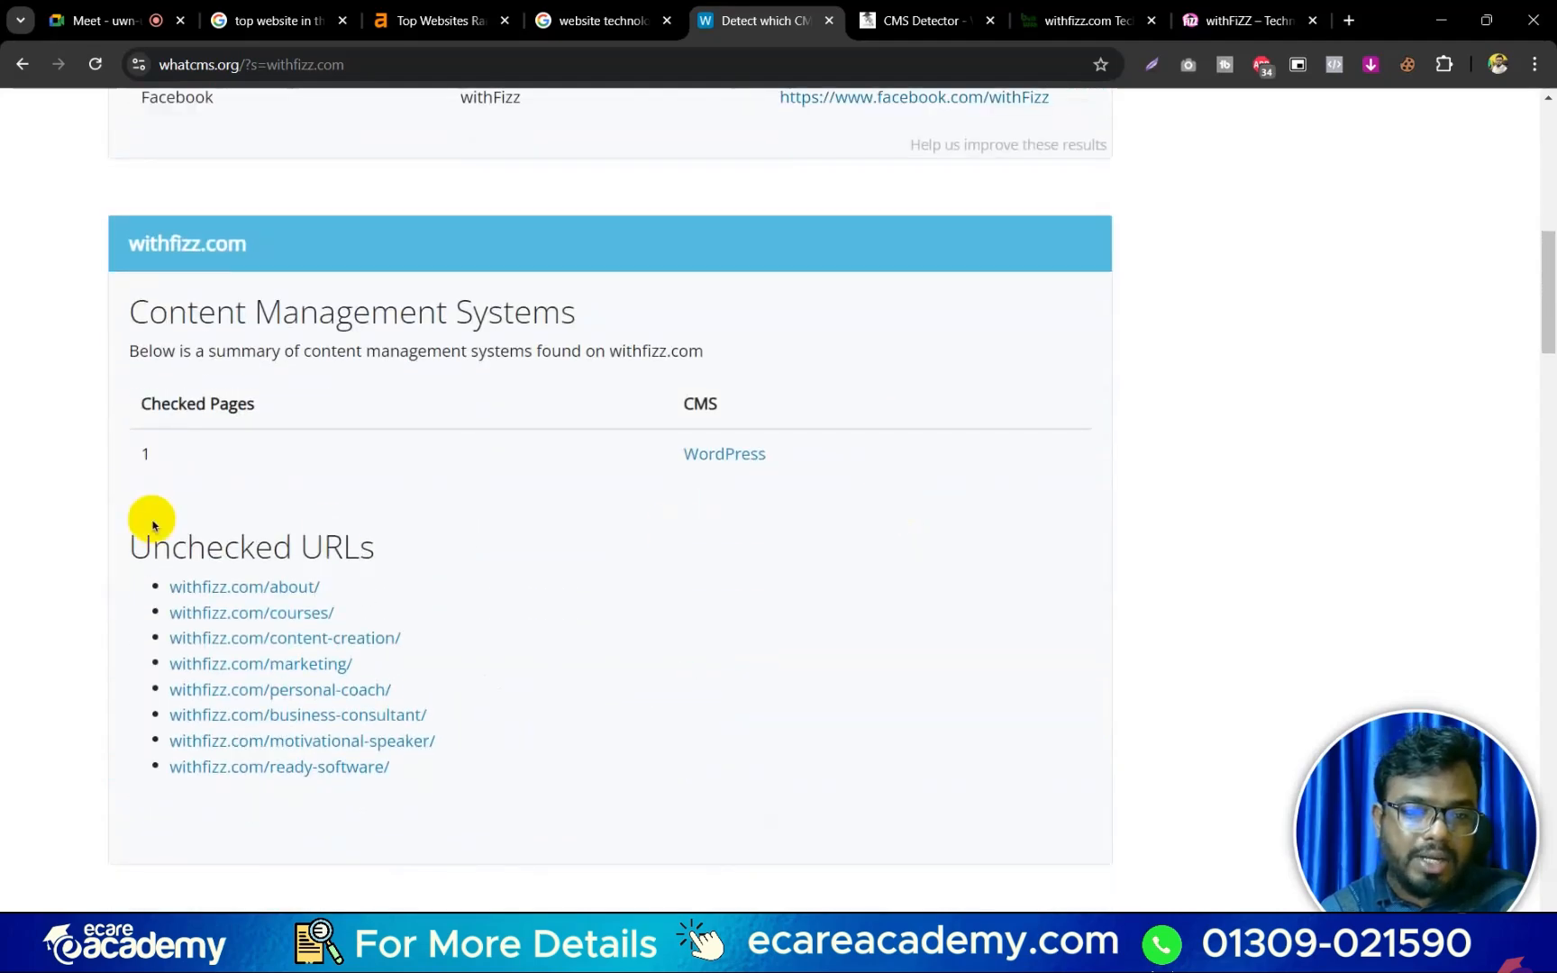
{"action": "scroll", "coordinate": [741, 741], "scroll_direction": "down", "scroll_amount": 5}
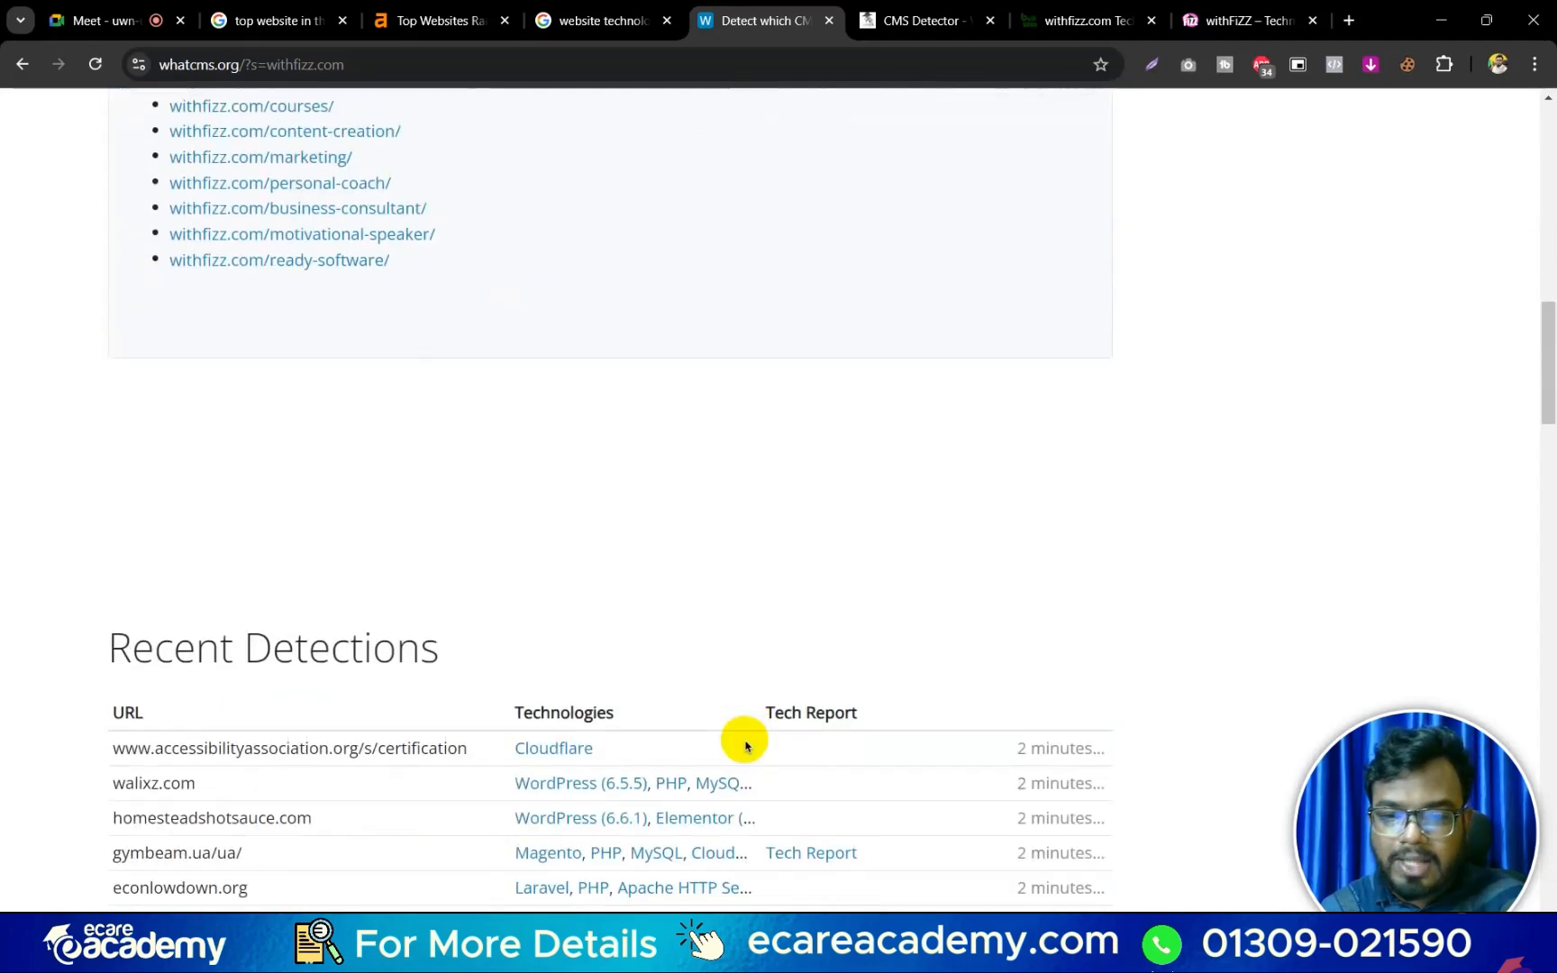
{"action": "scroll", "coordinate": [743, 742], "scroll_direction": "up", "scroll_amount": 14}
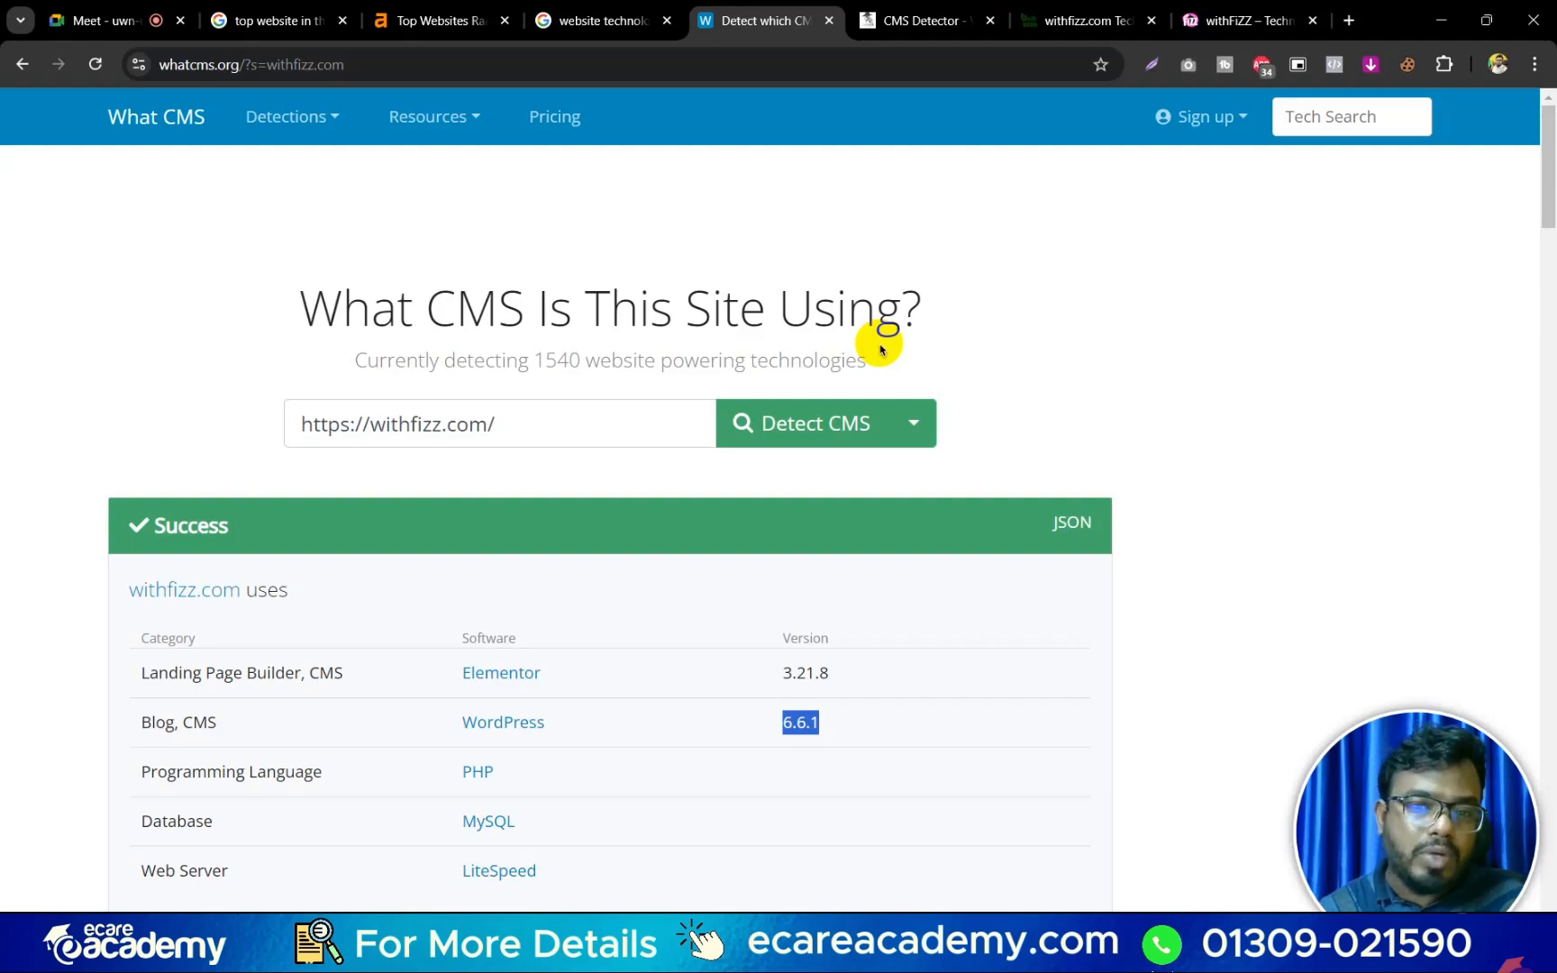
{"action": "scroll", "coordinate": [882, 349], "scroll_direction": "down", "scroll_amount": 3}
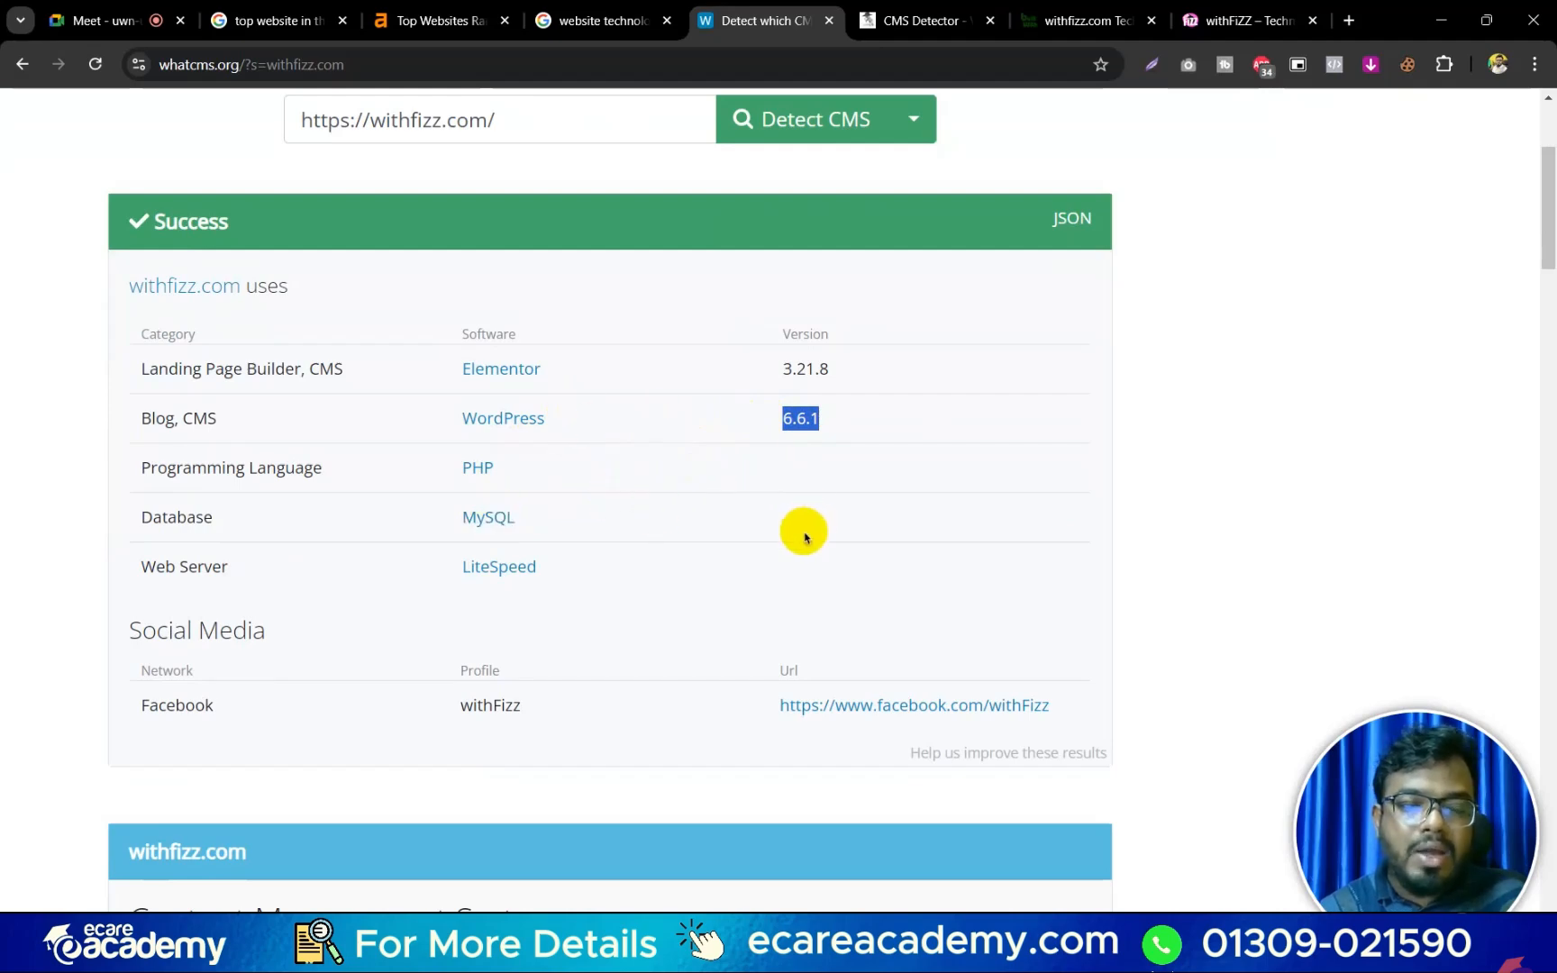
{"action": "scroll", "coordinate": [802, 535], "scroll_direction": "up", "scroll_amount": 3}
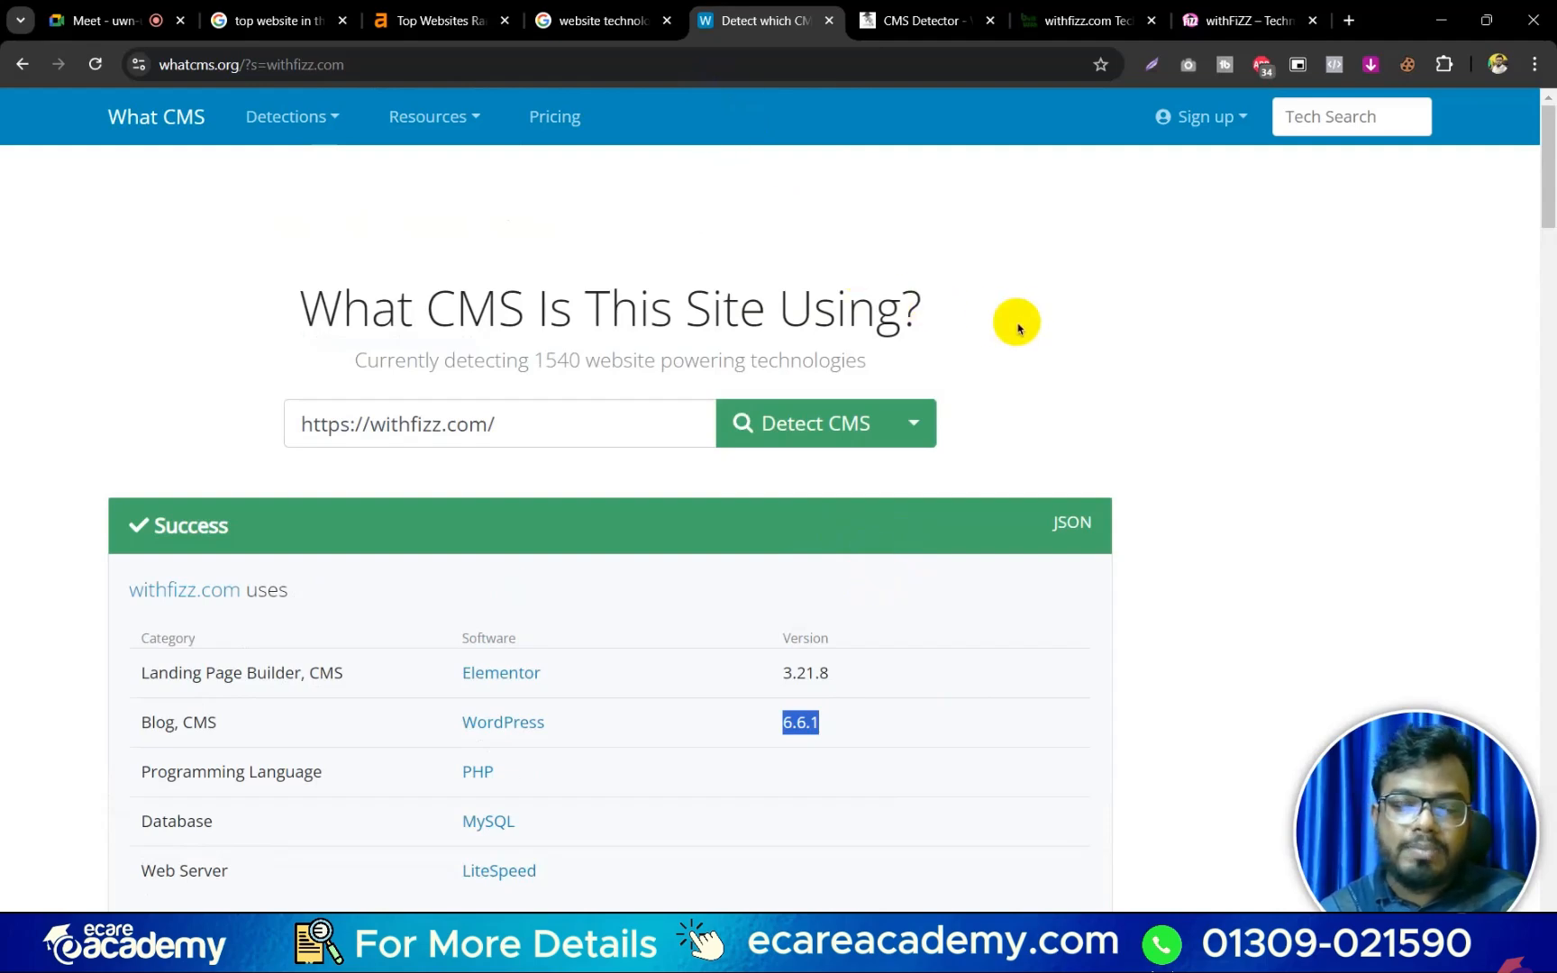
Replace the Google query for website technology checkers with a search for "cms ranking".
{"action": "left_click", "coordinate": [599, 20]}
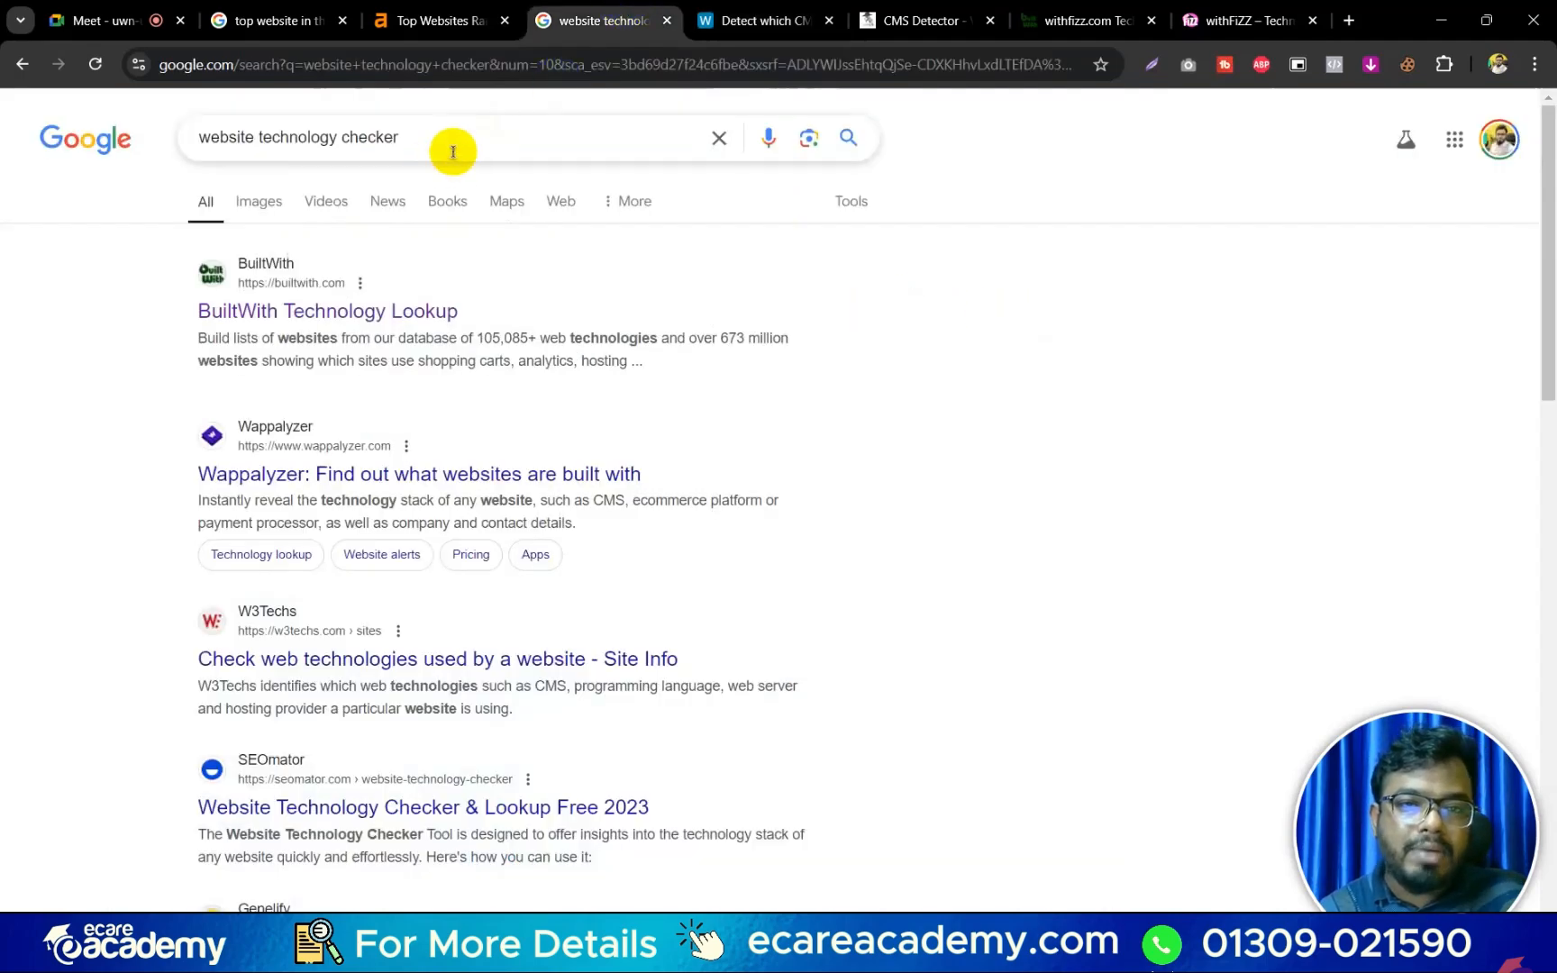
{"action": "left_click_drag", "start_coordinate": [445, 143], "coordinate": [17, 162]}
{"action": "type", "text": "cms"}
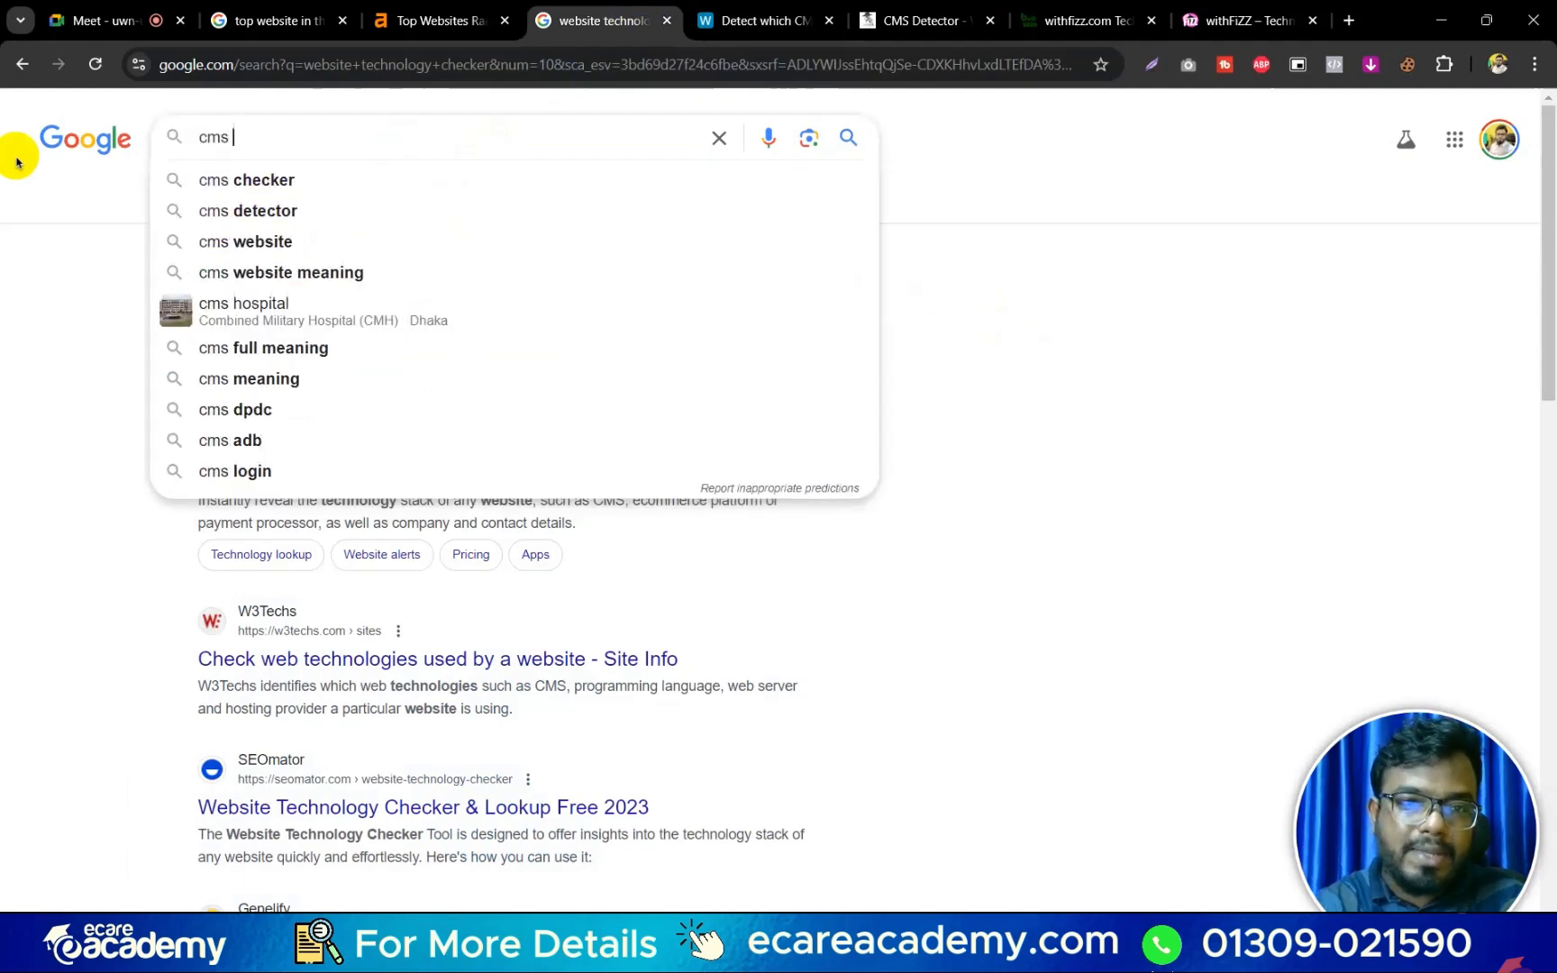
{"action": "type", "text": " ranking"}
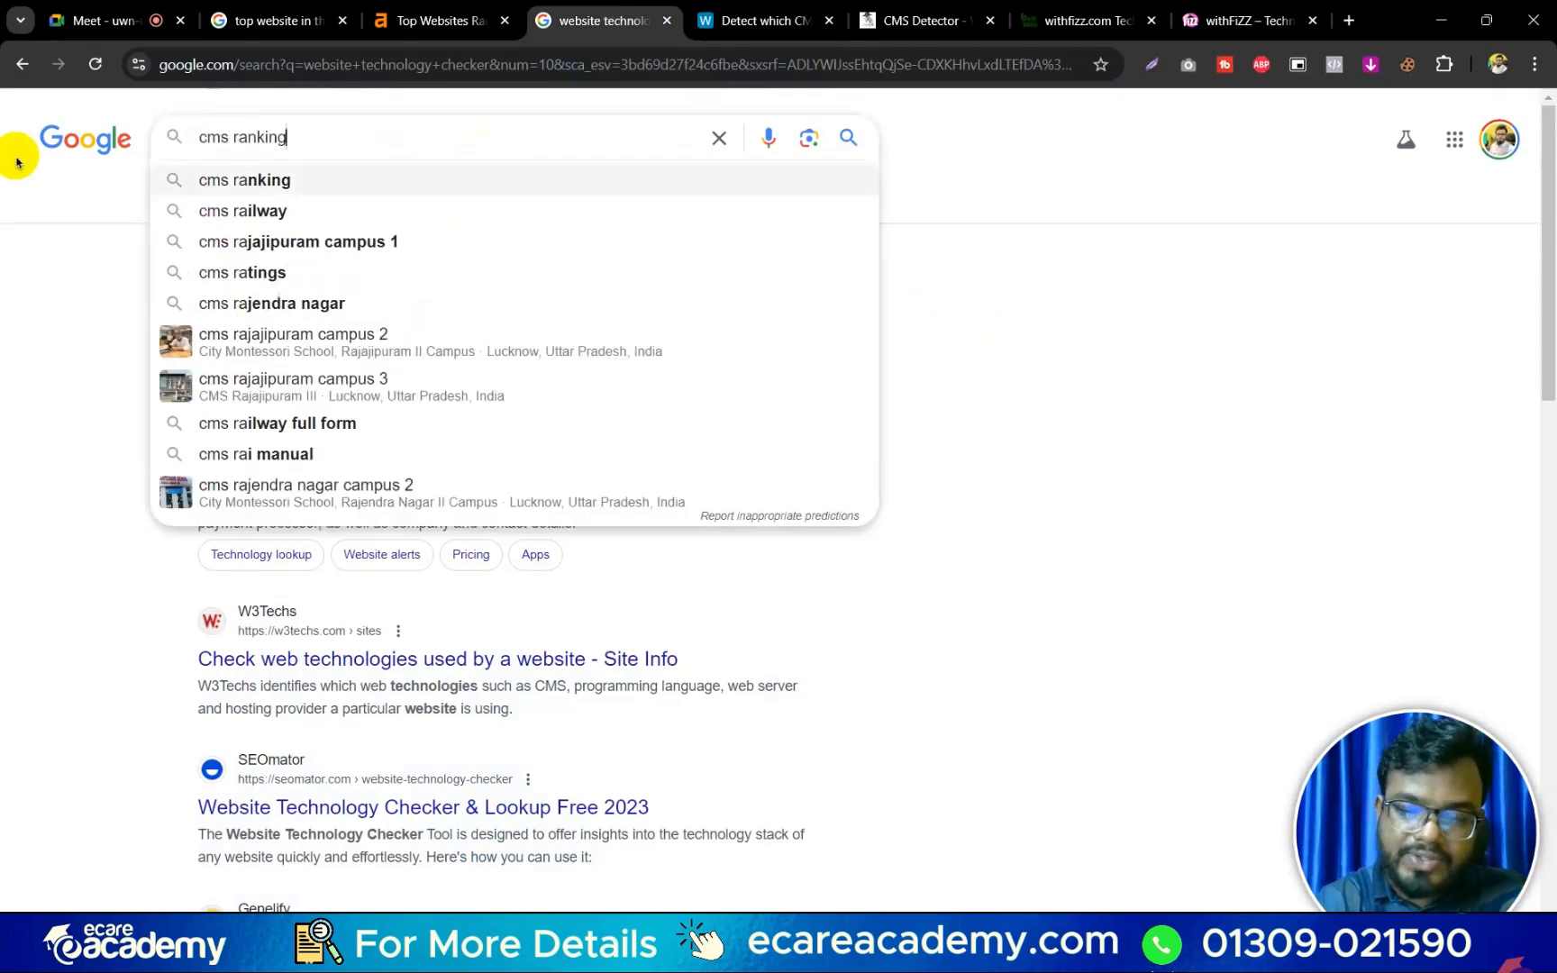
{"action": "key", "text": "Return"}
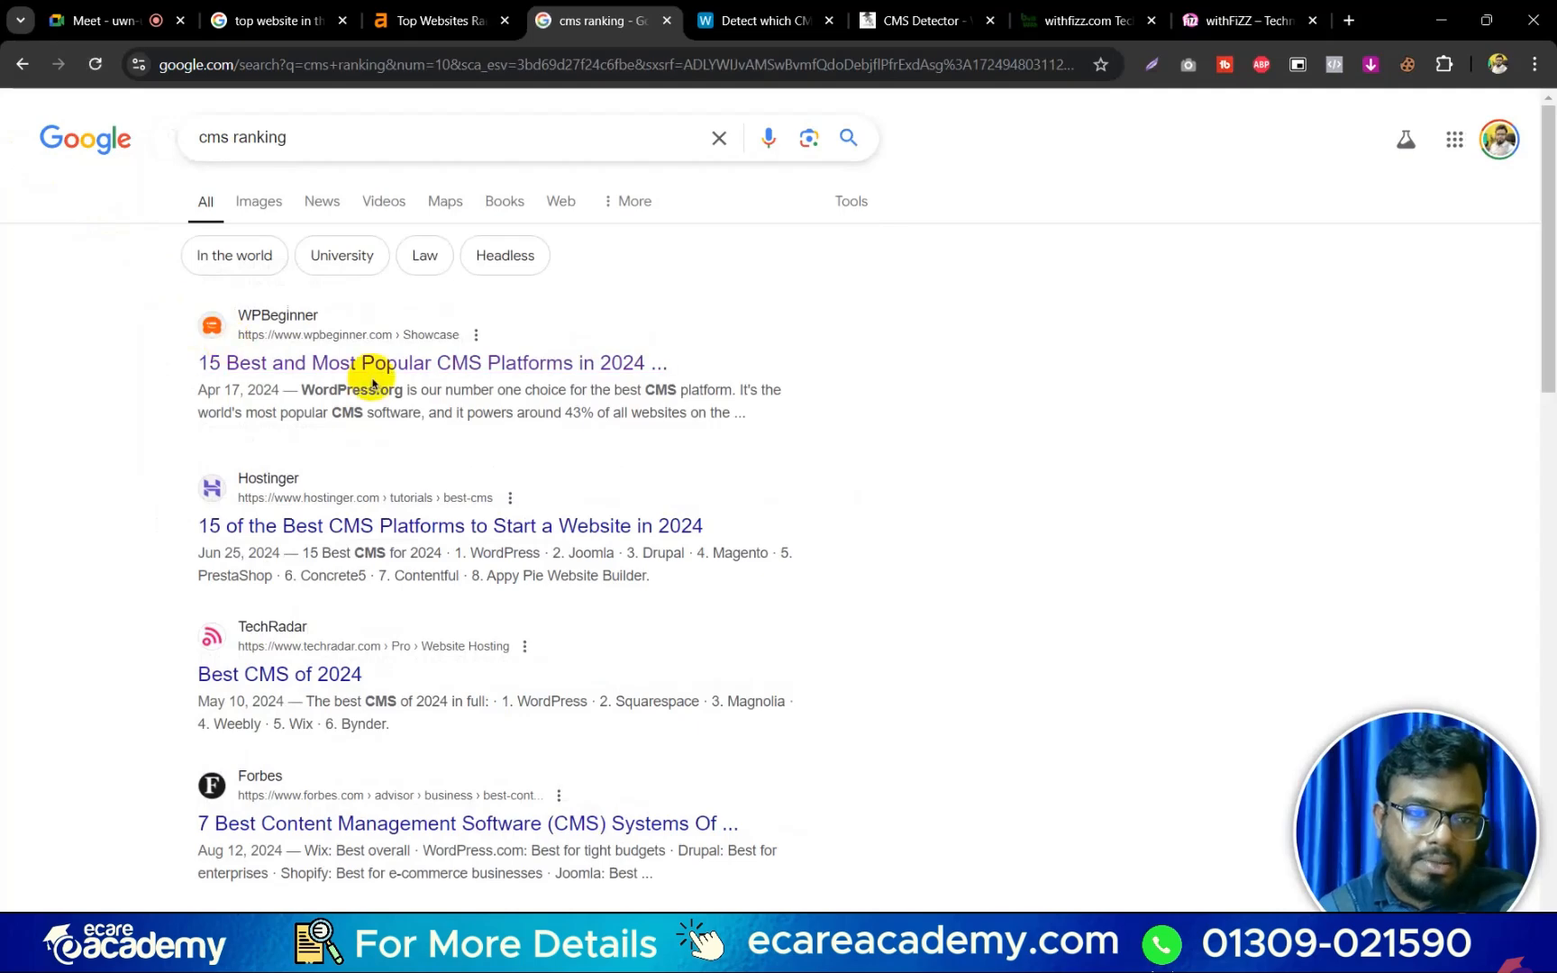
Open Hostinger's article on the 15 best CMS platforms in a separate tab and review its list of systems.
{"action": "scroll", "coordinate": [399, 523], "scroll_direction": "down", "scroll_amount": 3}
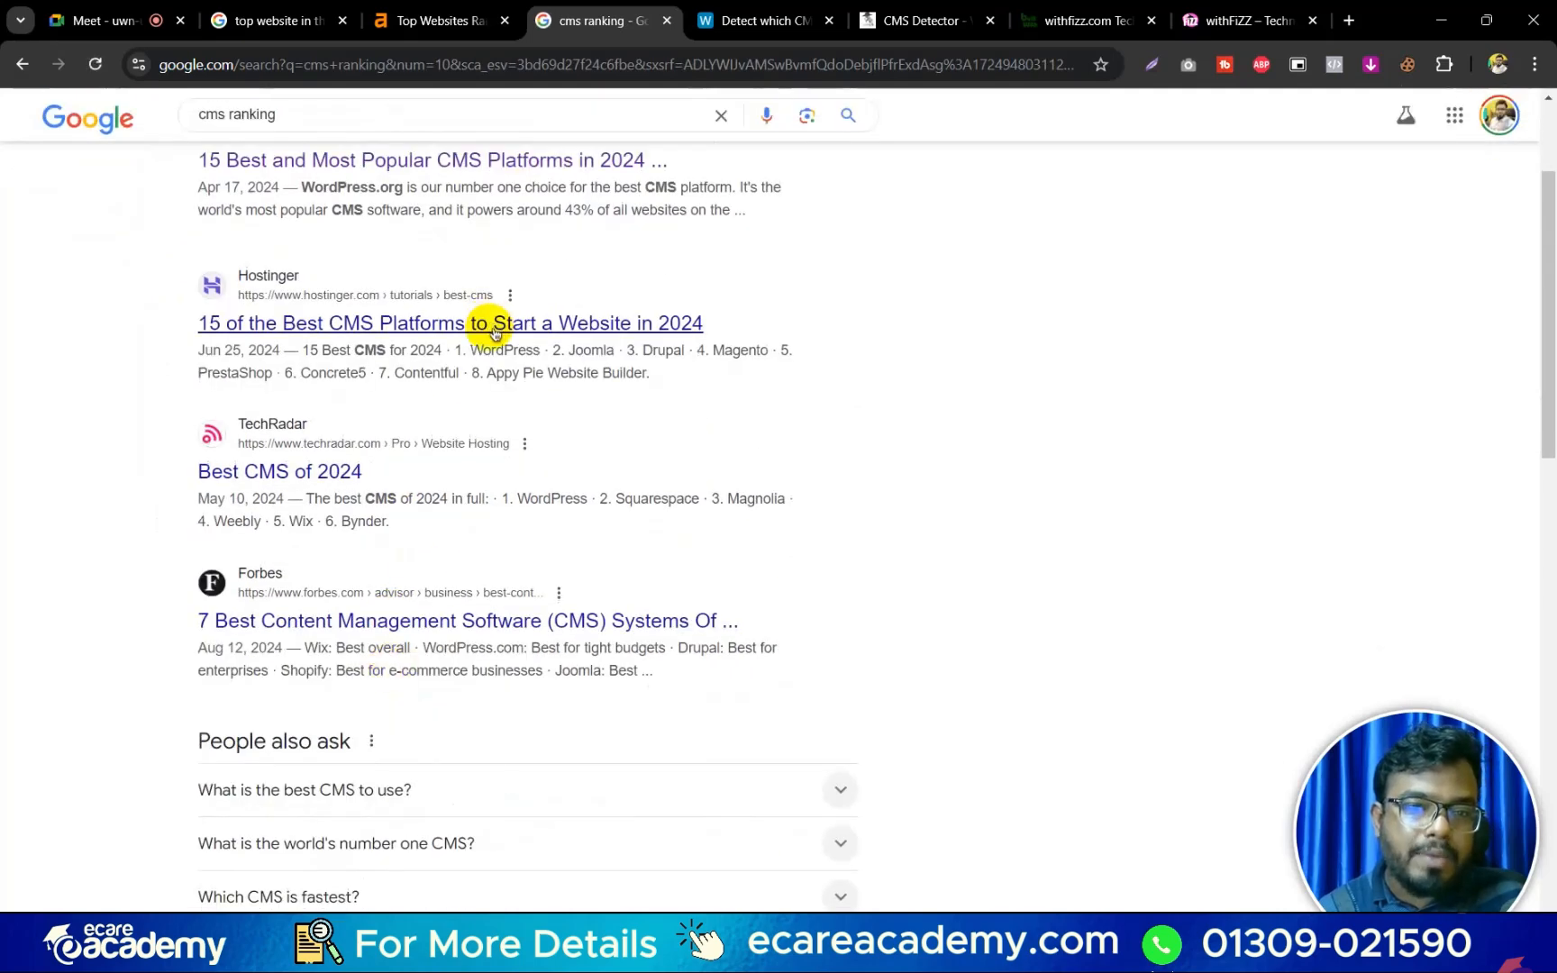
{"action": "left_click", "coordinate": [495, 333], "text": "ctrl"}
{"action": "left_click", "coordinate": [687, 20]}
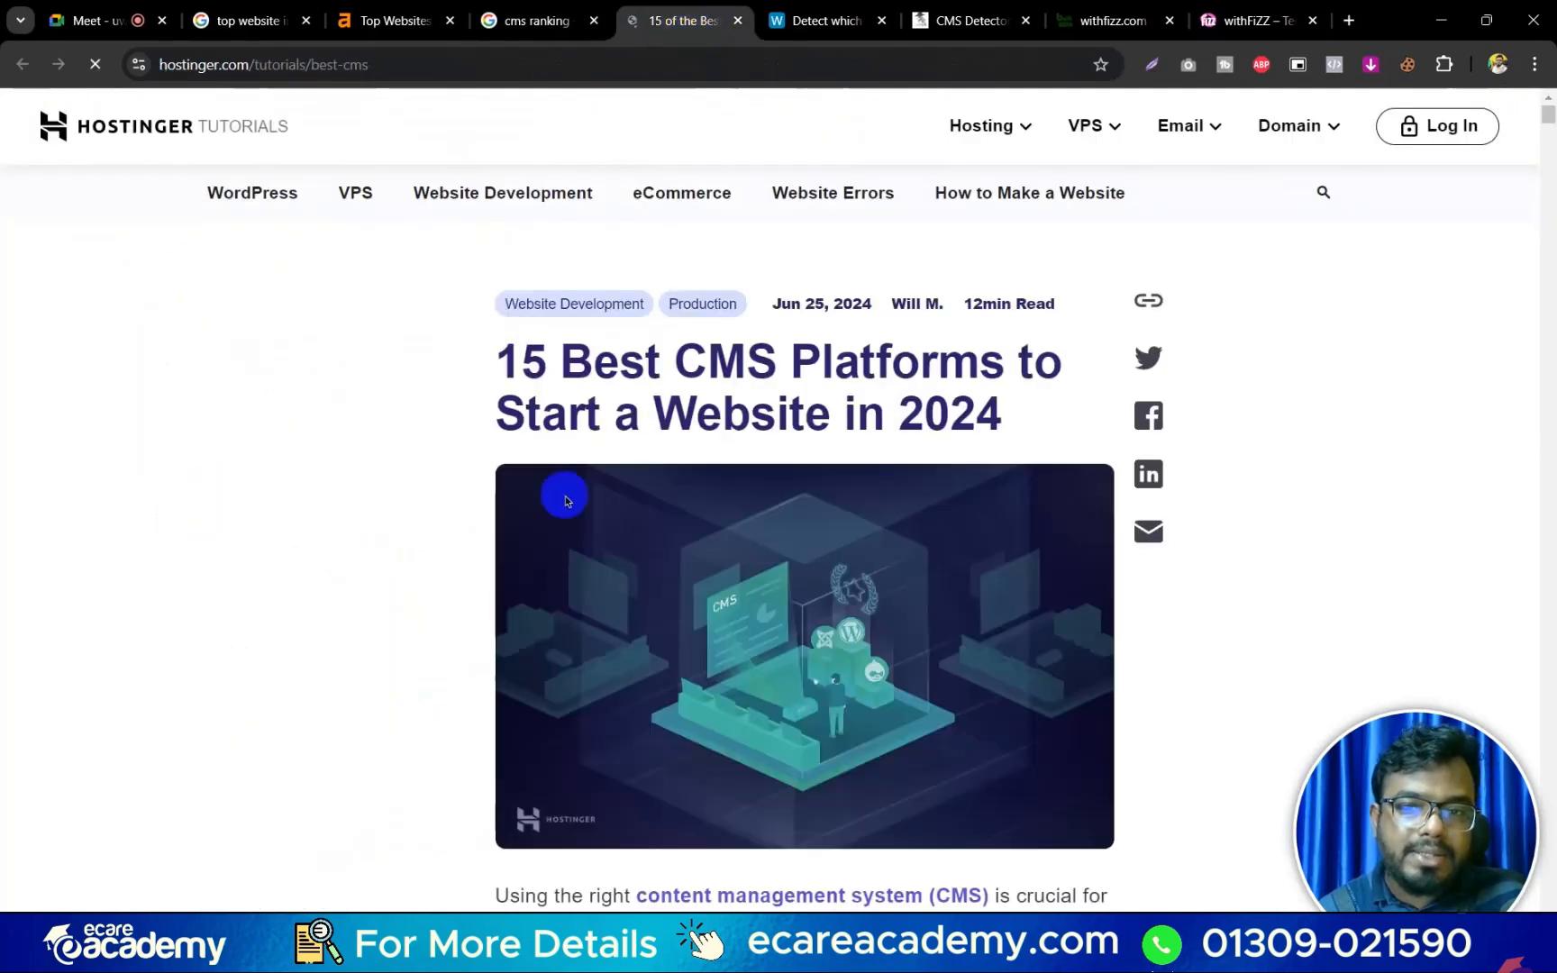
{"action": "scroll", "coordinate": [541, 586], "scroll_direction": "down", "scroll_amount": 5}
{"action": "scroll", "coordinate": [536, 636], "scroll_direction": "down", "scroll_amount": 7}
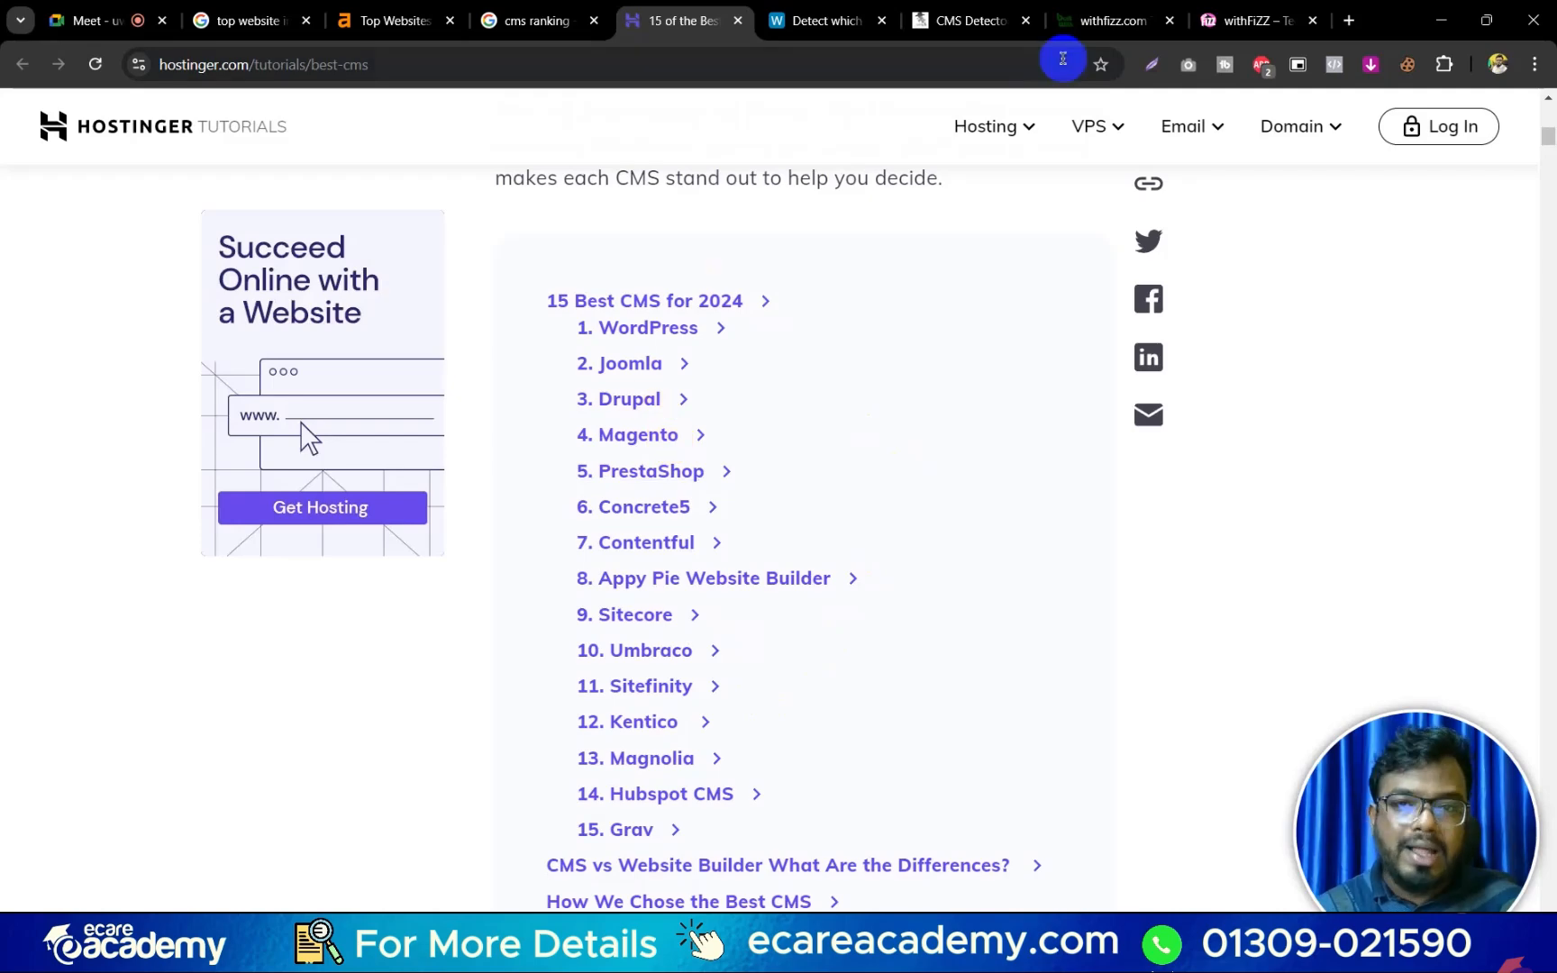
Search for "shopify" in a new tab and open the official Shopify website from the results.
{"action": "left_click", "coordinate": [1349, 20]}
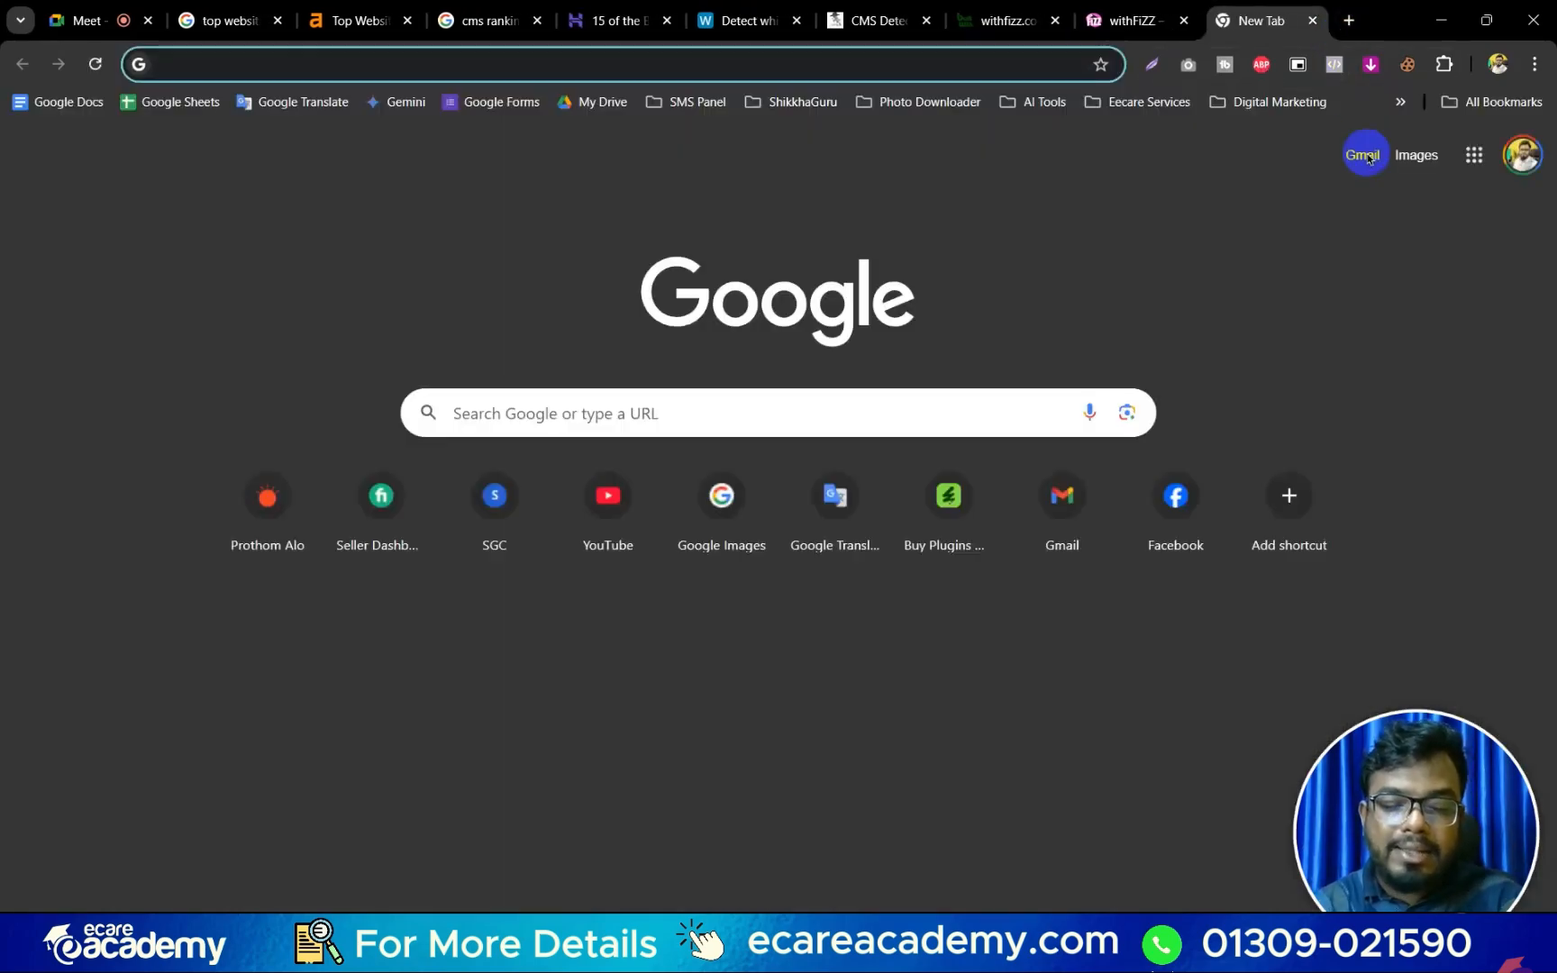
{"action": "type", "text": "sho"}
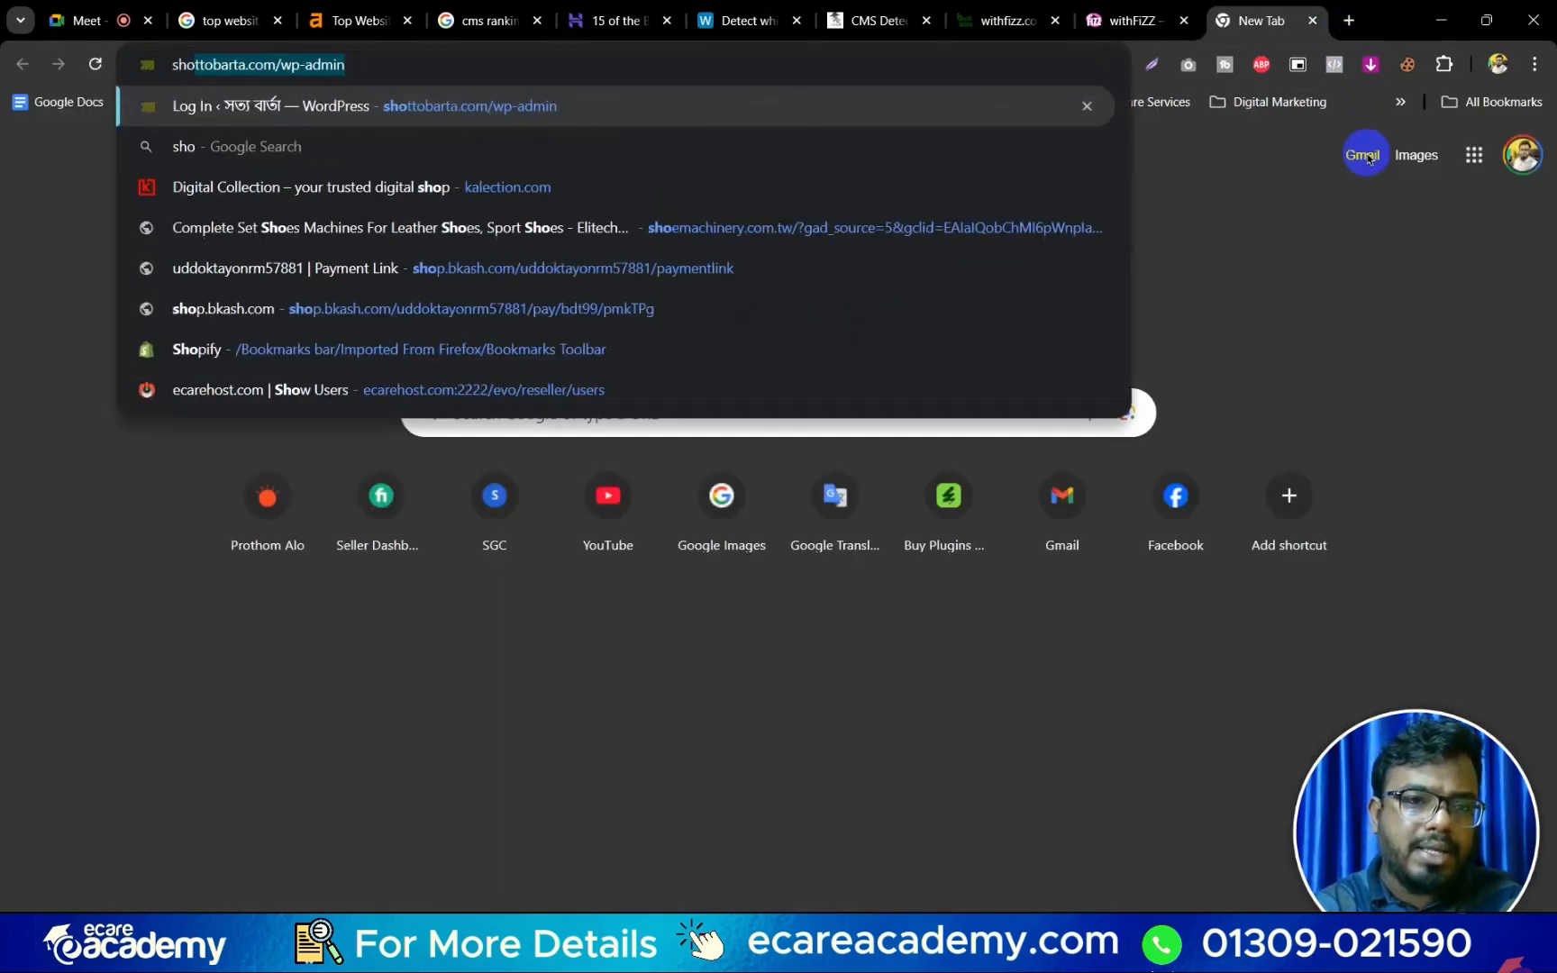
{"action": "type", "text": "p"}
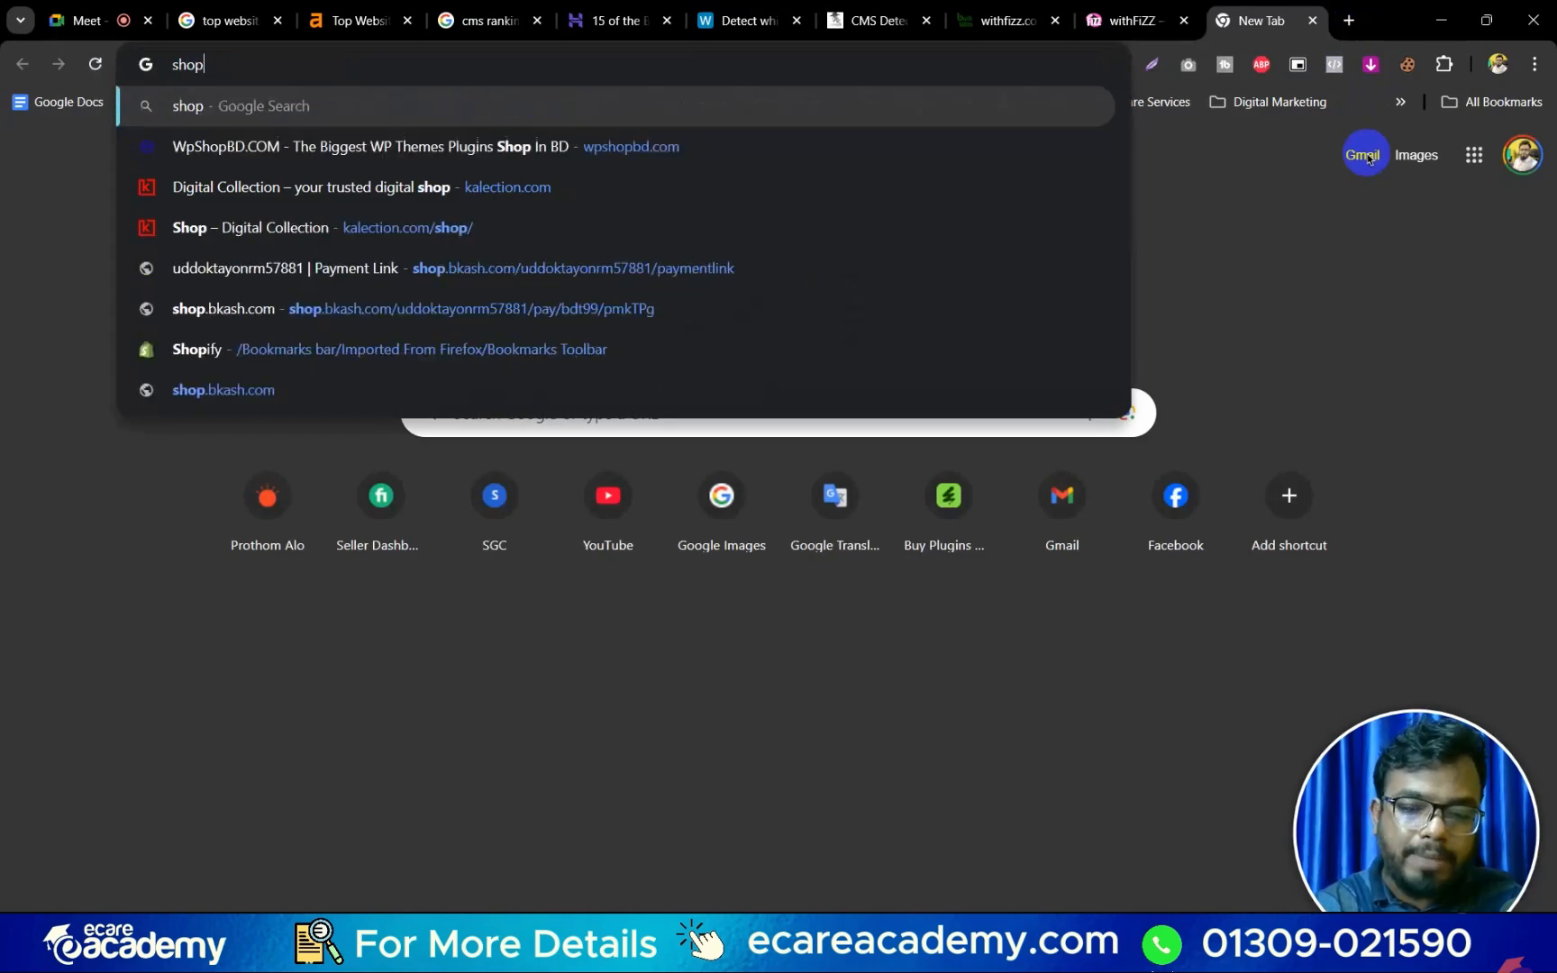
{"action": "type", "text": "ify"}
{"action": "key", "text": "Return"}
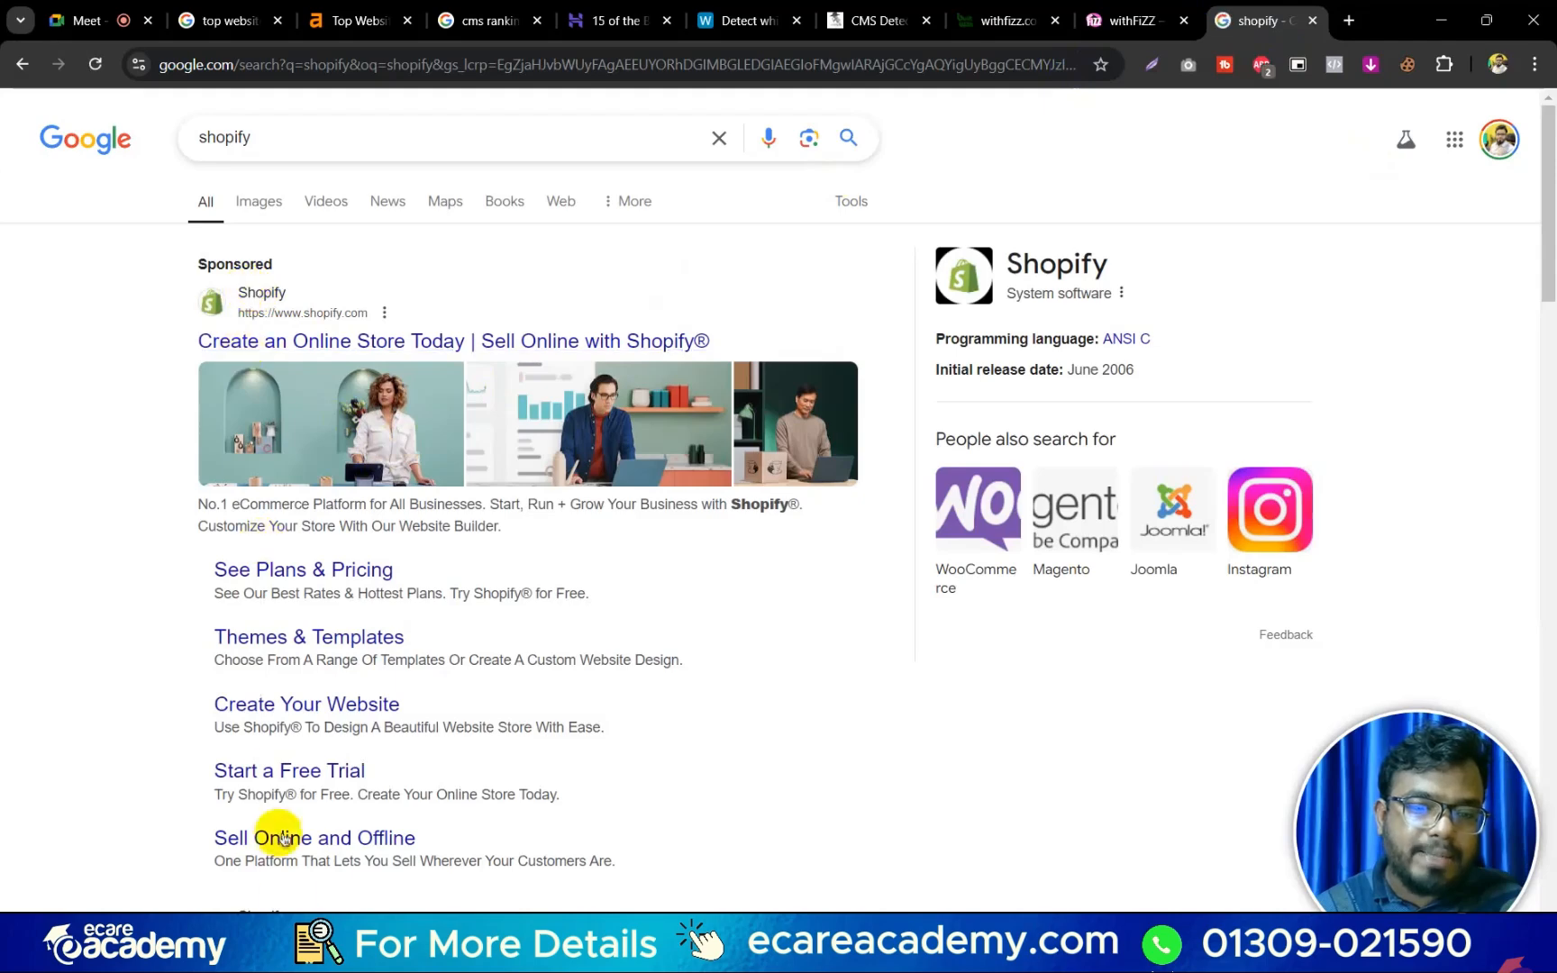
{"action": "scroll", "coordinate": [307, 847], "scroll_direction": "down", "scroll_amount": 3}
{"action": "left_click", "coordinate": [223, 662]}
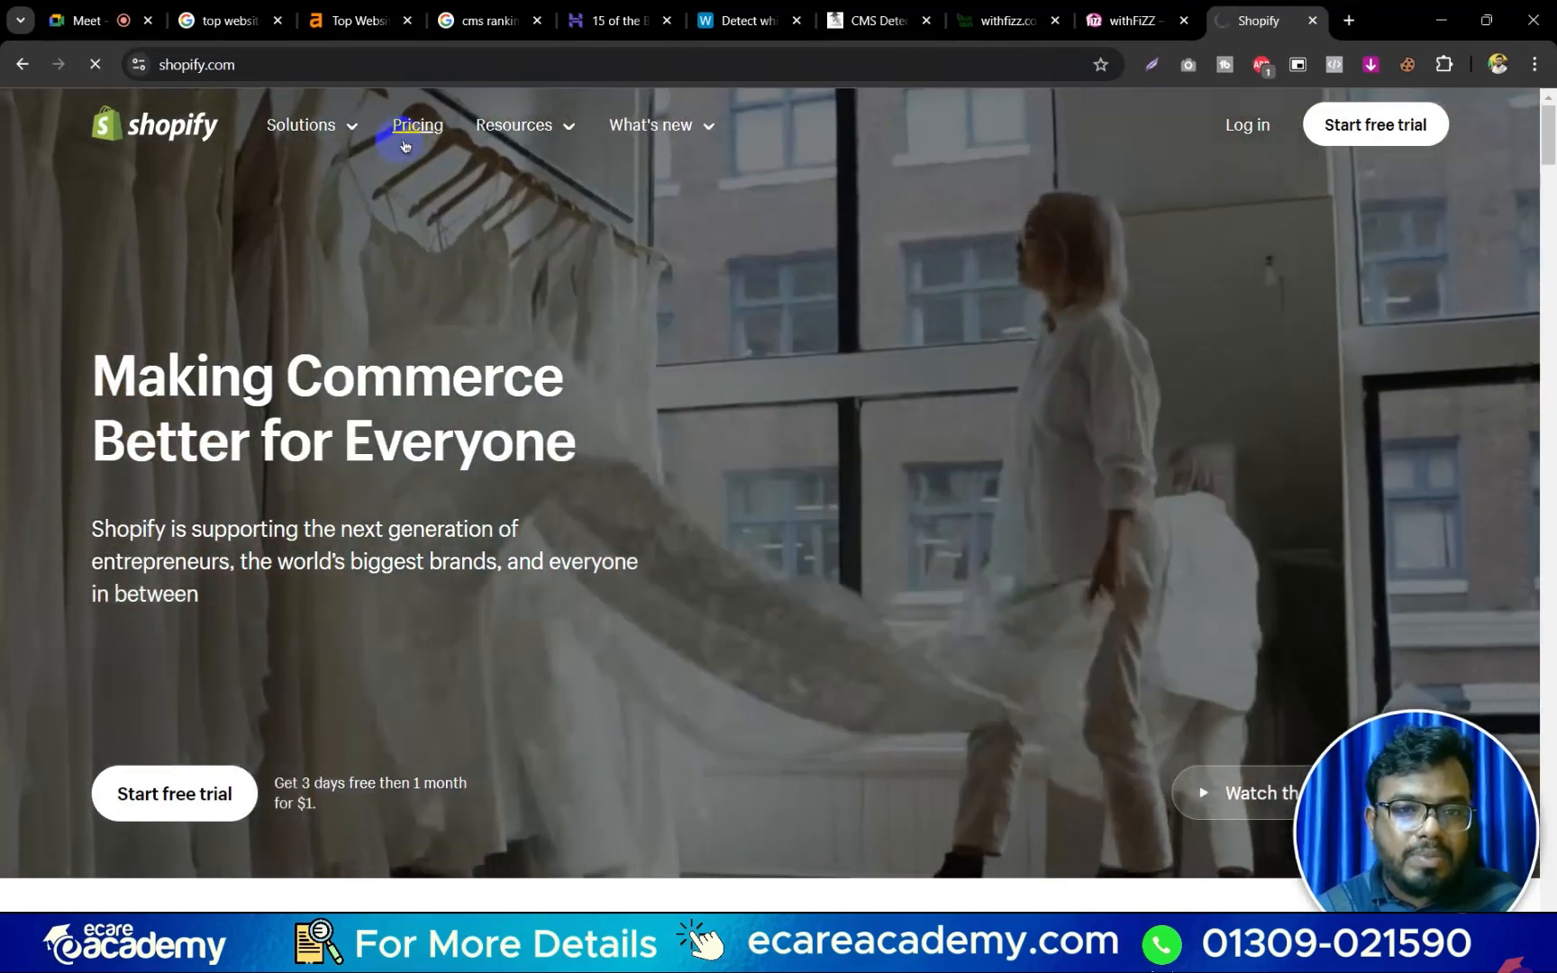
Open Shopify's pricing page and compare the prices and features of the Basic, Shopify, Advanced and Plus plans.
{"action": "left_click", "coordinate": [413, 145]}
{"action": "scroll", "coordinate": [615, 442], "scroll_direction": "down", "scroll_amount": 5}
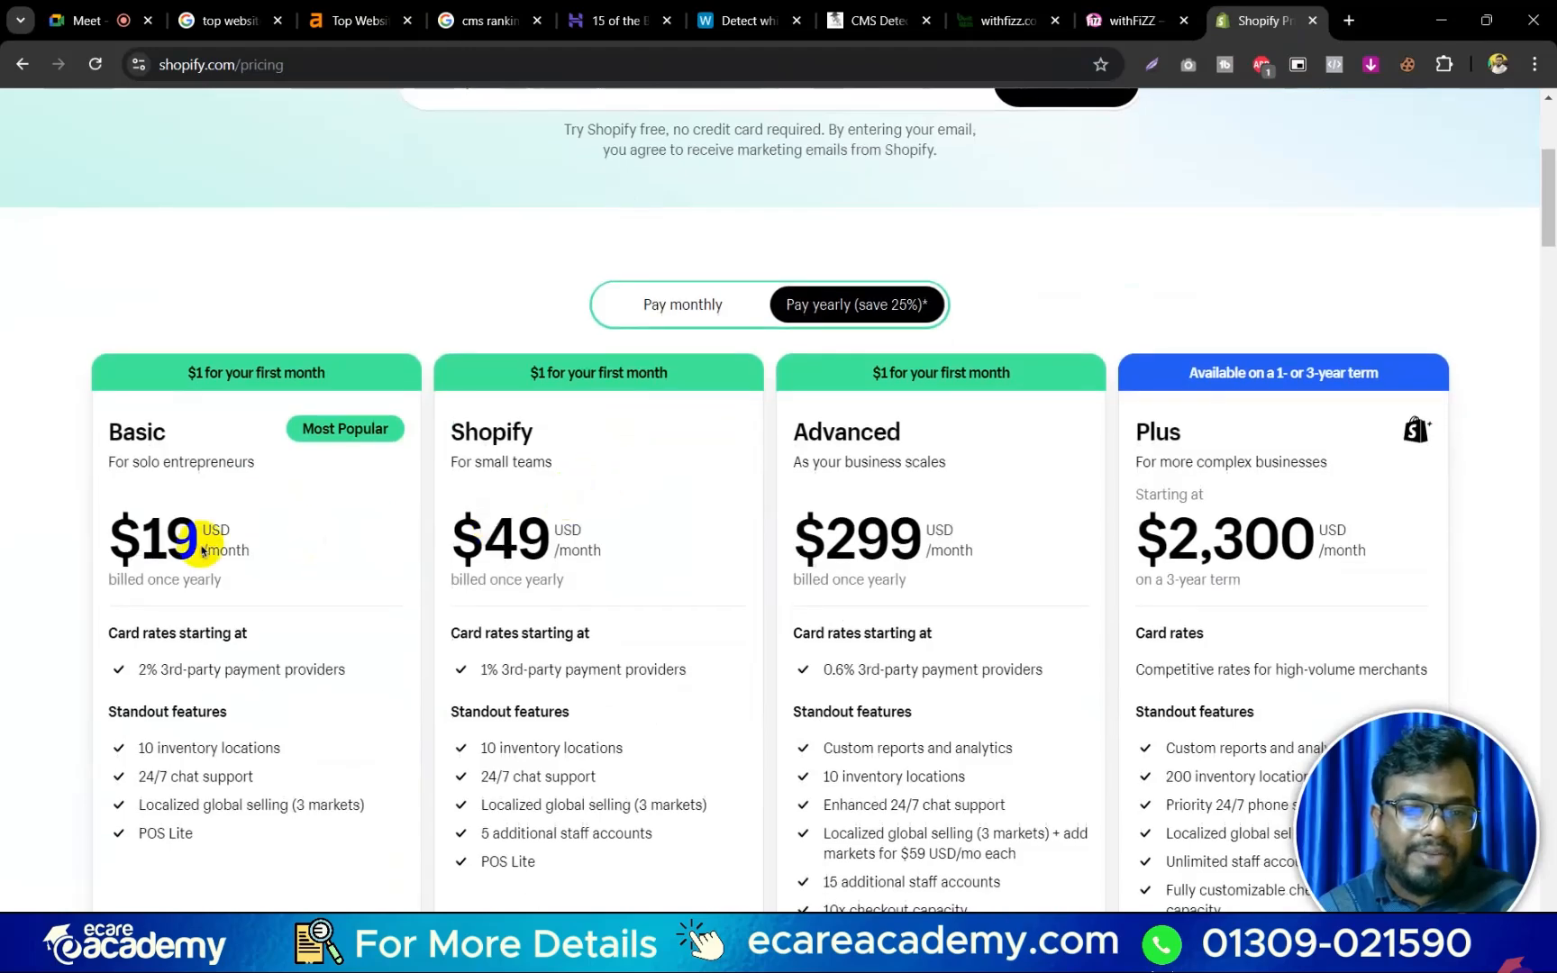
{"action": "left_click_drag", "start_coordinate": [95, 537], "coordinate": [215, 540]}
{"action": "left_click", "coordinate": [320, 556]}
{"action": "scroll", "coordinate": [319, 556], "scroll_direction": "down", "scroll_amount": 2}
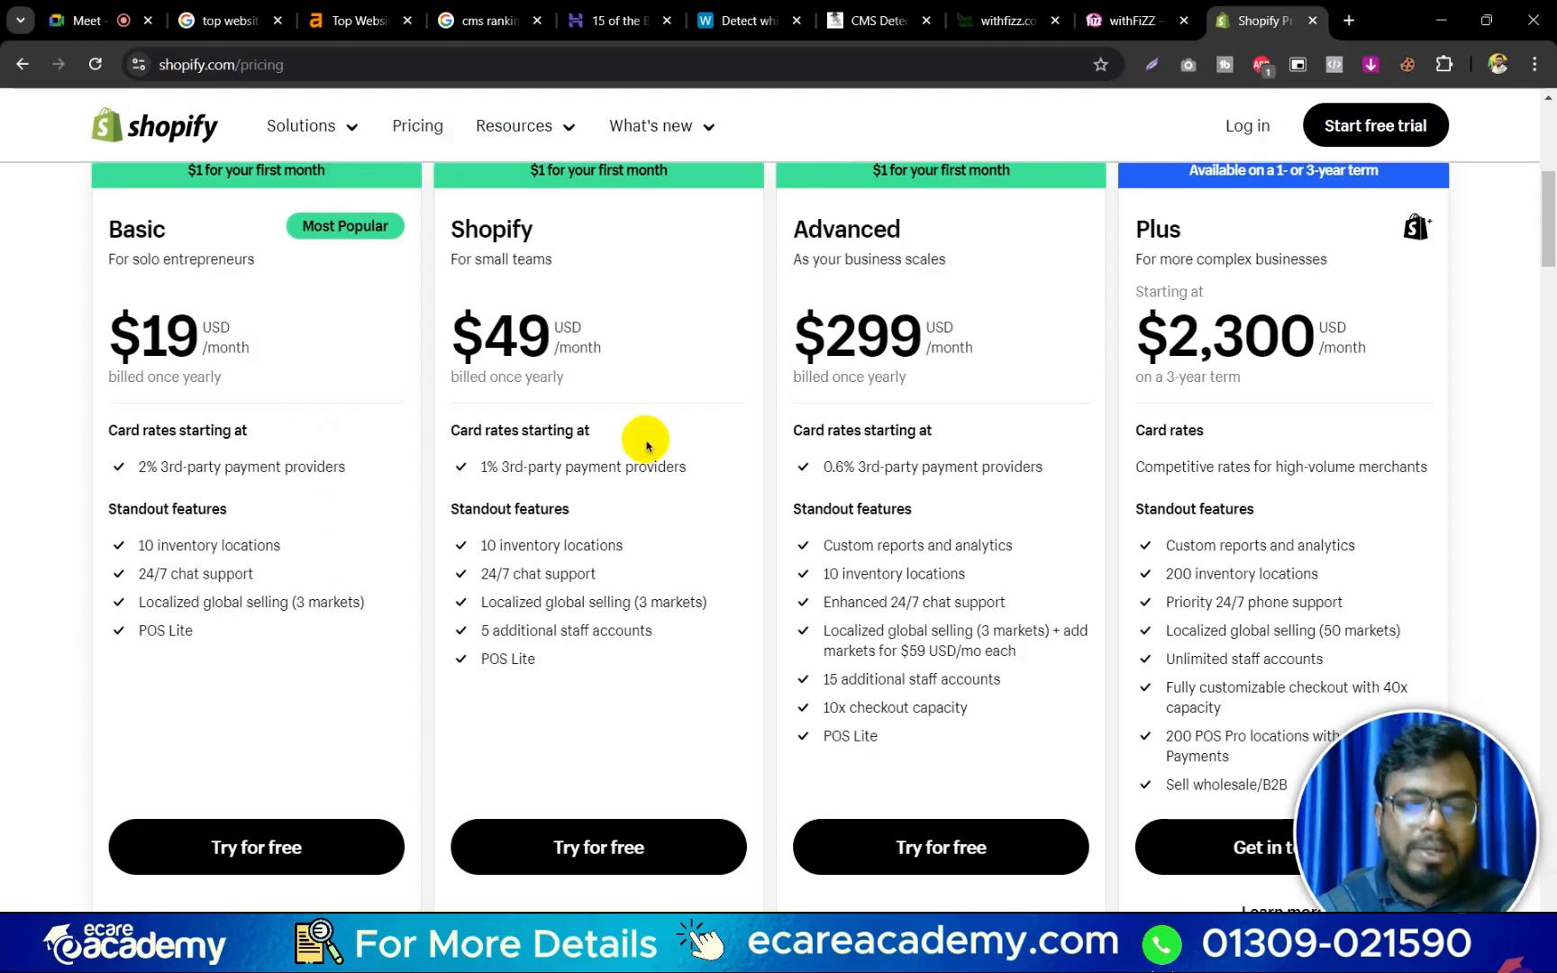
{"action": "scroll", "coordinate": [647, 445], "scroll_direction": "up", "scroll_amount": 2}
{"action": "scroll", "coordinate": [647, 445], "scroll_direction": "down", "scroll_amount": 1}
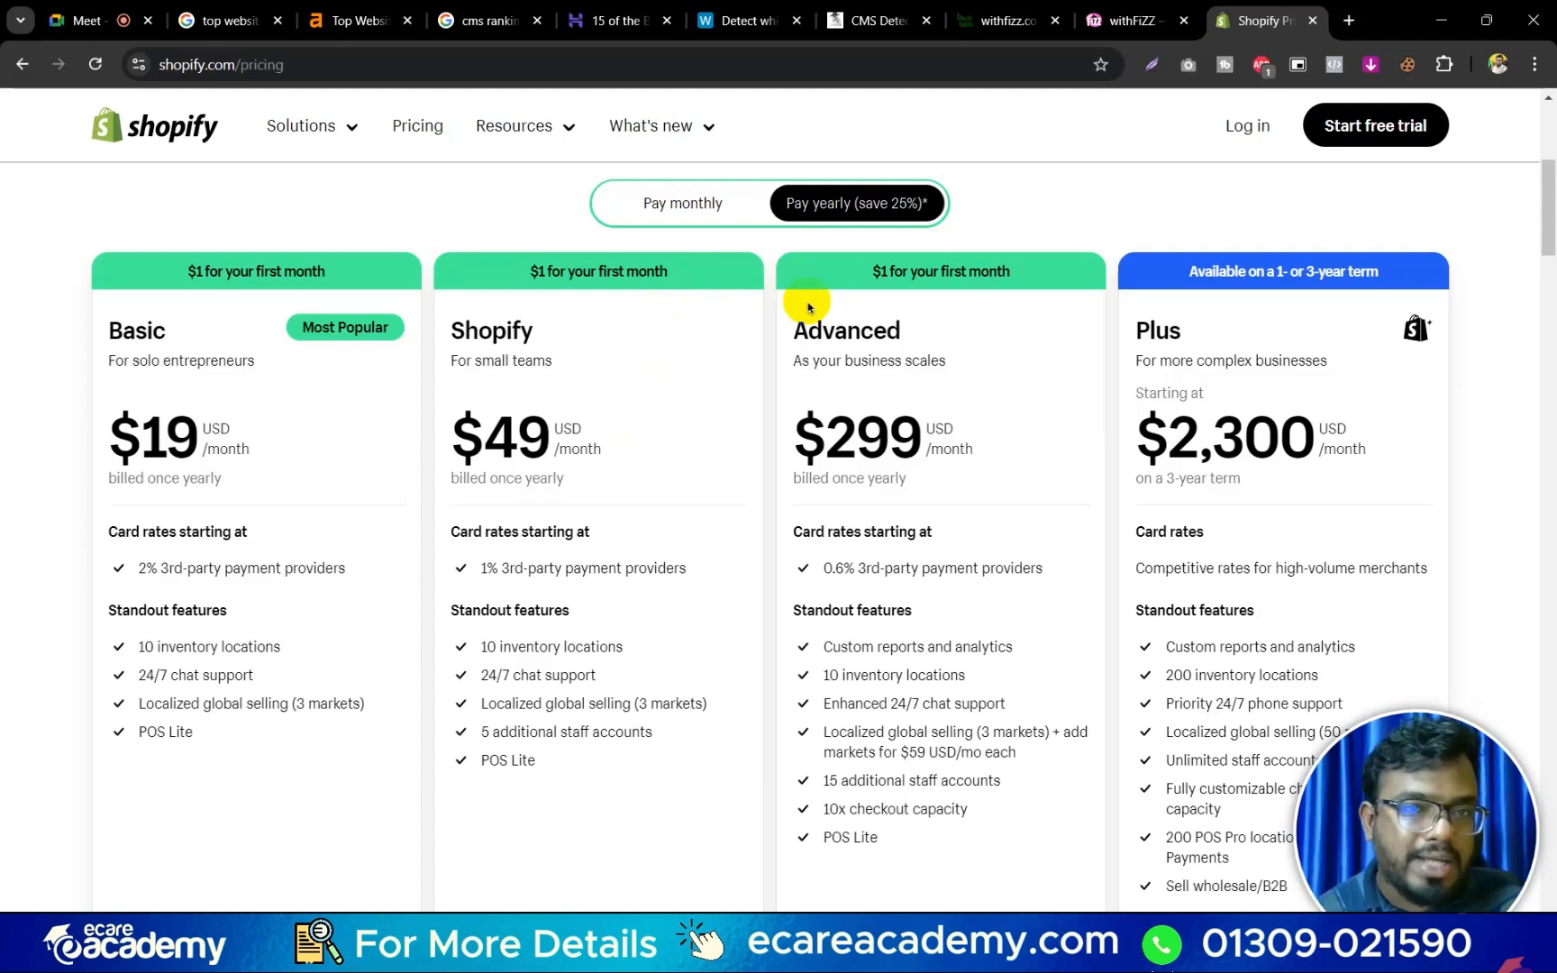
Open withfizz.com/wp-admin/ in a new tab and log in to the WordPress dashboard with the prefilled credentials.
{"action": "left_click", "coordinate": [1349, 21]}
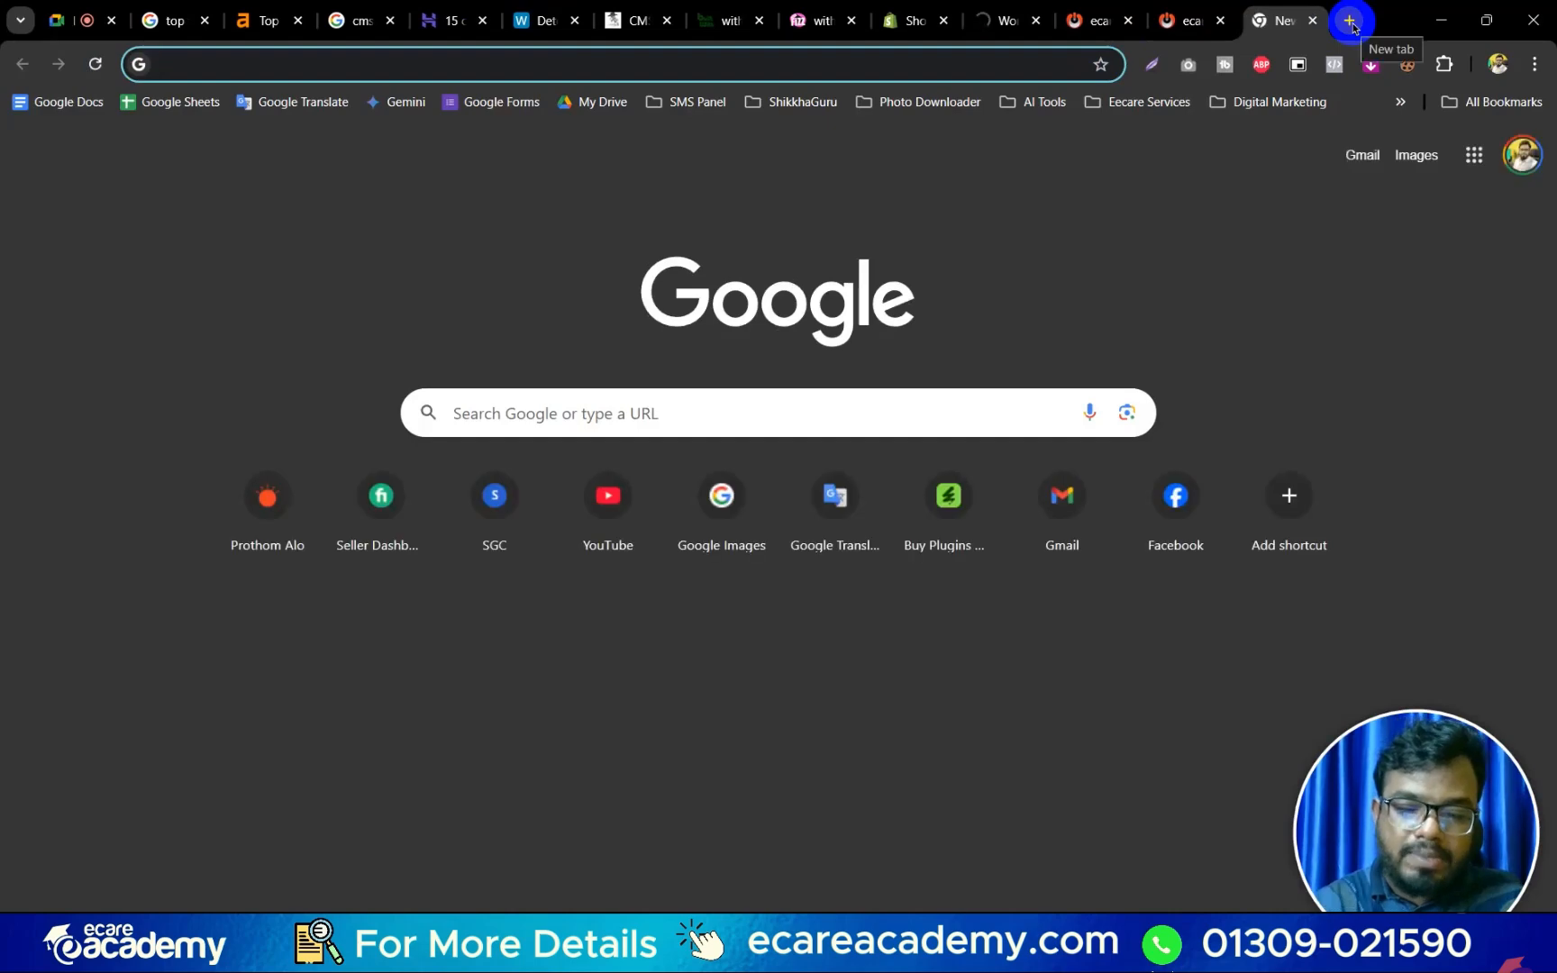
{"action": "type", "text": "withfizz.com/wp-admin/"}
{"action": "key", "text": "Return"}
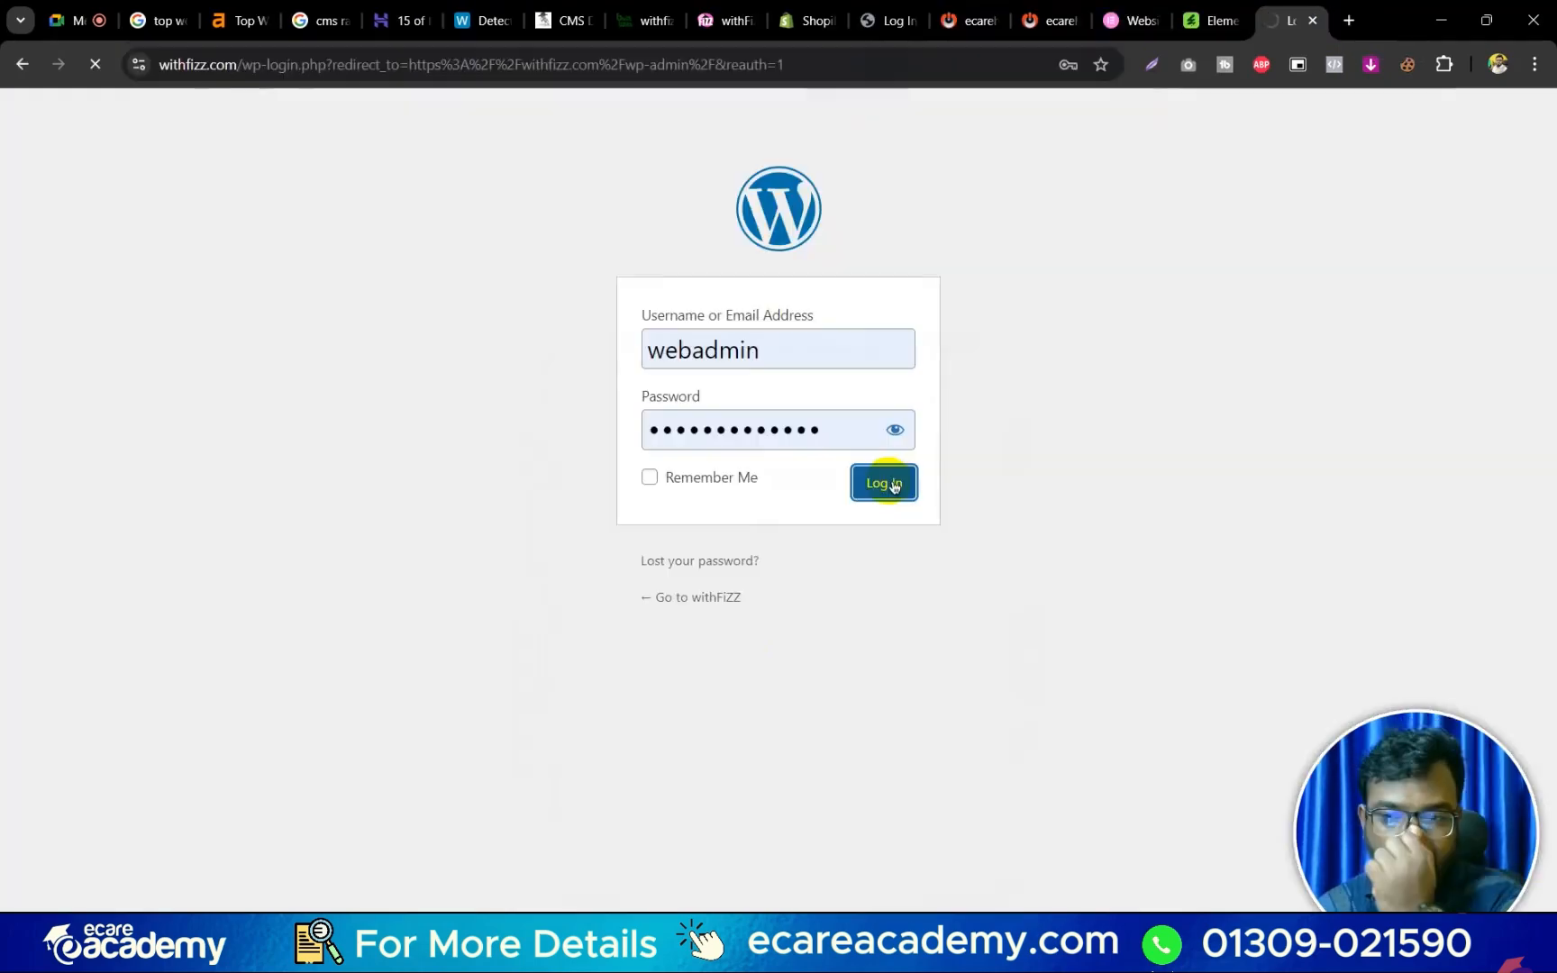
{"action": "left_click", "coordinate": [888, 484]}
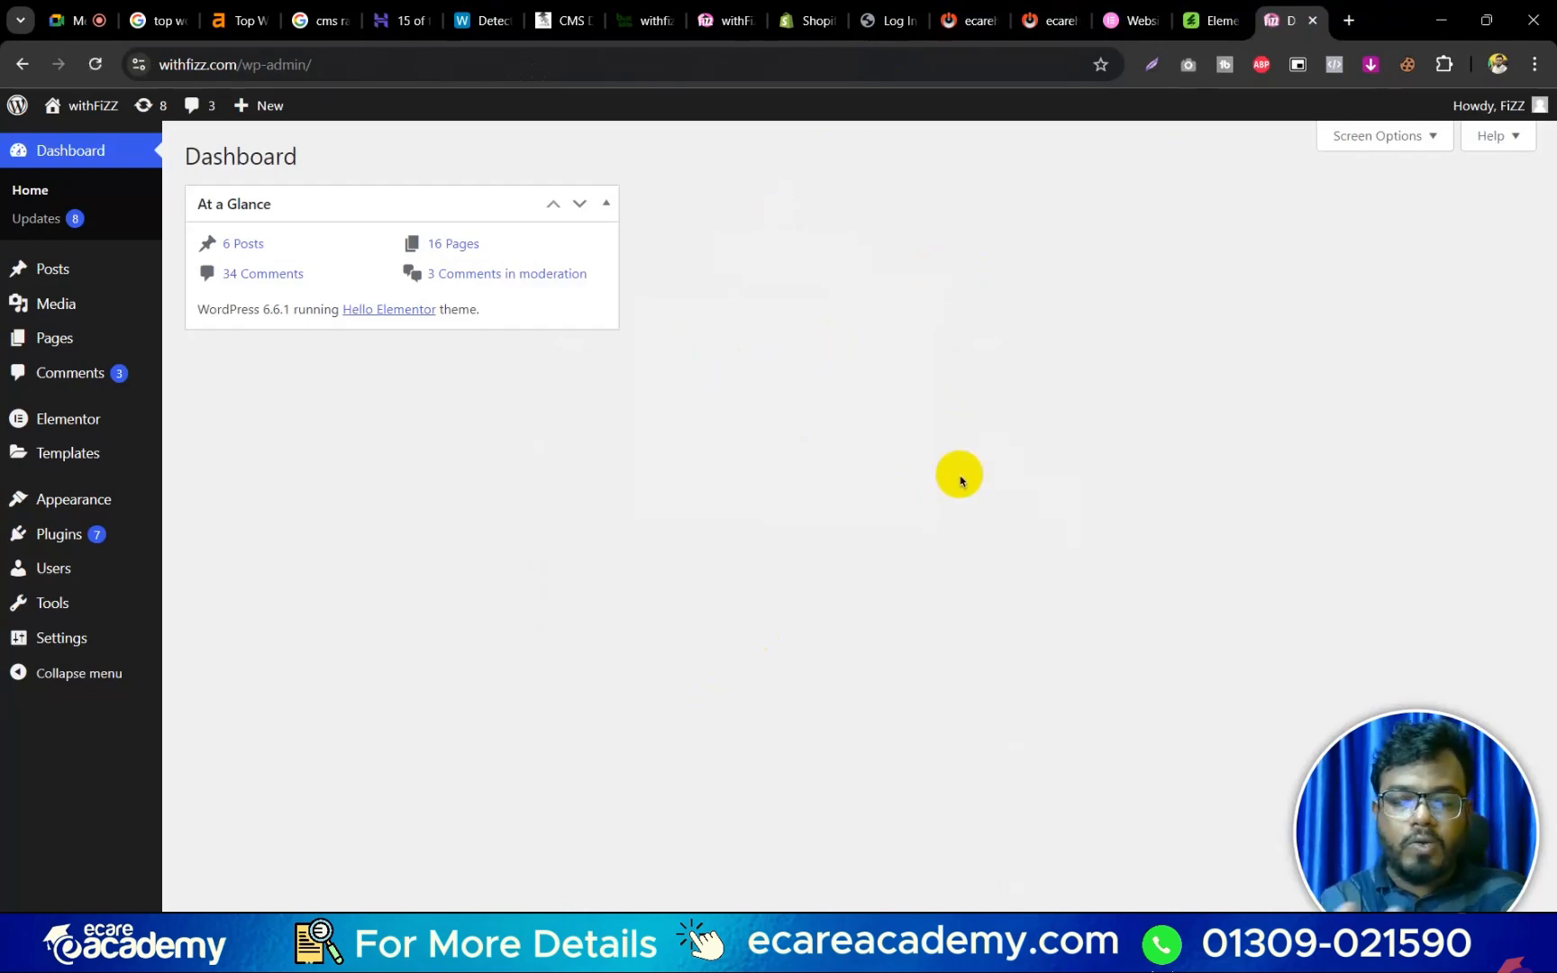
{"action": "left_click", "coordinate": [1044, 943]}
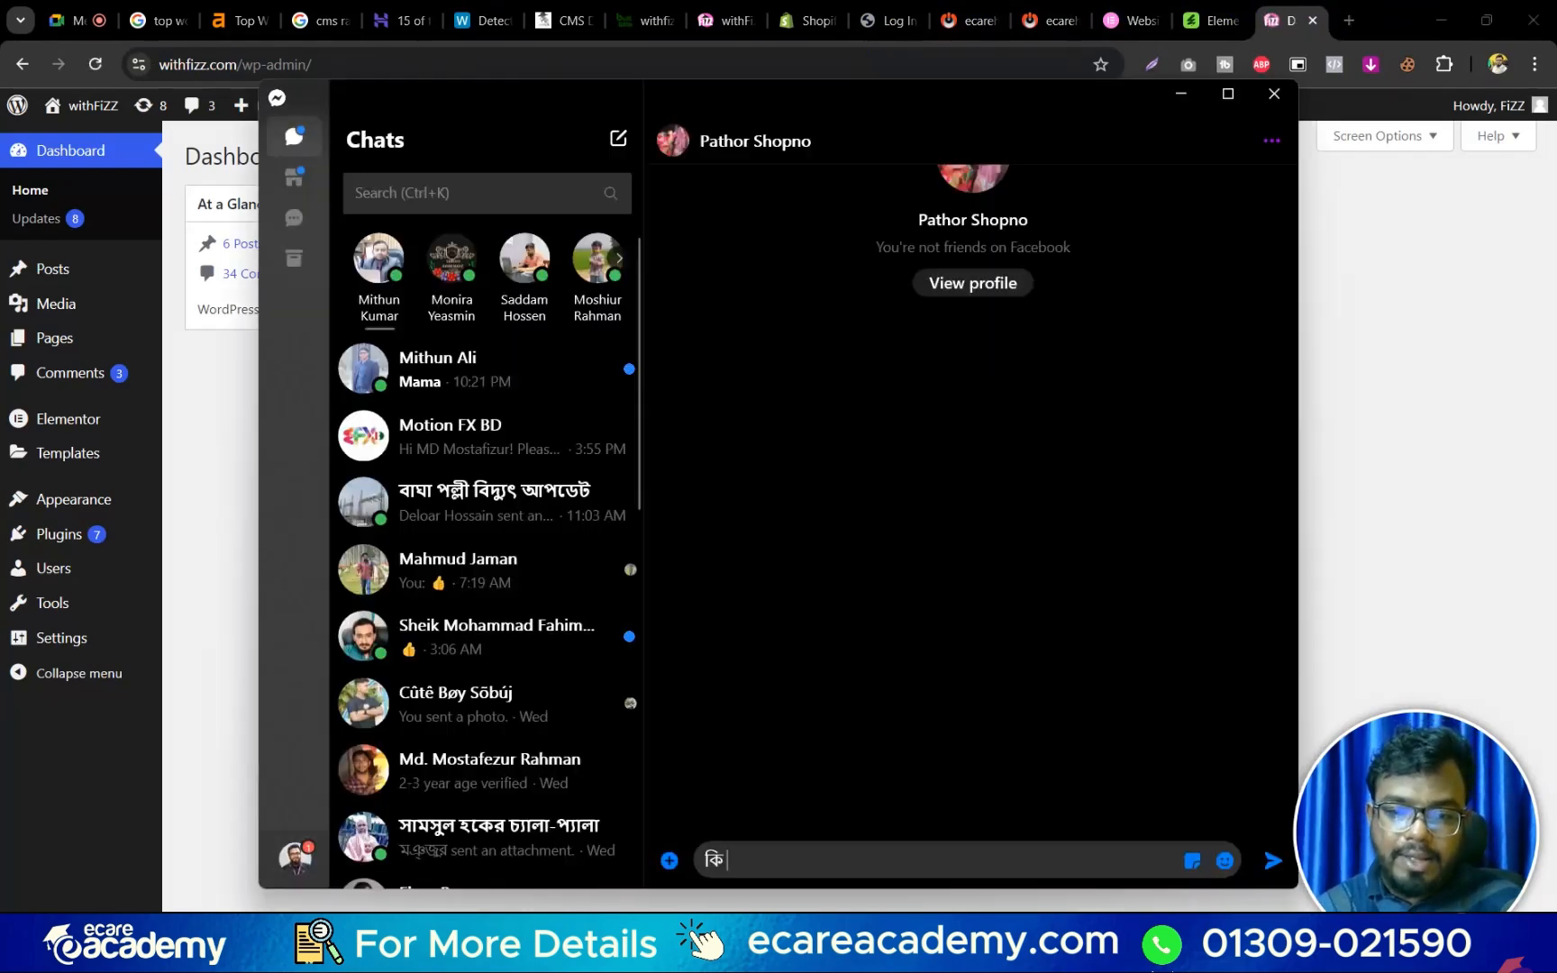
{"action": "left_click", "coordinate": [1380, 537]}
{"action": "left_click", "coordinate": [1380, 537]}
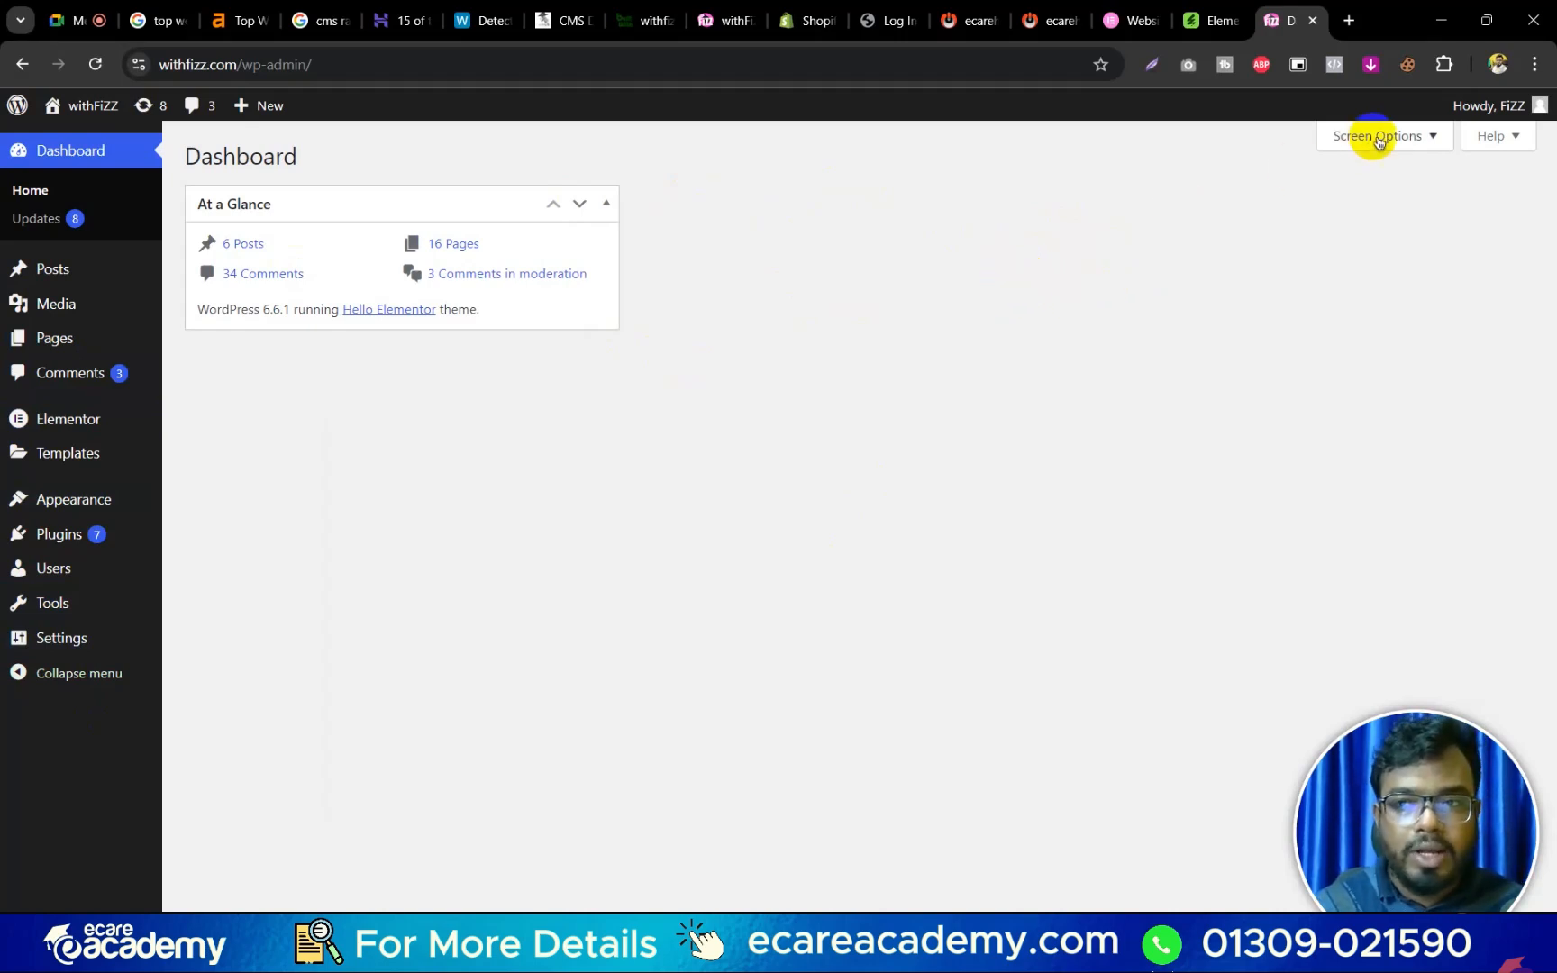
Open the profile settings of the logged-in WordPress account and look over the personal options.
{"action": "left_click", "coordinate": [1488, 110]}
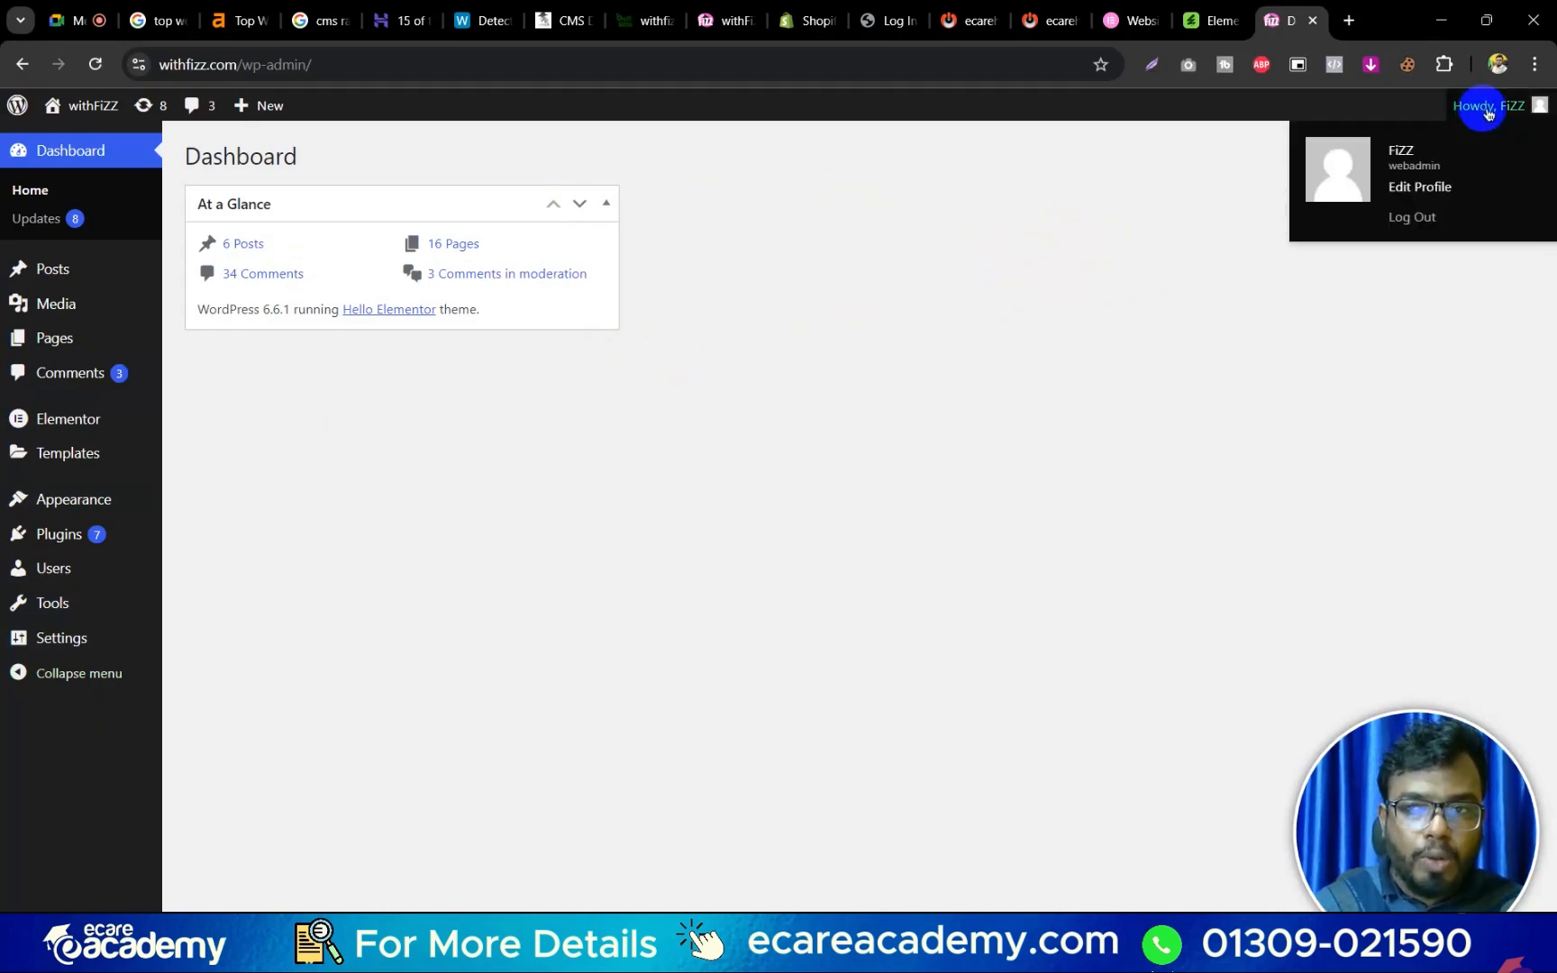
{"action": "left_click", "coordinate": [1408, 190]}
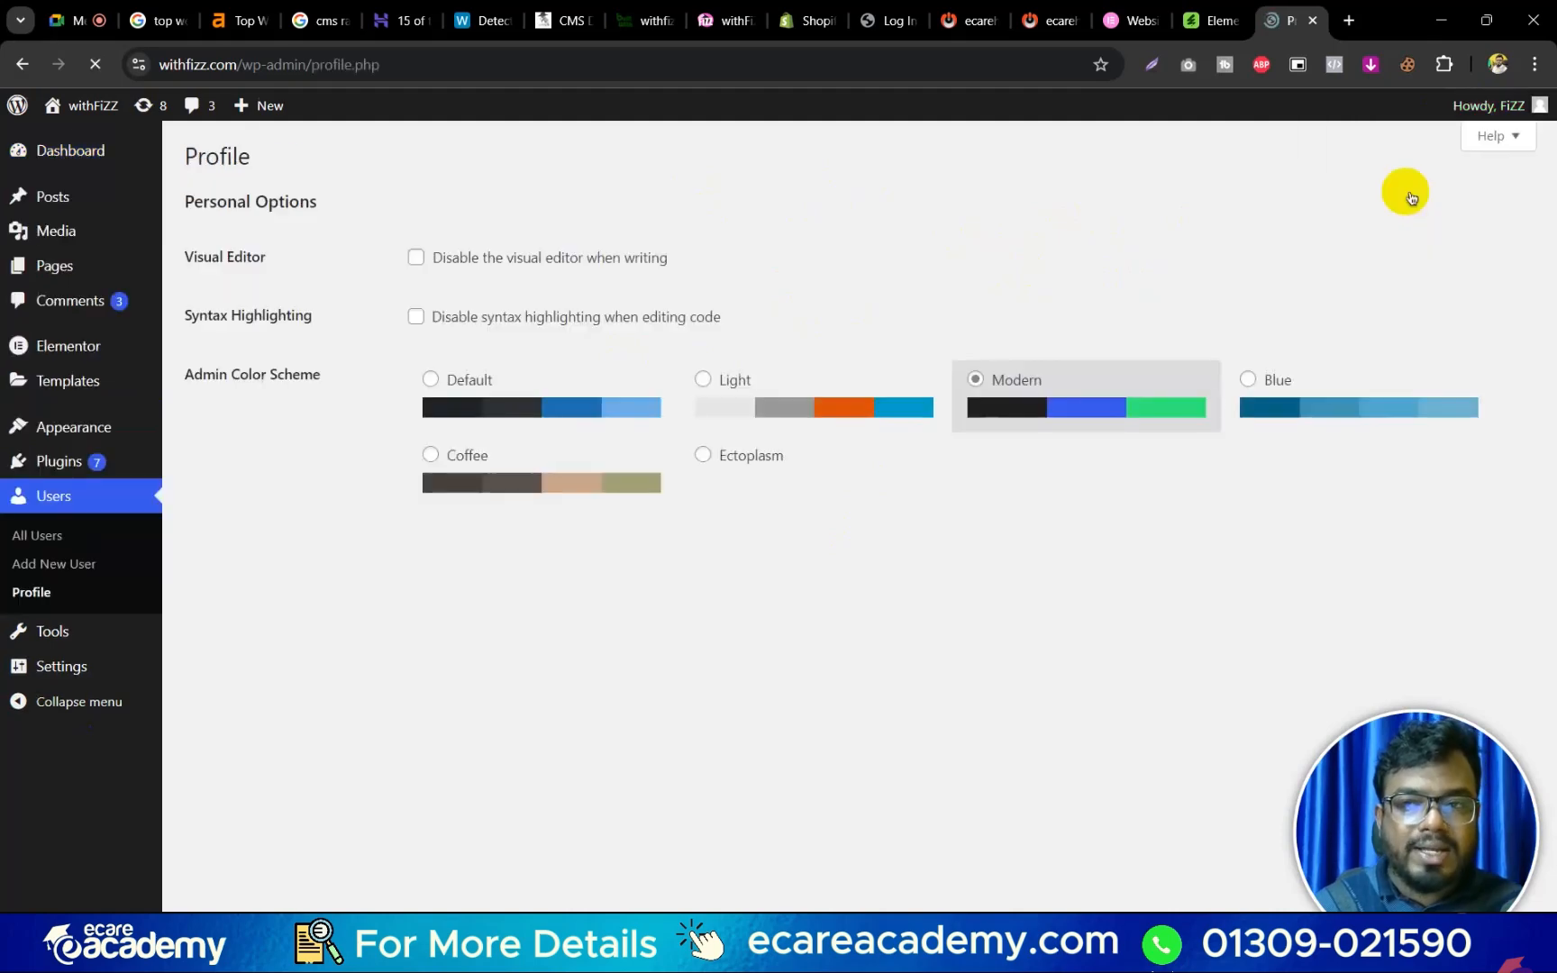
{"action": "scroll", "coordinate": [483, 352], "scroll_direction": "down", "scroll_amount": 1}
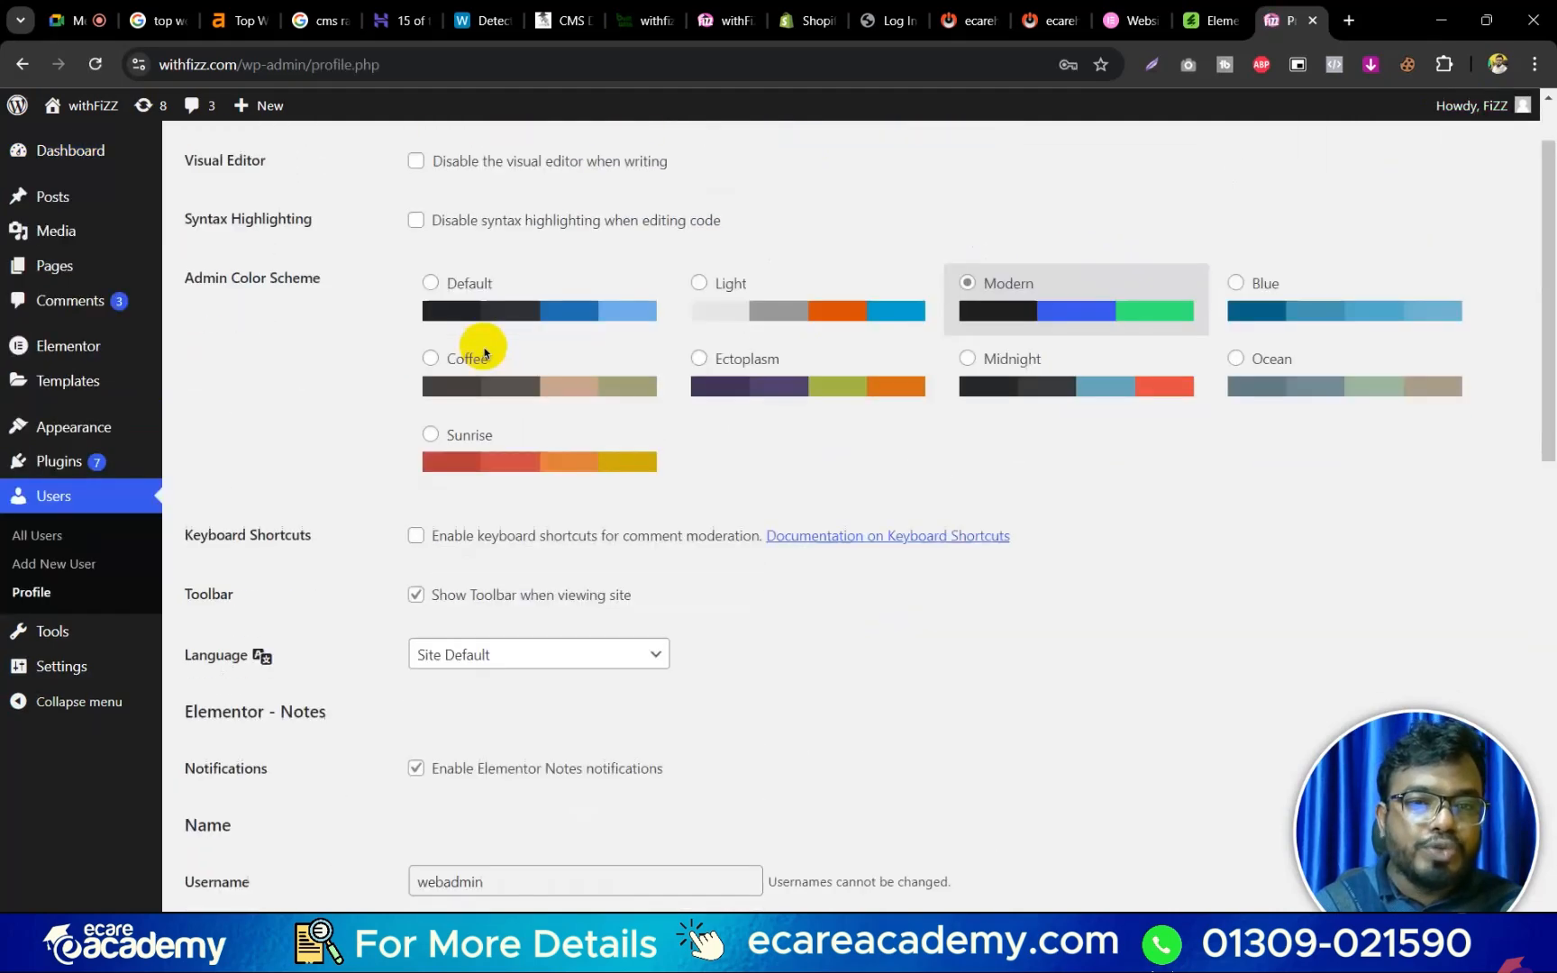
{"action": "scroll", "coordinate": [484, 351], "scroll_direction": "up", "scroll_amount": 1}
Try out the Light and Ectoplasm admin color schemes and switch back to Modern.
{"action": "left_click", "coordinate": [814, 400]}
{"action": "left_click", "coordinate": [1031, 410]}
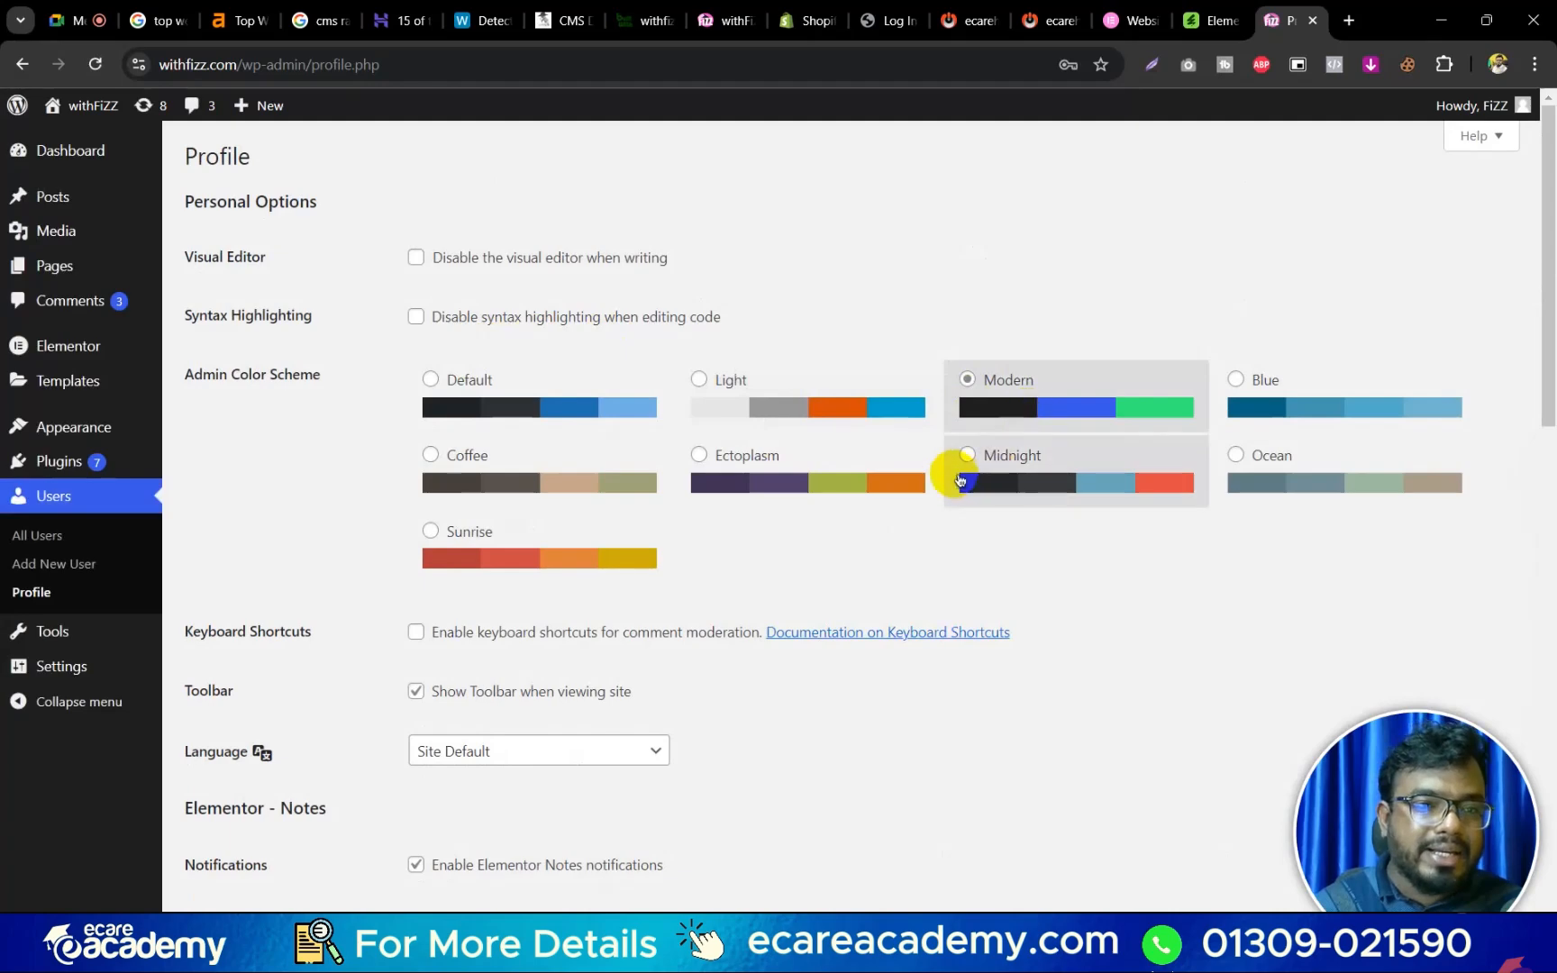
{"action": "left_click", "coordinate": [811, 419]}
{"action": "left_click", "coordinate": [741, 455]}
{"action": "left_click", "coordinate": [737, 424]}
{"action": "left_click", "coordinate": [753, 480]}
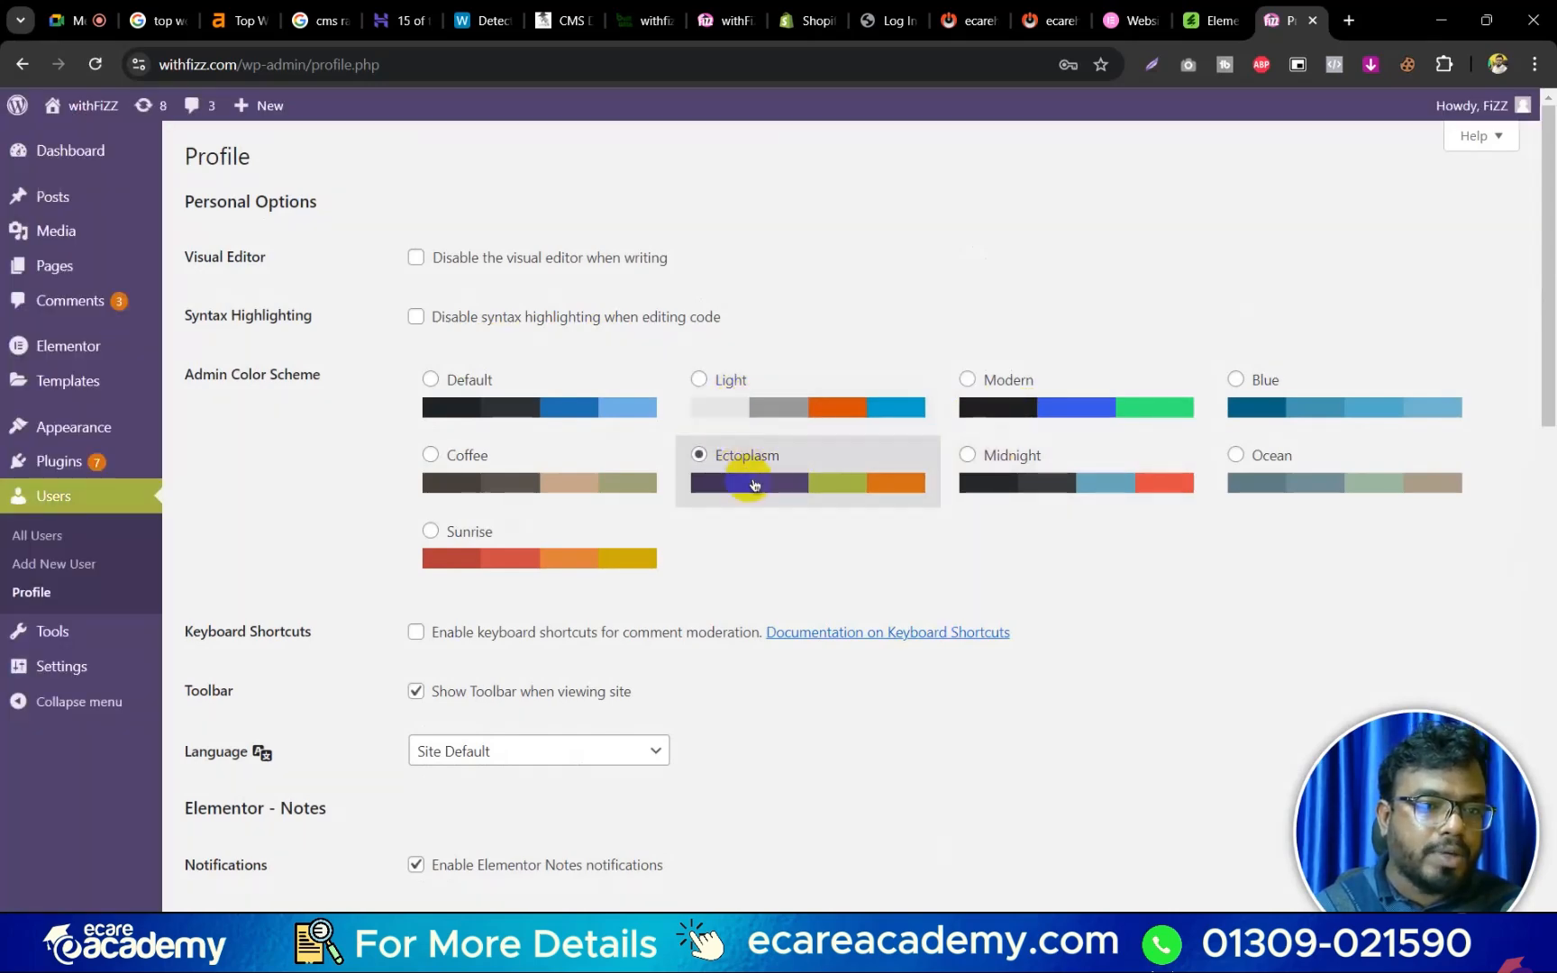
{"action": "left_click", "coordinate": [757, 408]}
{"action": "left_click", "coordinate": [1088, 400]}
Review the name, contact, biographical and account management fields of the WordPress profile.
{"action": "scroll", "coordinate": [771, 528], "scroll_direction": "down", "scroll_amount": 7}
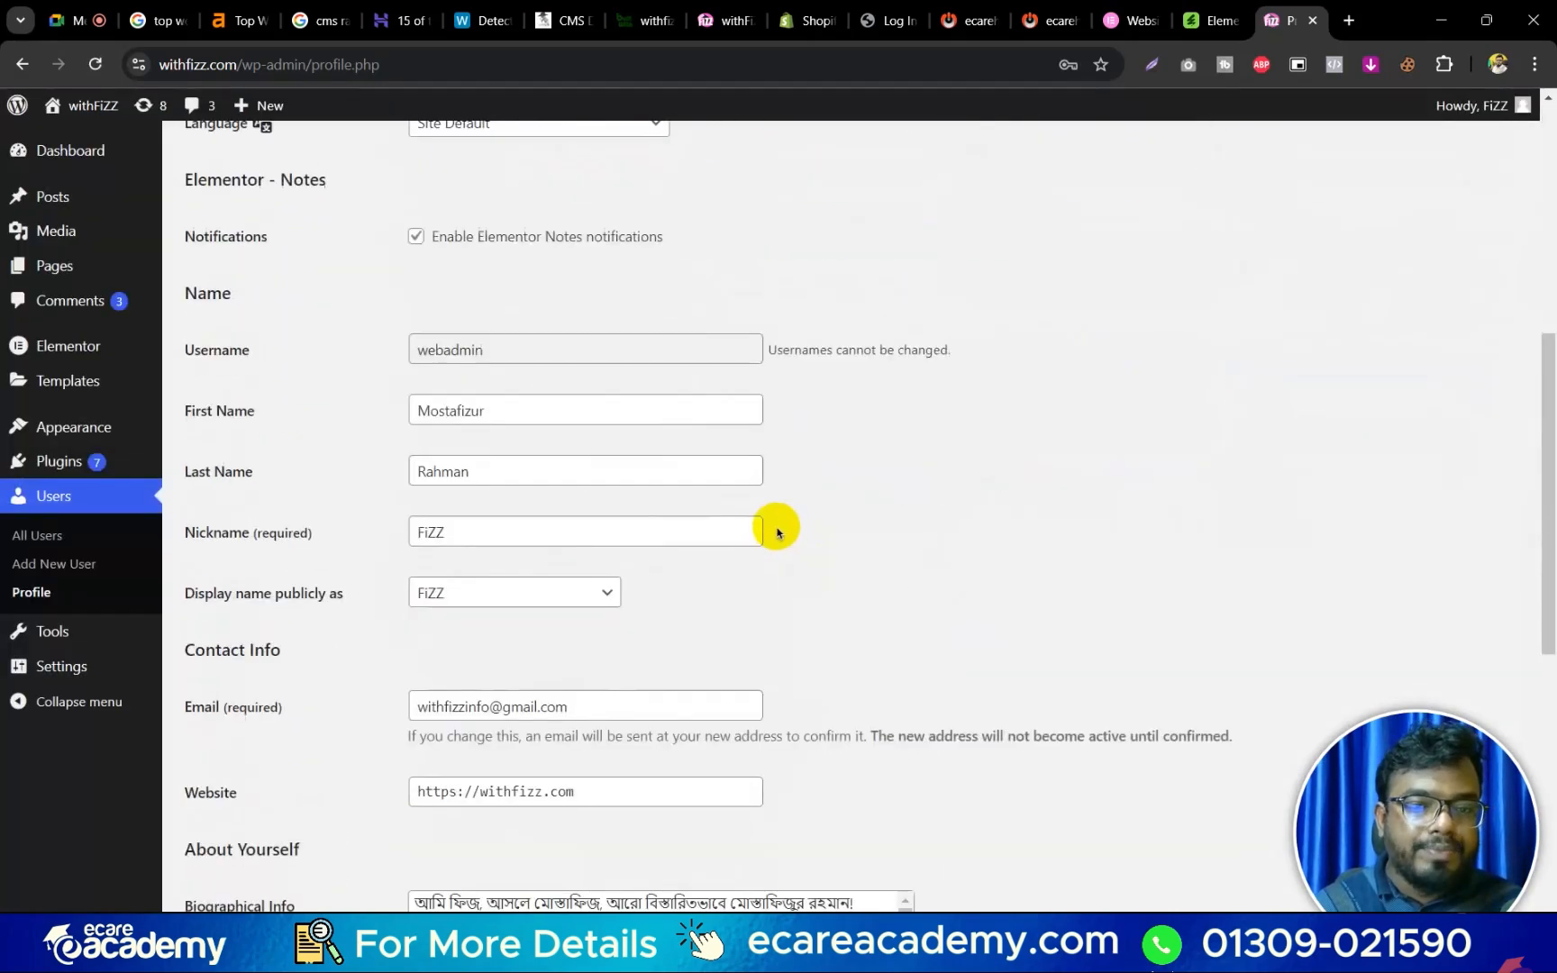
{"action": "scroll", "coordinate": [772, 518], "scroll_direction": "down", "scroll_amount": 8}
{"action": "scroll", "coordinate": [515, 497], "scroll_direction": "up", "scroll_amount": 4}
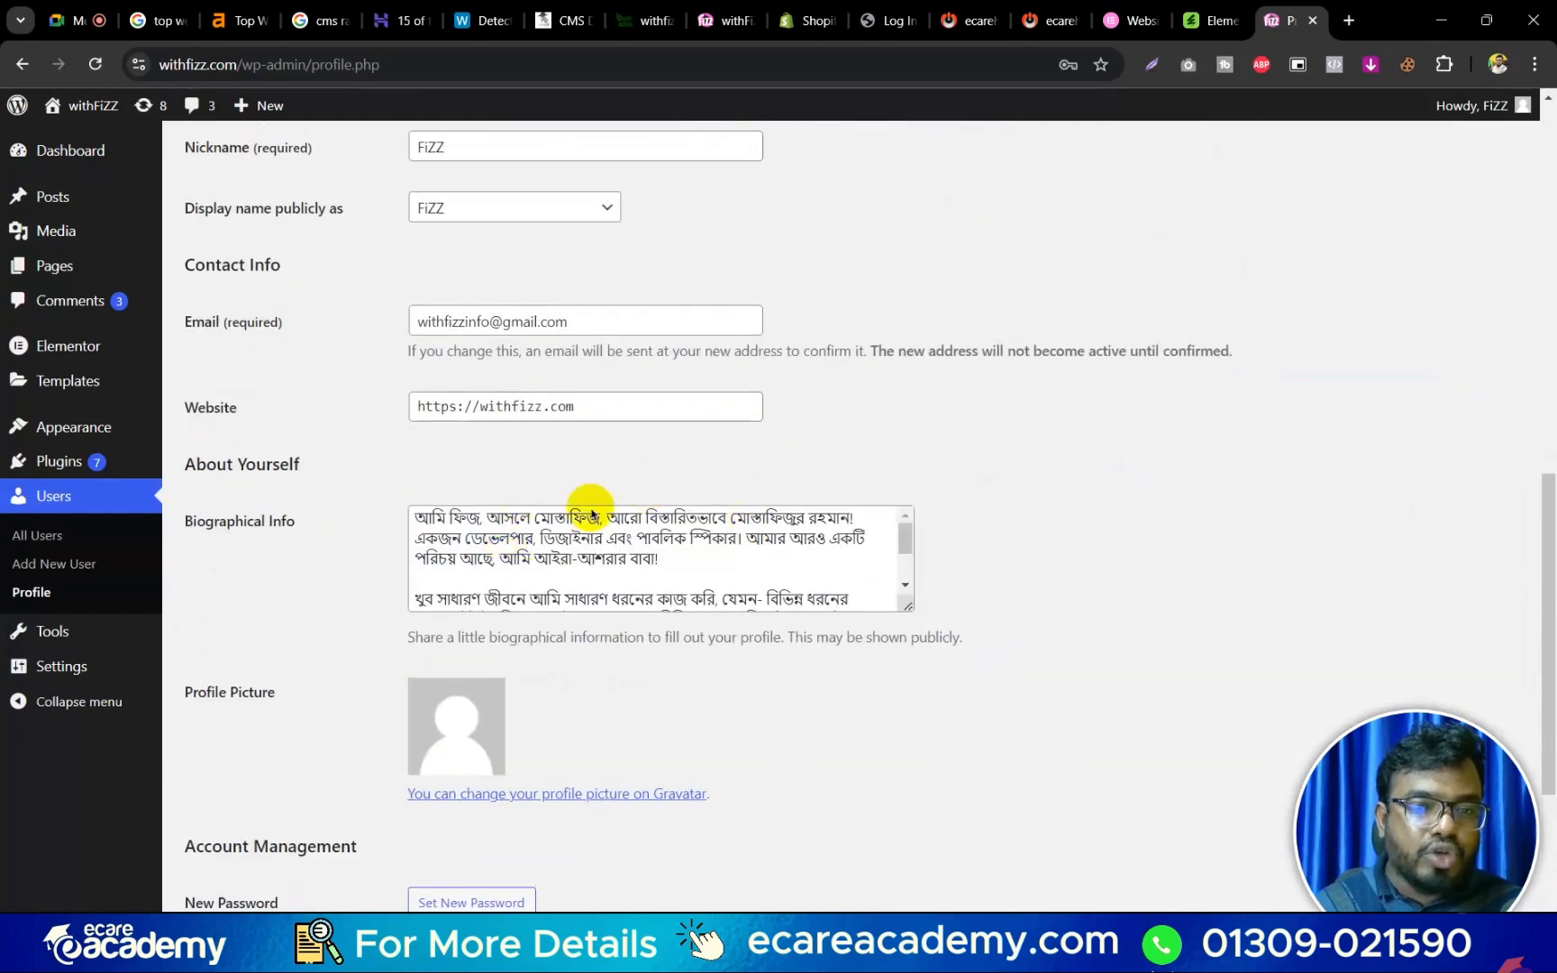
Generate a new password in the profile's Account Management section and select the whole generated password.
{"action": "scroll", "coordinate": [591, 513], "scroll_direction": "up", "scroll_amount": 2}
{"action": "scroll", "coordinate": [487, 342], "scroll_direction": "down", "scroll_amount": 1}
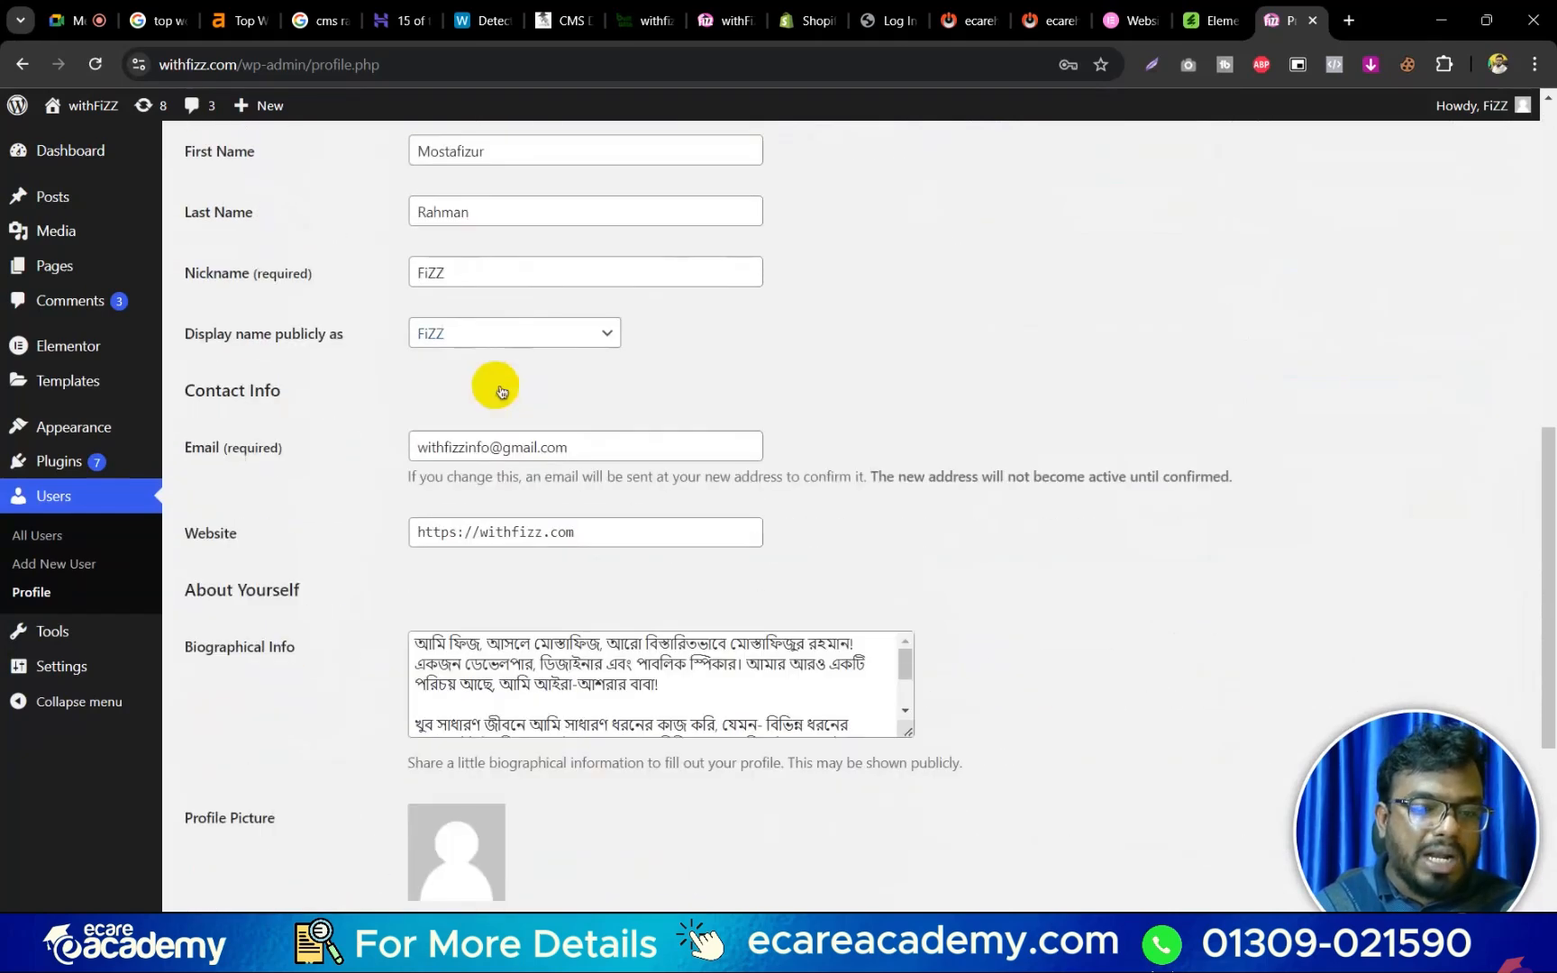
{"action": "scroll", "coordinate": [502, 392], "scroll_direction": "down", "scroll_amount": 6}
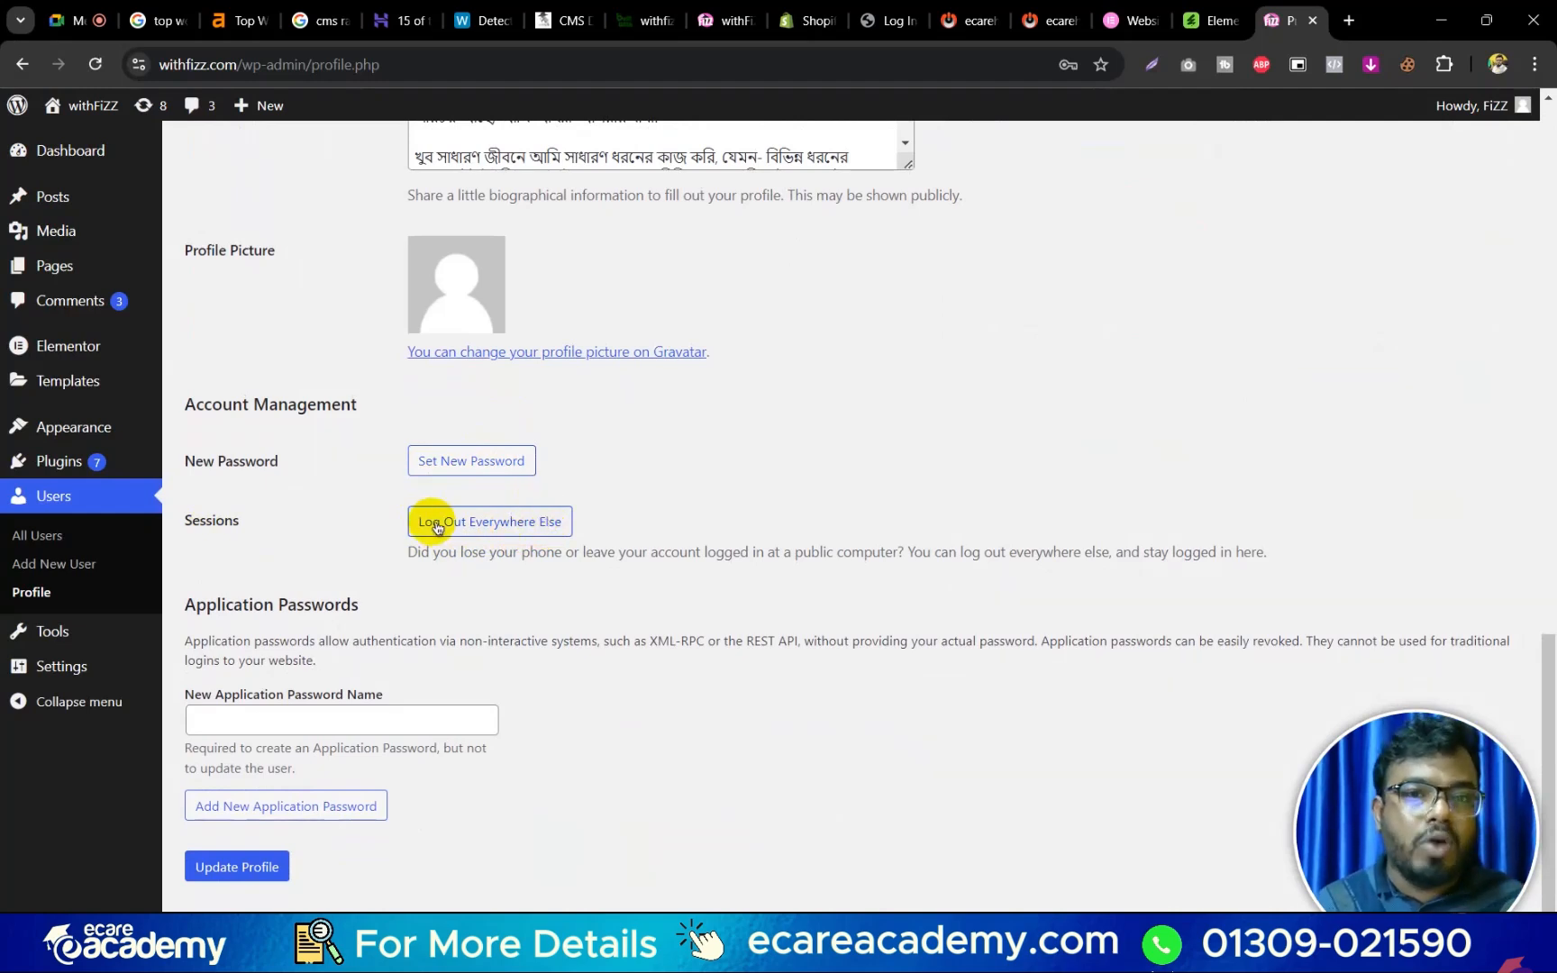
{"action": "left_click", "coordinate": [451, 460]}
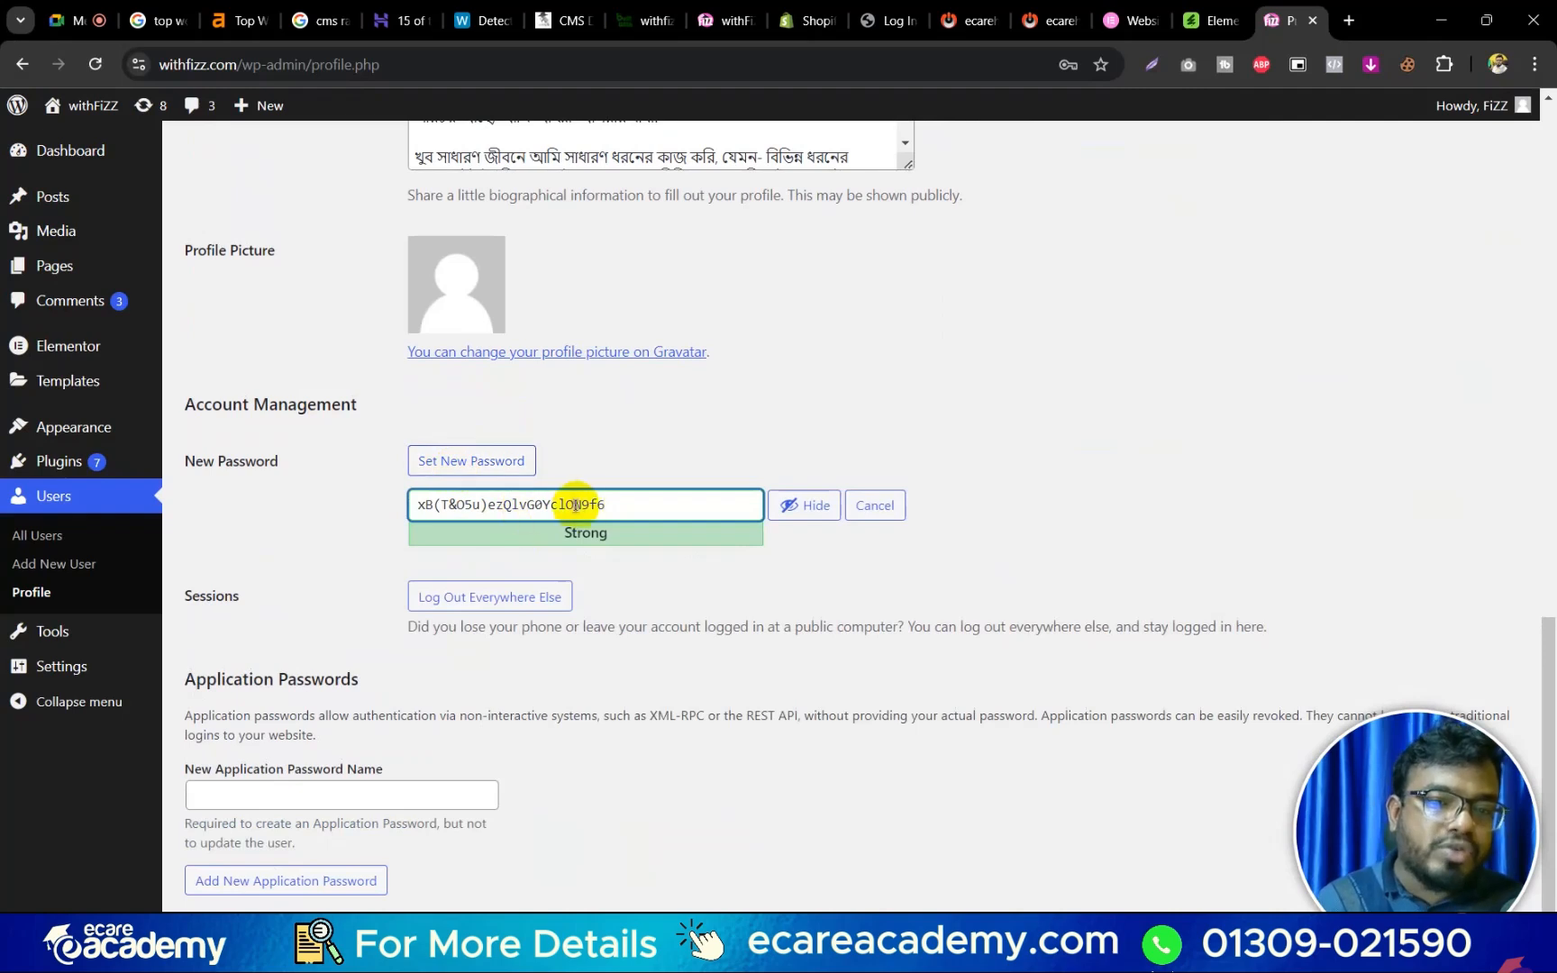
{"action": "left_click_drag", "start_coordinate": [621, 504], "coordinate": [280, 504]}
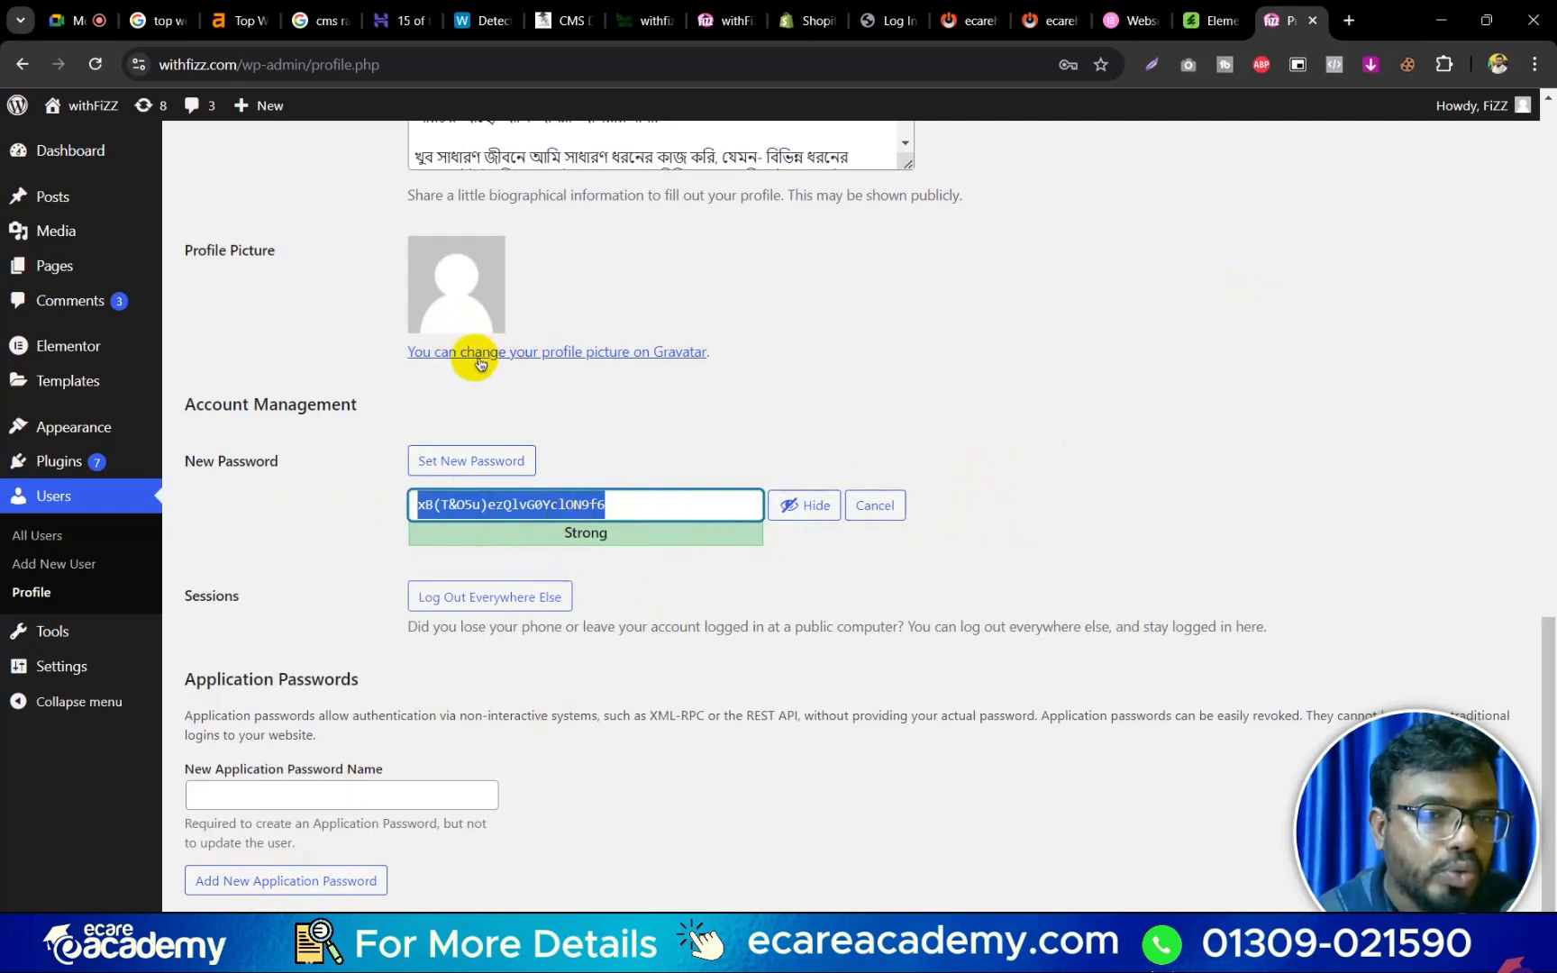
Review the whole WordPress profile page, from Personal Options down to Application Passwords and back to the start.
{"action": "scroll", "coordinate": [748, 371], "scroll_direction": "up", "scroll_amount": 15}
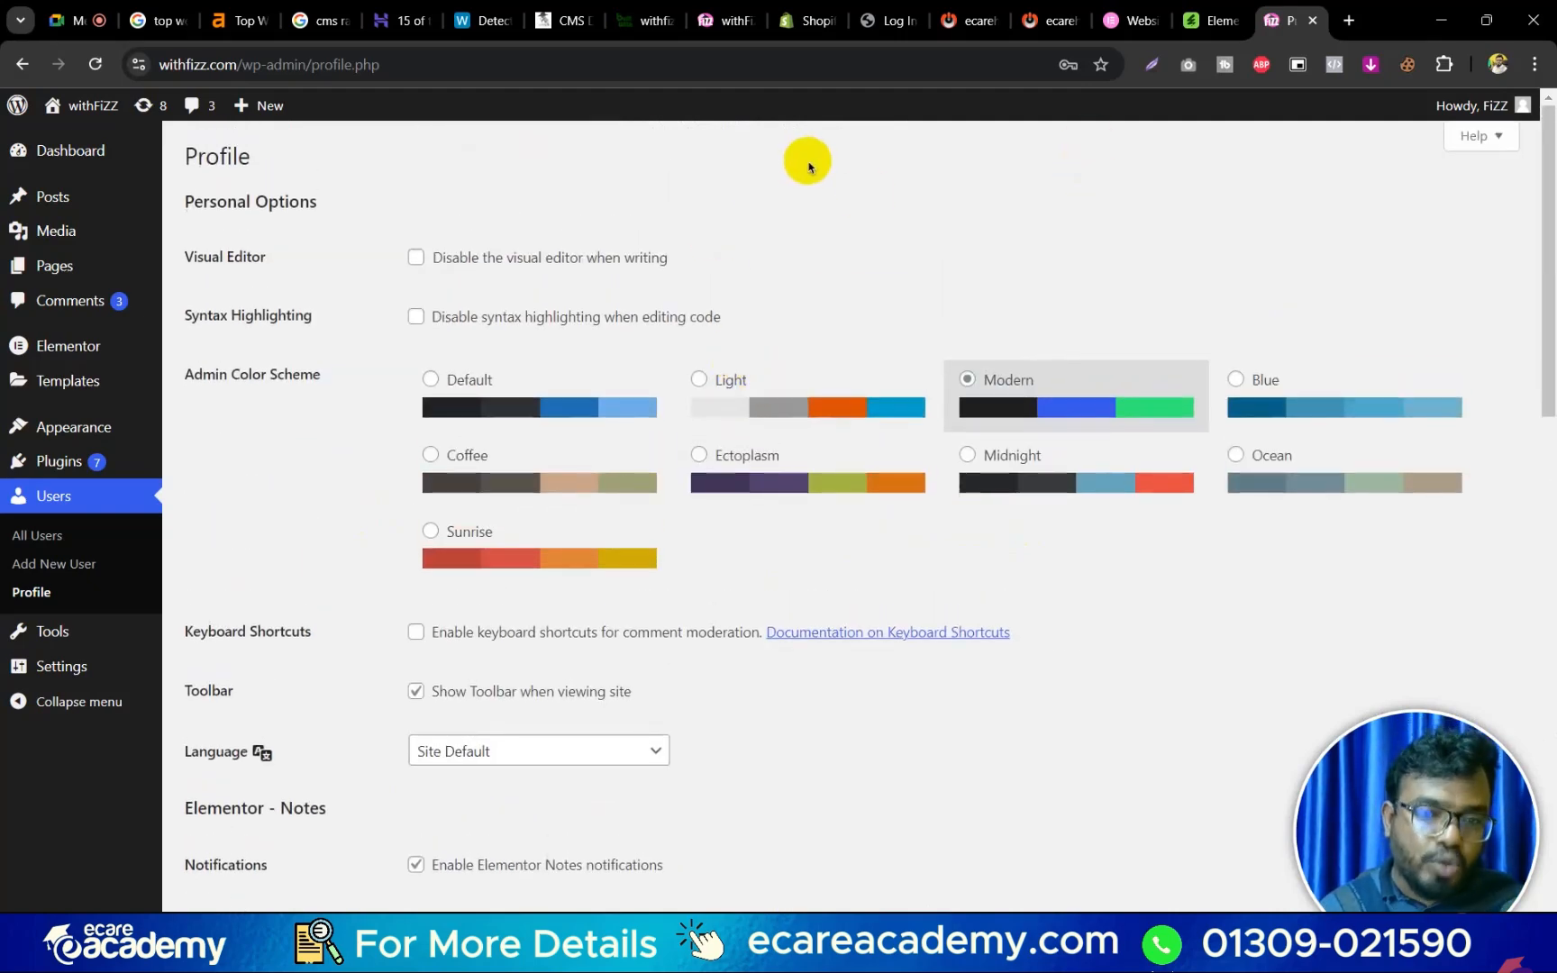
{"action": "scroll", "coordinate": [807, 162], "scroll_direction": "down", "scroll_amount": 5}
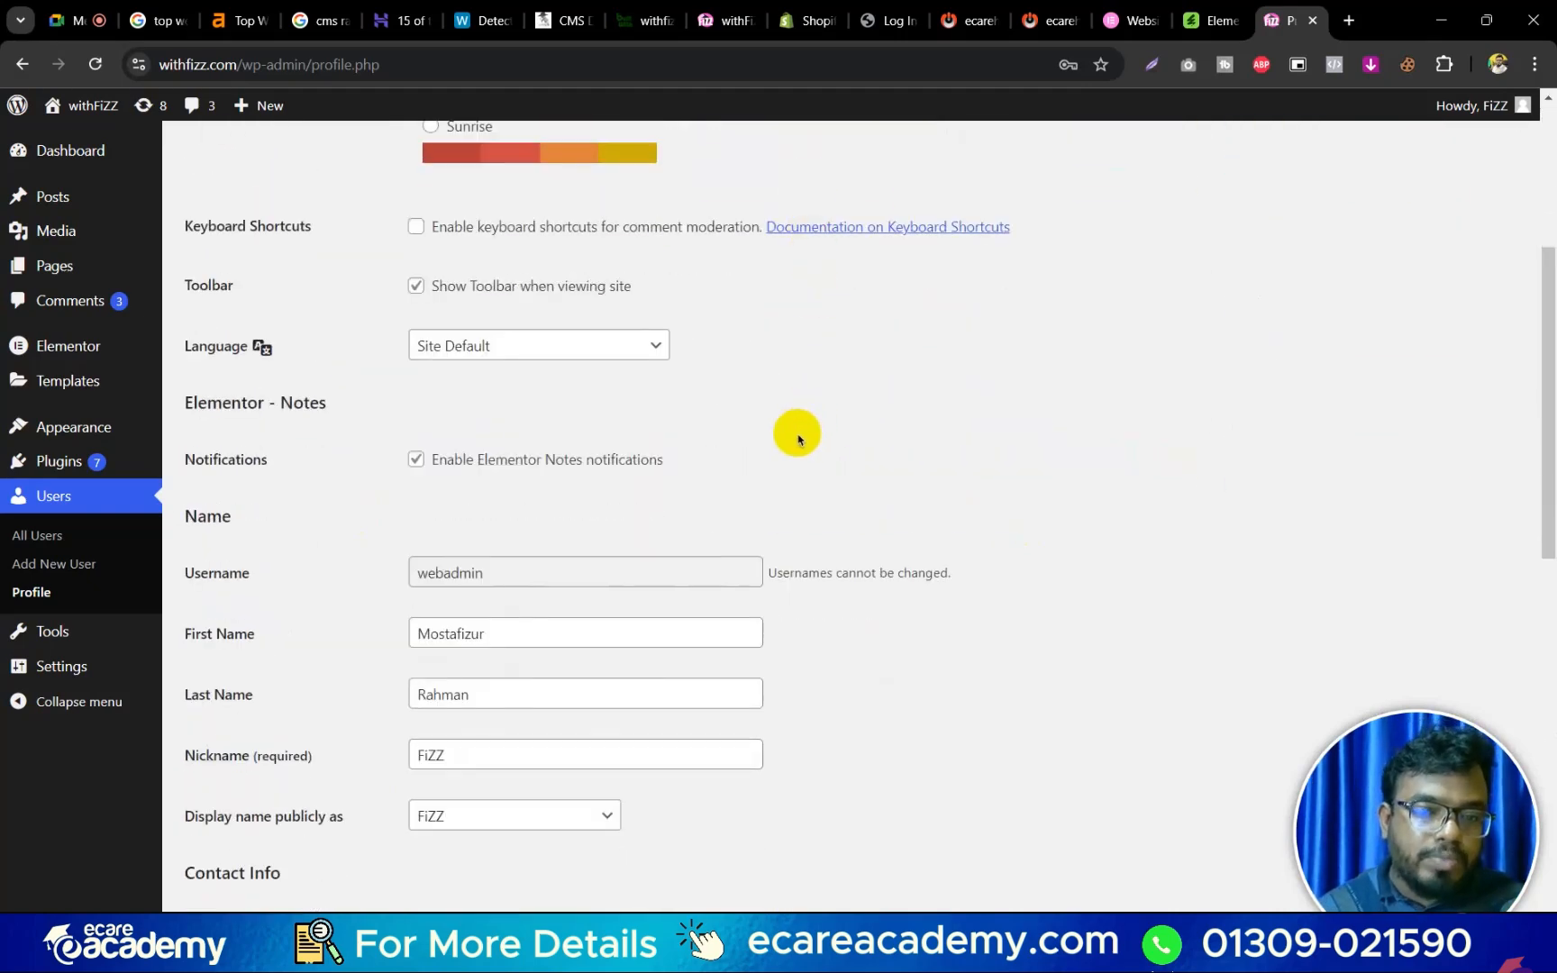
{"action": "scroll", "coordinate": [793, 428], "scroll_direction": "down", "scroll_amount": 7}
{"action": "scroll", "coordinate": [781, 405], "scroll_direction": "down", "scroll_amount": 5}
{"action": "scroll", "coordinate": [698, 438], "scroll_direction": "up", "scroll_amount": 18}
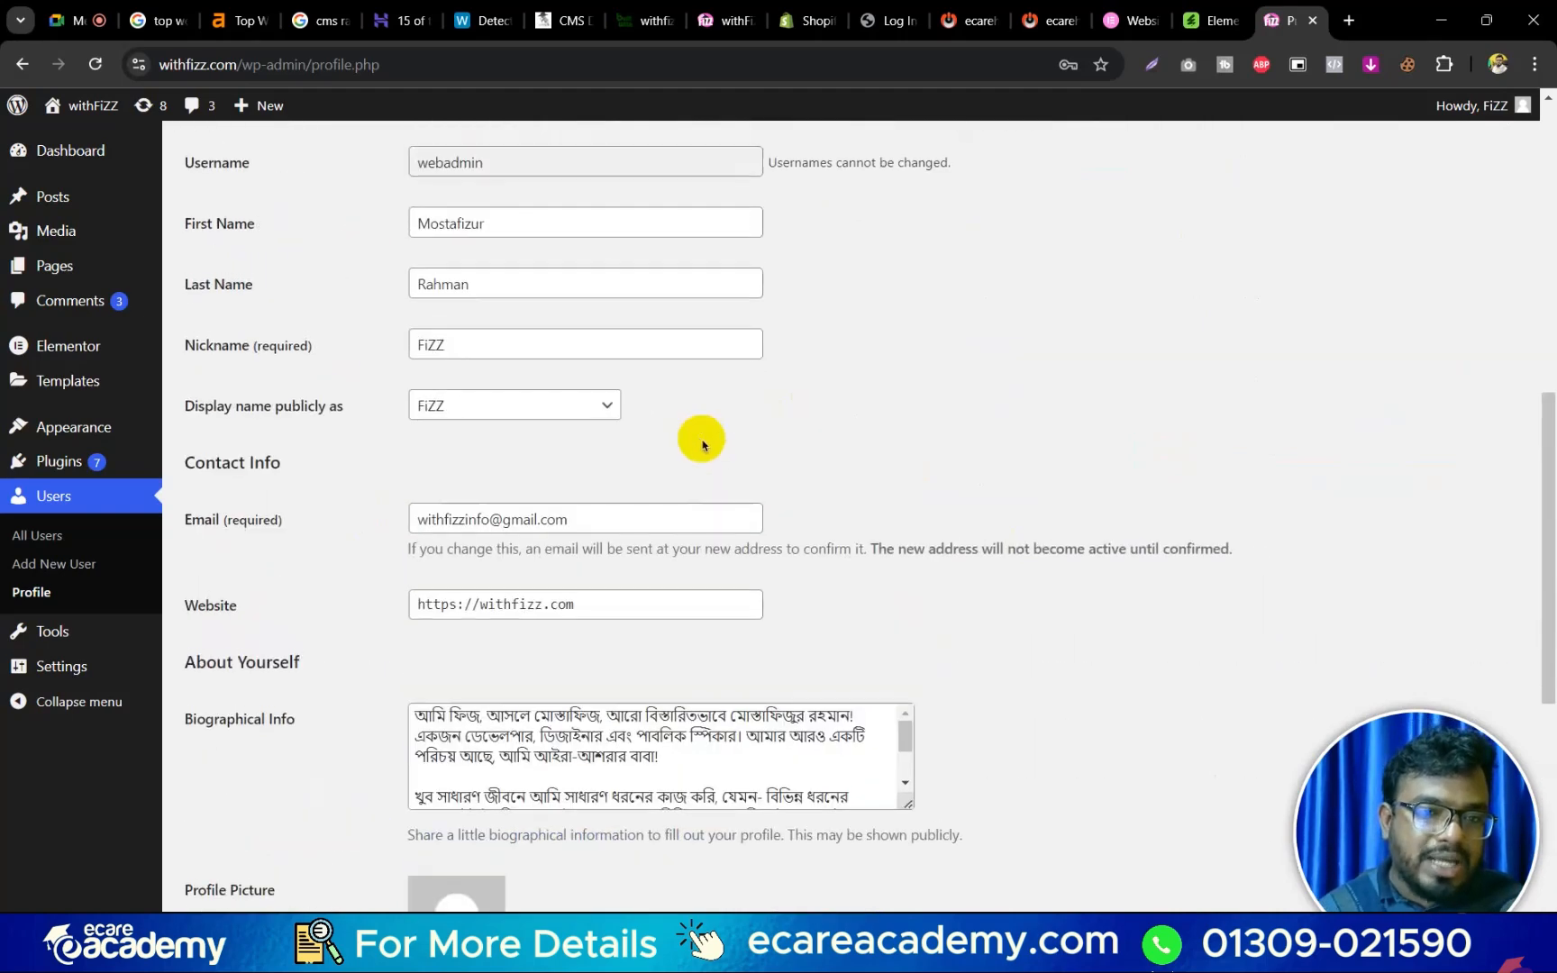
{"action": "scroll", "coordinate": [810, 387], "scroll_direction": "down", "scroll_amount": 4}
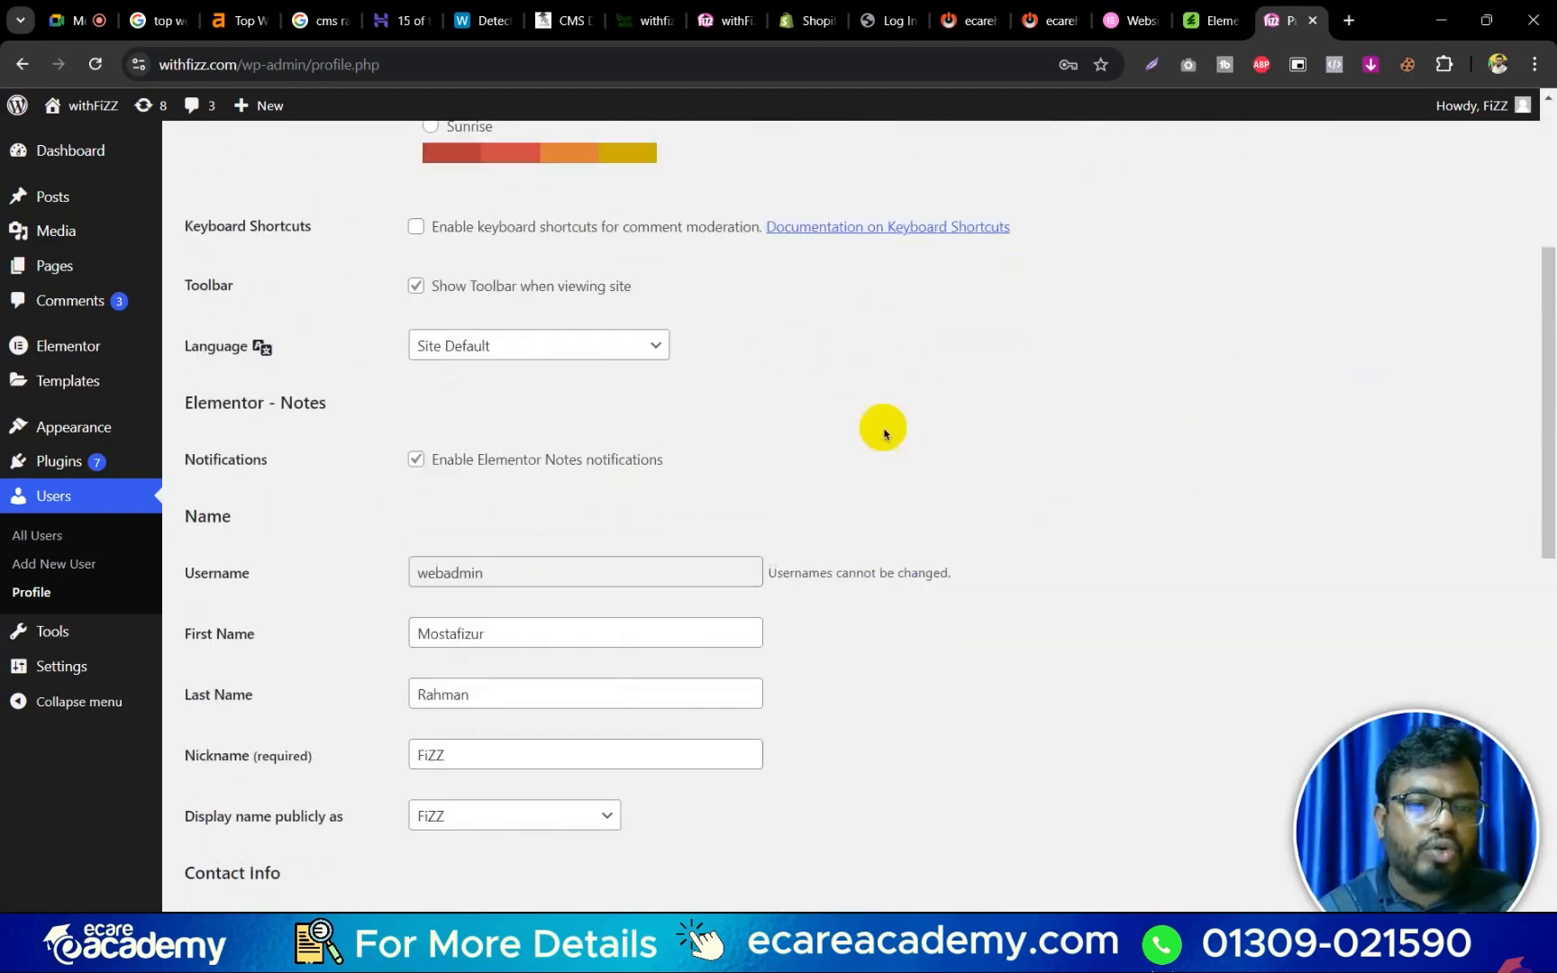
{"action": "scroll", "coordinate": [896, 432], "scroll_direction": "down", "scroll_amount": 5}
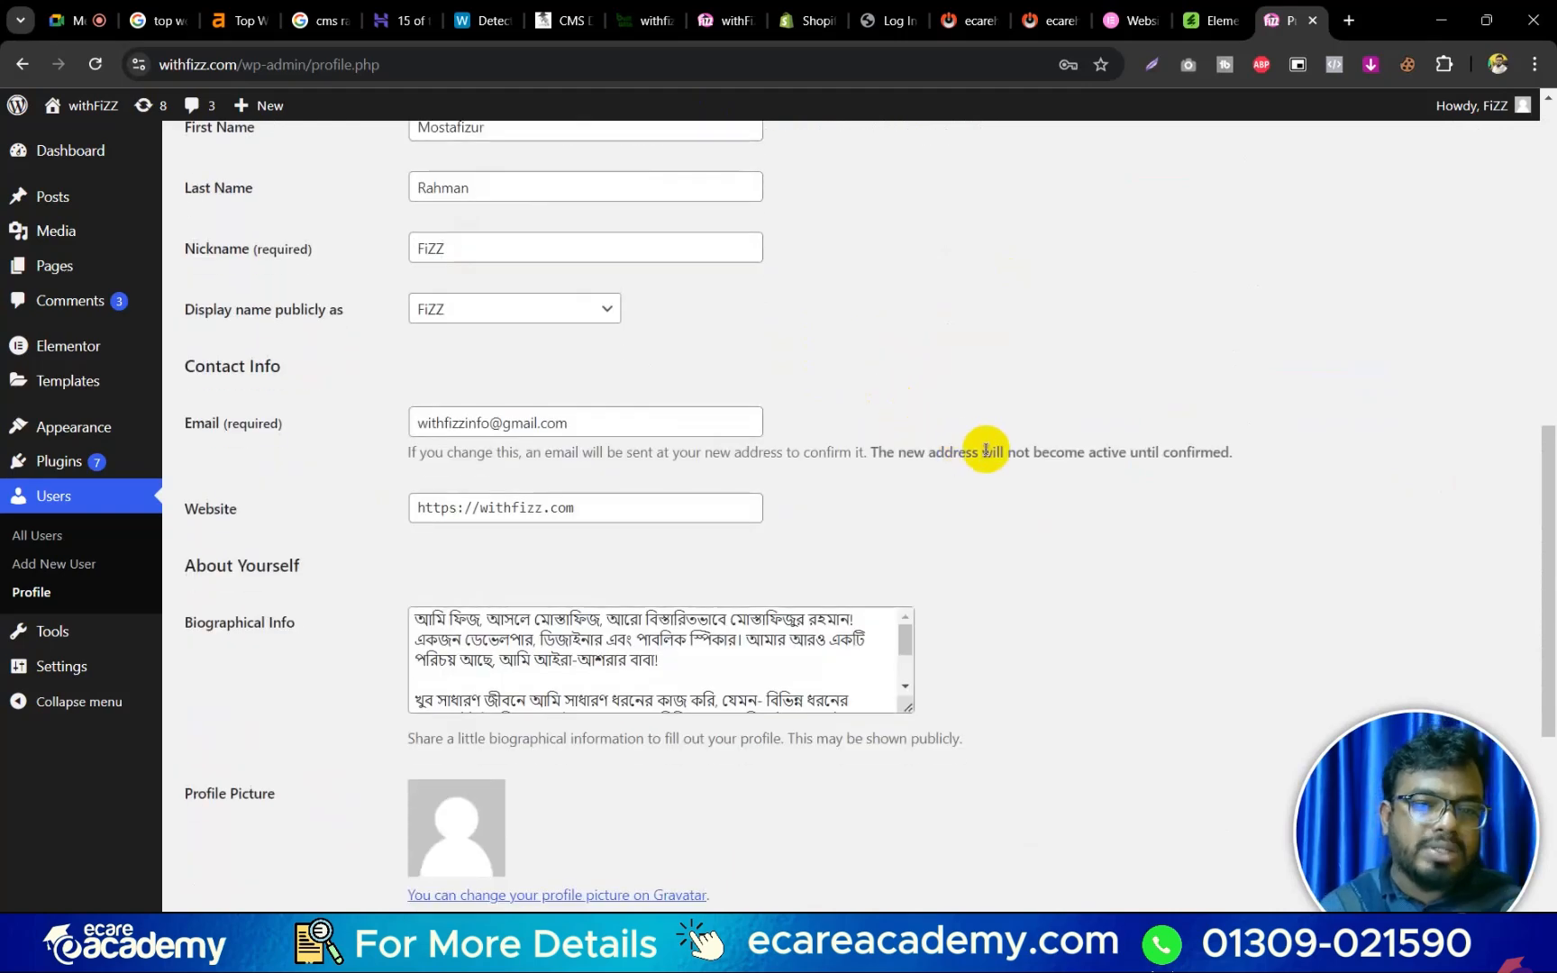
{"action": "scroll", "coordinate": [703, 423], "scroll_direction": "down", "scroll_amount": 4}
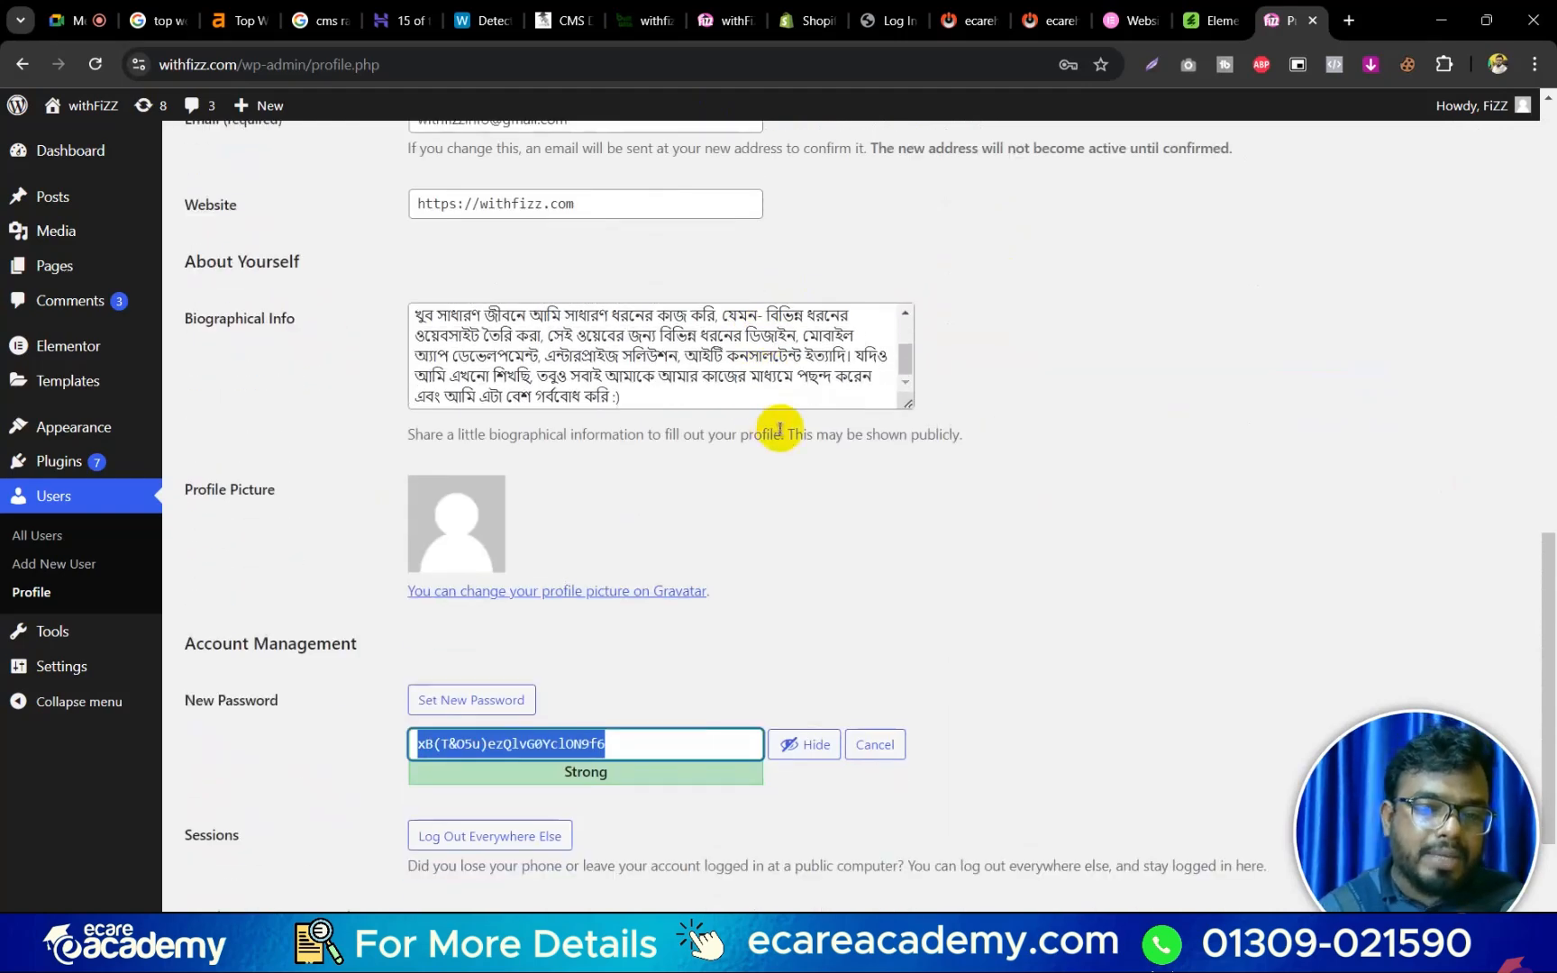
{"action": "scroll", "coordinate": [1067, 595], "scroll_direction": "down", "scroll_amount": 3}
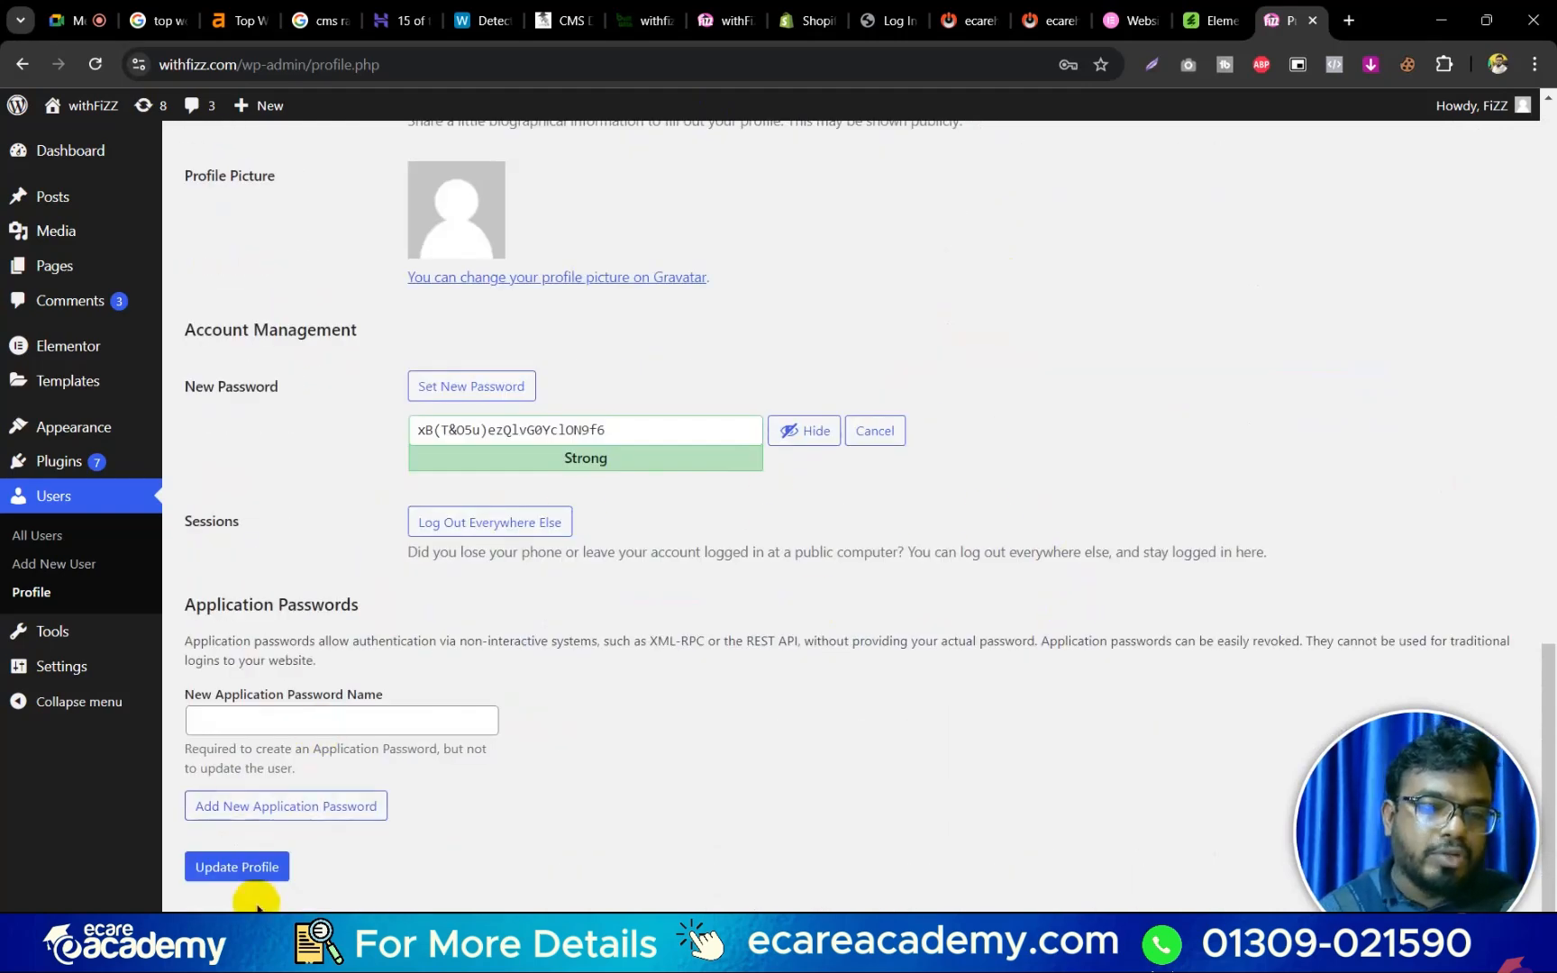
{"action": "scroll", "coordinate": [1060, 476], "scroll_direction": "up", "scroll_amount": 15}
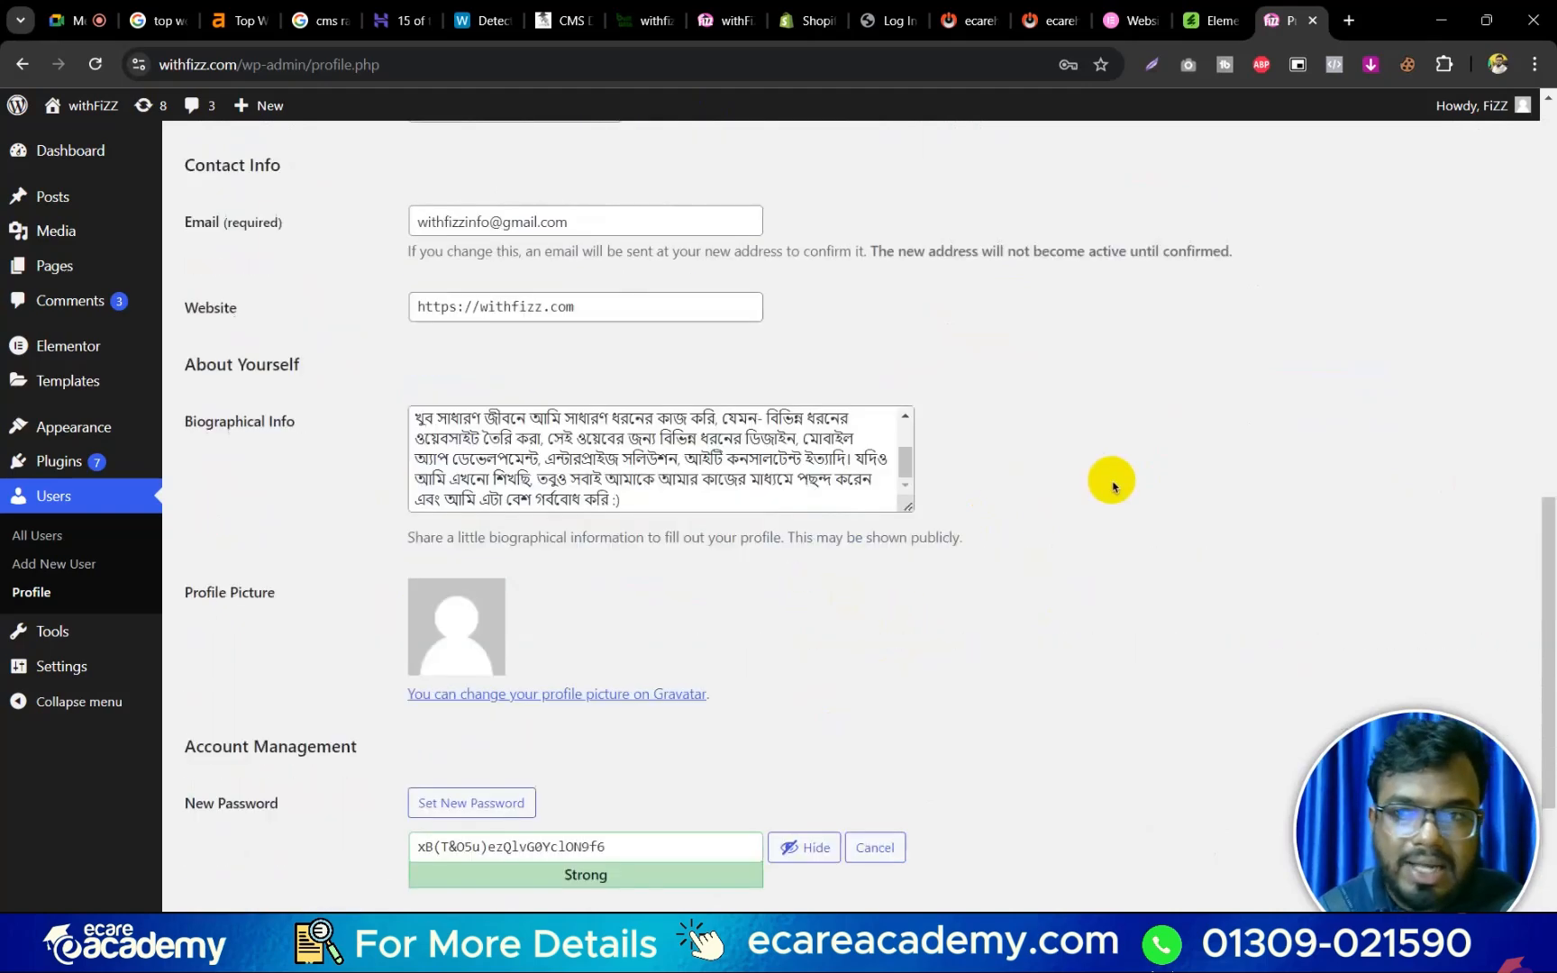
{"action": "scroll", "coordinate": [1126, 476], "scroll_direction": "up", "scroll_amount": 1}
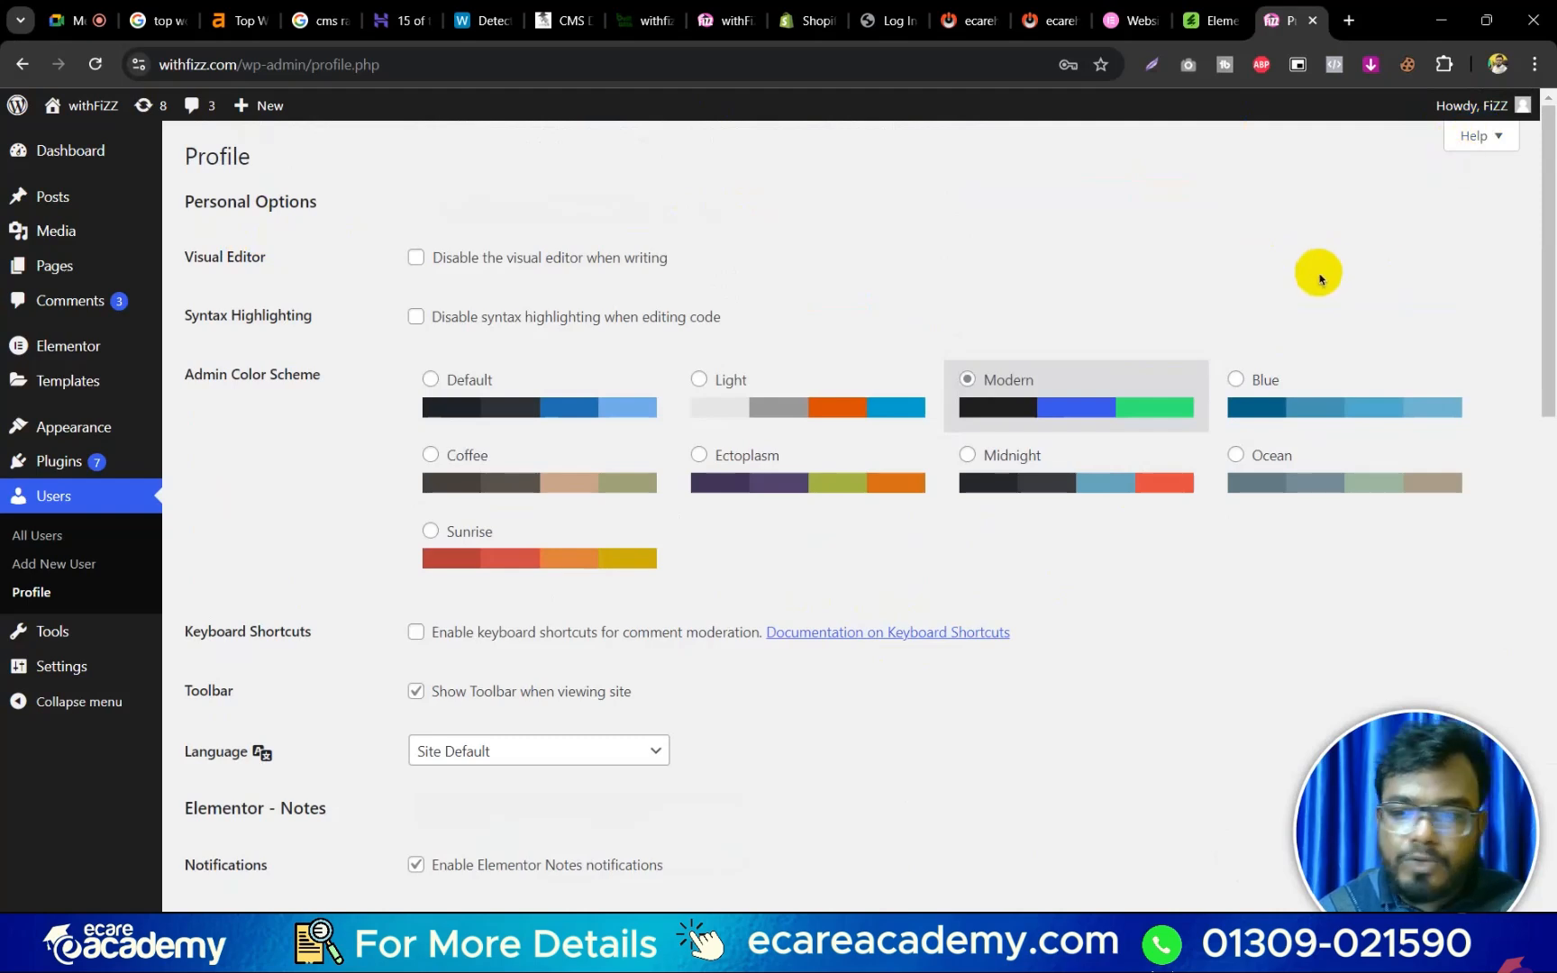
{"action": "left_click", "coordinate": [1489, 115]}
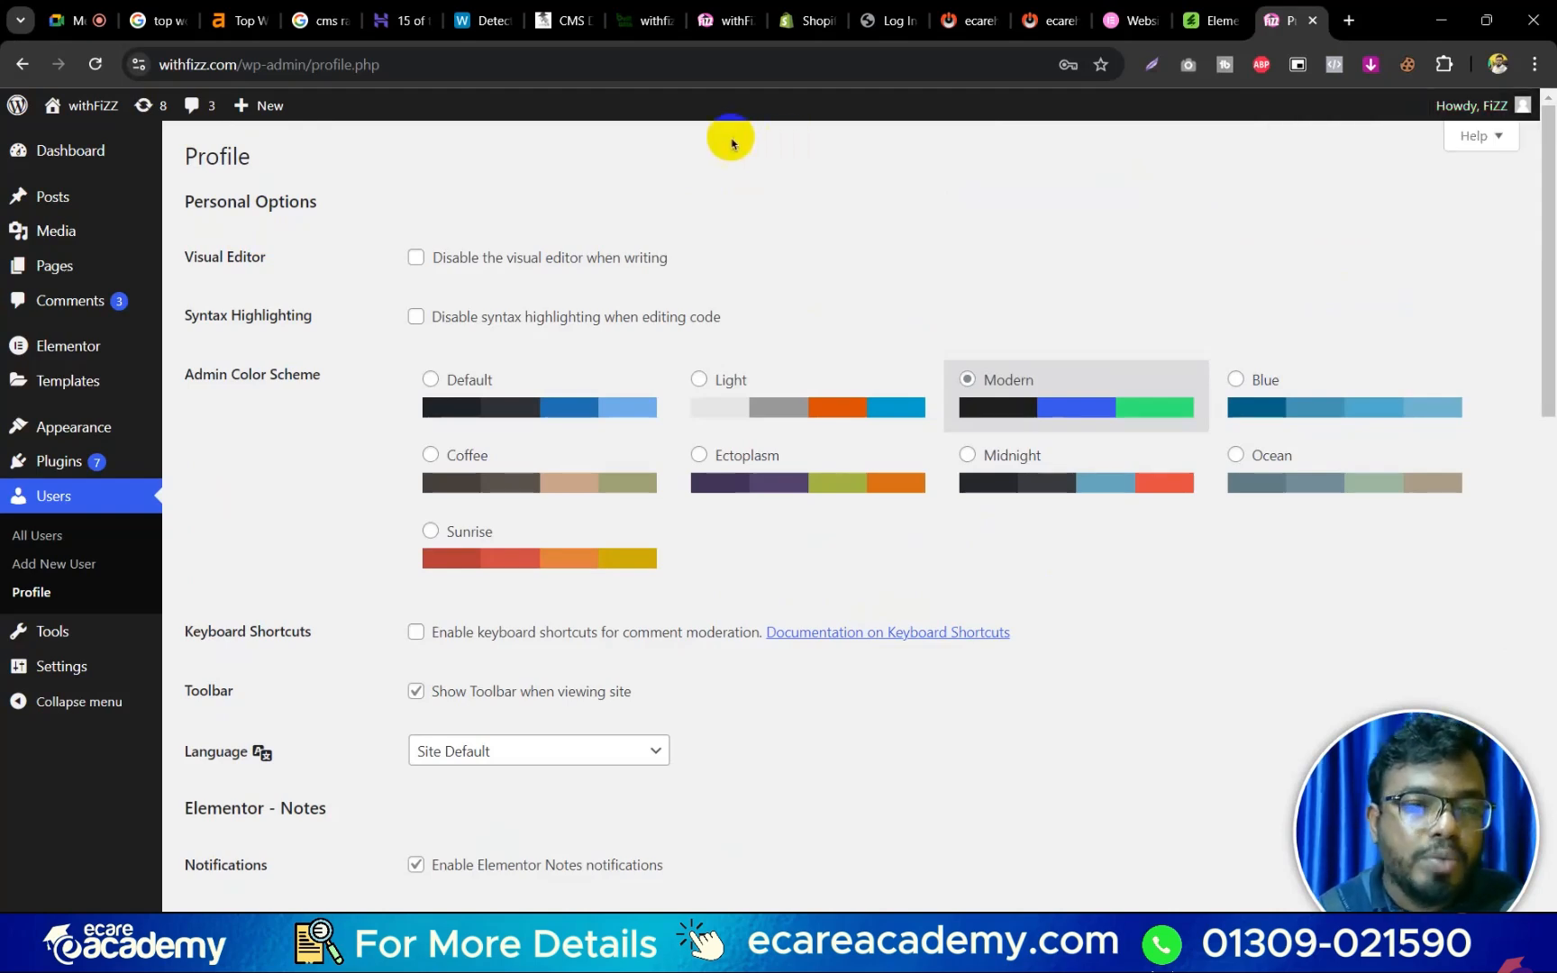
Highlight the wp-admin/ part of the page address and return to the WordPress Dashboard home.
{"action": "left_click_drag", "start_coordinate": [240, 70], "coordinate": [310, 72]}
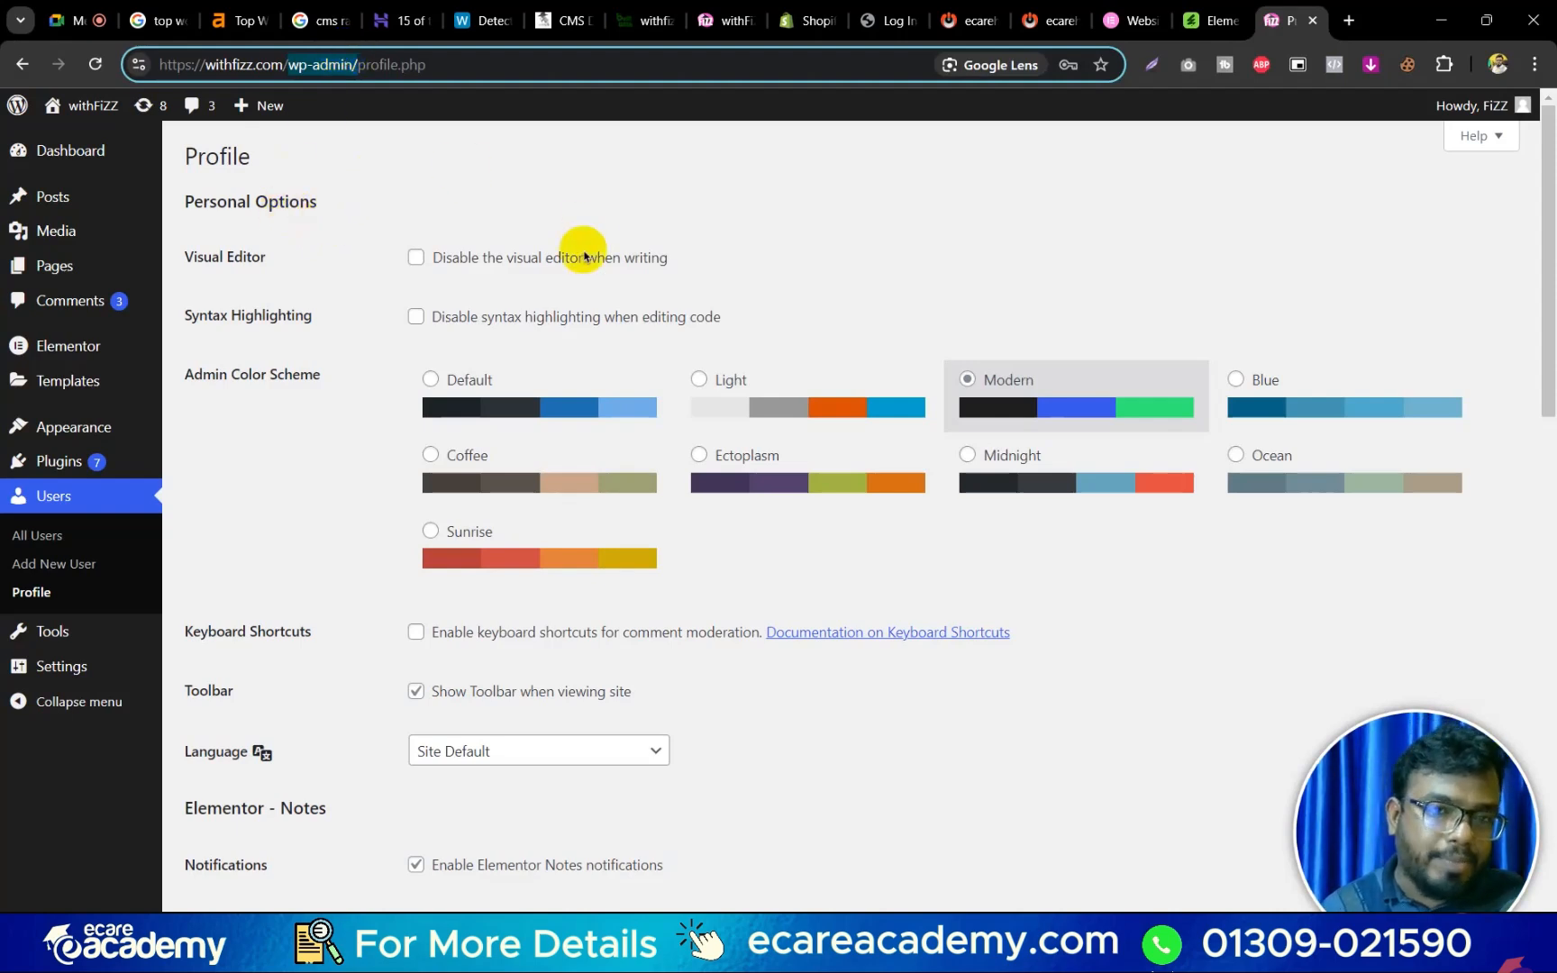
{"action": "left_click", "coordinate": [90, 152]}
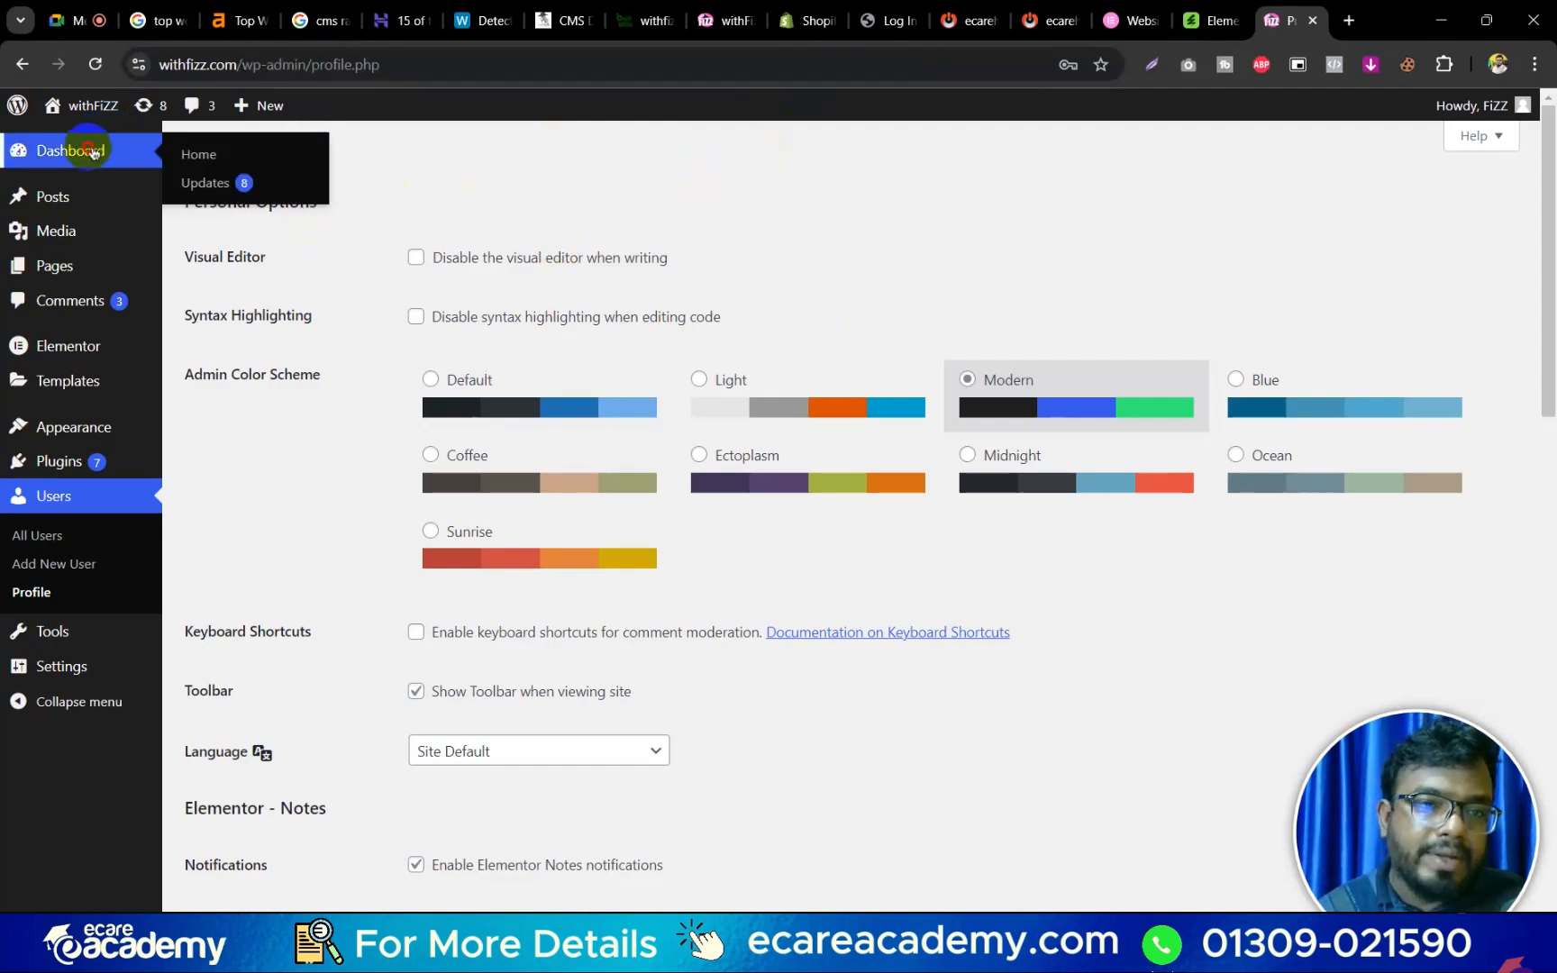
{"action": "left_click", "coordinate": [867, 192]}
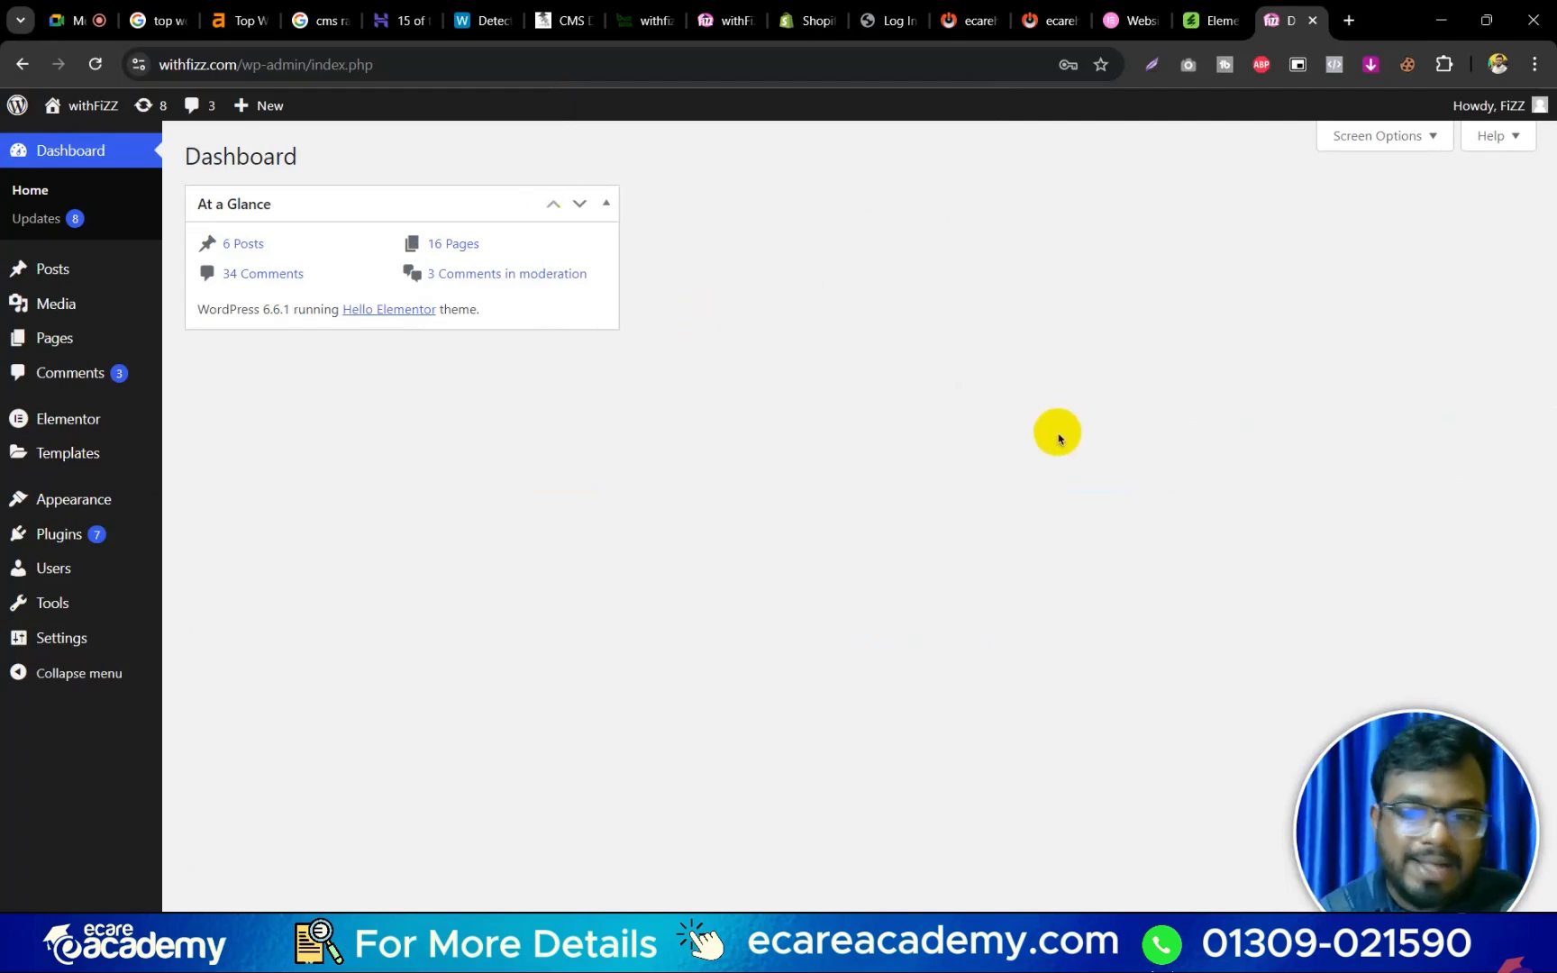
Show the WordPress Events and News, Quick Draft, Site Health Status, Elementor Overview and Welcome elements on the Dashboard.
{"action": "left_click", "coordinate": [1440, 143]}
{"action": "left_click", "coordinate": [788, 245]}
{"action": "left_click", "coordinate": [684, 241]}
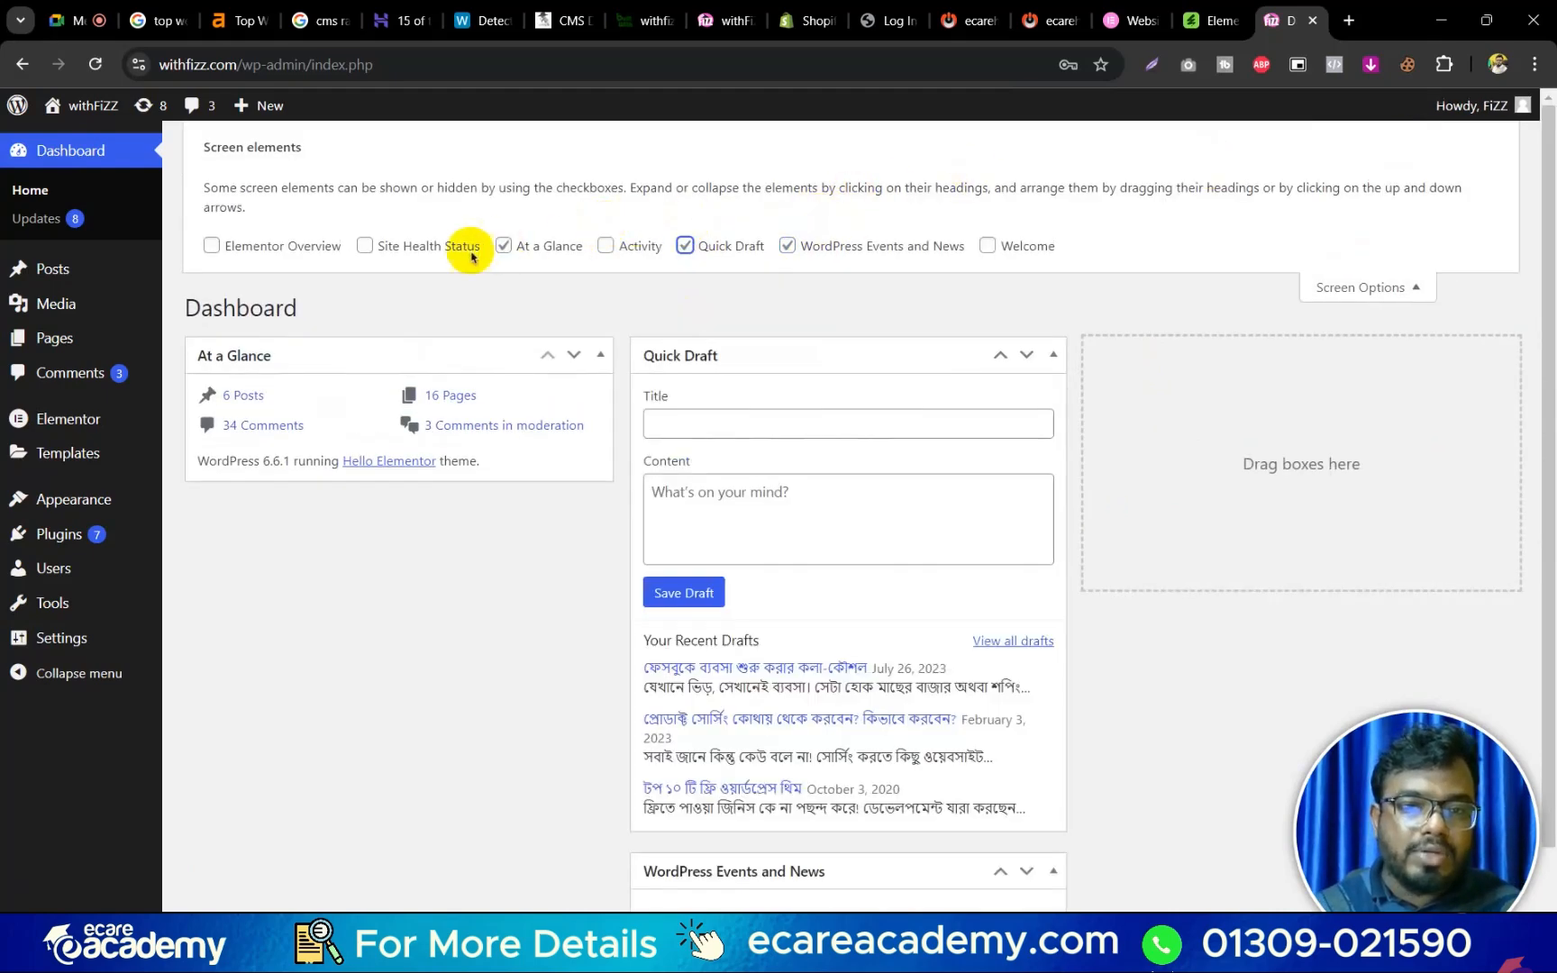
{"action": "left_click", "coordinate": [416, 247]}
{"action": "left_click", "coordinate": [213, 244]}
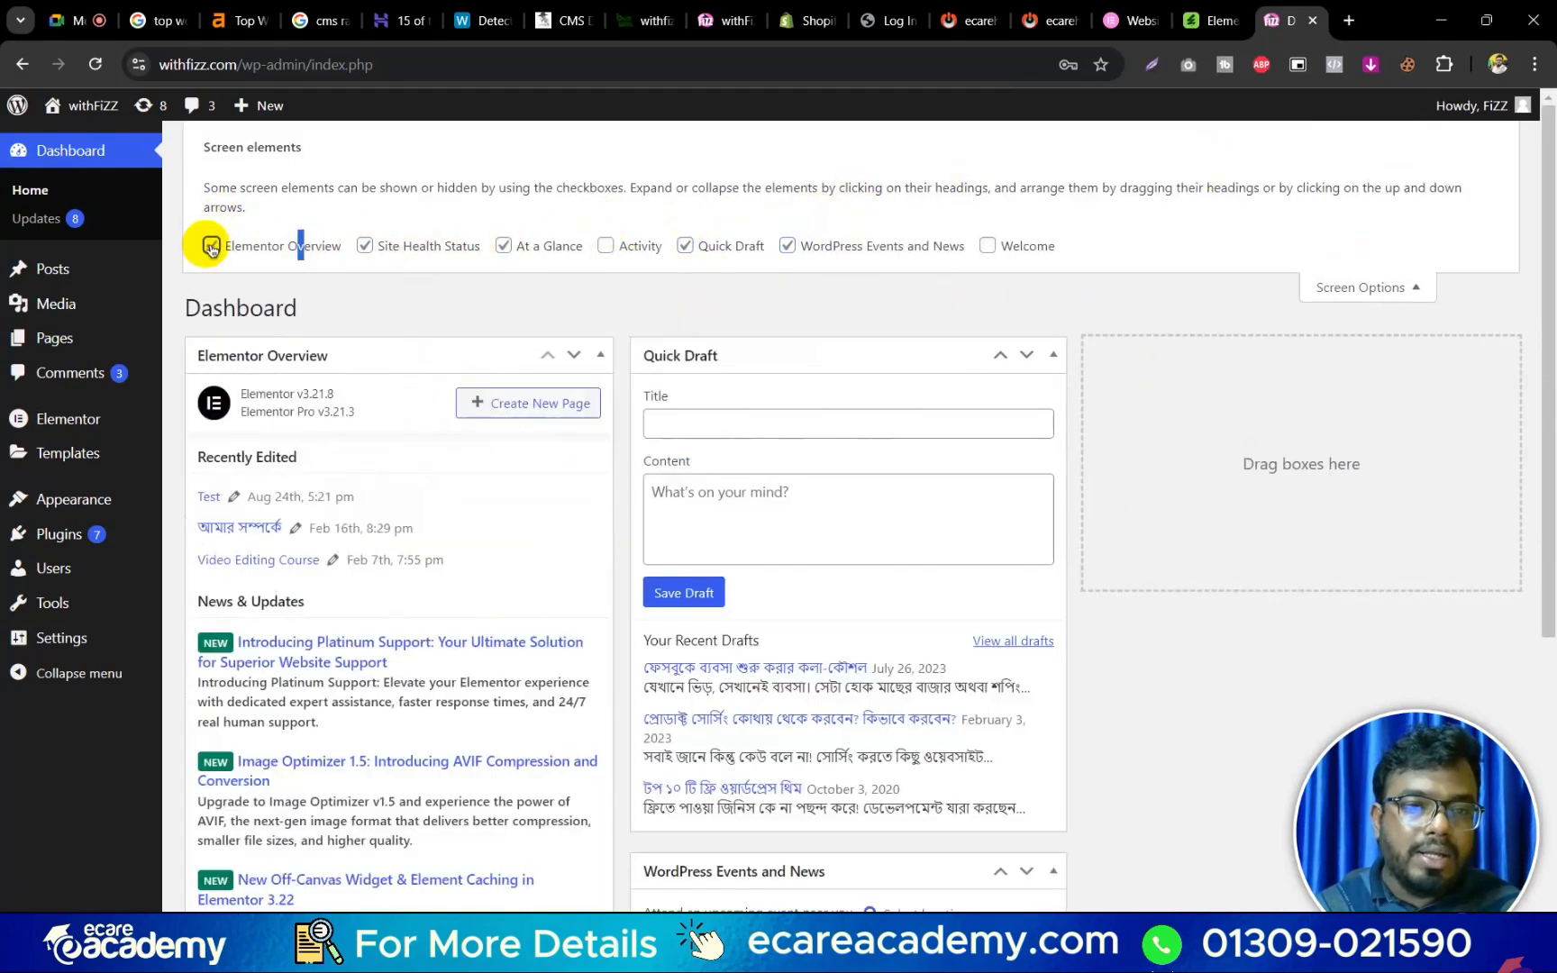
{"action": "left_click", "coordinate": [999, 245]}
{"action": "left_click", "coordinate": [1401, 289]}
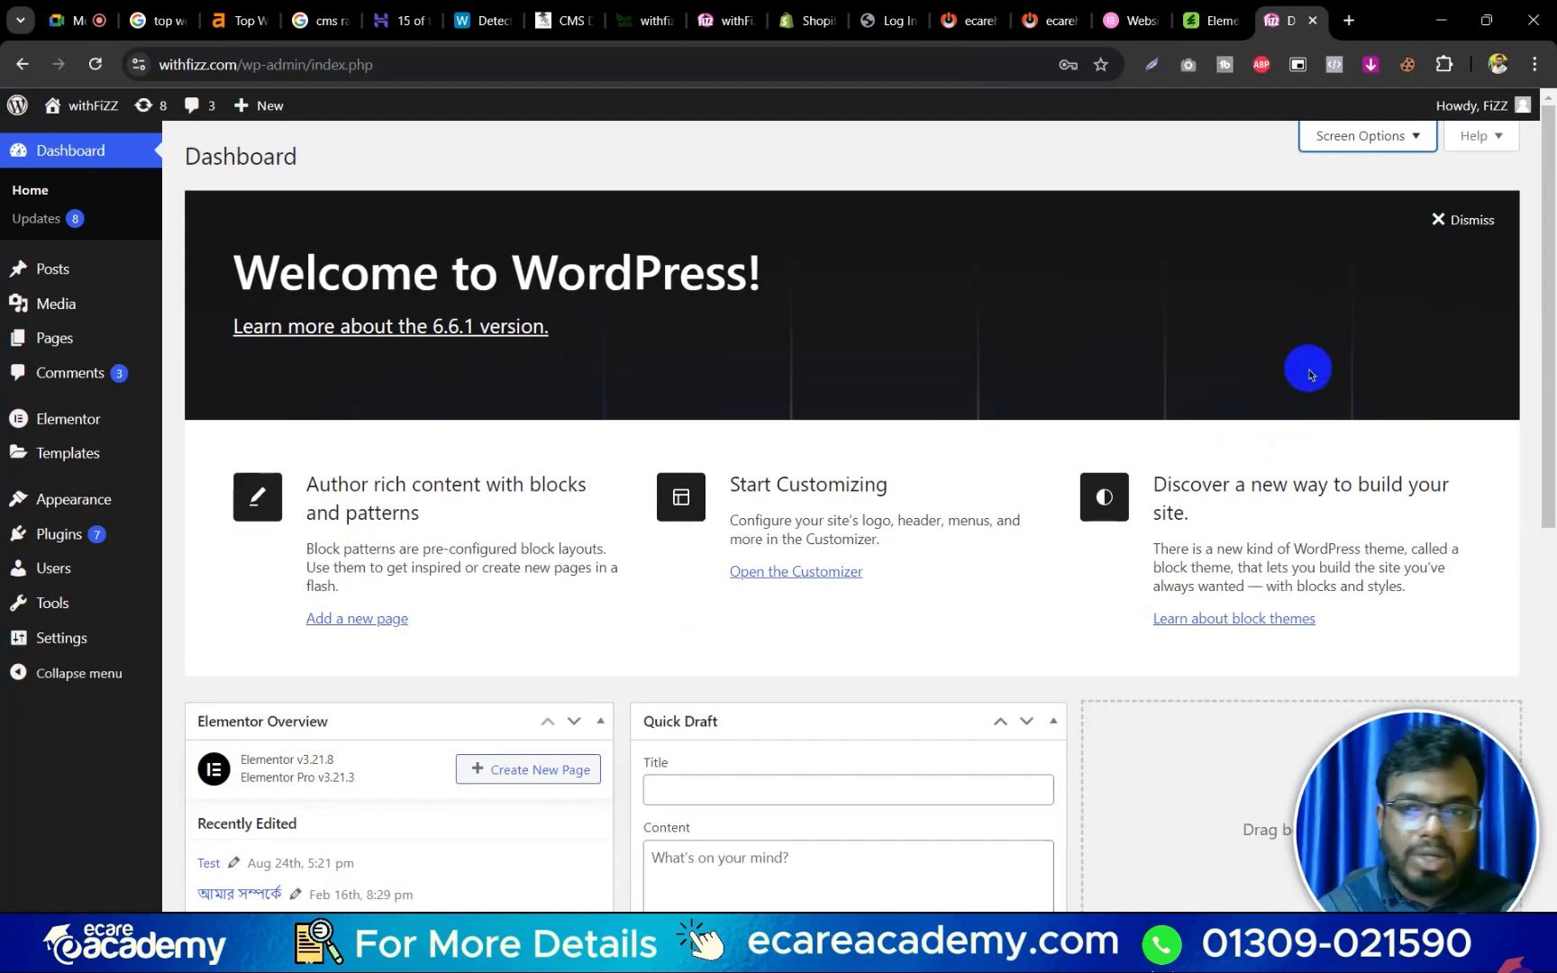
Hide all Dashboard screen elements and show only At a Glance again.
{"action": "left_click", "coordinate": [1342, 137]}
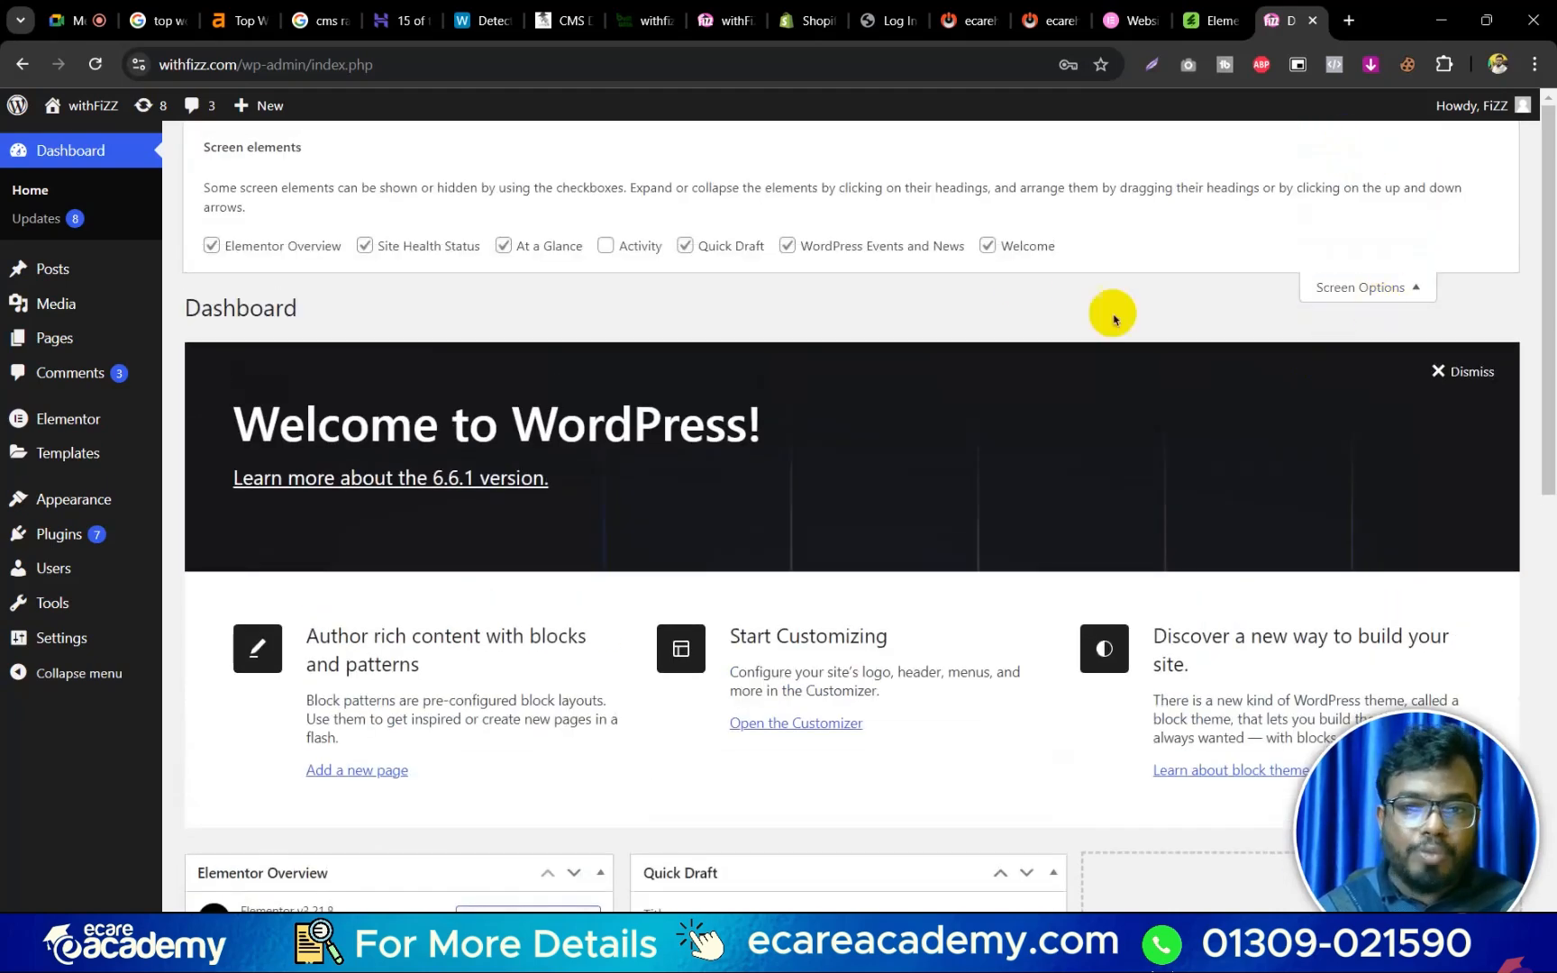
{"action": "left_click", "coordinate": [1006, 245]}
{"action": "left_click", "coordinate": [902, 245]}
{"action": "left_click", "coordinate": [723, 254]}
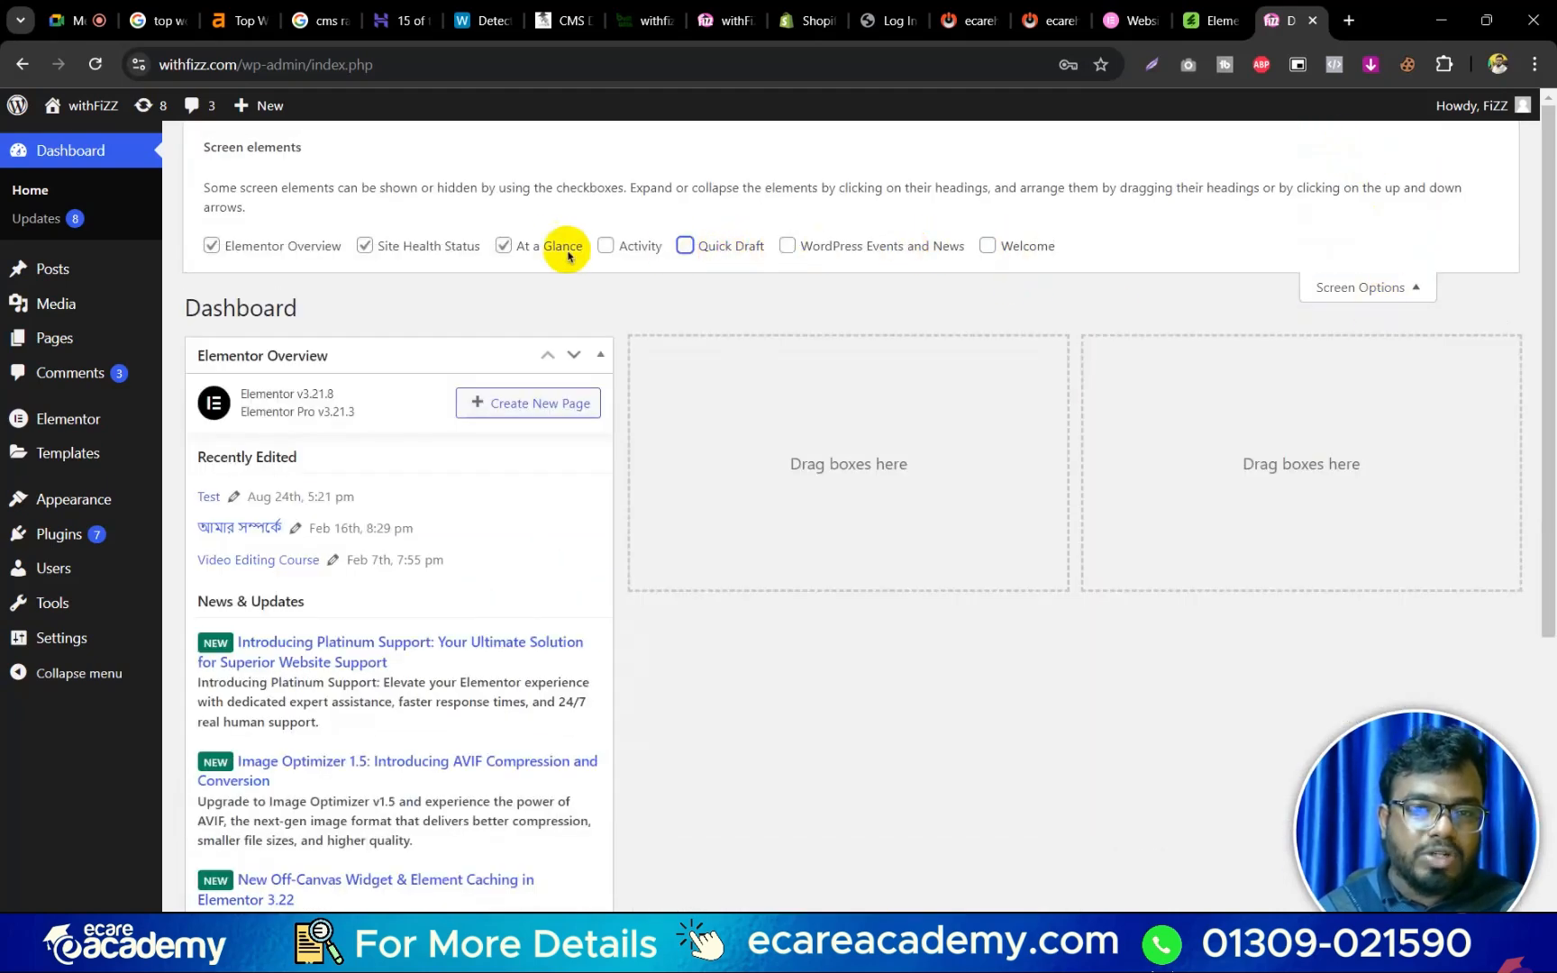
{"action": "left_click", "coordinate": [551, 249]}
{"action": "left_click", "coordinate": [423, 245]}
{"action": "left_click", "coordinate": [320, 250]}
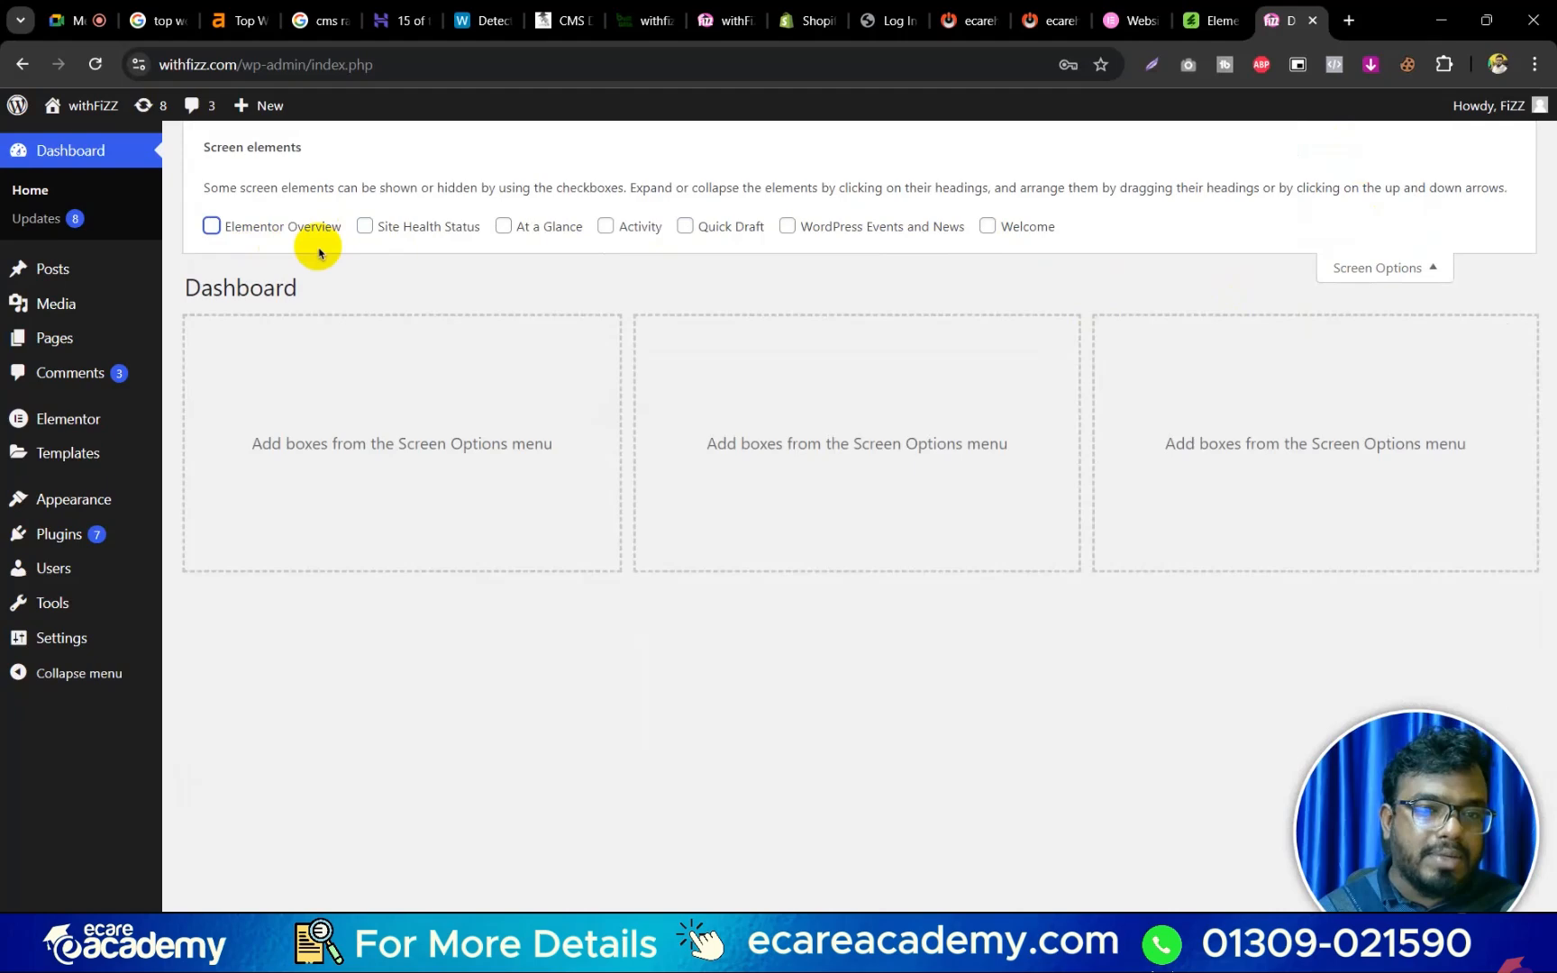
{"action": "left_click", "coordinate": [553, 231]}
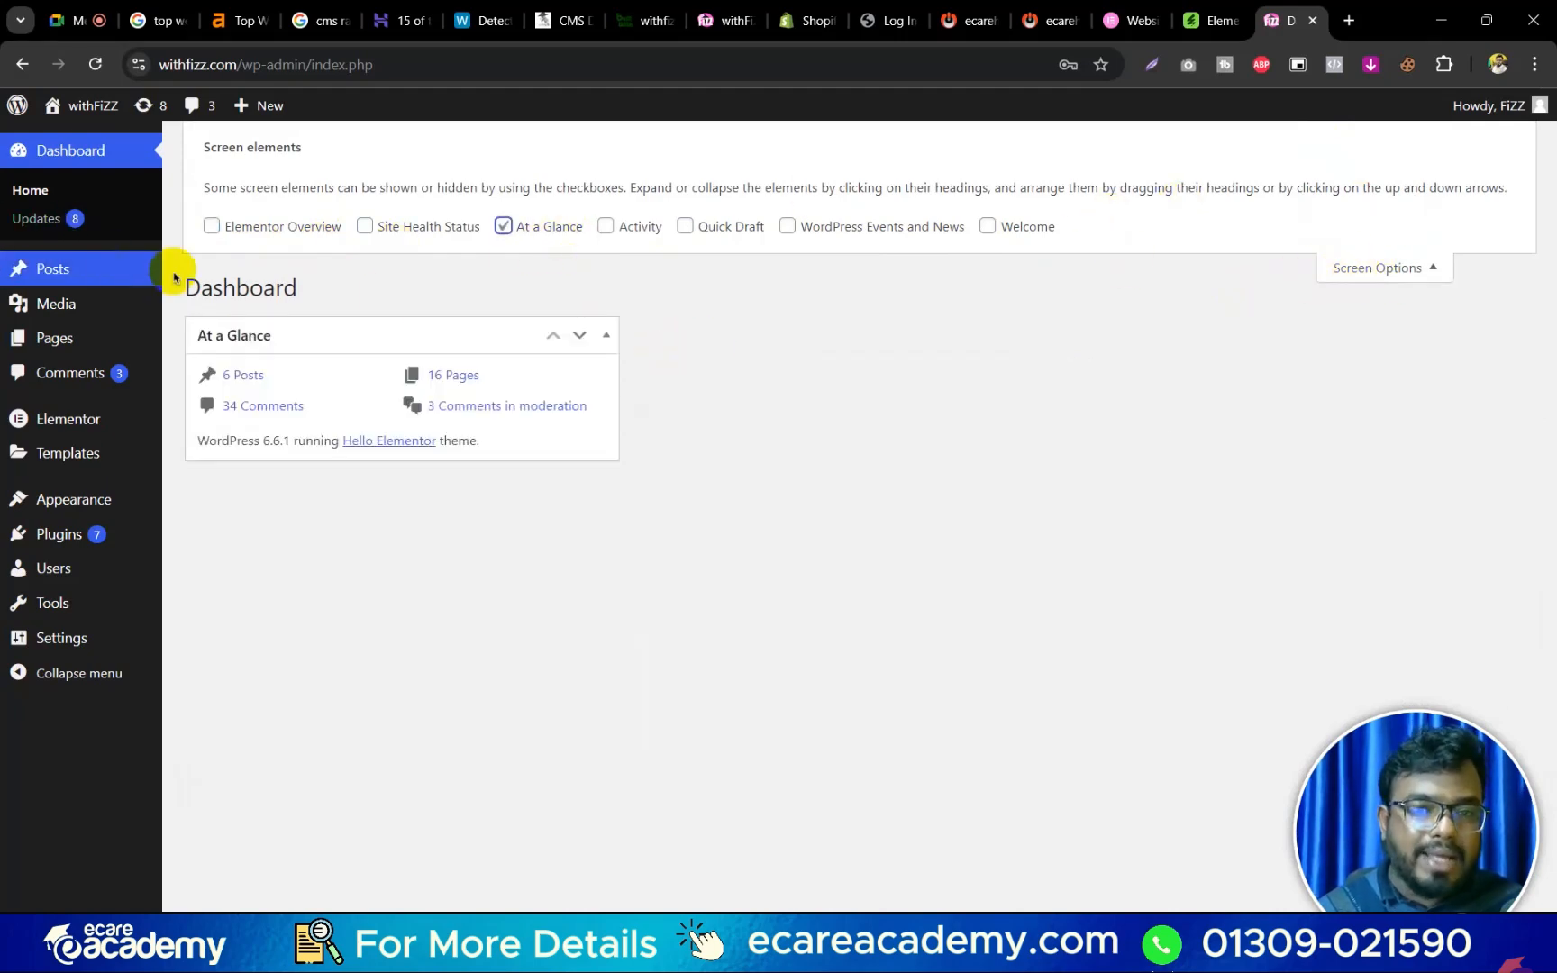
{"action": "left_click", "coordinate": [1392, 271]}
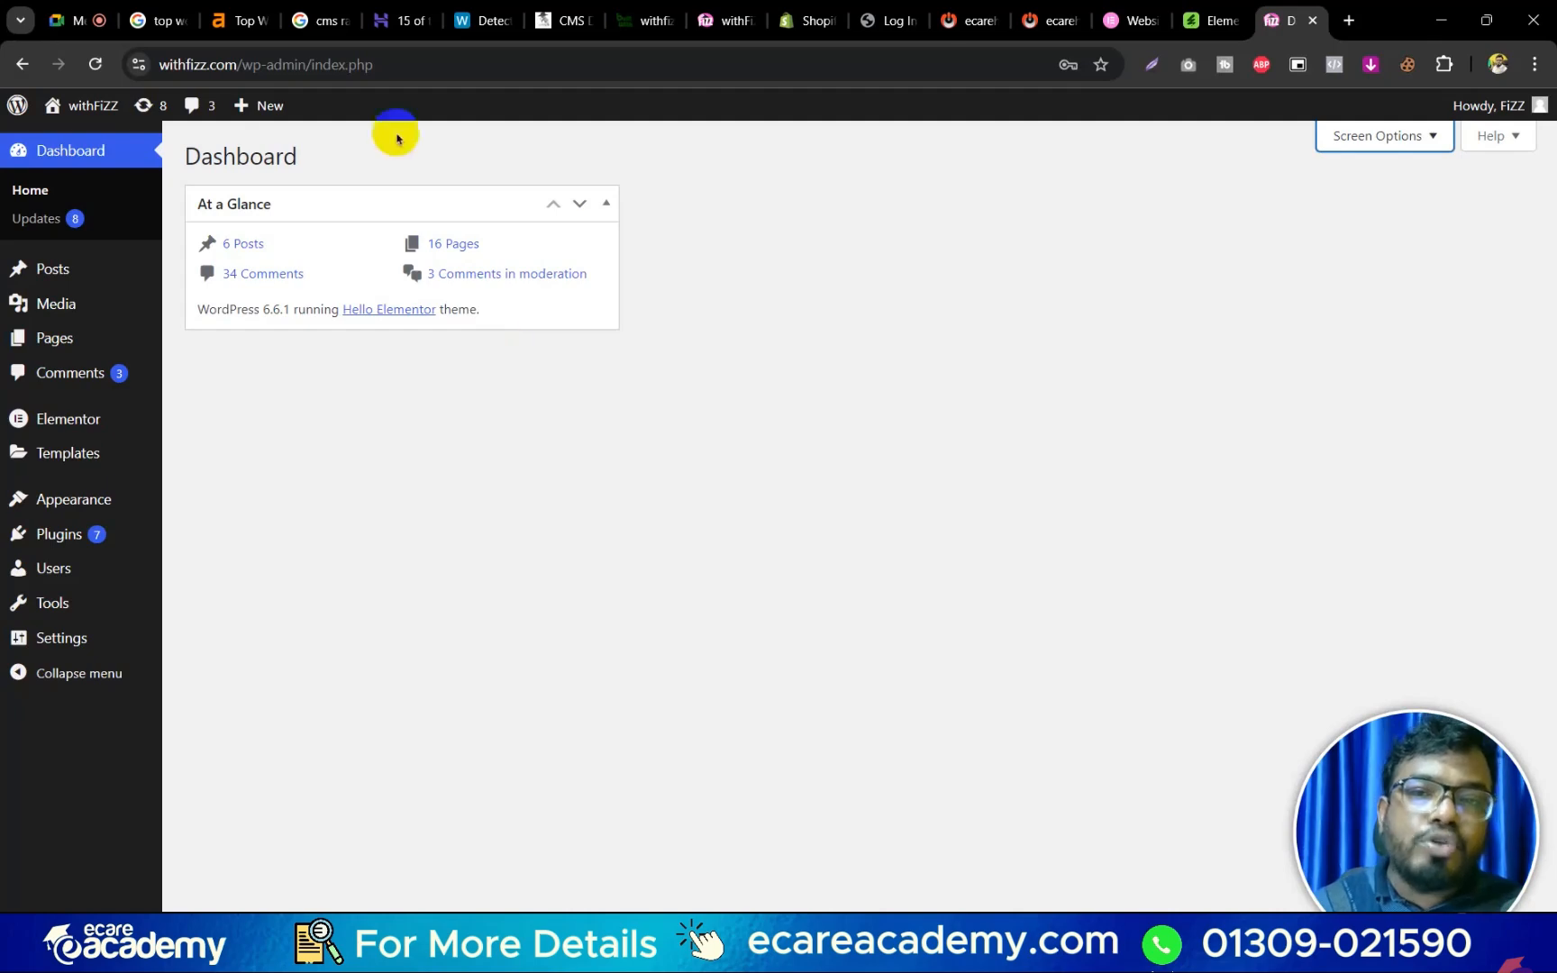
Open a blank new post from the posts list, look at its paragraph block settings and leave the editor without saving.
{"action": "left_click", "coordinate": [87, 272]}
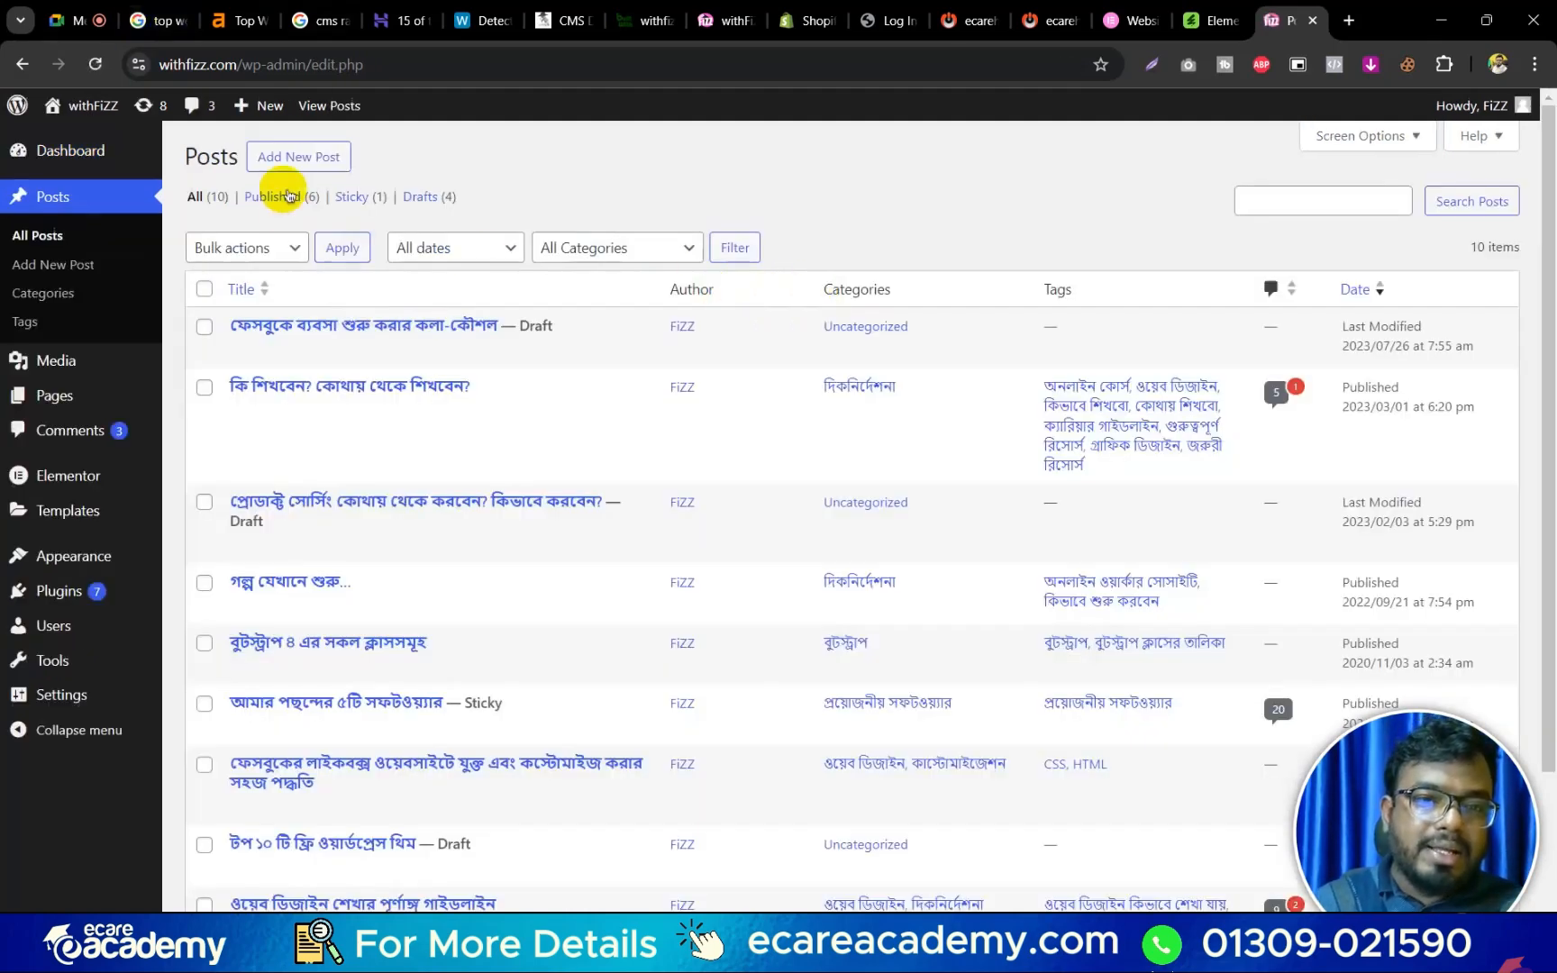
{"action": "left_click", "coordinate": [297, 155]}
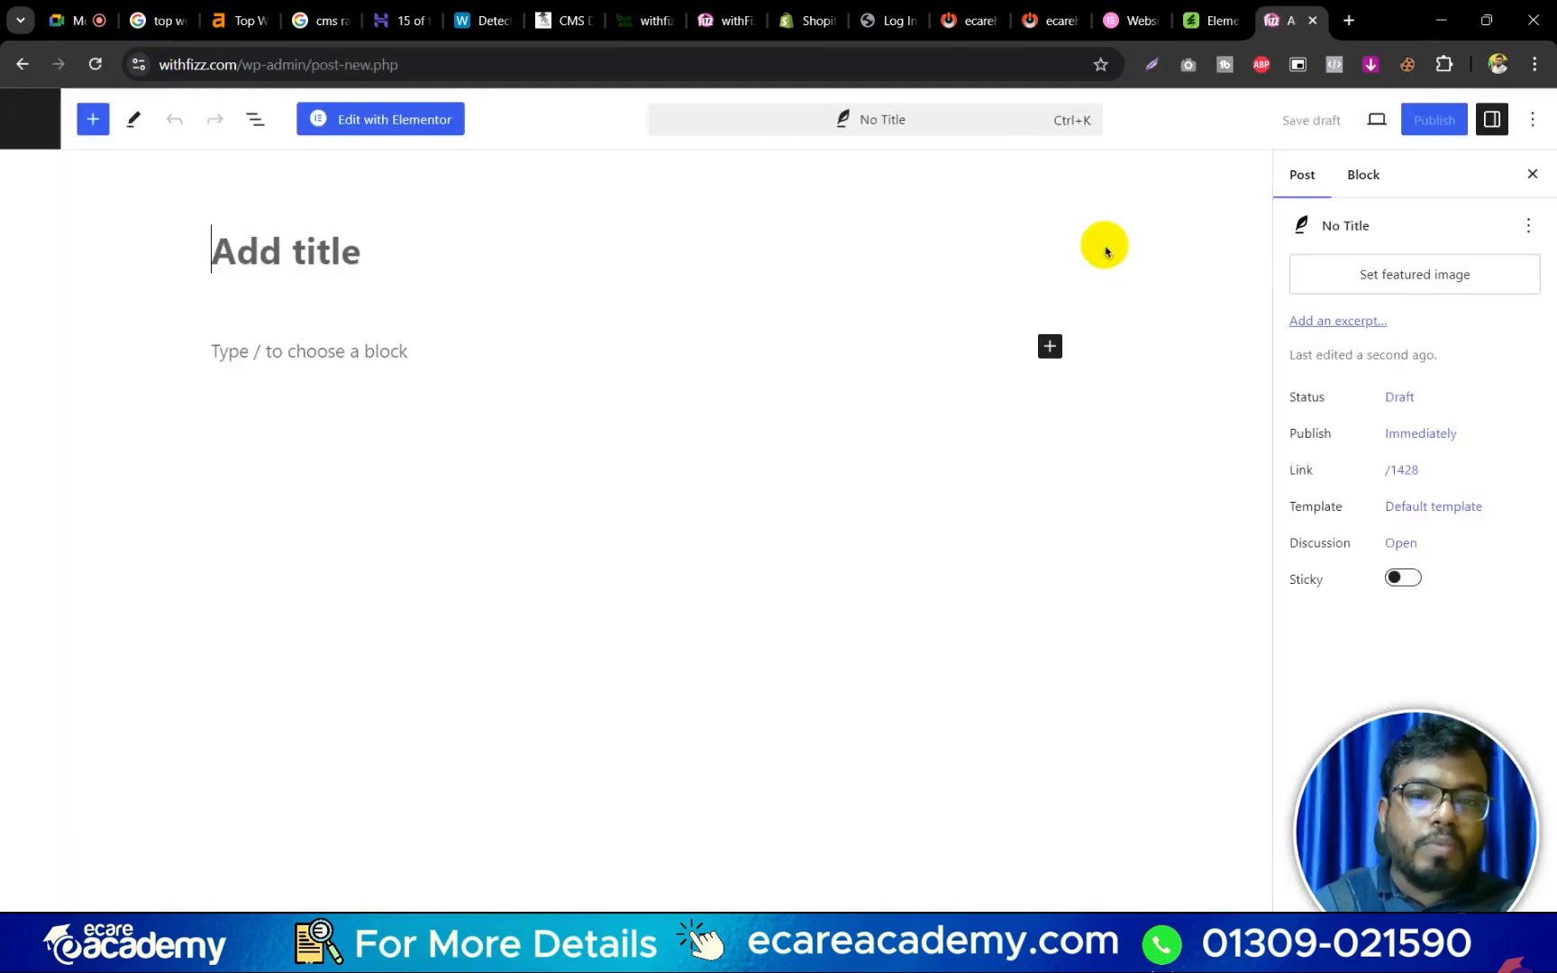
{"action": "left_click", "coordinate": [279, 361]}
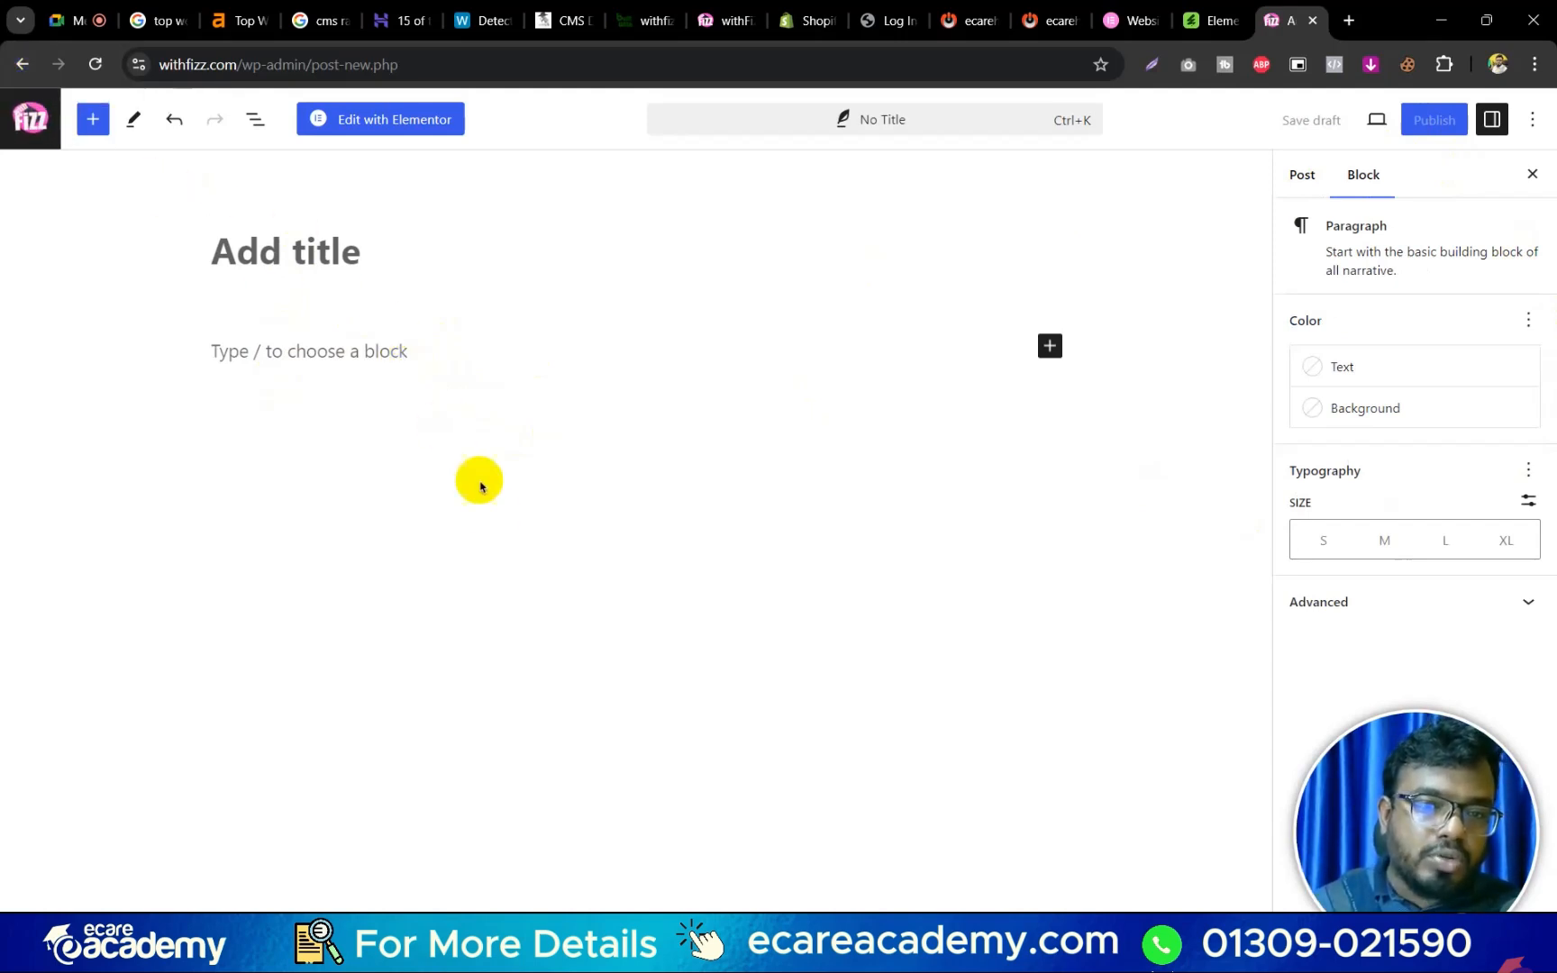
{"action": "left_click", "coordinate": [20, 71]}
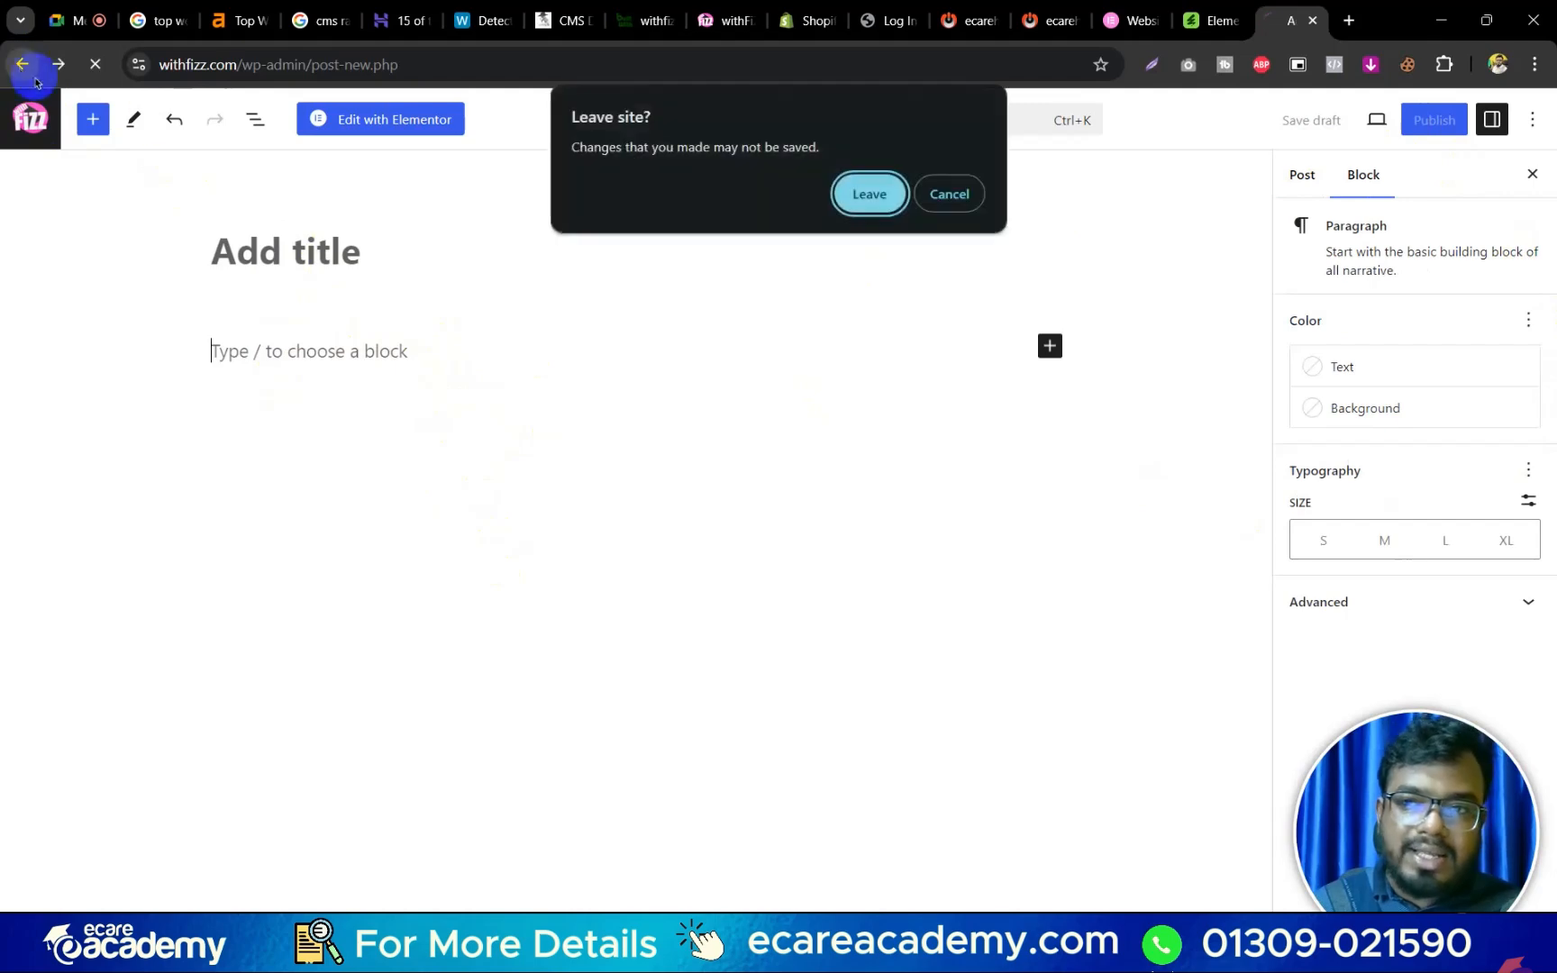
{"action": "left_click", "coordinate": [842, 197]}
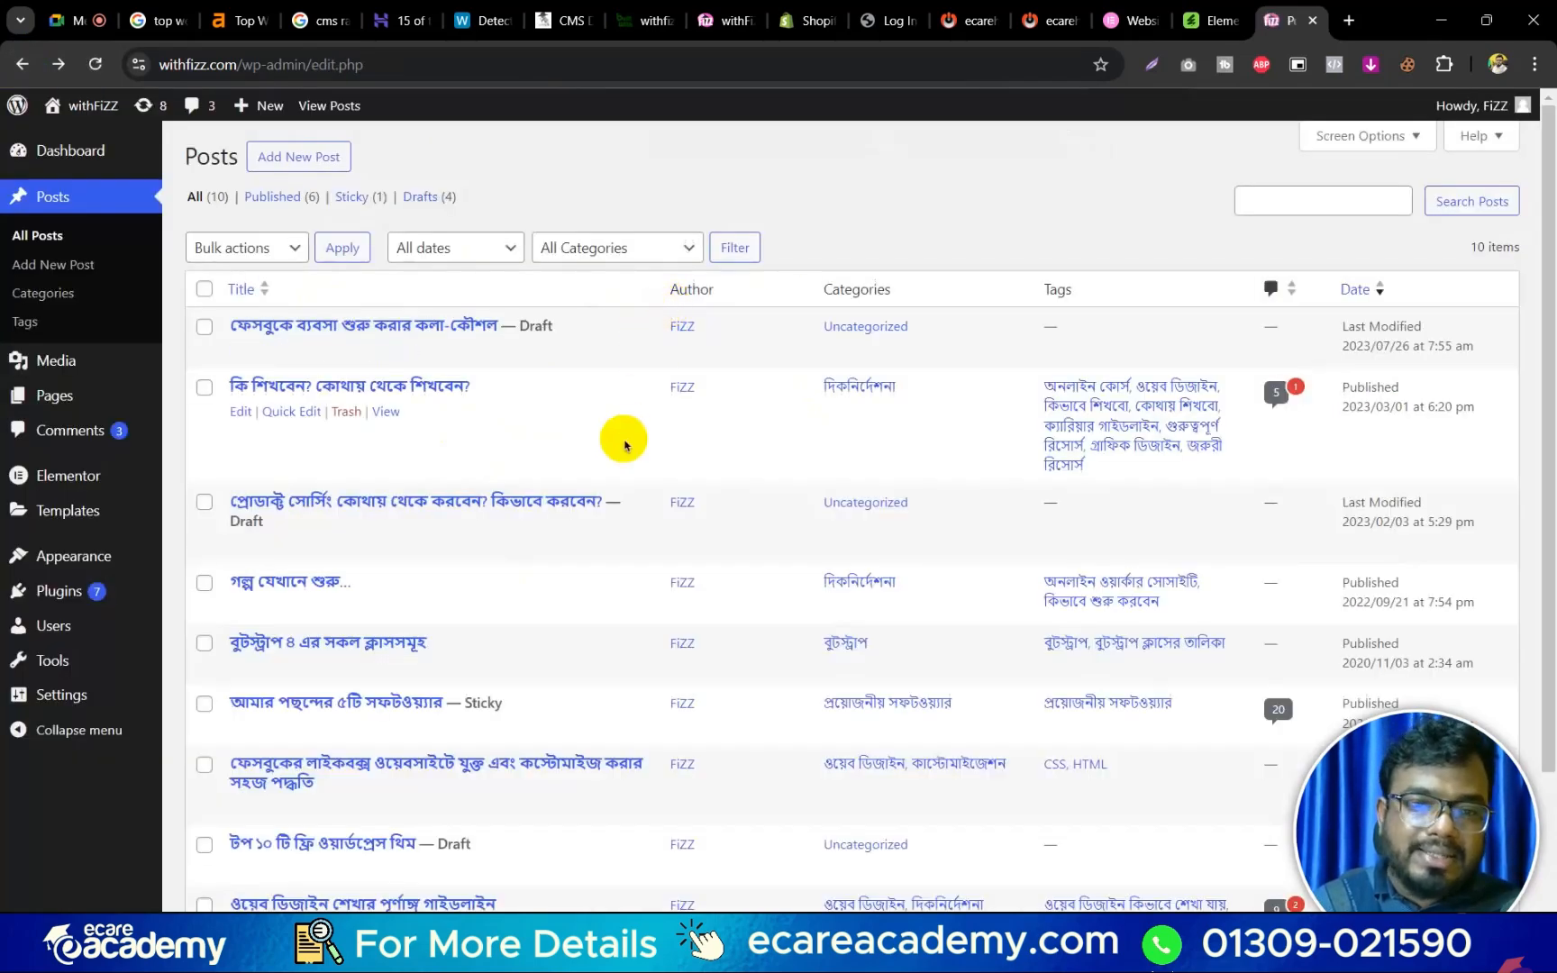
Look through the posts list and view the published post "কি শিখবেন? কোথায় থেকে শিখবেন?" in a new tab.
{"action": "scroll", "coordinate": [617, 441], "scroll_direction": "down", "scroll_amount": 3}
{"action": "scroll", "coordinate": [603, 451], "scroll_direction": "up", "scroll_amount": 3}
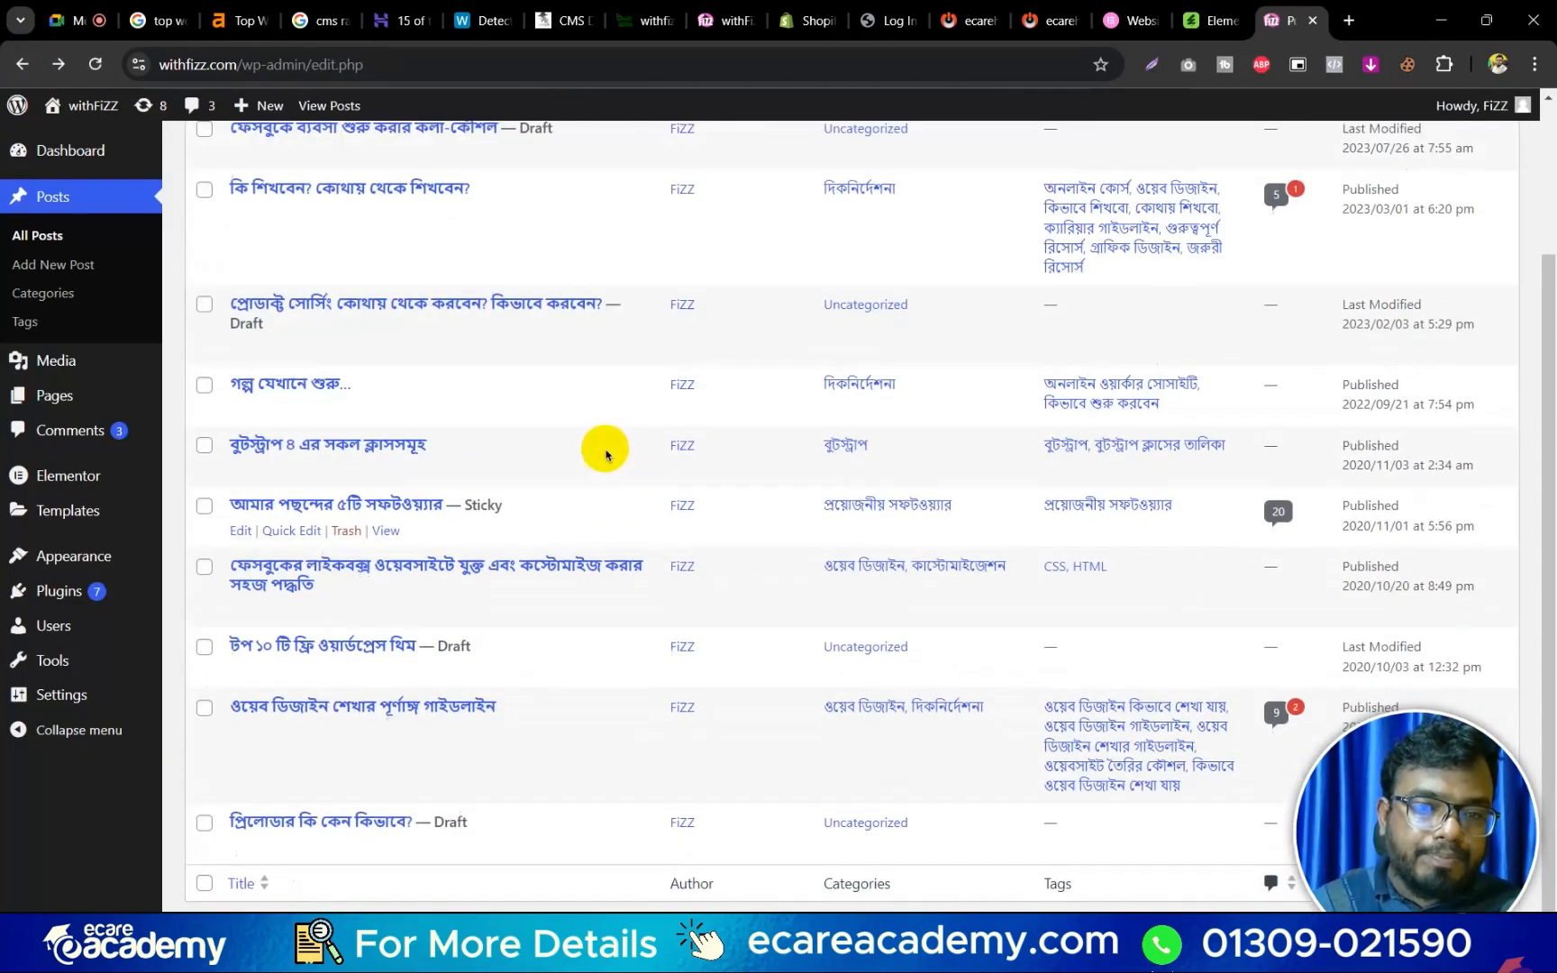
{"action": "middle_click", "coordinate": [387, 420]}
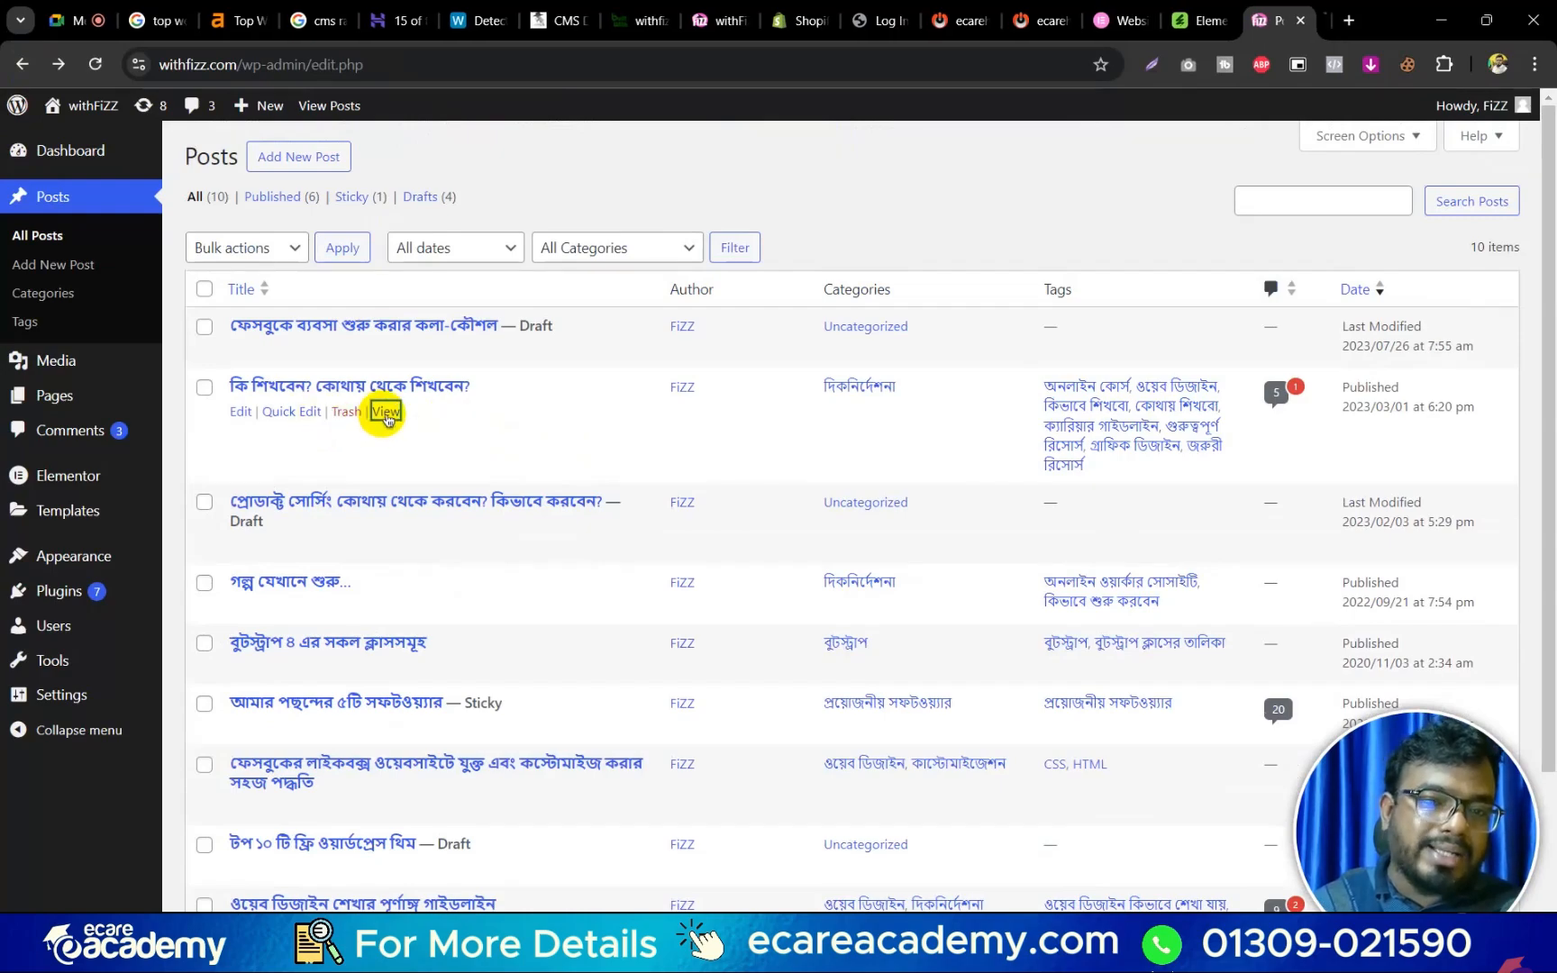
{"action": "left_click", "coordinate": [1297, 19]}
Read the live post down to the "ওয়েব ডিজাইন & ডেভেলপমেন্ট" section, highlight its heading and examine the resource table.
{"action": "scroll", "coordinate": [721, 549], "scroll_direction": "down", "scroll_amount": 12}
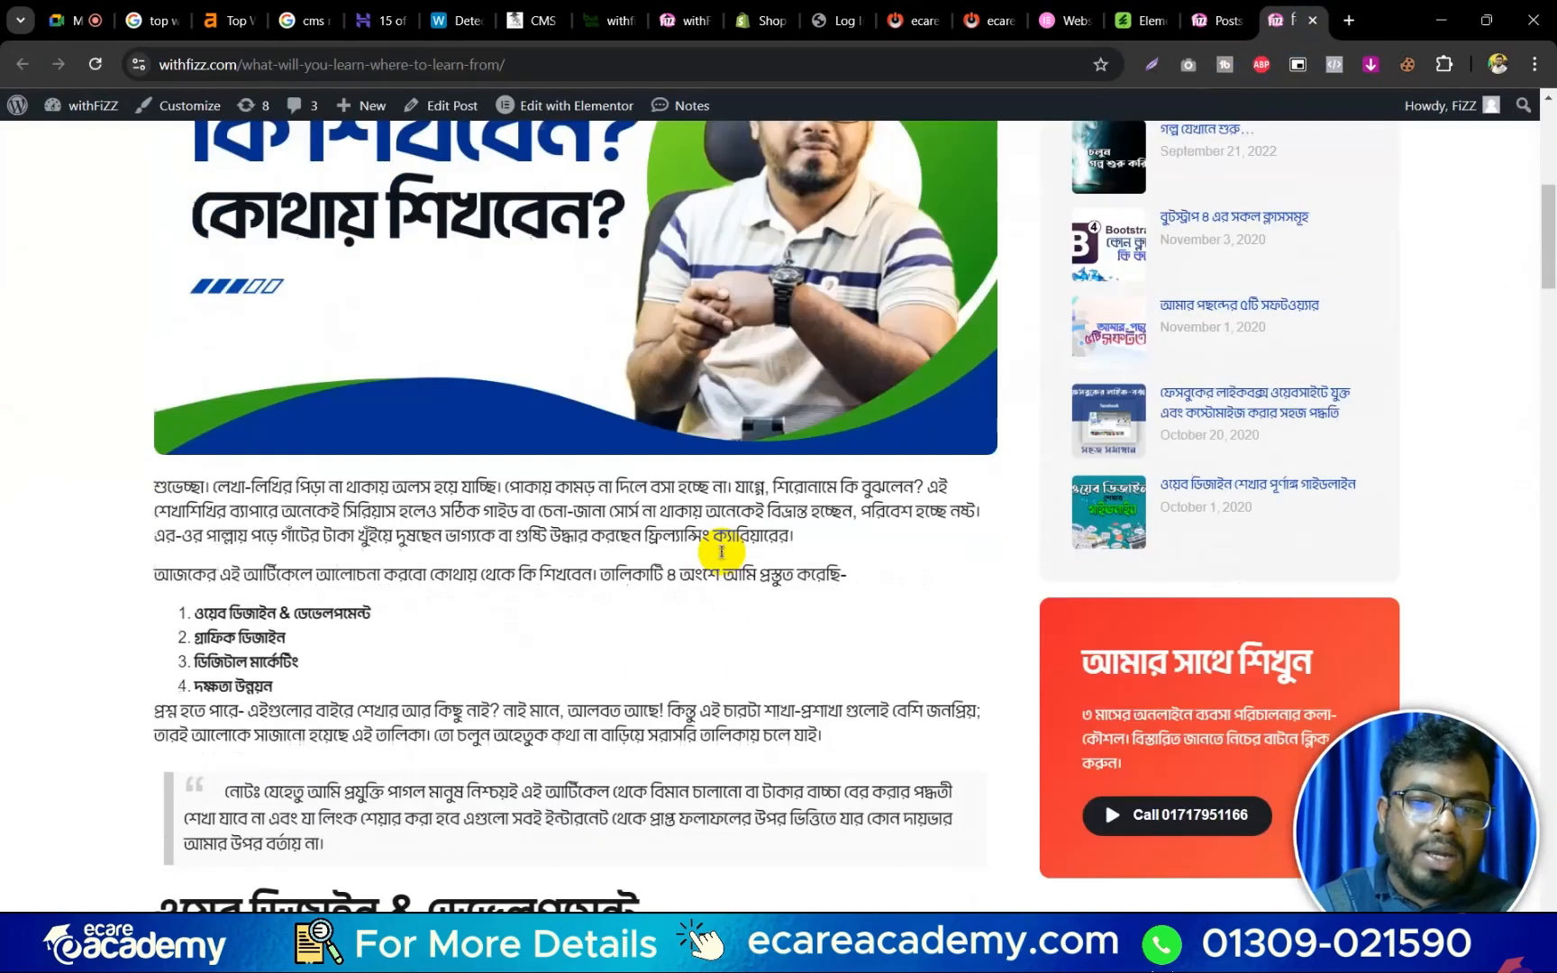
{"action": "scroll", "coordinate": [351, 549], "scroll_direction": "down", "scroll_amount": 3}
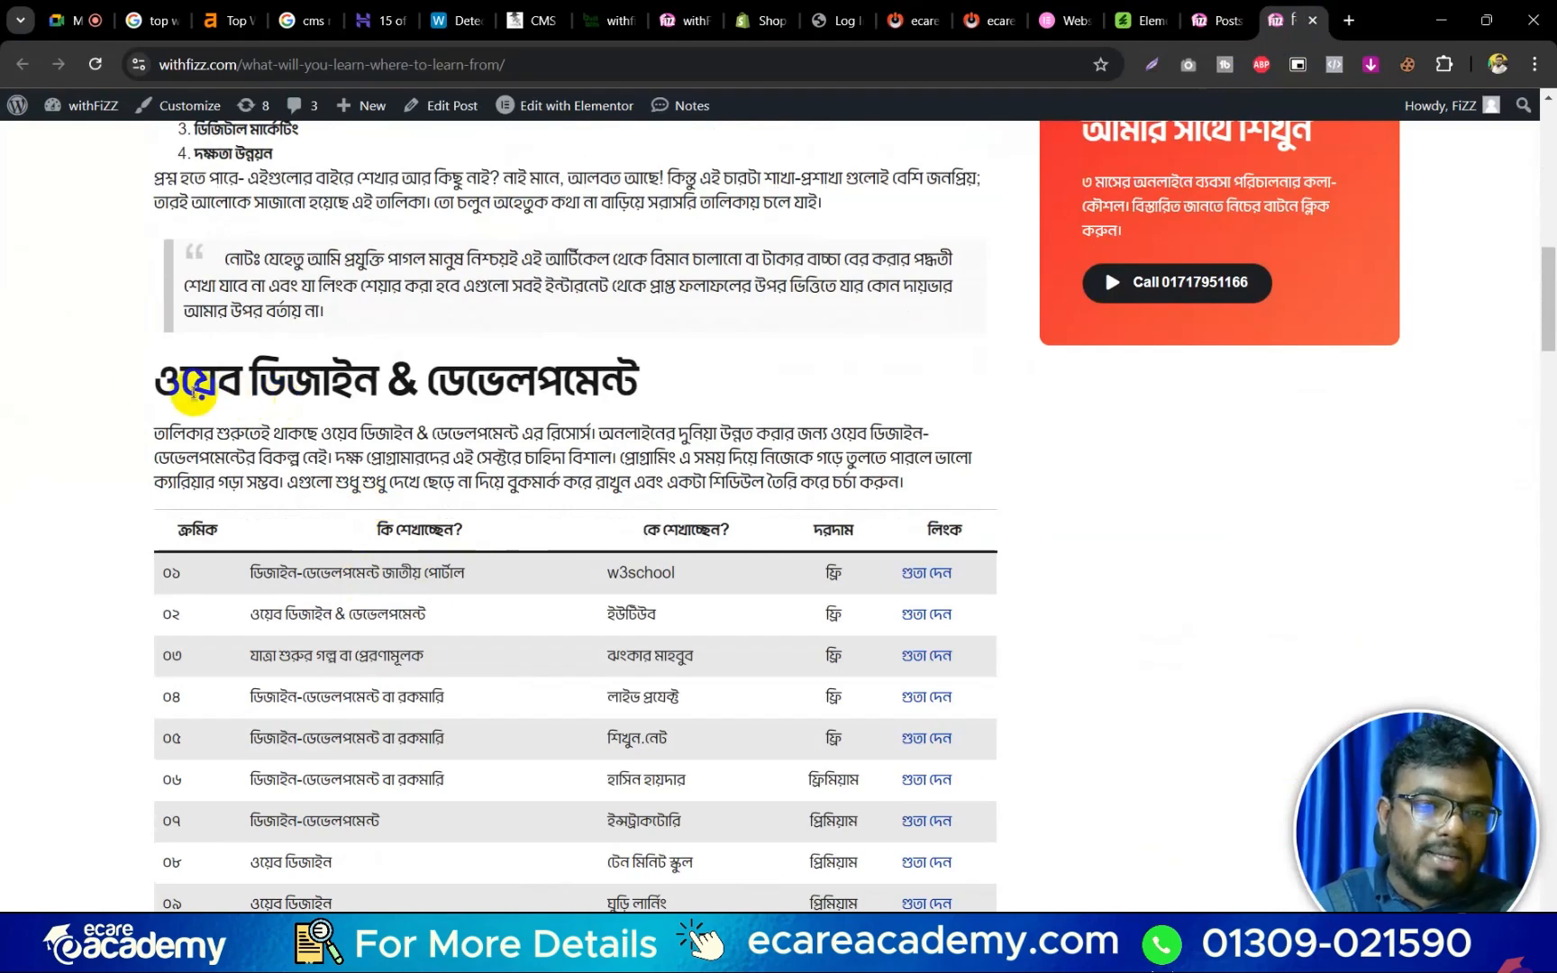
{"action": "left_click_drag", "start_coordinate": [148, 387], "coordinate": [647, 405]}
{"action": "scroll", "coordinate": [908, 284], "scroll_direction": "down", "scroll_amount": 4}
{"action": "scroll", "coordinate": [908, 284], "scroll_direction": "up", "scroll_amount": 3}
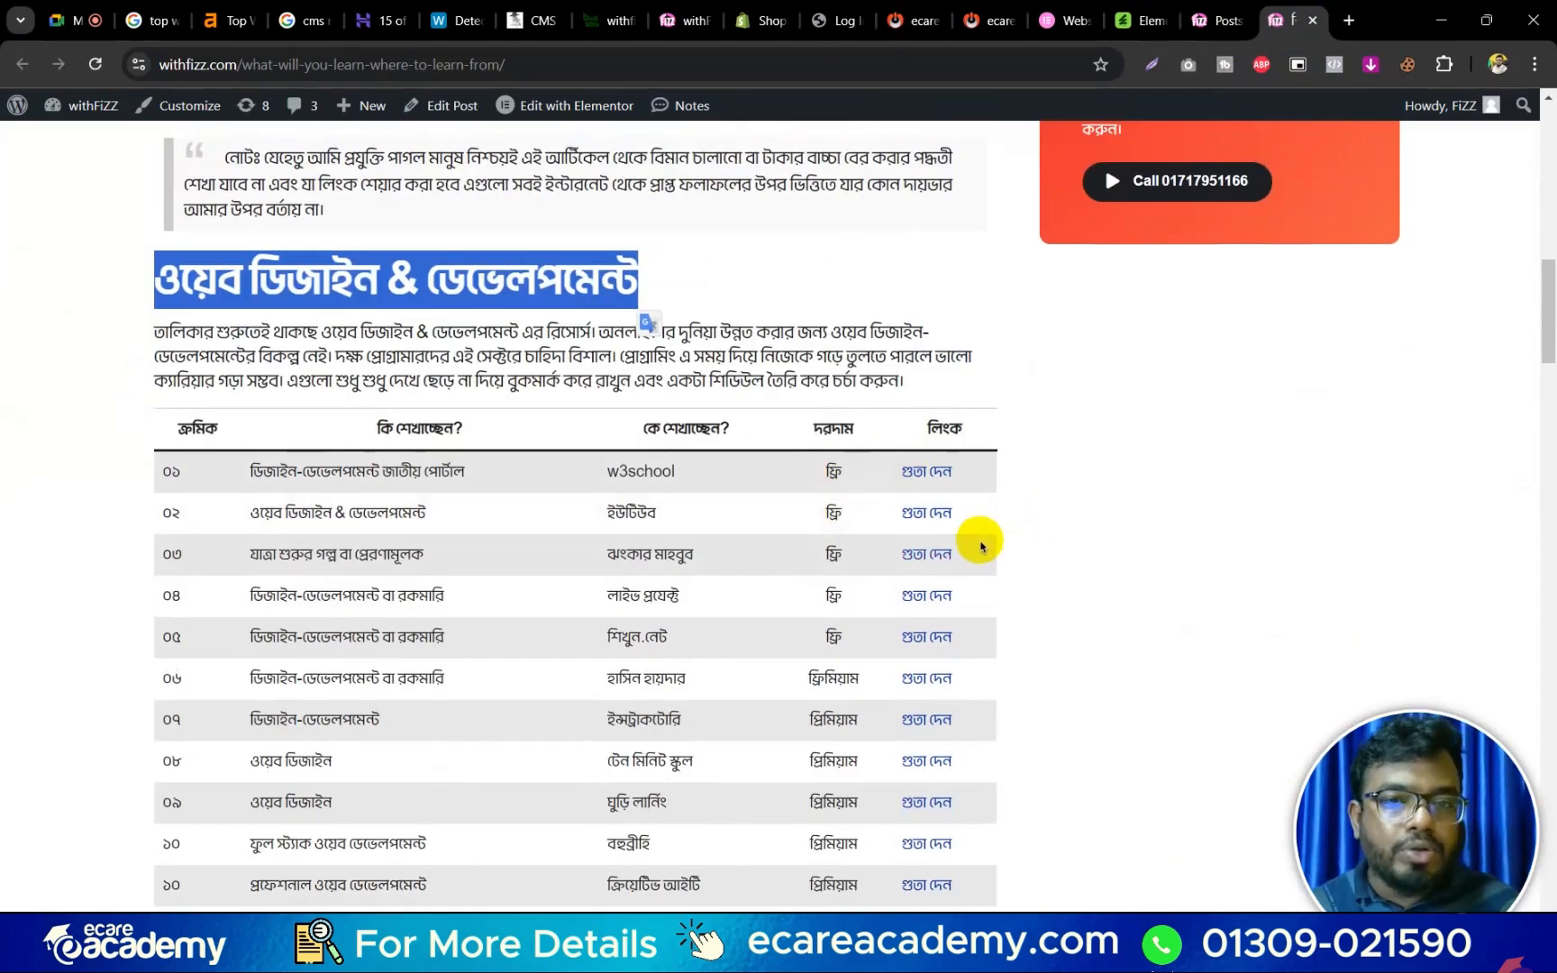
Read the post's remaining resource tables, highlighting the "গ্রাফিক ডিজাইন", "ডিজিটাল মার্কেটিং" and "দক্ষতা উন্নয়ন" headings, and return to the post's title.
{"action": "left_click", "coordinate": [982, 371]}
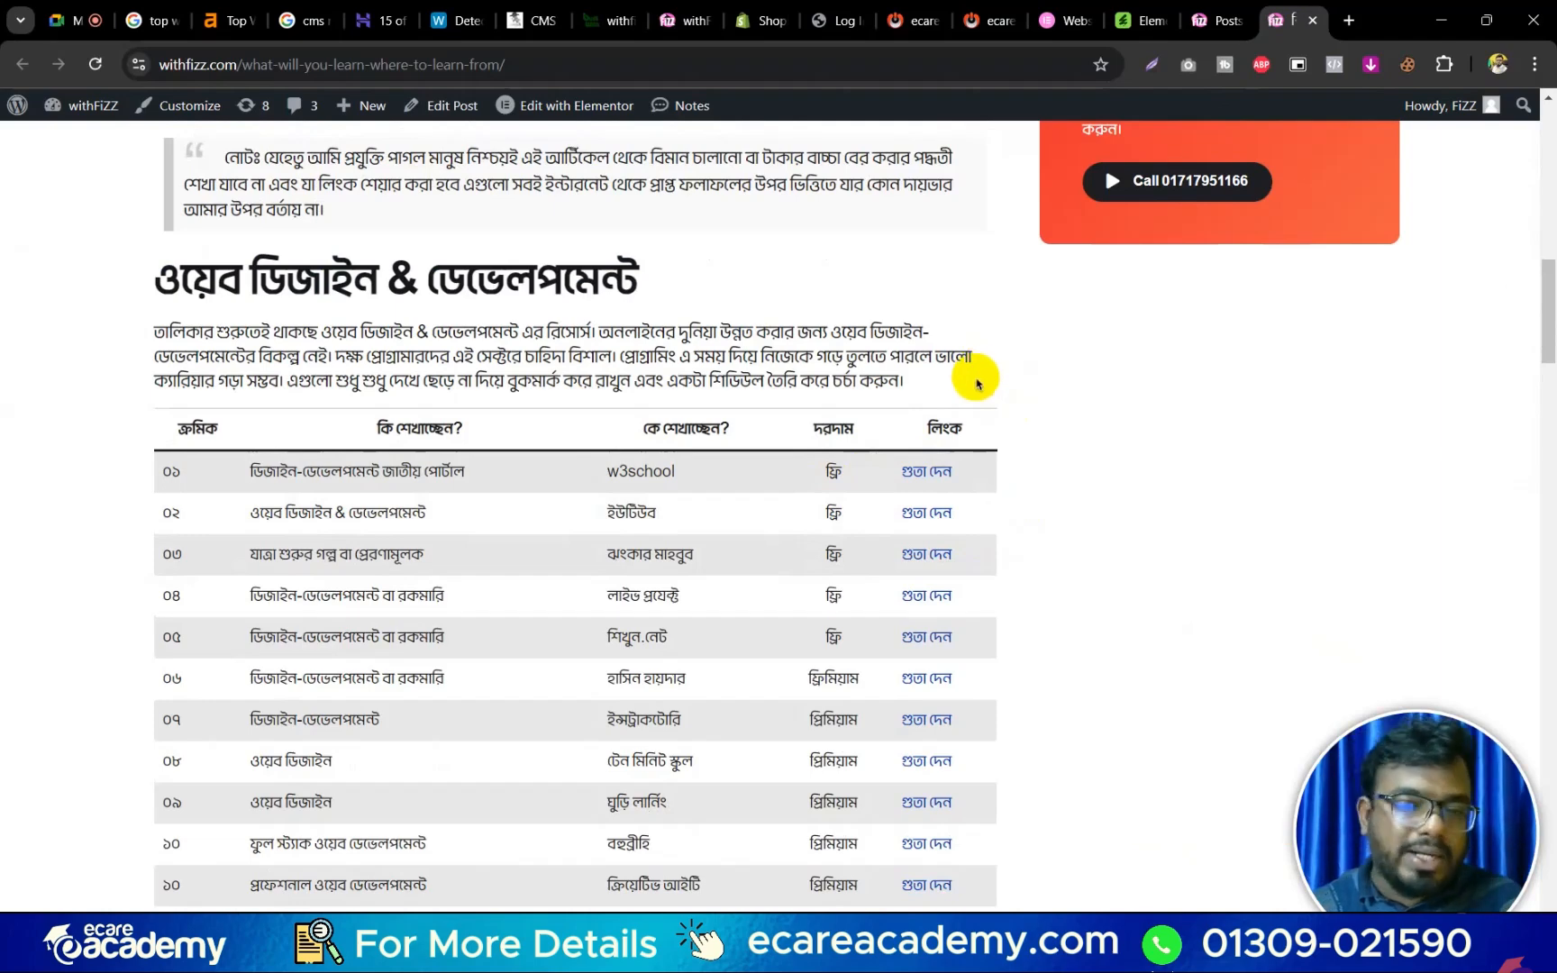
{"action": "scroll", "coordinate": [975, 380], "scroll_direction": "down", "scroll_amount": 1}
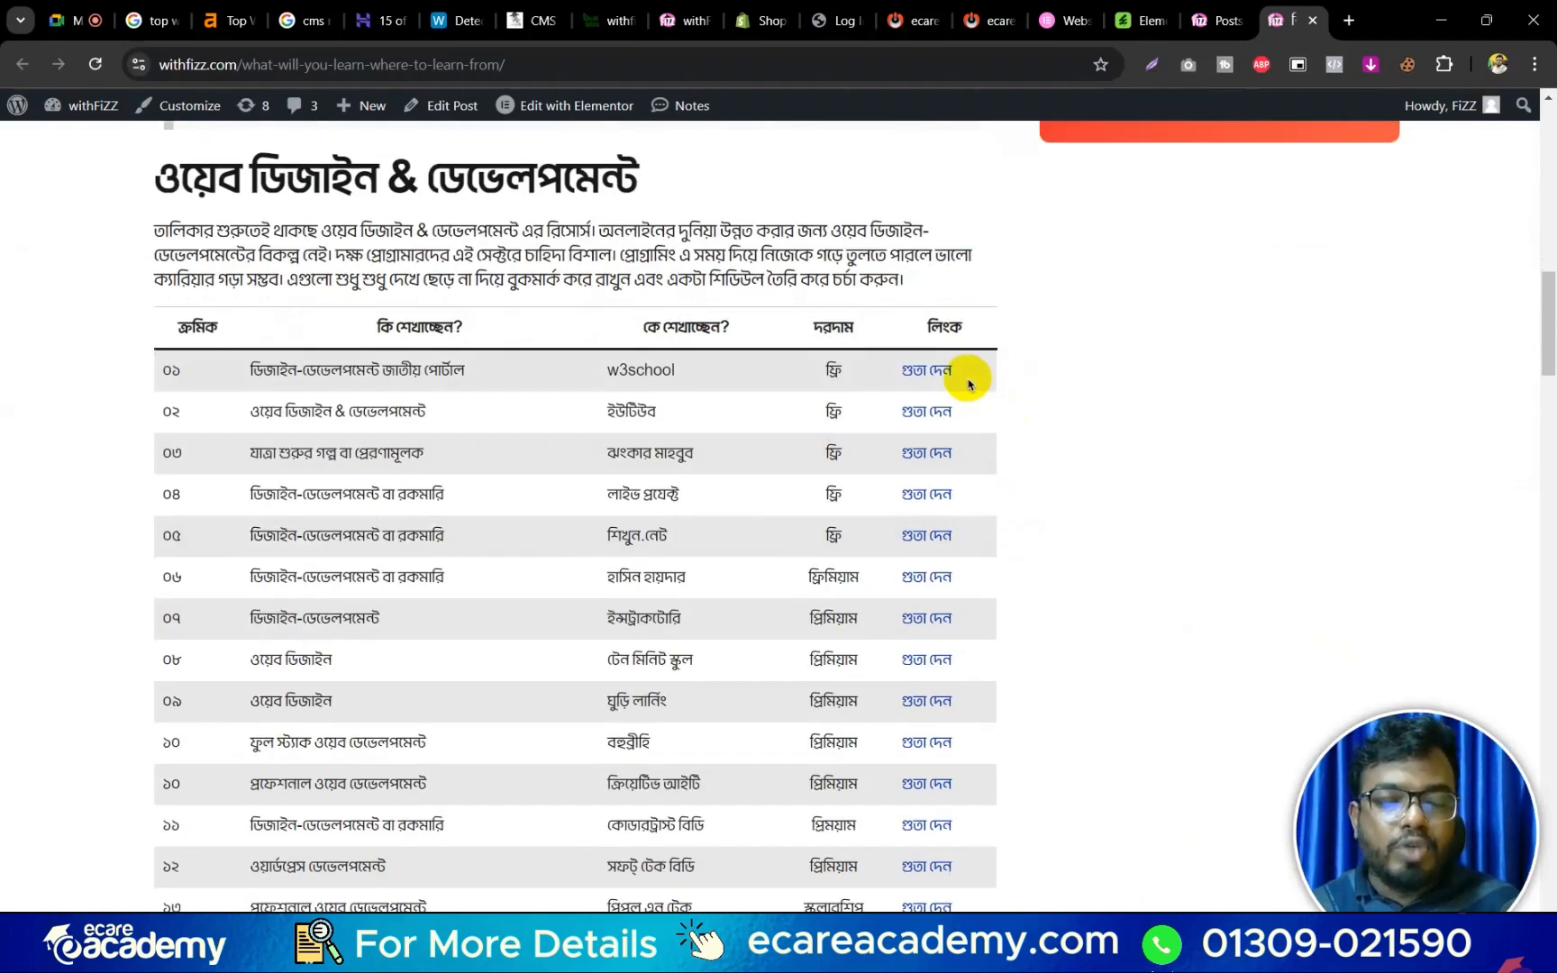
{"action": "scroll", "coordinate": [970, 385], "scroll_direction": "down", "scroll_amount": 2}
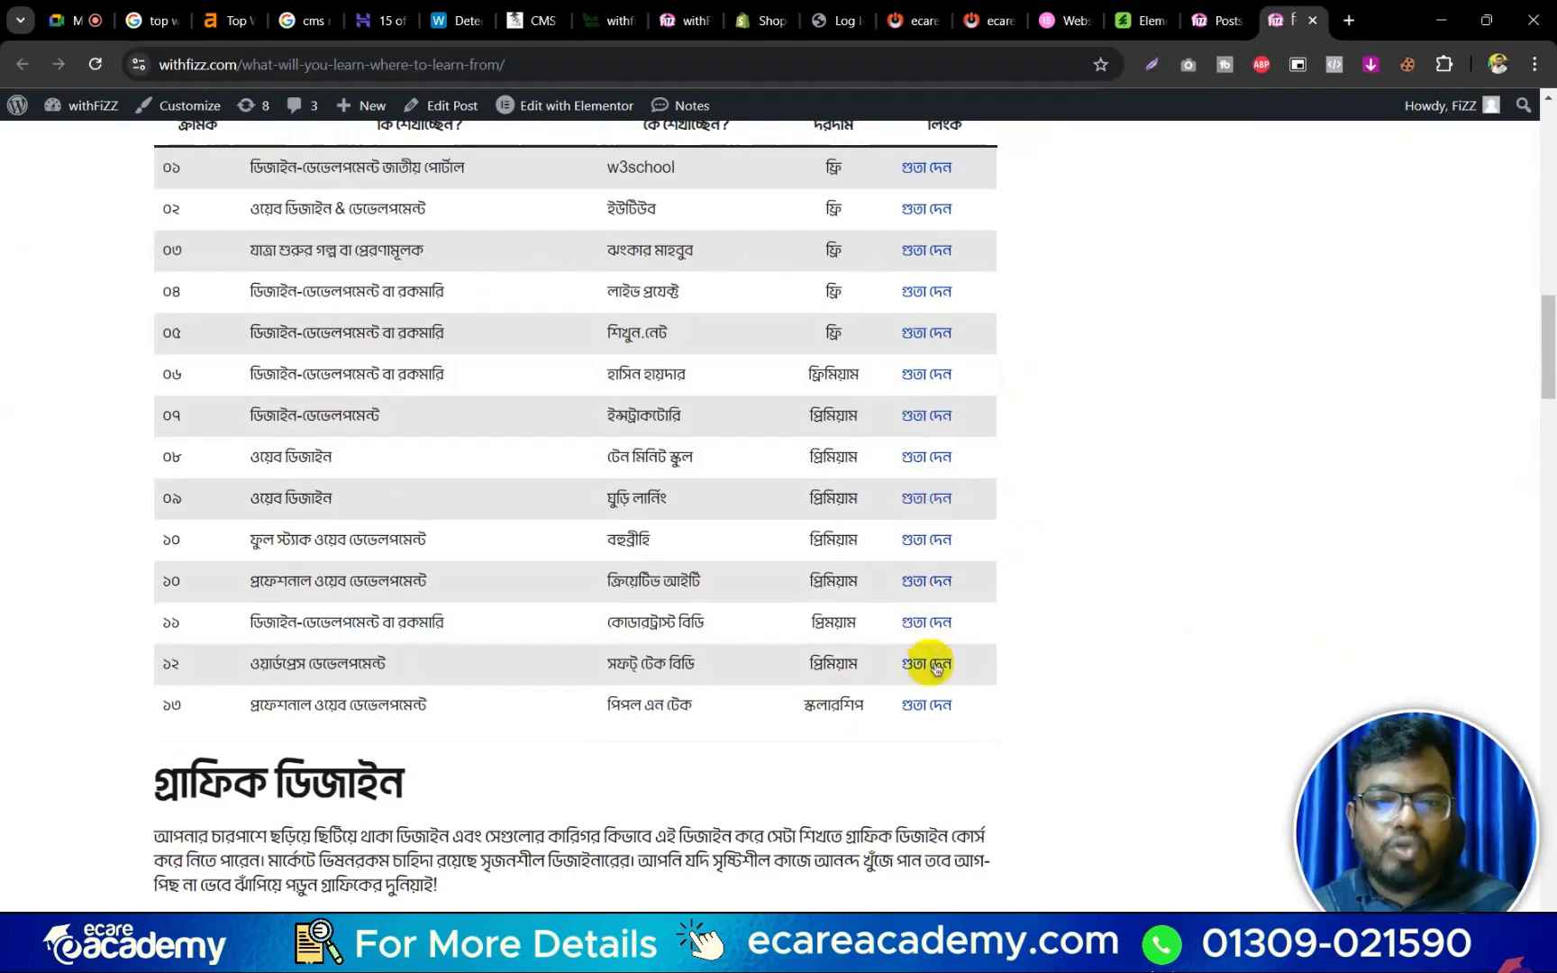
{"action": "scroll", "coordinate": [946, 667], "scroll_direction": "down", "scroll_amount": 5}
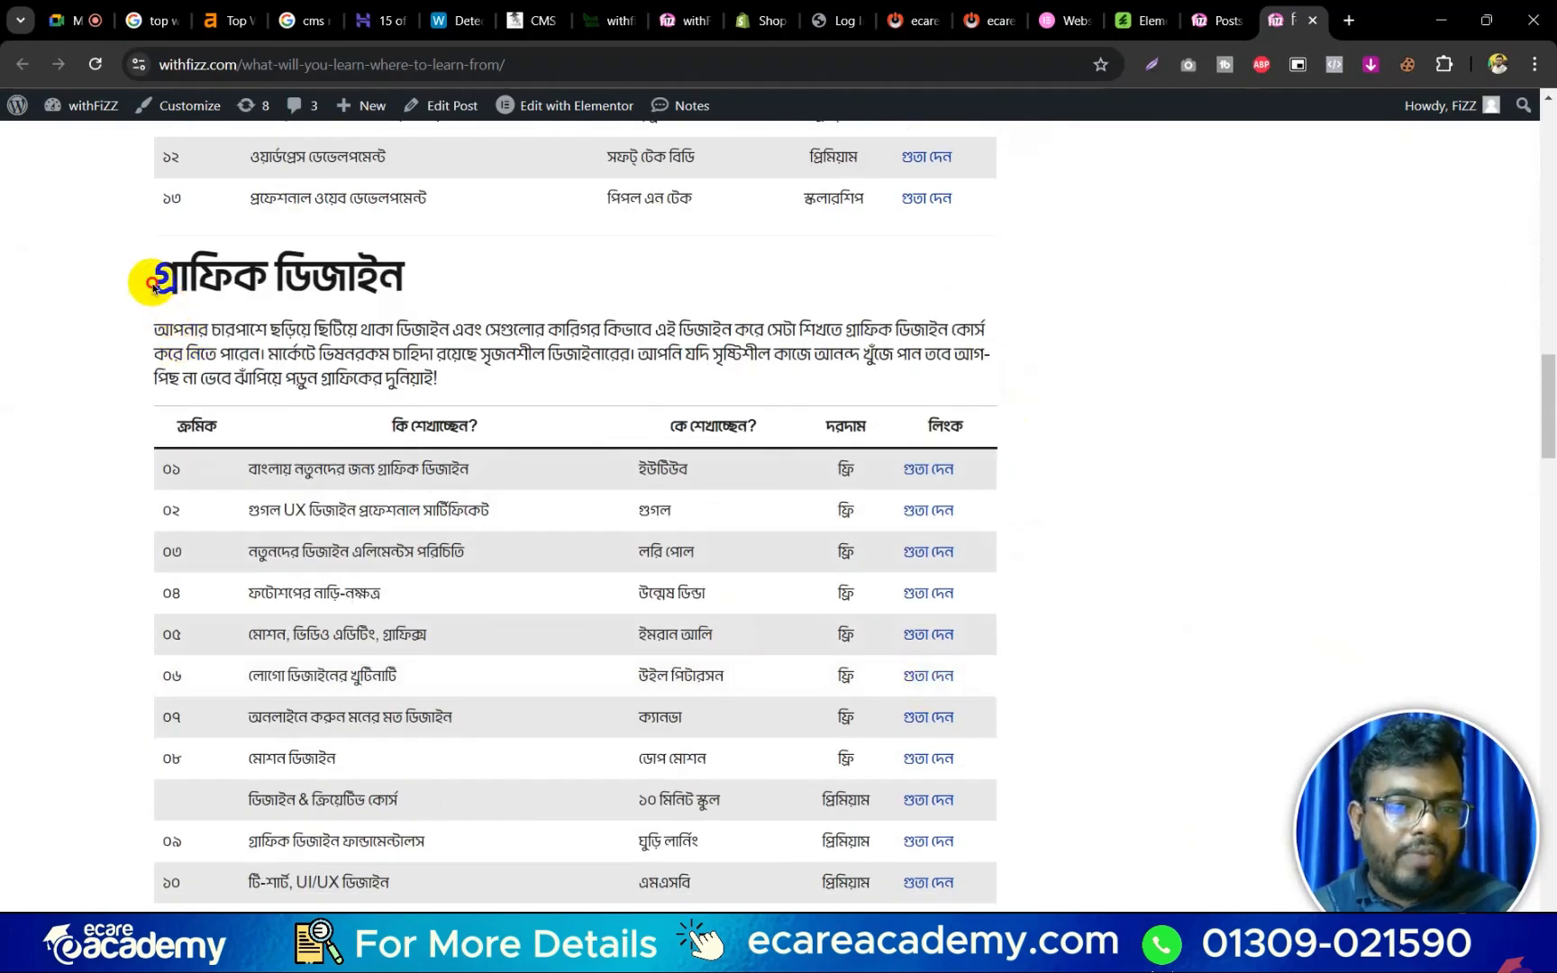
{"action": "left_click_drag", "start_coordinate": [141, 278], "coordinate": [477, 282]}
{"action": "scroll", "coordinate": [810, 643], "scroll_direction": "down", "scroll_amount": 7}
{"action": "left_click_drag", "start_coordinate": [137, 326], "coordinate": [462, 309]}
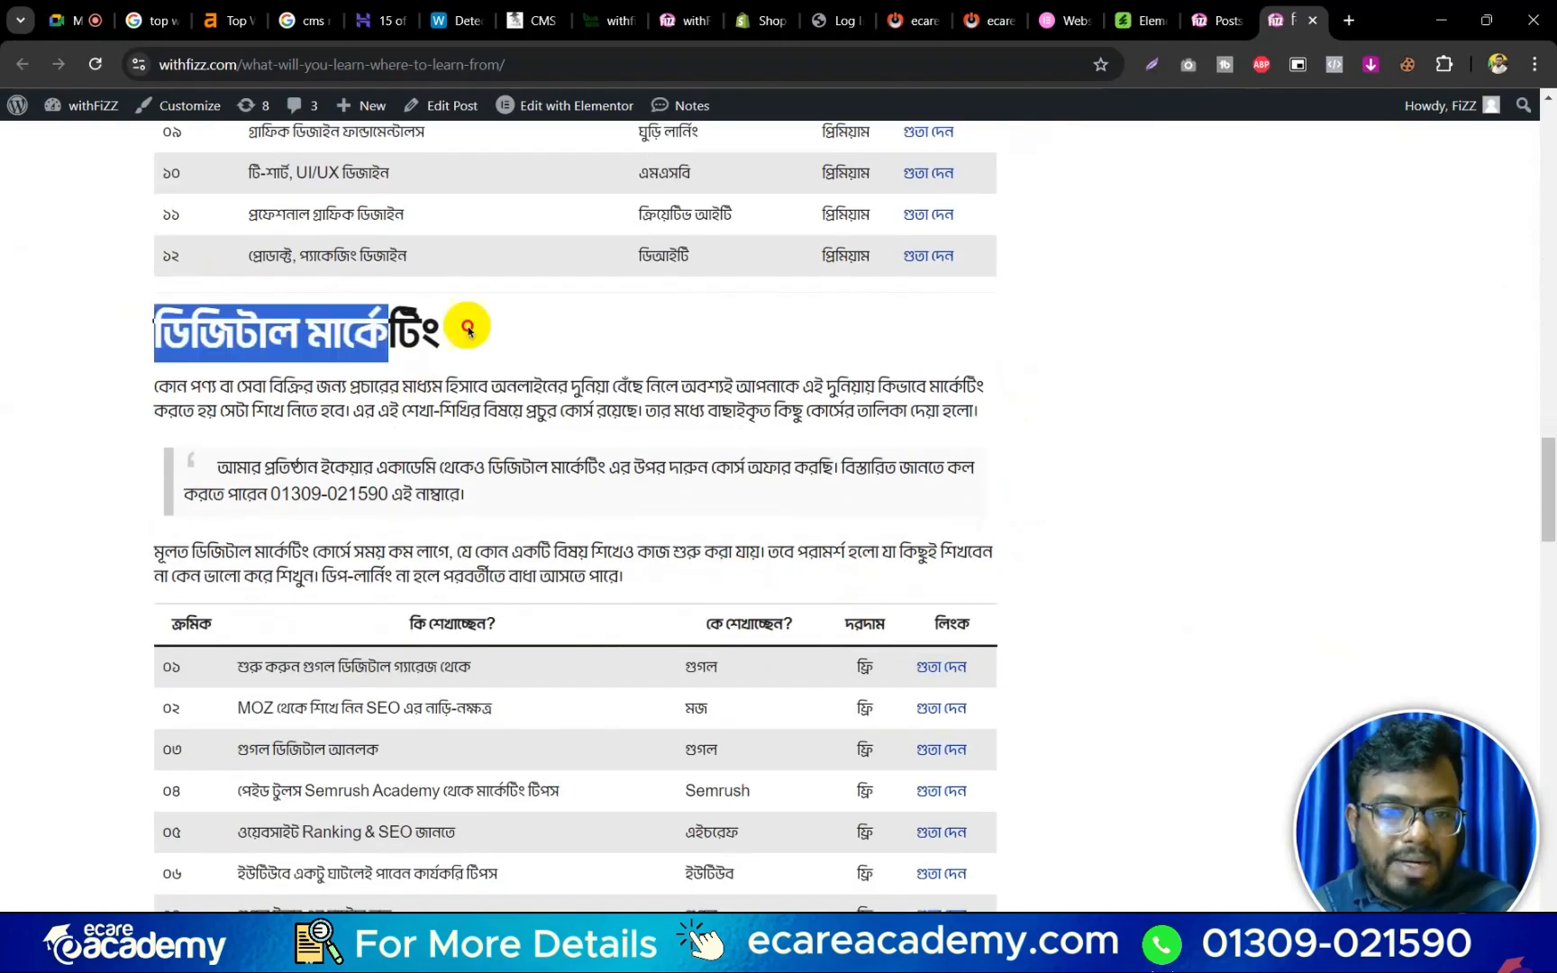
{"action": "scroll", "coordinate": [743, 573], "scroll_direction": "down", "scroll_amount": 7}
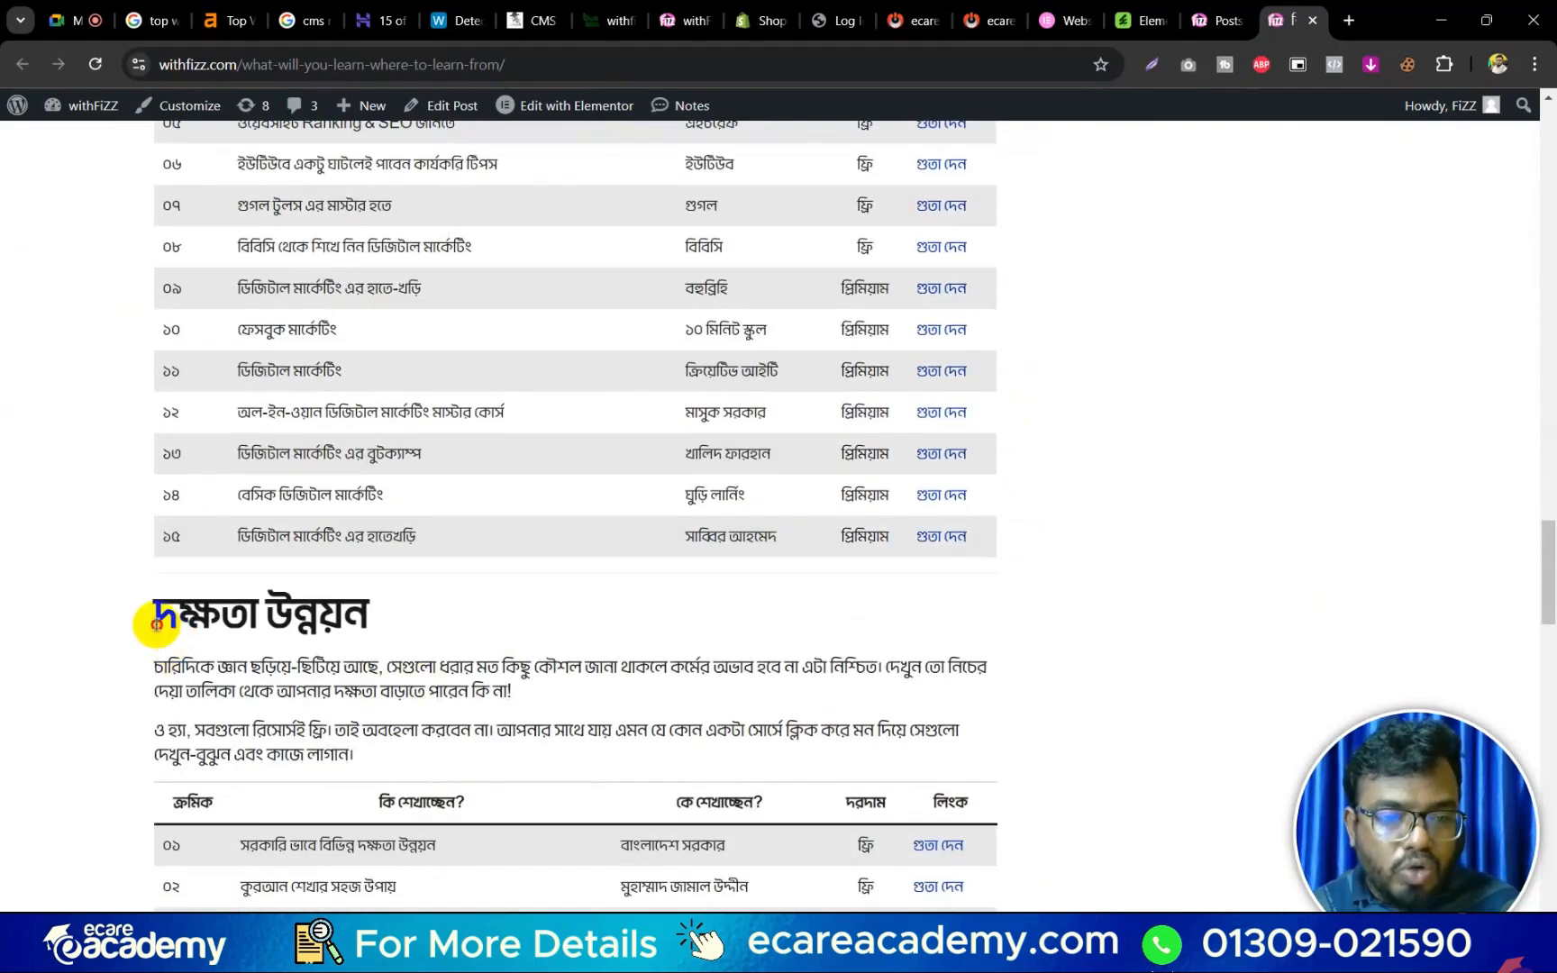
{"action": "left_click_drag", "start_coordinate": [154, 618], "coordinate": [629, 622]}
{"action": "scroll", "coordinate": [629, 625], "scroll_direction": "down", "scroll_amount": 8}
{"action": "scroll", "coordinate": [774, 510], "scroll_direction": "up", "scroll_amount": 20}
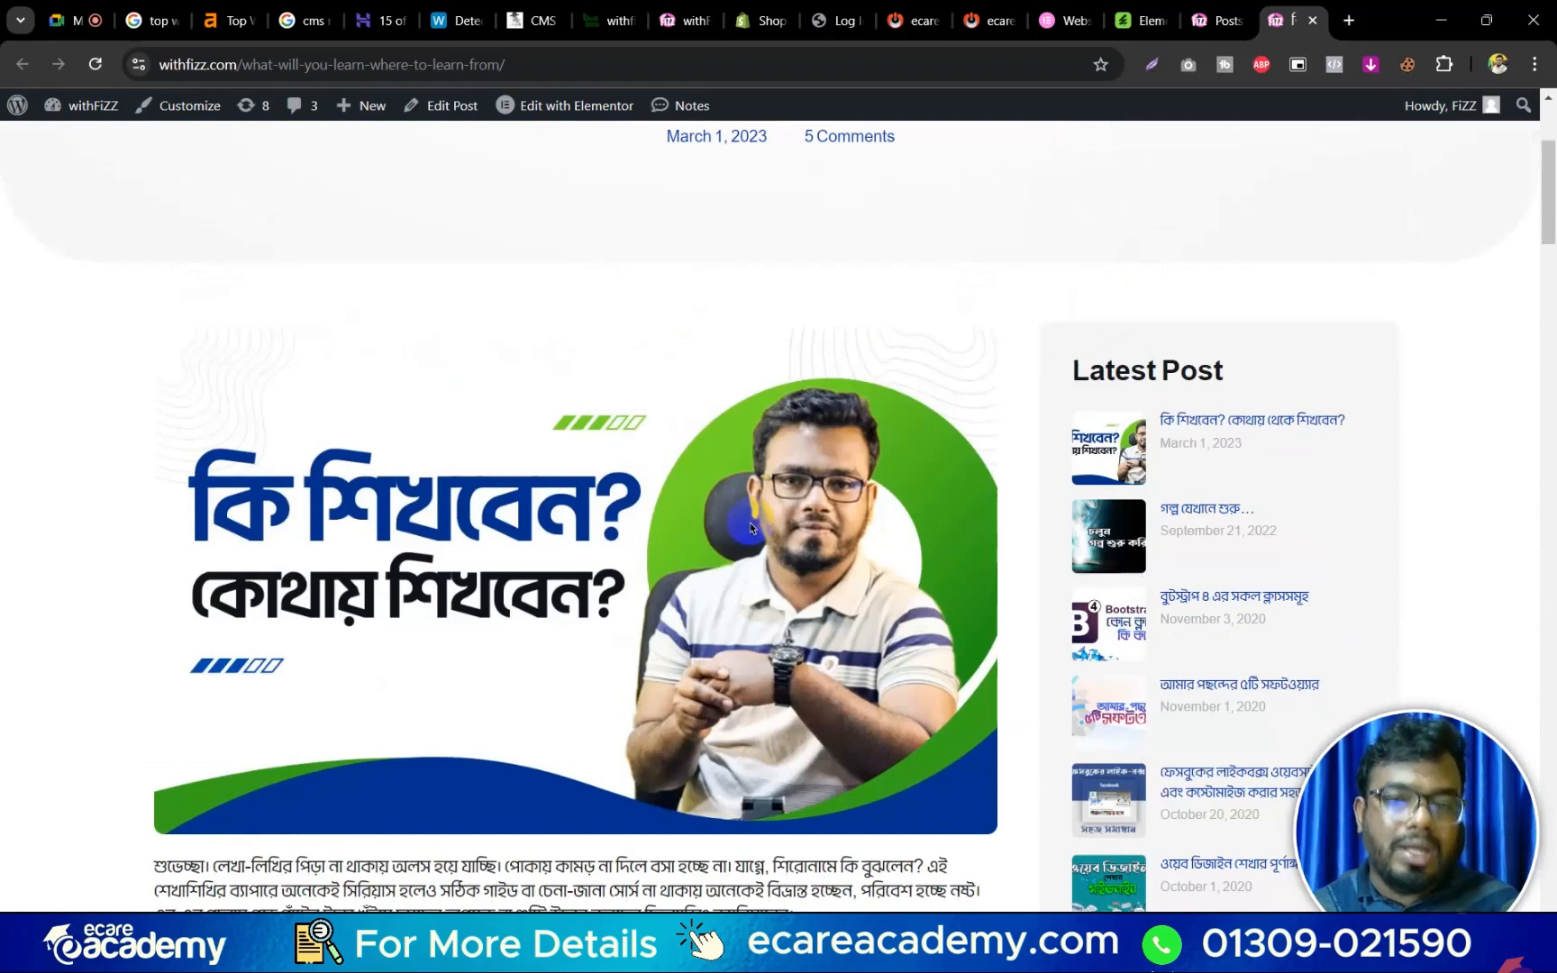
{"action": "scroll", "coordinate": [755, 525], "scroll_direction": "down", "scroll_amount": 3}
{"action": "scroll", "coordinate": [749, 528], "scroll_direction": "up", "scroll_amount": 6}
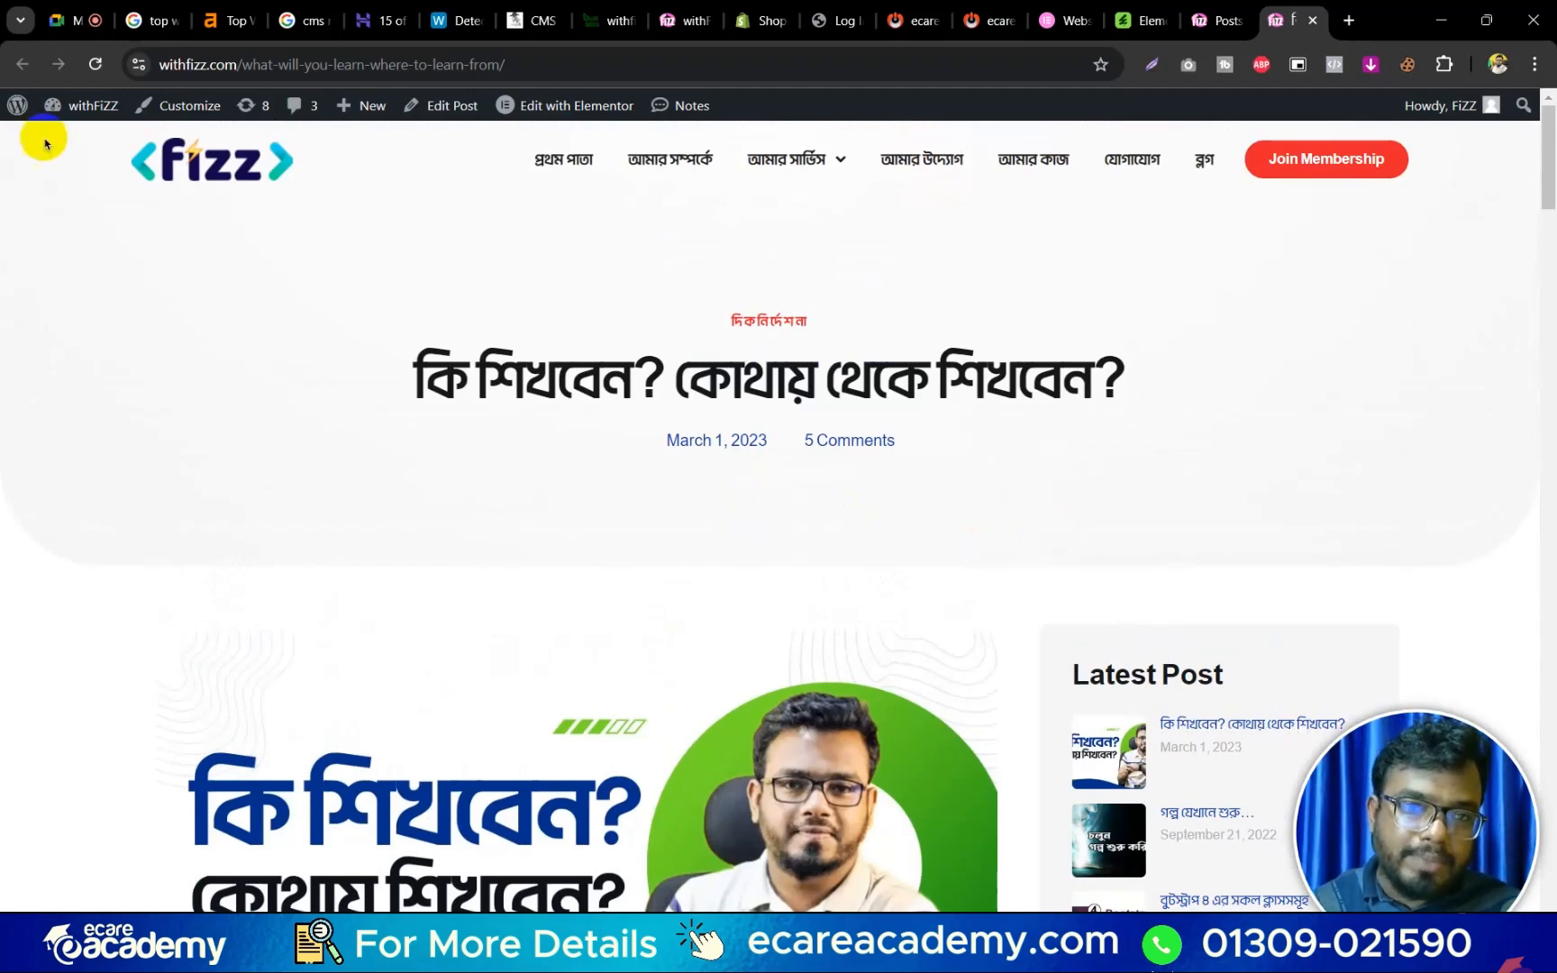
Search Google for the post title "ওয়েব ডিজাইন শেখার পূর্ণাঙ্গ গাইডলাইন" copied from the posts list and open the withFiZZ result.
{"action": "left_click", "coordinate": [1216, 20]}
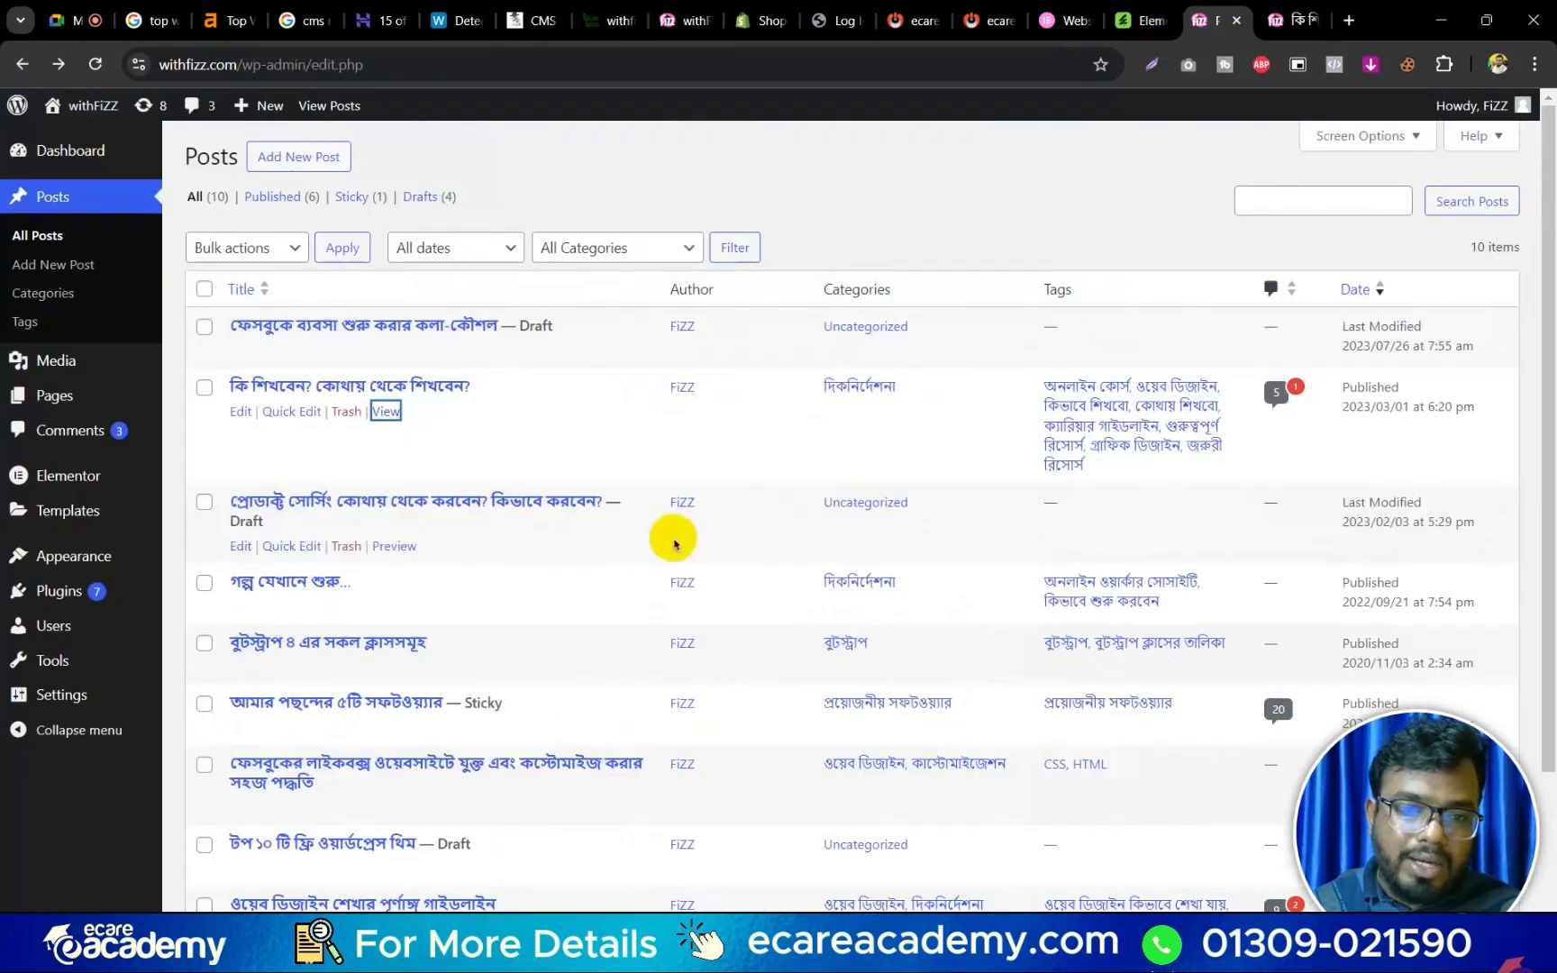
{"action": "scroll", "coordinate": [676, 539], "scroll_direction": "down", "scroll_amount": 4}
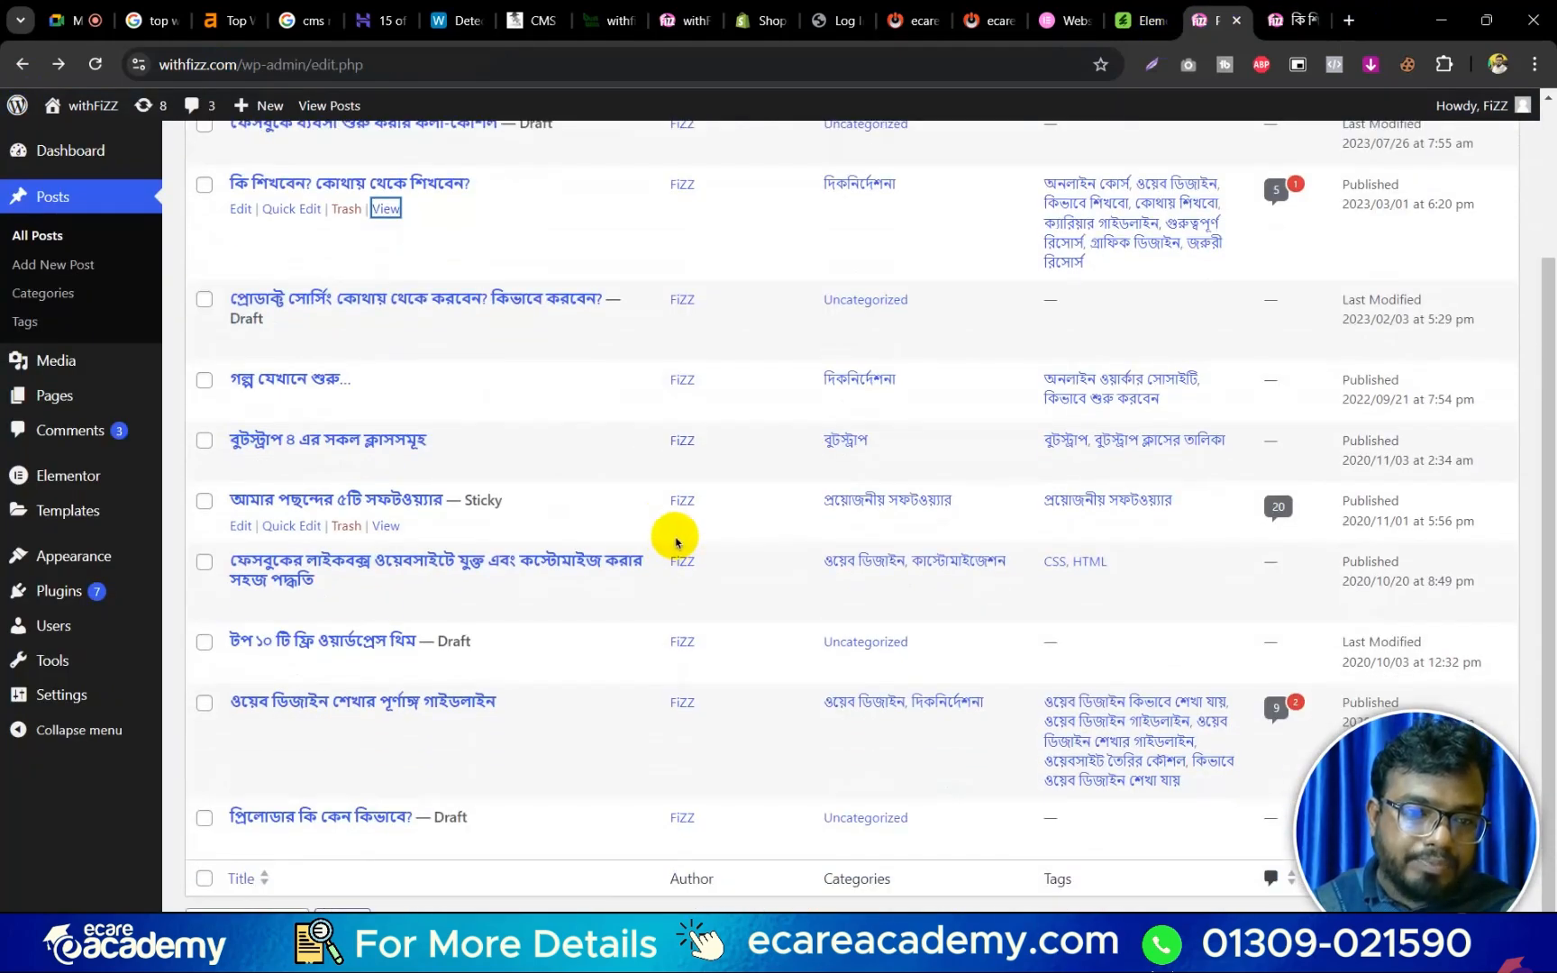
{"action": "left_click_drag", "start_coordinate": [511, 700], "coordinate": [1349, 18]}
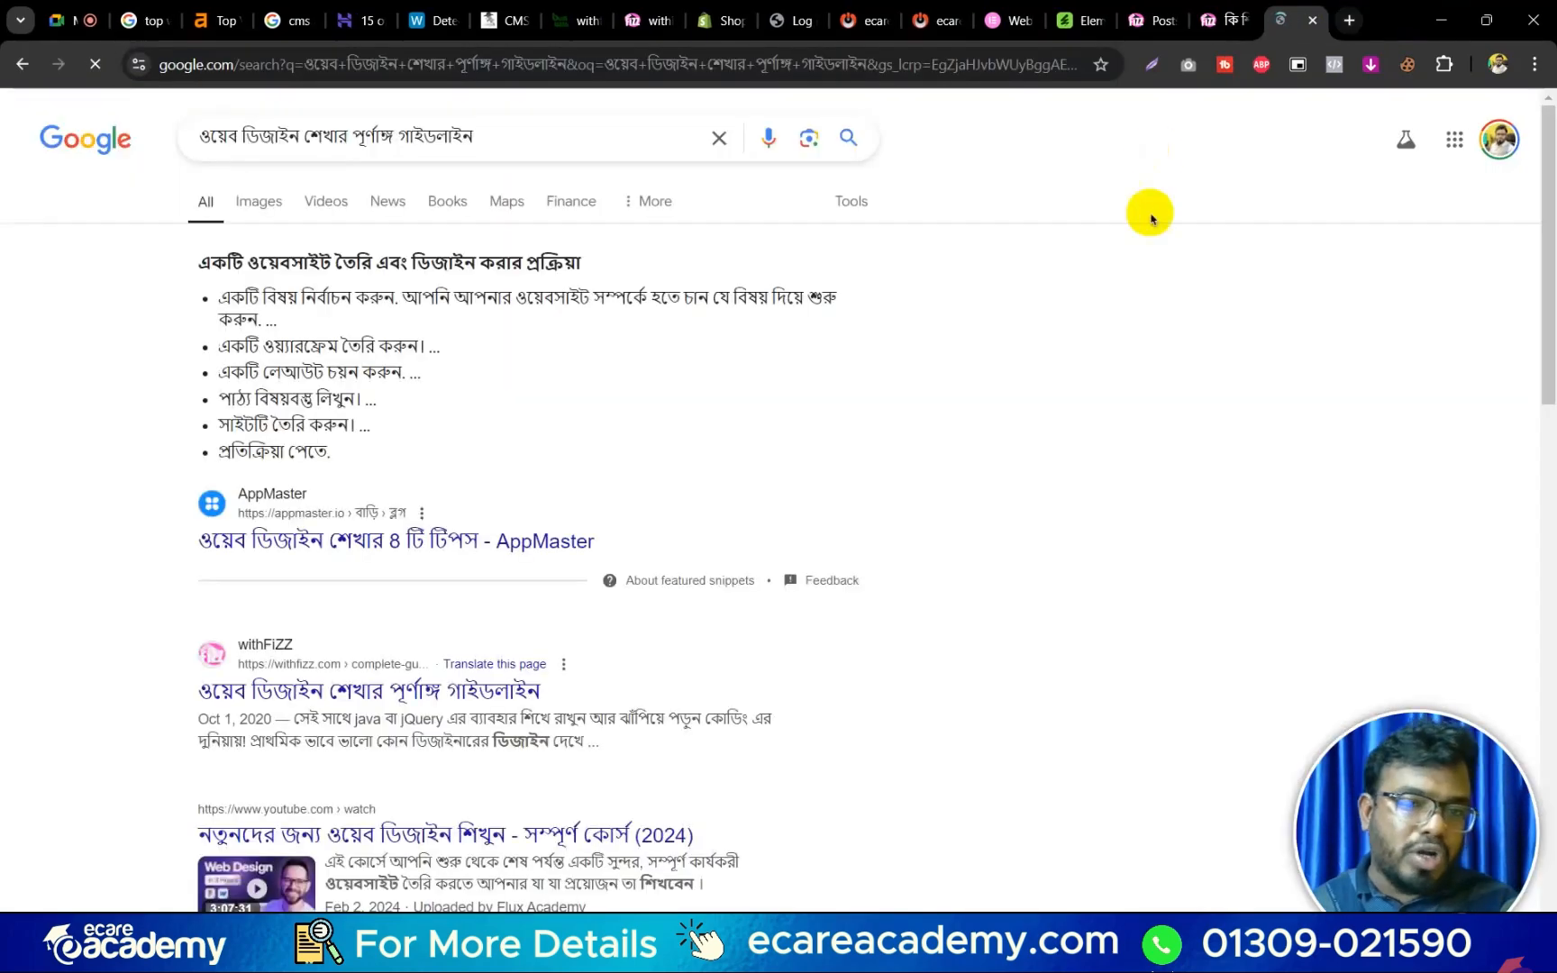
{"action": "scroll", "coordinate": [838, 417], "scroll_direction": "down", "scroll_amount": 3}
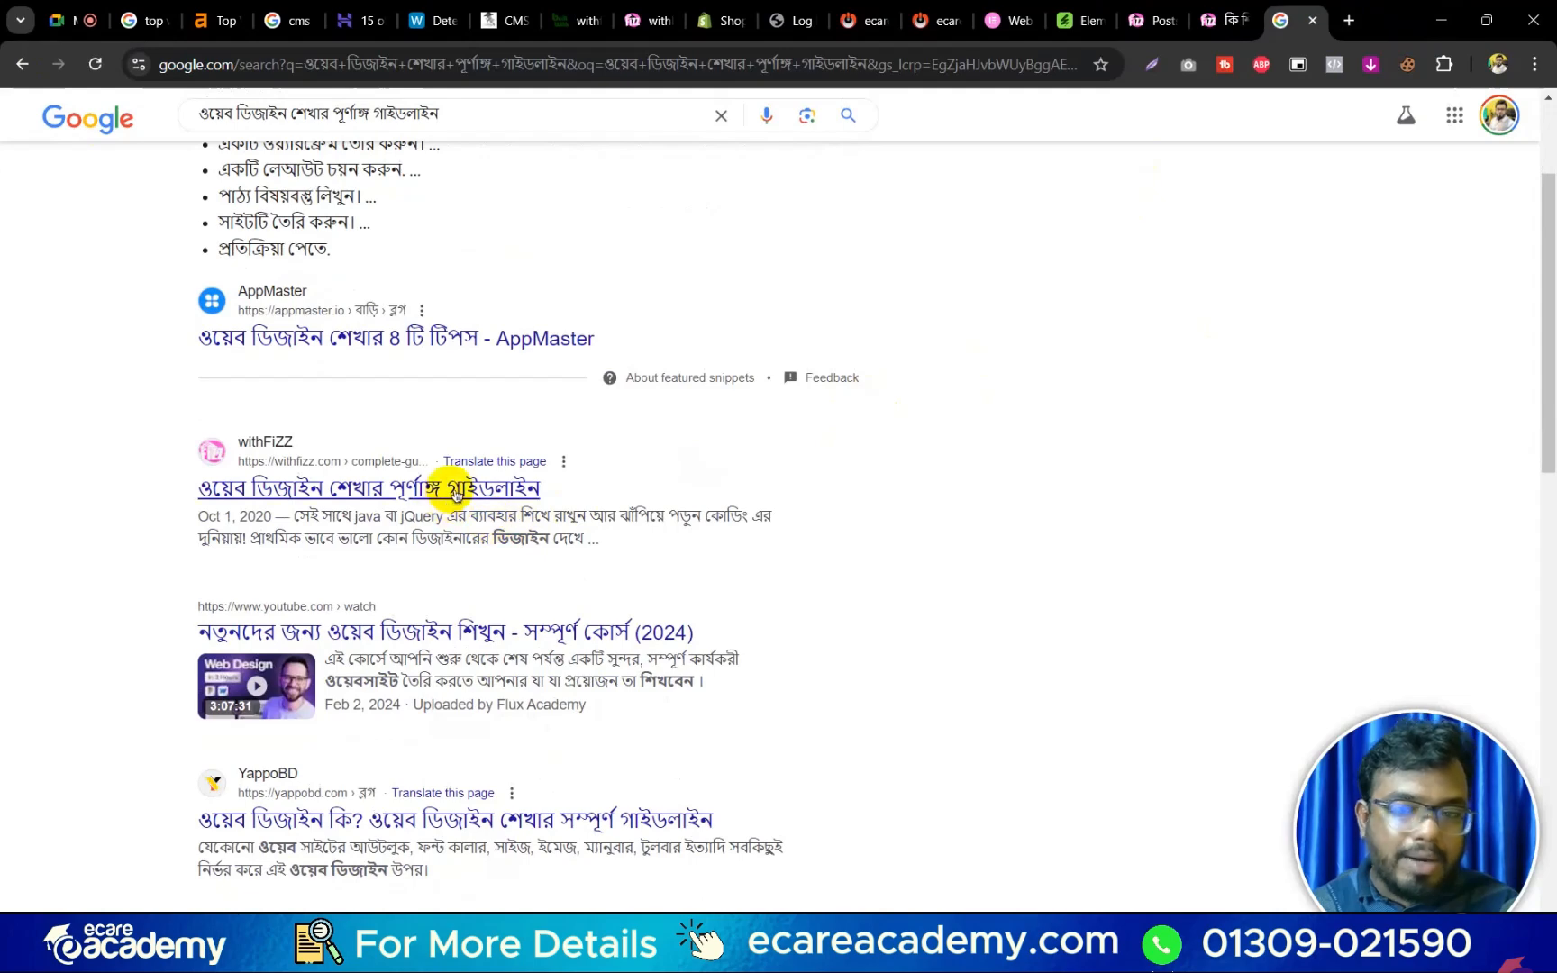
{"action": "scroll", "coordinate": [461, 498], "scroll_direction": "up", "scroll_amount": 3}
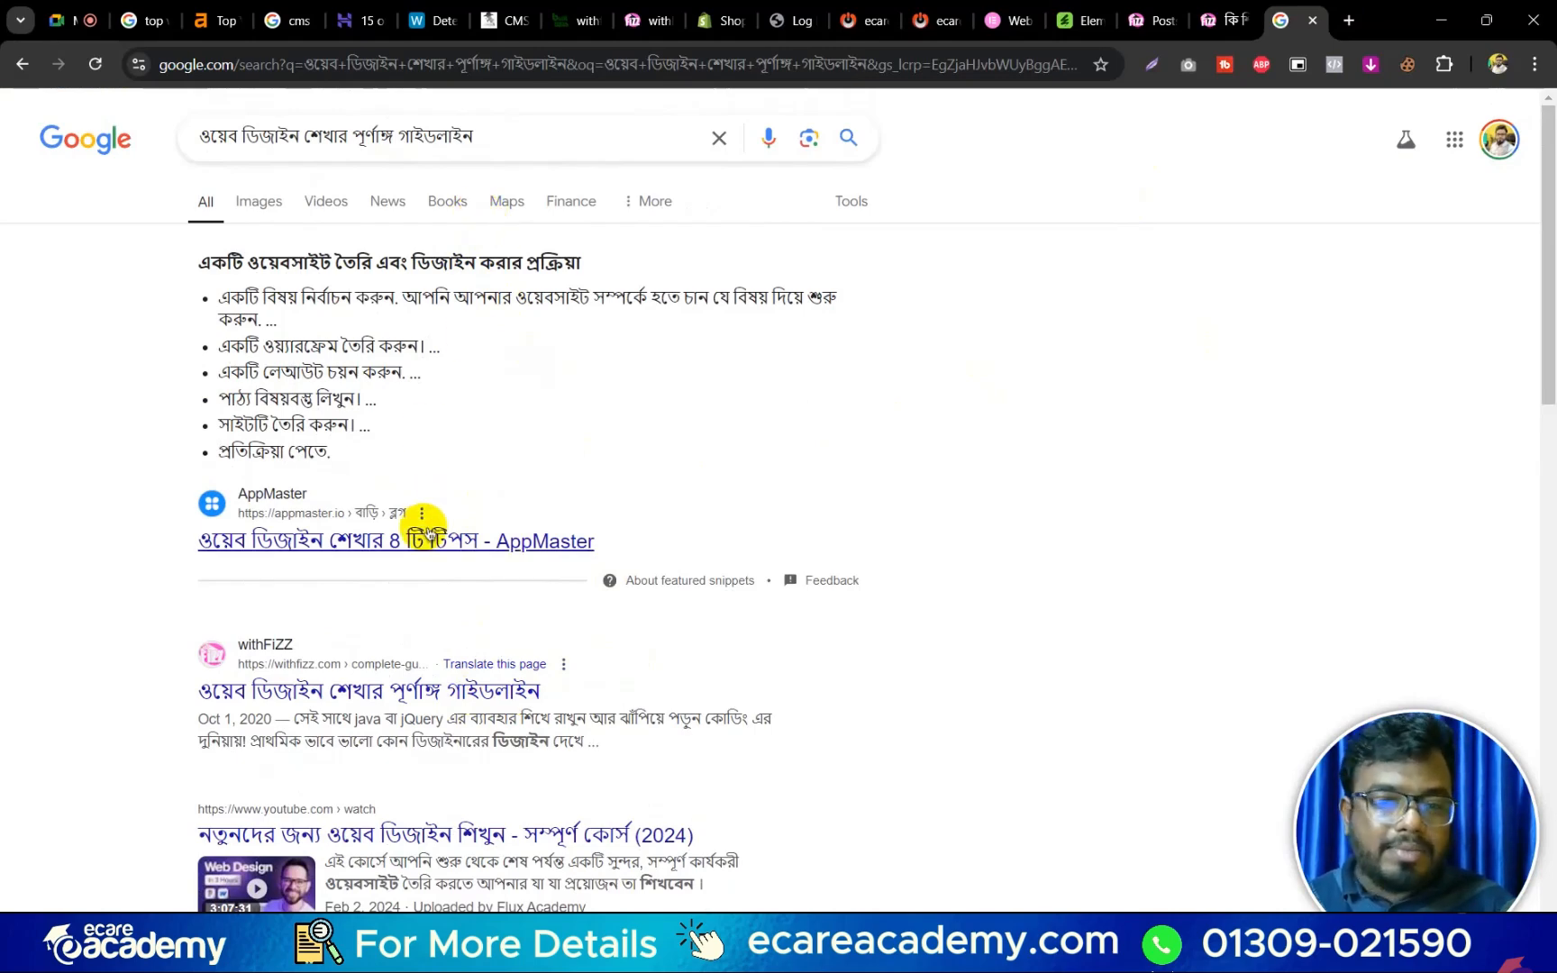
{"action": "left_click", "coordinate": [349, 694]}
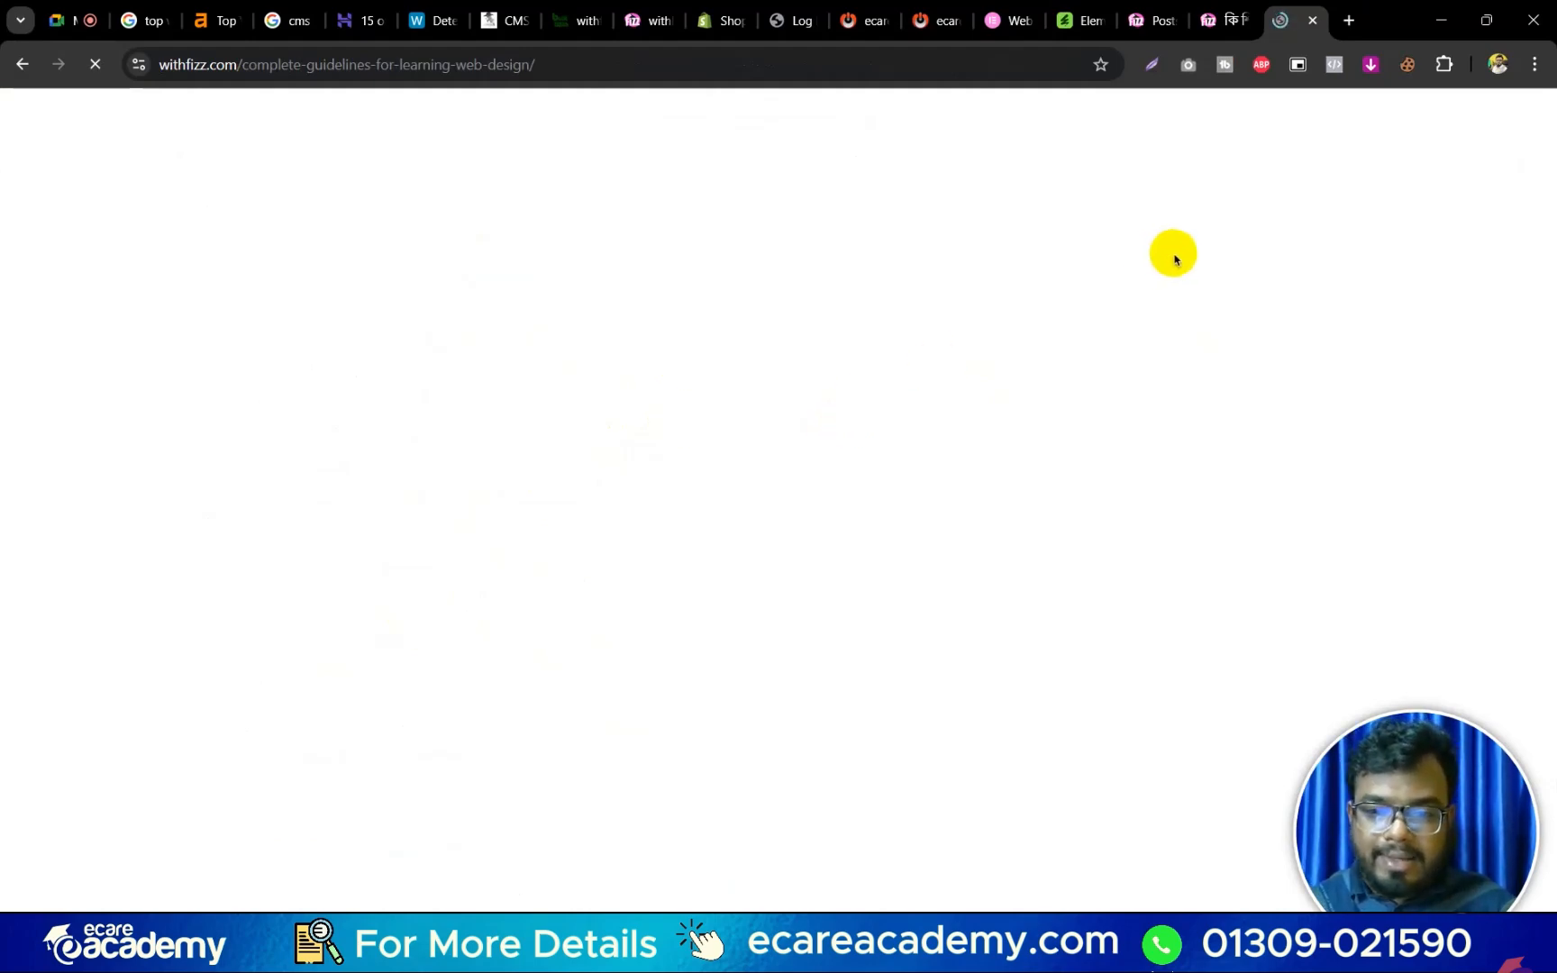
Check the Posts options on the Dashboard, open the withfizz.com home page from the live post and look through it to the footer.
{"action": "left_click", "coordinate": [1153, 20]}
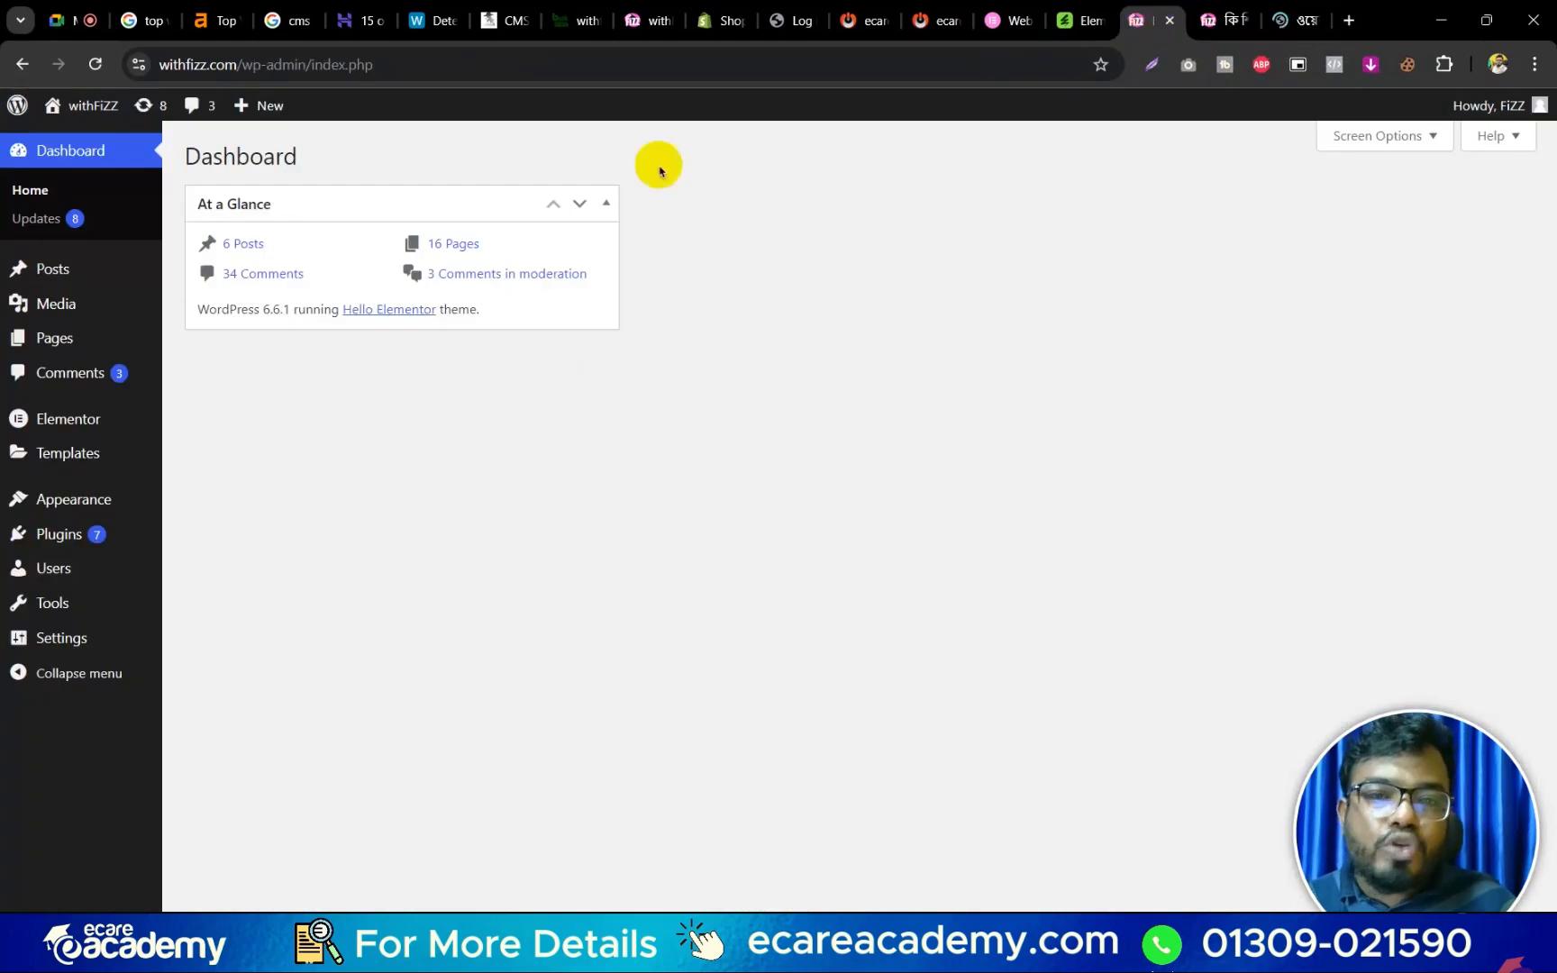
{"action": "mouse_move", "coordinate": [138, 271]}
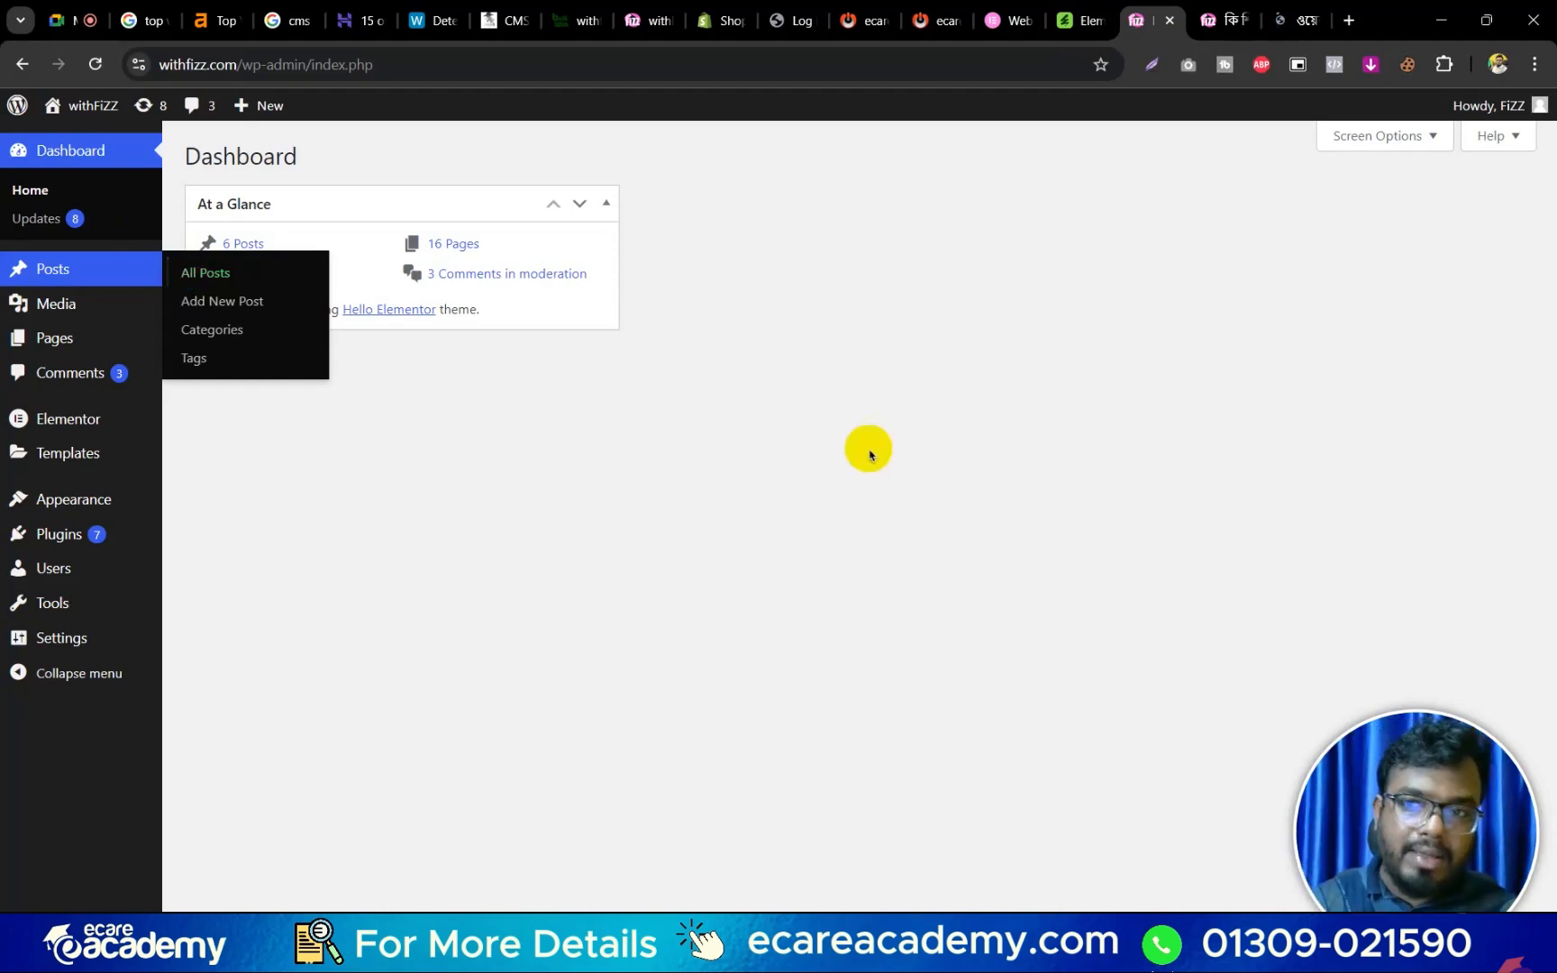
{"action": "left_click", "coordinate": [1216, 19]}
{"action": "left_click", "coordinate": [260, 176]}
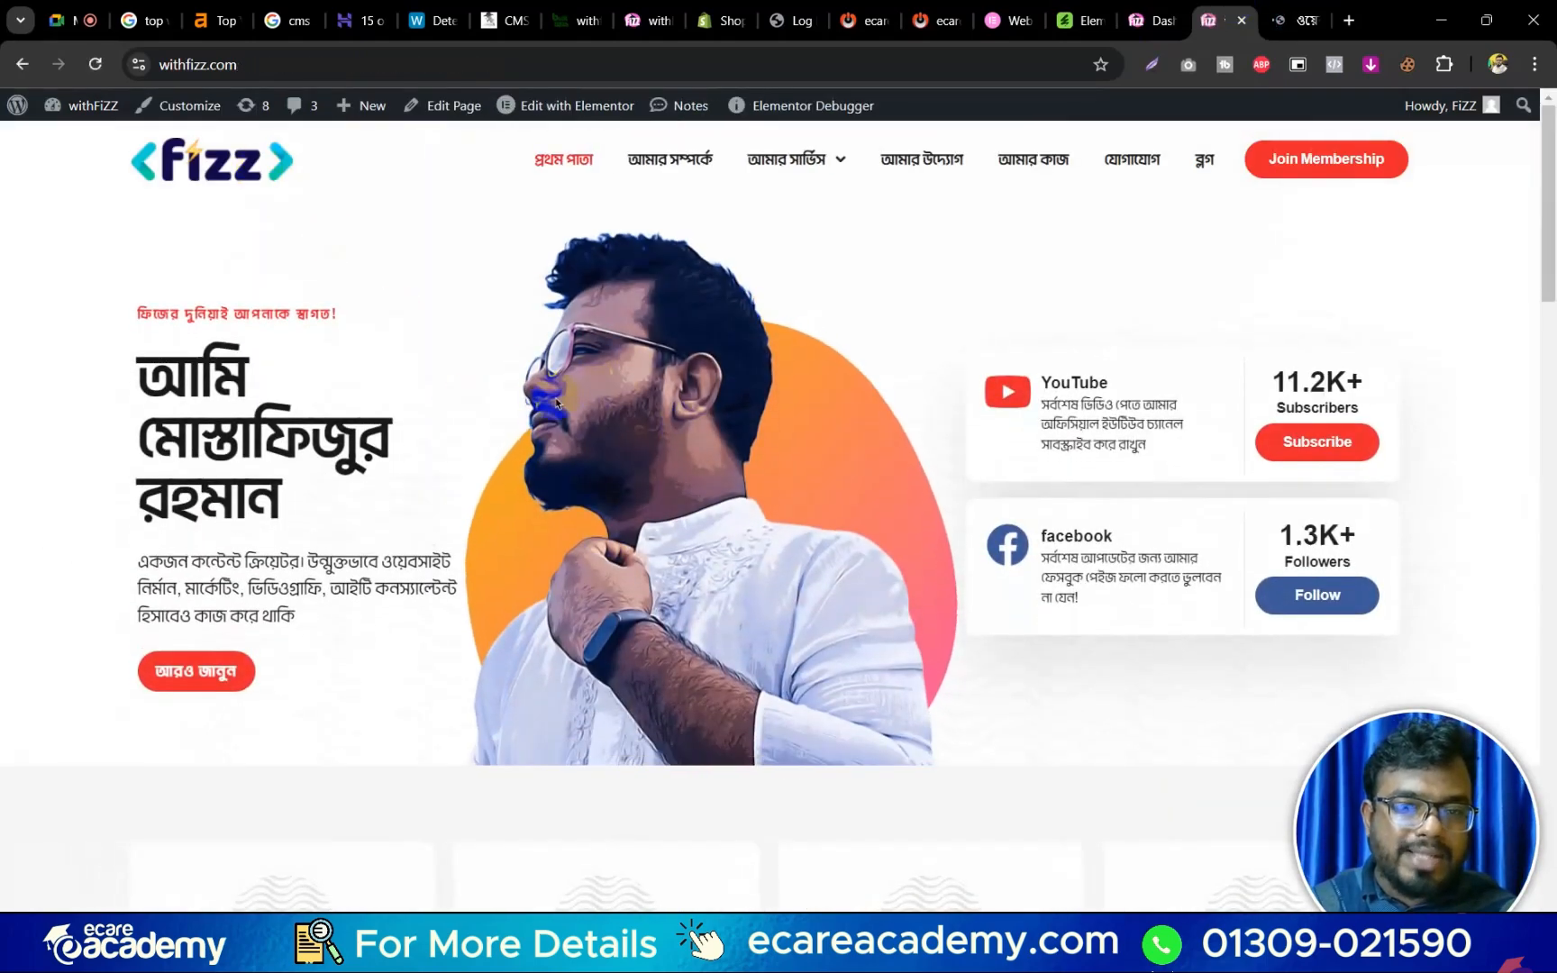
{"action": "scroll", "coordinate": [380, 465], "scroll_direction": "down", "scroll_amount": 5}
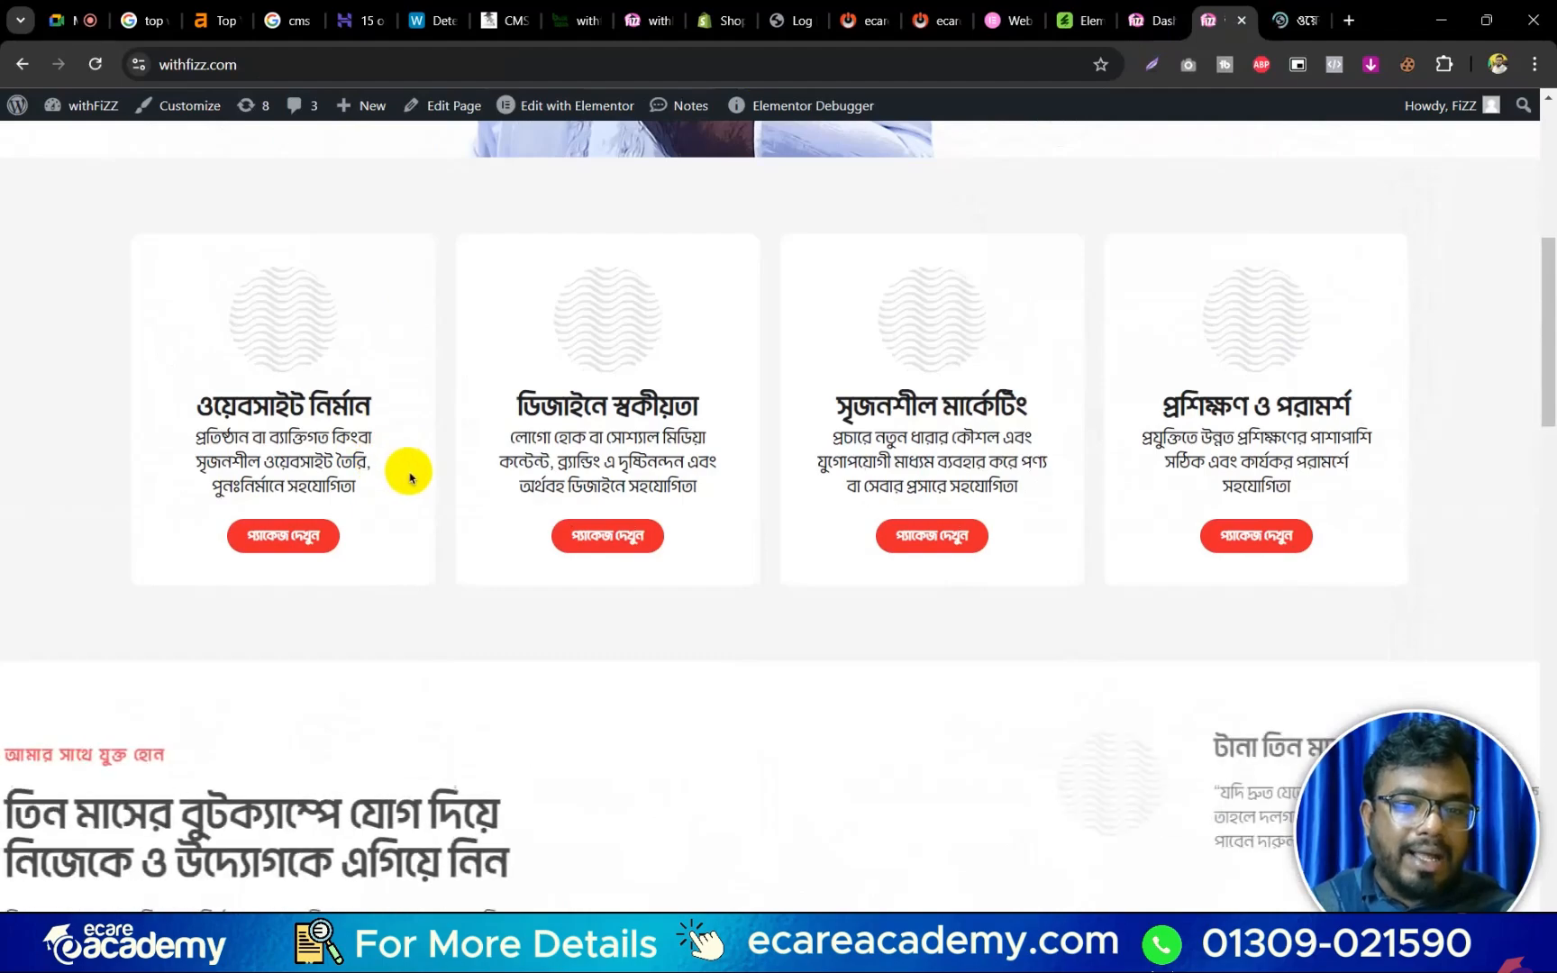
{"action": "scroll", "coordinate": [406, 469], "scroll_direction": "down", "scroll_amount": 7}
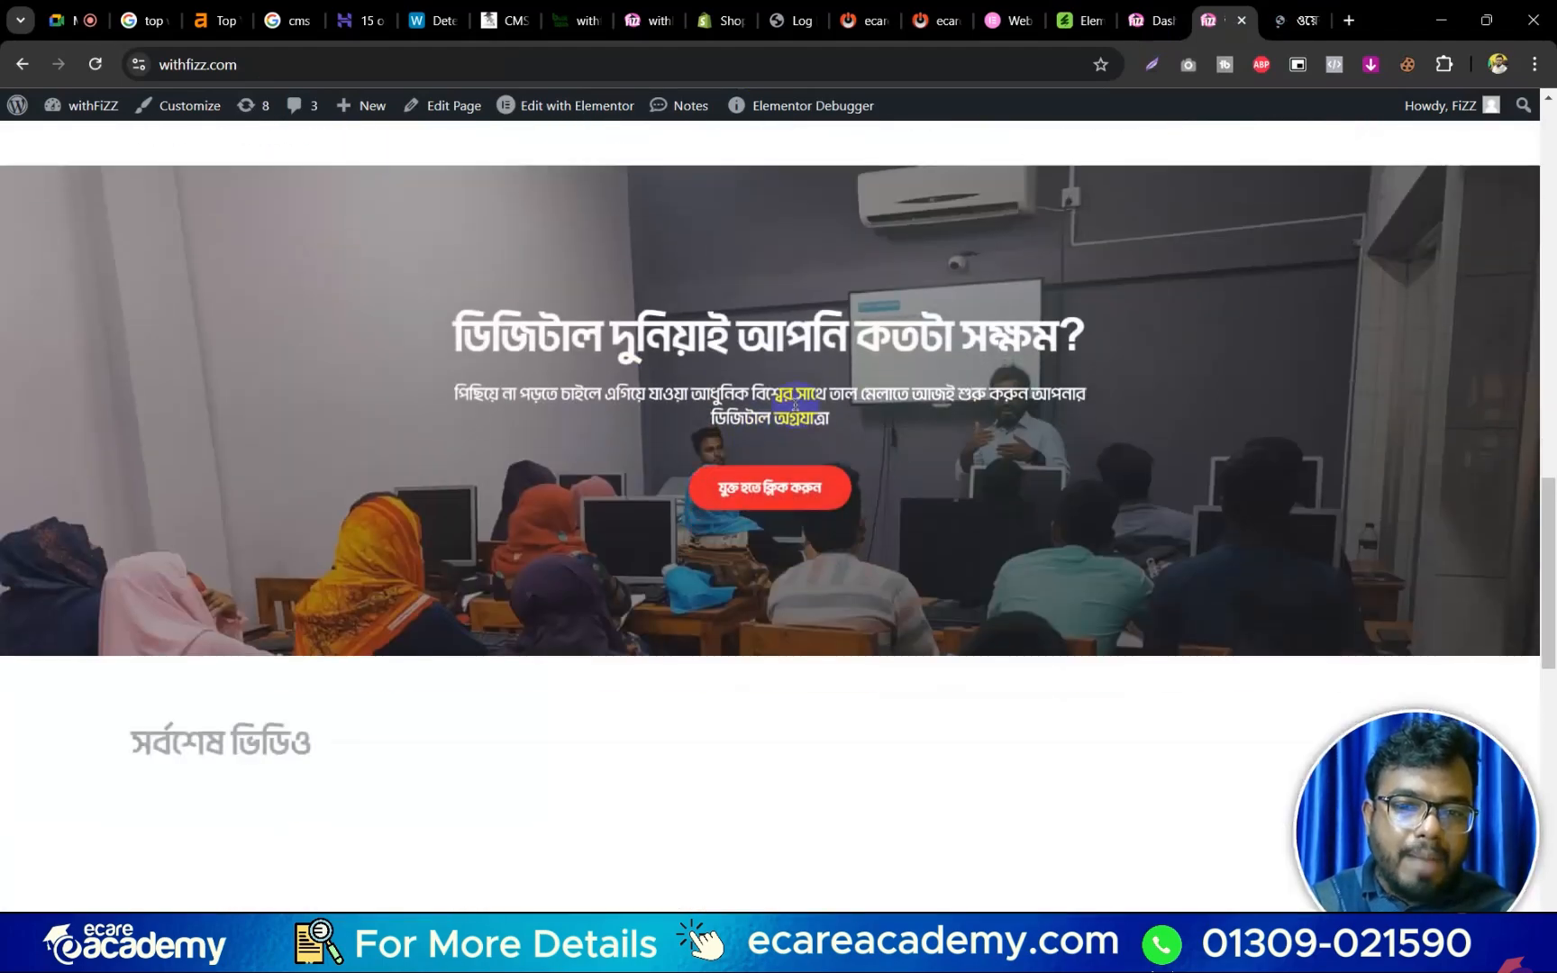
{"action": "scroll", "coordinate": [901, 468], "scroll_direction": "down", "scroll_amount": 4}
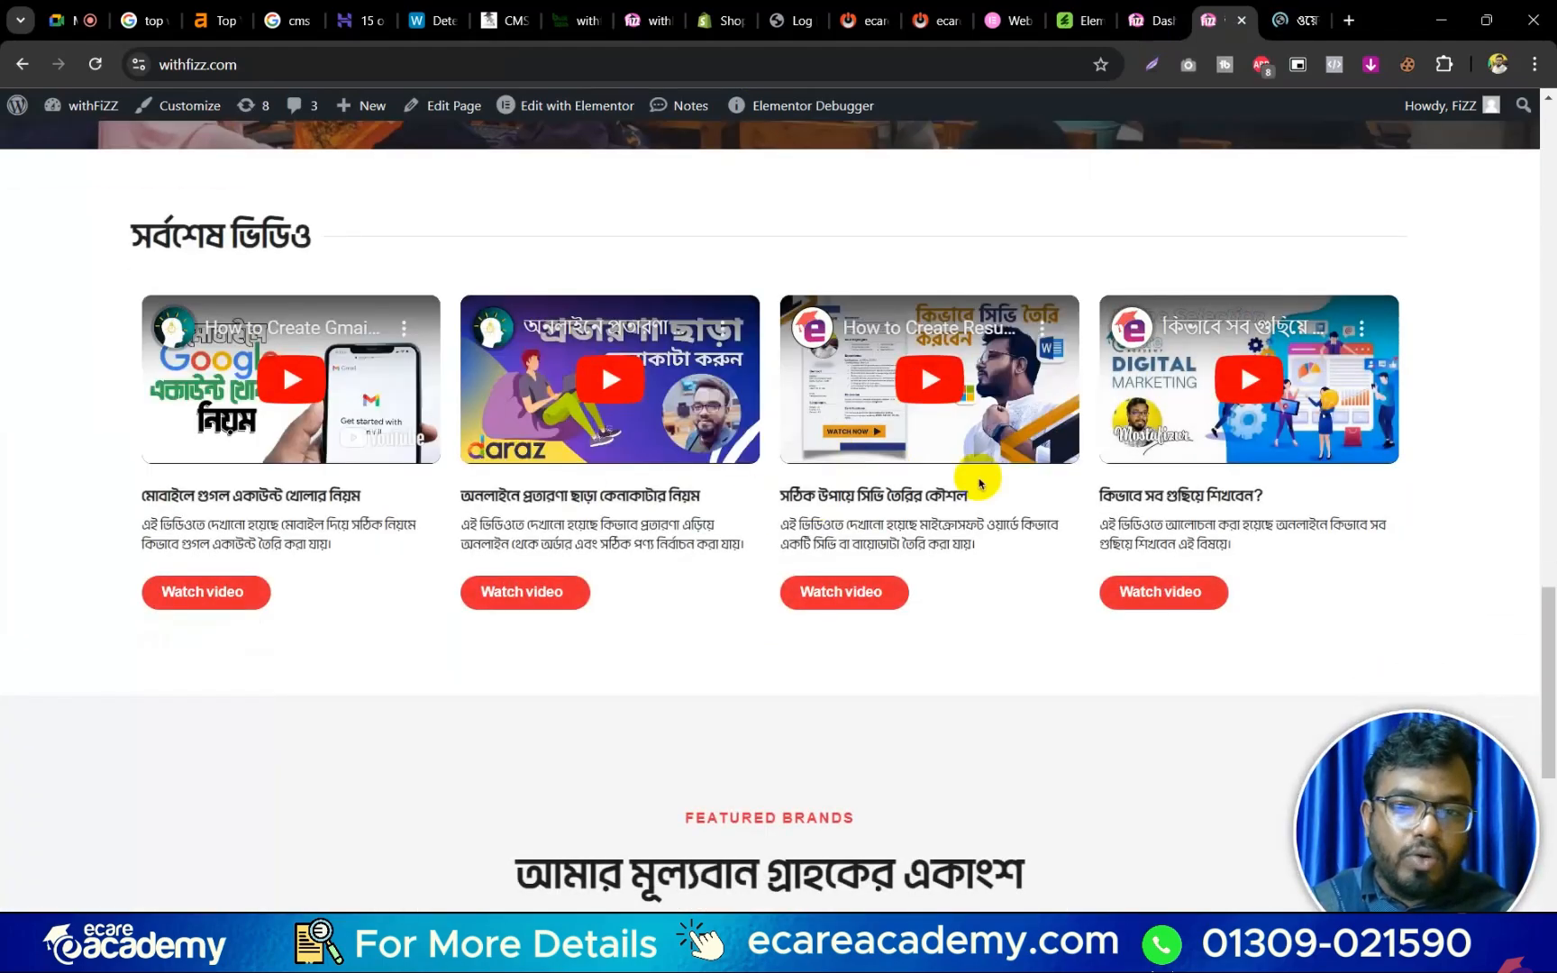
{"action": "scroll", "coordinate": [973, 451], "scroll_direction": "down", "scroll_amount": 4}
{"action": "scroll", "coordinate": [966, 423], "scroll_direction": "down", "scroll_amount": 3}
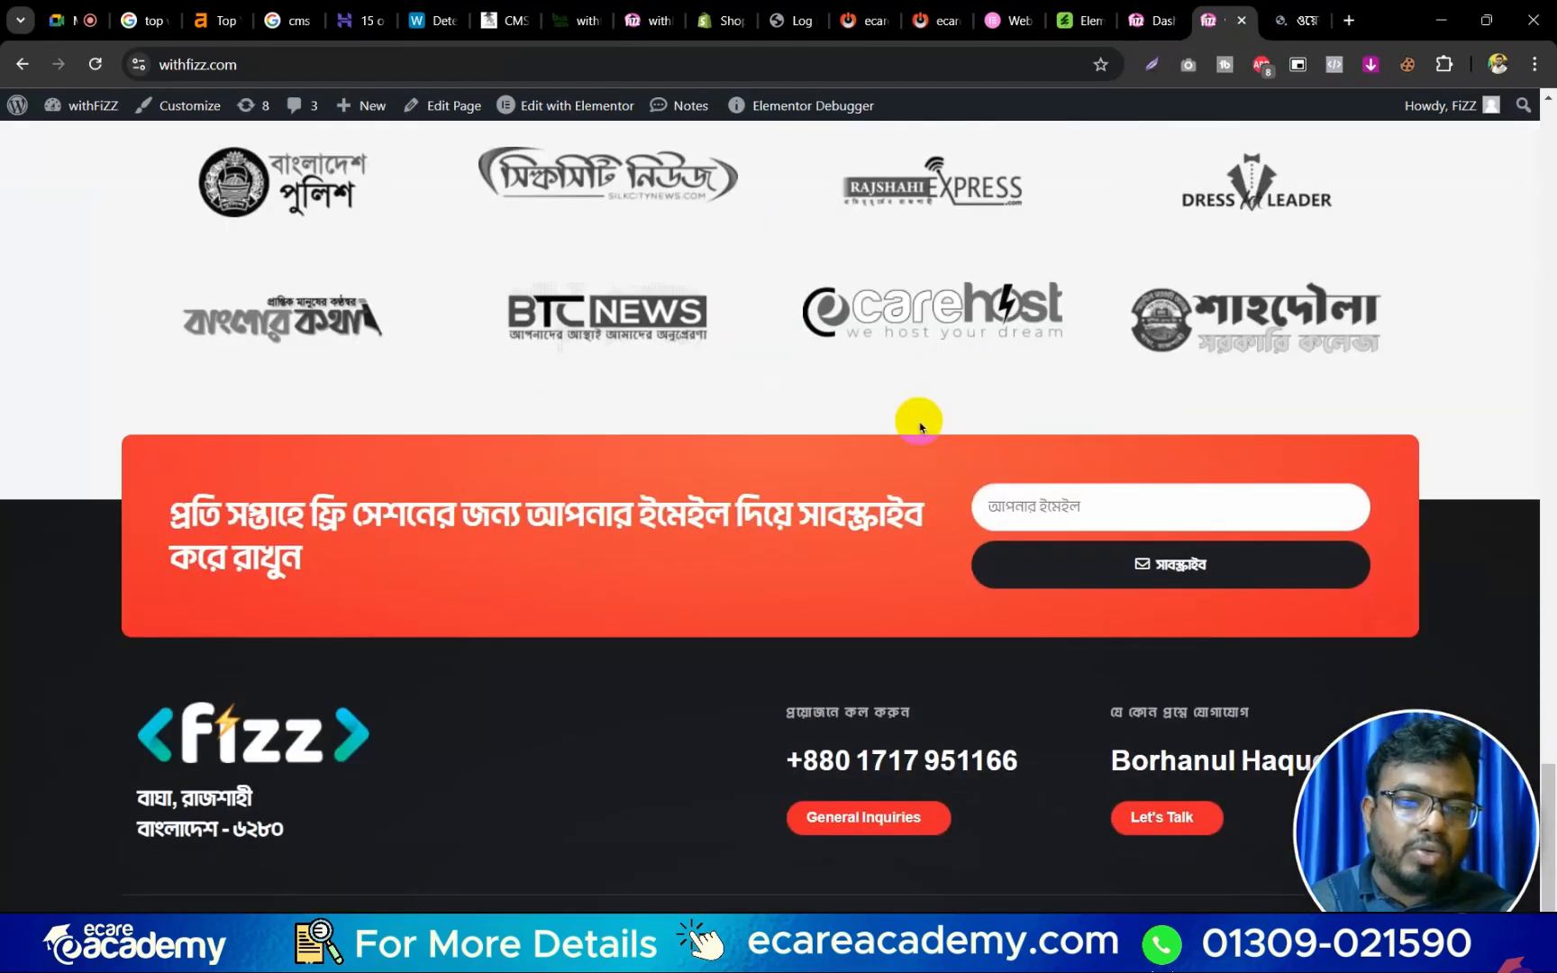
Examine the client logos in the home page's Featured Brands section and return to the hero section.
{"action": "scroll", "coordinate": [894, 439], "scroll_direction": "up", "scroll_amount": 2}
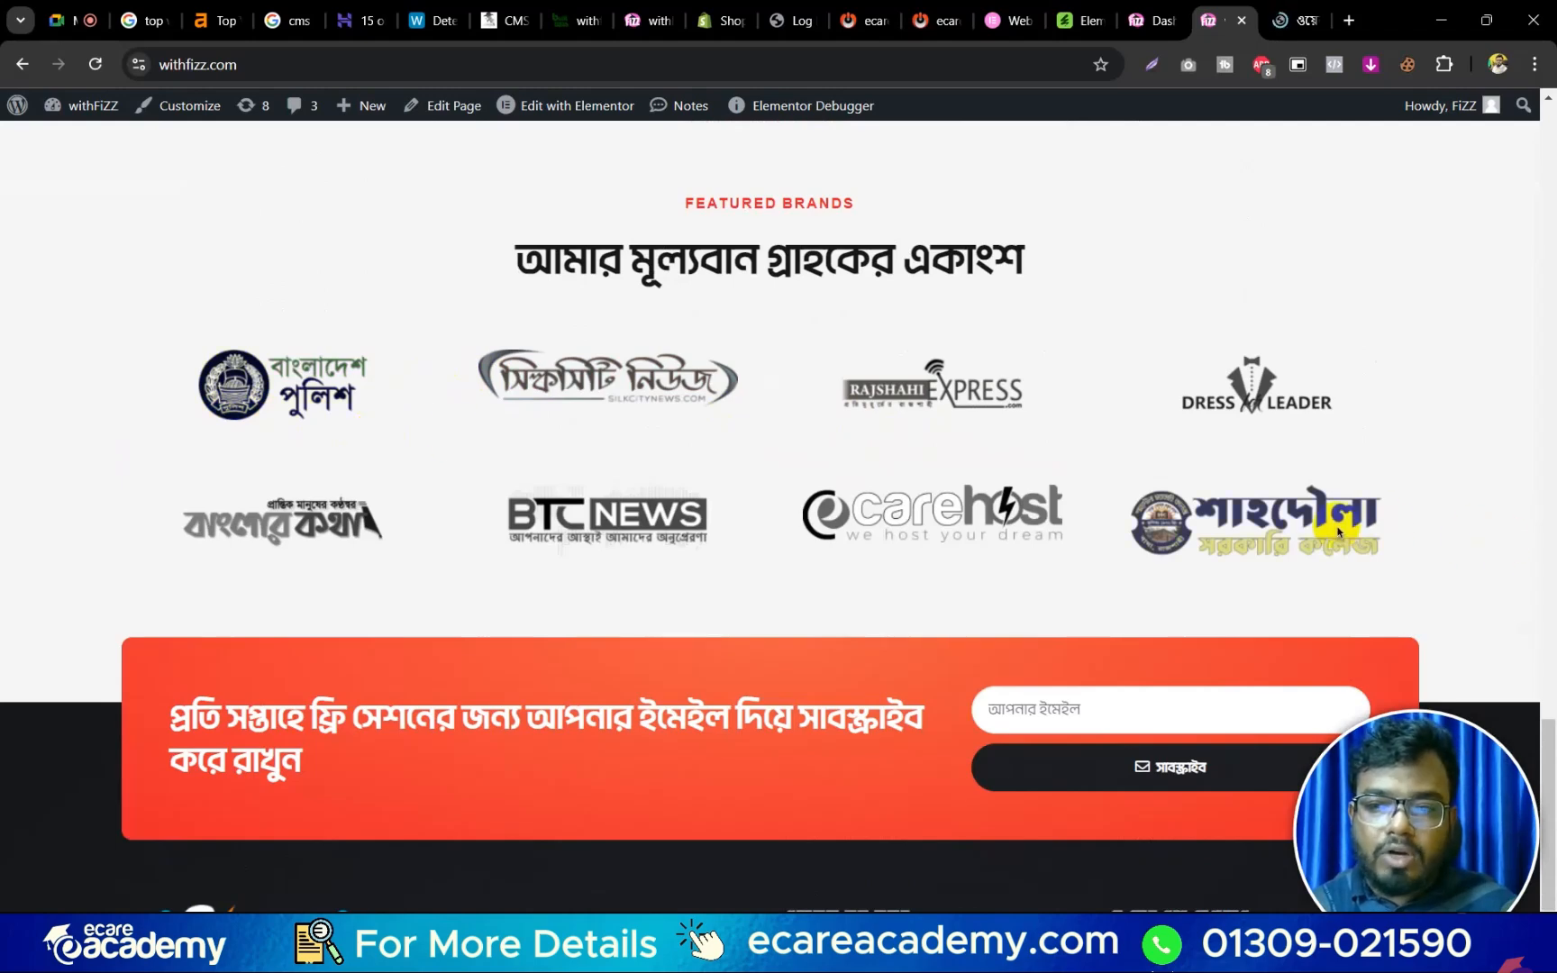
{"action": "scroll", "coordinate": [1002, 527], "scroll_direction": "up", "scroll_amount": 3}
{"action": "scroll", "coordinate": [1060, 528], "scroll_direction": "down", "scroll_amount": 4}
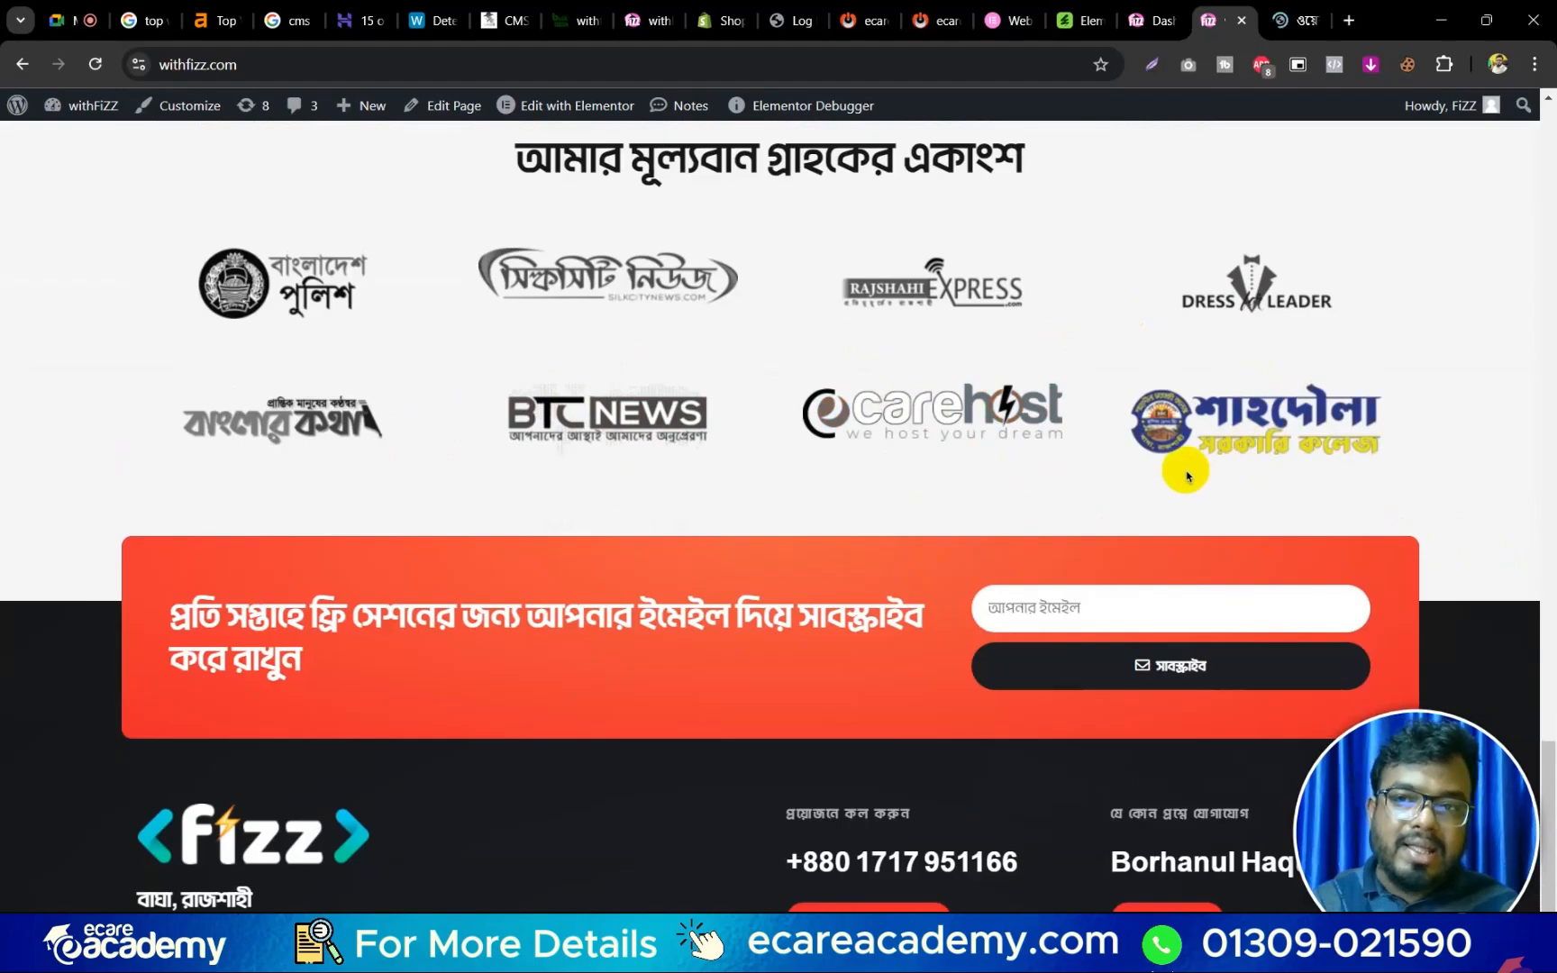
{"action": "scroll", "coordinate": [1185, 476], "scroll_direction": "up", "scroll_amount": 7}
{"action": "scroll", "coordinate": [970, 439], "scroll_direction": "up", "scroll_amount": 10}
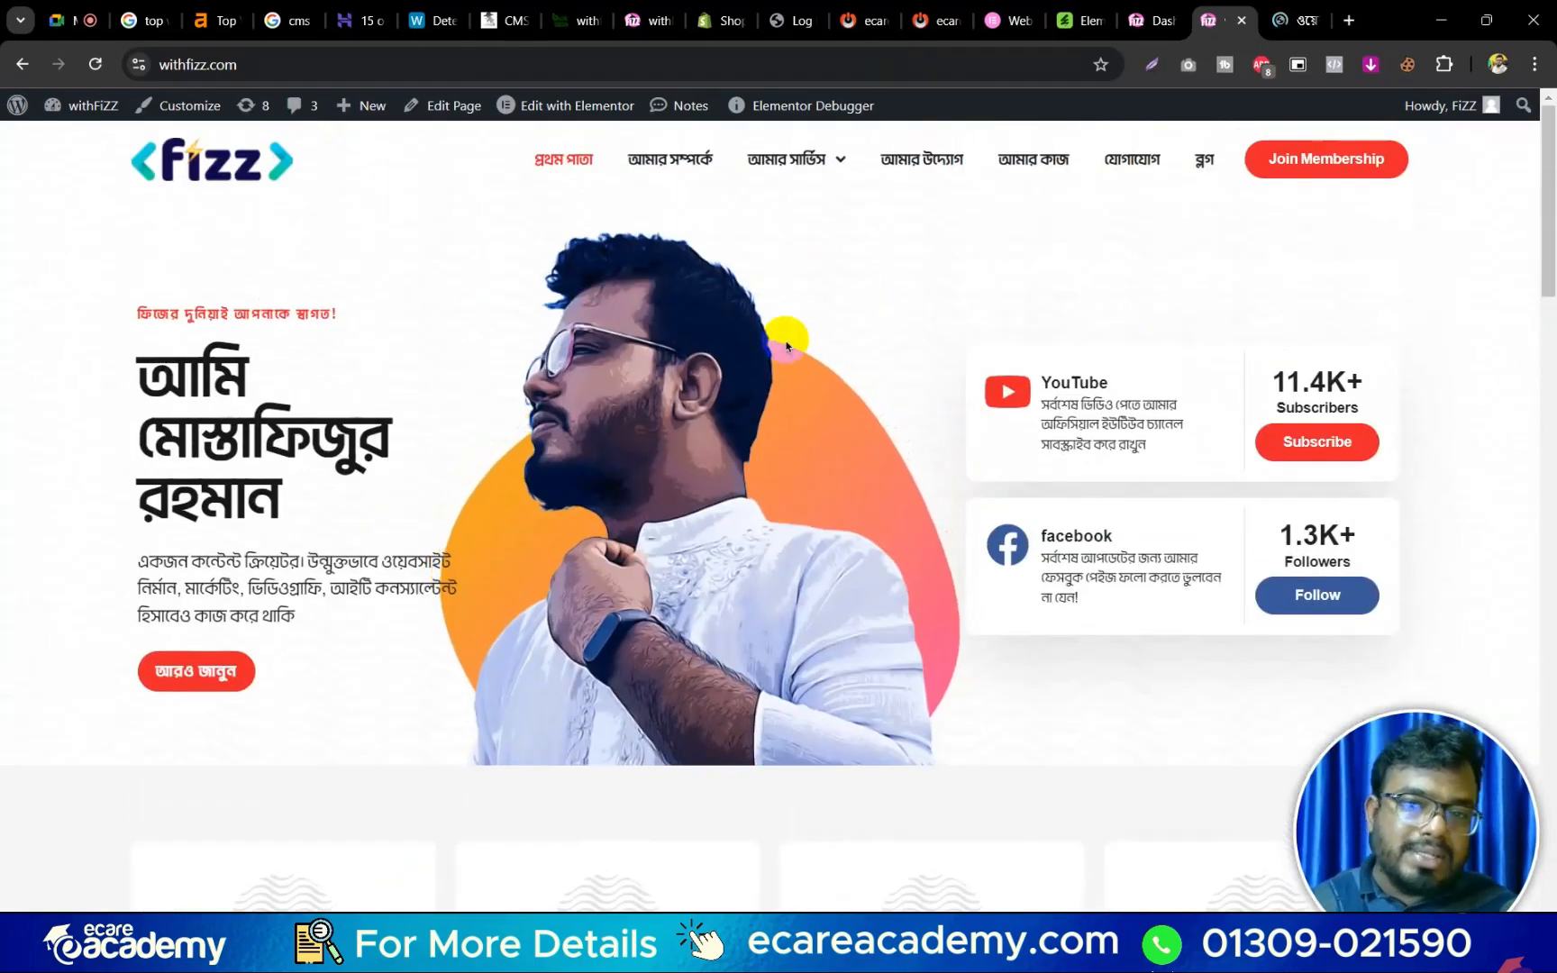
Skim the home page sections once more, open the blog page and browse its News & Article post cards.
{"action": "scroll", "coordinate": [819, 441], "scroll_direction": "down", "scroll_amount": 4}
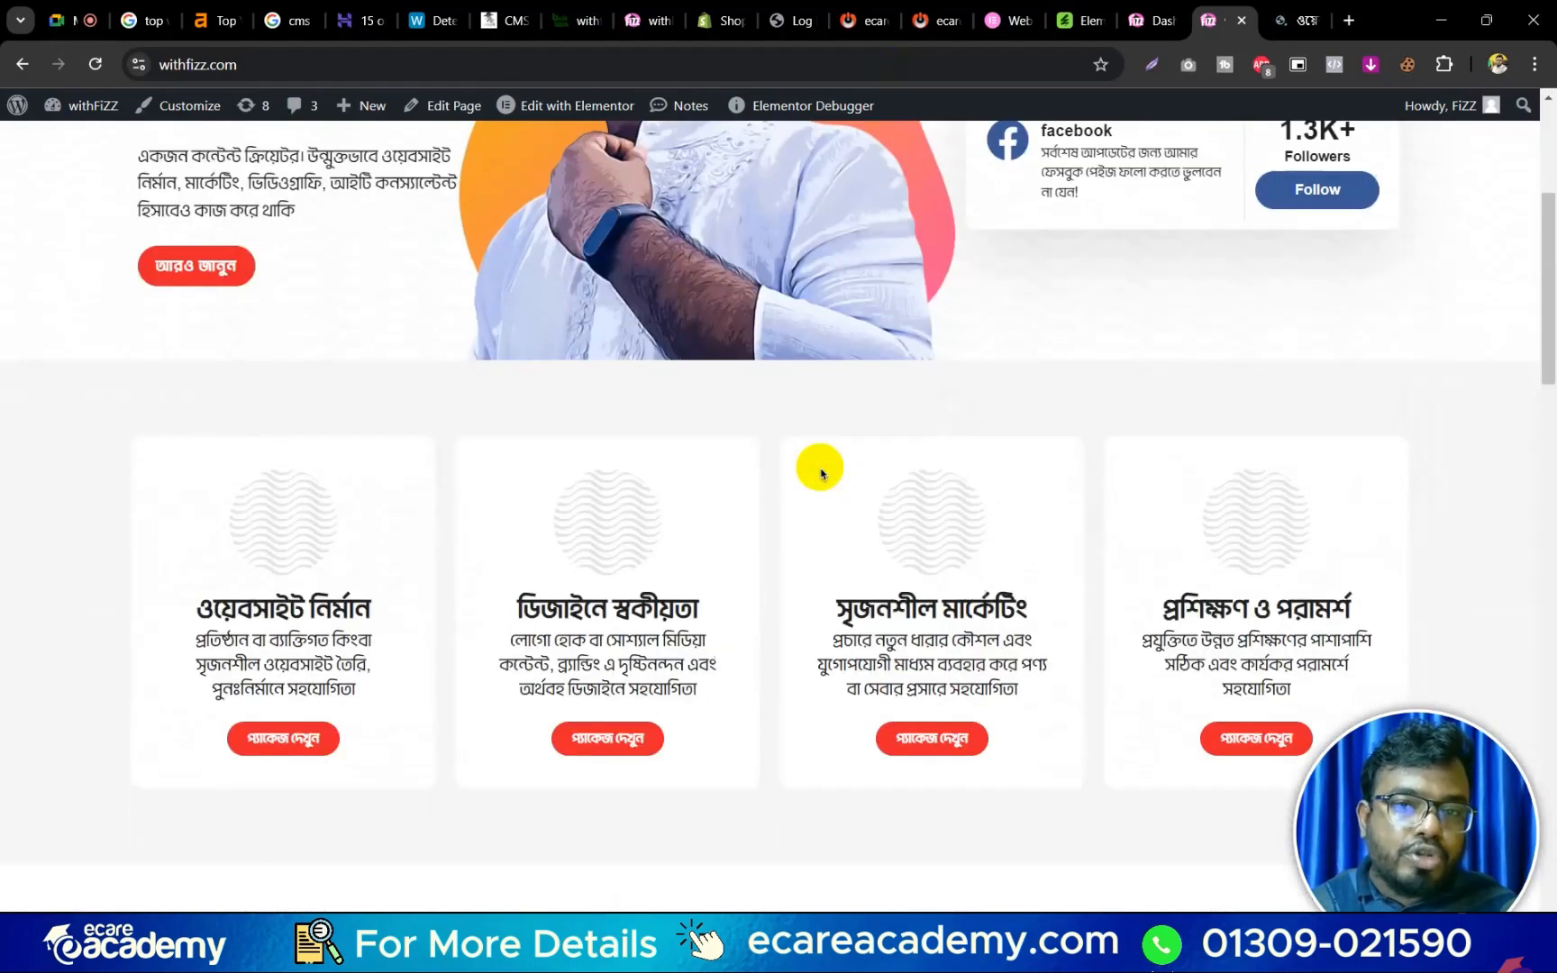
{"action": "scroll", "coordinate": [816, 469], "scroll_direction": "down", "scroll_amount": 8}
{"action": "scroll", "coordinate": [820, 477], "scroll_direction": "down", "scroll_amount": 16}
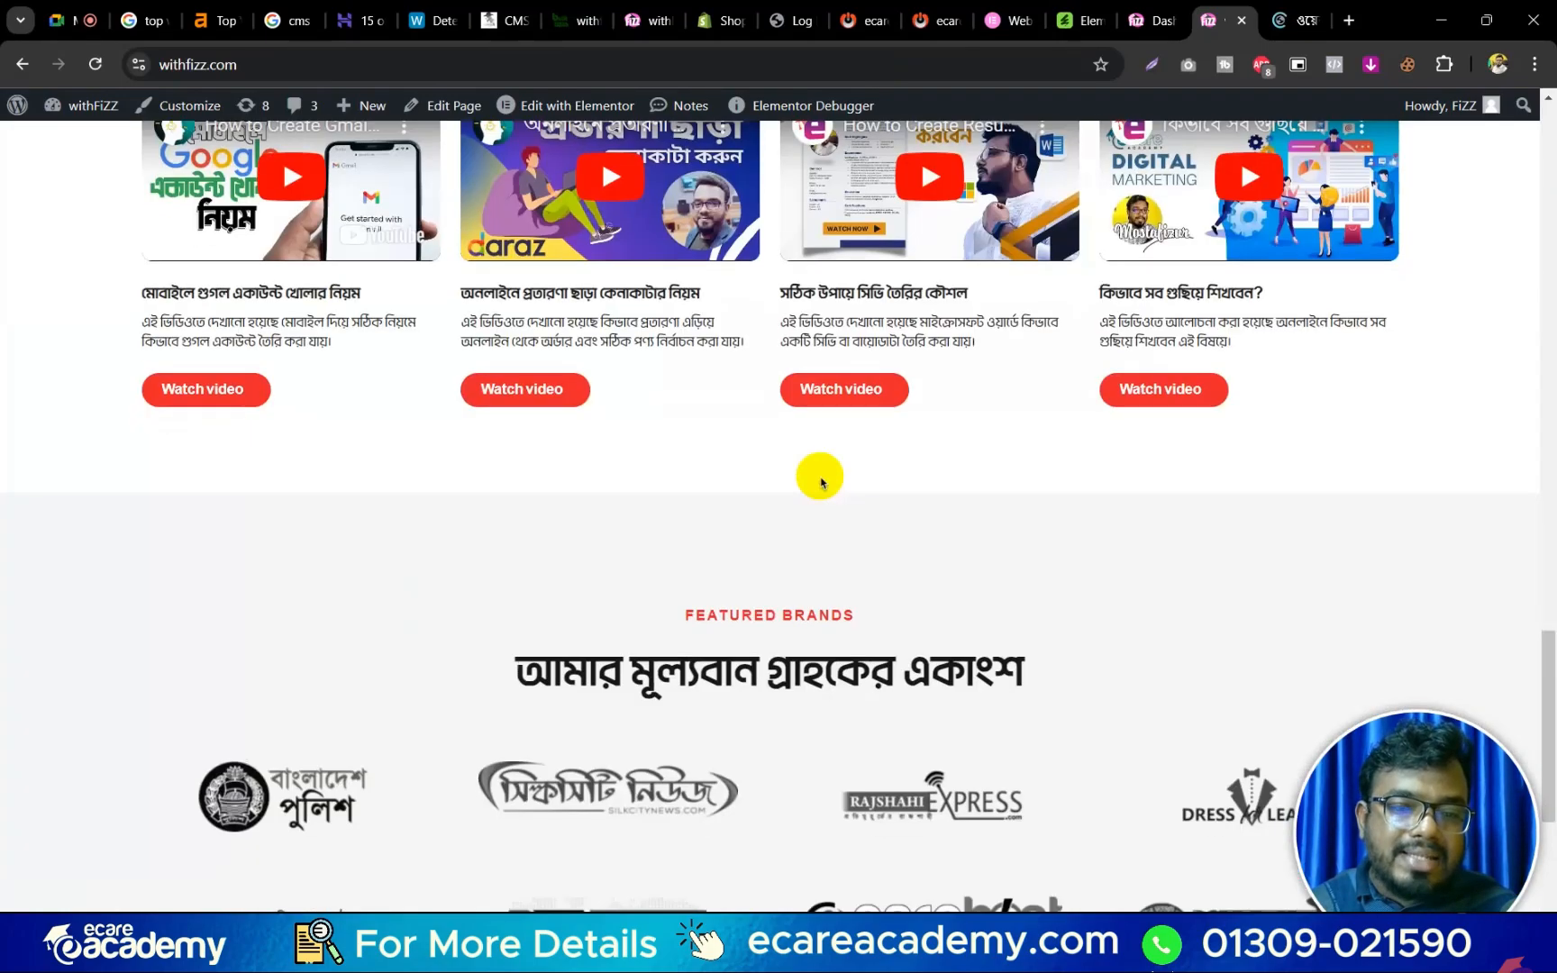
{"action": "scroll", "coordinate": [1035, 457], "scroll_direction": "up", "scroll_amount": 12}
{"action": "scroll", "coordinate": [1035, 456], "scroll_direction": "up", "scroll_amount": 10}
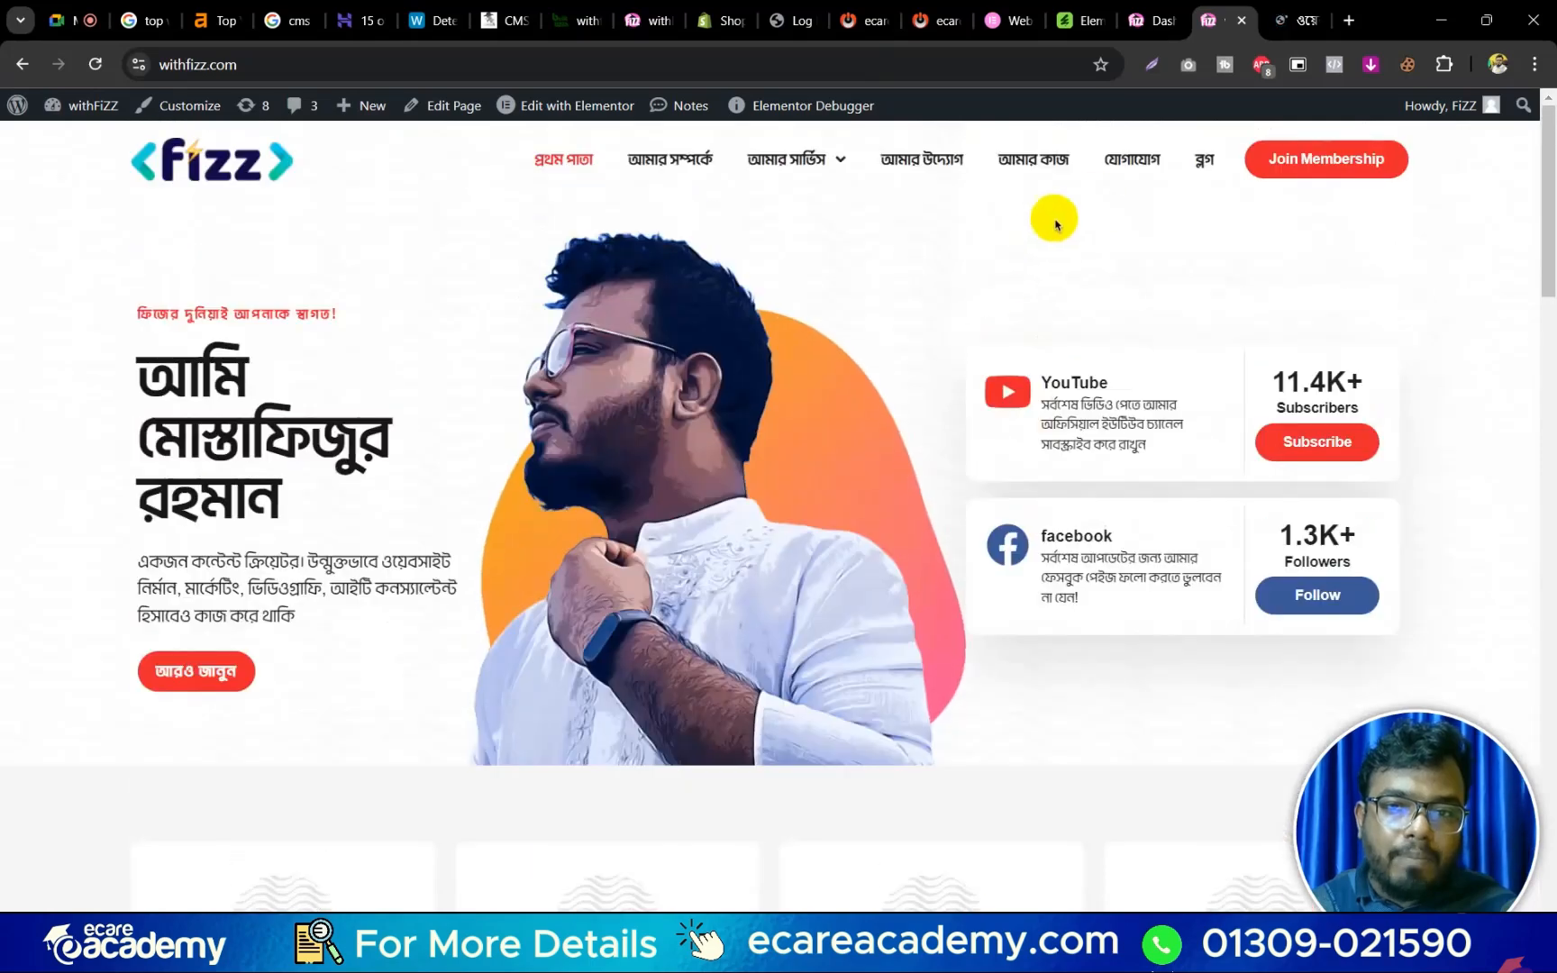
{"action": "left_click", "coordinate": [1201, 158]}
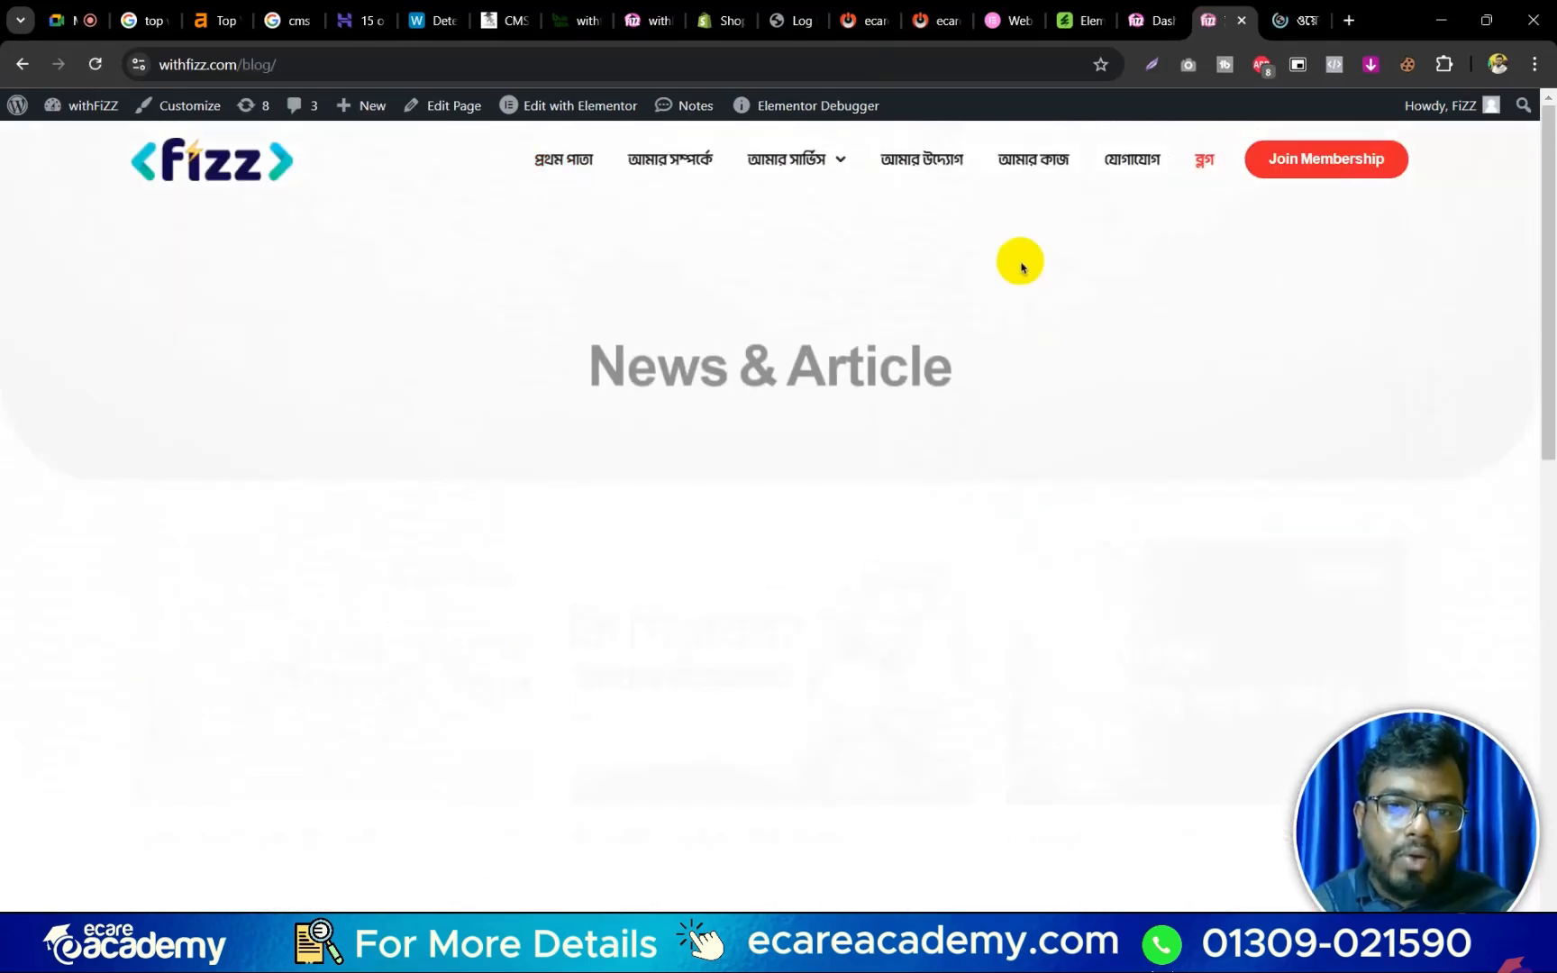
{"action": "scroll", "coordinate": [698, 465], "scroll_direction": "down", "scroll_amount": 5}
{"action": "scroll", "coordinate": [1112, 402], "scroll_direction": "down", "scroll_amount": 5}
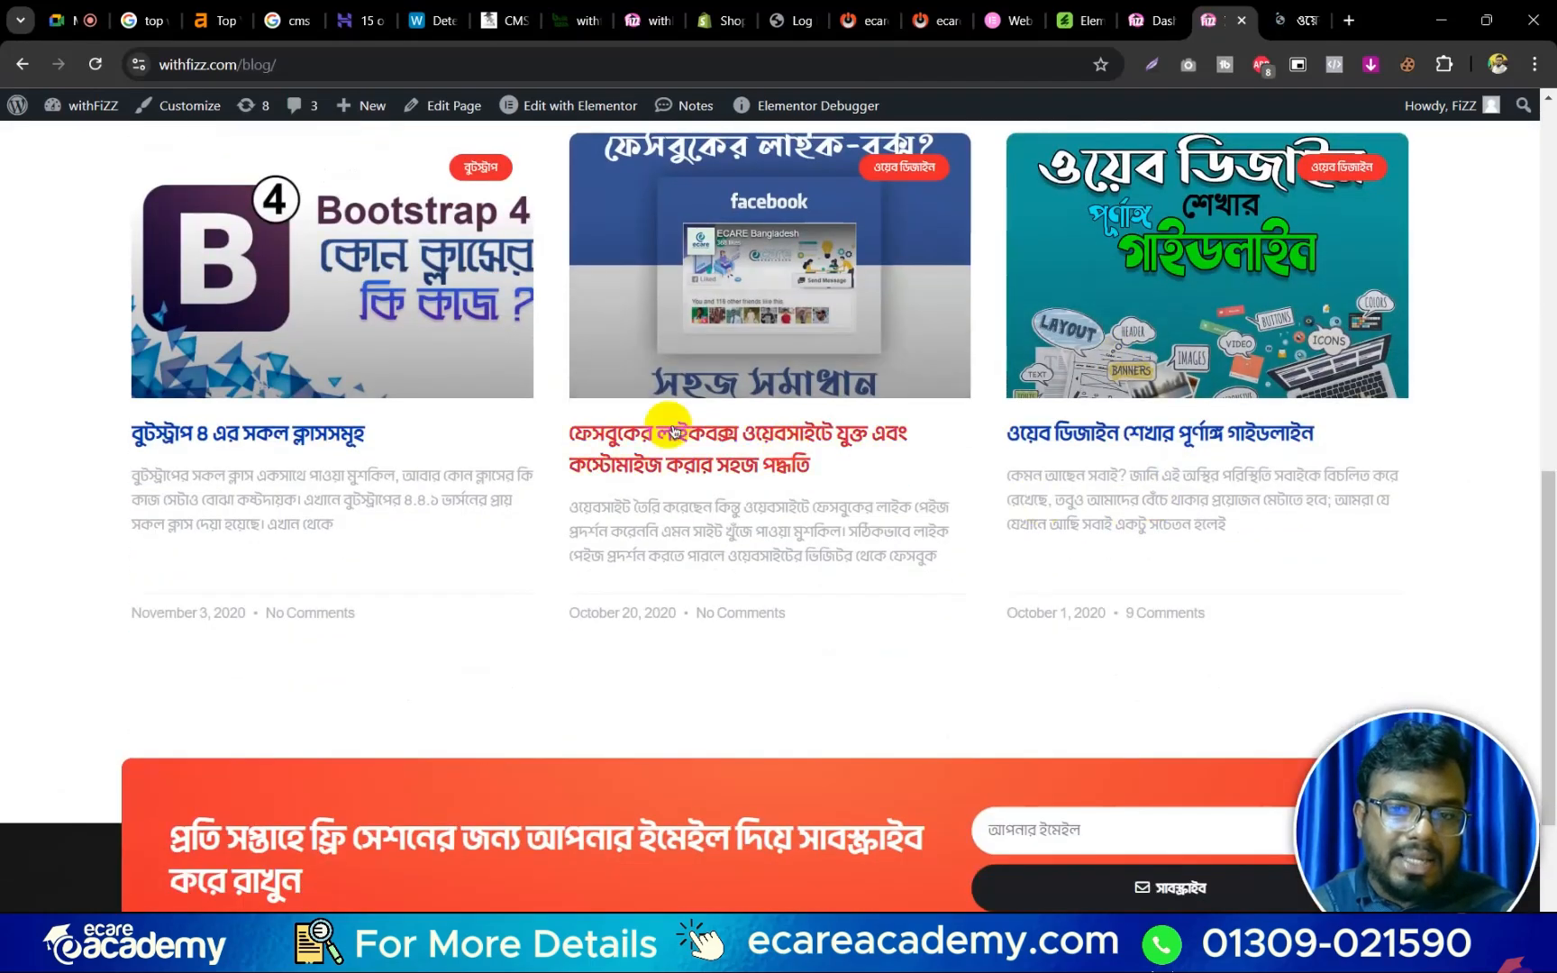
{"action": "scroll", "coordinate": [1025, 506], "scroll_direction": "up", "scroll_amount": 10}
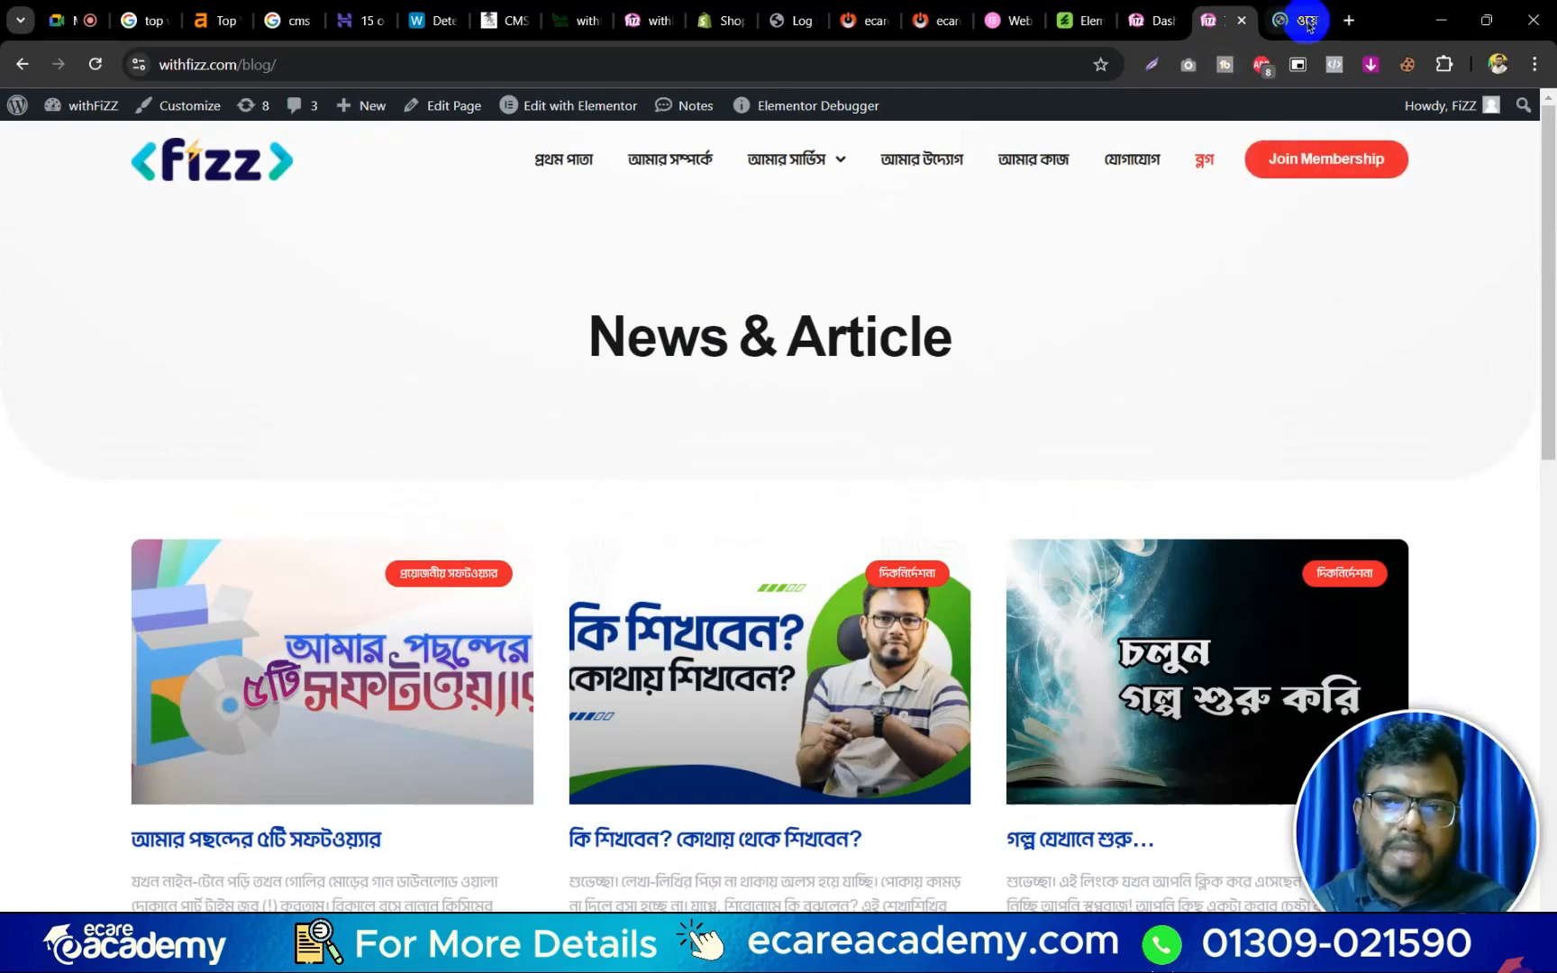
Close the web design guideline post's tab and look at the Posts, Pages, Appearance and Plugins options on the Dashboard.
{"action": "left_click", "coordinate": [1238, 18]}
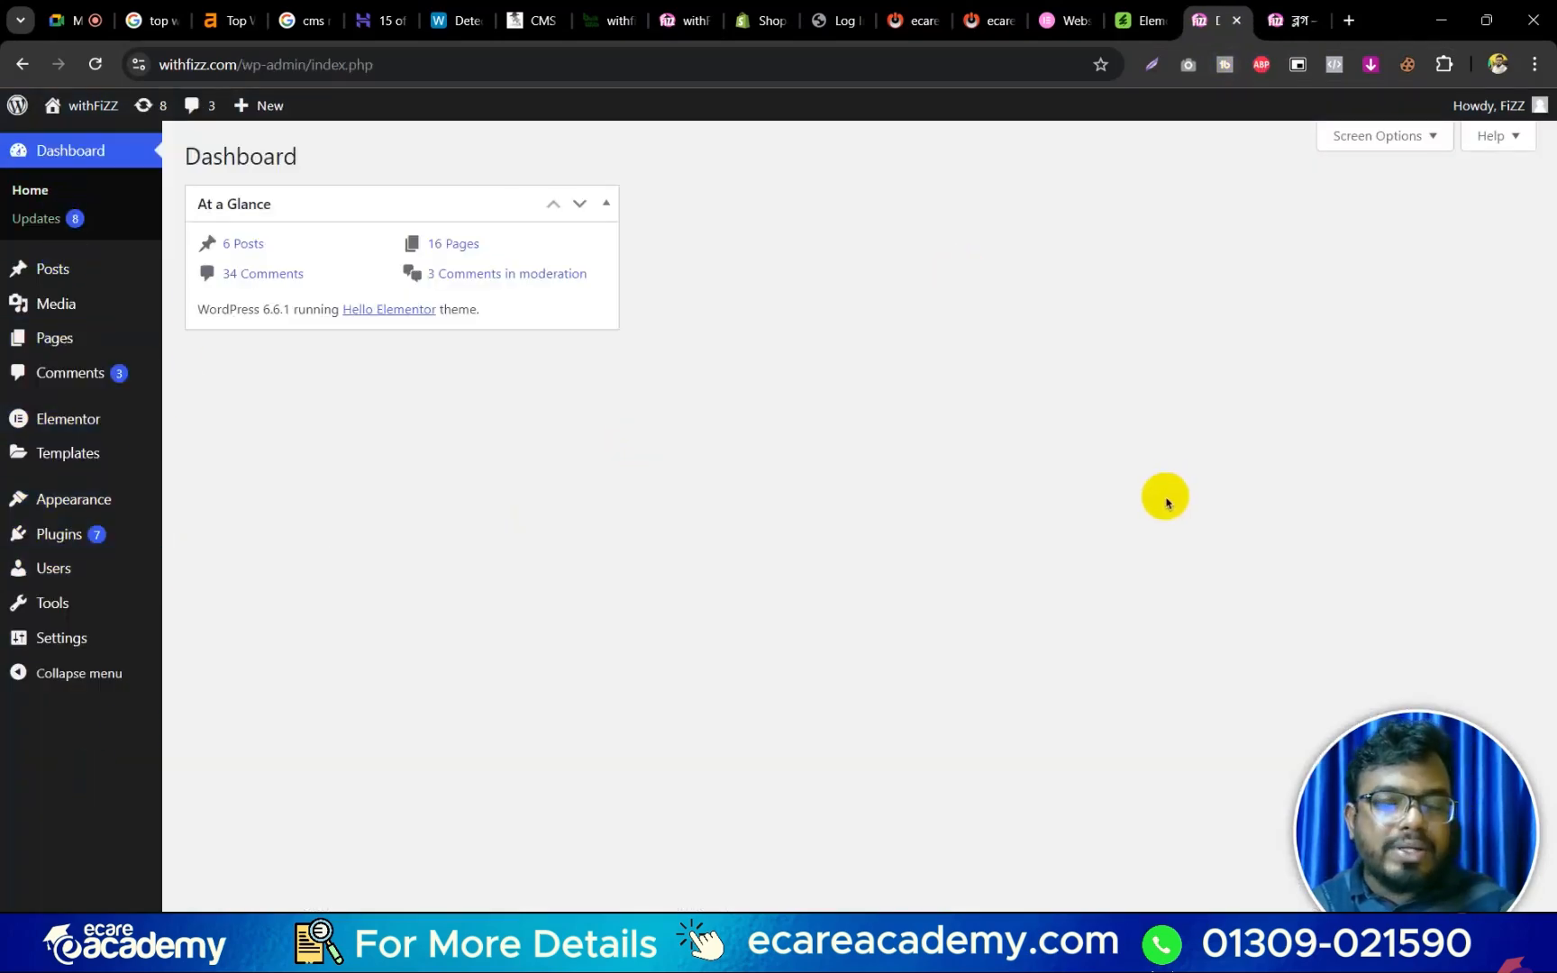
{"action": "mouse_move", "coordinate": [73, 265]}
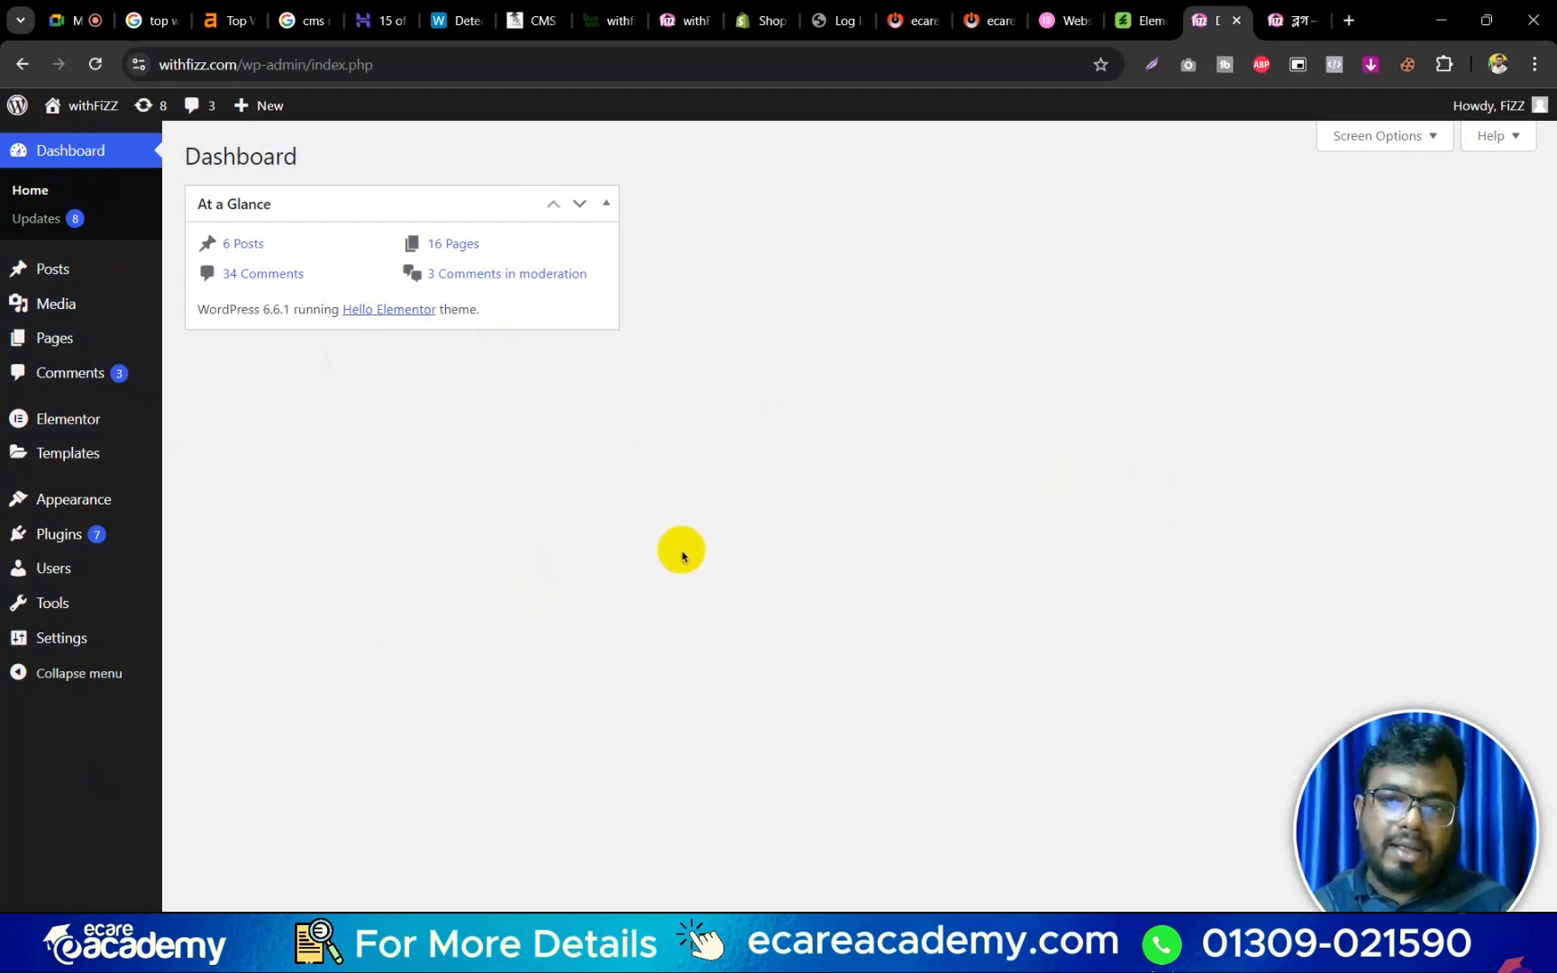
{"action": "mouse_move", "coordinate": [133, 350]}
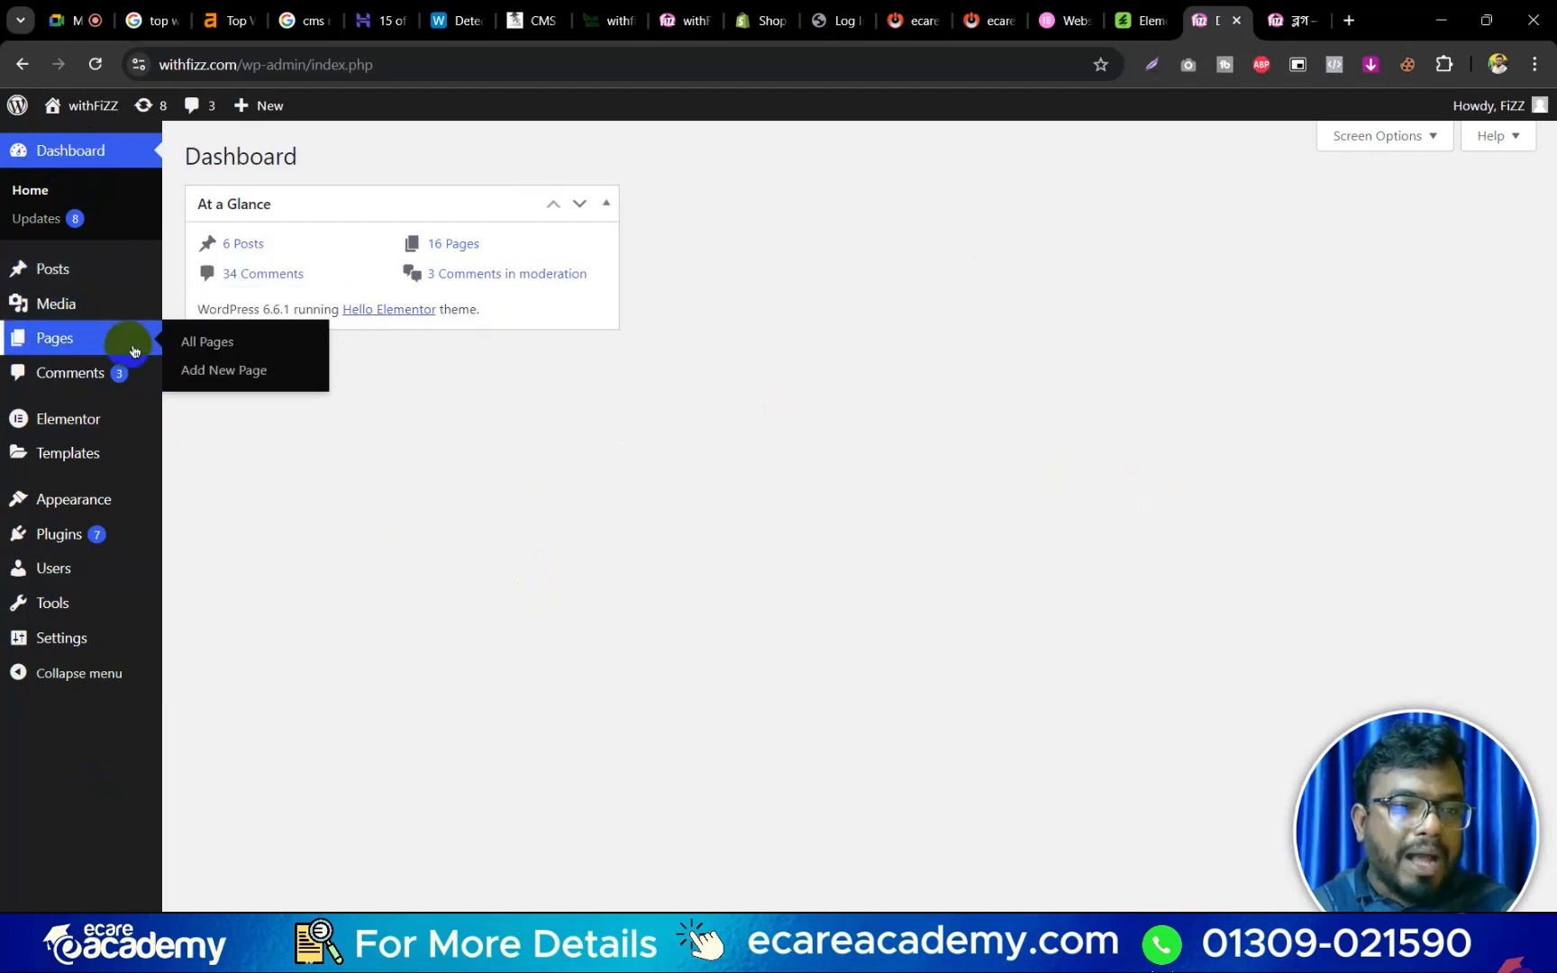
{"action": "mouse_move", "coordinate": [116, 496]}
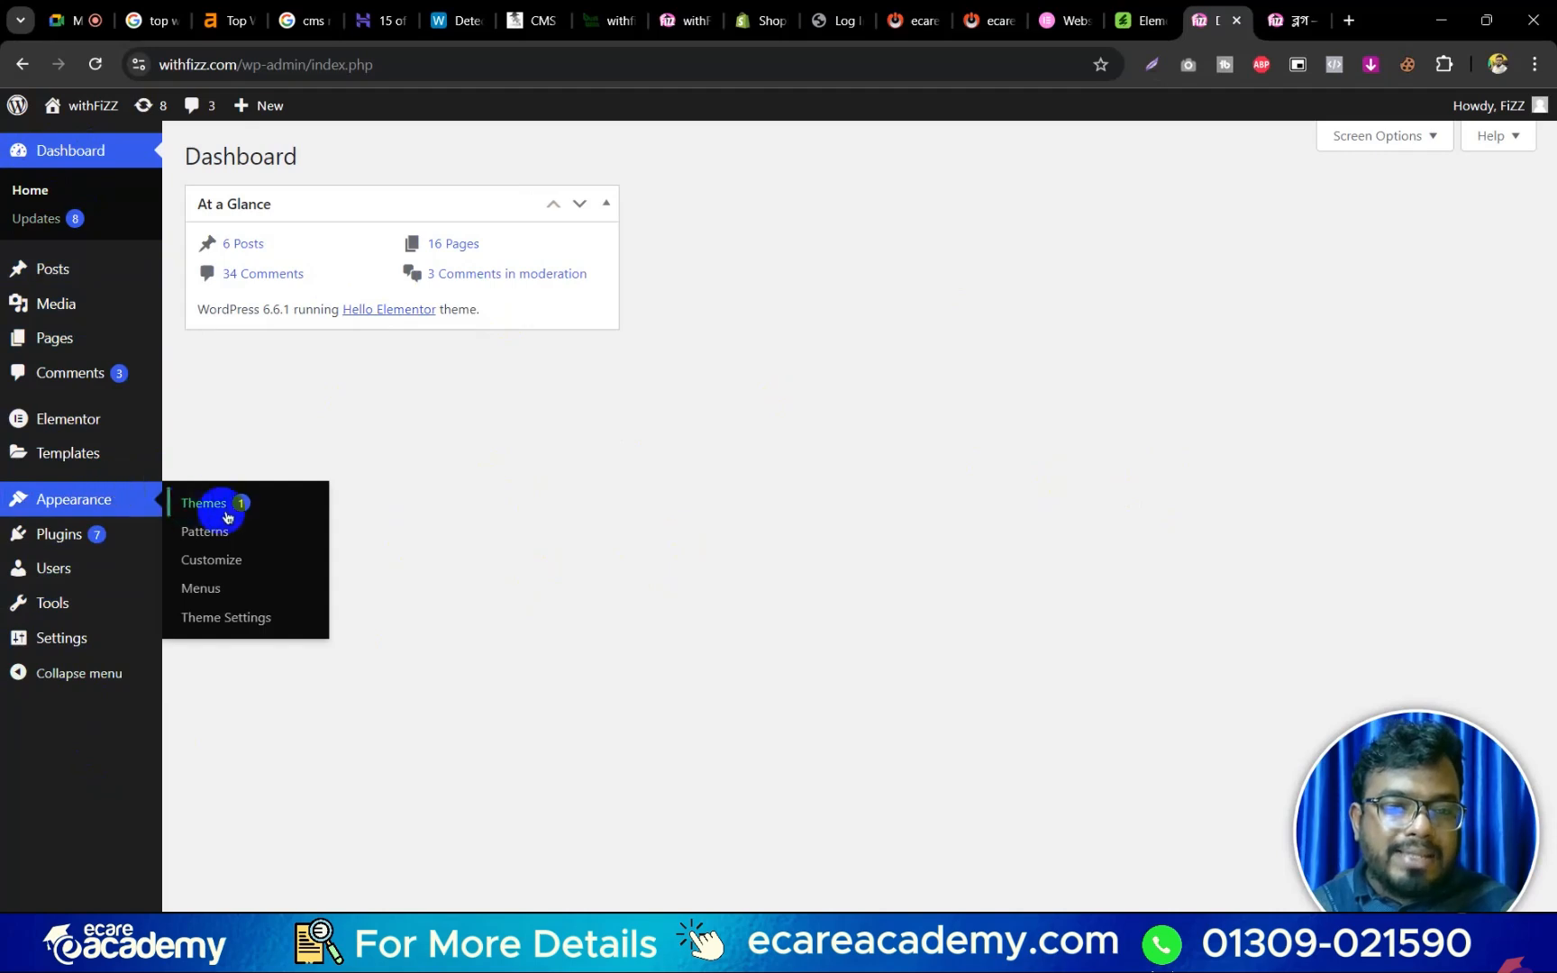
{"action": "mouse_move", "coordinate": [115, 532]}
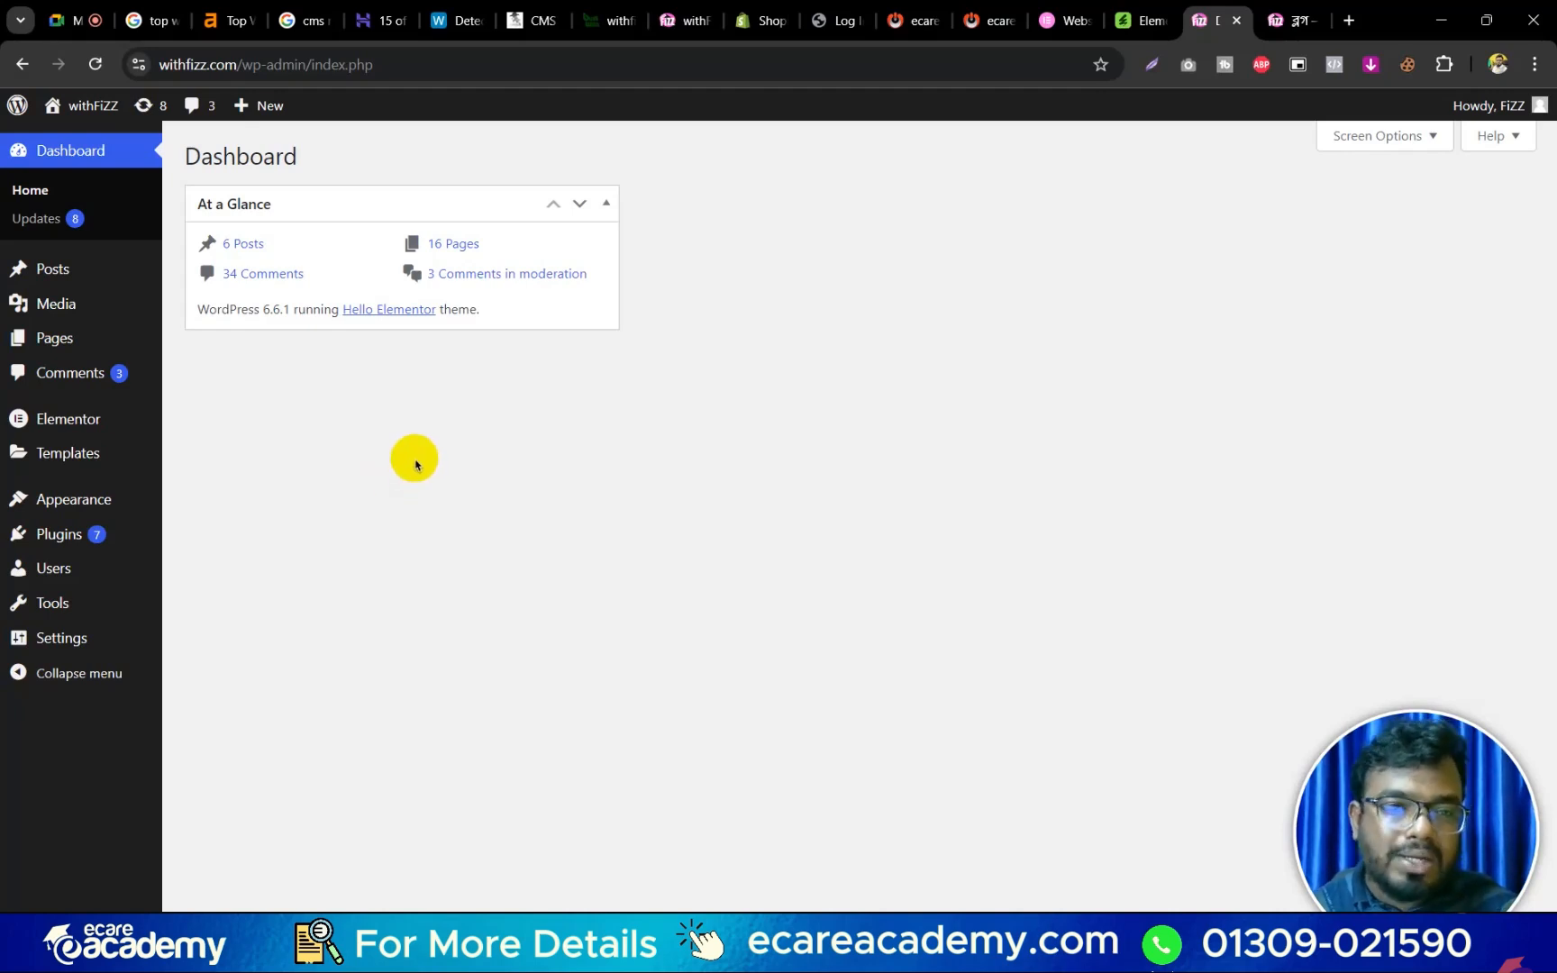
Open the prothomalo.com news site in a new tab and look over its front page.
{"action": "mouse_move", "coordinate": [116, 321]}
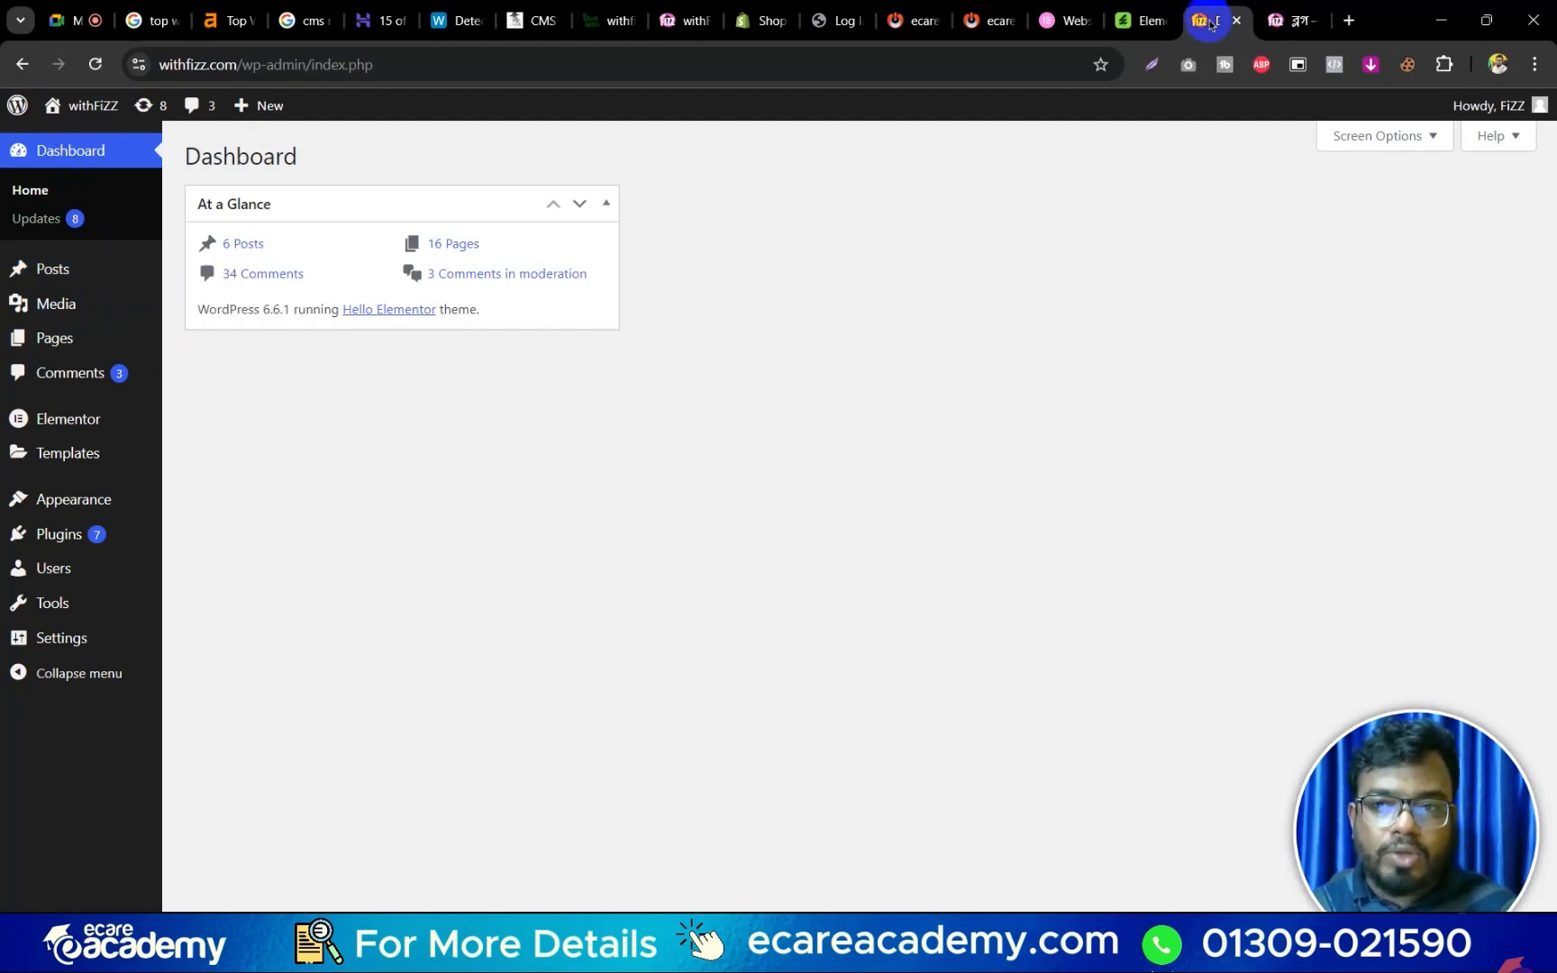
{"action": "left_click", "coordinate": [1349, 20]}
{"action": "type", "text": "pro"}
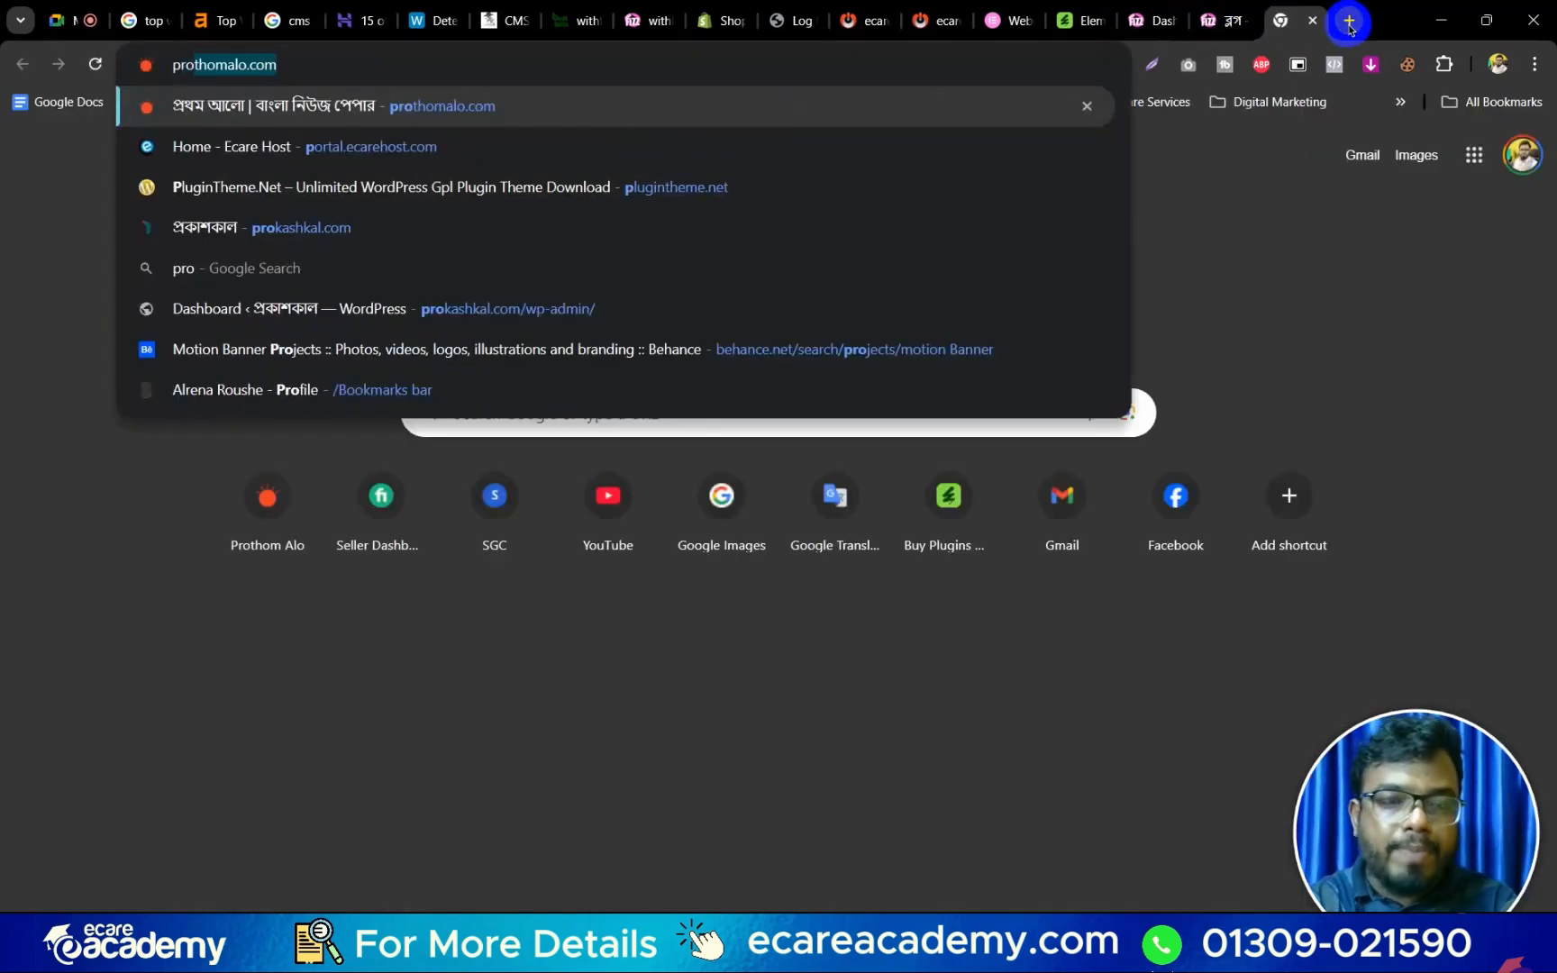
{"action": "key", "text": "Return"}
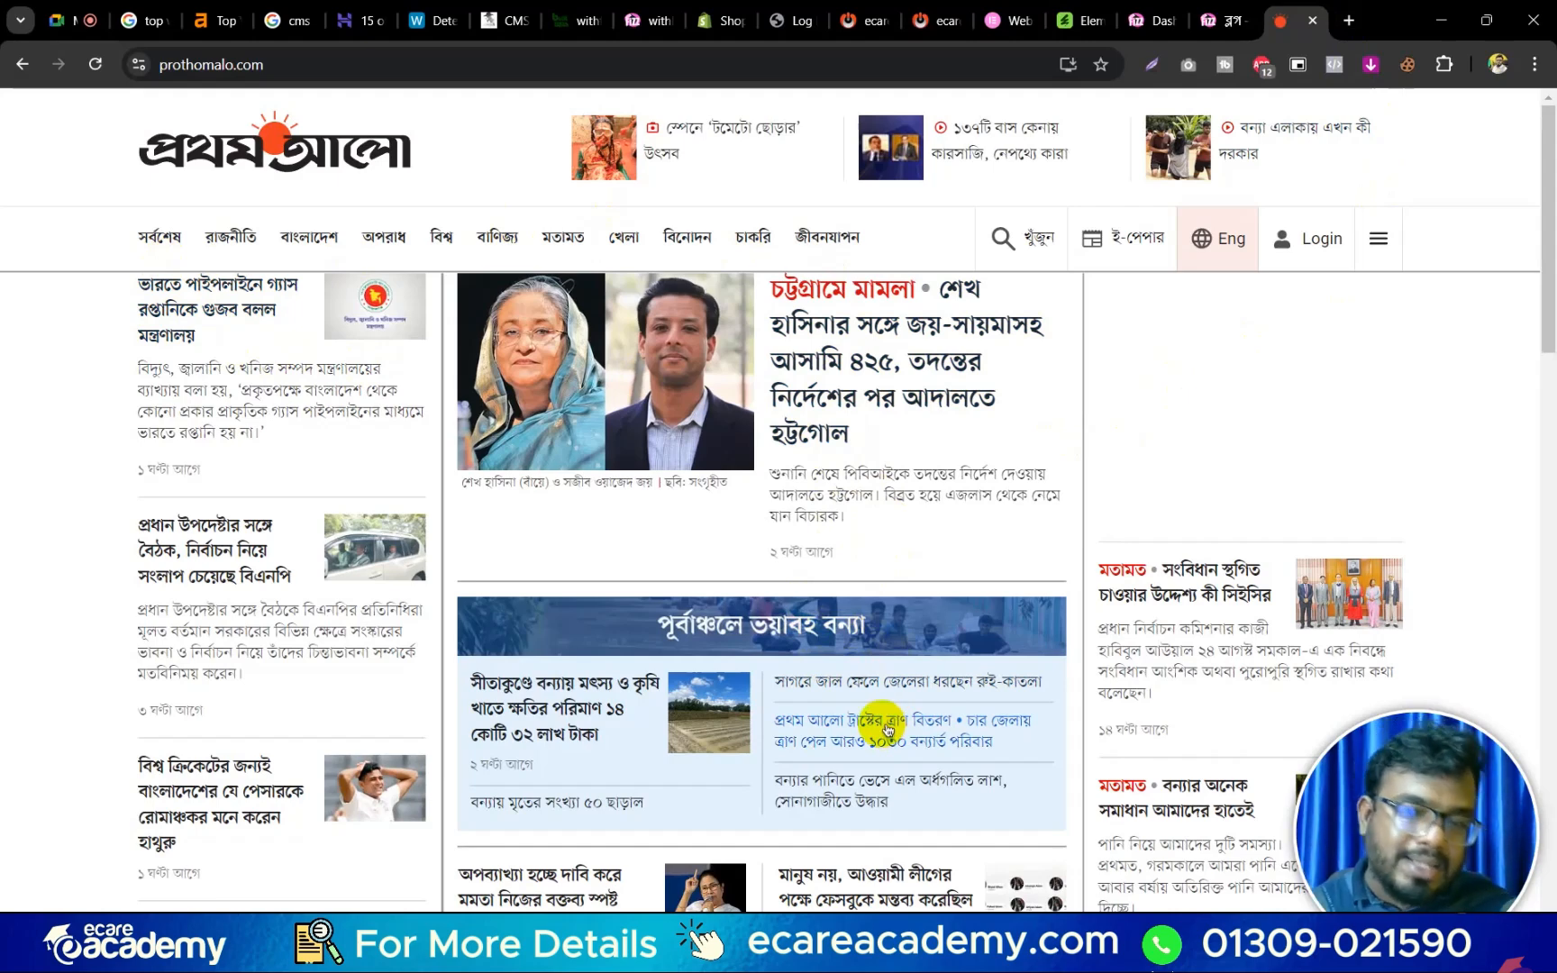
Return to the withfizz.com Dashboard and open the post Categories page.
{"action": "left_click", "coordinate": [1146, 20]}
{"action": "left_click", "coordinate": [99, 267]}
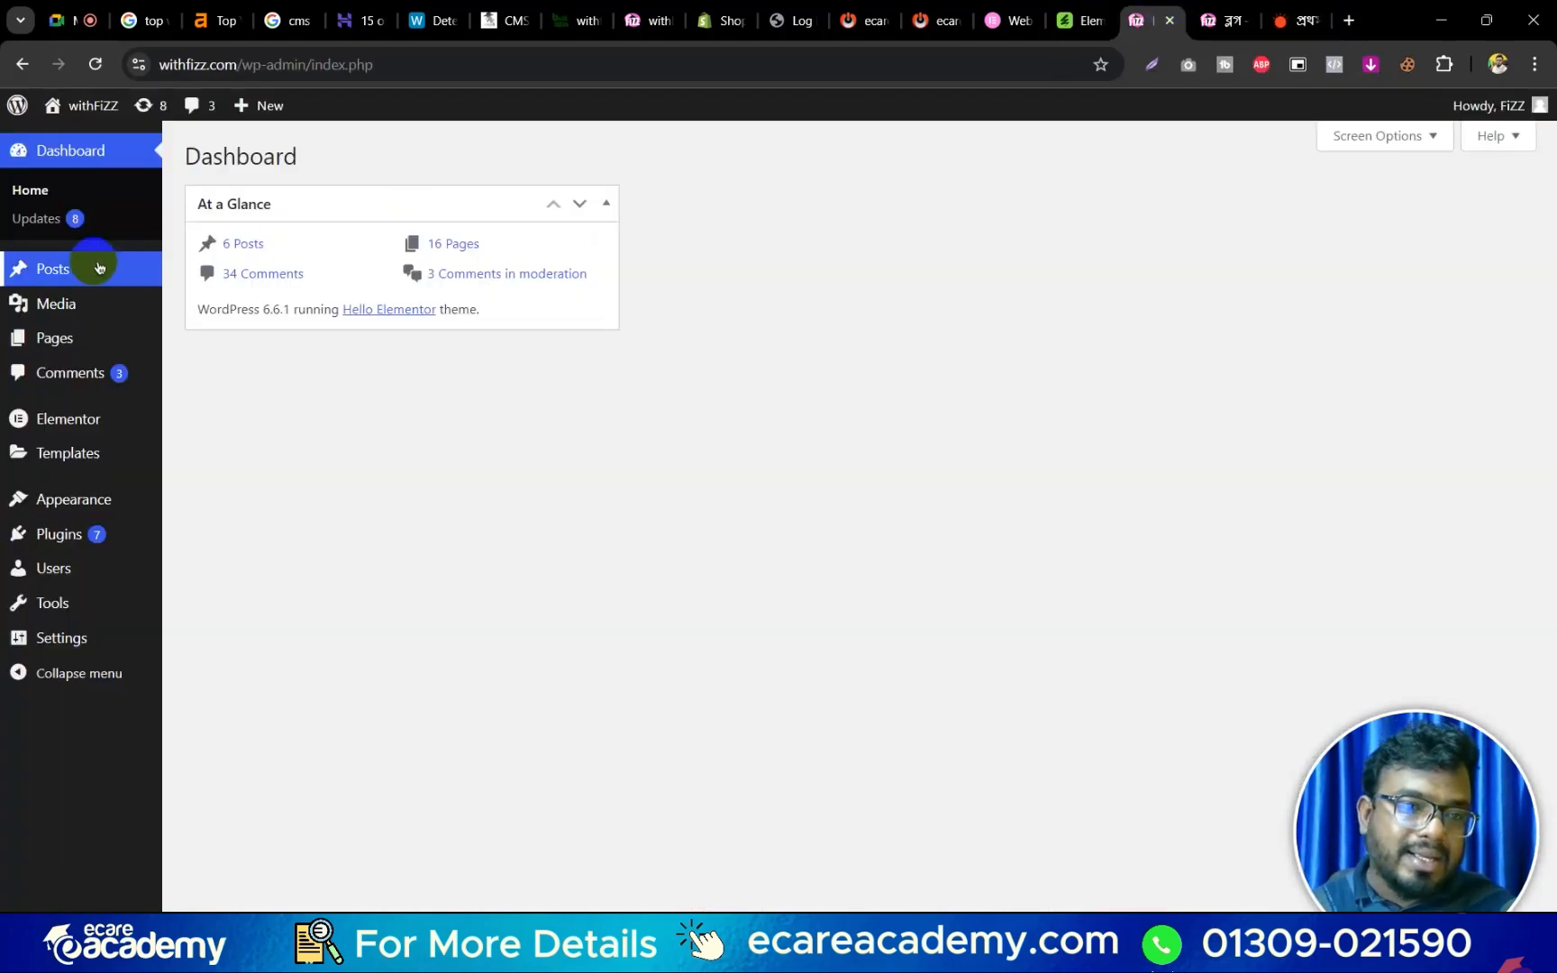
{"action": "left_click", "coordinate": [226, 335]}
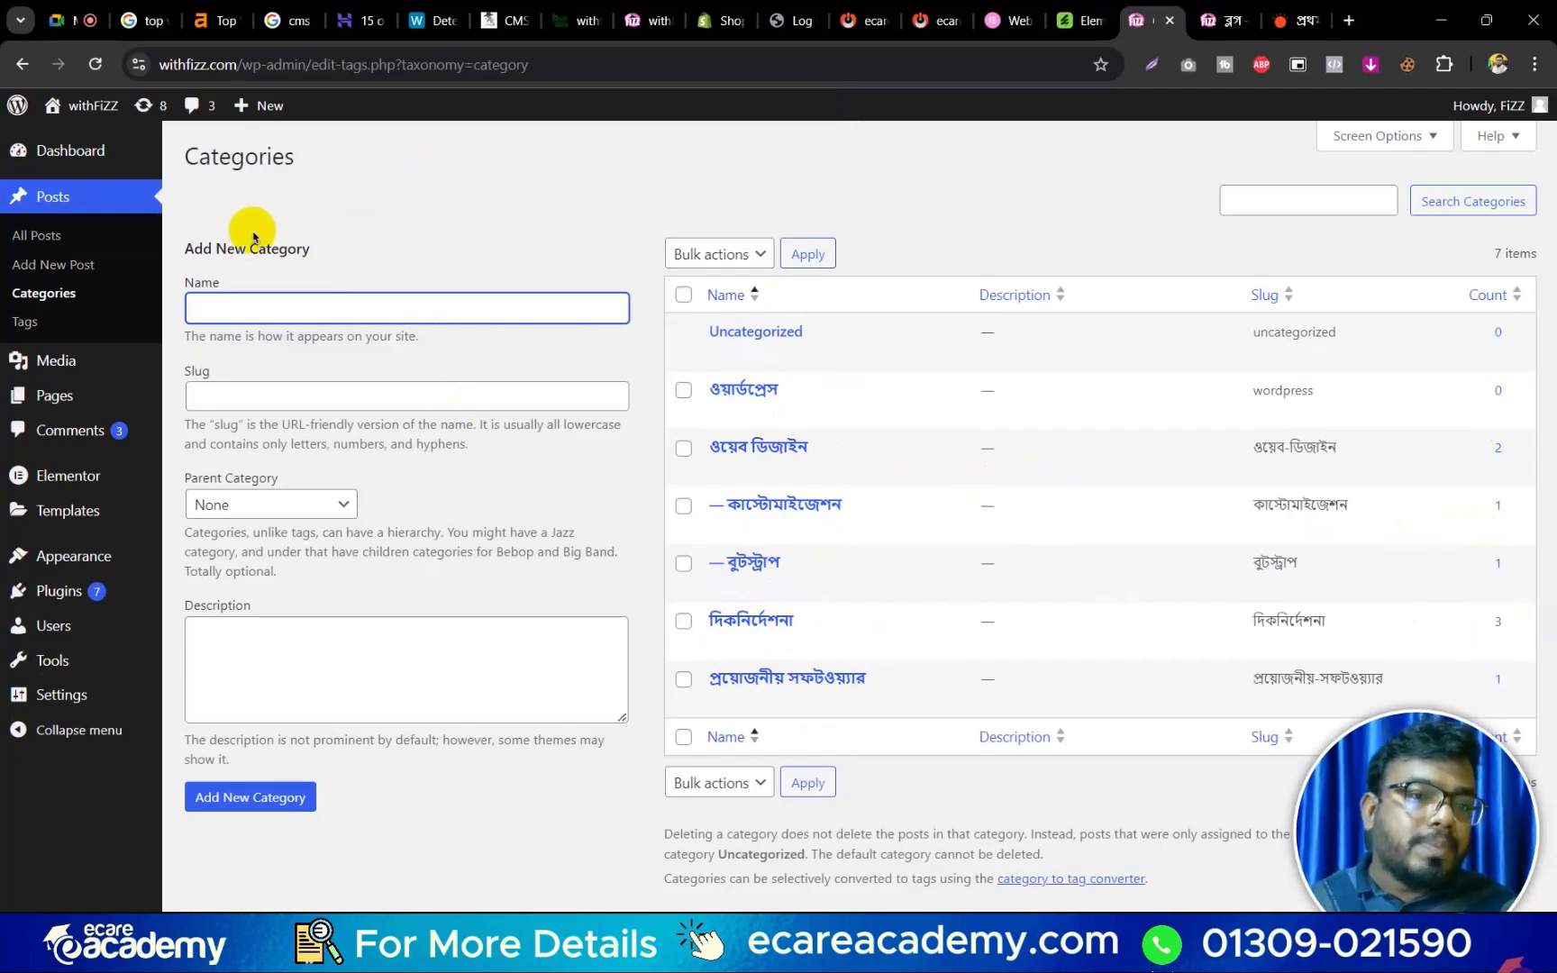
Open the Media Library and browse through its image thumbnails down to the end of the loaded items.
{"action": "left_click", "coordinate": [109, 373]}
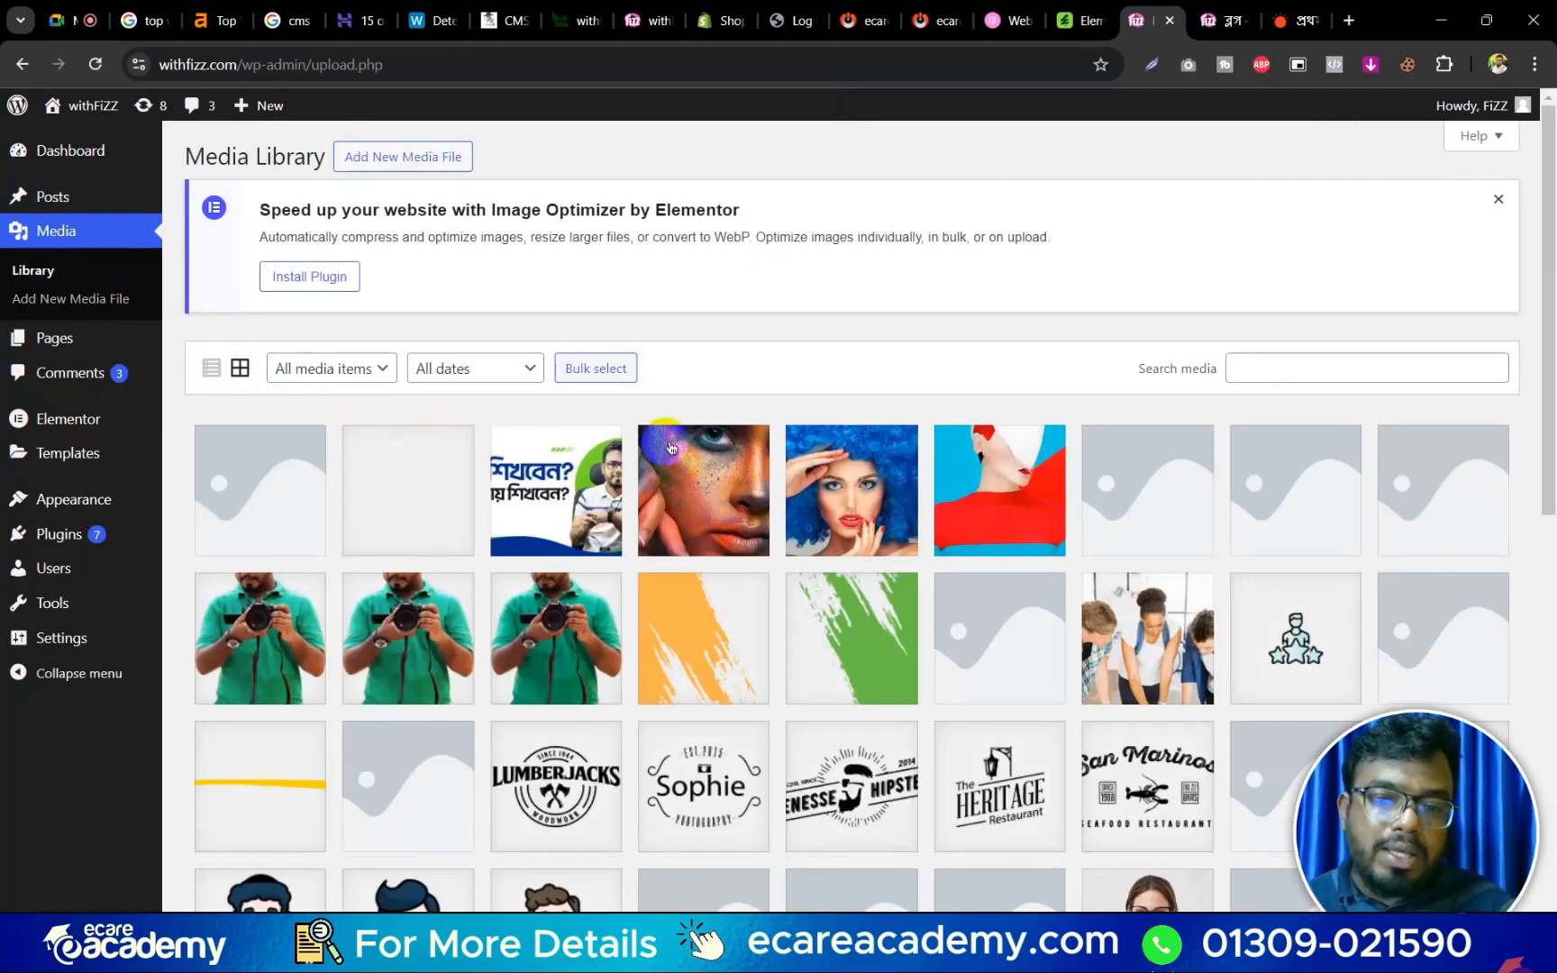
{"action": "scroll", "coordinate": [670, 448], "scroll_direction": "down", "scroll_amount": 10}
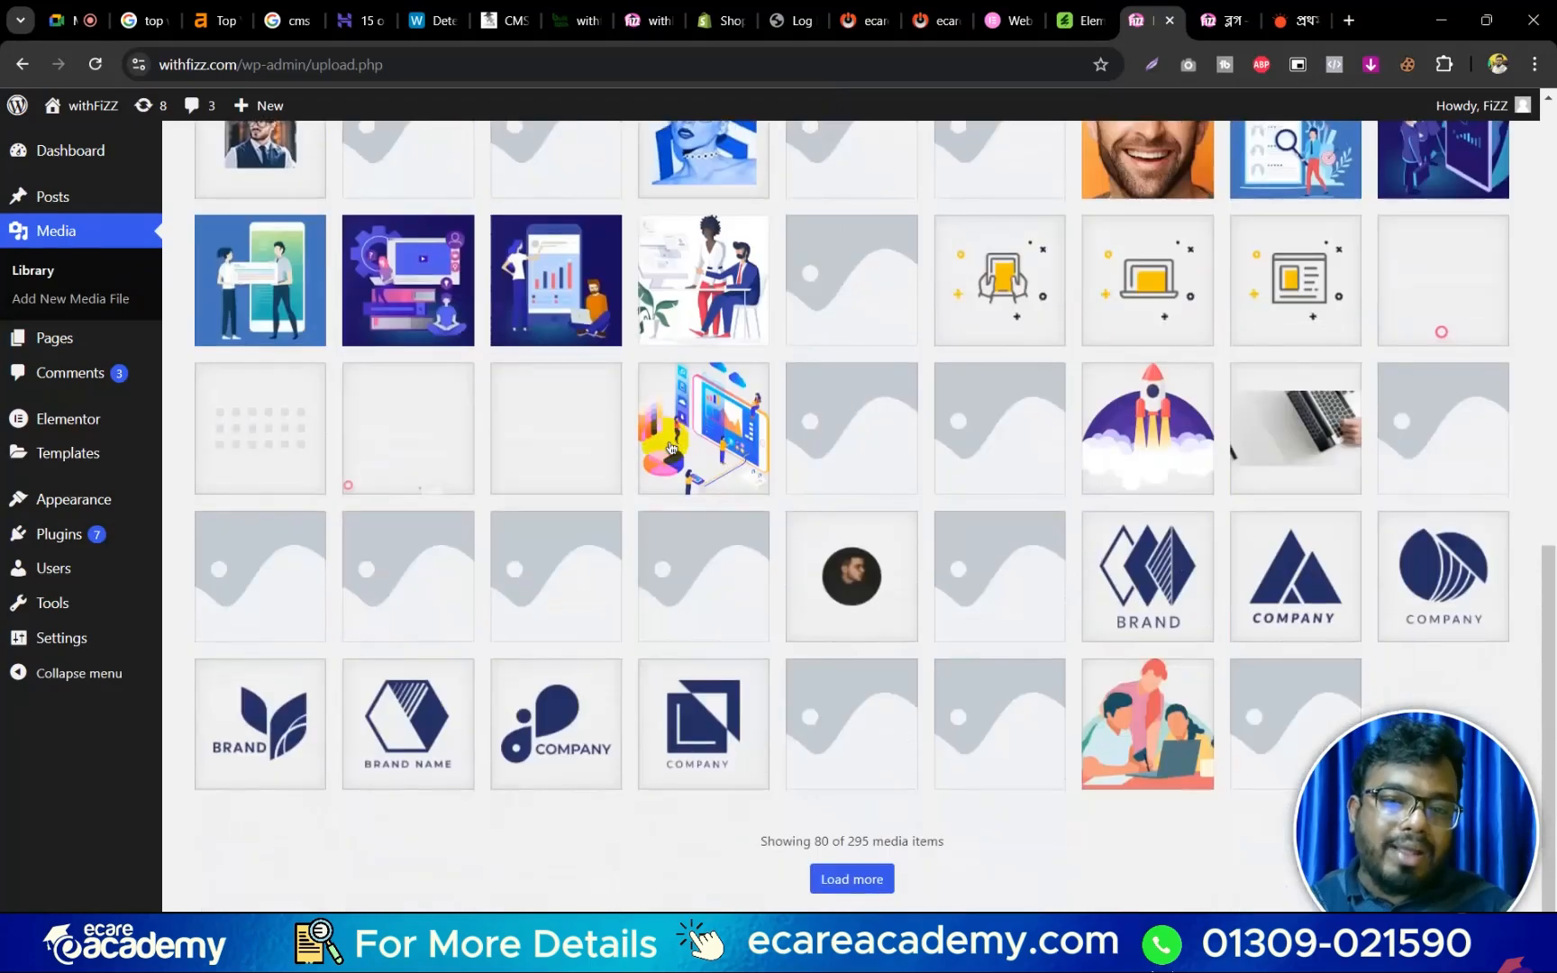
{"action": "scroll", "coordinate": [670, 448], "scroll_direction": "up", "scroll_amount": 15}
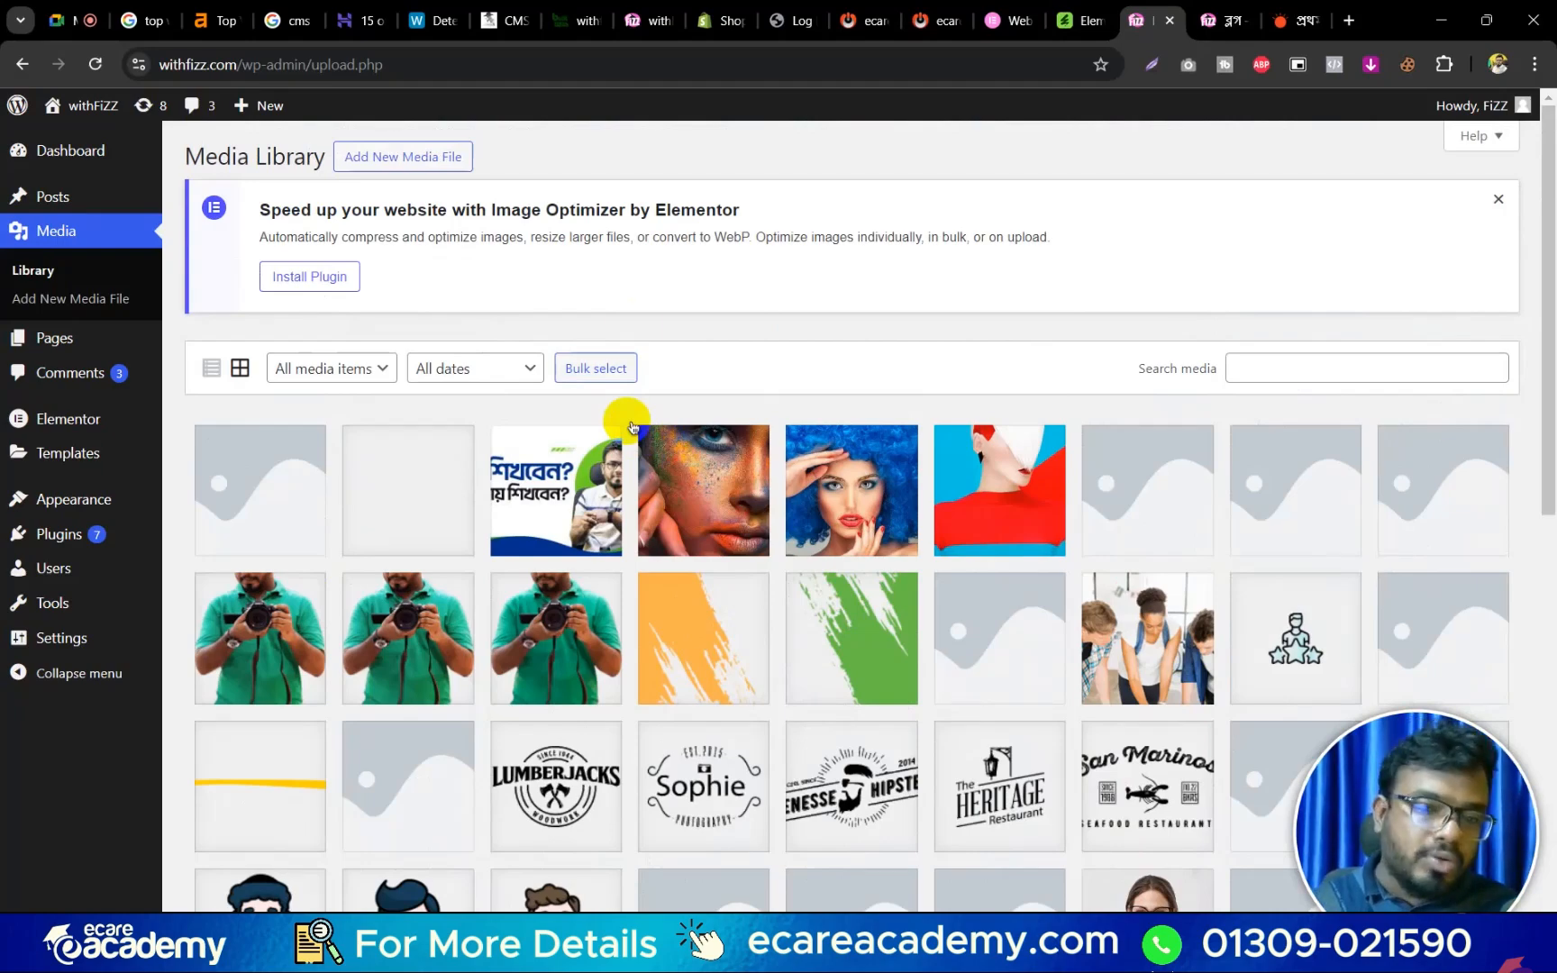
{"action": "scroll", "coordinate": [630, 427], "scroll_direction": "down", "scroll_amount": 7}
{"action": "scroll", "coordinate": [779, 514], "scroll_direction": "down", "scroll_amount": 4}
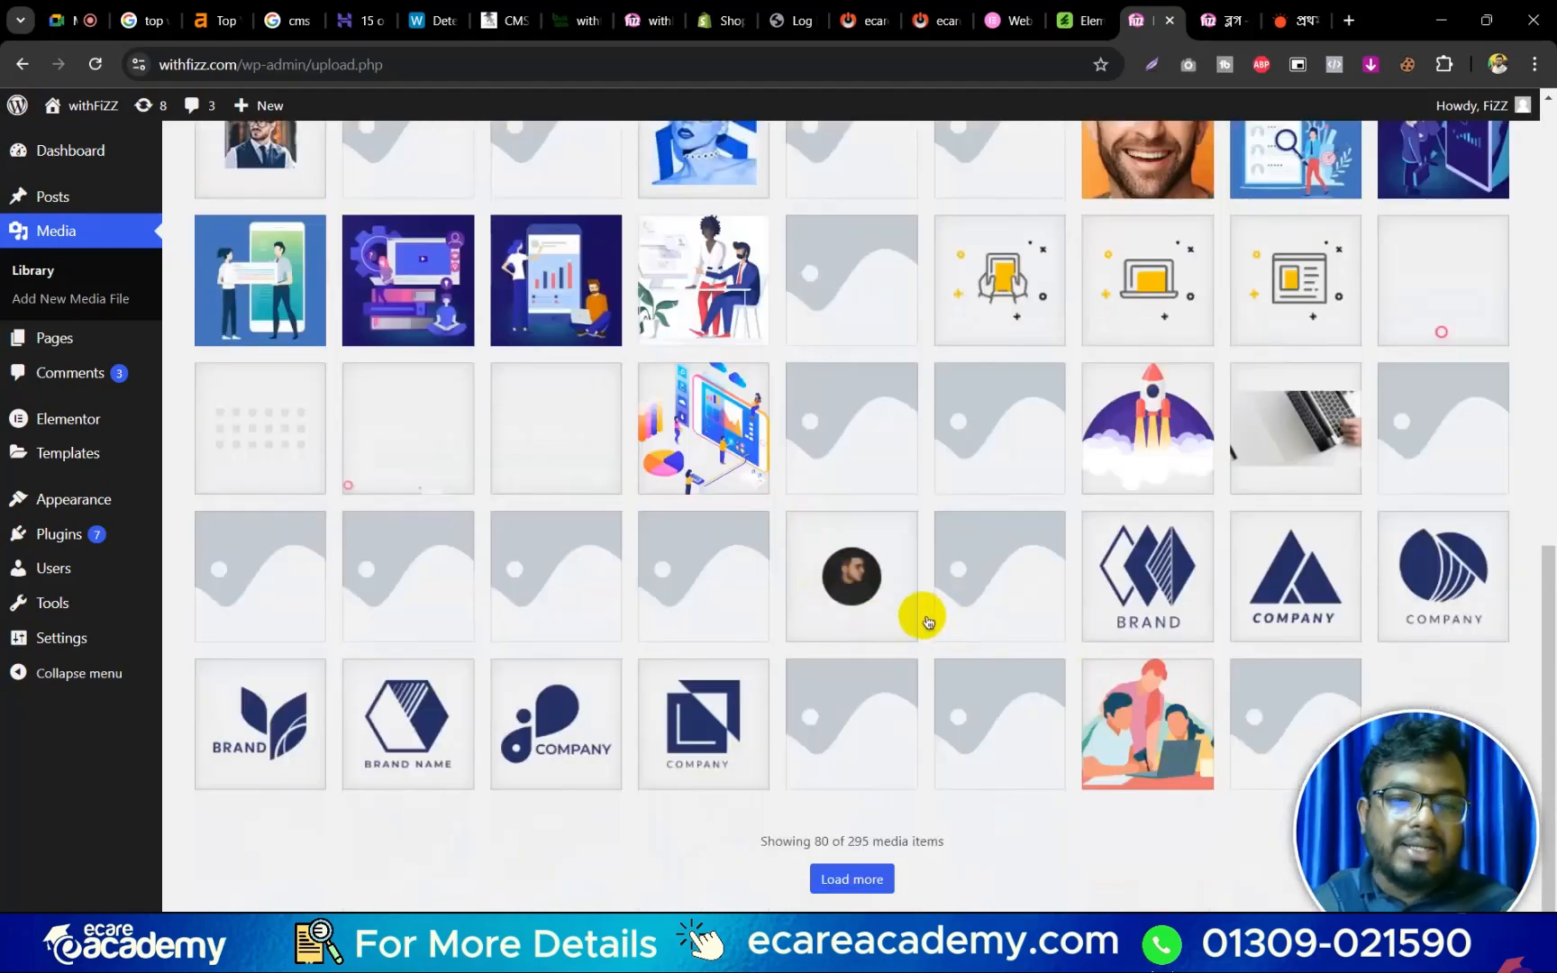
{"action": "scroll", "coordinate": [926, 621], "scroll_direction": "up", "scroll_amount": 12}
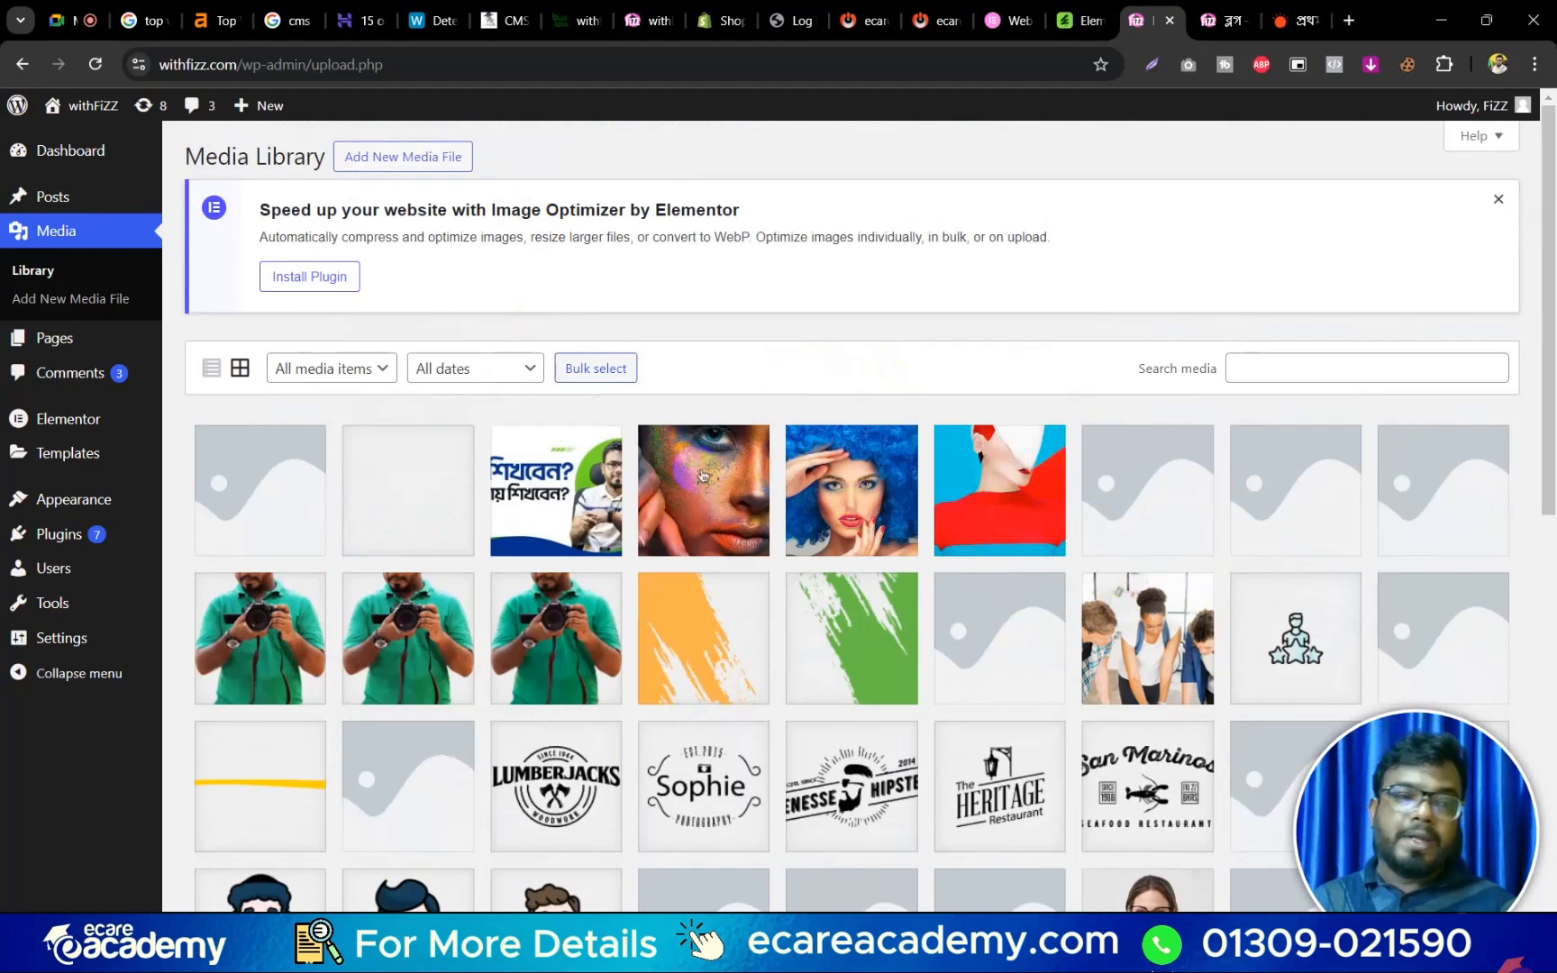
Open the list of all pages and look through it, checking the Google Meet call briefly before returning.
{"action": "mouse_move", "coordinate": [144, 339]}
{"action": "left_click", "coordinate": [200, 340]}
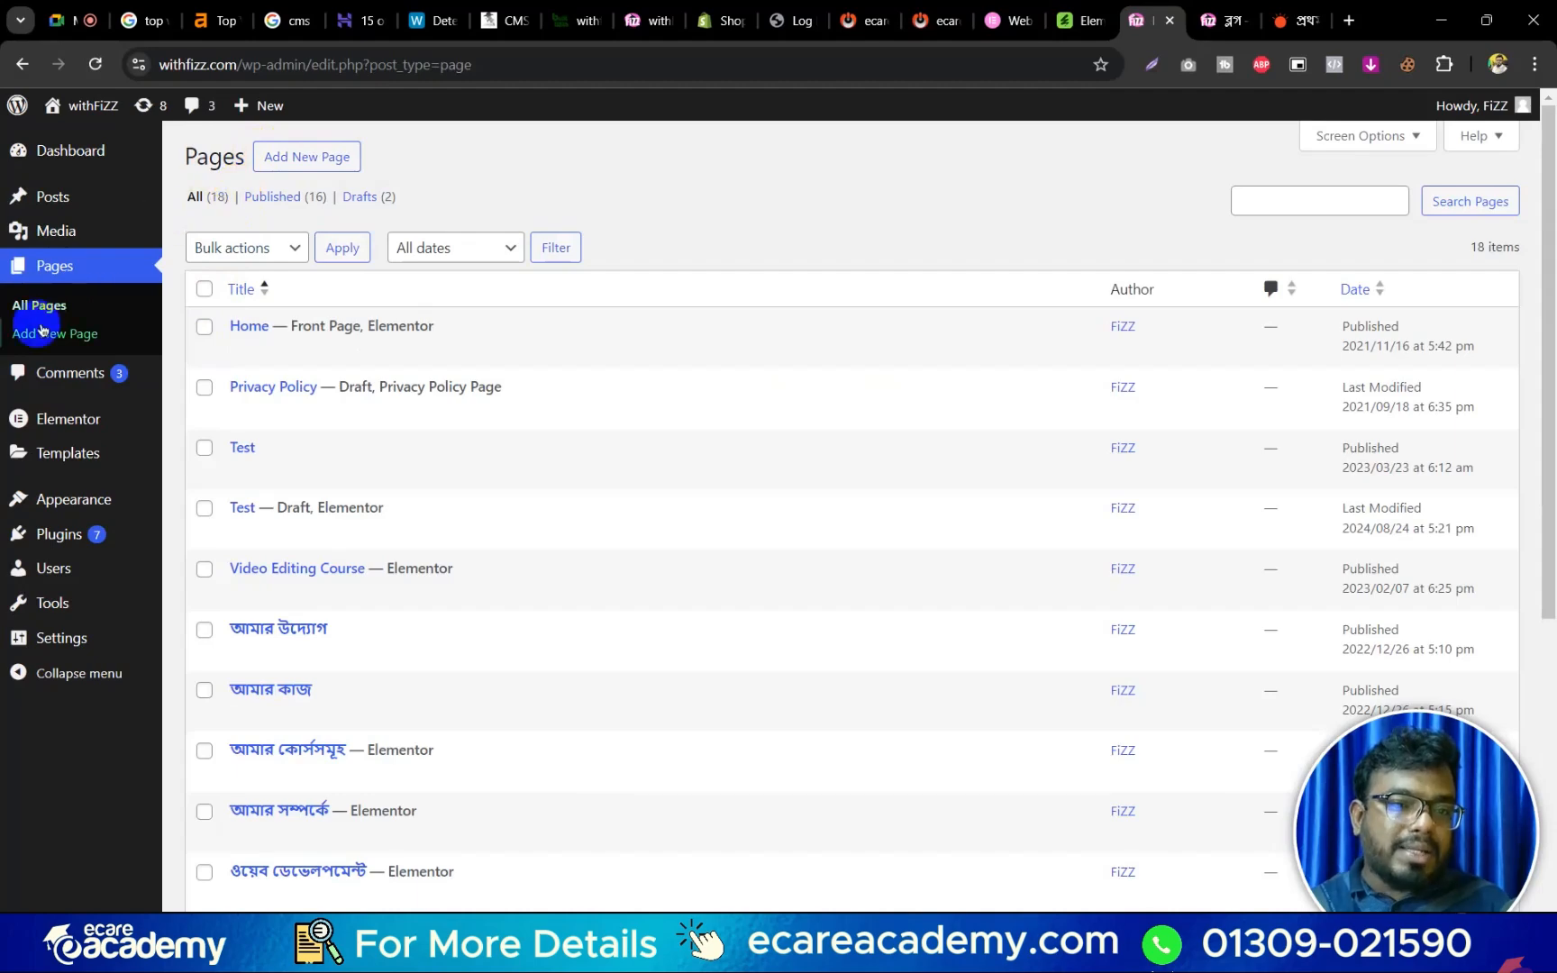
{"action": "scroll", "coordinate": [400, 192], "scroll_direction": "down", "scroll_amount": 6}
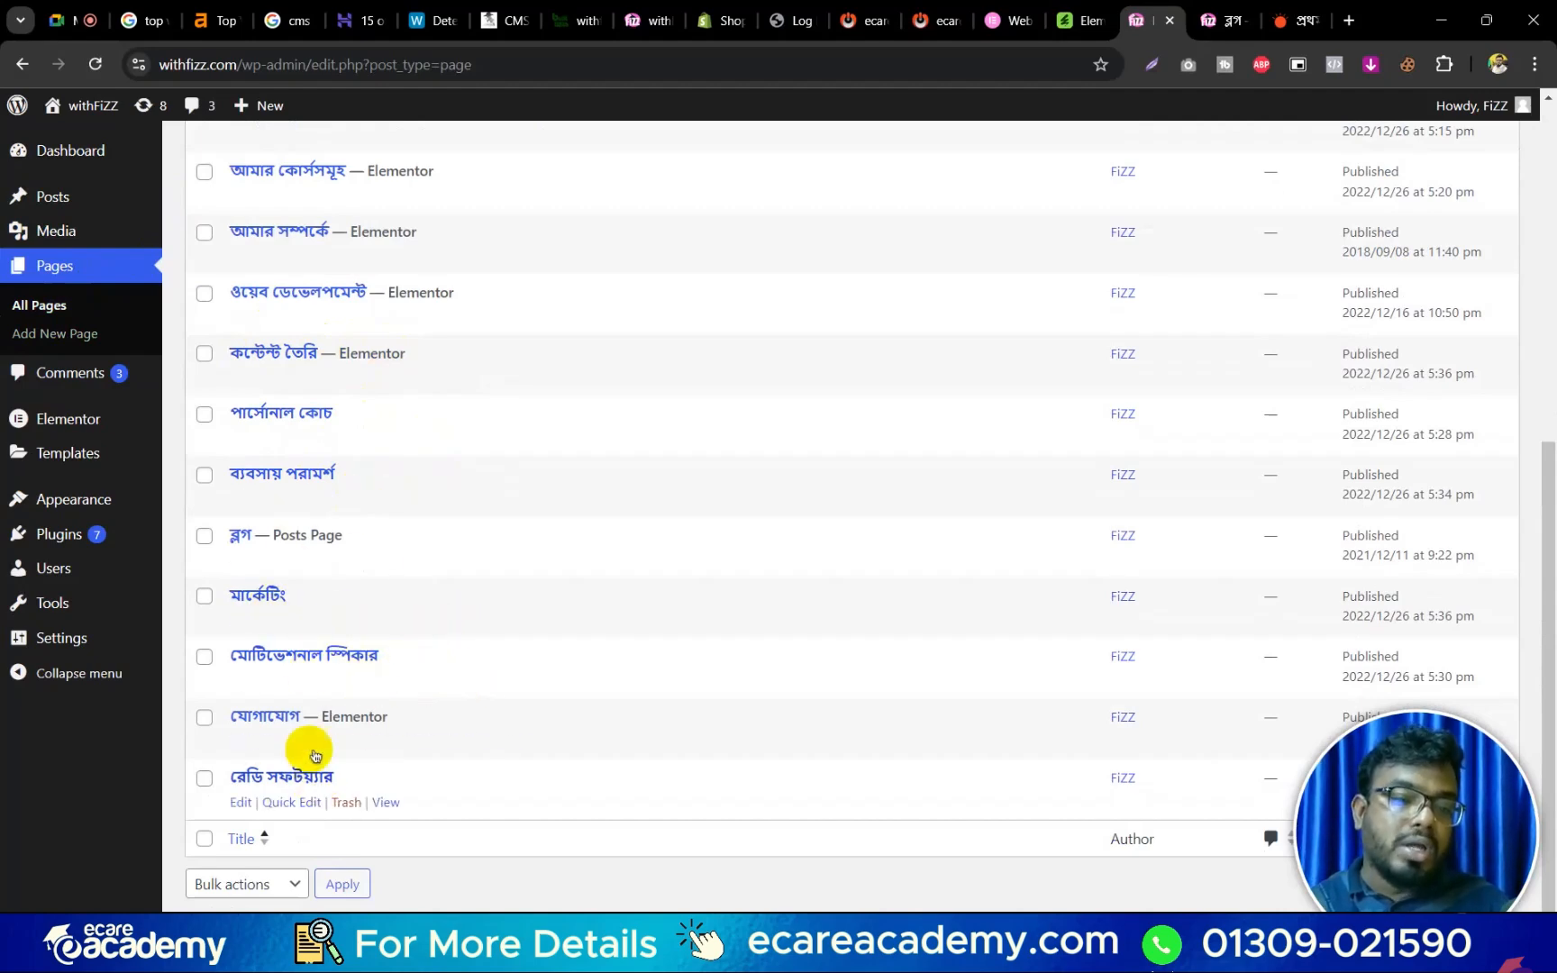
{"action": "scroll", "coordinate": [432, 496], "scroll_direction": "up", "scroll_amount": 5}
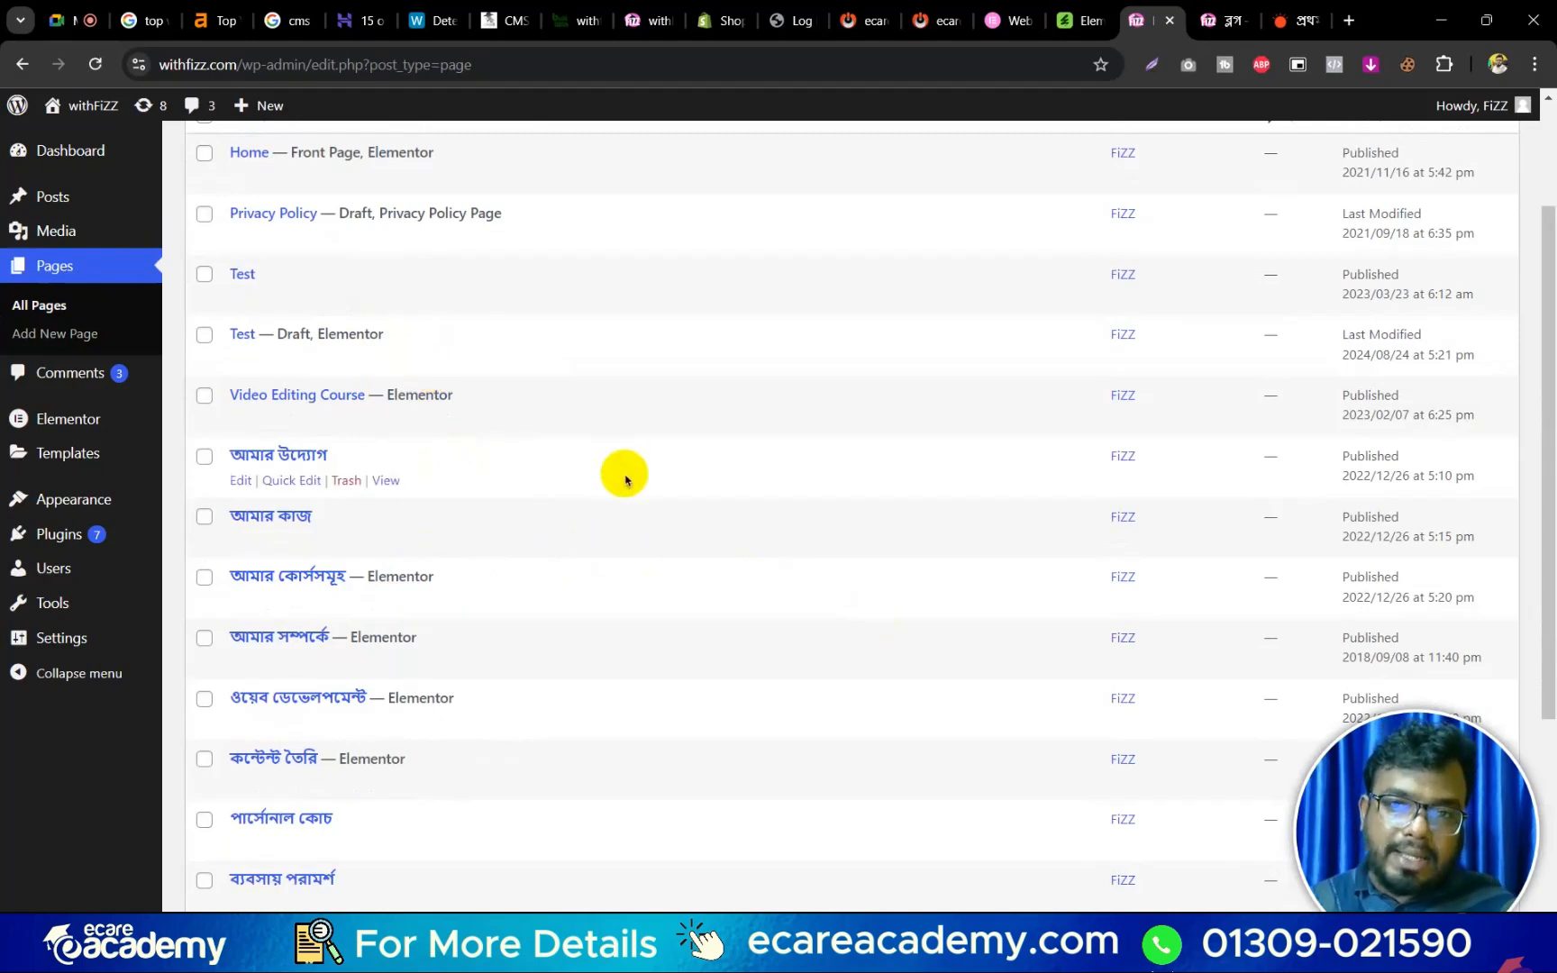
{"action": "left_click", "coordinate": [72, 20]}
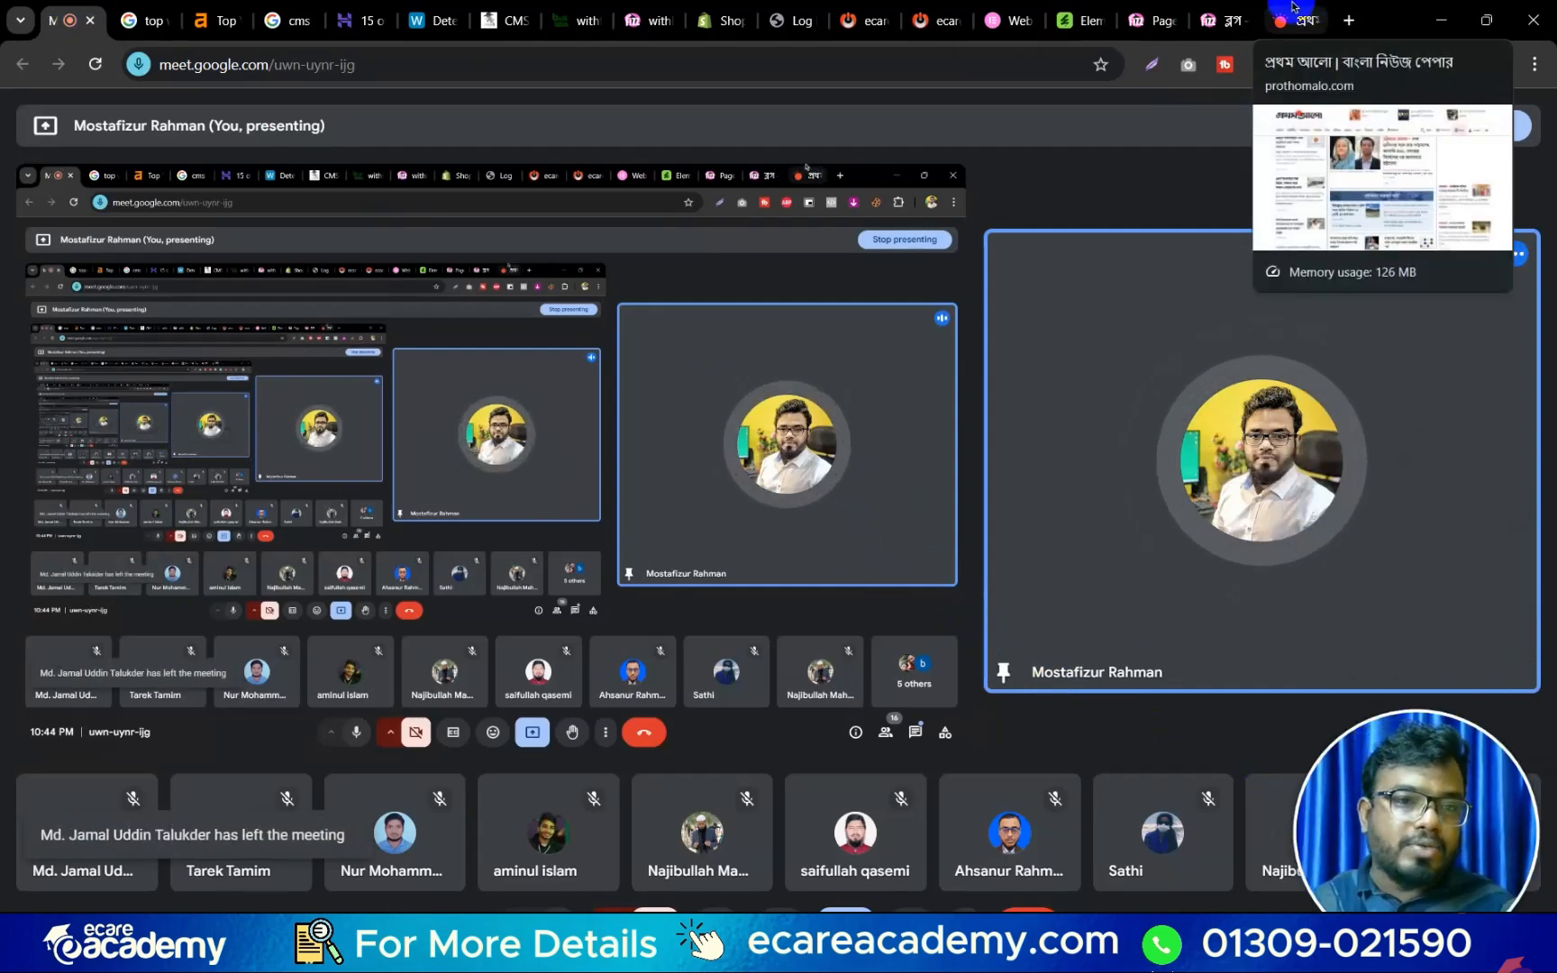
{"action": "left_click", "coordinate": [1156, 16]}
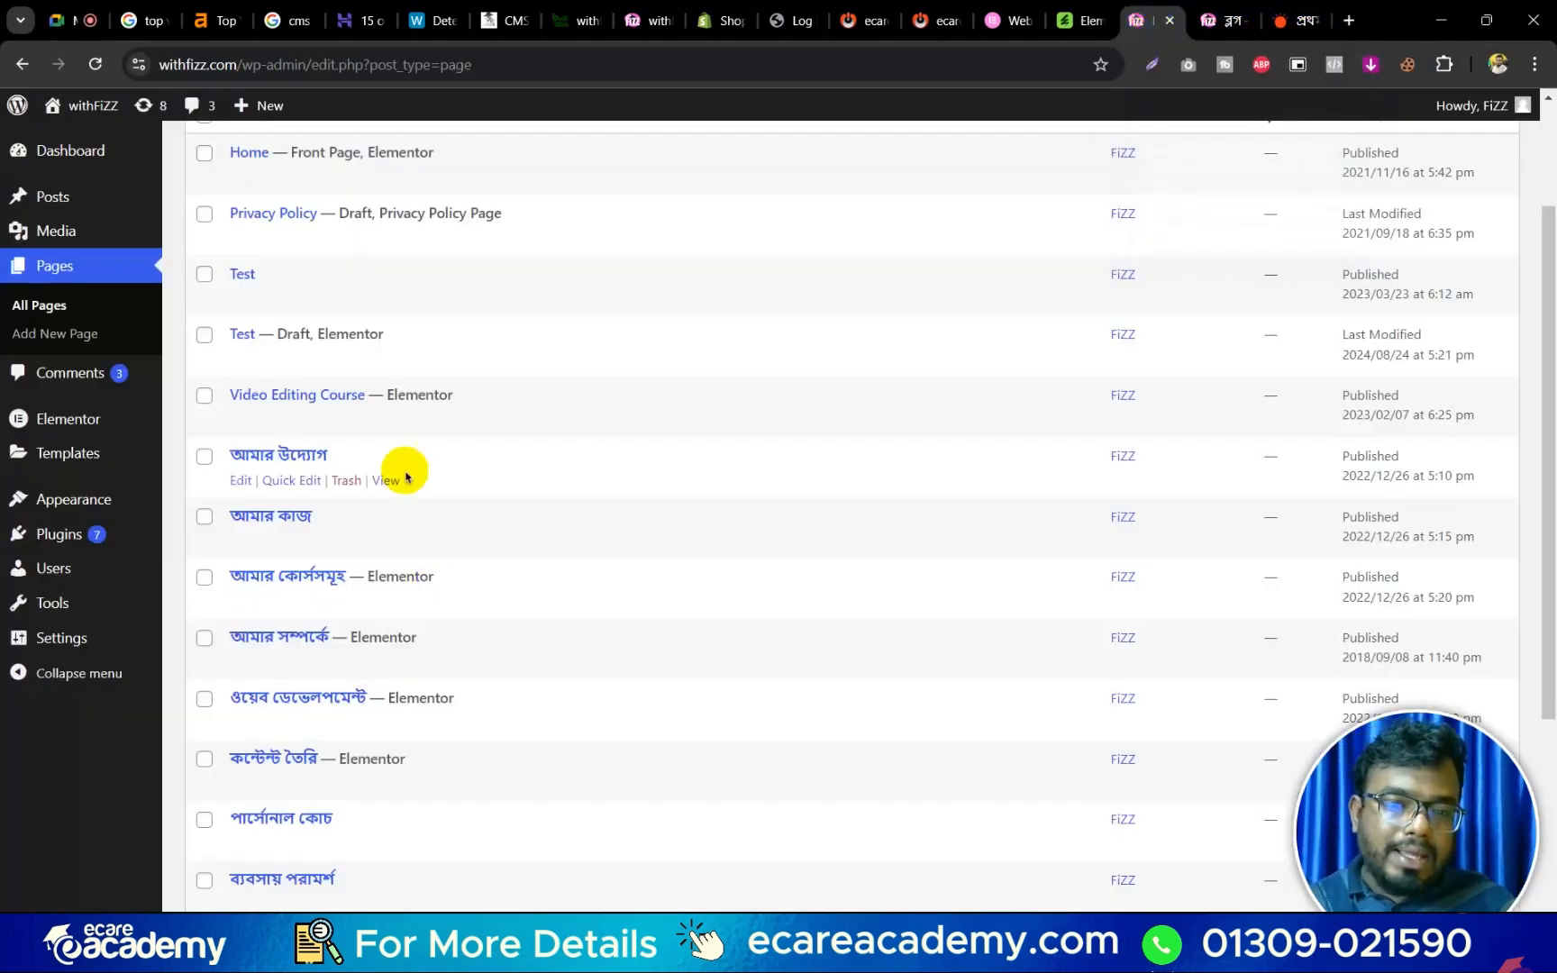
Create a new page titled "এটা একটি পরীক্ষামূলক পাতা" with the paragraph "প্রথম পাতায় আপনাকে স্বাগত".
{"action": "left_click", "coordinate": [114, 335]}
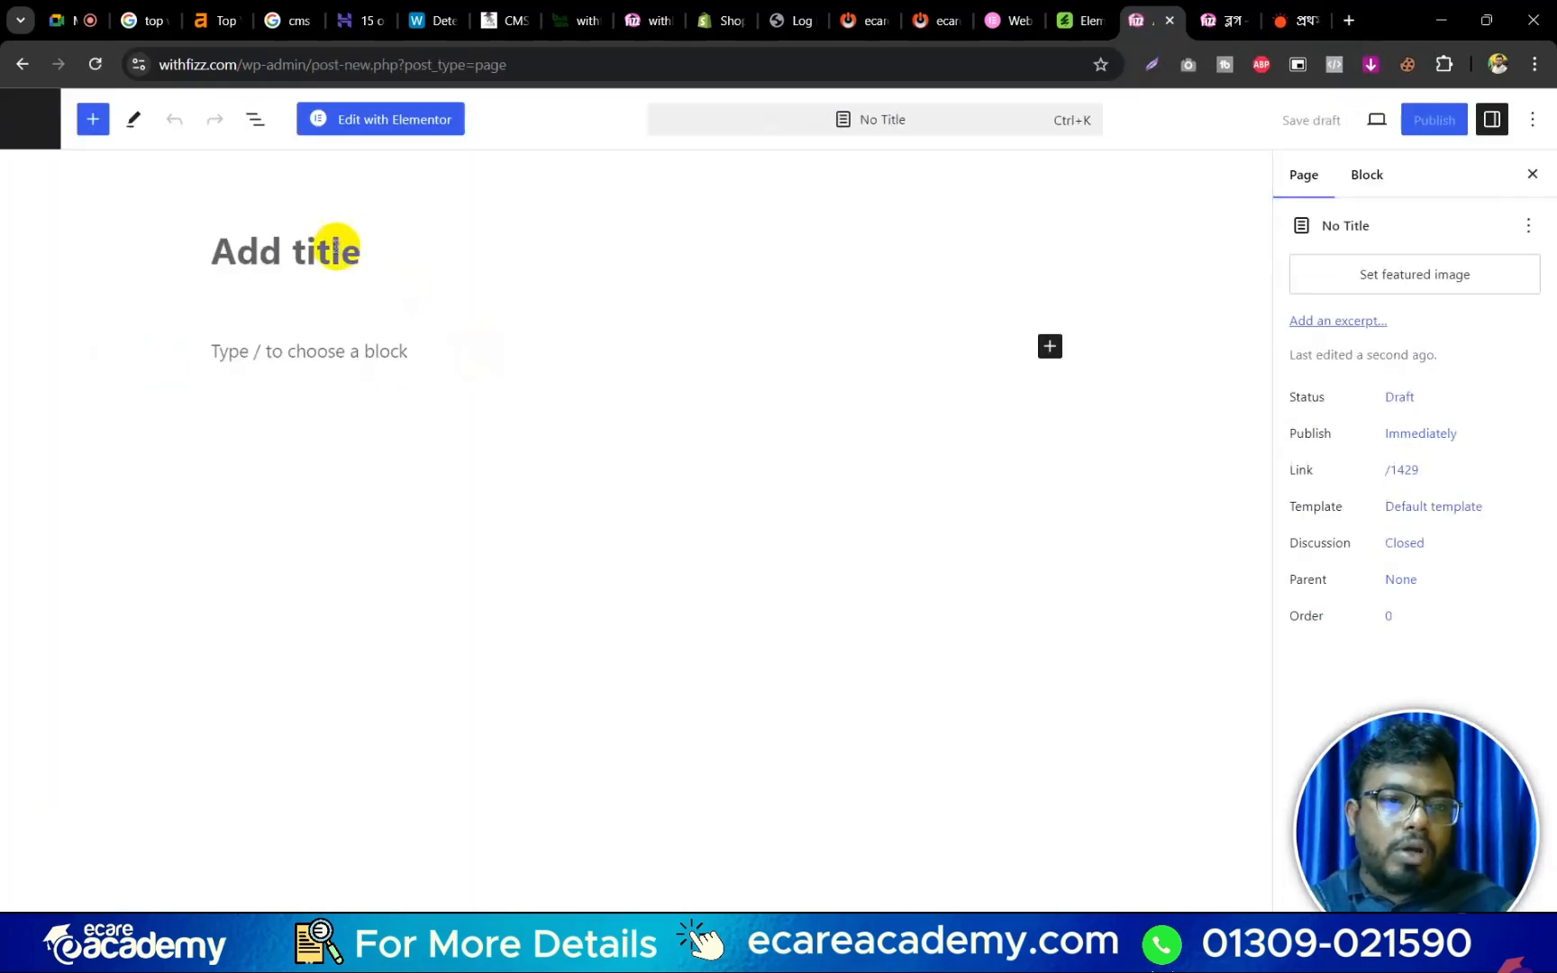
{"action": "left_click", "coordinate": [275, 356]}
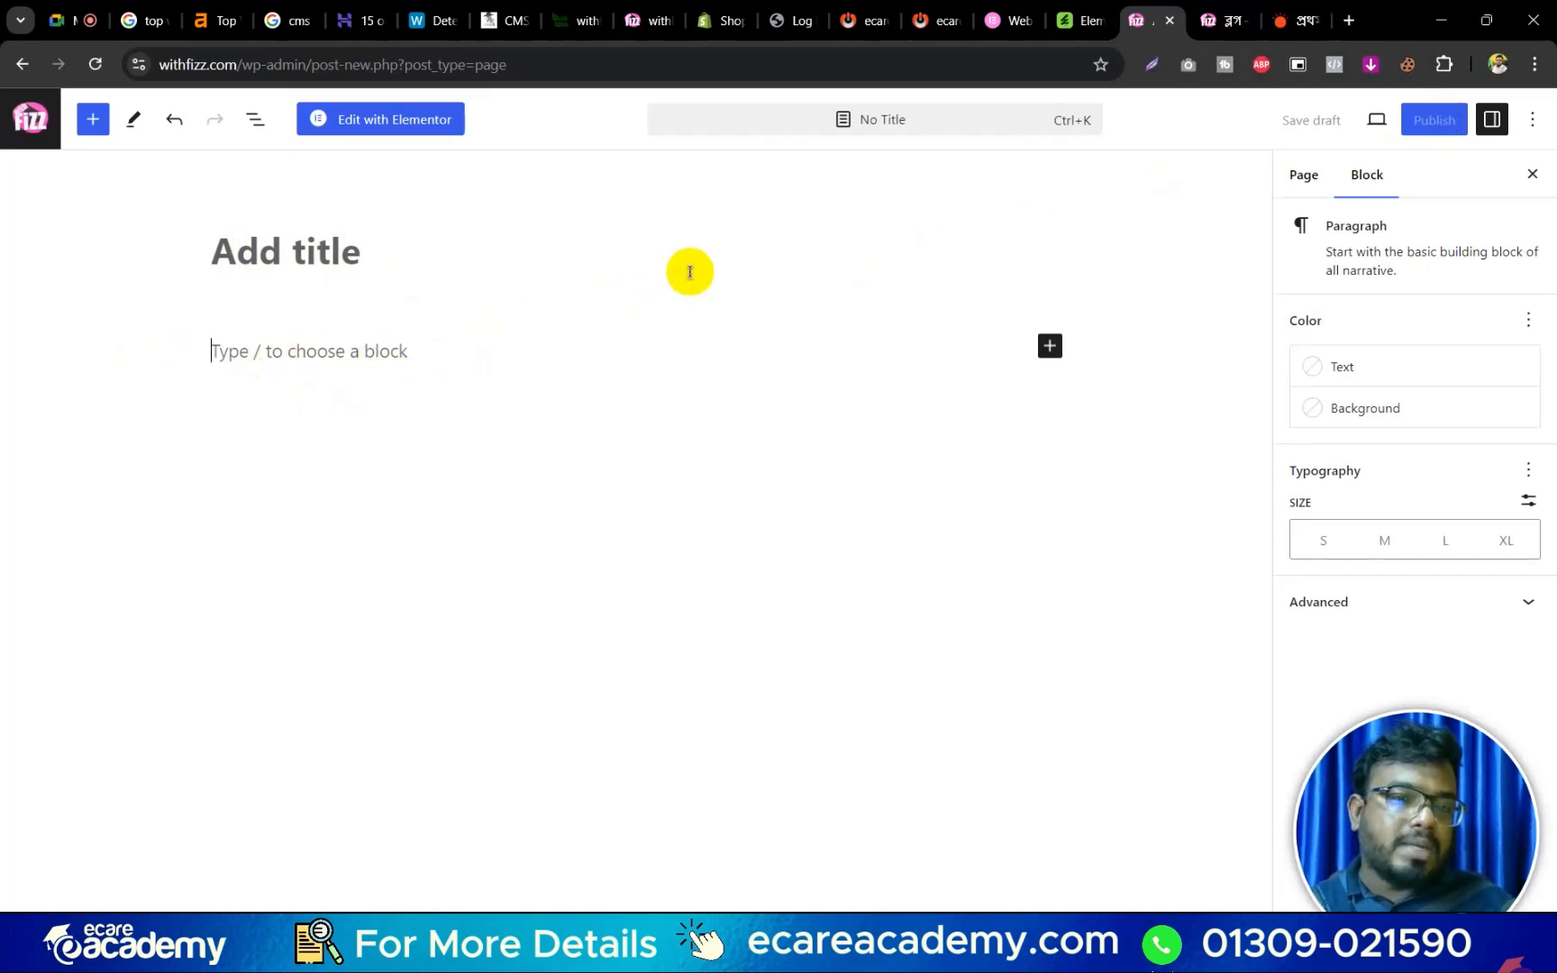
{"action": "left_click", "coordinate": [333, 263]}
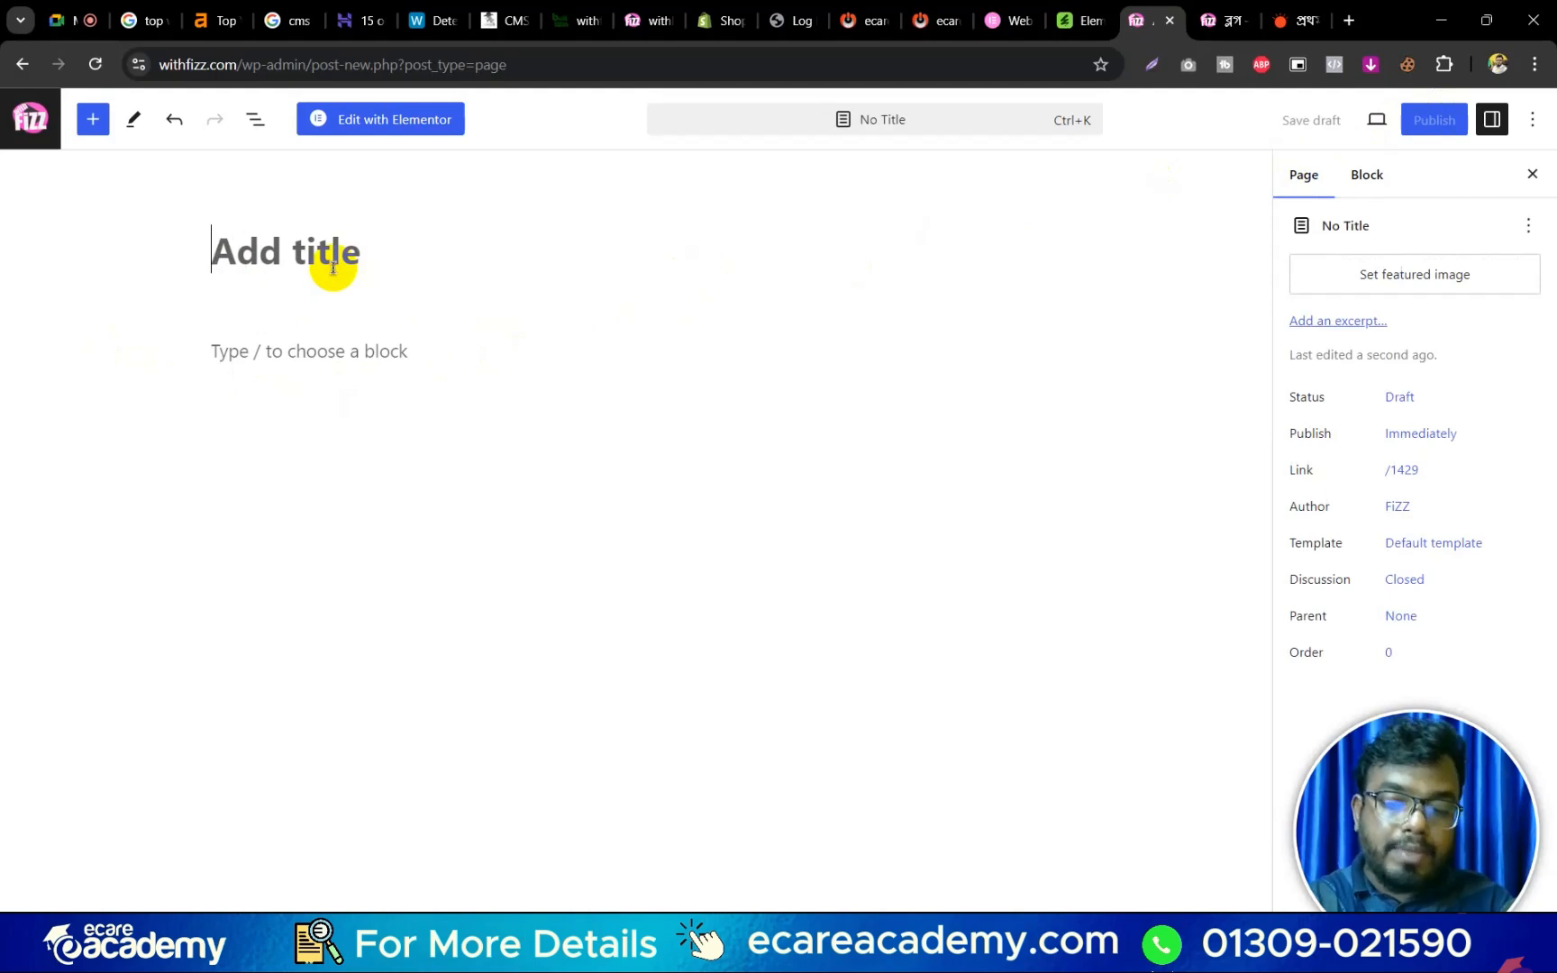
{"action": "type", "text": "এটা একটি "}
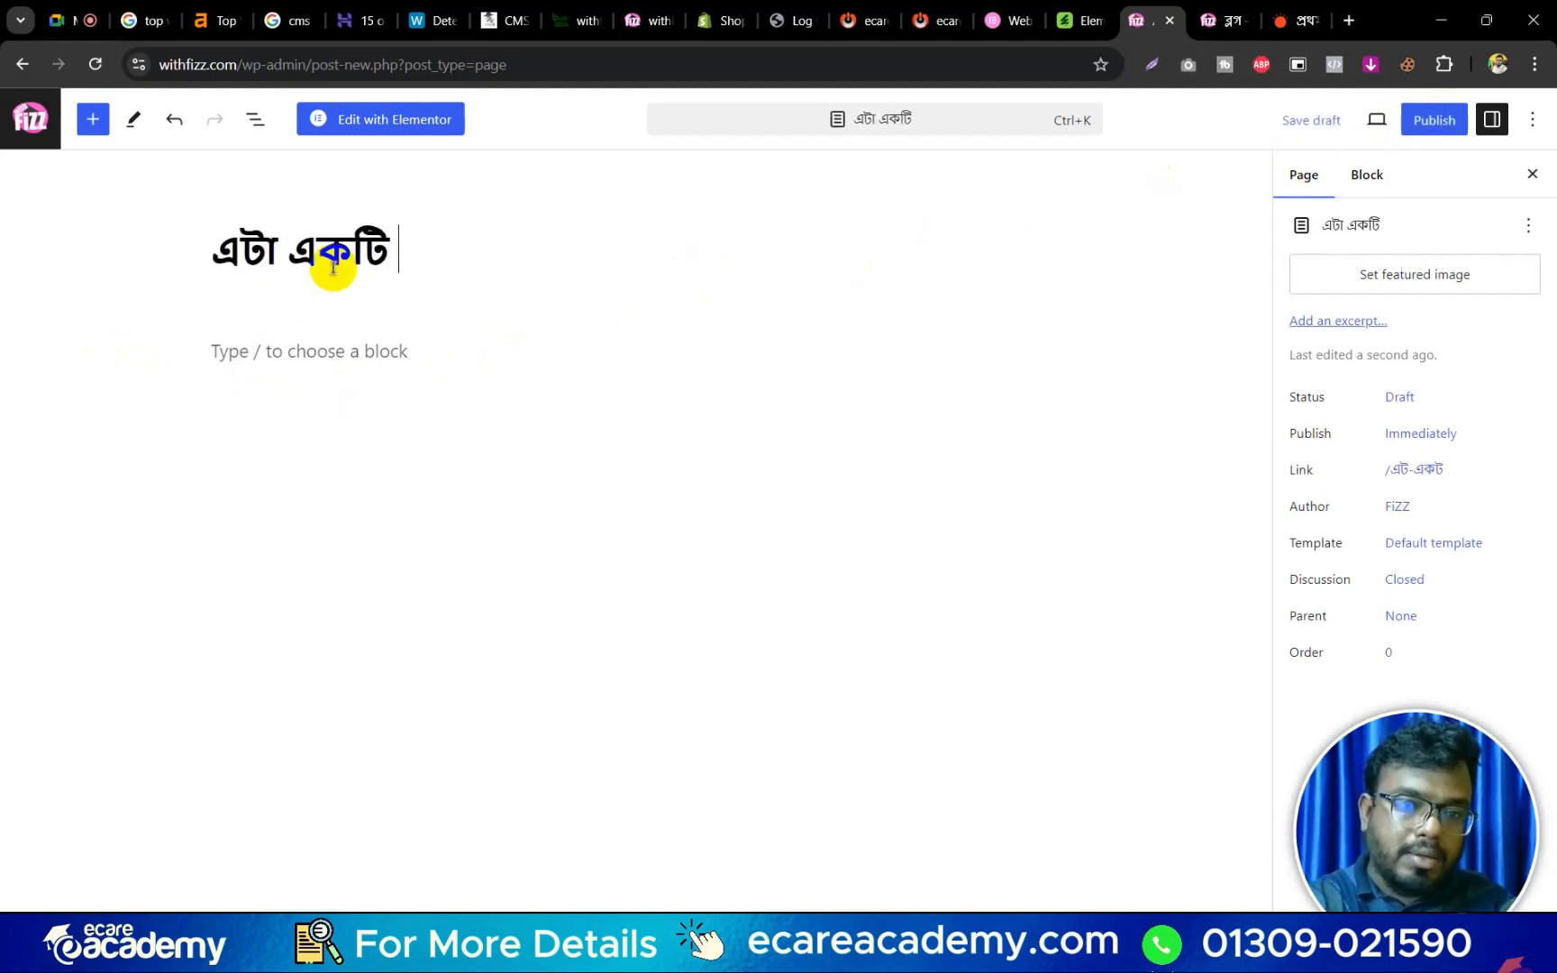
{"action": "type", "text": "পরীক্ষা"}
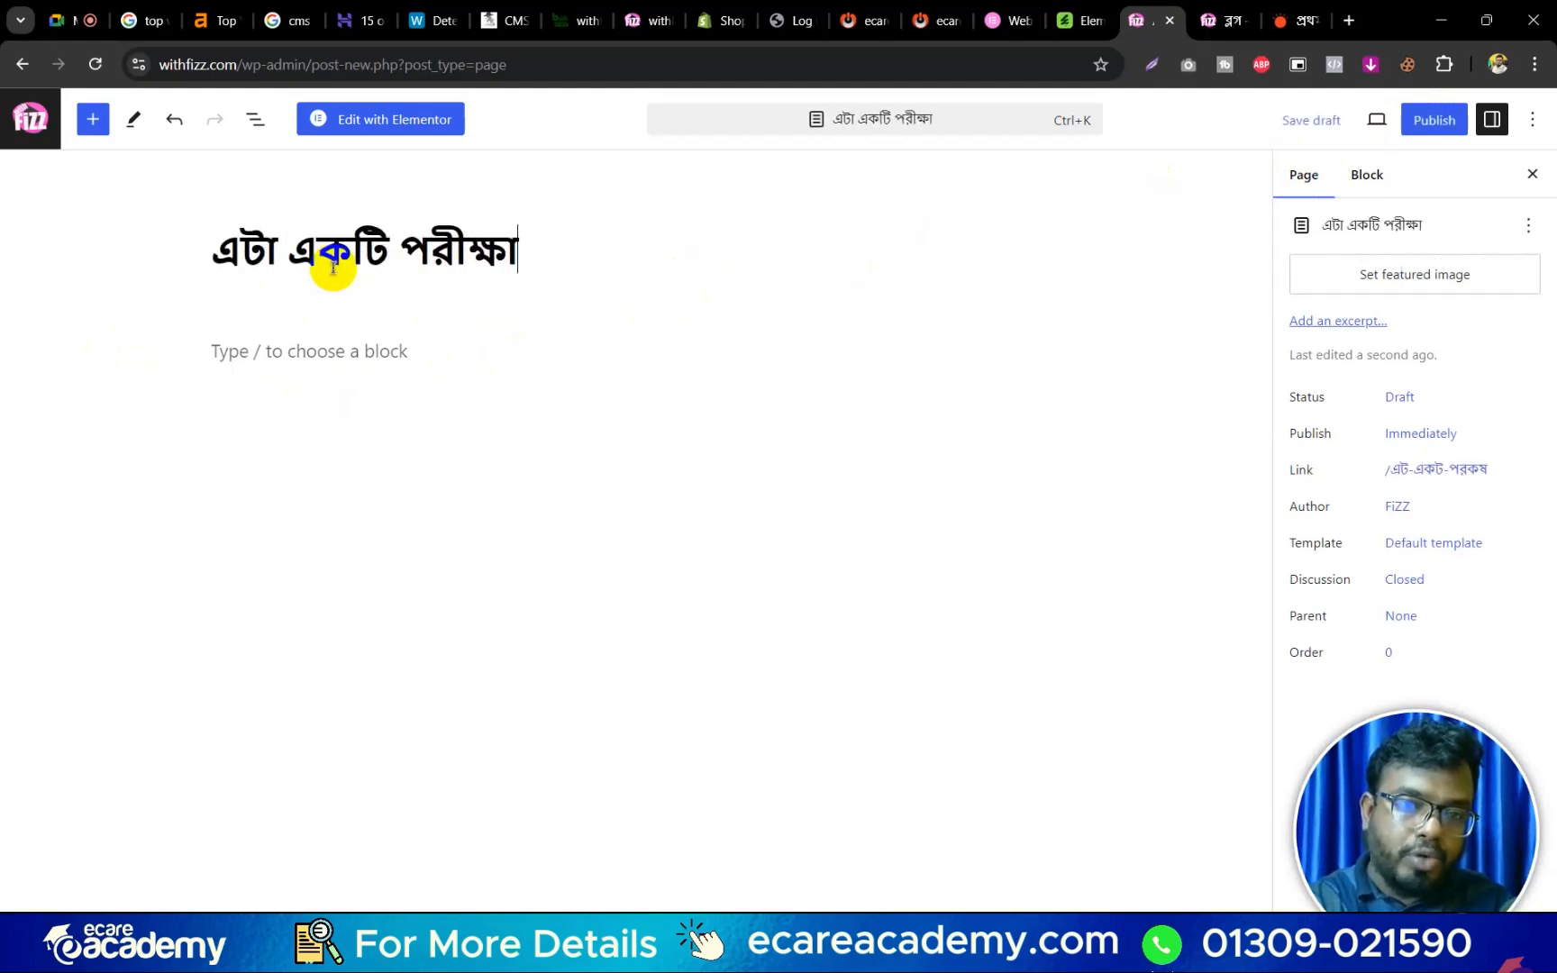
{"action": "type", "text": "মূলক পা"}
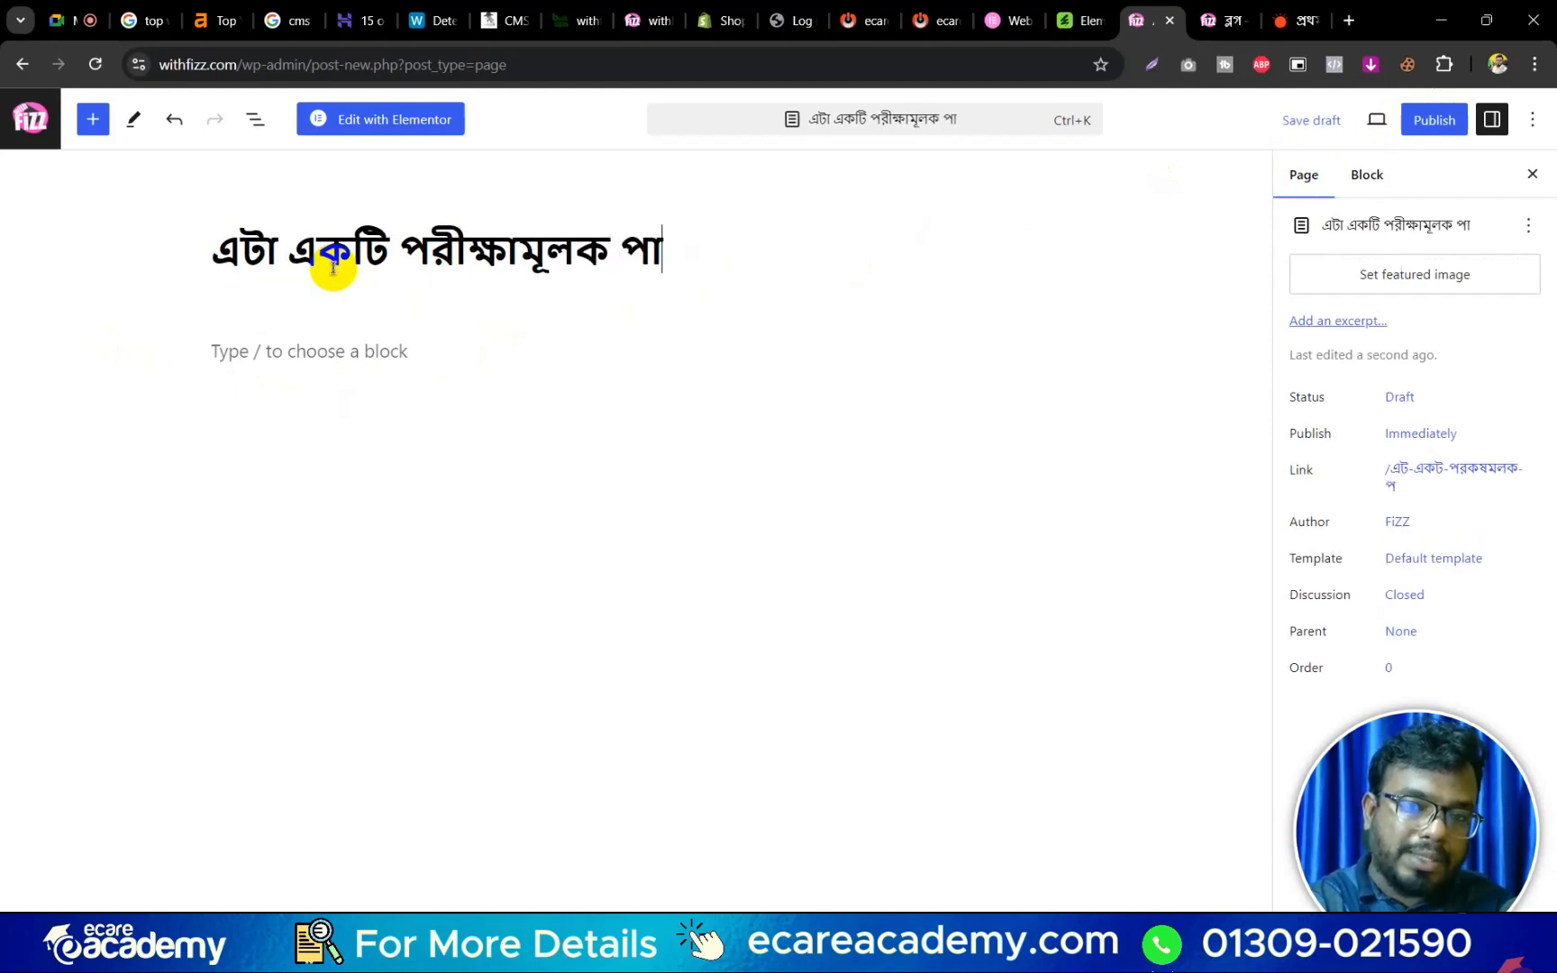
{"action": "type", "text": "তা"}
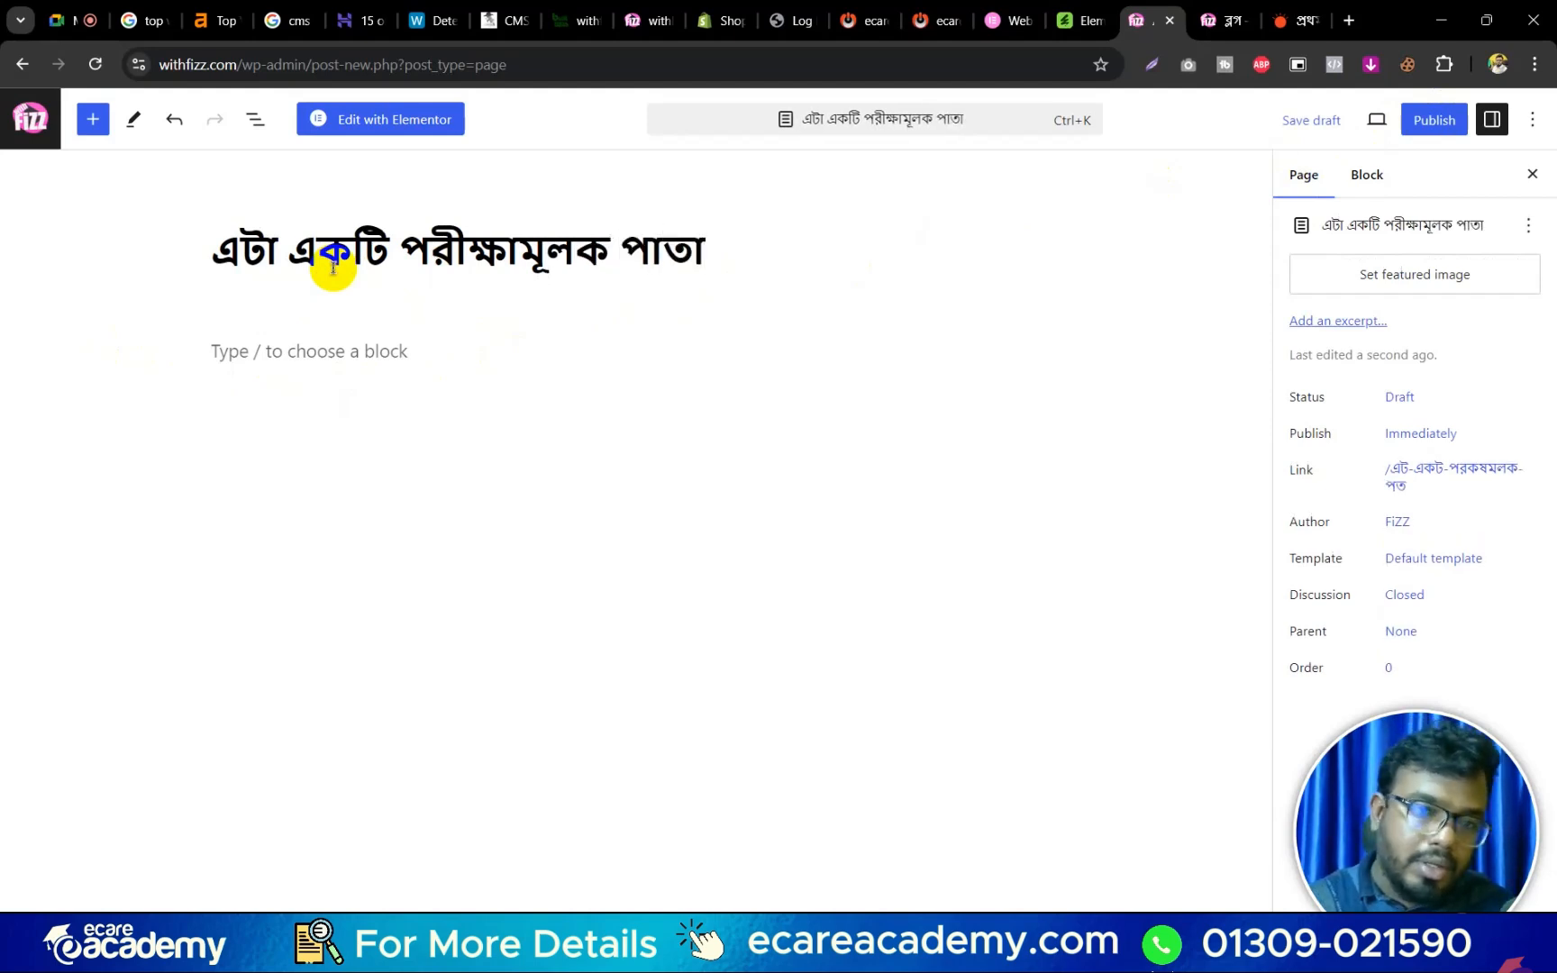
{"action": "left_click", "coordinate": [276, 354]}
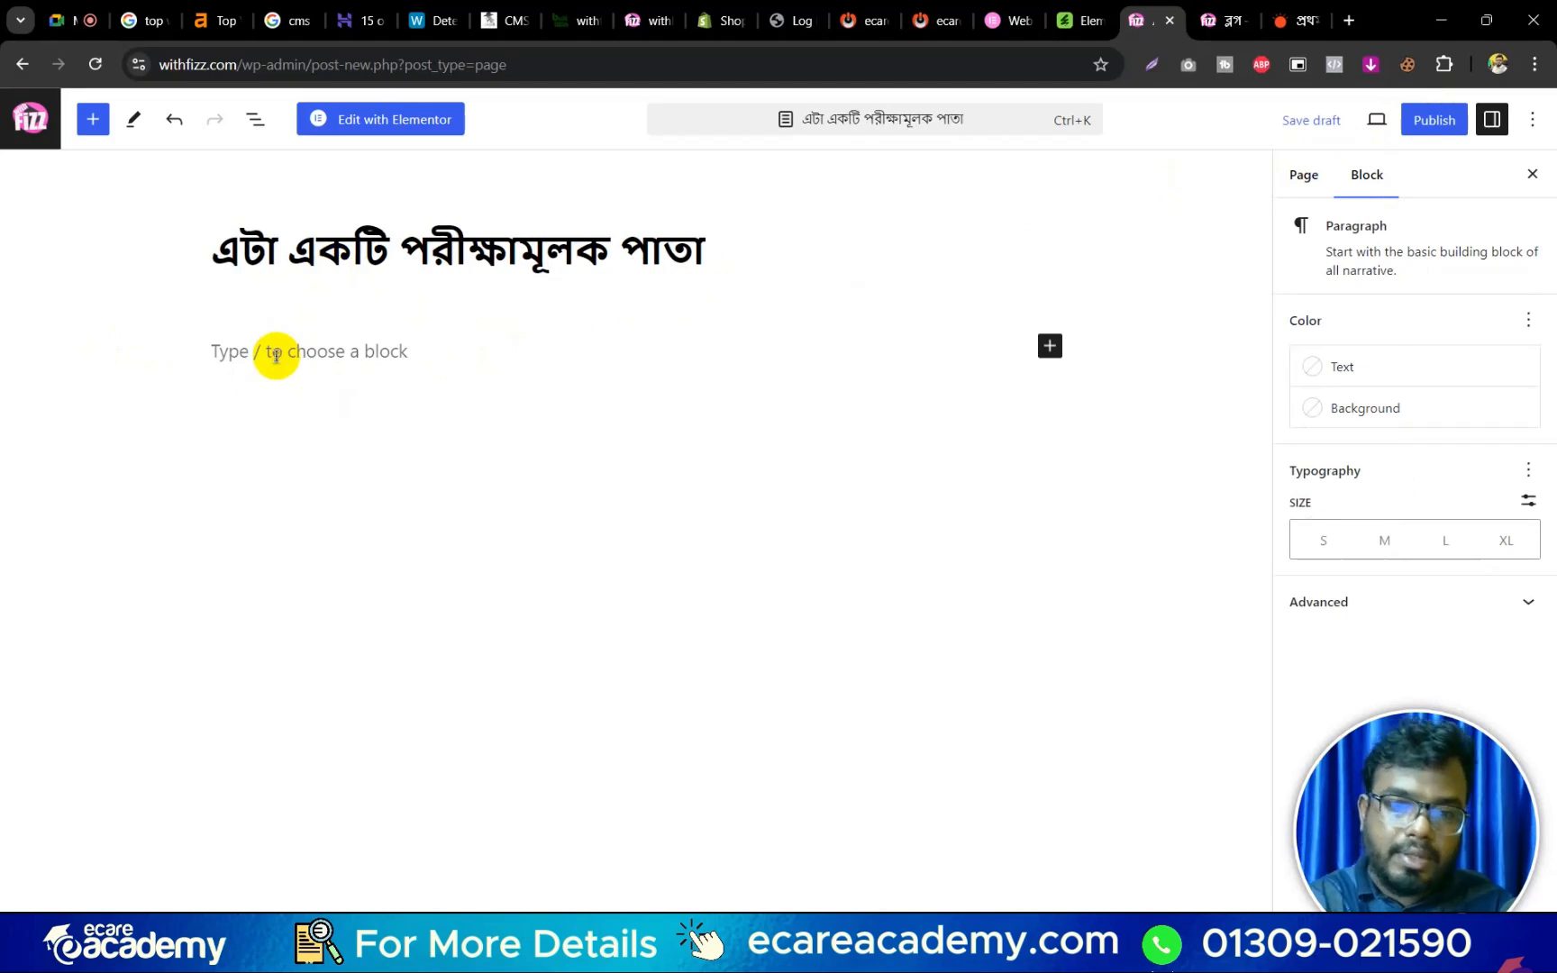
{"action": "type", "text": "প্রথম পাতায় আপনাকে স্বাগত"}
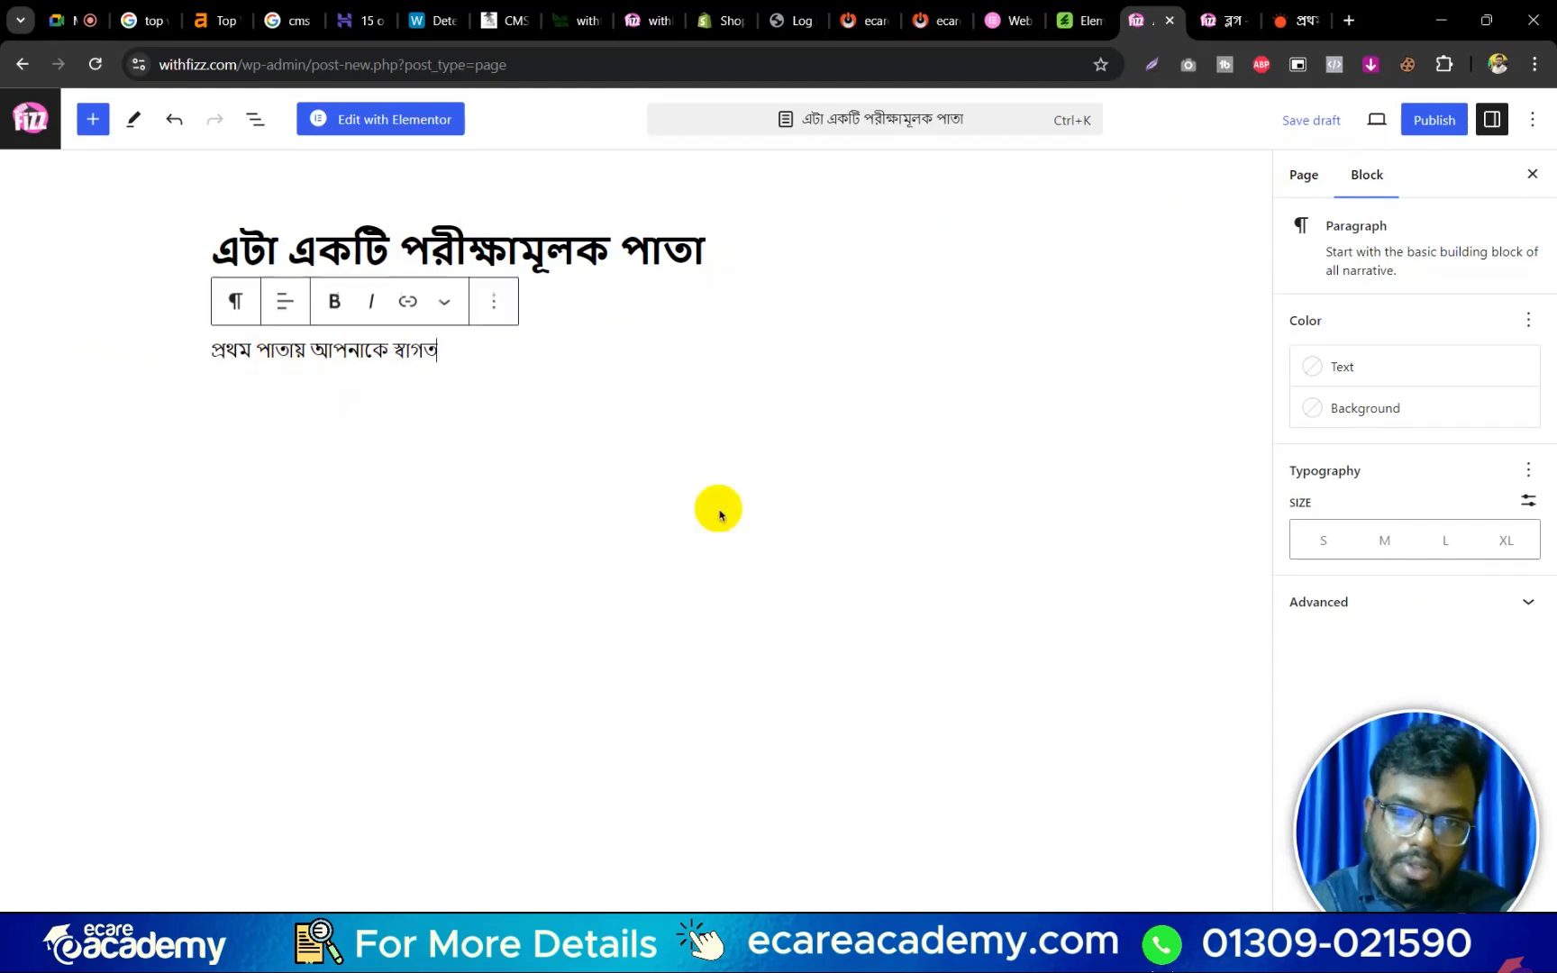
Insert an image block below the paragraph using ki-shikhebn-kothay-shikhben.jpg from the Media Library.
{"action": "left_click", "coordinate": [538, 403]}
{"action": "left_click", "coordinate": [1049, 412]}
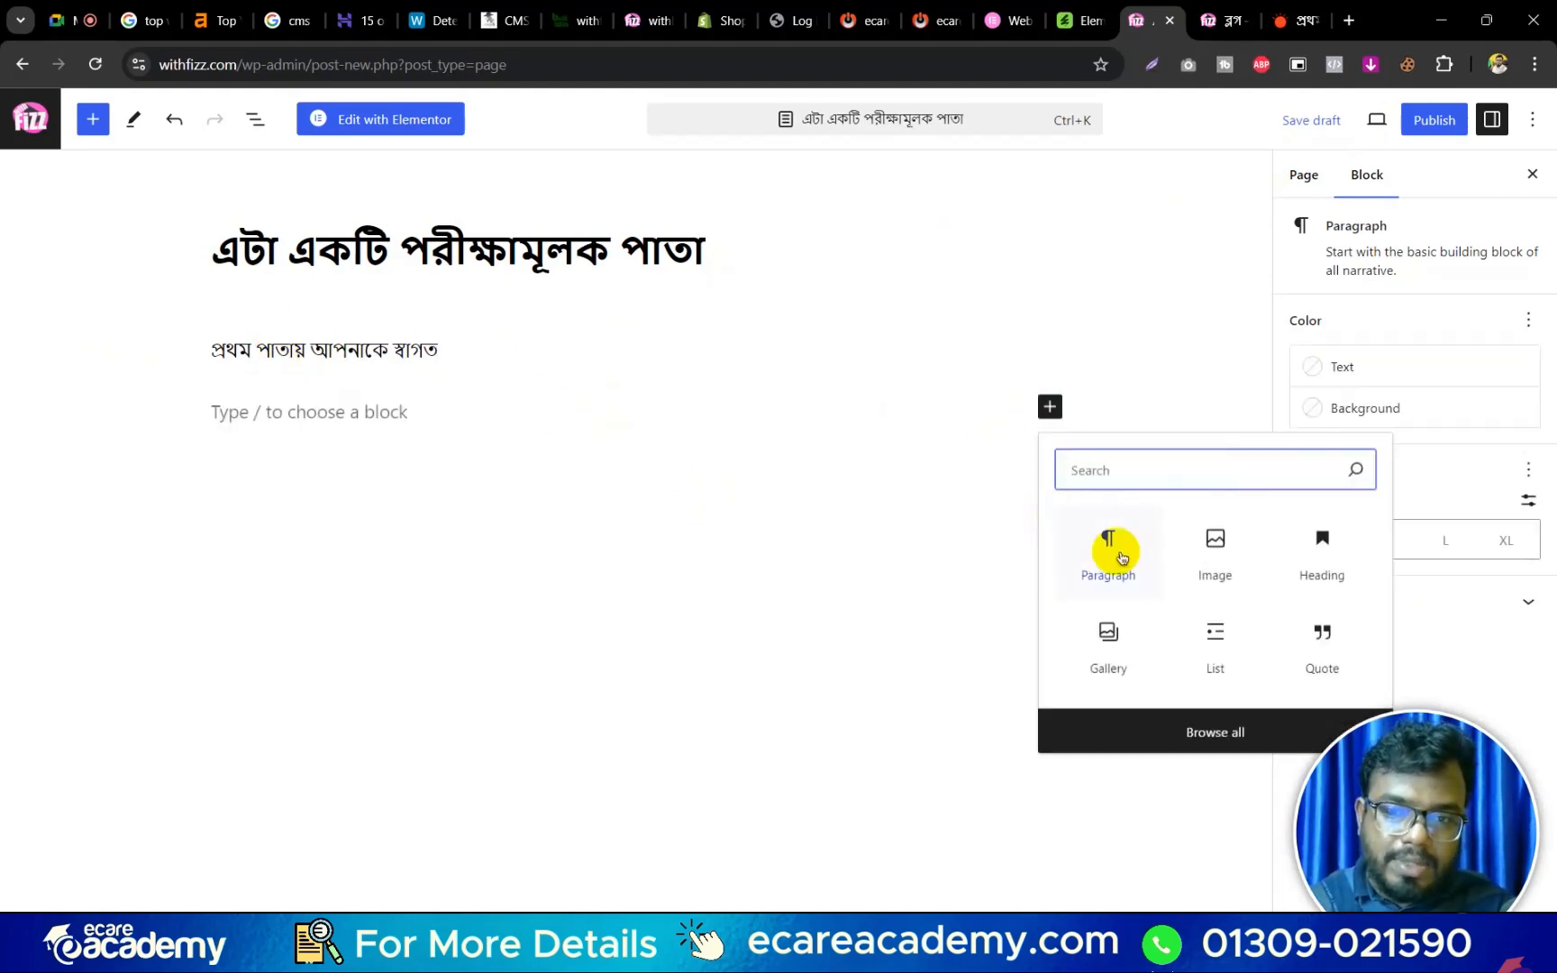
{"action": "left_click", "coordinate": [1220, 546]}
{"action": "left_click", "coordinate": [362, 523]}
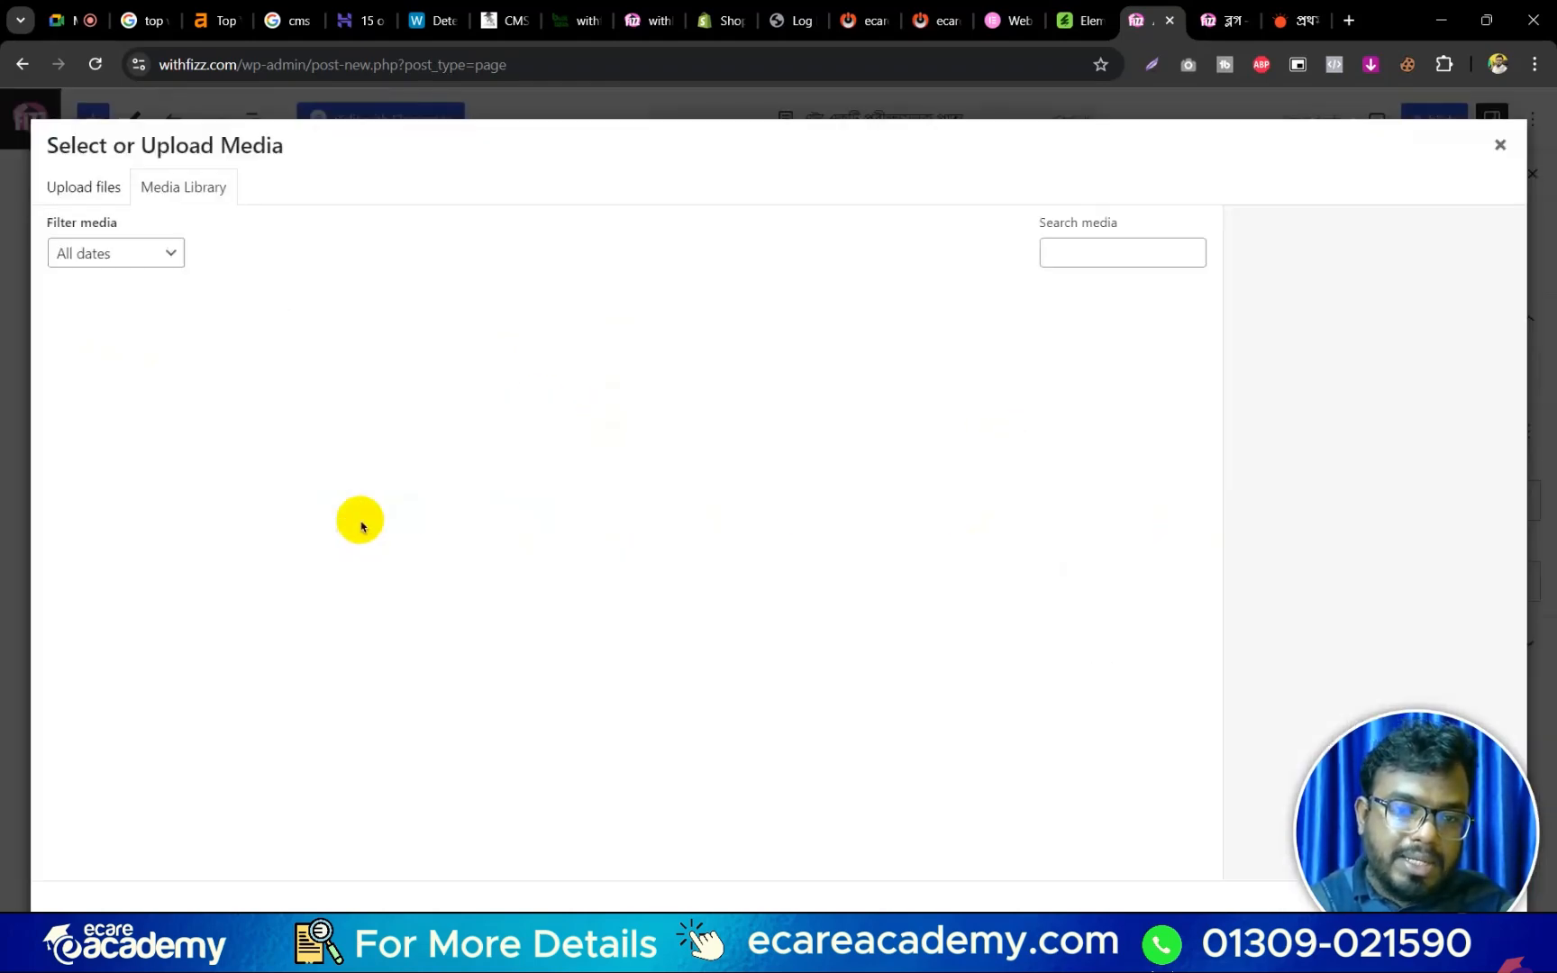
{"action": "left_click", "coordinate": [408, 343]}
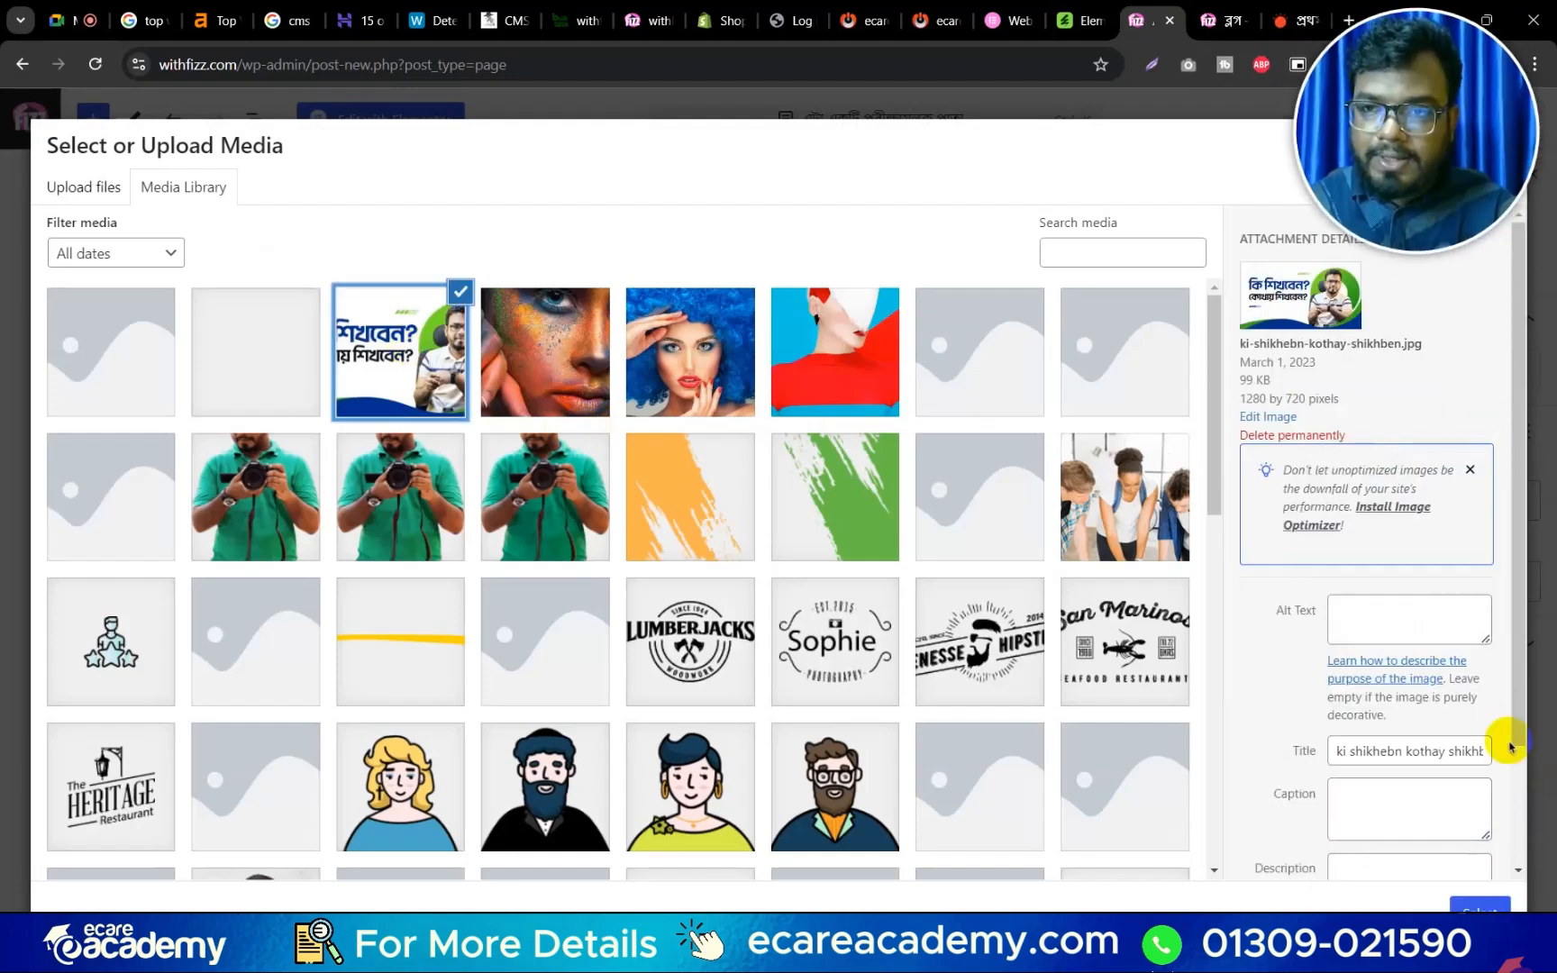
{"action": "left_click", "coordinate": [1478, 905]}
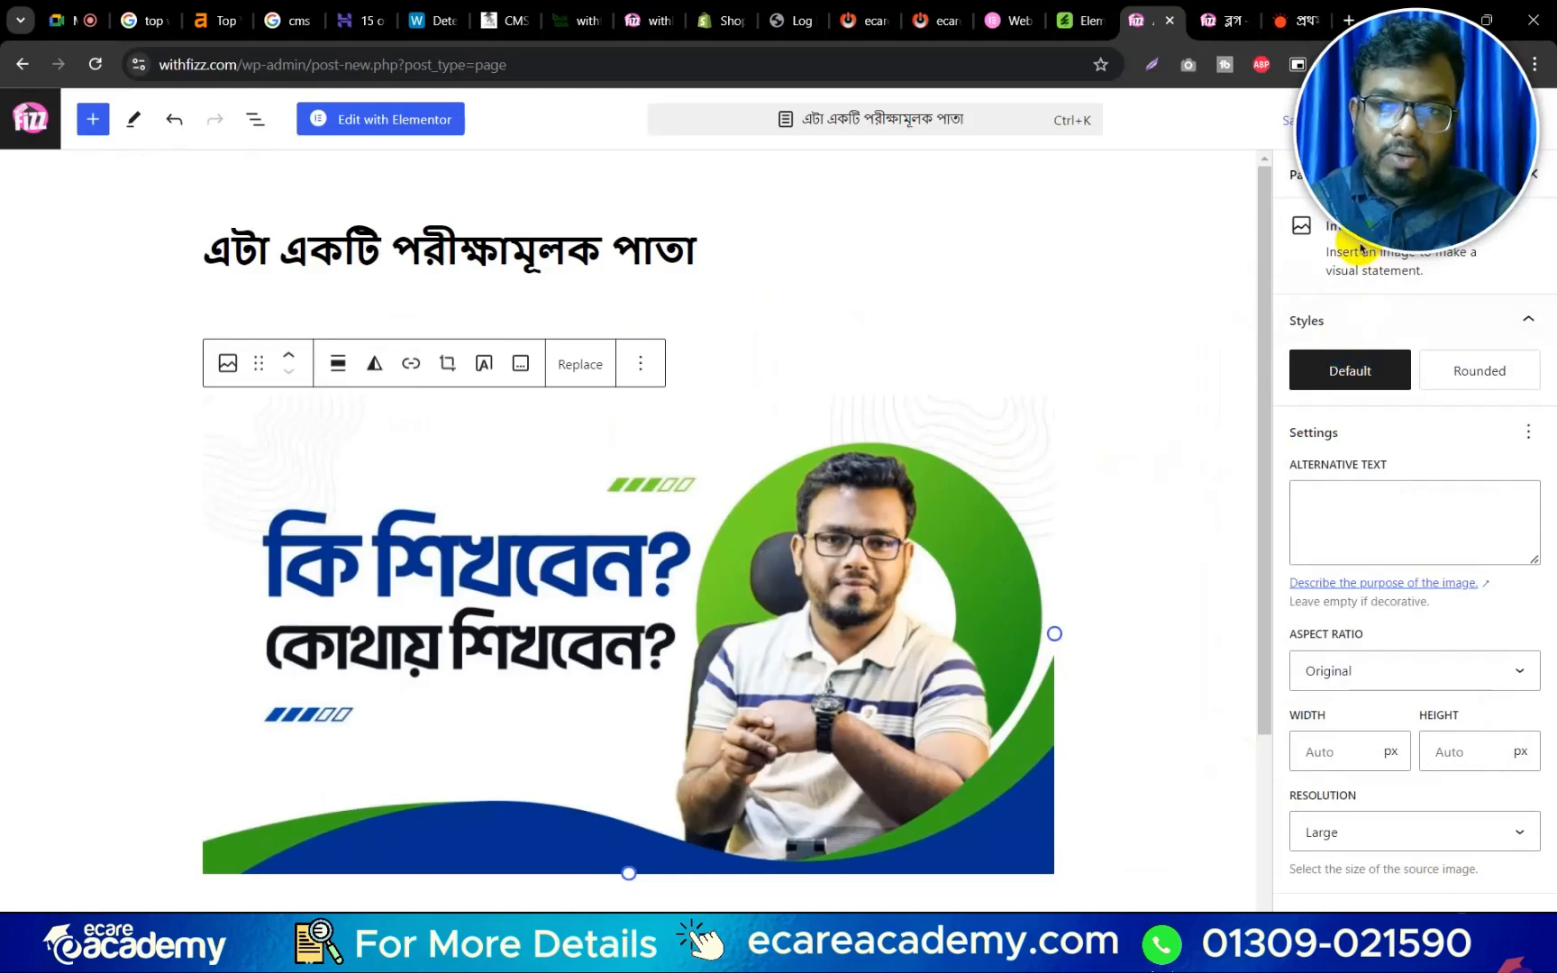
Publish the page with public visibility and look over its live version.
{"action": "left_click", "coordinate": [1433, 122]}
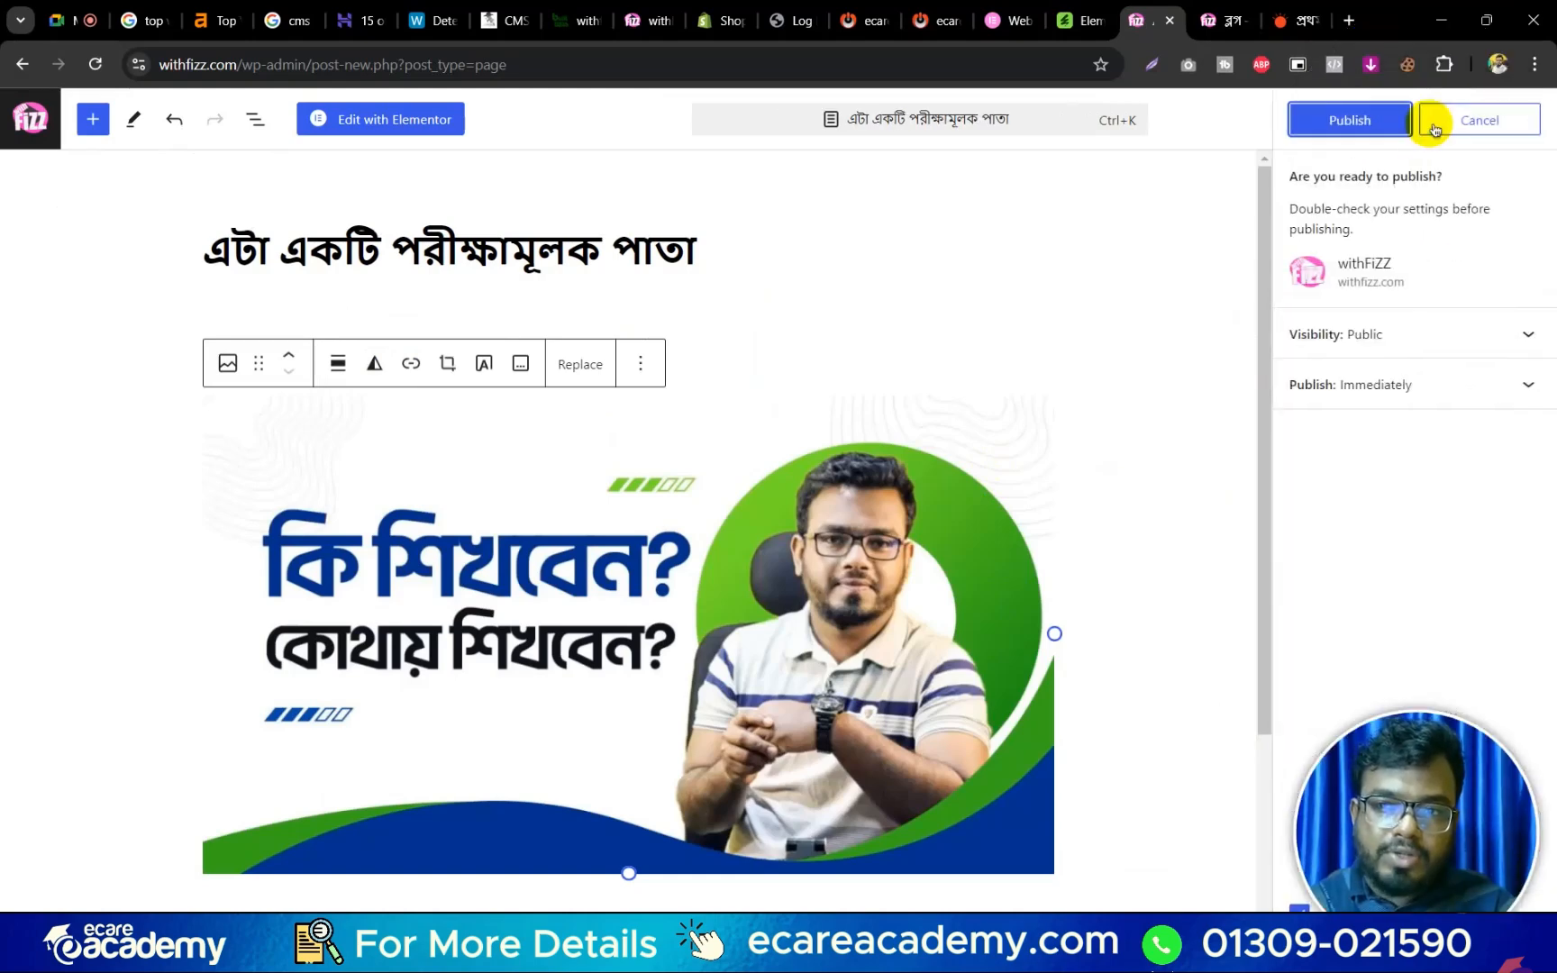
{"action": "left_click", "coordinate": [1356, 120]}
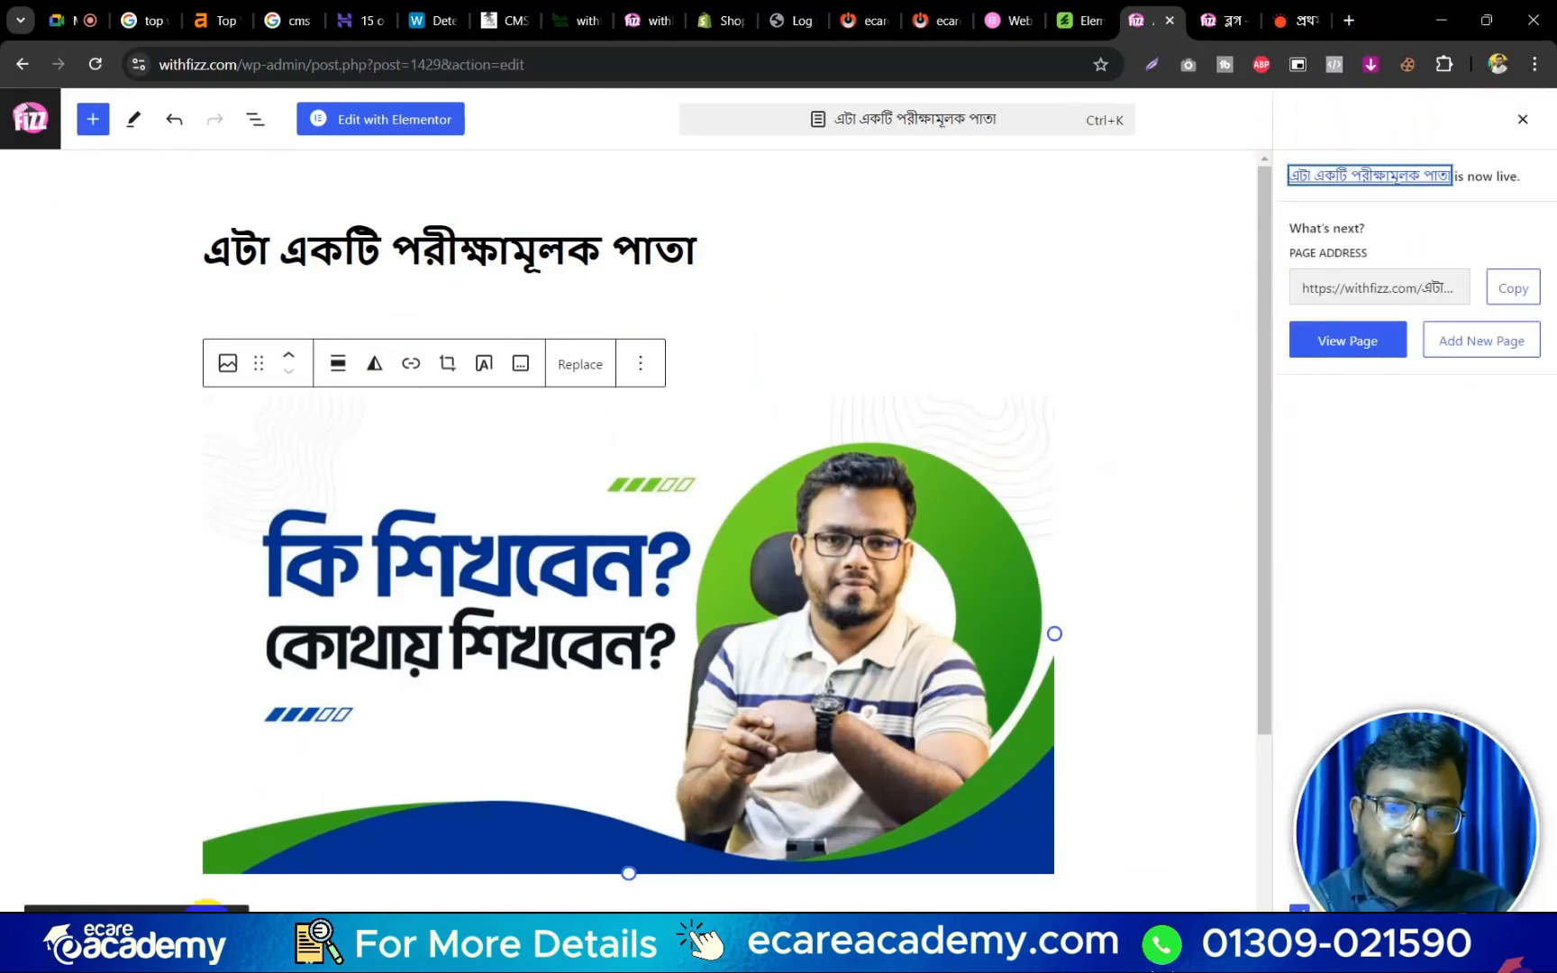
{"action": "left_click", "coordinate": [208, 925]}
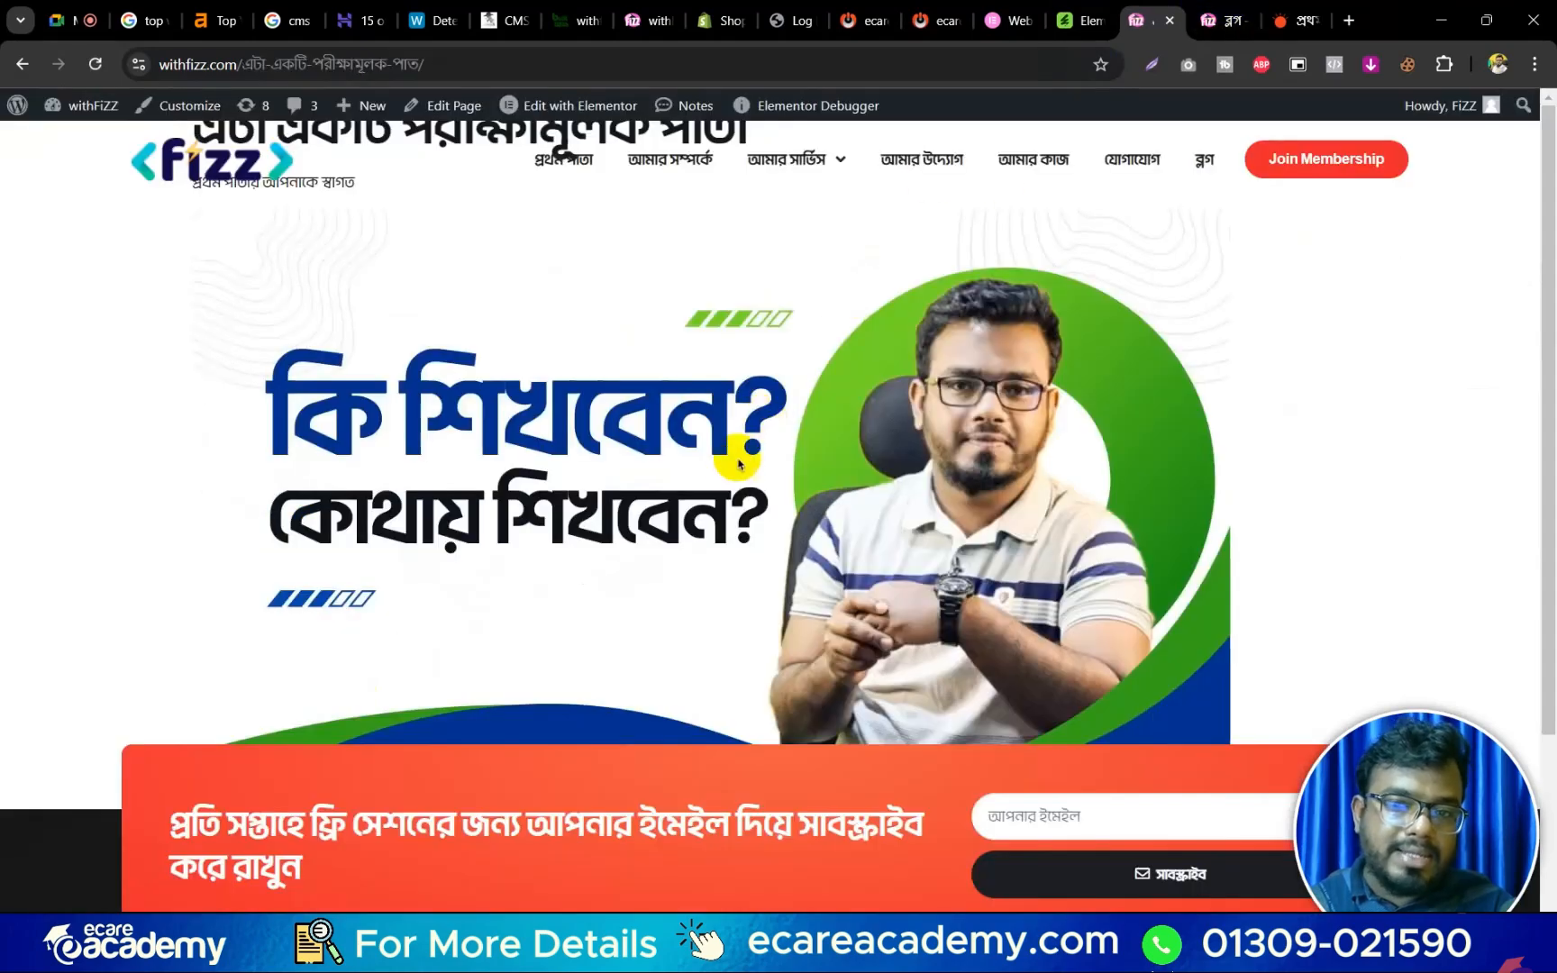
{"action": "scroll", "coordinate": [567, 591], "scroll_direction": "down", "scroll_amount": 3}
{"action": "scroll", "coordinate": [650, 588], "scroll_direction": "up", "scroll_amount": 3}
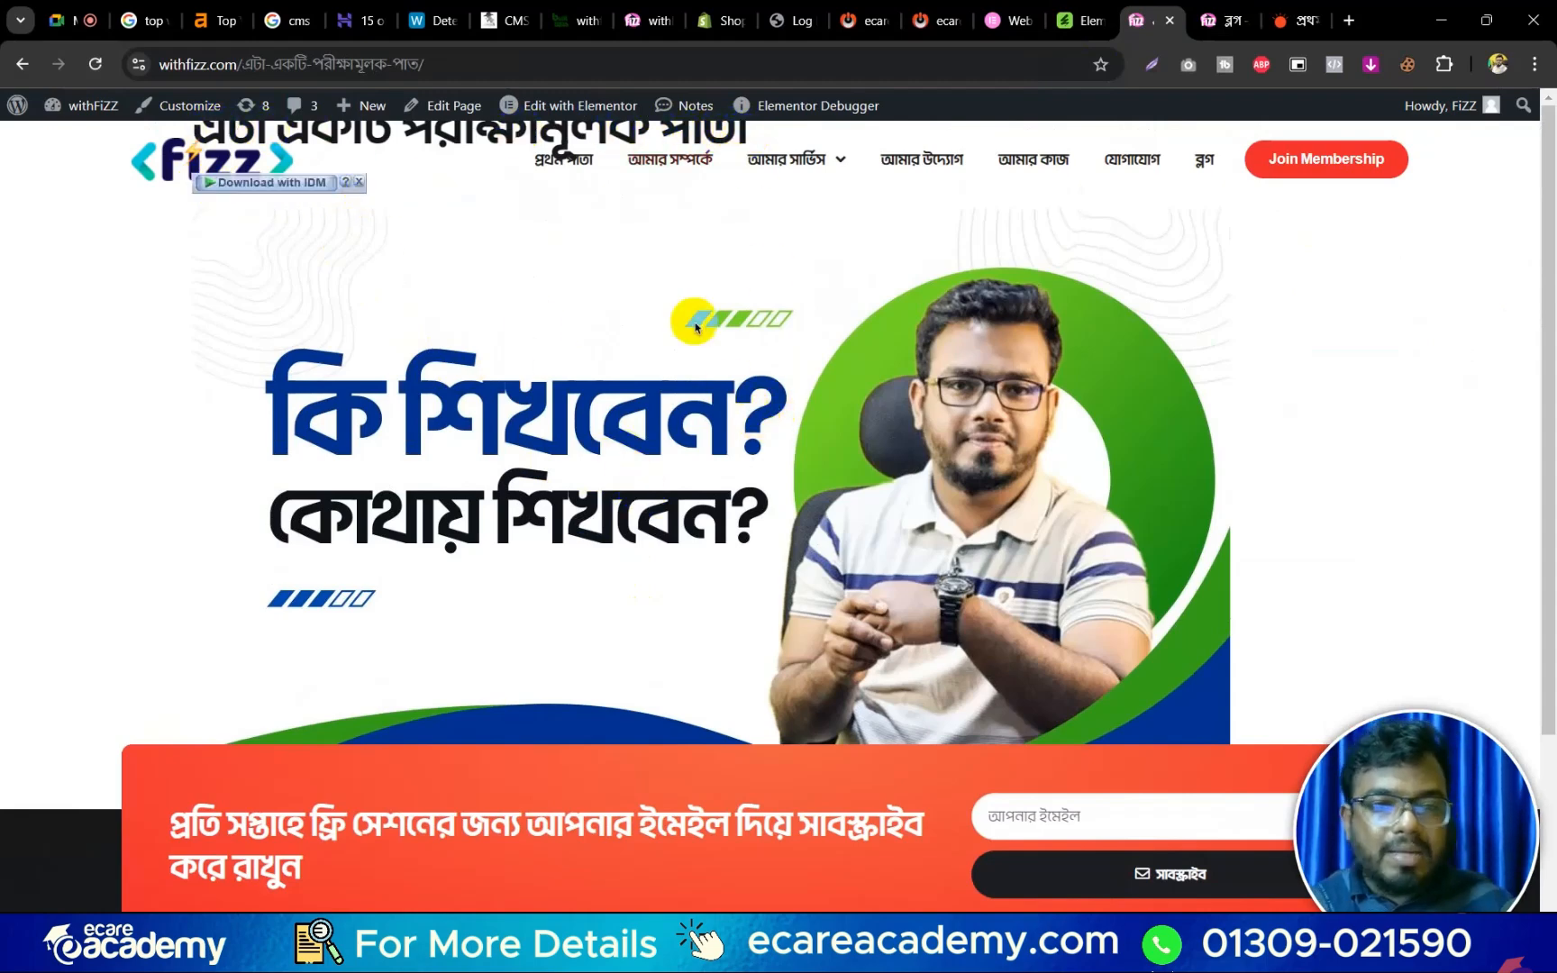
Dismiss the download overlay on the live page and go back through the editor to the list of all pages.
{"action": "left_click", "coordinate": [358, 182]}
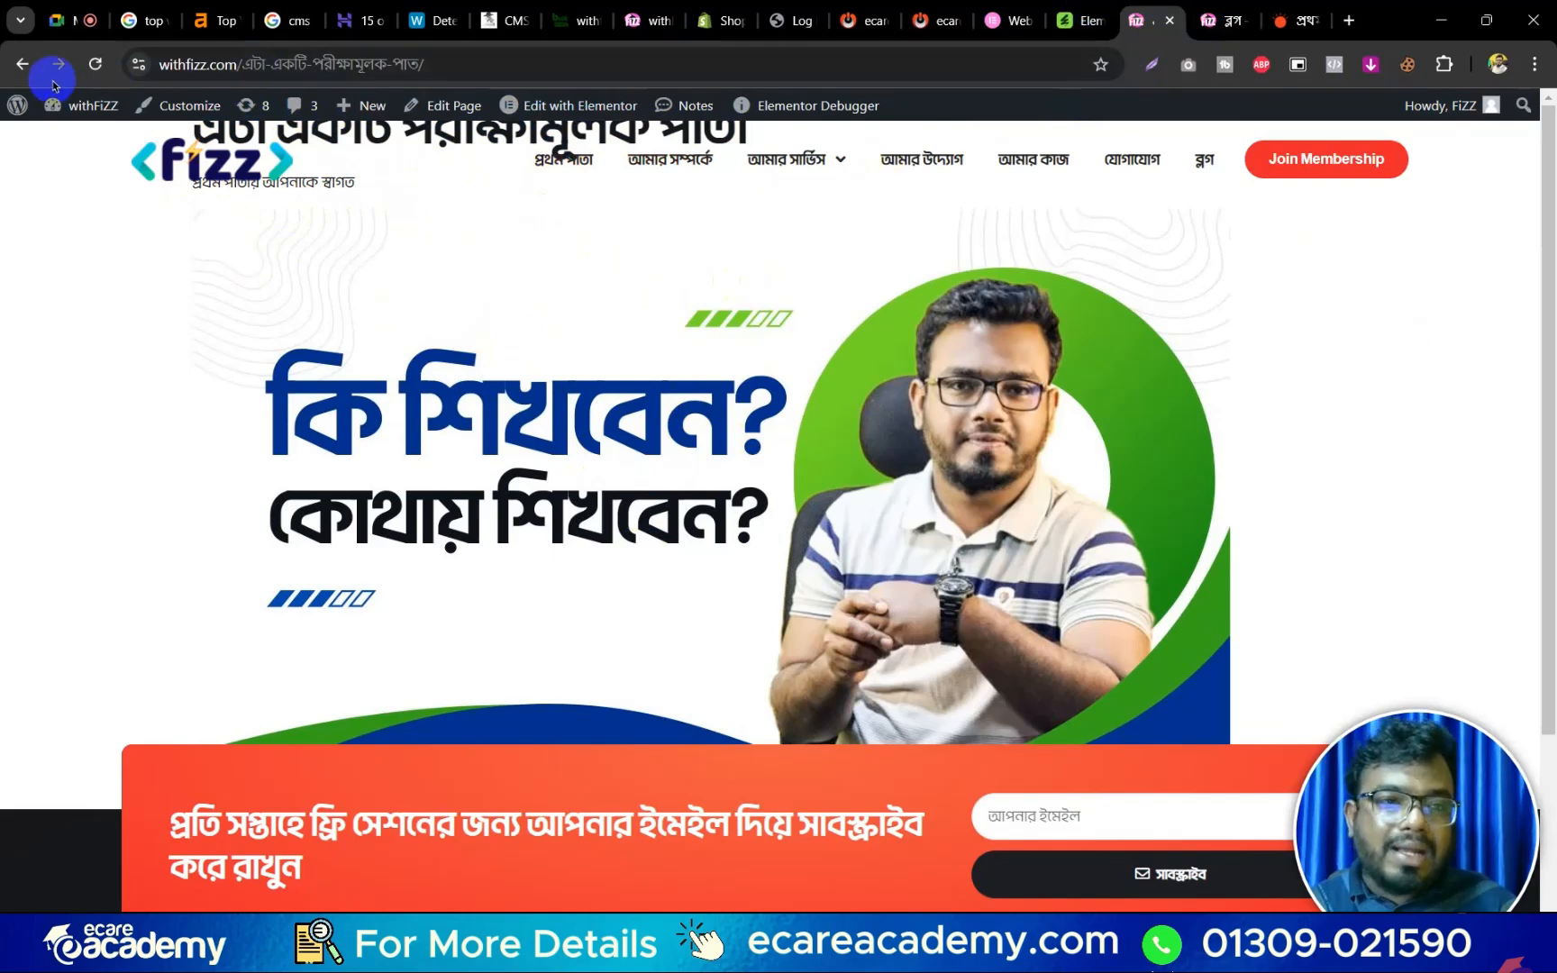
{"action": "left_click", "coordinate": [23, 65]}
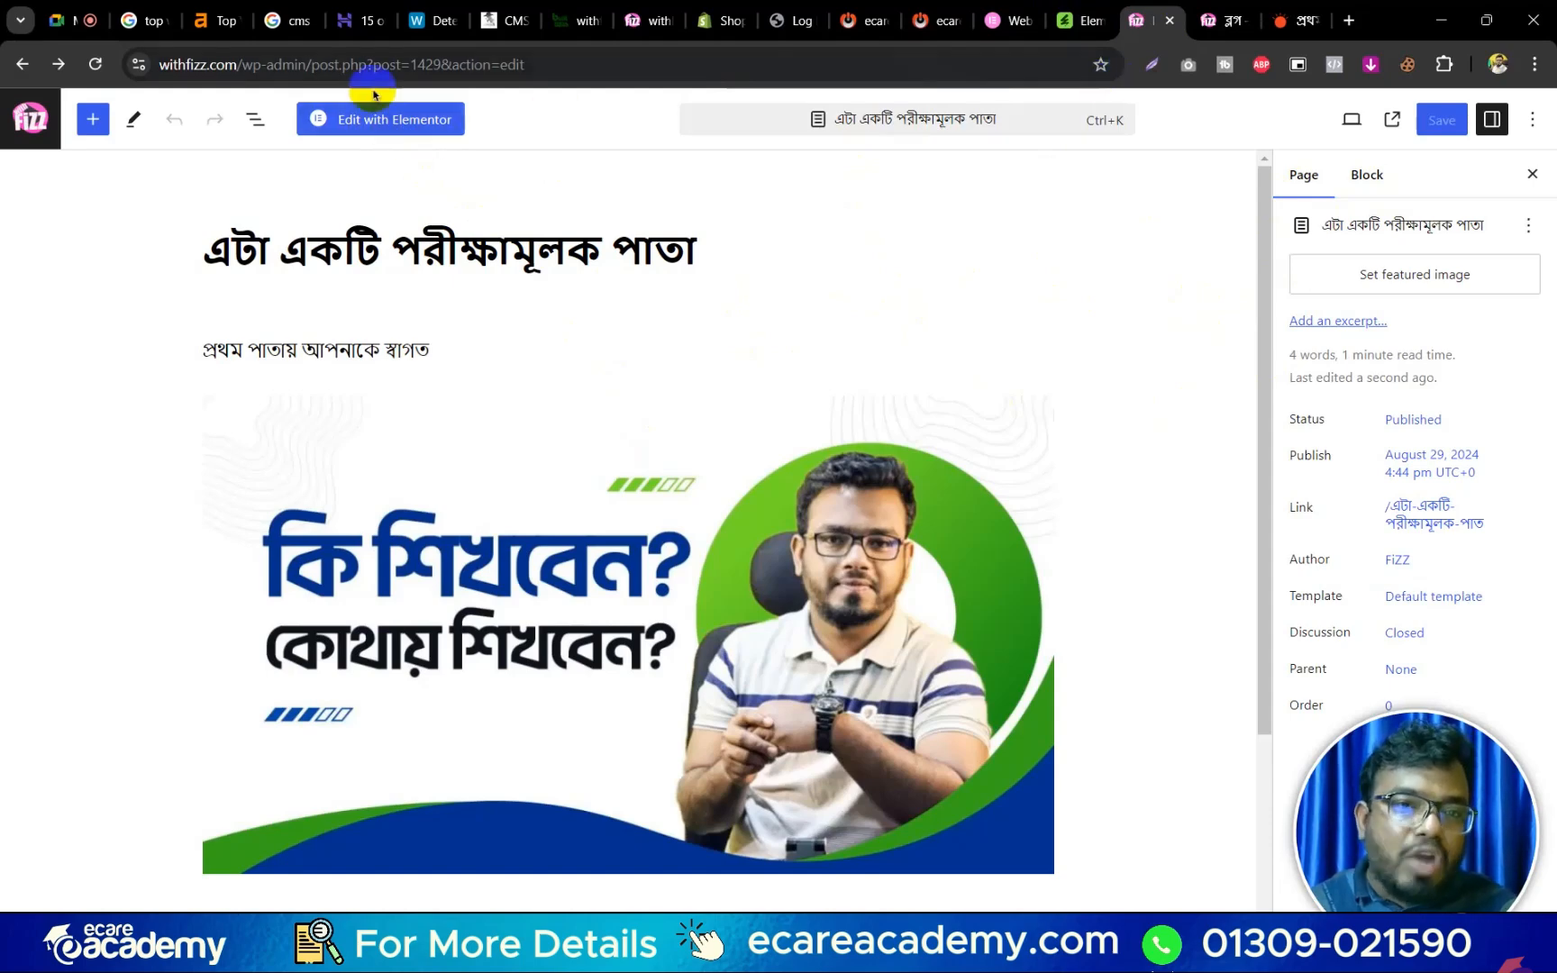
{"action": "left_click", "coordinate": [36, 126]}
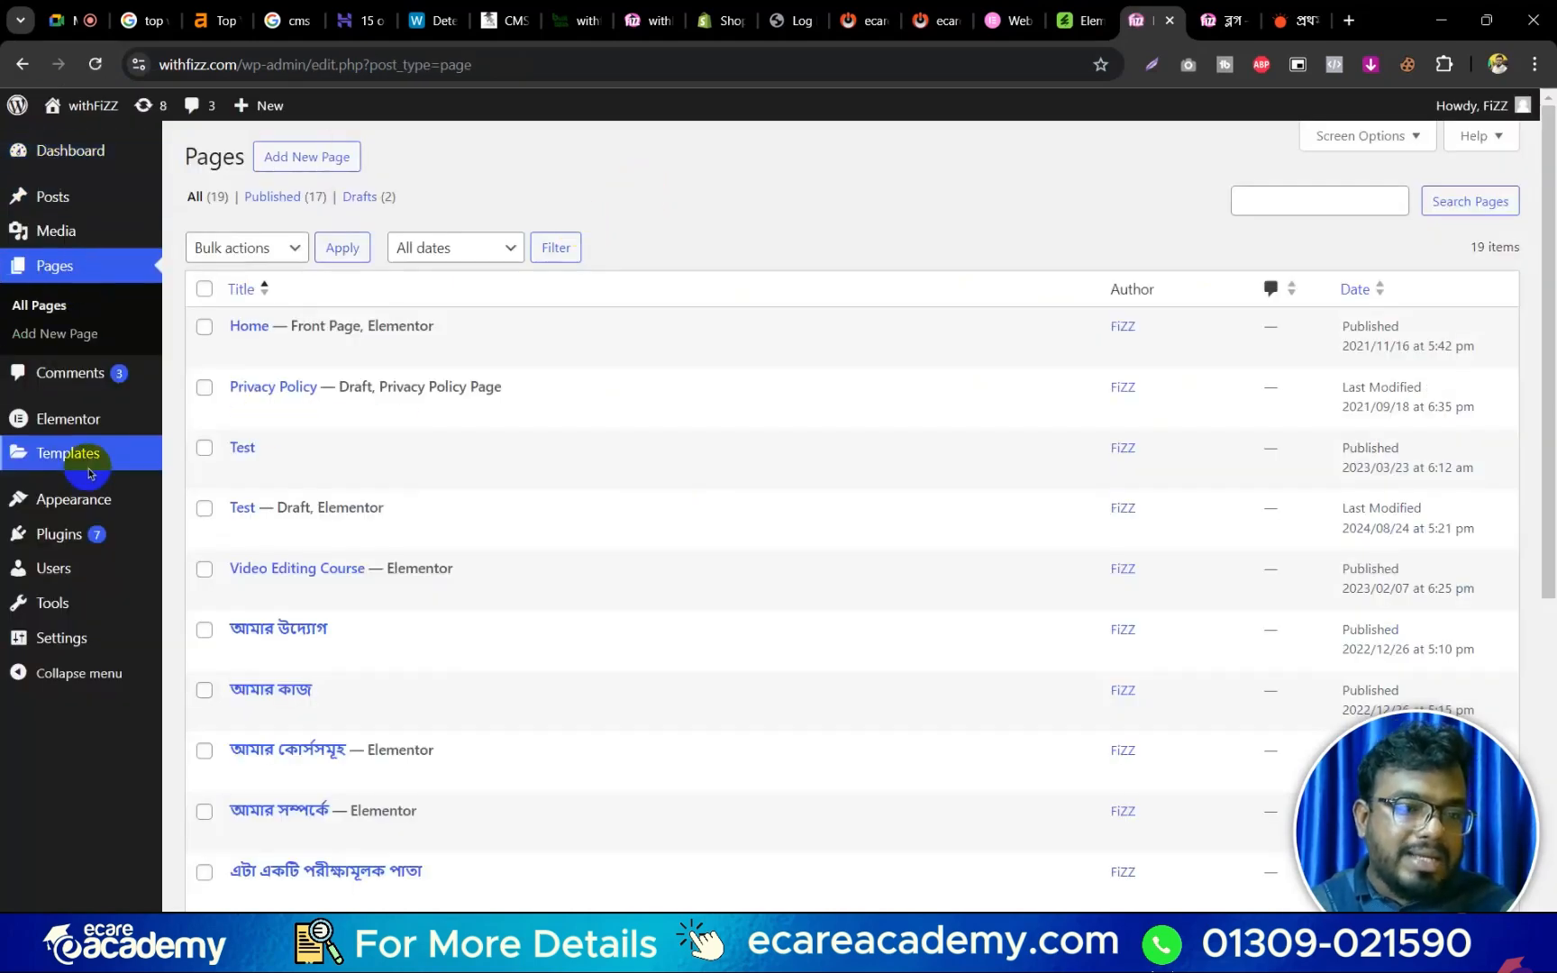
{"action": "mouse_move", "coordinate": [63, 534]}
{"action": "left_click", "coordinate": [234, 566]}
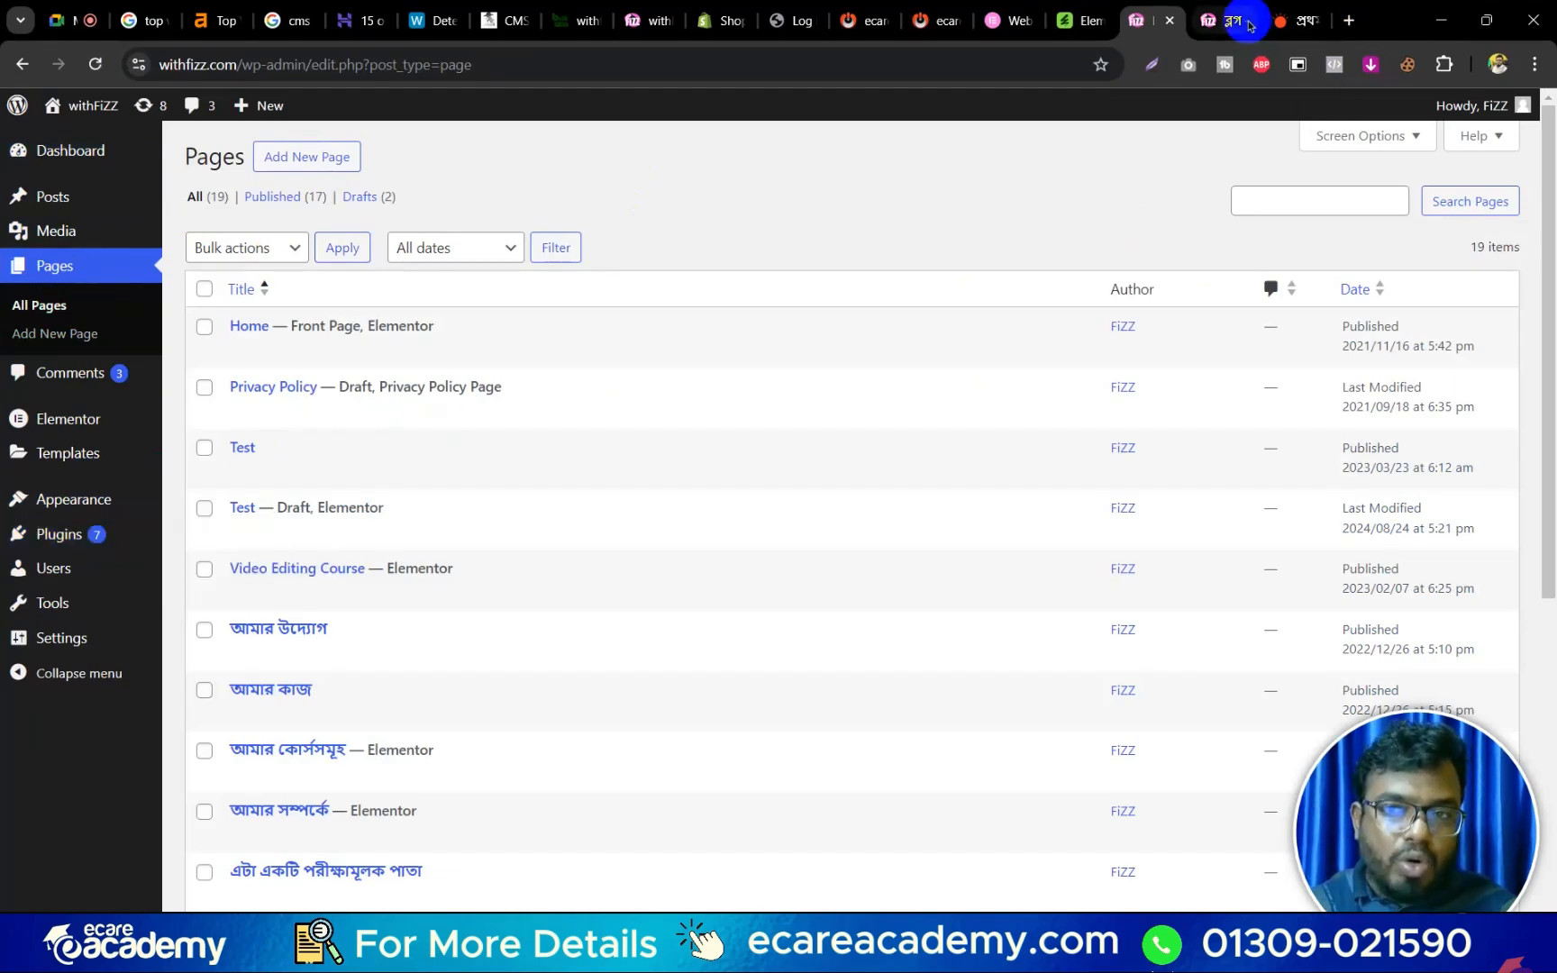
{"action": "left_click", "coordinate": [1218, 14]}
{"action": "left_click", "coordinate": [1152, 20]}
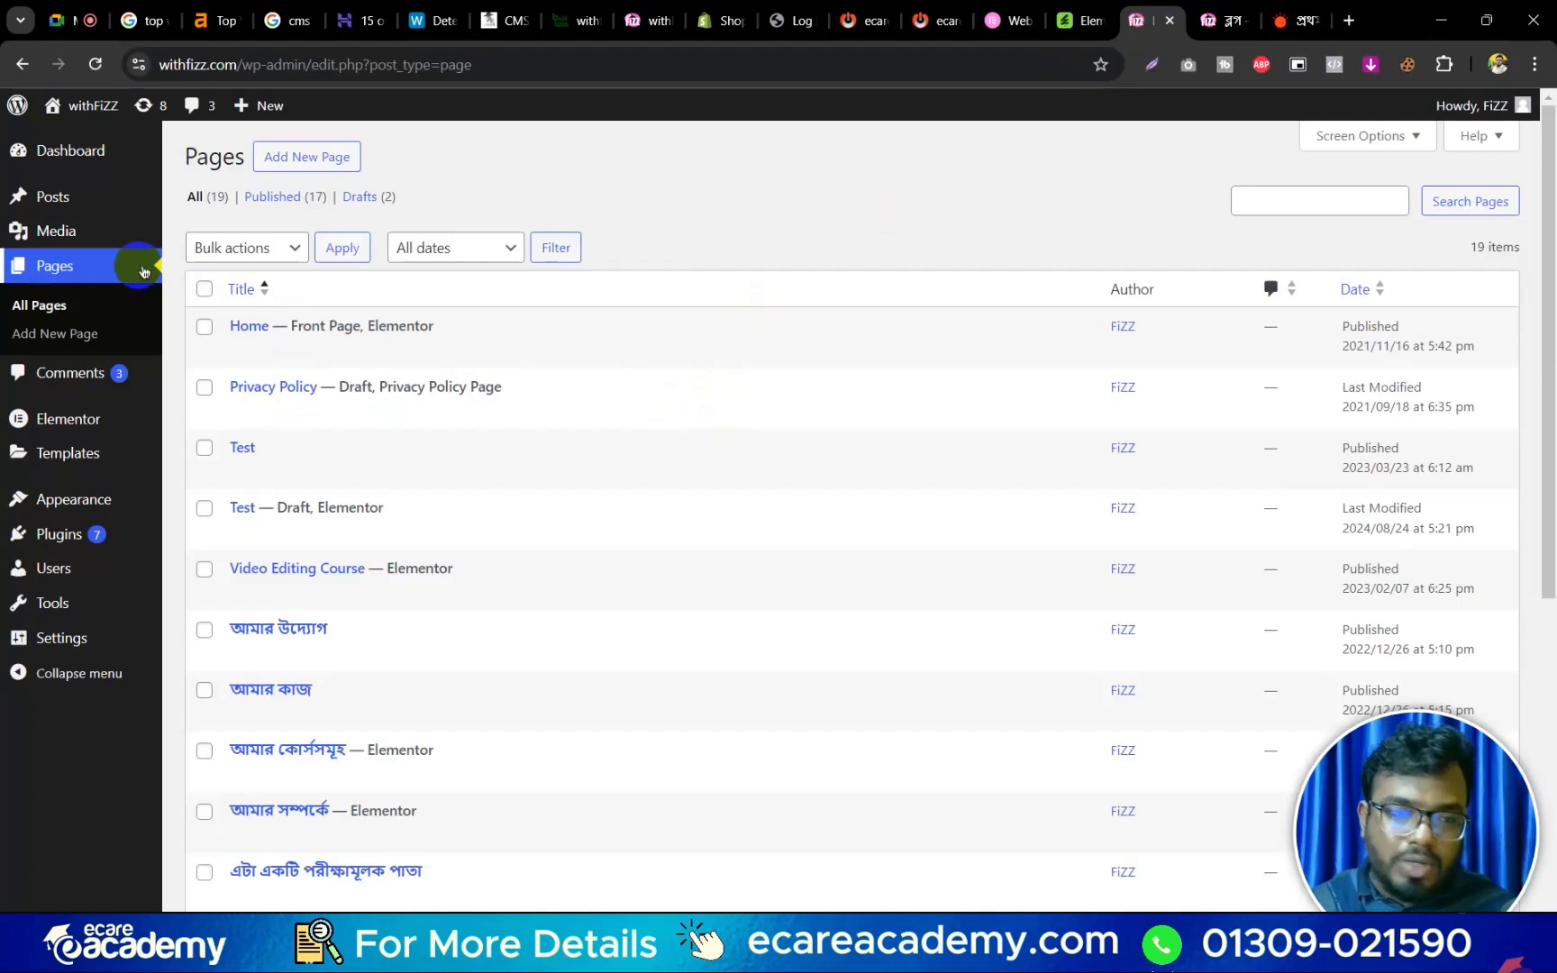
In the comments list, mark the two pending junk comments as spam and approve the remaining pending comment.
{"action": "left_click", "coordinate": [128, 372]}
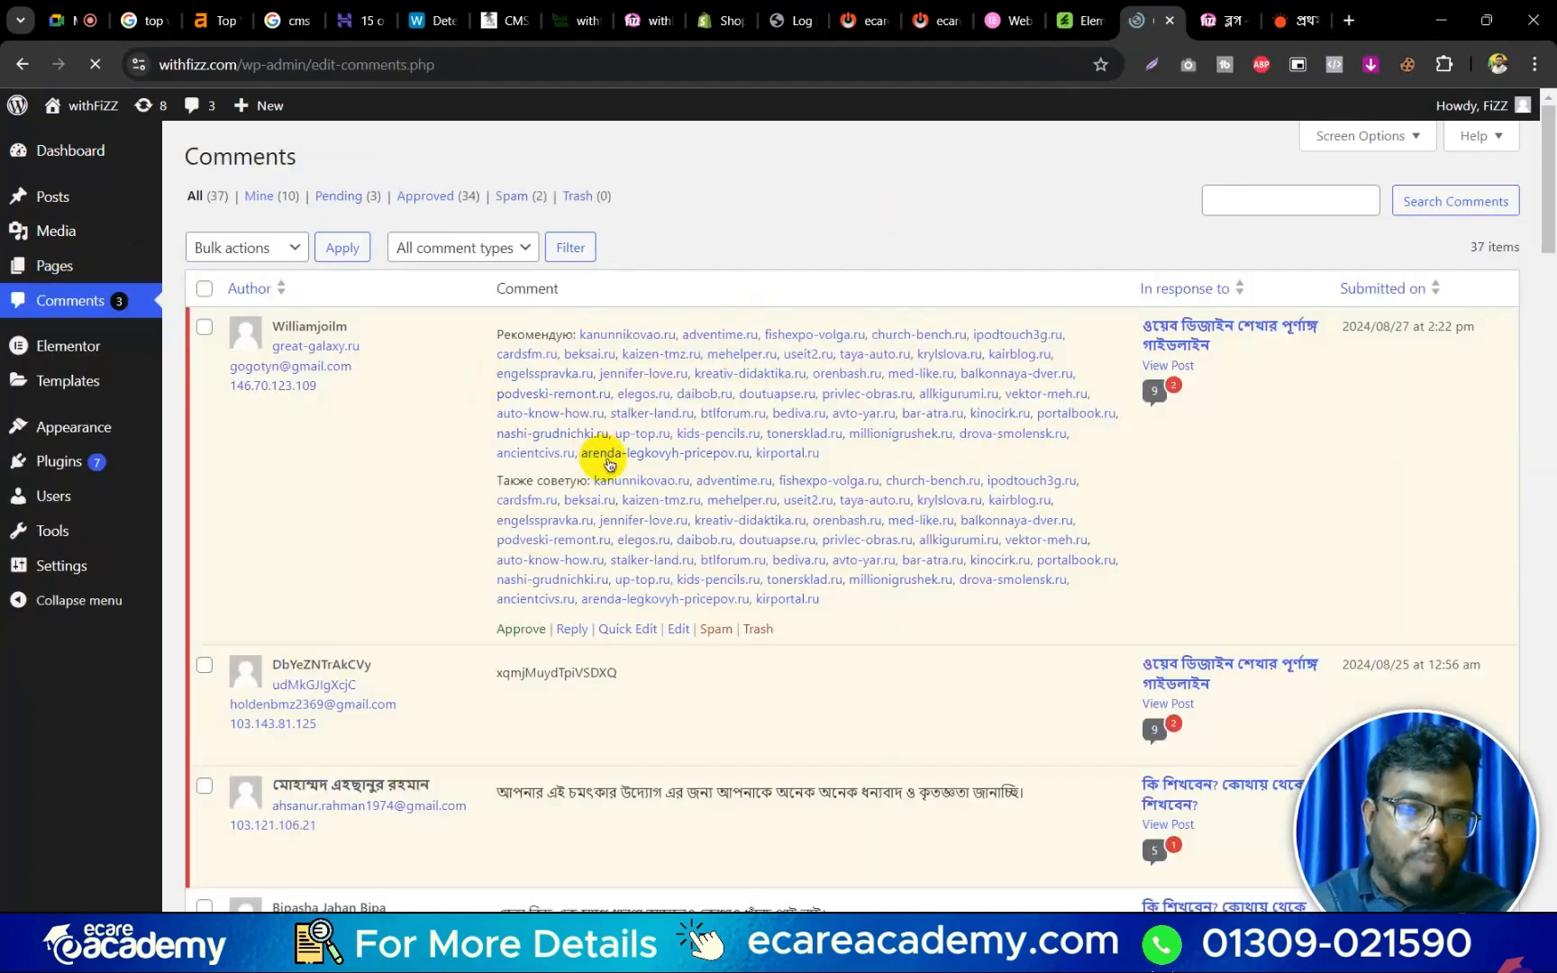
{"action": "scroll", "coordinate": [856, 497], "scroll_direction": "down", "scroll_amount": 1}
{"action": "scroll", "coordinate": [849, 498], "scroll_direction": "up", "scroll_amount": 1}
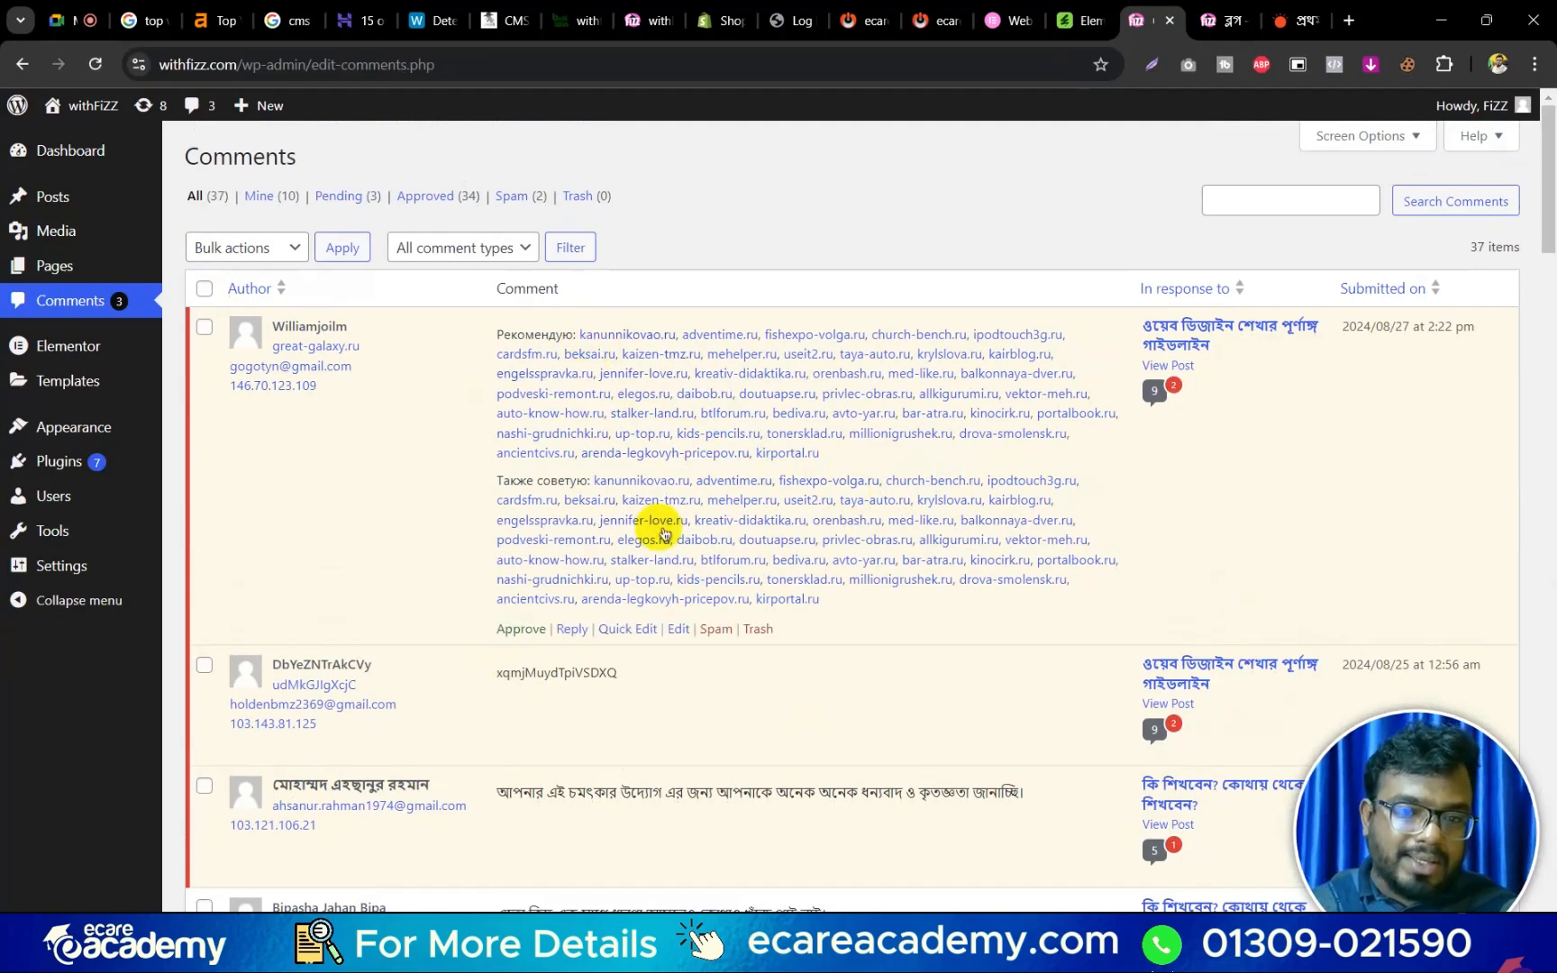
{"action": "left_click", "coordinate": [717, 628]}
{"action": "mouse_move", "coordinate": [667, 415]}
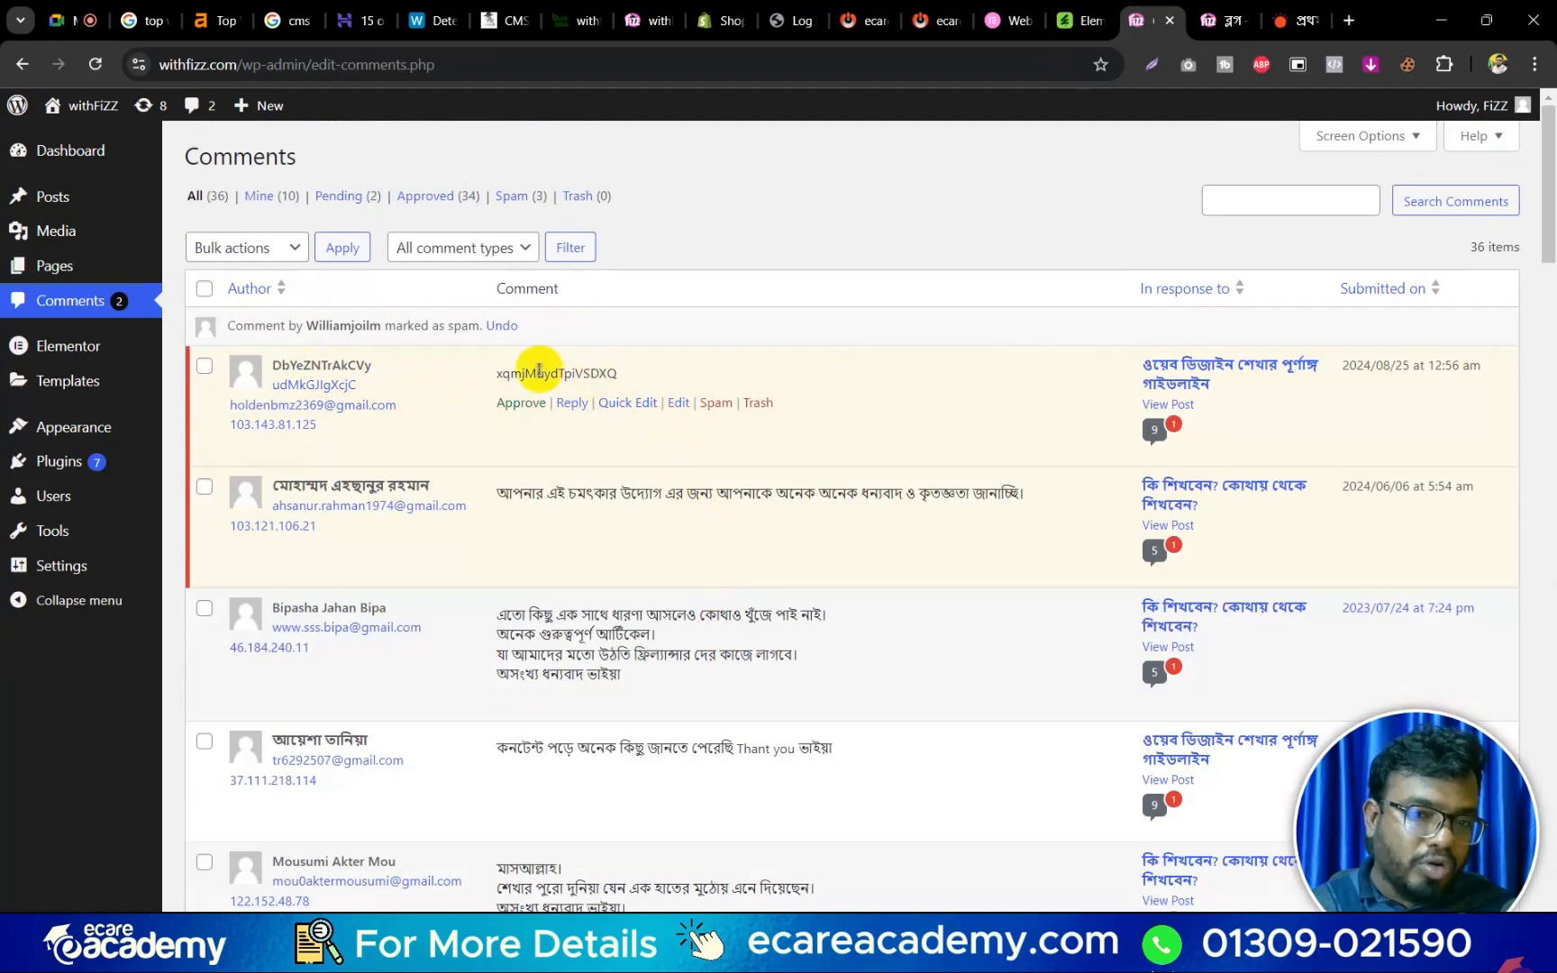
{"action": "left_click", "coordinate": [716, 403]}
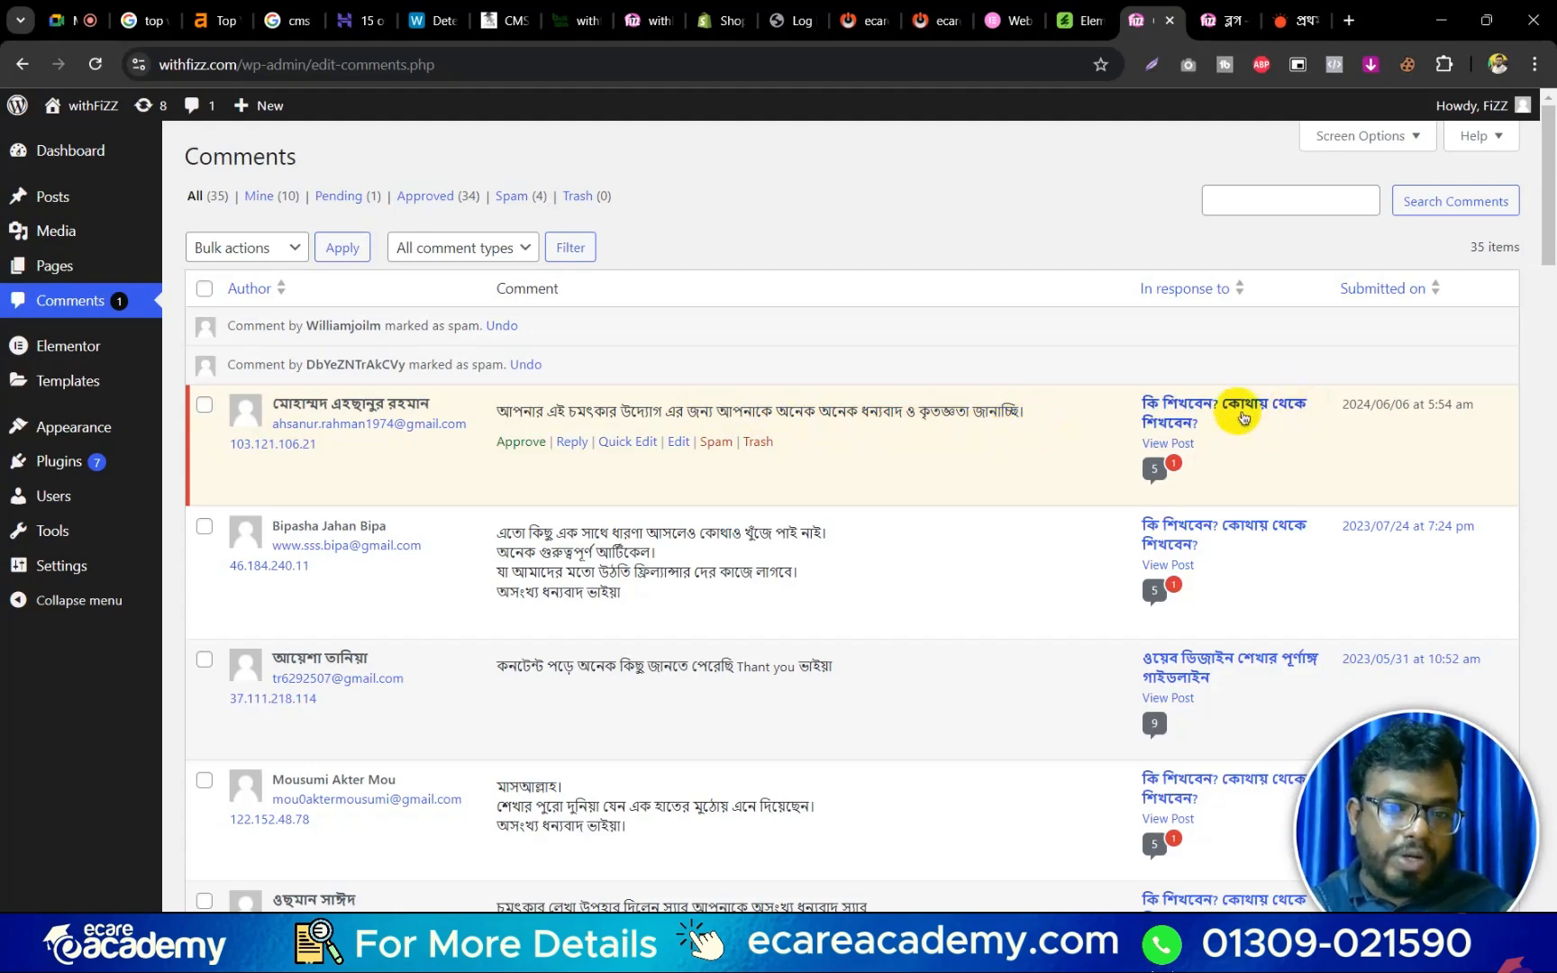
{"action": "left_click", "coordinate": [521, 441]}
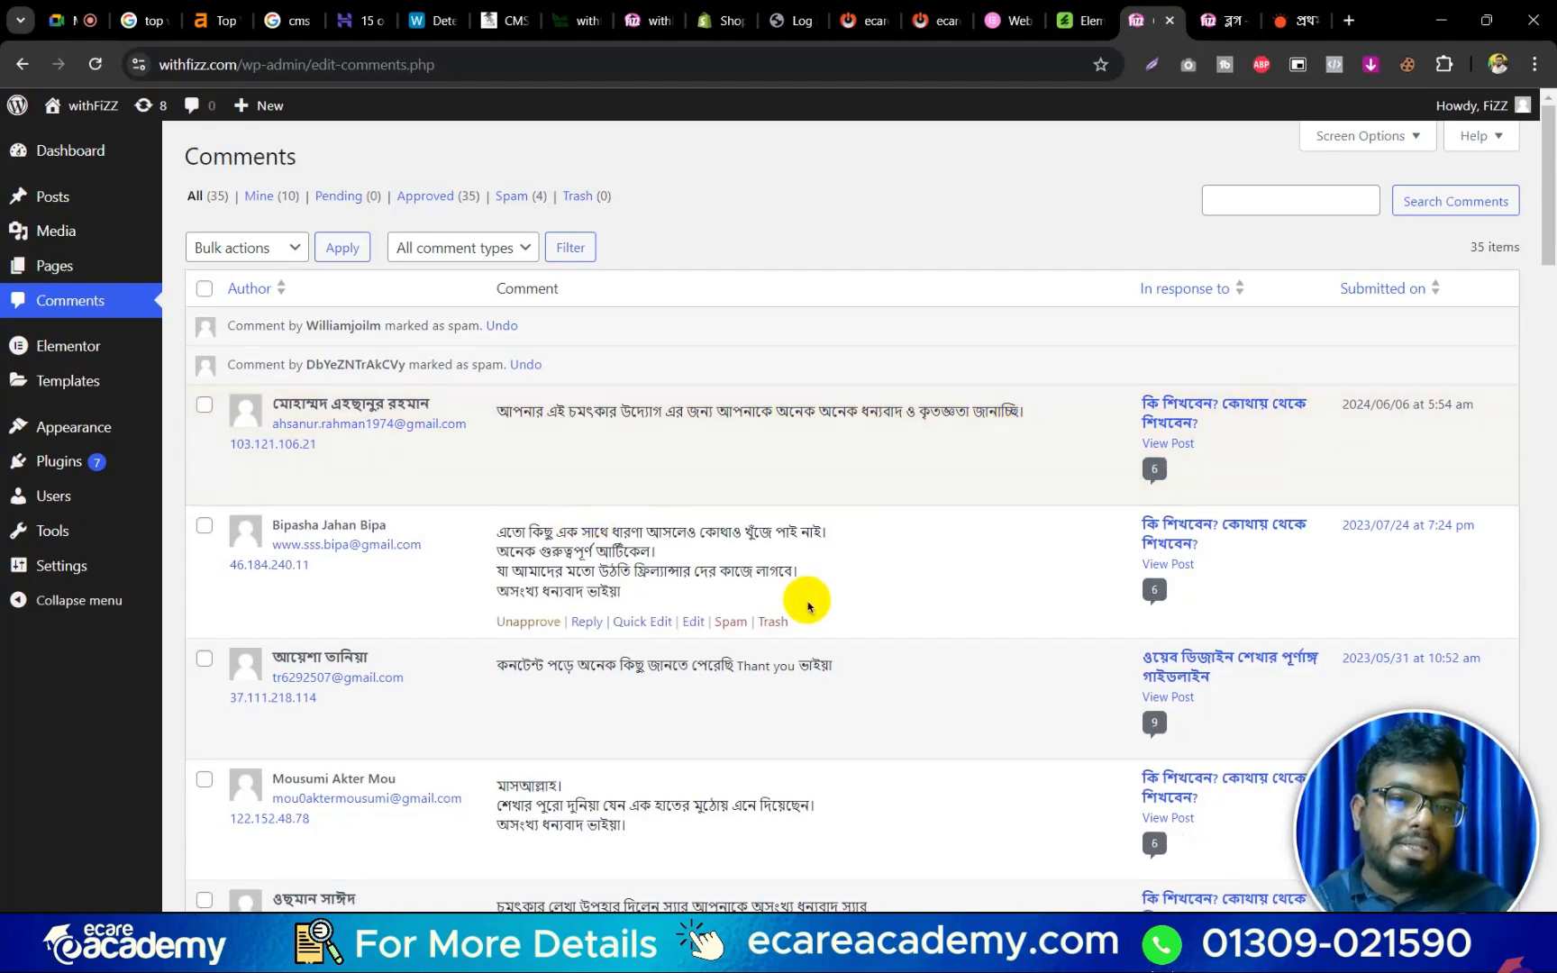
{"action": "left_click", "coordinate": [134, 315]}
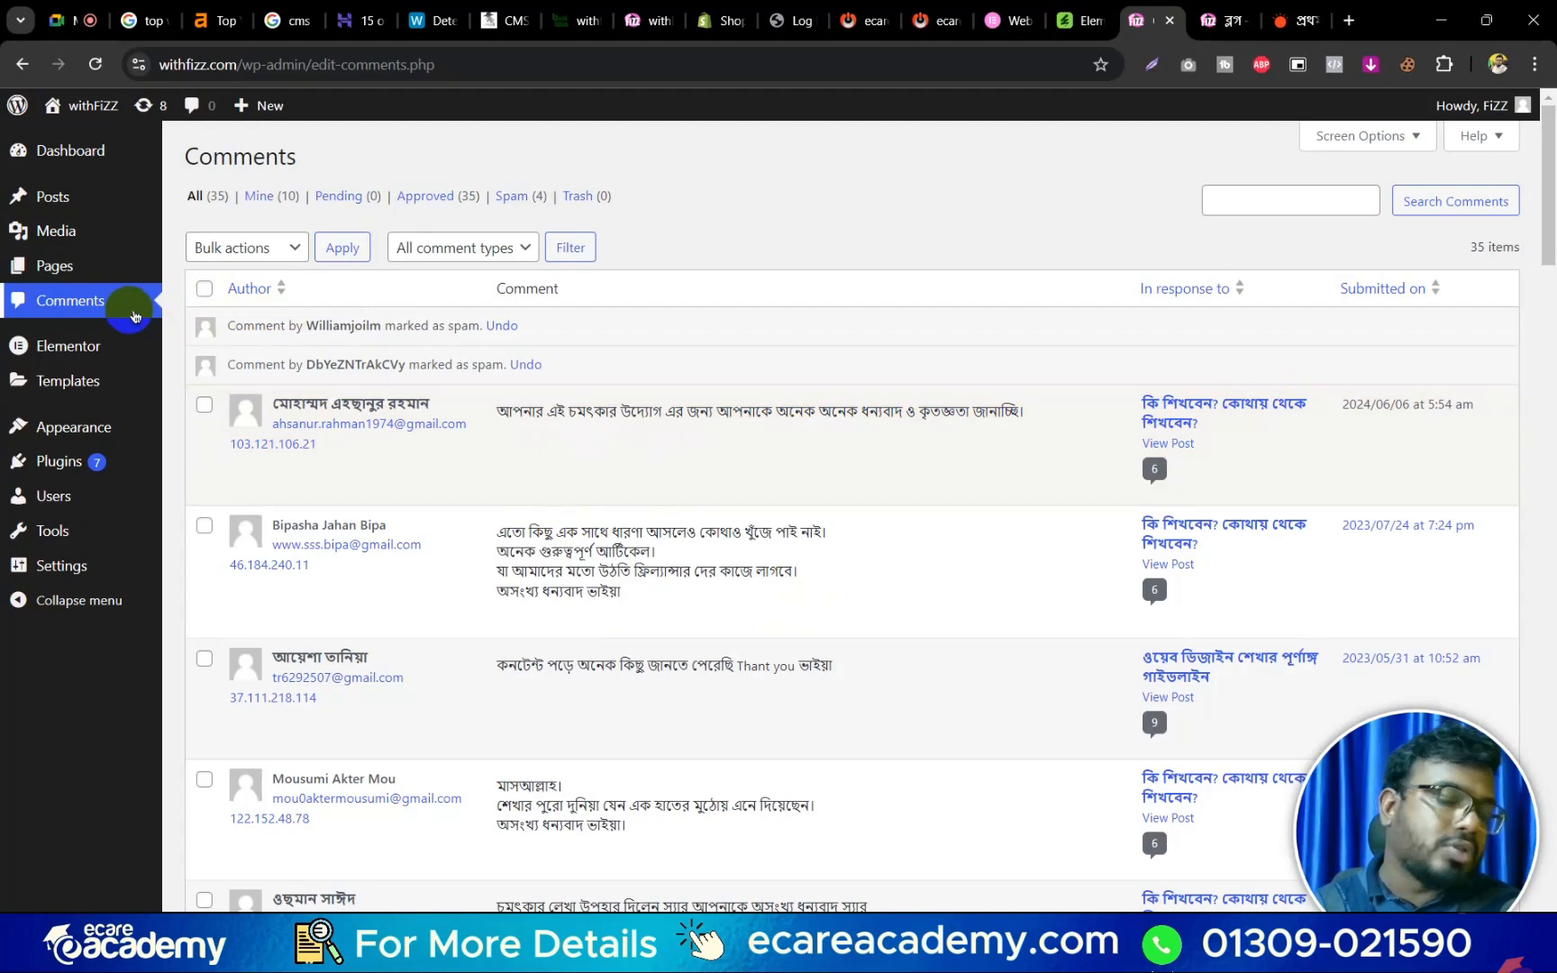
Open the installed themes and browse the popular themes available to add to the site.
{"action": "mouse_move", "coordinate": [358, 446]}
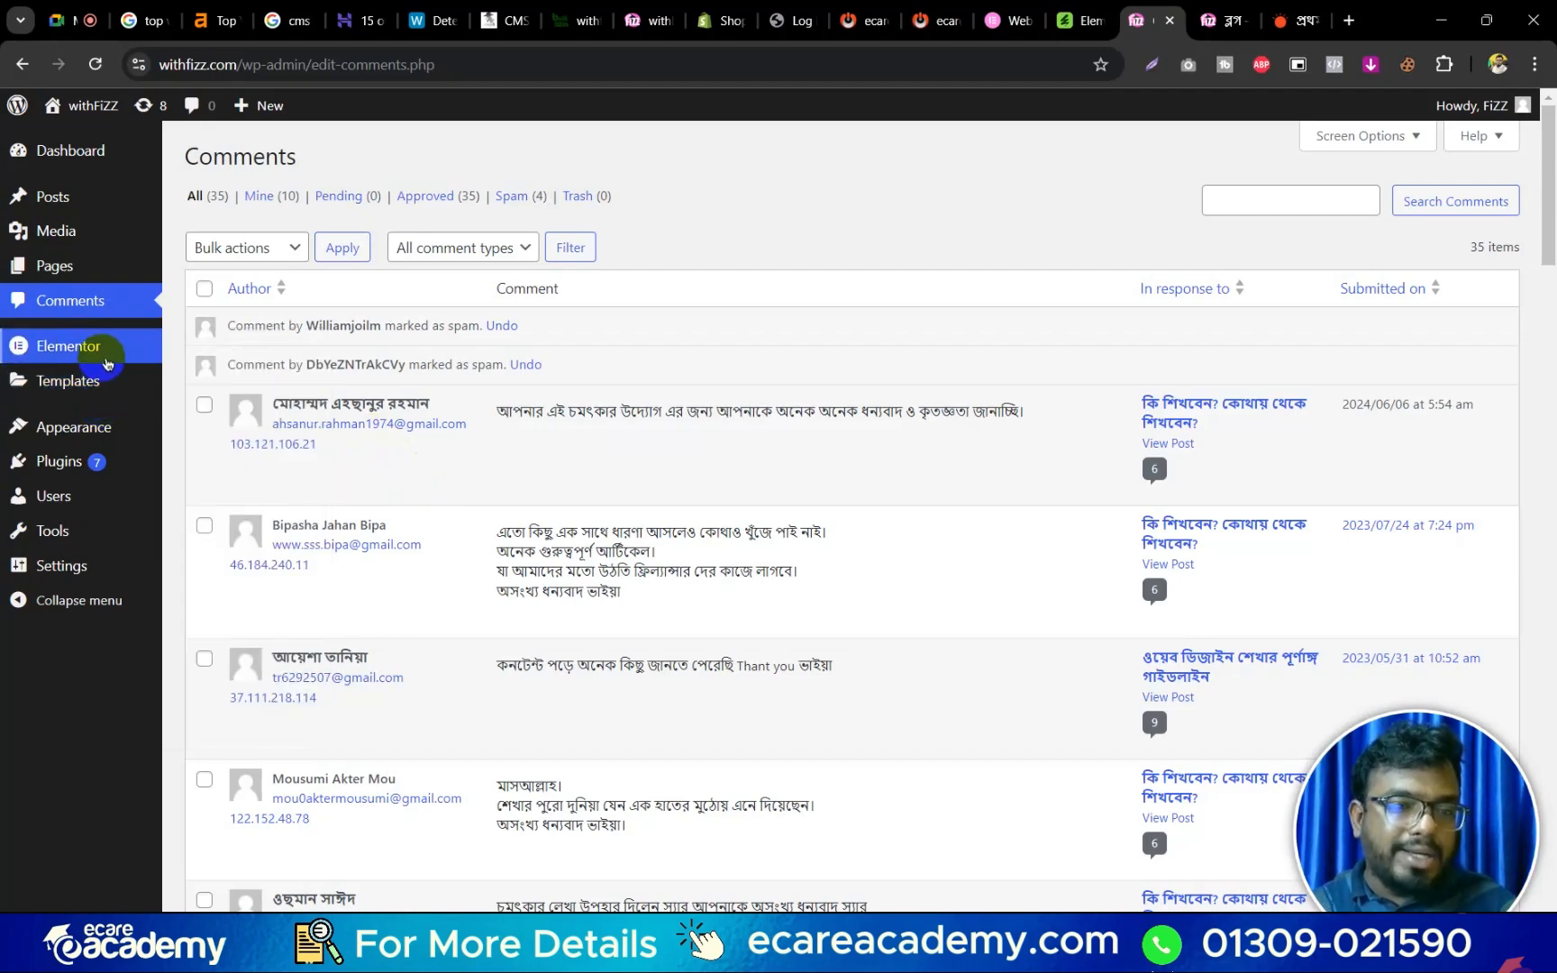
{"action": "mouse_move", "coordinate": [125, 379]}
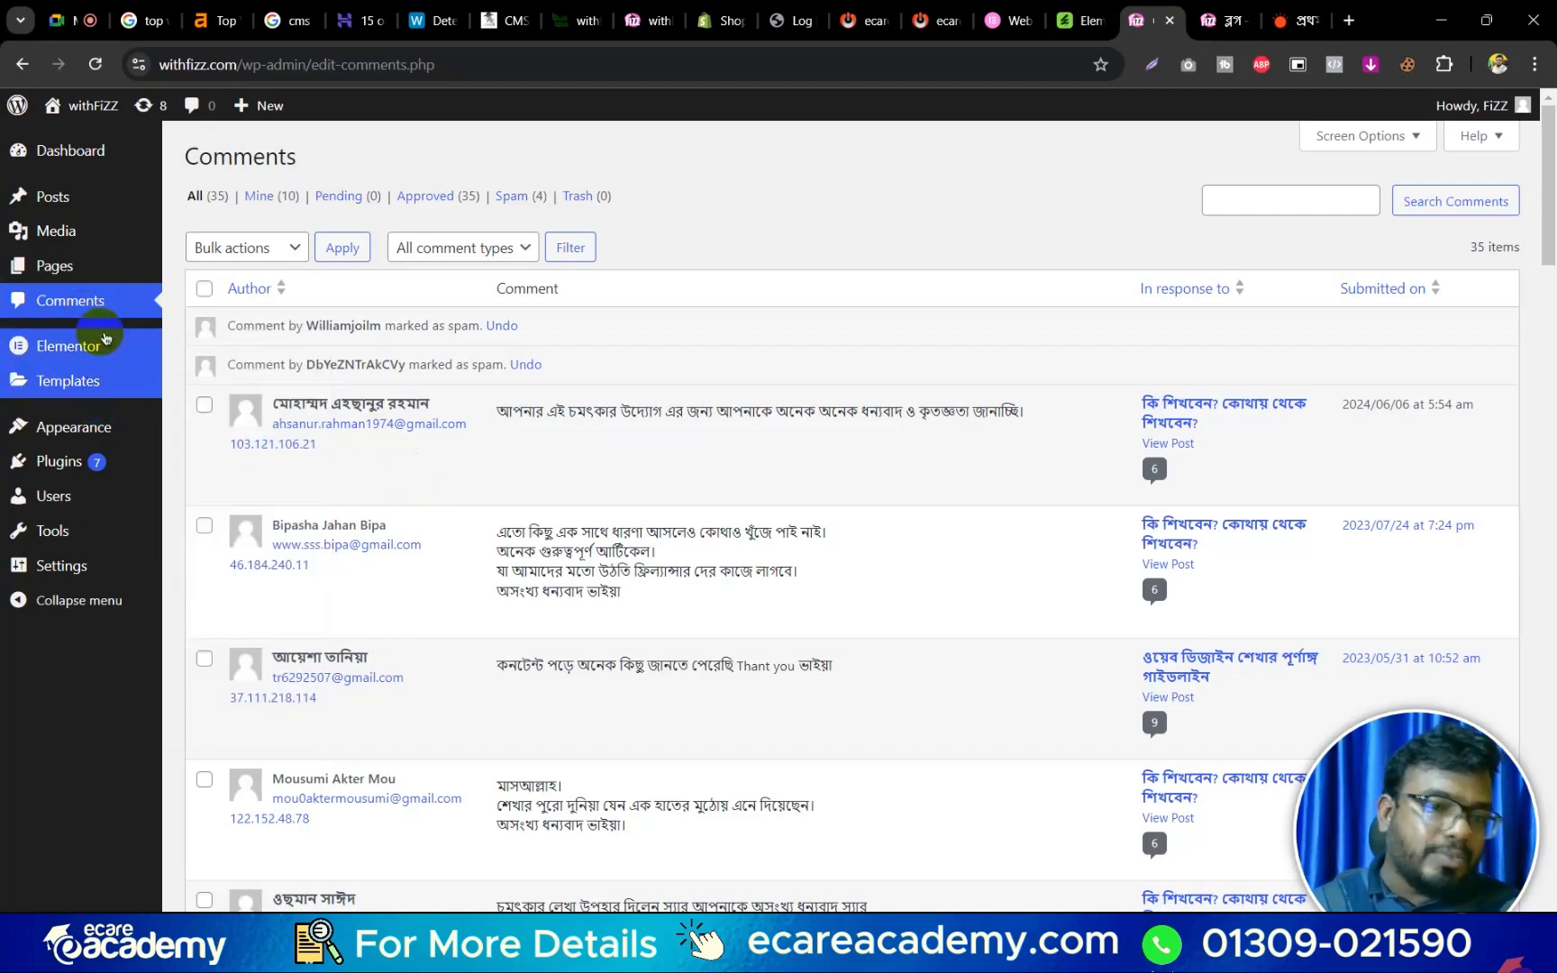
{"action": "mouse_move", "coordinate": [102, 435]}
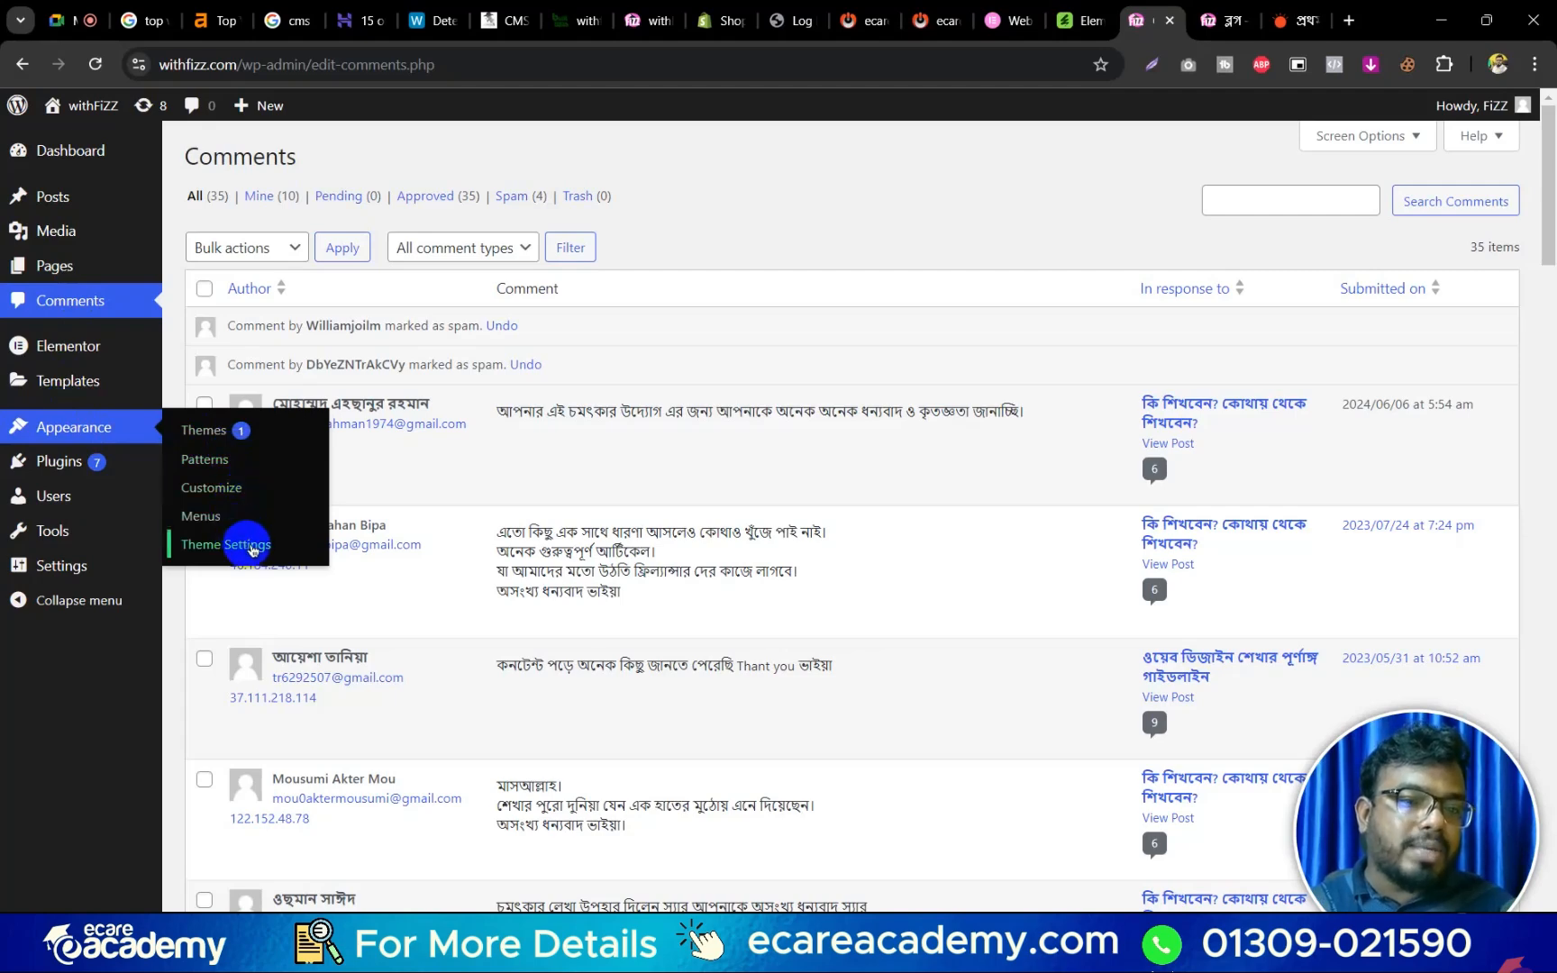
{"action": "left_click", "coordinate": [242, 439]}
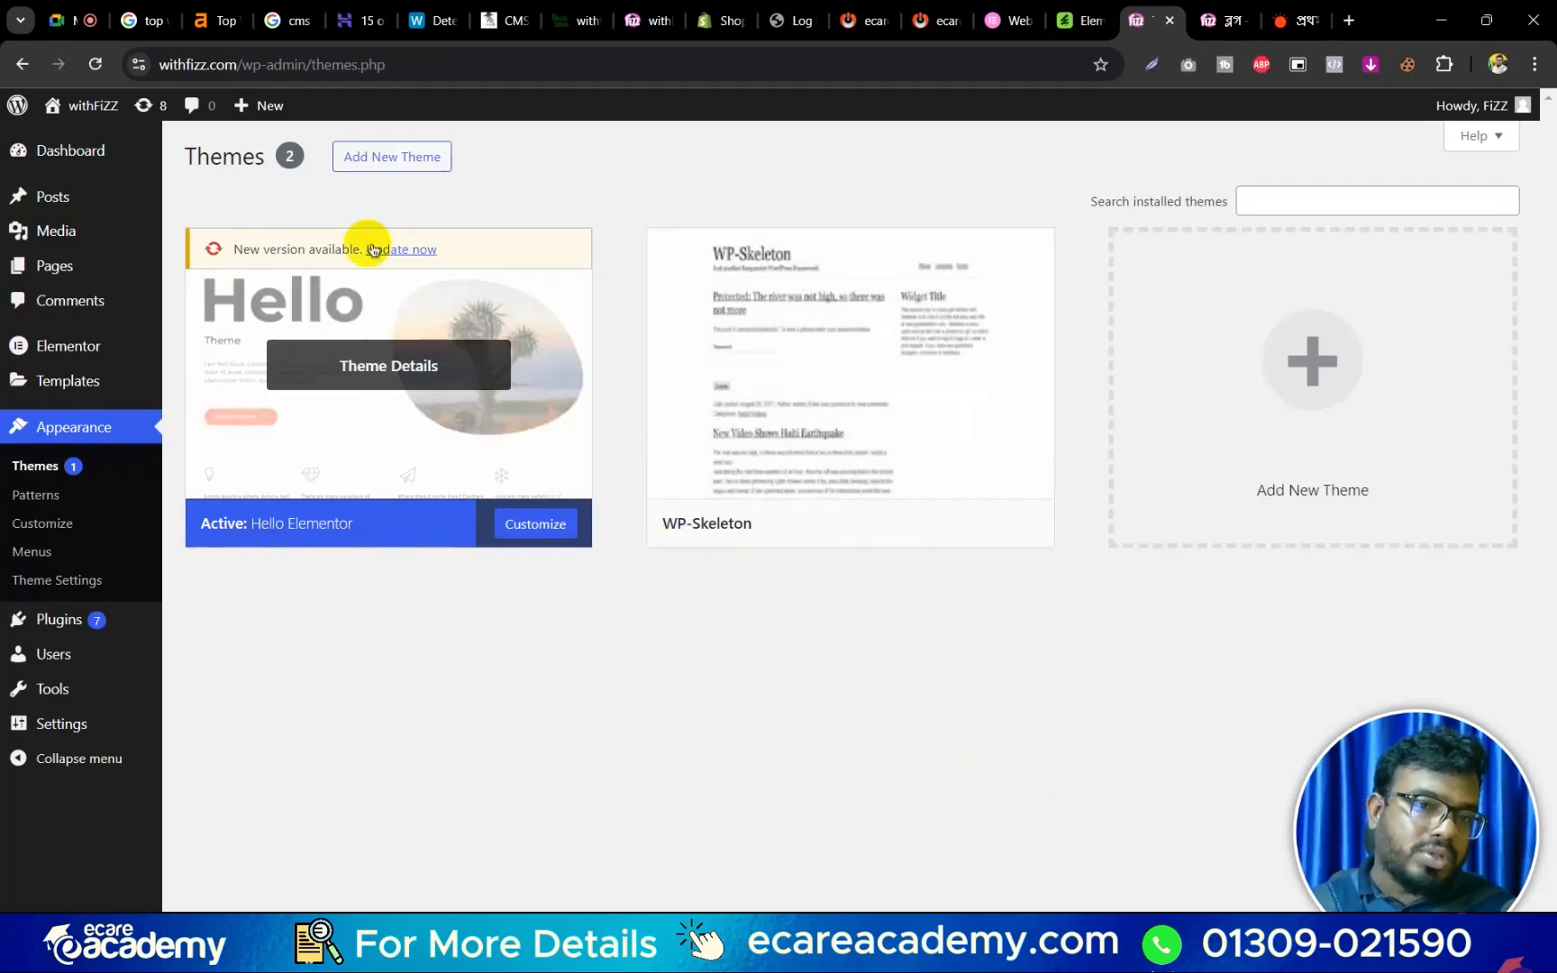
{"action": "left_click", "coordinate": [417, 157]}
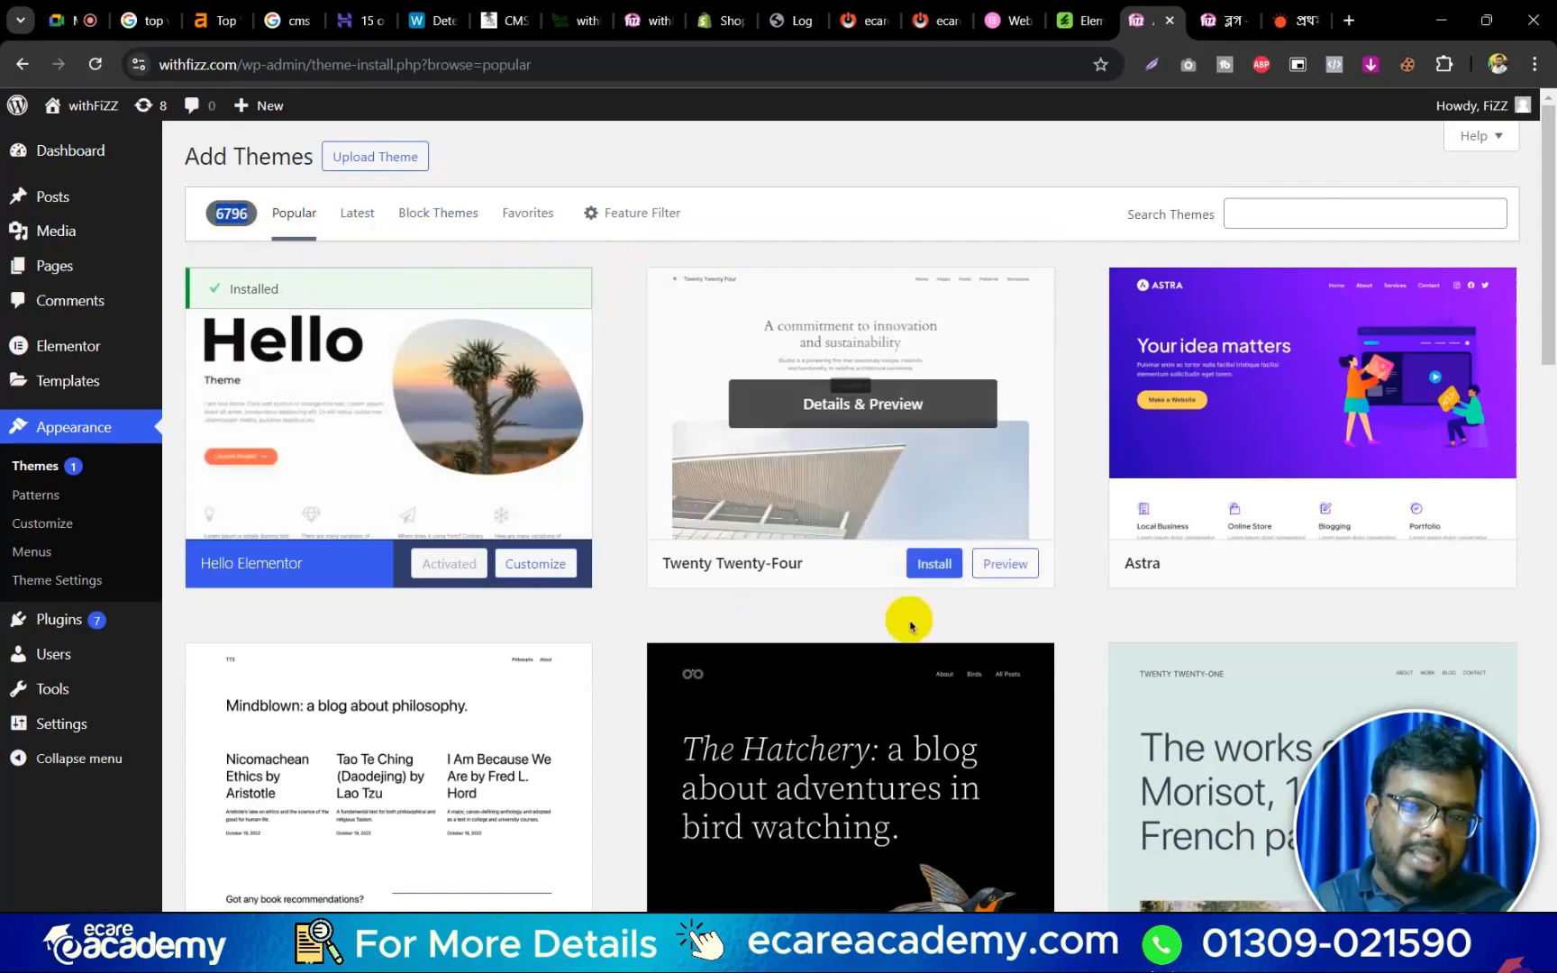
{"action": "scroll", "coordinate": [910, 622], "scroll_direction": "down", "scroll_amount": 20}
{"action": "scroll", "coordinate": [895, 642], "scroll_direction": "down", "scroll_amount": 1}
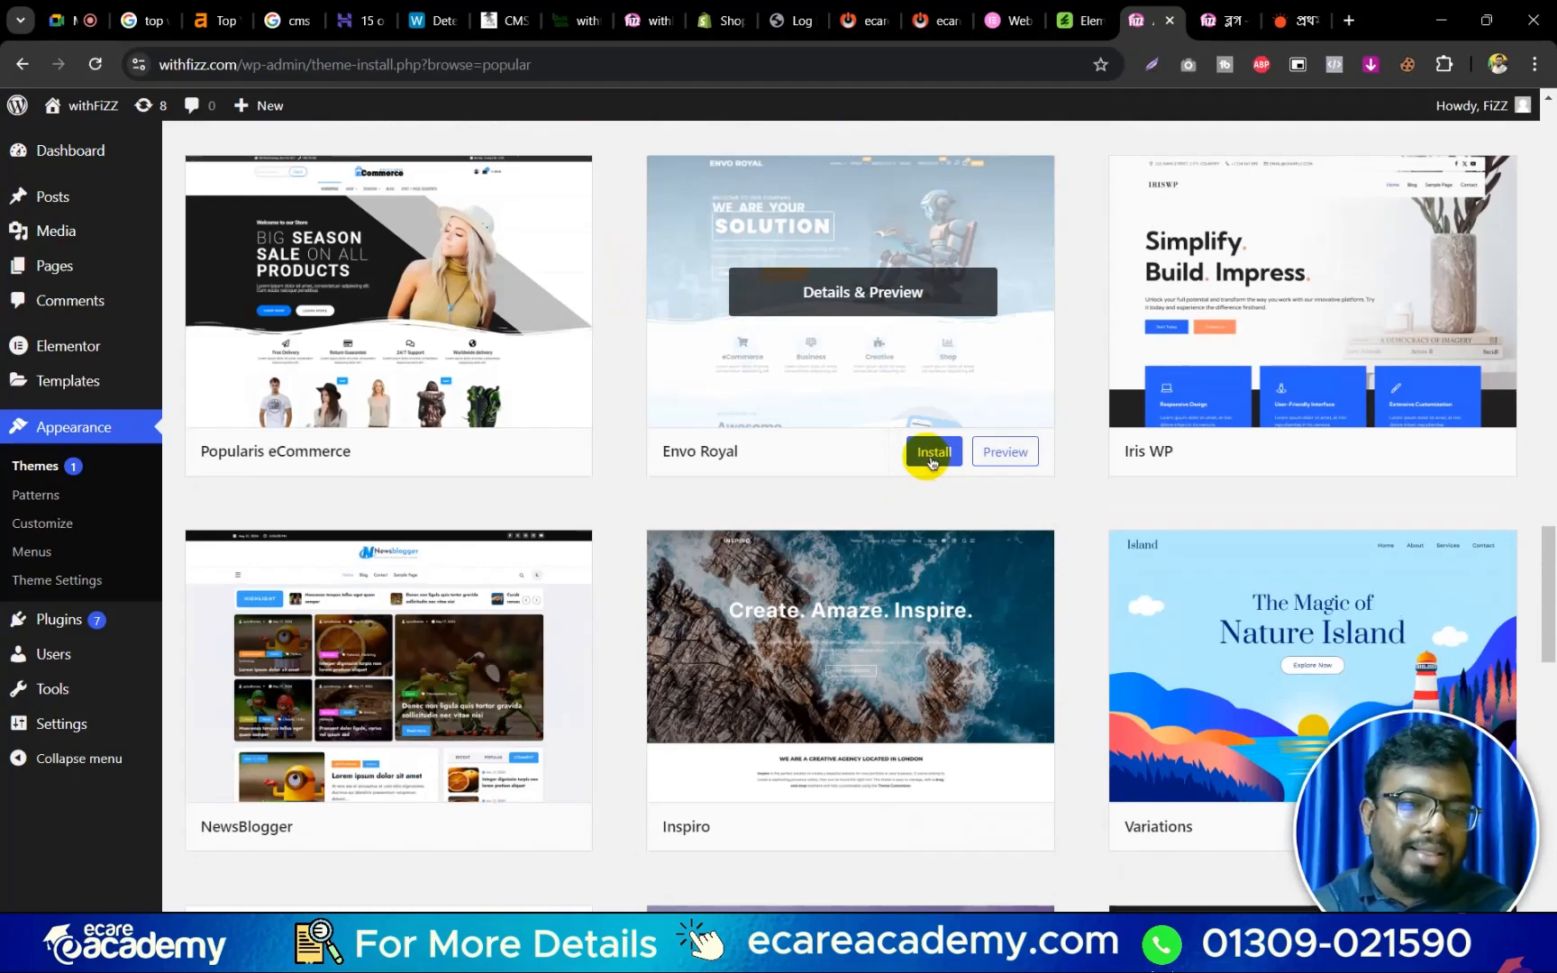
{"action": "scroll", "coordinate": [910, 622], "scroll_direction": "down", "scroll_amount": 5}
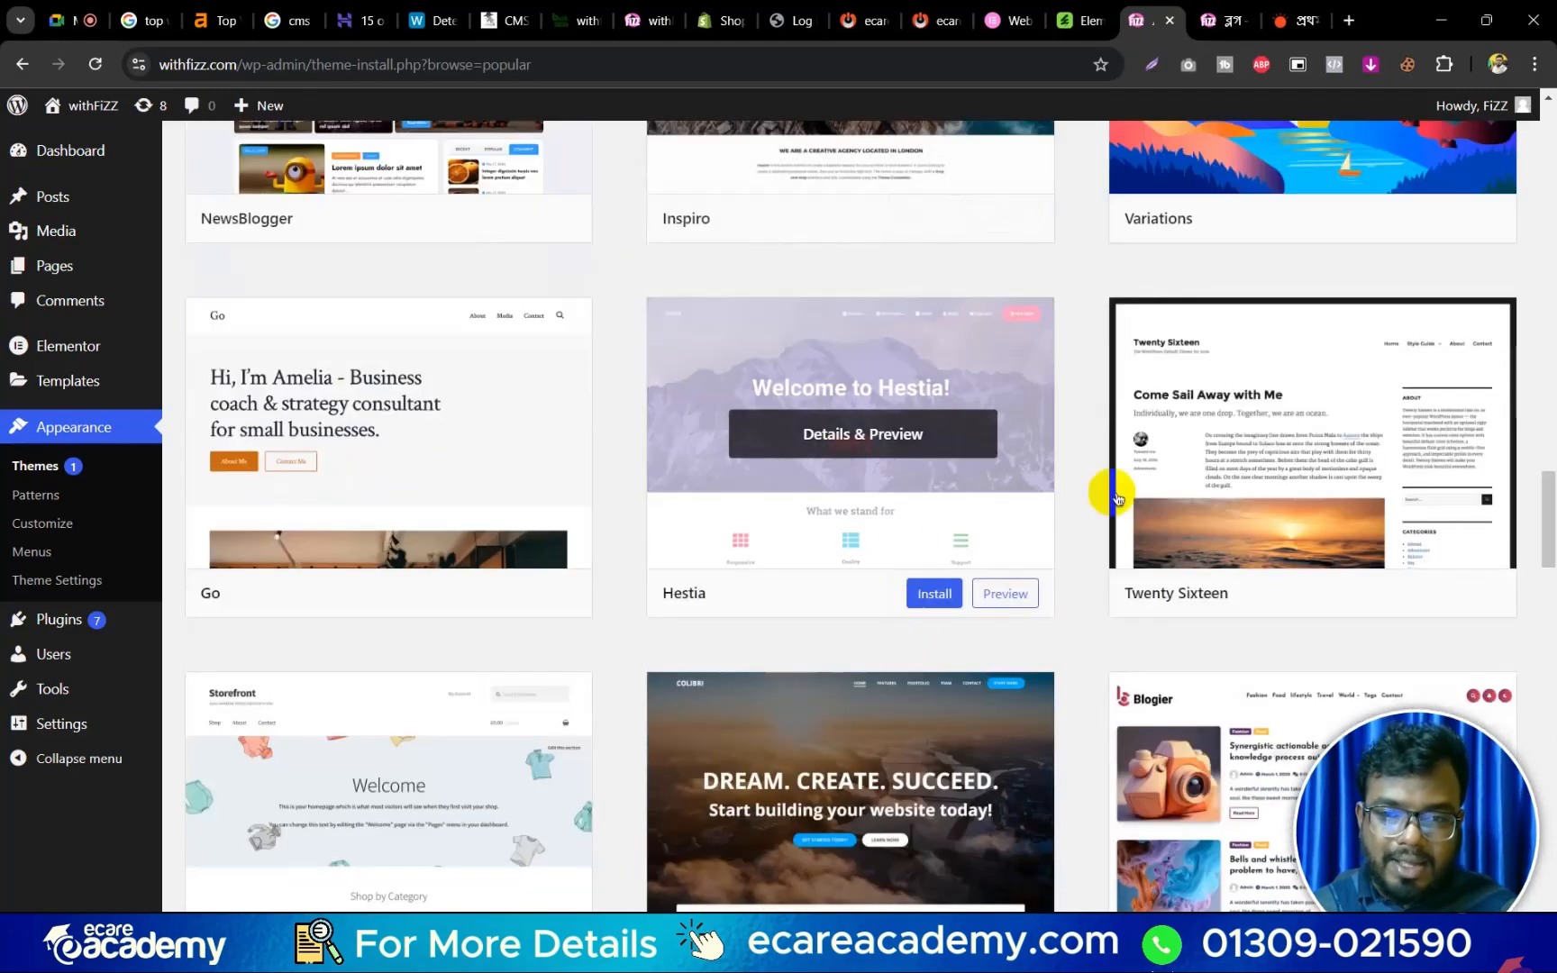
{"action": "scroll", "coordinate": [1115, 496], "scroll_direction": "down", "scroll_amount": 5}
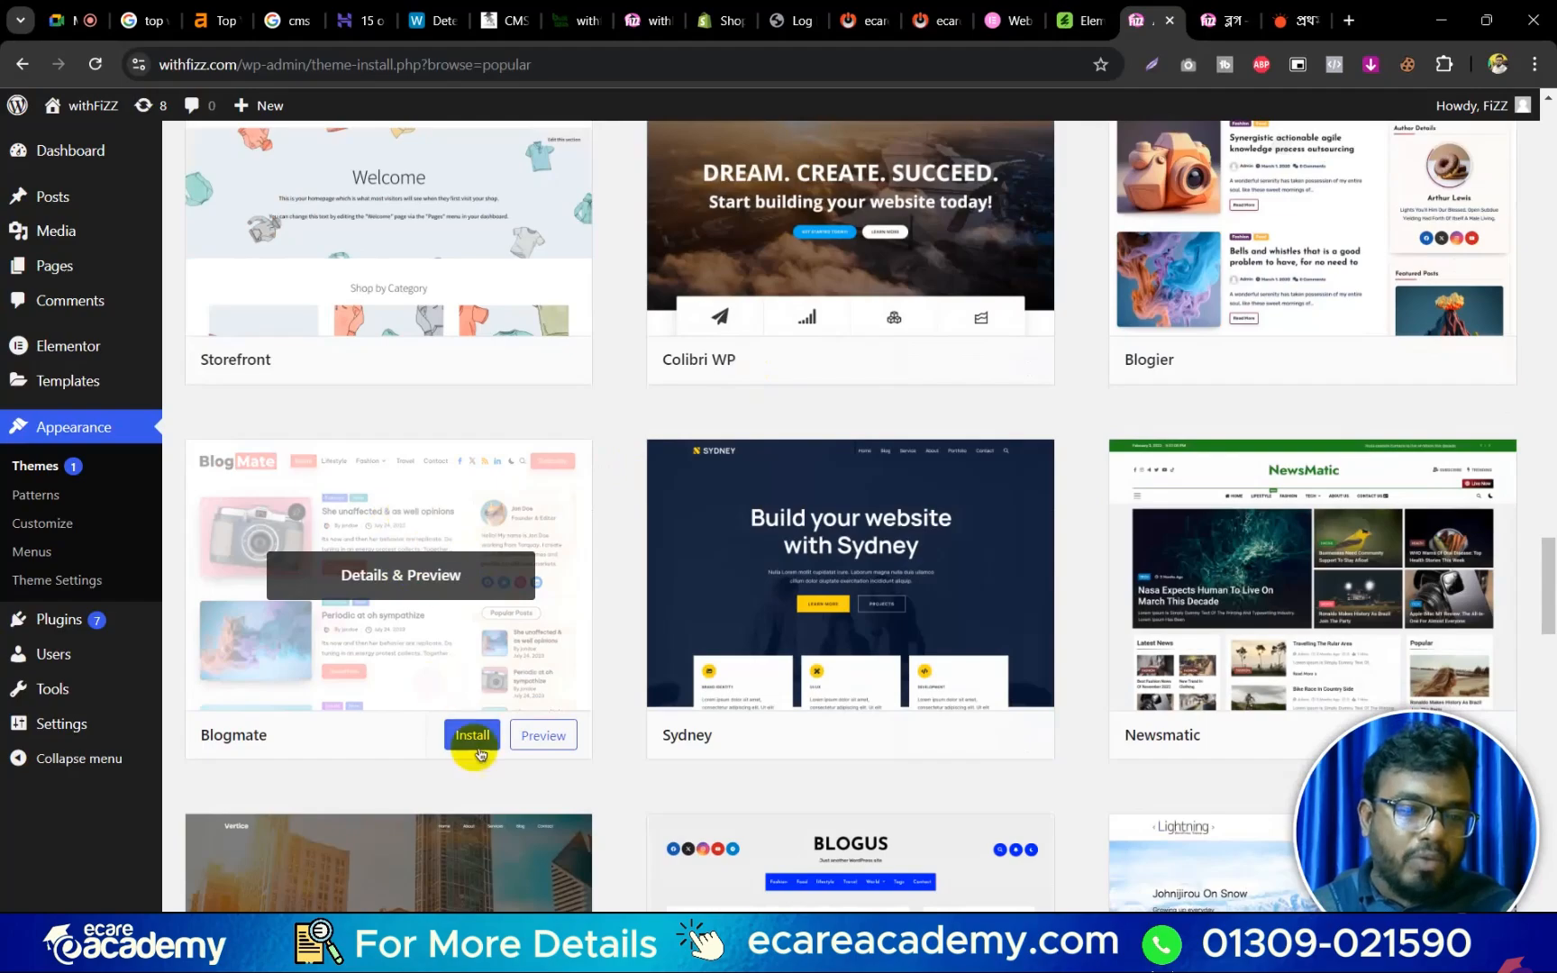
{"action": "scroll", "coordinate": [884, 665], "scroll_direction": "up", "scroll_amount": 20}
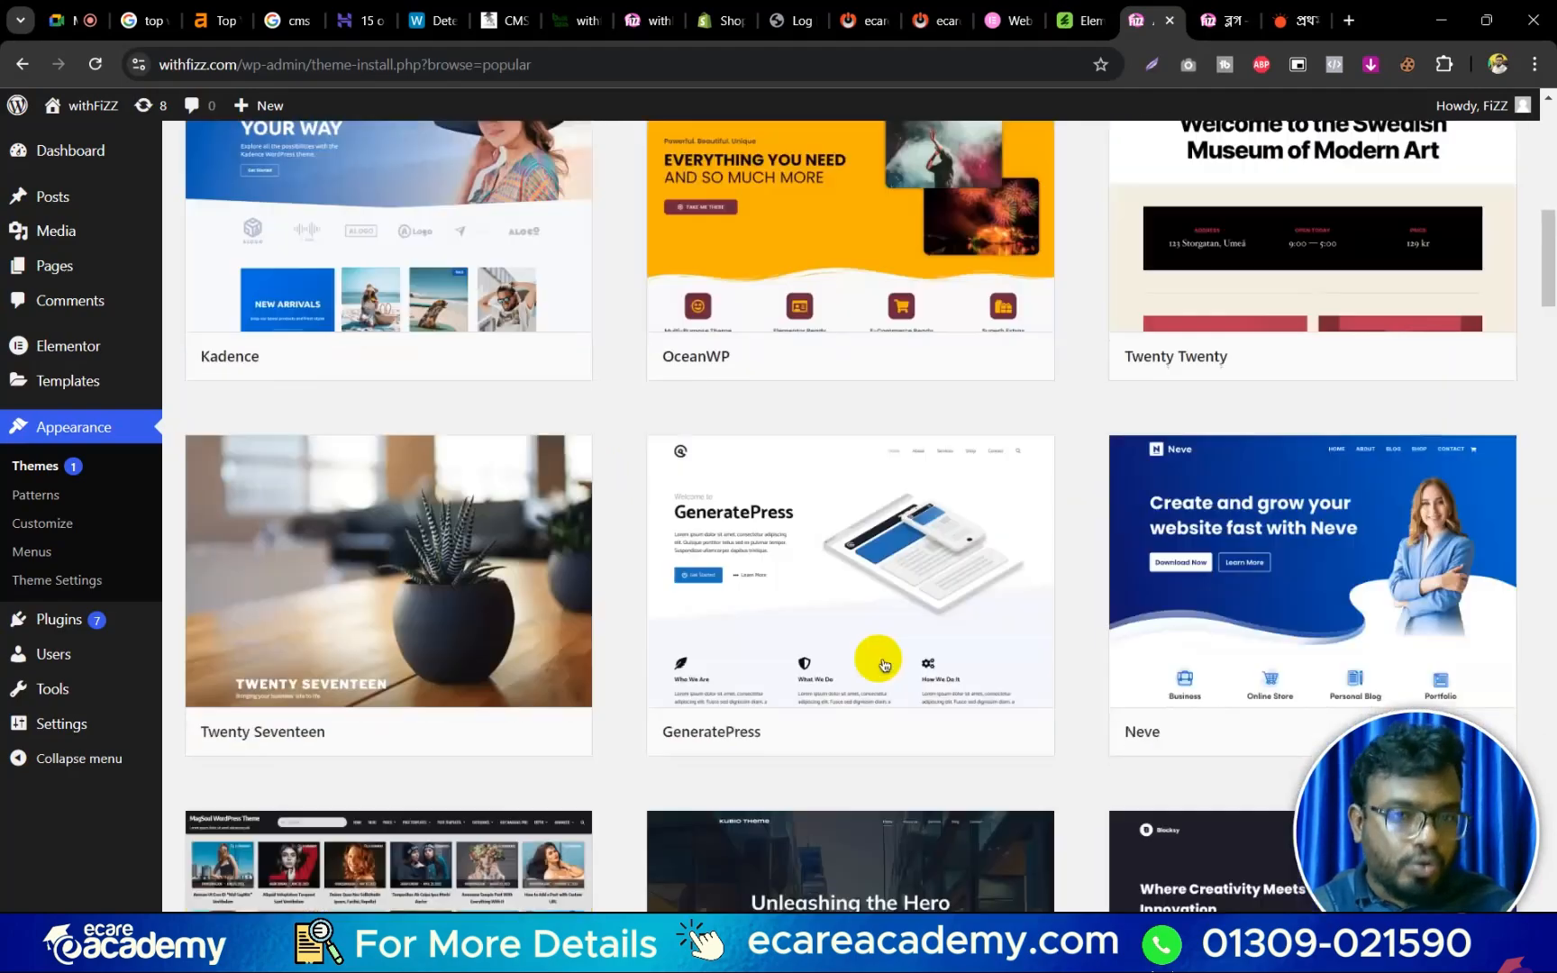
{"action": "scroll", "coordinate": [884, 665], "scroll_direction": "up", "scroll_amount": 10}
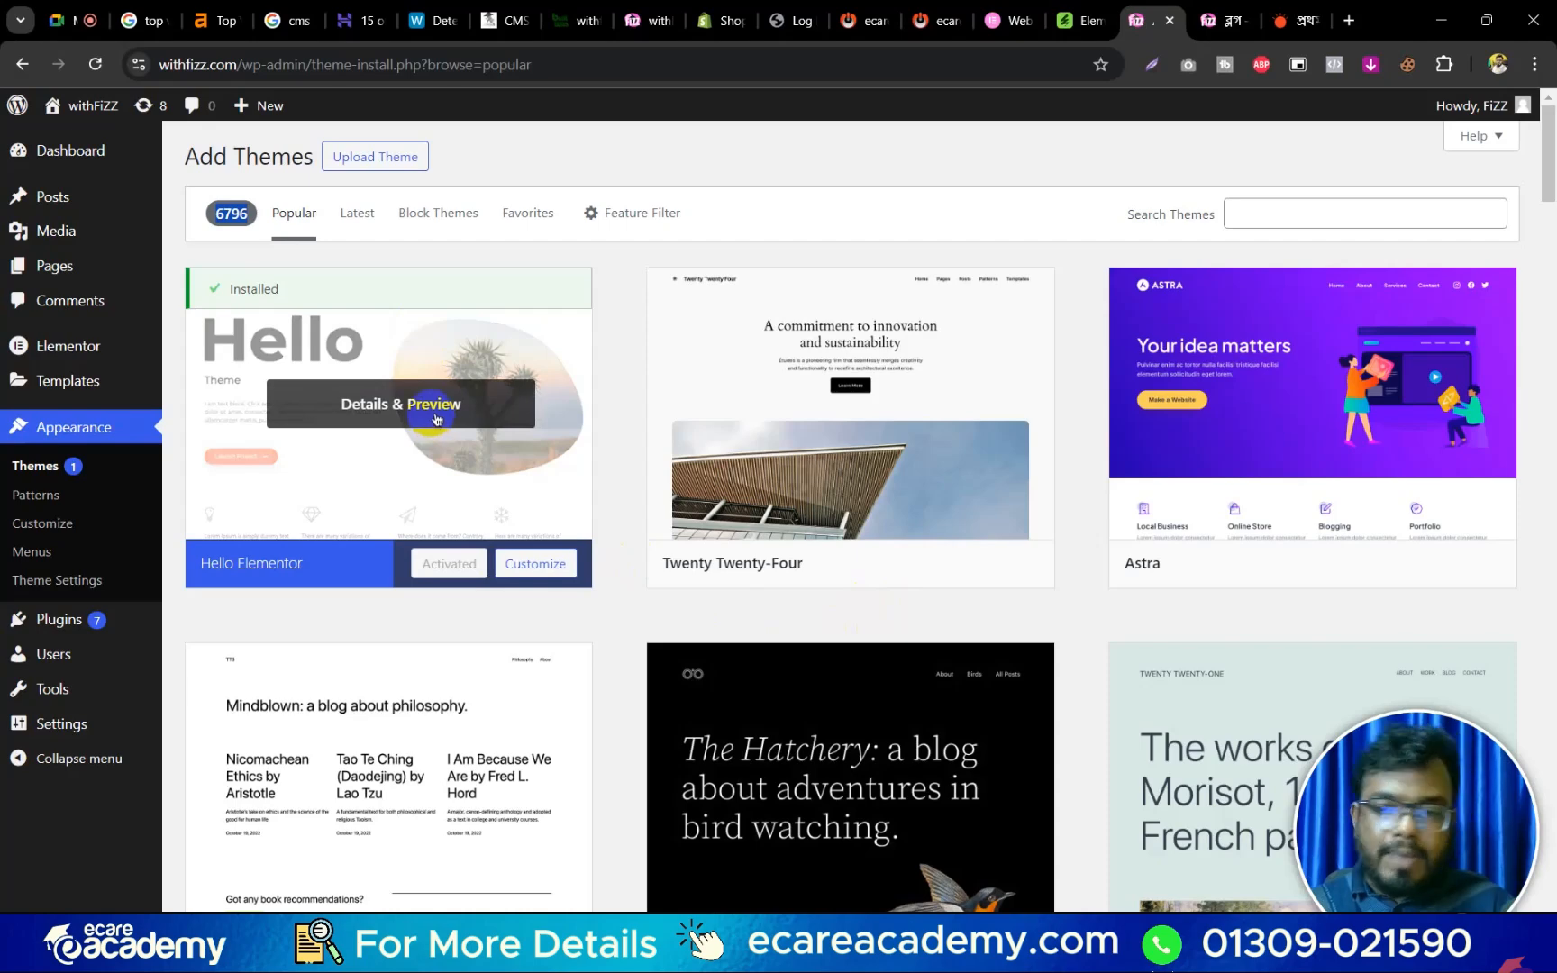
View the details and preview of the Hello Elementor theme, and return to the popular themes.
{"action": "left_click", "coordinate": [436, 419]}
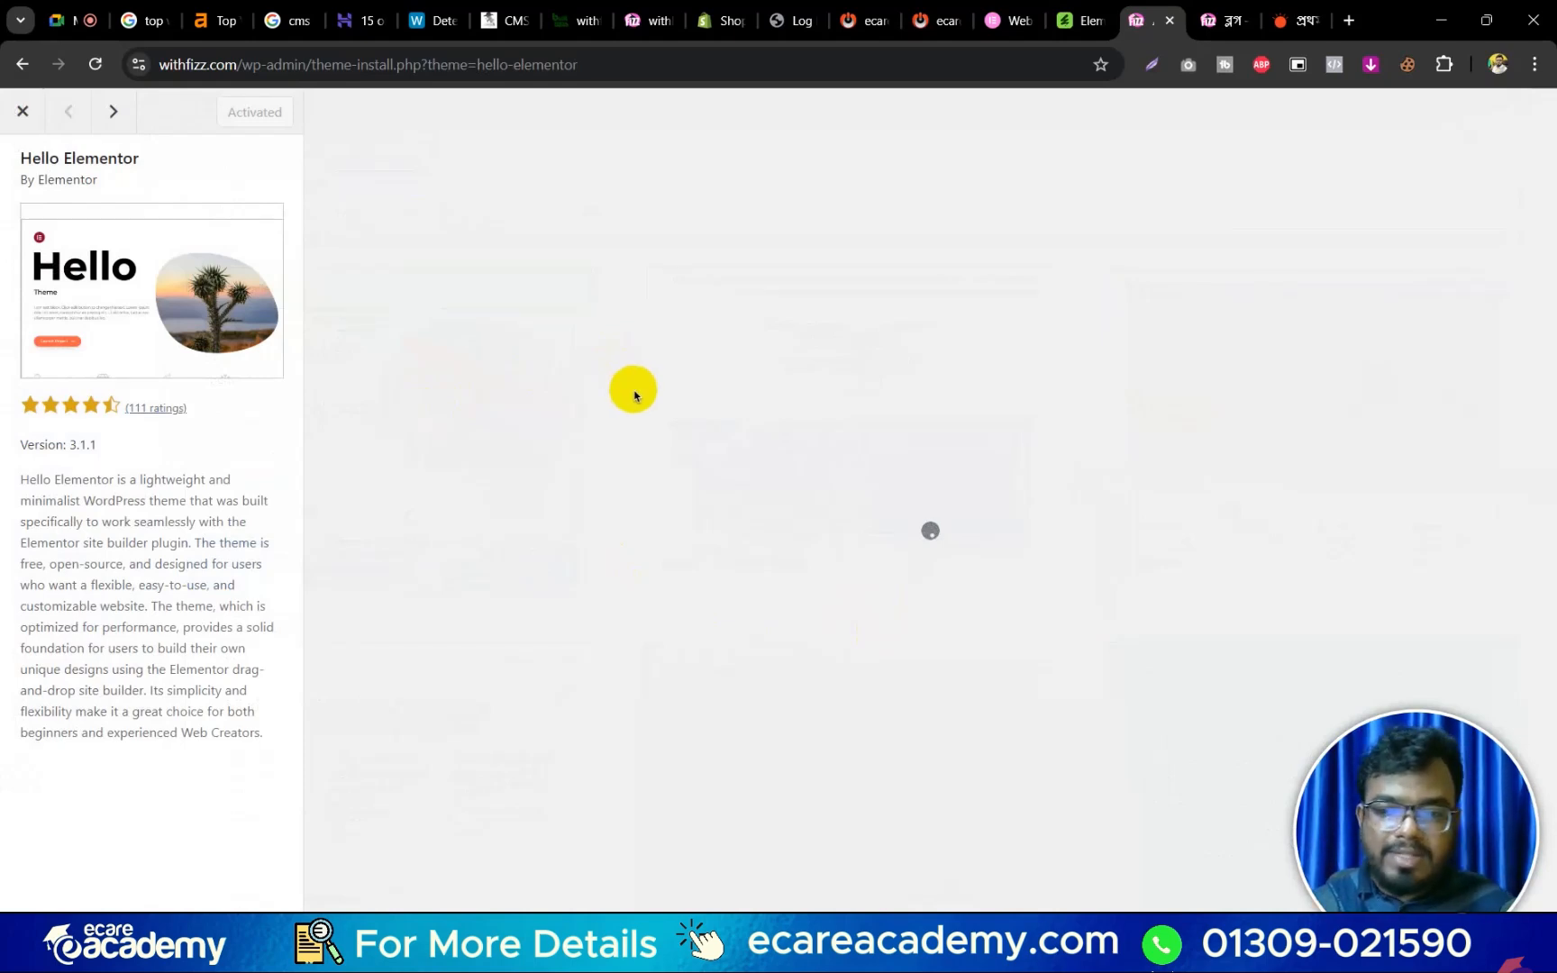
{"action": "left_click", "coordinate": [23, 111]}
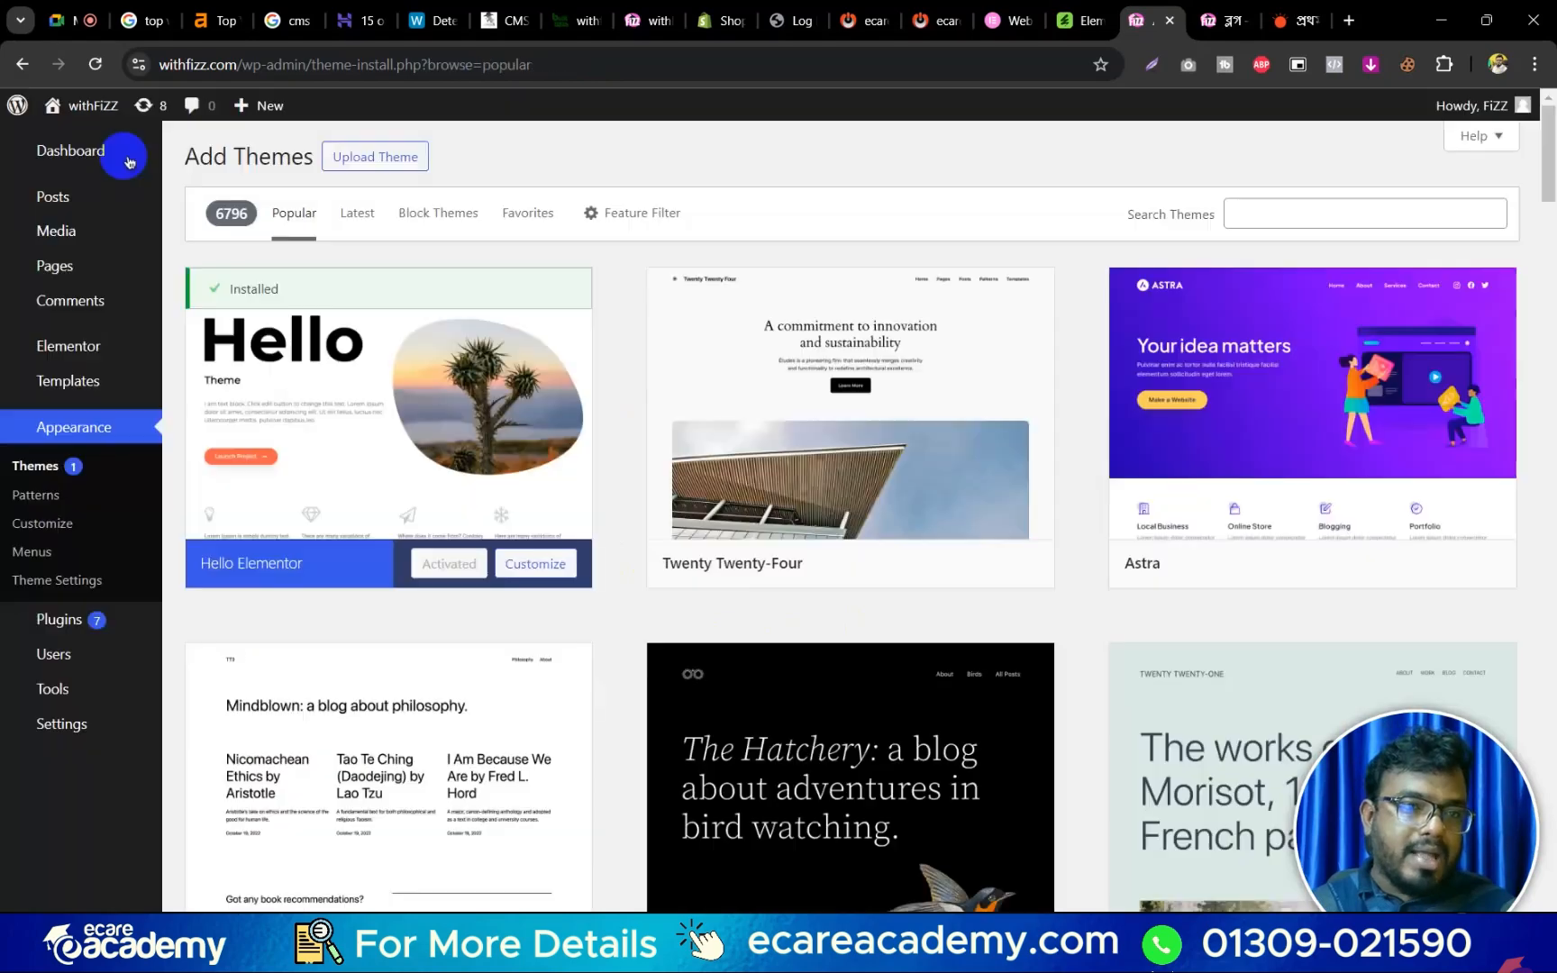
{"action": "mouse_move", "coordinate": [495, 428]}
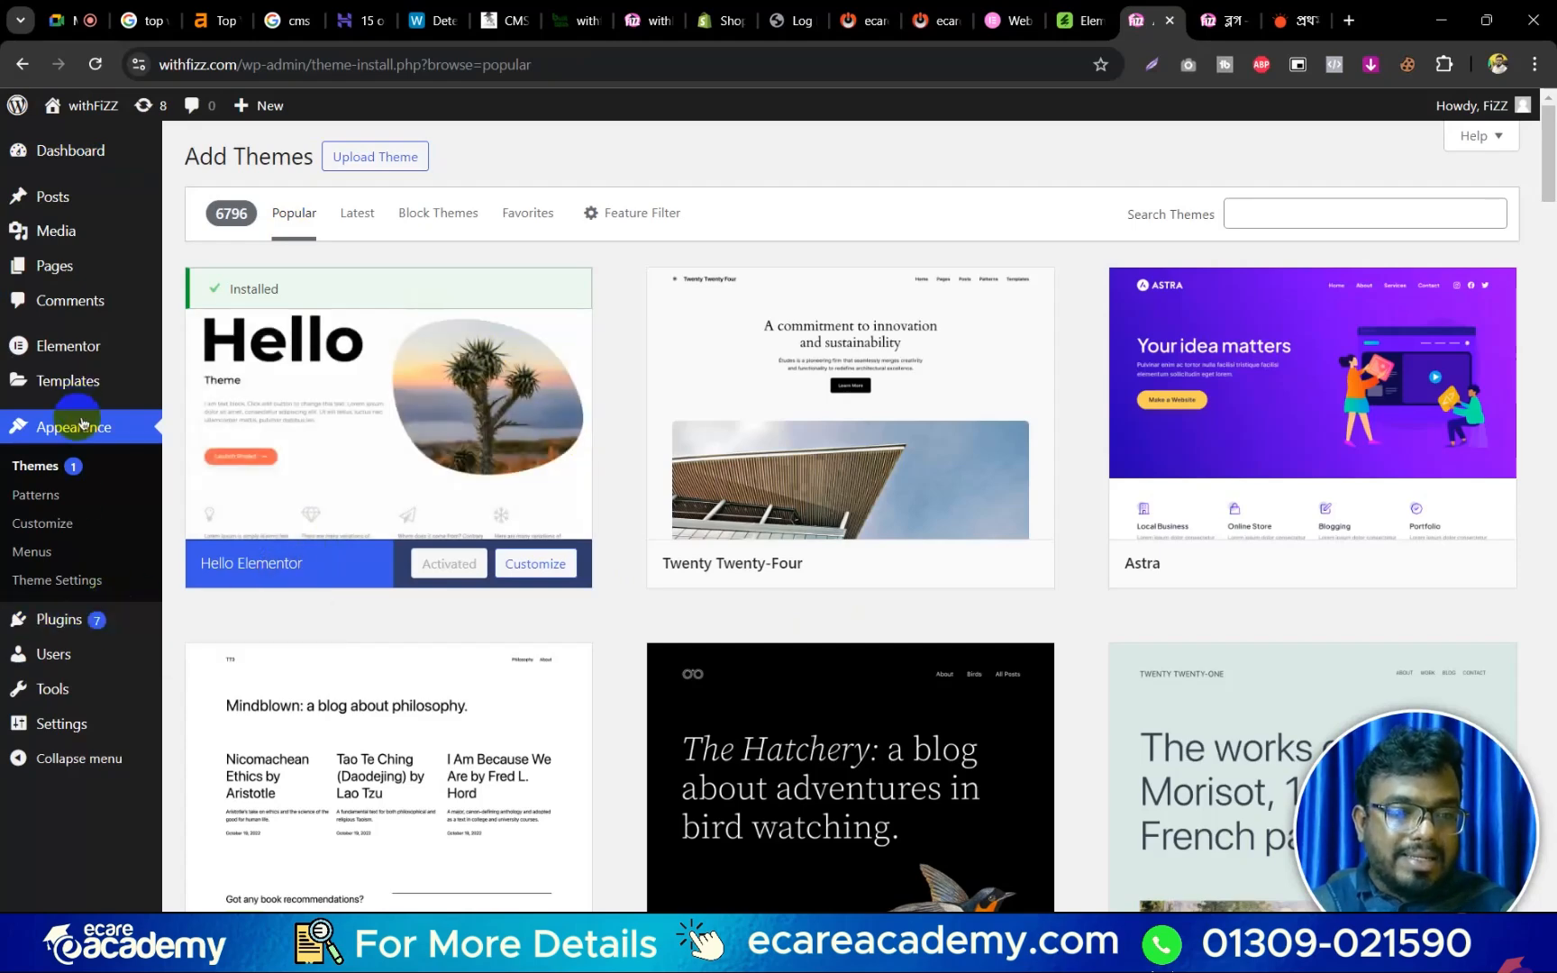
Look over the Patterns page and its new-pattern form without creating a pattern, and return to the dashboard.
{"action": "mouse_move", "coordinate": [74, 650]}
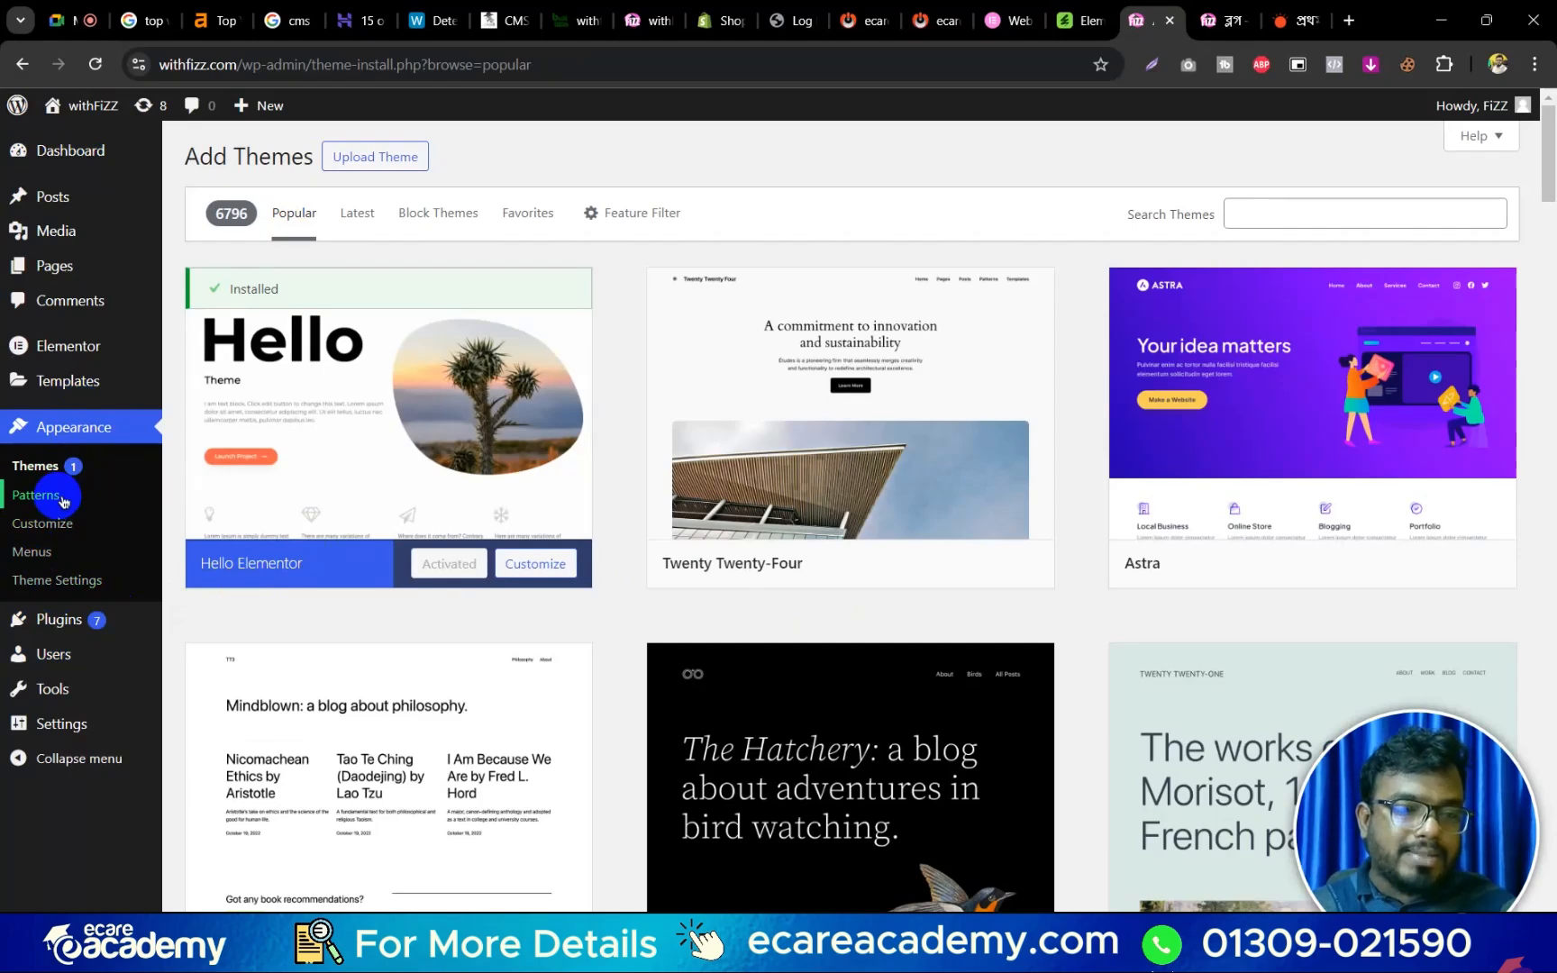
{"action": "left_click", "coordinate": [63, 497]}
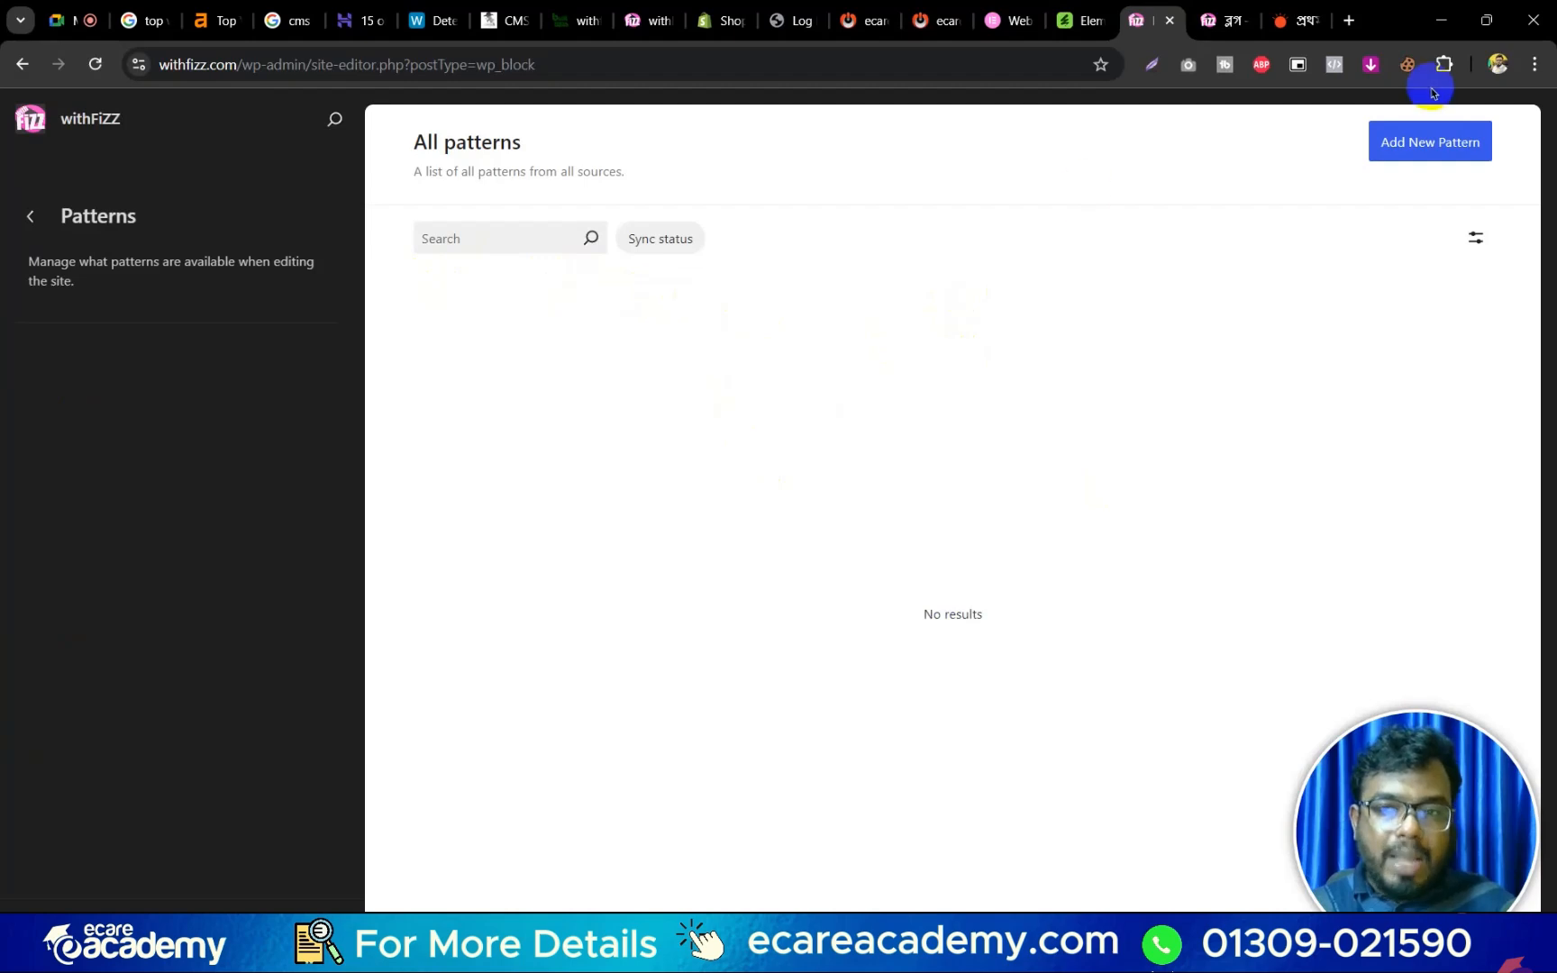
{"action": "left_click", "coordinate": [1397, 144]}
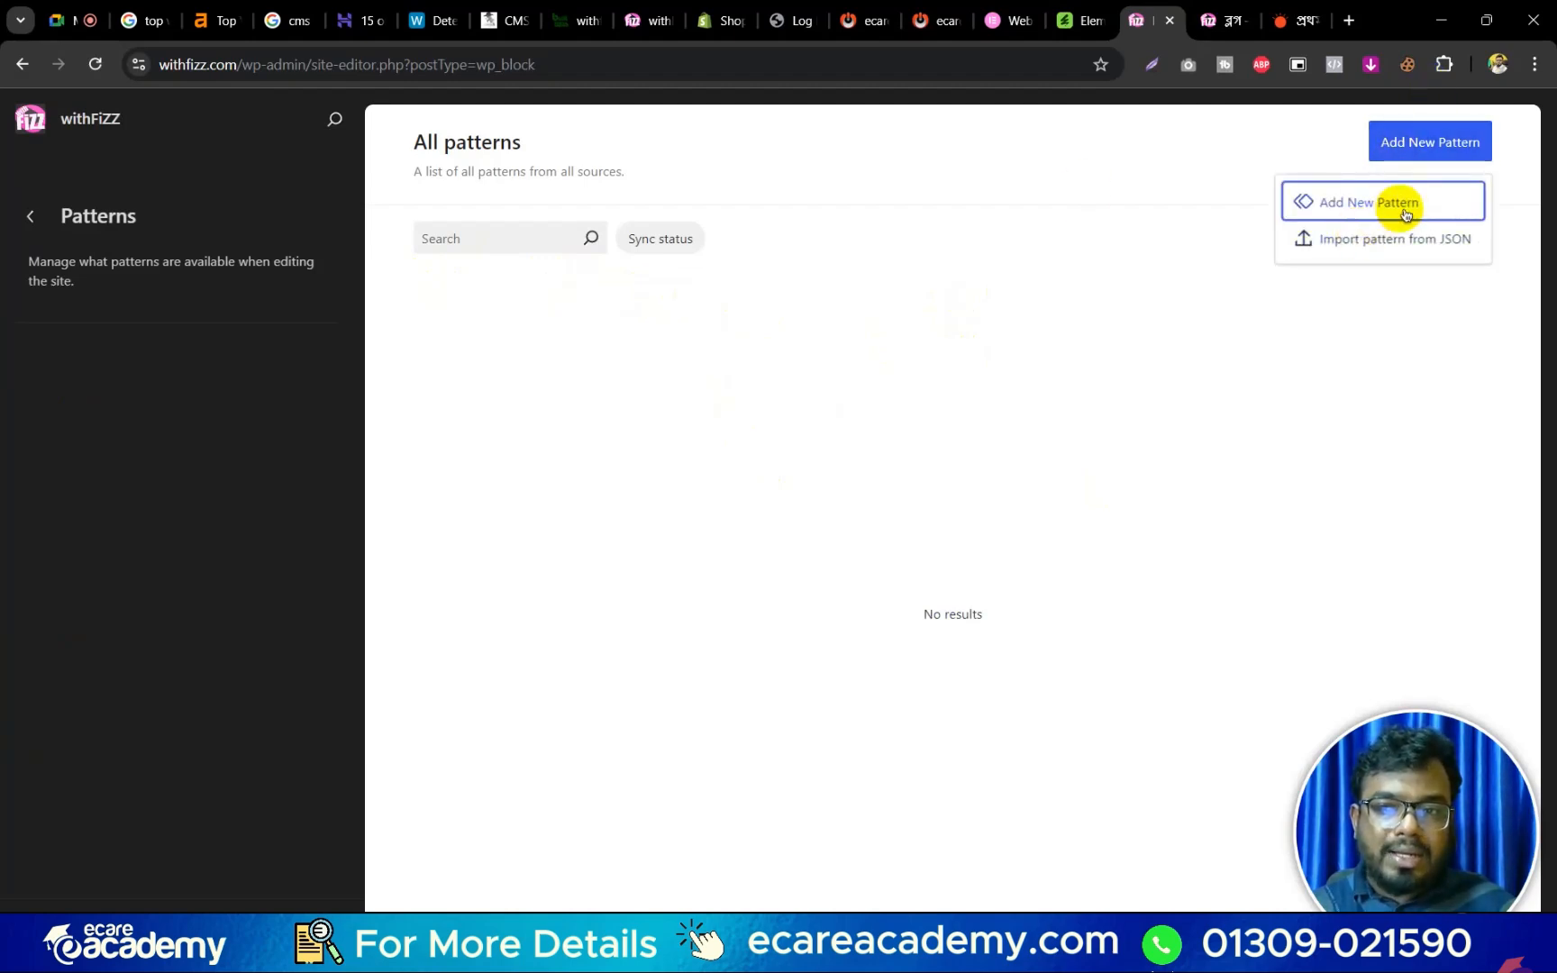
{"action": "left_click", "coordinate": [1395, 206]}
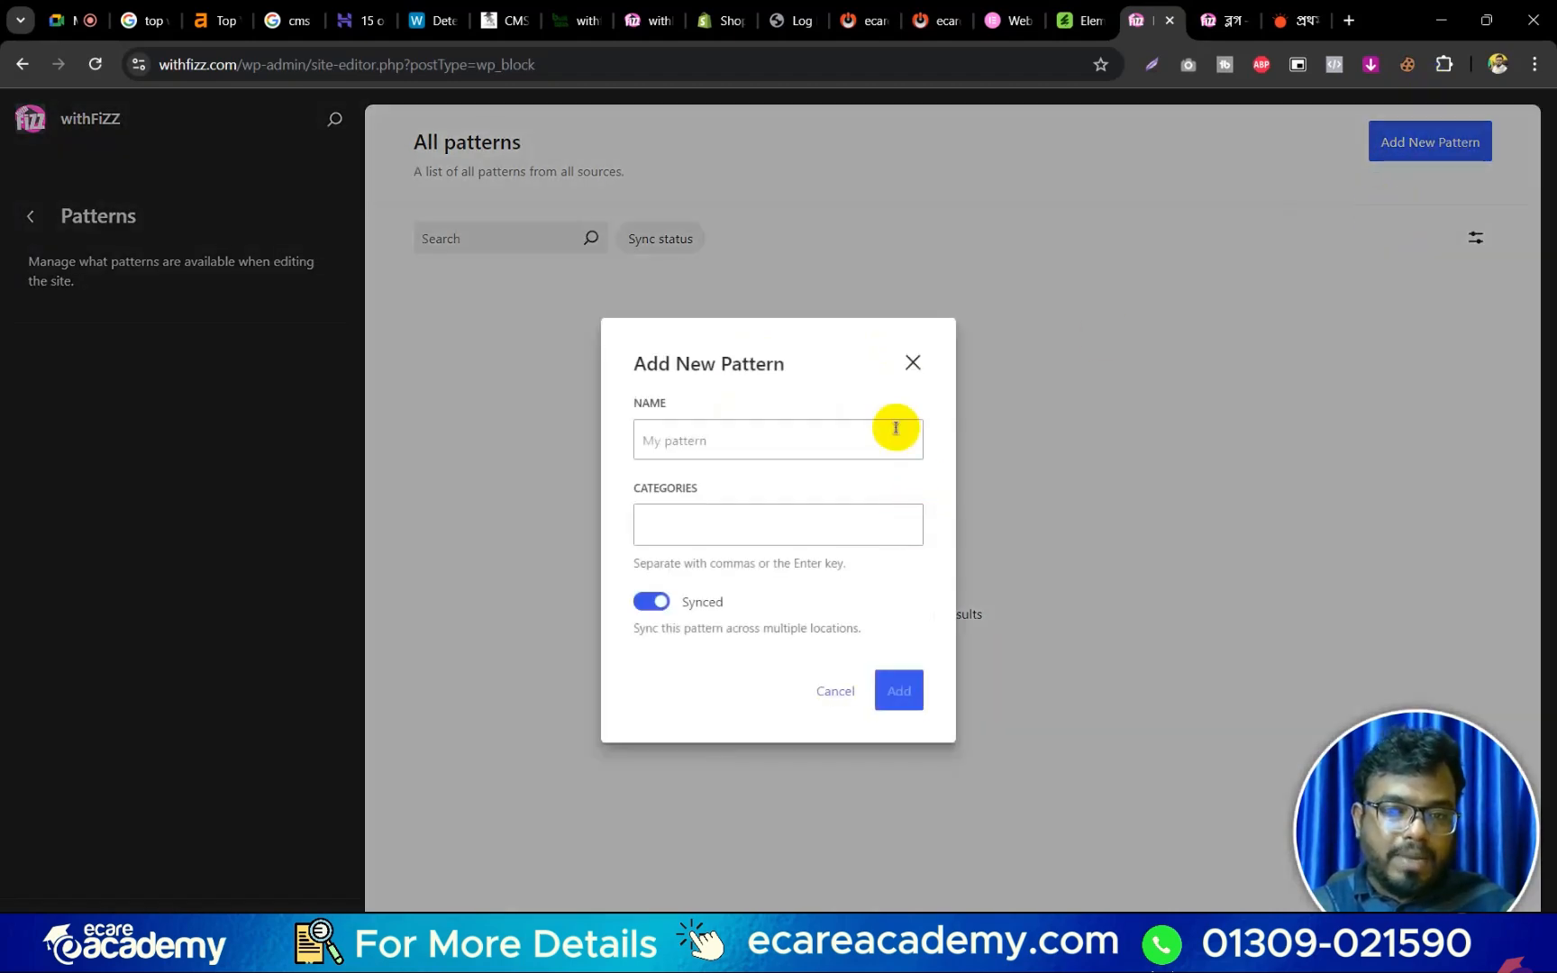
{"action": "left_click", "coordinate": [911, 364]}
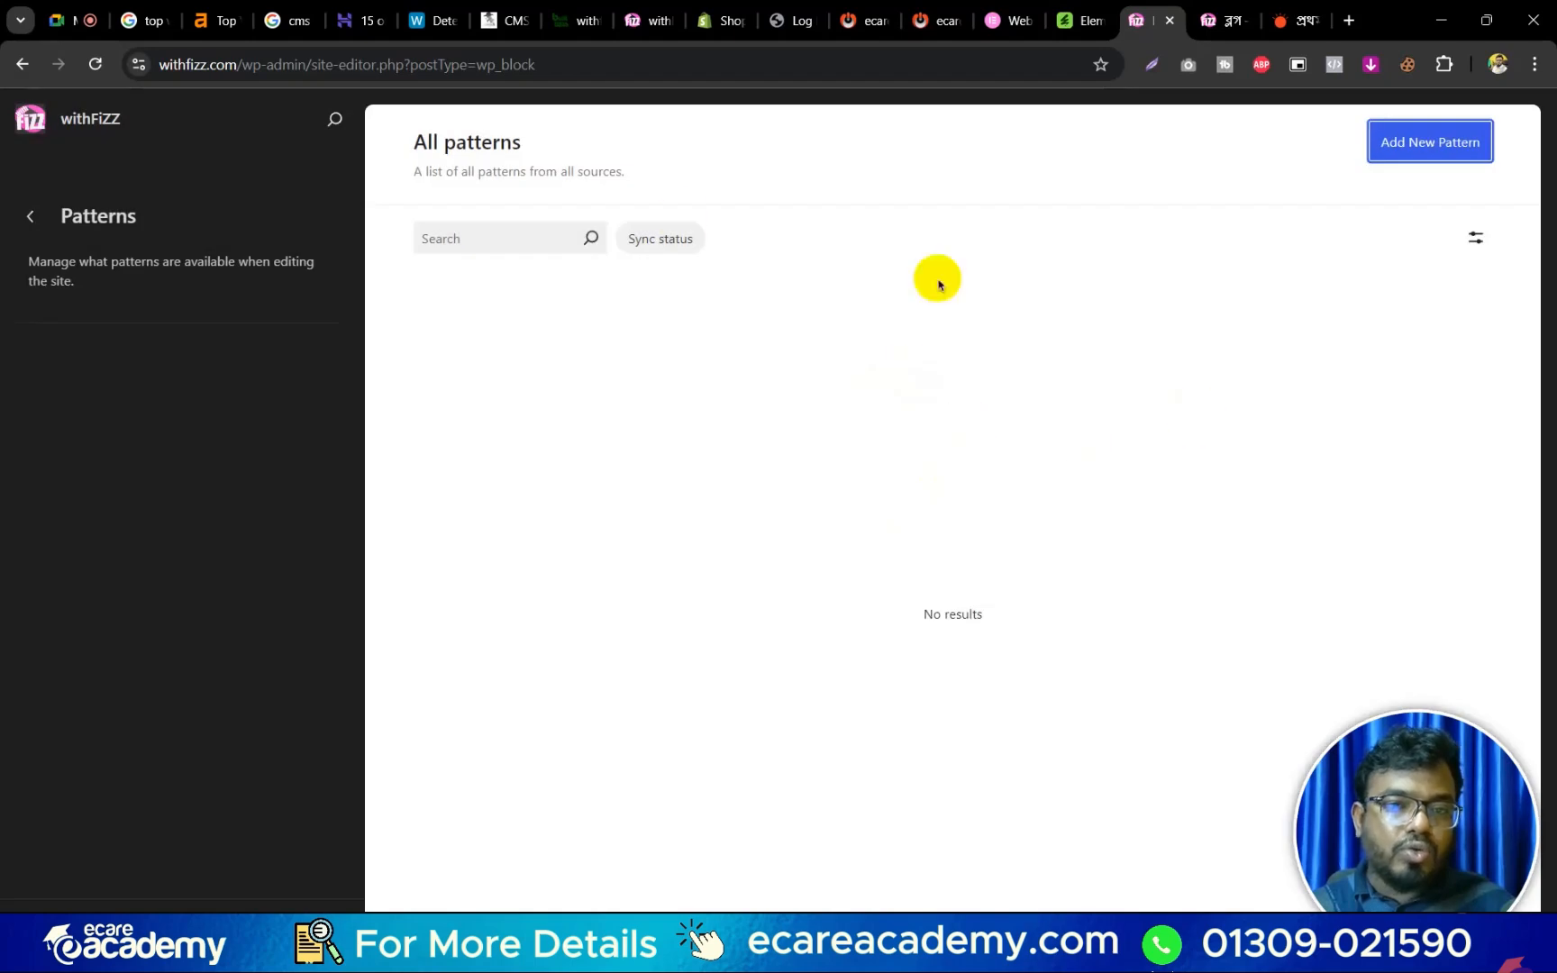
{"action": "left_click", "coordinate": [30, 216]}
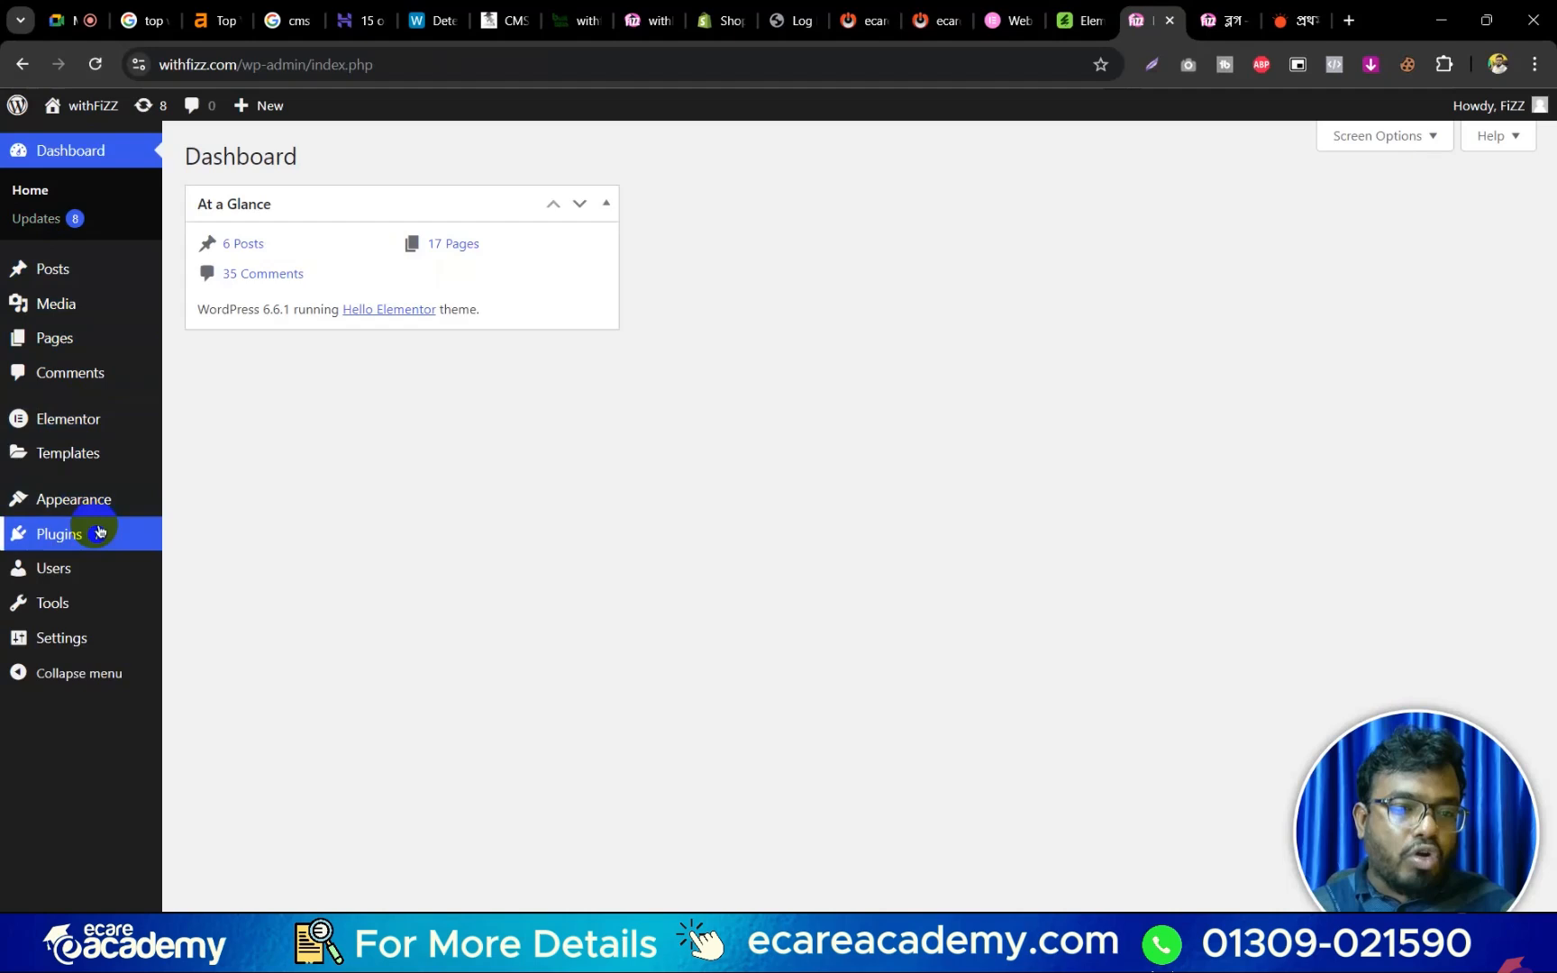
Examine the live blog page's navigation menu, including the আমার সার্ভিস submenu, and return to the dashboard.
{"action": "mouse_move", "coordinate": [24, 497]}
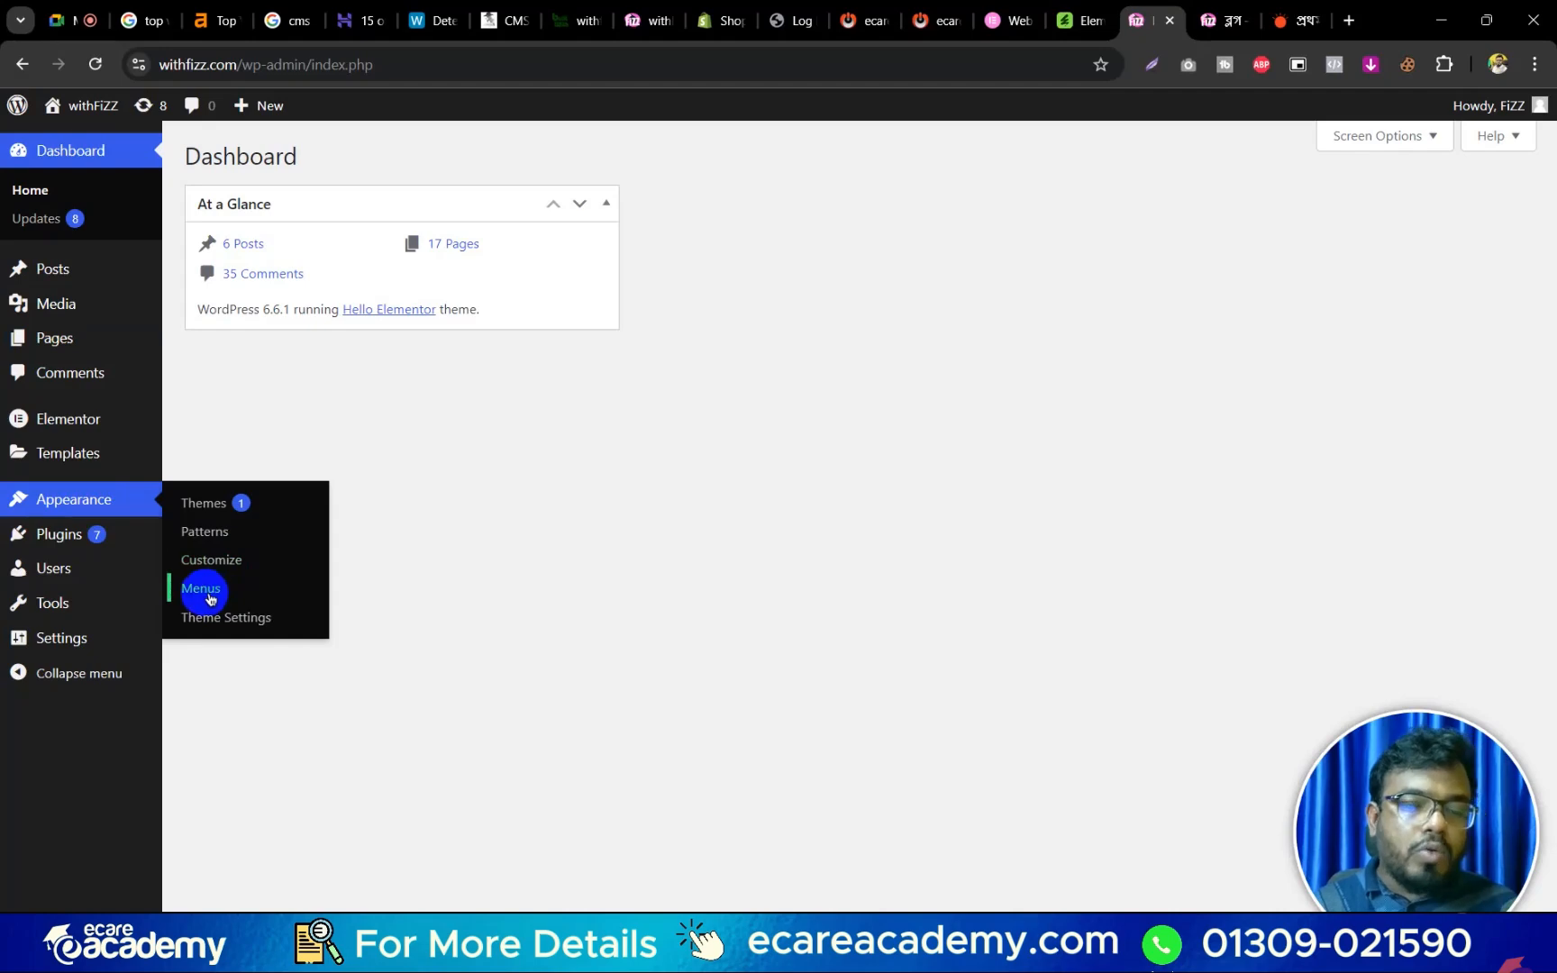
{"action": "left_click", "coordinate": [1234, 20]}
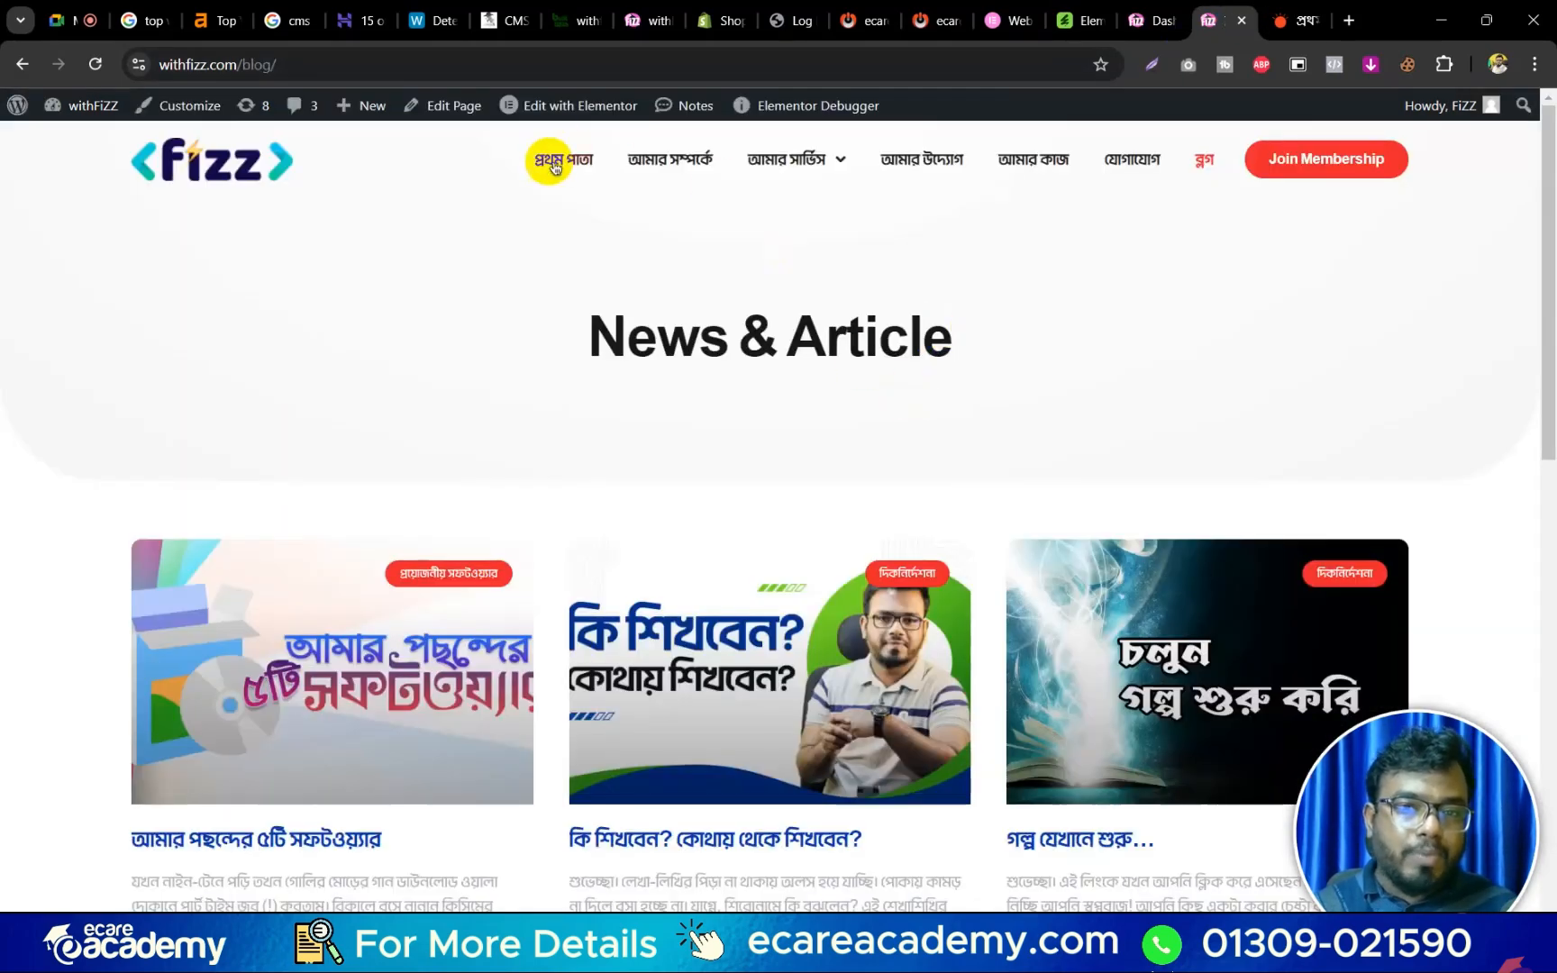
{"action": "mouse_move", "coordinate": [757, 165]}
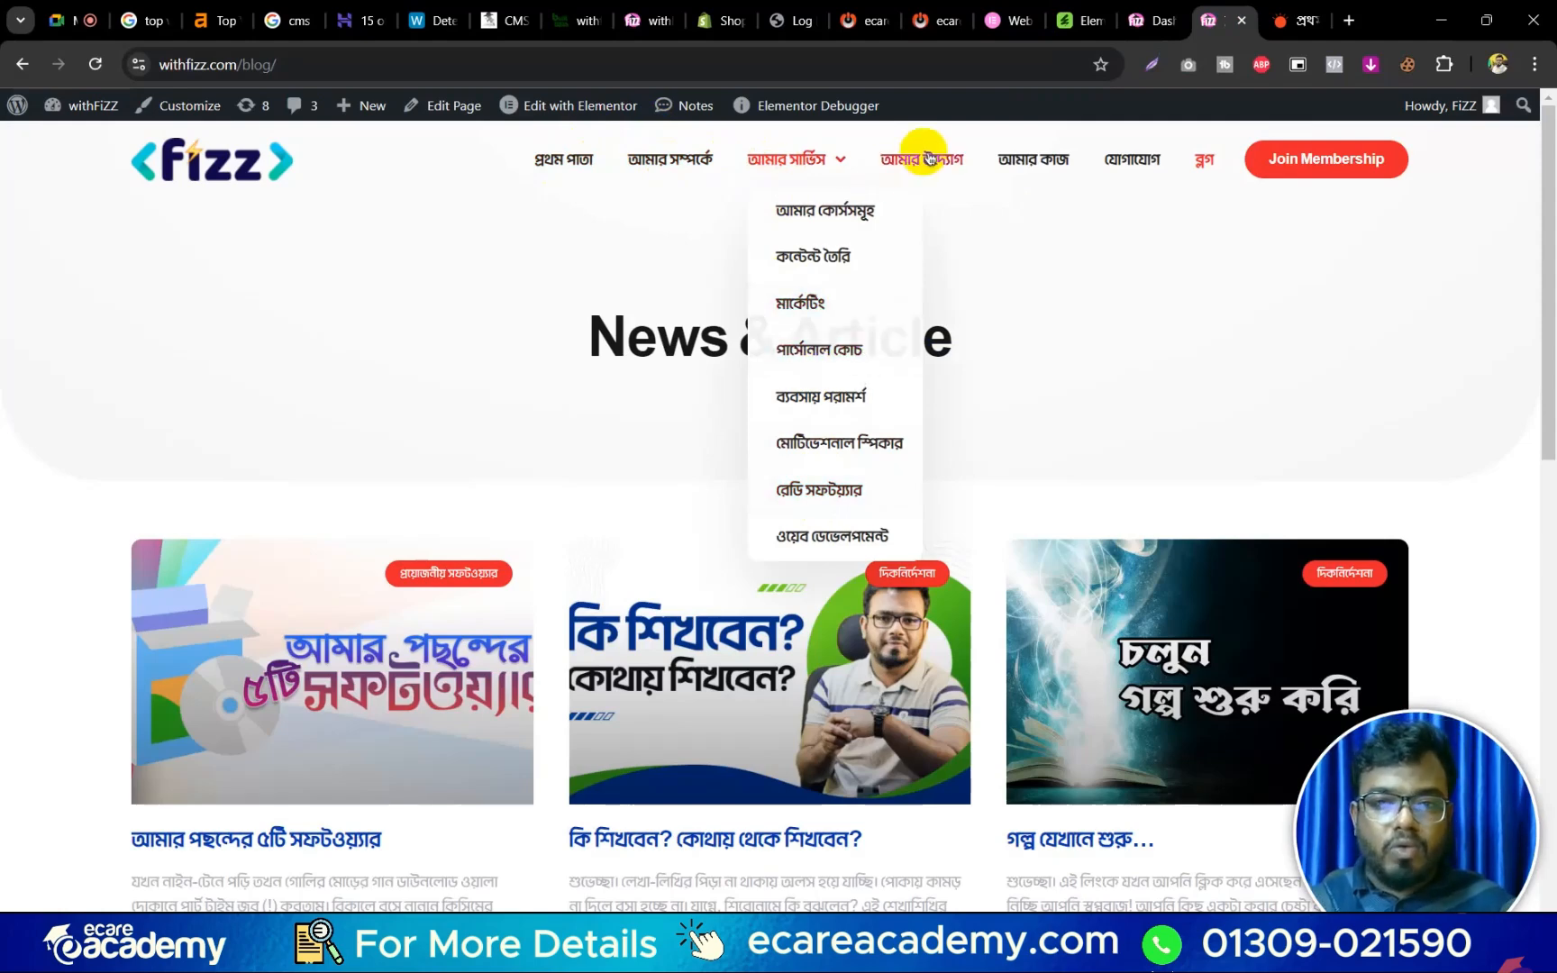
{"action": "left_click", "coordinate": [1149, 11]}
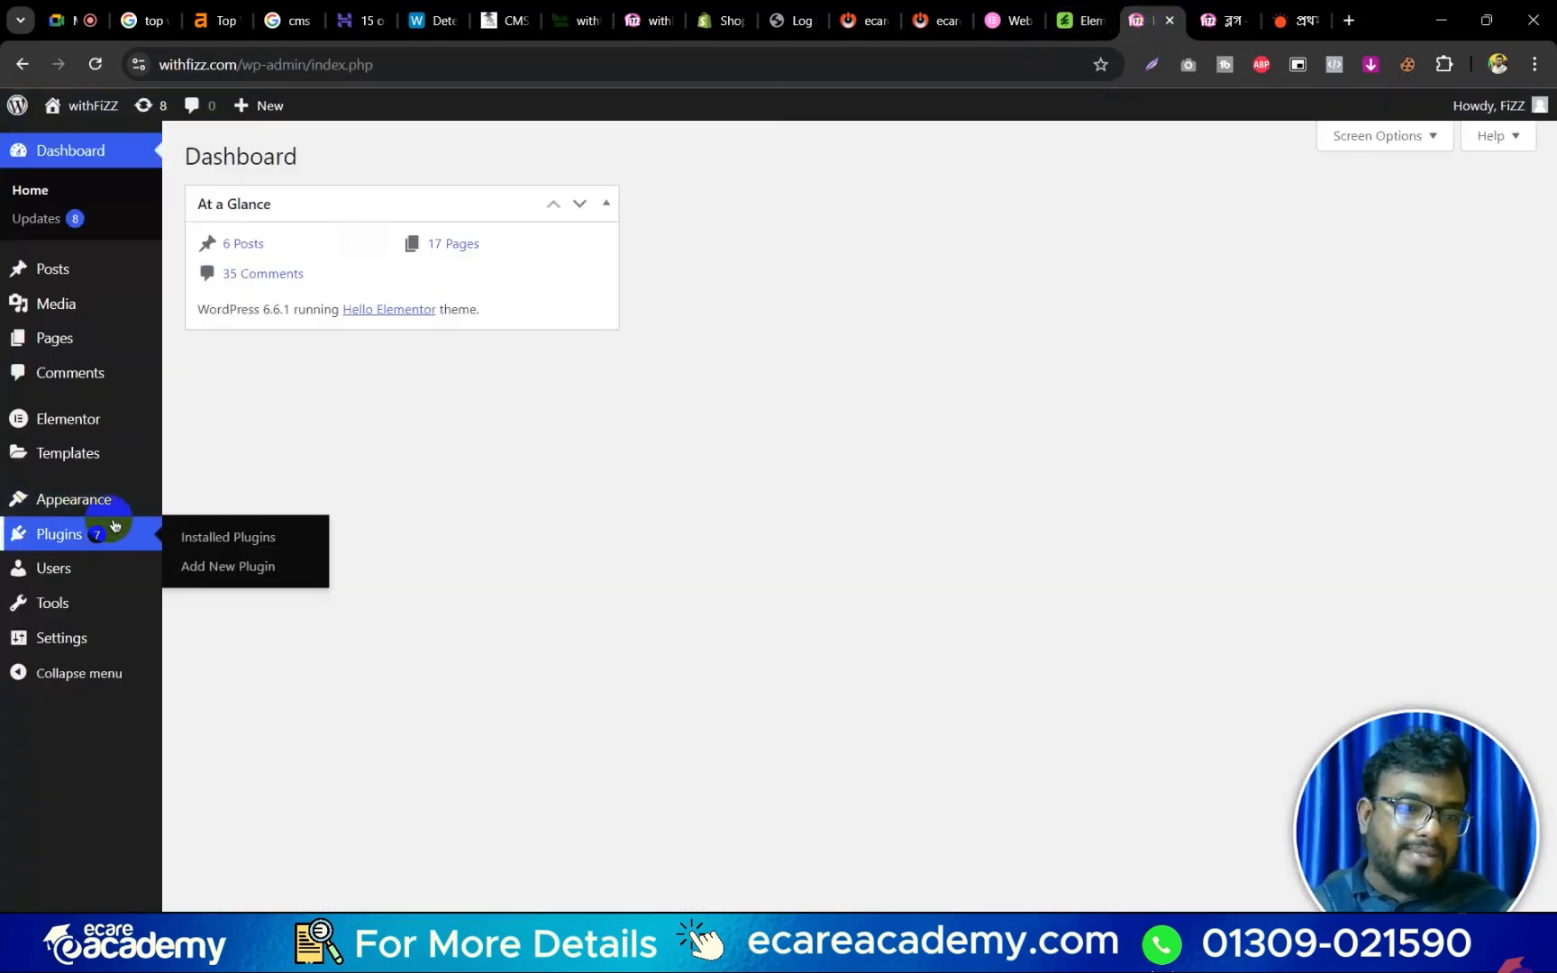
Open the Hello theme's settings and review the available disable and unregister options.
{"action": "mouse_move", "coordinate": [158, 514]}
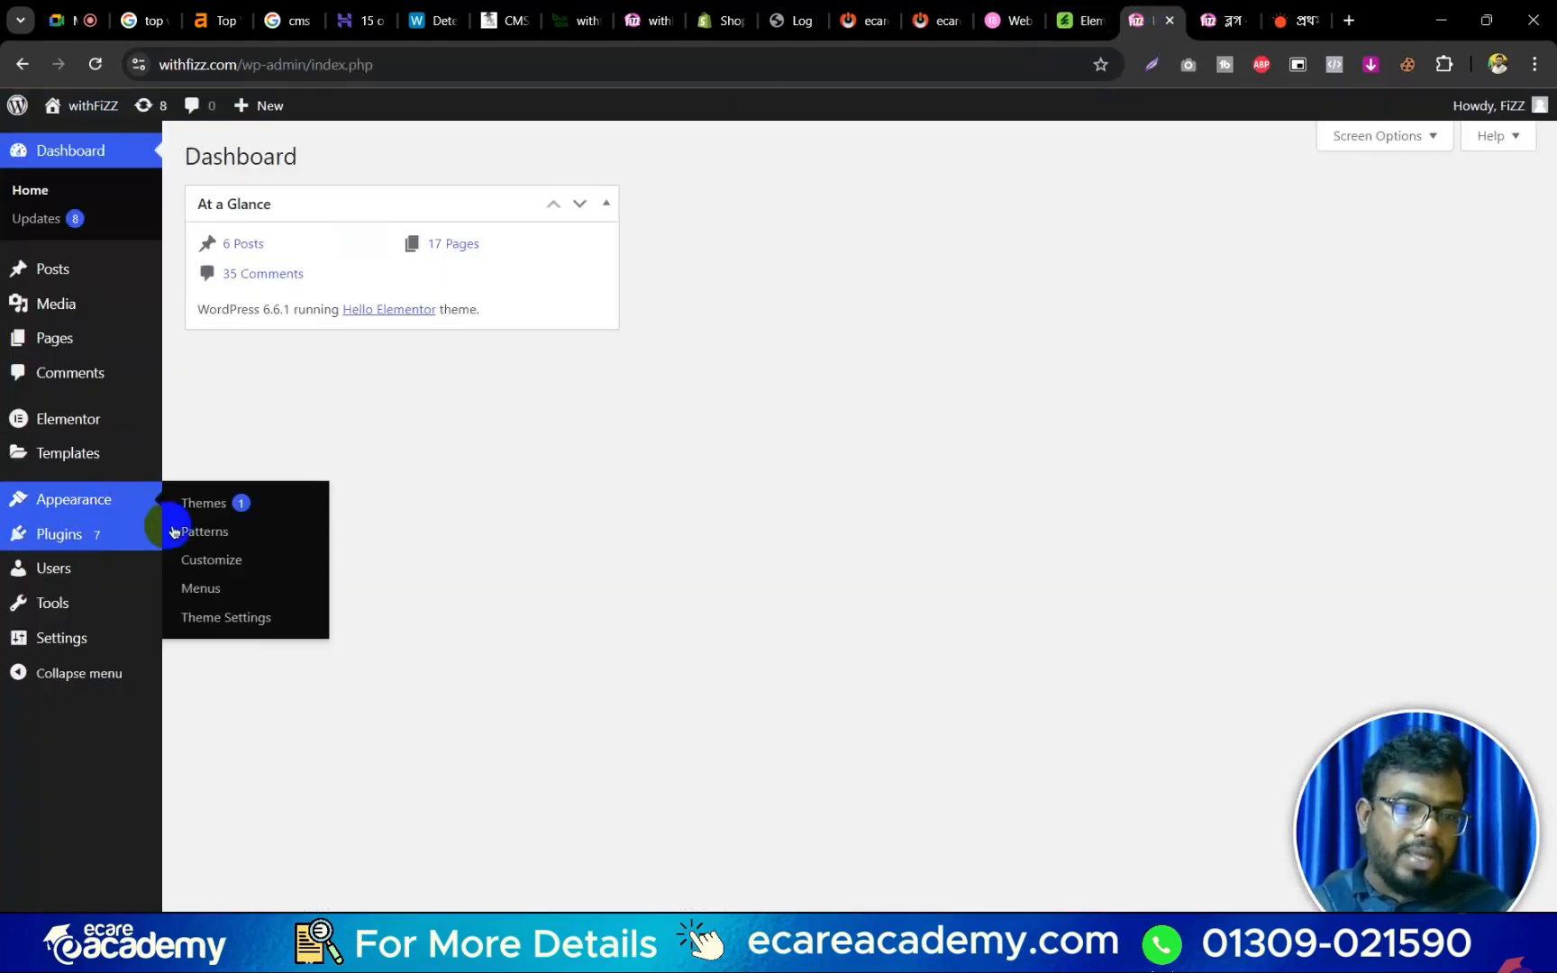
{"action": "left_click", "coordinate": [223, 618]}
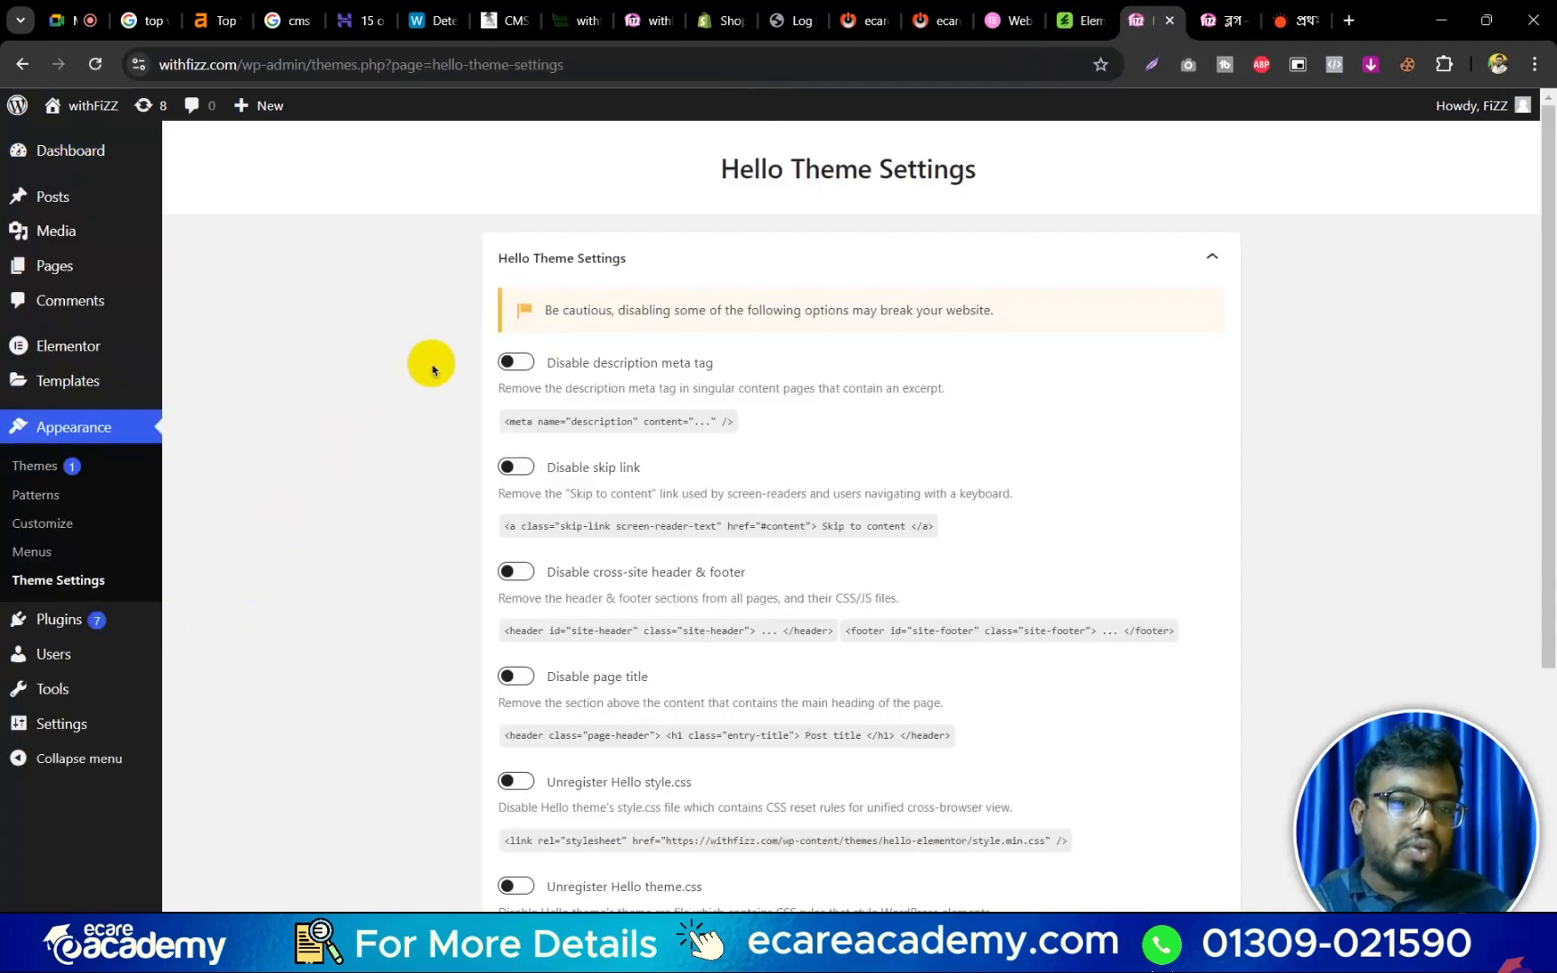
{"action": "scroll", "coordinate": [684, 540], "scroll_direction": "down", "scroll_amount": 5}
{"action": "scroll", "coordinate": [679, 560], "scroll_direction": "up", "scroll_amount": 5}
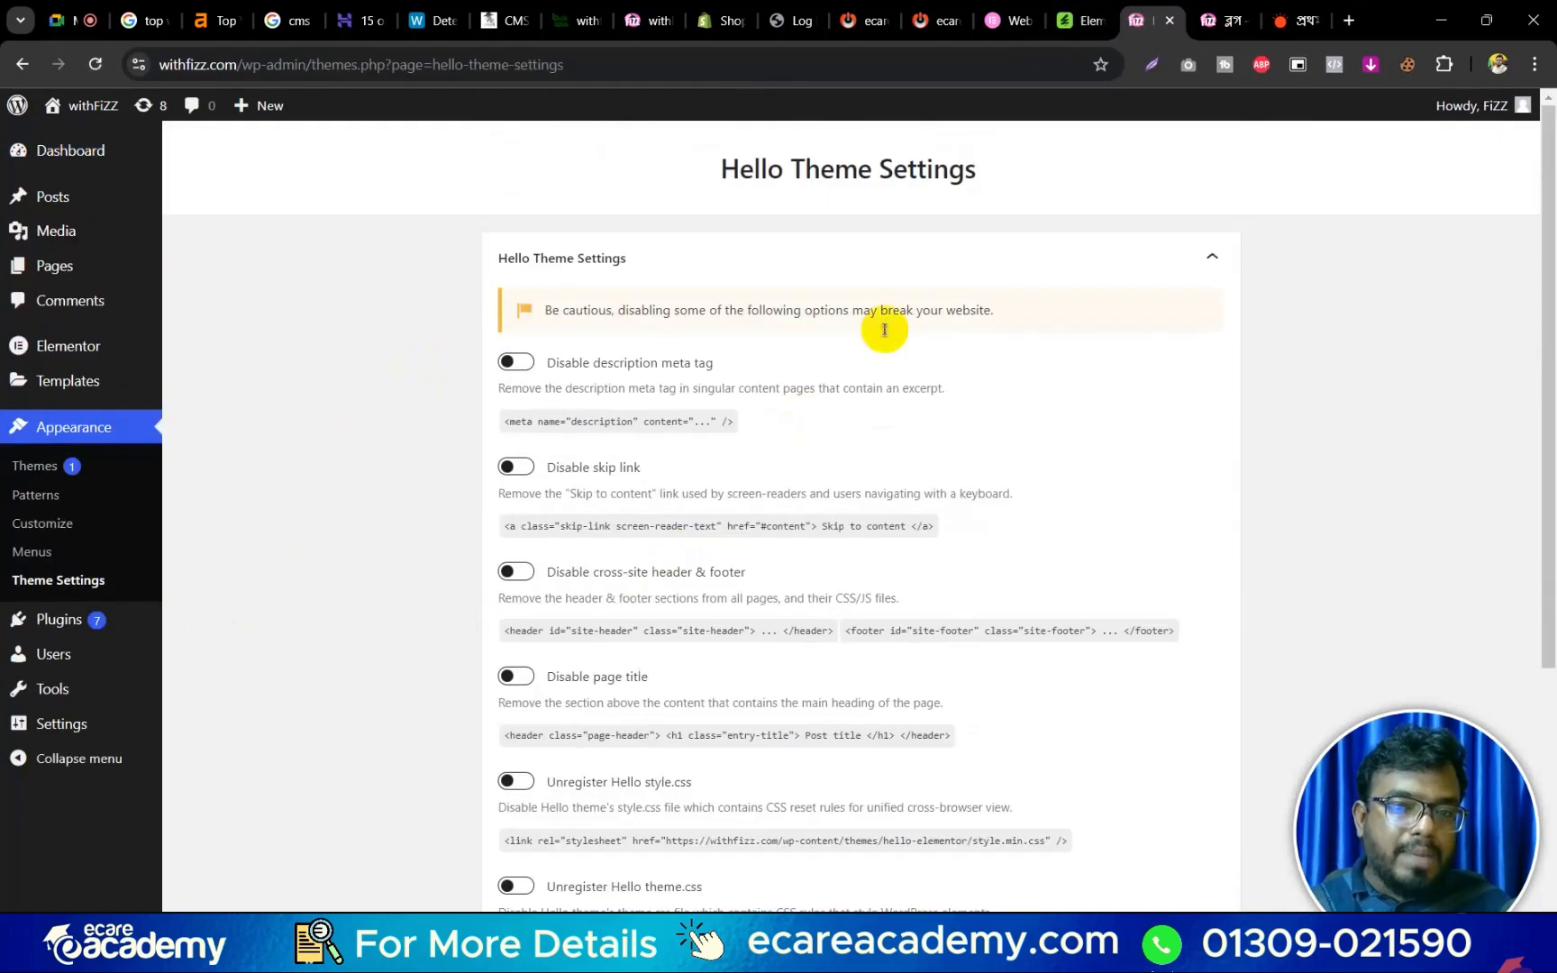
{"action": "scroll", "coordinate": [528, 508], "scroll_direction": "down", "scroll_amount": 5}
{"action": "scroll", "coordinate": [634, 458], "scroll_direction": "up", "scroll_amount": 5}
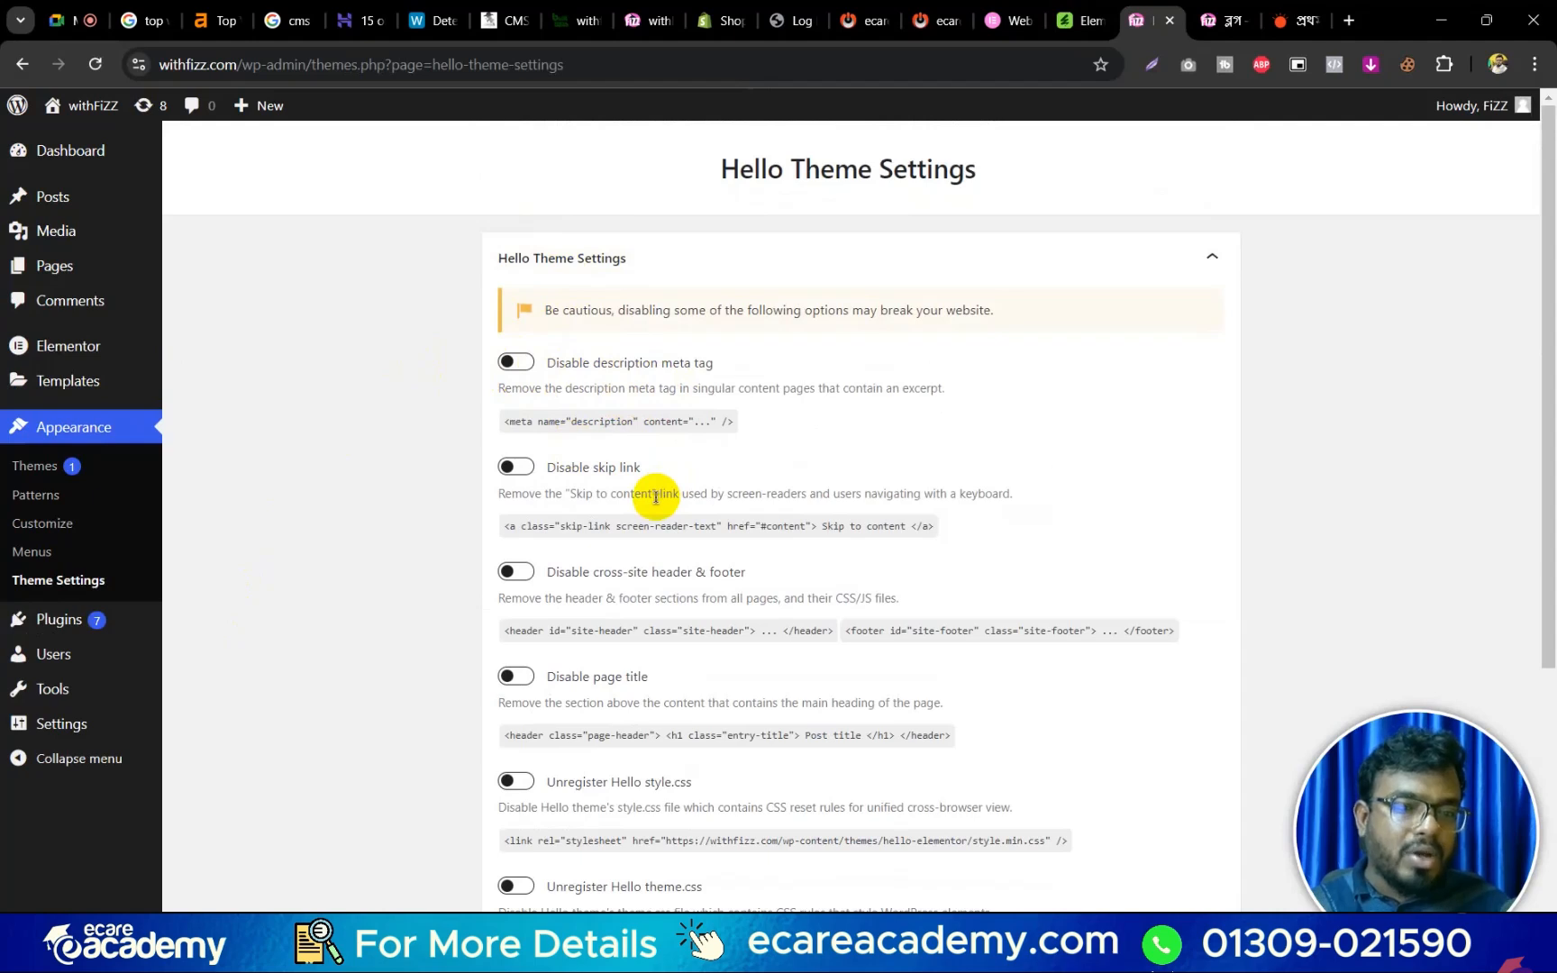
Look over the installed plugins and open the page for adding a new plugin.
{"action": "left_click", "coordinate": [81, 581]}
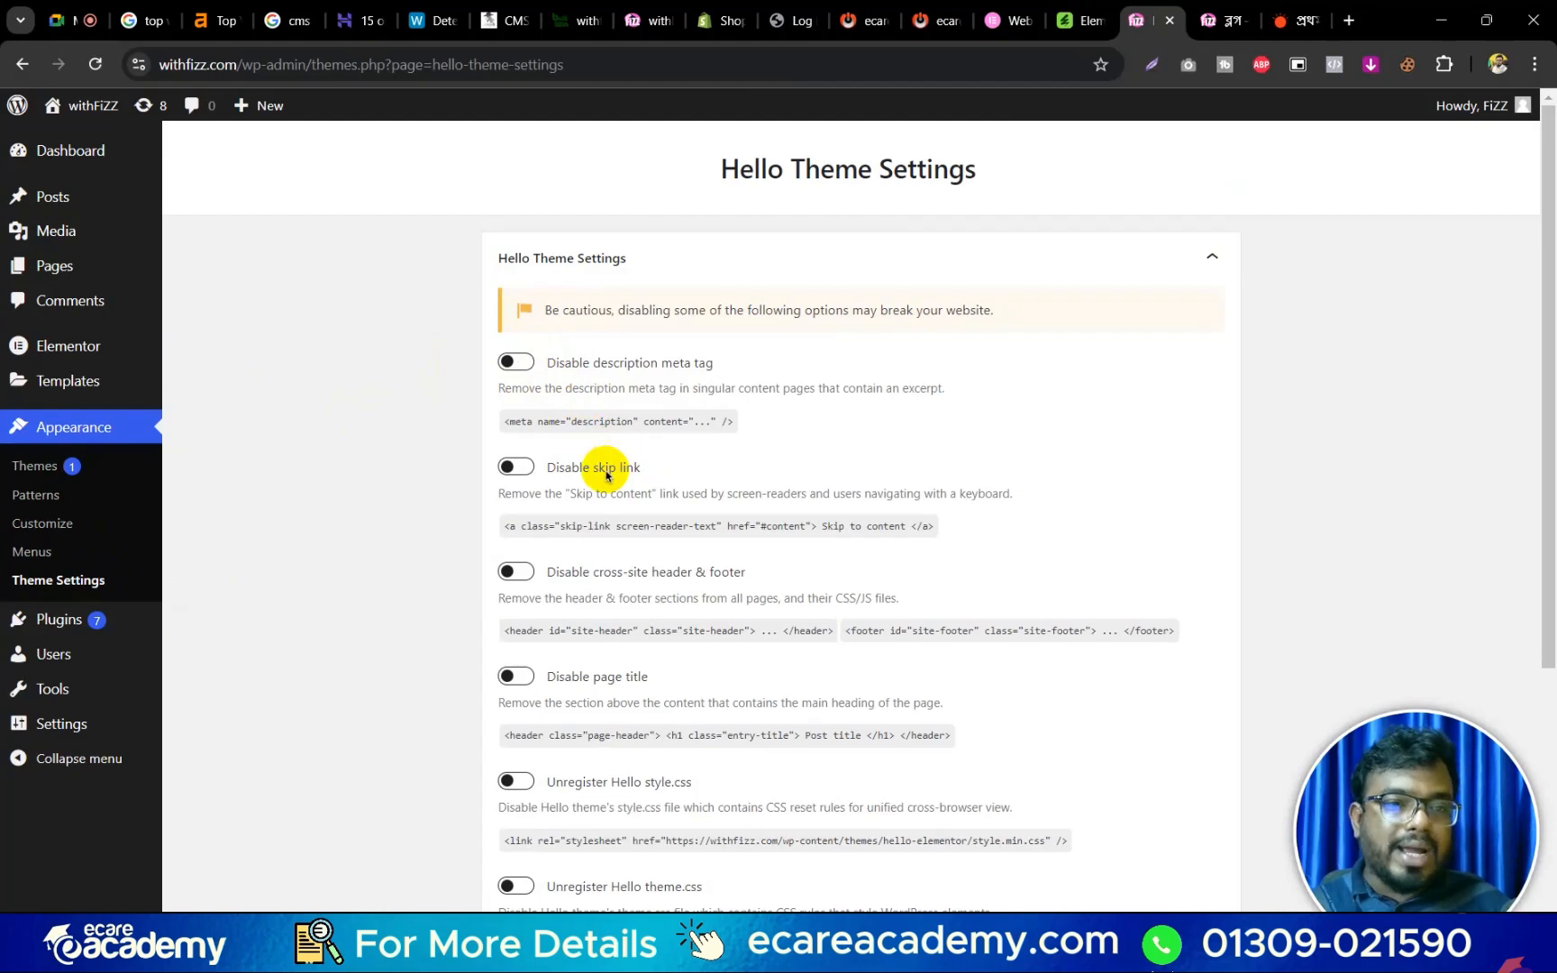
{"action": "left_click", "coordinate": [120, 624]}
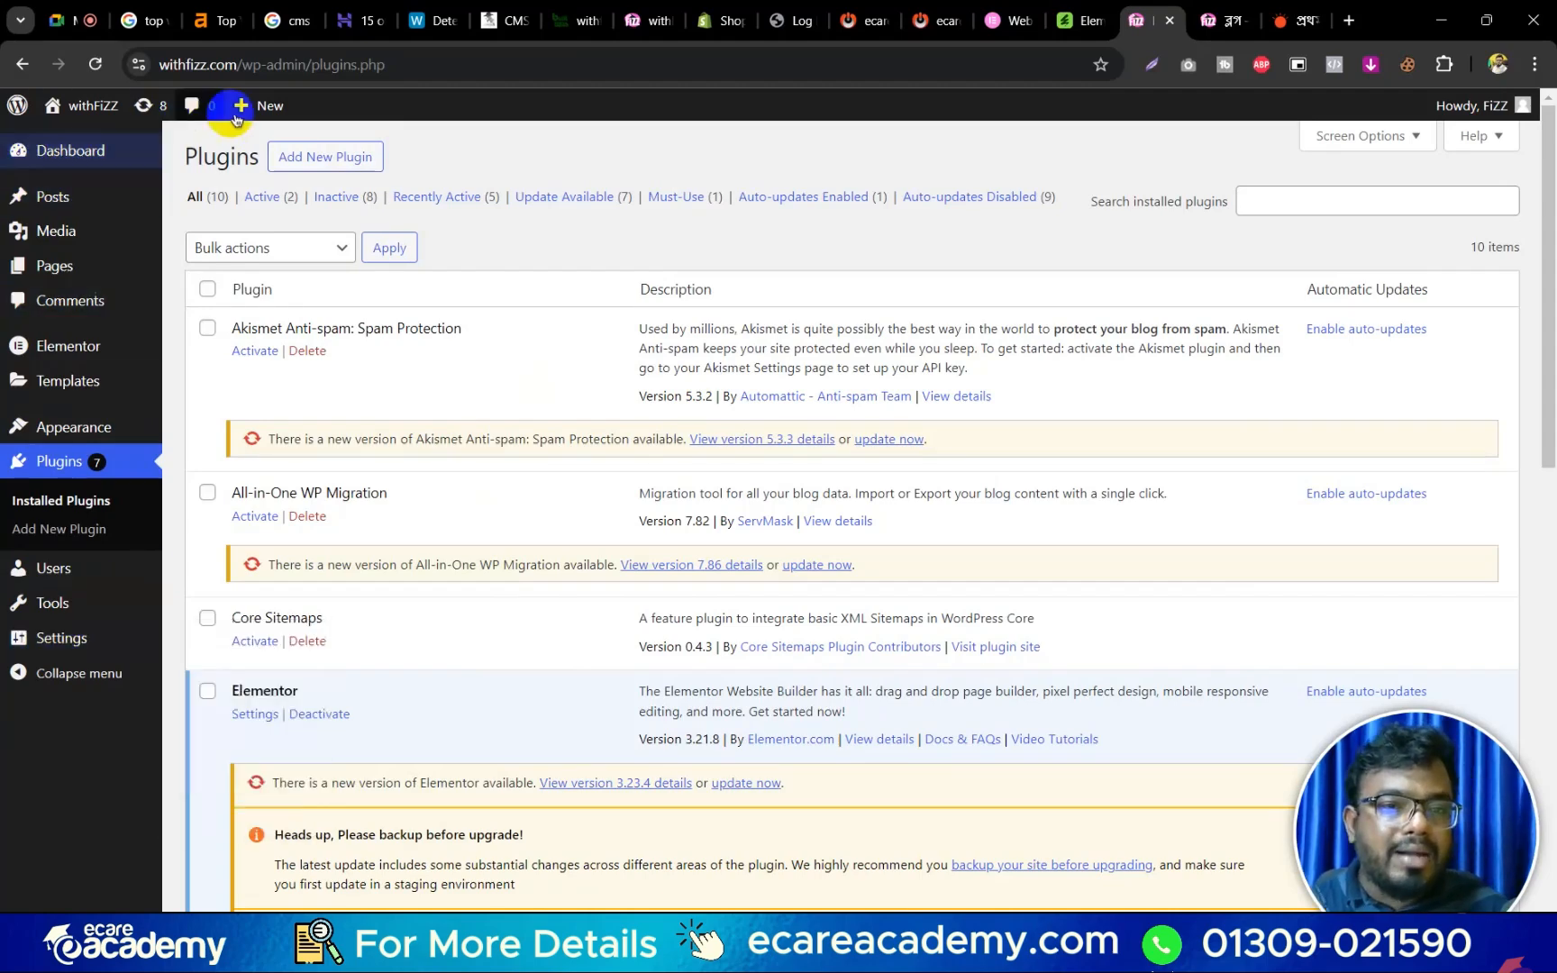
{"action": "left_click", "coordinate": [309, 161]}
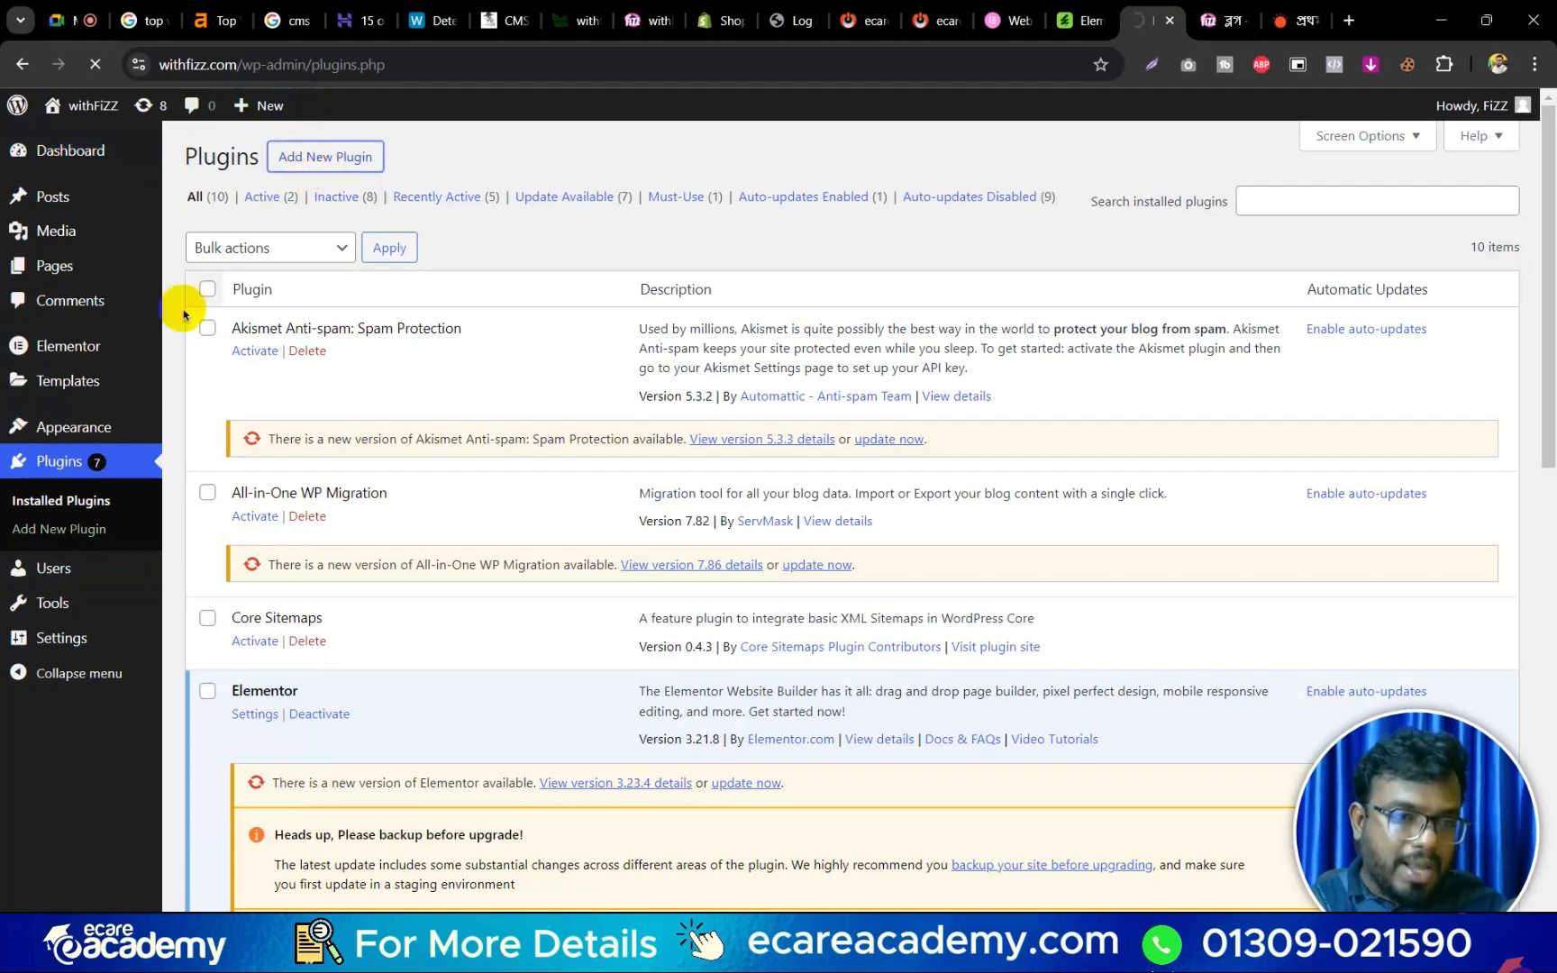
Search the plugin directory for "salat".
{"action": "left_click", "coordinate": [1312, 226]}
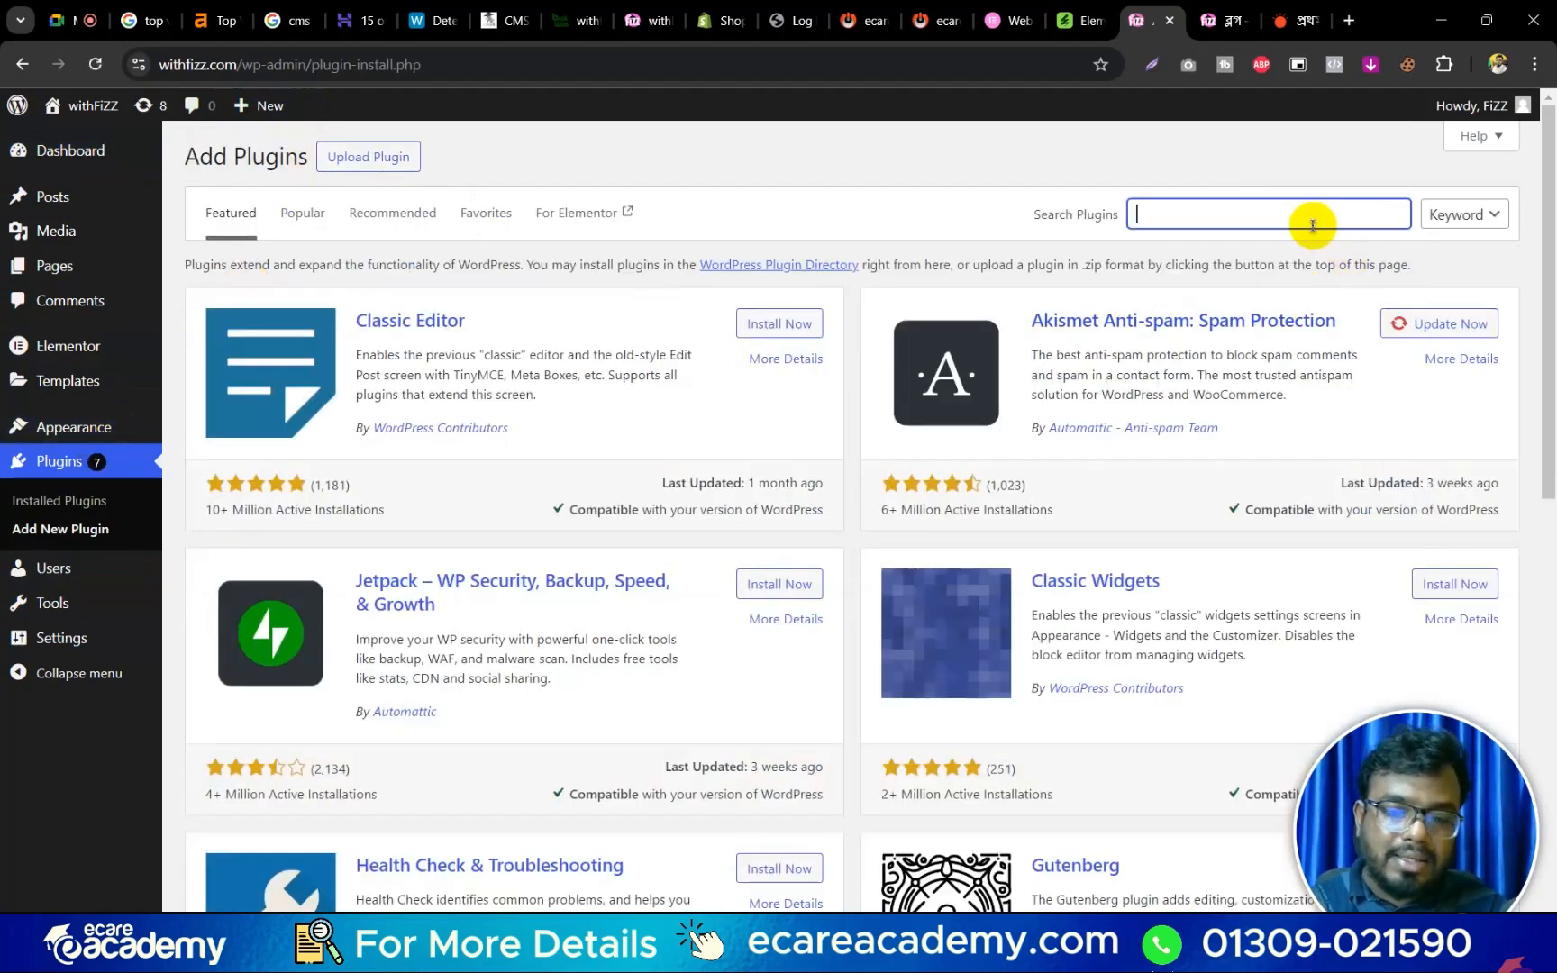
{"action": "type", "text": "খাদ্য"}
{"action": "key", "text": "BackSpace"}
{"action": "key", "text": "BackSpace"}
{"action": "key", "text": "BackSpace"}
{"action": "key", "text": "BackSpace"}
{"action": "key", "text": "BackSpace"}
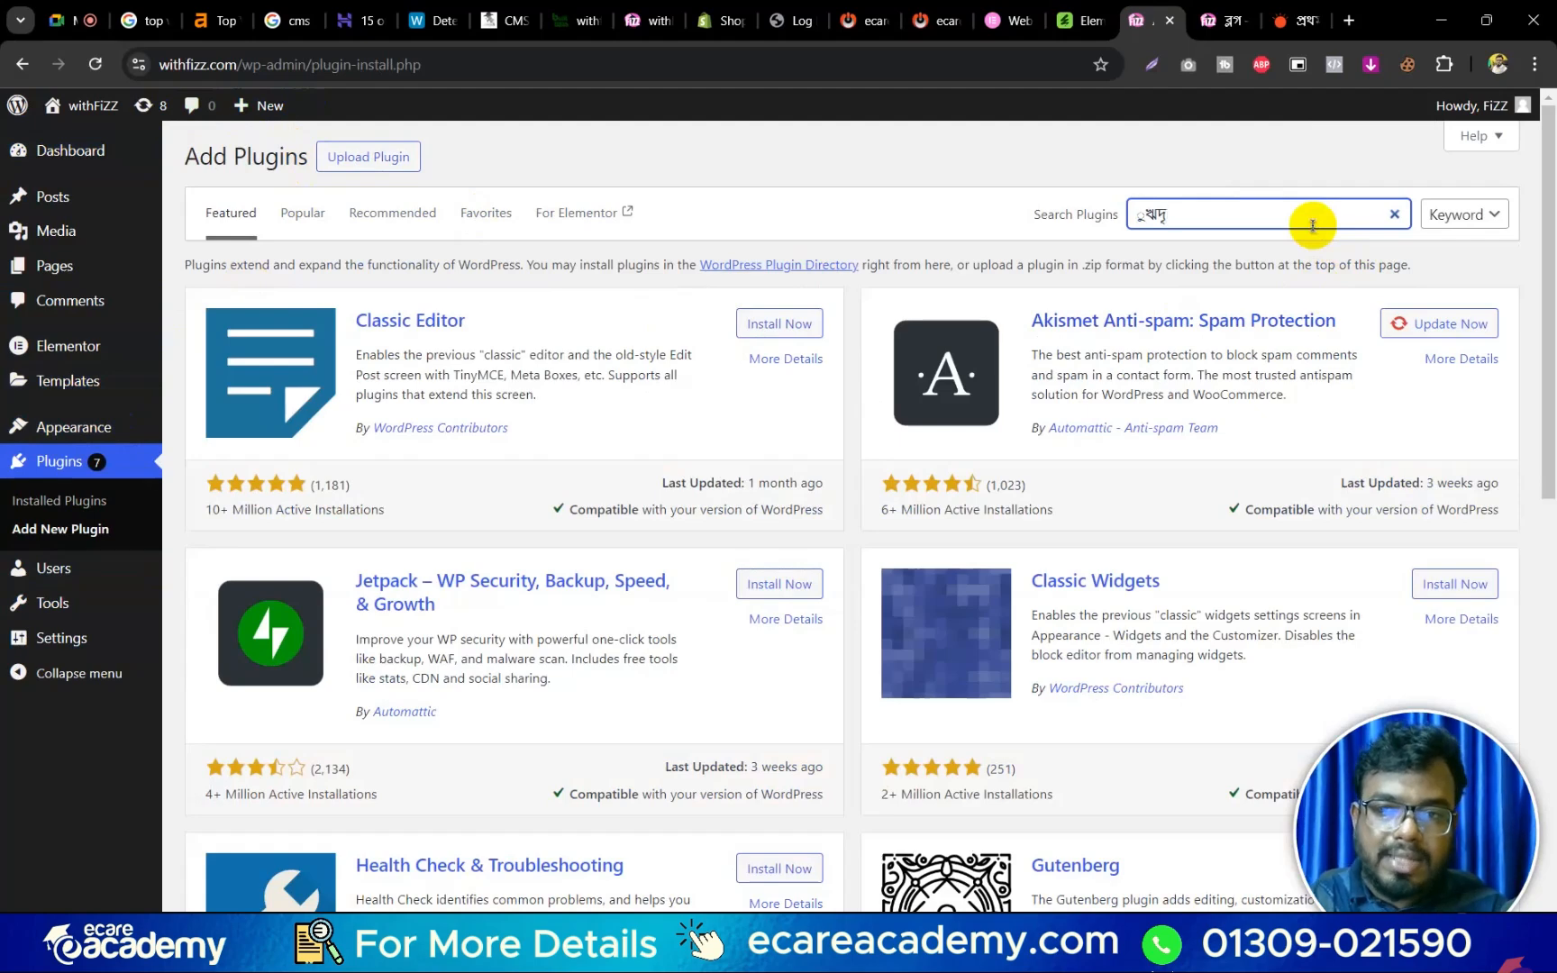
{"action": "type", "text": "salat"}
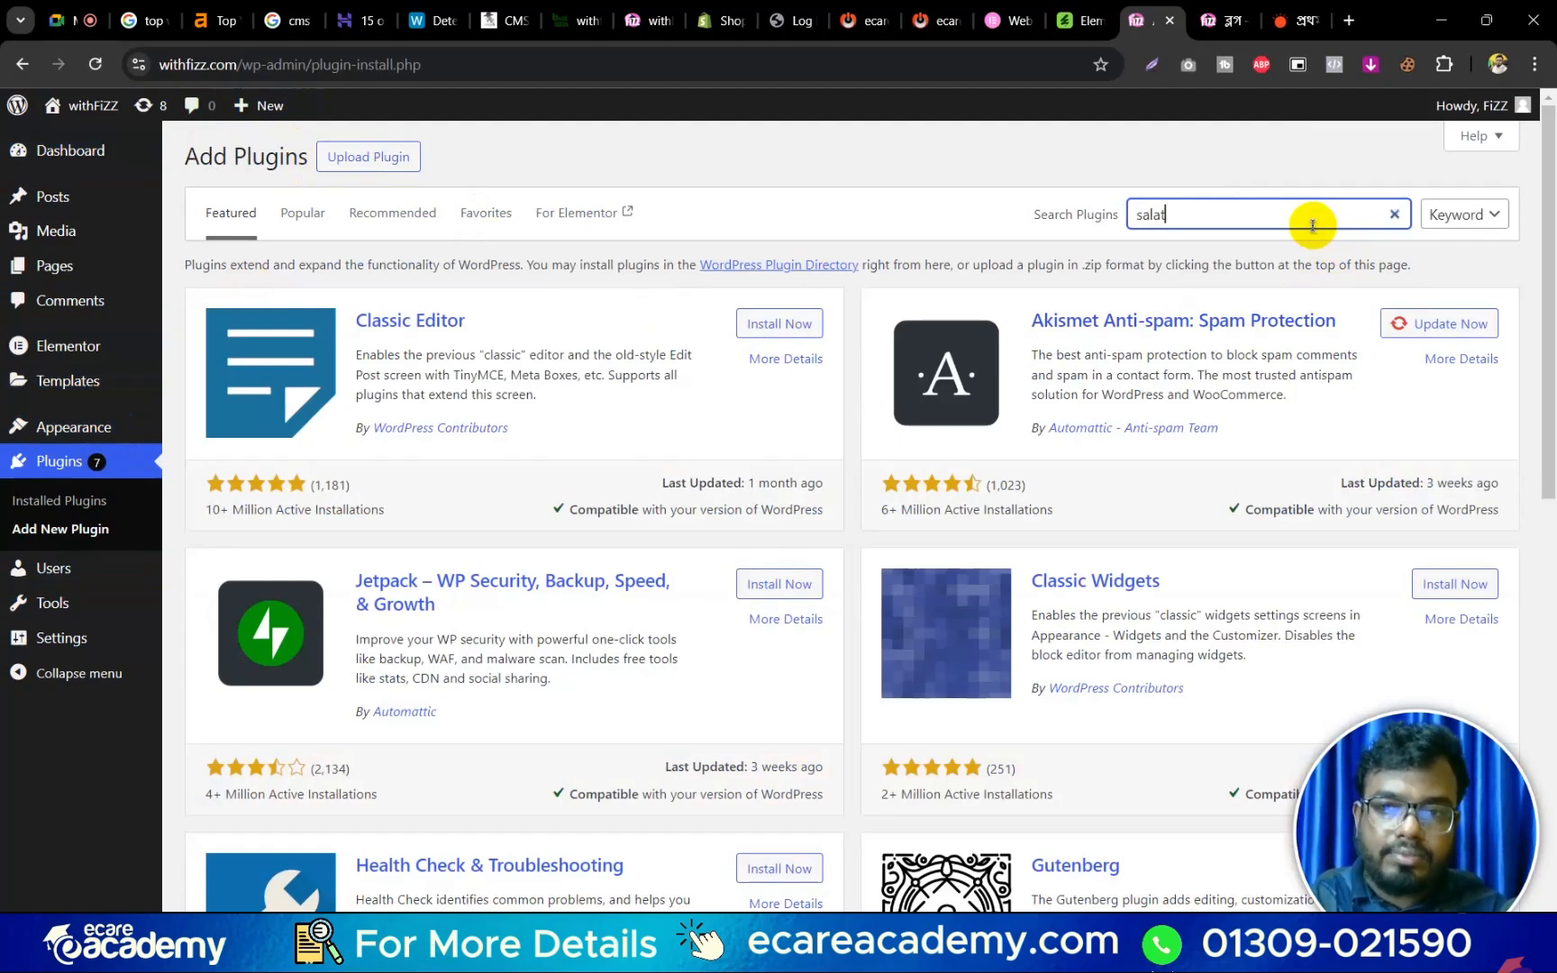
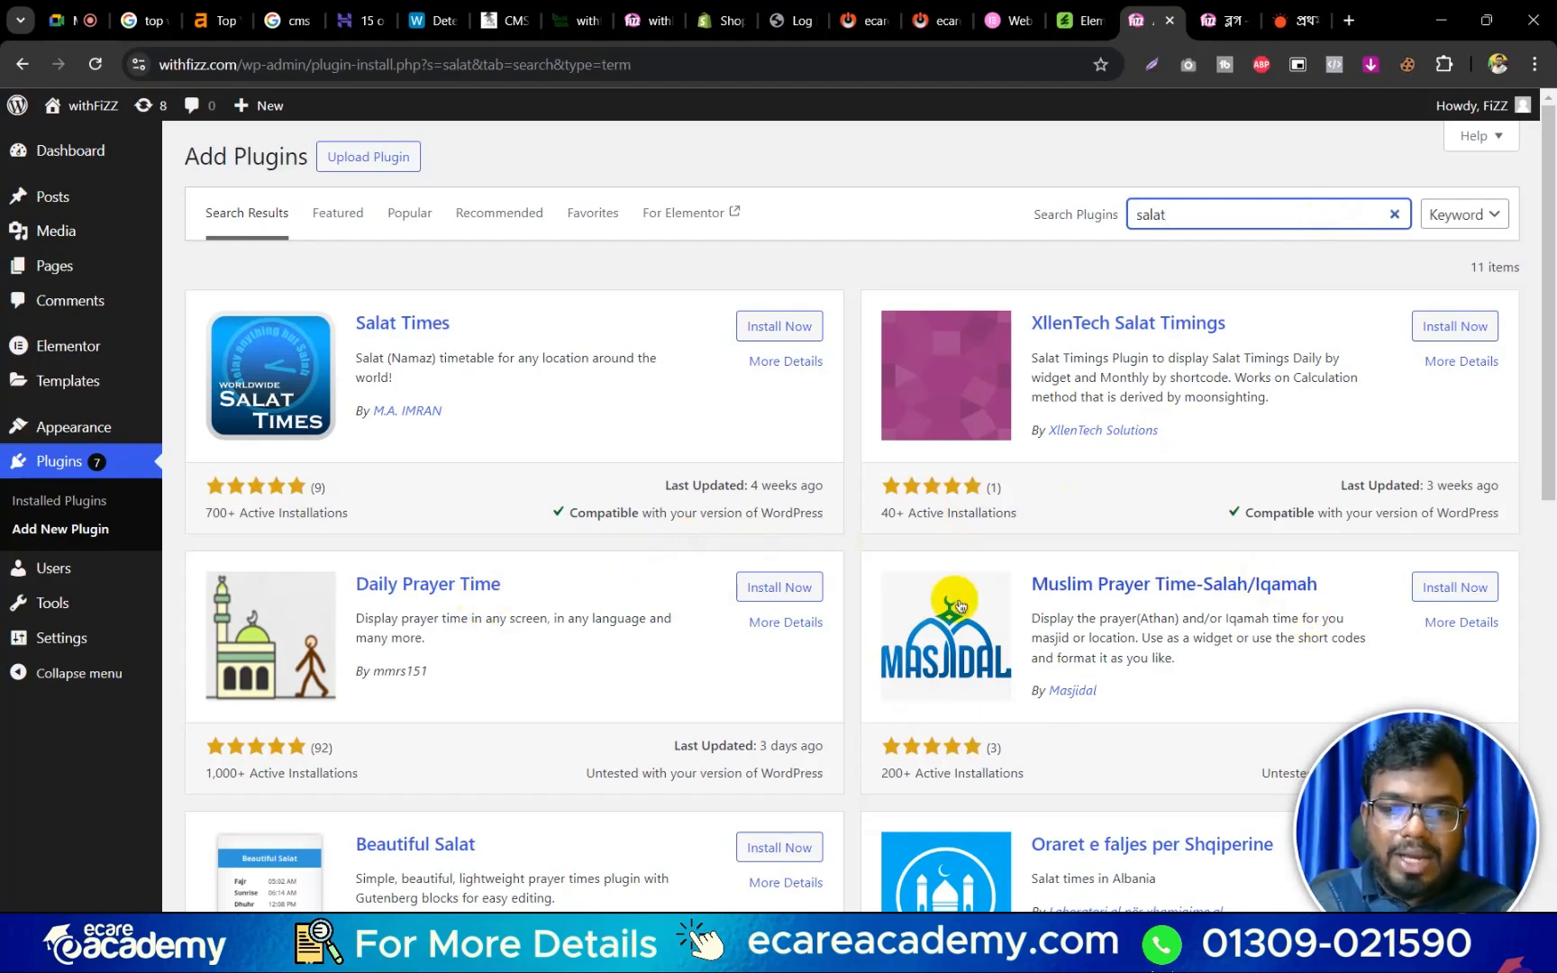
Open the details of the Muslim Prayer Time-Salah/Iqamah plugin and read through its description.
{"action": "left_click", "coordinate": [1171, 594]}
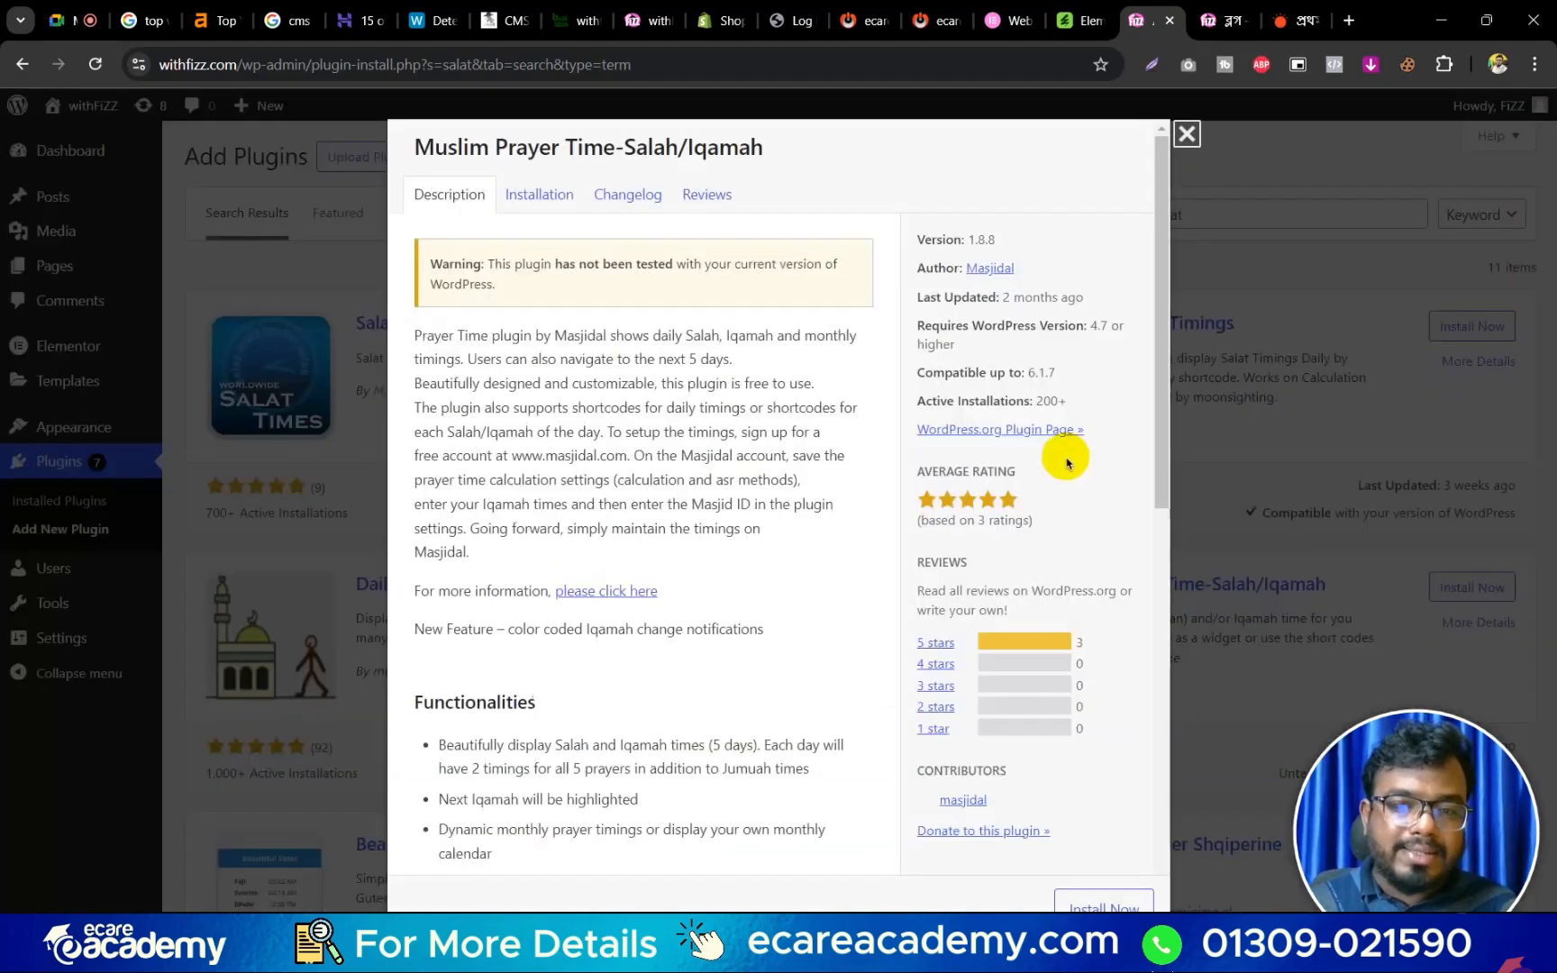
{"action": "scroll", "coordinate": [840, 591], "scroll_direction": "down", "scroll_amount": 10}
{"action": "scroll", "coordinate": [827, 650], "scroll_direction": "up", "scroll_amount": 10}
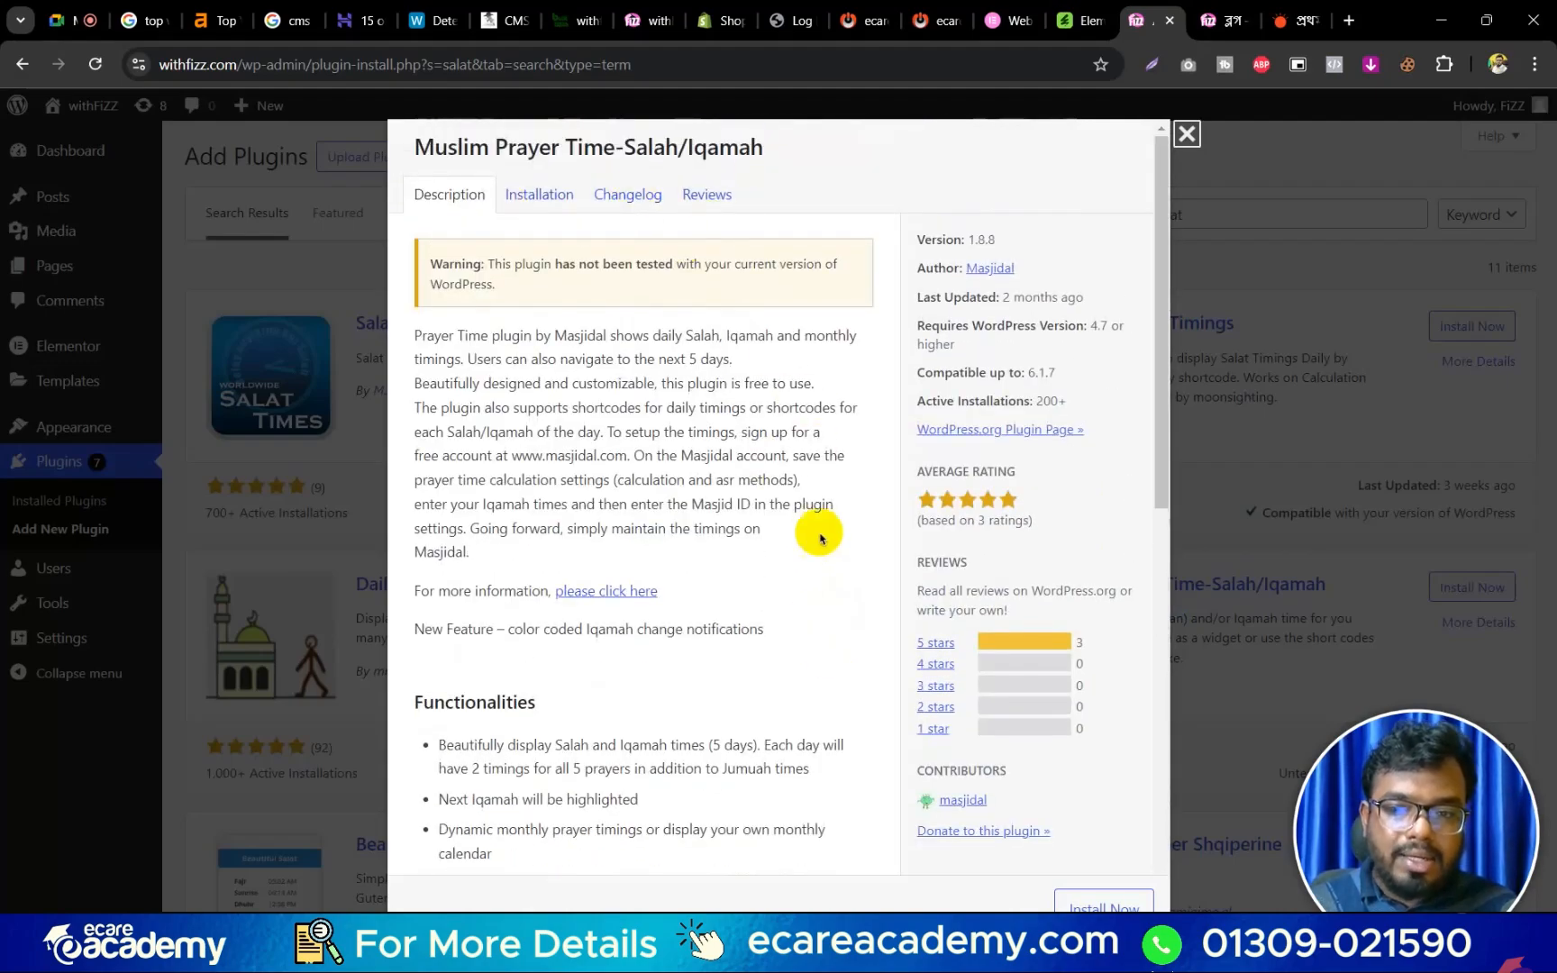
{"action": "scroll", "coordinate": [811, 559], "scroll_direction": "down", "scroll_amount": 7}
{"action": "scroll", "coordinate": [802, 578], "scroll_direction": "down", "scroll_amount": 3}
{"action": "scroll", "coordinate": [788, 569], "scroll_direction": "up", "scroll_amount": 8}
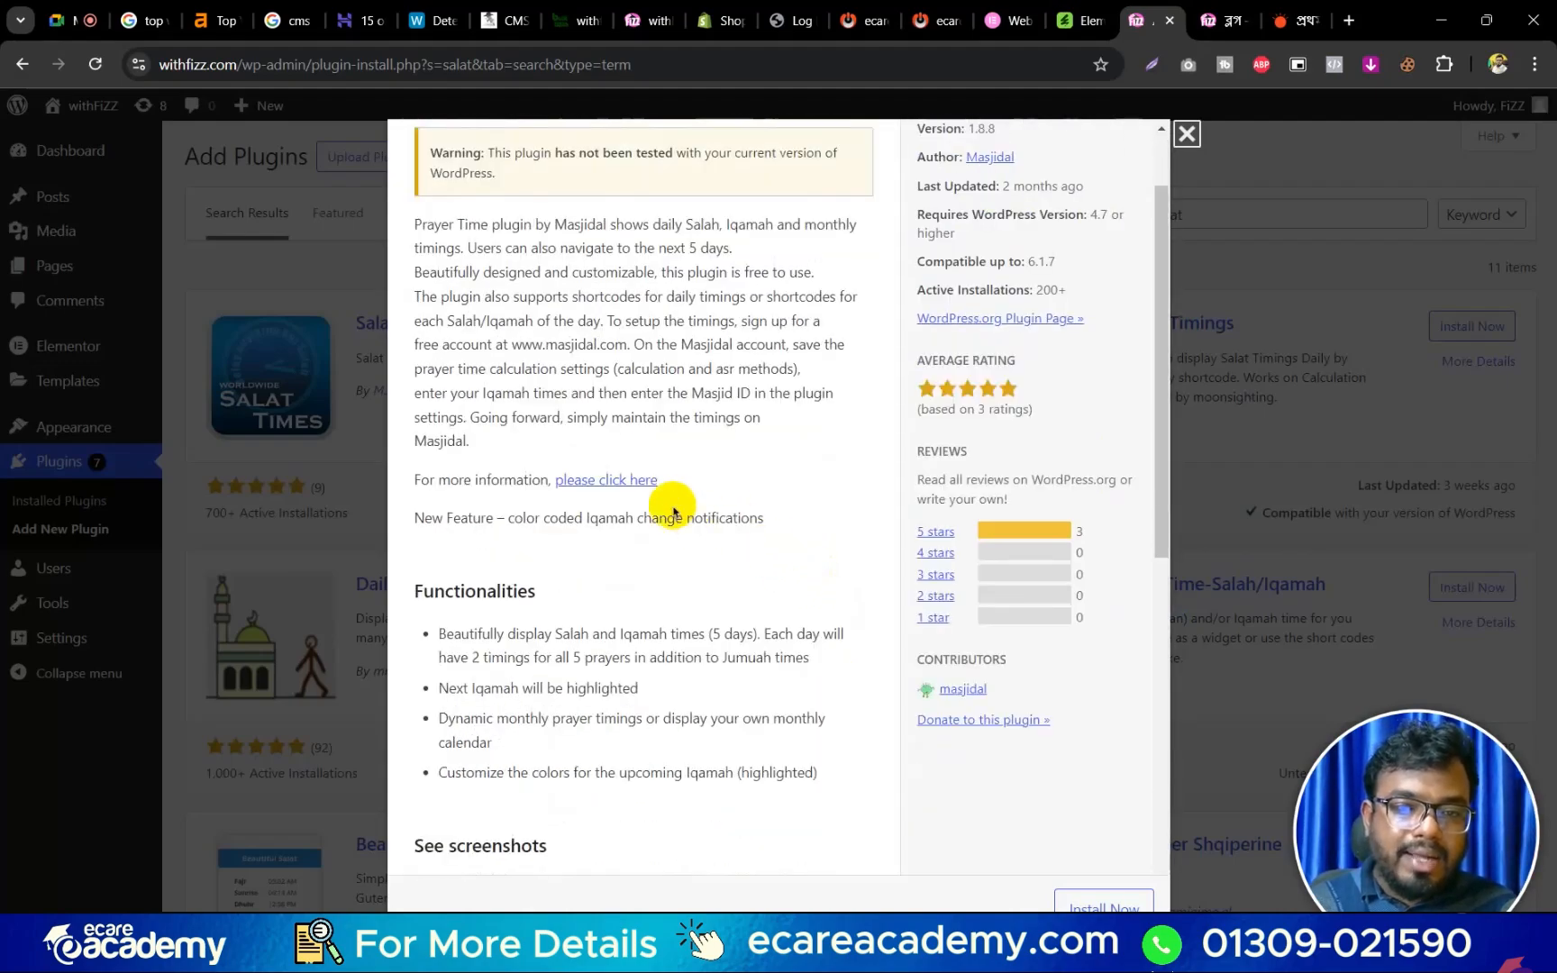
Review the plugin's linked WordPress configuration guide on the Masjidal site, and return to the dashboard and close the plugin details.
{"action": "left_click", "coordinate": [626, 480]}
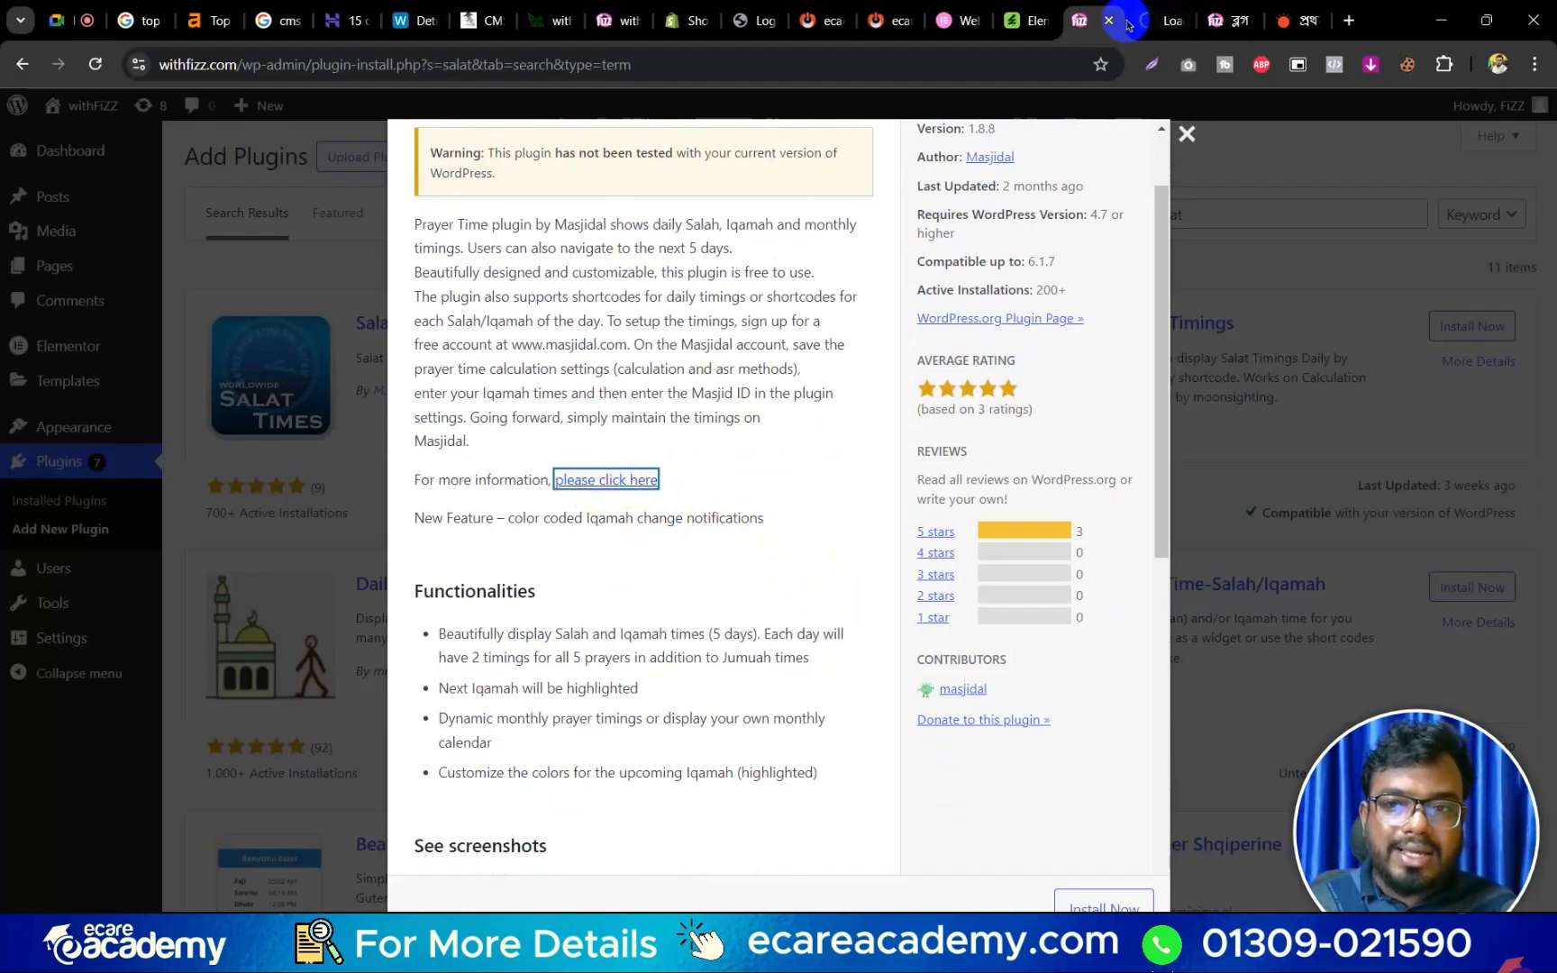
{"action": "left_click", "coordinate": [1154, 14]}
{"action": "scroll", "coordinate": [721, 648], "scroll_direction": "down", "scroll_amount": 8}
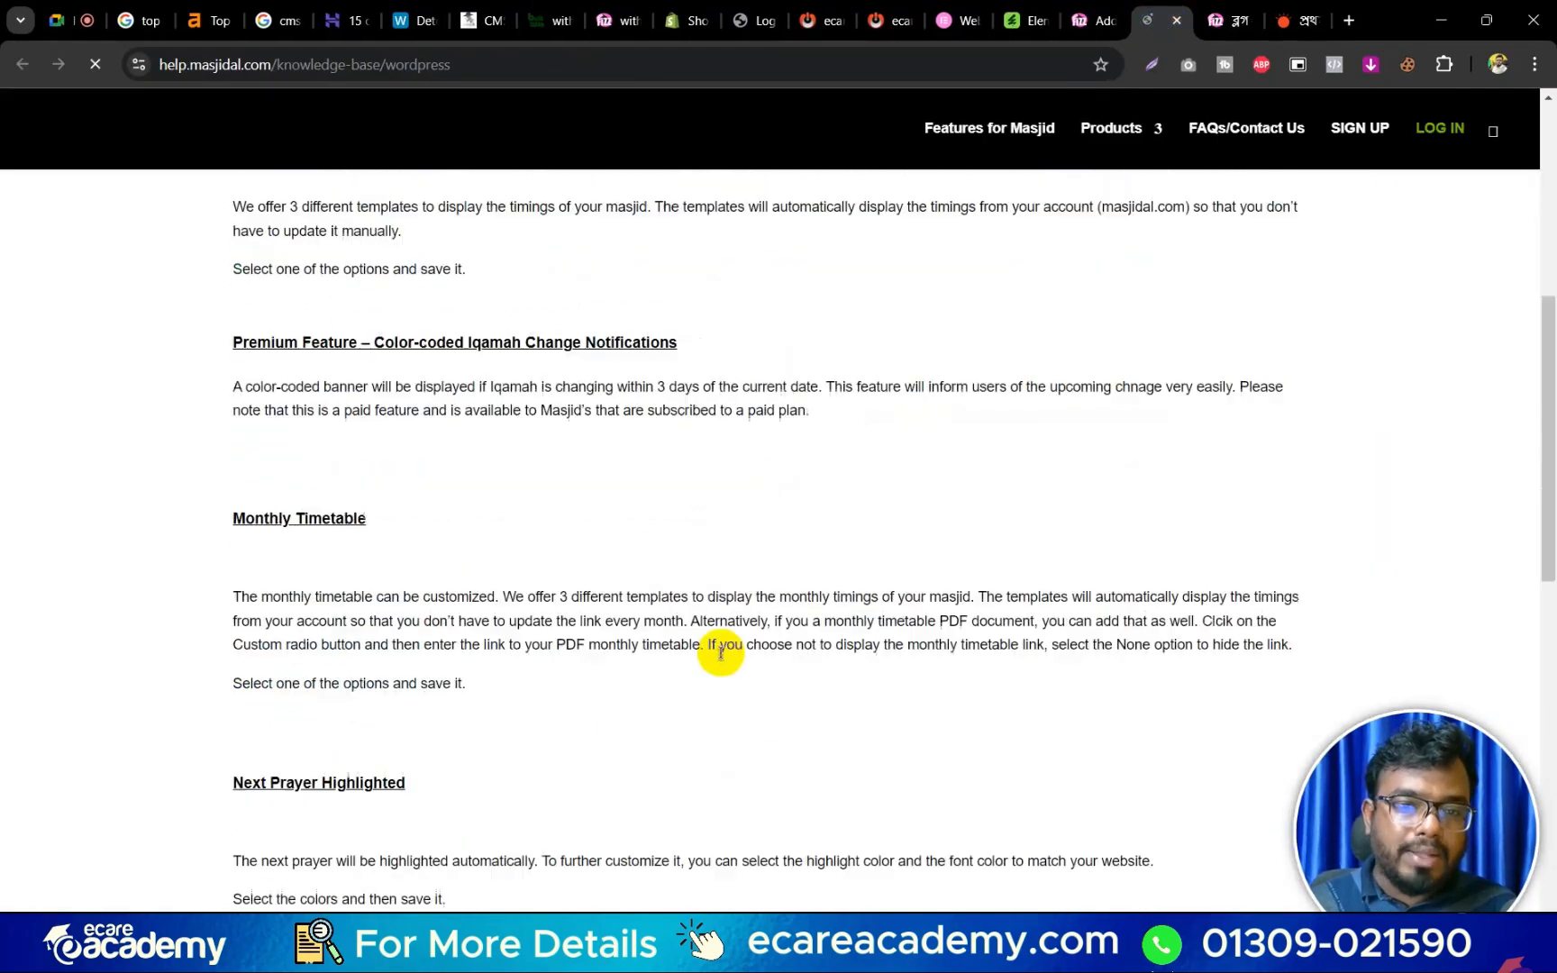
{"action": "scroll", "coordinate": [771, 667], "scroll_direction": "down", "scroll_amount": 8}
{"action": "scroll", "coordinate": [782, 675], "scroll_direction": "up", "scroll_amount": 20}
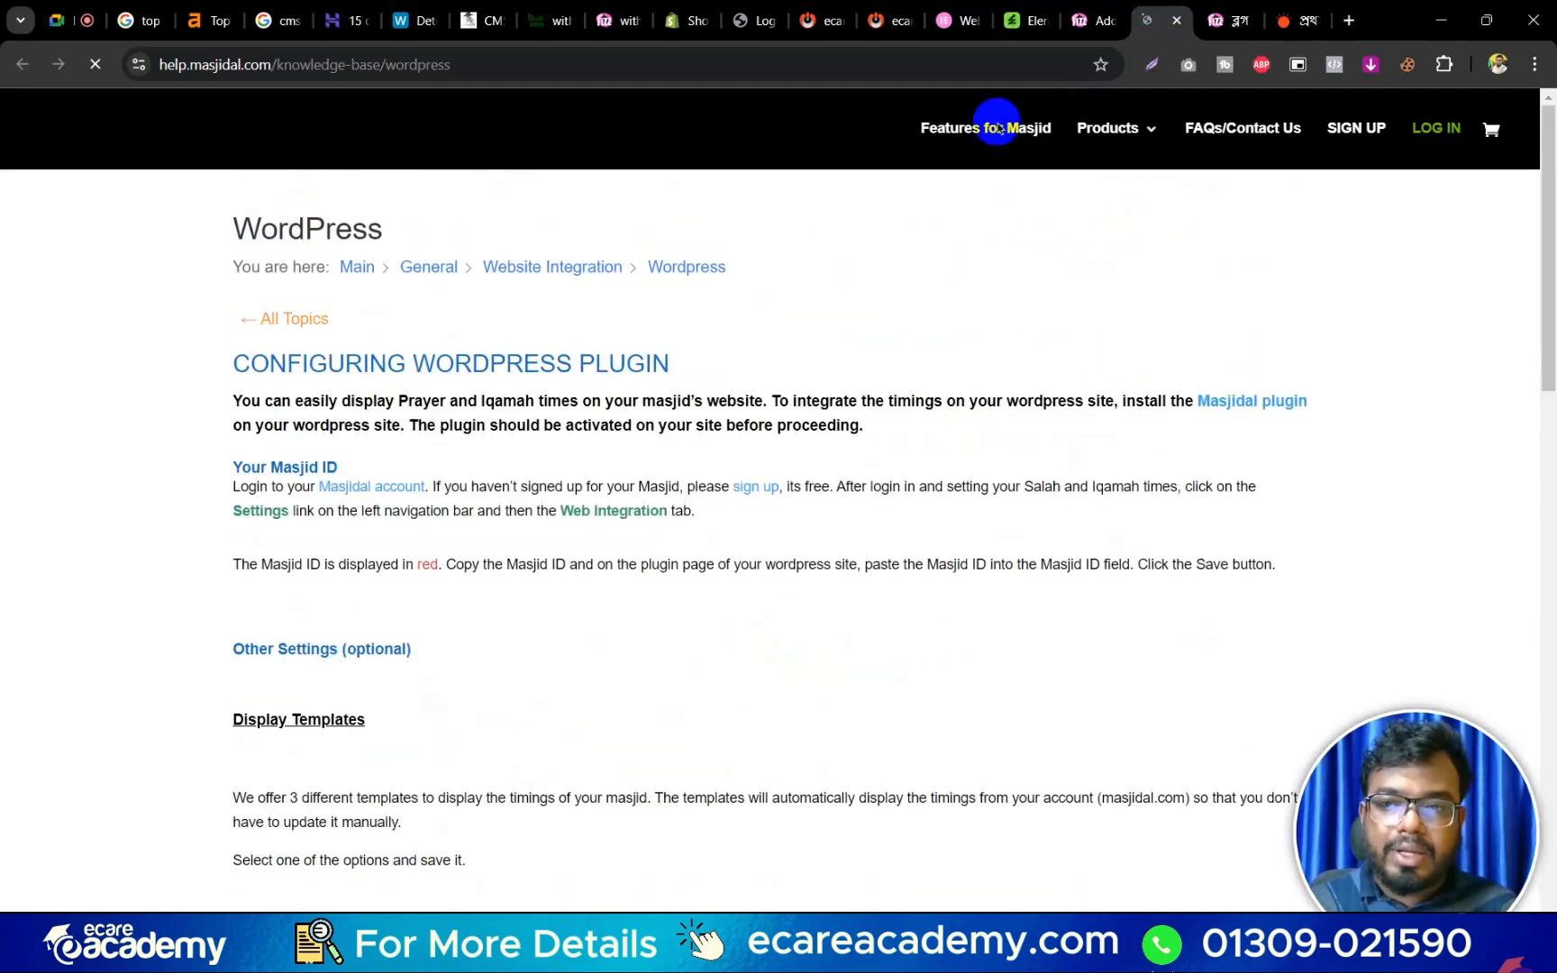
{"action": "scroll", "coordinate": [892, 487], "scroll_direction": "down", "scroll_amount": 5}
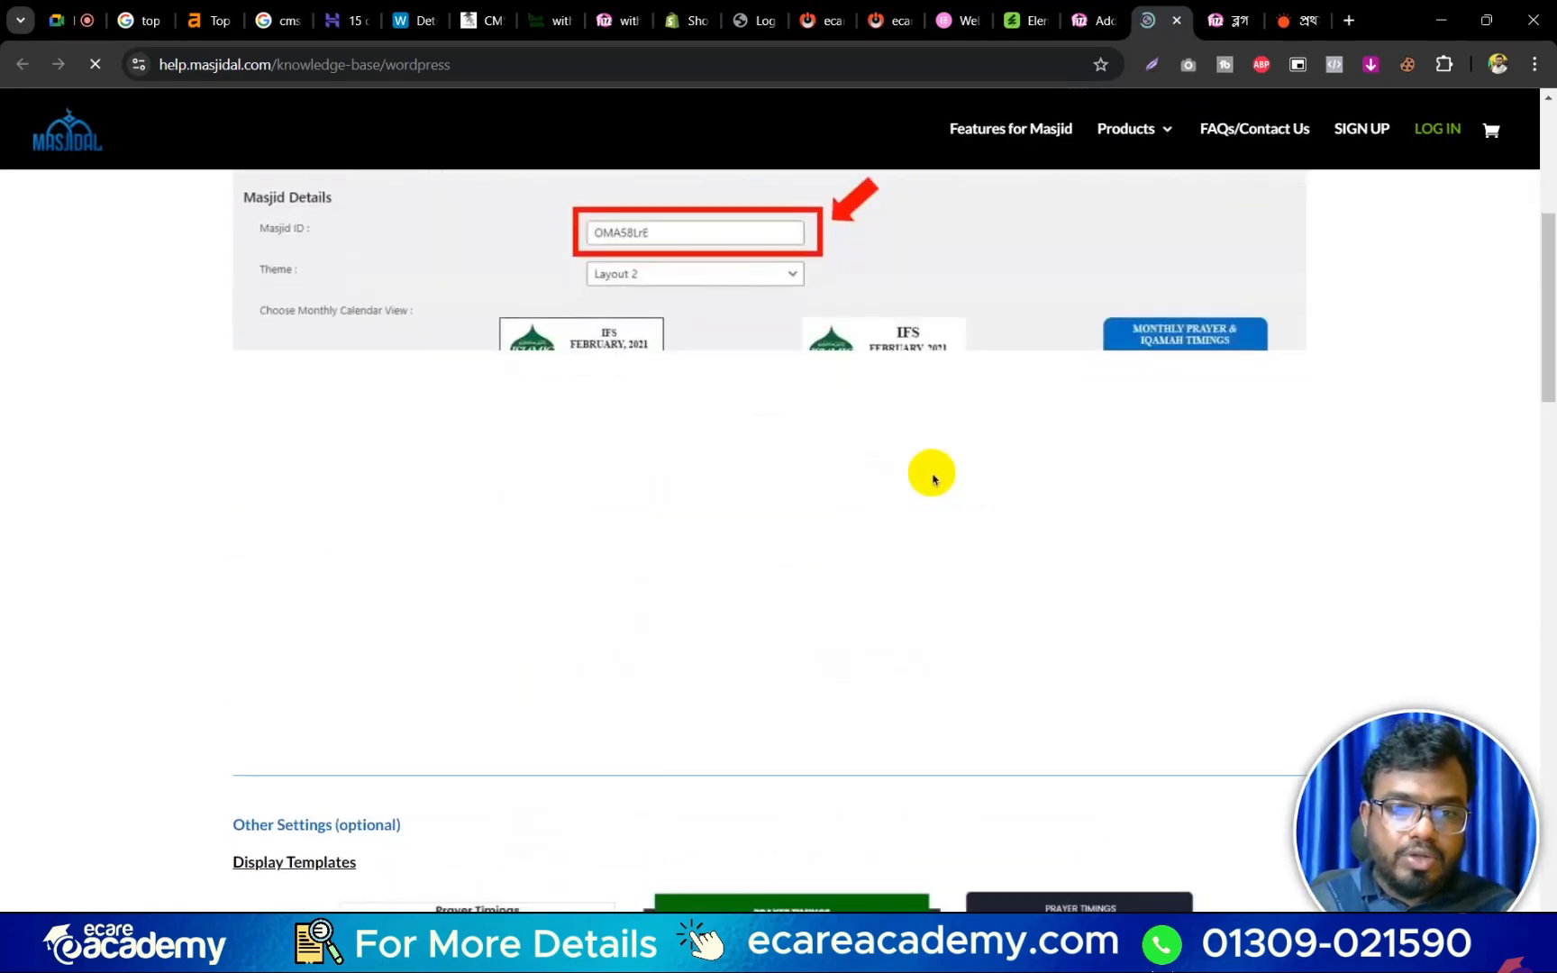
{"action": "scroll", "coordinate": [901, 487], "scroll_direction": "down", "scroll_amount": 4}
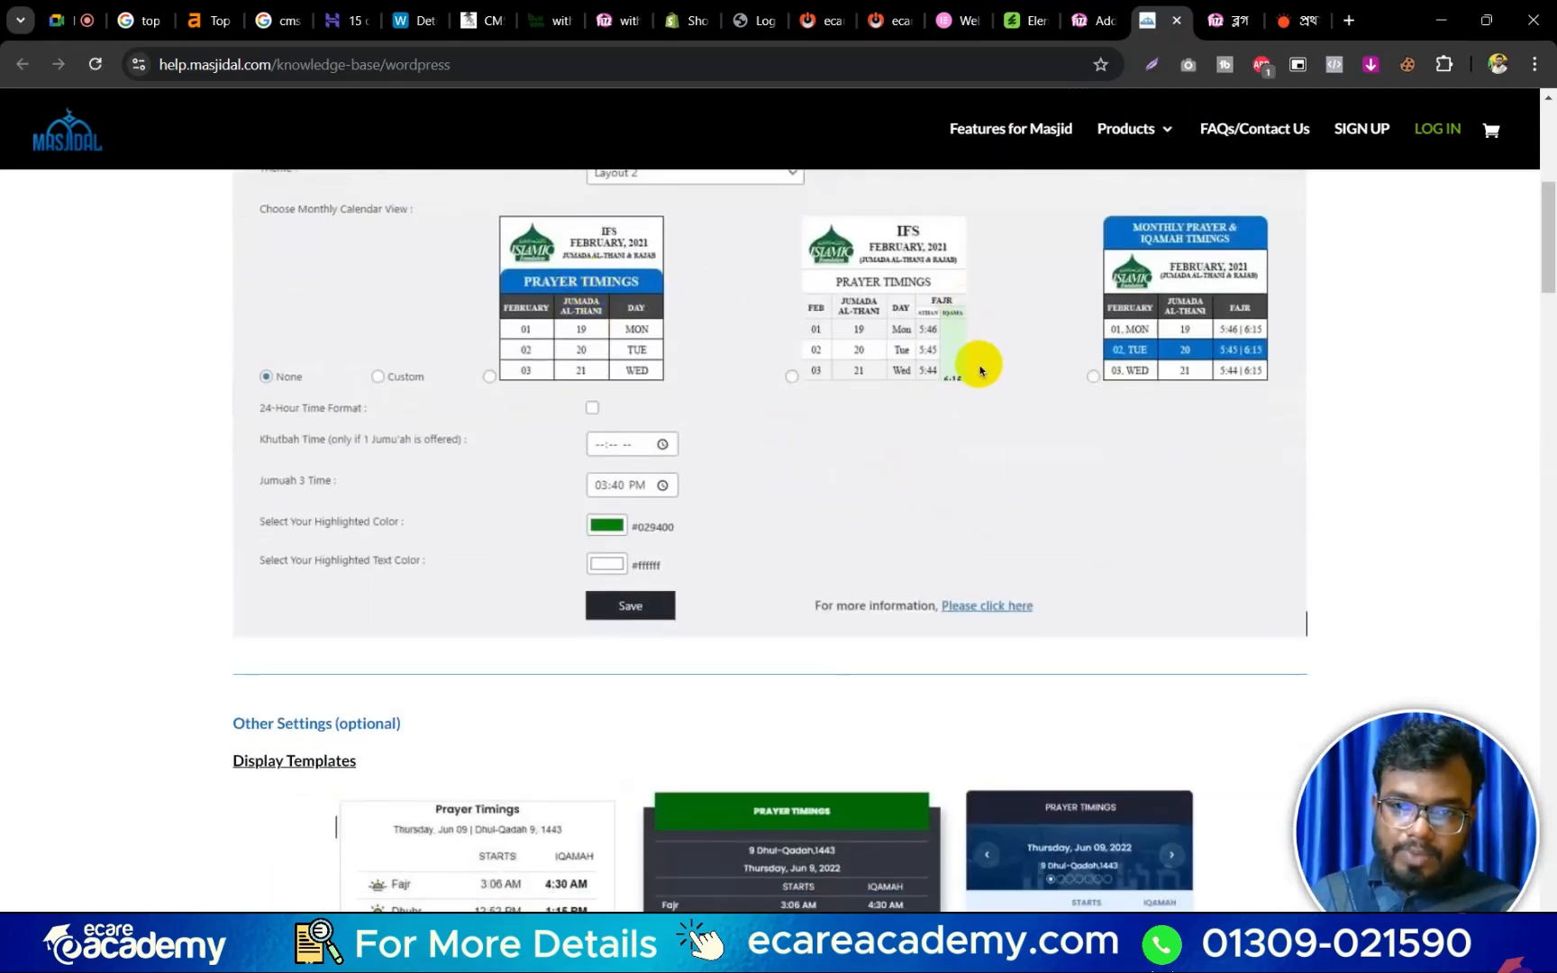
{"action": "scroll", "coordinate": [1043, 522], "scroll_direction": "down", "scroll_amount": 5}
{"action": "left_click", "coordinate": [1095, 19]}
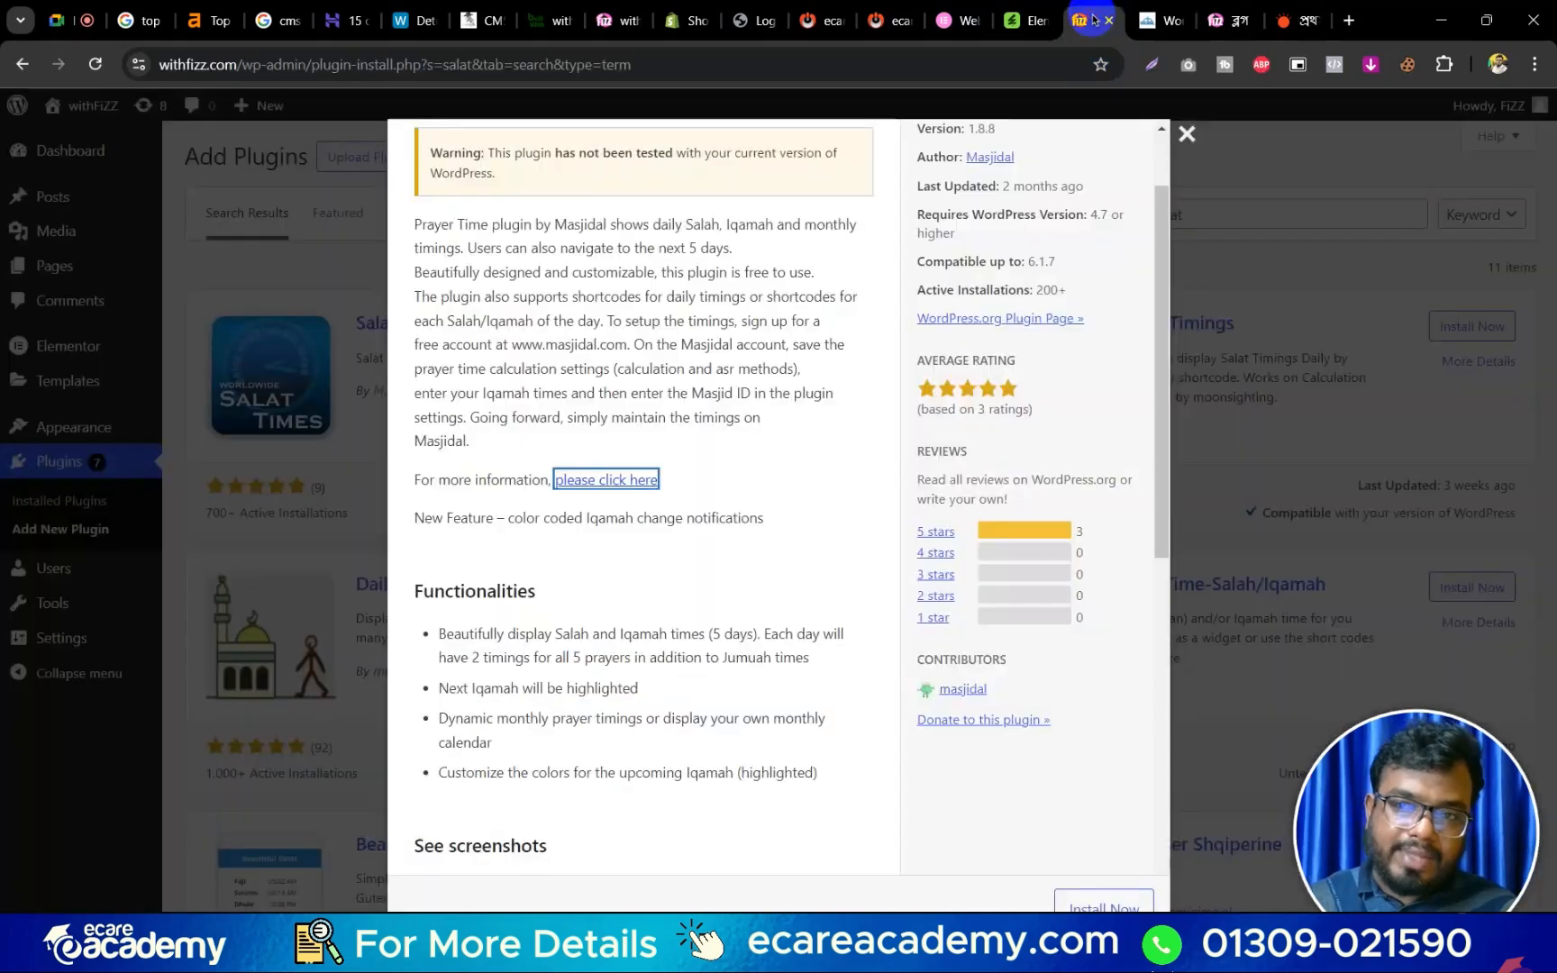
{"action": "left_click", "coordinate": [1186, 134]}
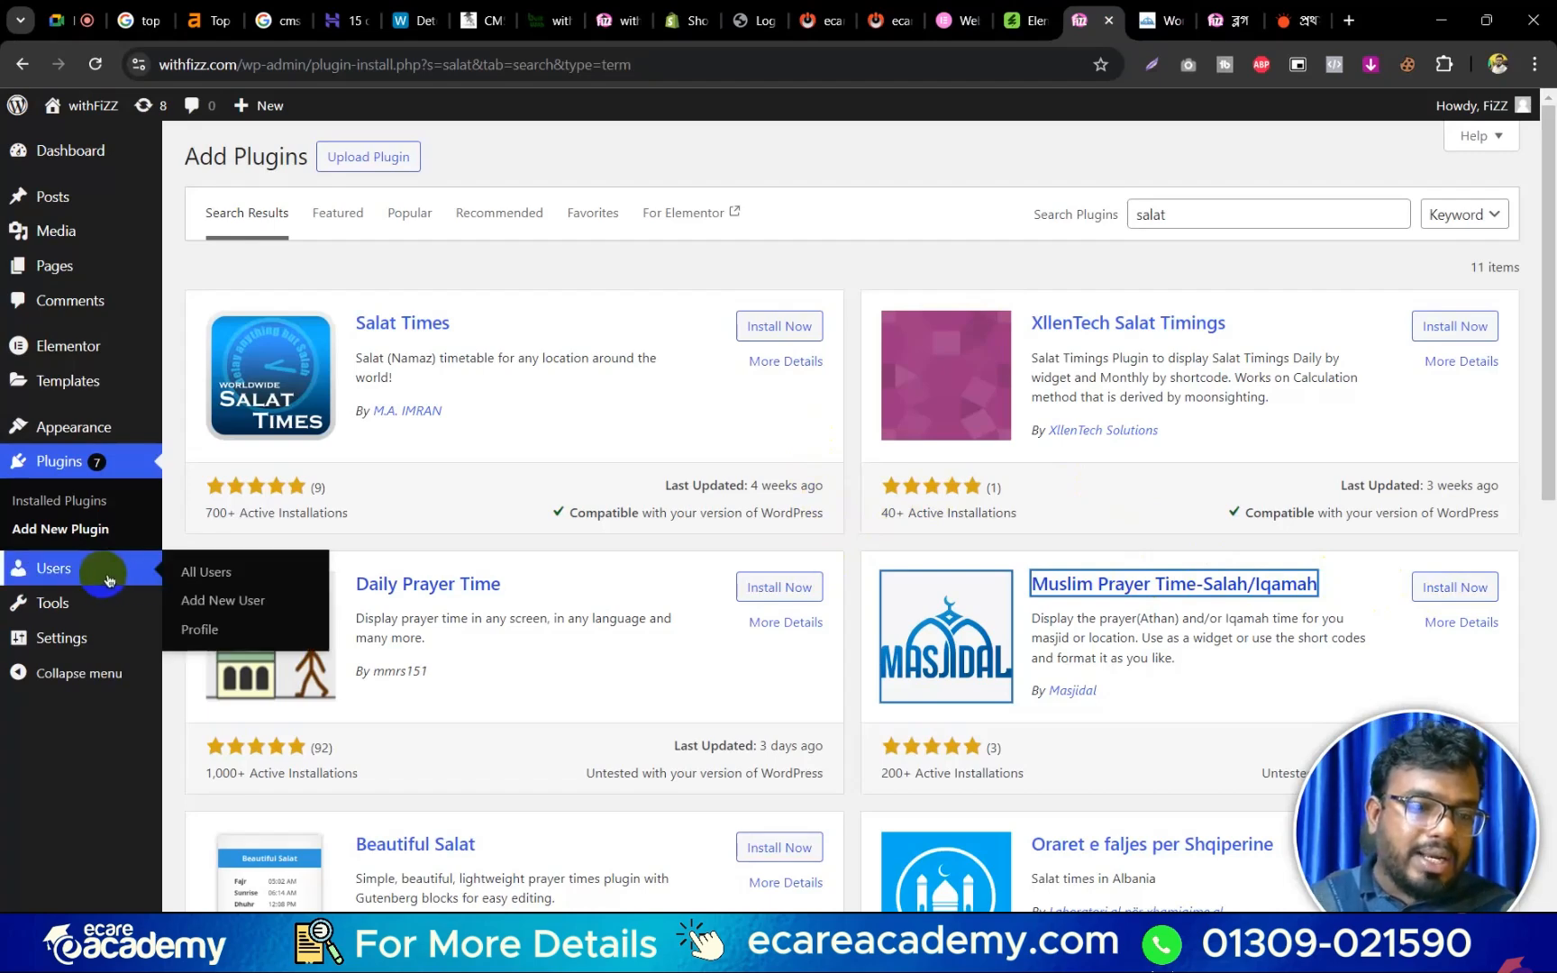
Review the users list and the new-user form, trying the Editor and Administrator roles without adding a user, and return to the list.
{"action": "left_click", "coordinate": [197, 575]}
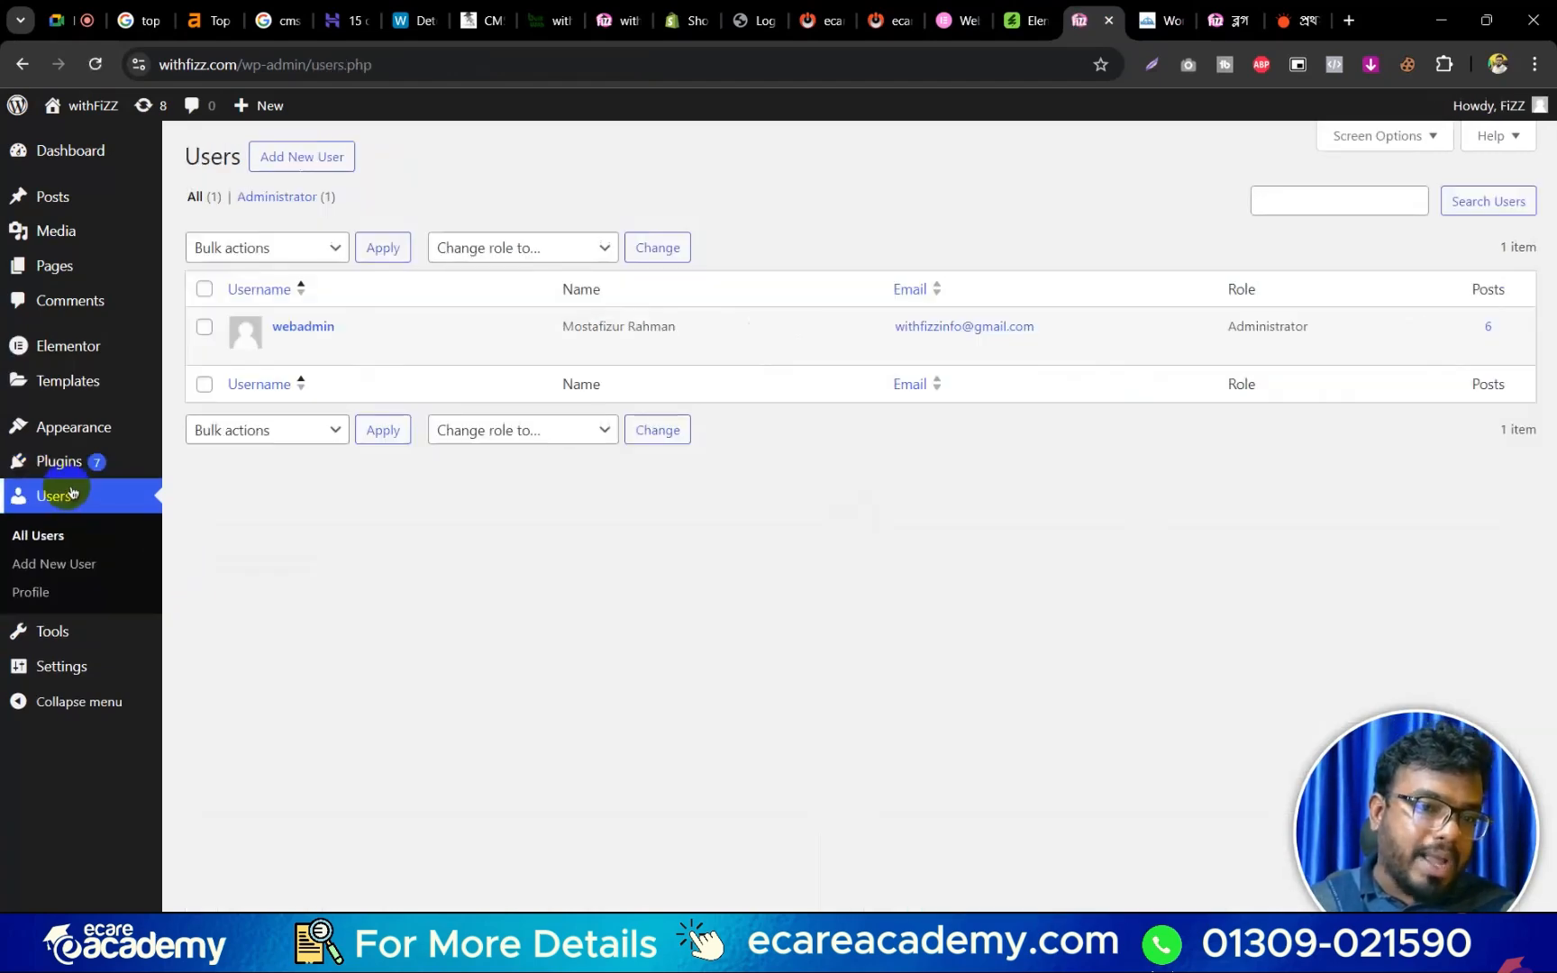
{"action": "mouse_move", "coordinate": [72, 476]}
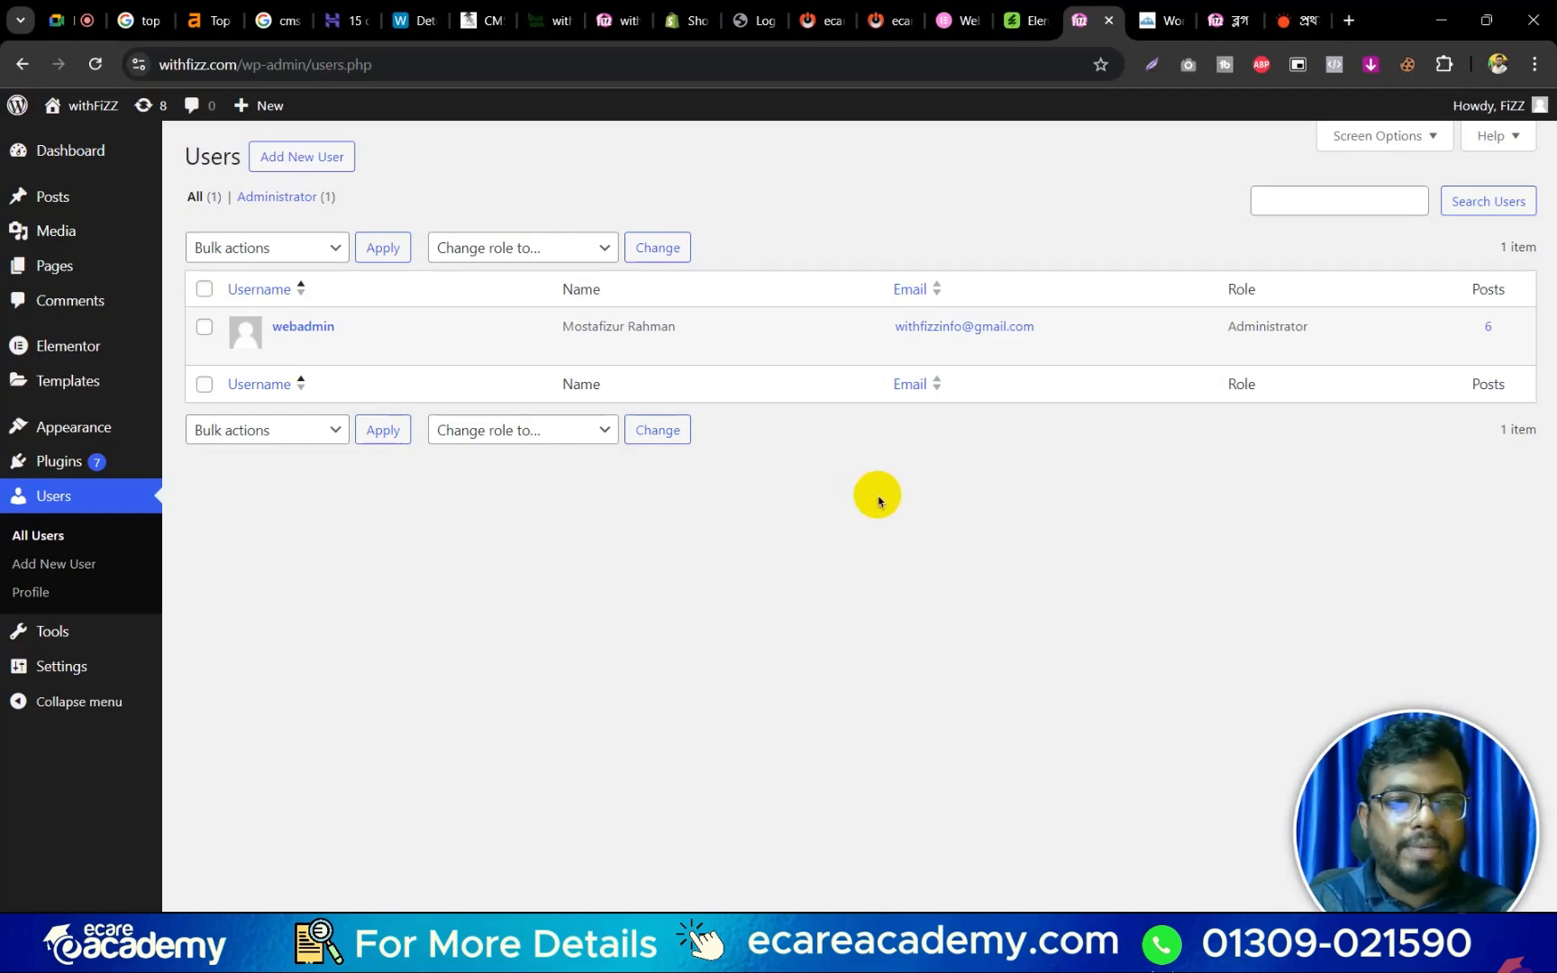
{"action": "left_click", "coordinate": [332, 156]}
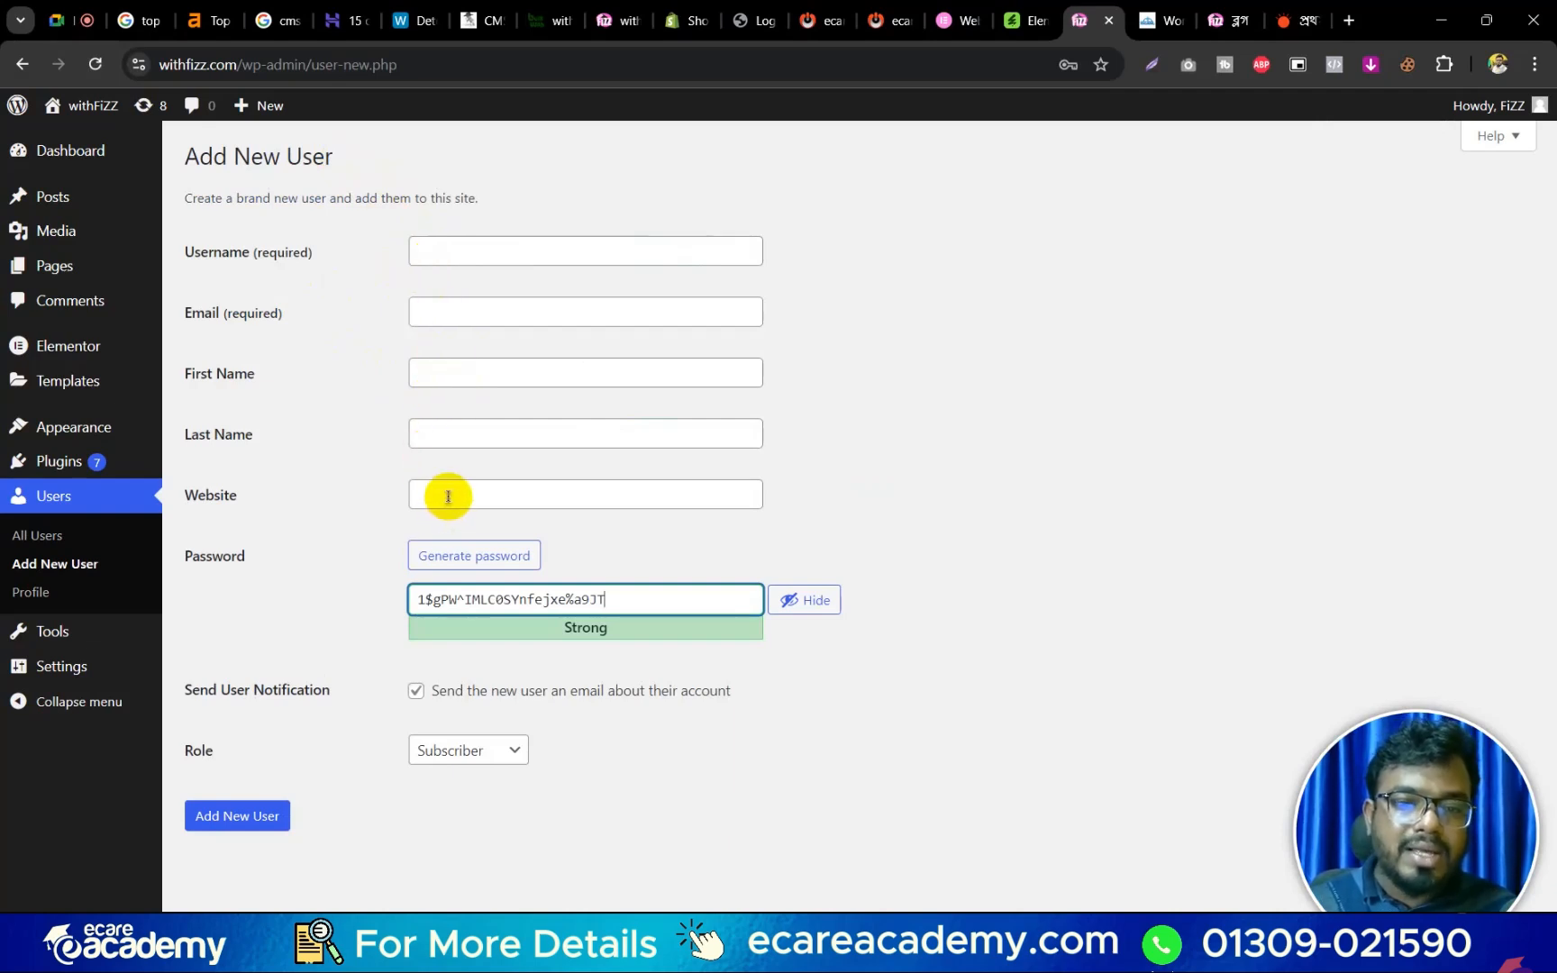
{"action": "left_click", "coordinate": [498, 753]}
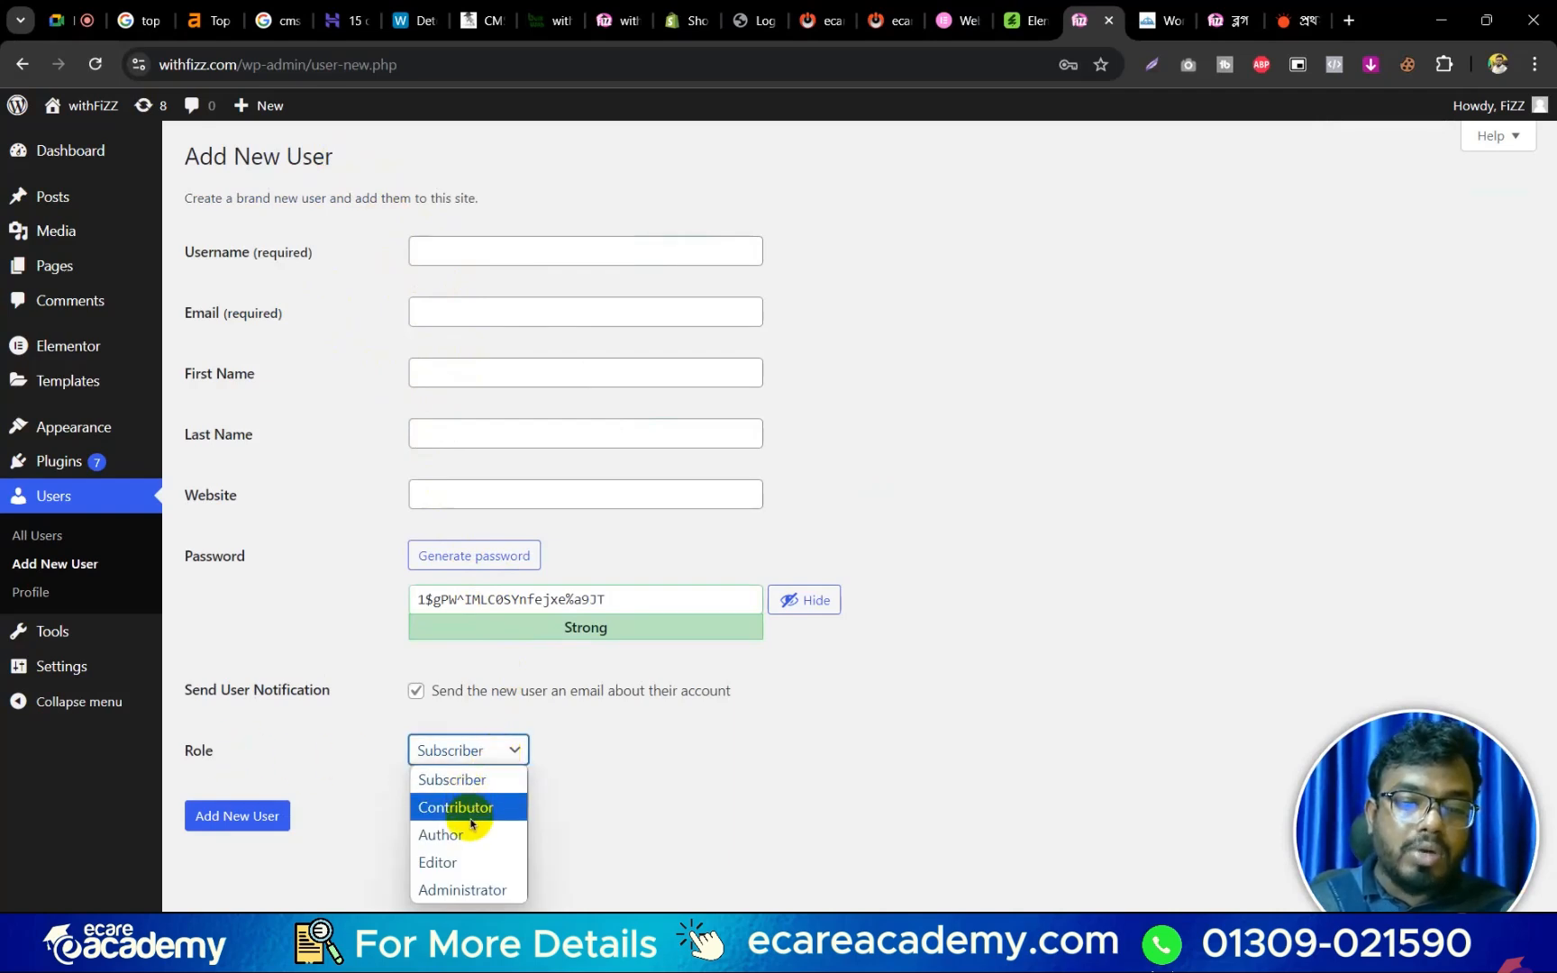
{"action": "left_click", "coordinate": [470, 865]}
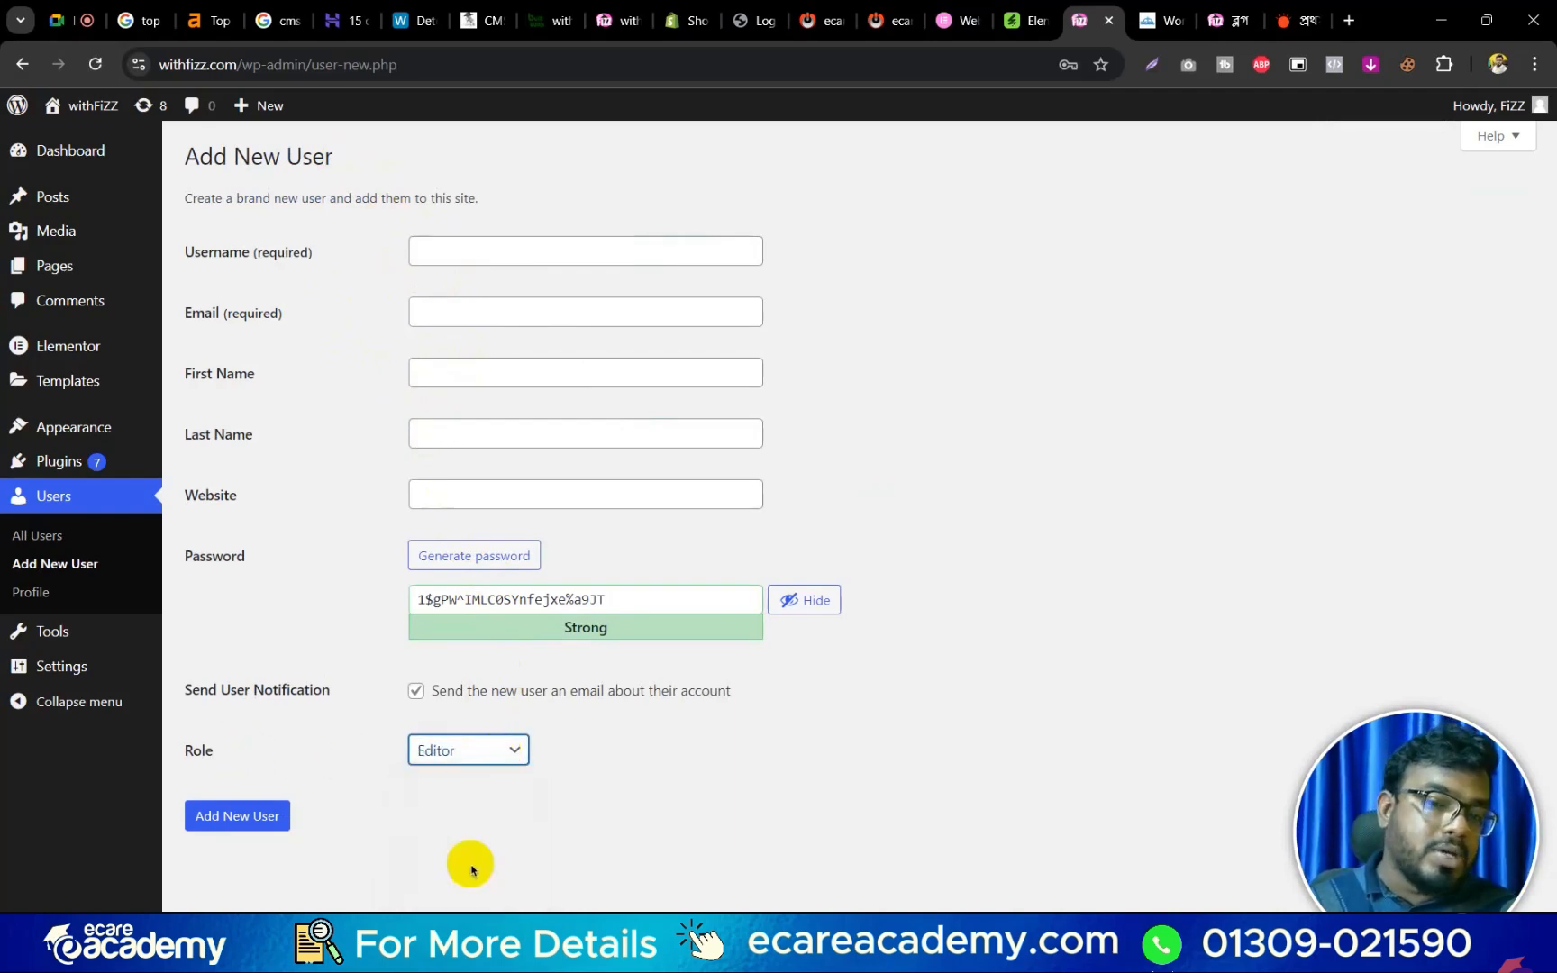
{"action": "left_click", "coordinate": [133, 151]}
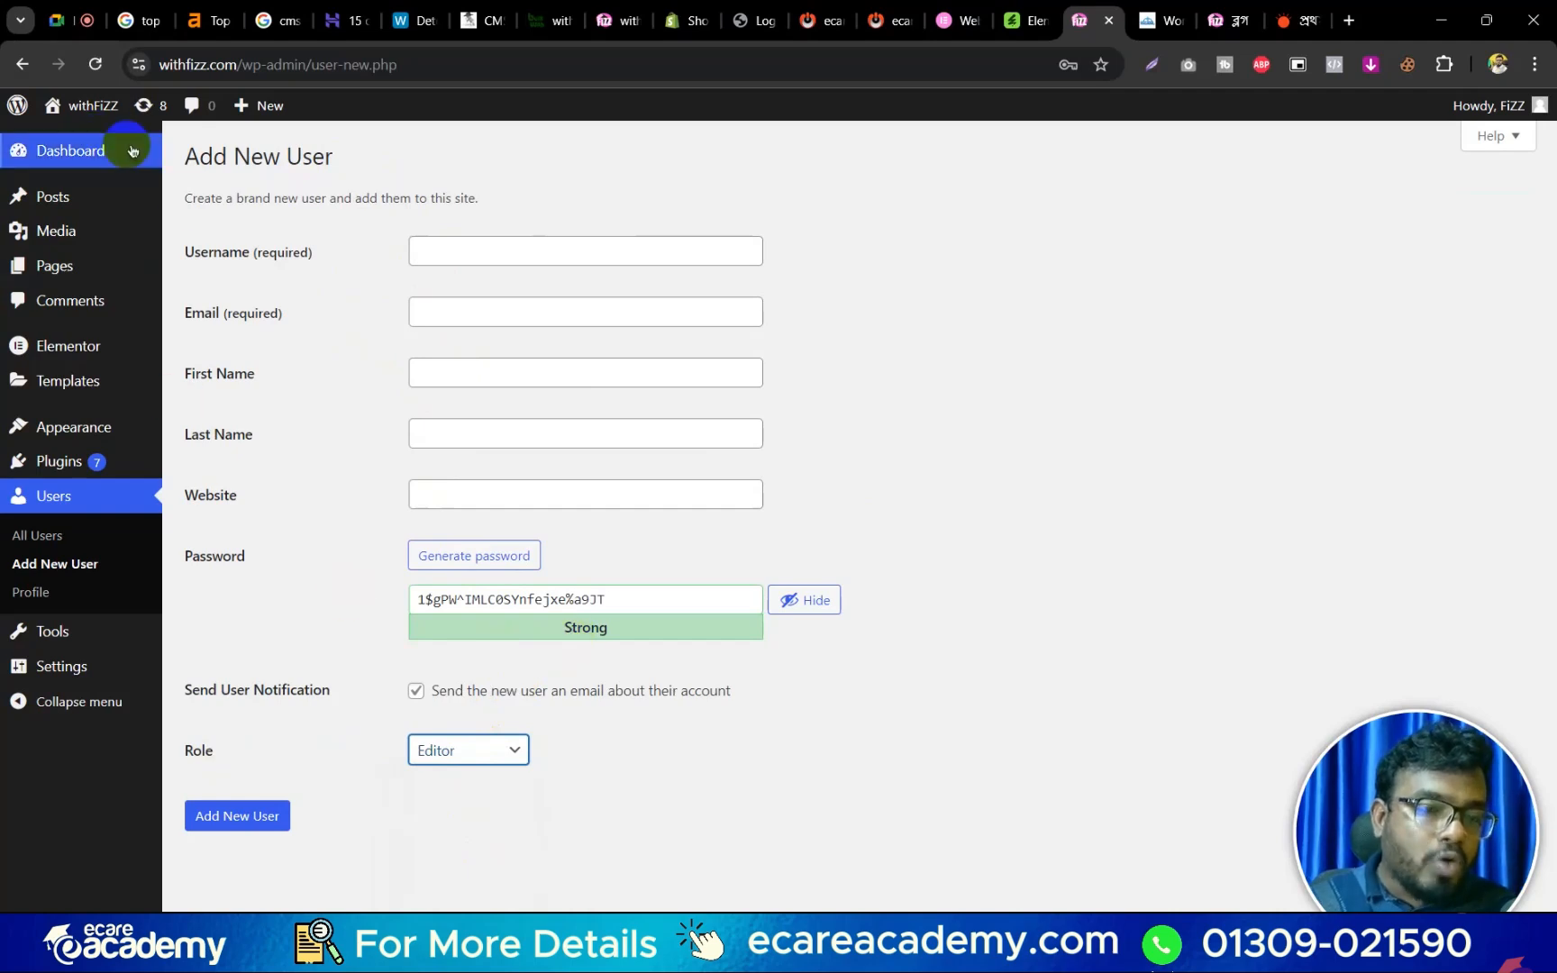
{"action": "left_click", "coordinate": [504, 761]}
{"action": "left_click", "coordinate": [455, 888]}
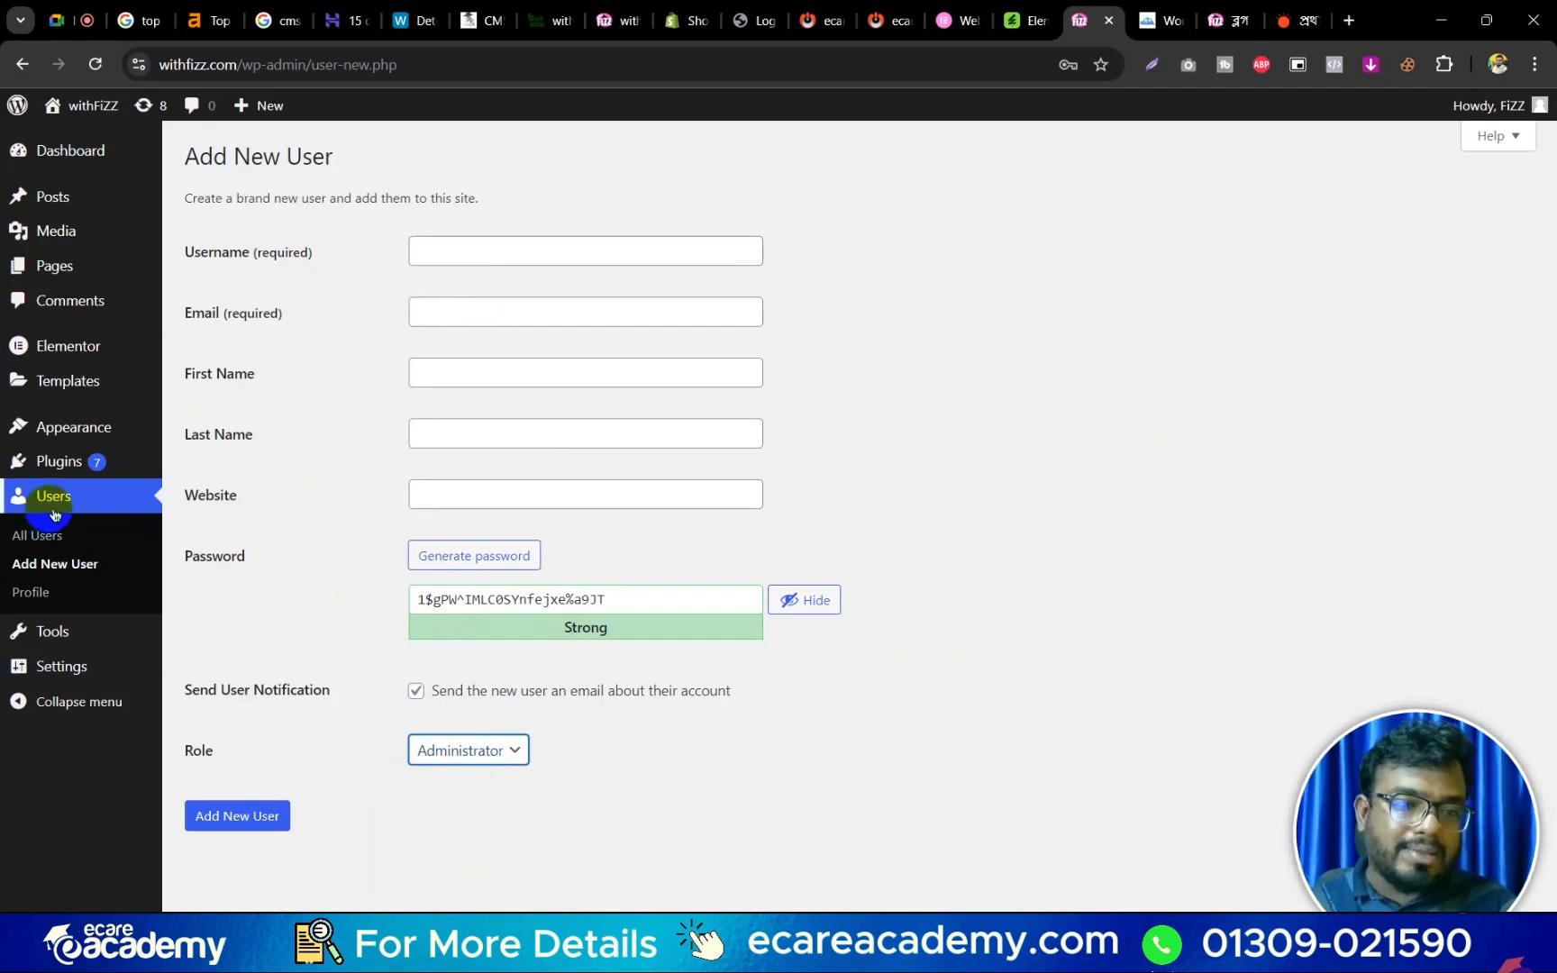
{"action": "left_click", "coordinate": [58, 543]}
{"action": "left_click", "coordinate": [842, 193]}
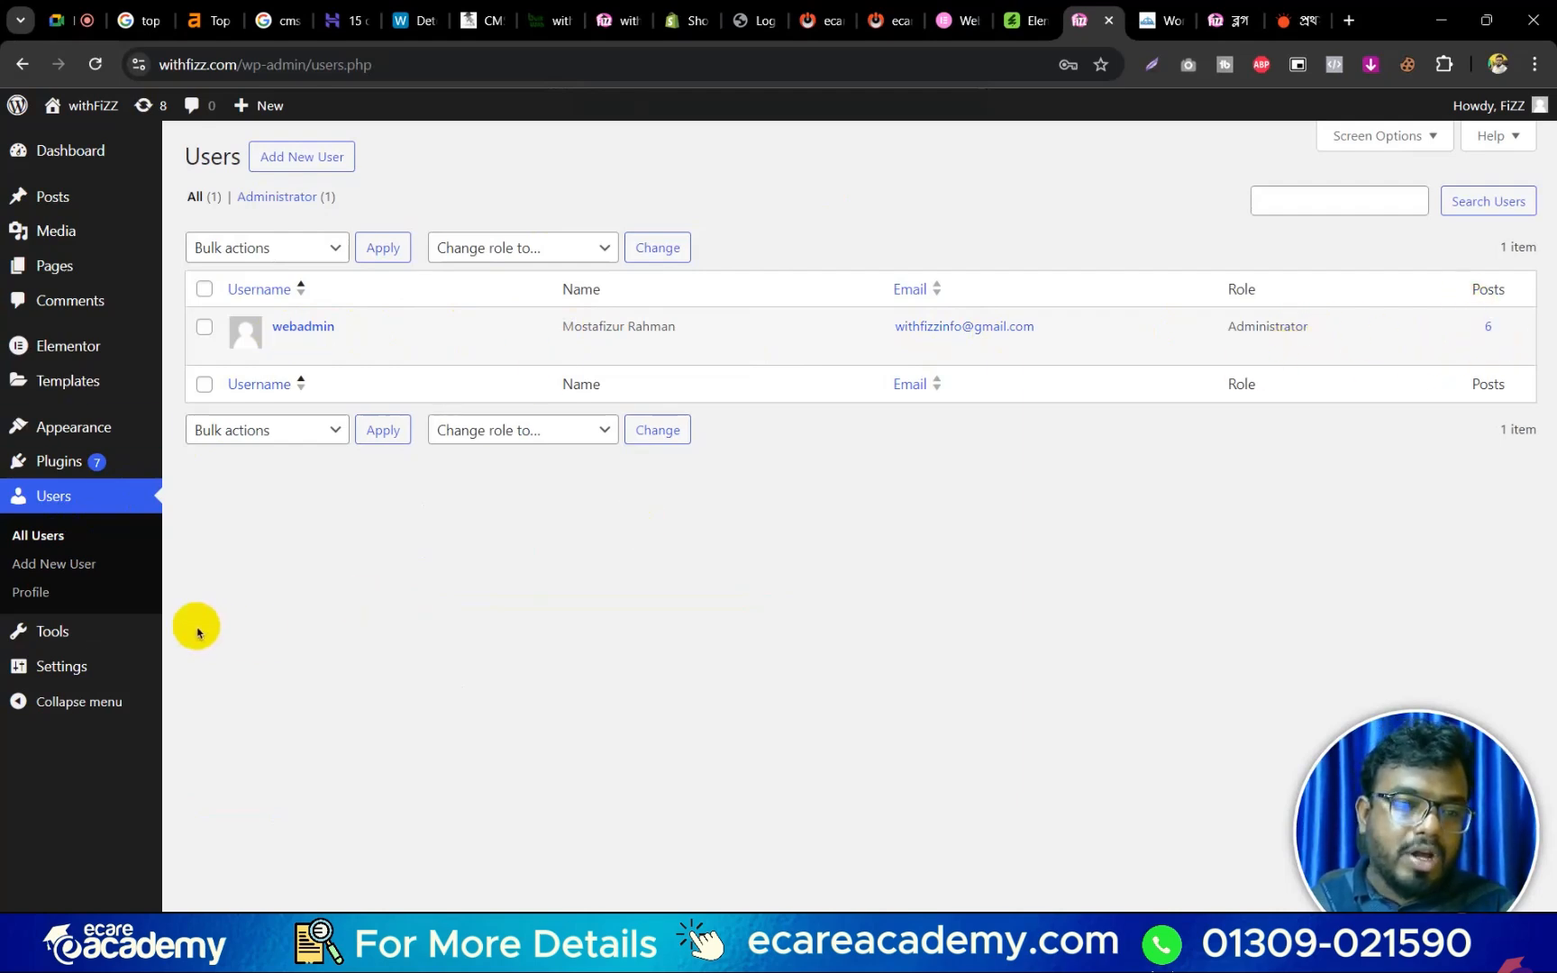
View the Tools and Settings options, and open the General settings to review the site identity, language, timezone, date and time options.
{"action": "mouse_move", "coordinate": [128, 639]}
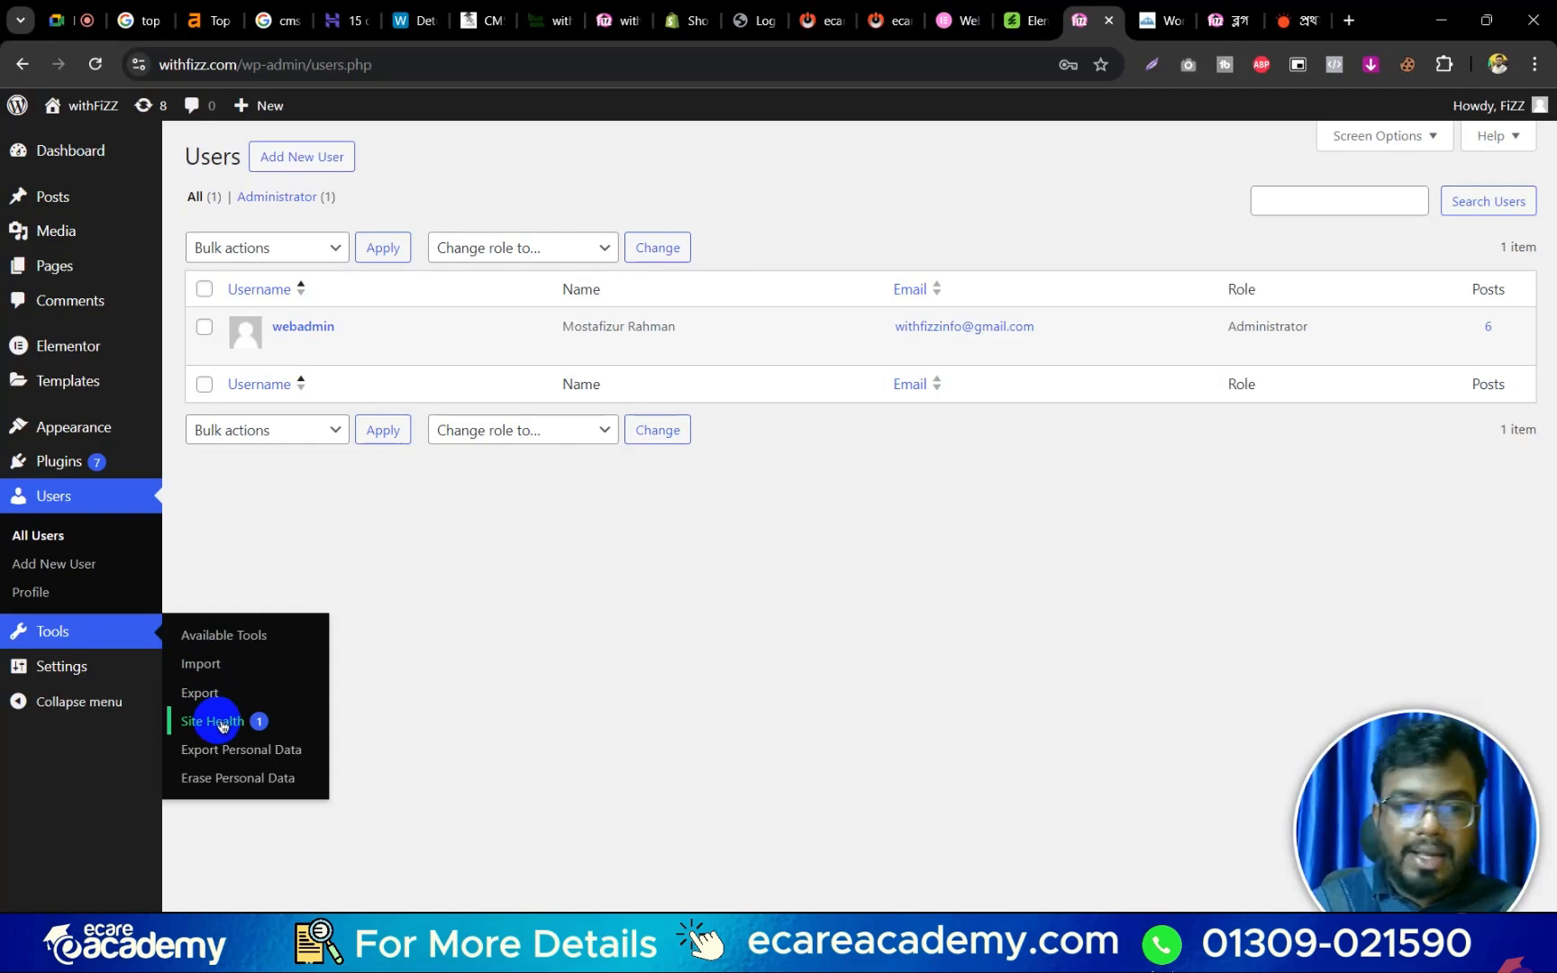
{"action": "mouse_move", "coordinate": [105, 669]}
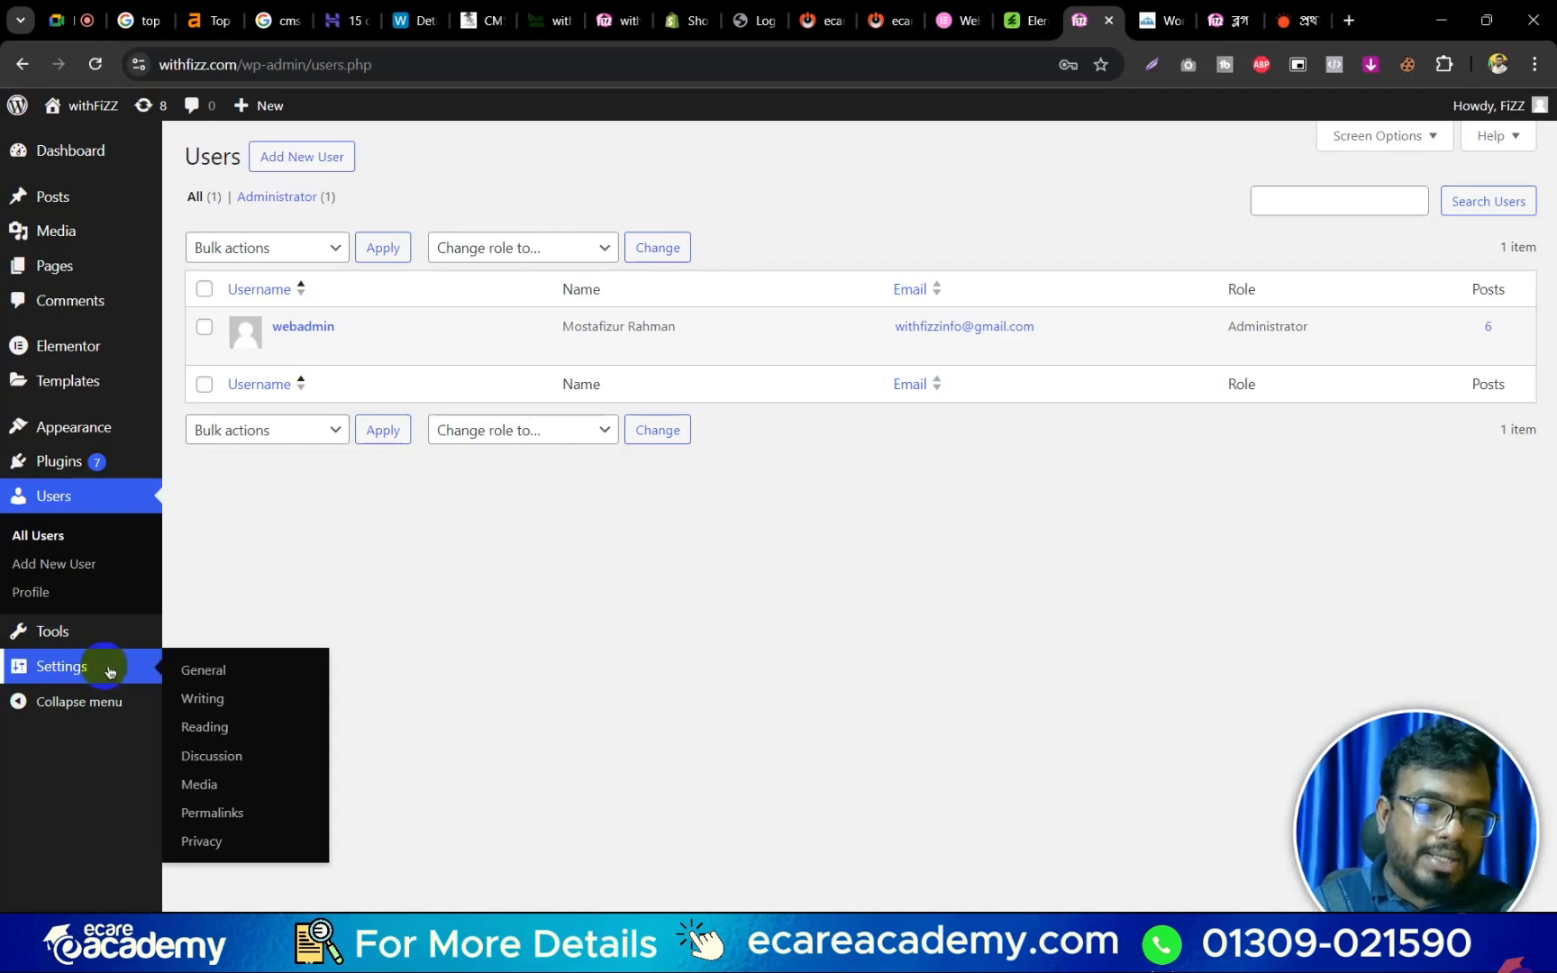
{"action": "left_click", "coordinate": [210, 677]}
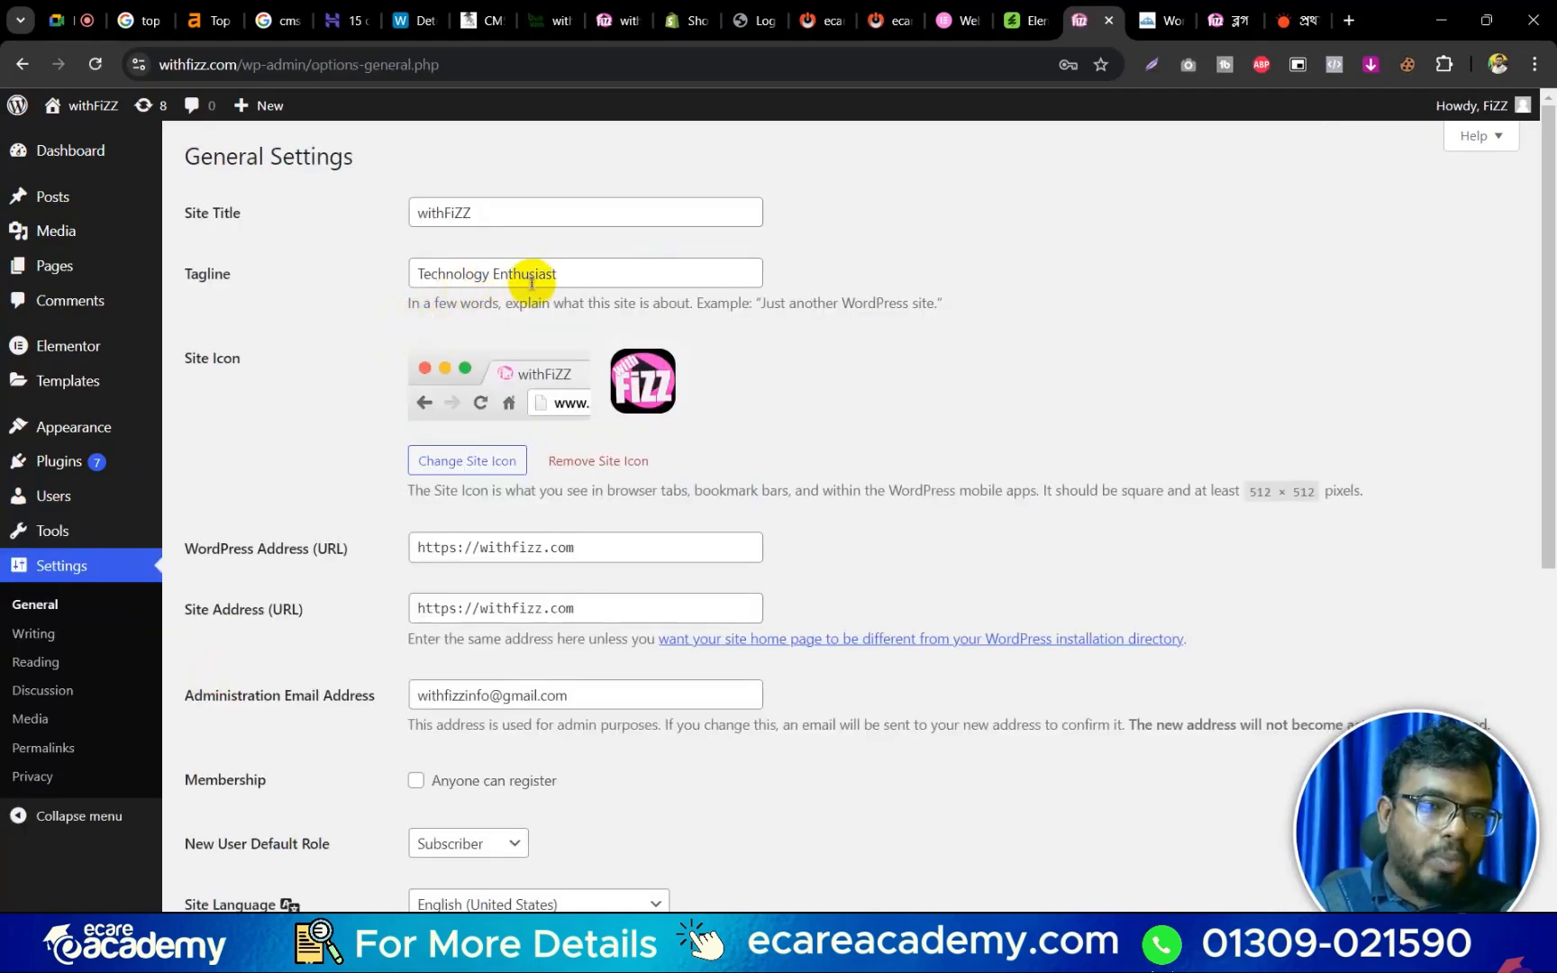
{"action": "scroll", "coordinate": [540, 306], "scroll_direction": "down", "scroll_amount": 4}
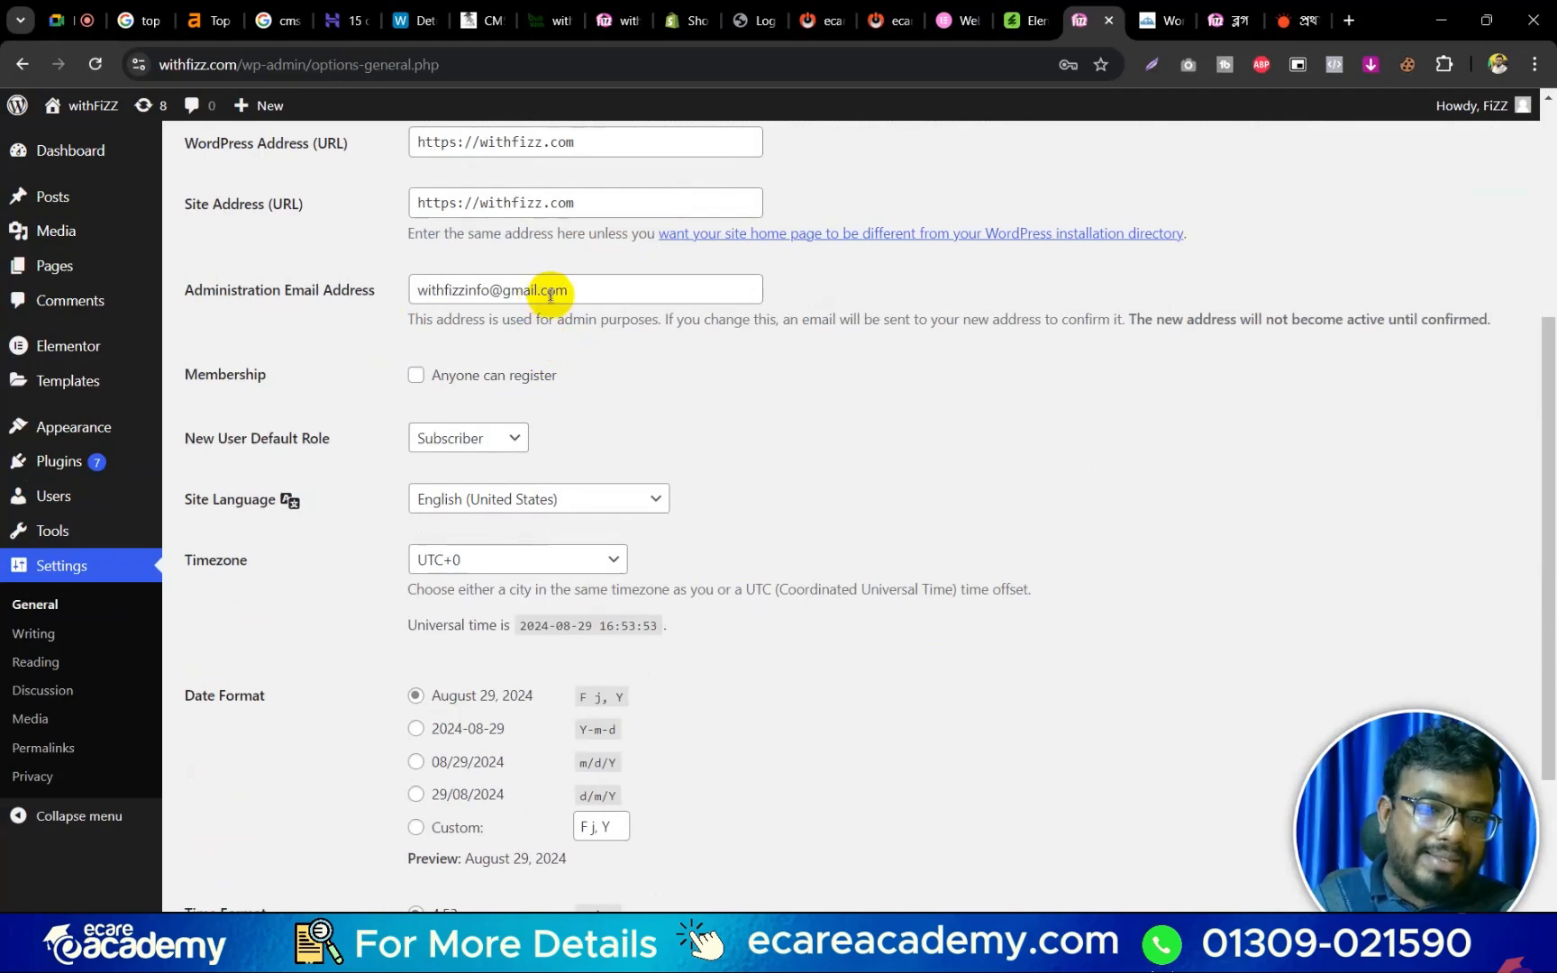
{"action": "scroll", "coordinate": [577, 426], "scroll_direction": "down", "scroll_amount": 1}
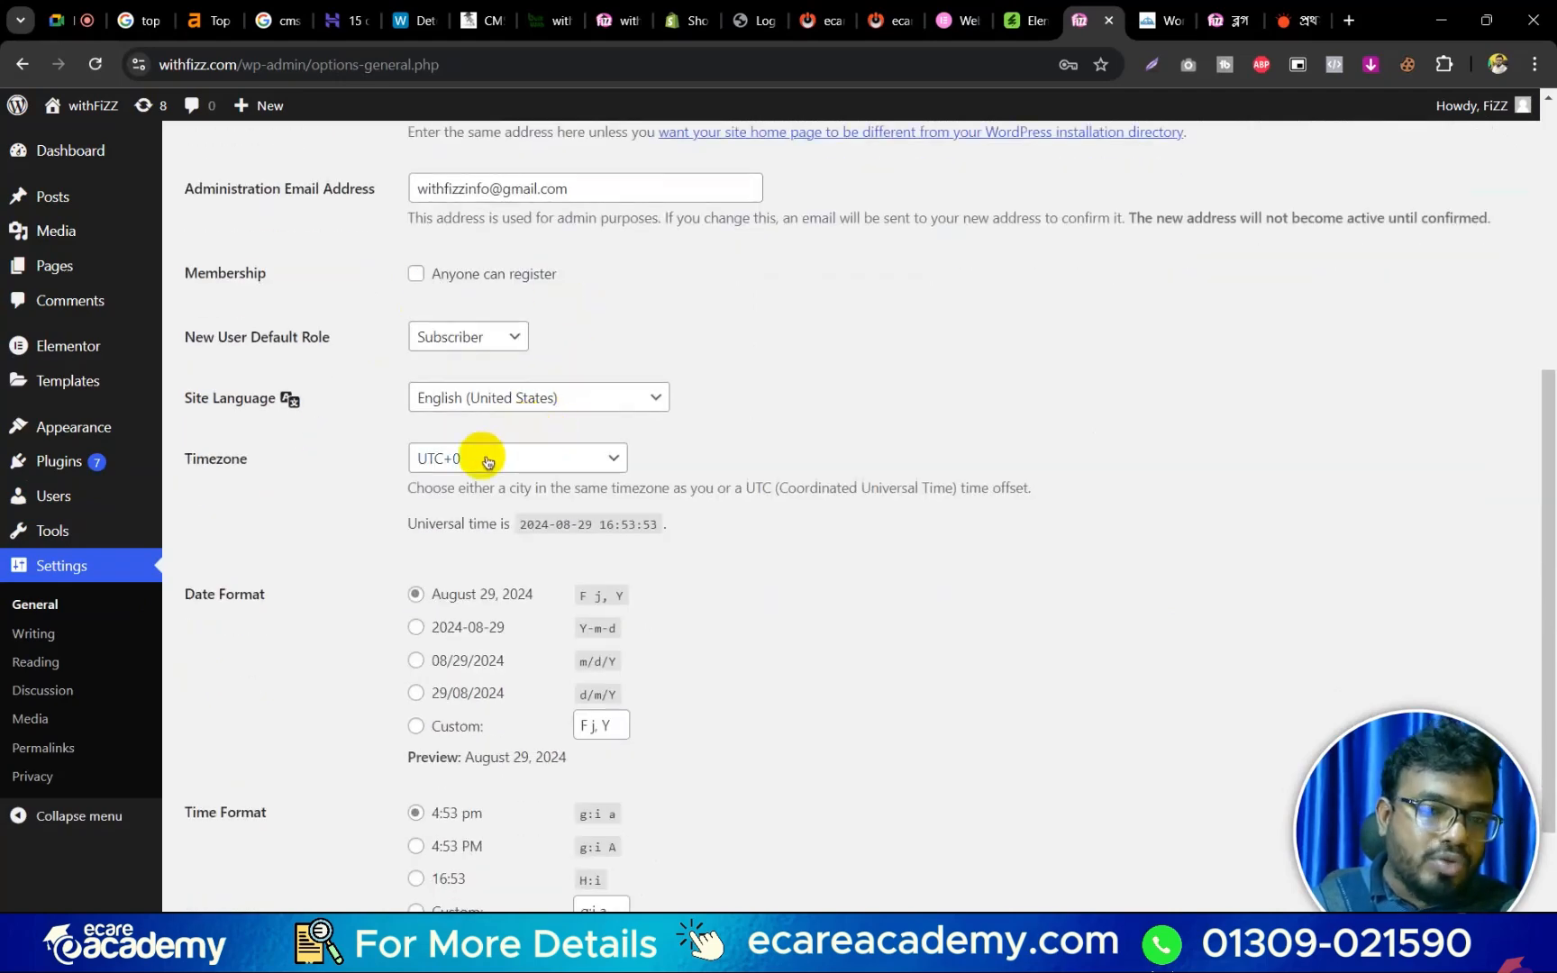
{"action": "scroll", "coordinate": [486, 461], "scroll_direction": "down", "scroll_amount": 2}
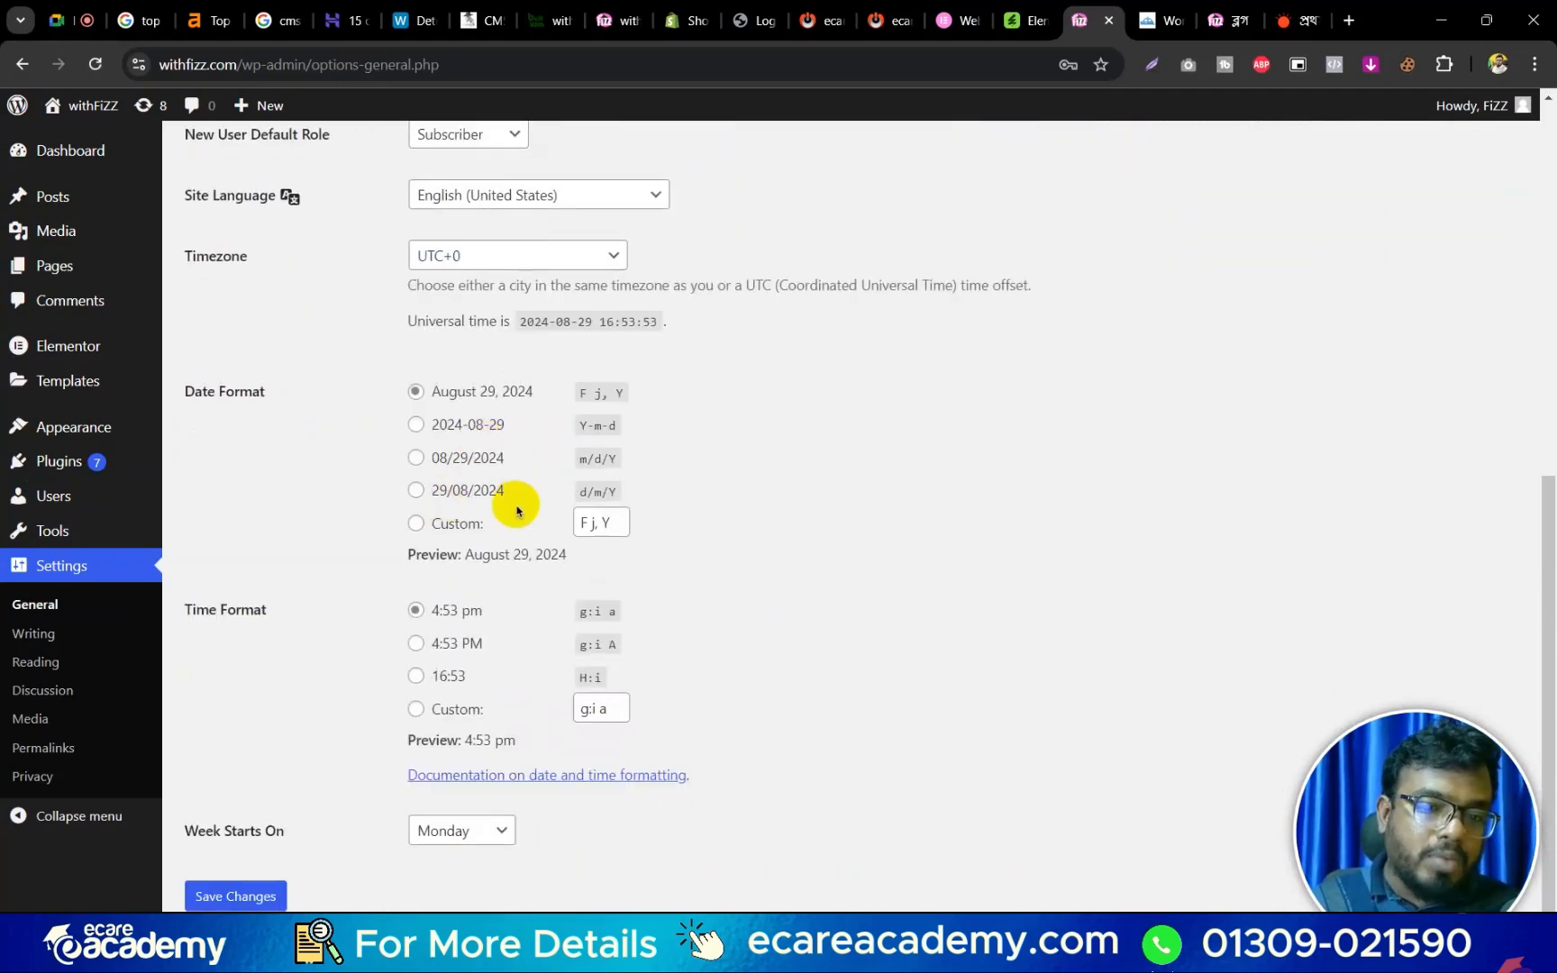
{"action": "scroll", "coordinate": [515, 505], "scroll_direction": "up", "scroll_amount": 1}
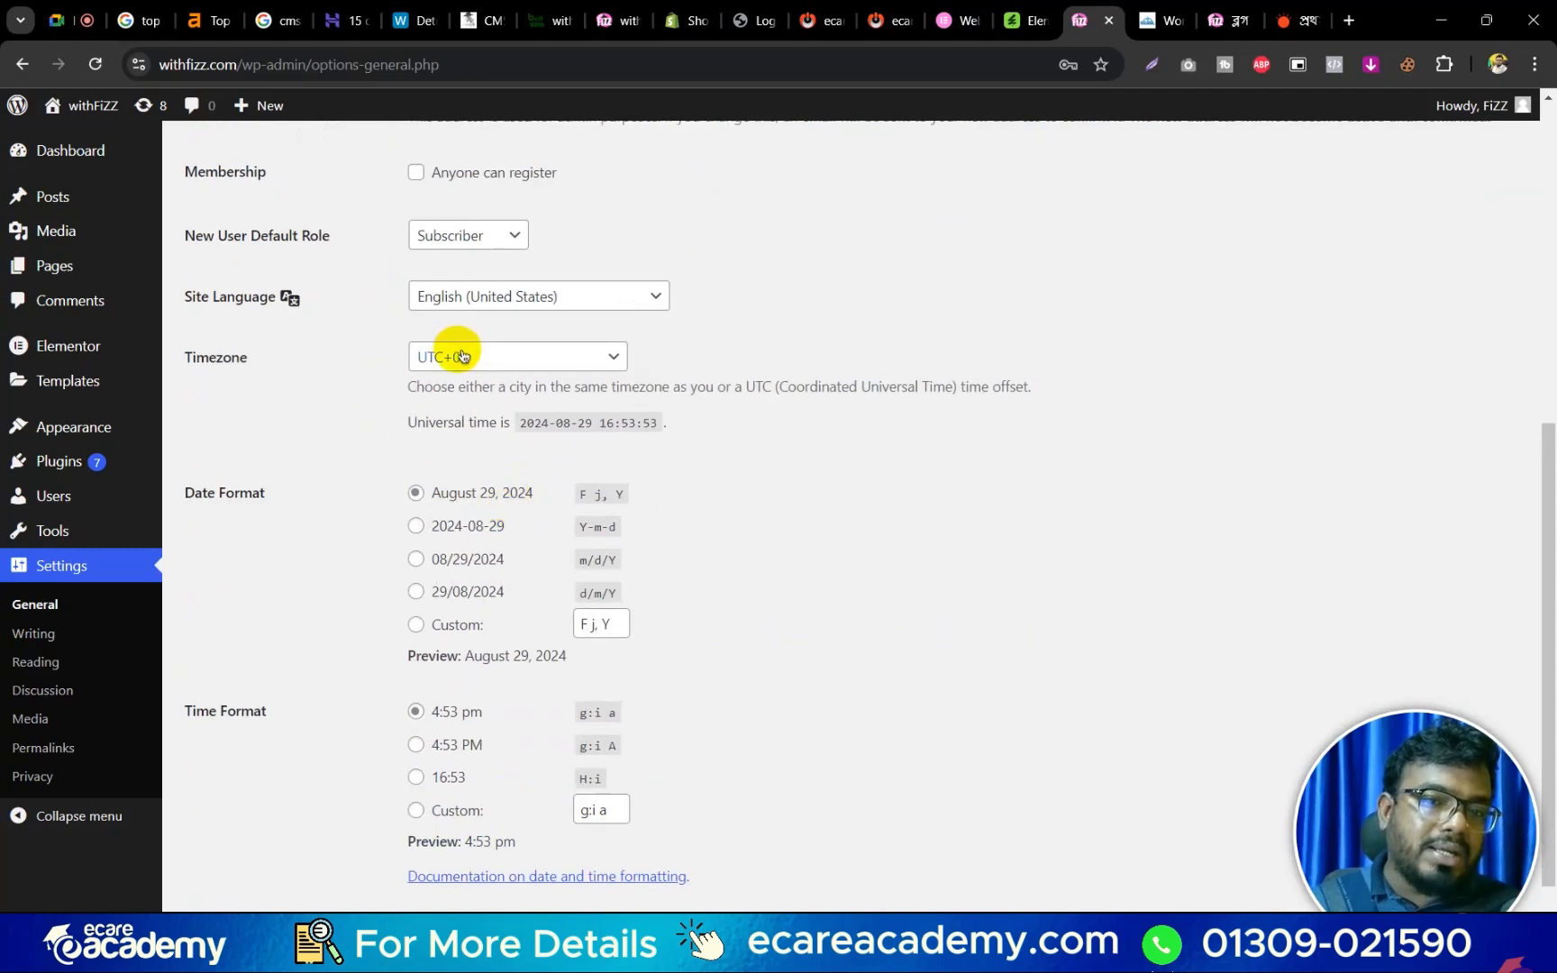
Review the Writing and Reading settings, checking the static homepage choices while keeping Home selected, and open the Discussion settings.
{"action": "left_click", "coordinate": [59, 630]}
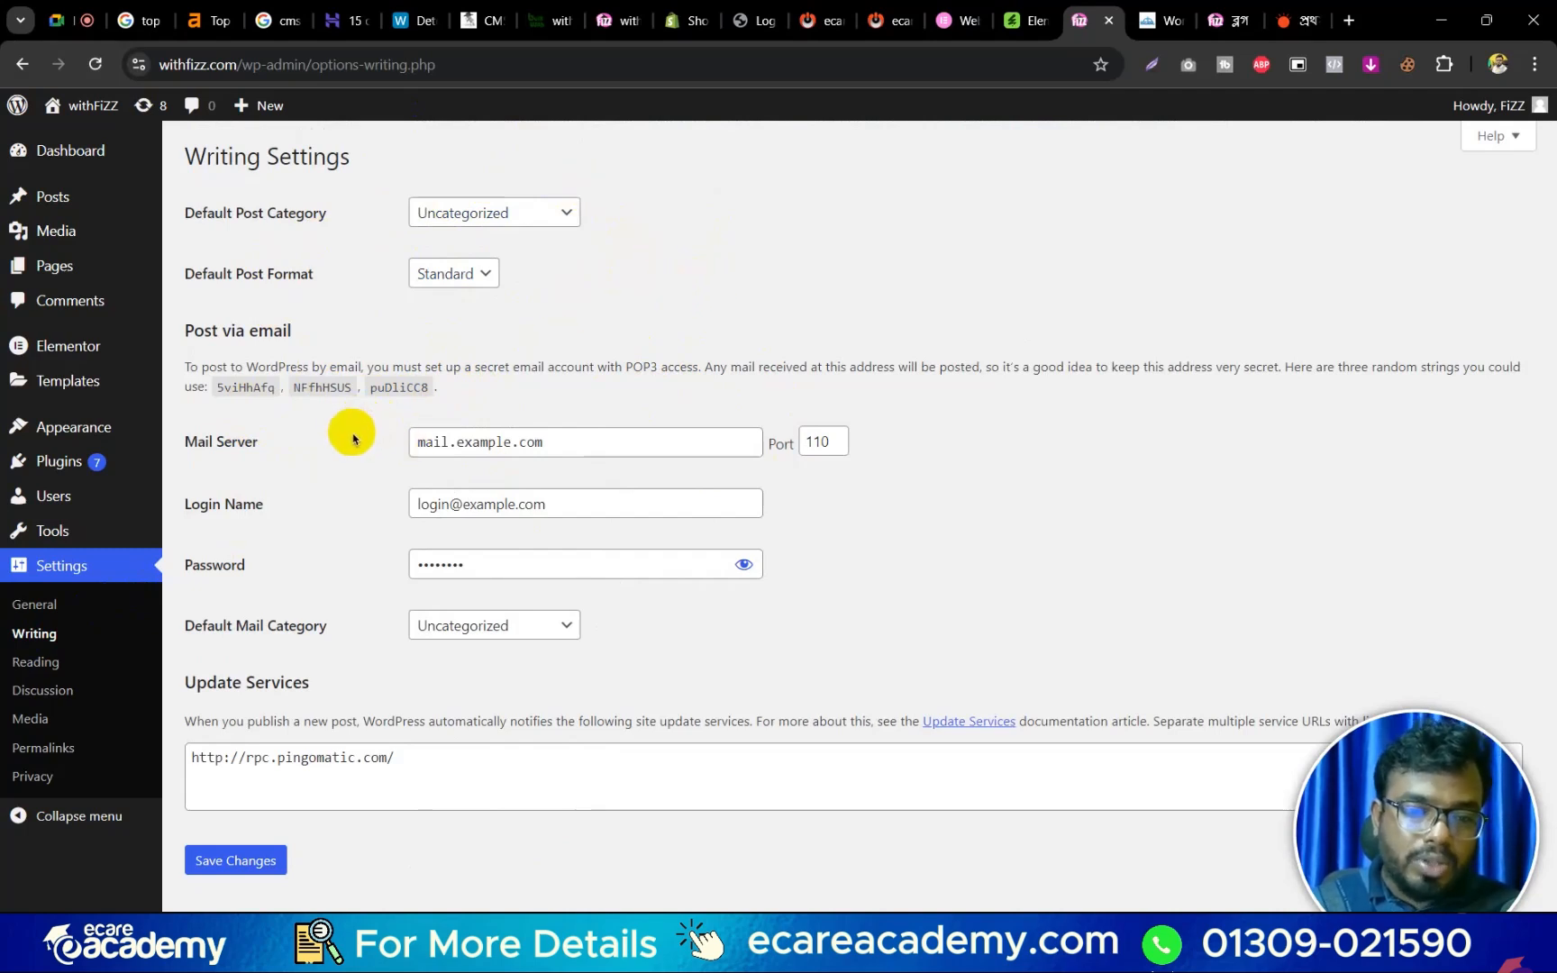
{"action": "left_click", "coordinate": [99, 659]}
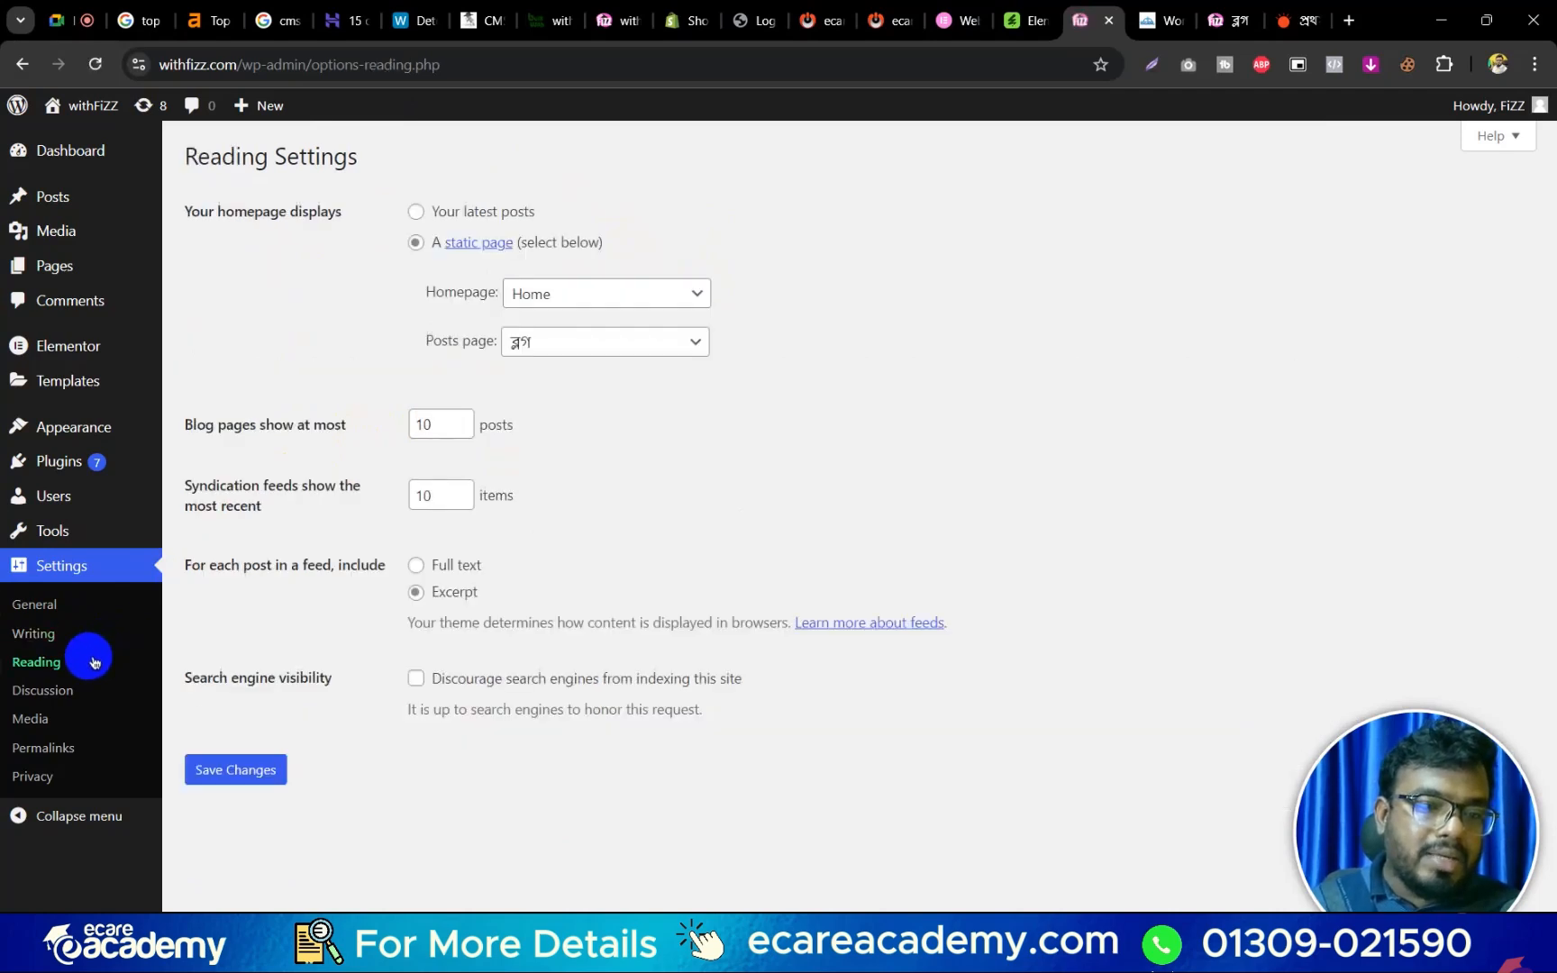
{"action": "left_click", "coordinate": [549, 305]}
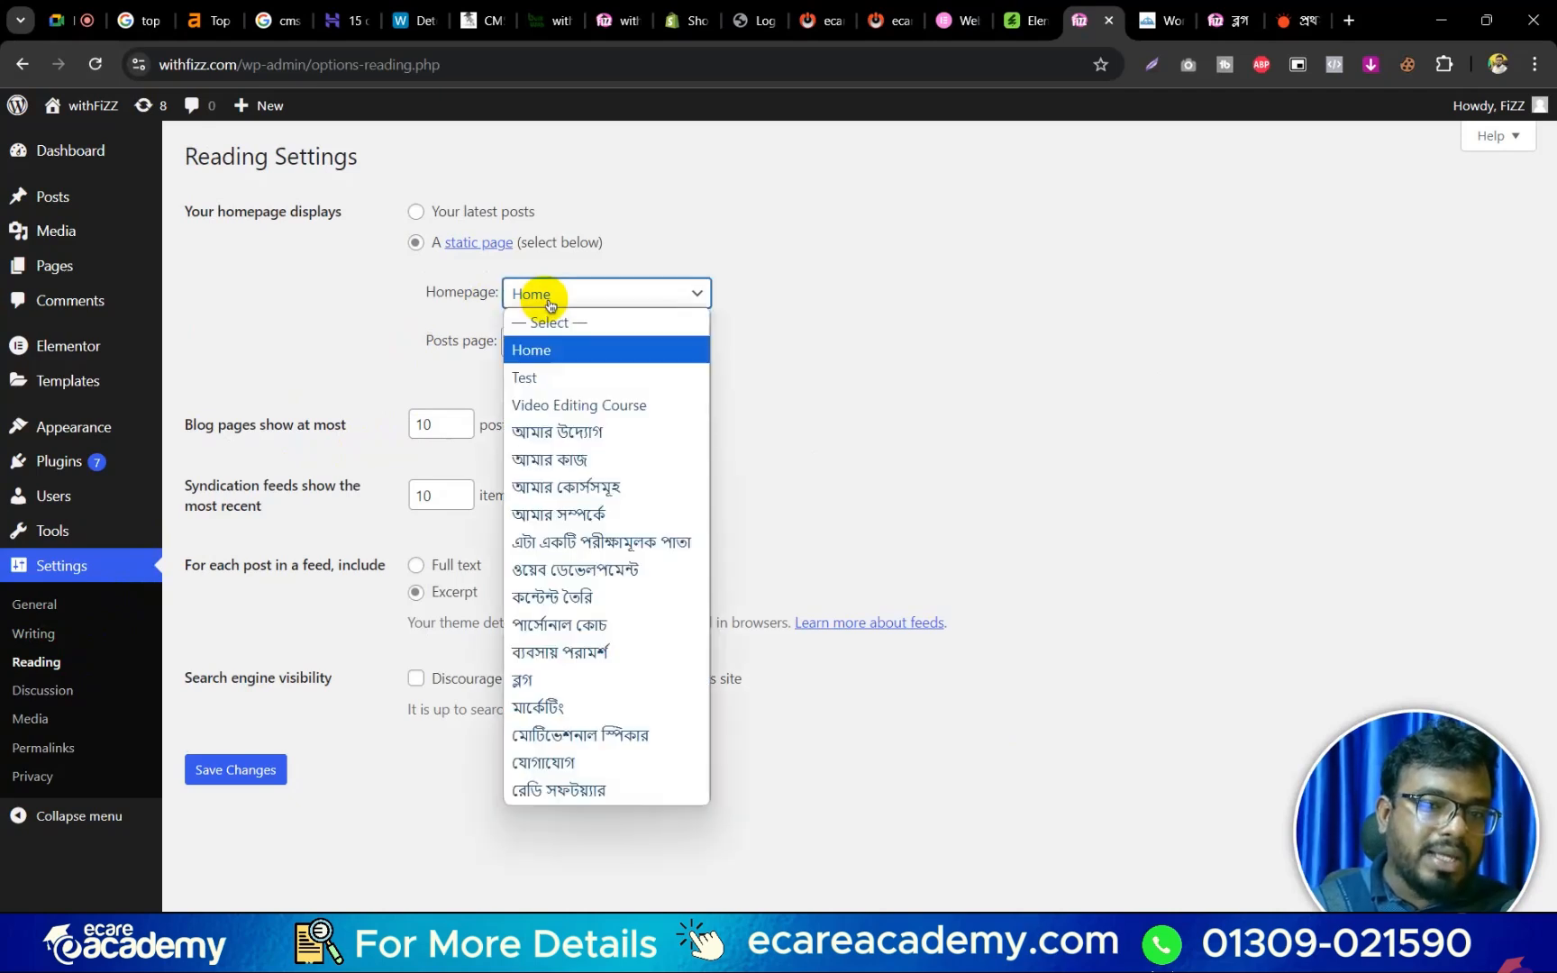
{"action": "left_click", "coordinate": [542, 352]}
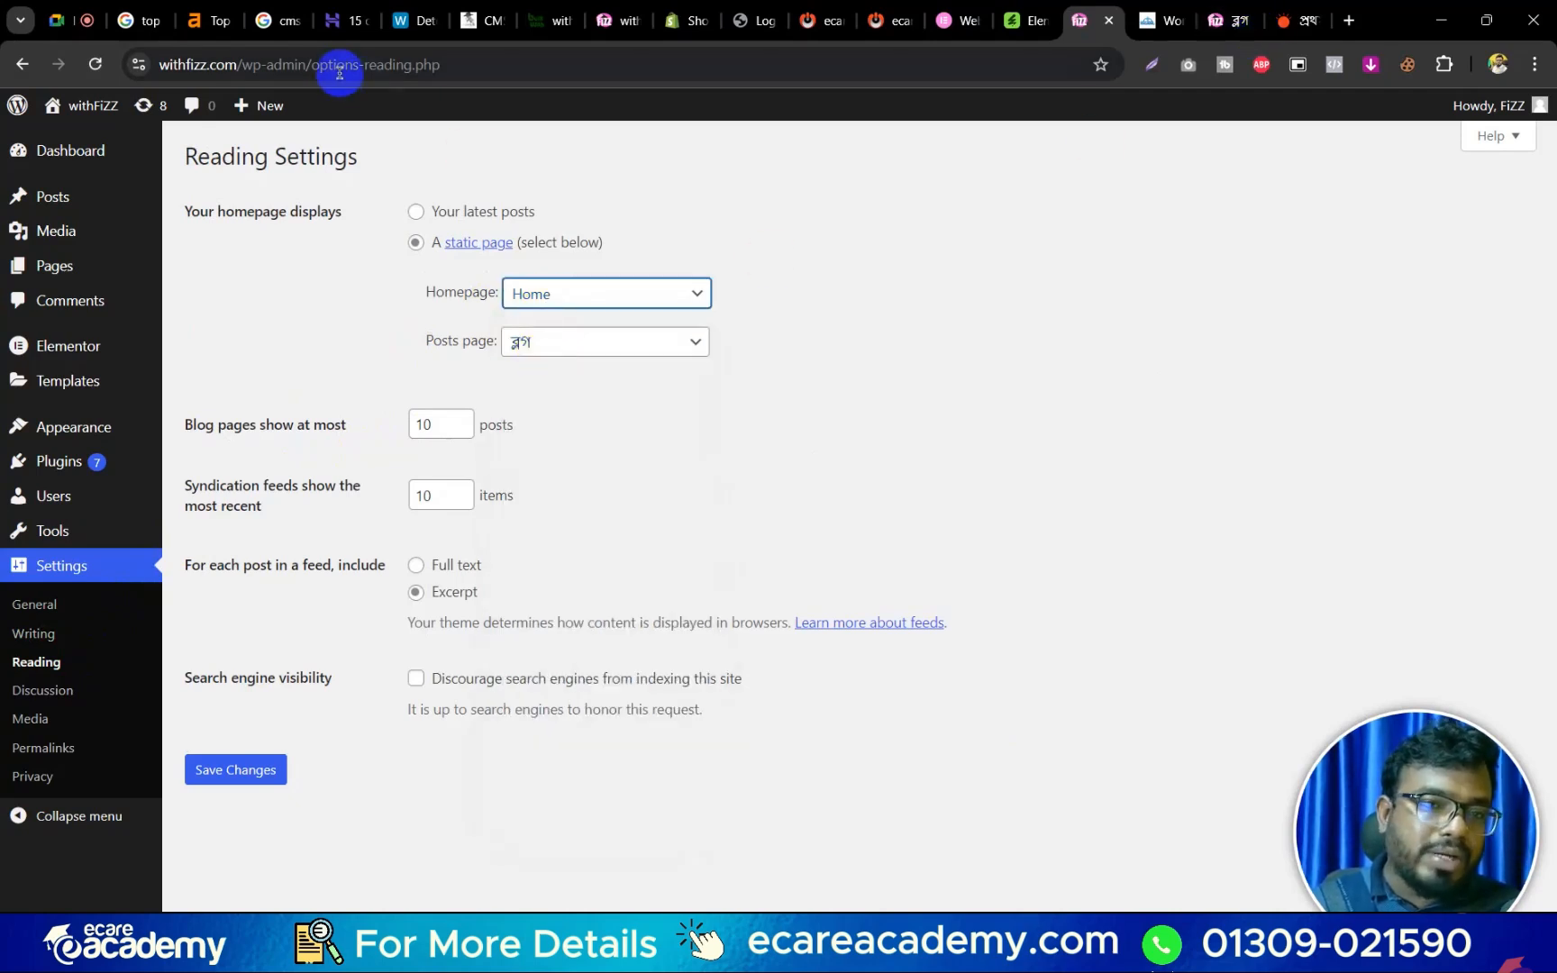
{"action": "left_click", "coordinate": [572, 307]}
{"action": "left_click", "coordinate": [522, 348]}
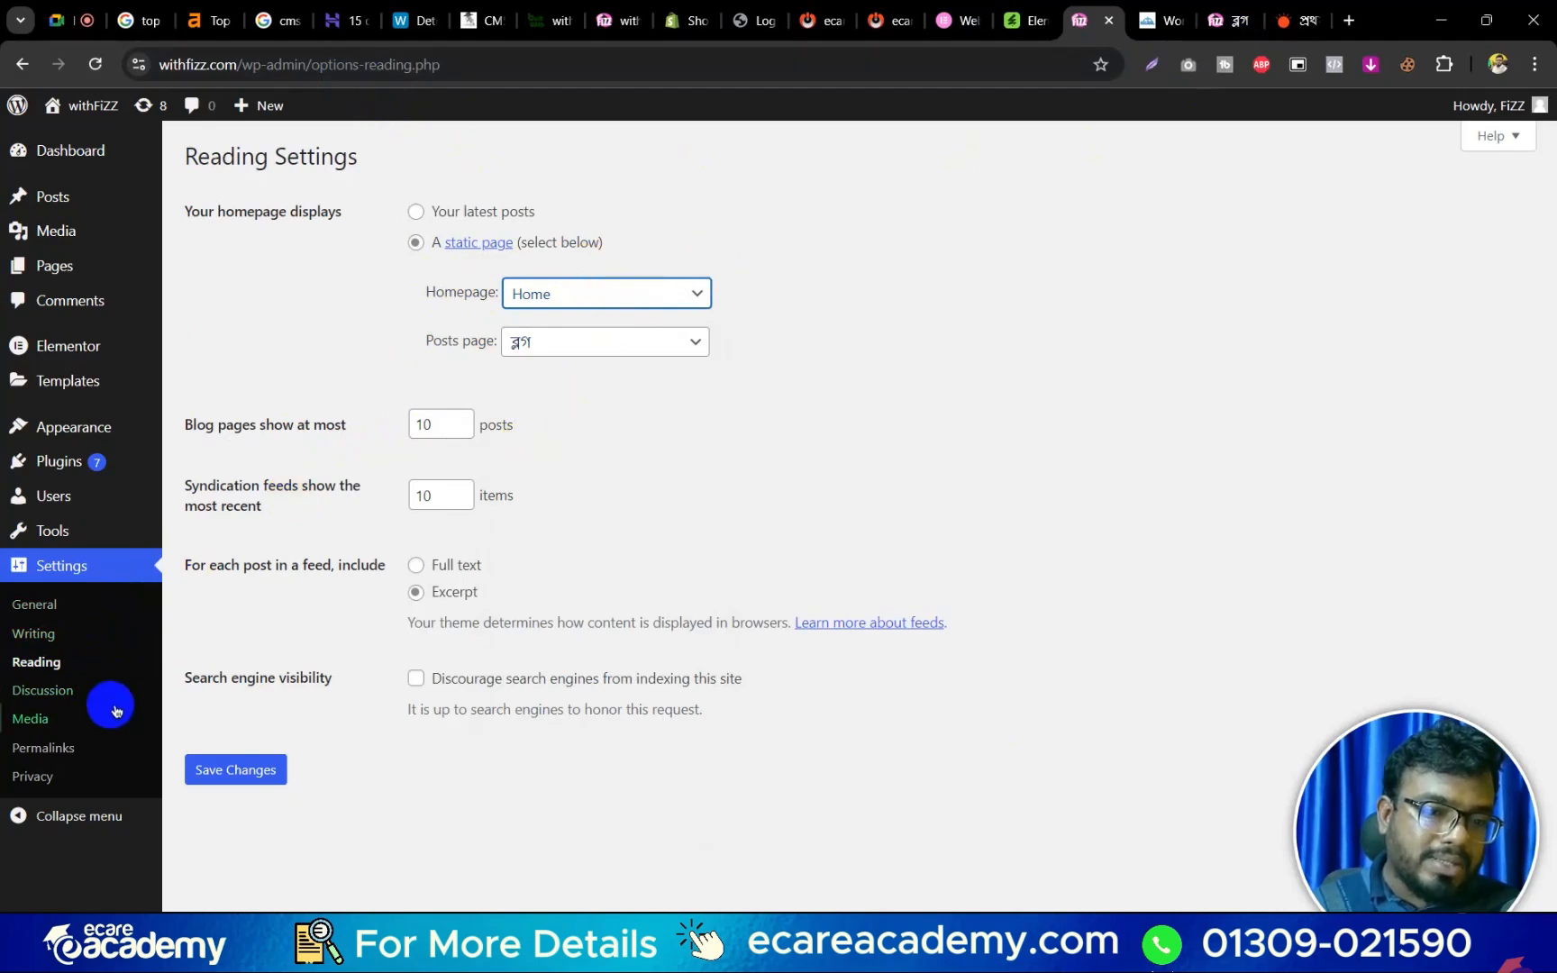
{"action": "left_click", "coordinate": [80, 696]}
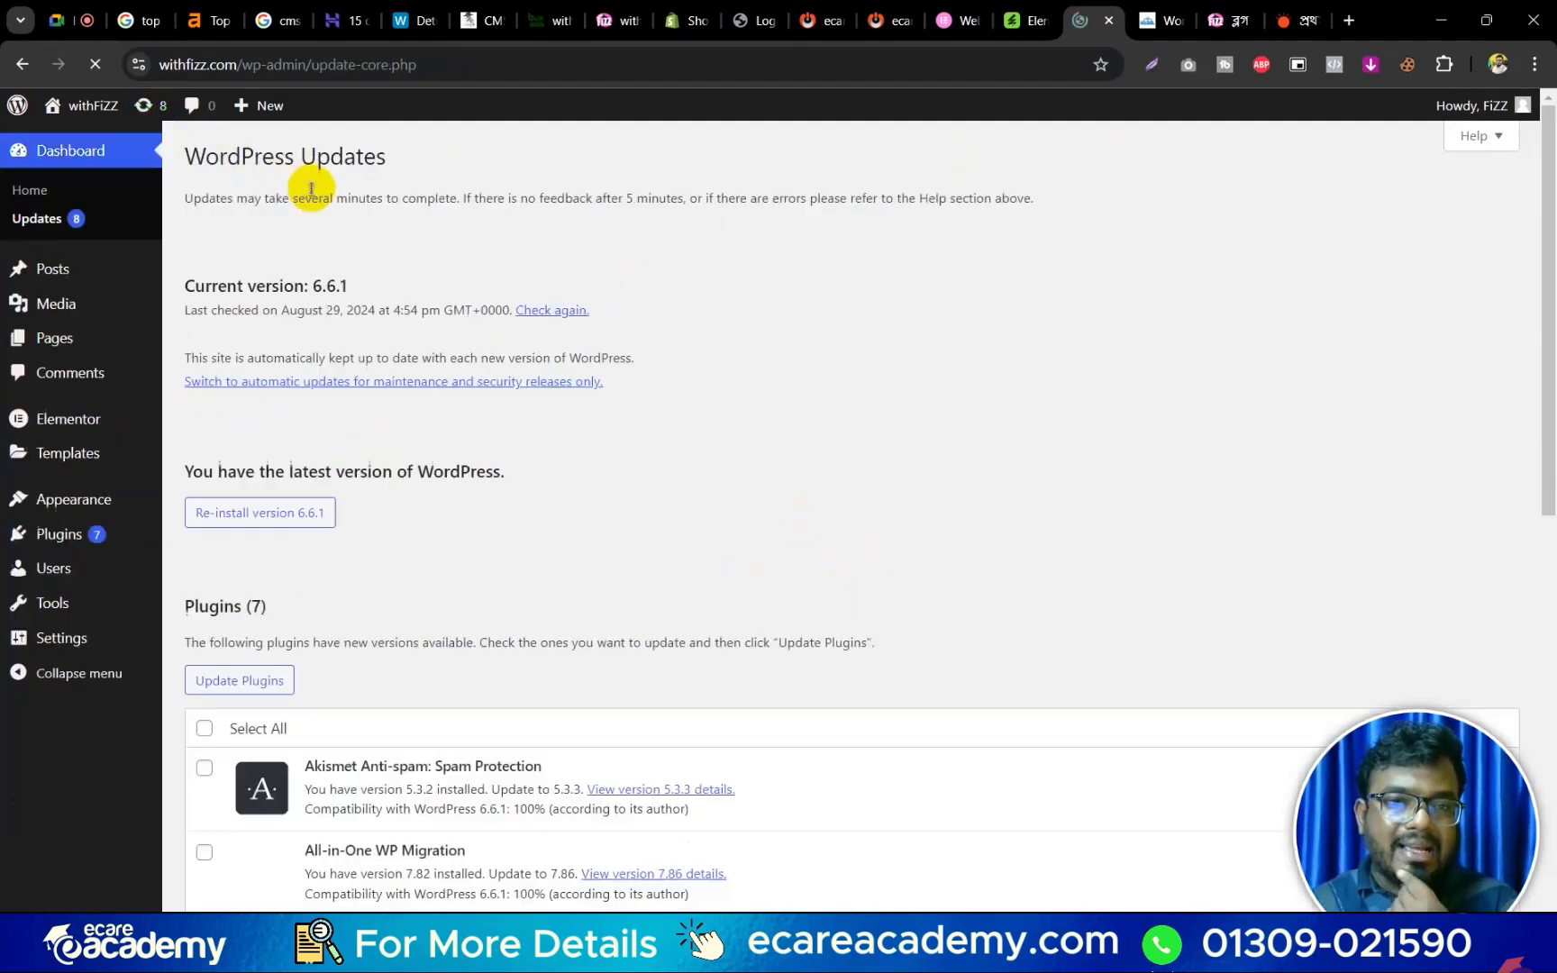
Review the available plugin updates and the Hello Elementor theme update on the WordPress Updates page without installing any.
{"action": "scroll", "coordinate": [487, 487], "scroll_direction": "down", "scroll_amount": 5}
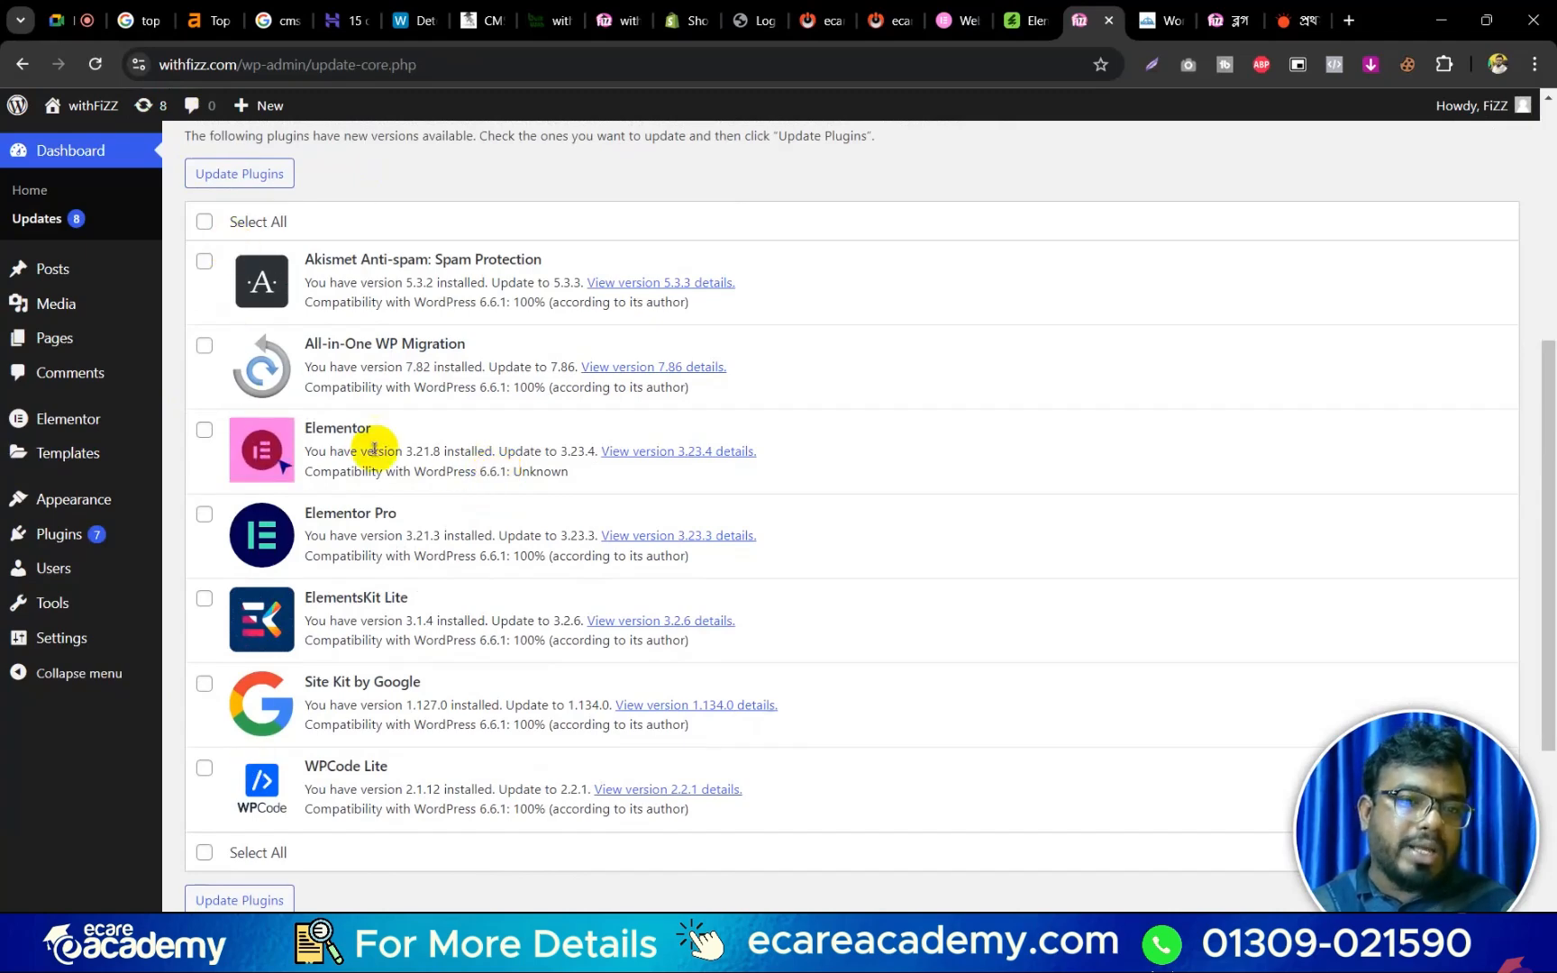
{"action": "scroll", "coordinate": [383, 445], "scroll_direction": "up", "scroll_amount": 3}
{"action": "scroll", "coordinate": [373, 417], "scroll_direction": "down", "scroll_amount": 4}
{"action": "scroll", "coordinate": [505, 484], "scroll_direction": "down", "scroll_amount": 4}
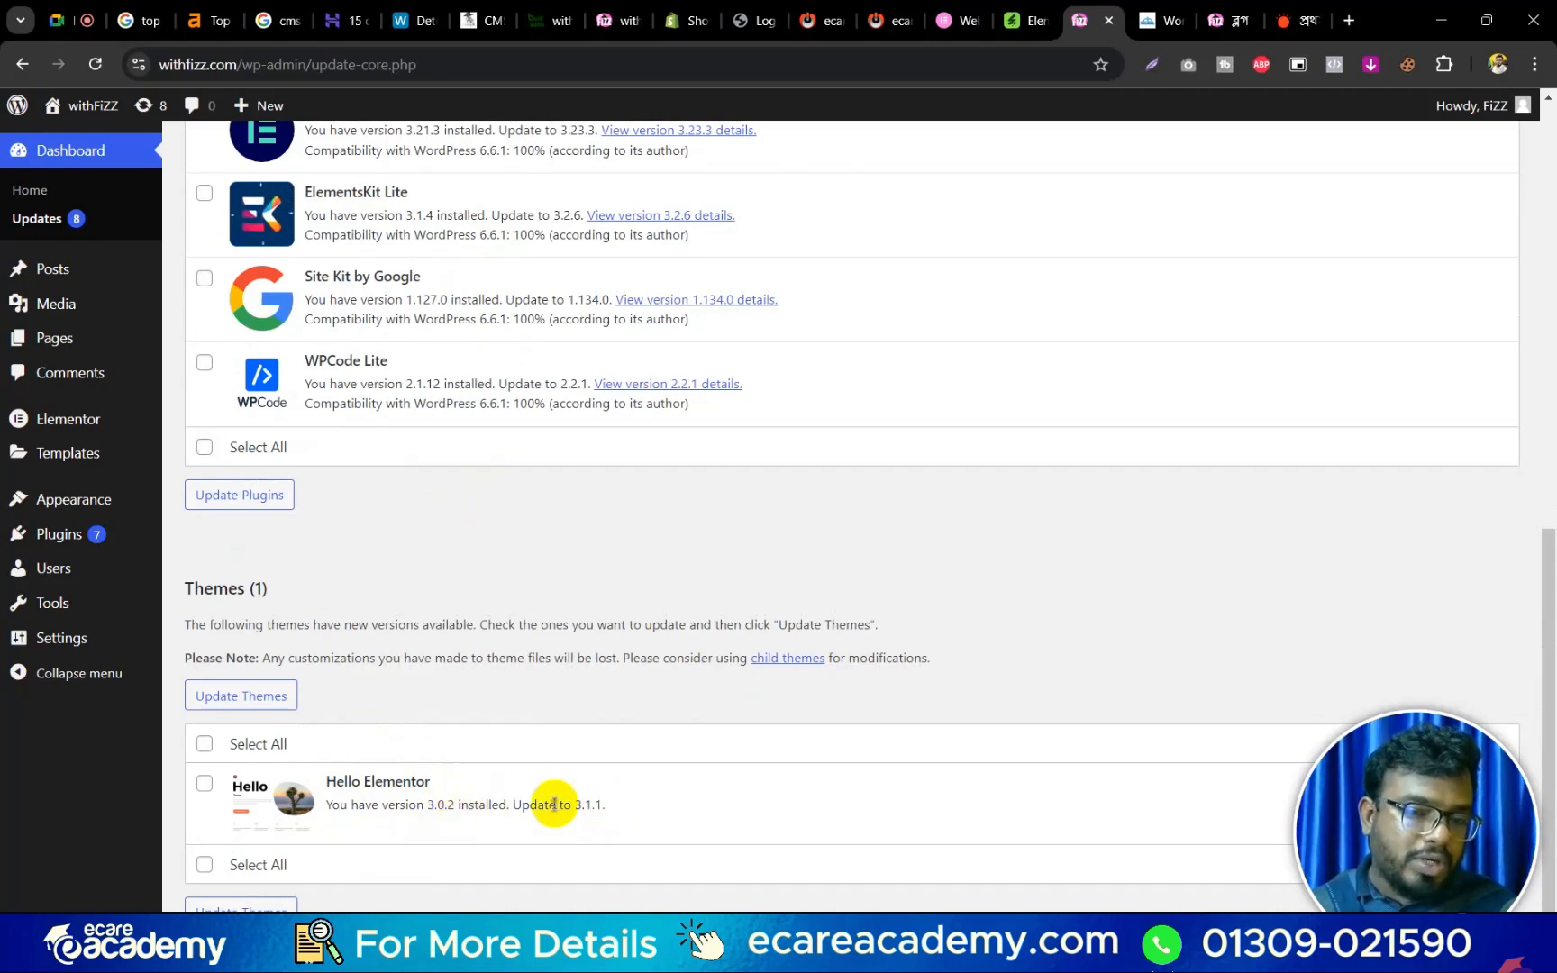
{"action": "left_click_drag", "start_coordinate": [626, 806], "coordinate": [469, 801]}
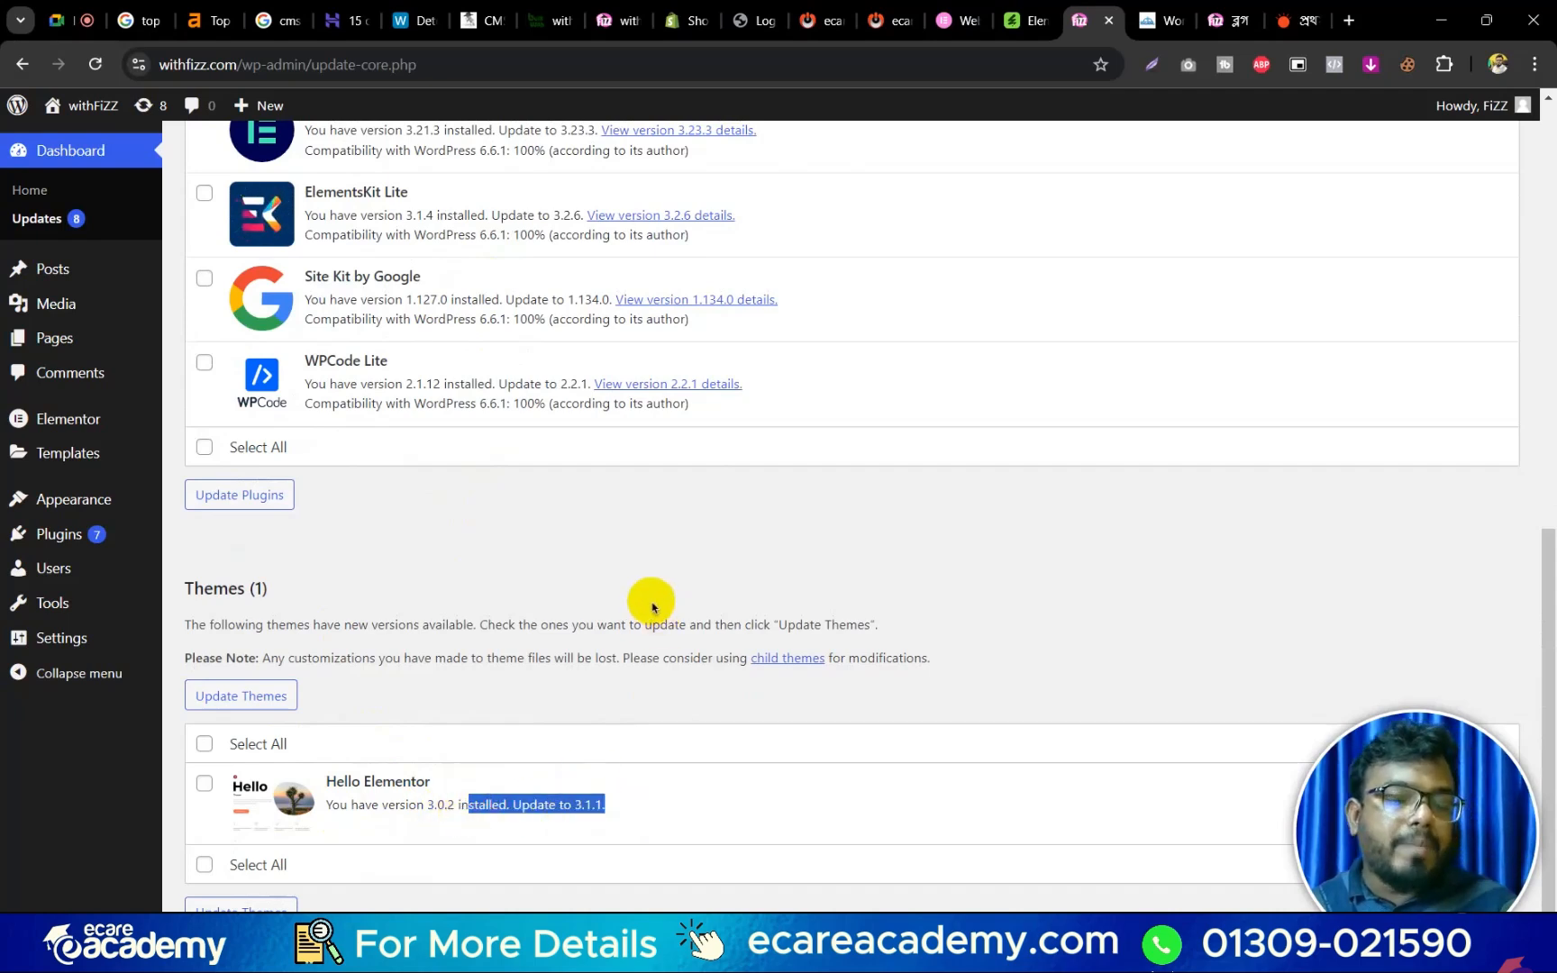
{"action": "scroll", "coordinate": [618, 642], "scroll_direction": "up", "scroll_amount": 10}
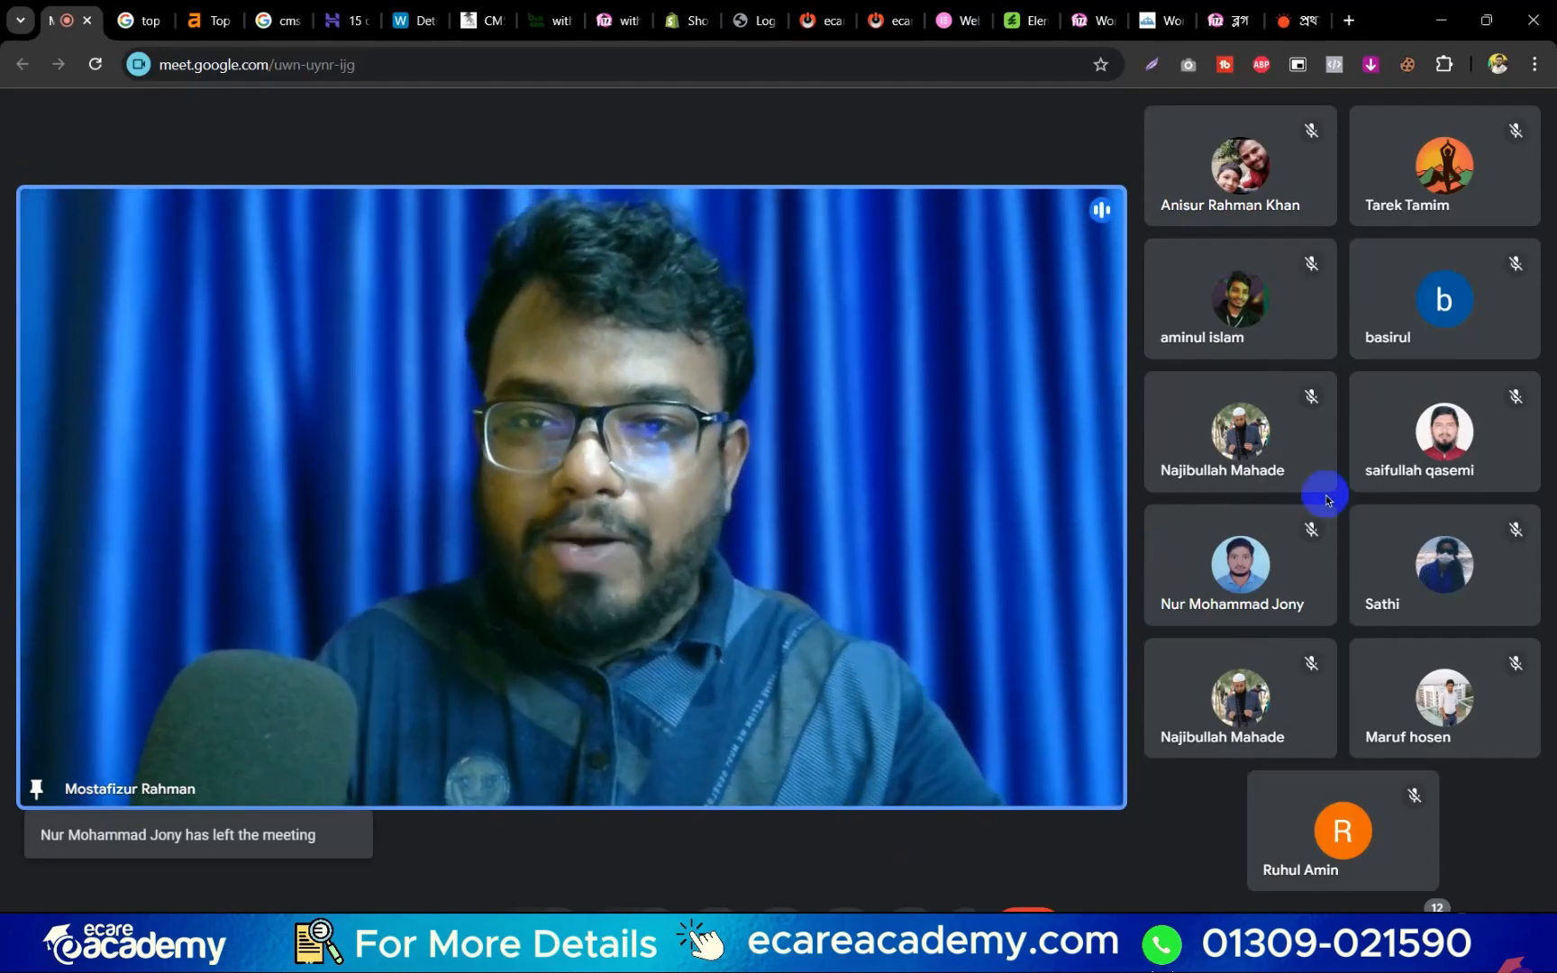
Start presenting in the Google Meet call and show the windows available for sharing.
{"action": "mouse_move", "coordinate": [1410, 487]}
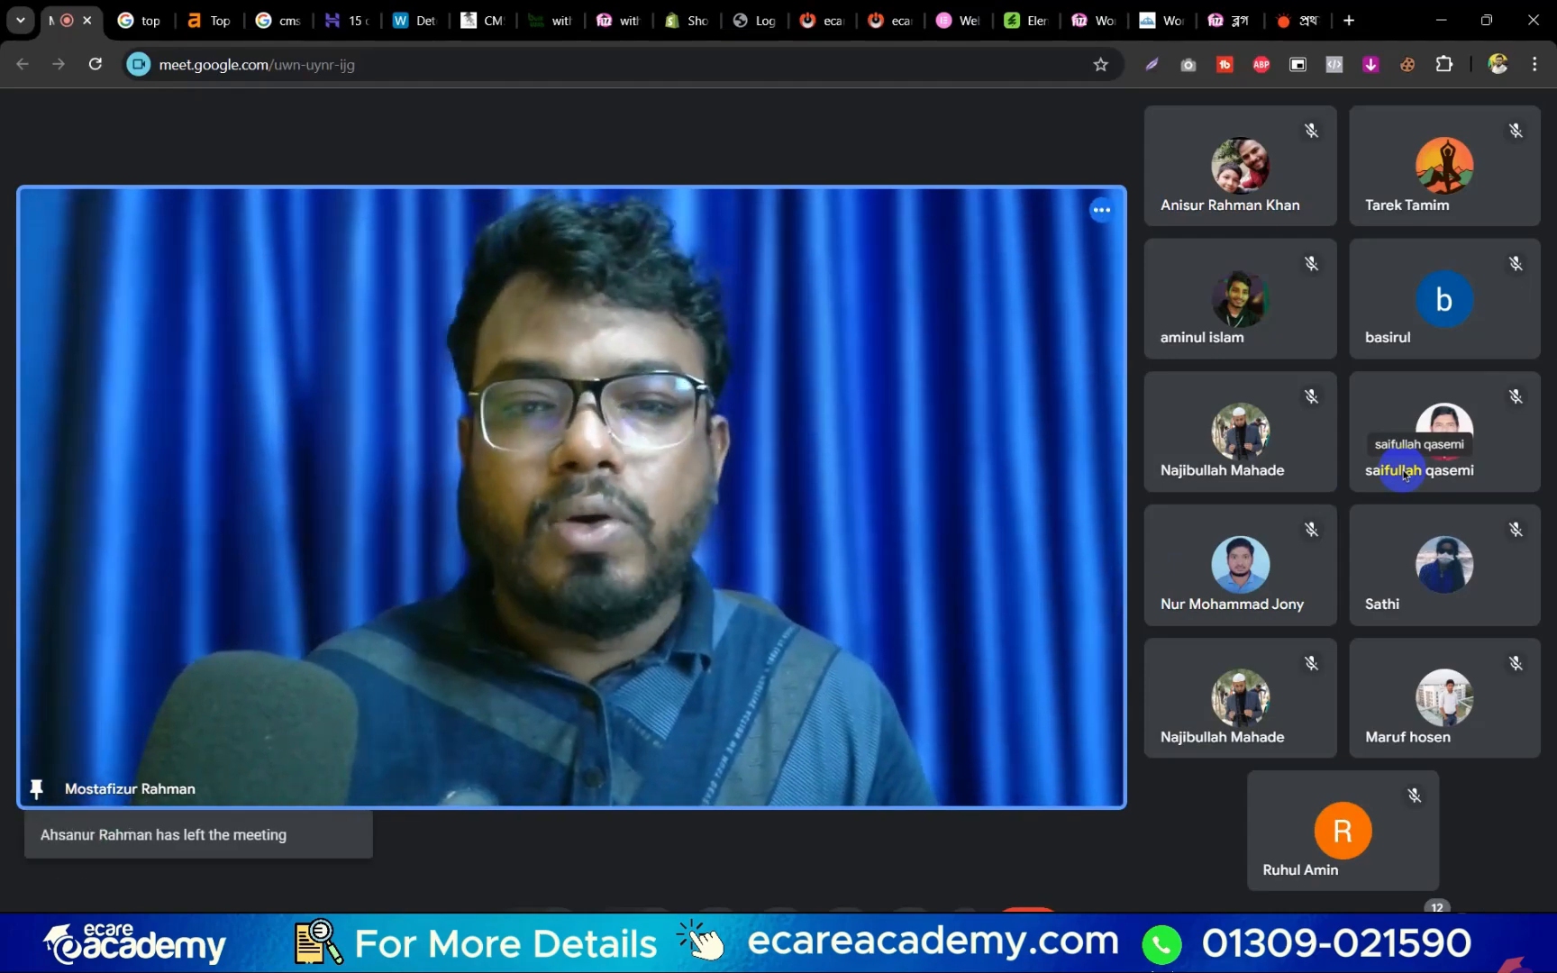
{"action": "mouse_move", "coordinate": [1417, 393]}
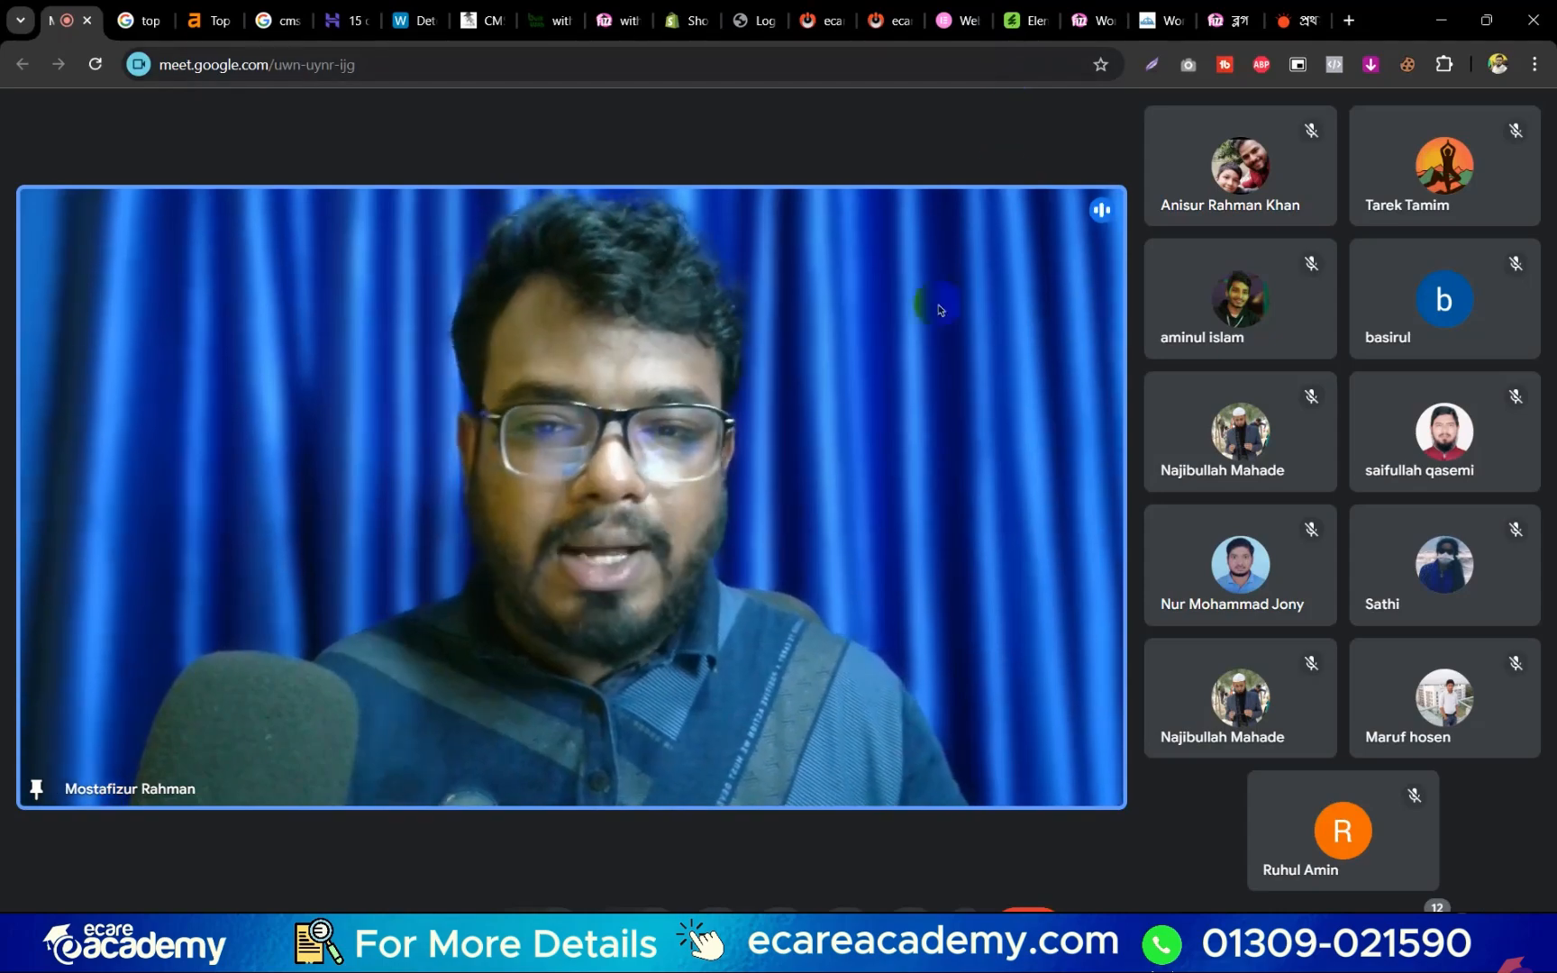
{"action": "left_click", "coordinate": [845, 936]}
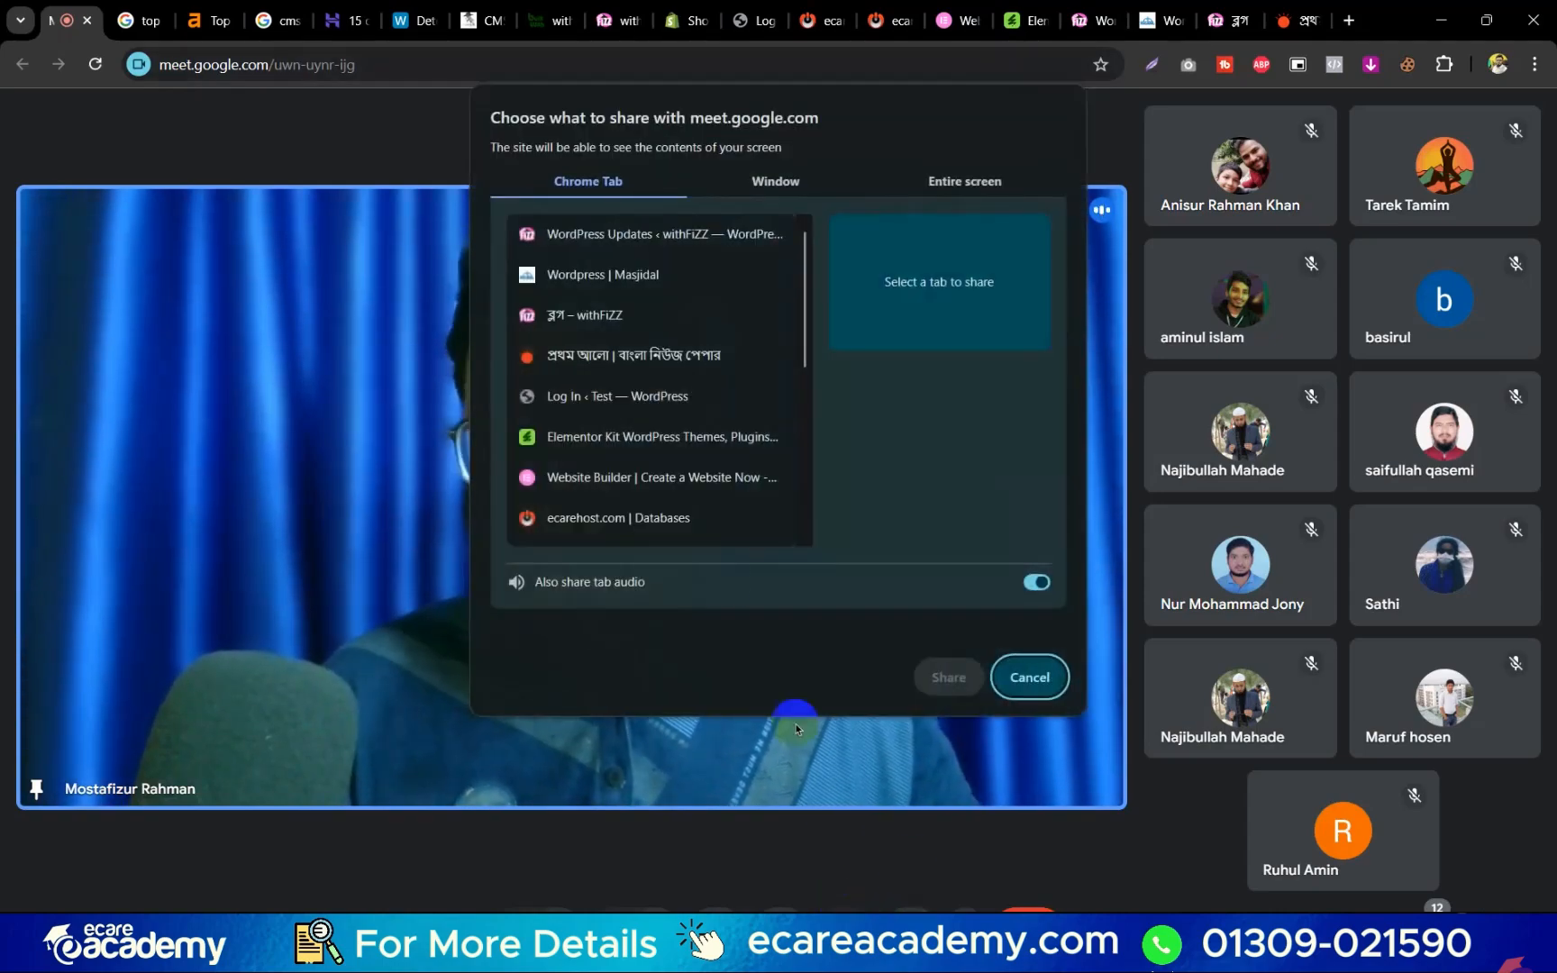
{"action": "left_click", "coordinate": [776, 183]}
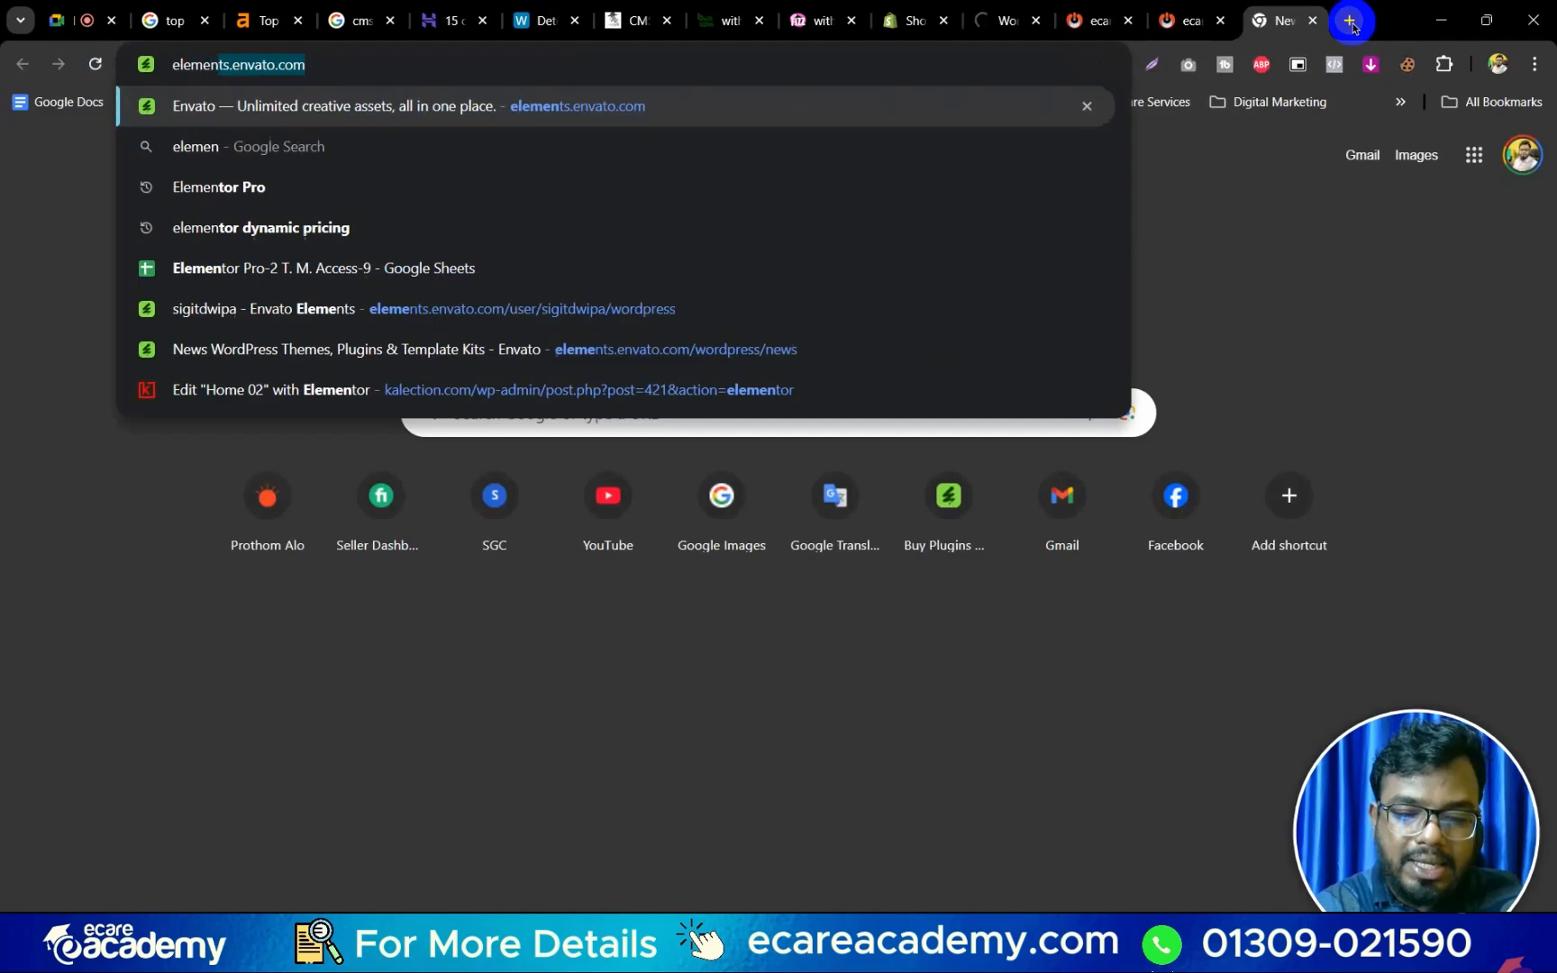
Search Google for elementor and open the official Elementor website from the results.
{"action": "type", "text": "or"}
{"action": "key", "text": "Return"}
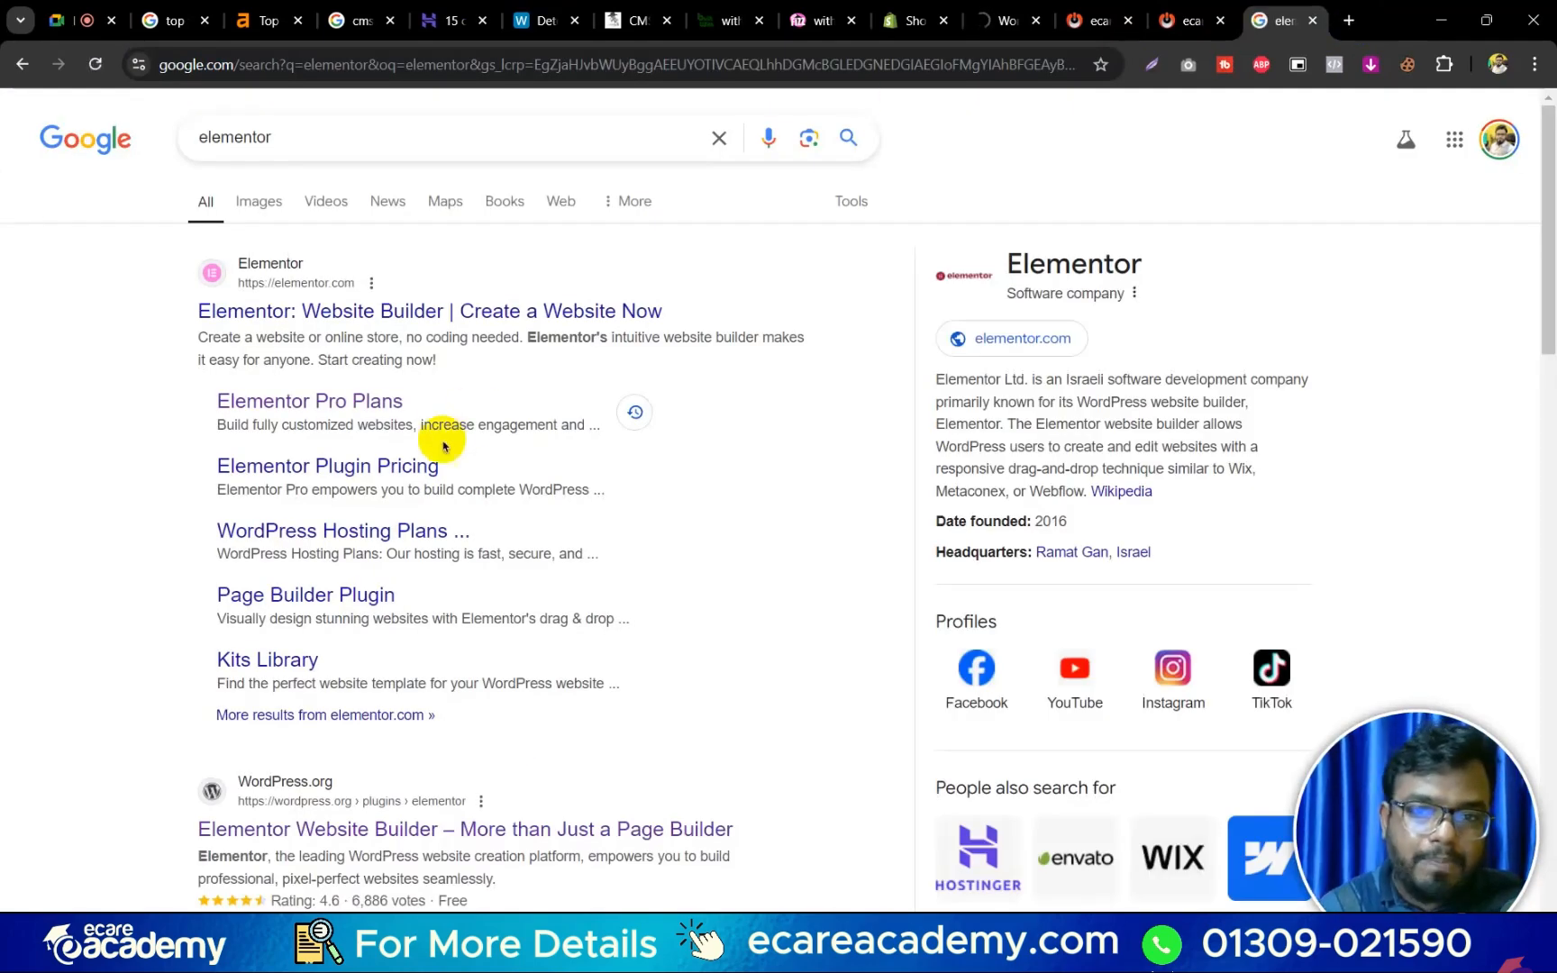
{"action": "left_click", "coordinate": [450, 312]}
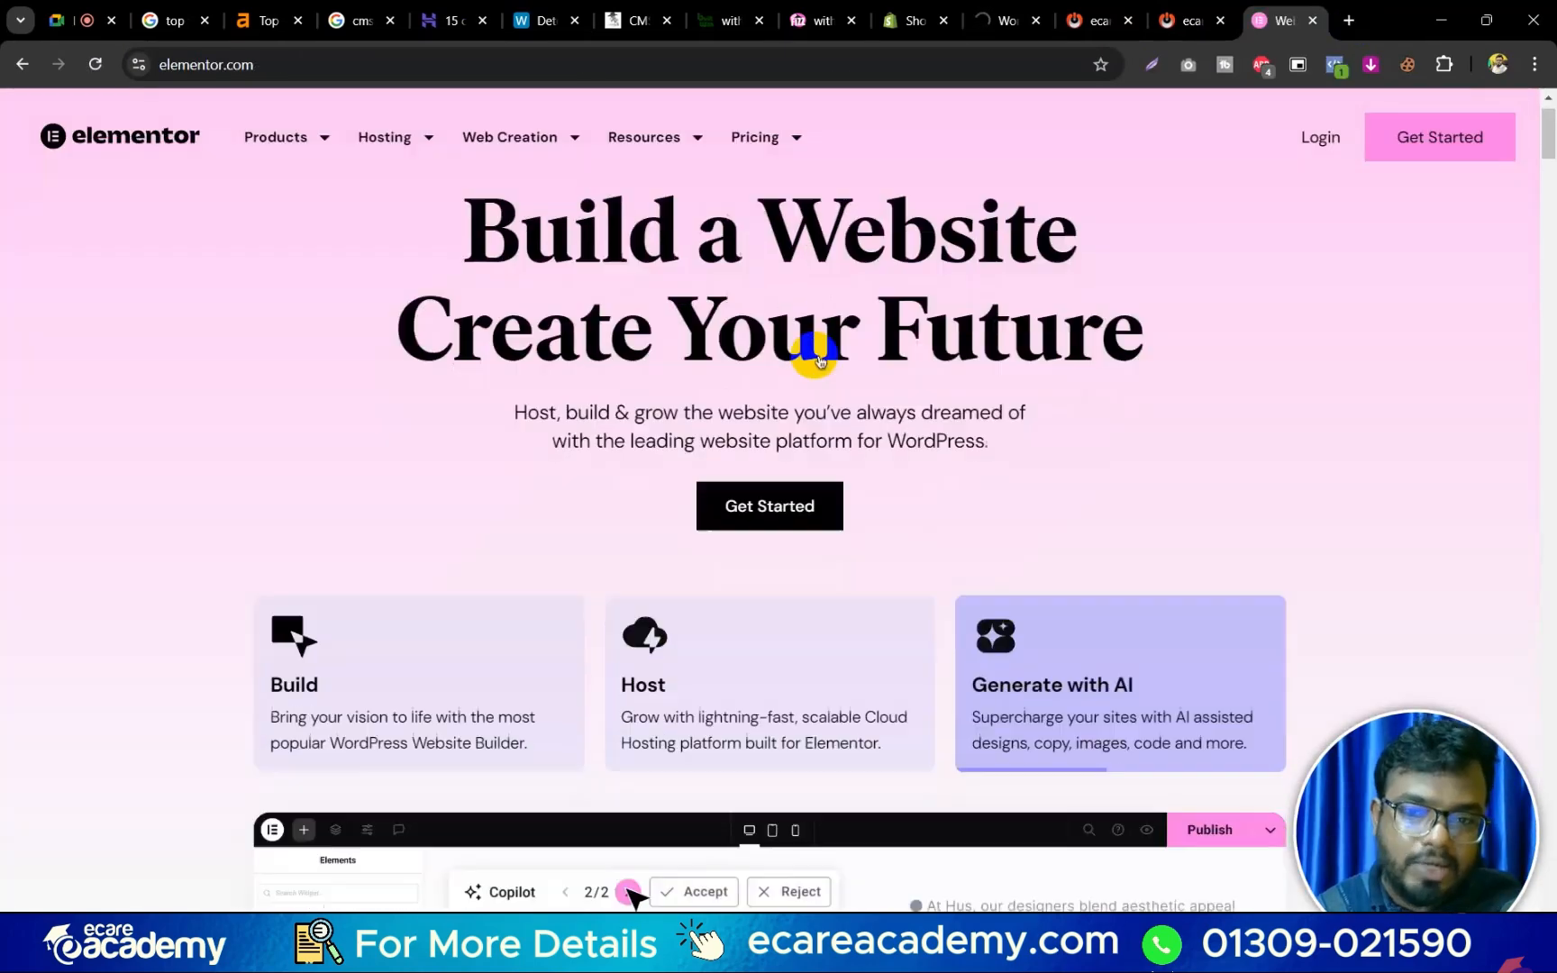
Look through the Elementor homepage, from the website builder demo to the drag-and-drop editing and marketing features.
{"action": "scroll", "coordinate": [816, 360], "scroll_direction": "down", "scroll_amount": 8}
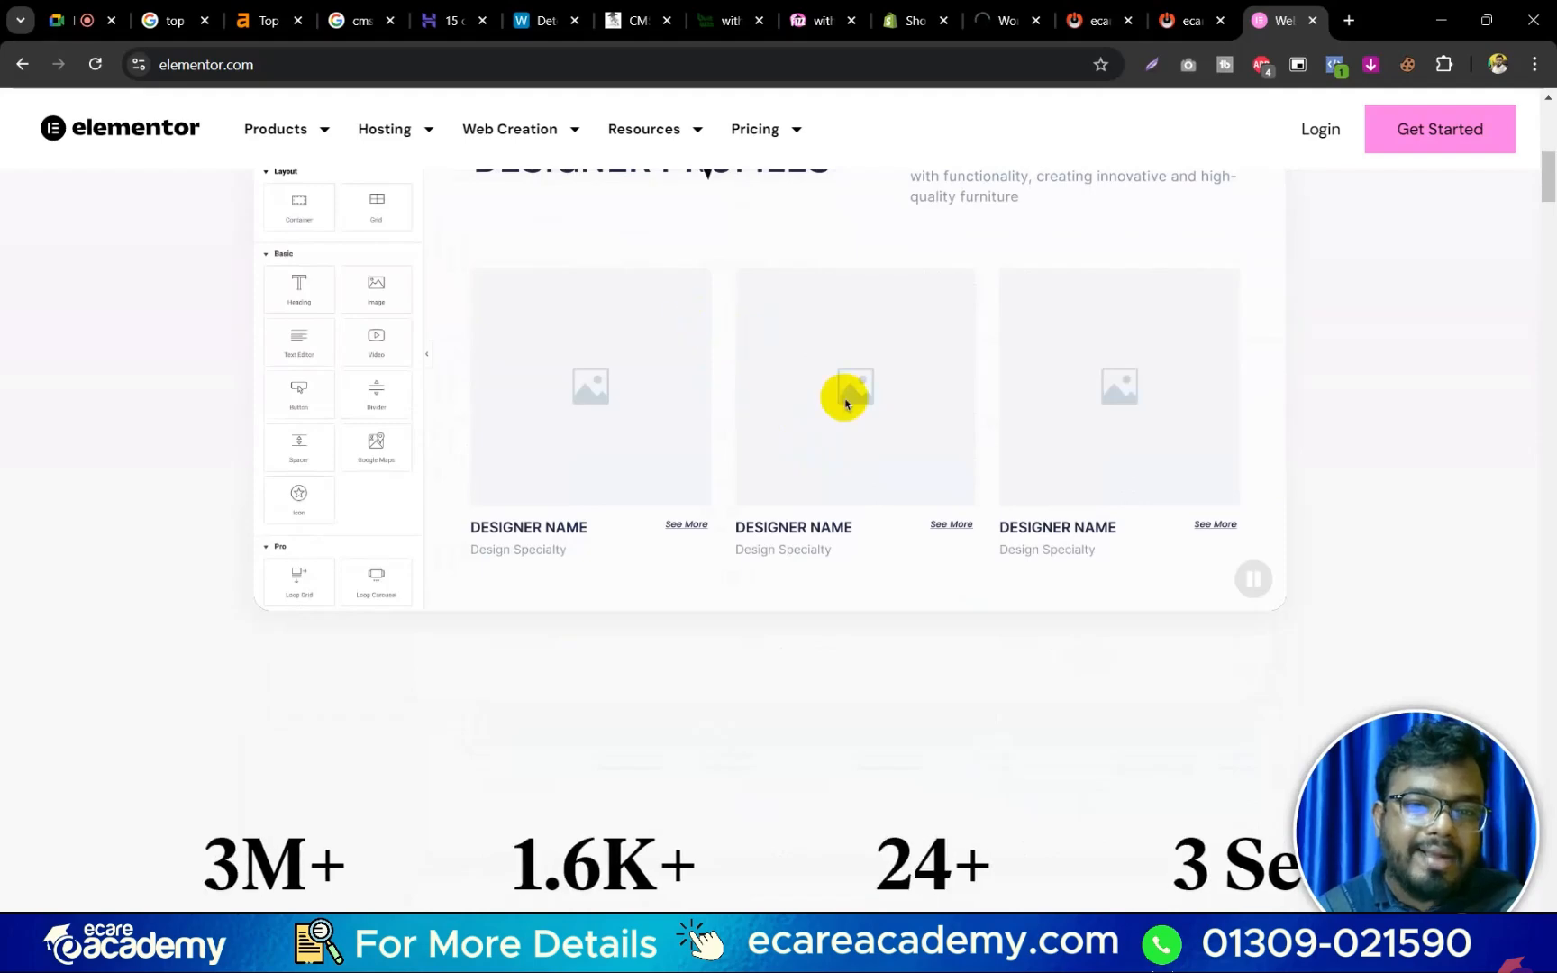
{"action": "scroll", "coordinate": [807, 408], "scroll_direction": "up", "scroll_amount": 1}
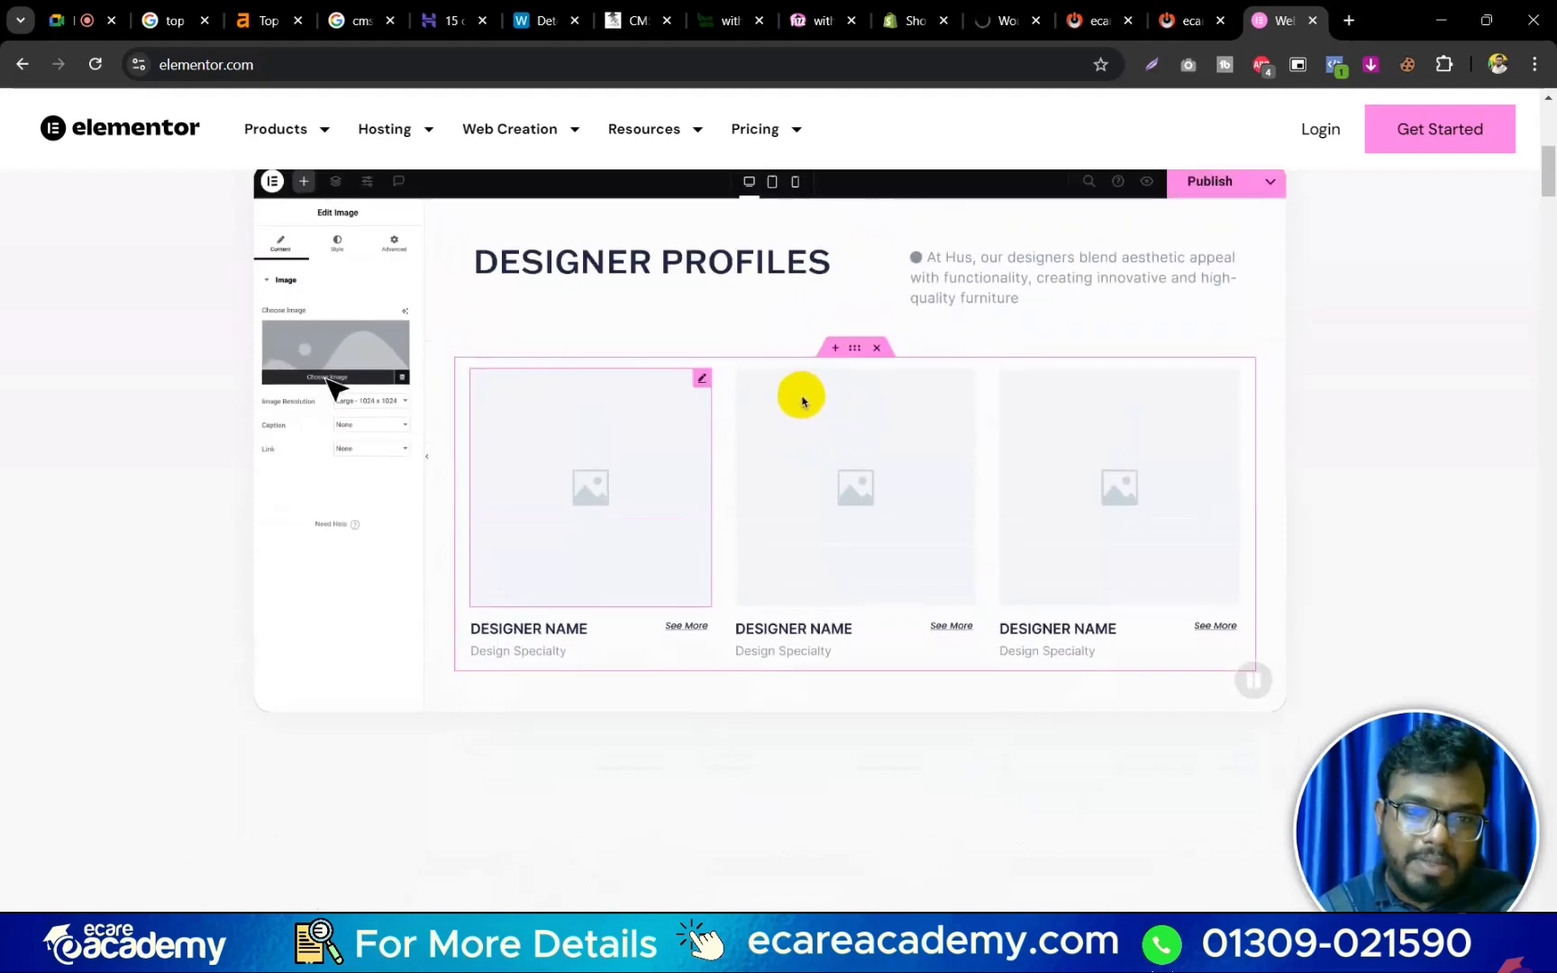
{"action": "scroll", "coordinate": [798, 404], "scroll_direction": "up", "scroll_amount": 1}
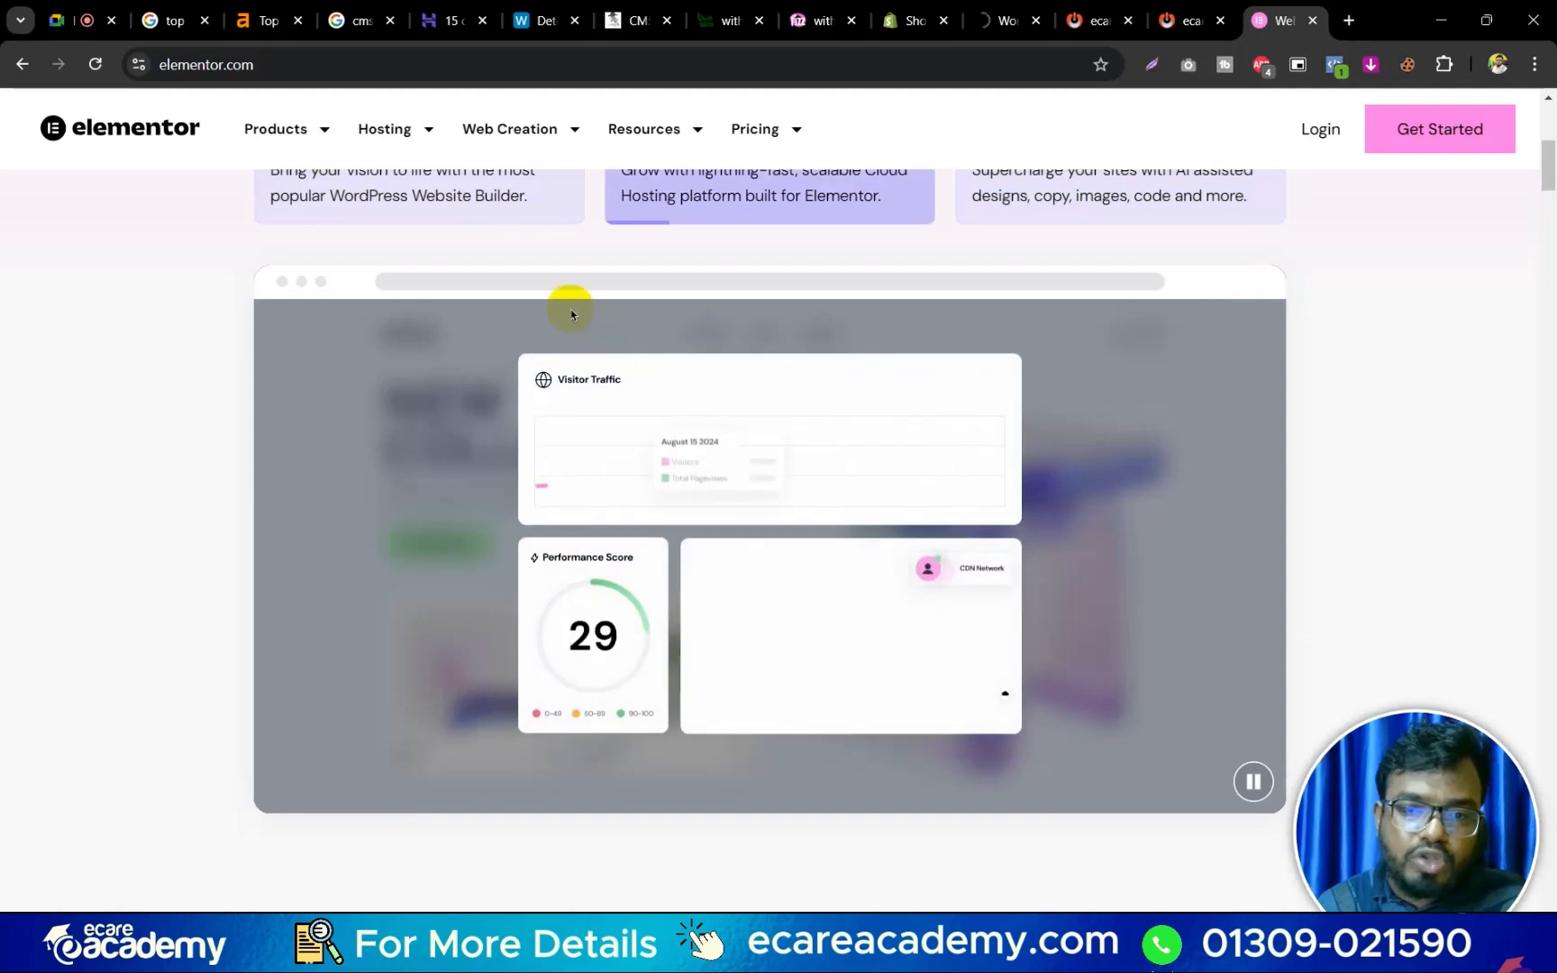
{"action": "scroll", "coordinate": [576, 342], "scroll_direction": "down", "scroll_amount": 10}
{"action": "scroll", "coordinate": [586, 397], "scroll_direction": "down", "scroll_amount": 8}
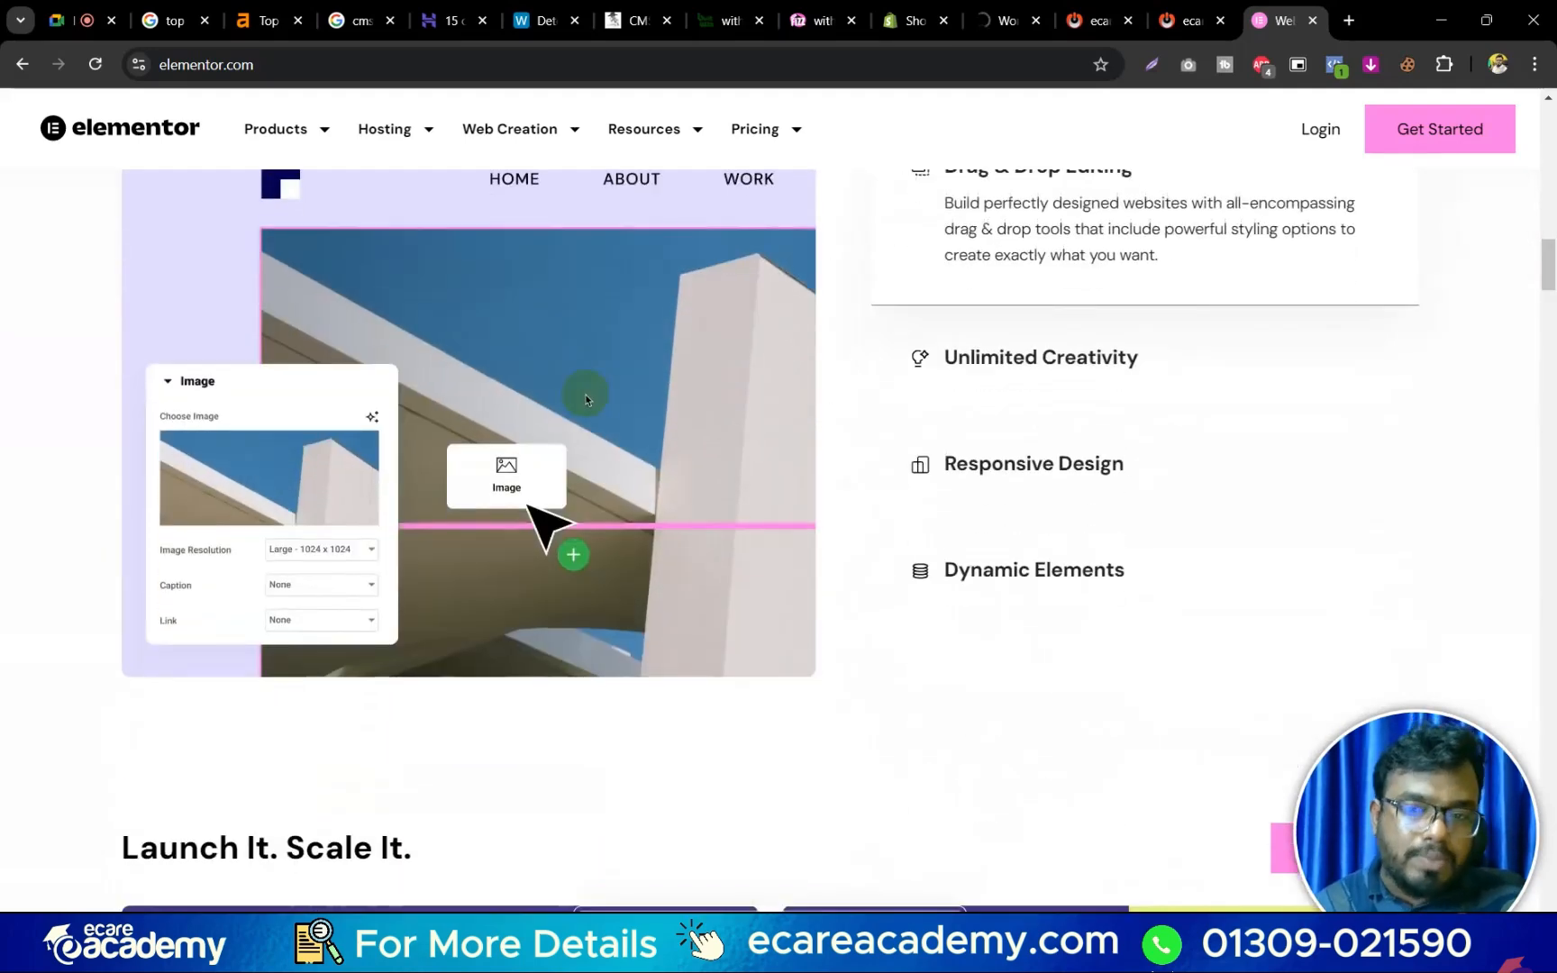
{"action": "scroll", "coordinate": [584, 398], "scroll_direction": "down", "scroll_amount": 3}
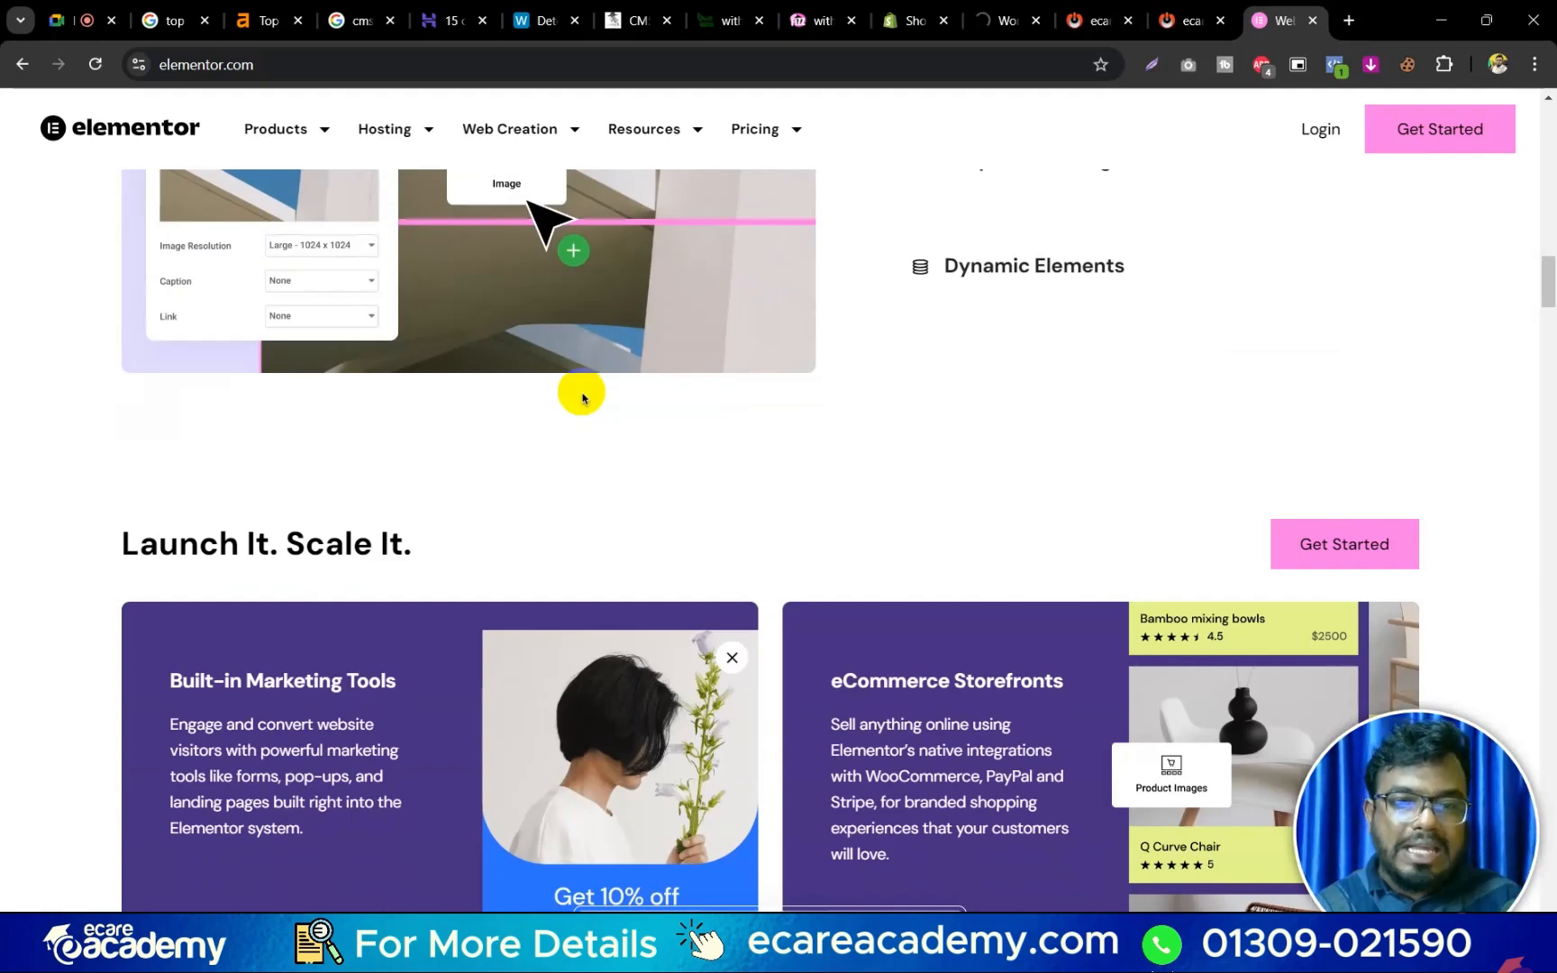
{"action": "scroll", "coordinate": [583, 394], "scroll_direction": "up", "scroll_amount": 5}
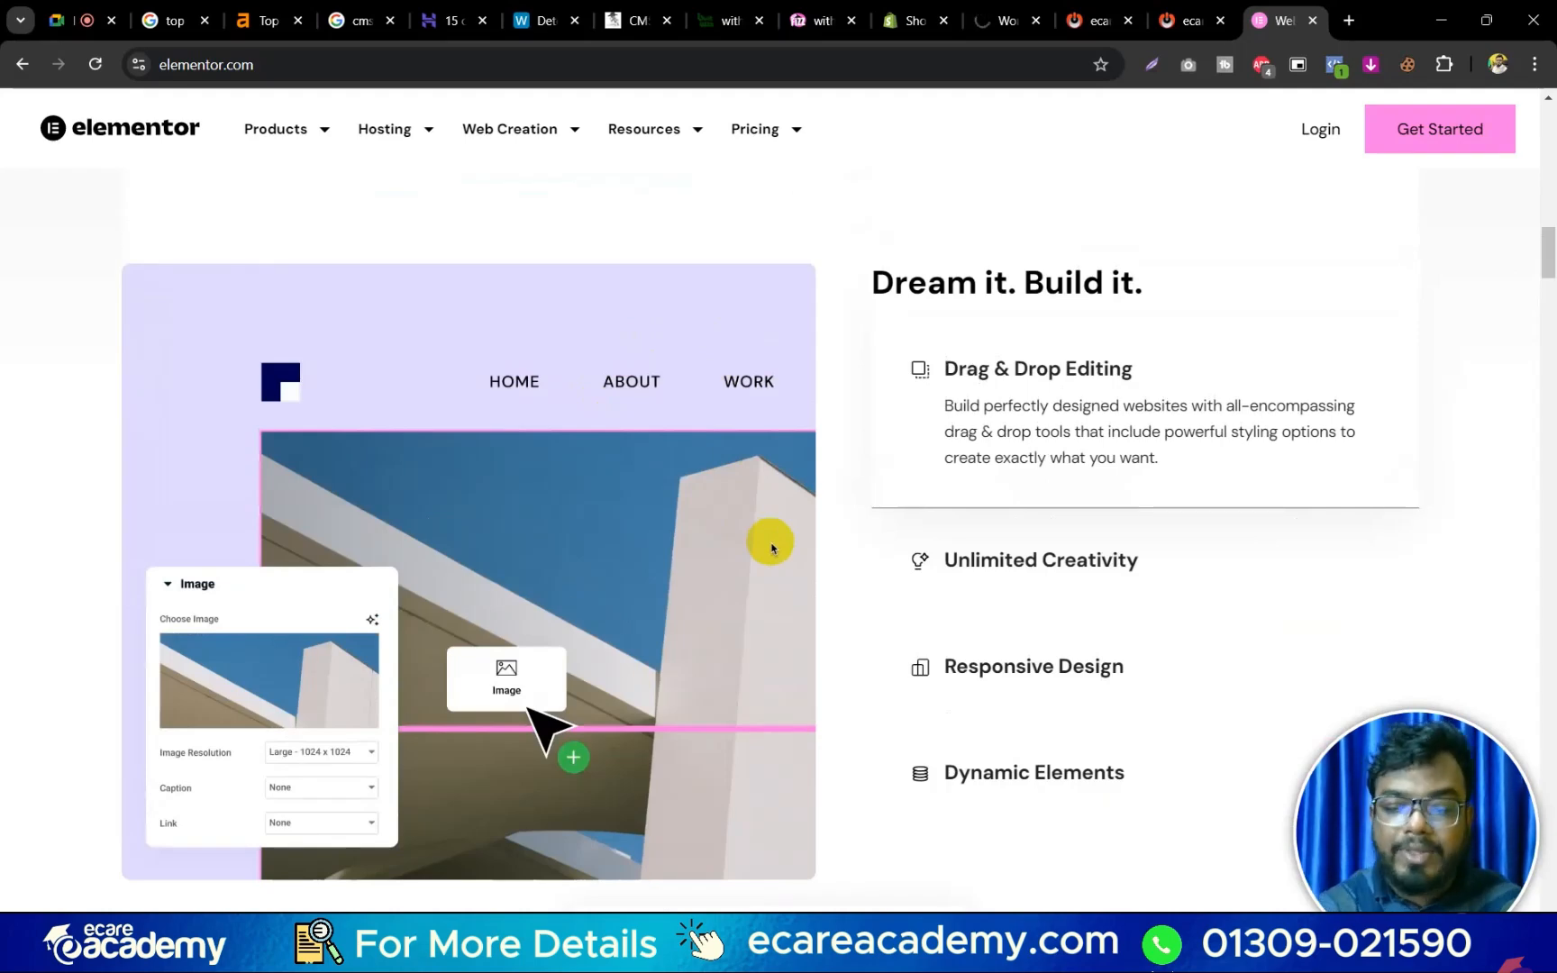
Search Google for envato elements in a new browser tab and open the Envato Elements site.
{"action": "key", "text": "ctrl+t"}
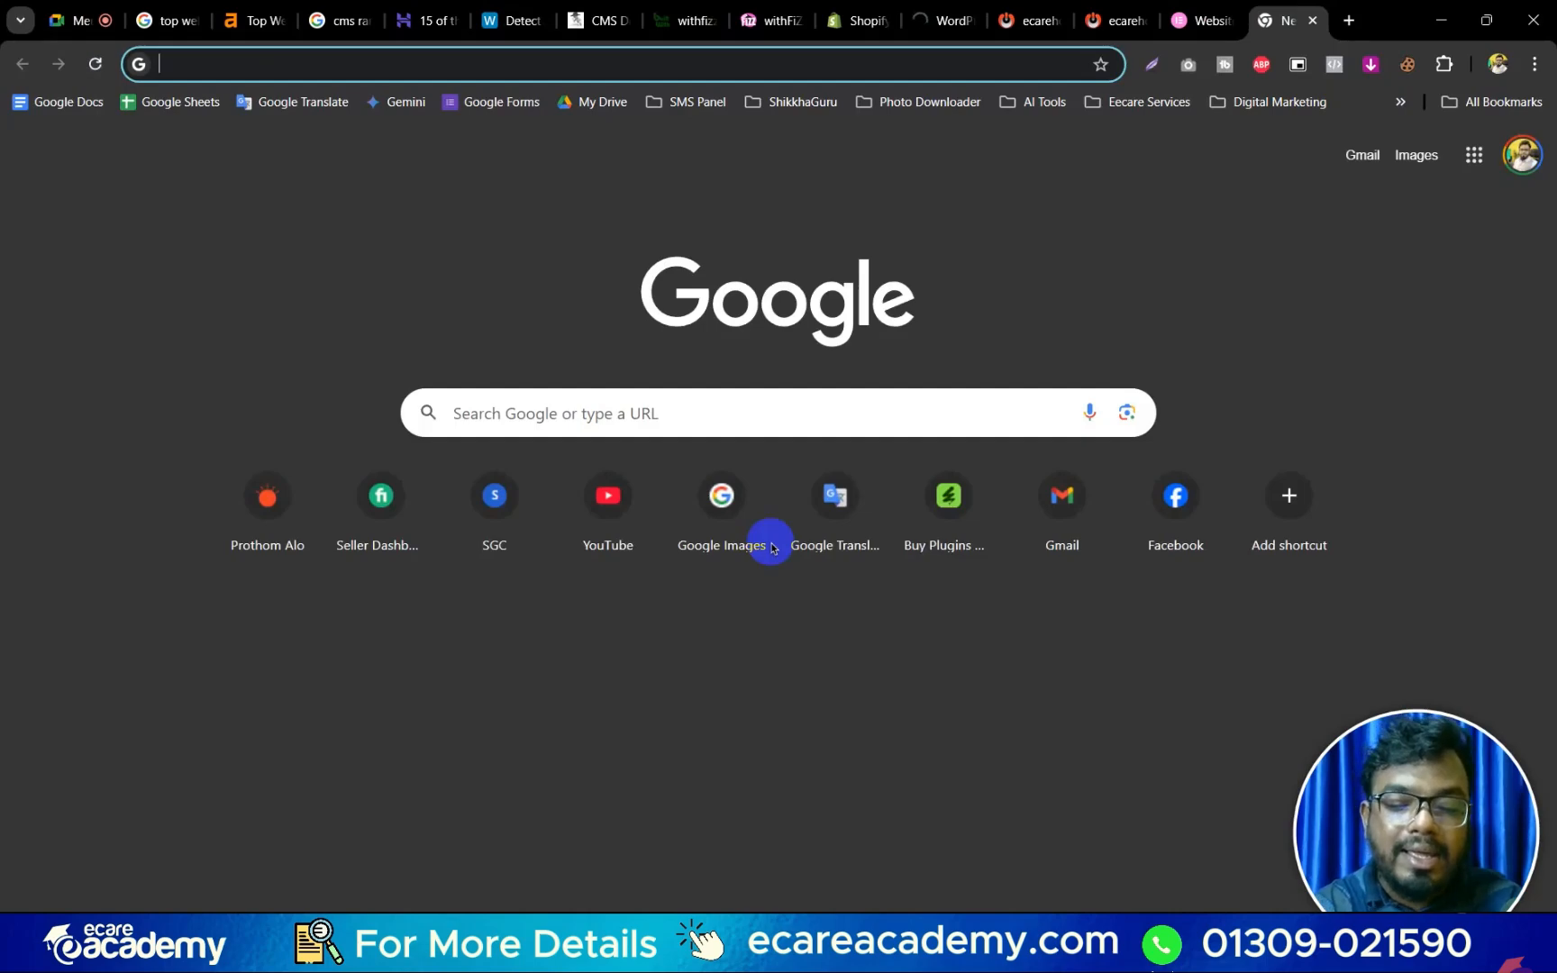
{"action": "type", "text": "env"}
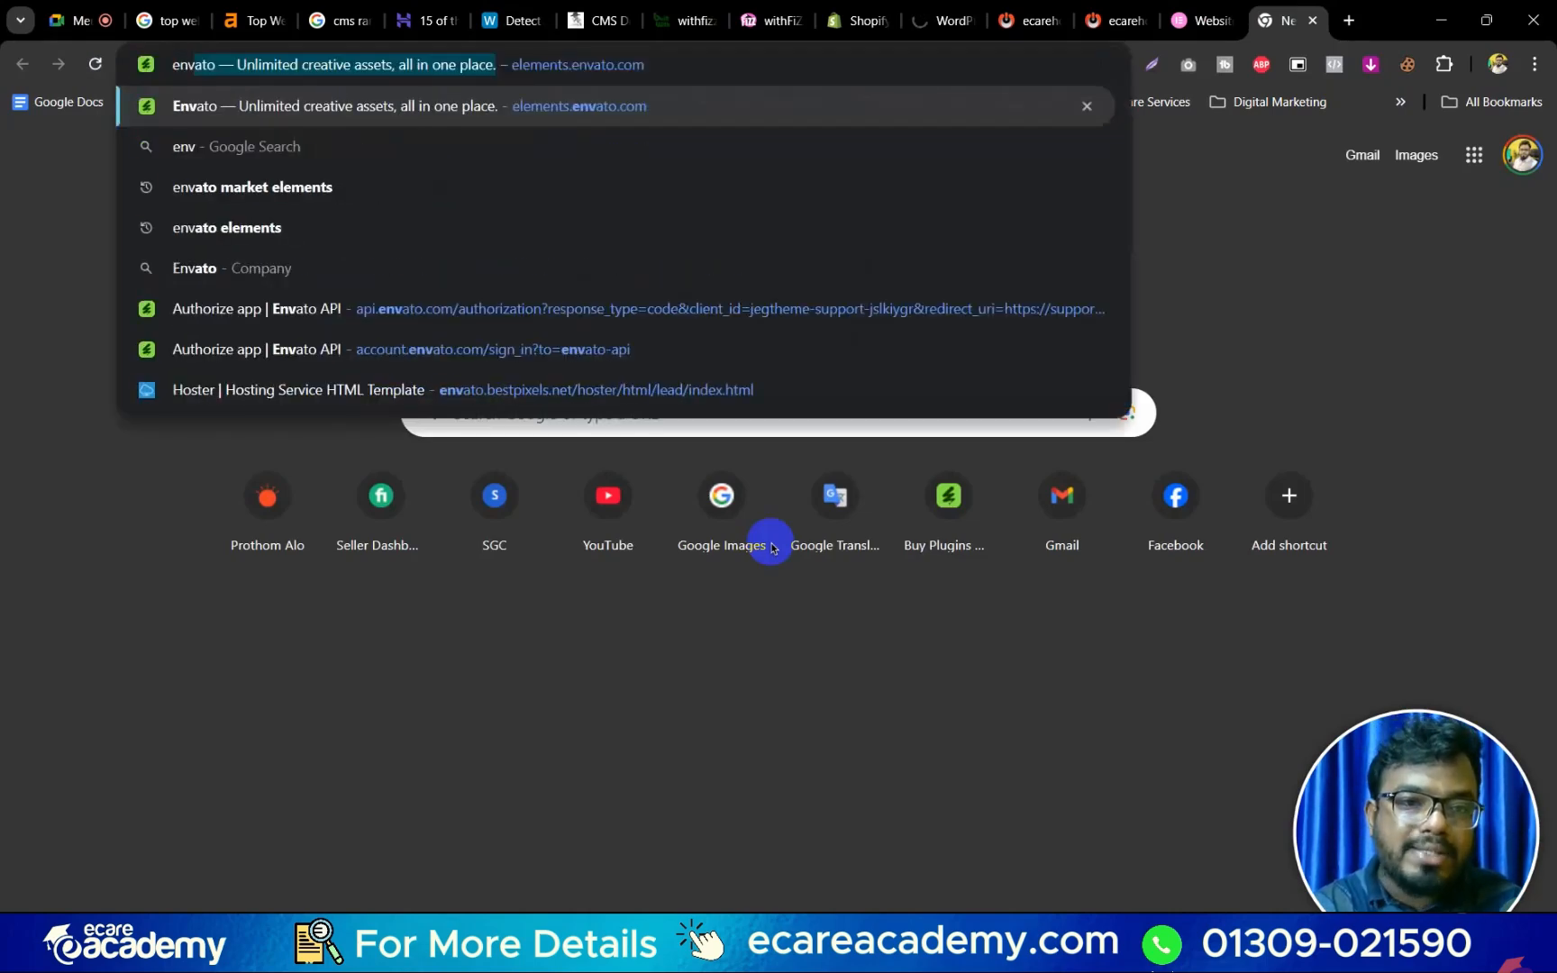
{"action": "key", "text": "Down"}
{"action": "key", "text": "Down"}
{"action": "key", "text": "Down"}
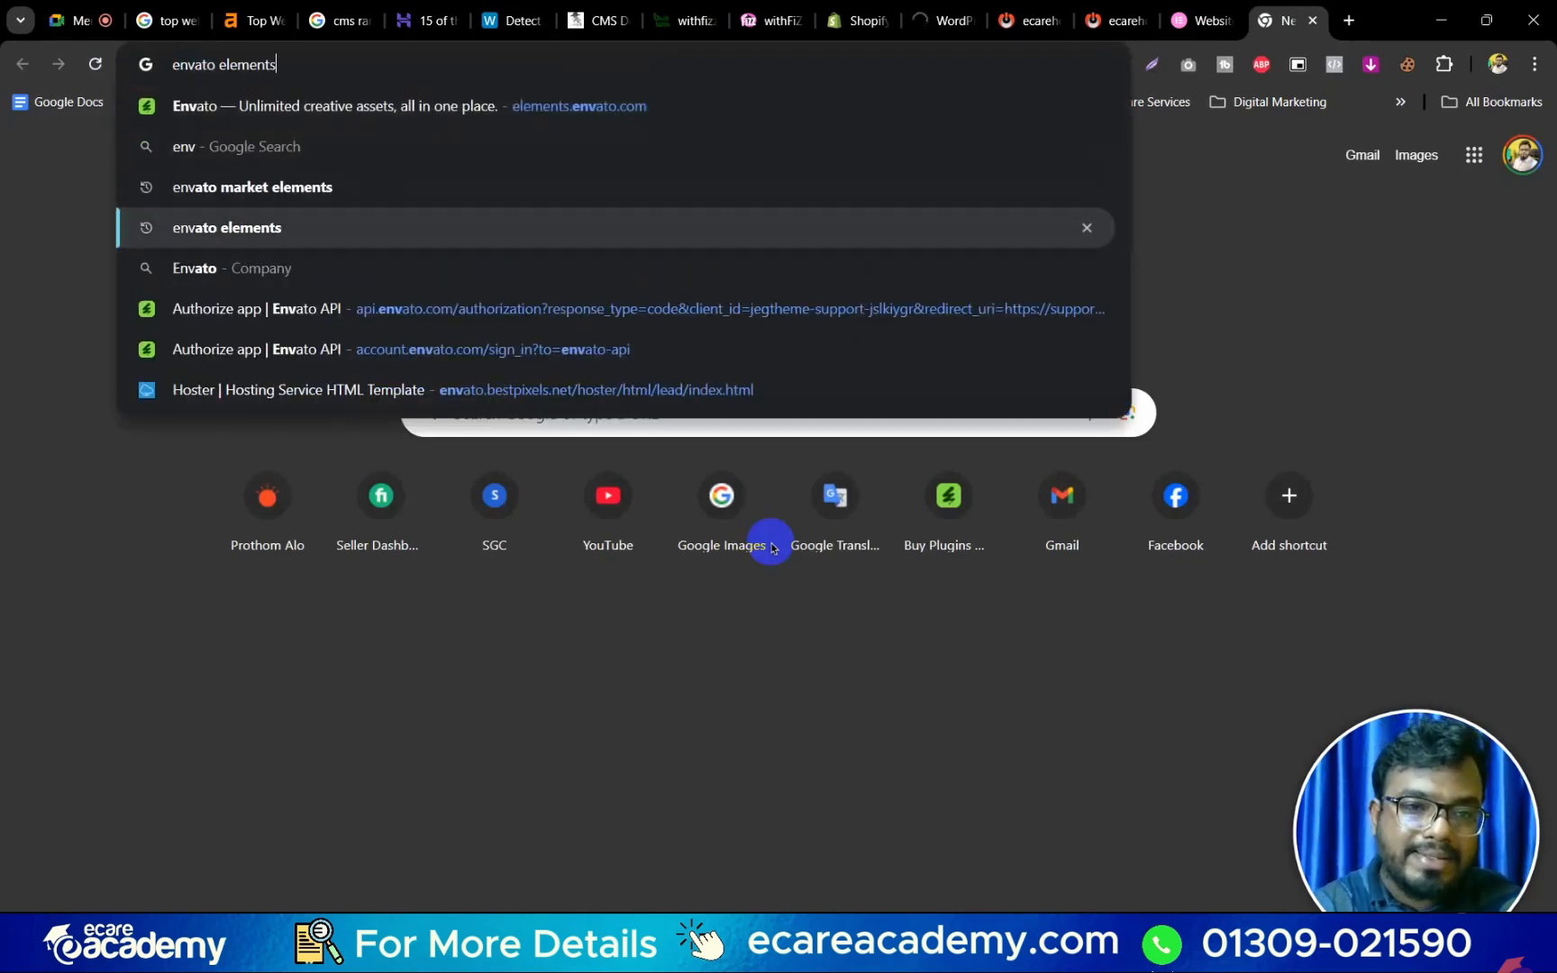
{"action": "key", "text": "Return"}
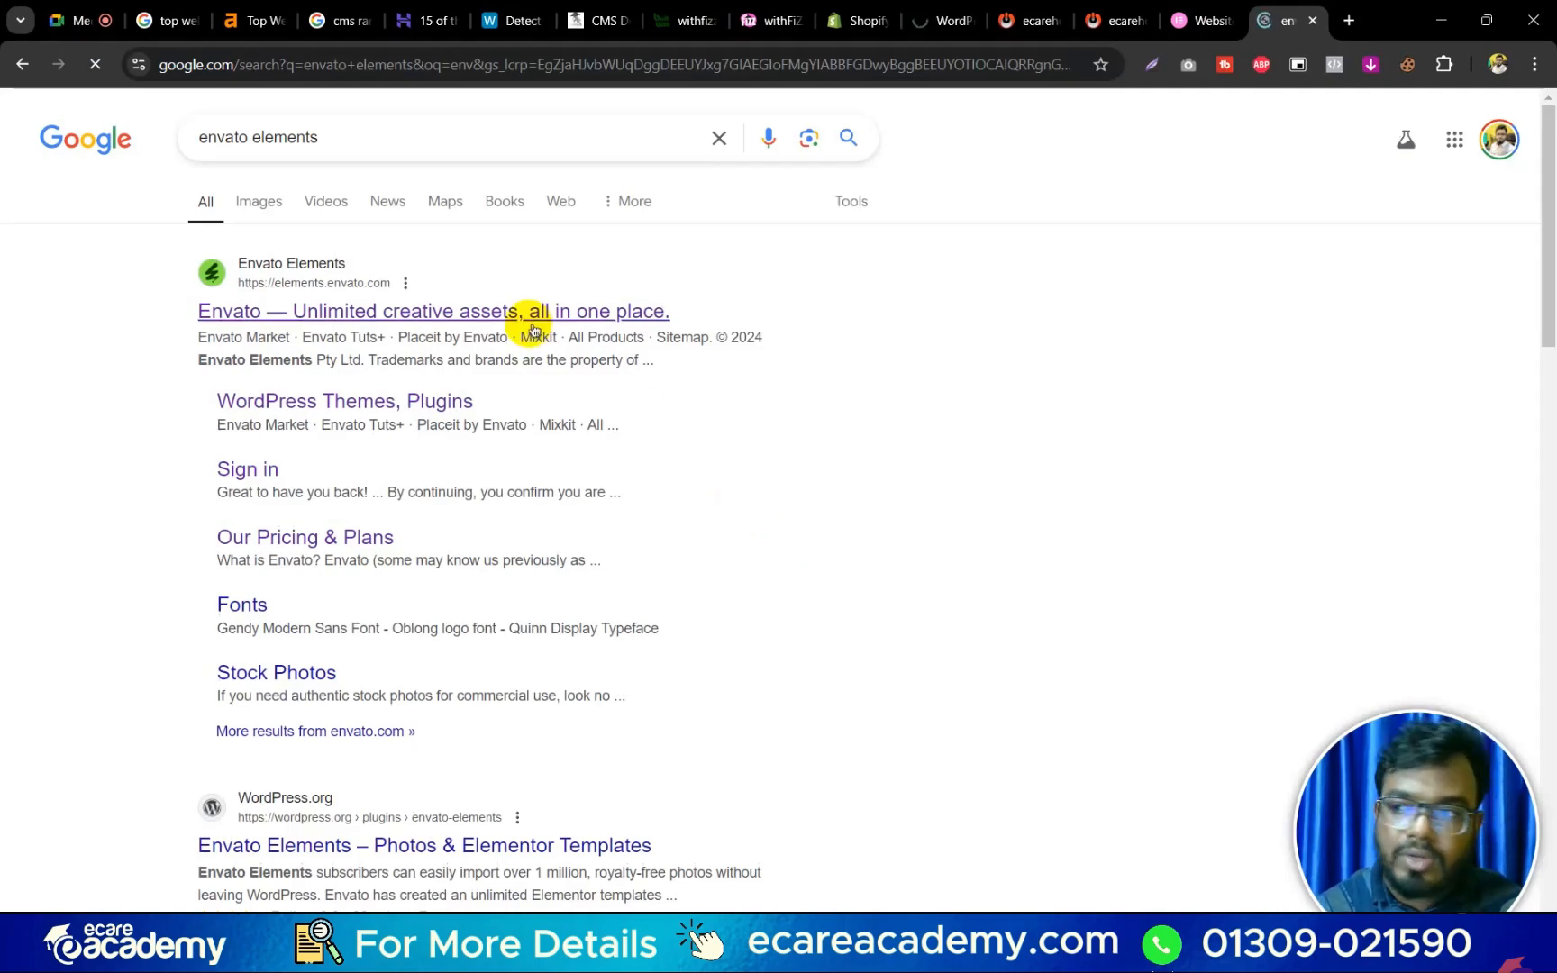
{"action": "left_click", "coordinate": [533, 331]}
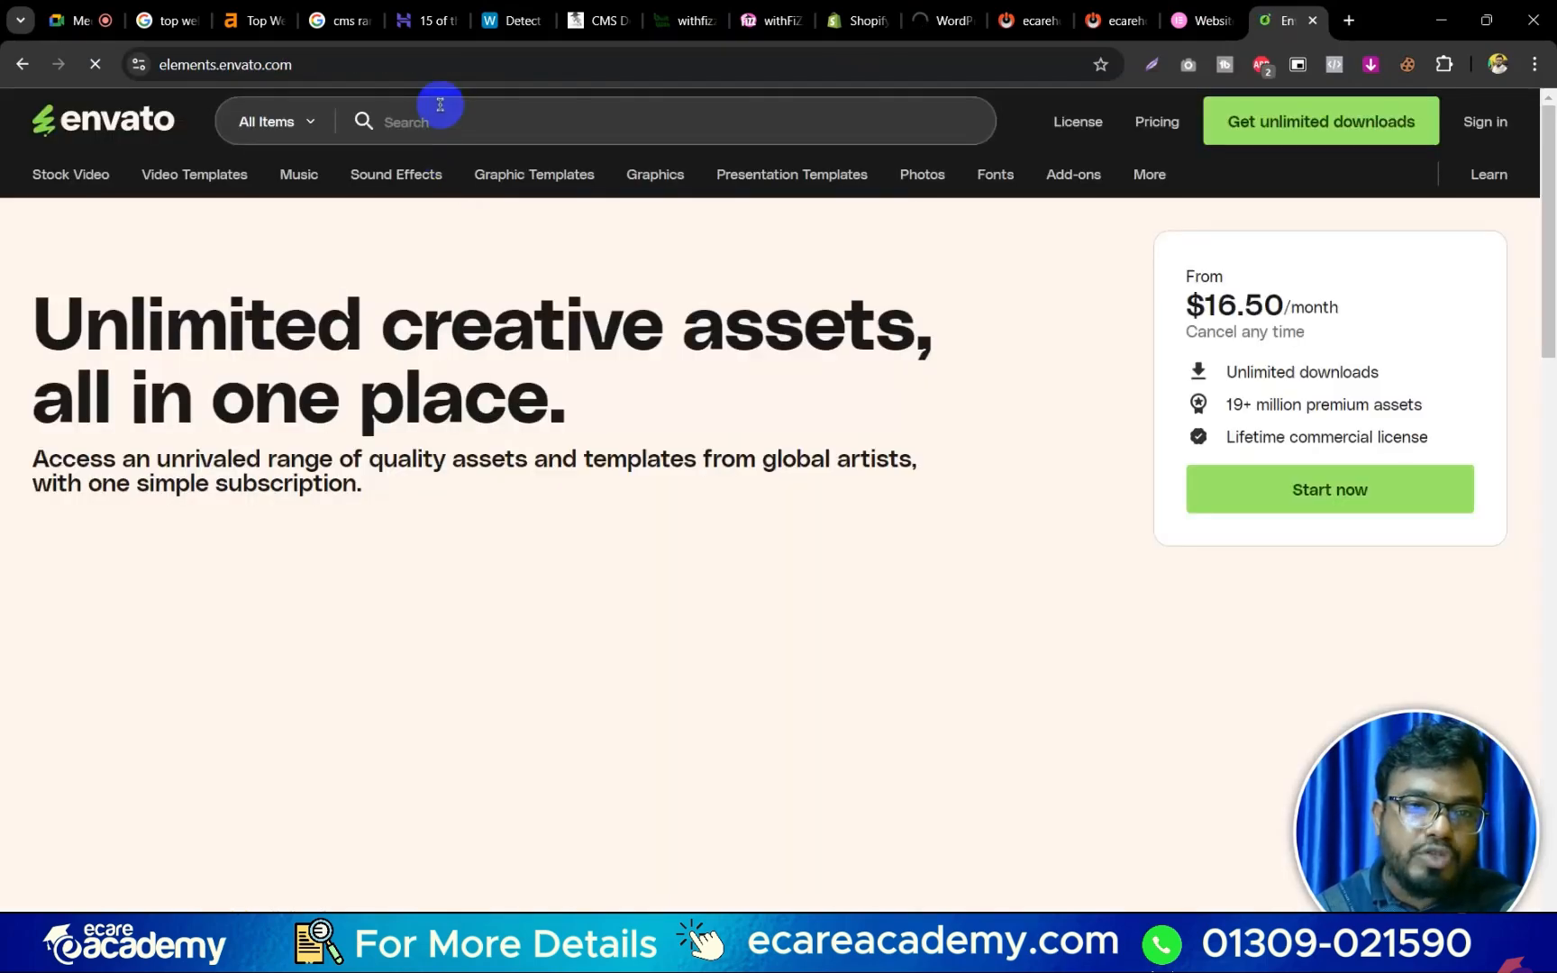
Search Envato's items for elementor kit and browse the WordPress template kits in the results.
{"action": "left_click", "coordinate": [440, 106]}
{"action": "type", "text": "elemen"}
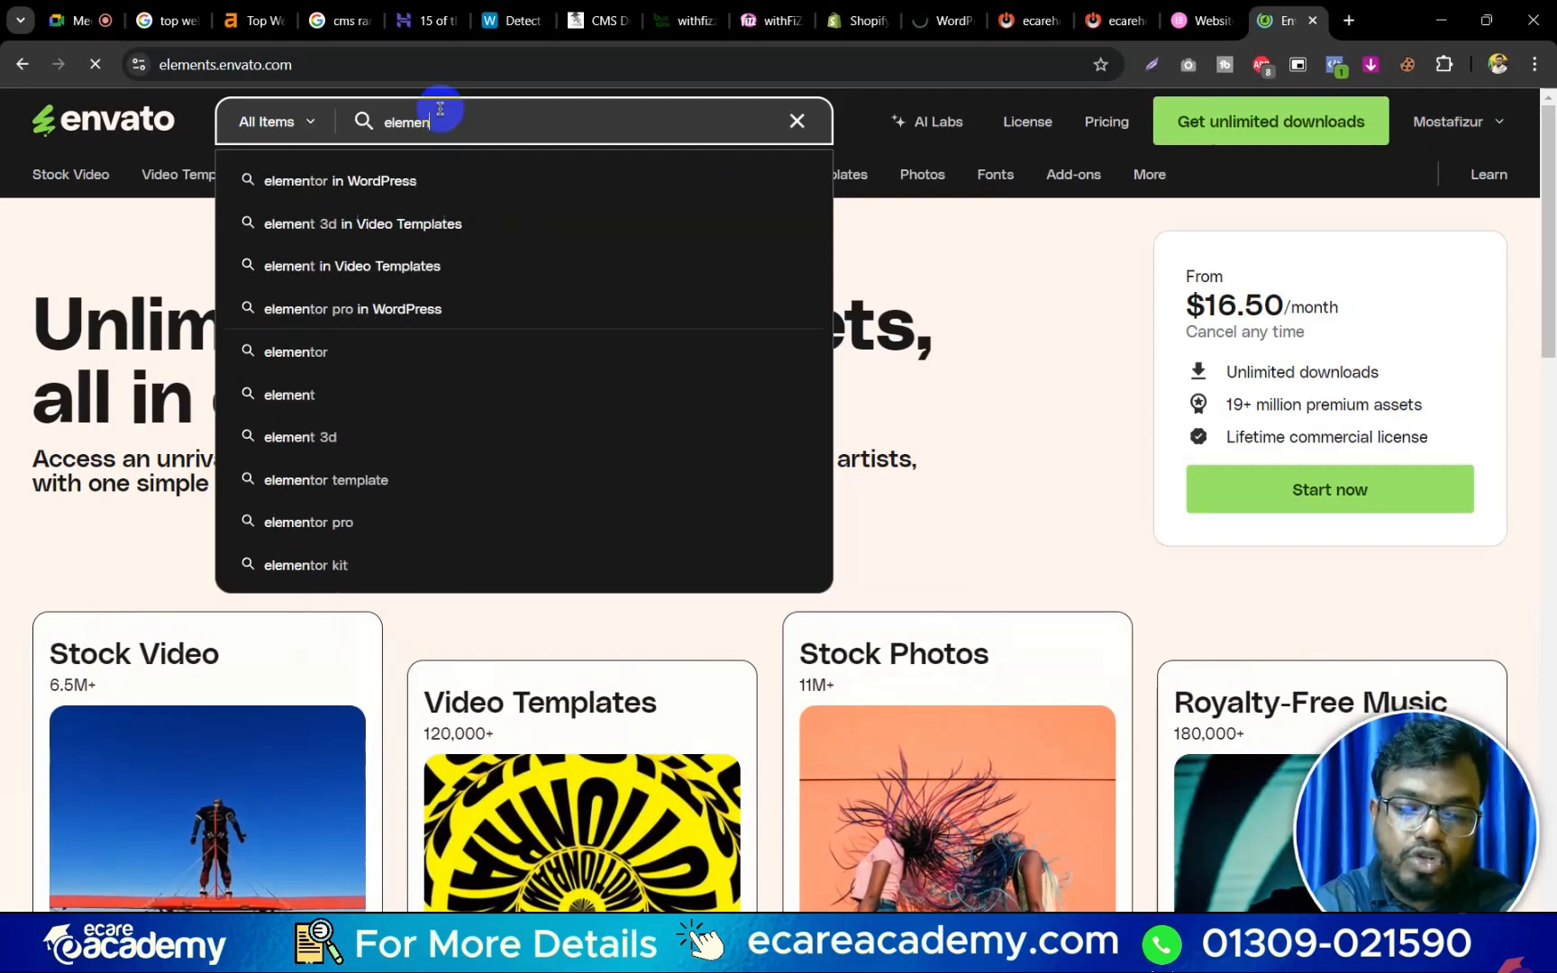
{"action": "type", "text": "tor kit"}
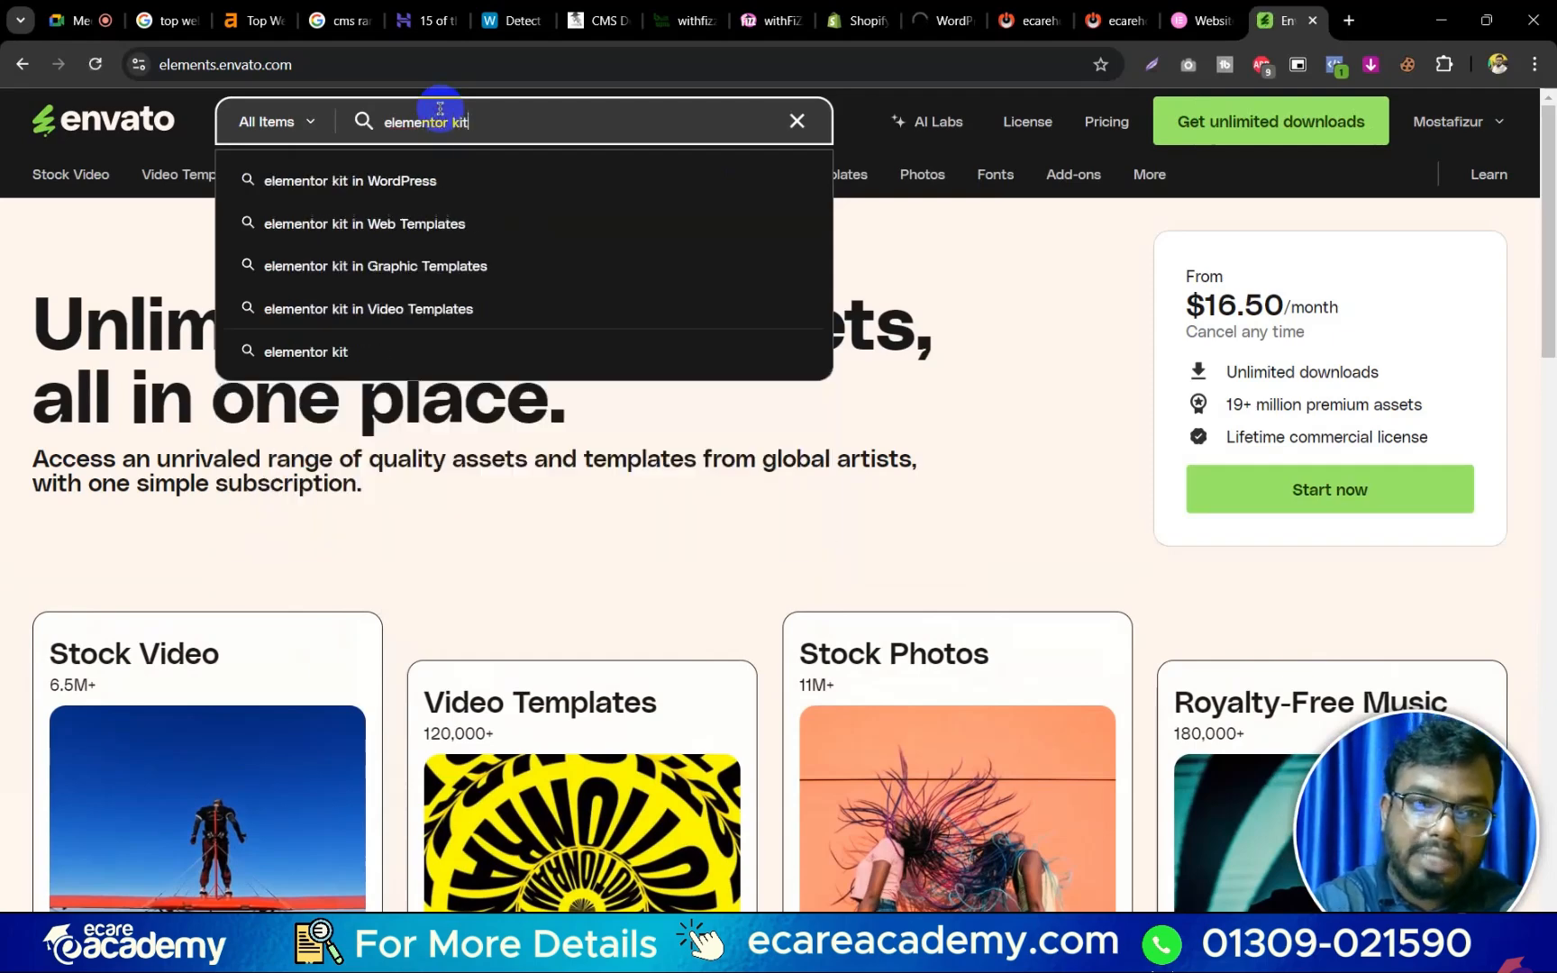
{"action": "key", "text": "Return"}
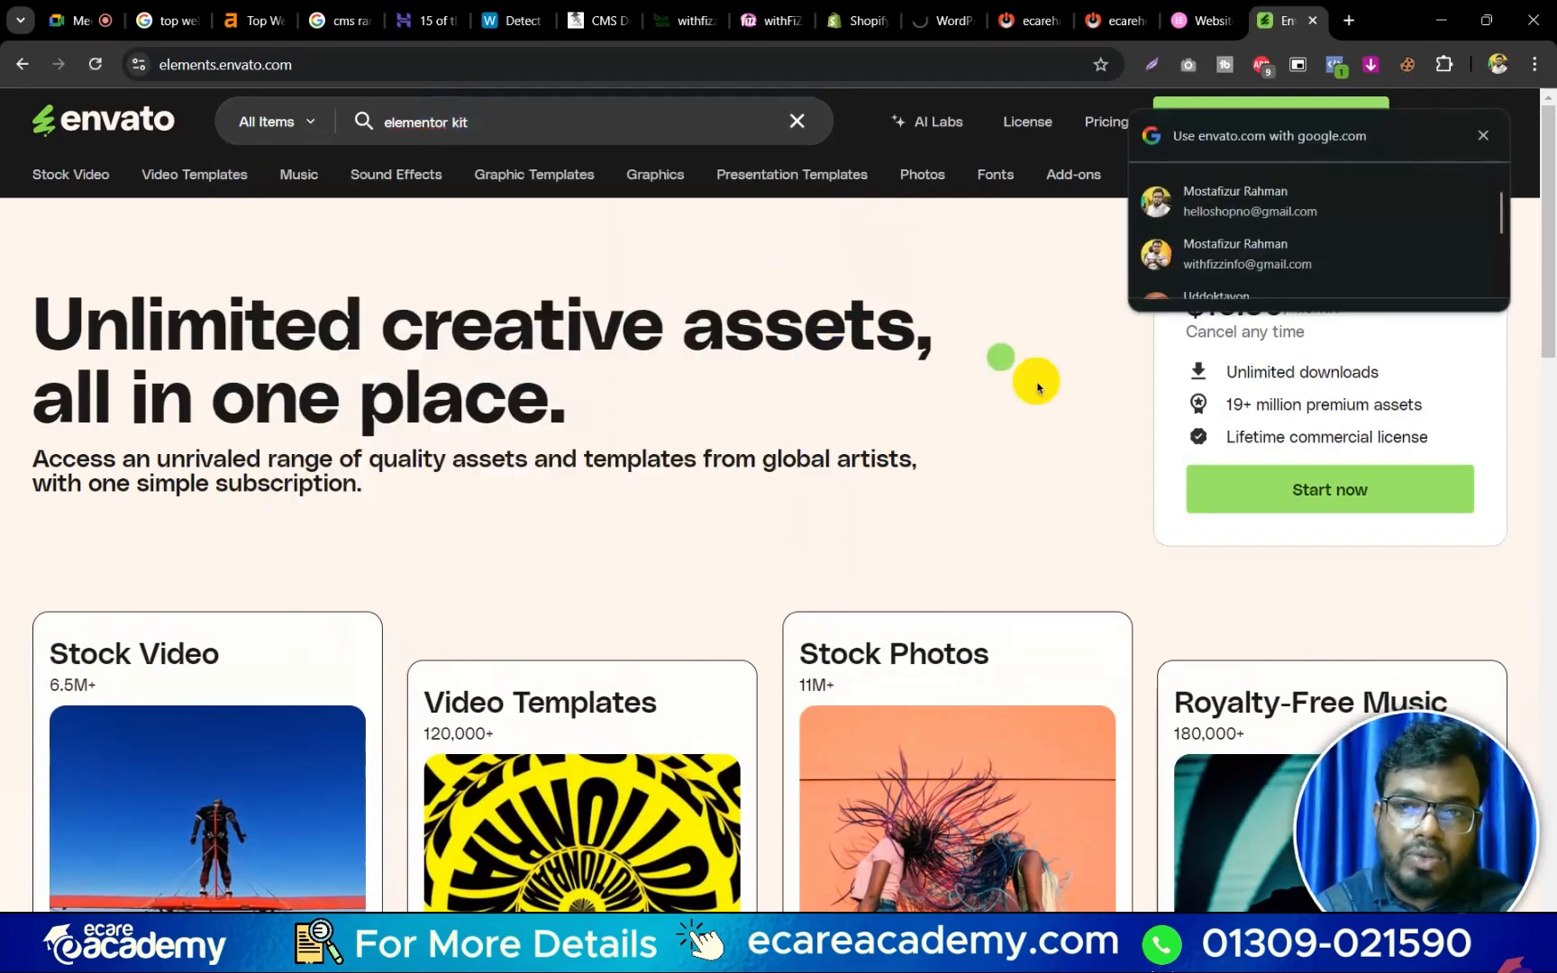
{"action": "mouse_move", "coordinate": [812, 191]}
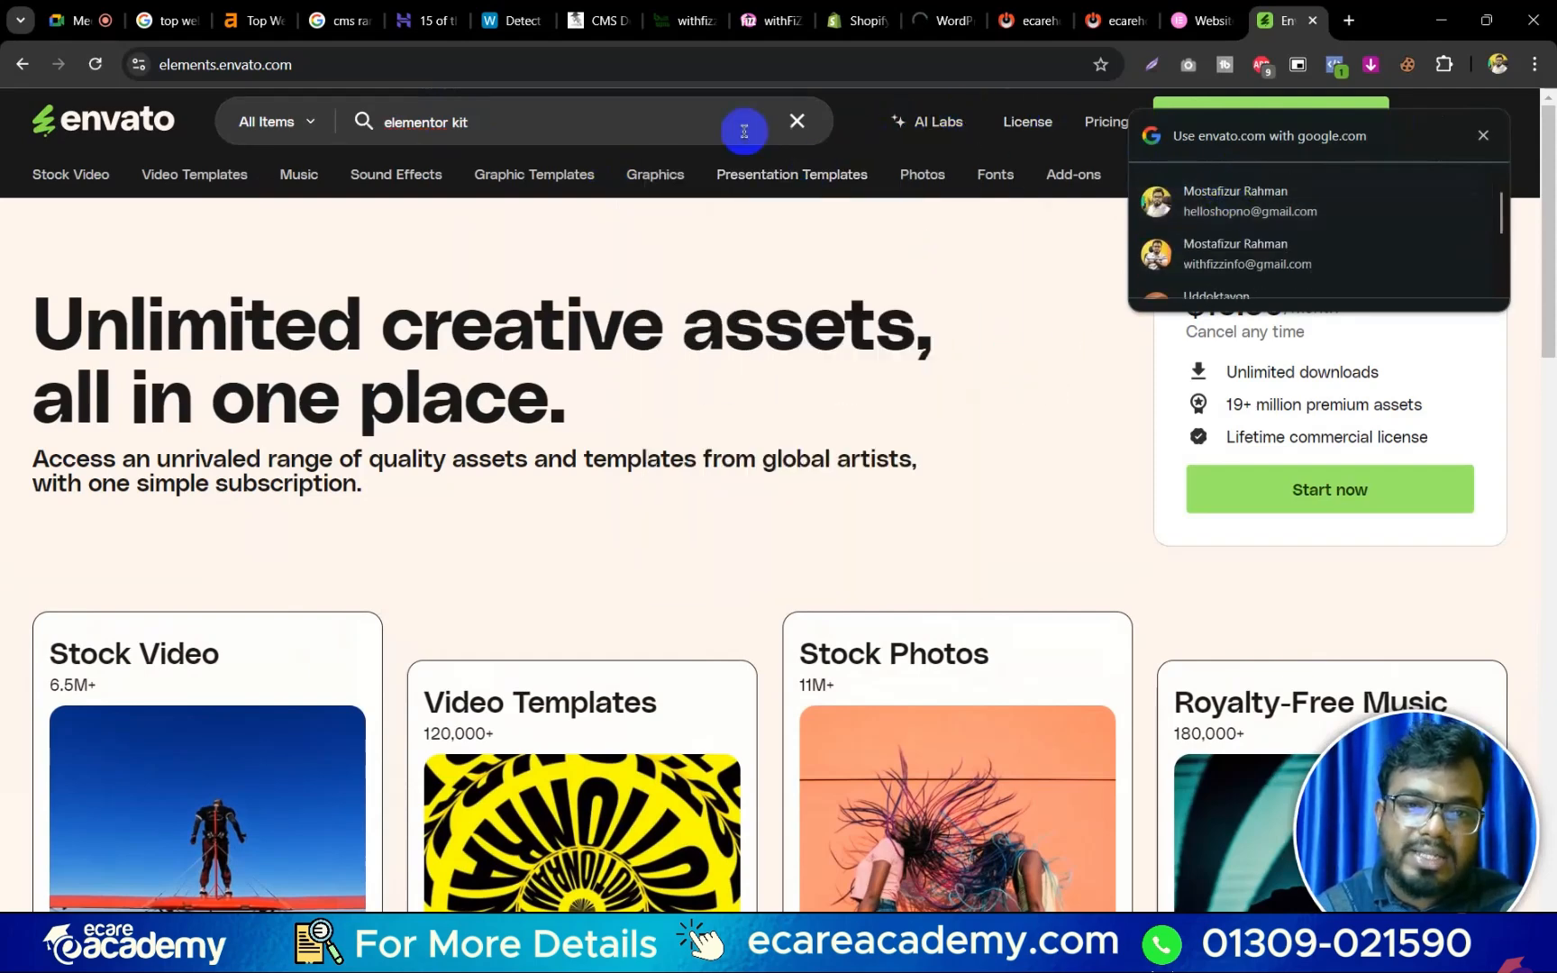
{"action": "left_click", "coordinate": [685, 118]}
{"action": "key", "text": "Return"}
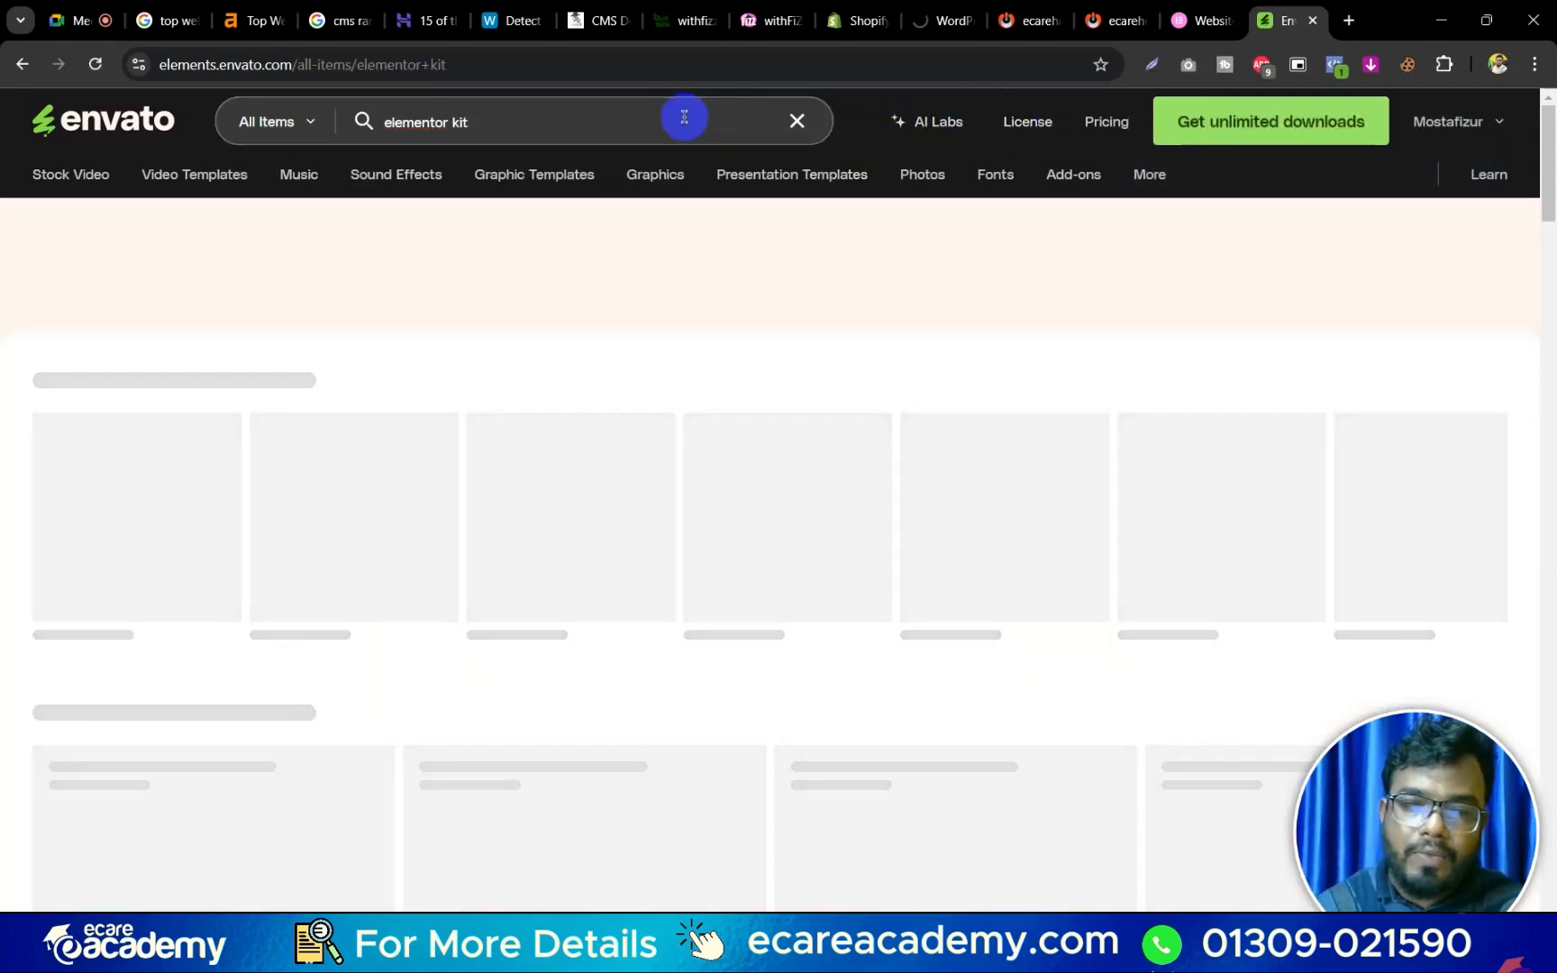
{"action": "scroll", "coordinate": [529, 336], "scroll_direction": "down", "scroll_amount": 3}
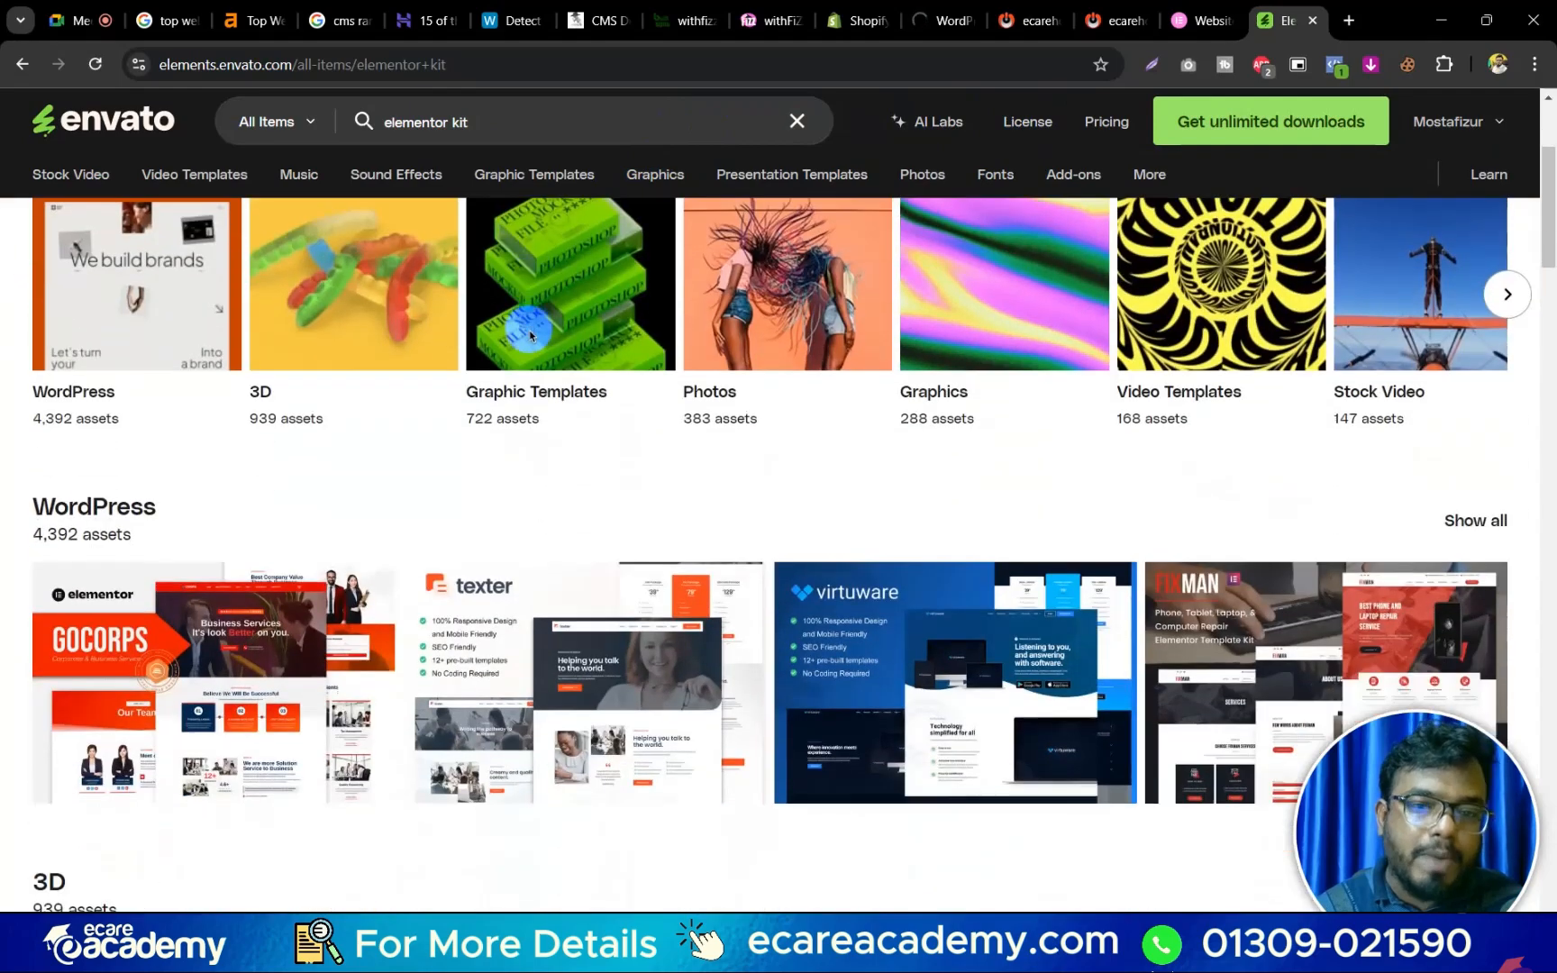
{"action": "scroll", "coordinate": [666, 371], "scroll_direction": "down", "scroll_amount": 3}
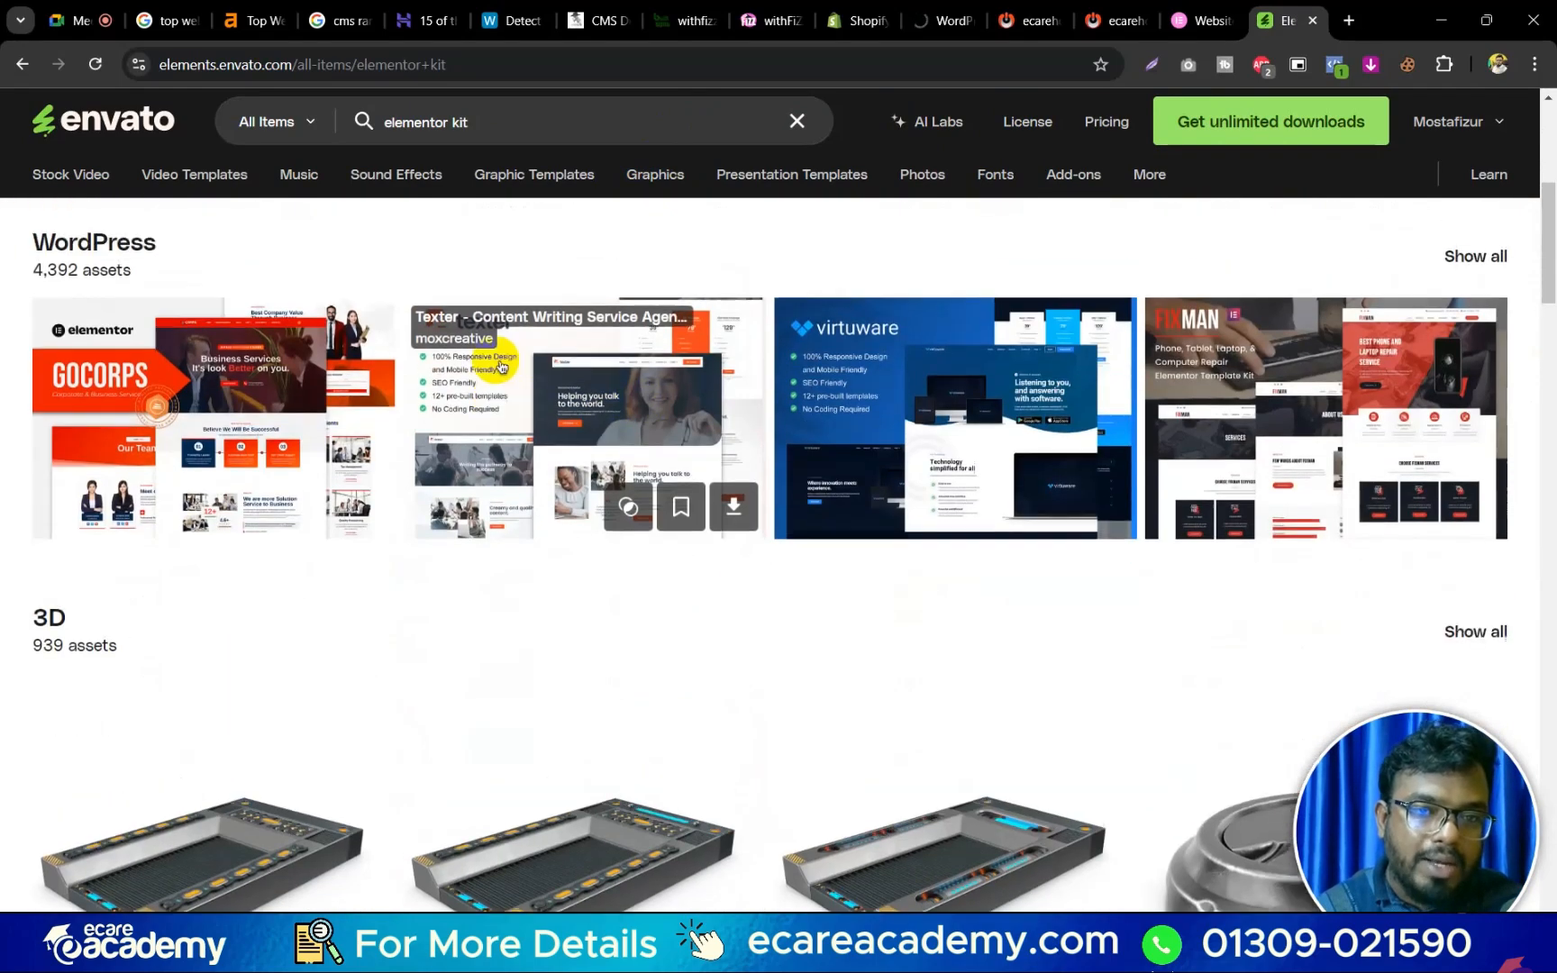
{"action": "scroll", "coordinate": [505, 342], "scroll_direction": "up", "scroll_amount": 1}
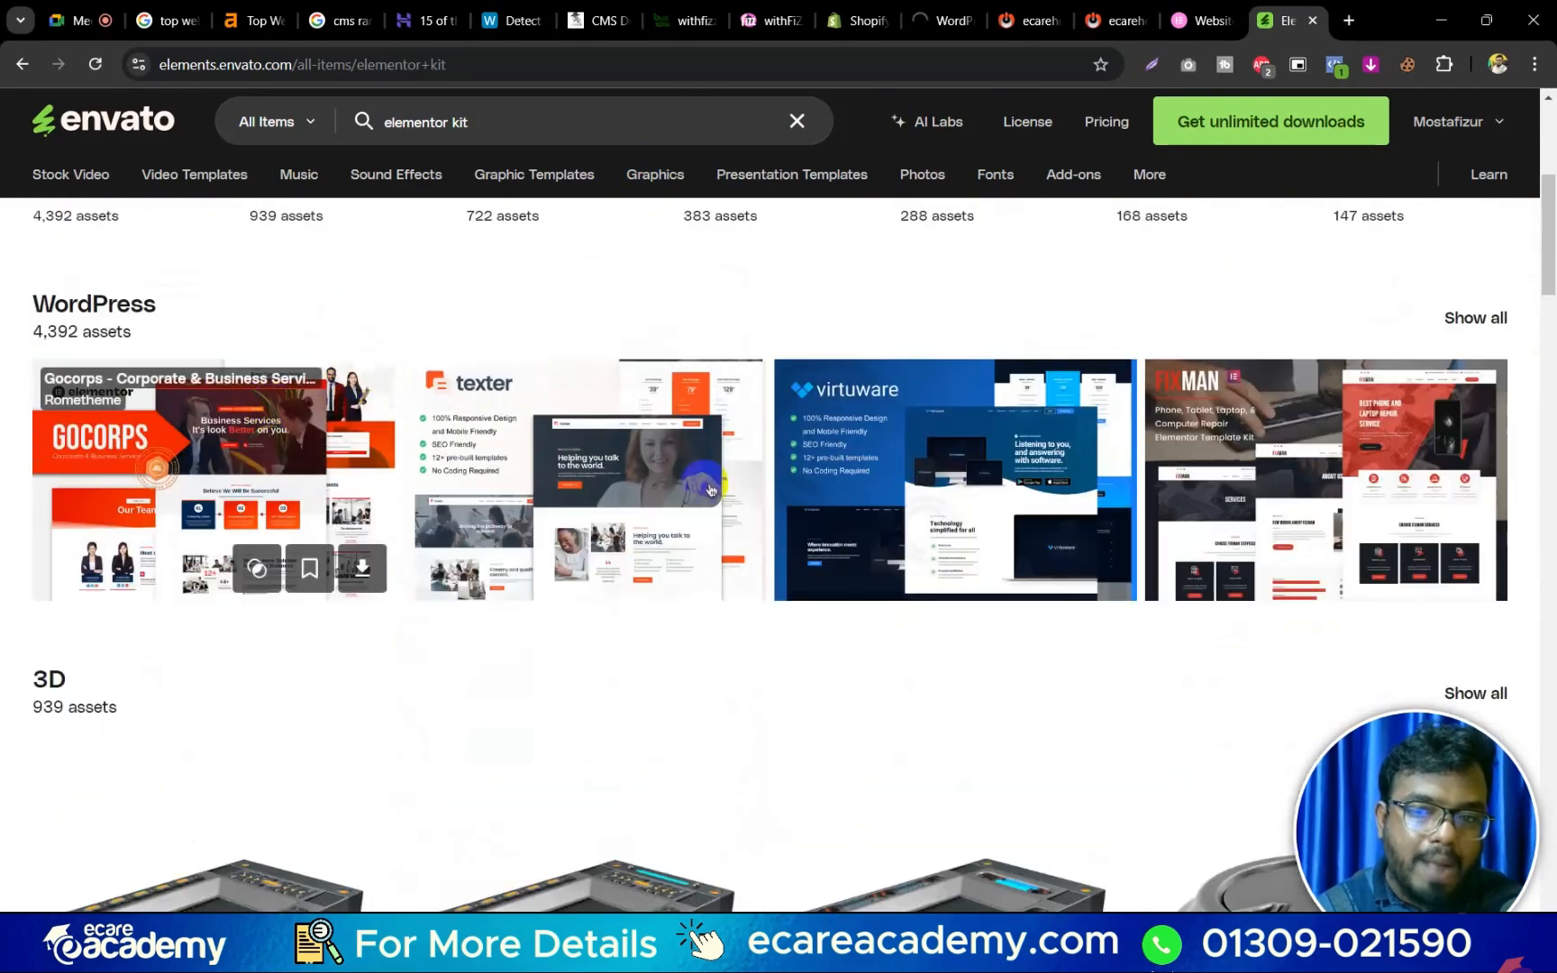
Show all WordPress results for elementor kit on Envato and browse the template kit thumbnails.
{"action": "left_click", "coordinate": [1460, 327]}
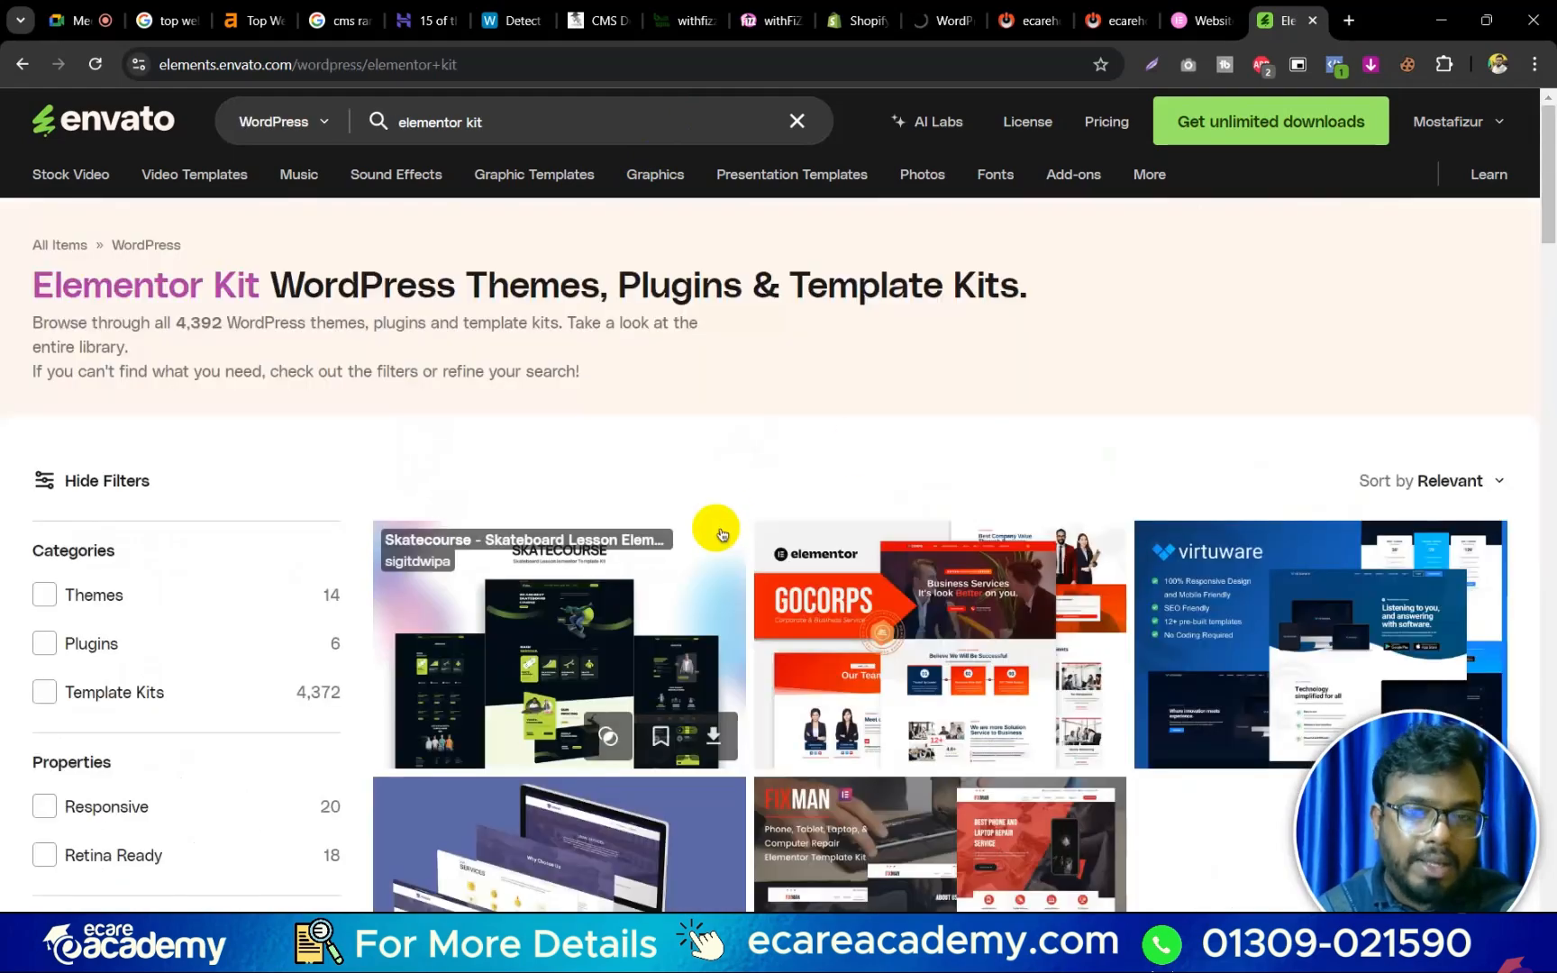
{"action": "scroll", "coordinate": [735, 527], "scroll_direction": "down", "scroll_amount": 4}
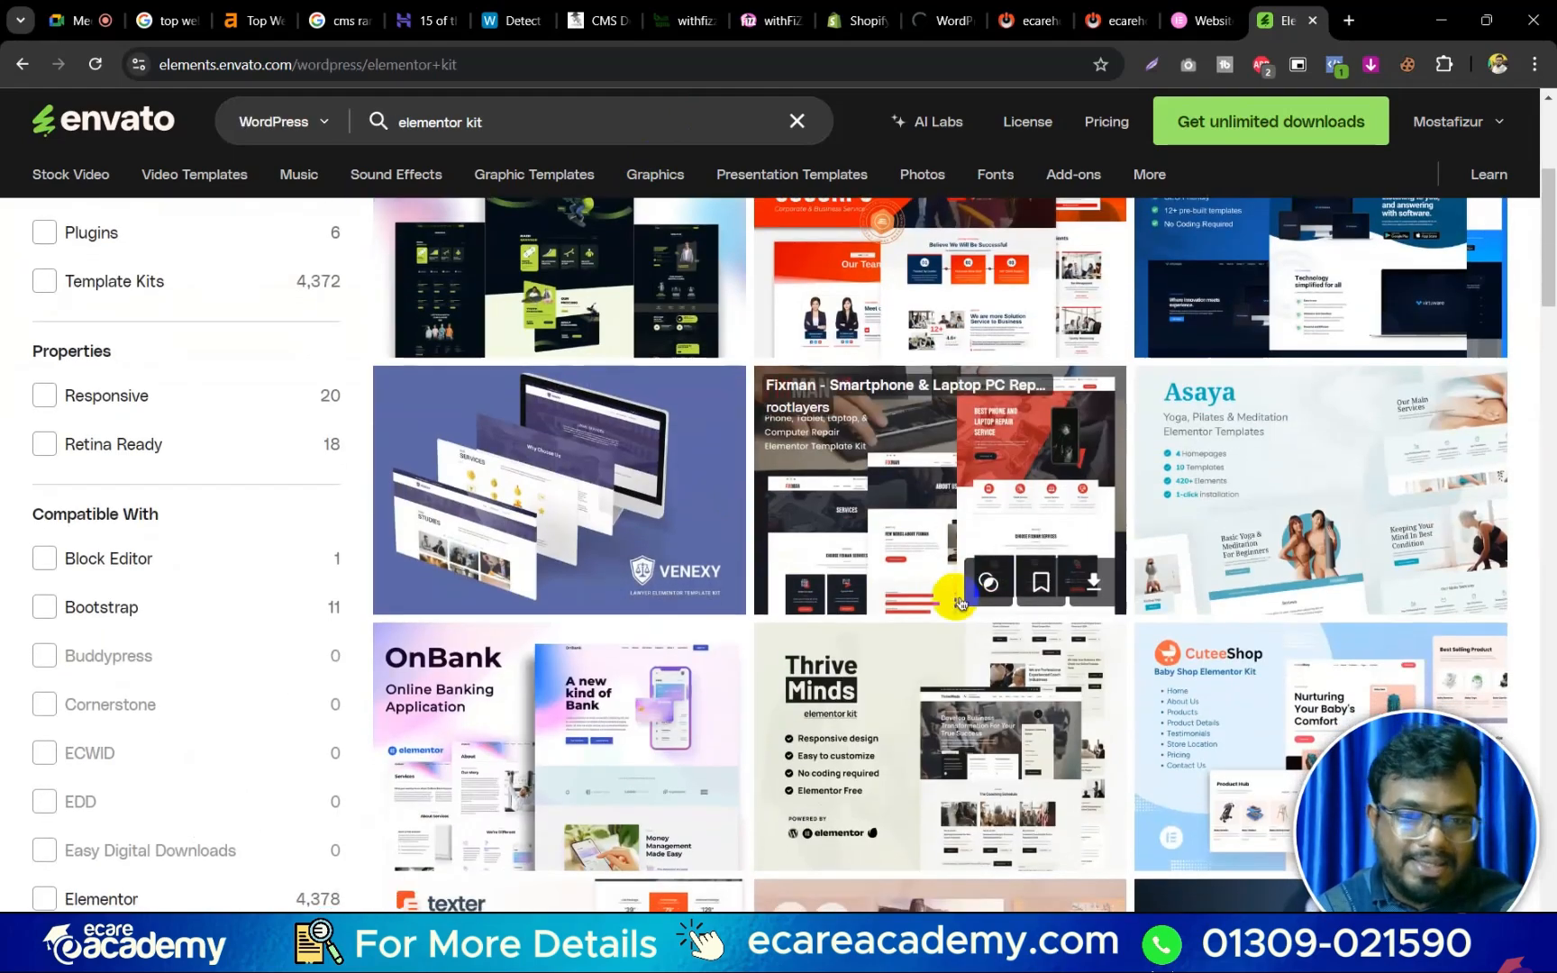
{"action": "scroll", "coordinate": [946, 598], "scroll_direction": "down", "scroll_amount": 3}
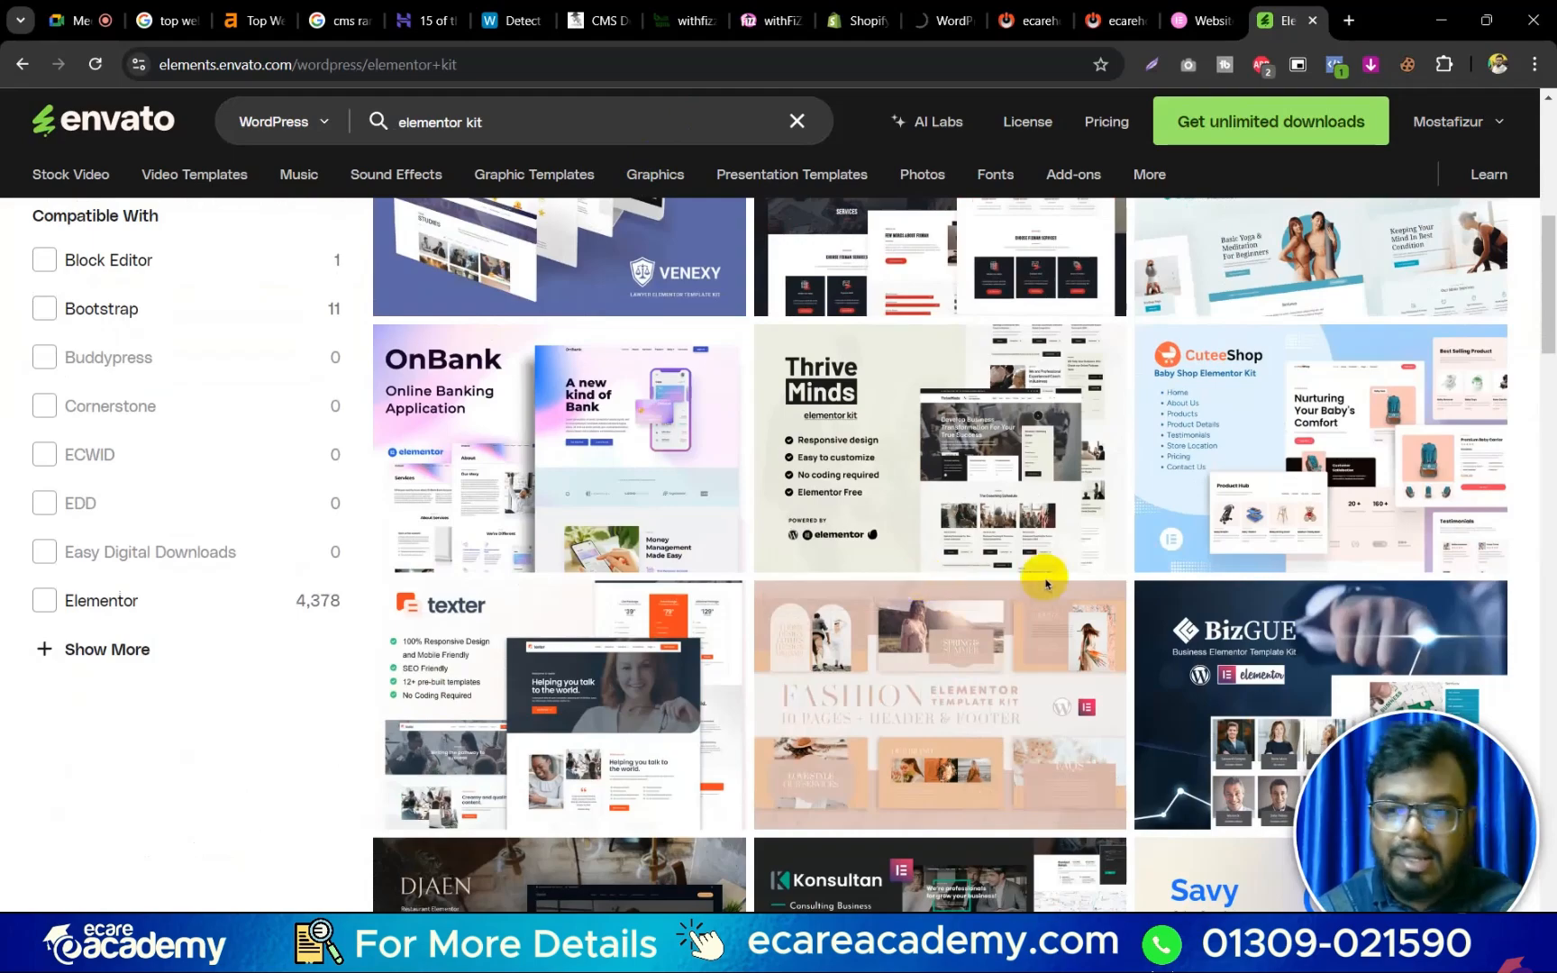
{"action": "scroll", "coordinate": [937, 654], "scroll_direction": "up", "scroll_amount": 3}
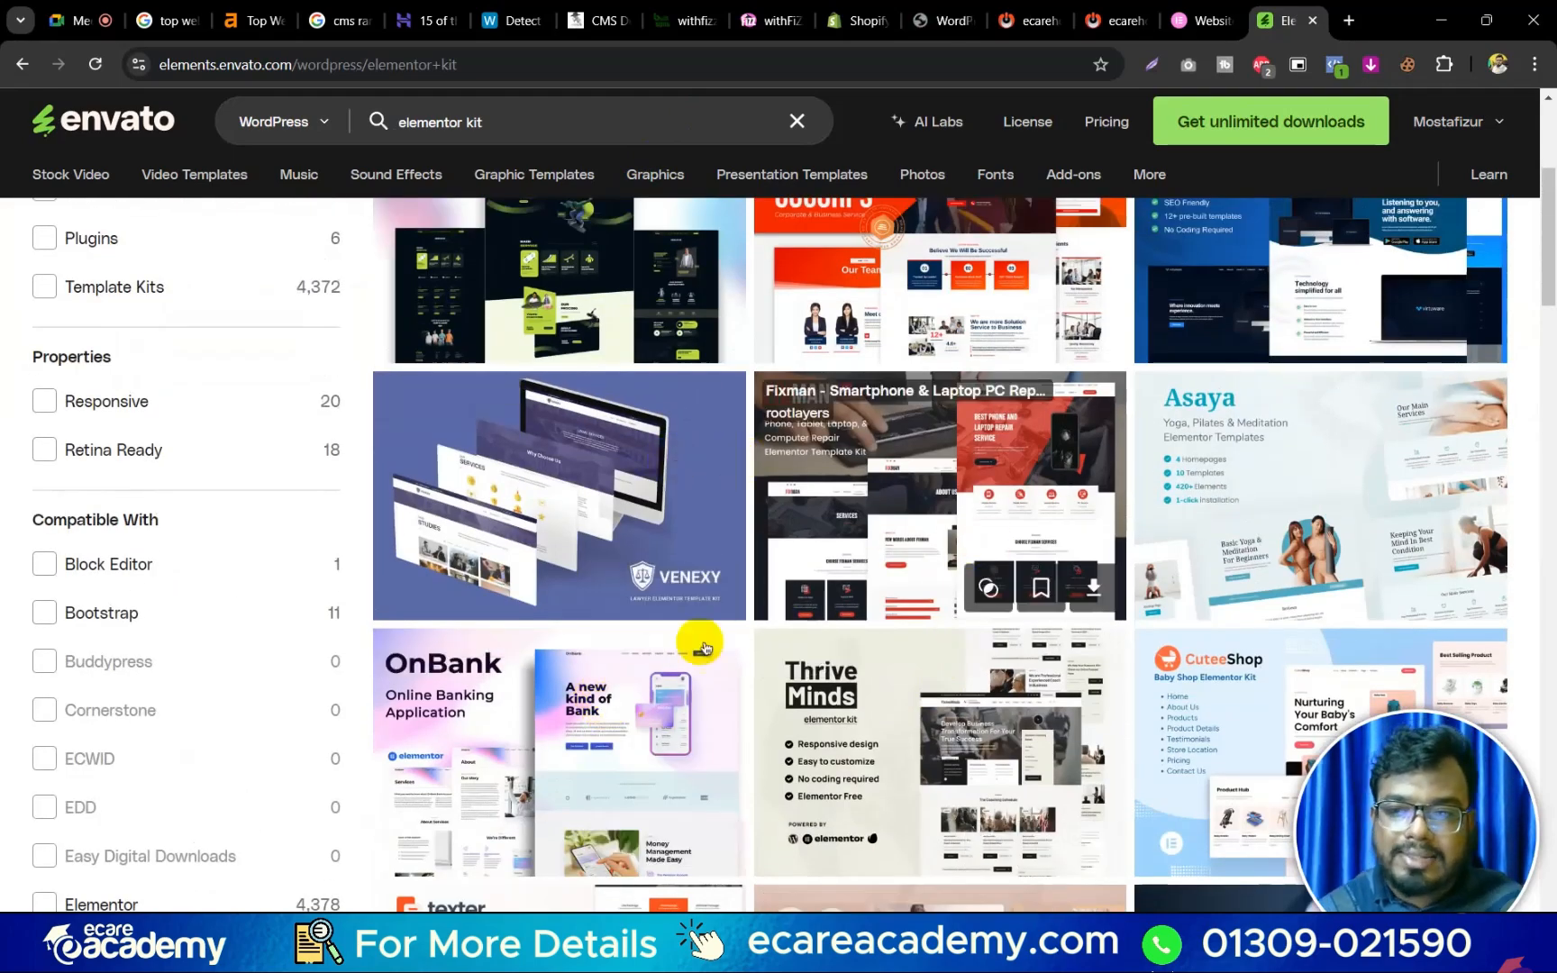
{"action": "scroll", "coordinate": [697, 630], "scroll_direction": "down", "scroll_amount": 3}
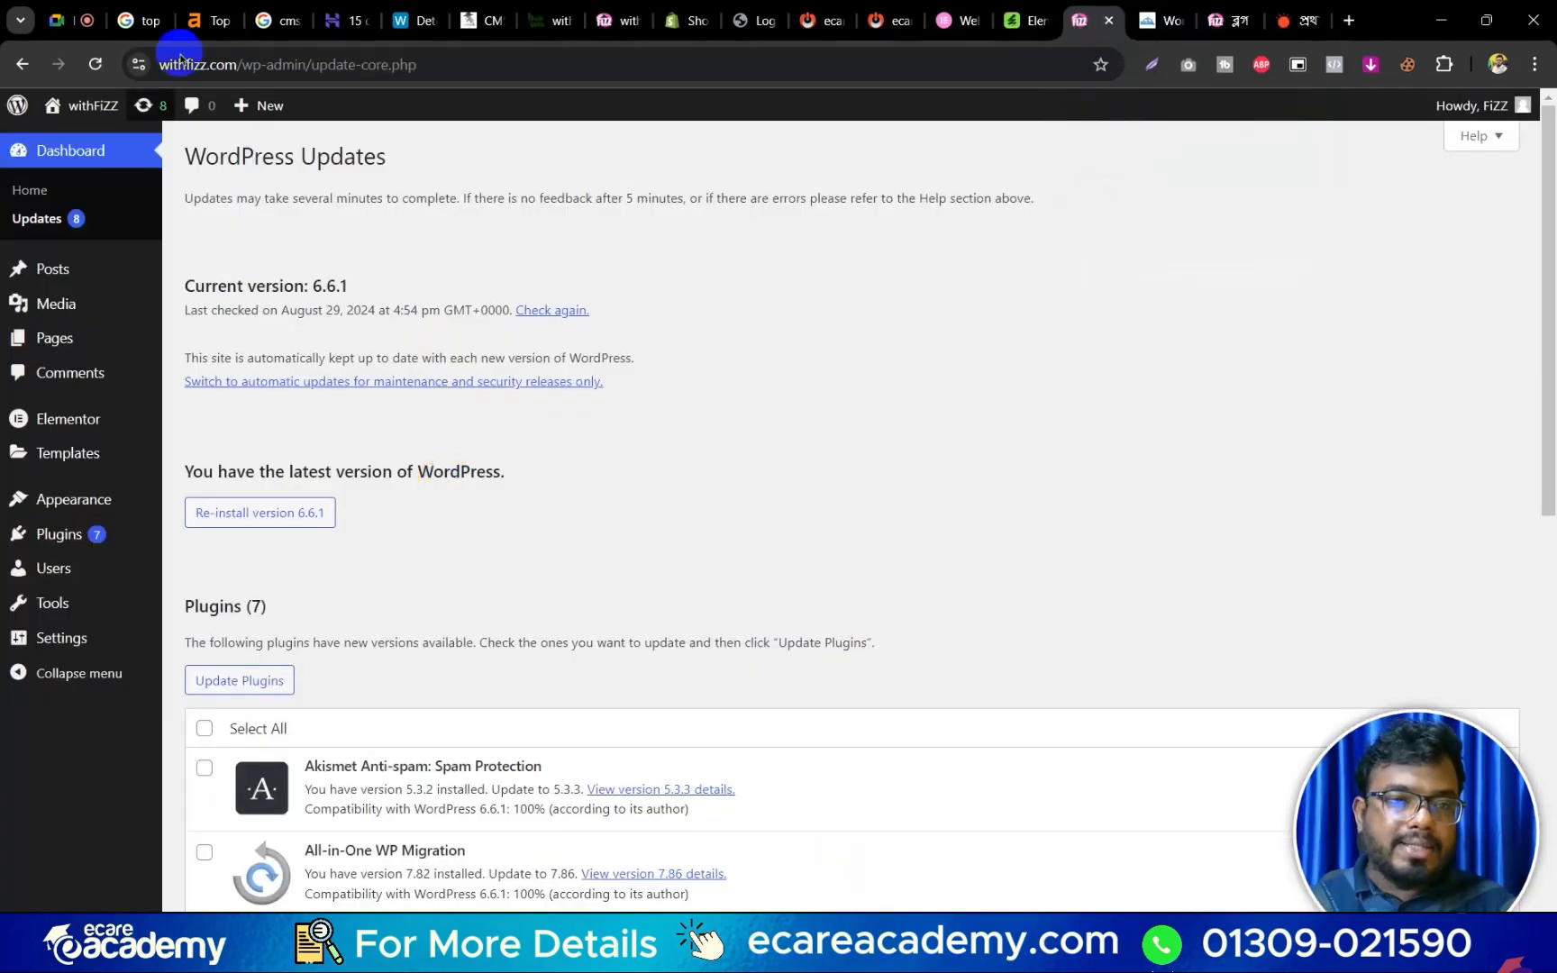
Add a new page from the withfizz.com WordPress dashboard and title it CV.
{"action": "left_click", "coordinate": [61, 149]}
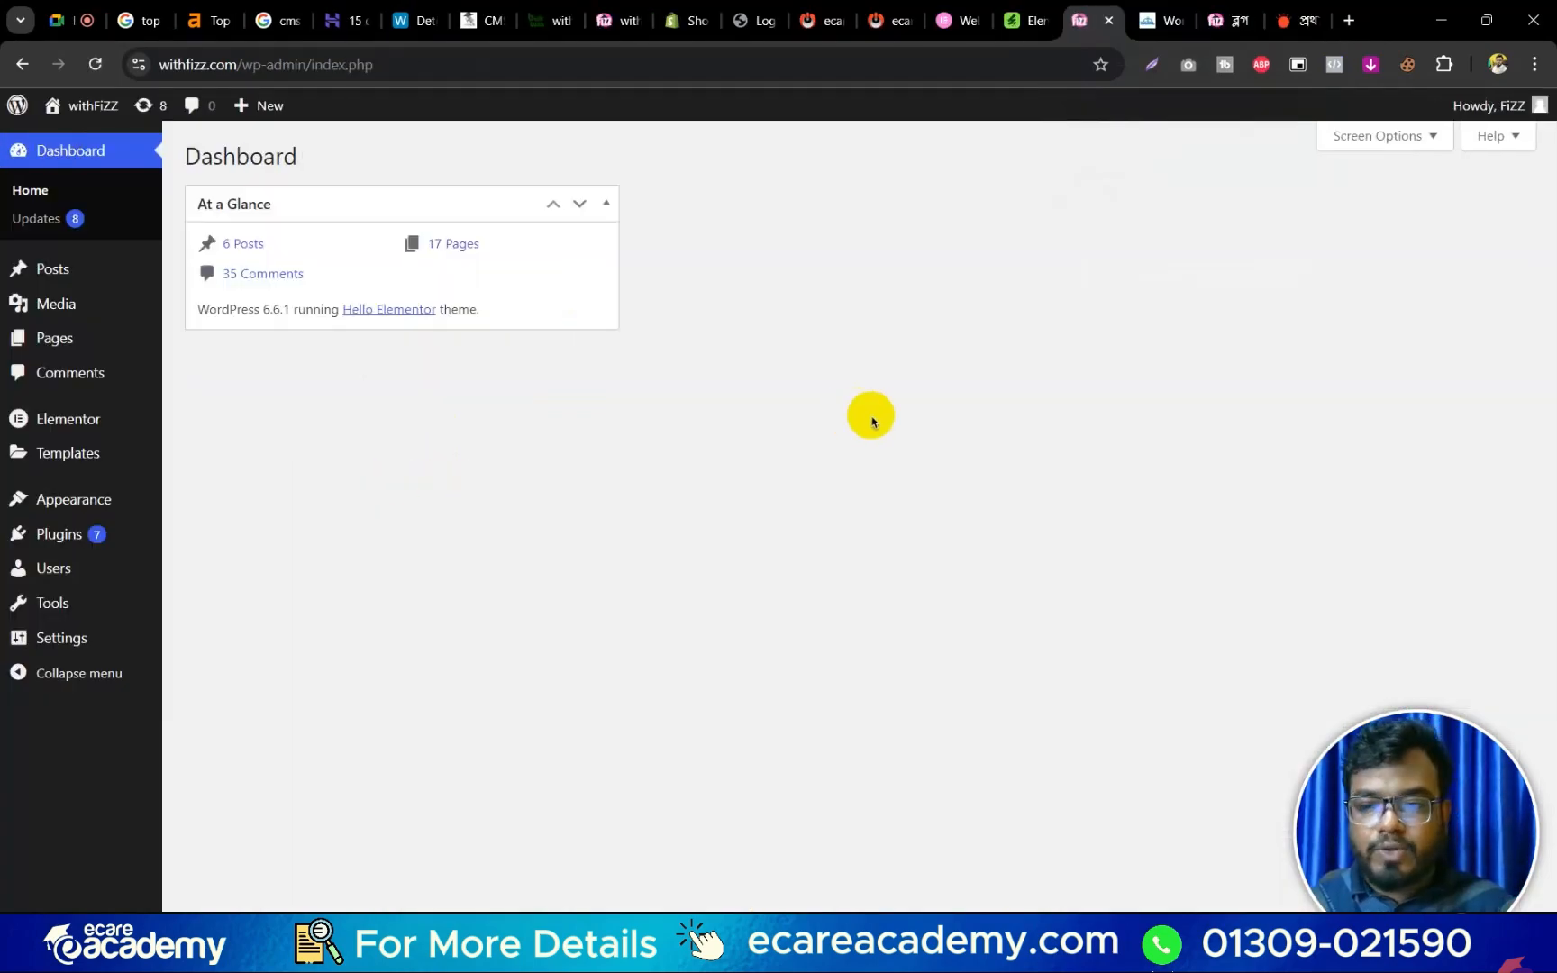
{"action": "left_click", "coordinate": [139, 349]}
{"action": "mouse_move", "coordinate": [158, 353]}
{"action": "left_click", "coordinate": [240, 377]}
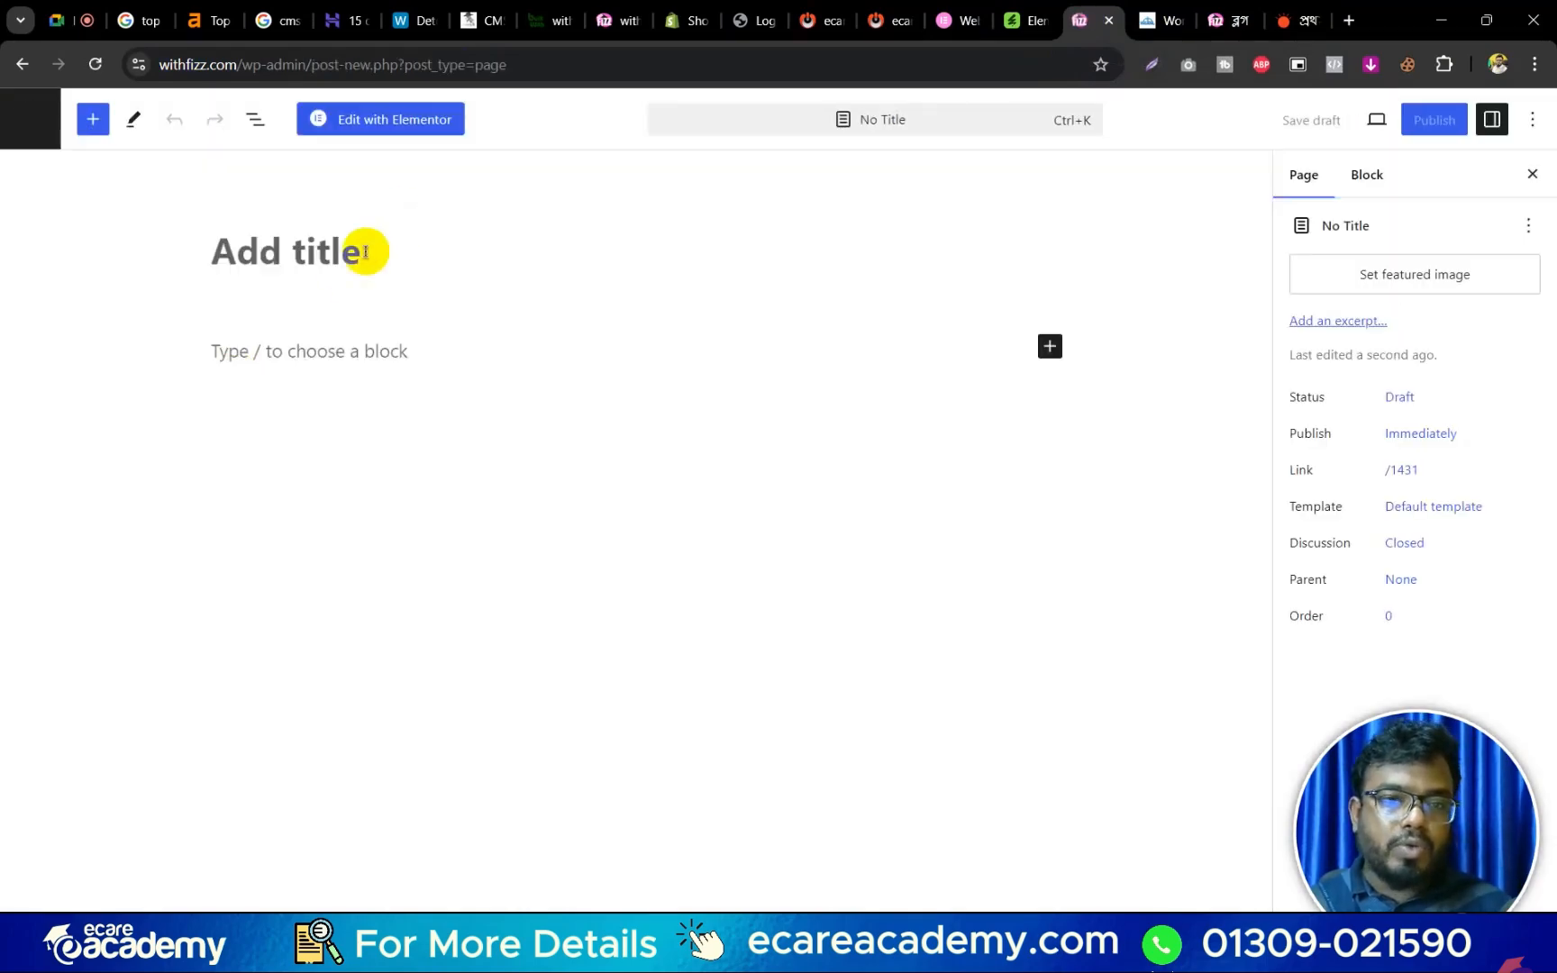
{"action": "type", "text": "CV"}
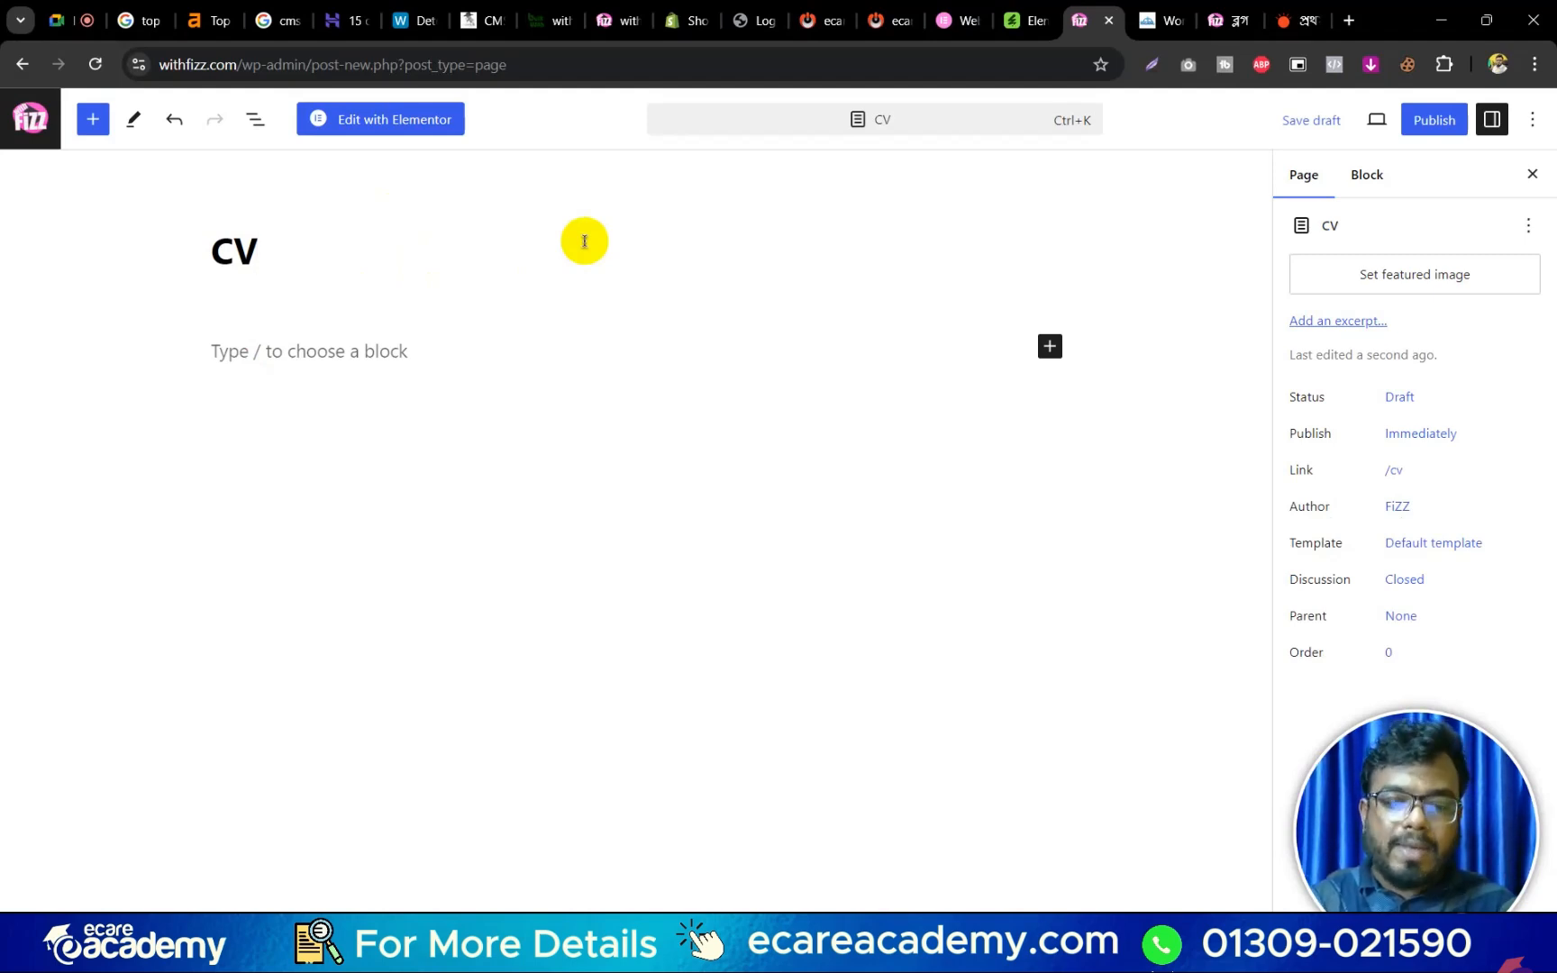
Search Google for elementor pro in a new browser tab and open the Elementor Pro plans page.
{"action": "key", "text": "ctrl+t"}
{"action": "type", "text": "elemen"}
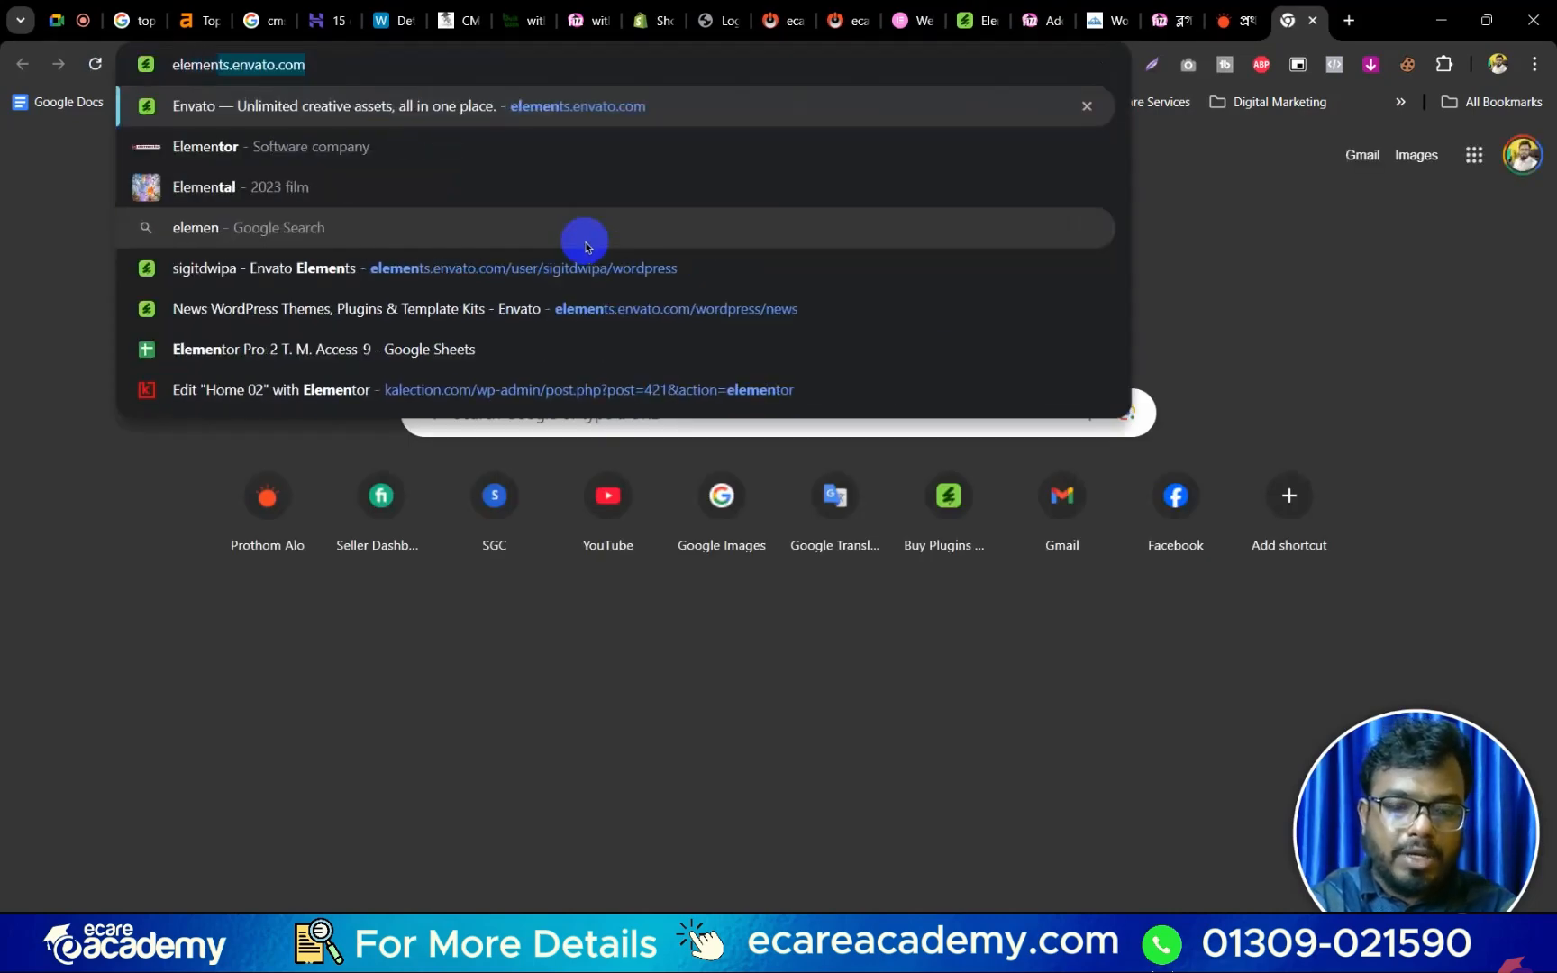
{"action": "type", "text": "tor pro"}
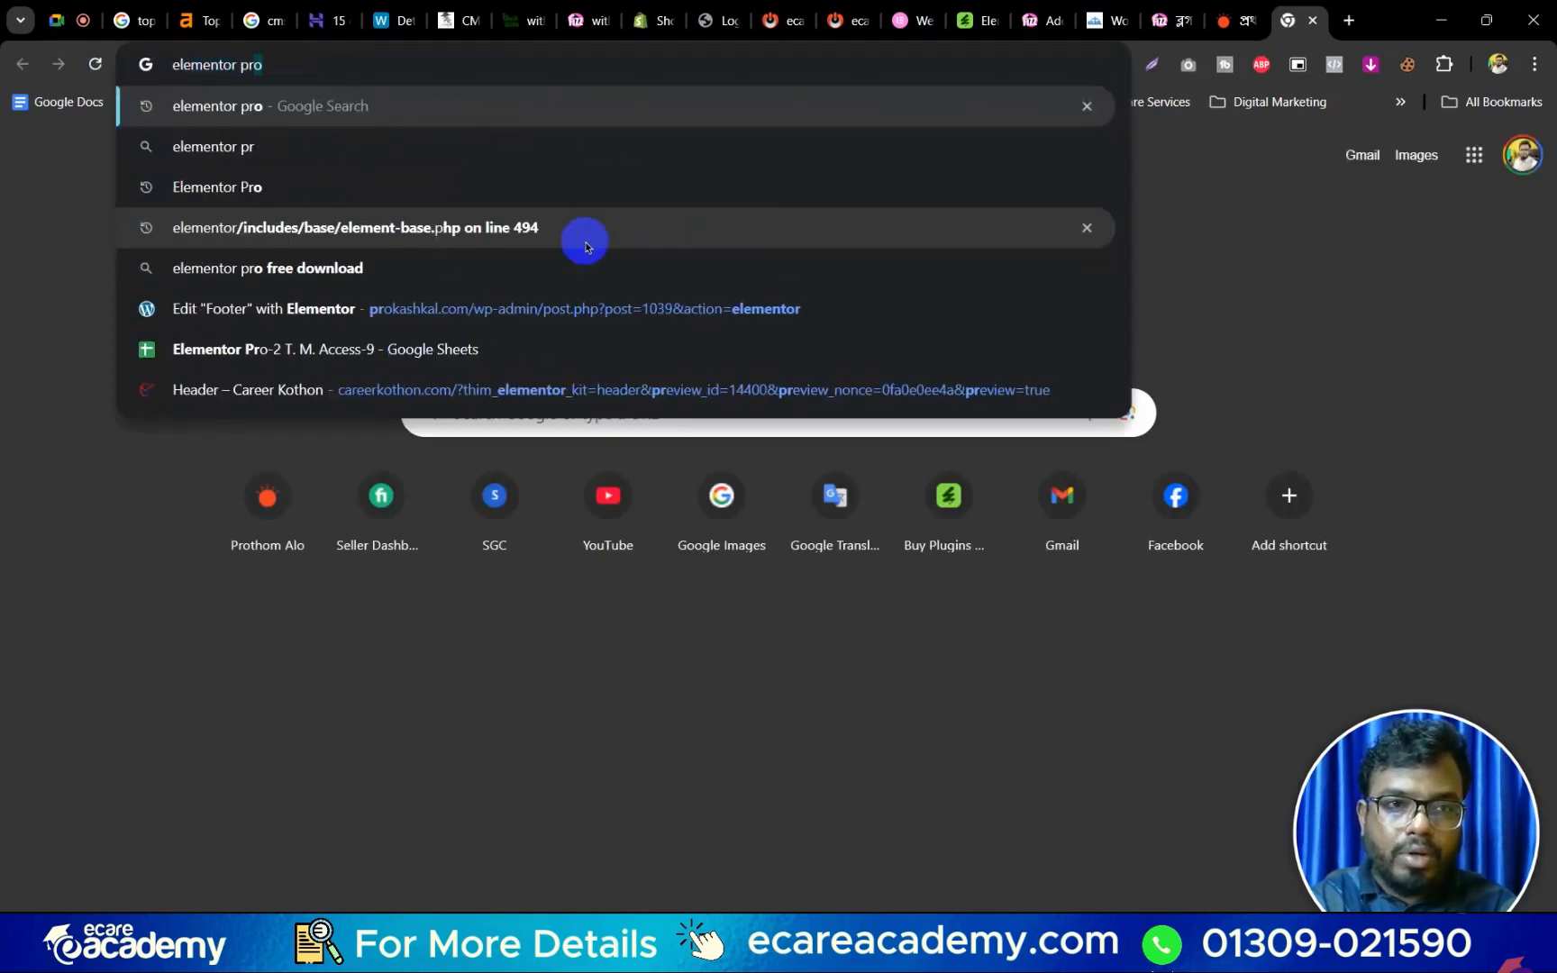
{"action": "key", "text": "Return"}
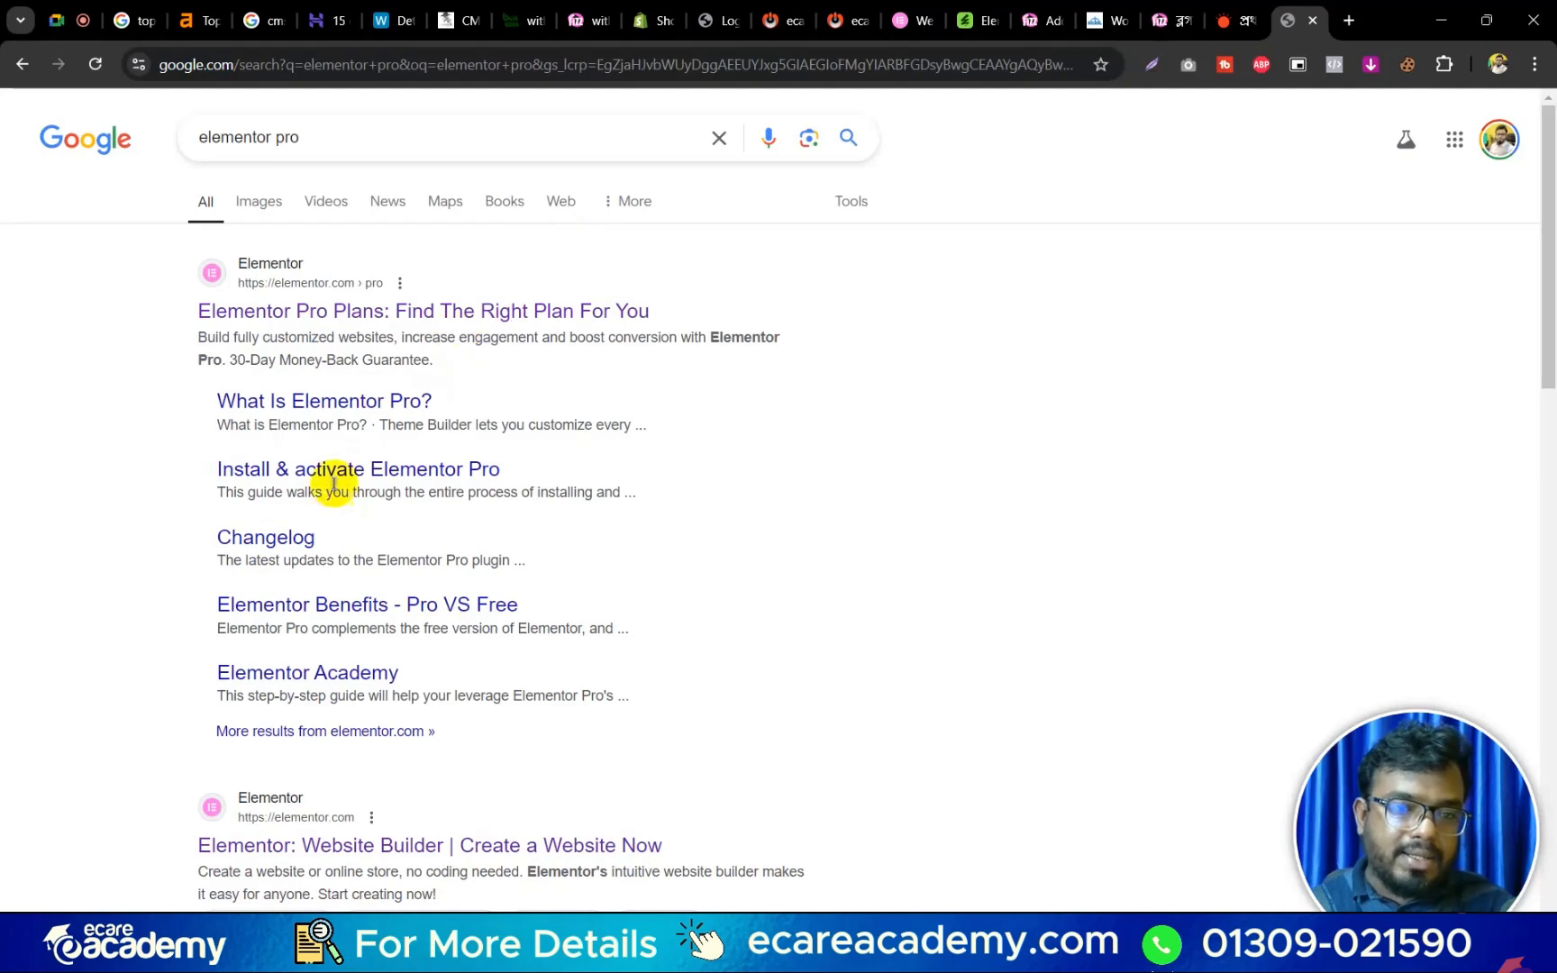
{"action": "left_click", "coordinate": [374, 320]}
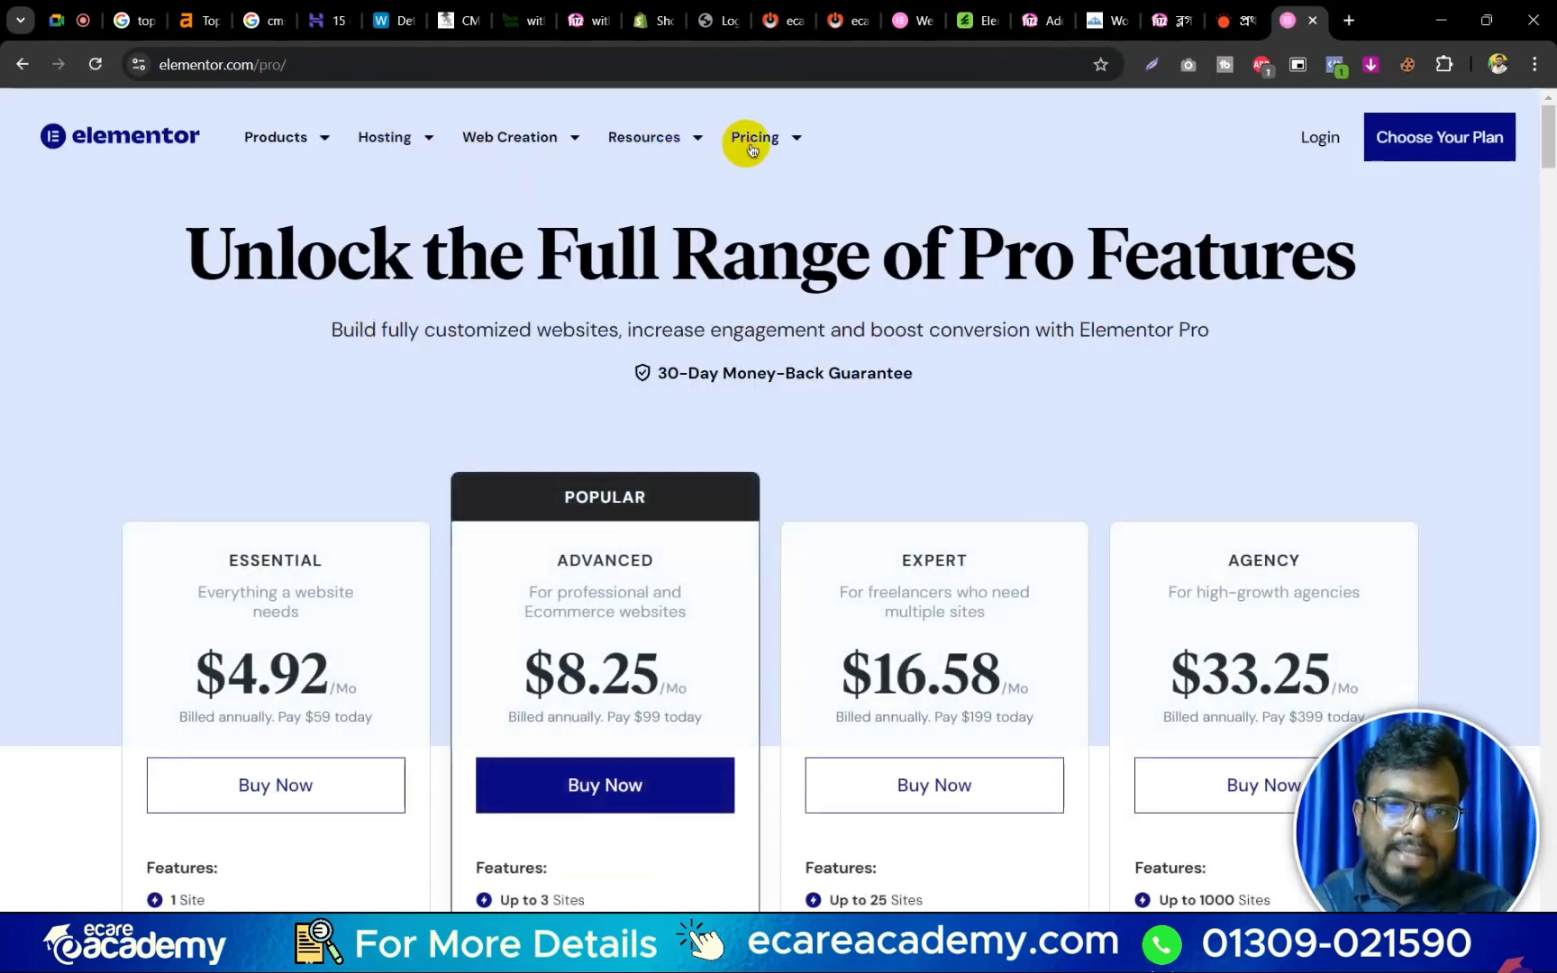
Compare the Elementor Pro plans' prices and features, highlighting the Agency plan's name and site limit.
{"action": "scroll", "coordinate": [217, 590], "scroll_direction": "down", "scroll_amount": 2}
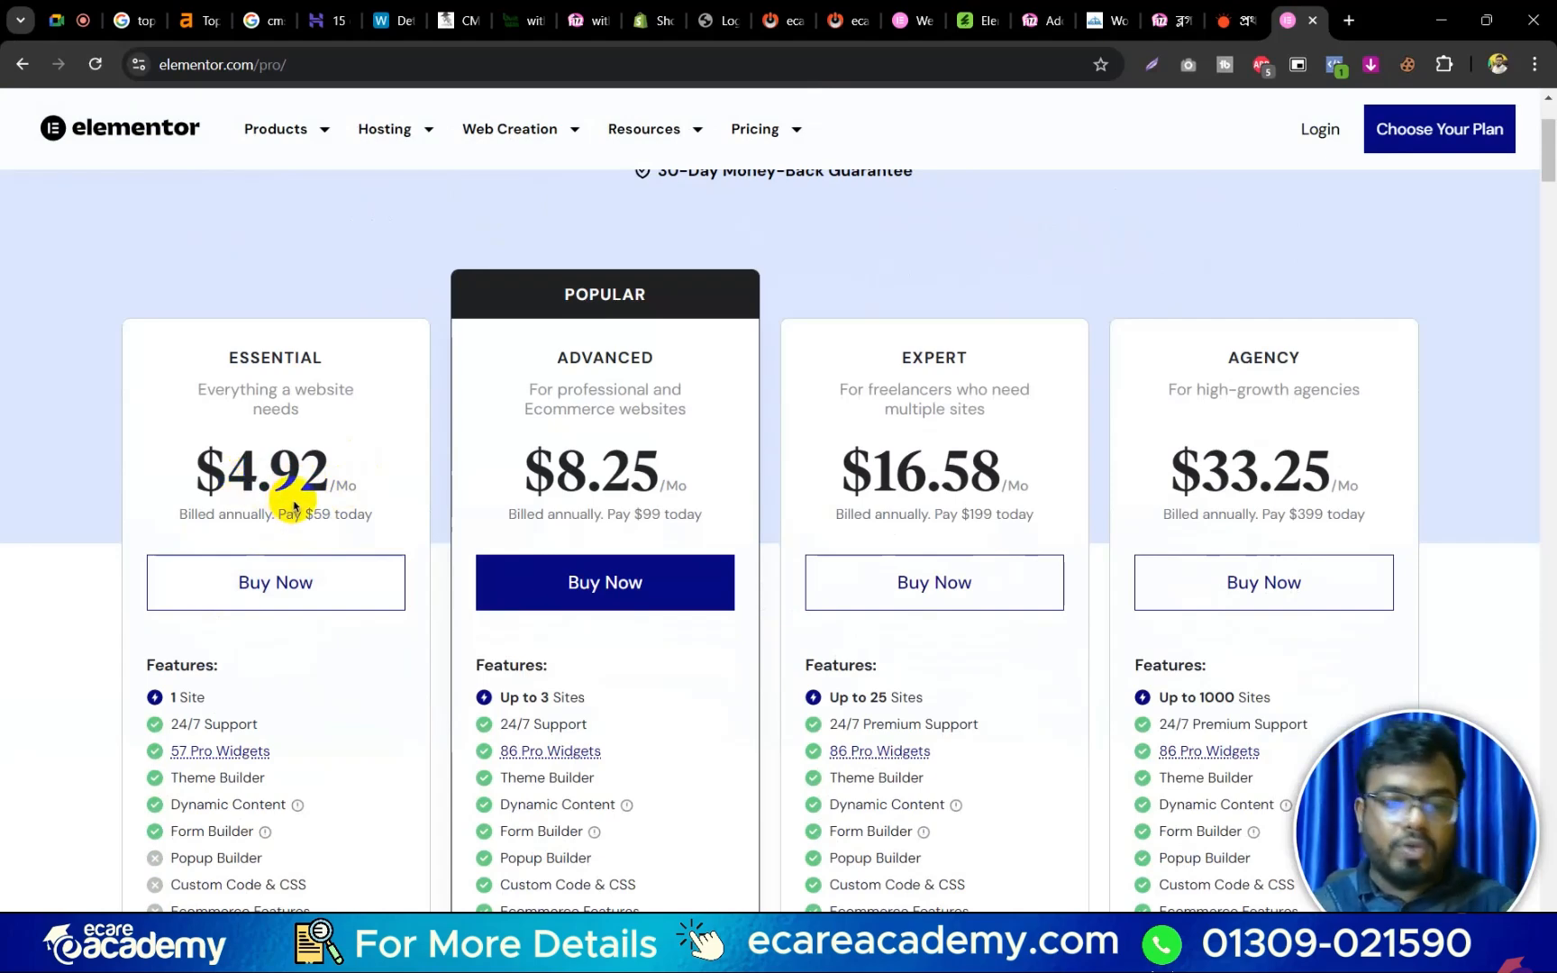
{"action": "mouse_move", "coordinate": [352, 487]}
{"action": "left_mouse_down"}
{"action": "mouse_move", "coordinate": [198, 469]}
{"action": "mouse_move", "coordinate": [370, 485]}
{"action": "left_mouse_up"}
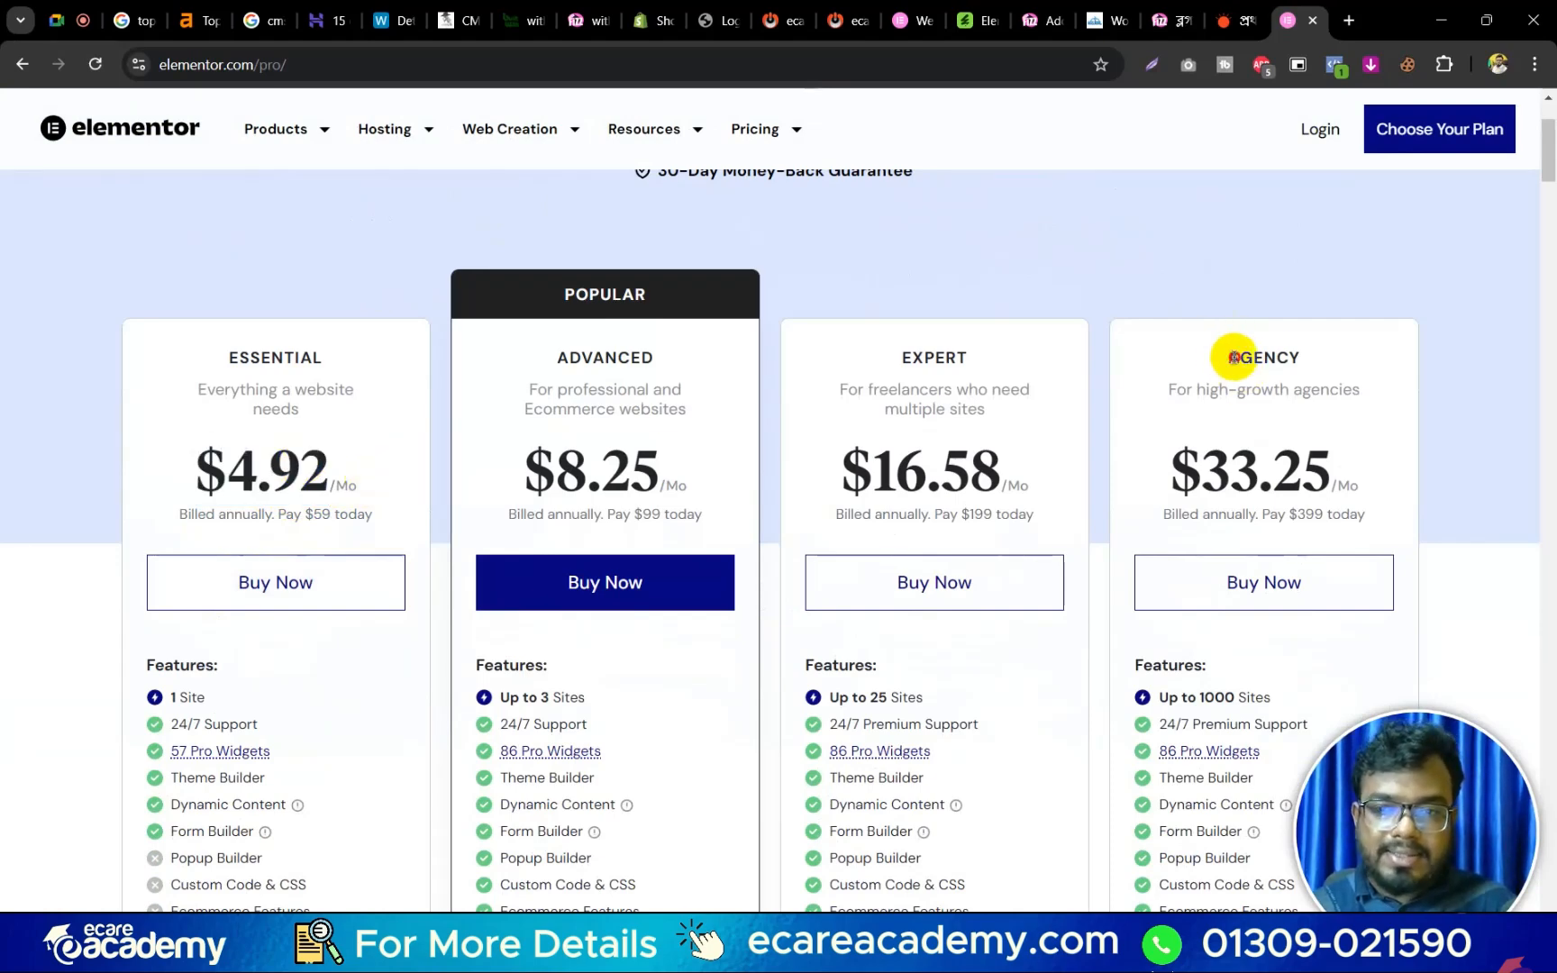
{"action": "left_click_drag", "start_coordinate": [1227, 357], "coordinate": [1298, 359]}
{"action": "scroll", "coordinate": [1147, 459], "scroll_direction": "down", "scroll_amount": 2}
{"action": "left_click_drag", "start_coordinate": [1271, 495], "coordinate": [1158, 497]}
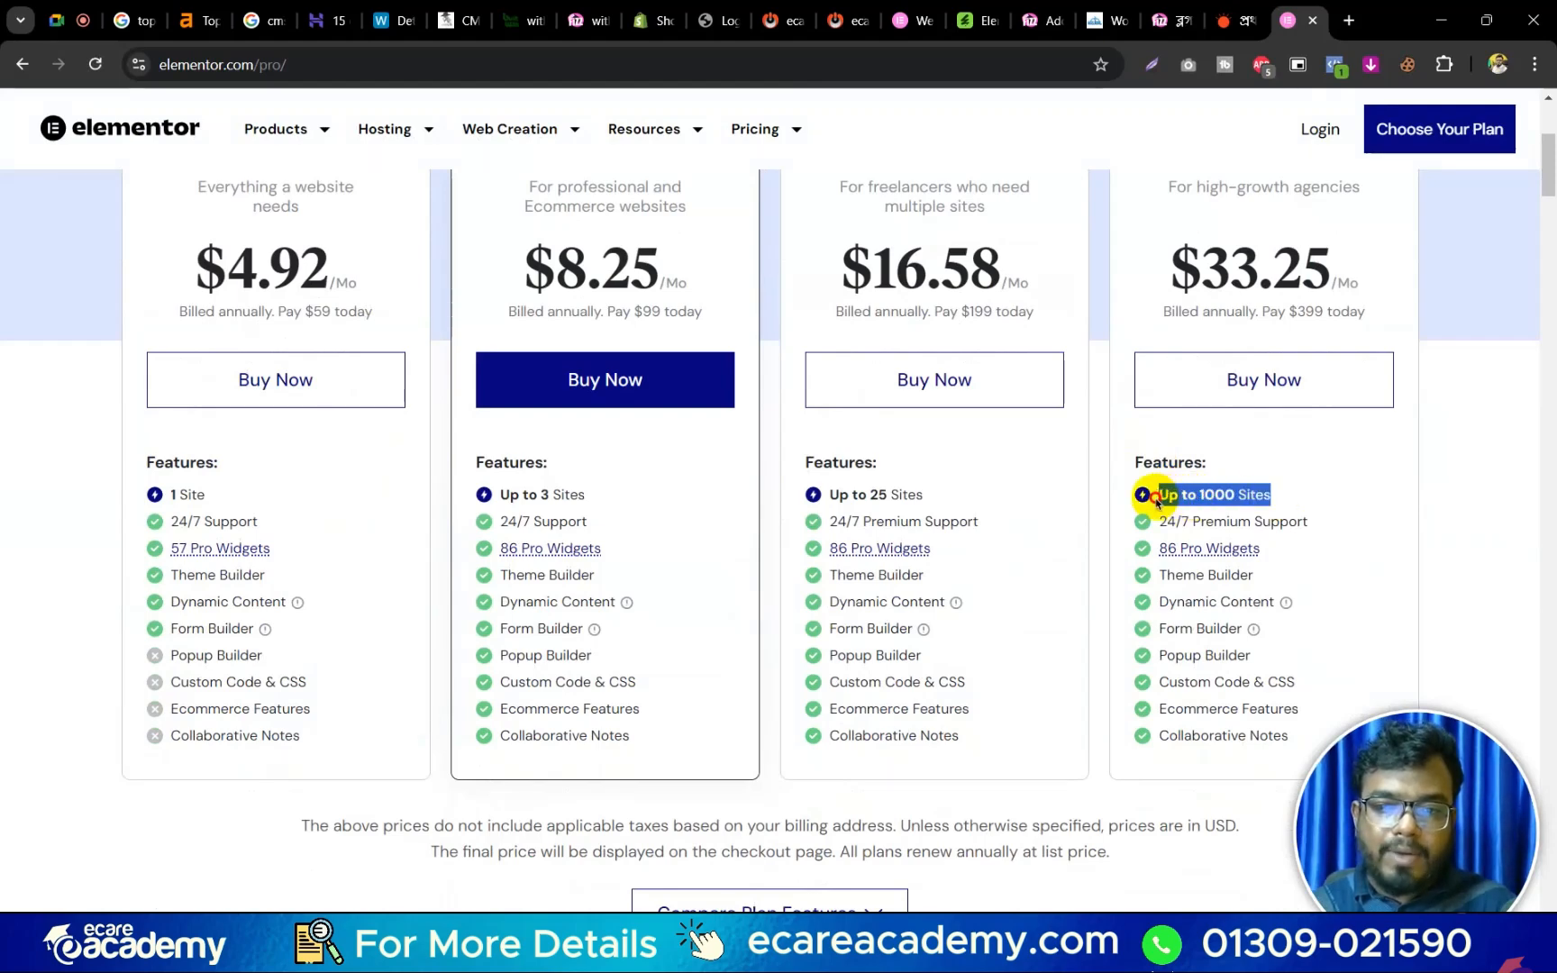
{"action": "scroll", "coordinate": [1190, 551], "scroll_direction": "up", "scroll_amount": 4}
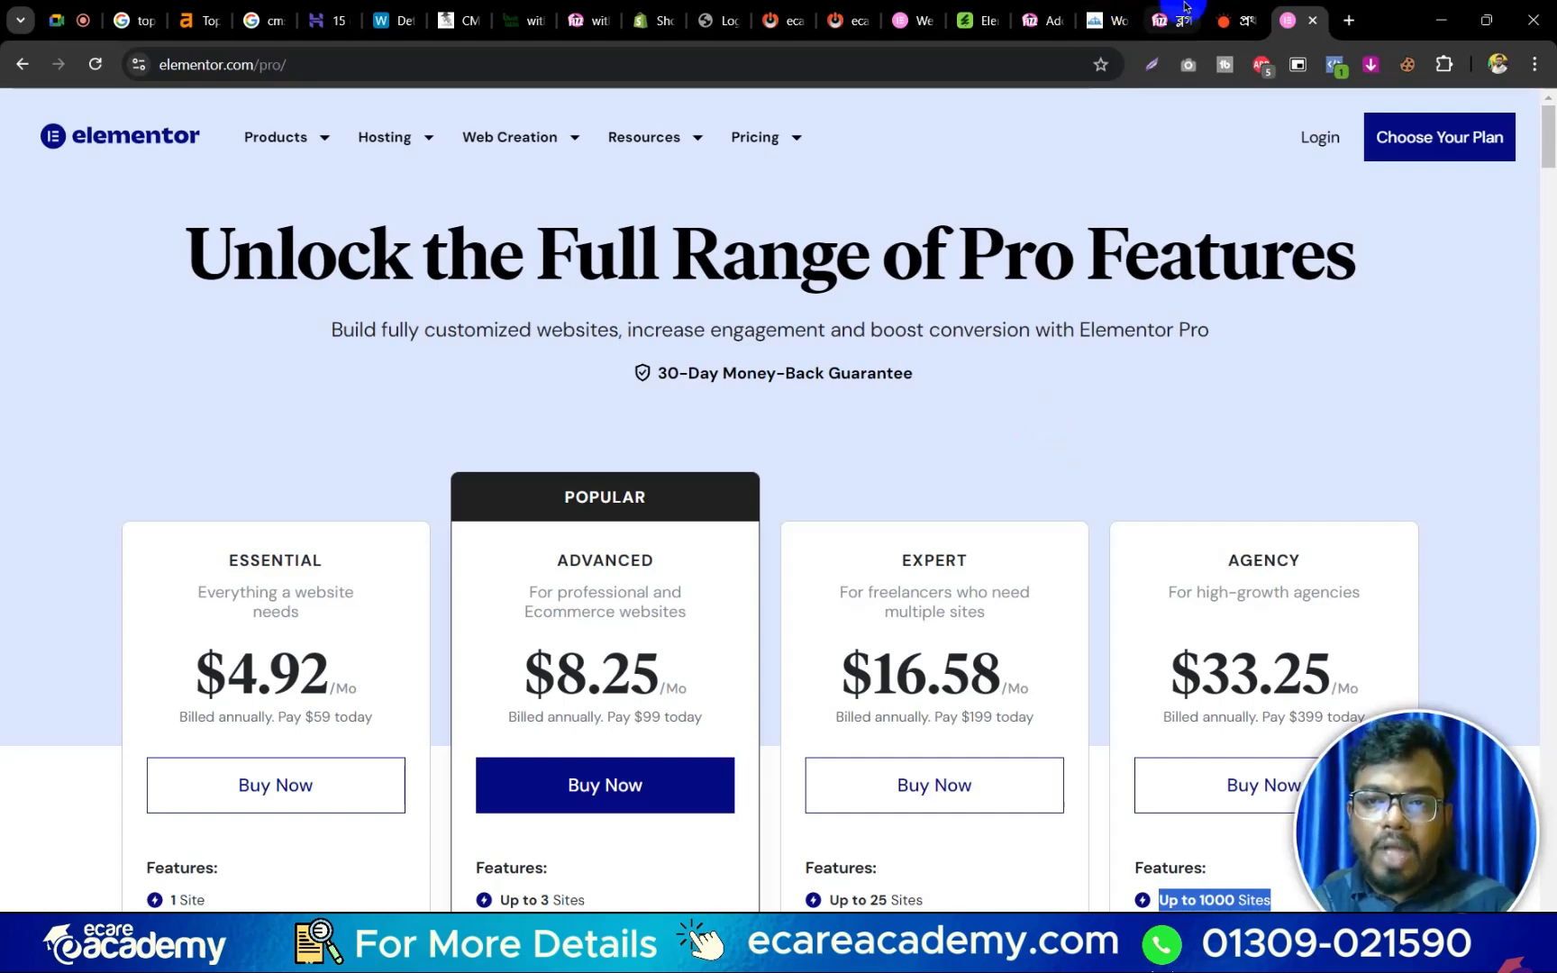
Return to the draft CV page in the WordPress editor and publish it.
{"action": "left_click", "coordinate": [1041, 20]}
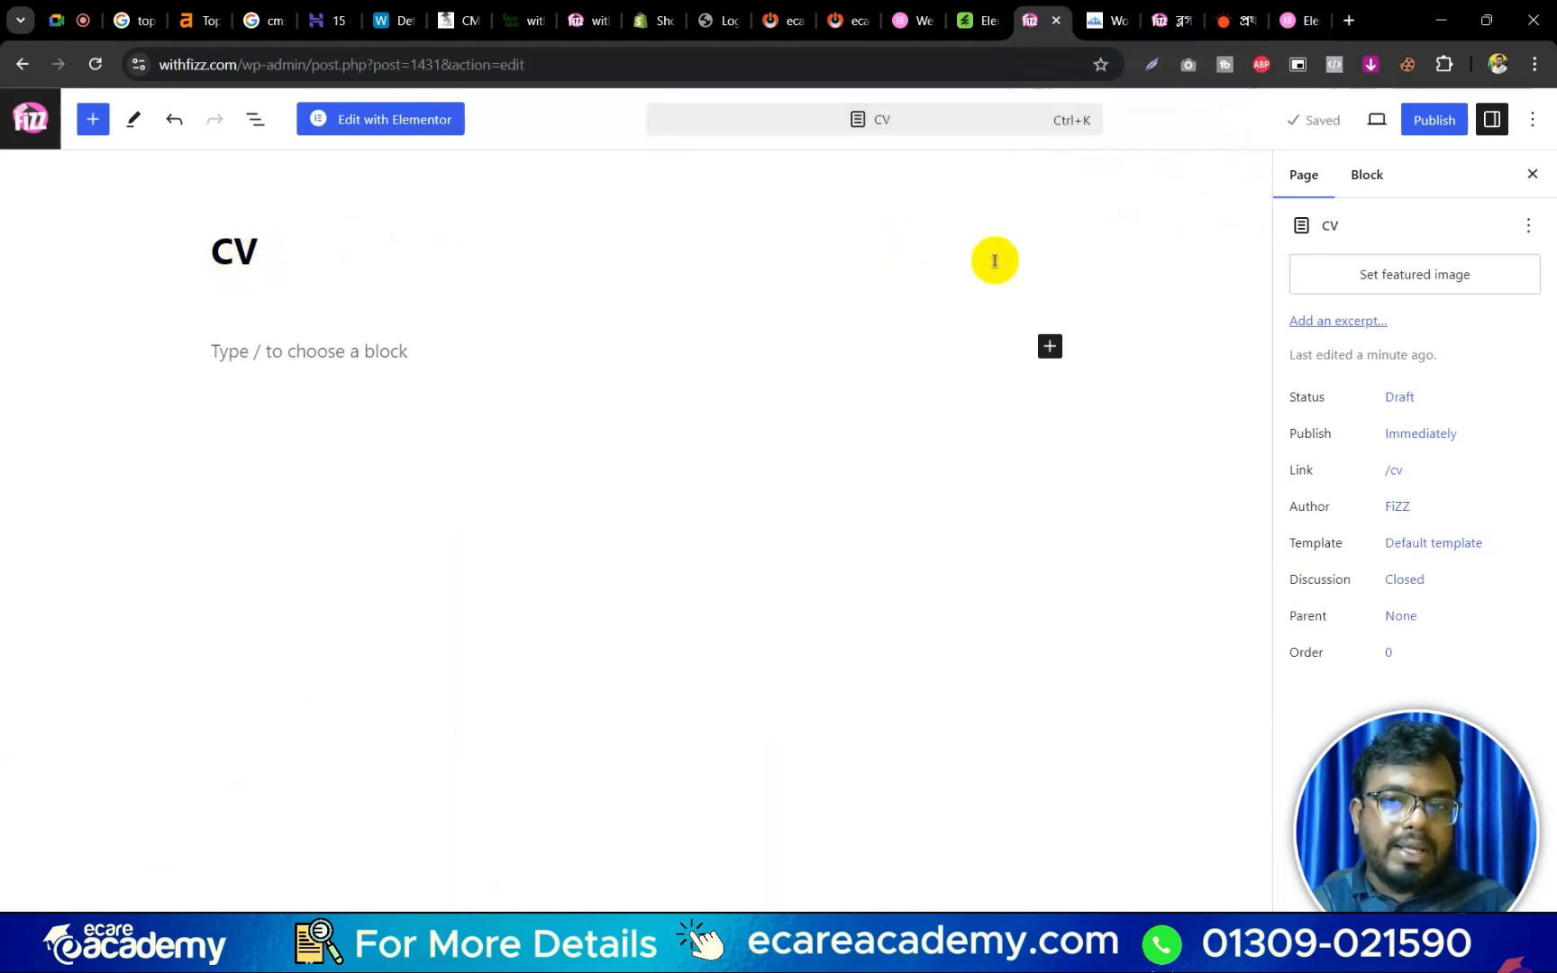
{"action": "left_click", "coordinate": [1431, 126]}
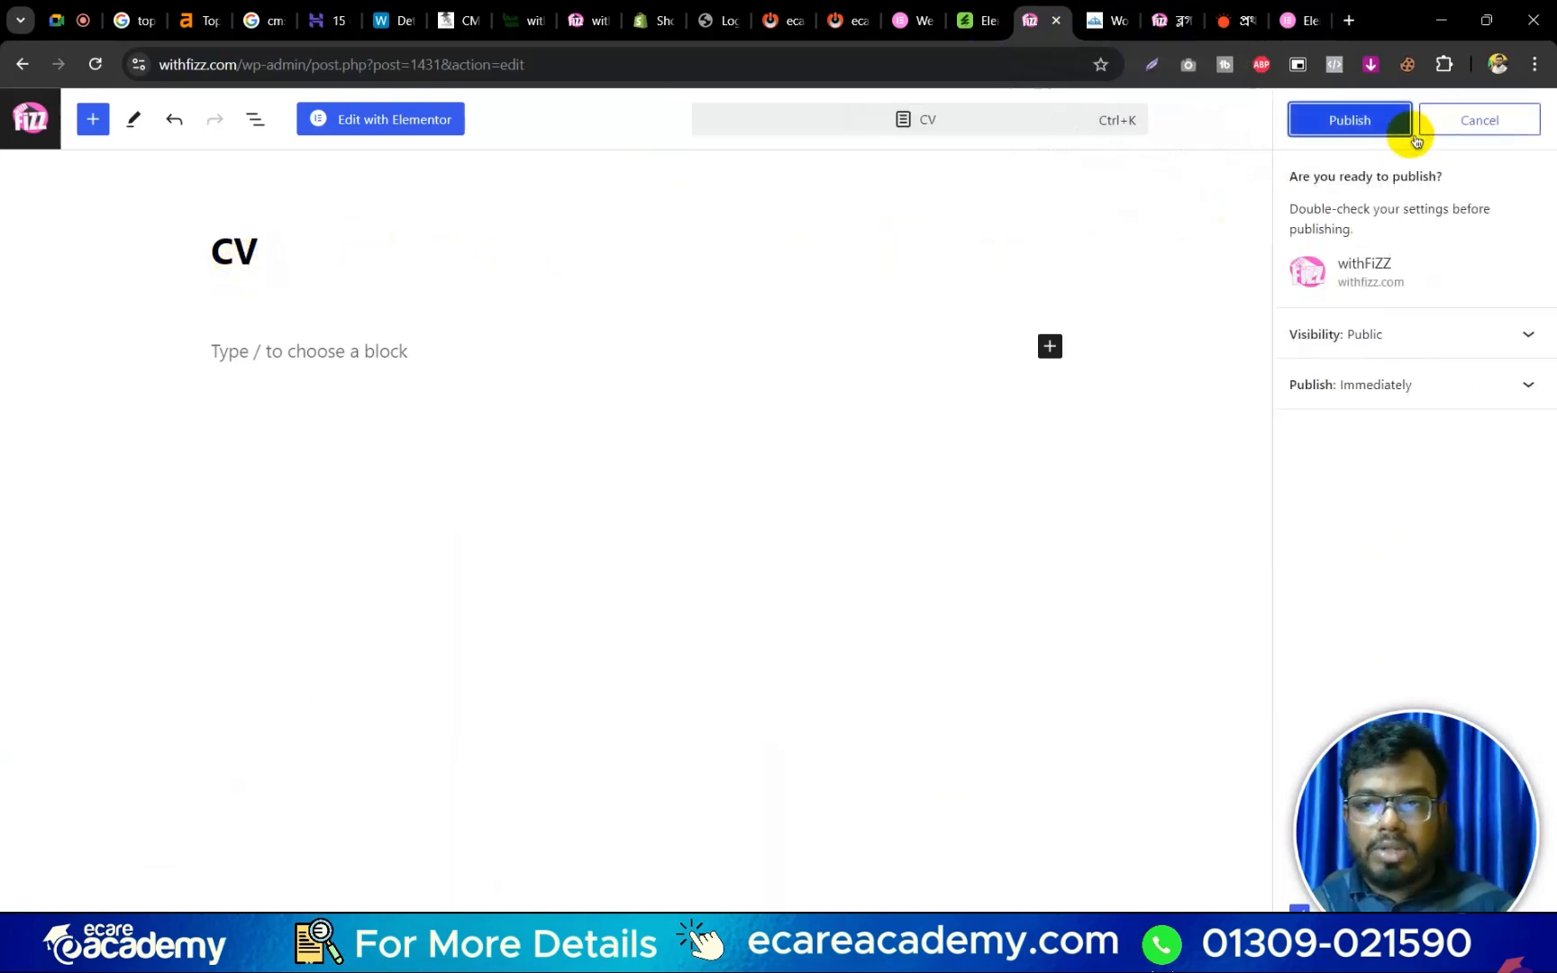
{"action": "left_click", "coordinate": [1351, 133]}
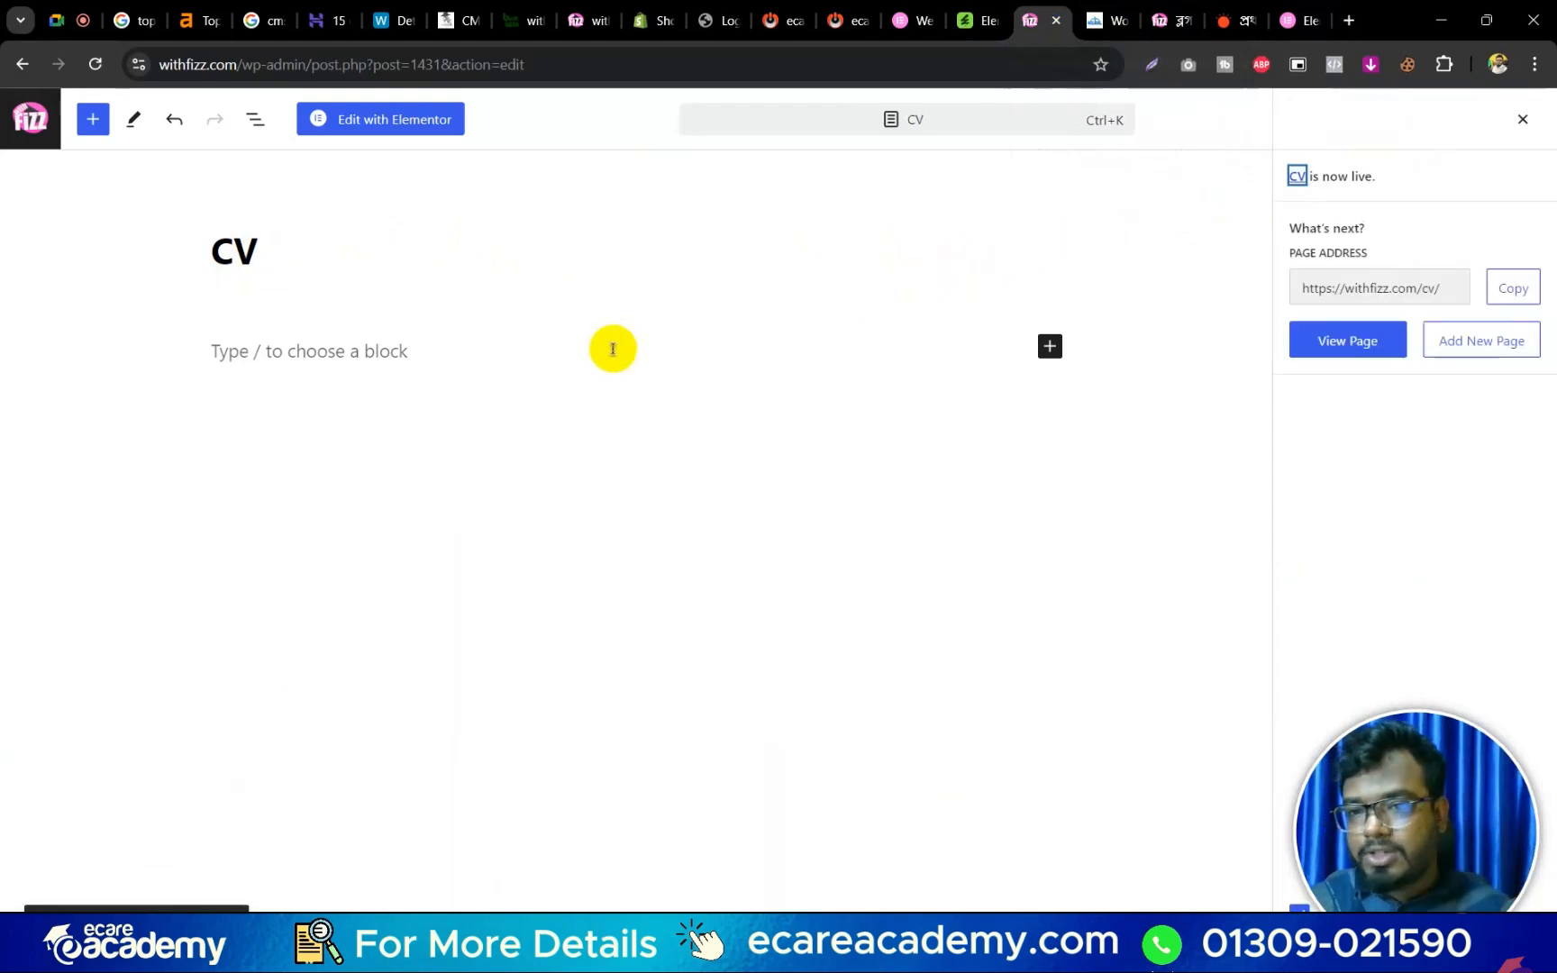
Open the CV page in Elementor, dismissing the Navigator and tip pop-ups, and display its page settings.
{"action": "left_click", "coordinate": [390, 131]}
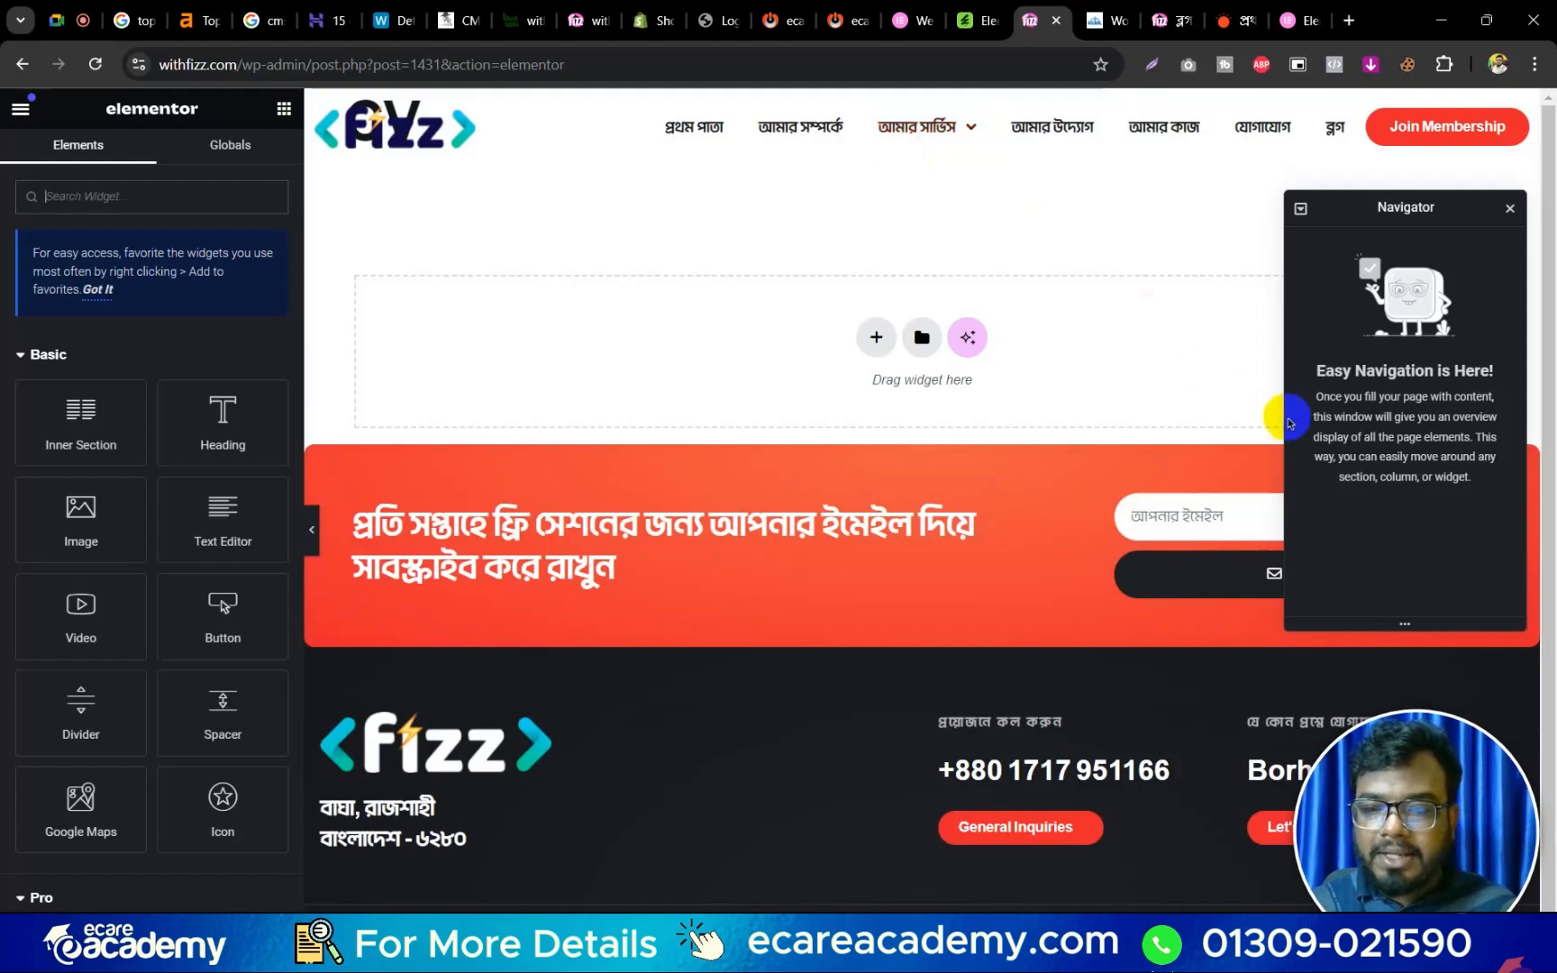
{"action": "left_click", "coordinate": [1509, 208]}
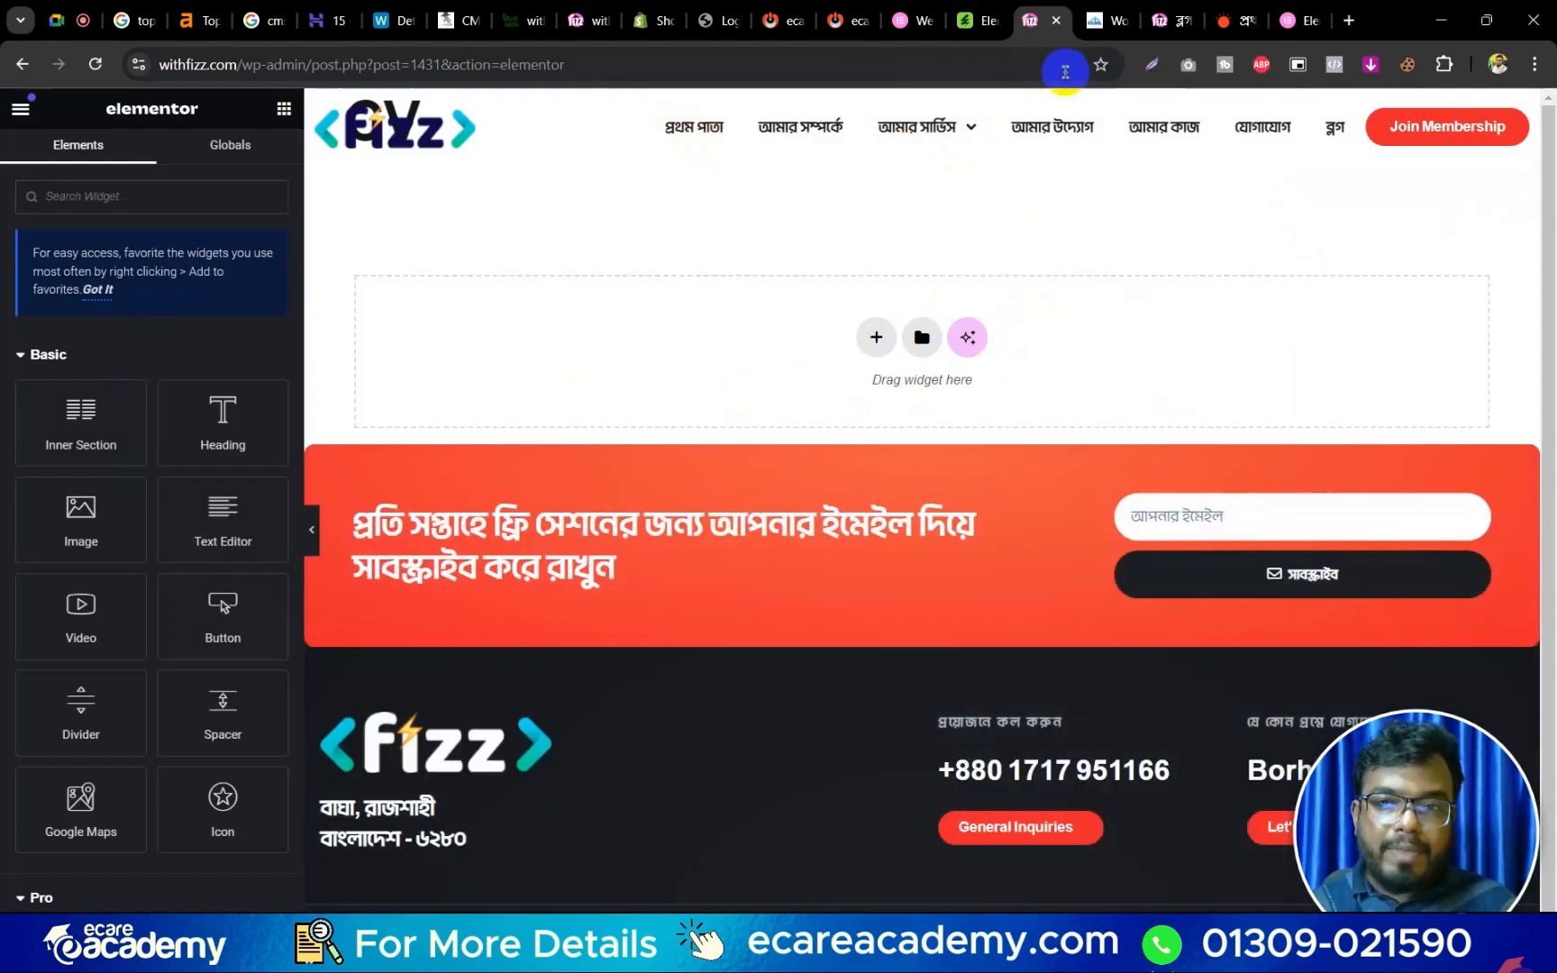
{"action": "left_click", "coordinate": [99, 289]}
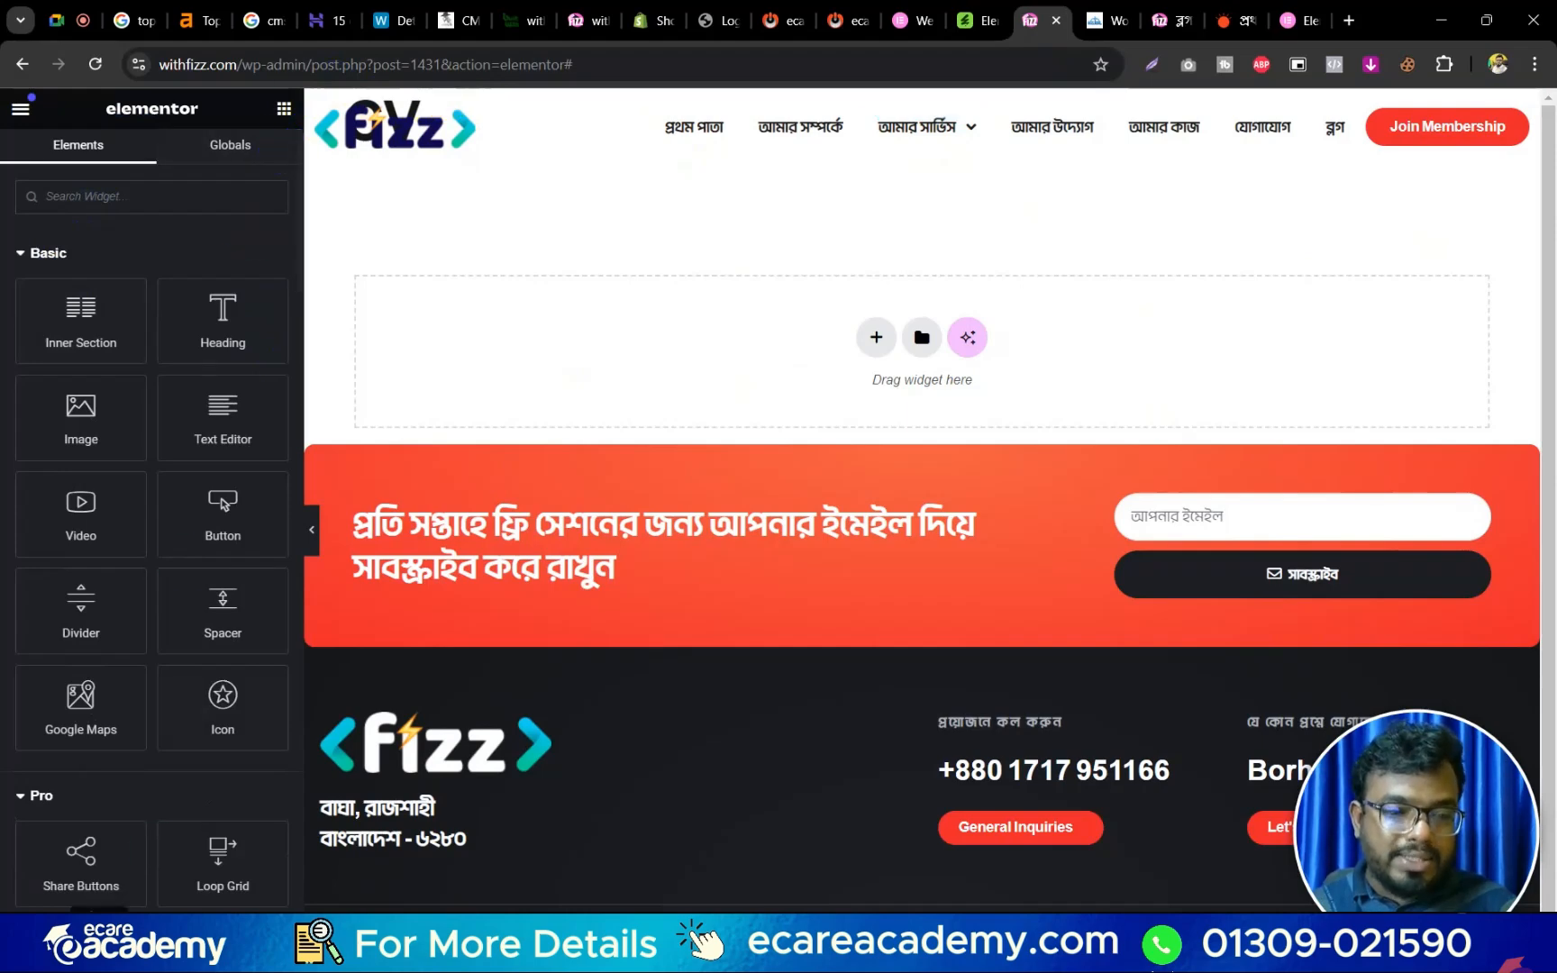
{"action": "left_click", "coordinate": [20, 951]}
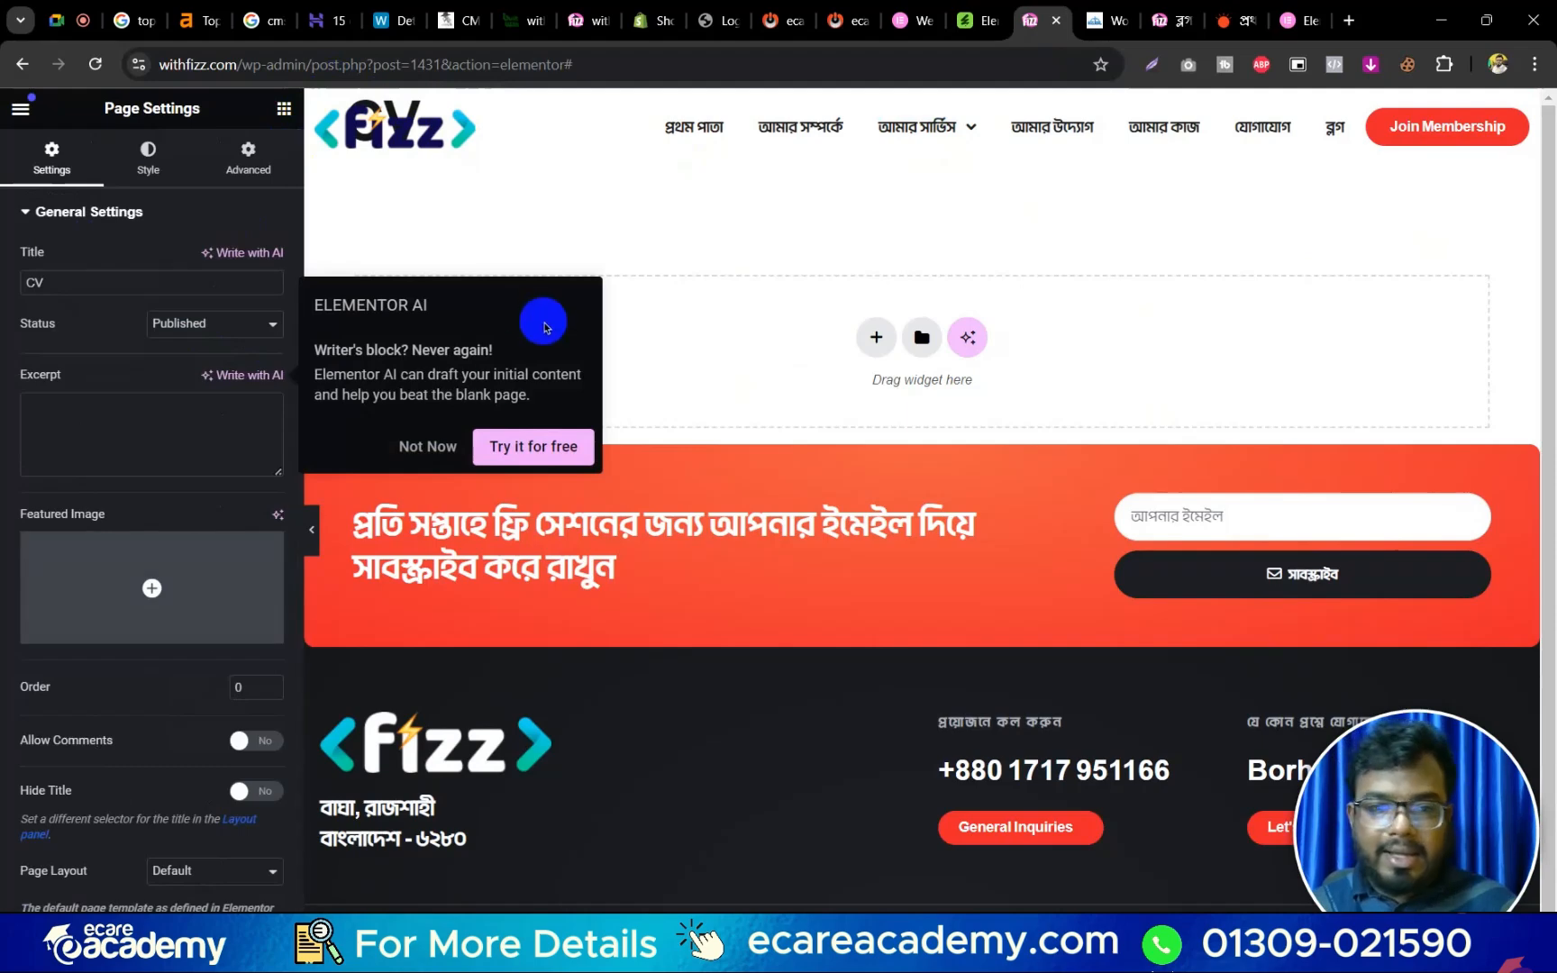
{"action": "left_click", "coordinate": [429, 447]}
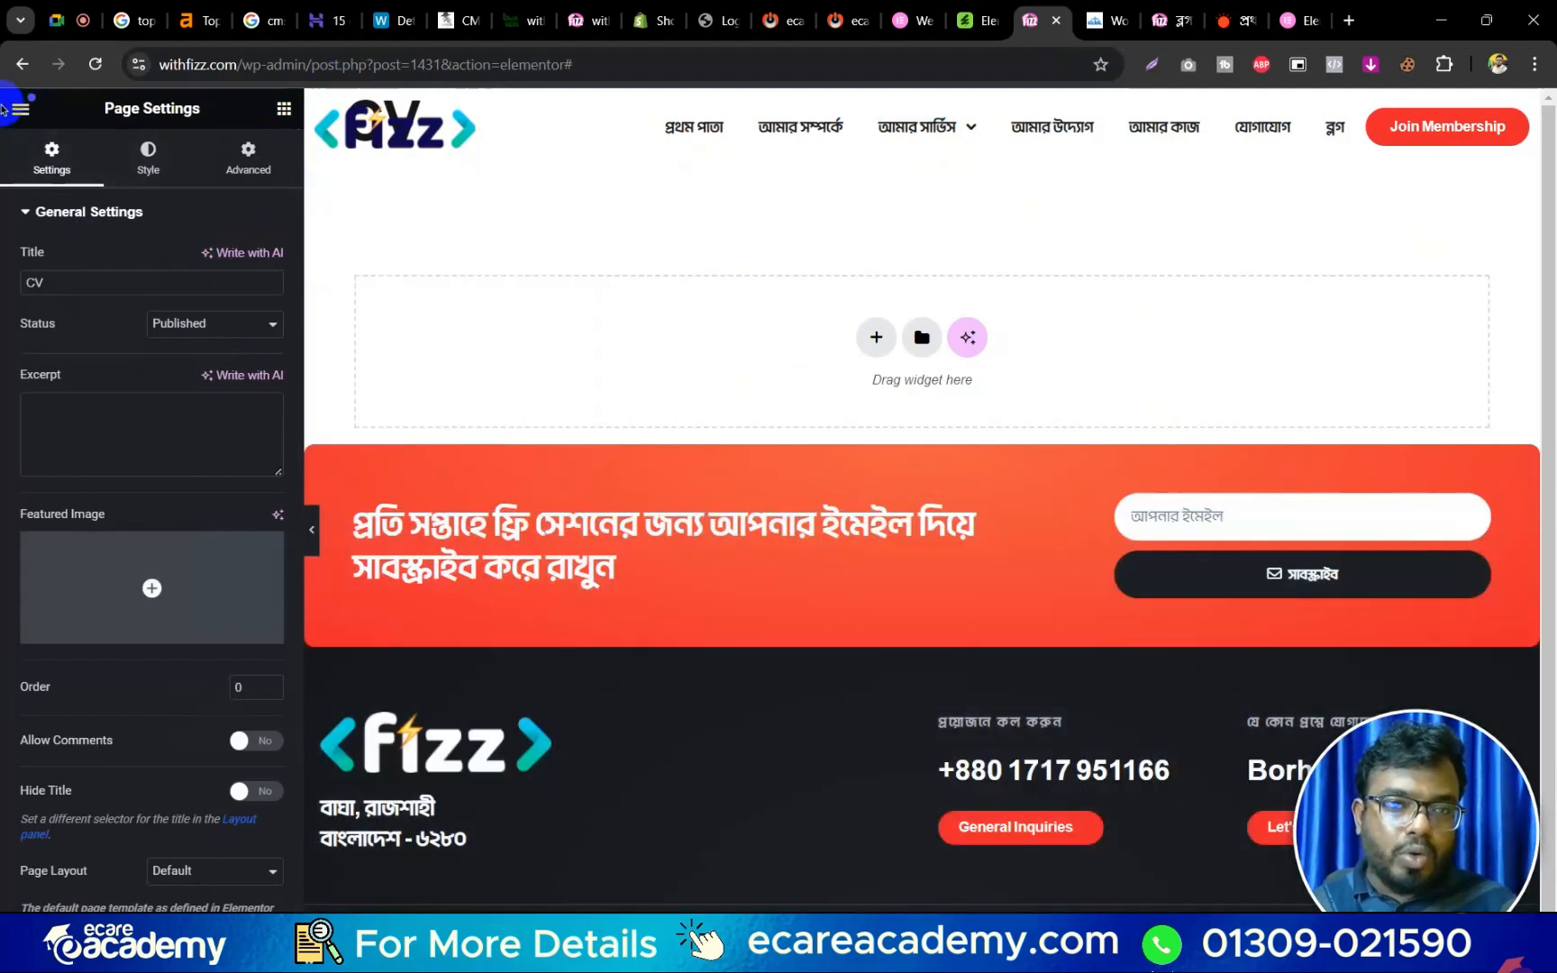
Switch to the withFiZZ blog page and go through its dashboard to the WordPress Updates page.
{"action": "left_click", "coordinate": [1171, 20]}
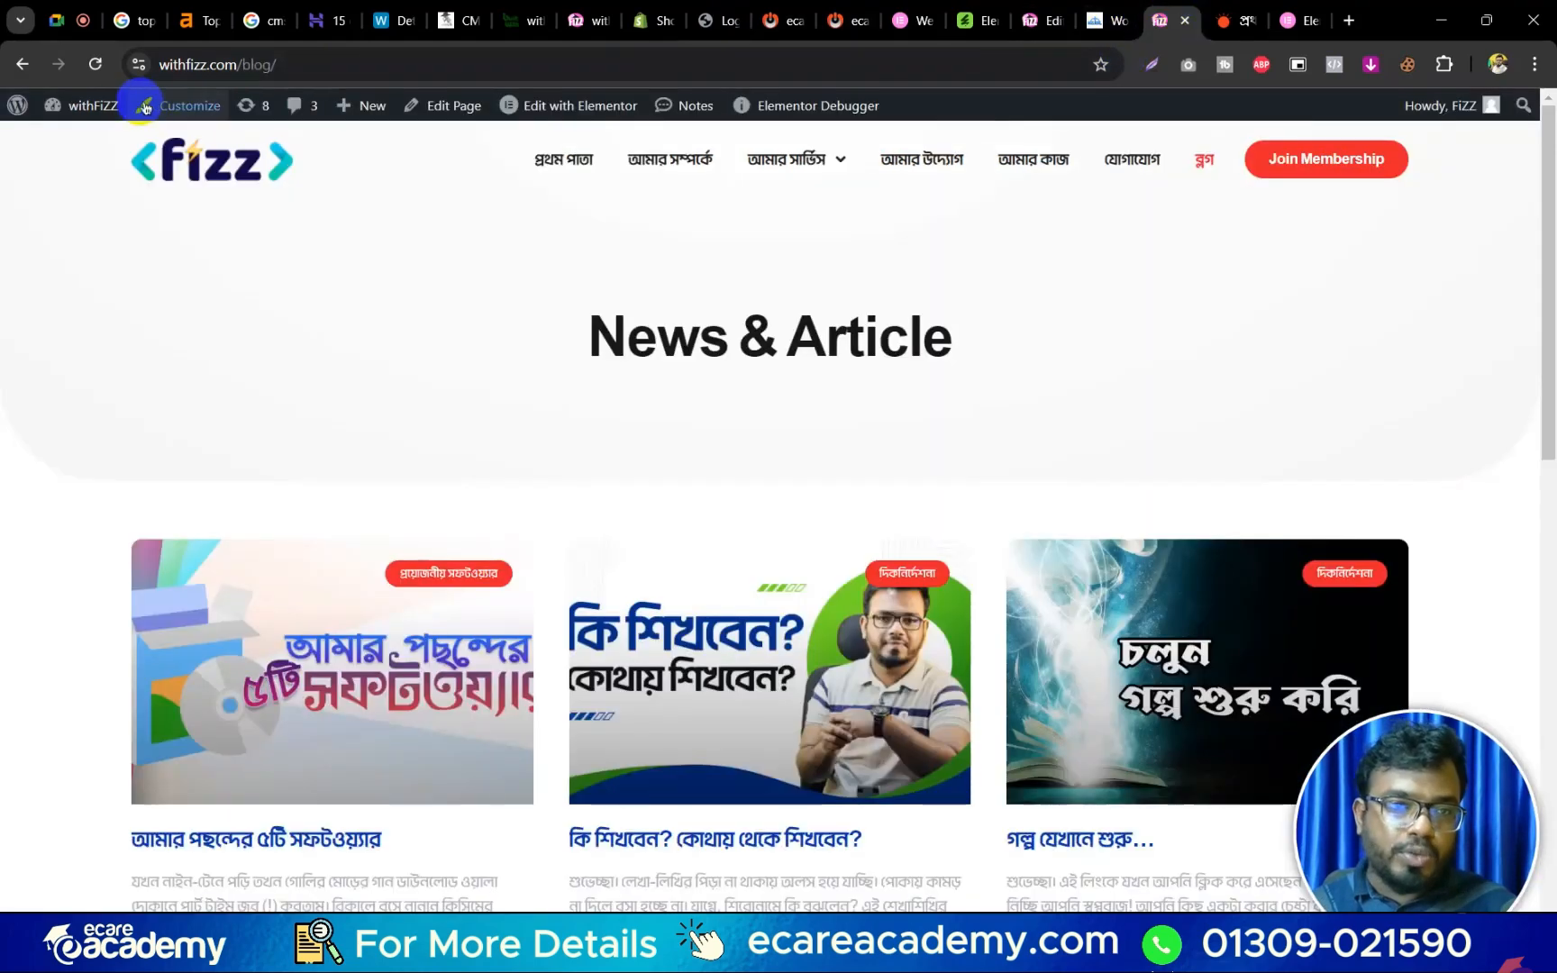
{"action": "mouse_move", "coordinate": [93, 106]}
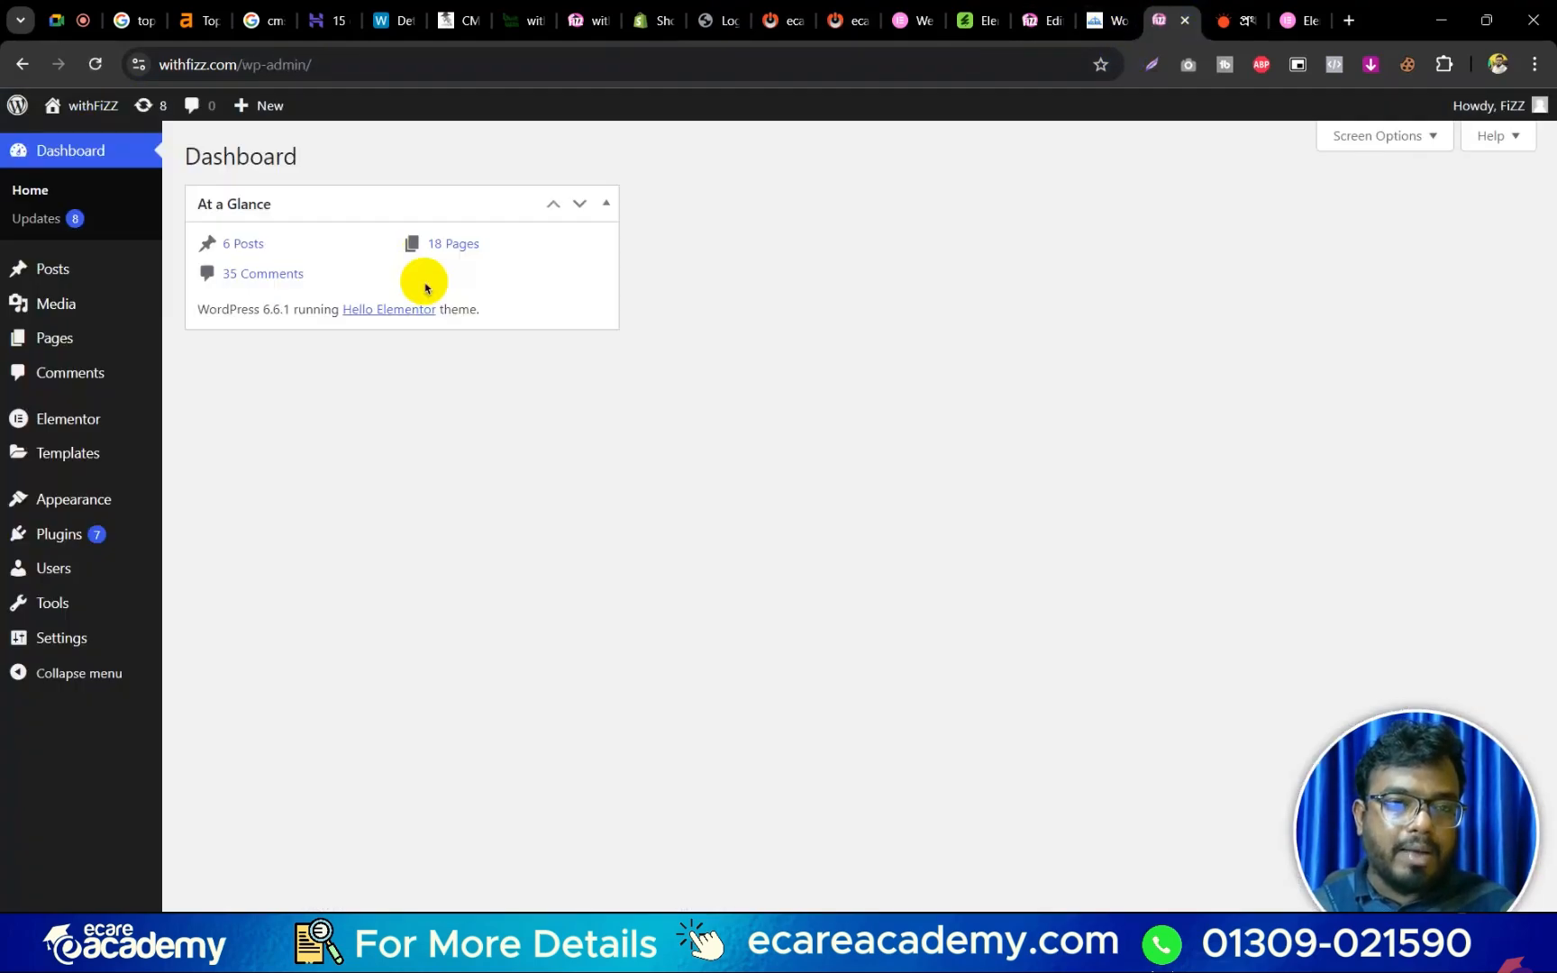
{"action": "left_click", "coordinate": [69, 216]}
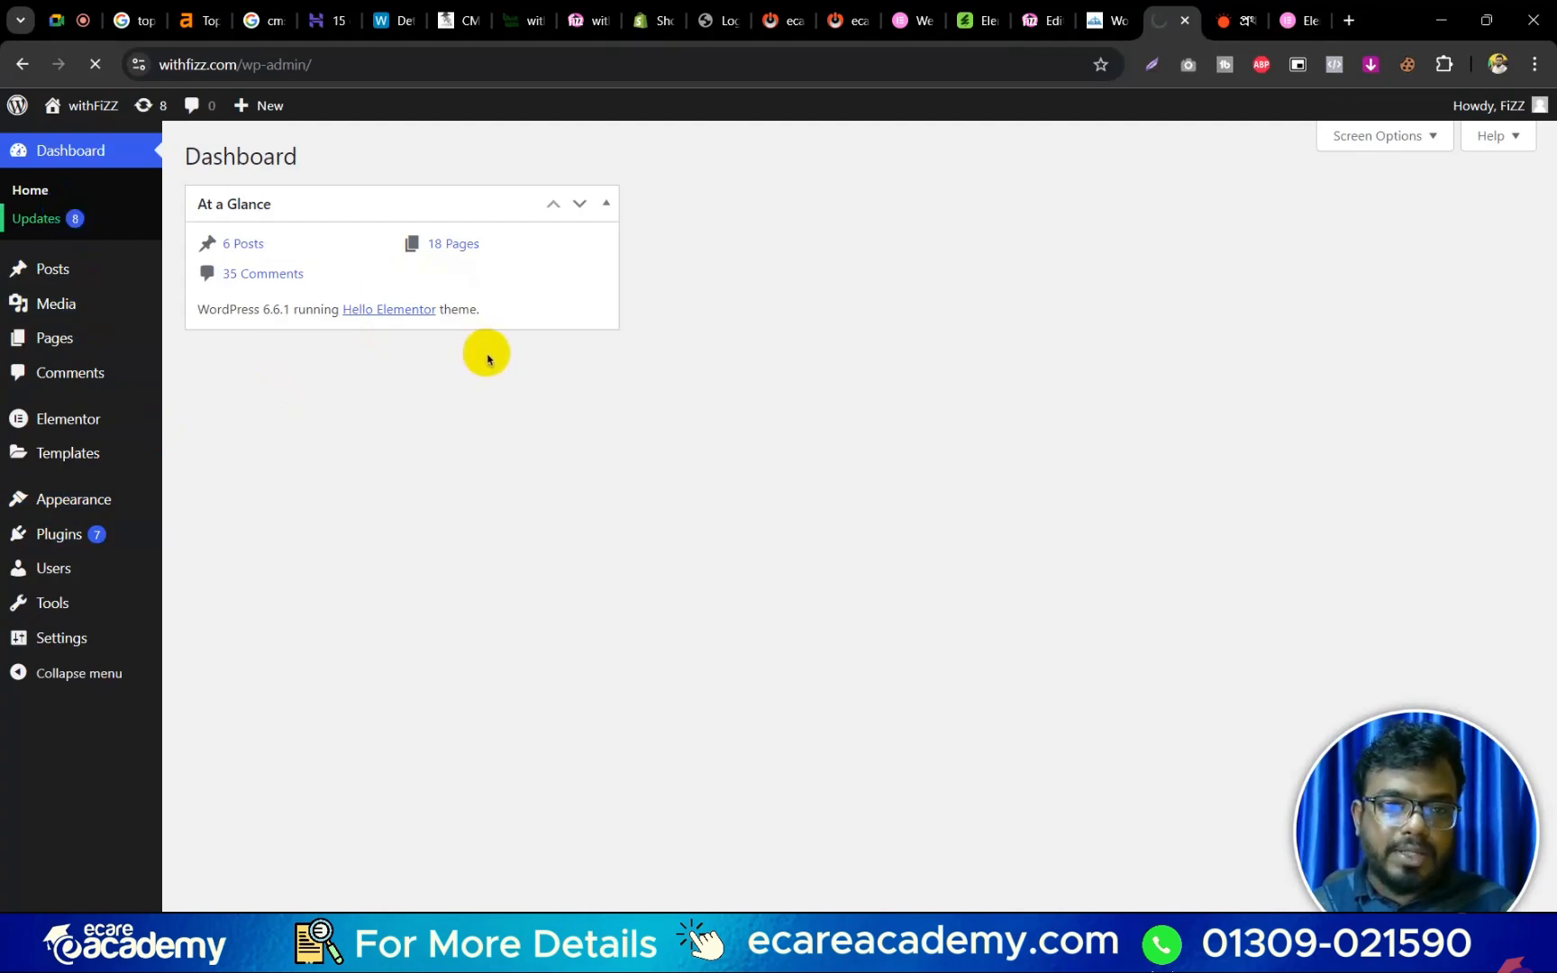
{"action": "left_click", "coordinate": [69, 221]}
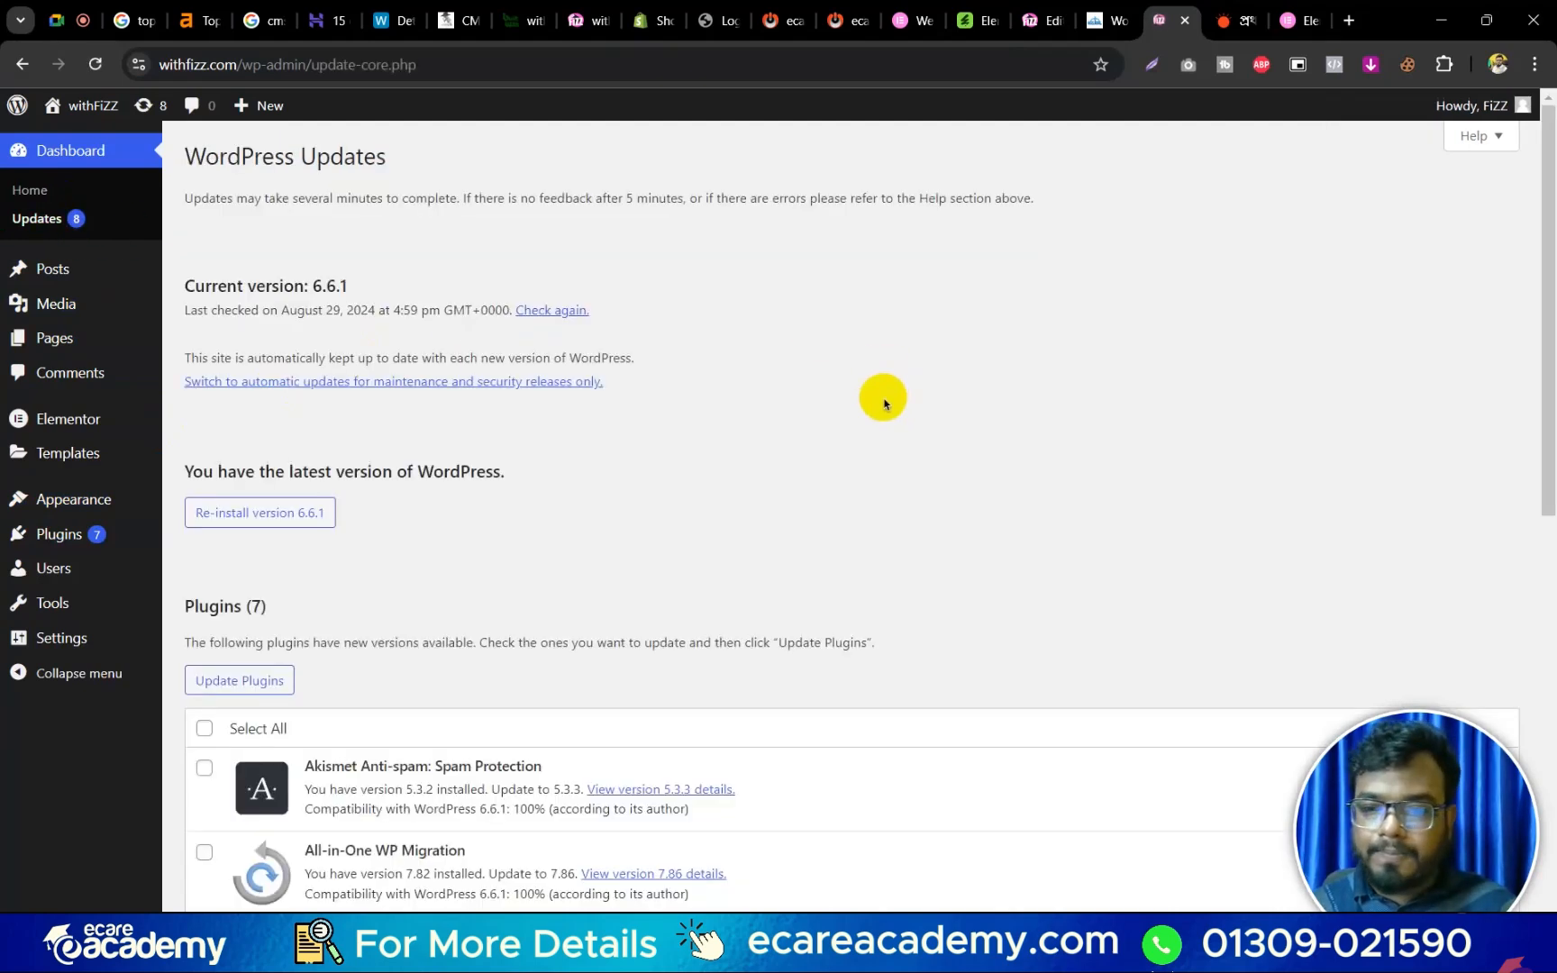
Update the Elementor and Elementor Pro plugins from the list of available plugin updates.
{"action": "scroll", "coordinate": [573, 450], "scroll_direction": "down", "scroll_amount": 5}
{"action": "left_click", "coordinate": [205, 532]}
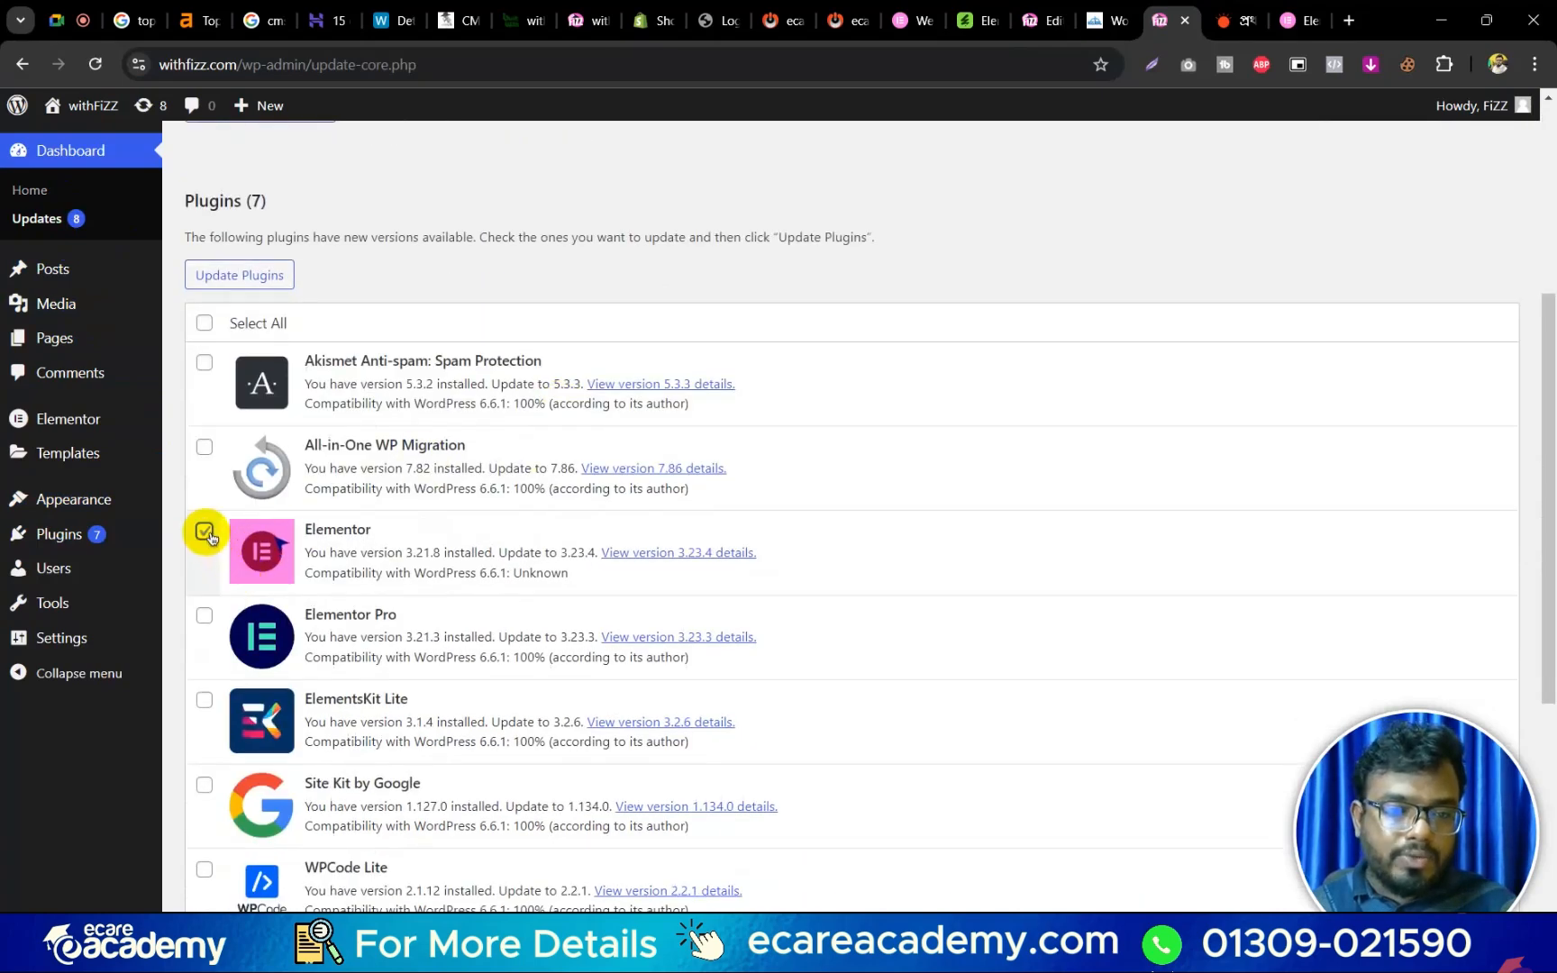
{"action": "scroll", "coordinate": [208, 616], "scroll_direction": "down", "scroll_amount": 5}
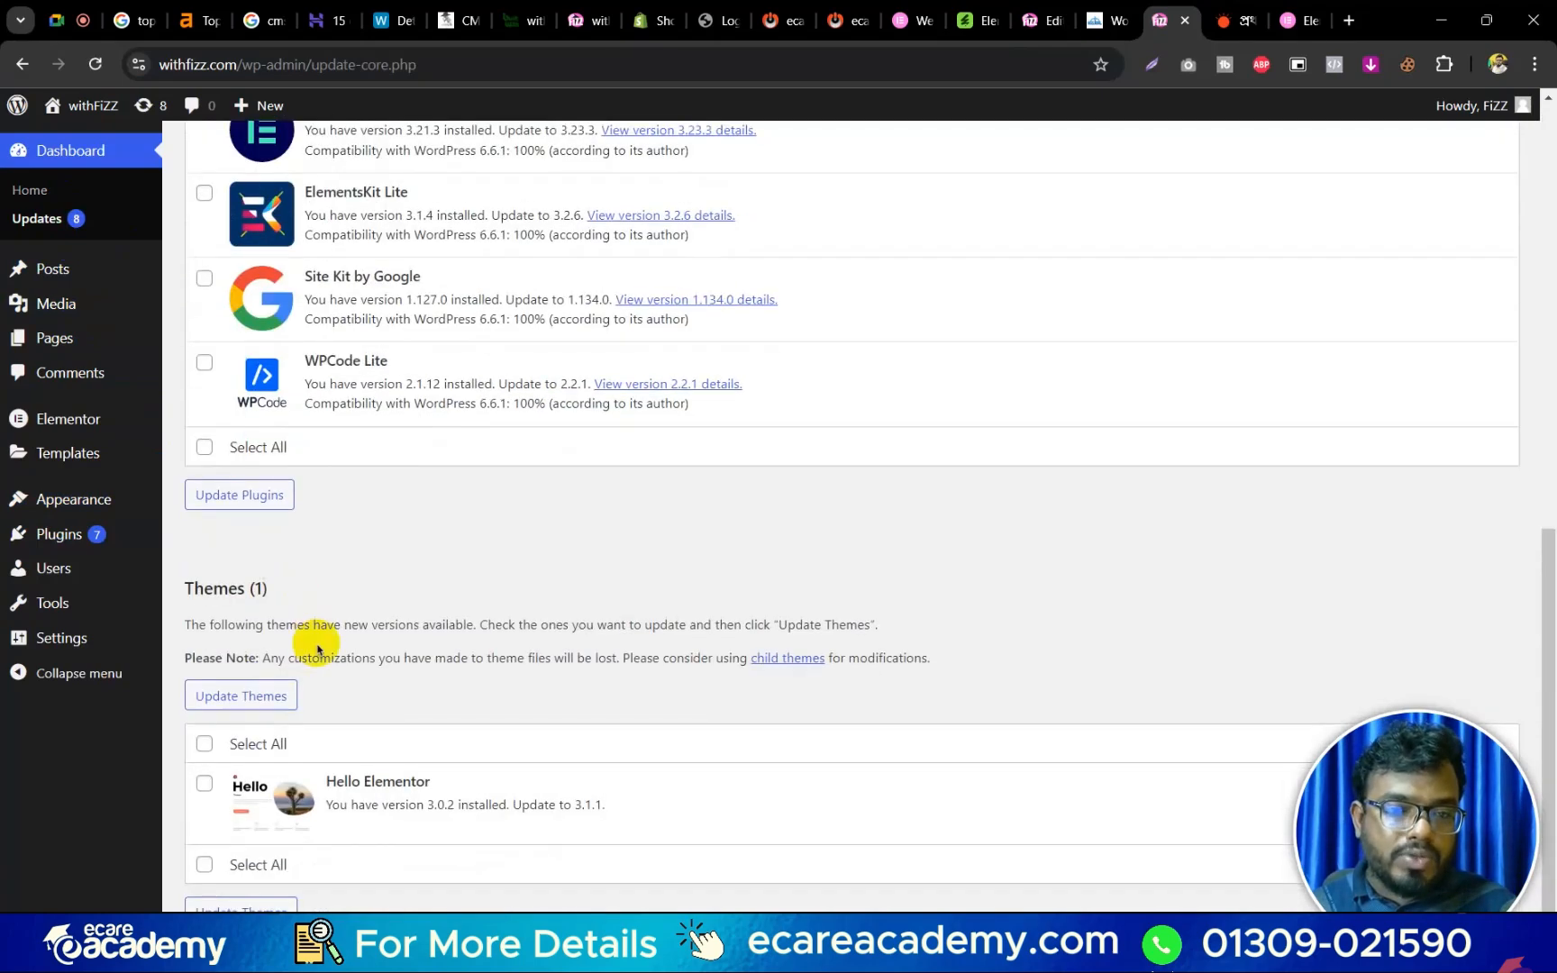
{"action": "left_click", "coordinate": [240, 496]}
{"action": "scroll", "coordinate": [631, 518], "scroll_direction": "up", "scroll_amount": 6}
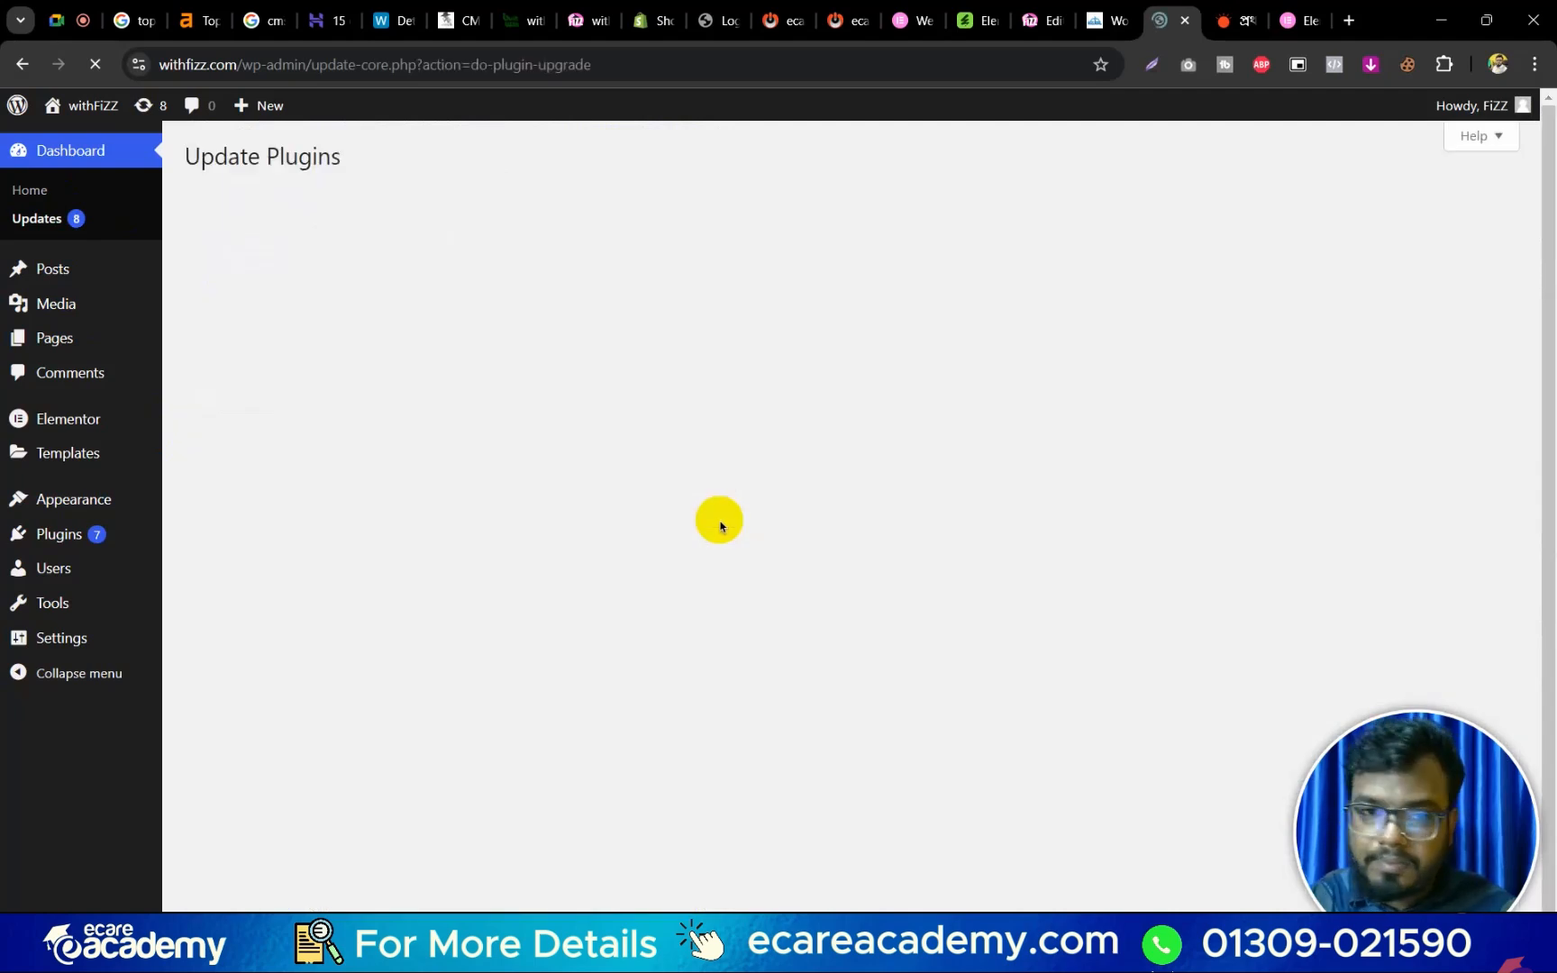
{"action": "left_click", "coordinate": [120, 218]}
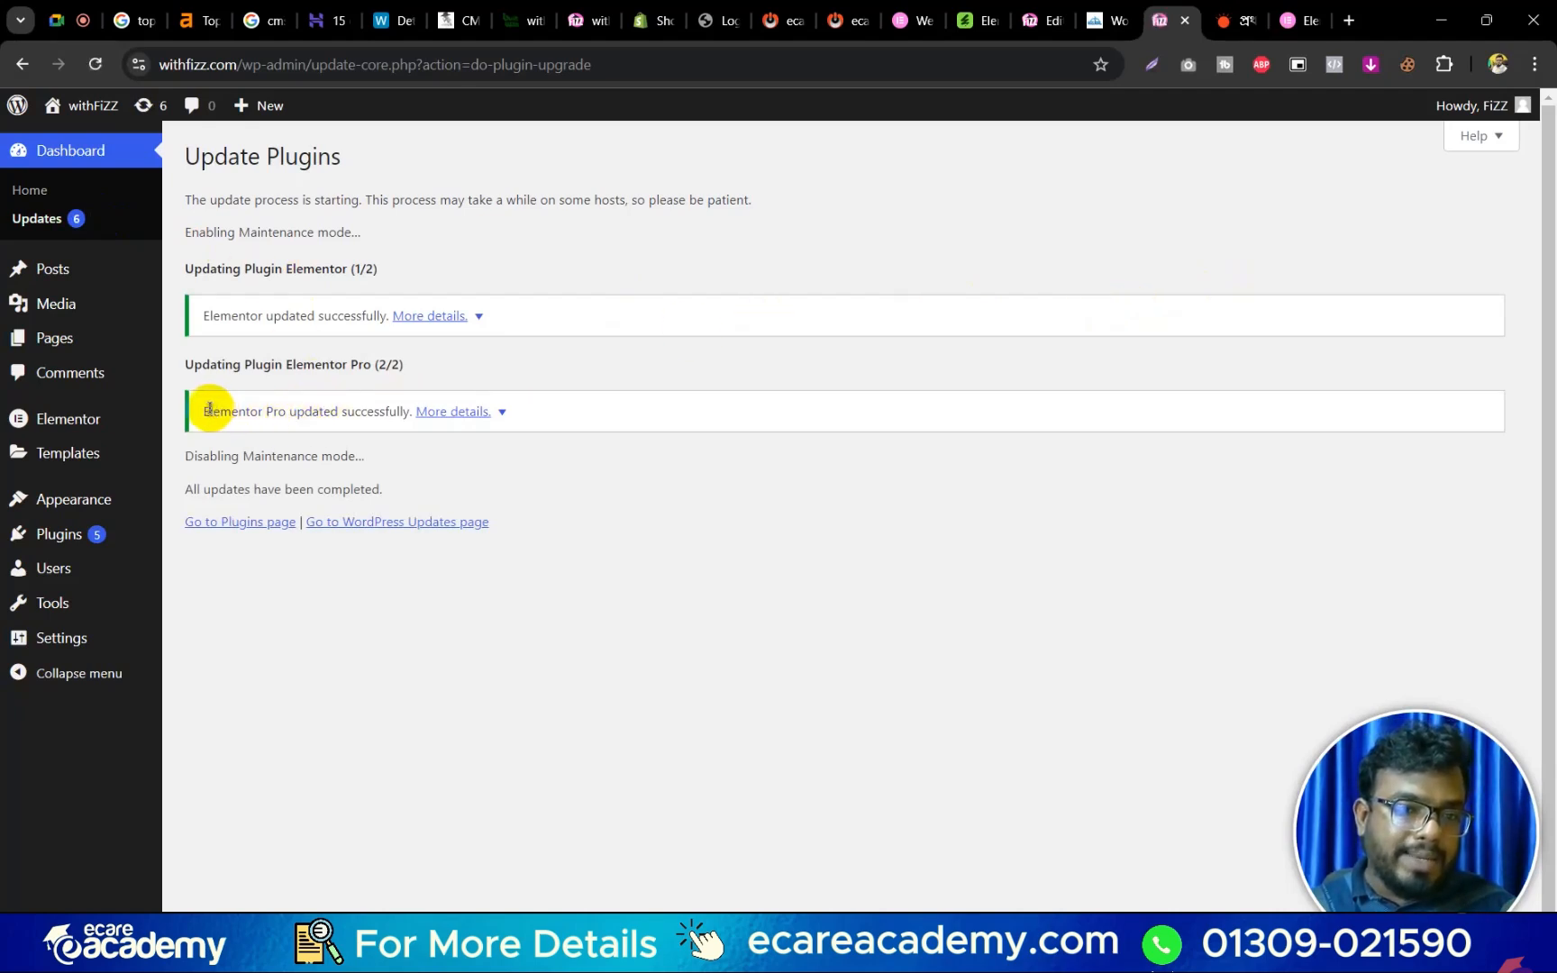
Review the update results for both plugins and examine the download details of the Elementor Pro update.
{"action": "left_click_drag", "start_coordinate": [209, 410], "coordinate": [402, 411]}
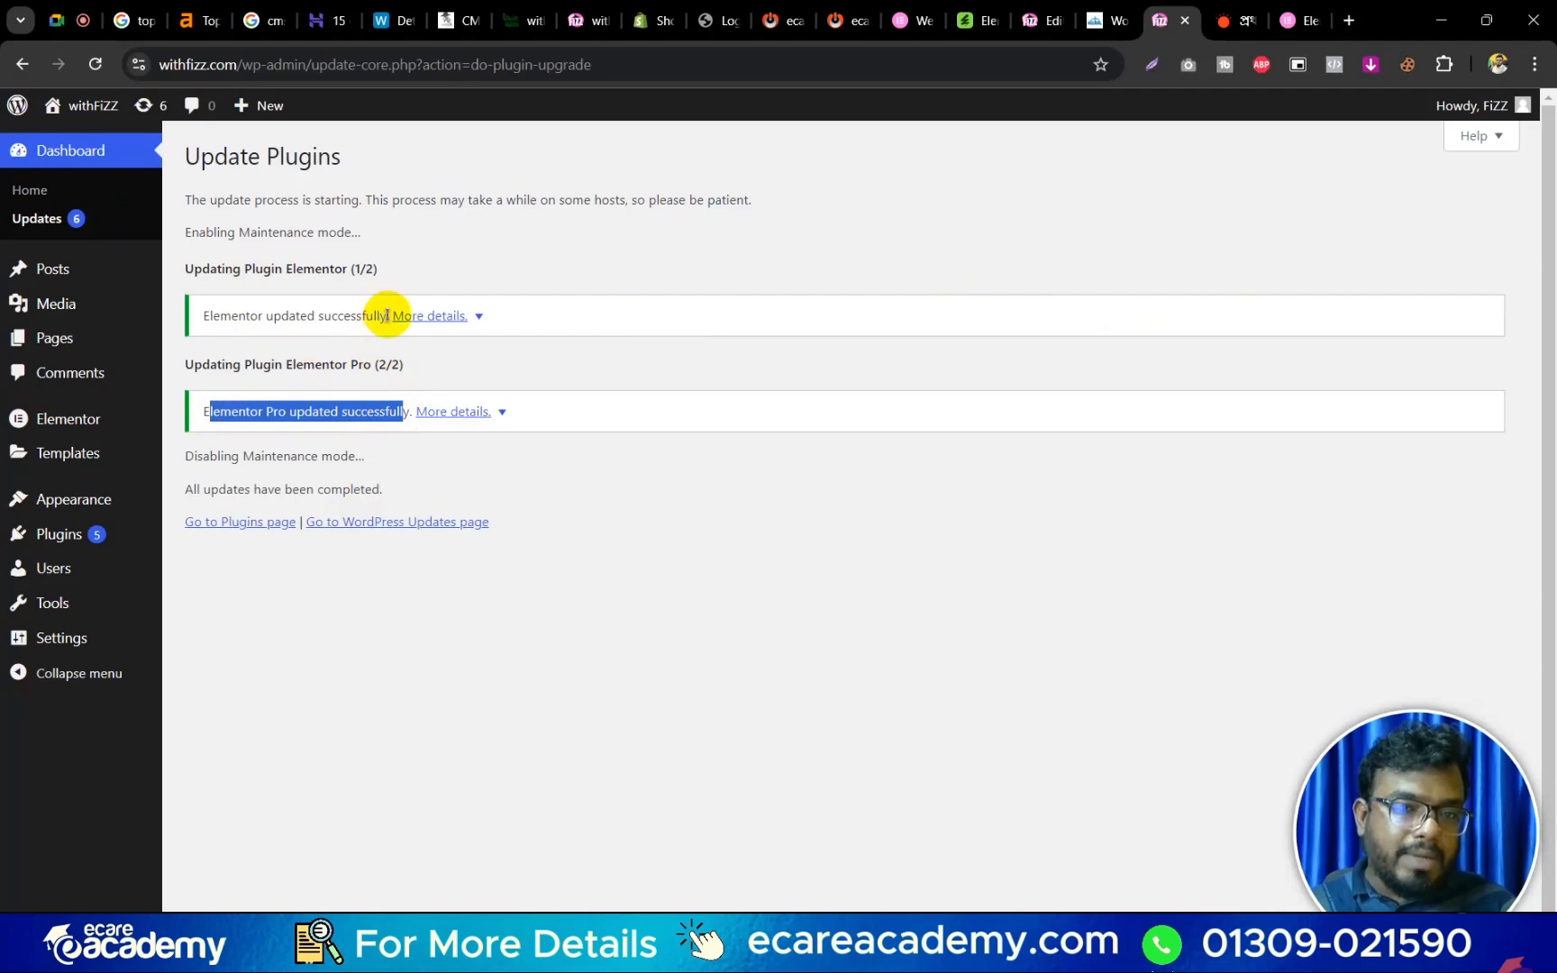
{"action": "left_click_drag", "start_coordinate": [387, 316], "coordinate": [201, 317]}
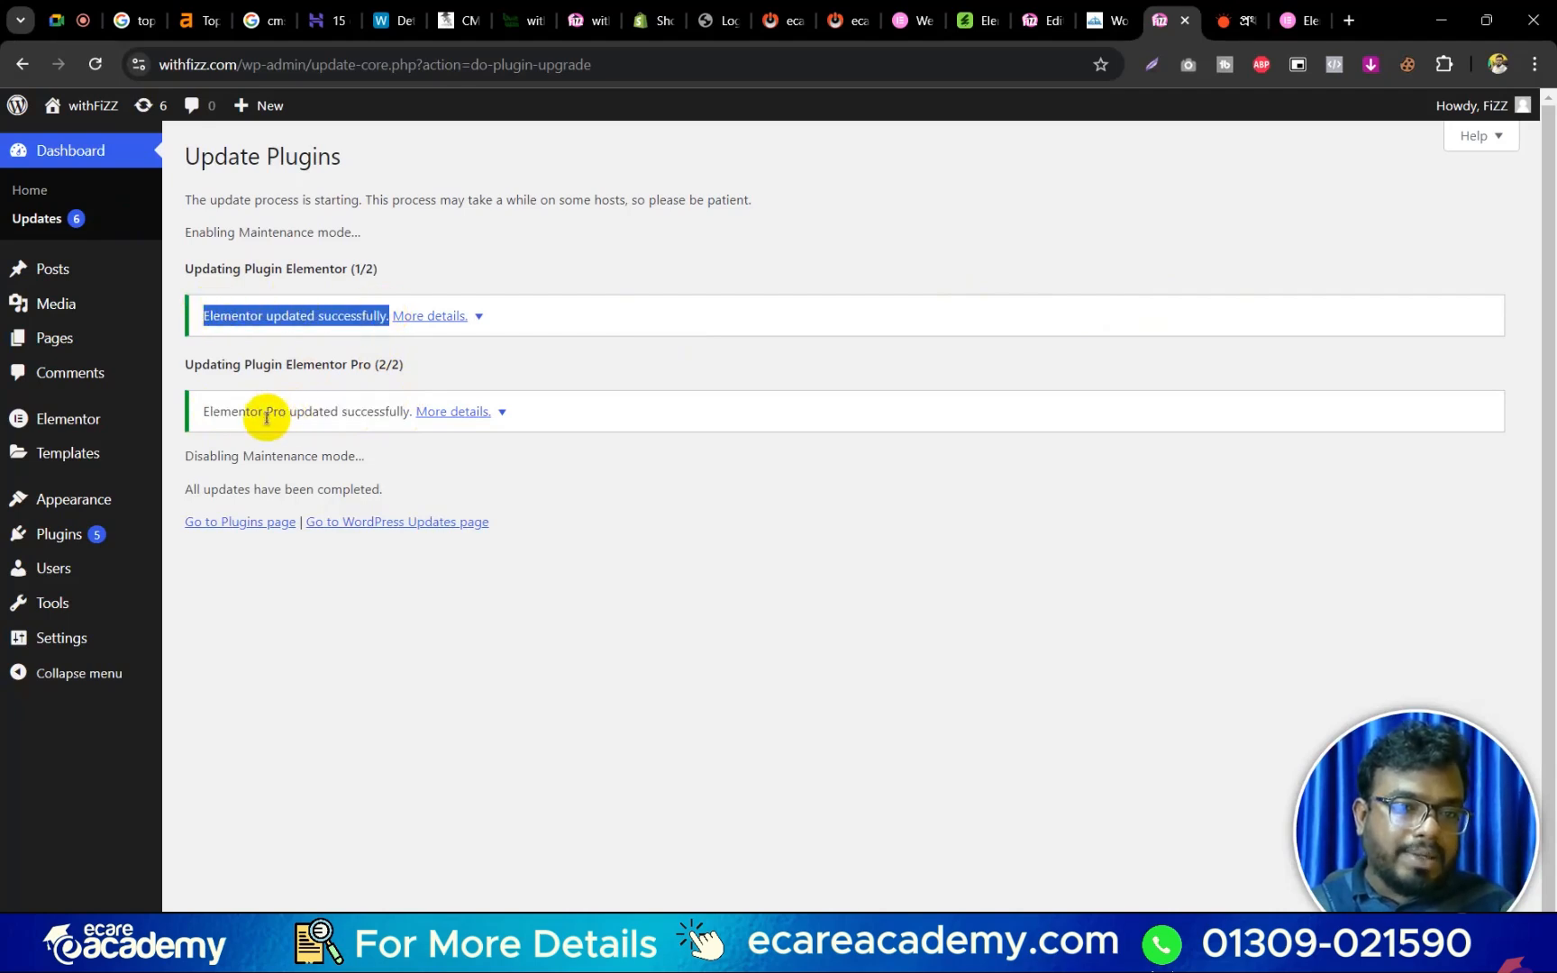
{"action": "left_click_drag", "start_coordinate": [238, 411], "coordinate": [347, 411]}
{"action": "left_click", "coordinate": [416, 411]}
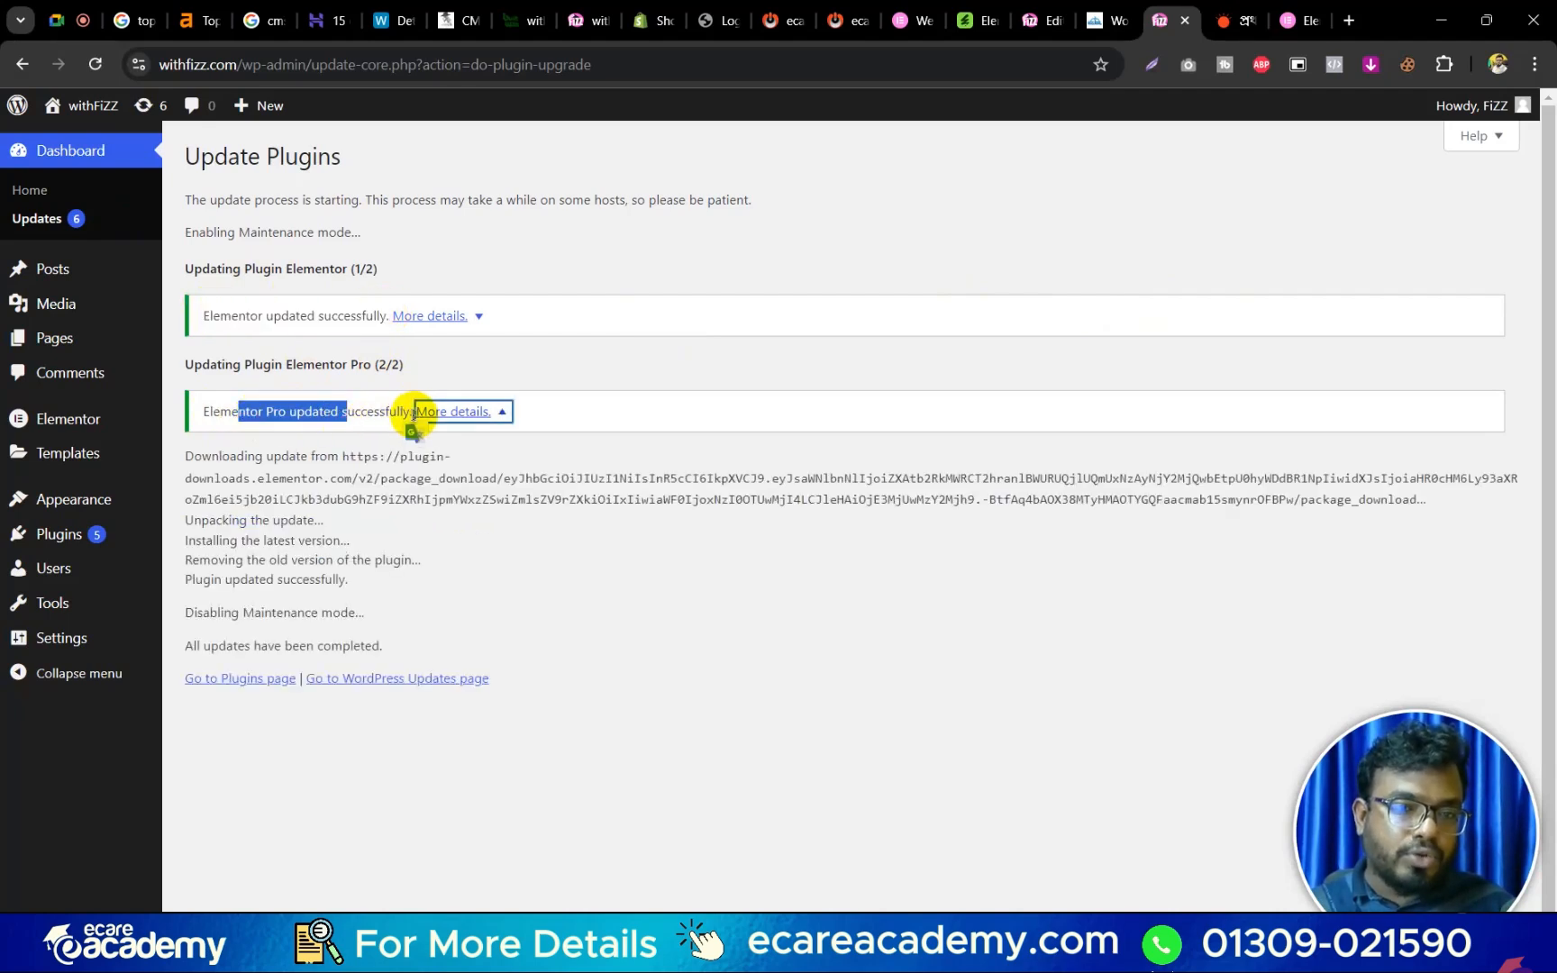
{"action": "left_click", "coordinate": [410, 411]}
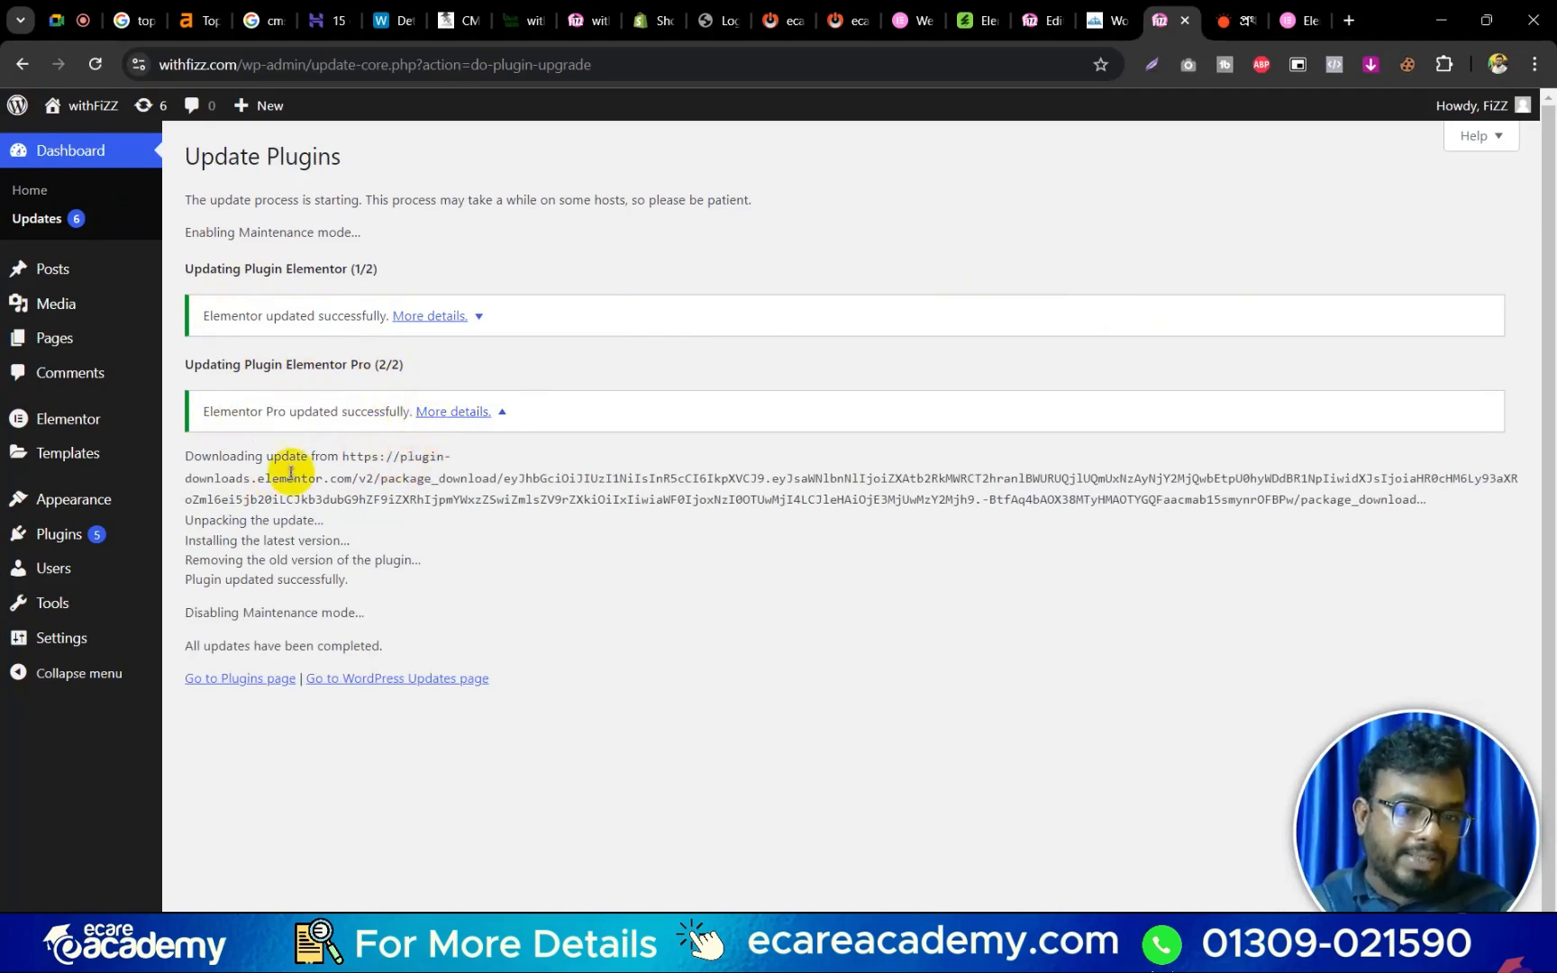
{"action": "left_click_drag", "start_coordinate": [263, 478], "coordinate": [528, 483]}
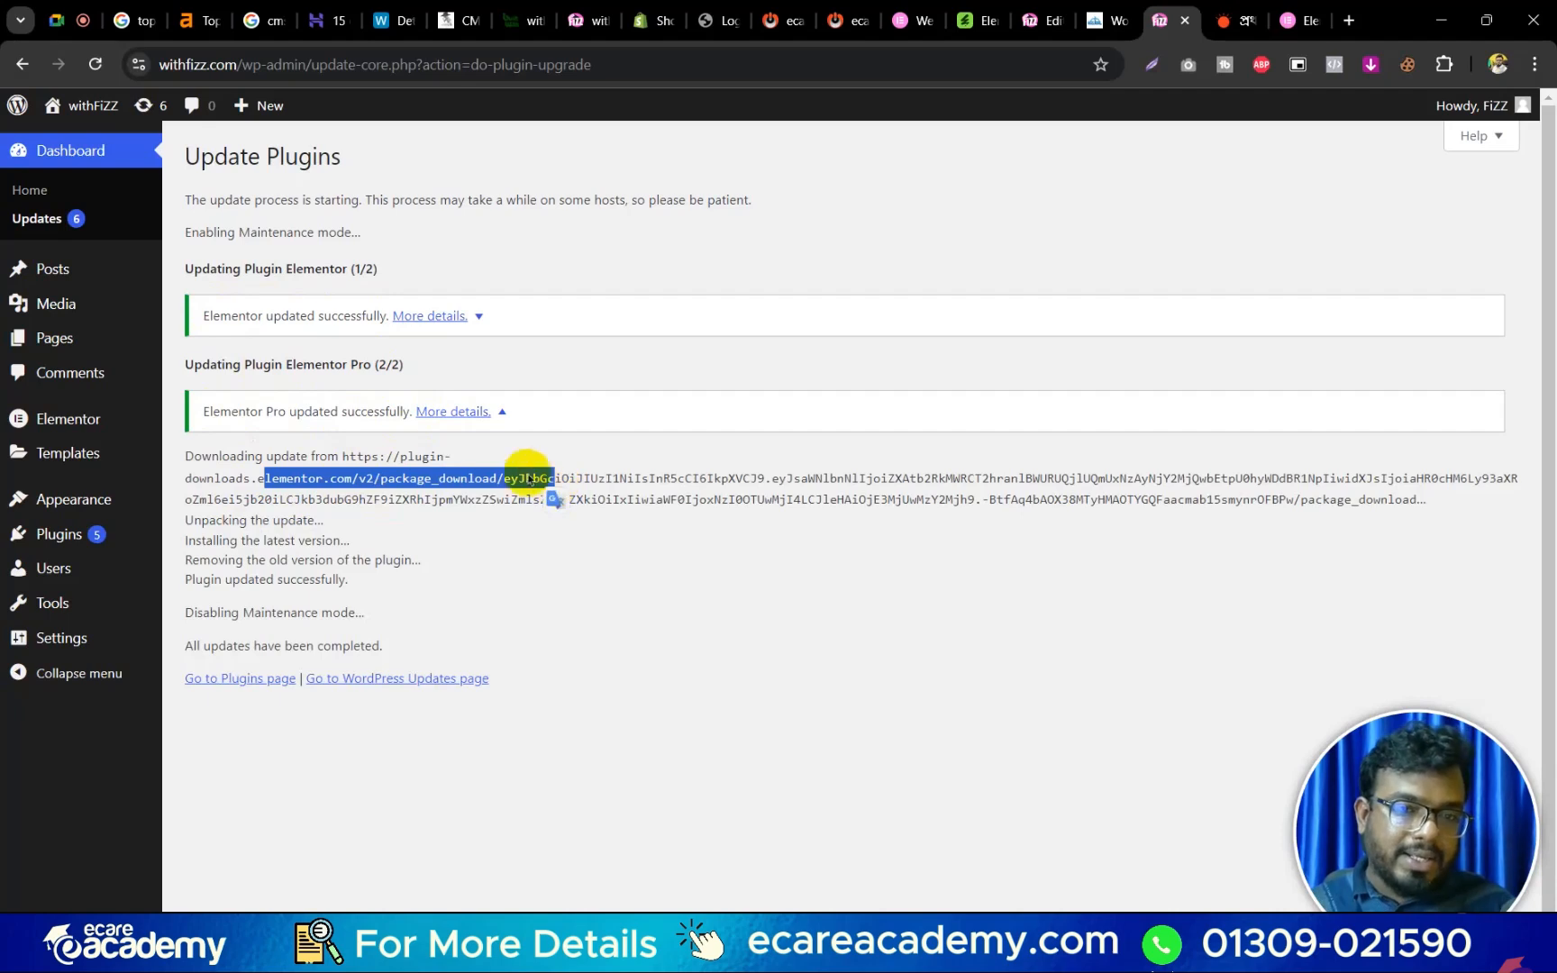
{"action": "left_click", "coordinate": [364, 414]}
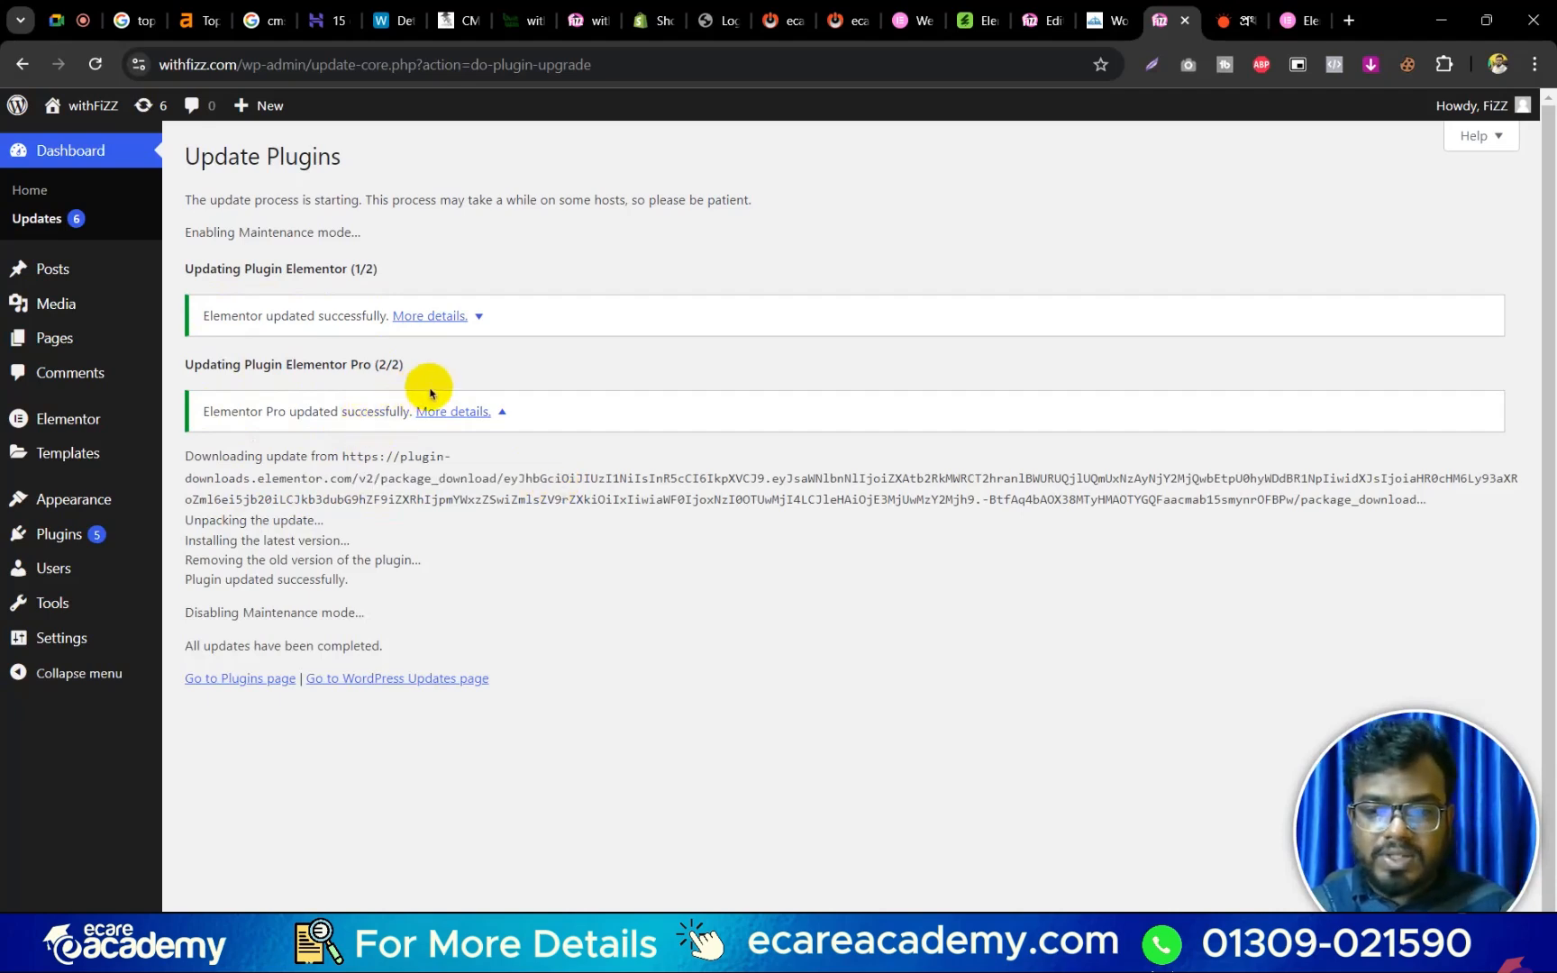
{"action": "left_click", "coordinate": [464, 411]}
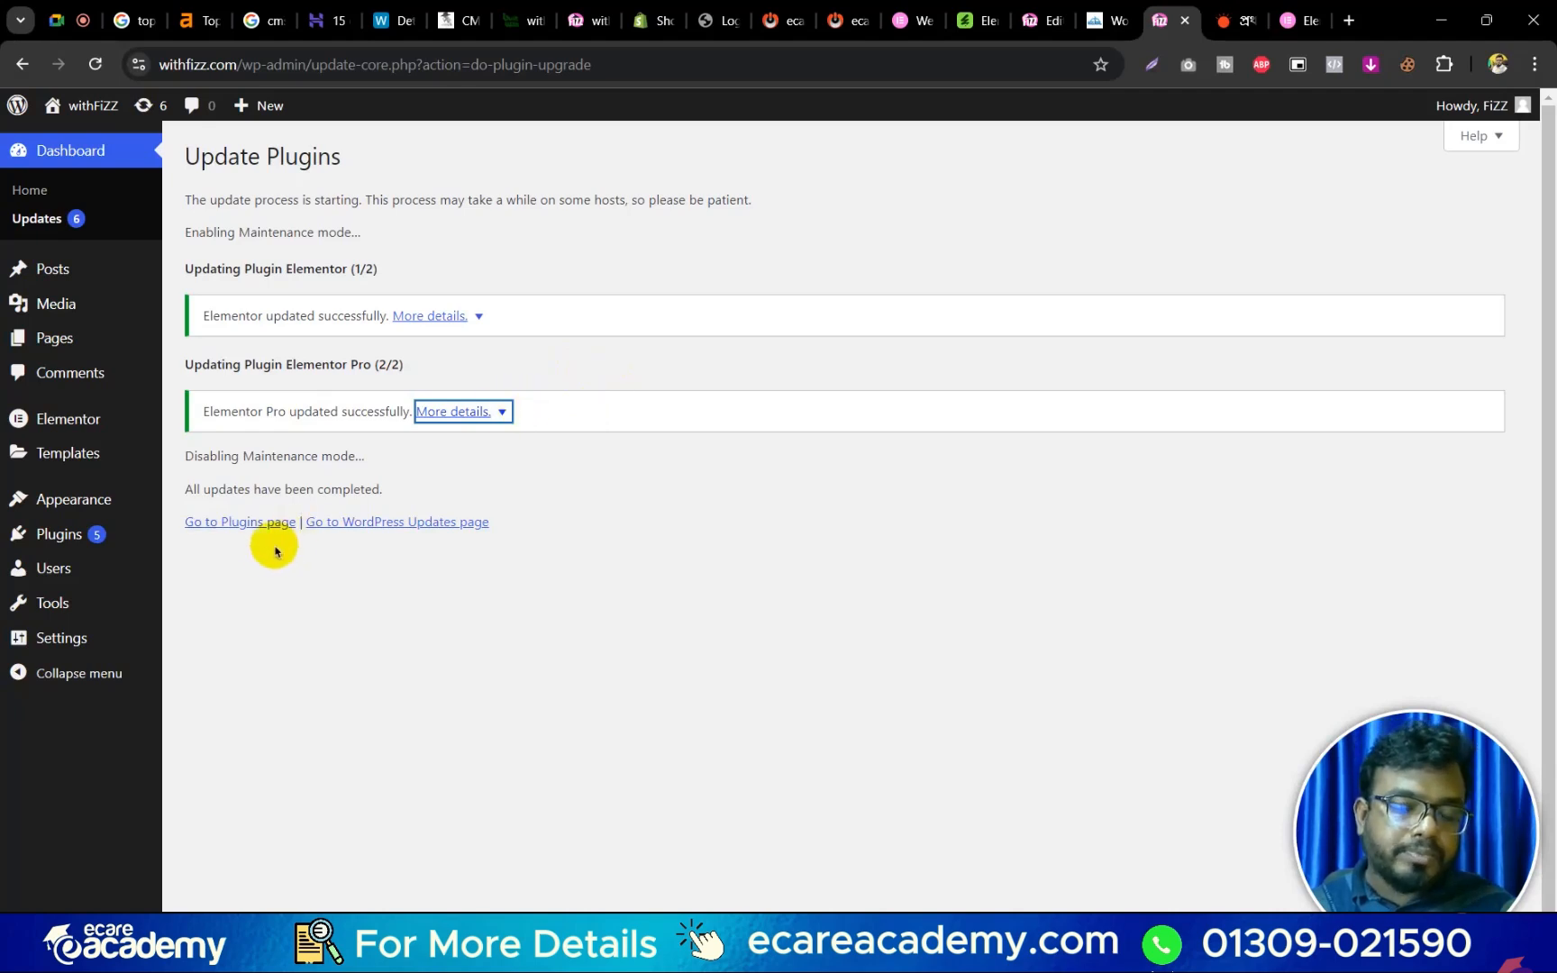
Open the CV page from the list of all pages for editing with Elementor.
{"action": "left_click", "coordinate": [91, 339]}
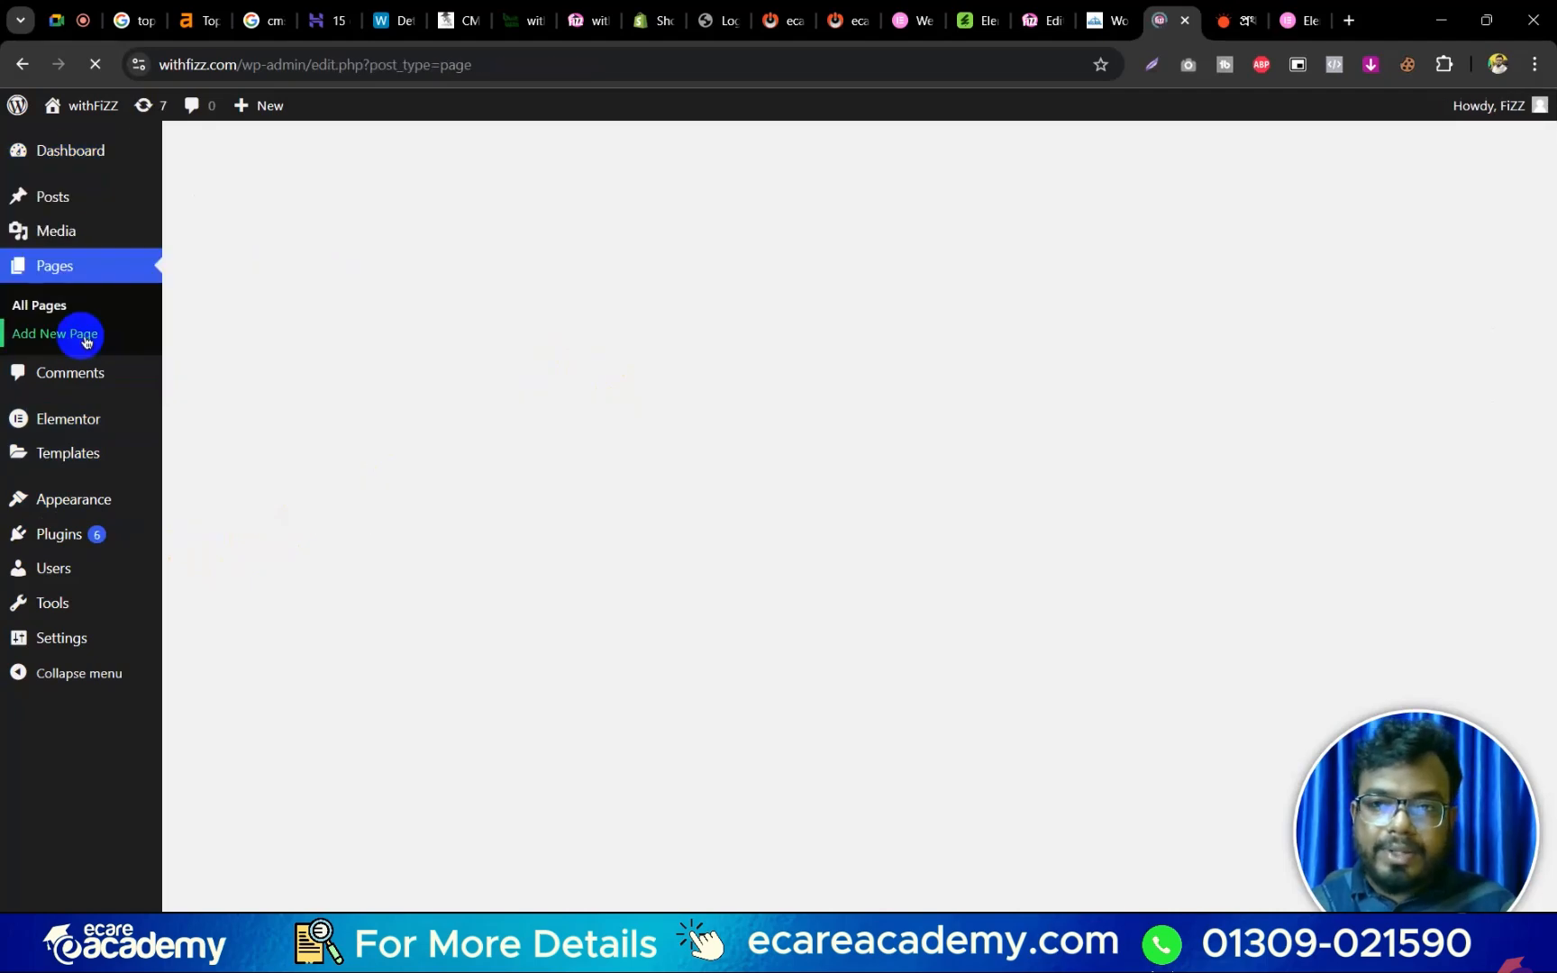
{"action": "scroll", "coordinate": [493, 384], "scroll_direction": "down", "scroll_amount": 3}
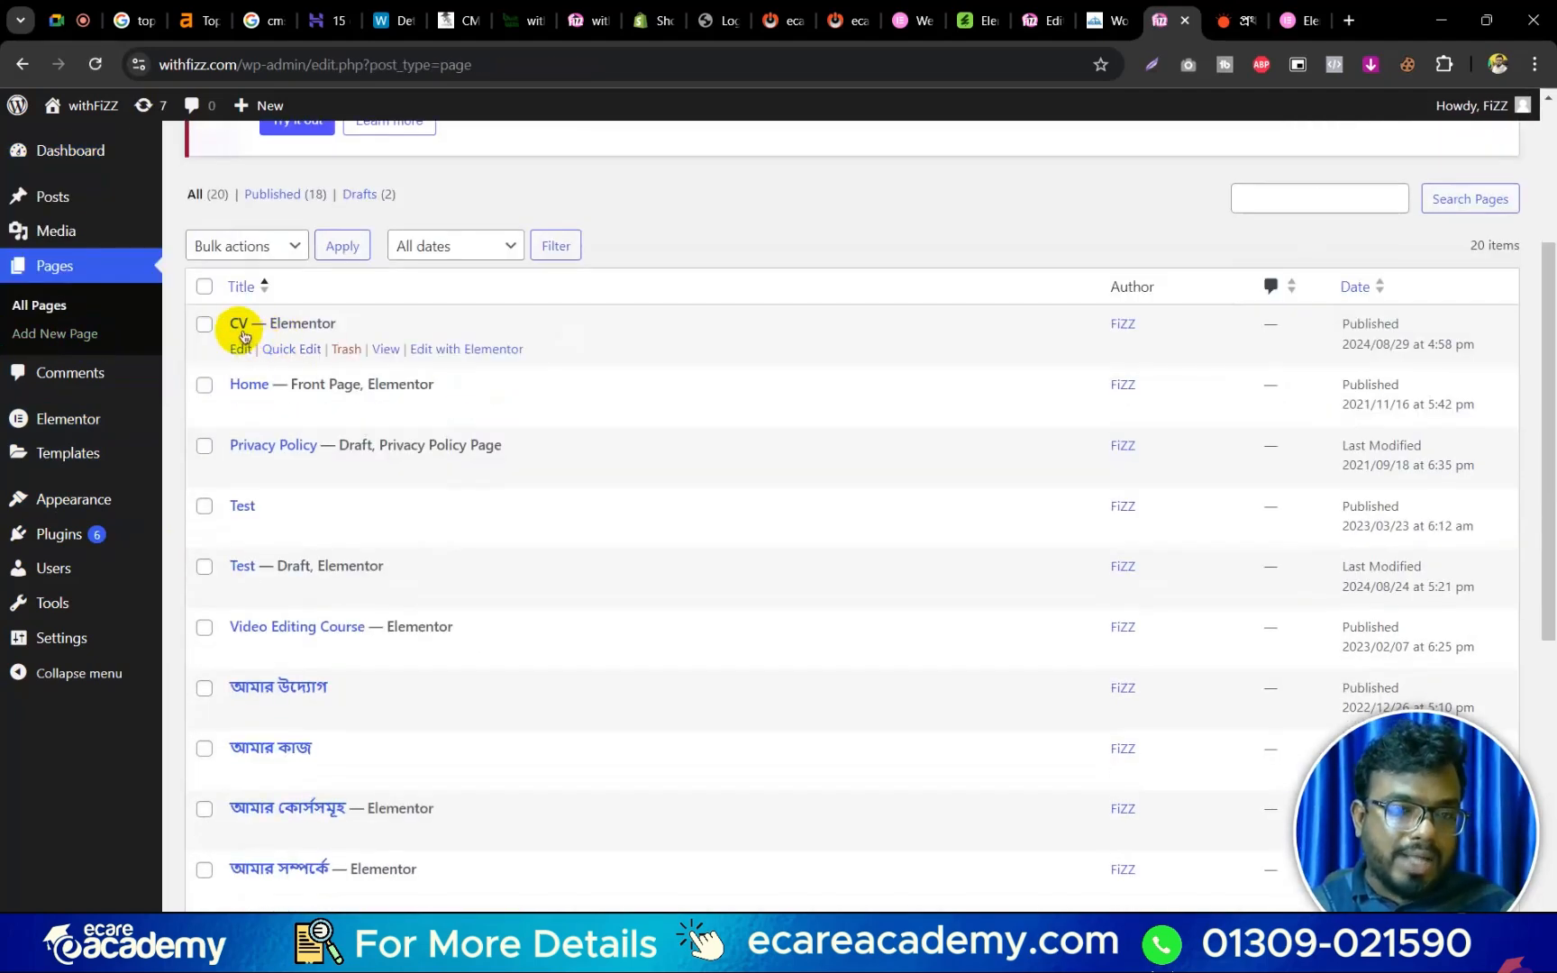
{"action": "left_click", "coordinate": [462, 353]}
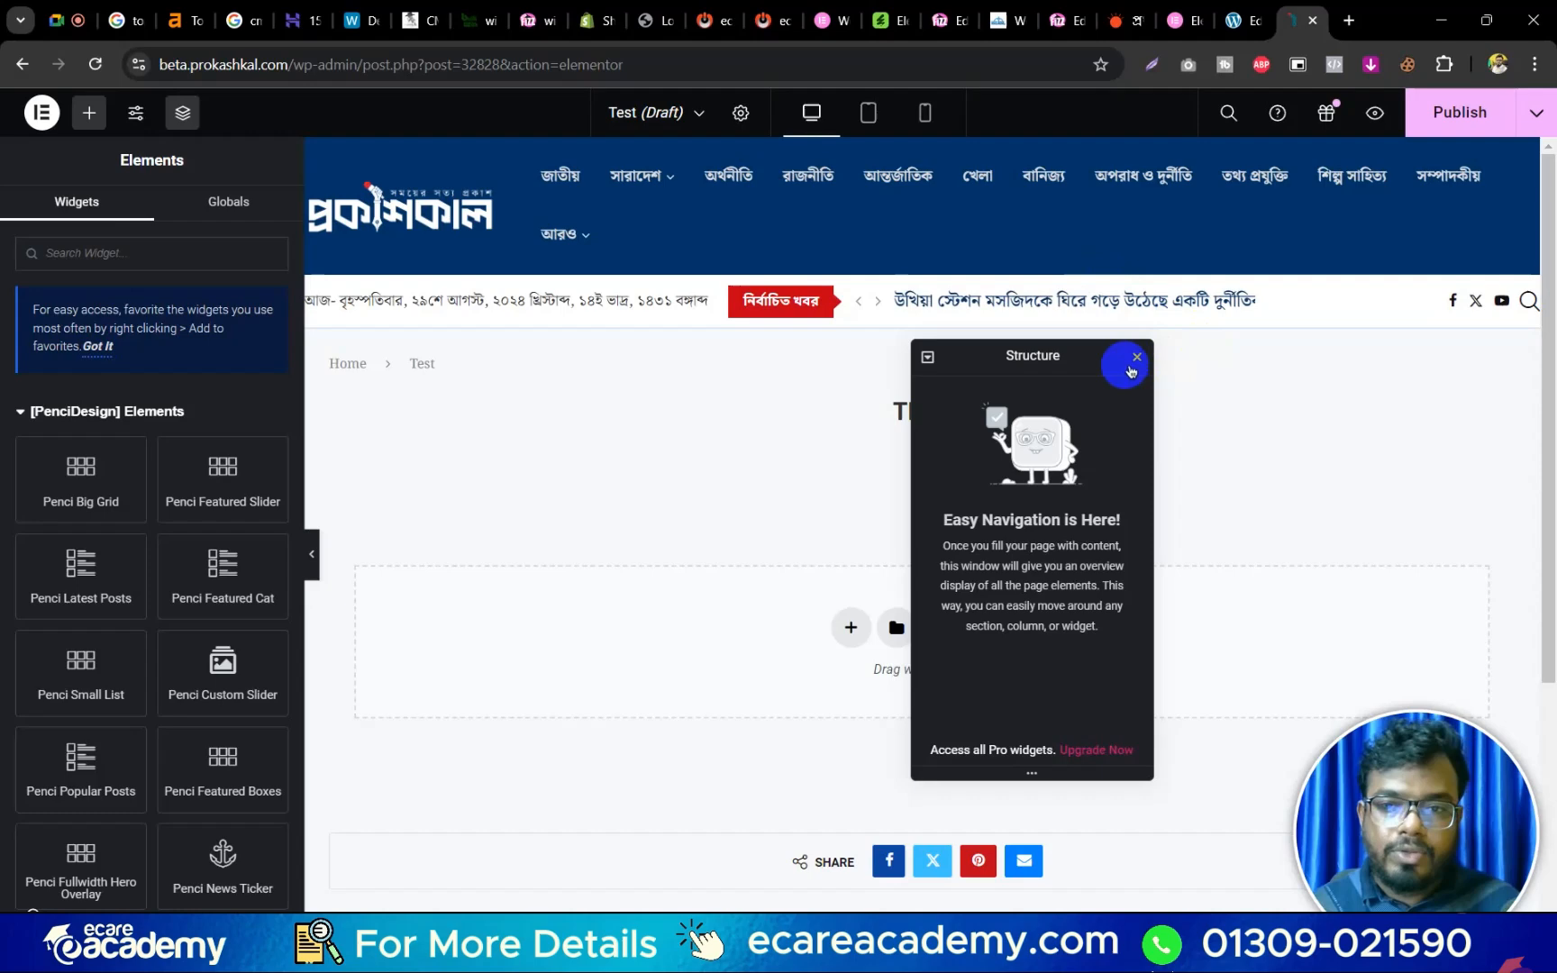
Dismiss the Structure window and favorites tip on the Test draft, and set its page layout to Elementor Canvas.
{"action": "left_click", "coordinate": [1122, 371]}
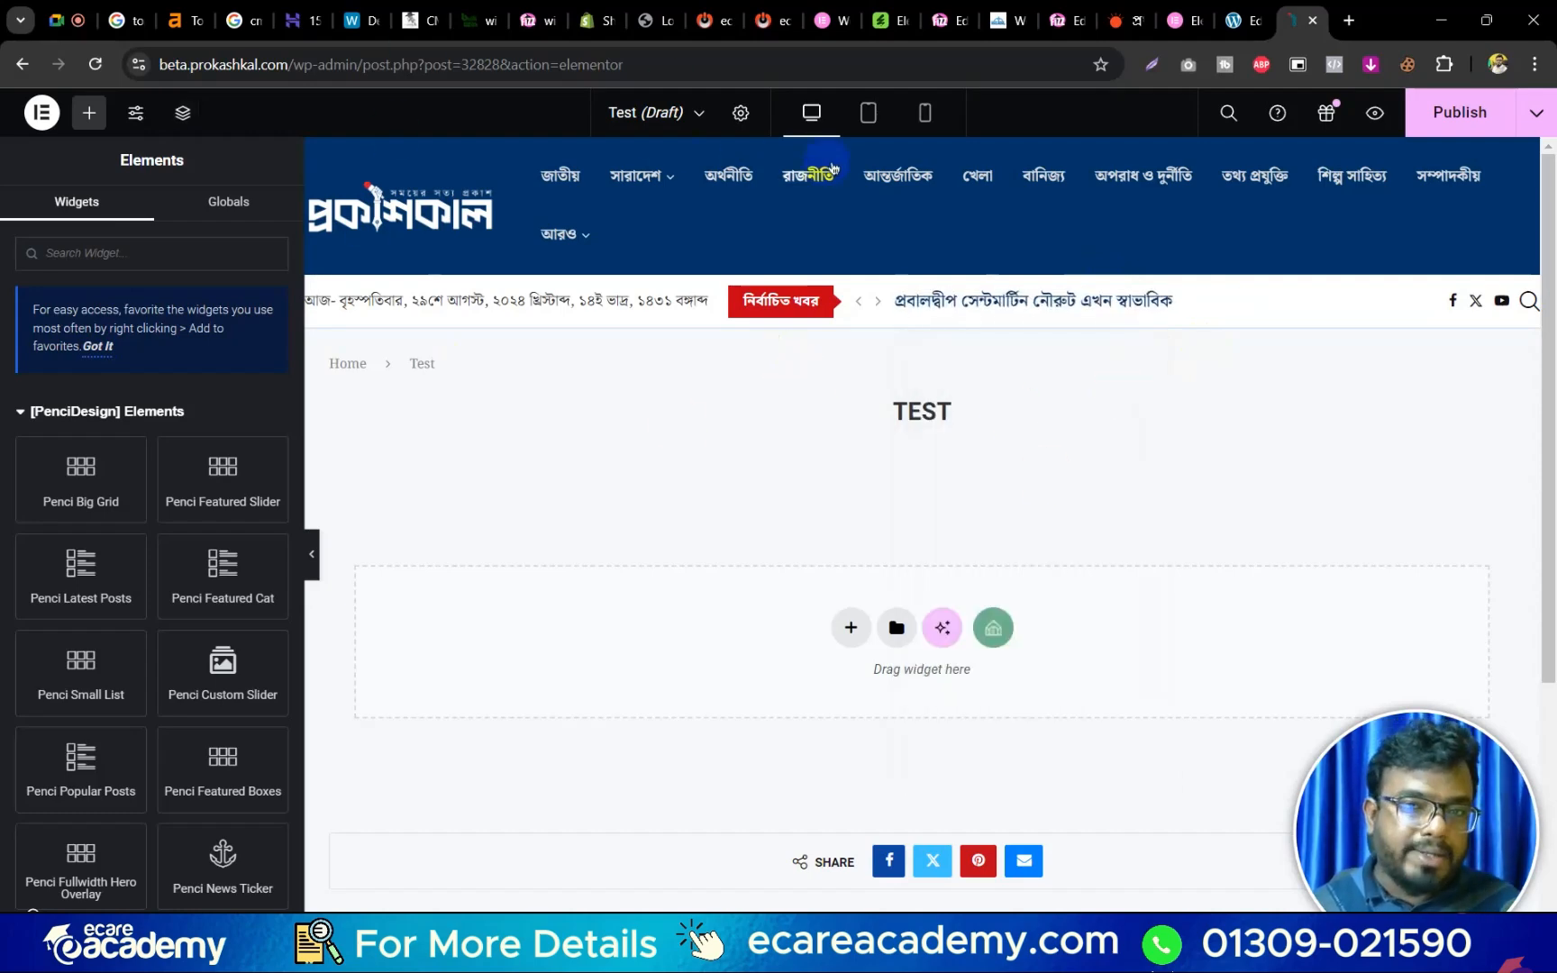
{"action": "left_click", "coordinate": [99, 347]}
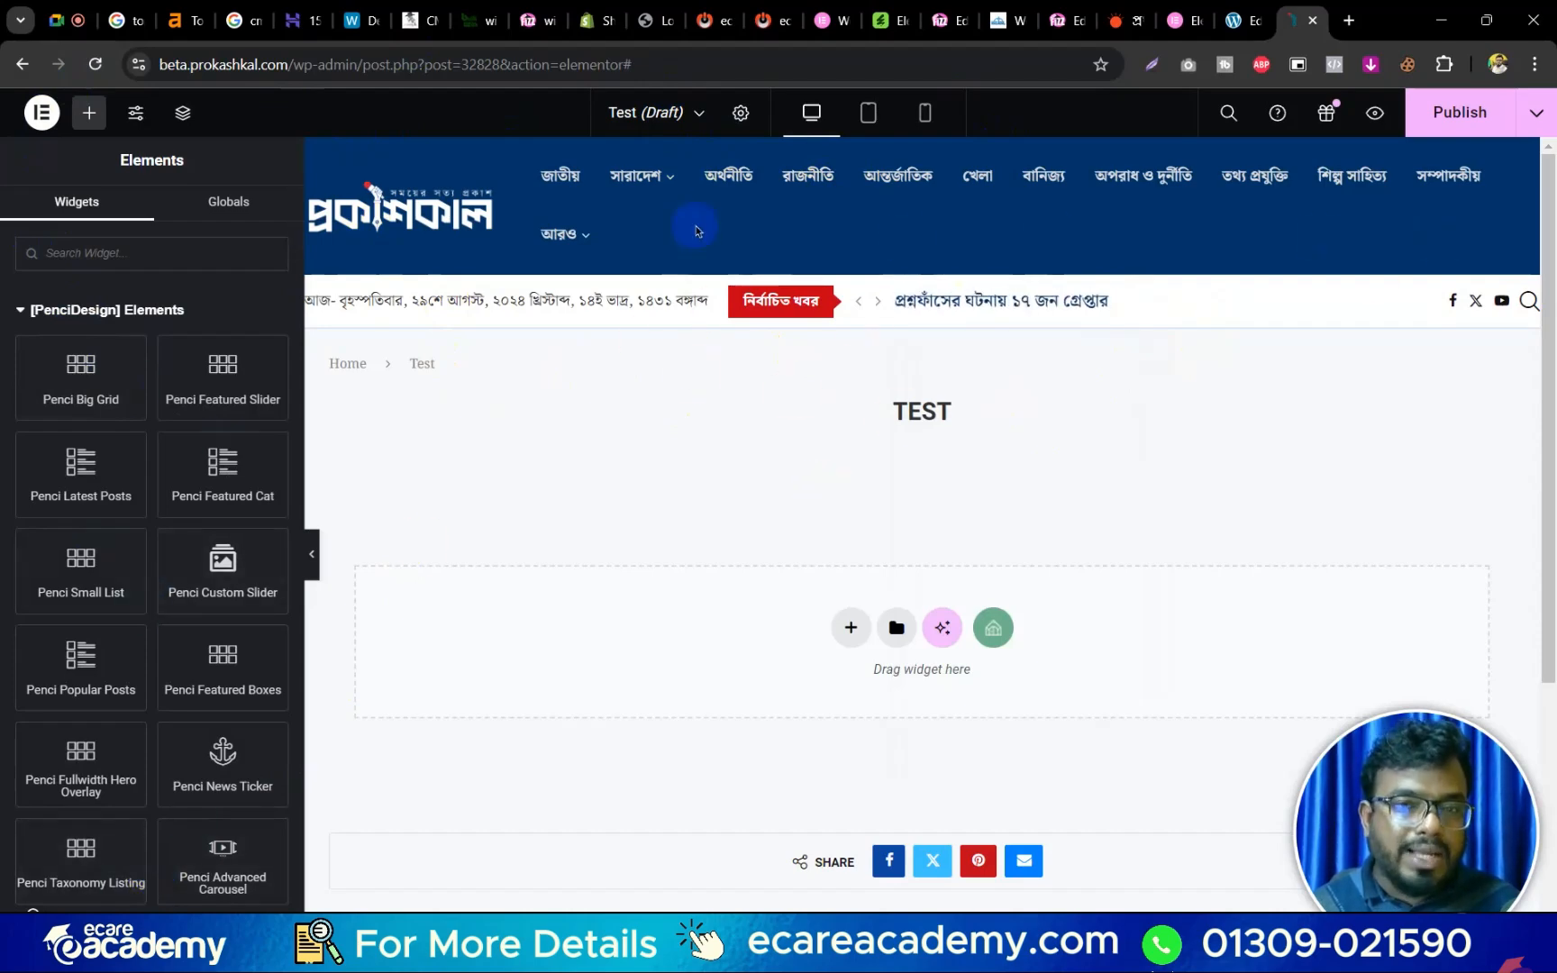
{"action": "left_click", "coordinate": [738, 120]}
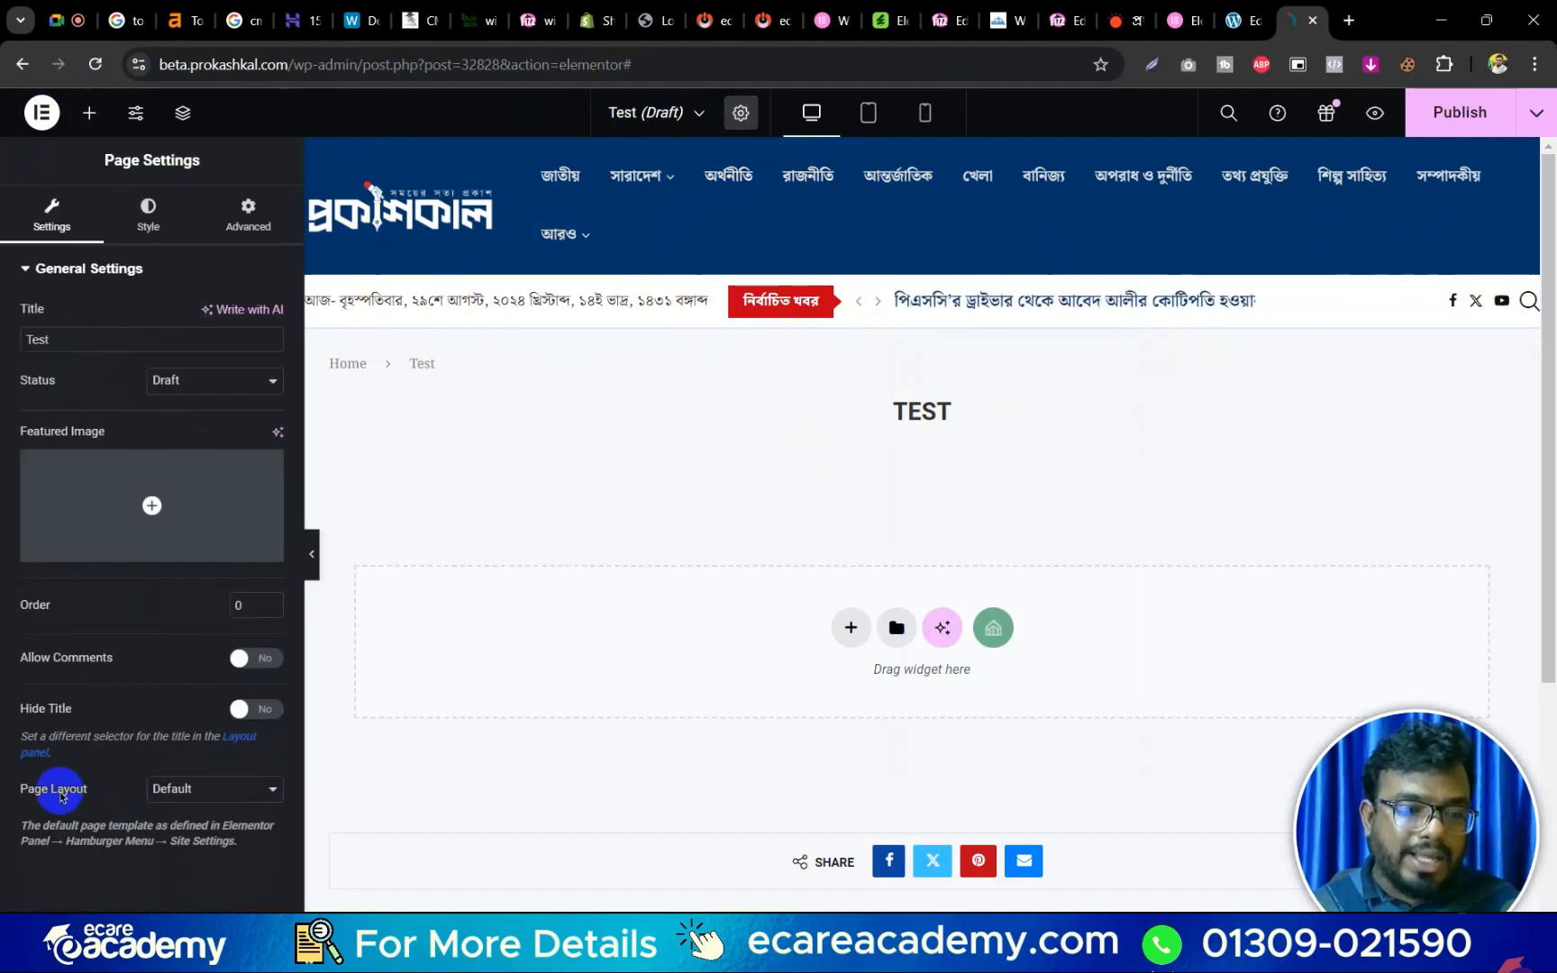
{"action": "left_click", "coordinate": [174, 788]}
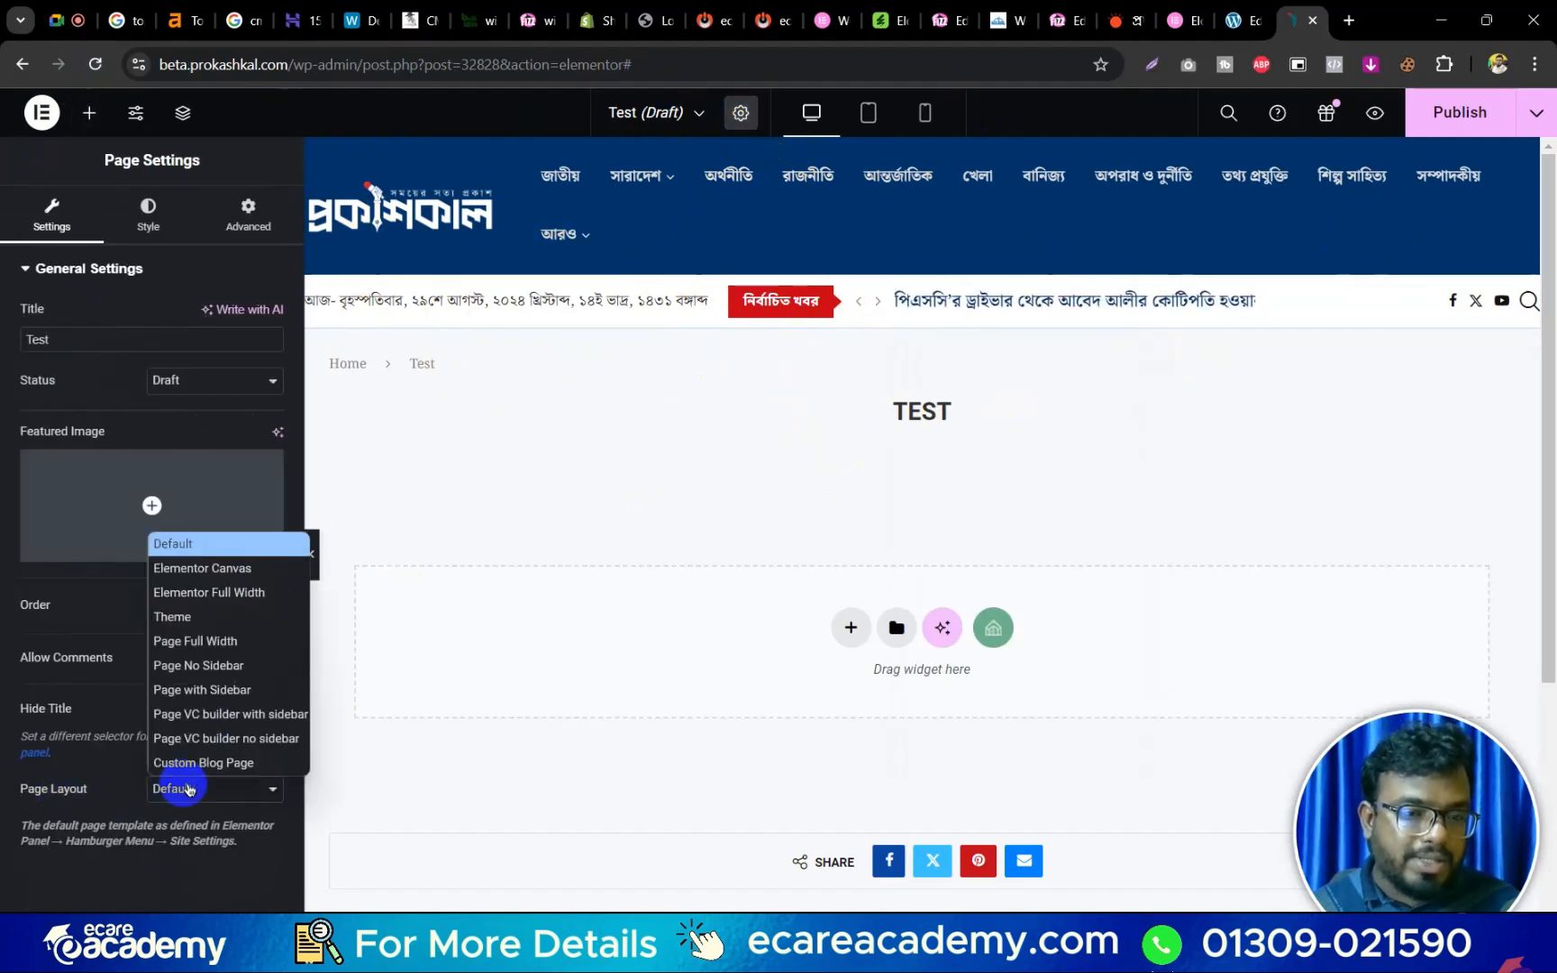
{"action": "left_click", "coordinate": [250, 574]}
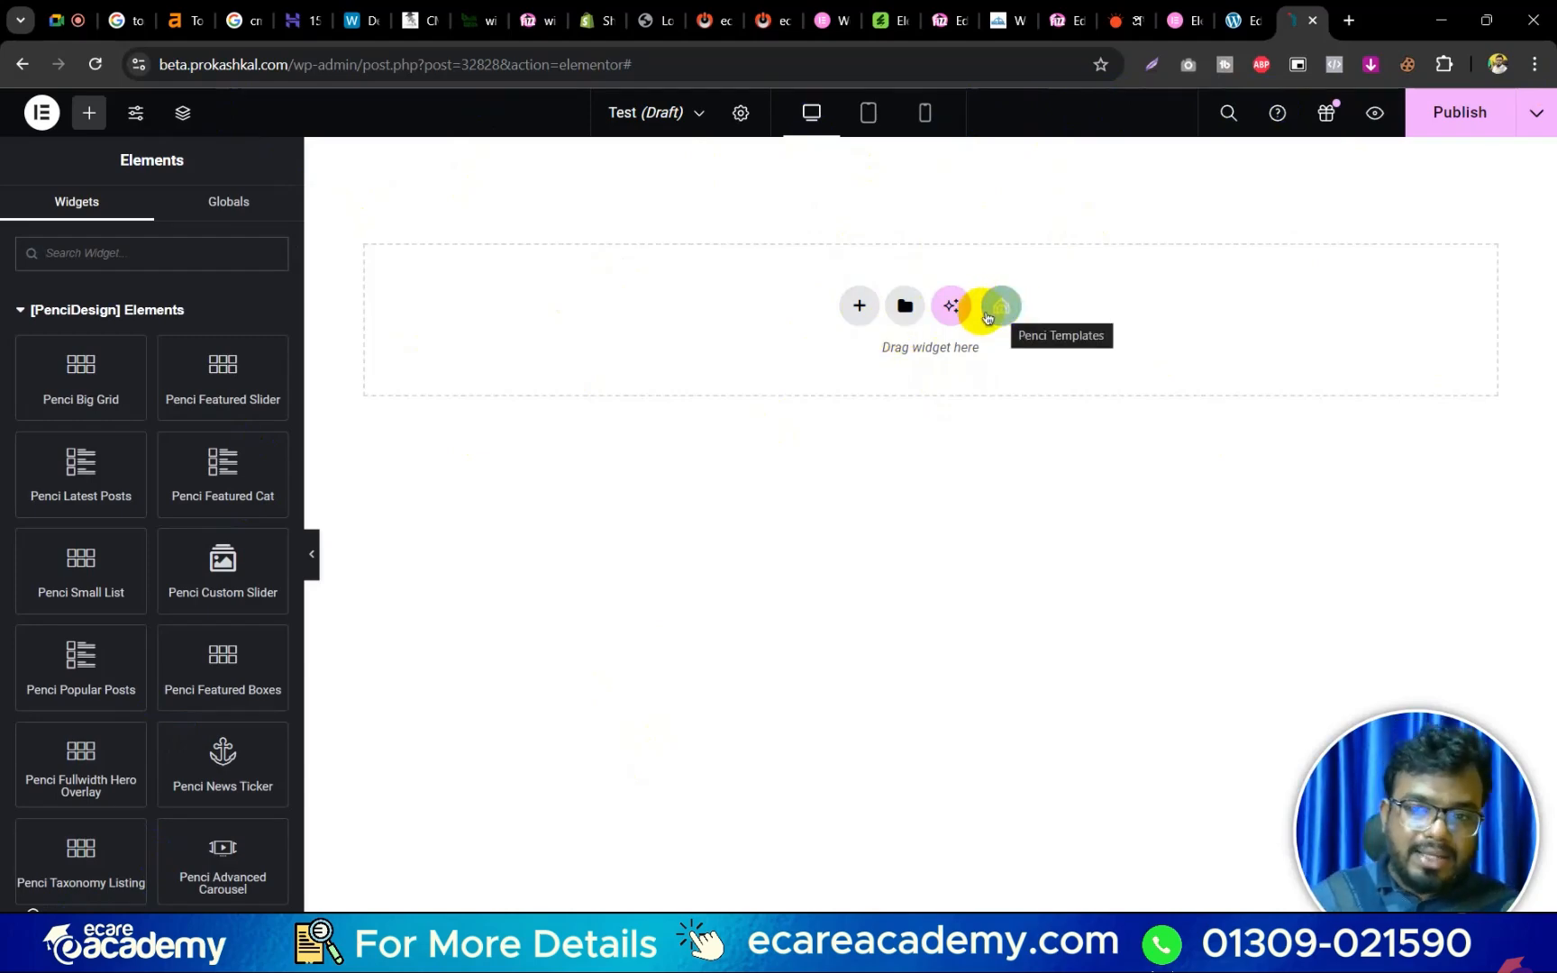
Add a Flexbox container with the single-column, downward-direction structure to the blank Test page.
{"action": "left_click", "coordinate": [861, 306]}
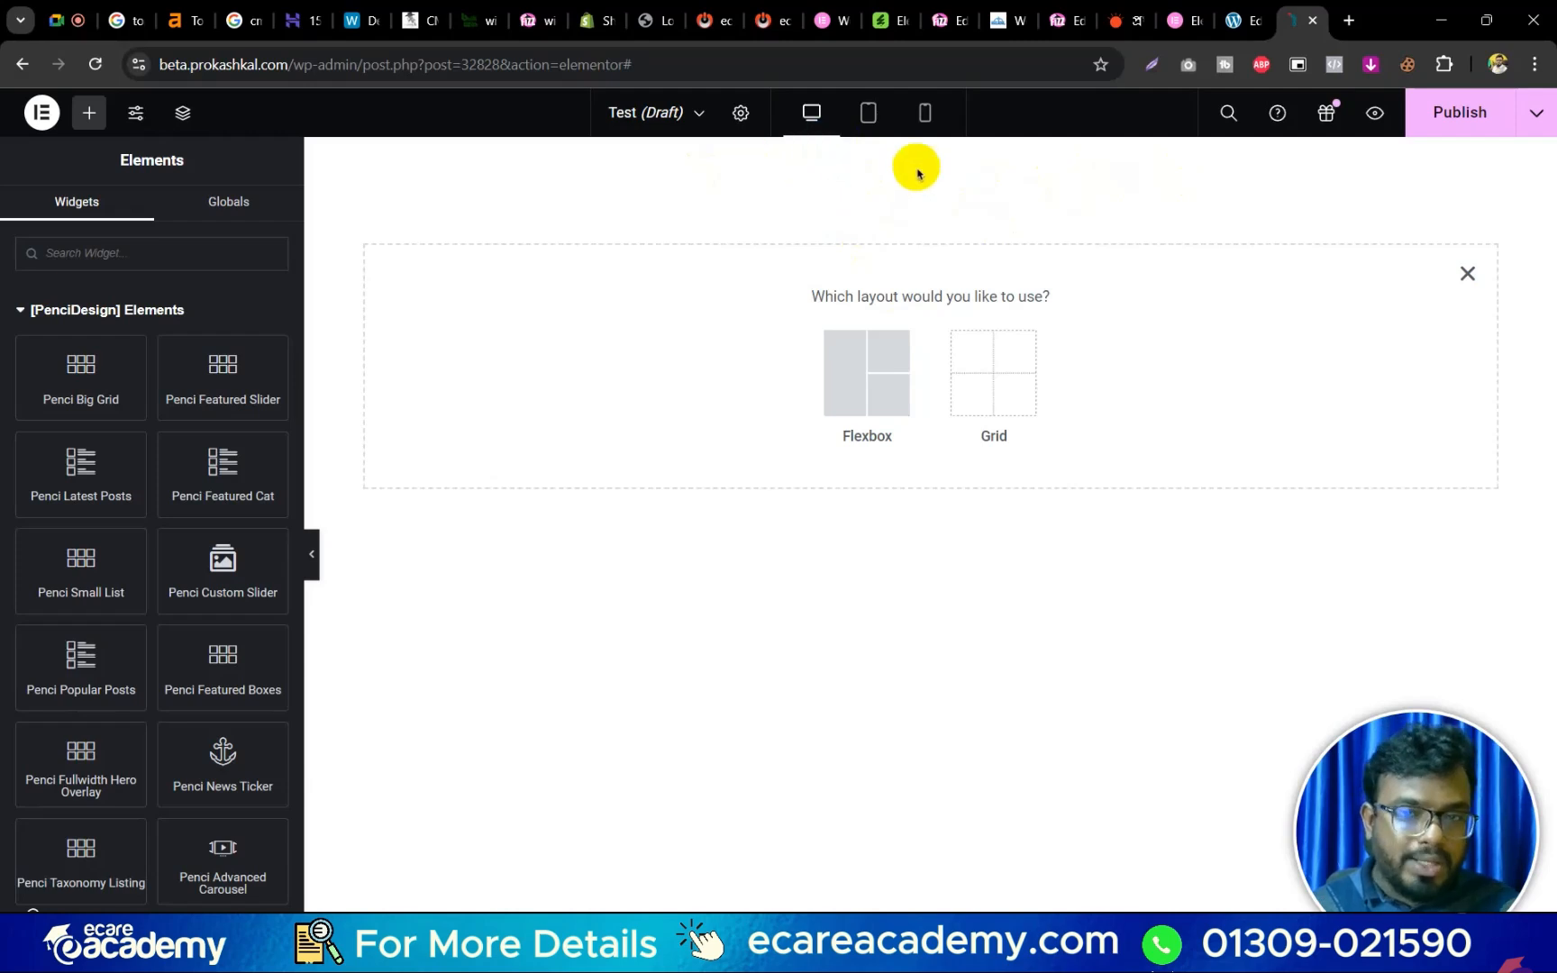
{"action": "left_click", "coordinate": [987, 361]}
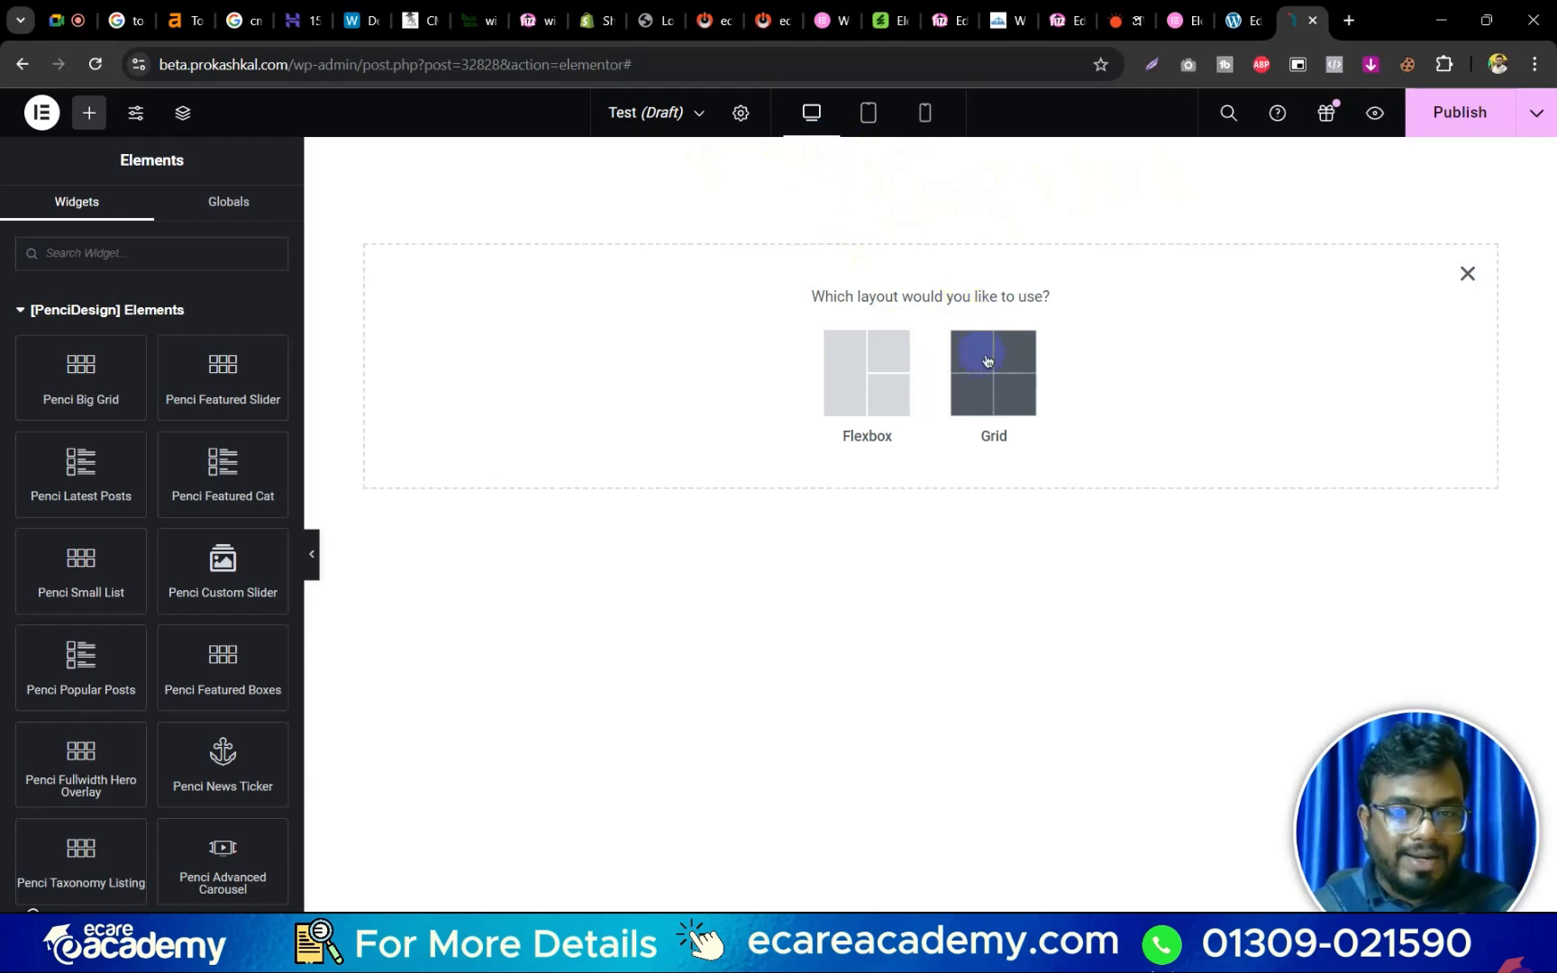
{"action": "left_click", "coordinate": [860, 401]}
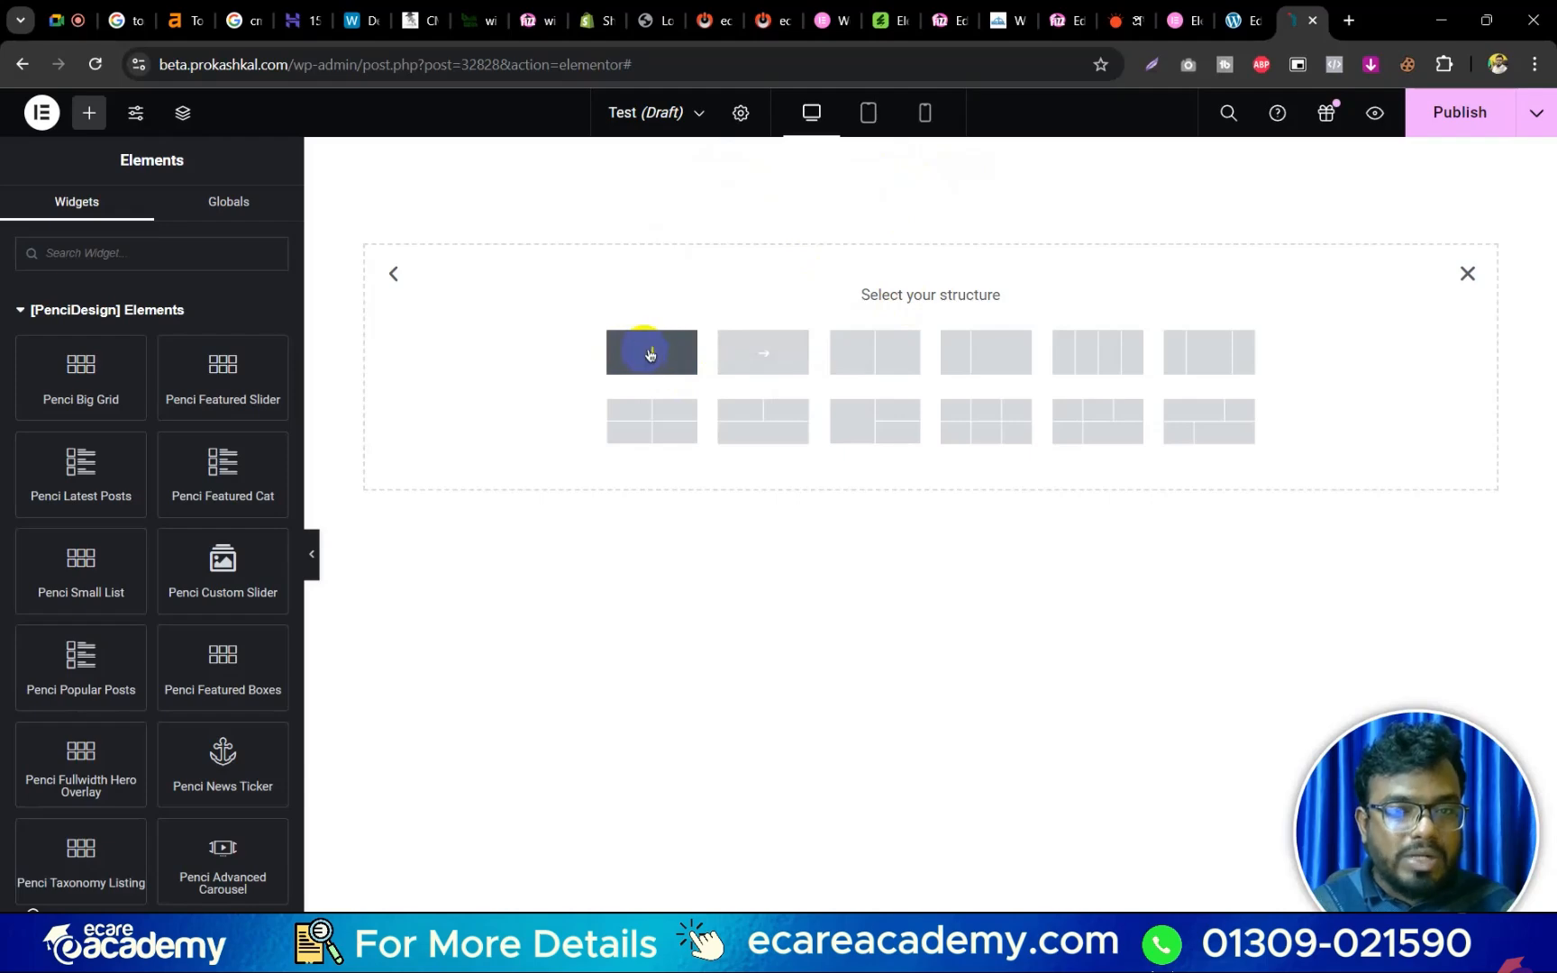
{"action": "left_click", "coordinate": [649, 353]}
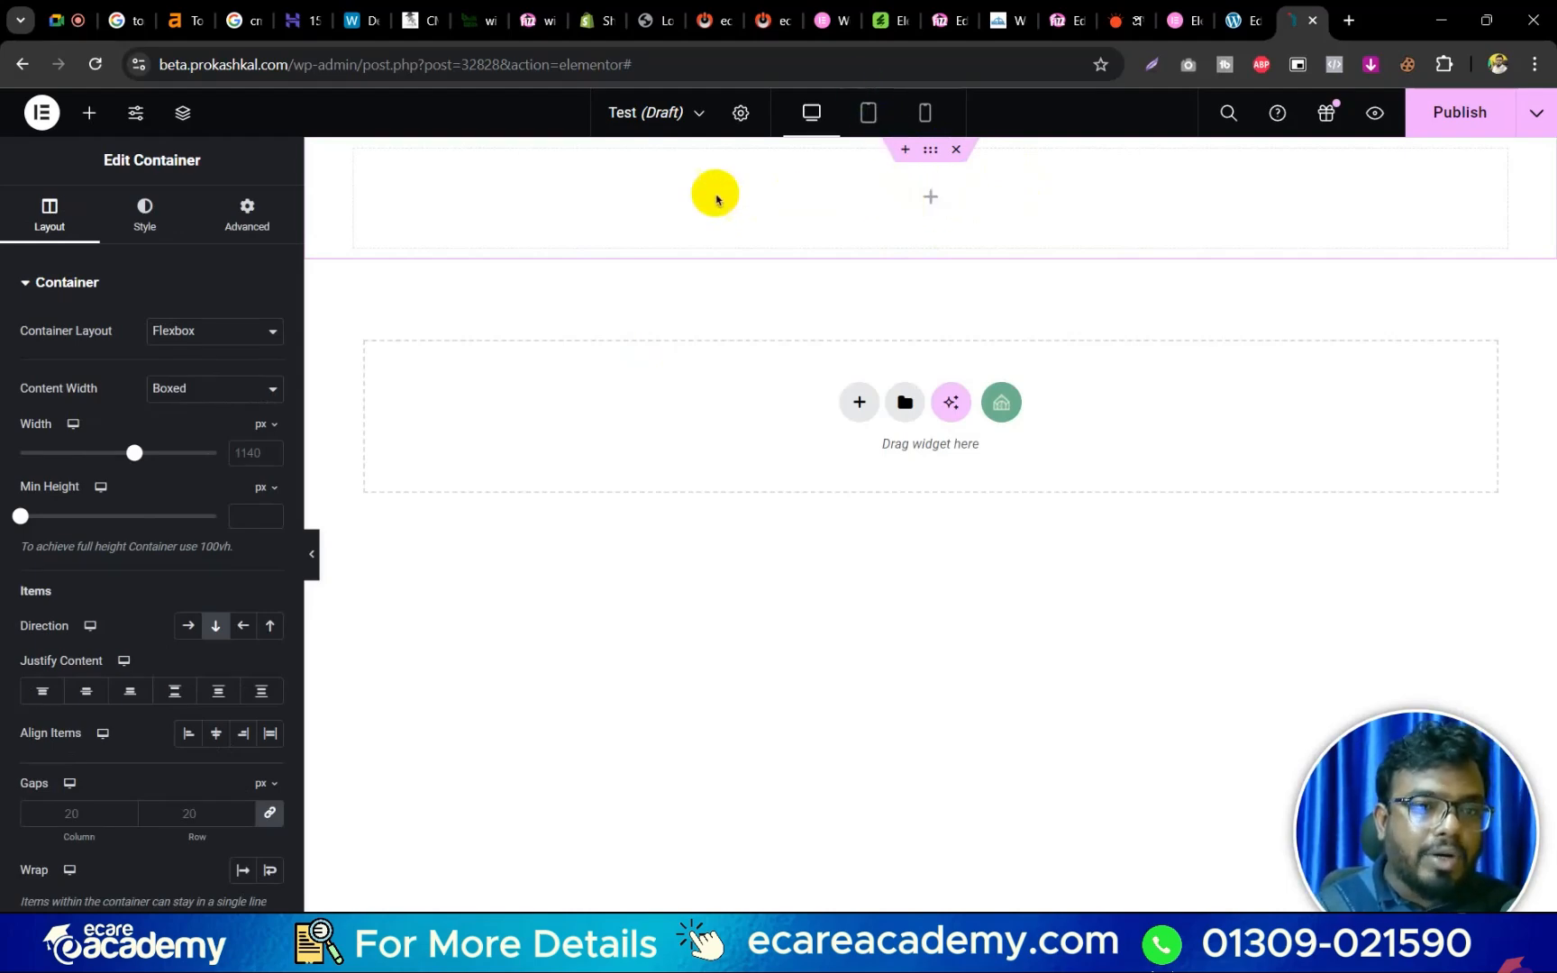
Add a Heading widget to the empty container and center its alignment.
{"action": "left_click", "coordinate": [89, 114]}
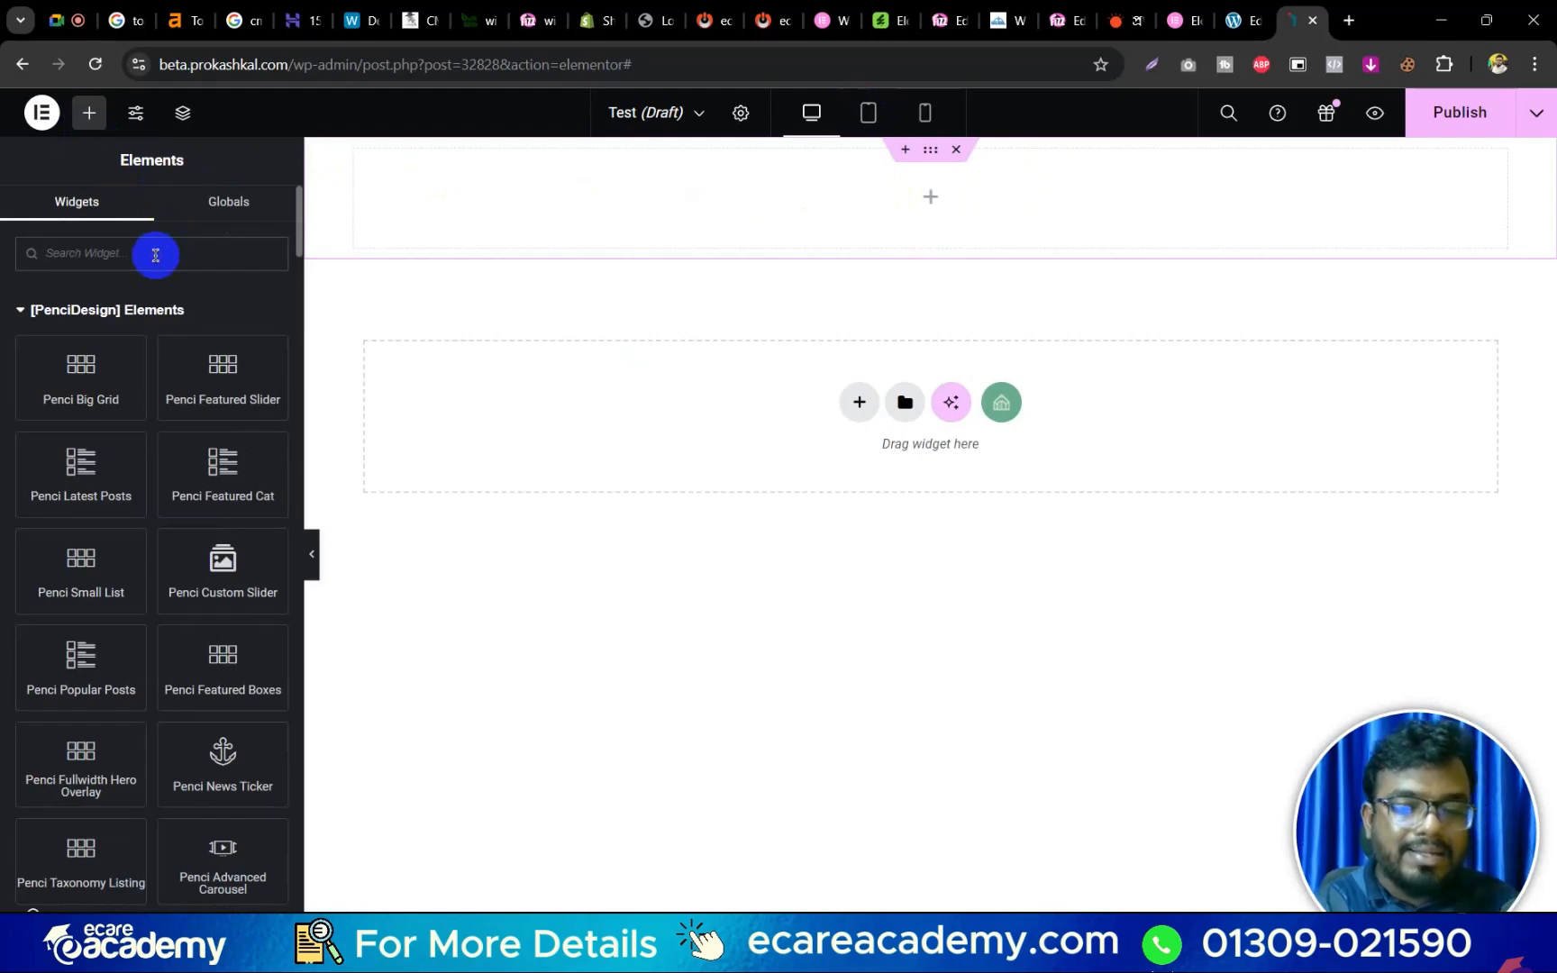
{"action": "type", "text": "t"}
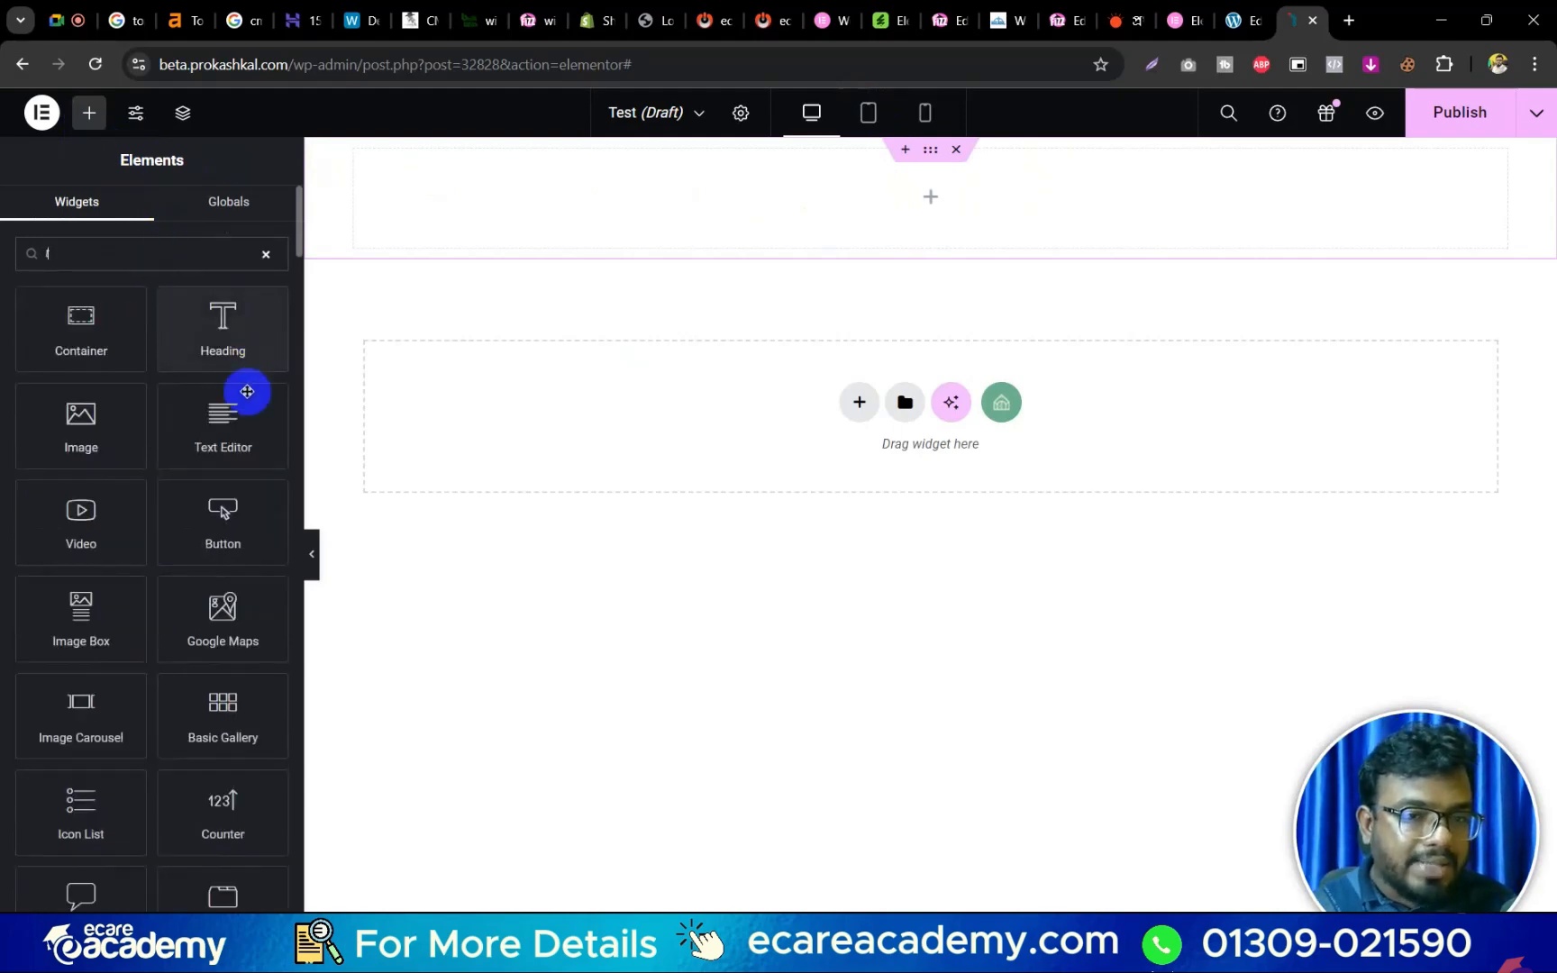
{"action": "left_click_drag", "start_coordinate": [222, 353], "coordinate": [892, 212]}
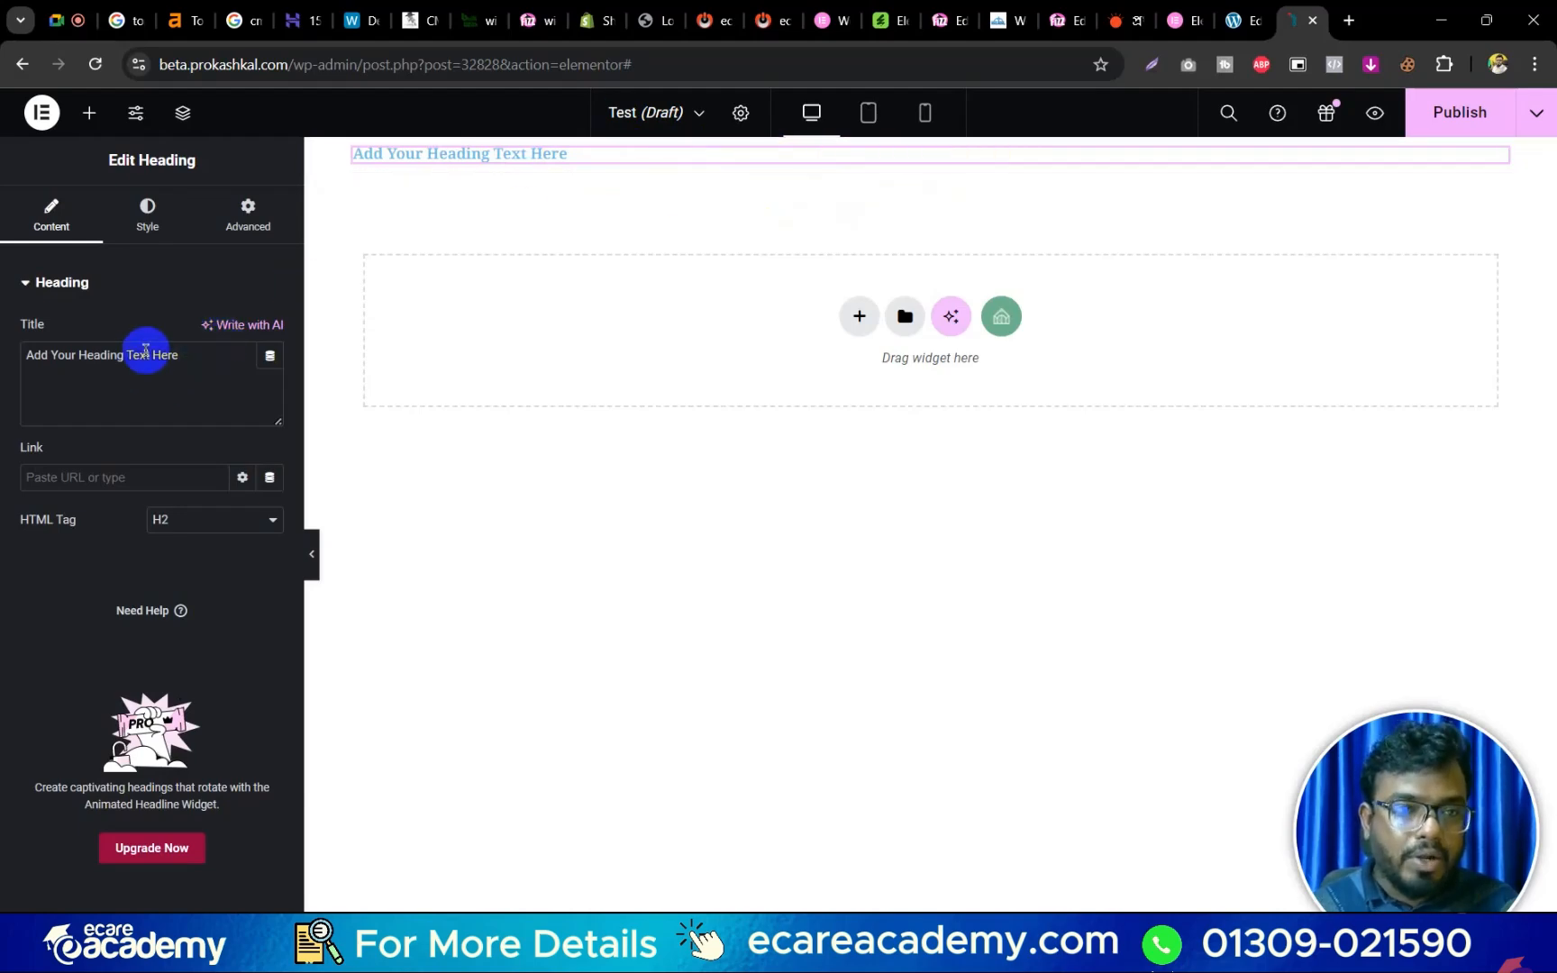
{"action": "left_click", "coordinate": [147, 217]}
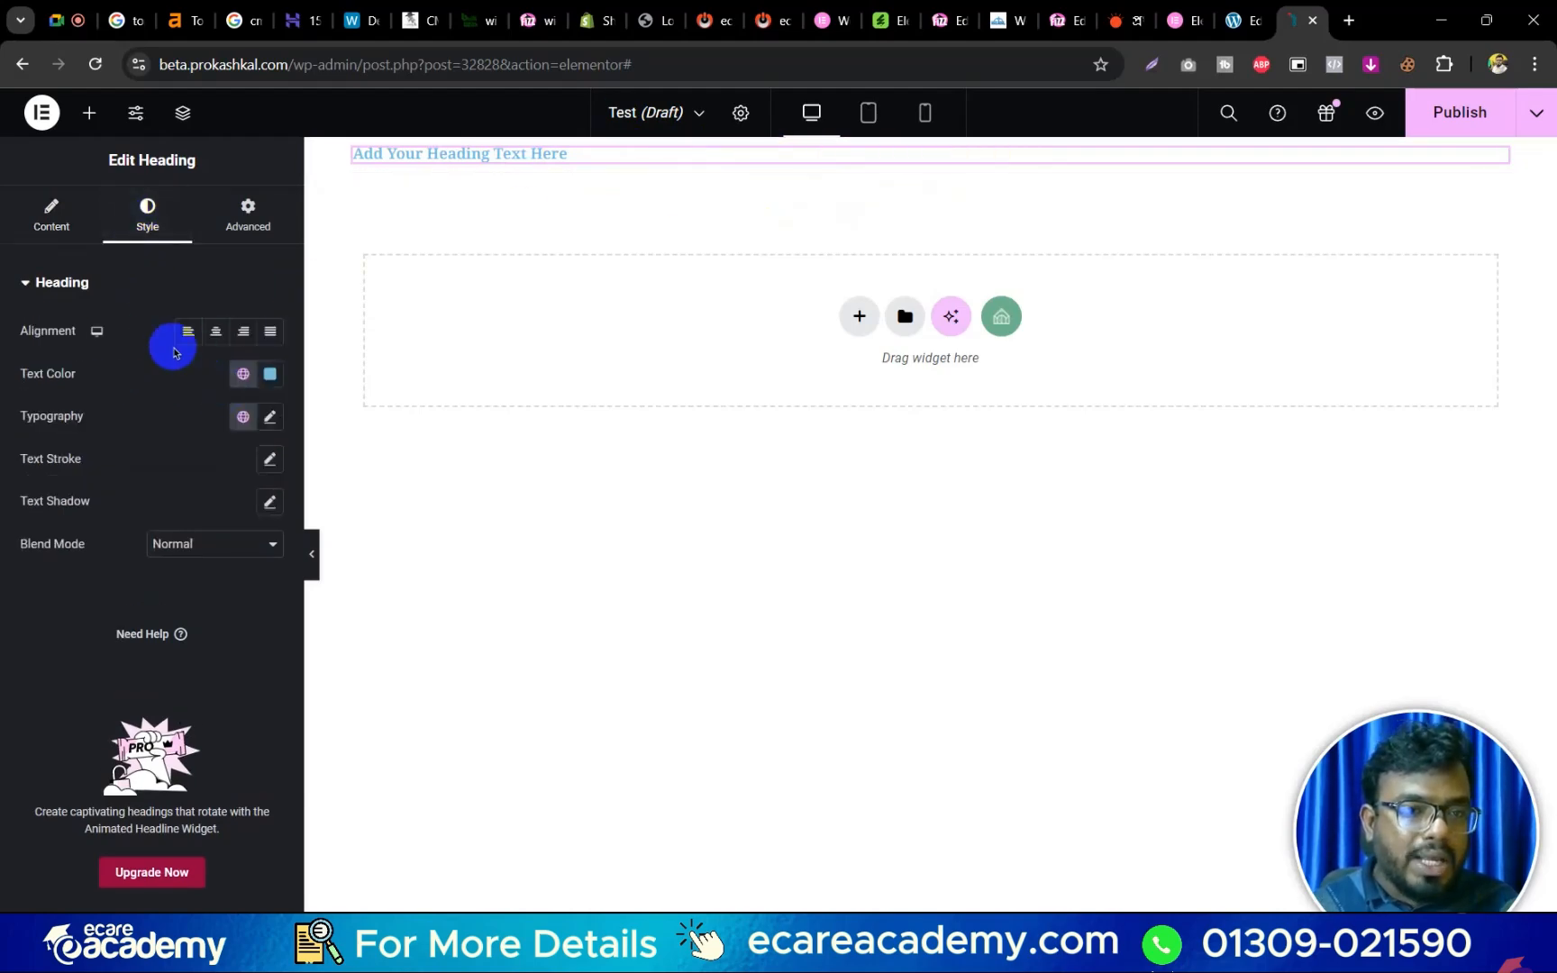
{"action": "left_click", "coordinate": [216, 333]}
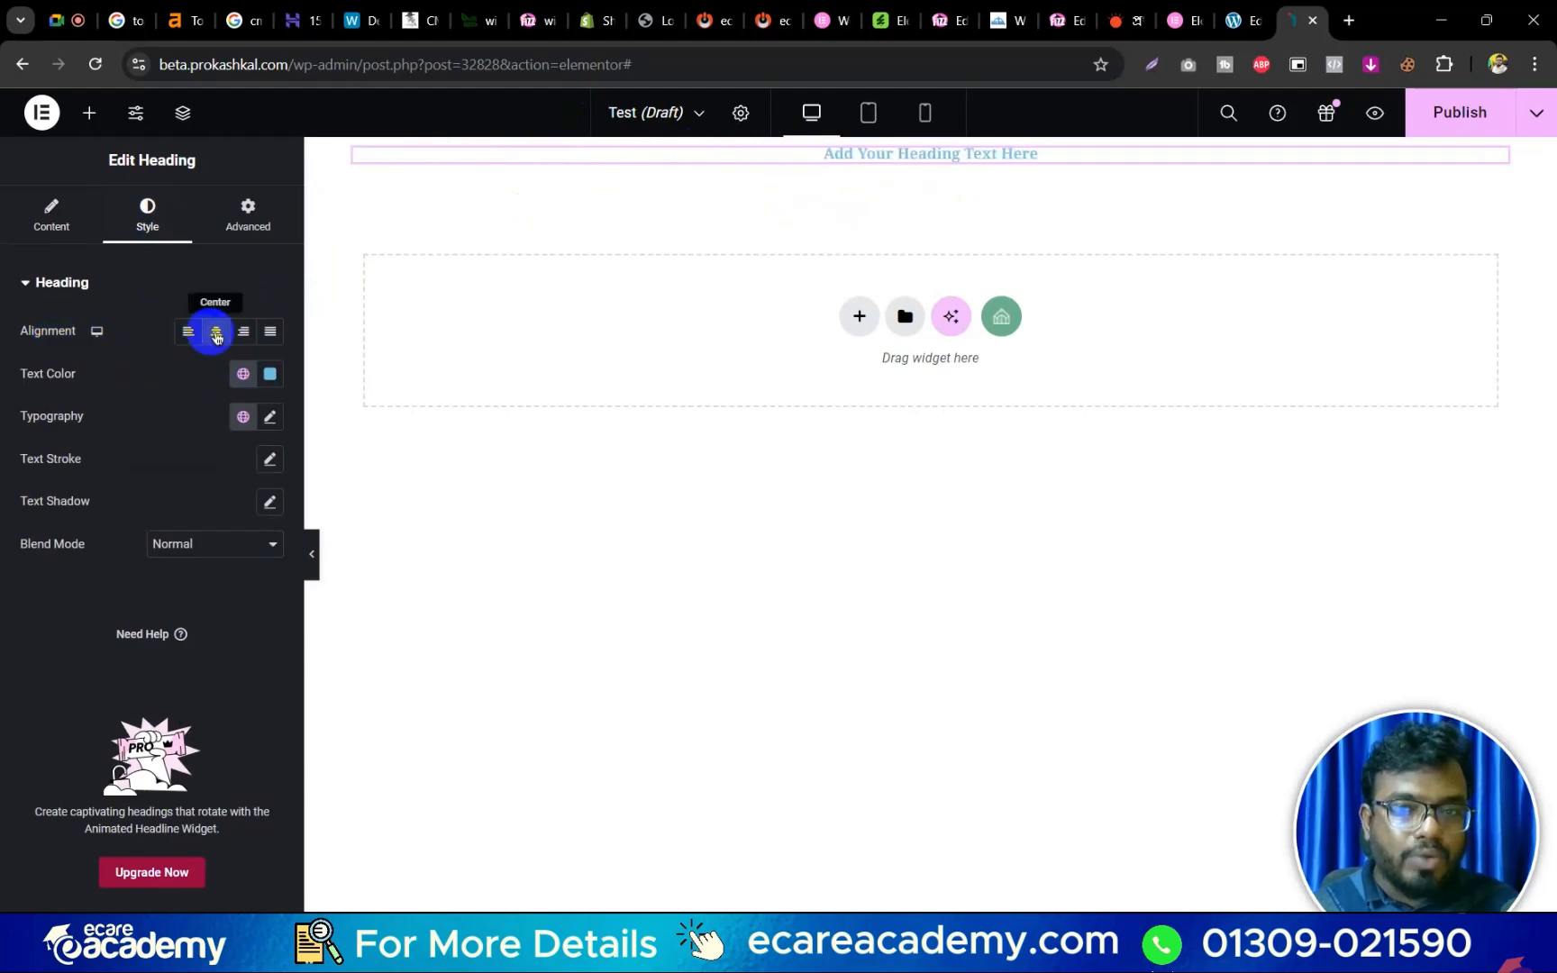
Set the heading's text color to #000202 and its typography size to 42 px.
{"action": "left_click", "coordinate": [269, 373]}
{"action": "left_click_drag", "start_coordinate": [356, 540], "coordinate": [431, 698]}
{"action": "left_click_drag", "start_coordinate": [230, 495], "coordinate": [384, 606]}
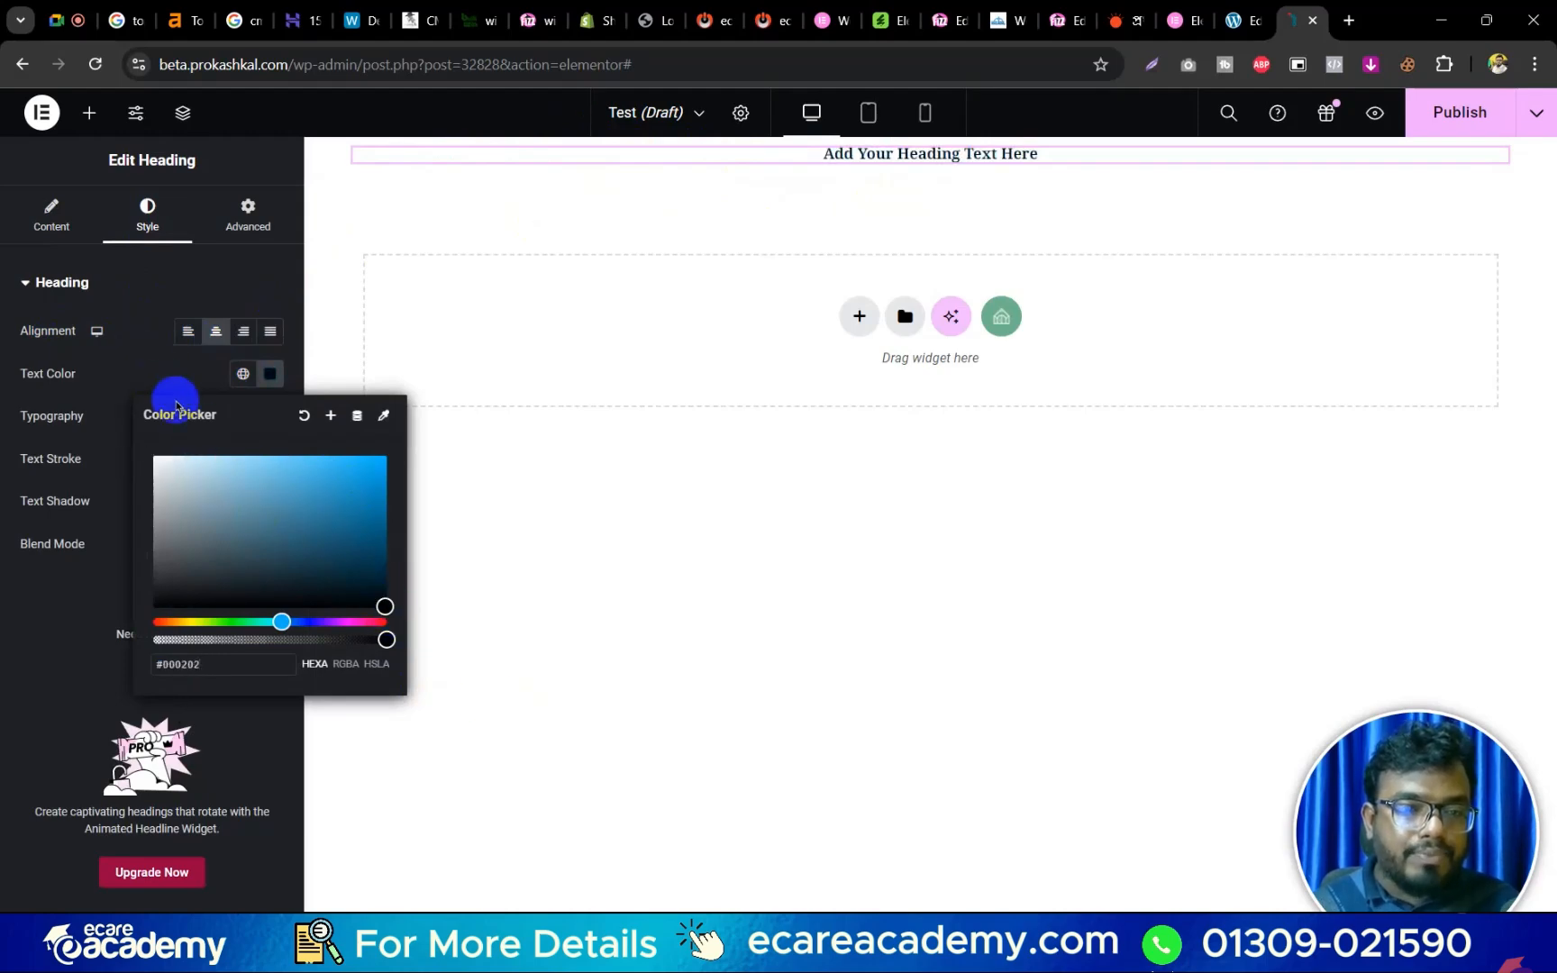
{"action": "left_click", "coordinate": [141, 371]}
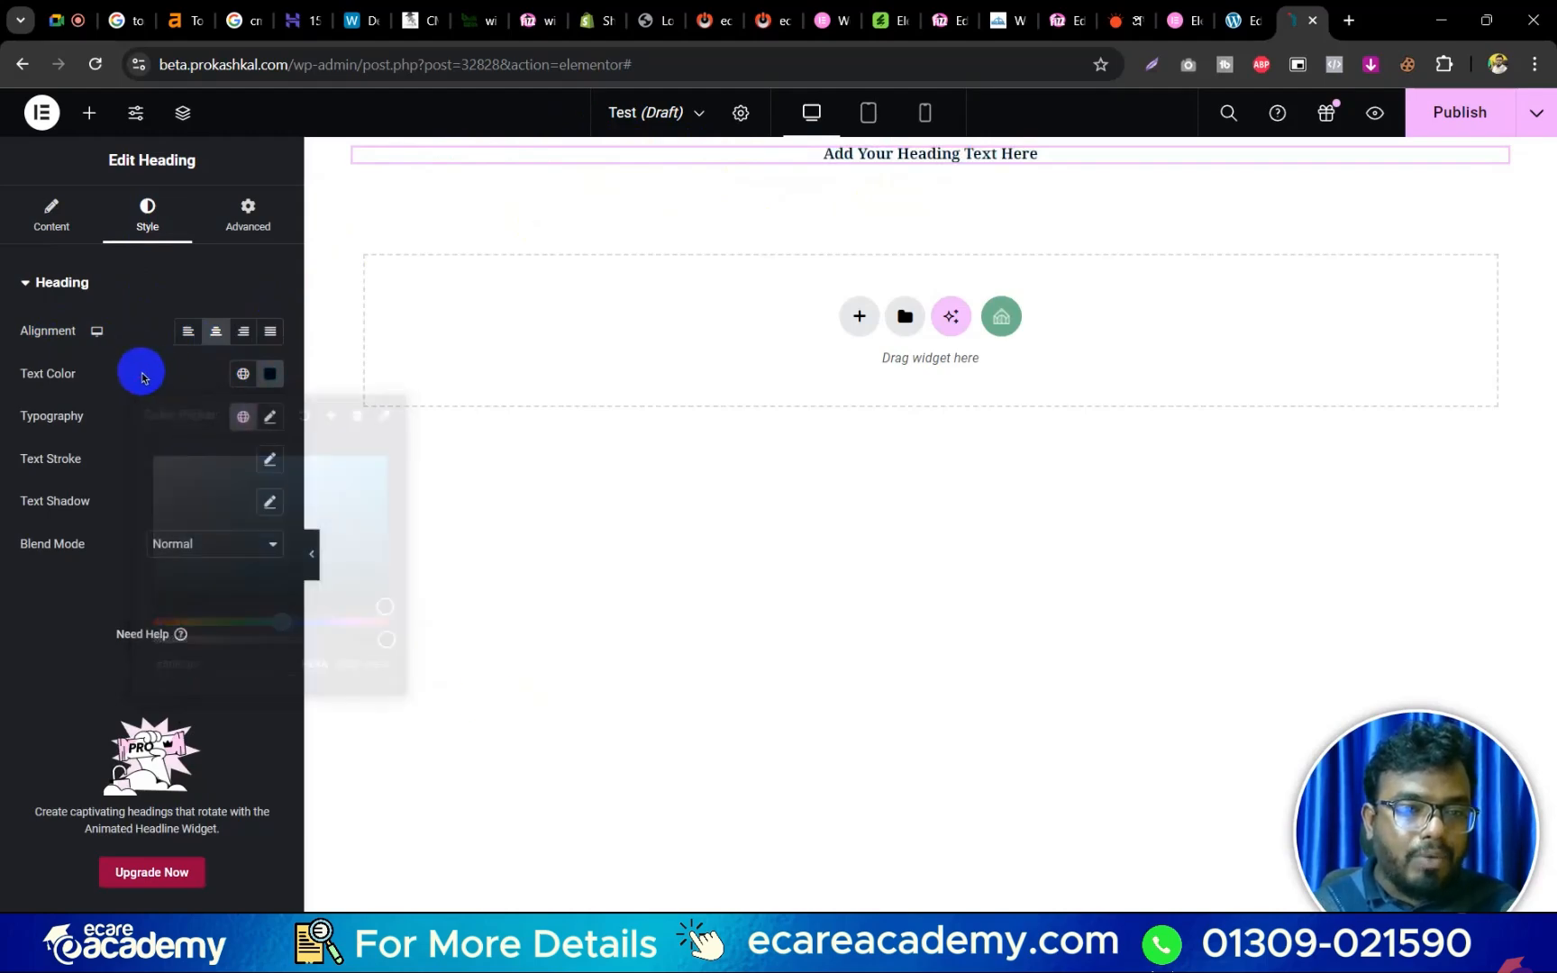
{"action": "left_click", "coordinate": [270, 417]}
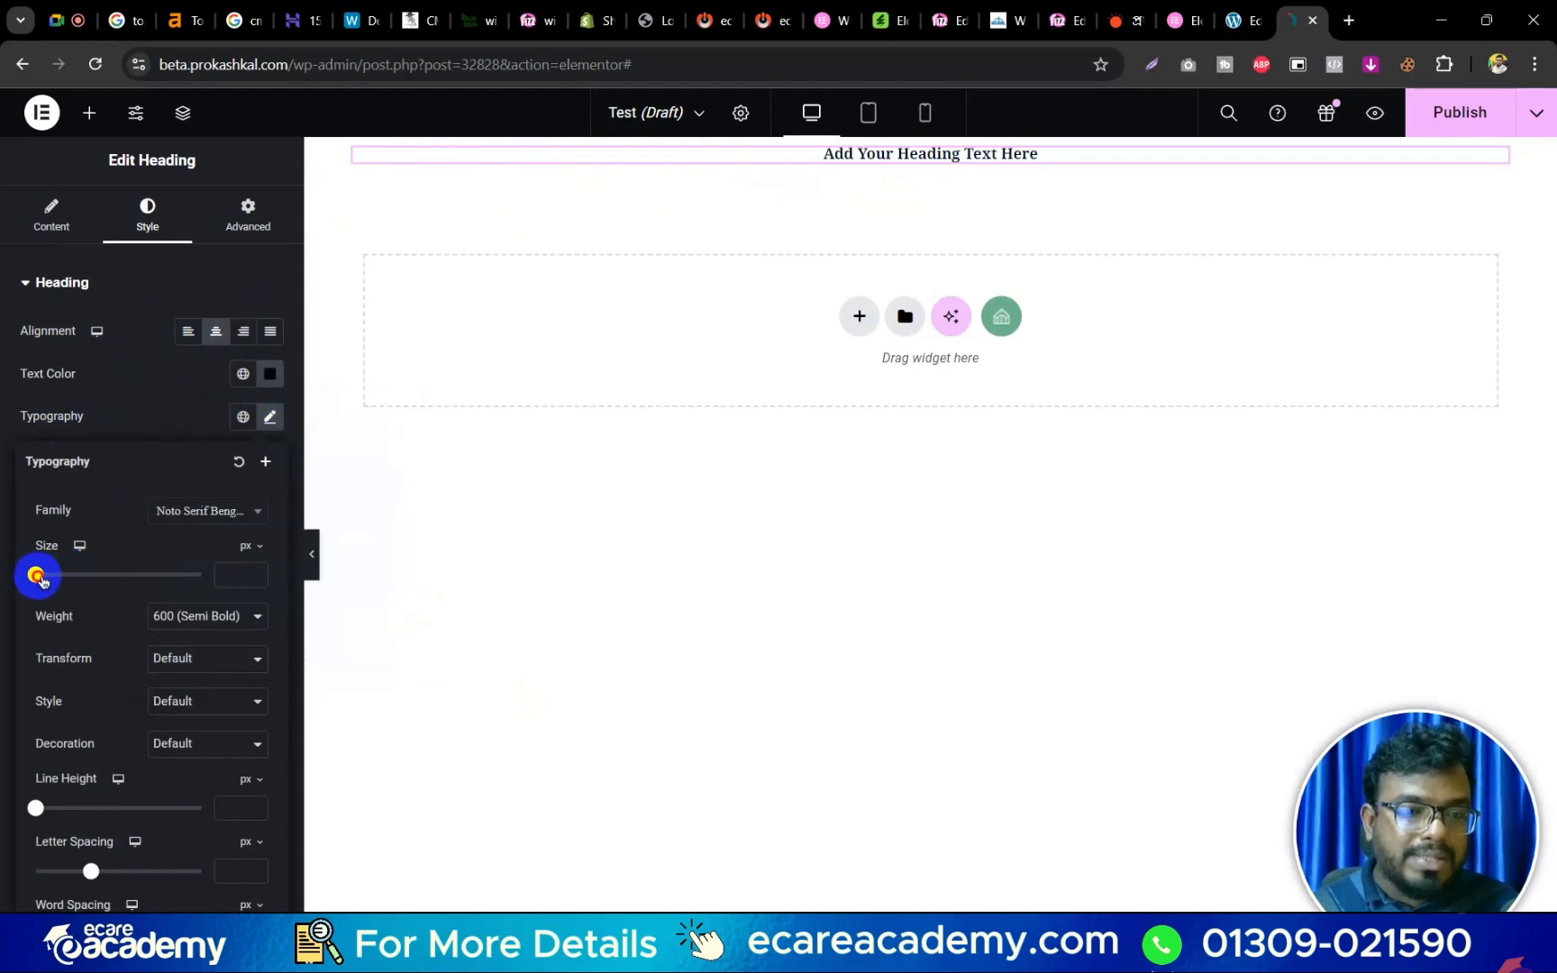
{"action": "left_click_drag", "start_coordinate": [35, 574], "coordinate": [70, 593]}
Look up "curriculum vitae" in a new browser tab, copy the suggested phrase, and return to the page editor.
{"action": "left_click", "coordinate": [1349, 20]}
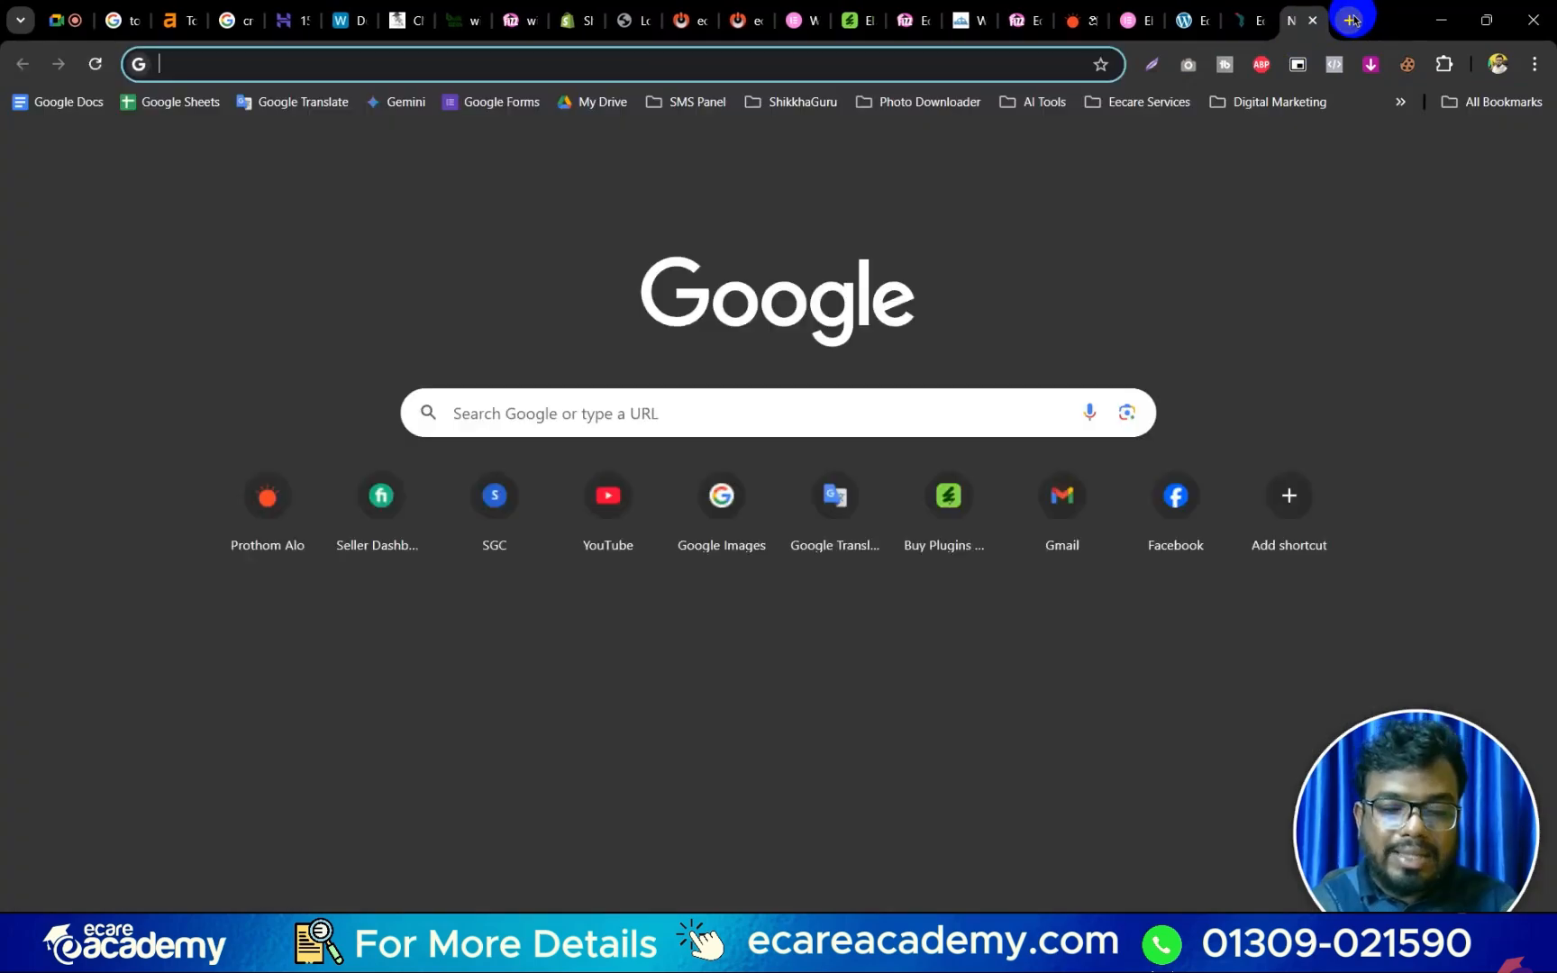
{"action": "type", "text": "curc"}
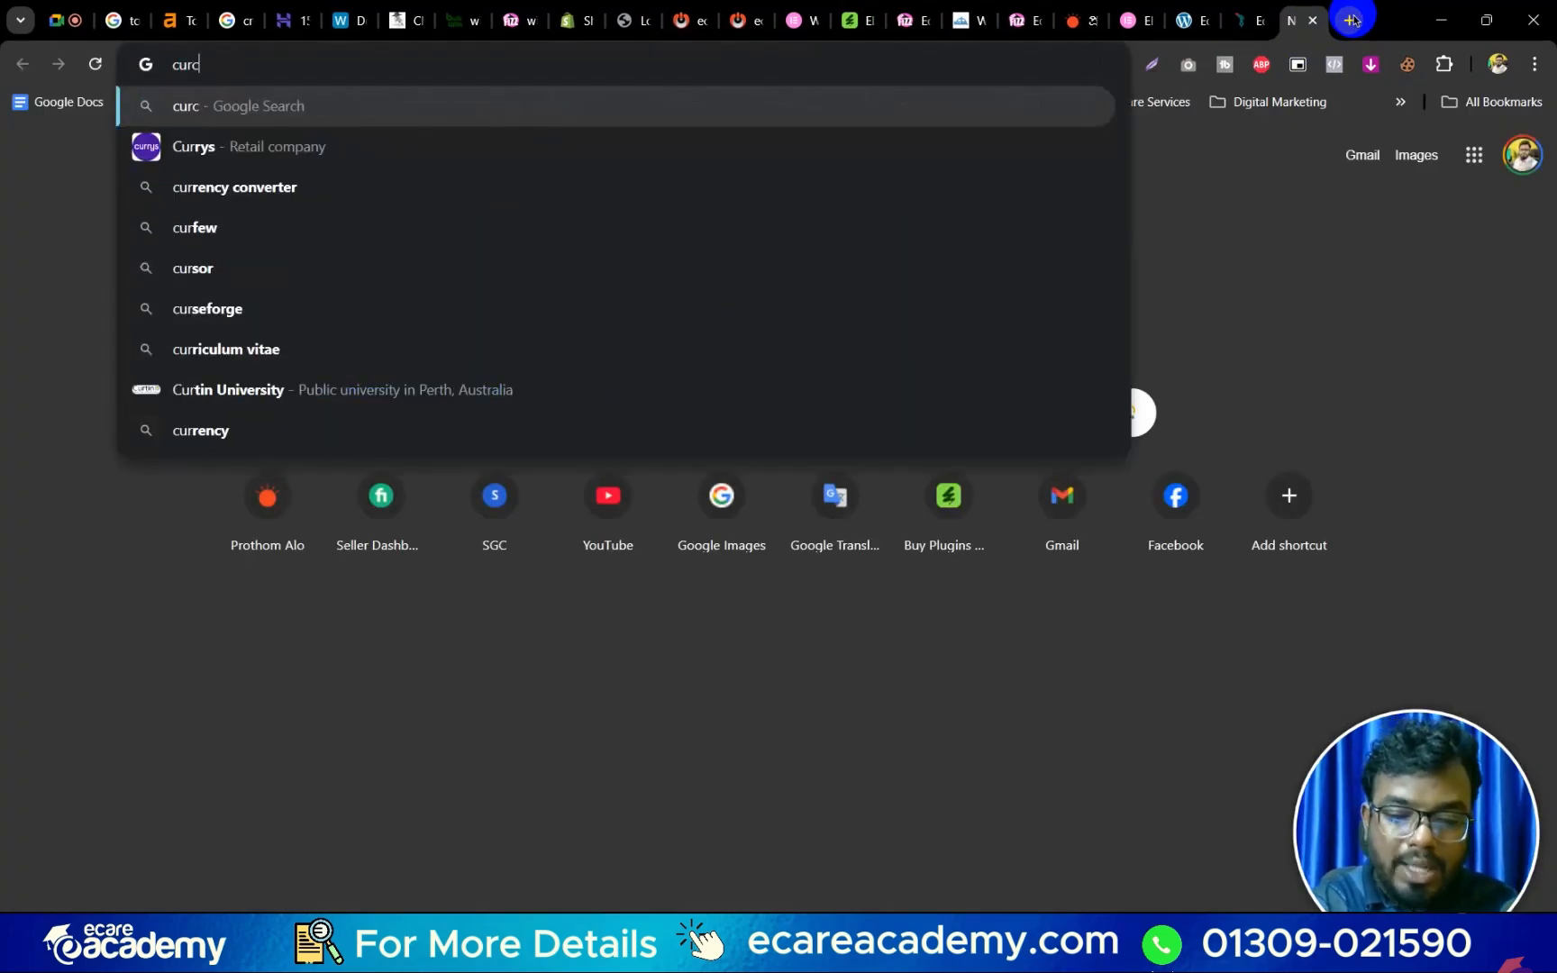
{"action": "type", "text": "ulam v"}
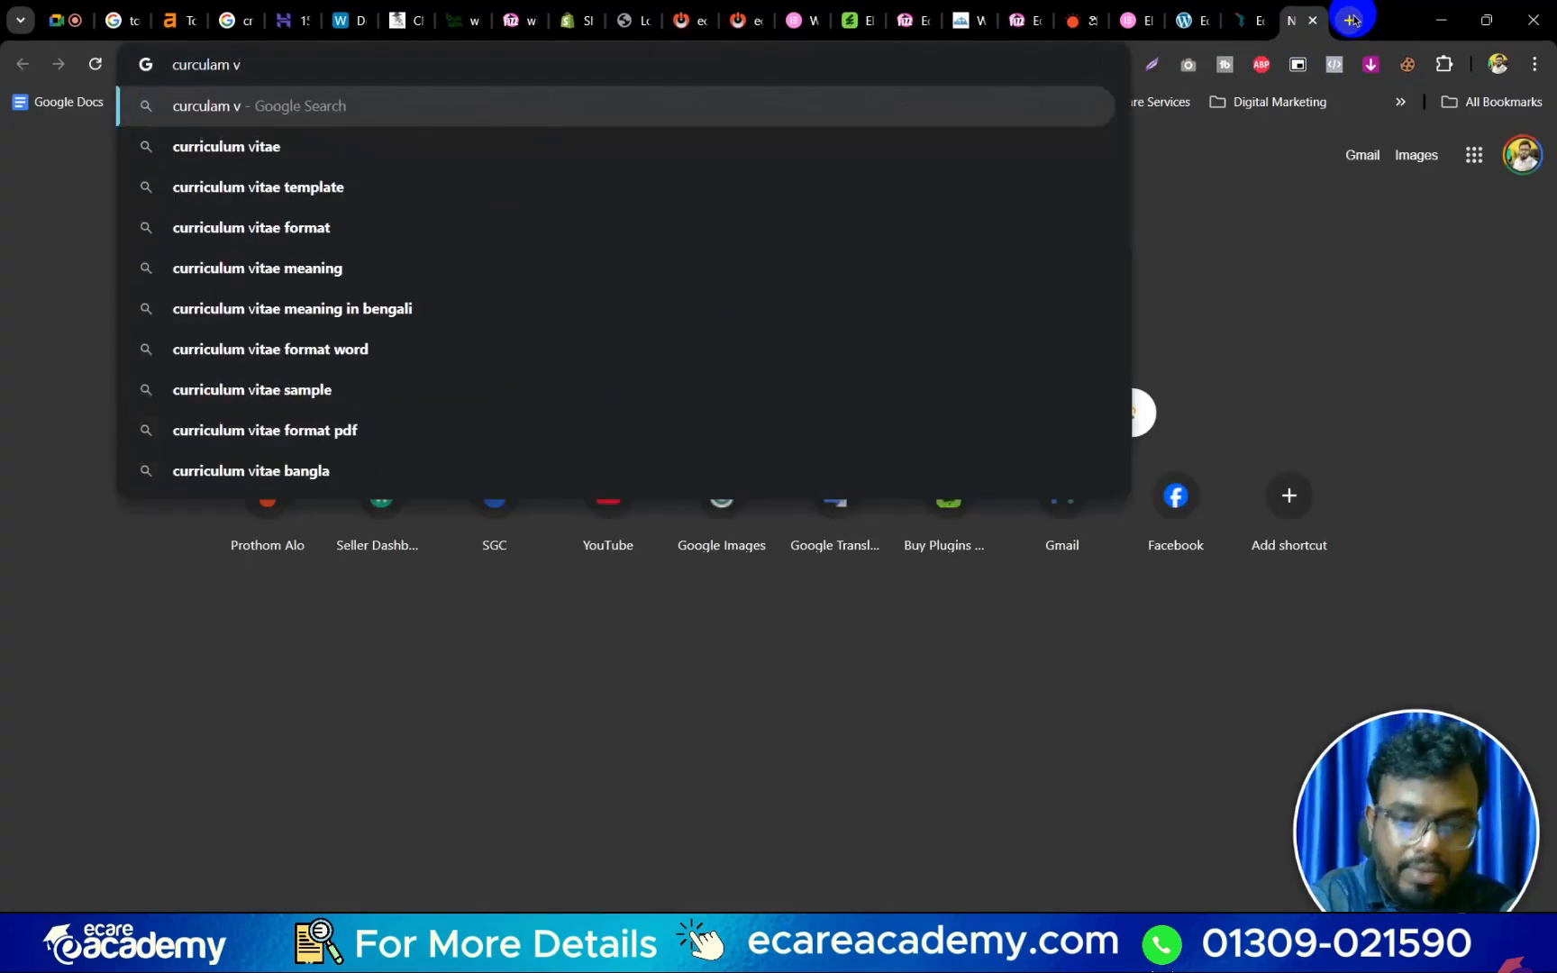
{"action": "key", "text": "Down"}
{"action": "key", "text": "ctrl+c"}
{"action": "left_click", "coordinate": [1244, 18]}
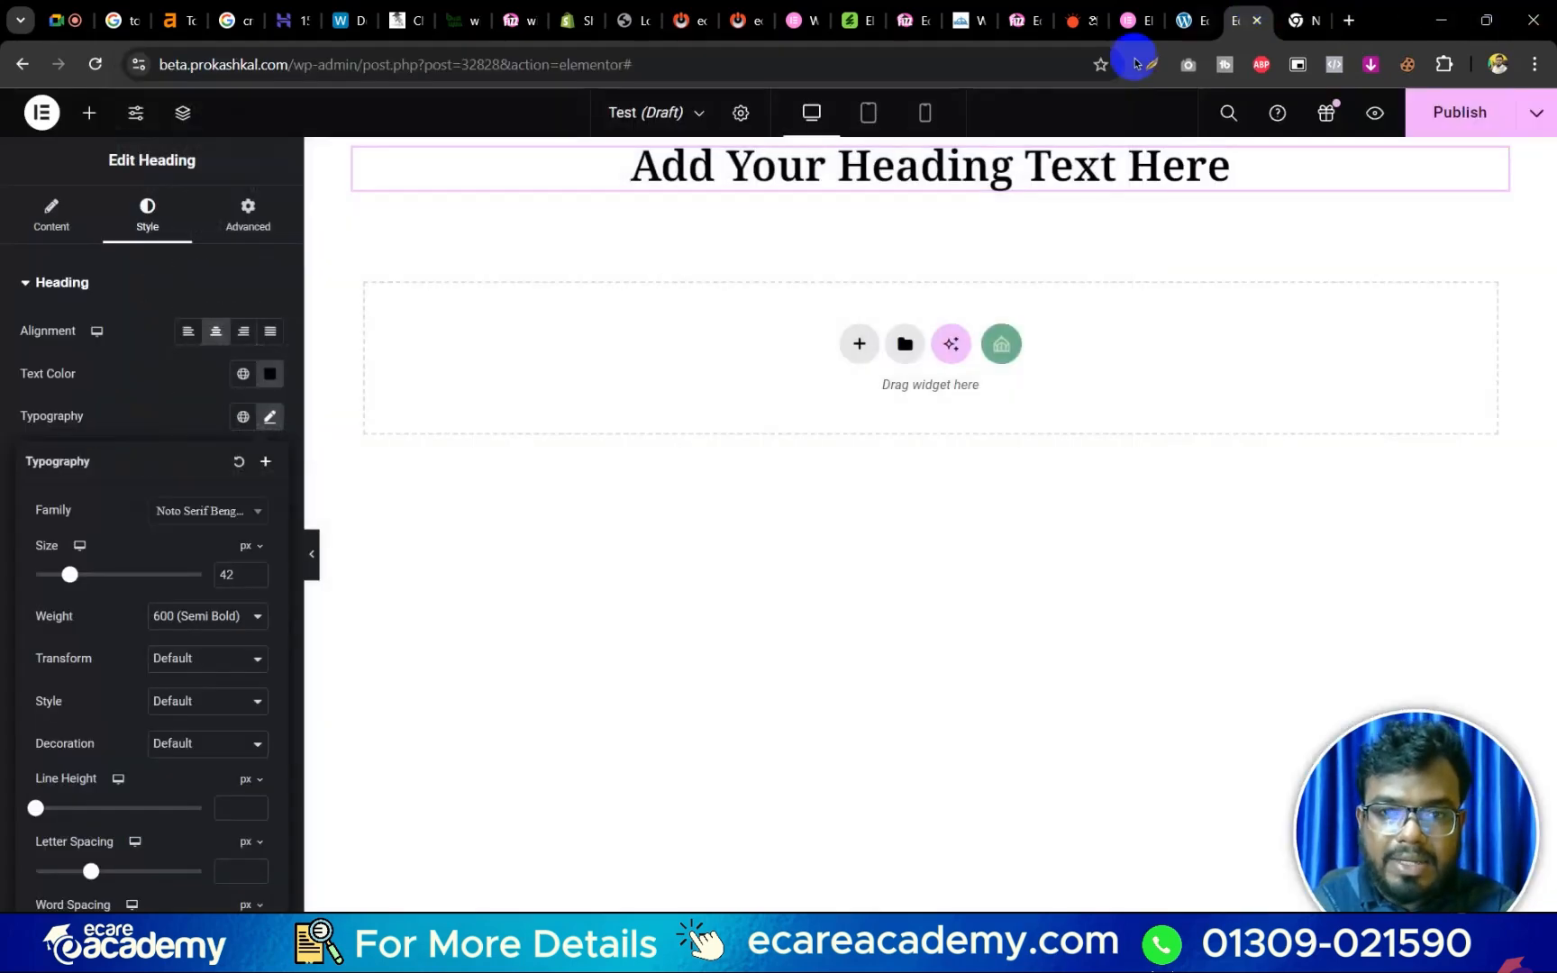
Replace the heading's title with the copied phrase and capitalize it as "Curriculum Vitae".
{"action": "left_click", "coordinate": [753, 178]}
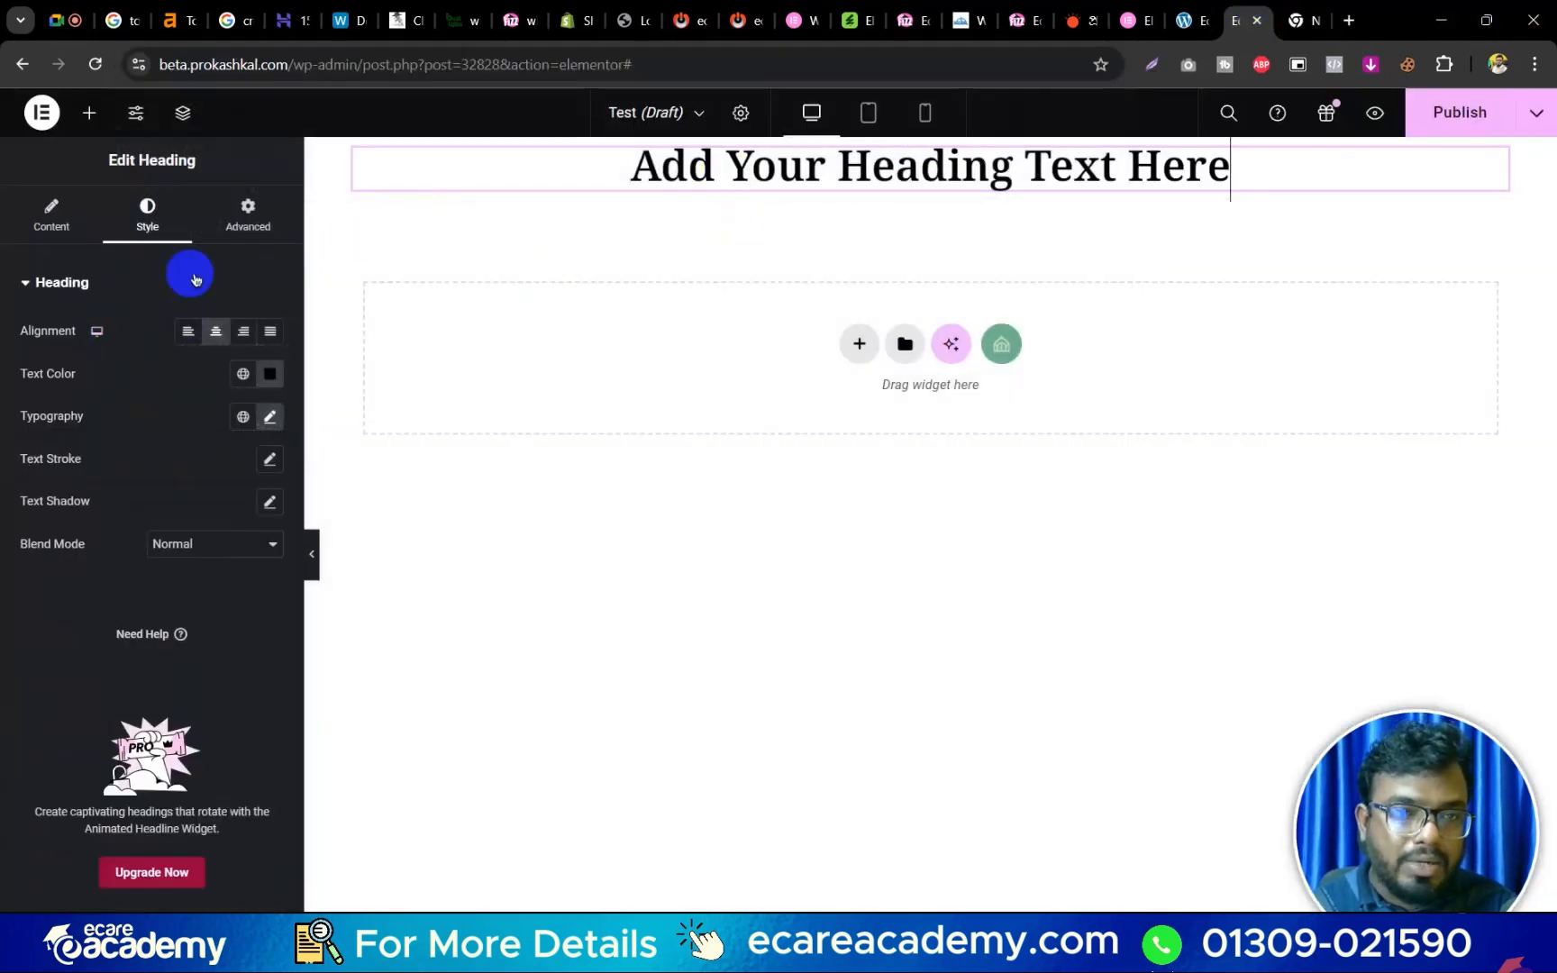
{"action": "left_click", "coordinate": [54, 229]}
{"action": "left_click", "coordinate": [149, 379]}
{"action": "key", "text": "ctrl+a"}
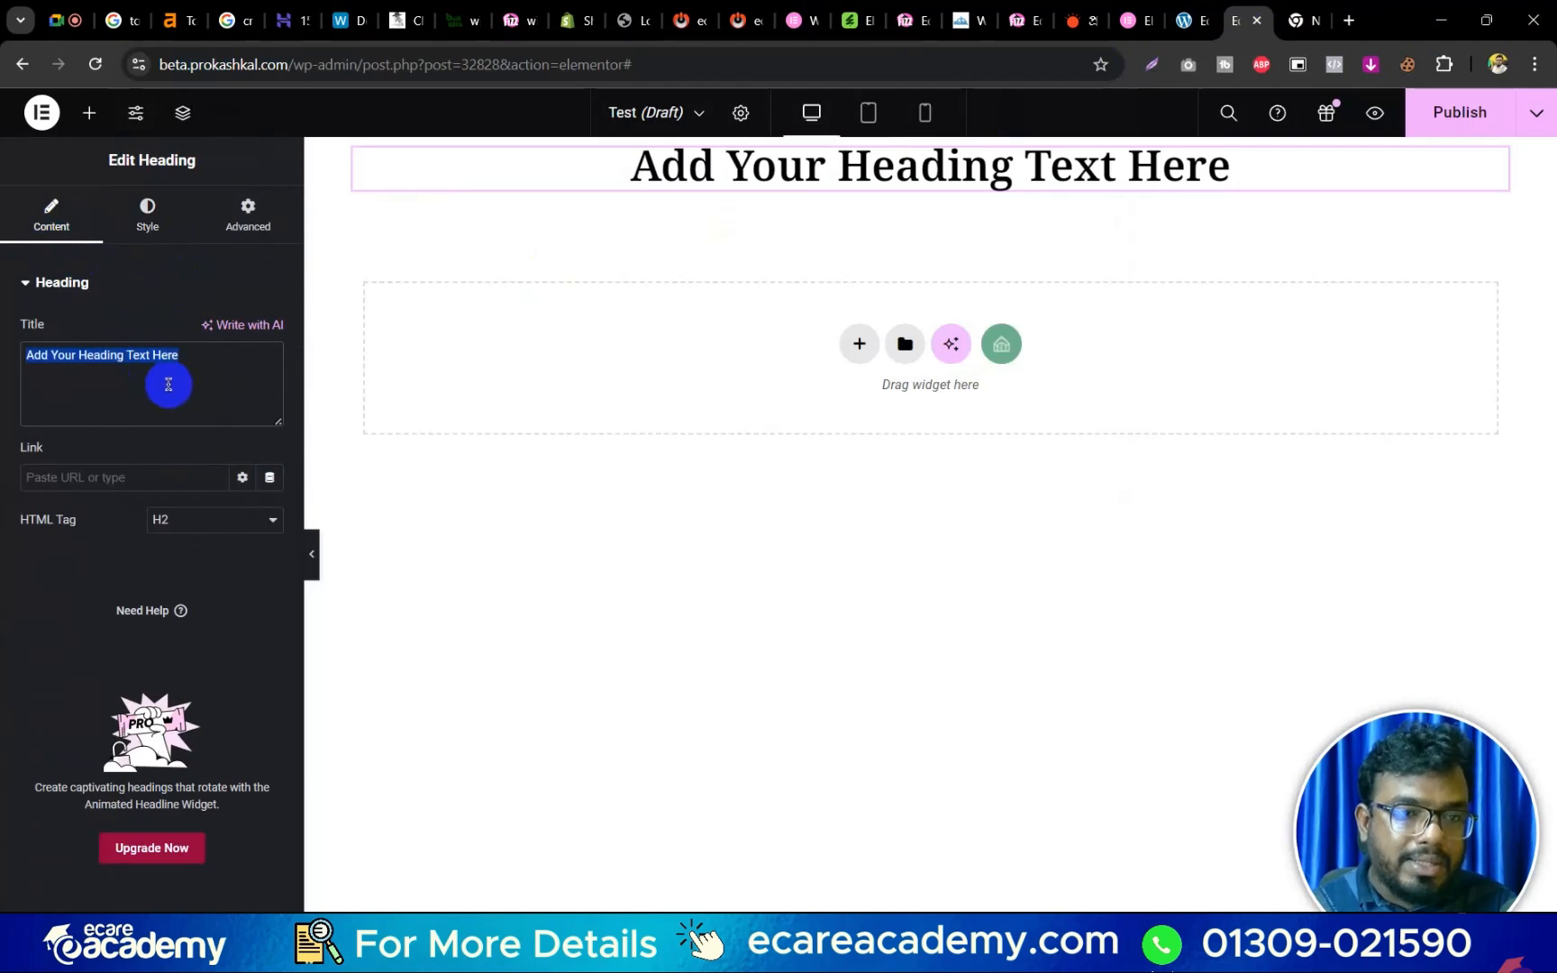
{"action": "key", "text": "ctrl+v"}
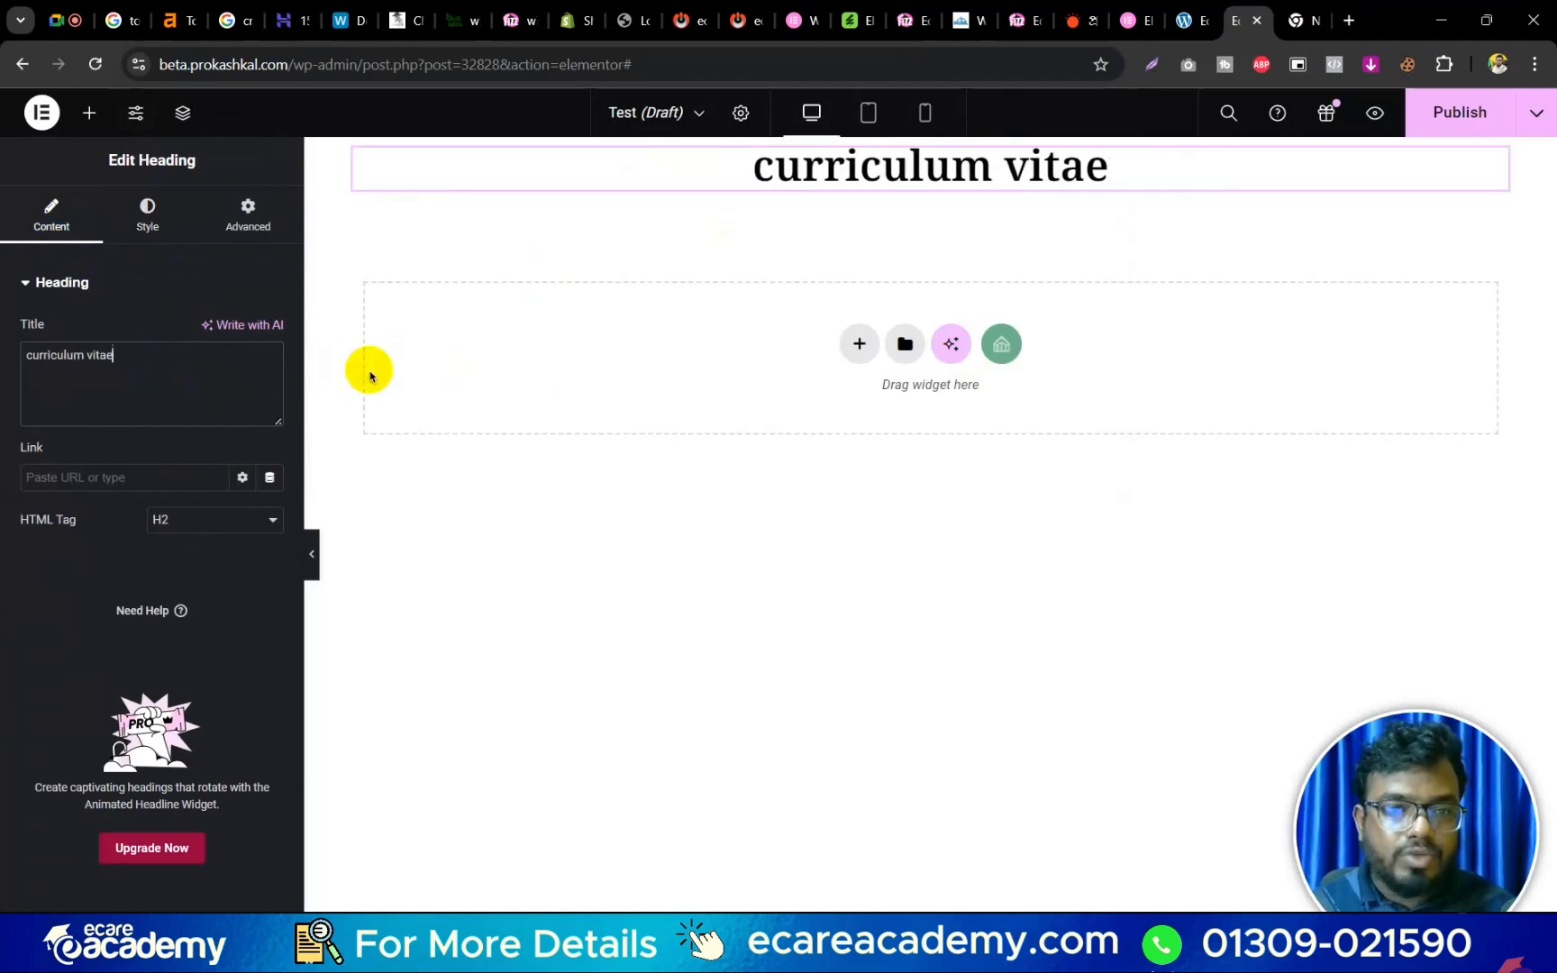
{"action": "left_click", "coordinate": [33, 360]}
{"action": "key", "text": "BackSpace"}
{"action": "type", "text": "C"}
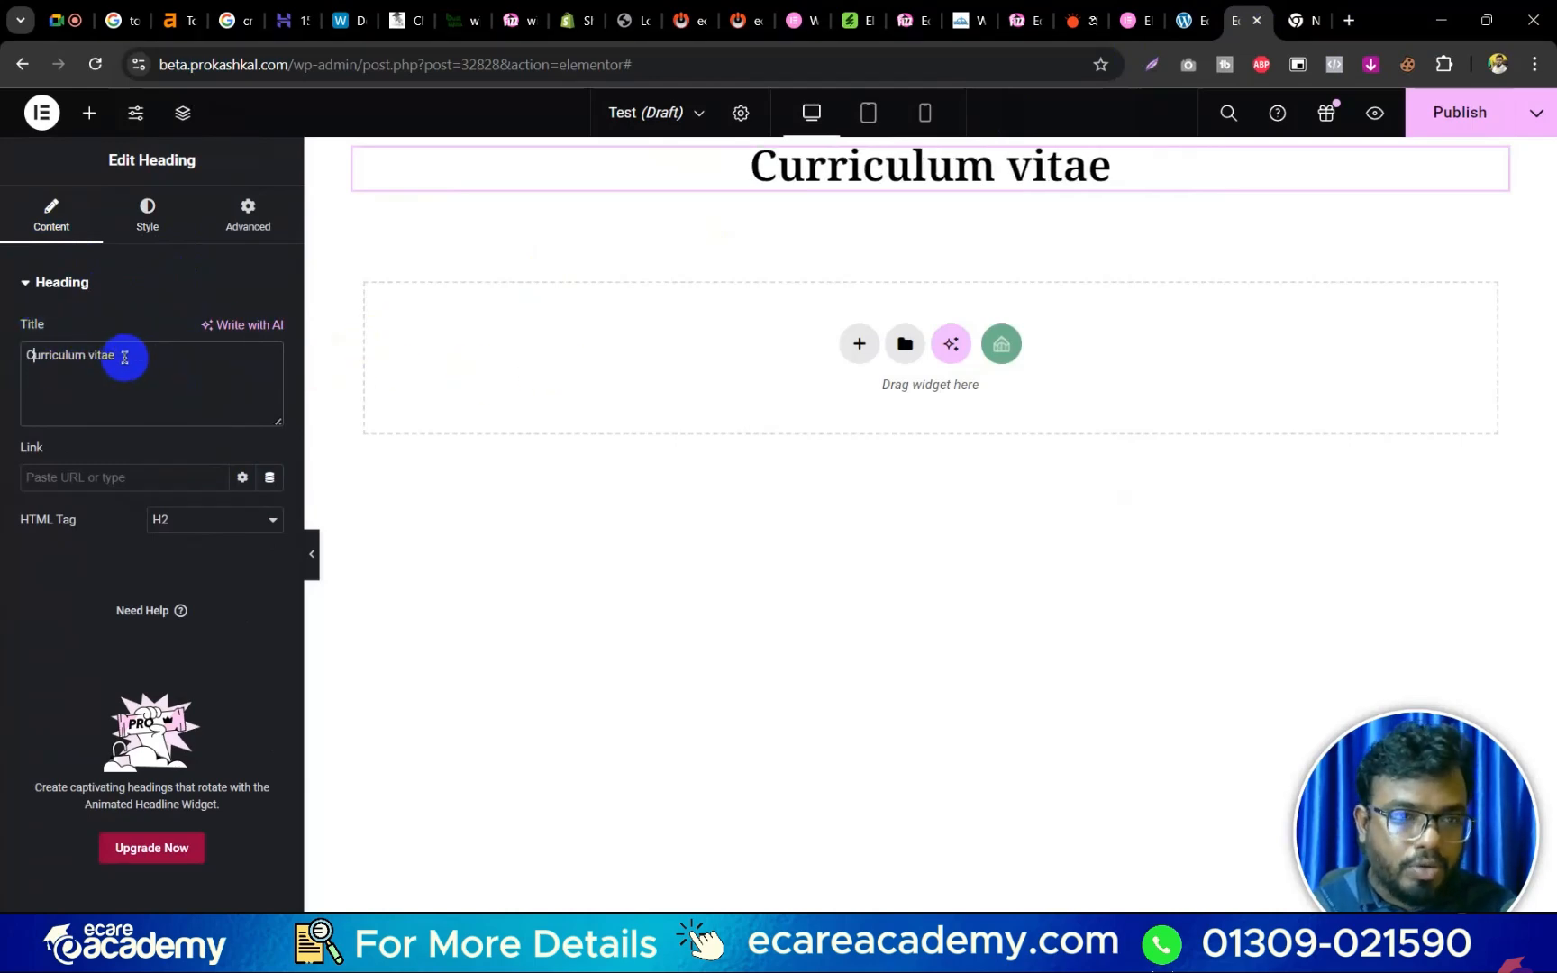
{"action": "left_click", "coordinate": [89, 355]}
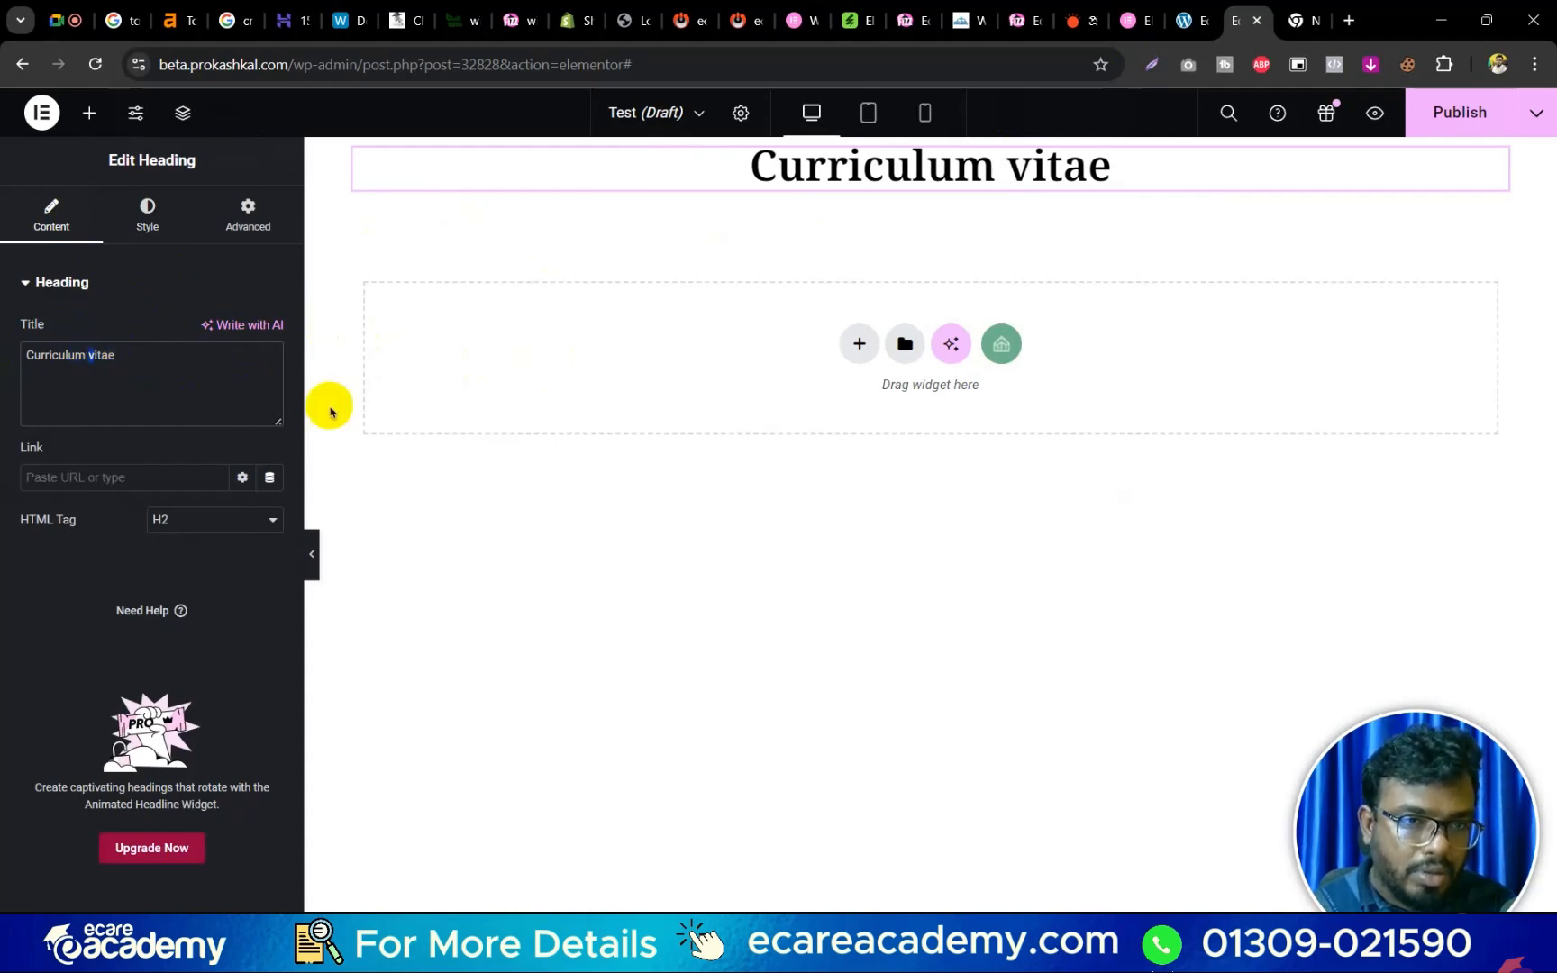
{"action": "key", "text": "BackSpace"}
{"action": "type", "text": "V"}
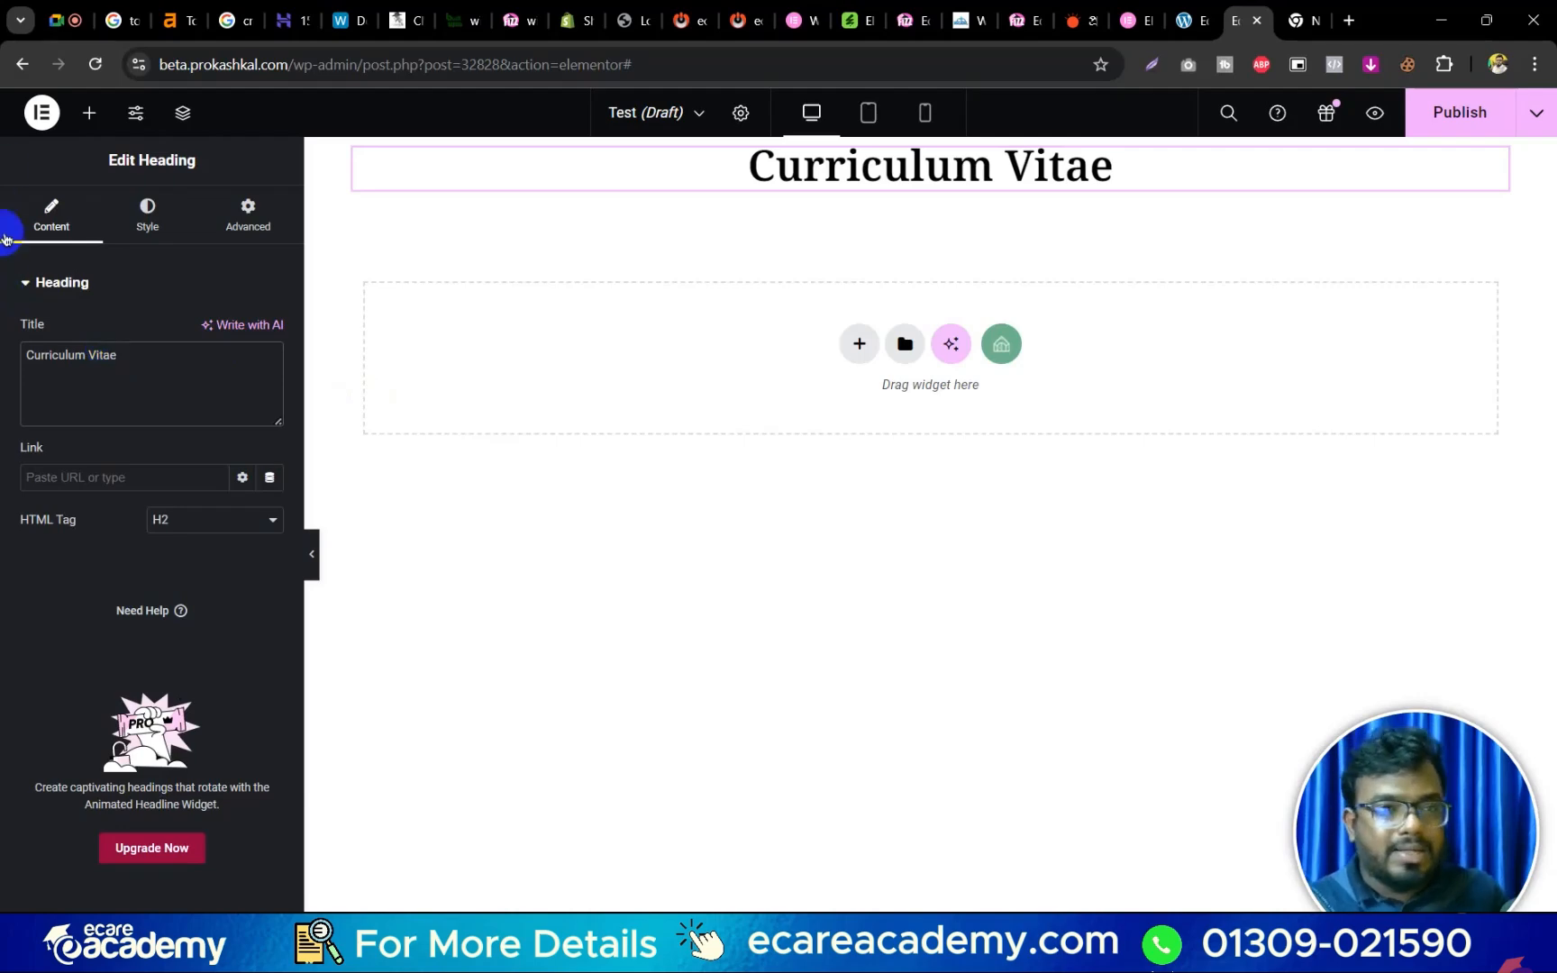
Check the Google Meet call and close the spare browser tab used for the phrase lookup.
{"action": "left_click", "coordinate": [73, 13]}
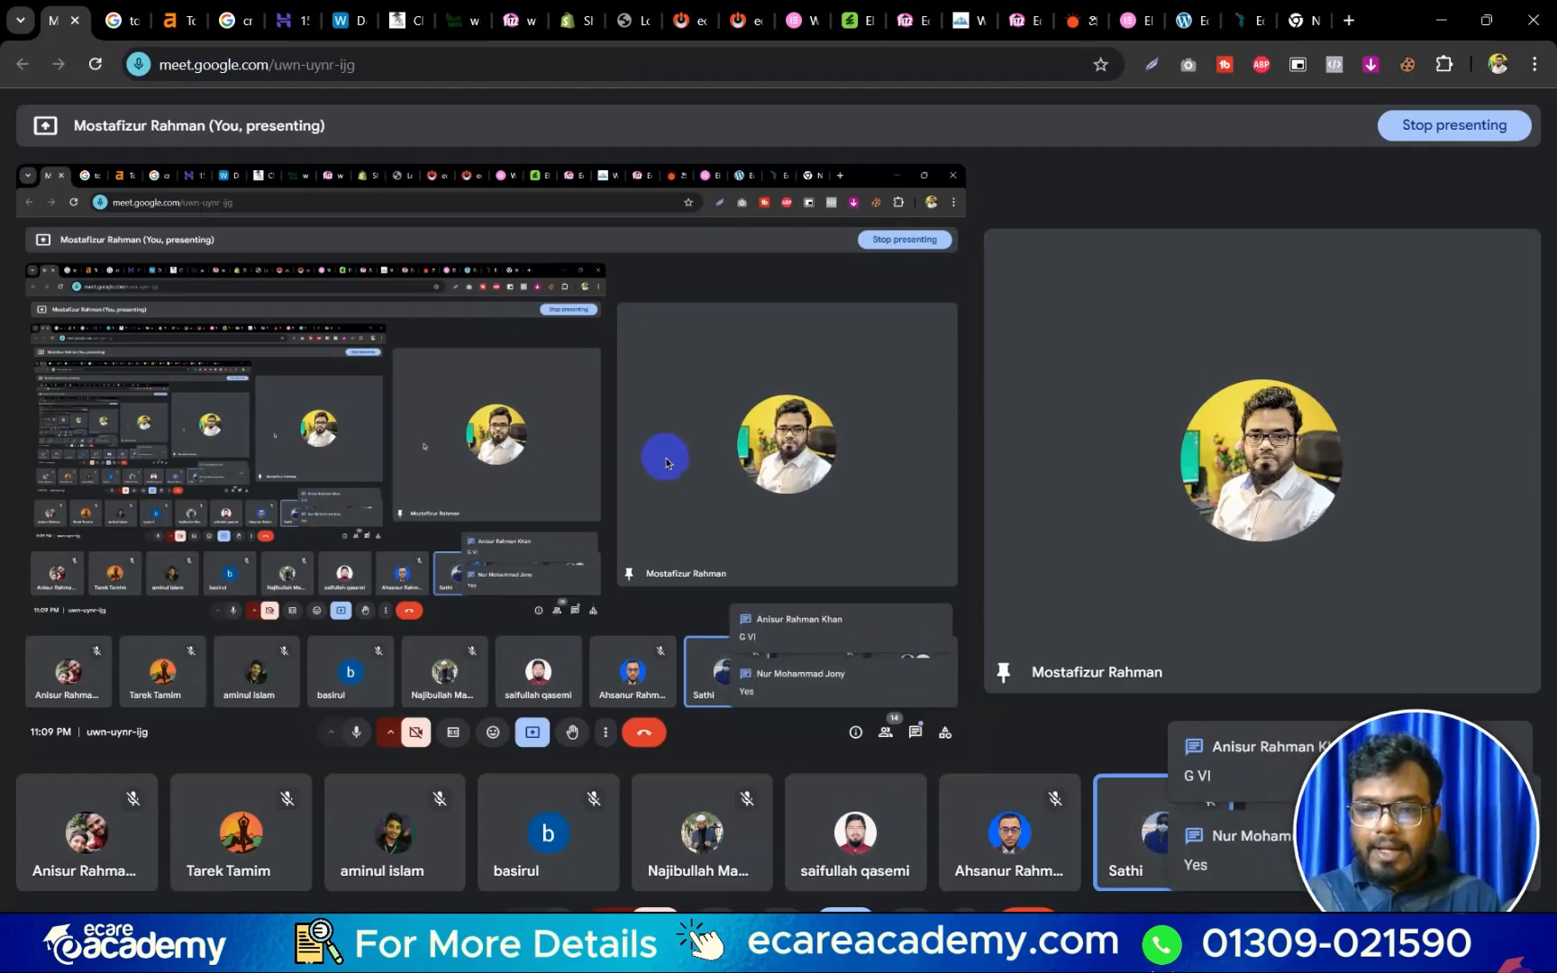
{"action": "left_click", "coordinate": [1311, 20]}
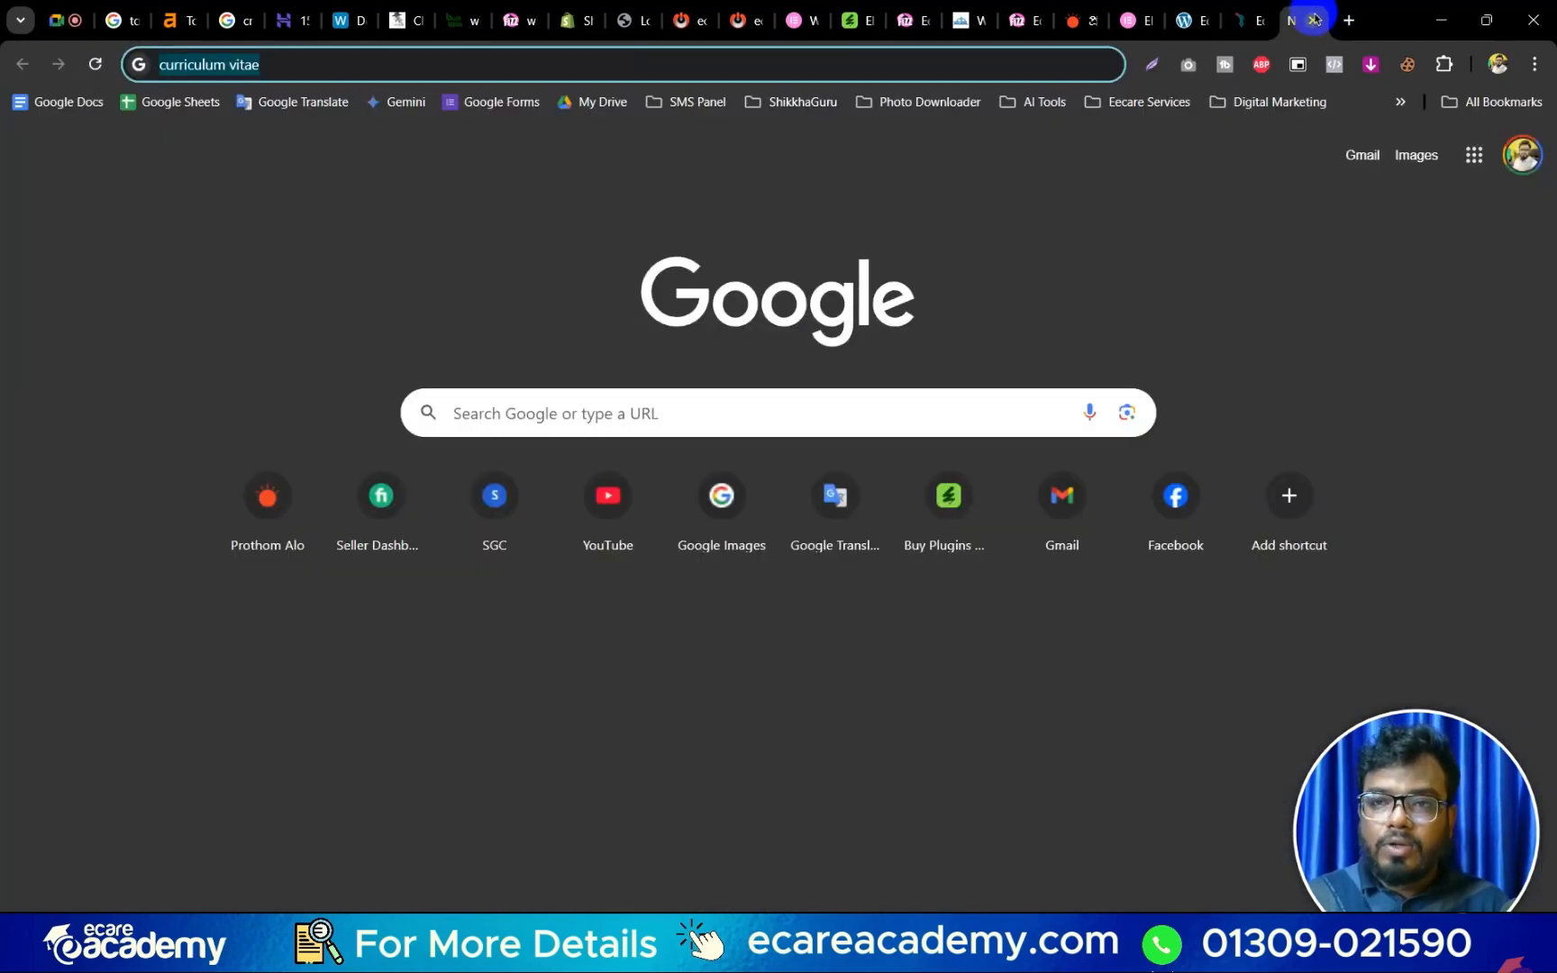
{"action": "left_click", "coordinate": [1316, 20]}
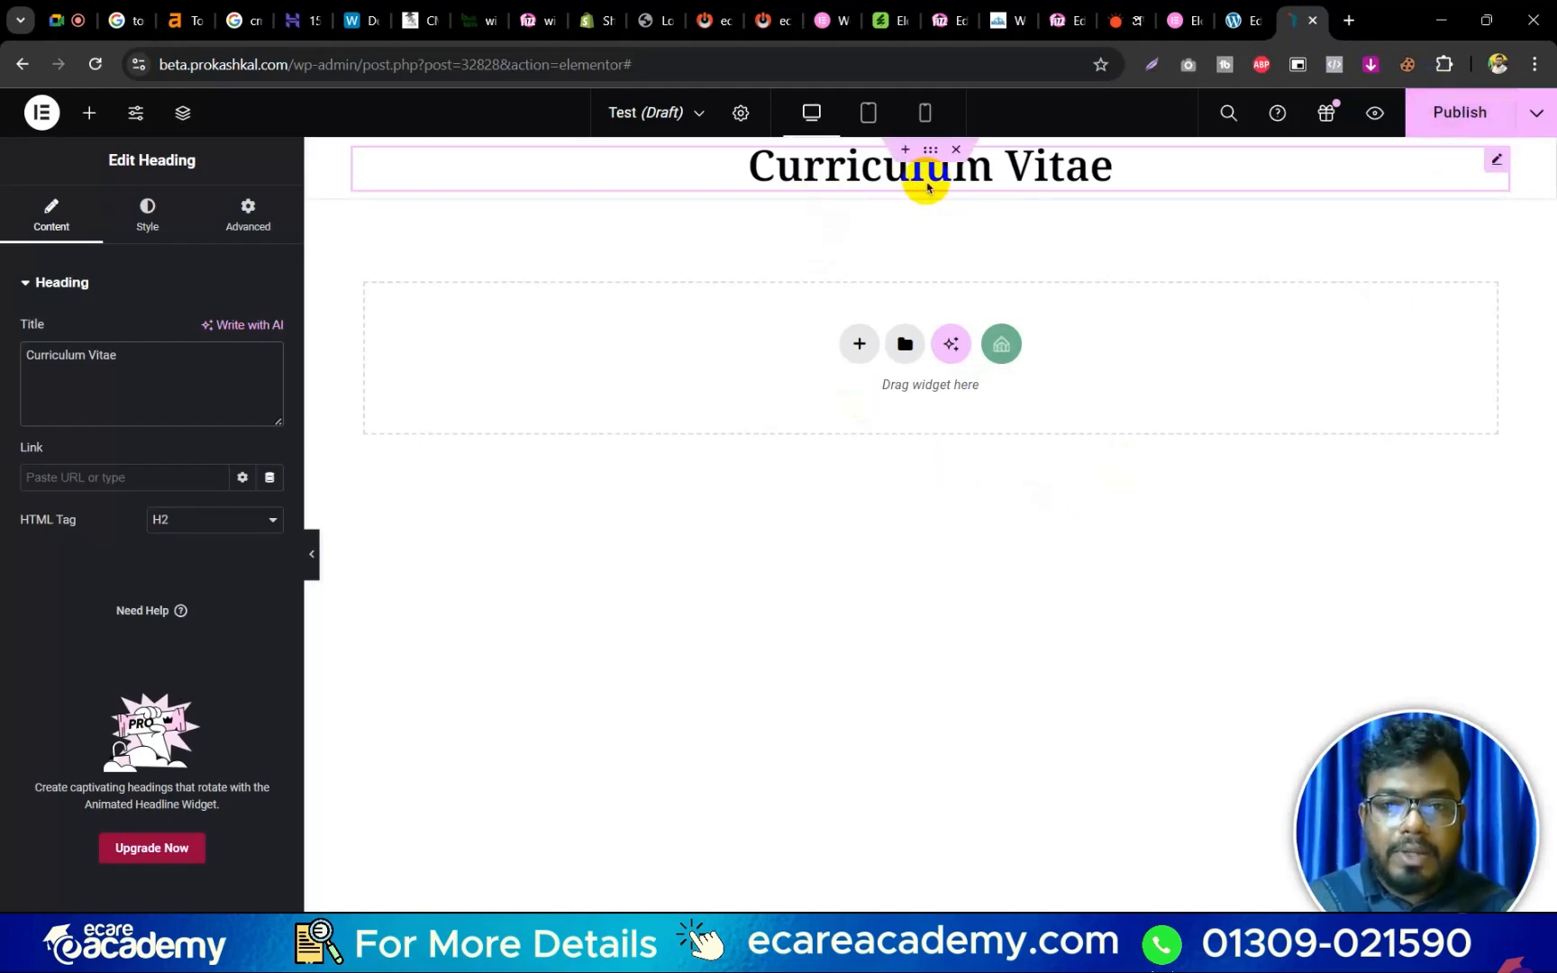
Delete the "Curriculum Vitae" heading from its container.
{"action": "left_click", "coordinate": [1073, 184]}
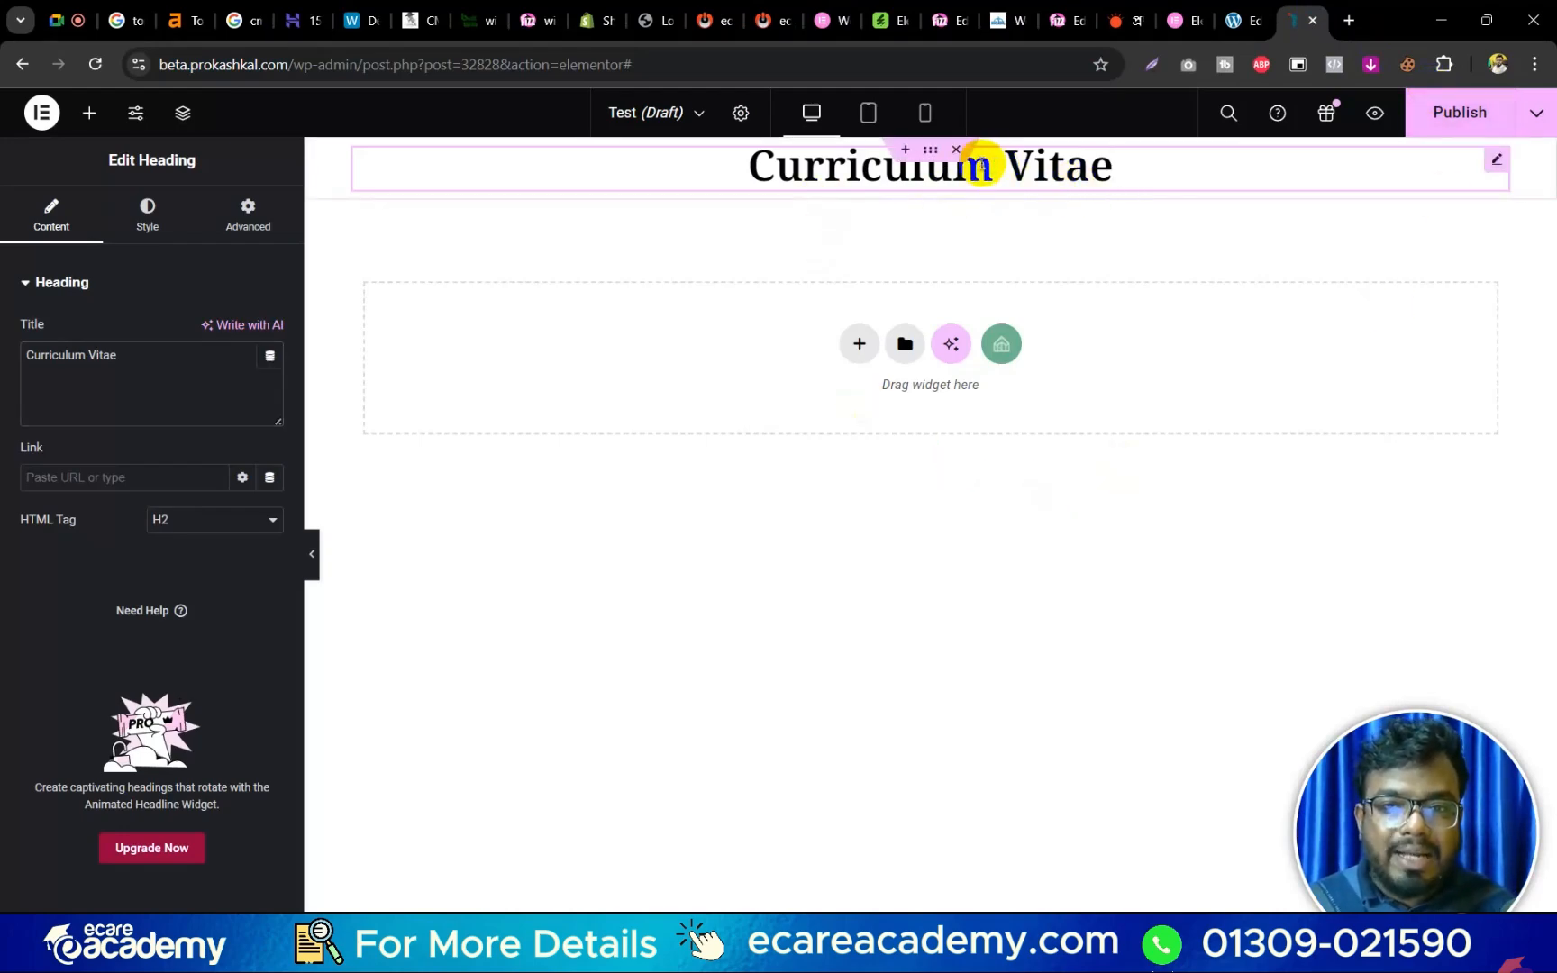
{"action": "triple_click", "coordinate": [1072, 172]}
{"action": "left_click", "coordinate": [1224, 275]}
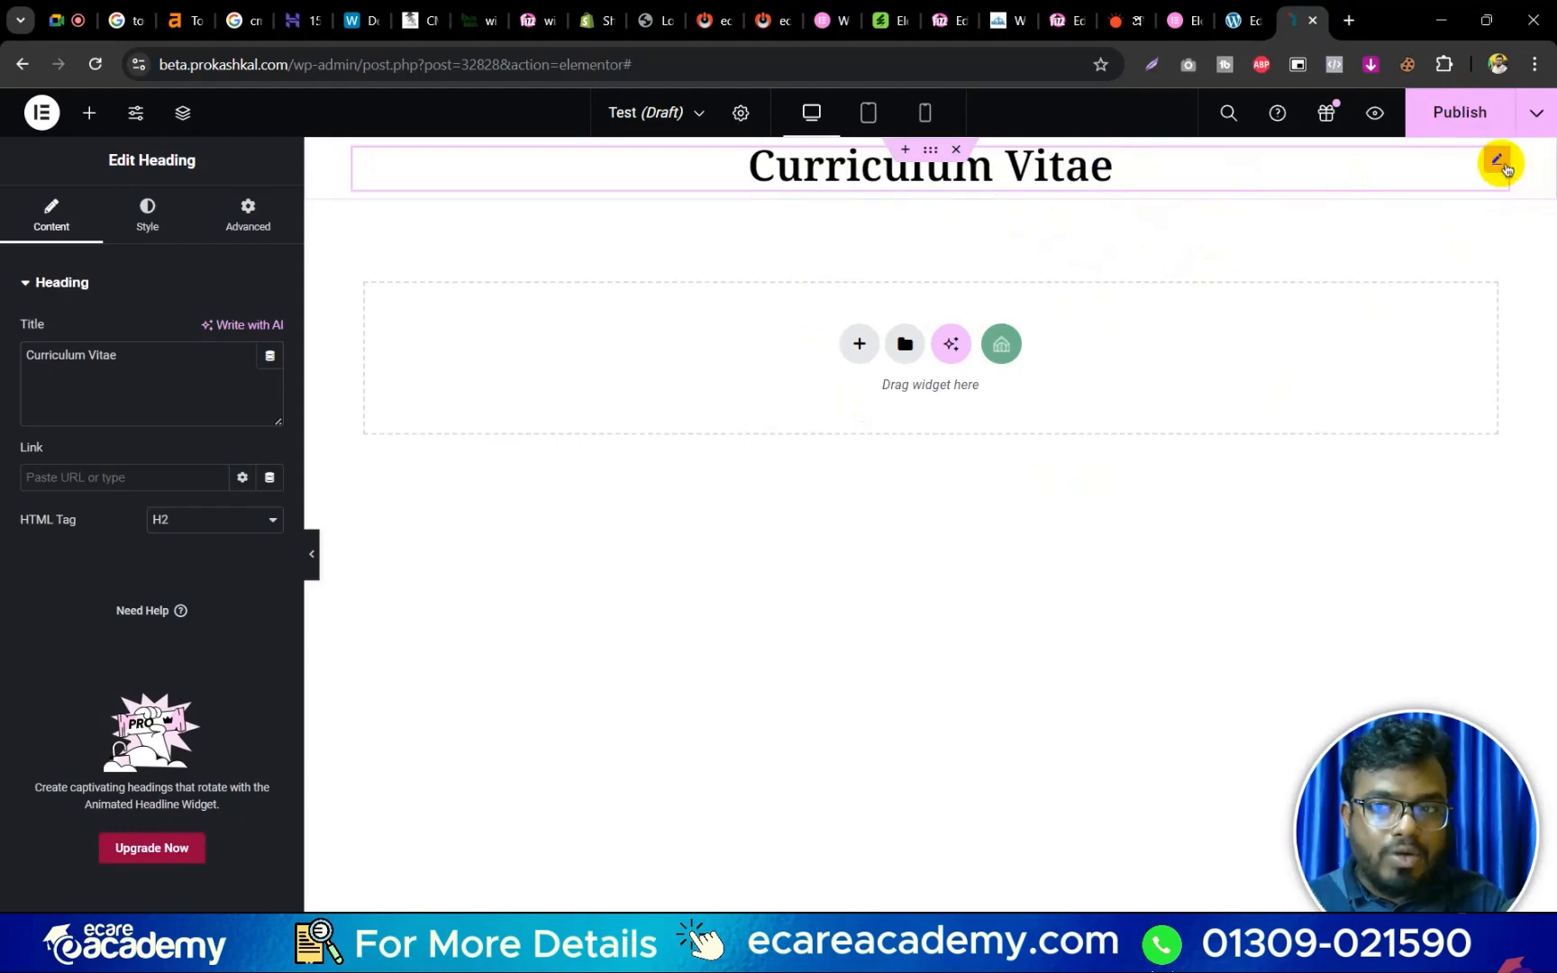
{"action": "right_click", "coordinate": [1491, 162]}
{"action": "left_click", "coordinate": [1352, 617]}
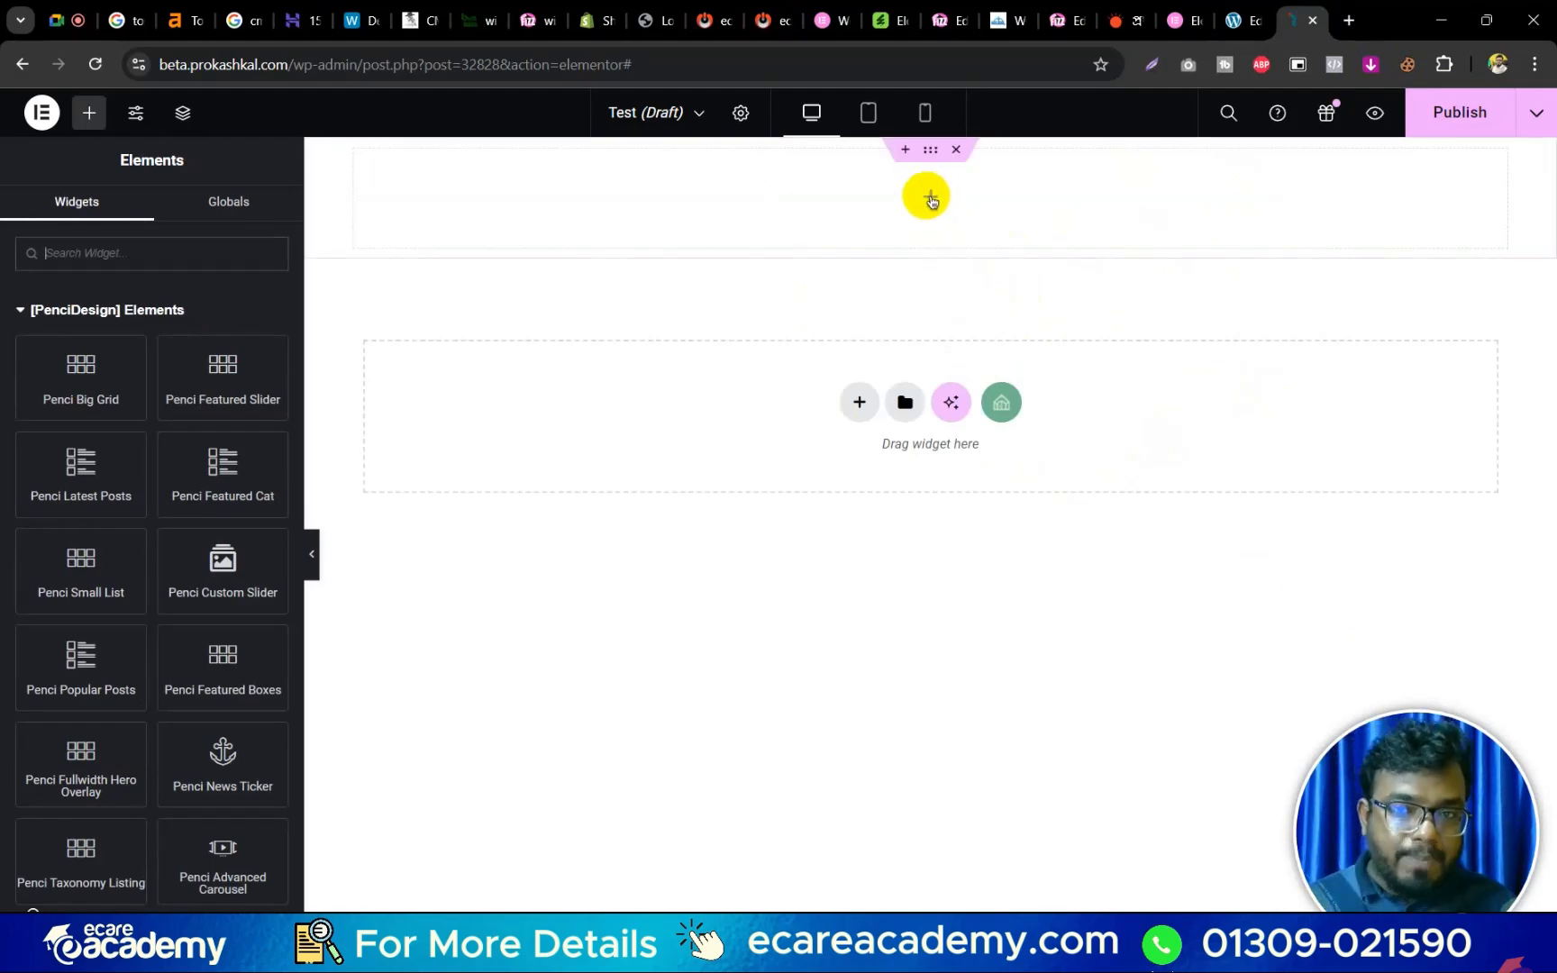
Search the widgets for "hea" and add a Heading widget beneath the empty container.
{"action": "type", "text": "hea"}
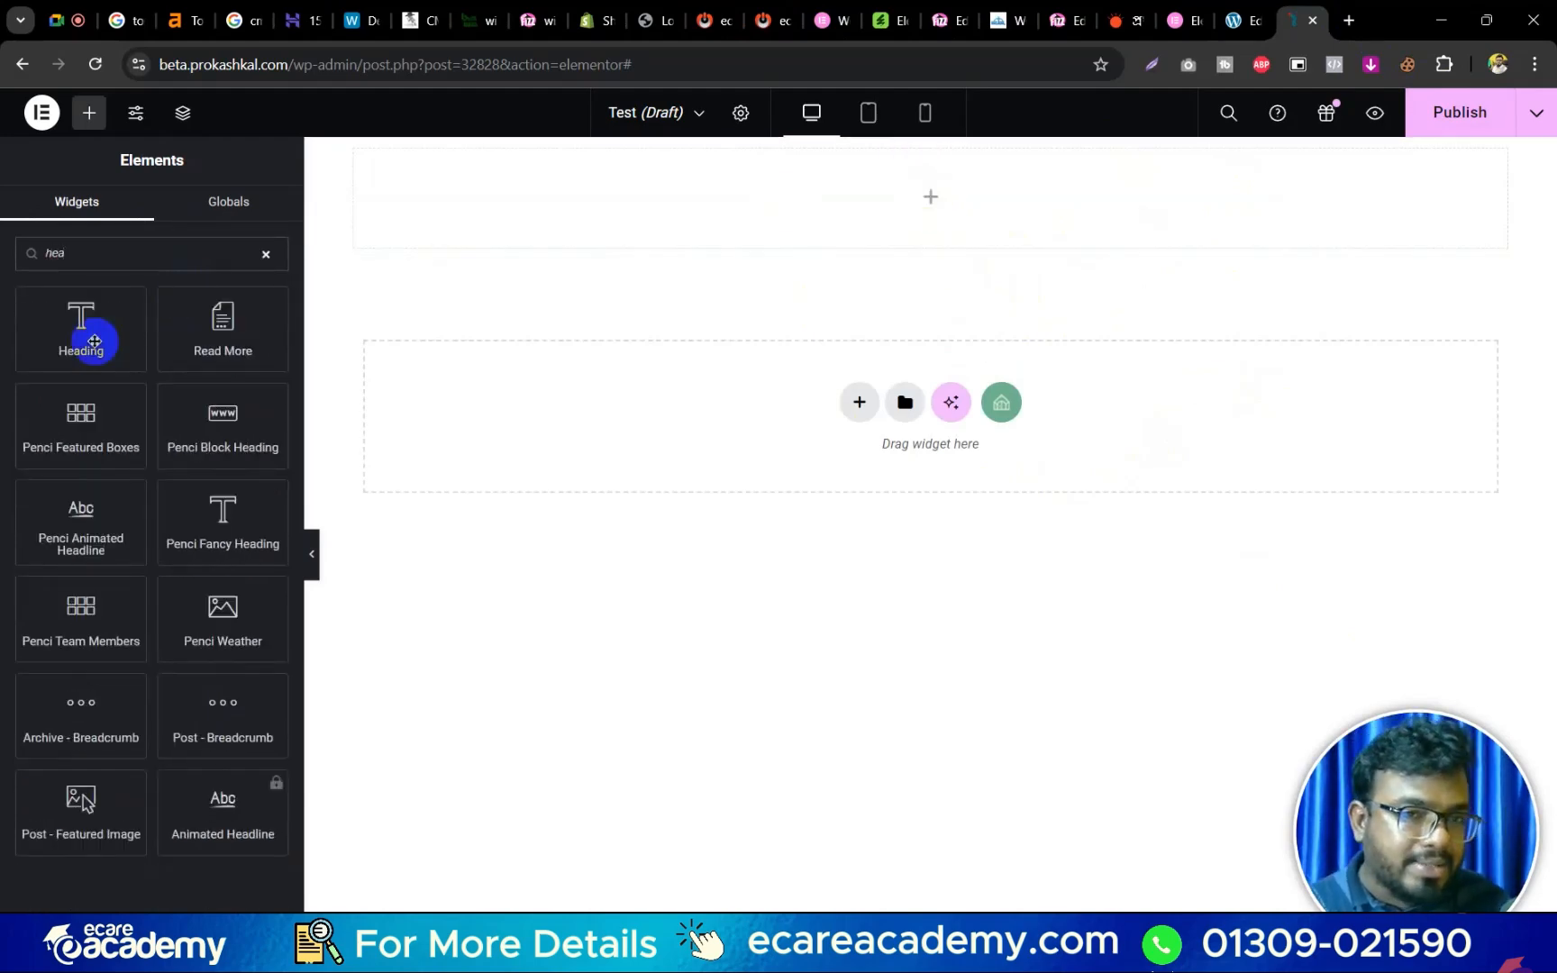
{"action": "mouse_move", "coordinate": [90, 339]}
{"action": "left_mouse_down"}
{"action": "mouse_move", "coordinate": [88, 356]}
{"action": "mouse_move", "coordinate": [987, 178]}
{"action": "mouse_move", "coordinate": [988, 192]}
{"action": "mouse_move", "coordinate": [139, 359]}
{"action": "mouse_move", "coordinate": [84, 343]}
{"action": "left_mouse_up"}
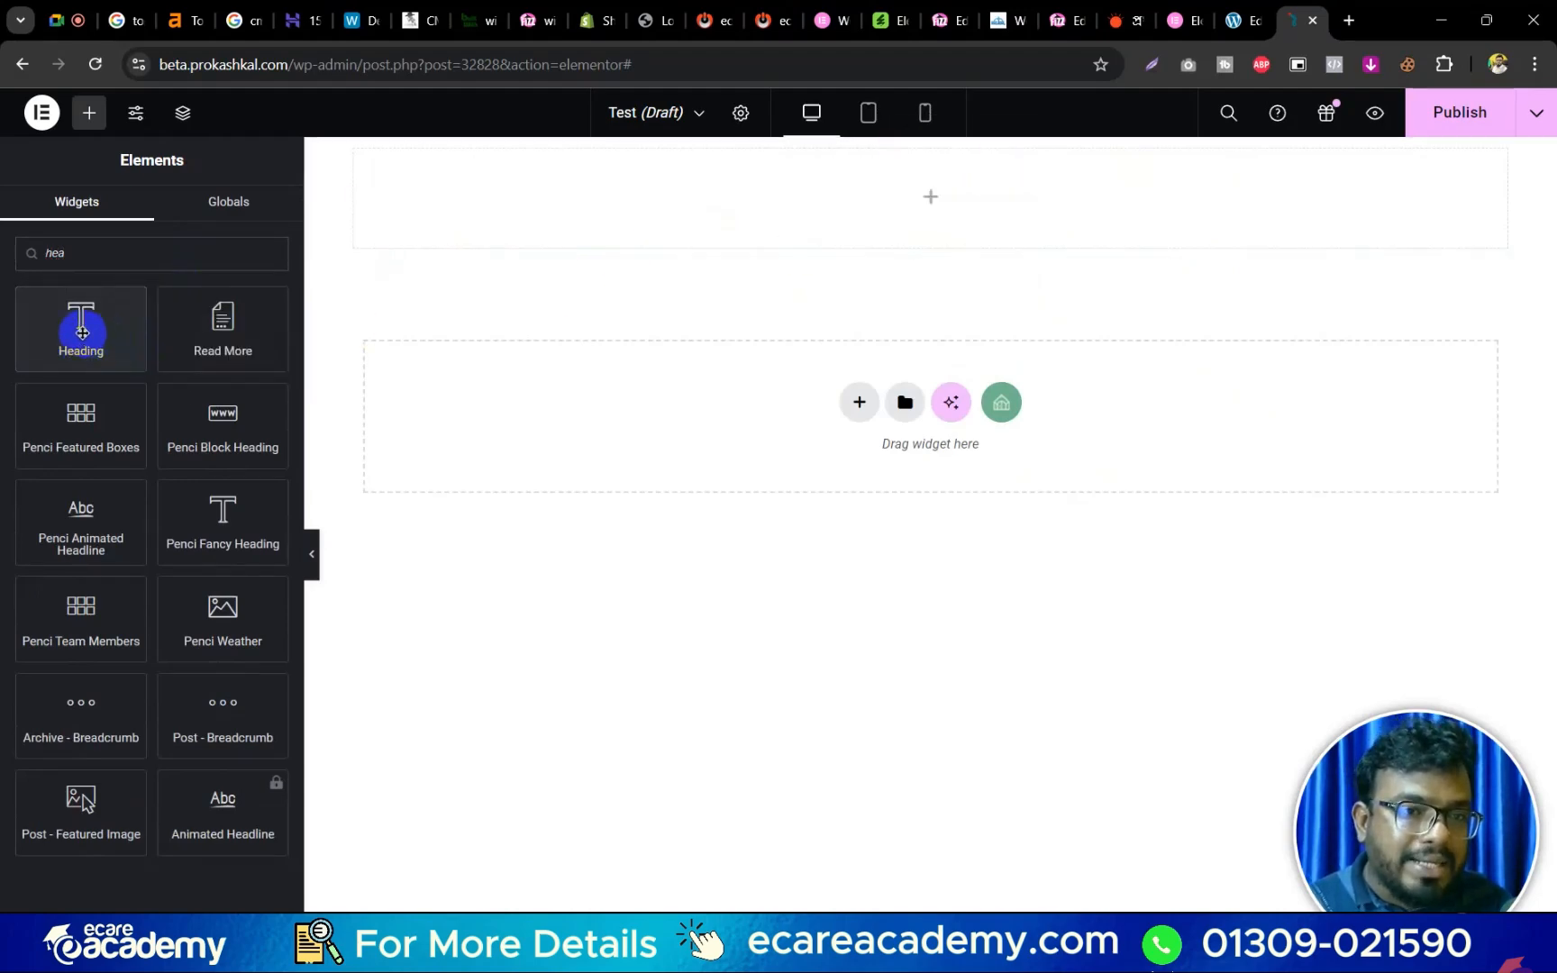
{"action": "left_click", "coordinate": [82, 333]}
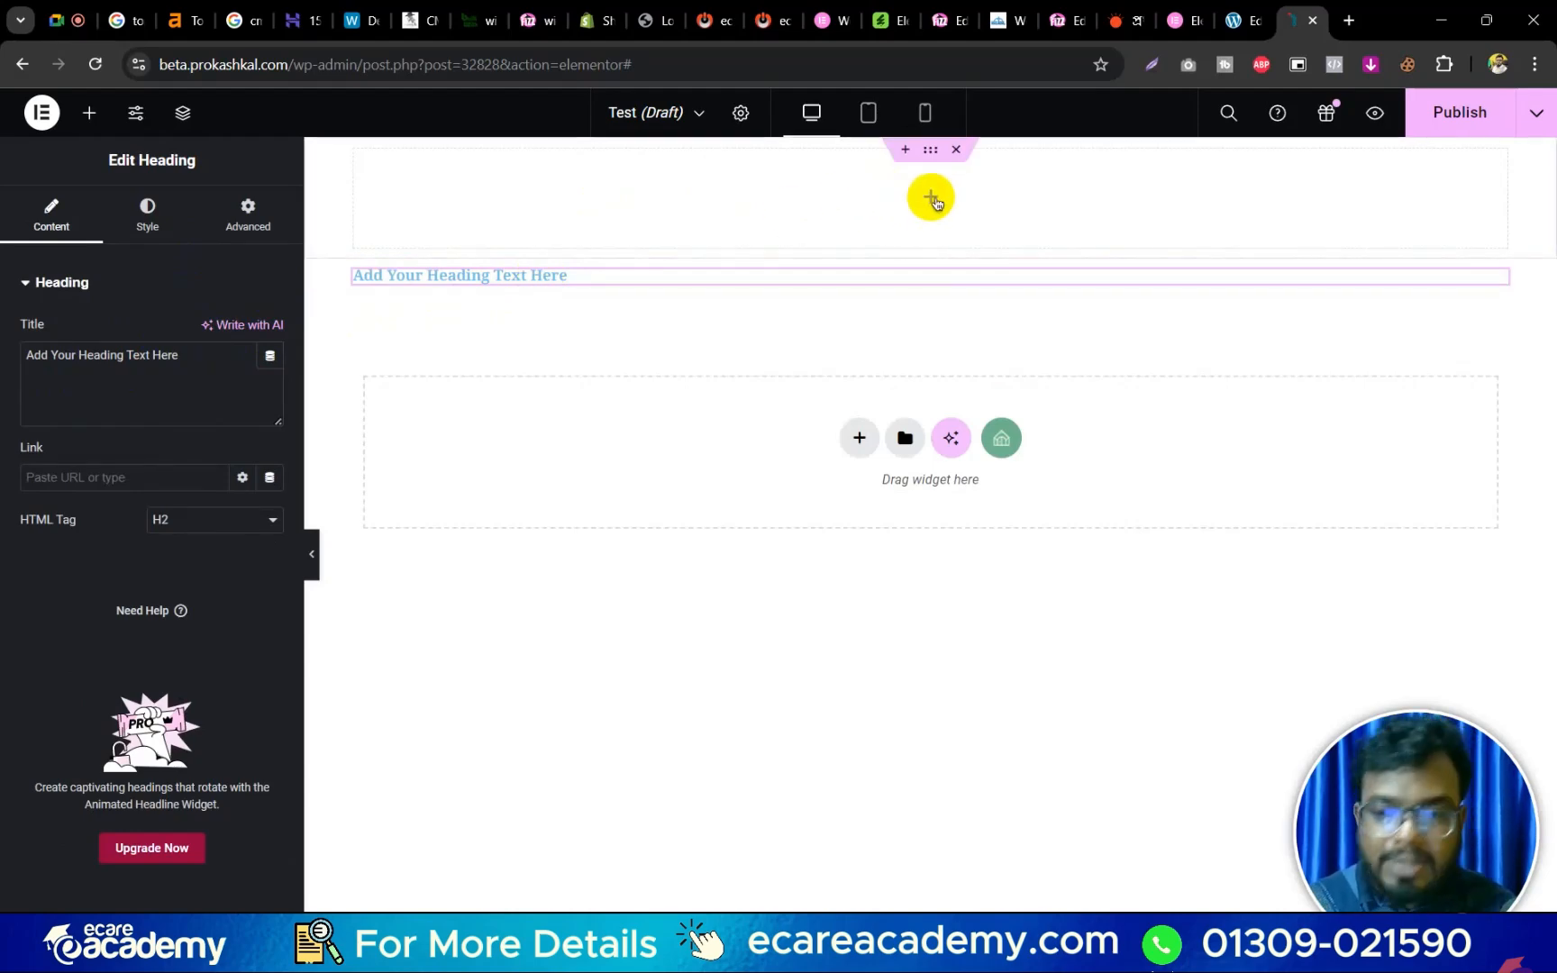
Delete the new heading and both empty containers from the page.
{"action": "right_click", "coordinate": [652, 276]}
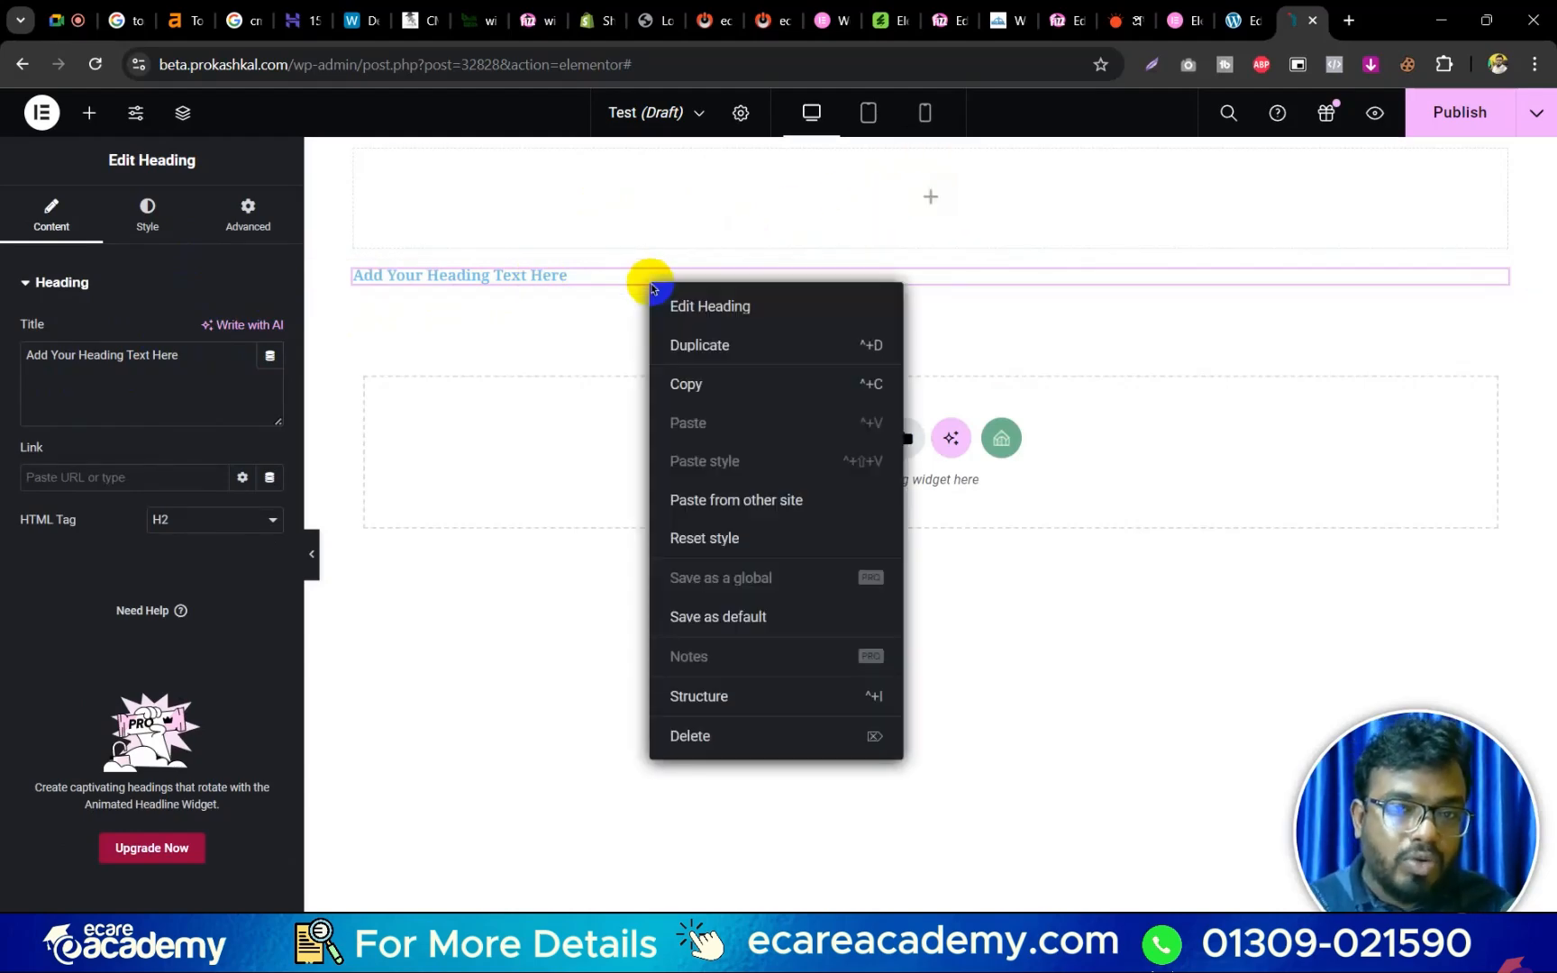
{"action": "left_click", "coordinate": [722, 736]}
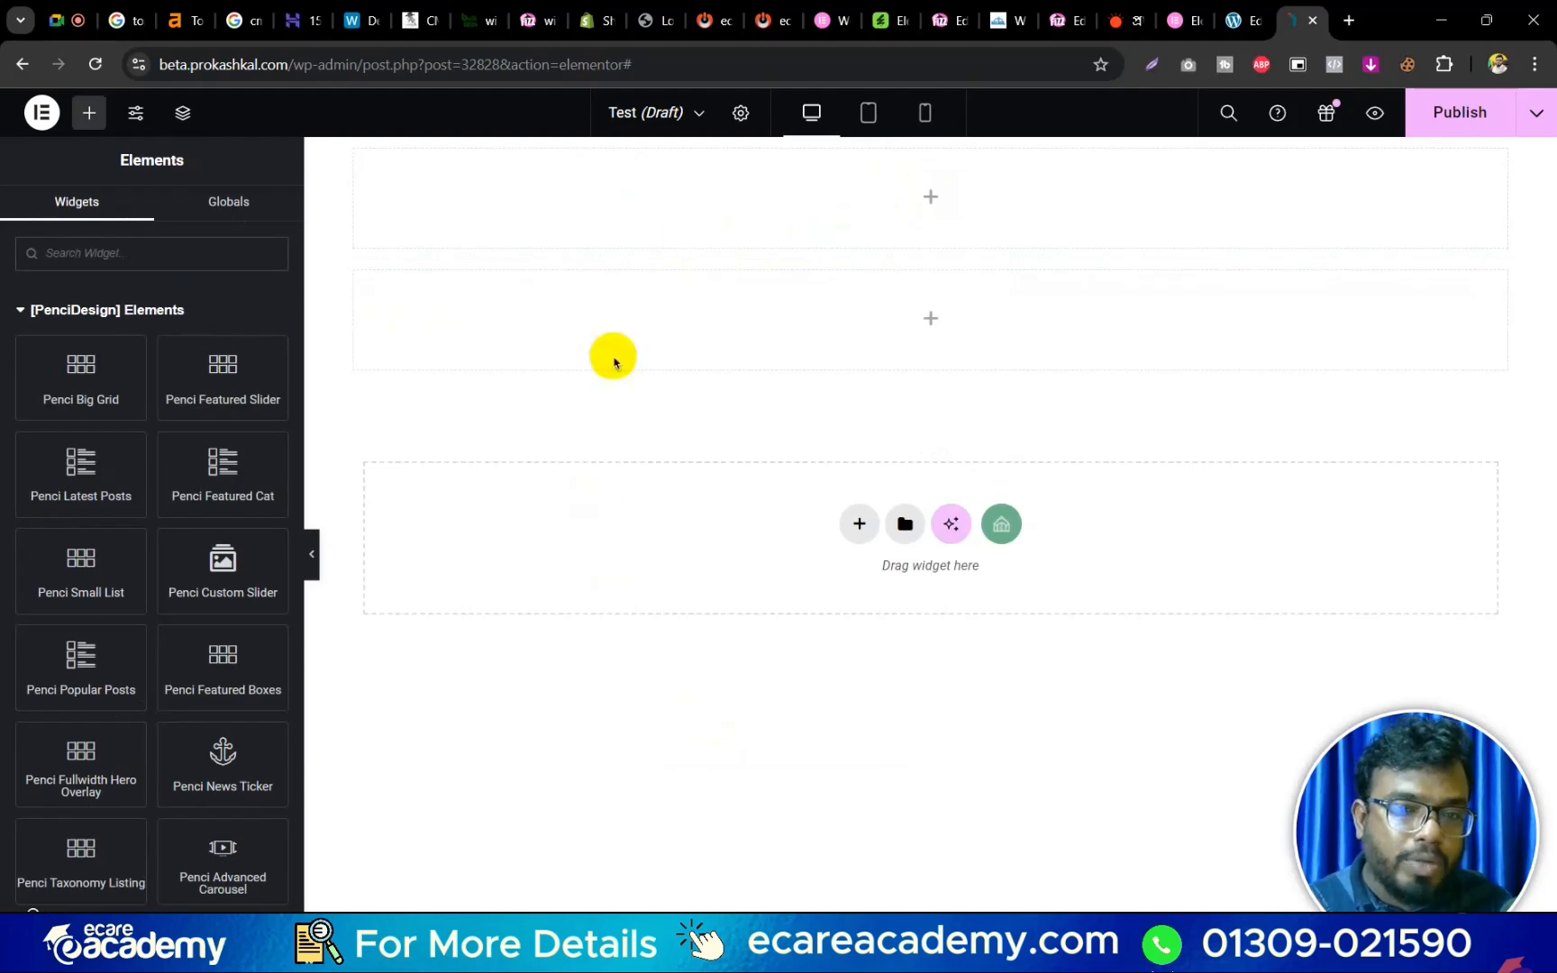
{"action": "left_click", "coordinate": [956, 247]}
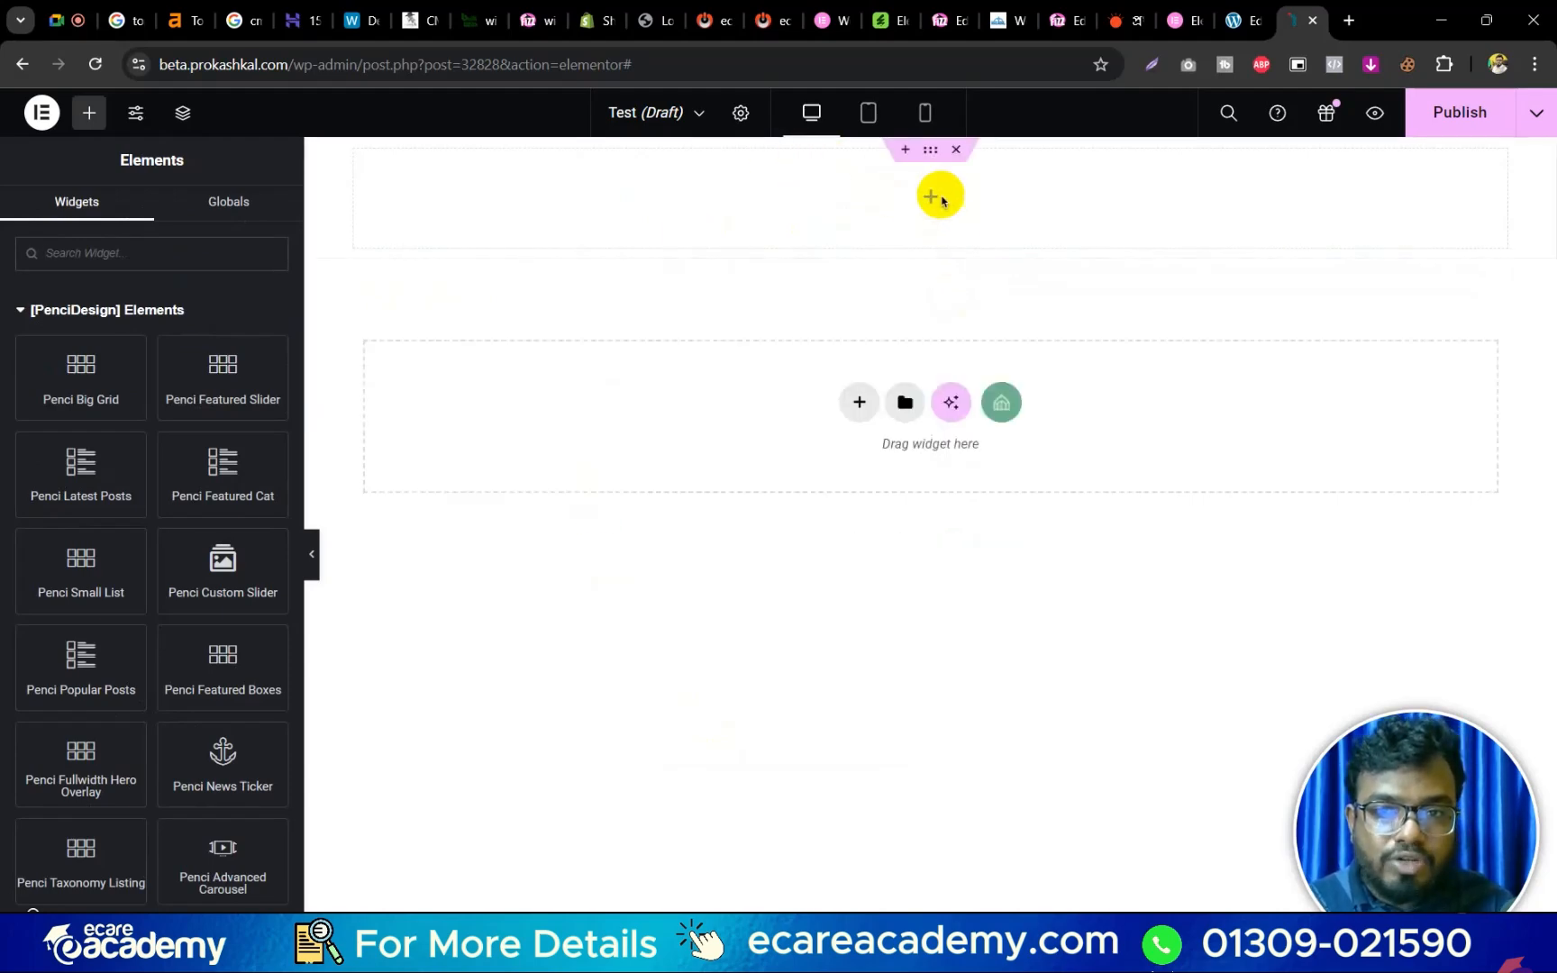
{"action": "left_click", "coordinate": [954, 146]}
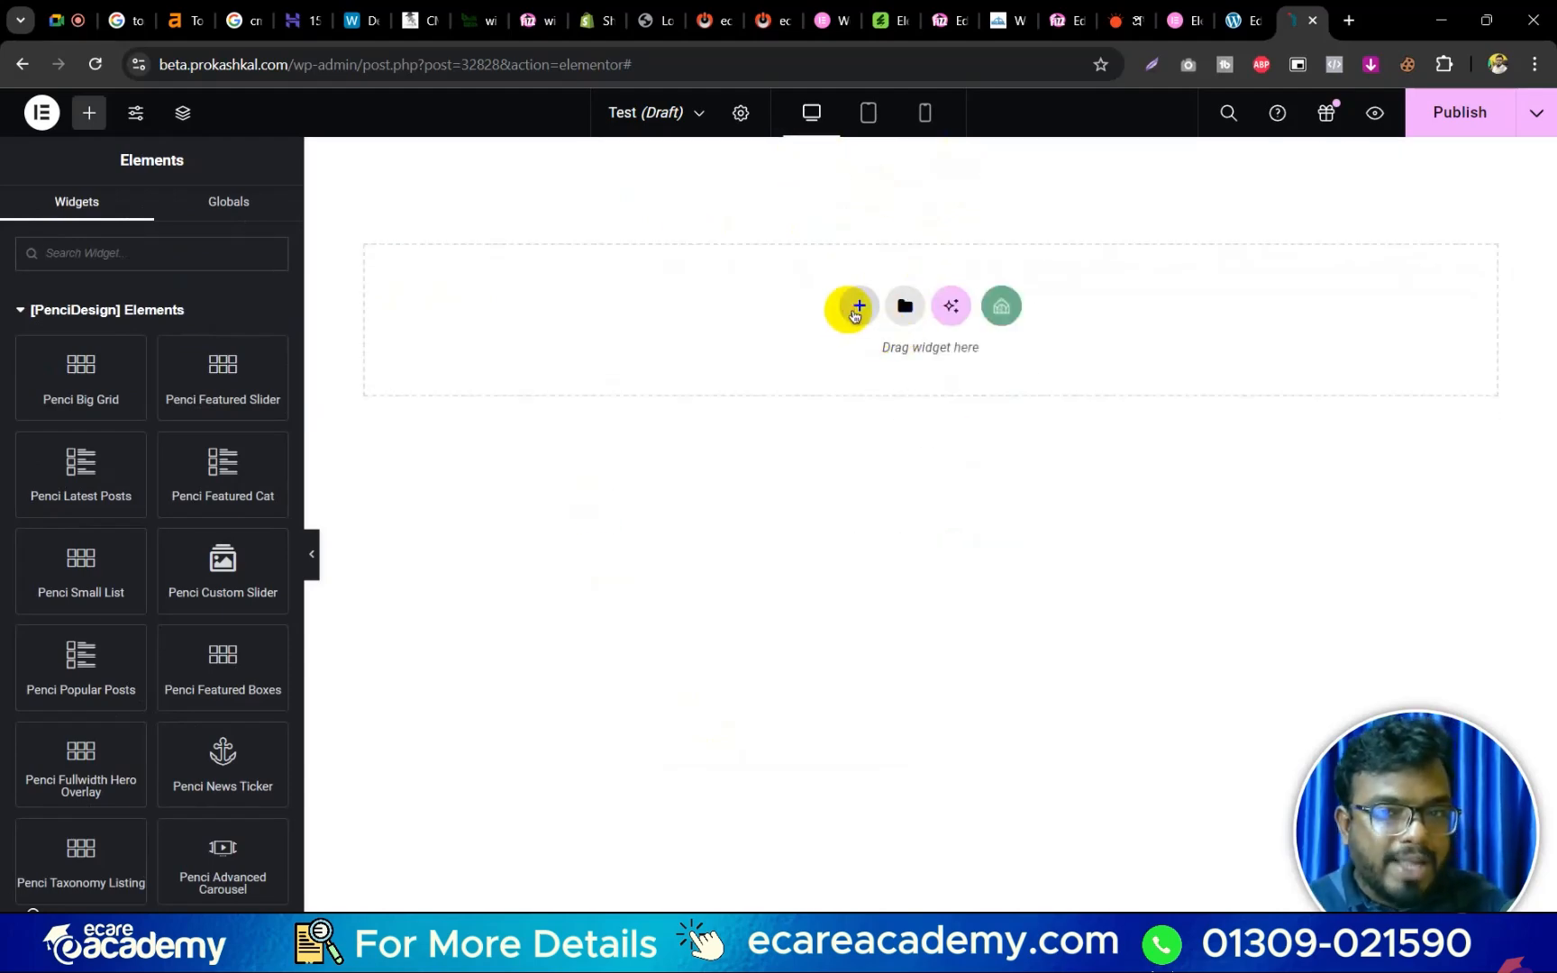
Add a Flexbox container with the single-column, downward-direction structure to the emptied page.
{"action": "left_click", "coordinate": [853, 307]}
{"action": "left_click", "coordinate": [847, 402]}
{"action": "left_click", "coordinate": [656, 353]}
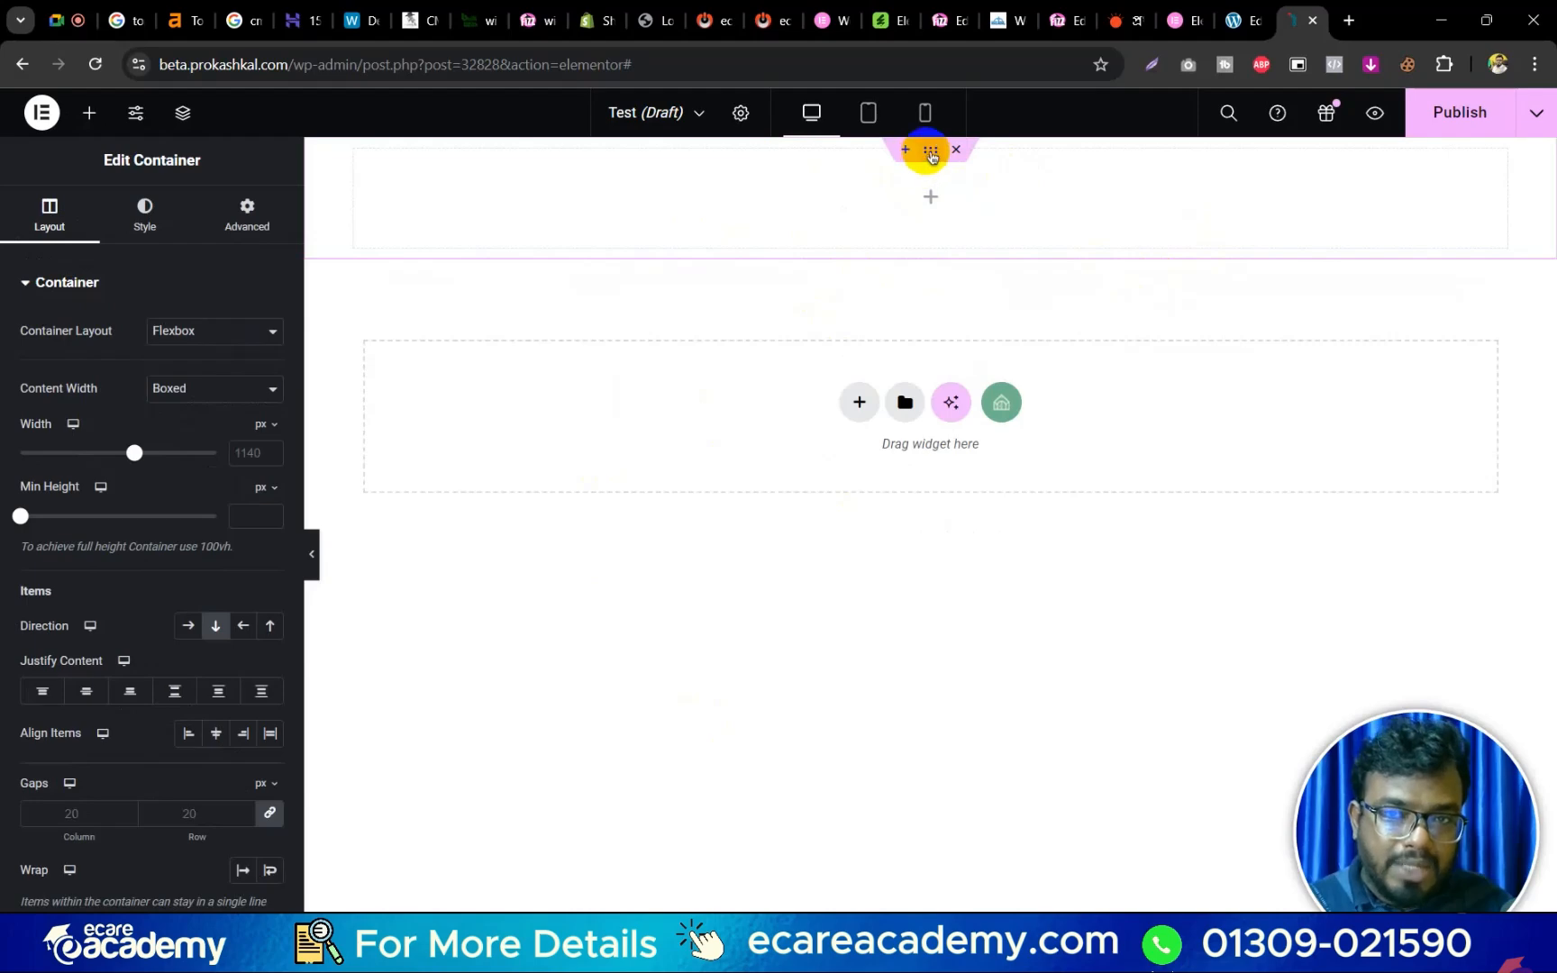
Show the Structure window, select the container in it, and move the window clear of the add-widget controls.
{"action": "left_click", "coordinate": [181, 124]}
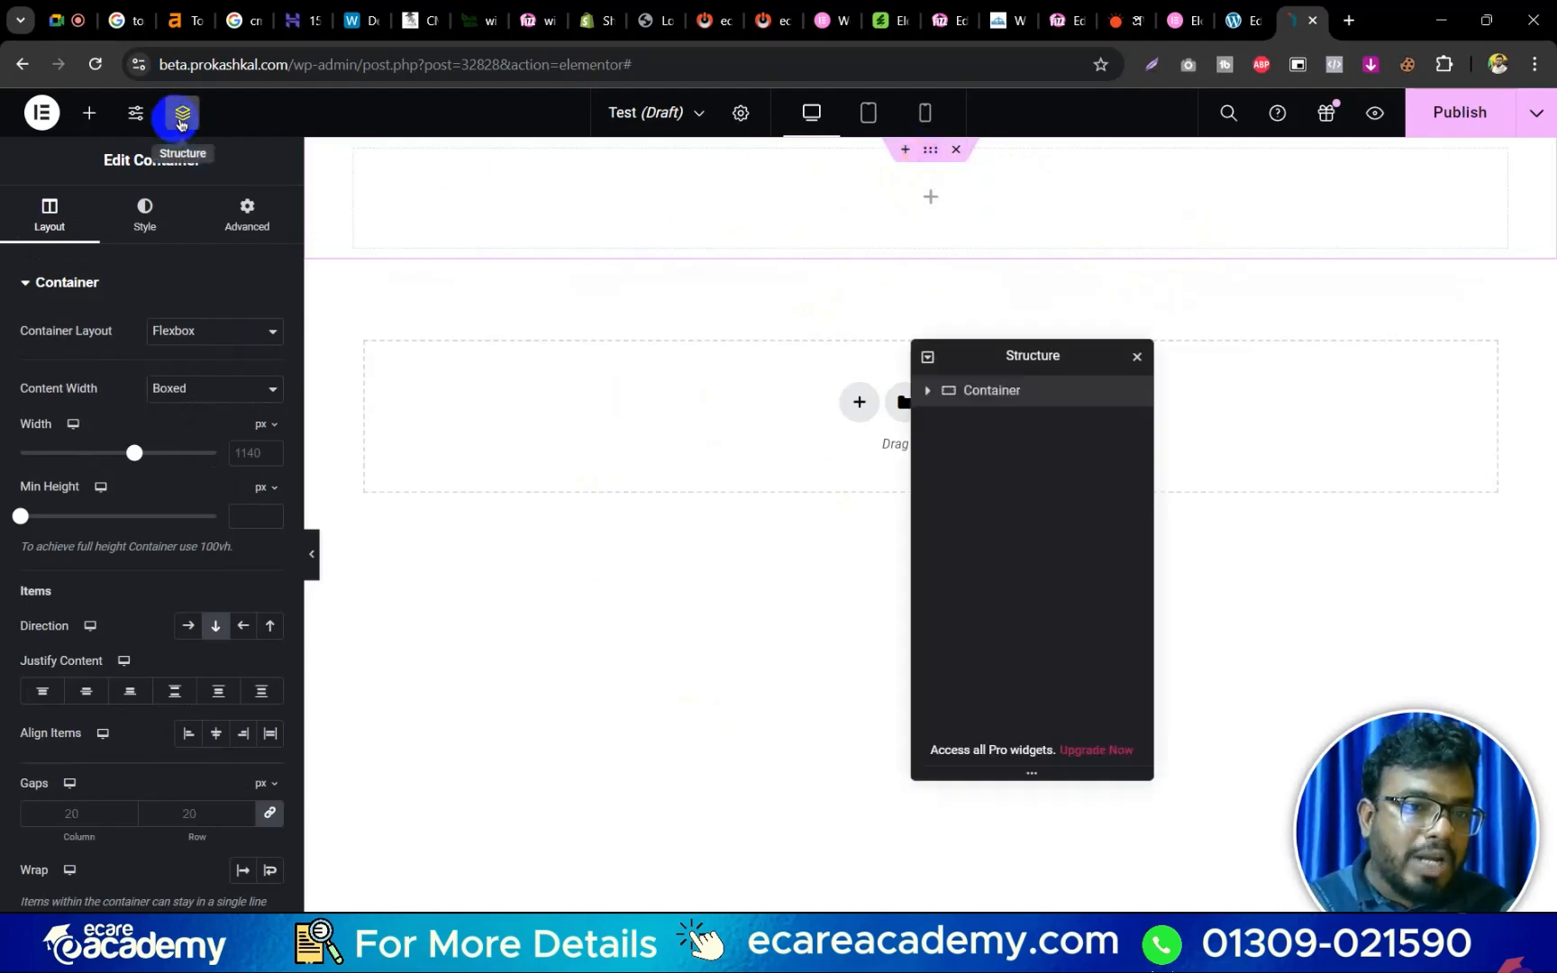
{"action": "left_click", "coordinate": [949, 388]}
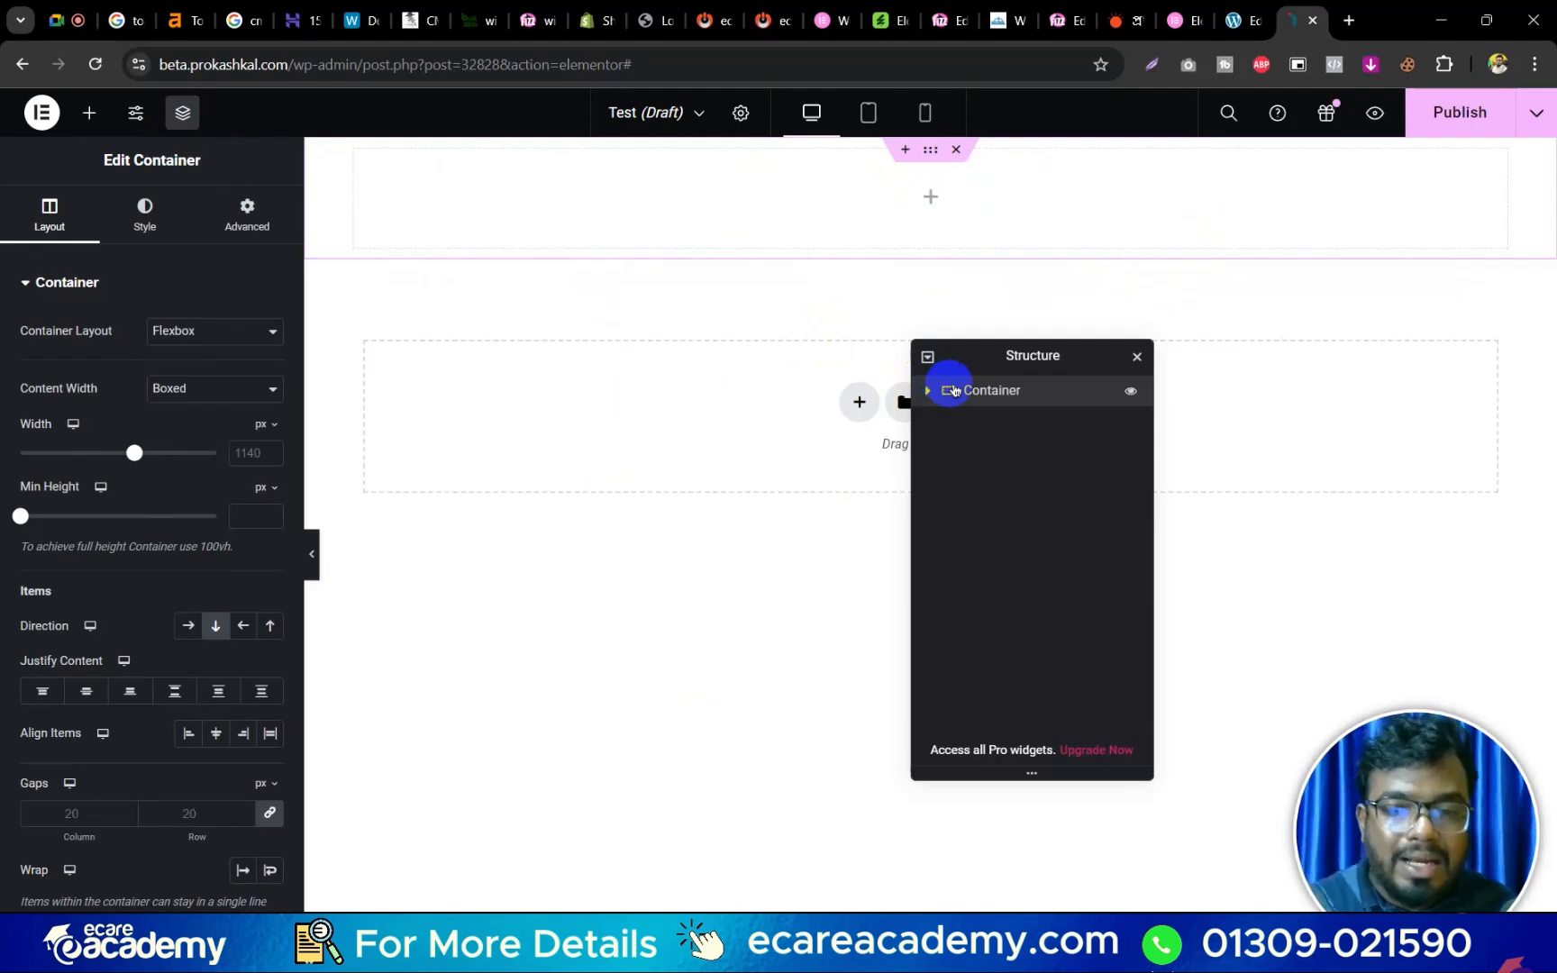
{"action": "left_click_drag", "start_coordinate": [1010, 362], "coordinate": [671, 482]}
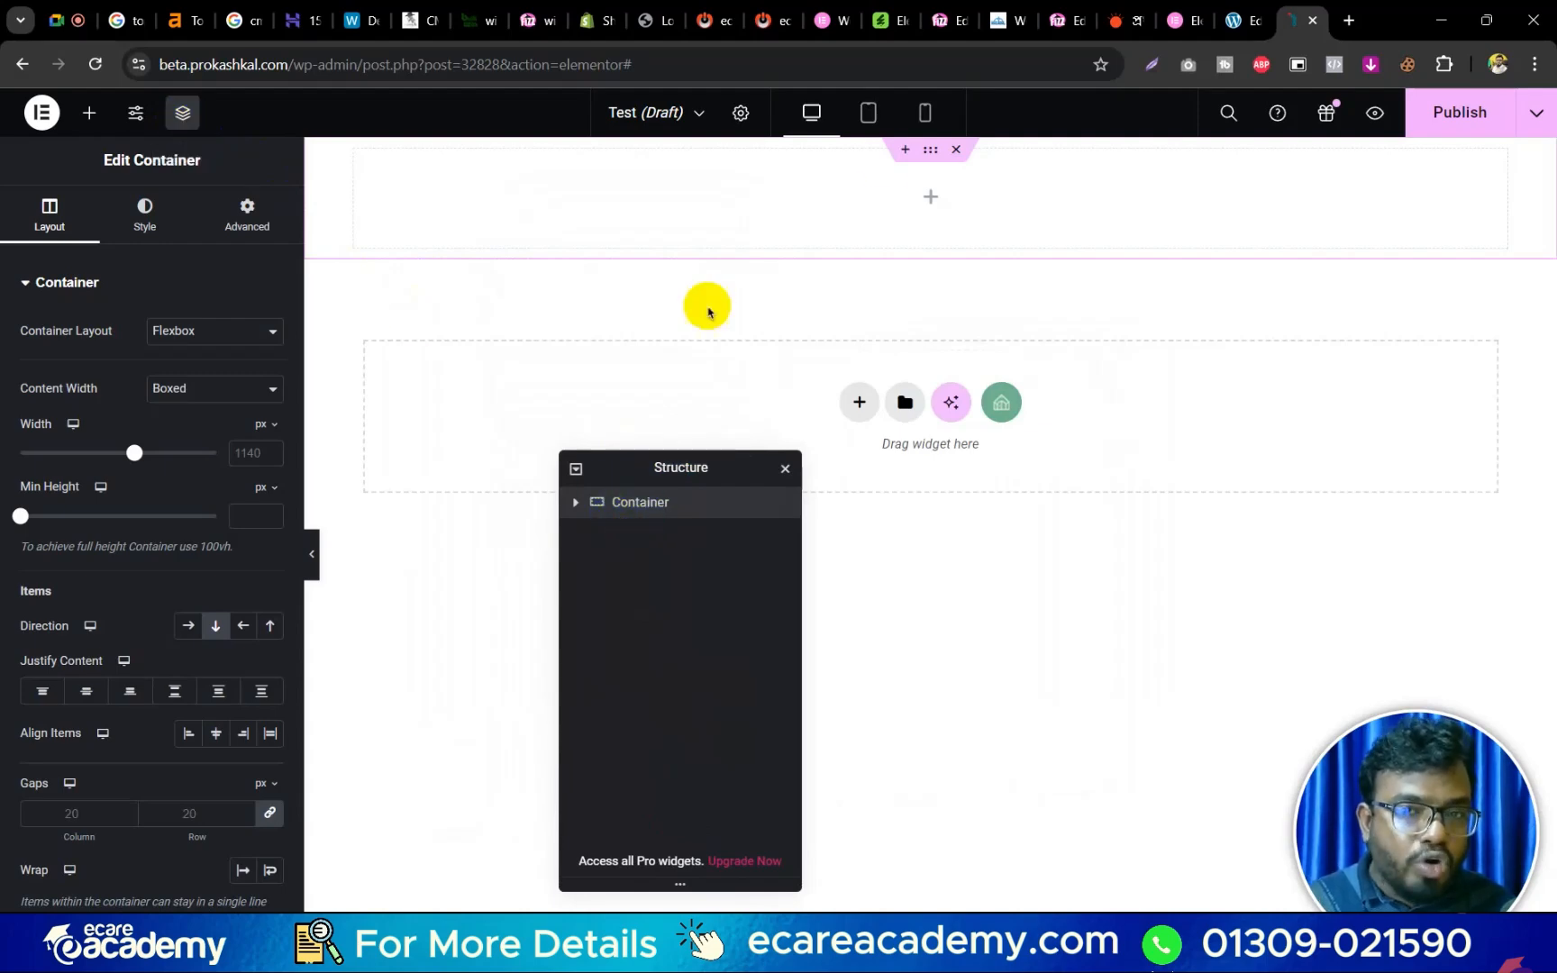
Rename the container as "Heading Section" in the Structure window, shift the window slightly, and leave the container expanded.
{"action": "double_click", "coordinate": [657, 512]}
{"action": "type", "text": "He"}
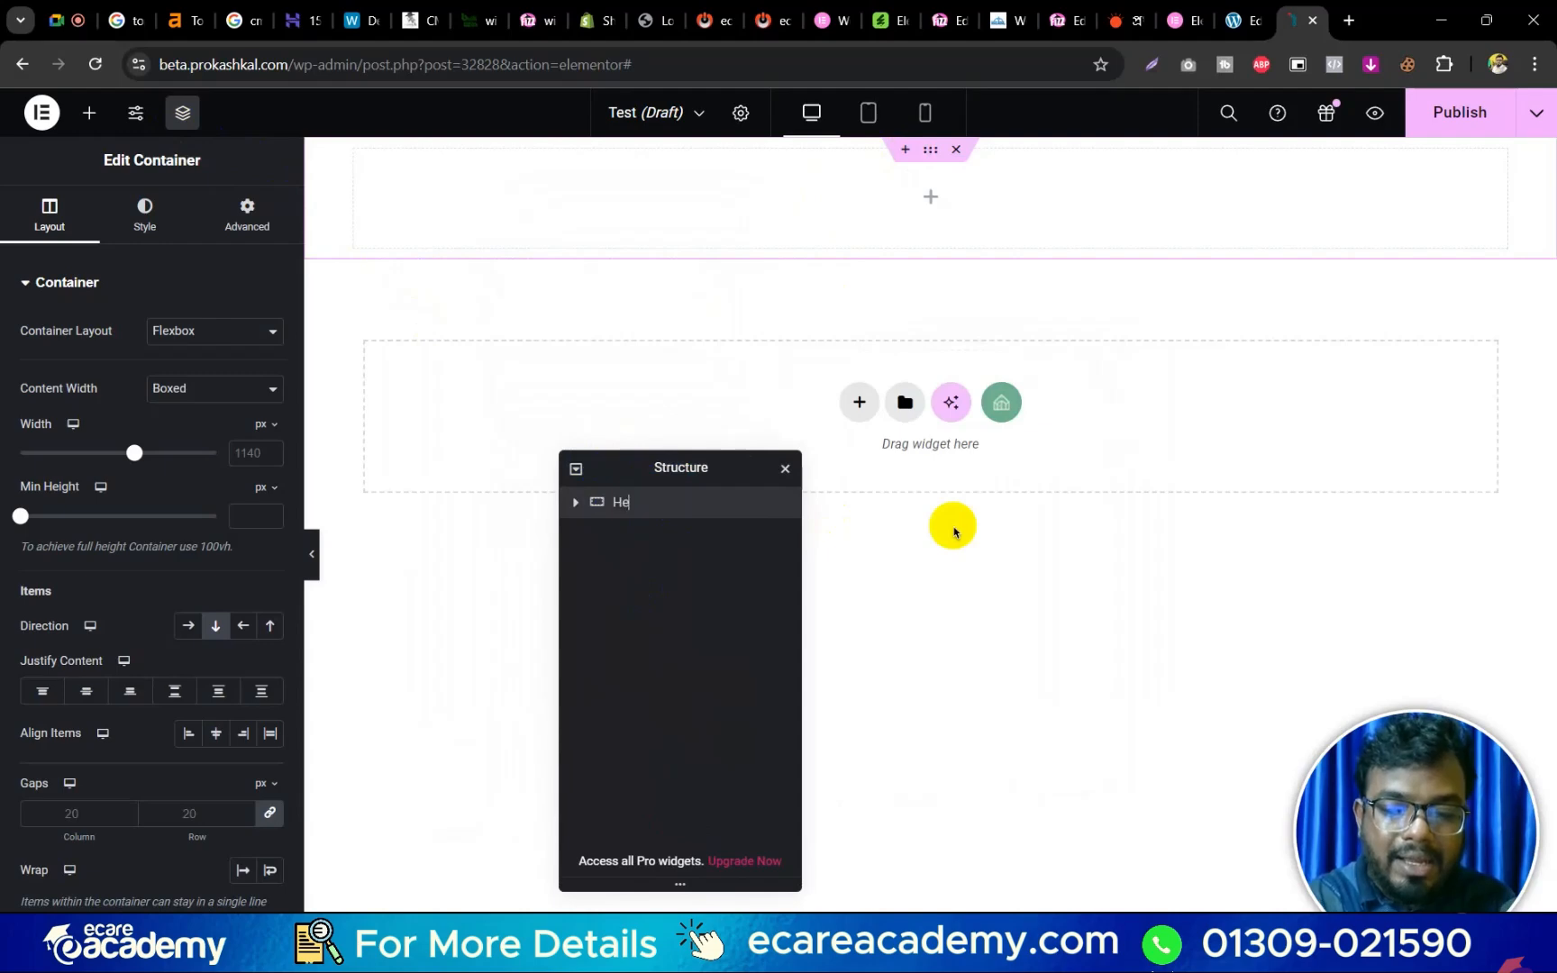
{"action": "type", "text": "ading Section"}
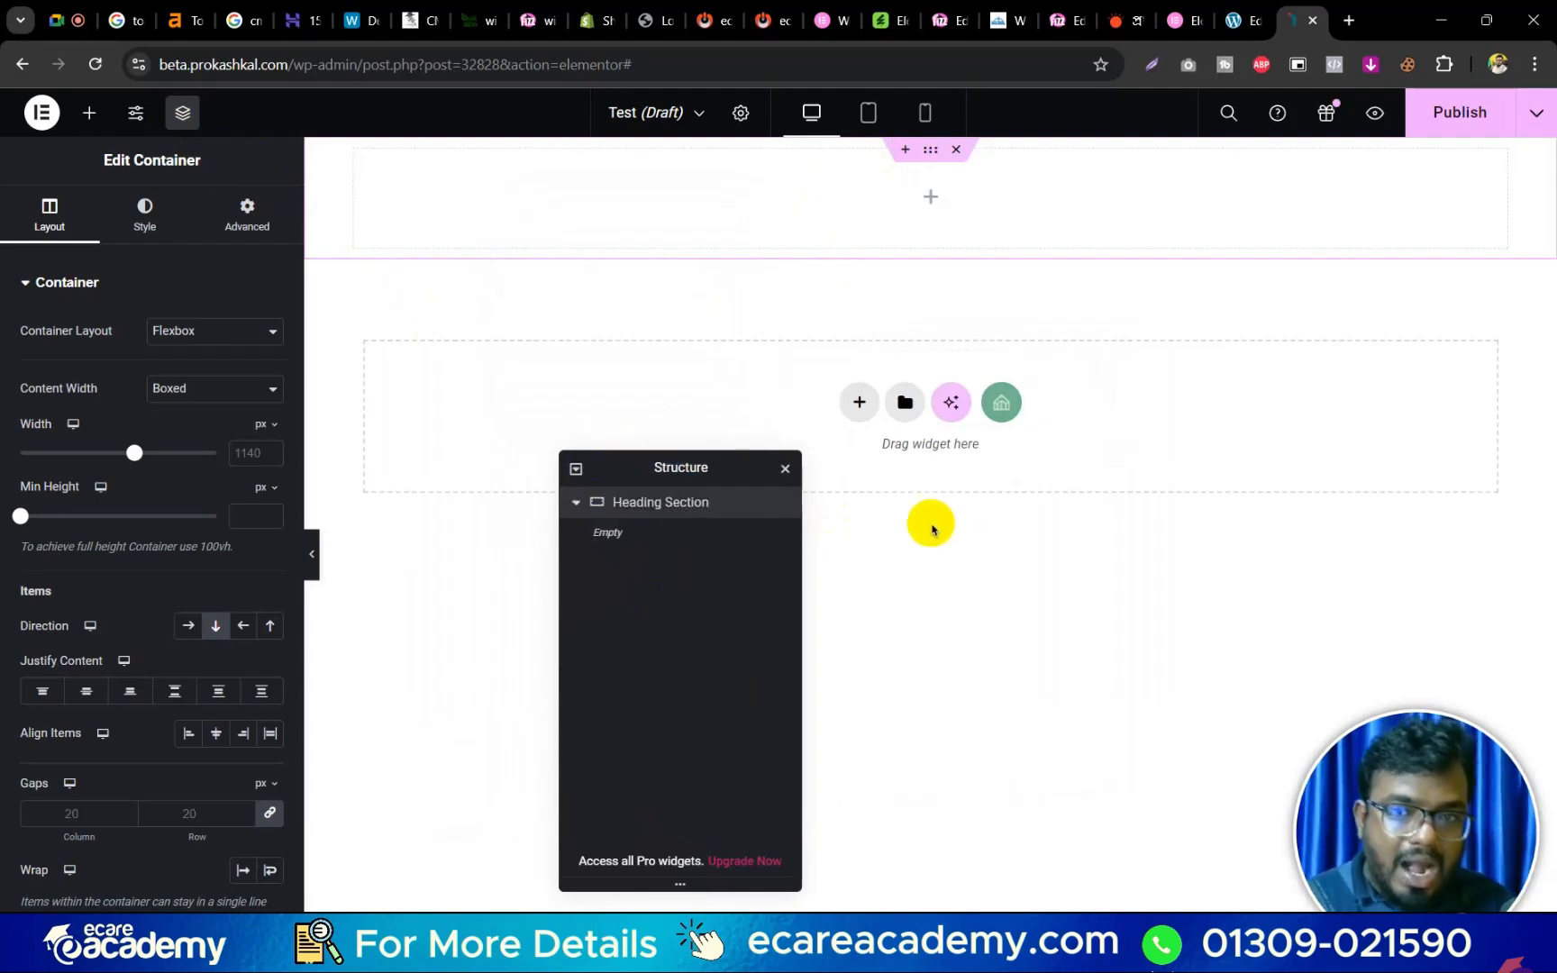
{"action": "left_click", "coordinate": [754, 685]}
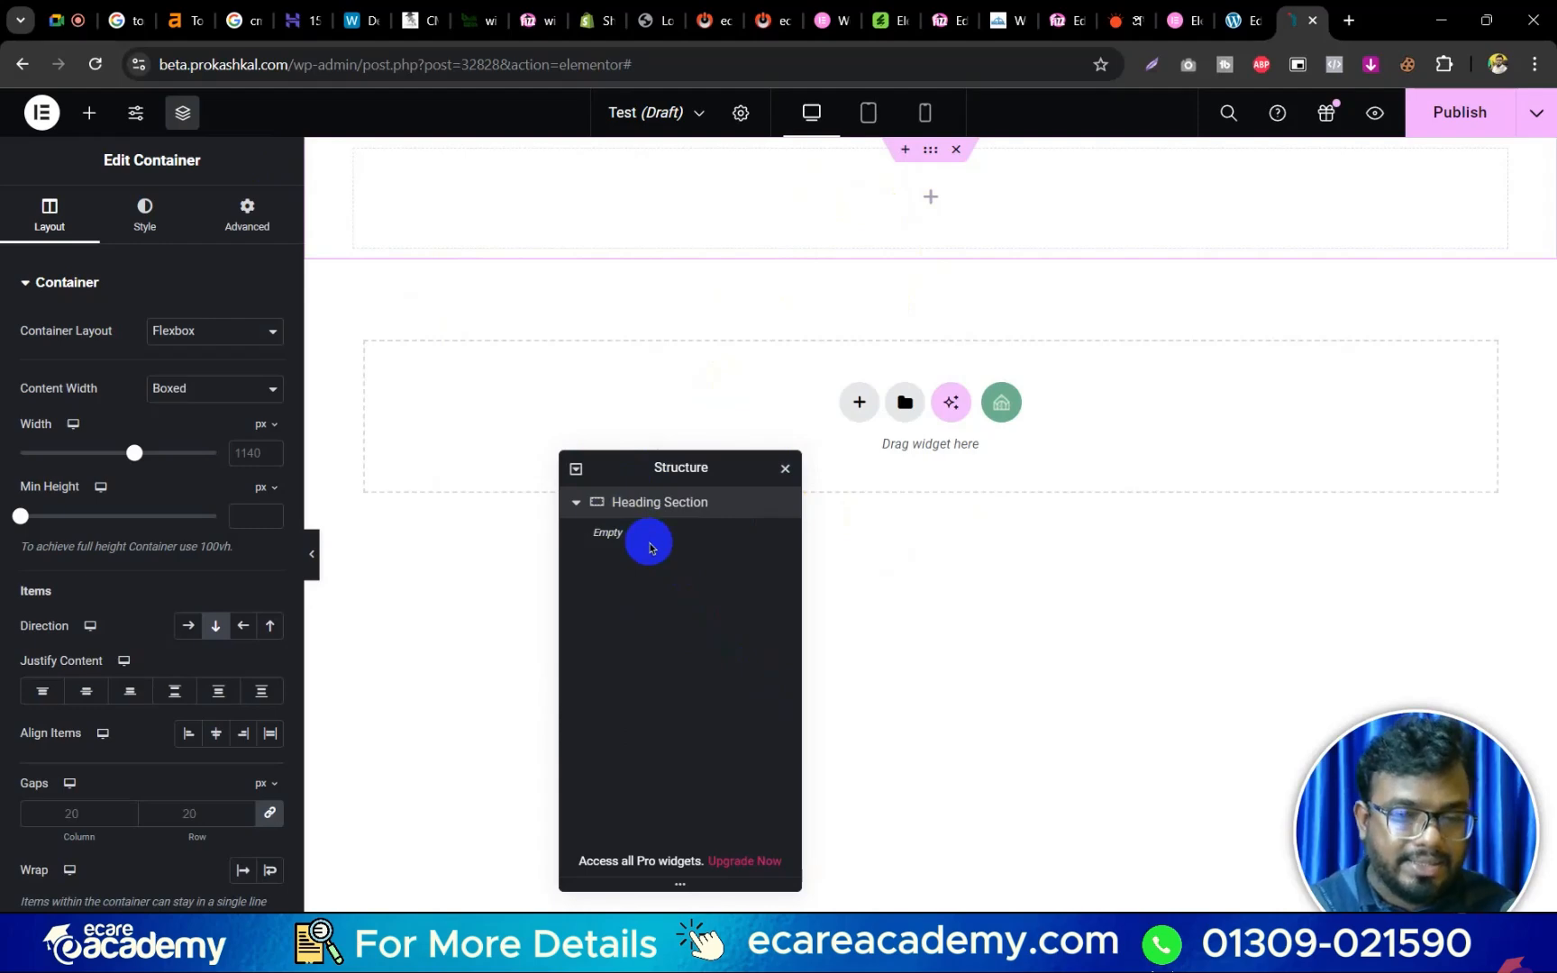
{"action": "left_click", "coordinate": [575, 502]}
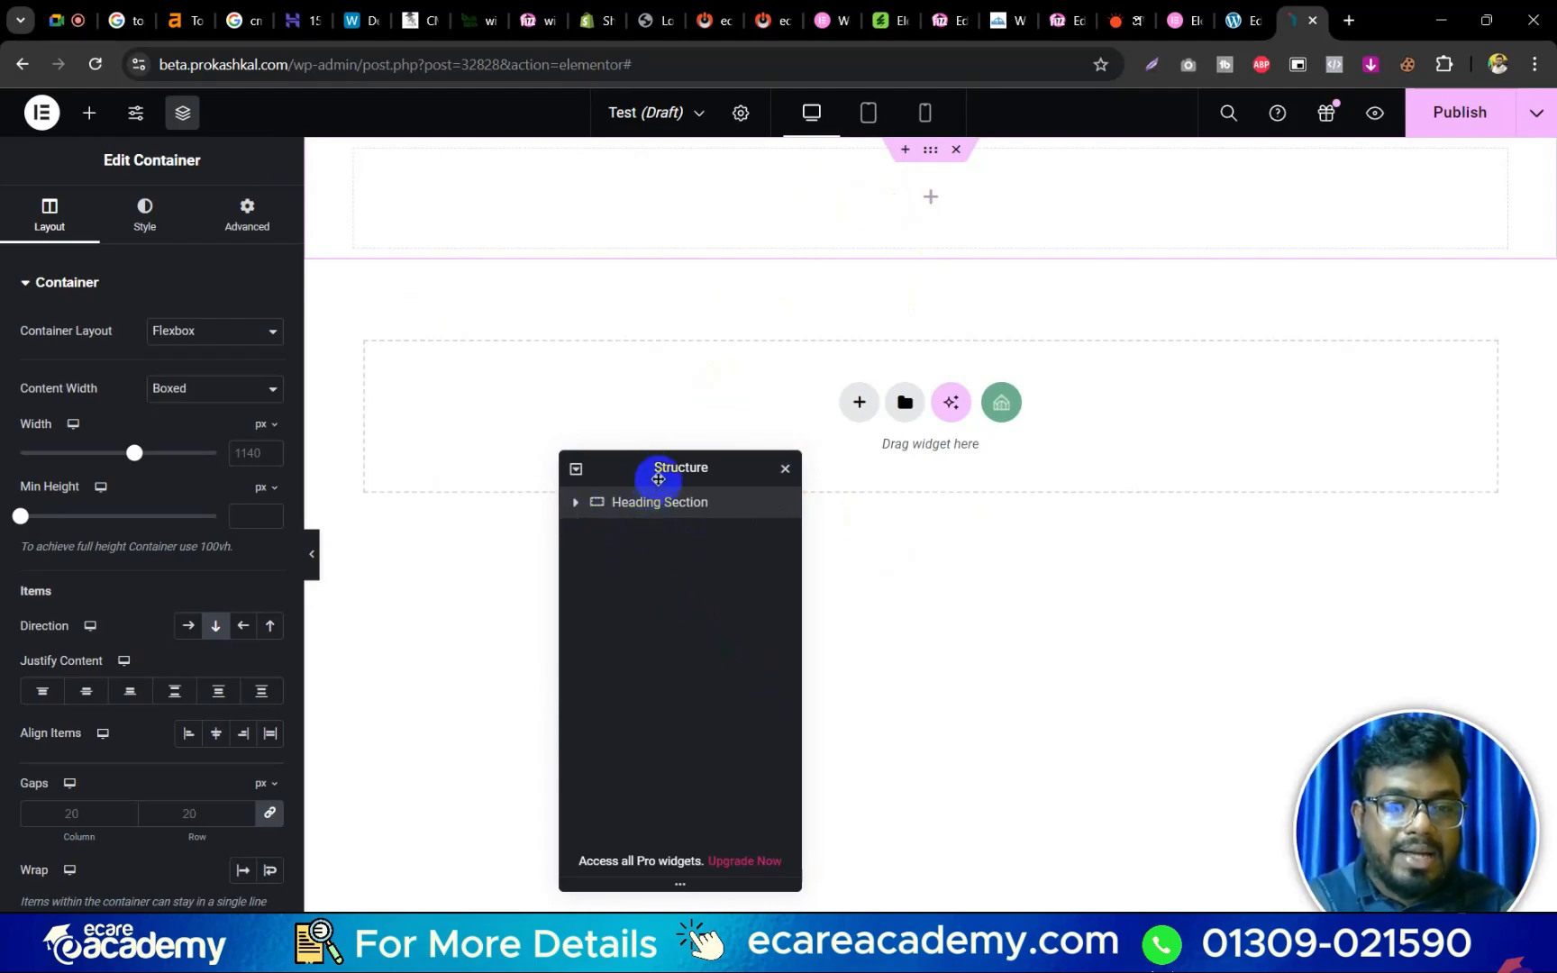
{"action": "left_click_drag", "start_coordinate": [660, 468], "coordinate": [677, 423]}
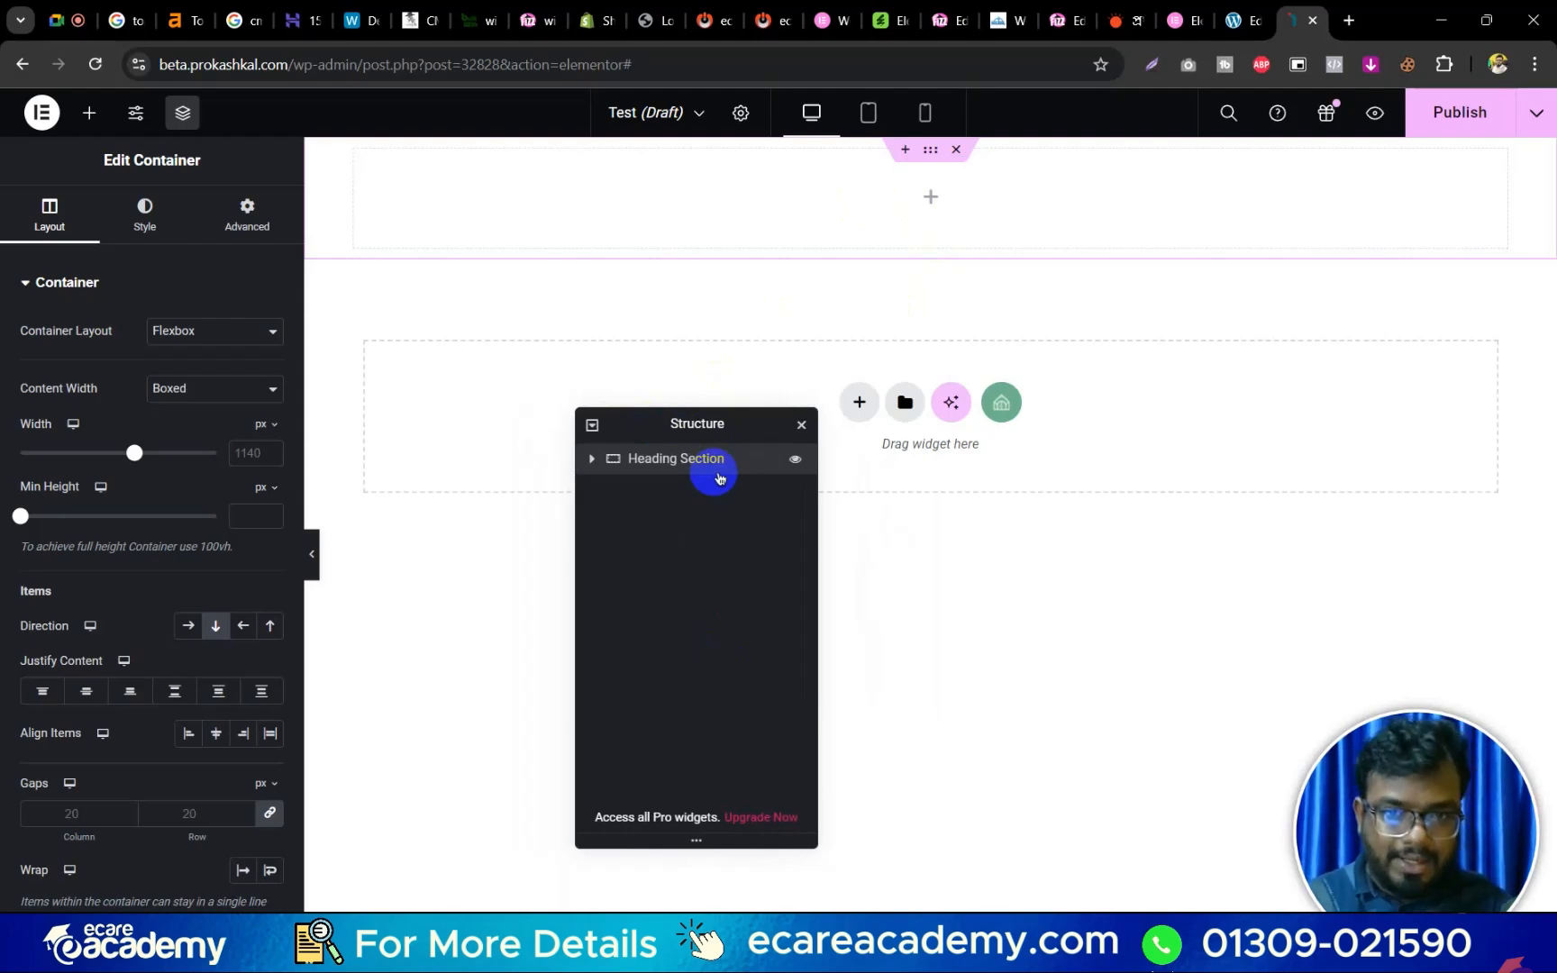
{"action": "left_click", "coordinate": [592, 460]}
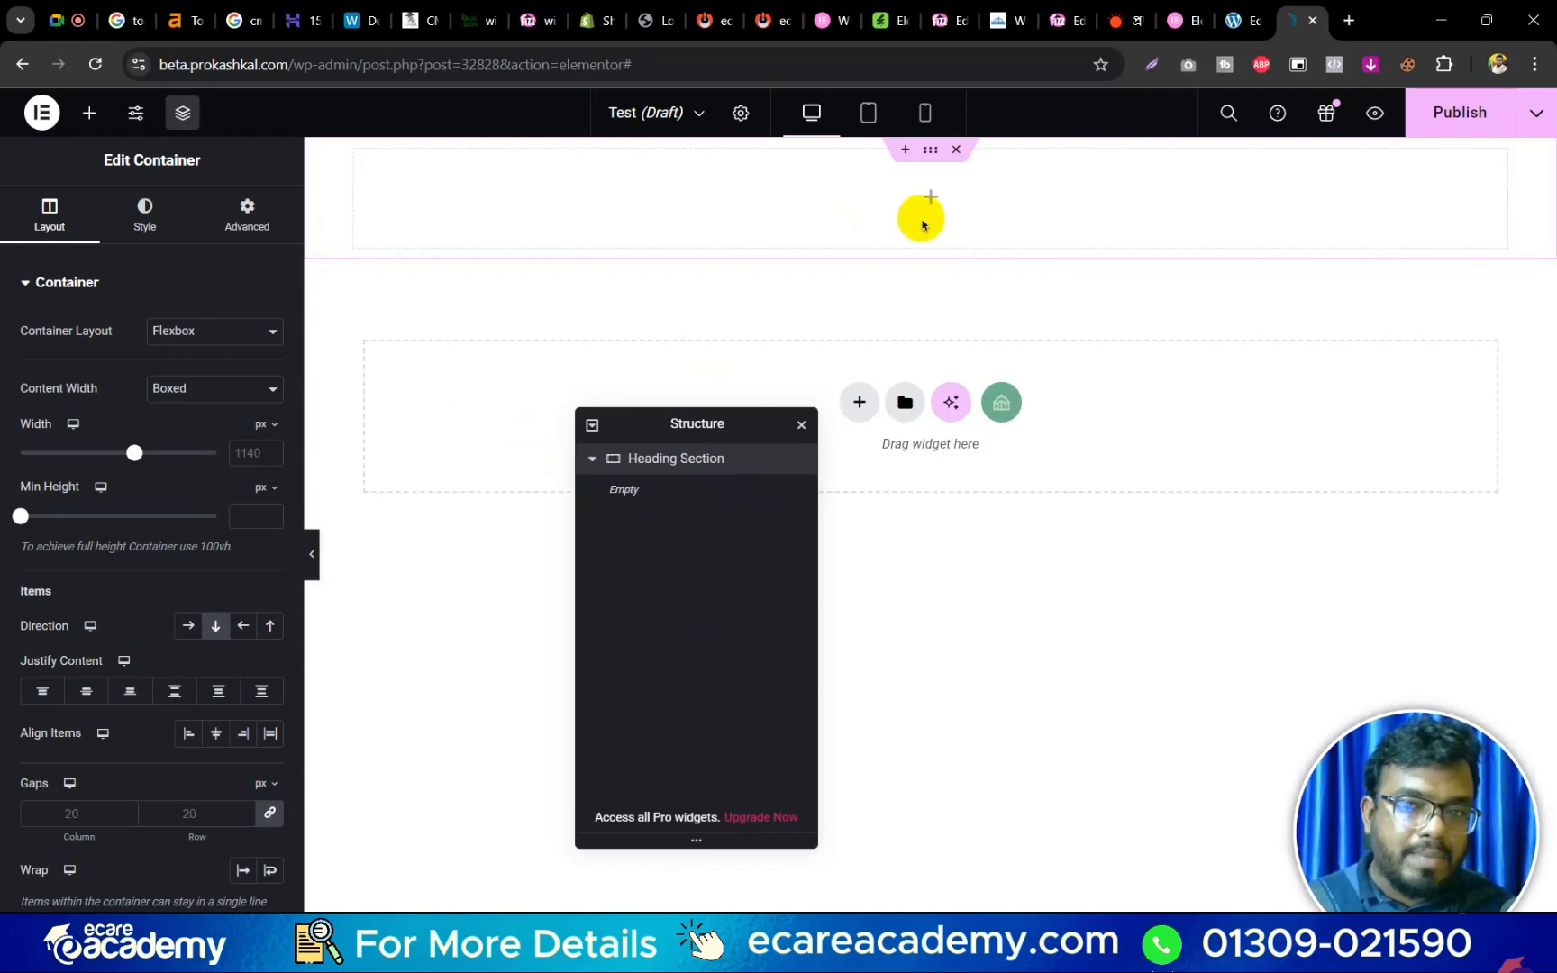
Search the widgets for "hea" and add a Heading widget inside the Heading Section container.
{"action": "left_click", "coordinate": [933, 200]}
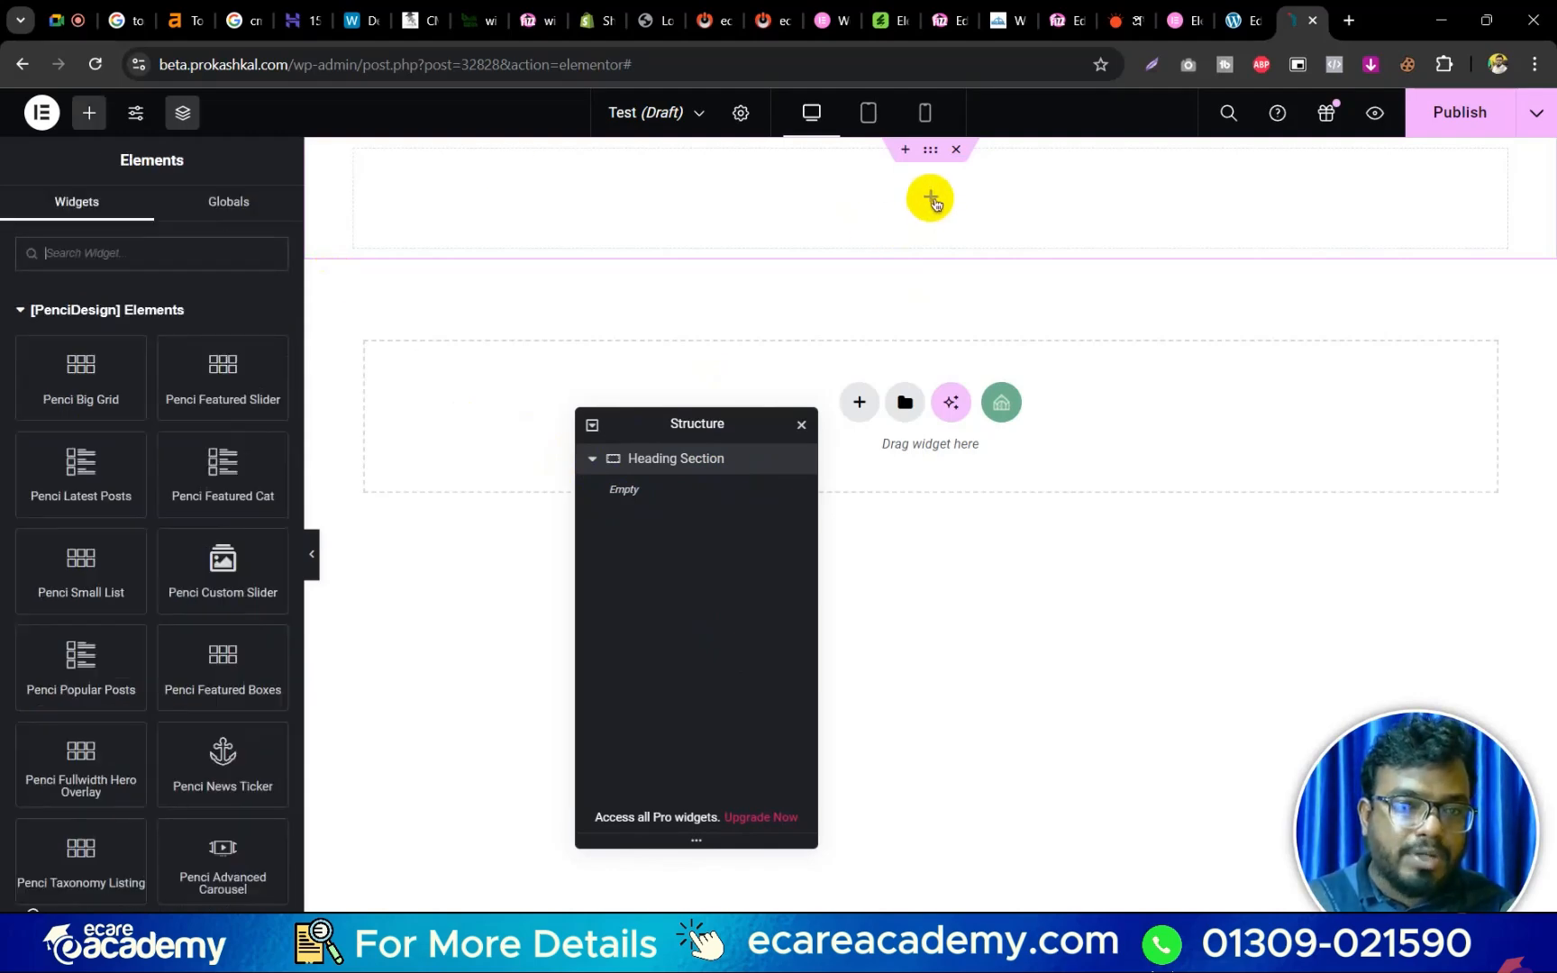
{"action": "type", "text": "hea"}
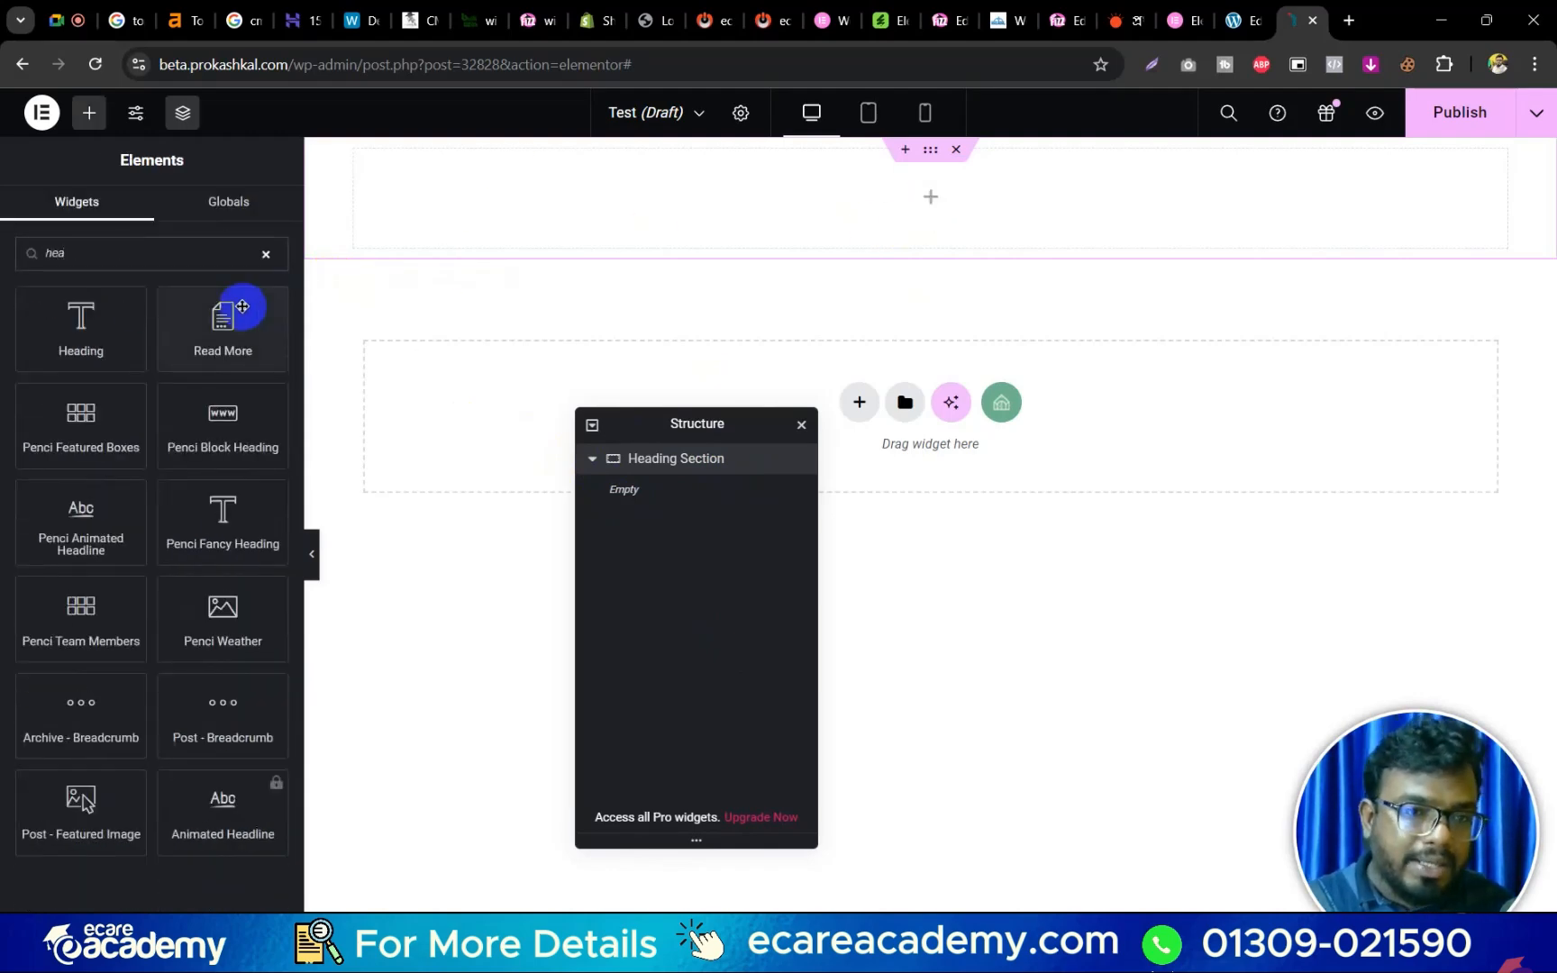
{"action": "left_click_drag", "start_coordinate": [81, 324], "coordinate": [872, 200]}
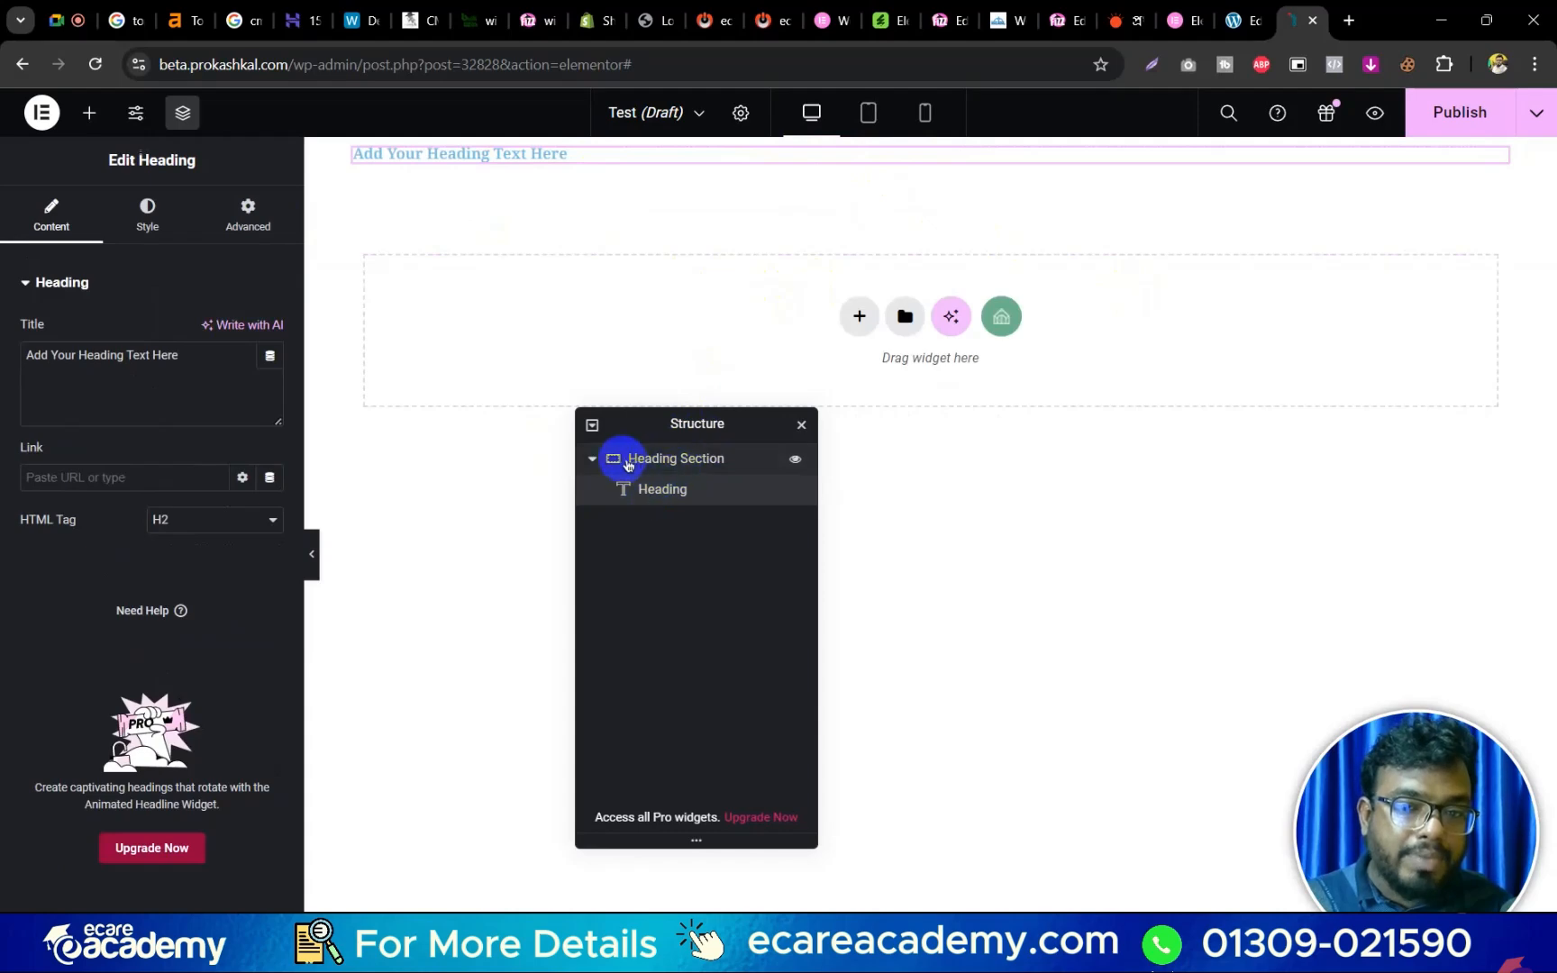
Hide the heading through the page structure and show it again.
{"action": "left_click", "coordinate": [682, 495]}
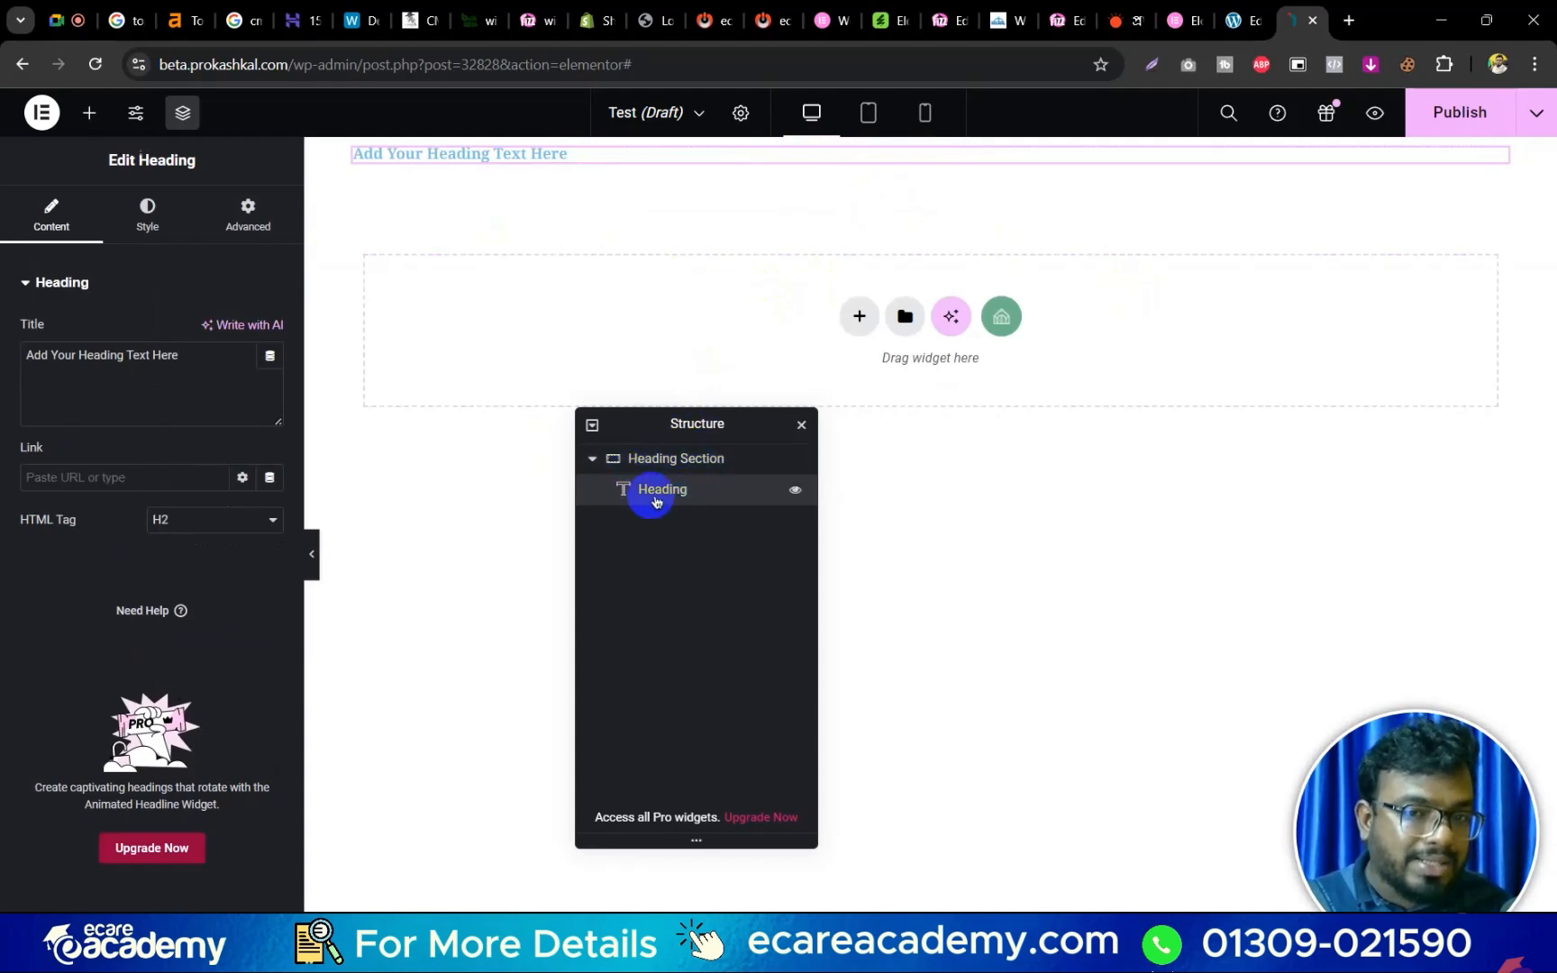
{"action": "left_click", "coordinate": [795, 494]}
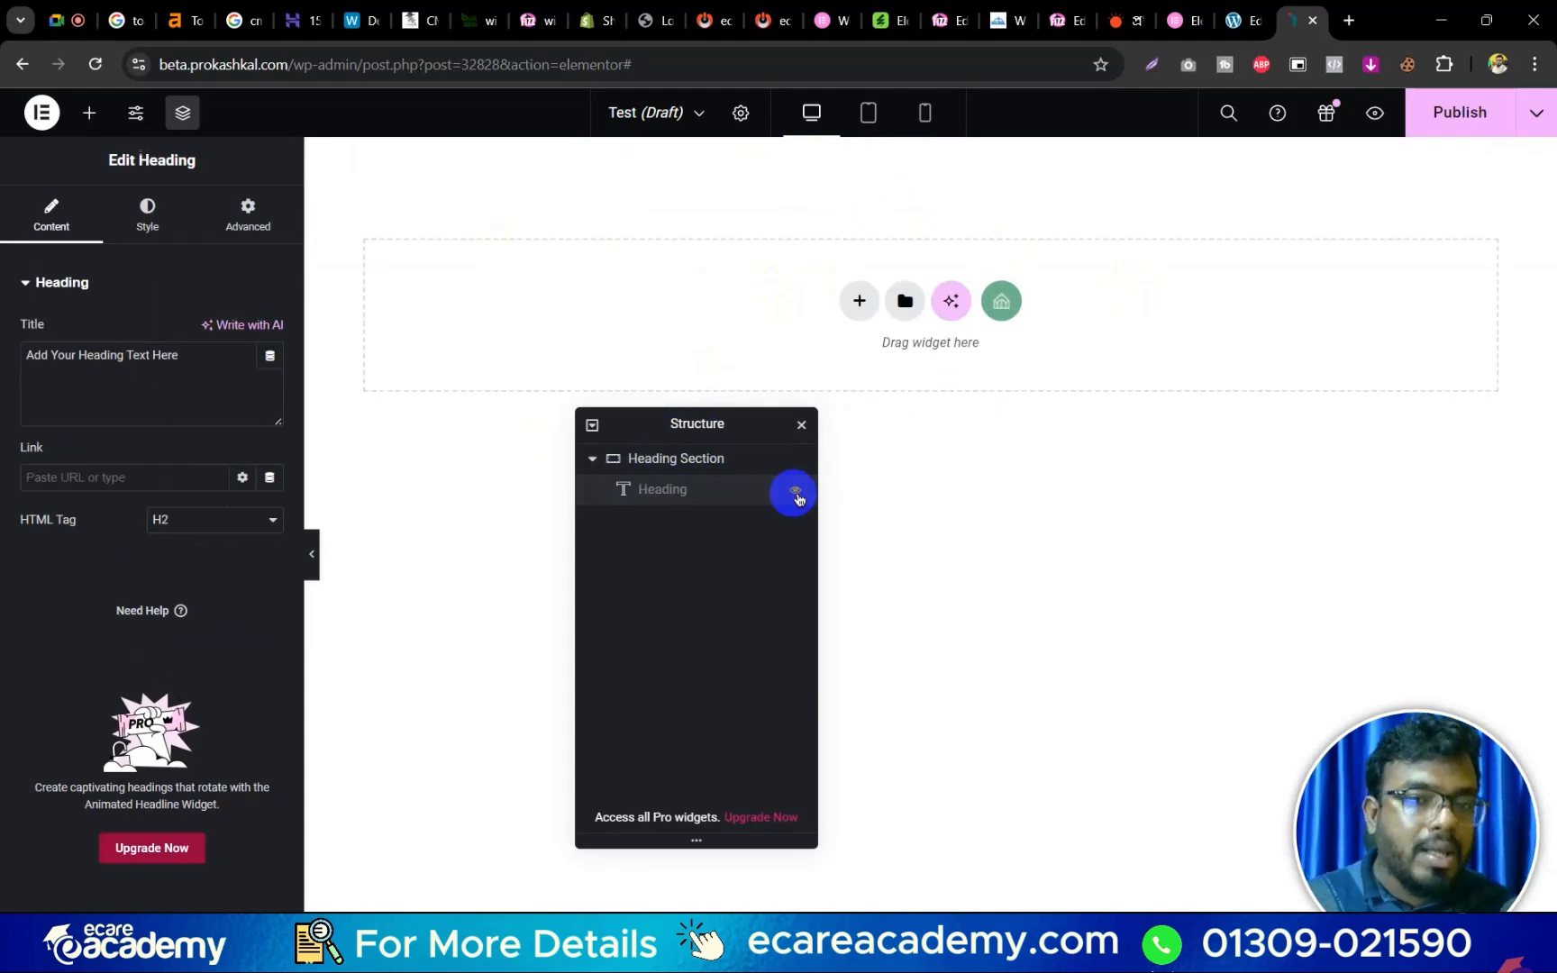
{"action": "left_click", "coordinate": [795, 494]}
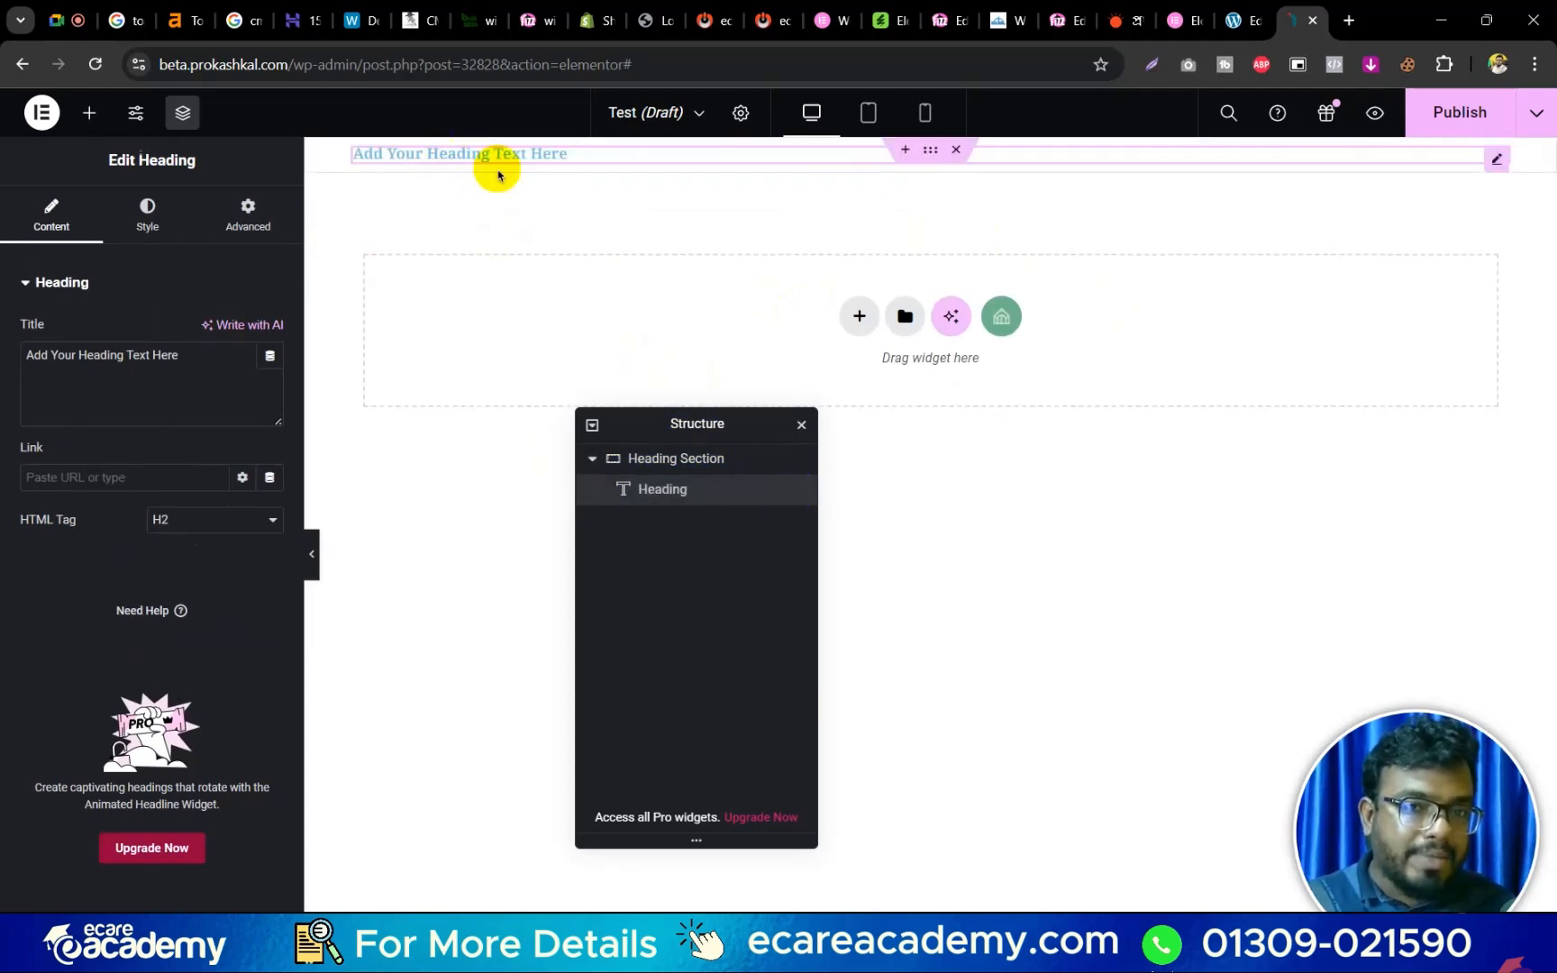
Examine the heading's Content, Style and Advanced settings, including the groups at the end of the Advanced settings.
{"action": "left_click", "coordinate": [659, 492]}
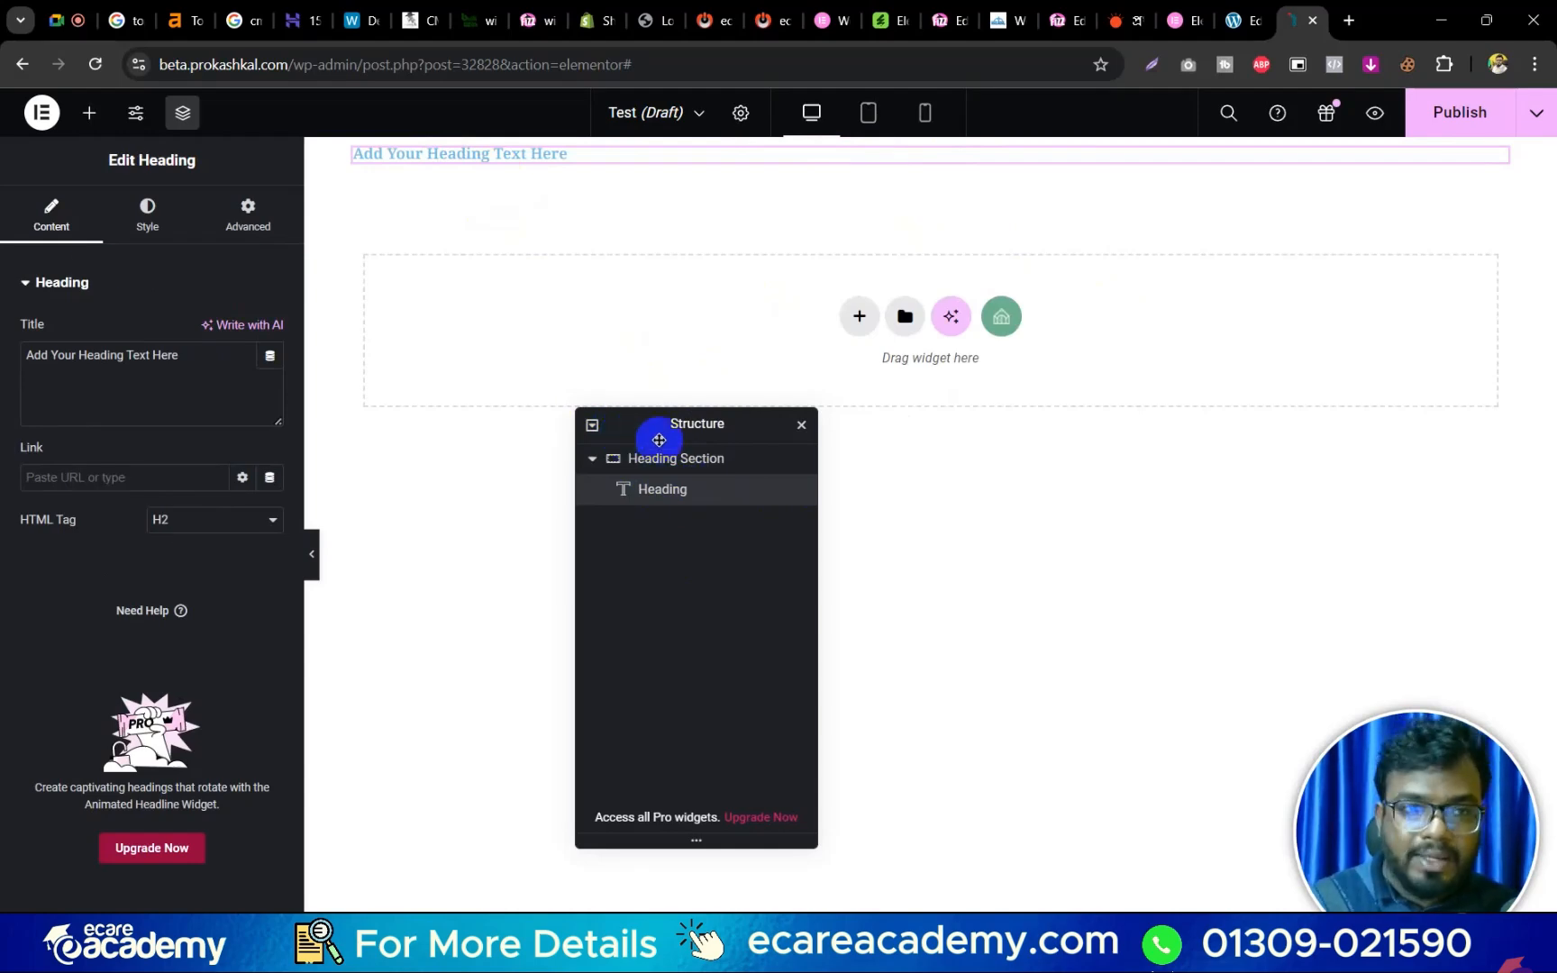
{"action": "left_click", "coordinate": [155, 226]}
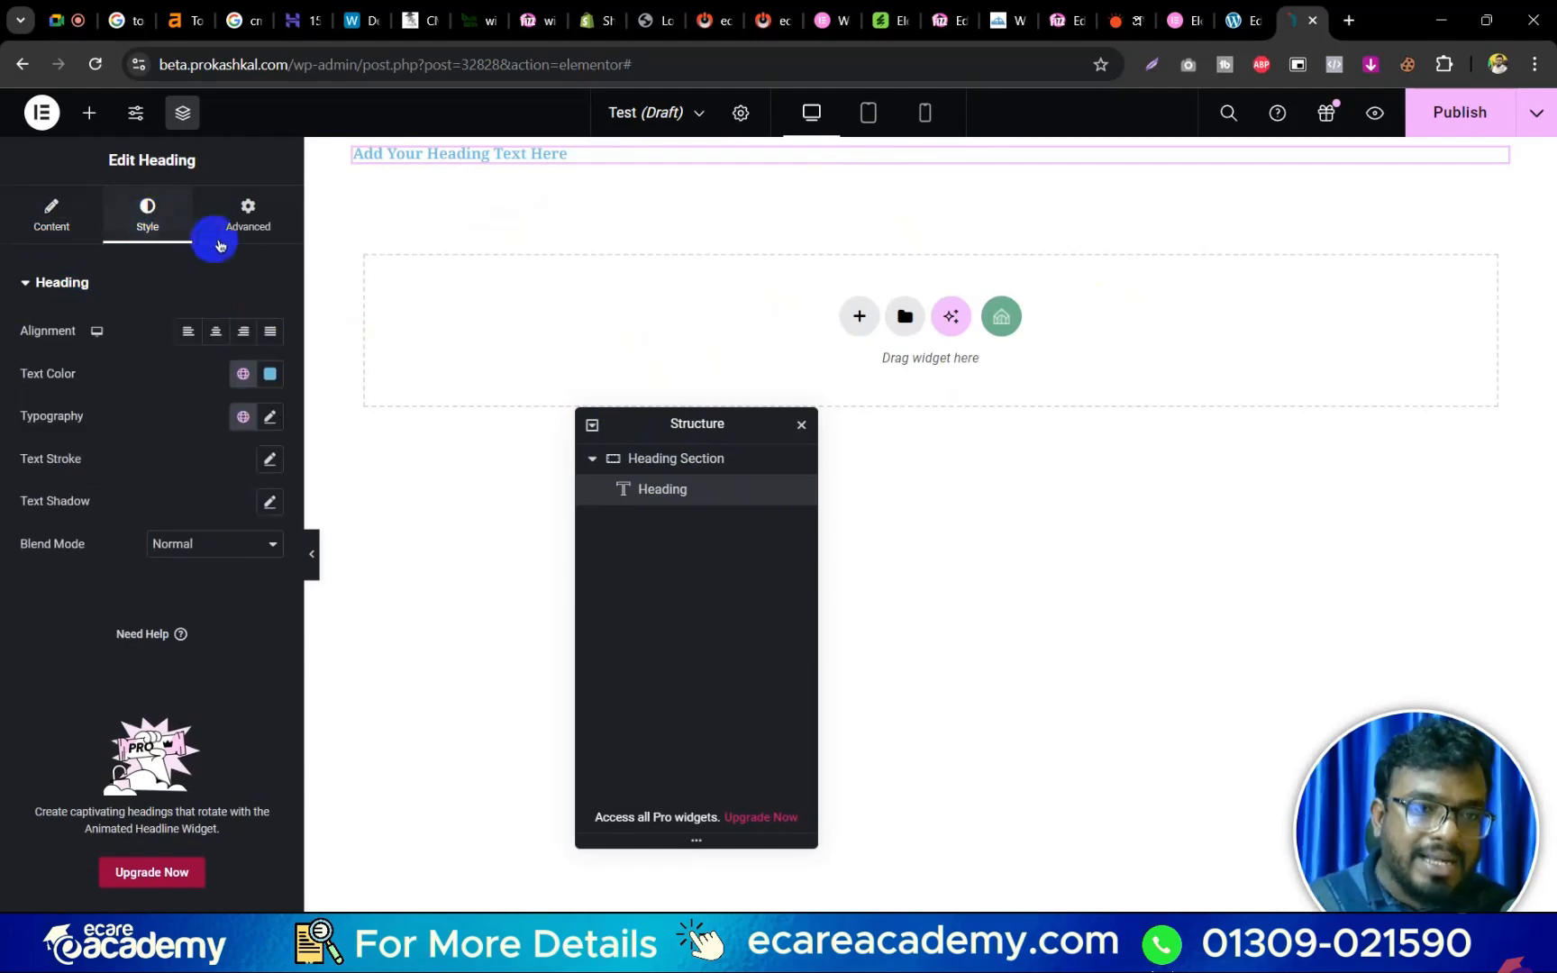
{"action": "left_click", "coordinate": [242, 228]}
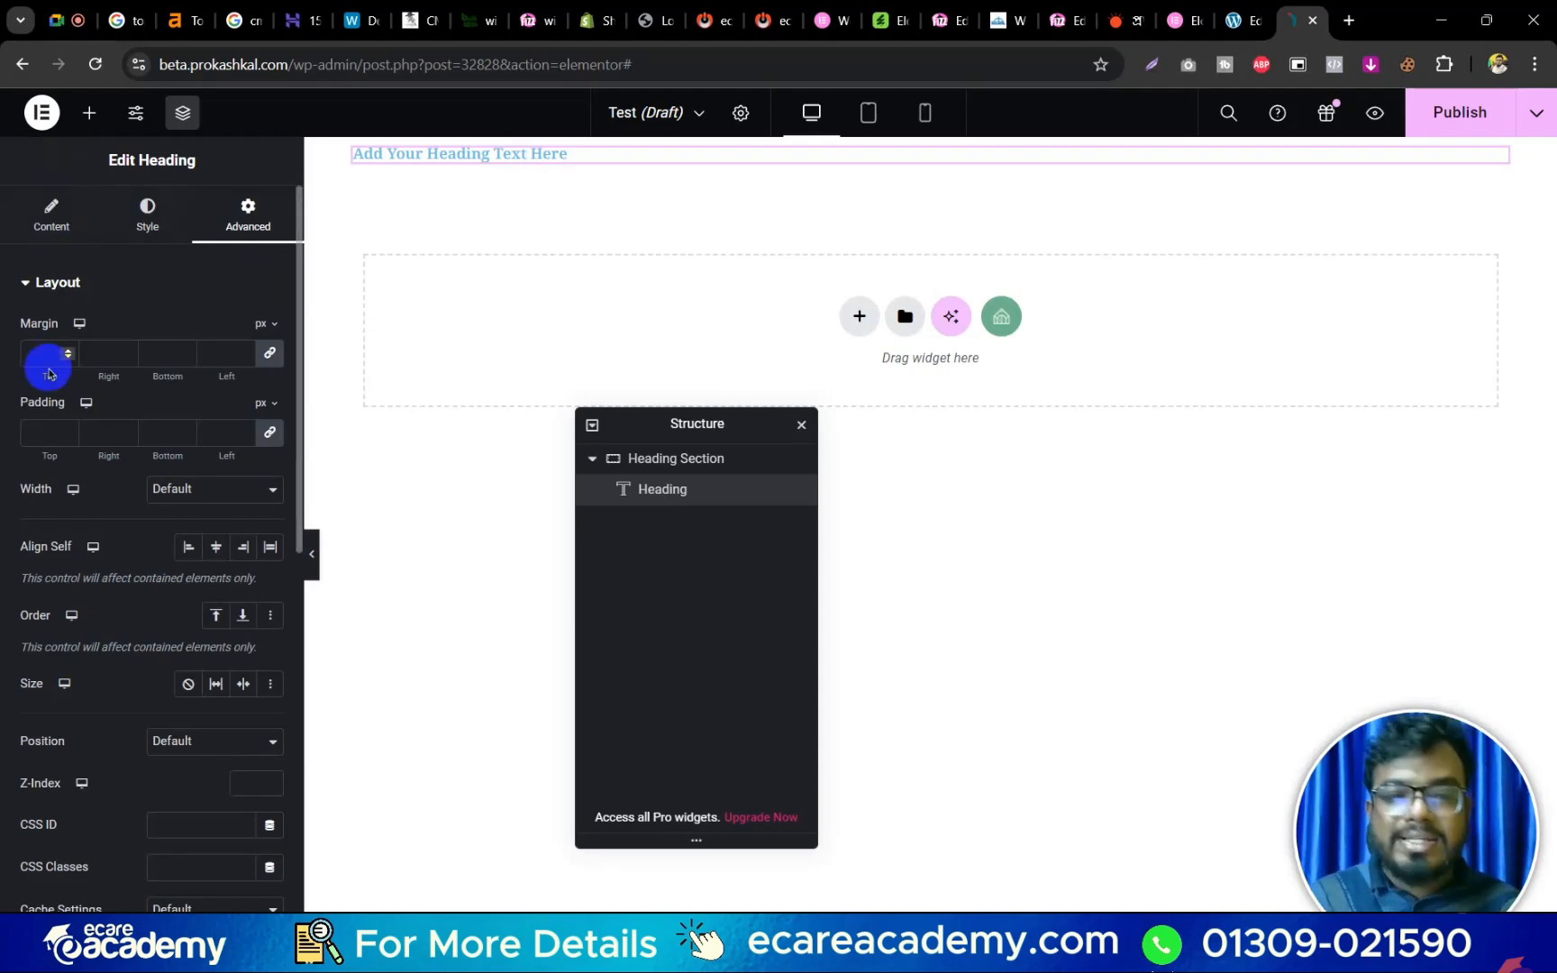
{"action": "left_click", "coordinate": [45, 218]}
{"action": "left_click", "coordinate": [134, 216]}
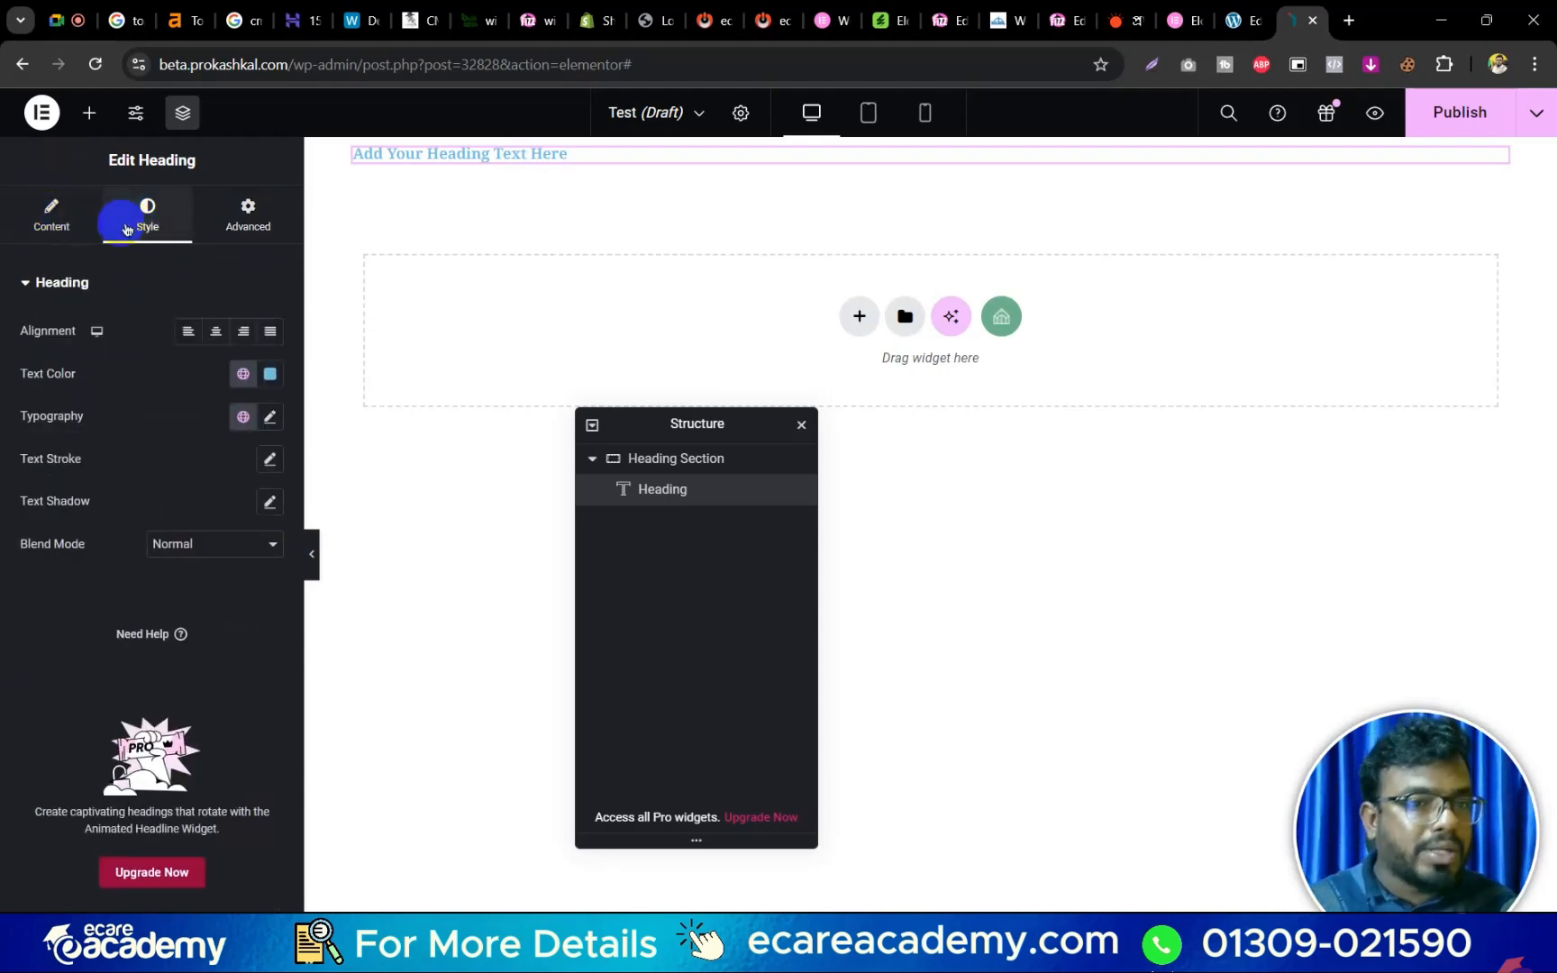
{"action": "left_click", "coordinate": [63, 232]}
{"action": "left_click", "coordinate": [142, 217]}
{"action": "left_click", "coordinate": [251, 224]}
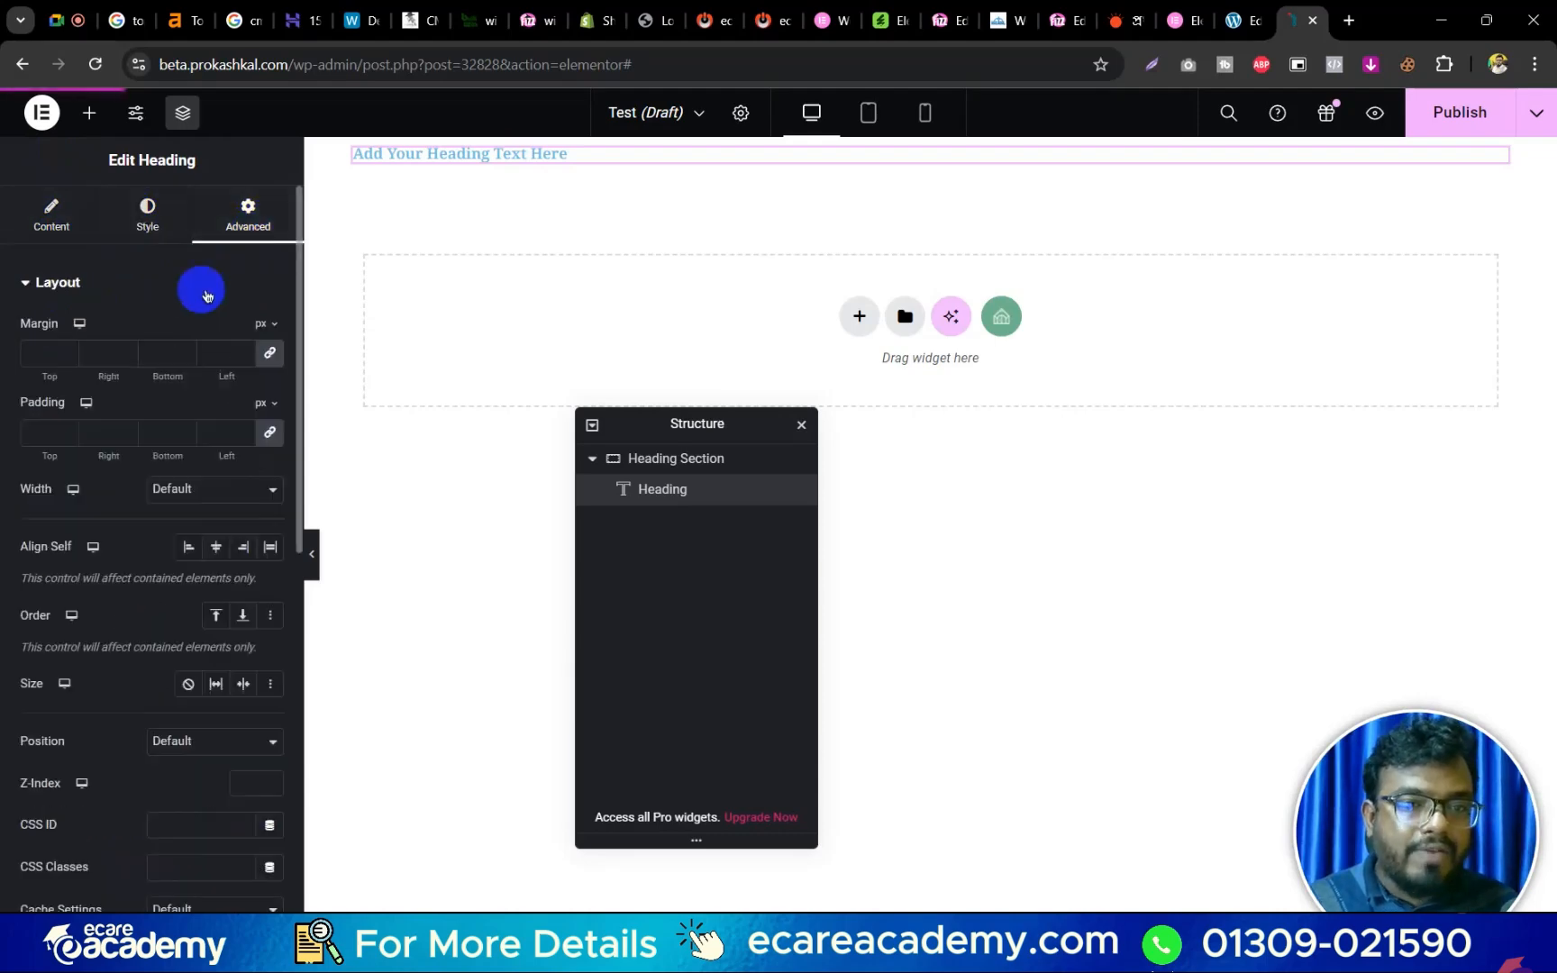
{"action": "left_click", "coordinate": [34, 225]}
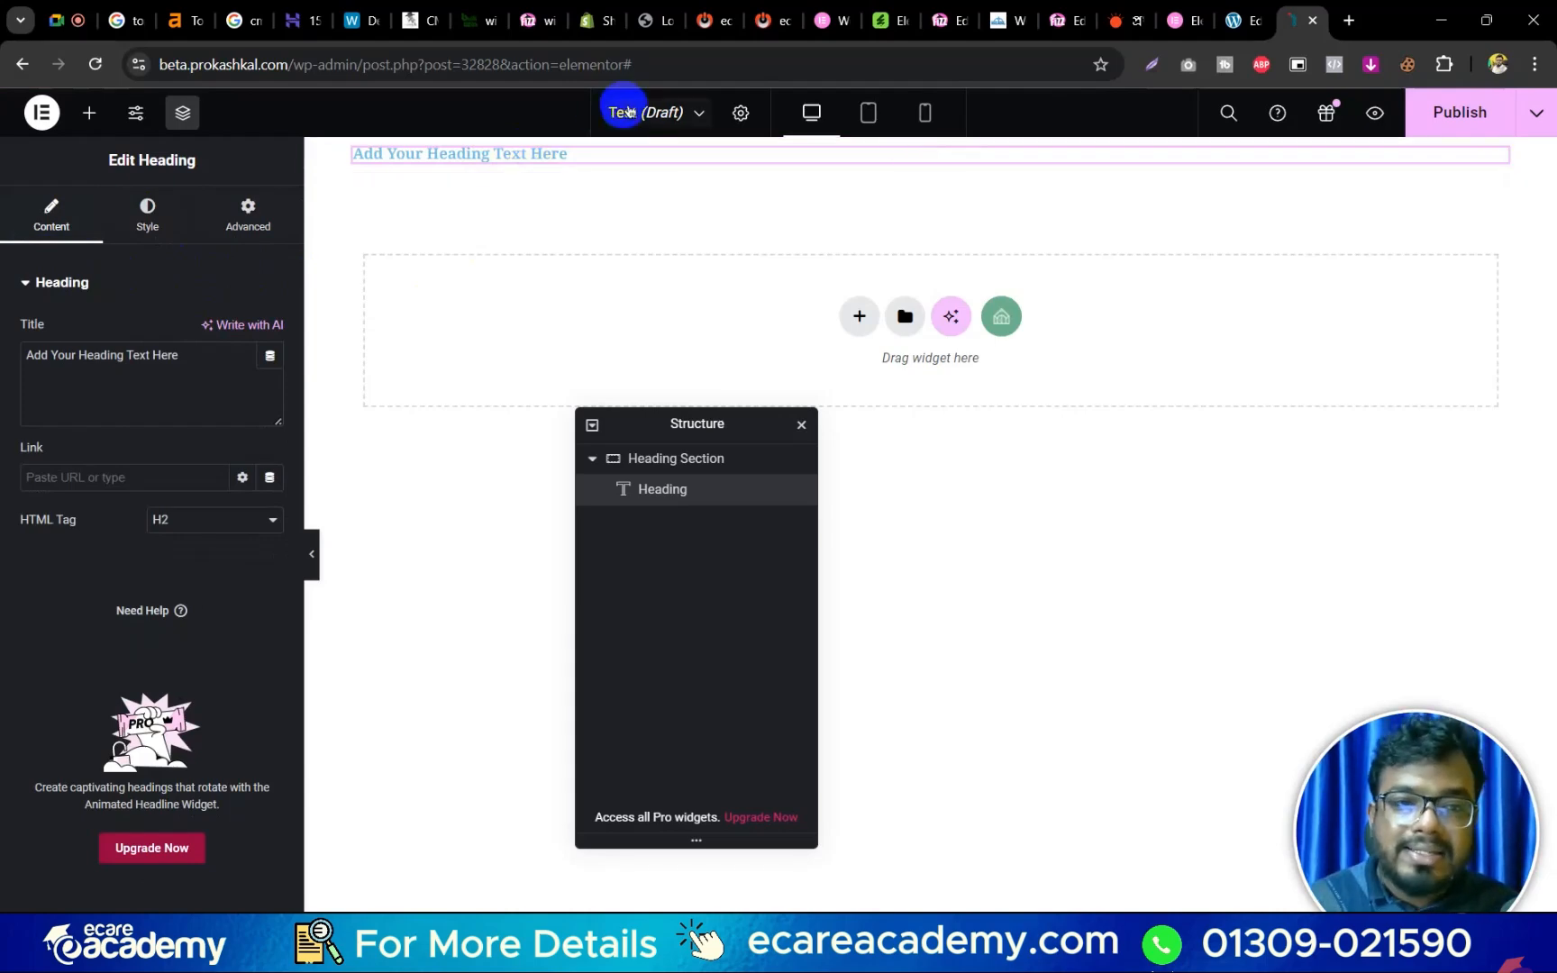
{"action": "left_click", "coordinate": [140, 219]}
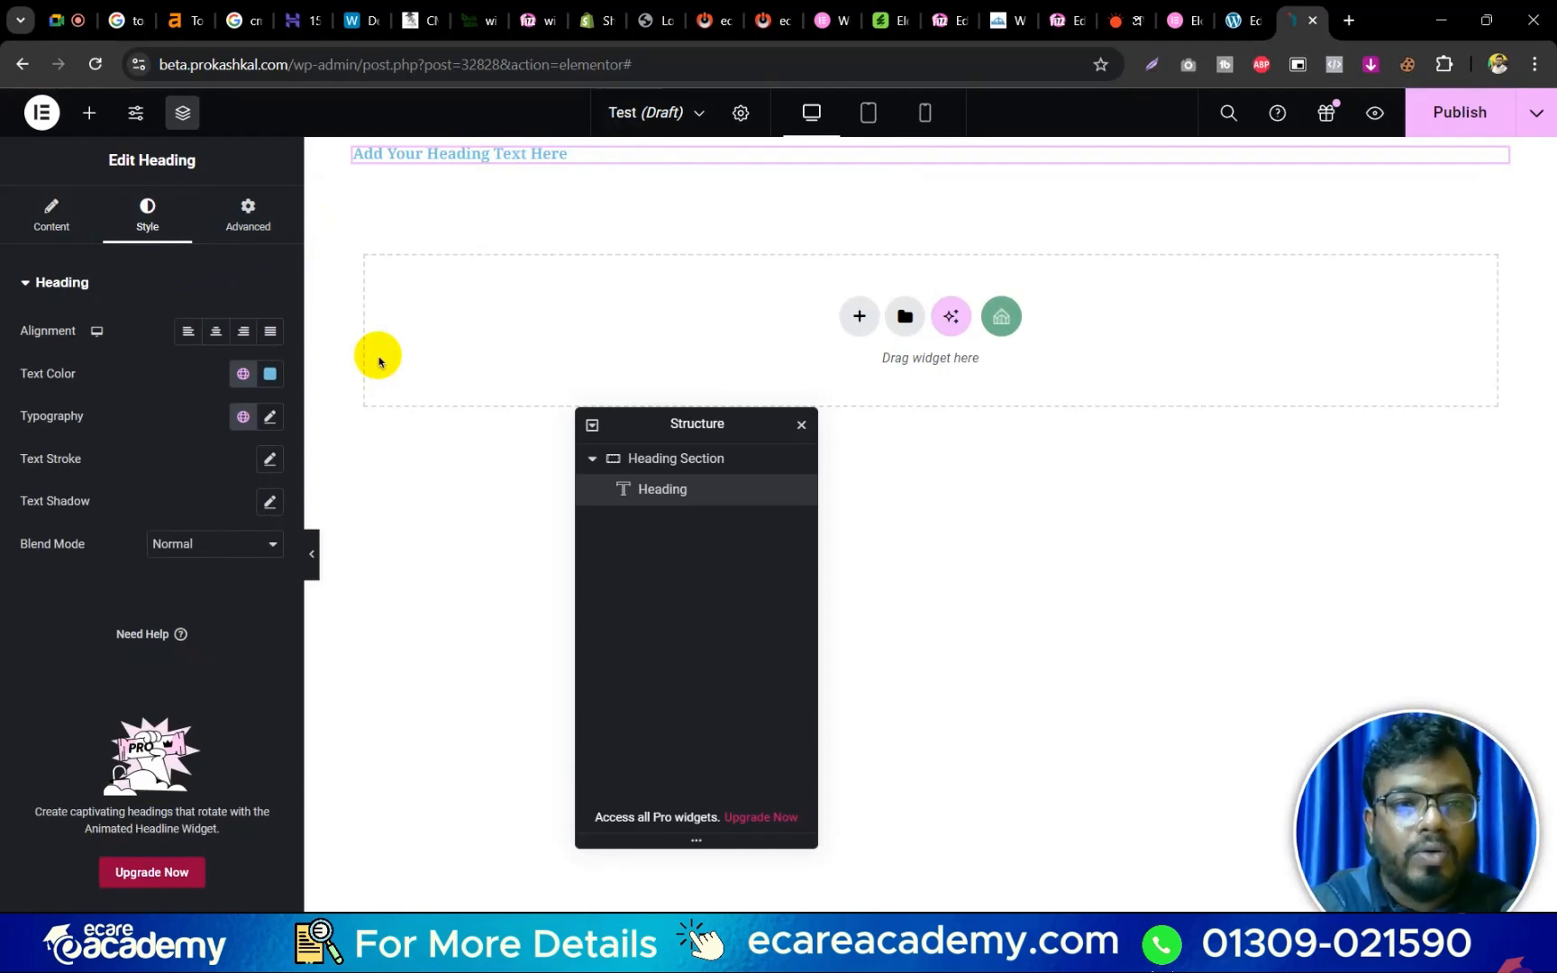
{"action": "left_click", "coordinate": [248, 217]}
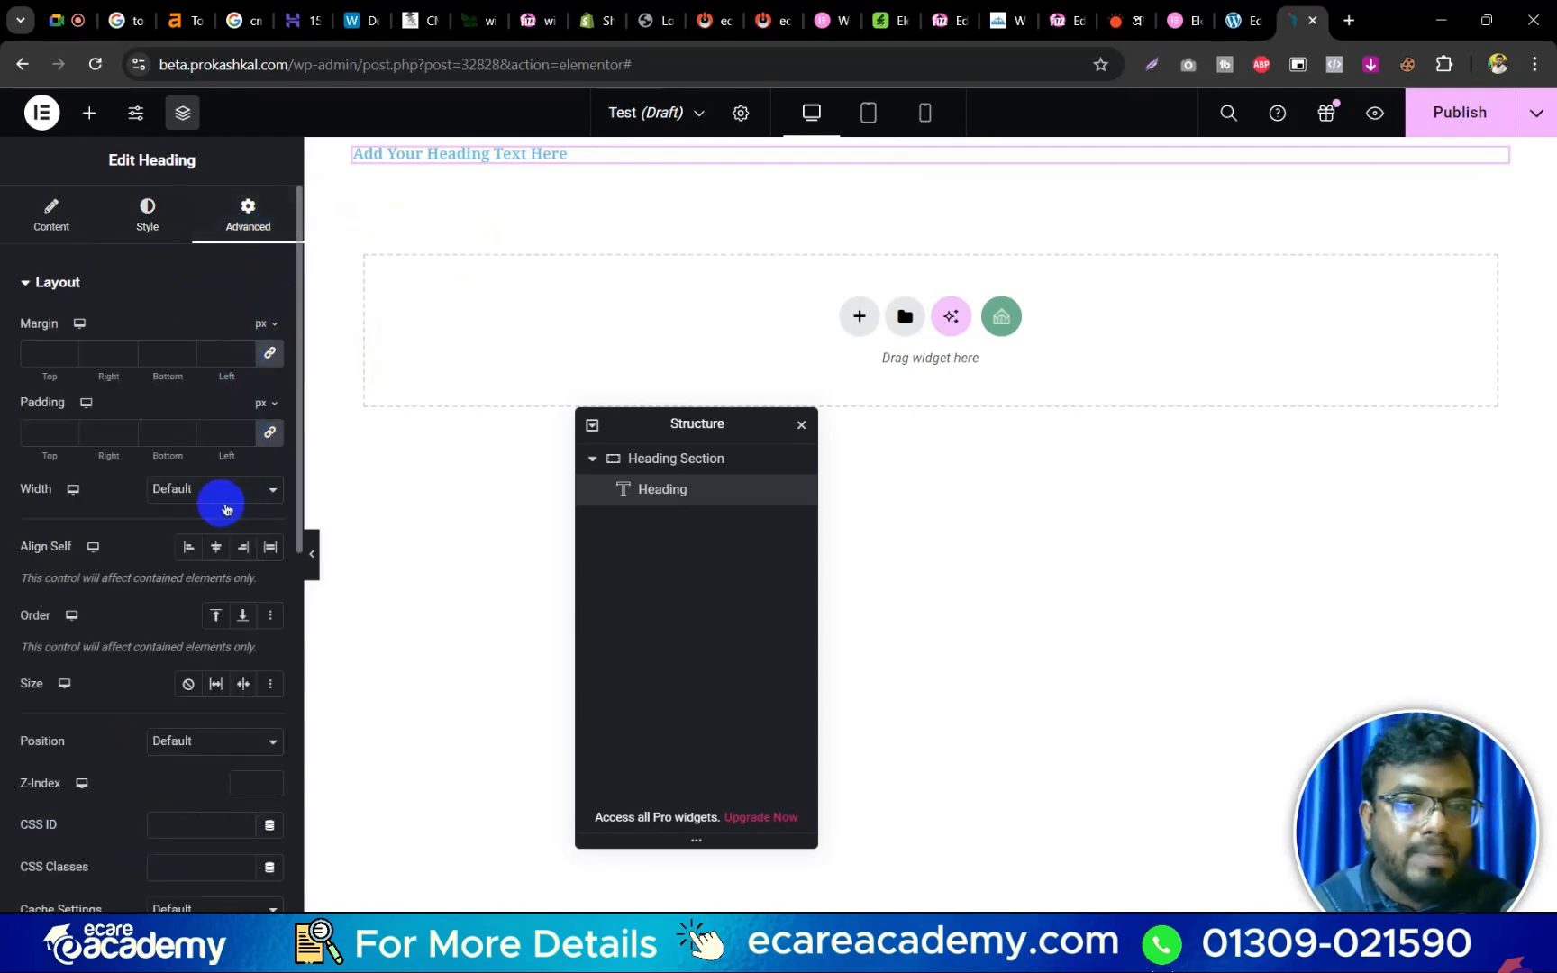
{"action": "scroll", "coordinate": [207, 515], "scroll_direction": "down", "scroll_amount": 8}
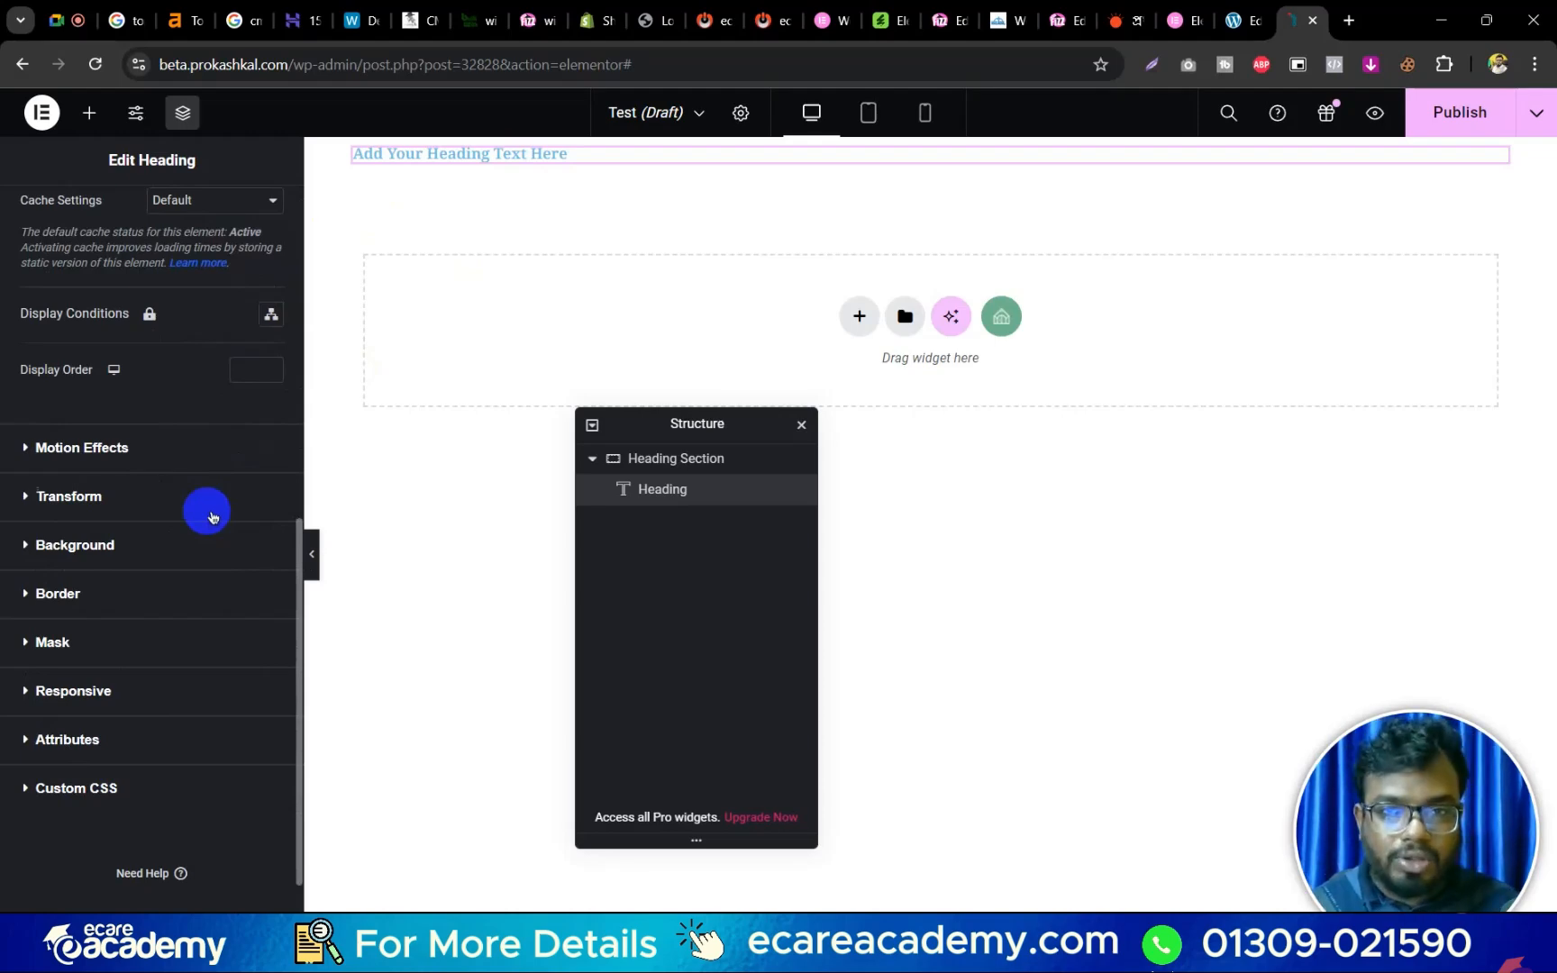
{"action": "scroll", "coordinate": [210, 514], "scroll_direction": "up", "scroll_amount": 8}
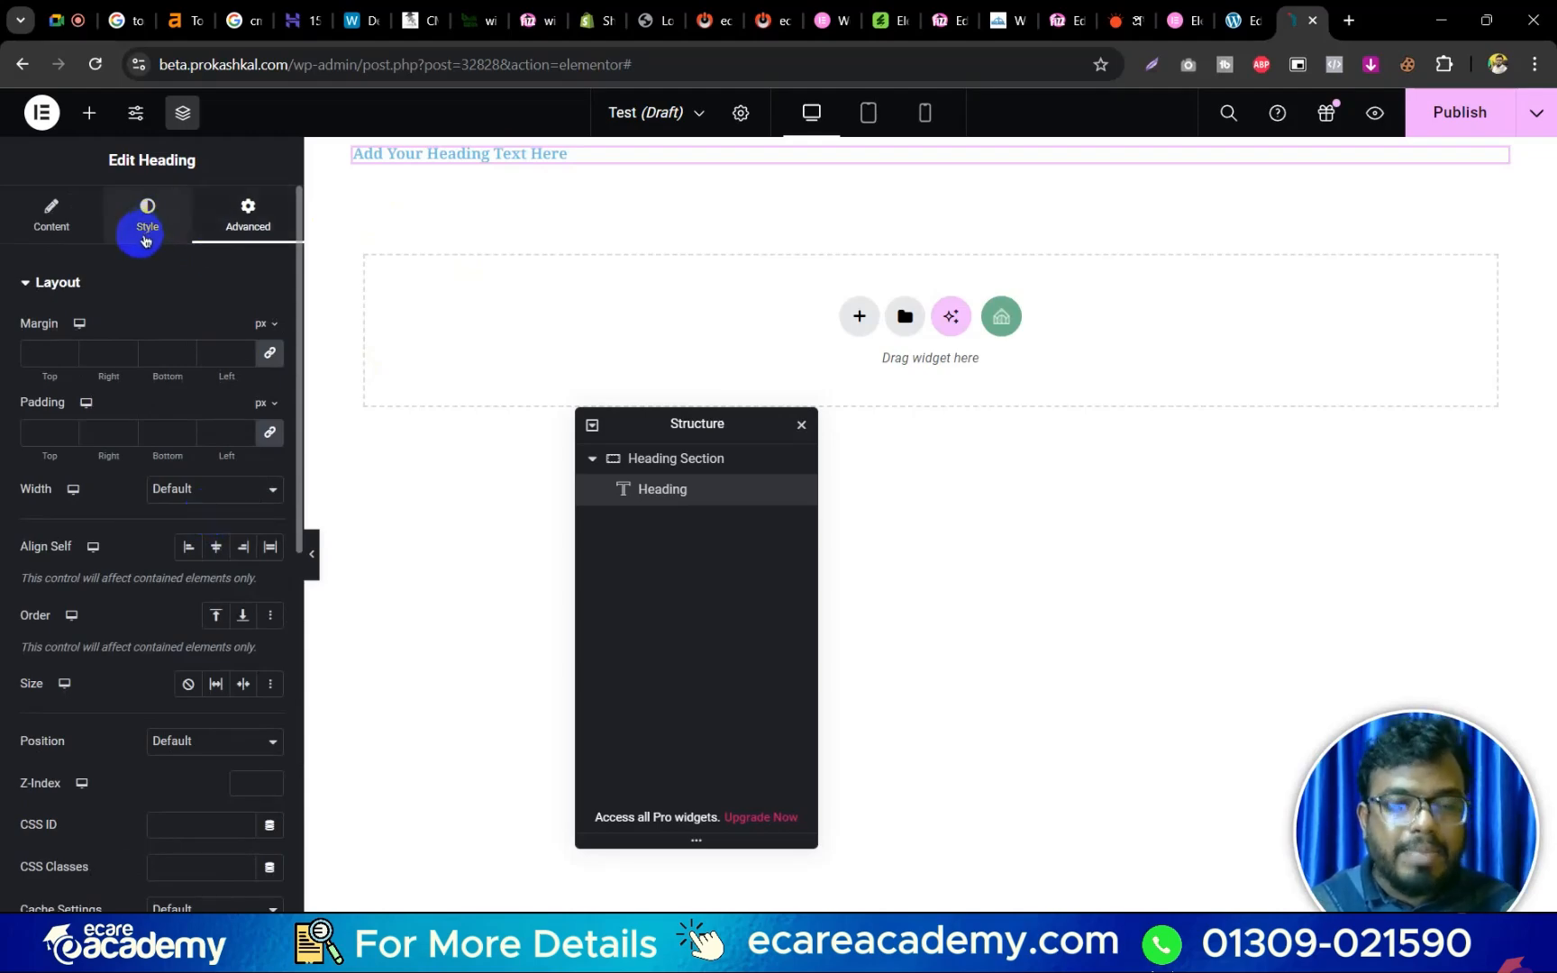
{"action": "left_click", "coordinate": [76, 231]}
{"action": "left_click", "coordinate": [144, 230]}
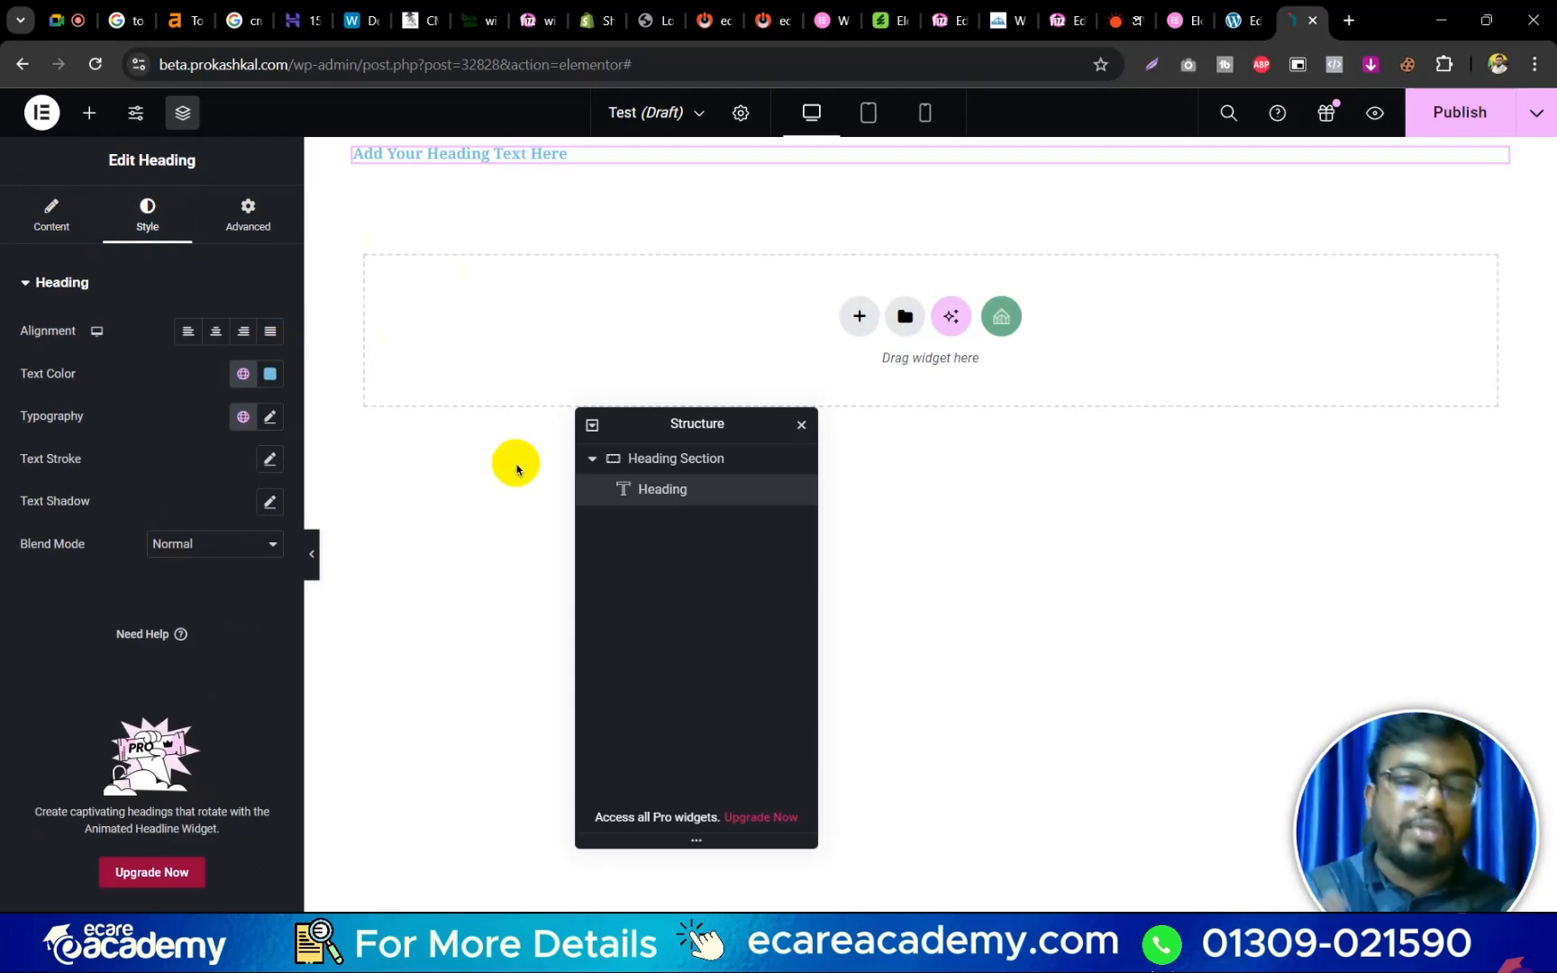
{"action": "left_click", "coordinate": [248, 216]}
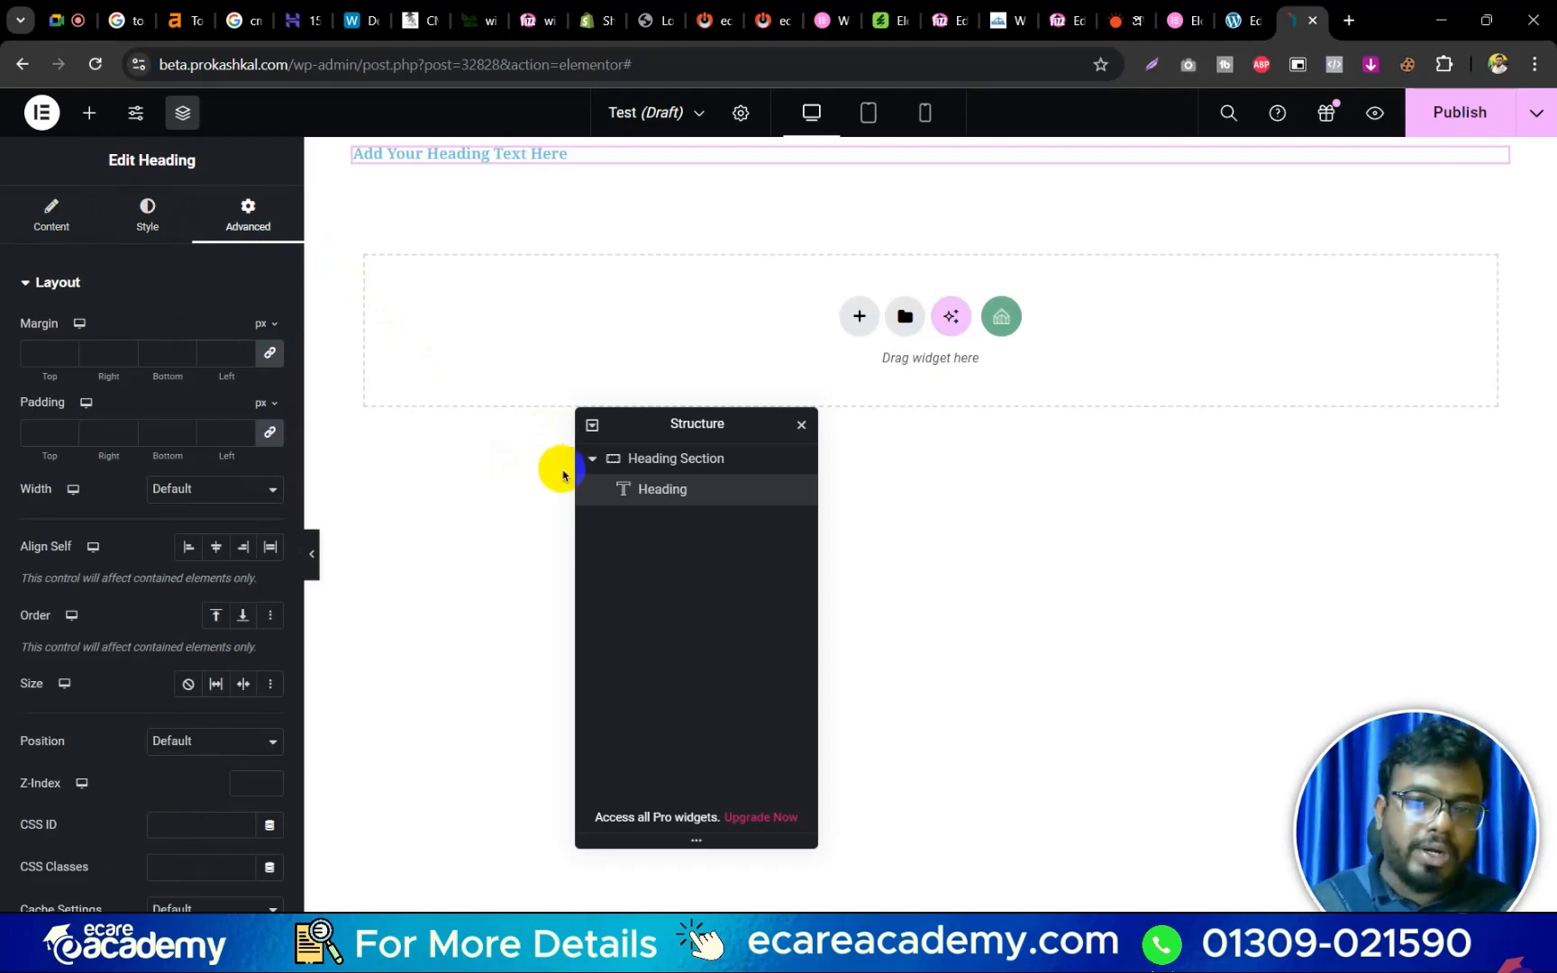
Replace the heading's placeholder title with "Curriculum Vitae".
{"action": "left_click", "coordinate": [41, 237]}
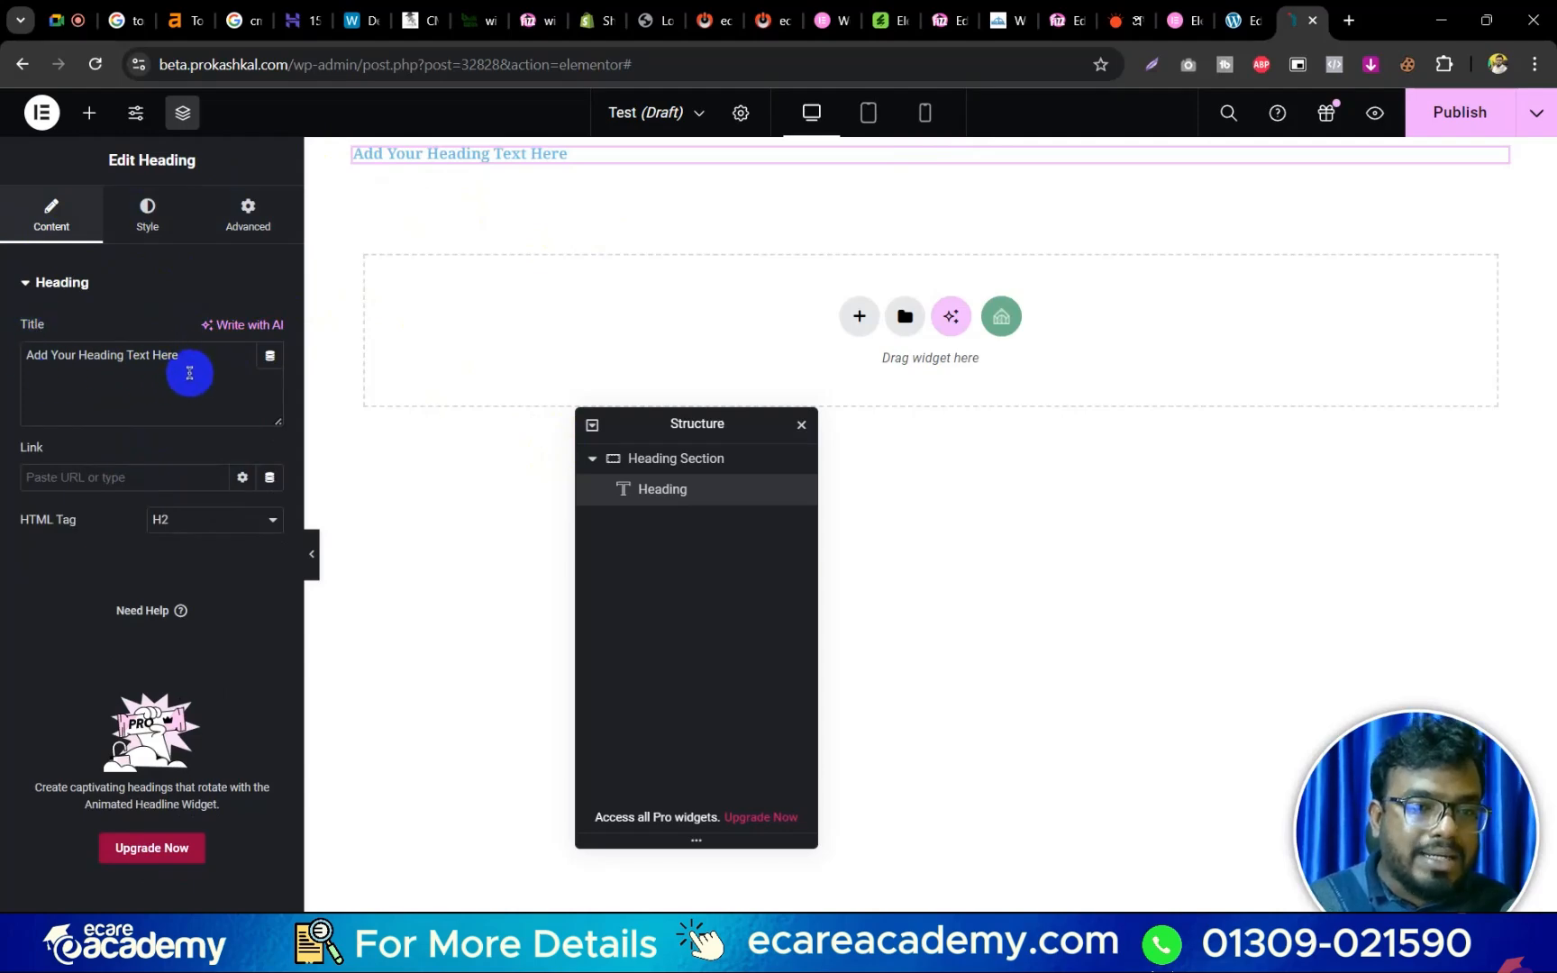
{"action": "left_click_drag", "start_coordinate": [198, 361], "coordinate": [18, 367]}
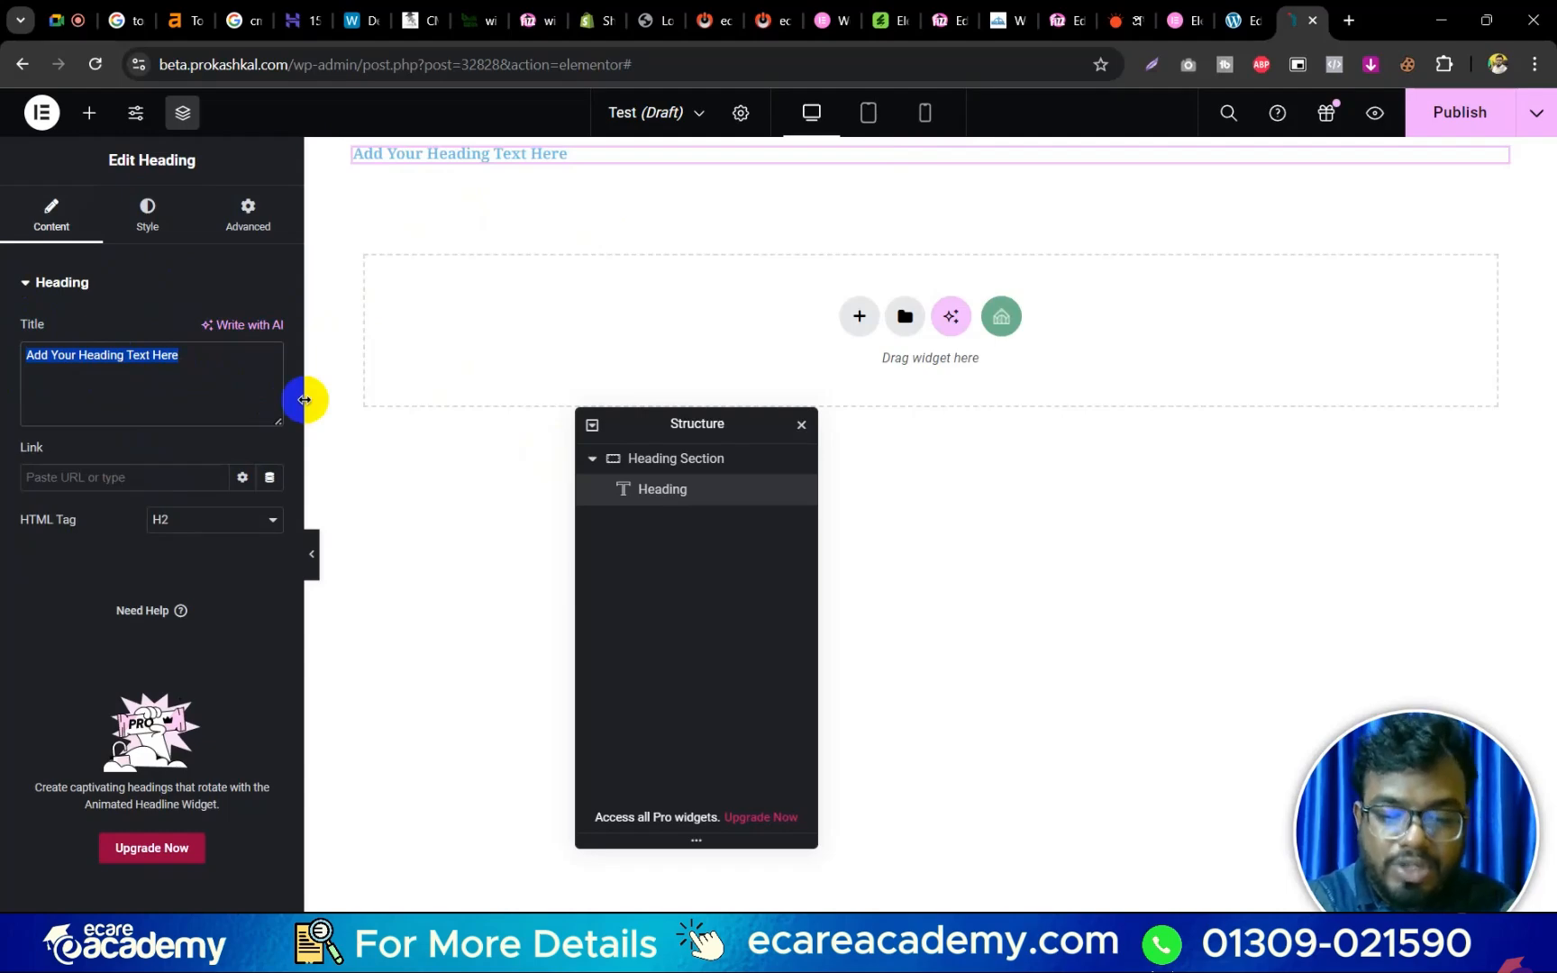
{"action": "type", "text": "Curriculum Vitae"}
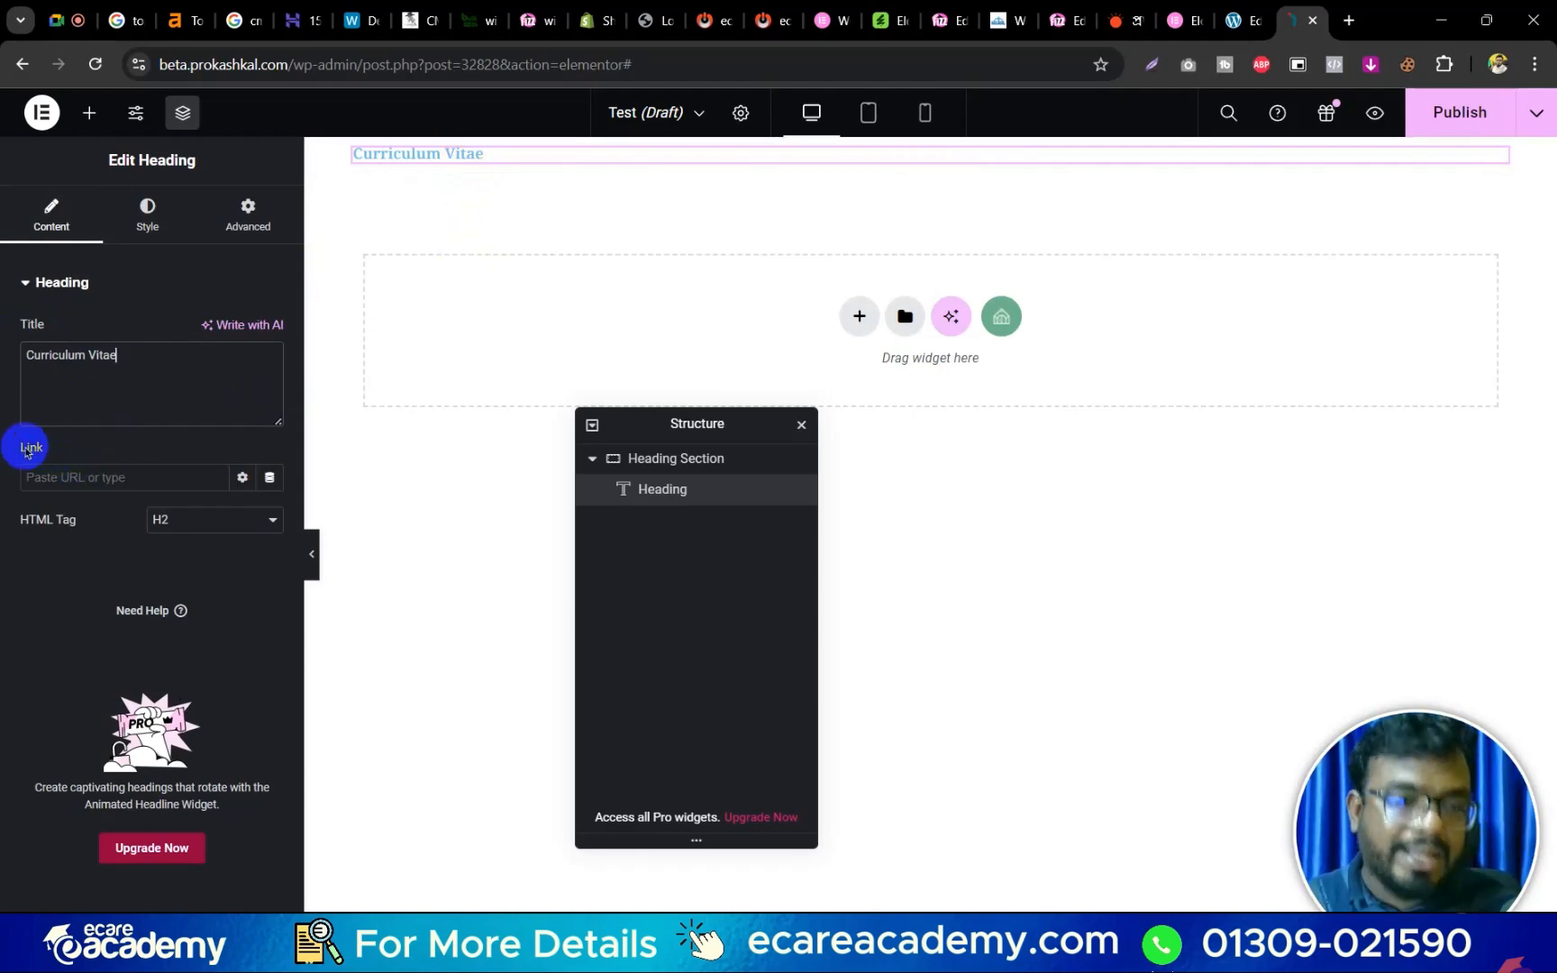
{"action": "left_click", "coordinate": [66, 477]}
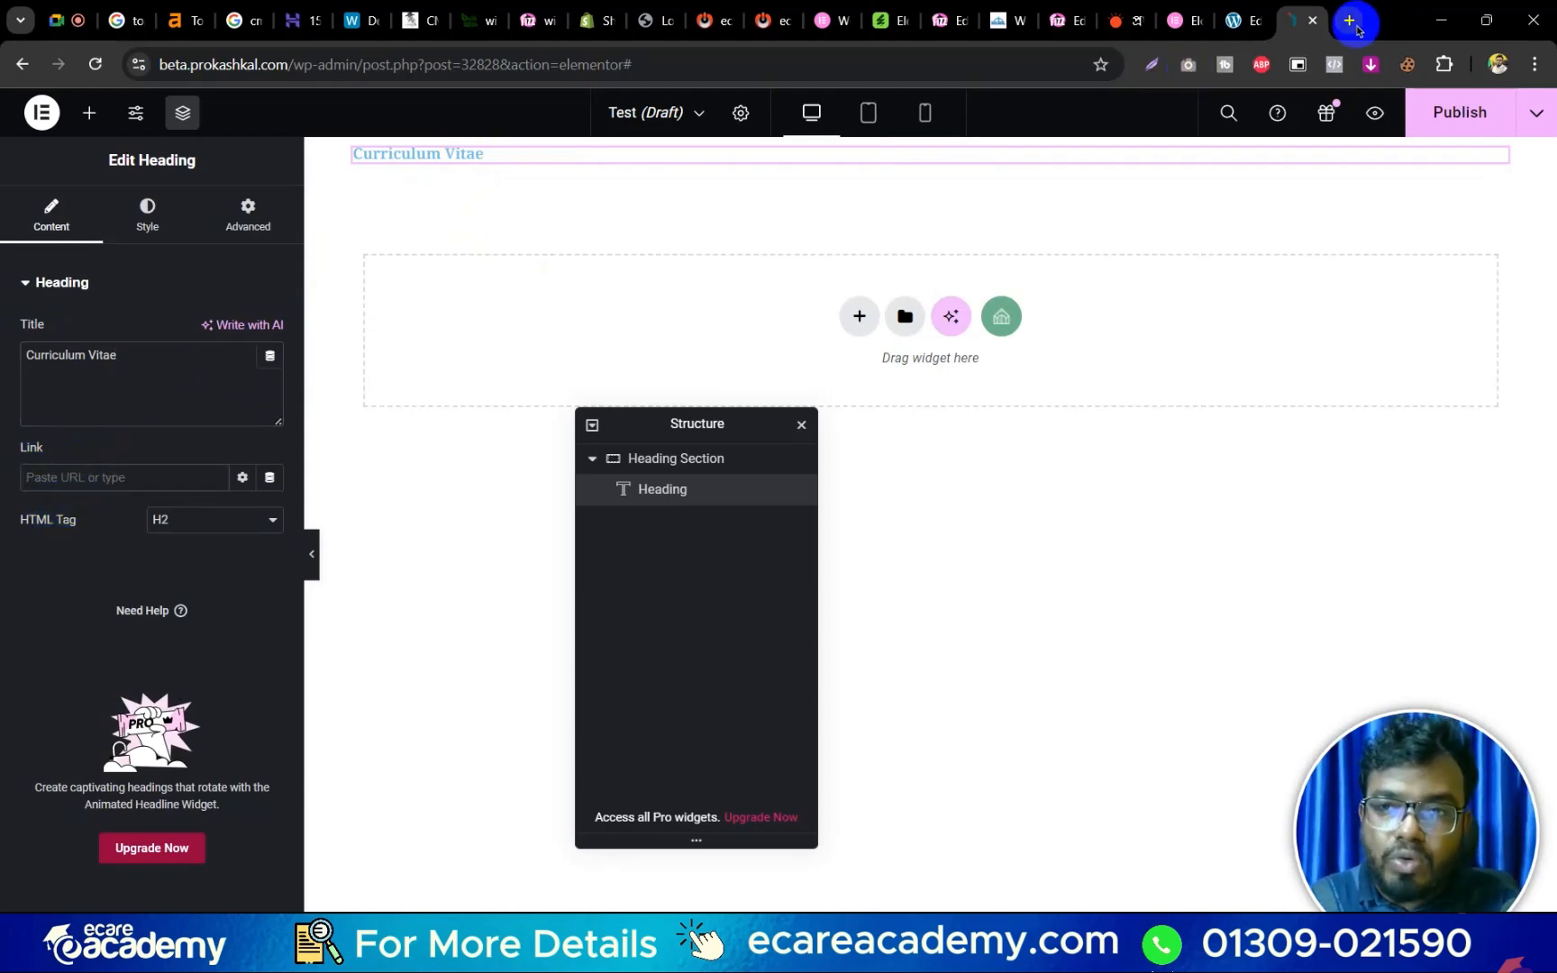
{"action": "left_click", "coordinate": [1350, 21]}
{"action": "type", "text": "goog"}
{"action": "key", "text": "Return"}
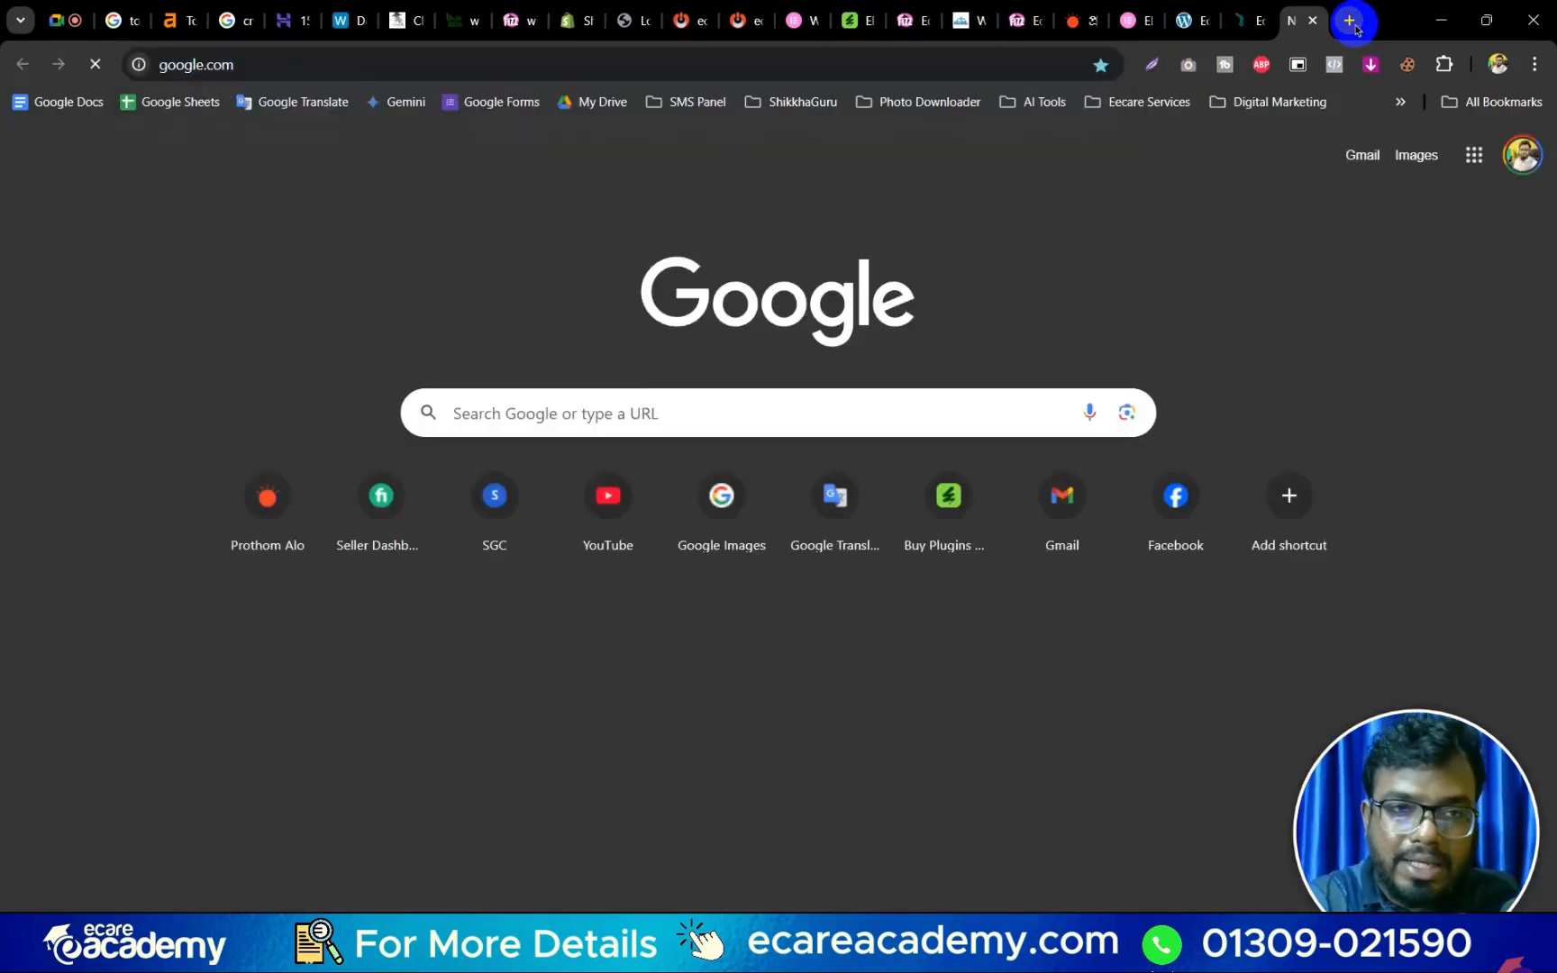
{"action": "left_click", "coordinate": [356, 67]}
{"action": "key", "text": "ctrl+c"}
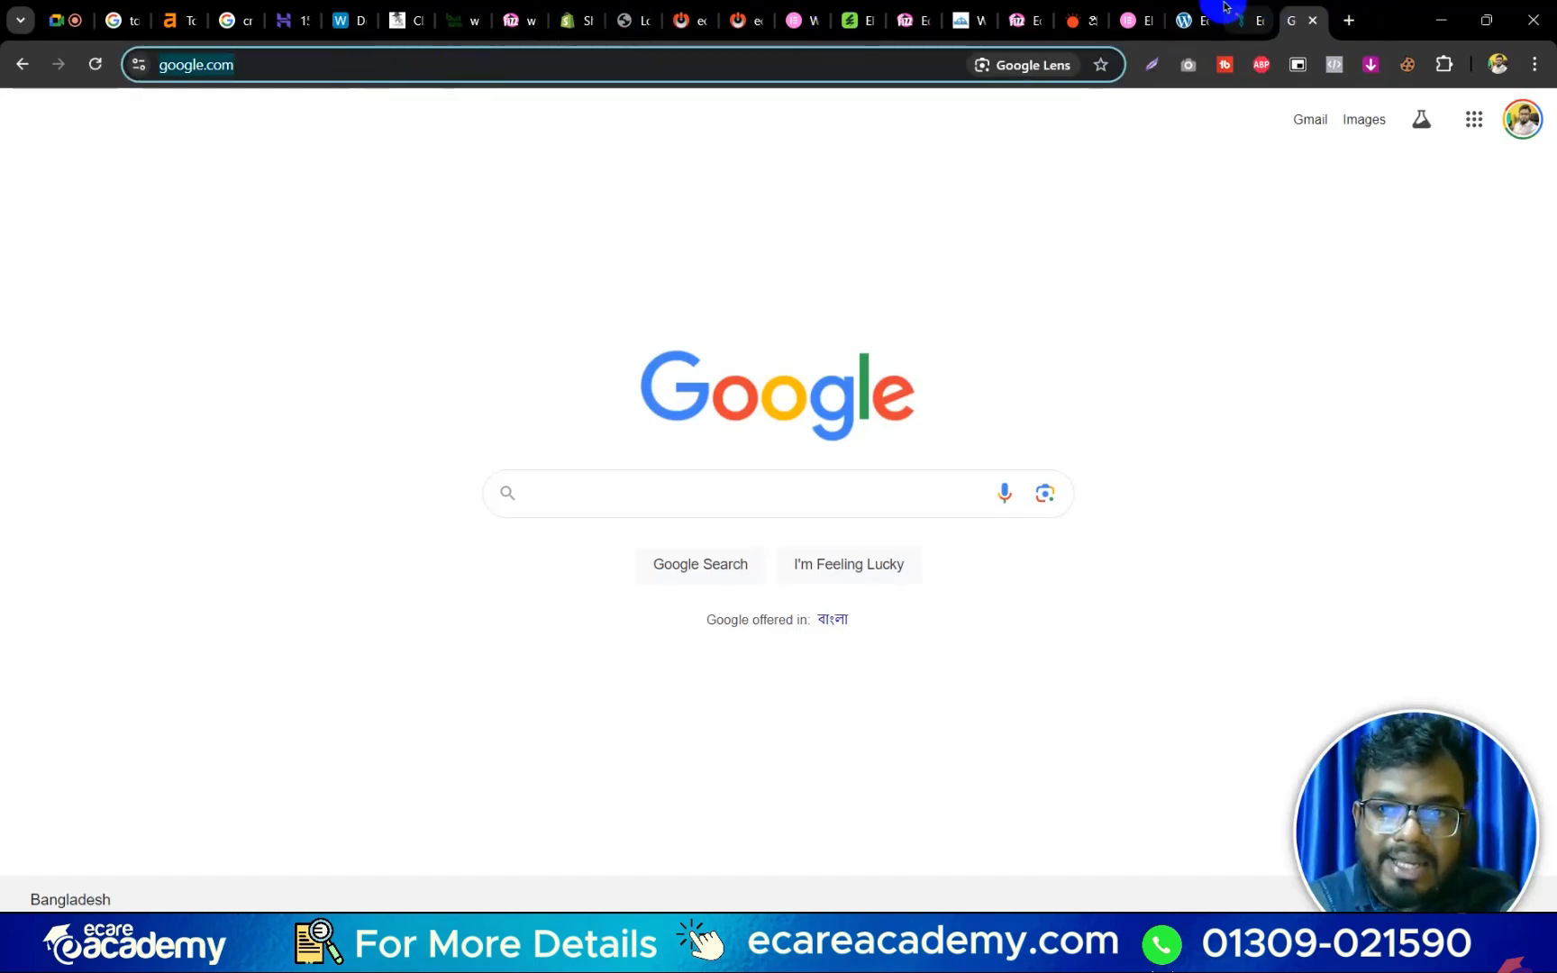
{"action": "left_click", "coordinate": [1241, 27]}
{"action": "left_click", "coordinate": [137, 485]}
{"action": "key", "text": "ctrl+v"}
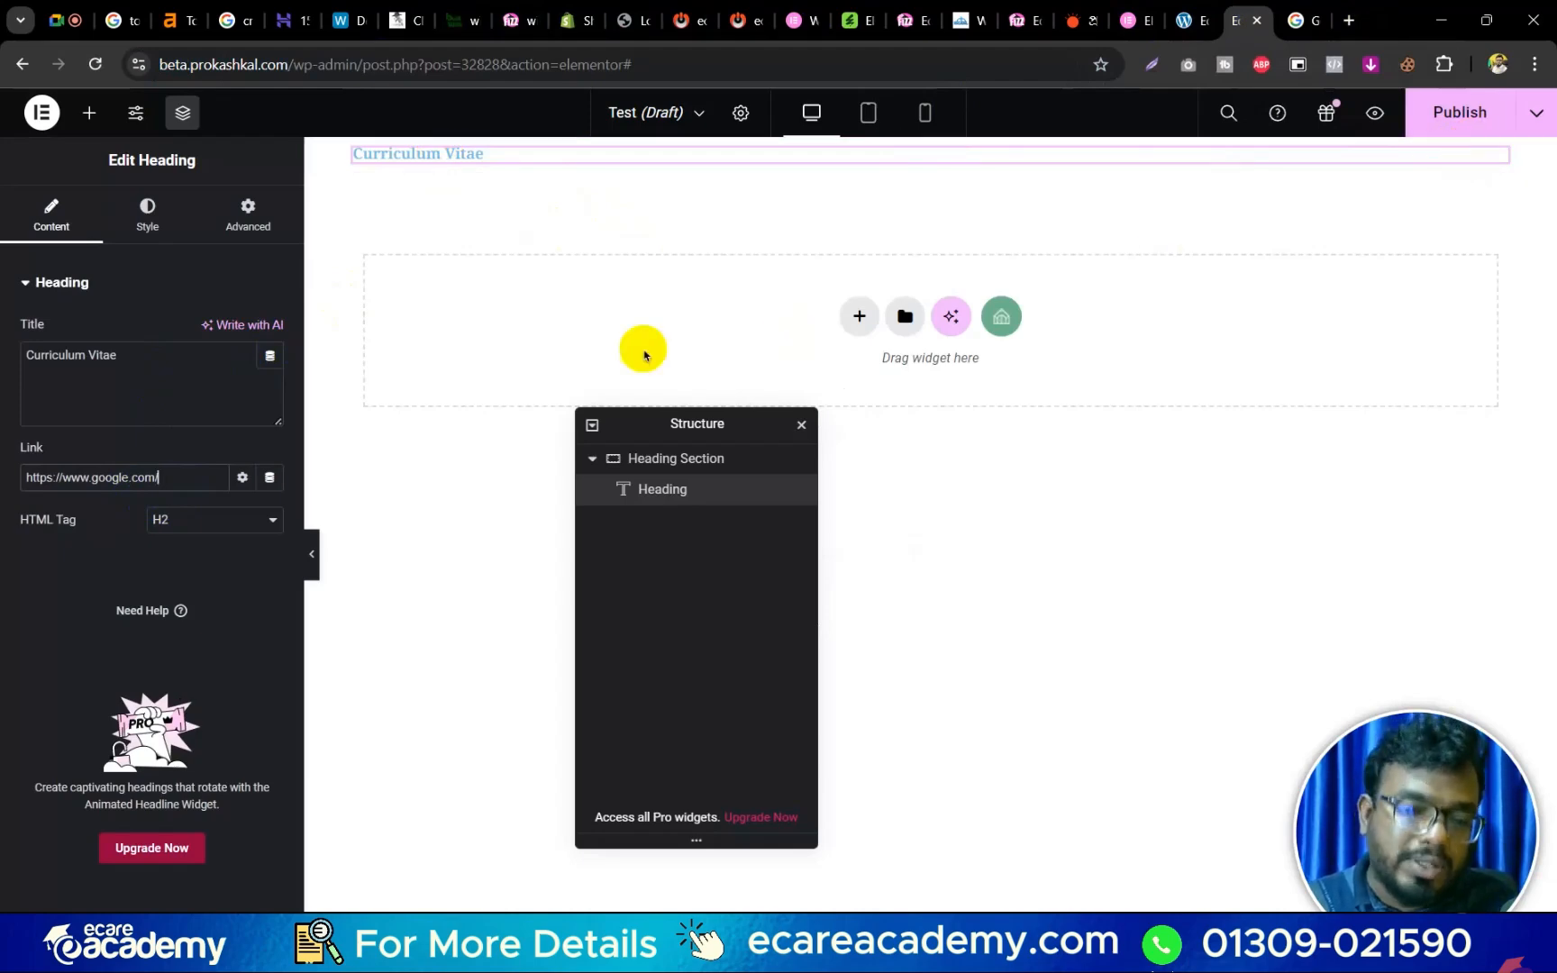
Show the heading's link options and turn Open in new window on and off again.
{"action": "left_click", "coordinate": [243, 476]}
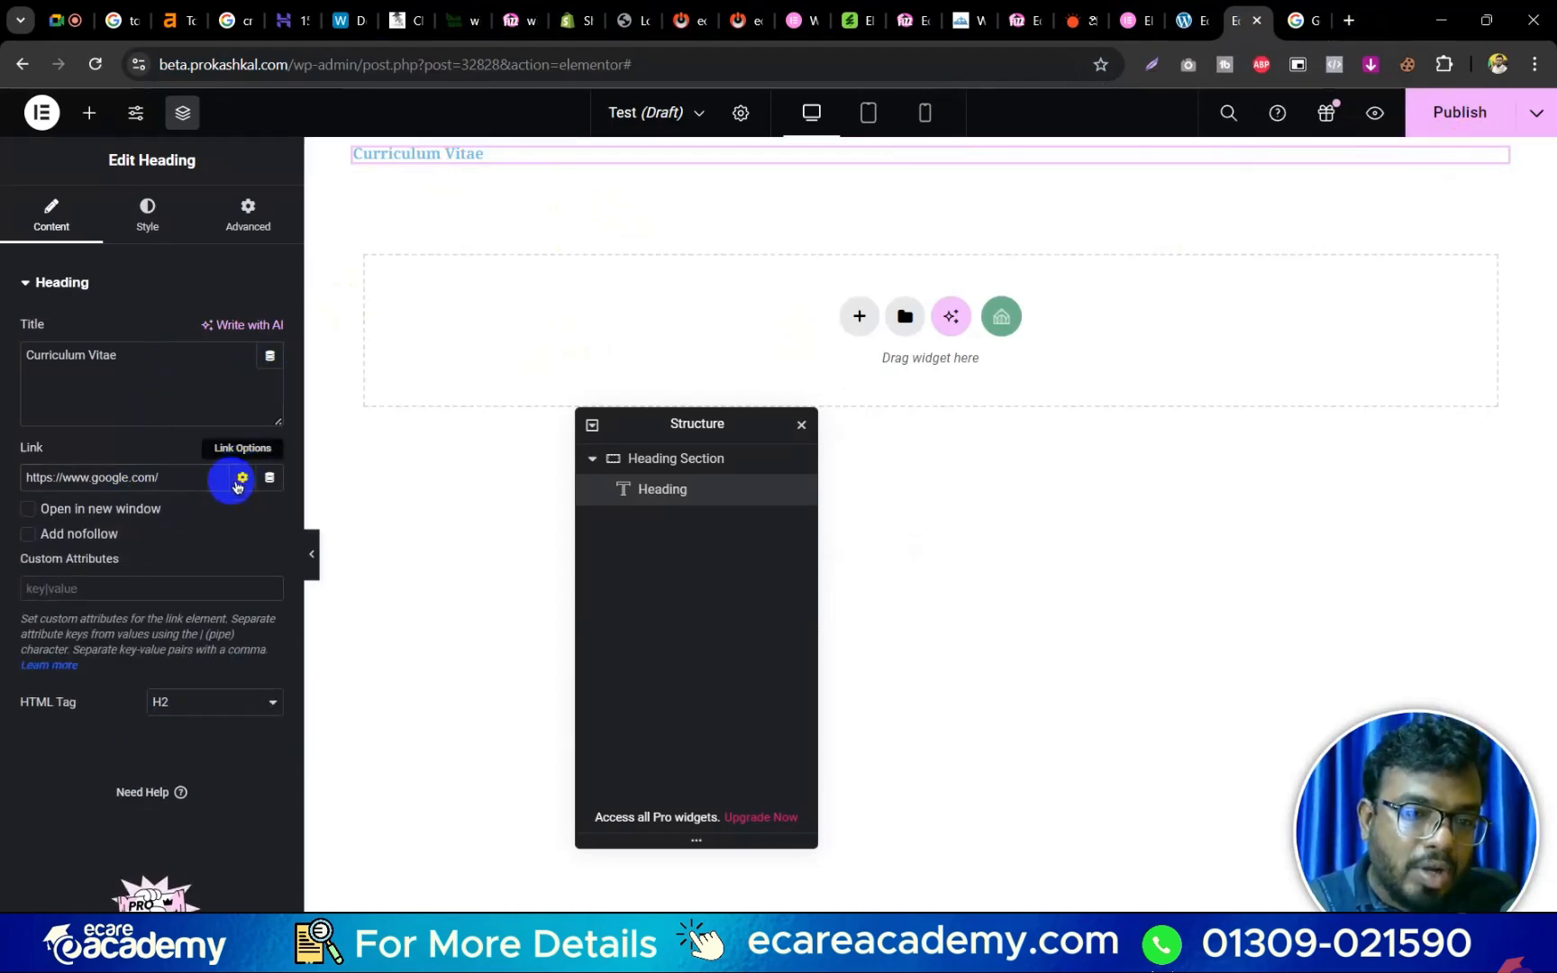
{"action": "left_click", "coordinate": [107, 515]}
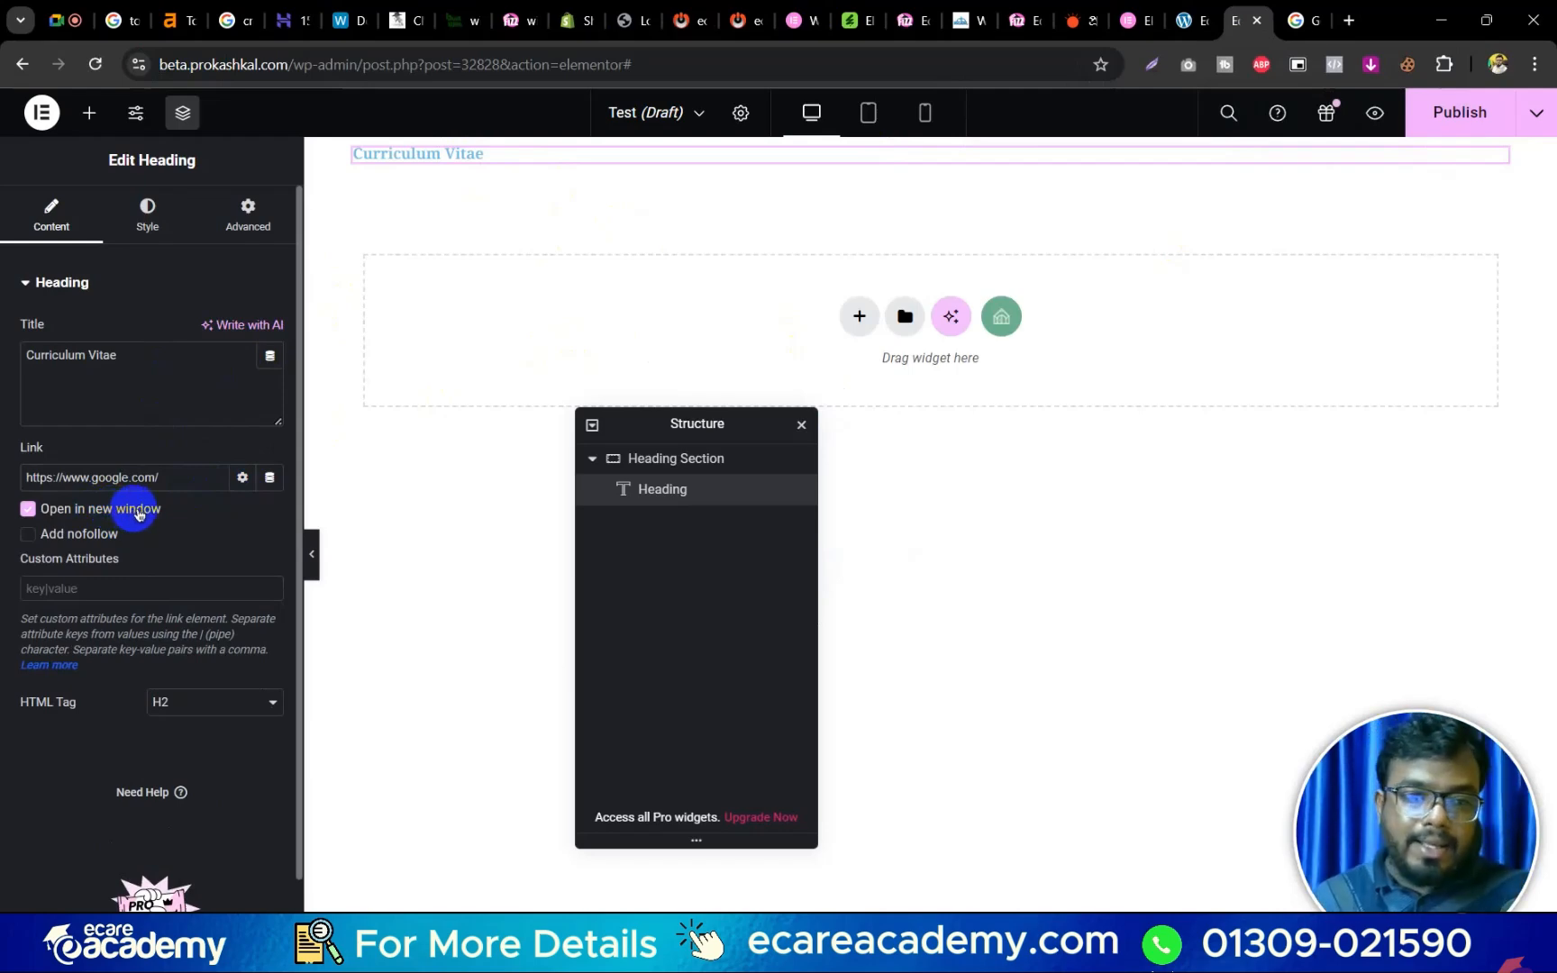
{"action": "left_click", "coordinate": [140, 514]}
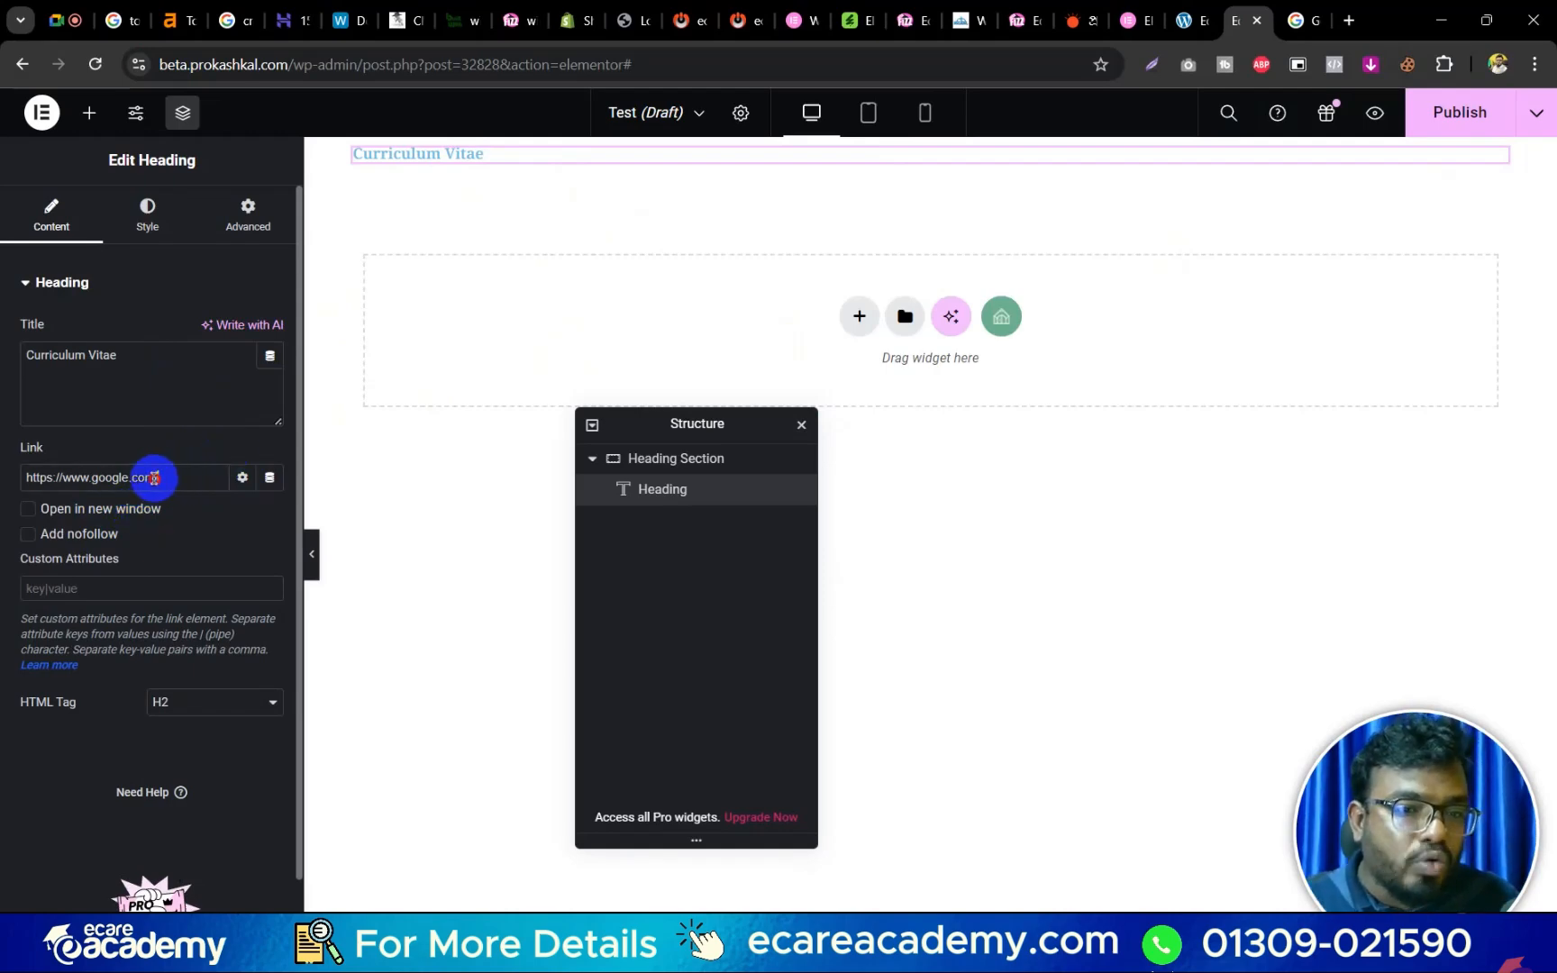
Remove the Google address from the heading's link, leaving the heading settings group expanded.
{"action": "triple_click", "coordinate": [153, 476]}
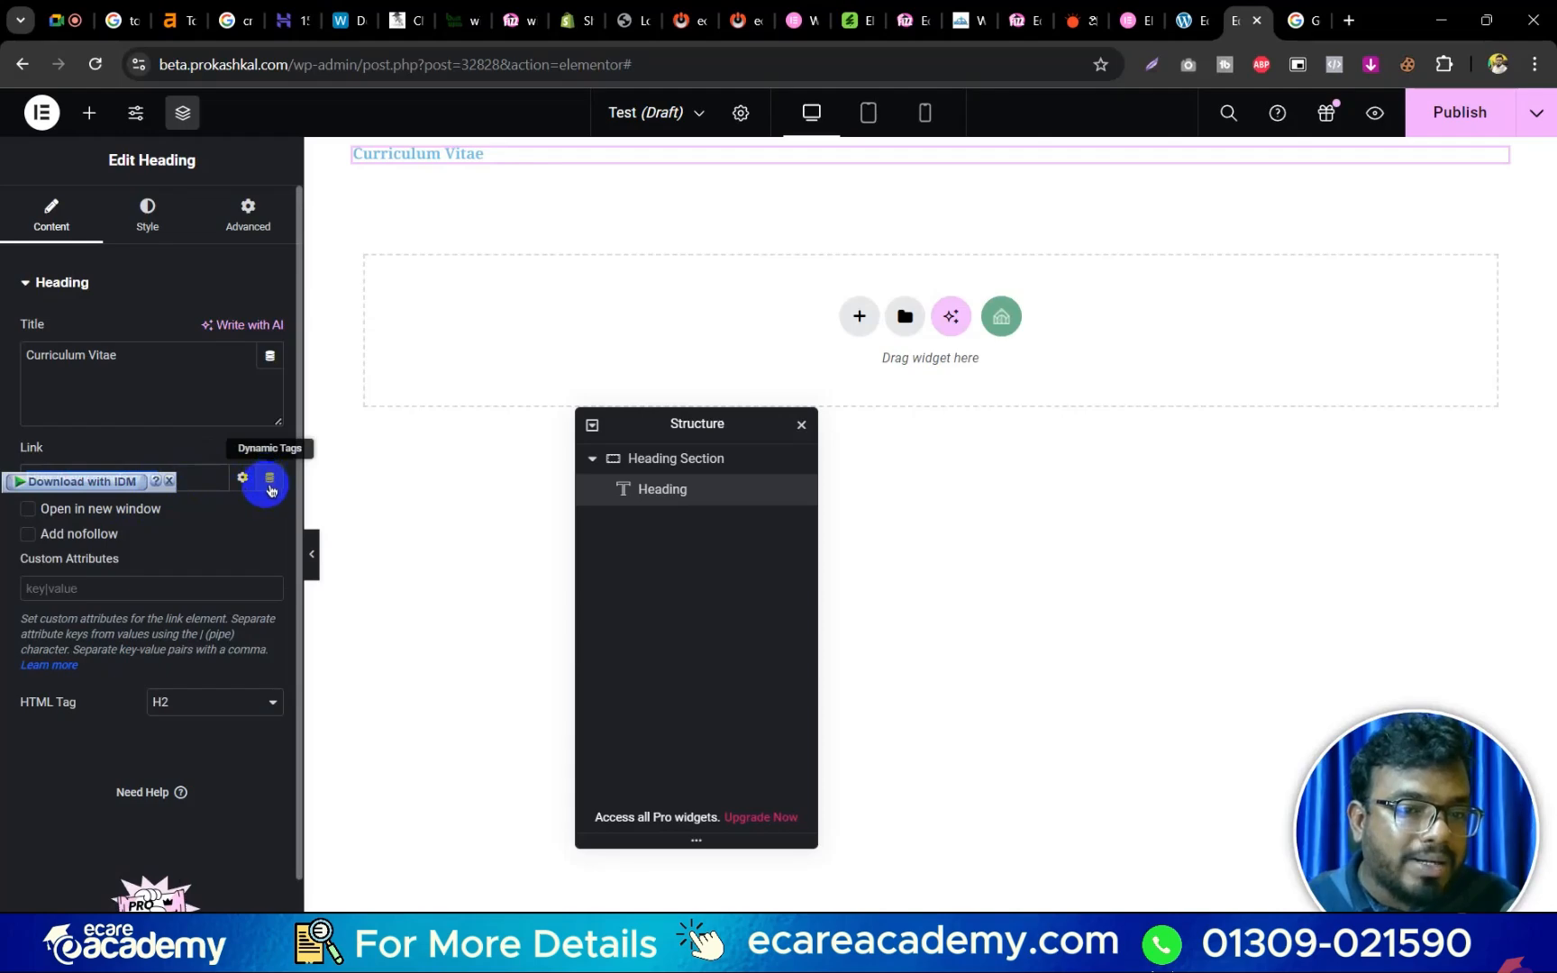
{"action": "left_click", "coordinate": [190, 449]}
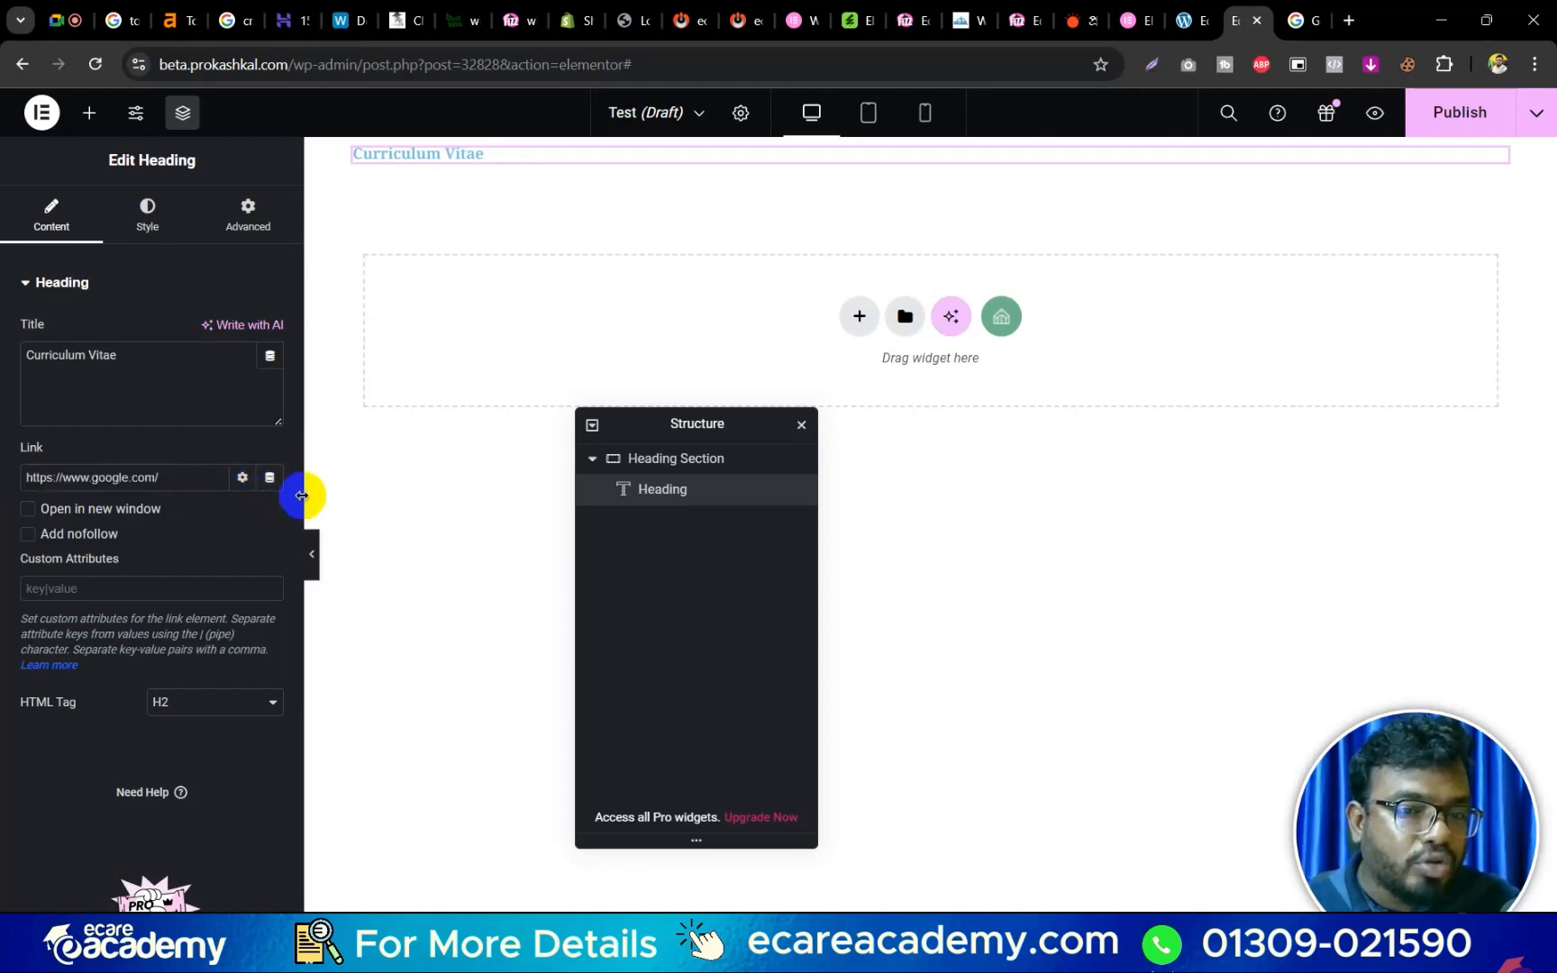
{"action": "left_click_drag", "start_coordinate": [185, 479], "coordinate": [10, 475]}
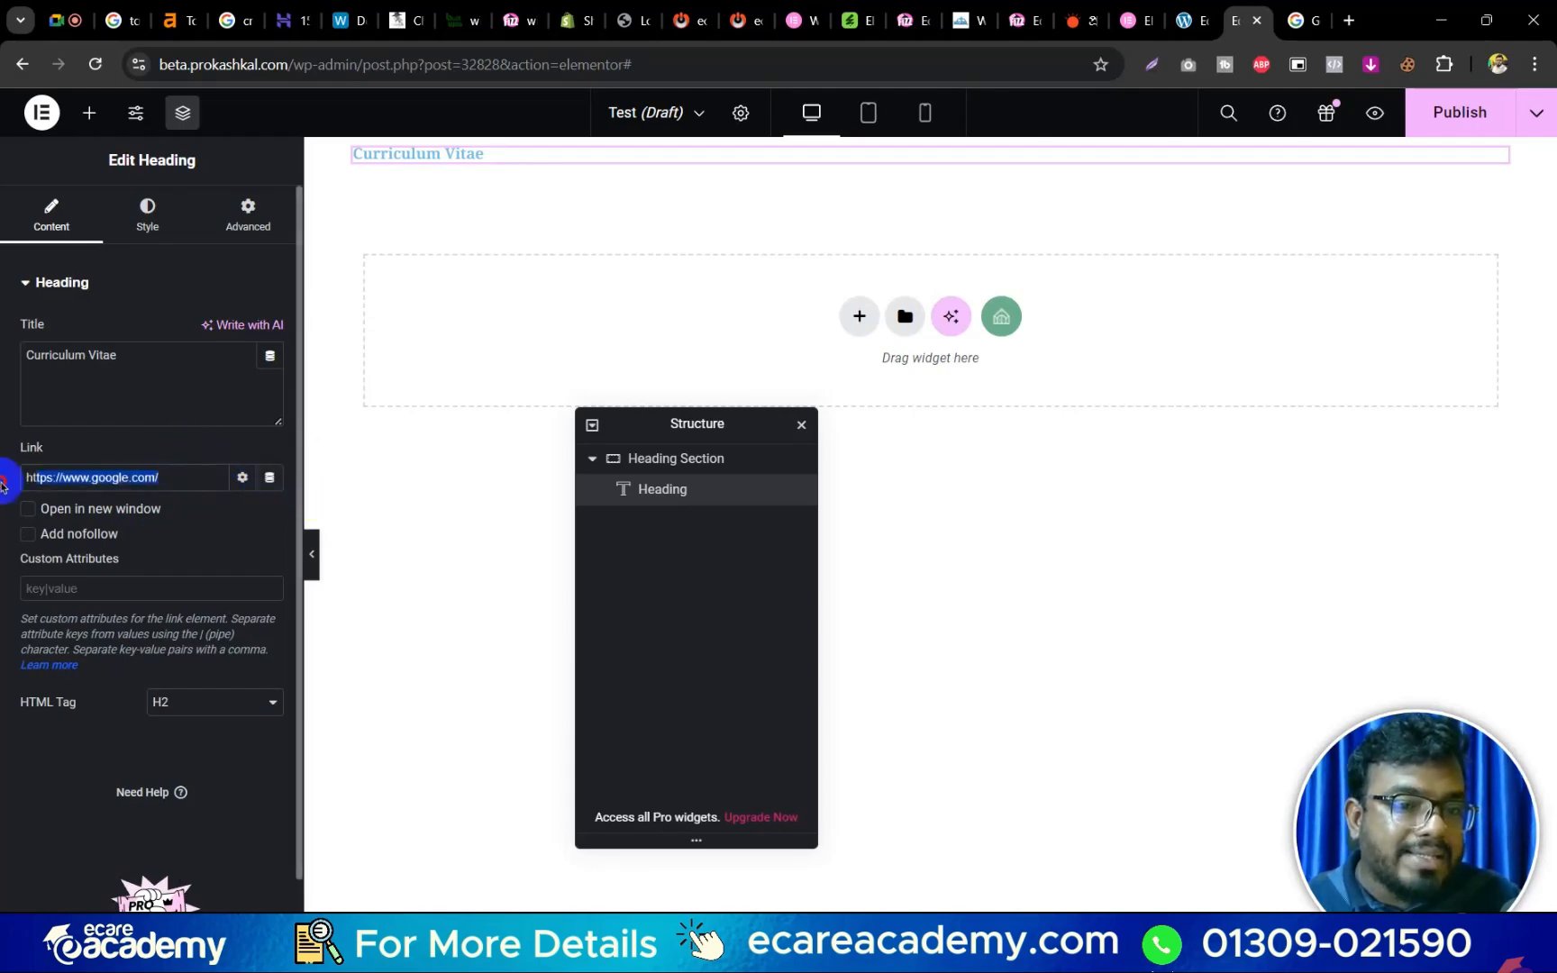
{"action": "key", "text": "BackSpace"}
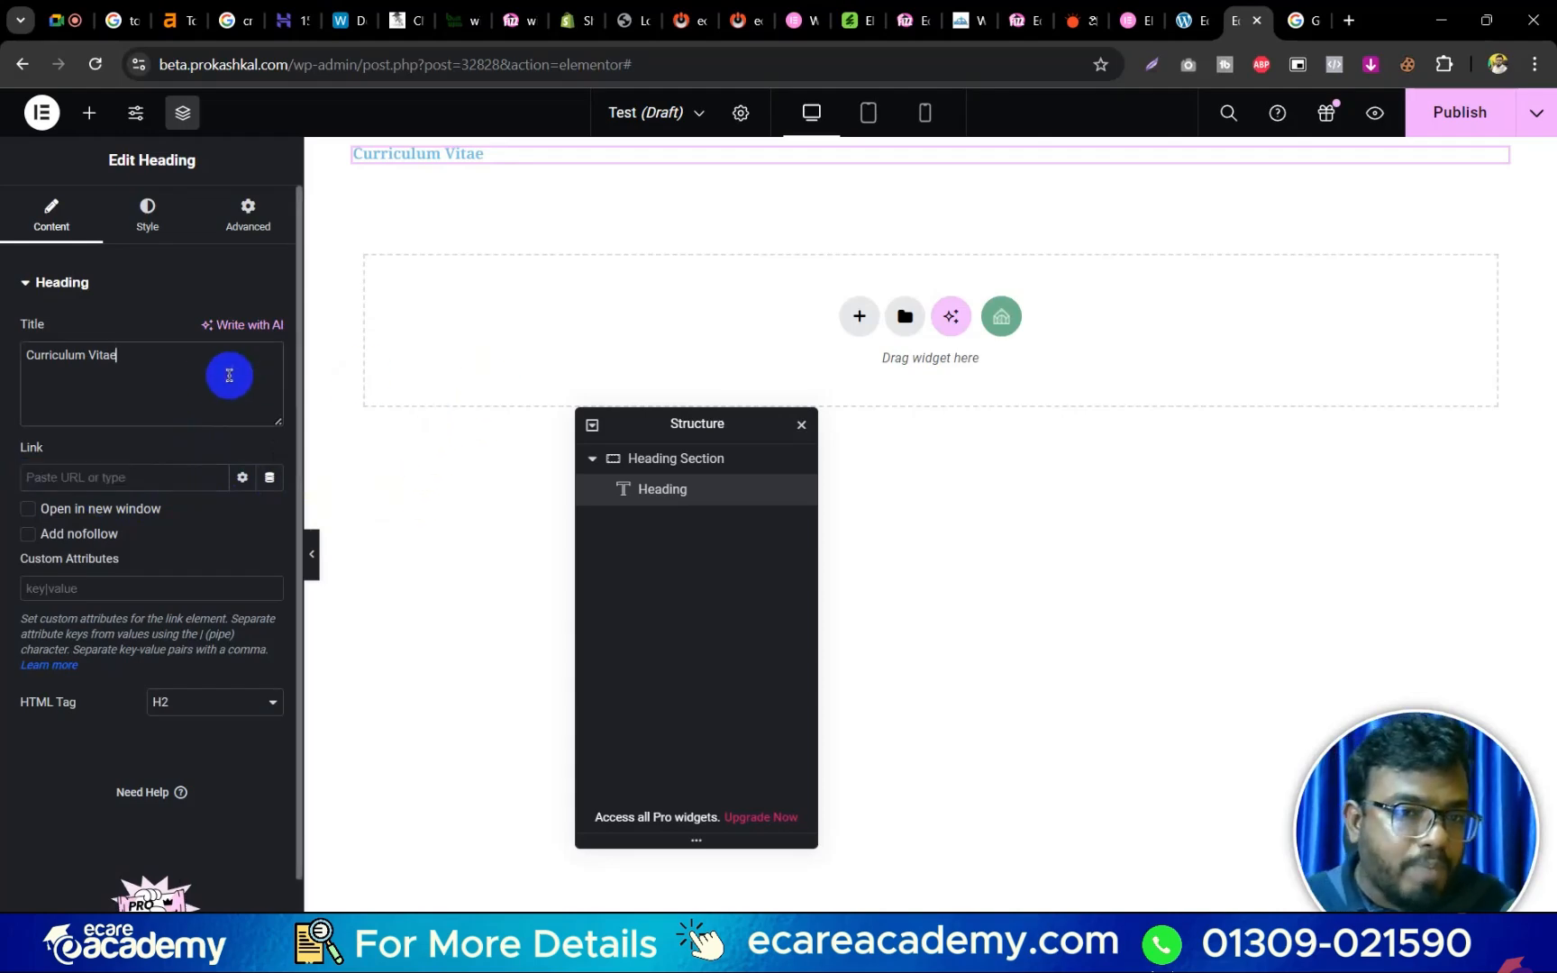
{"action": "left_click_drag", "start_coordinate": [277, 420], "coordinate": [278, 428]}
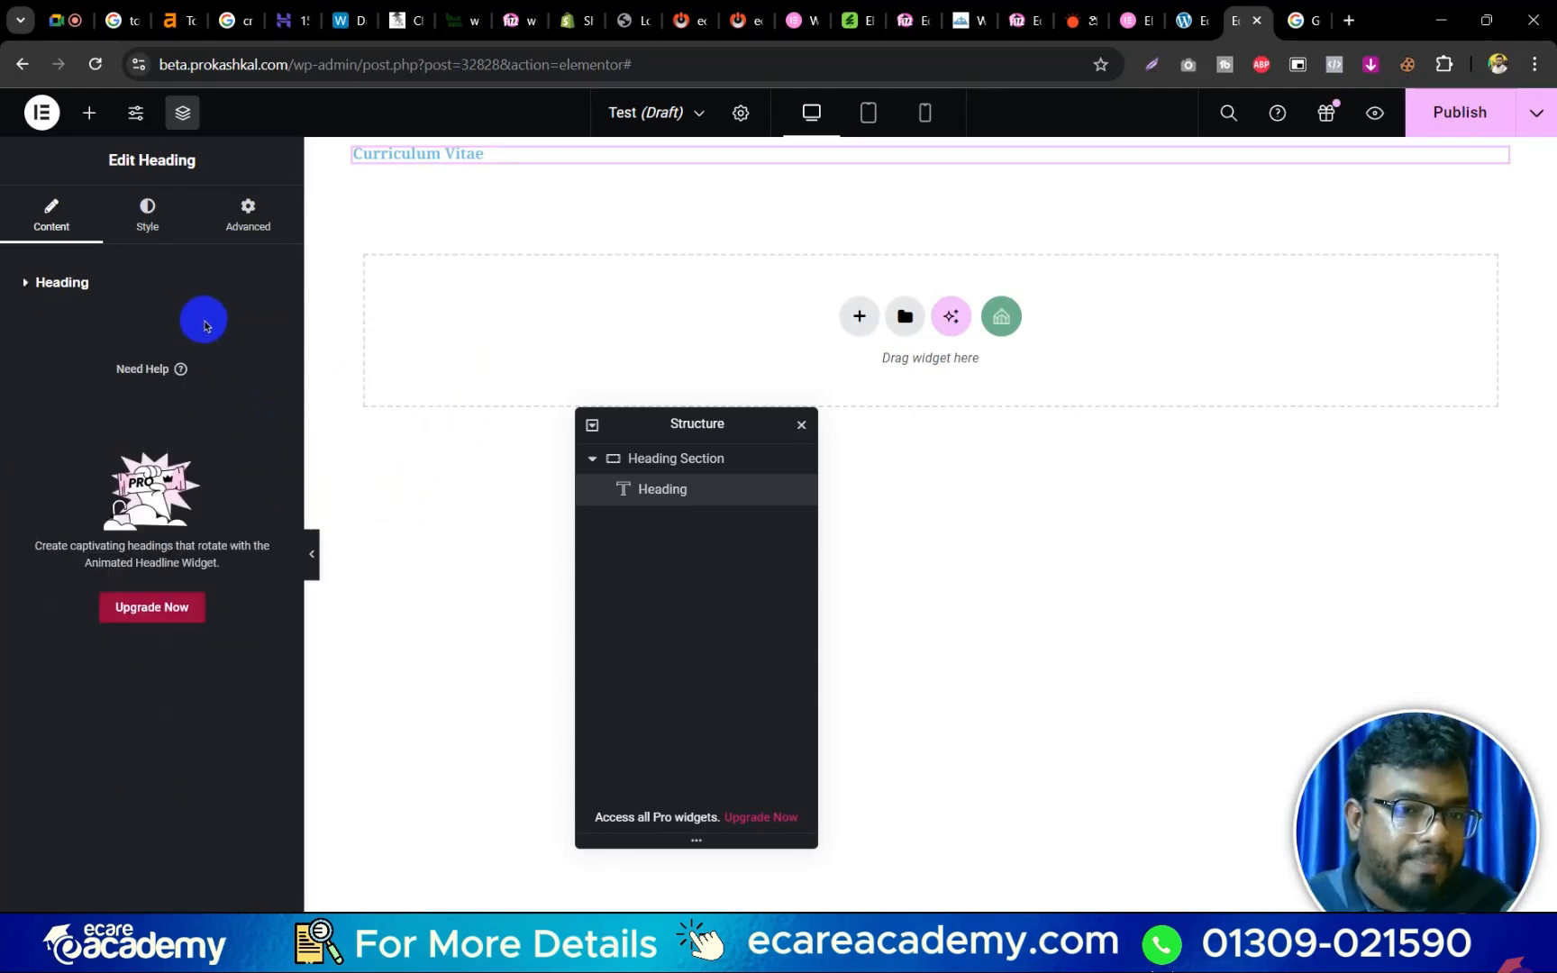
{"action": "left_click", "coordinate": [22, 284]}
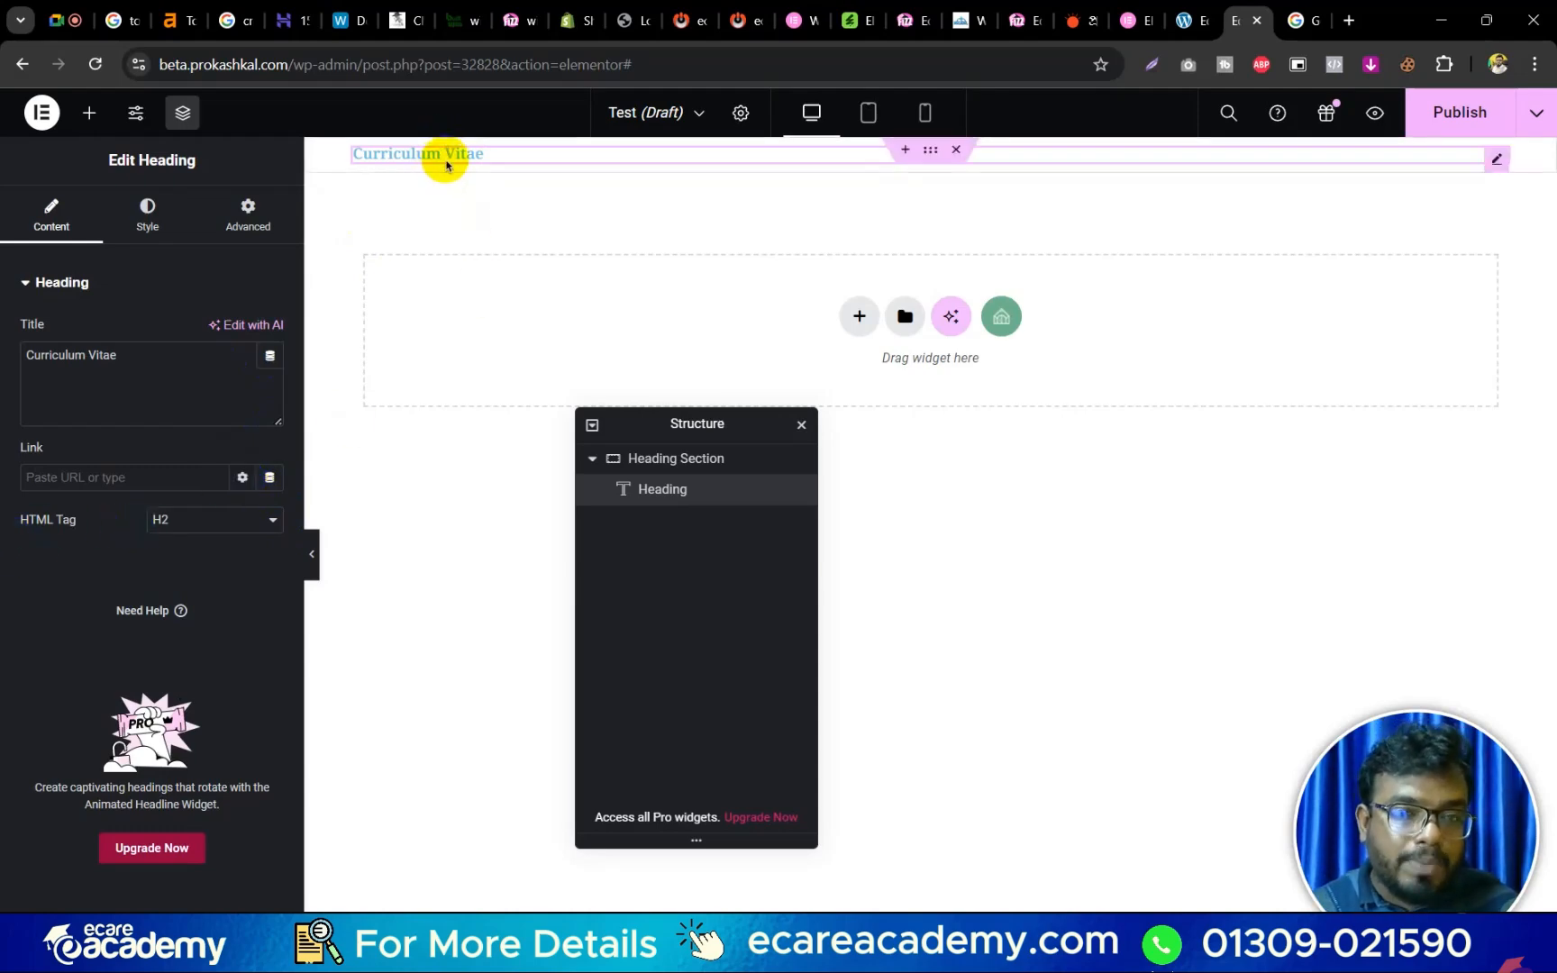
Review the HTML tags available for the heading and keep H2 selected.
{"action": "left_click", "coordinate": [180, 521]}
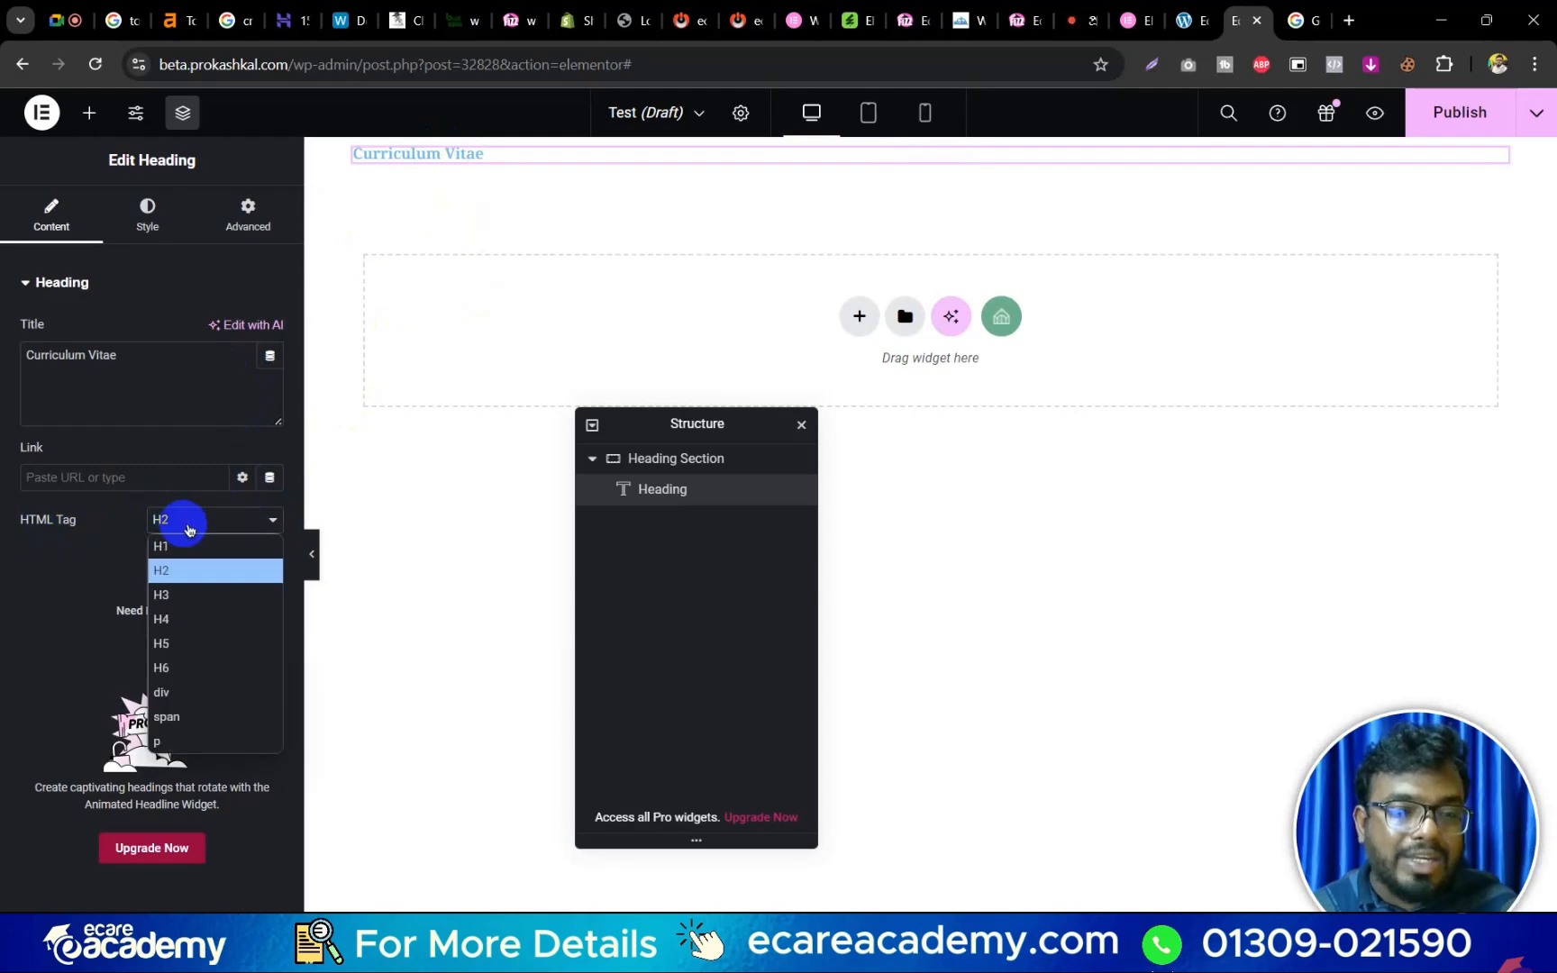
{"action": "left_click", "coordinate": [90, 568]}
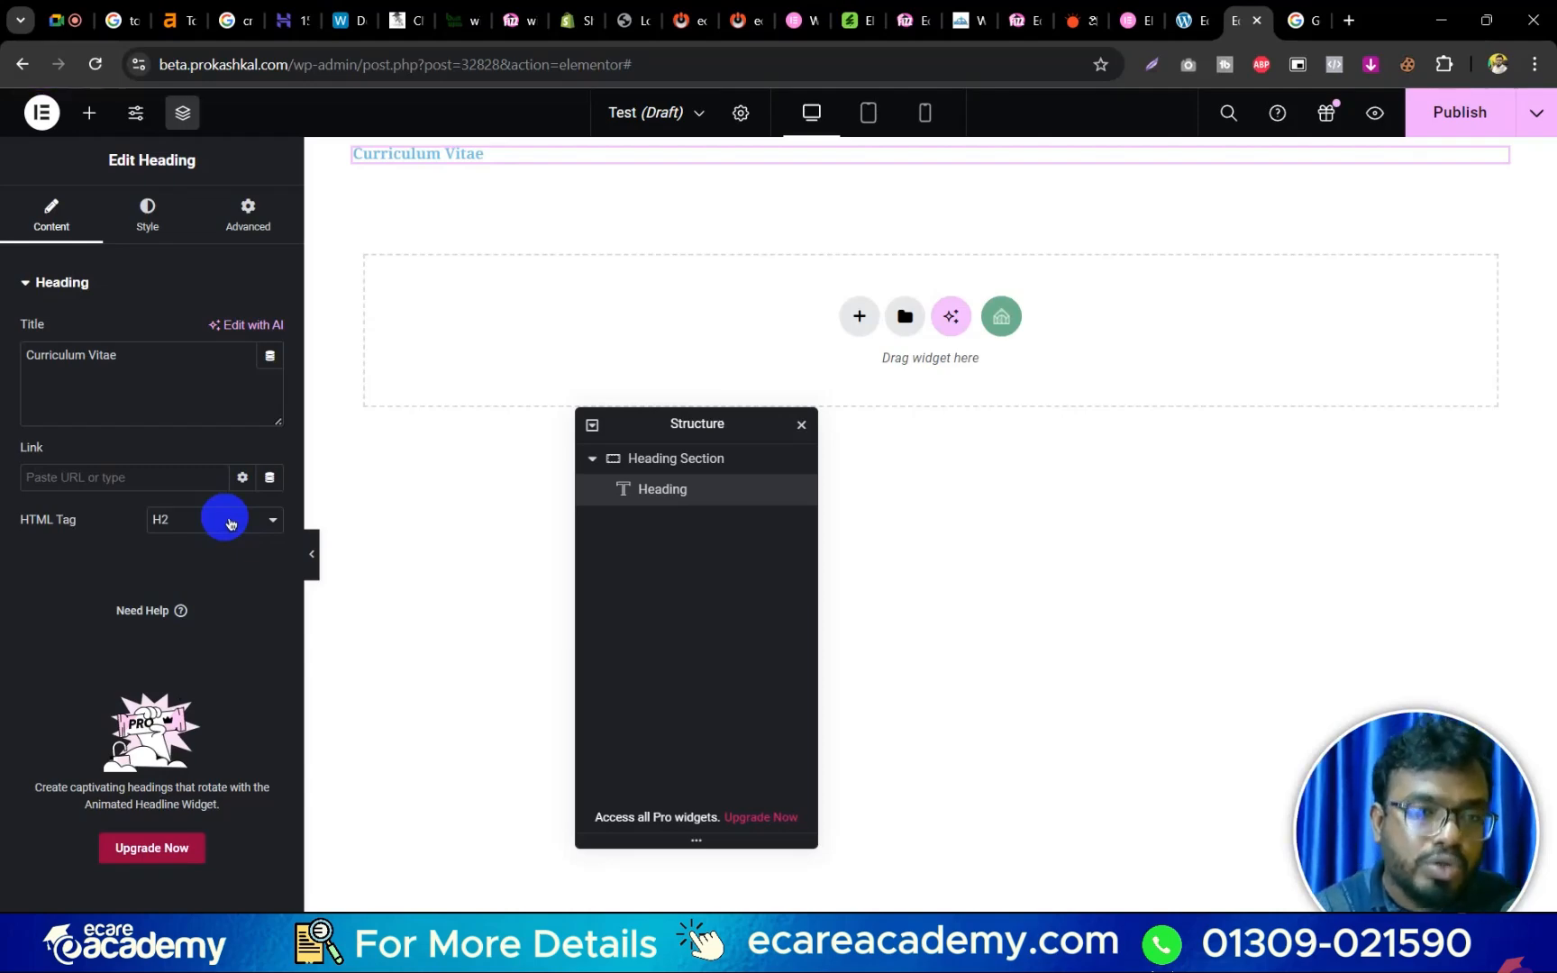
{"action": "left_click", "coordinate": [231, 524]}
{"action": "left_click", "coordinate": [168, 571]}
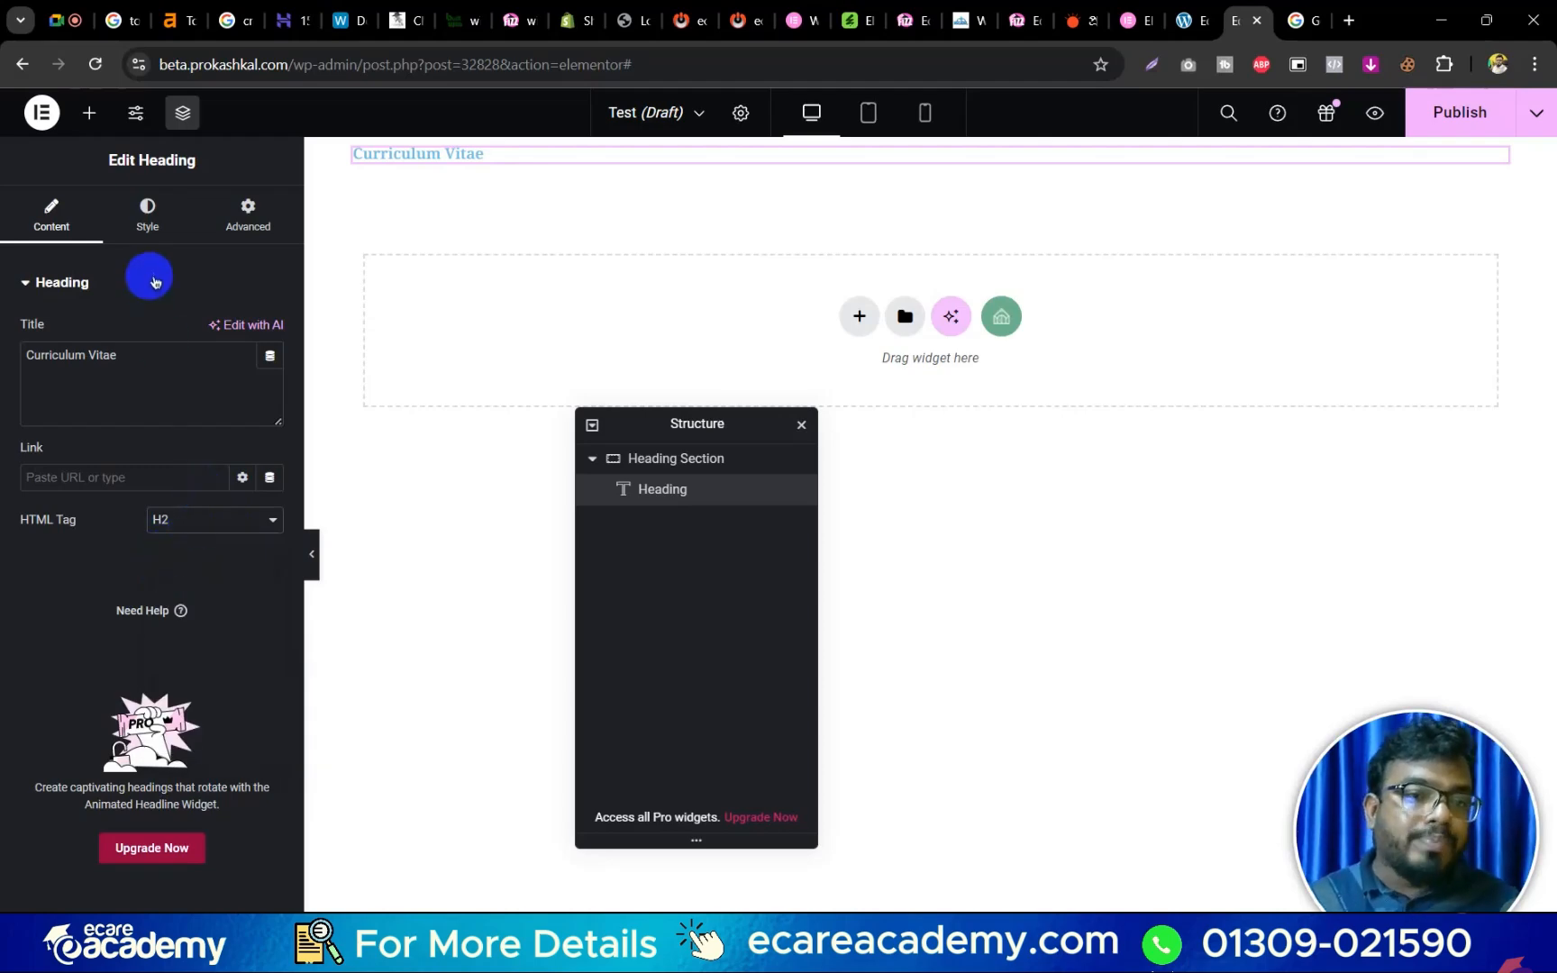
Set the heading's text color to black (#000000) and center its alignment.
{"action": "left_click", "coordinate": [145, 224]}
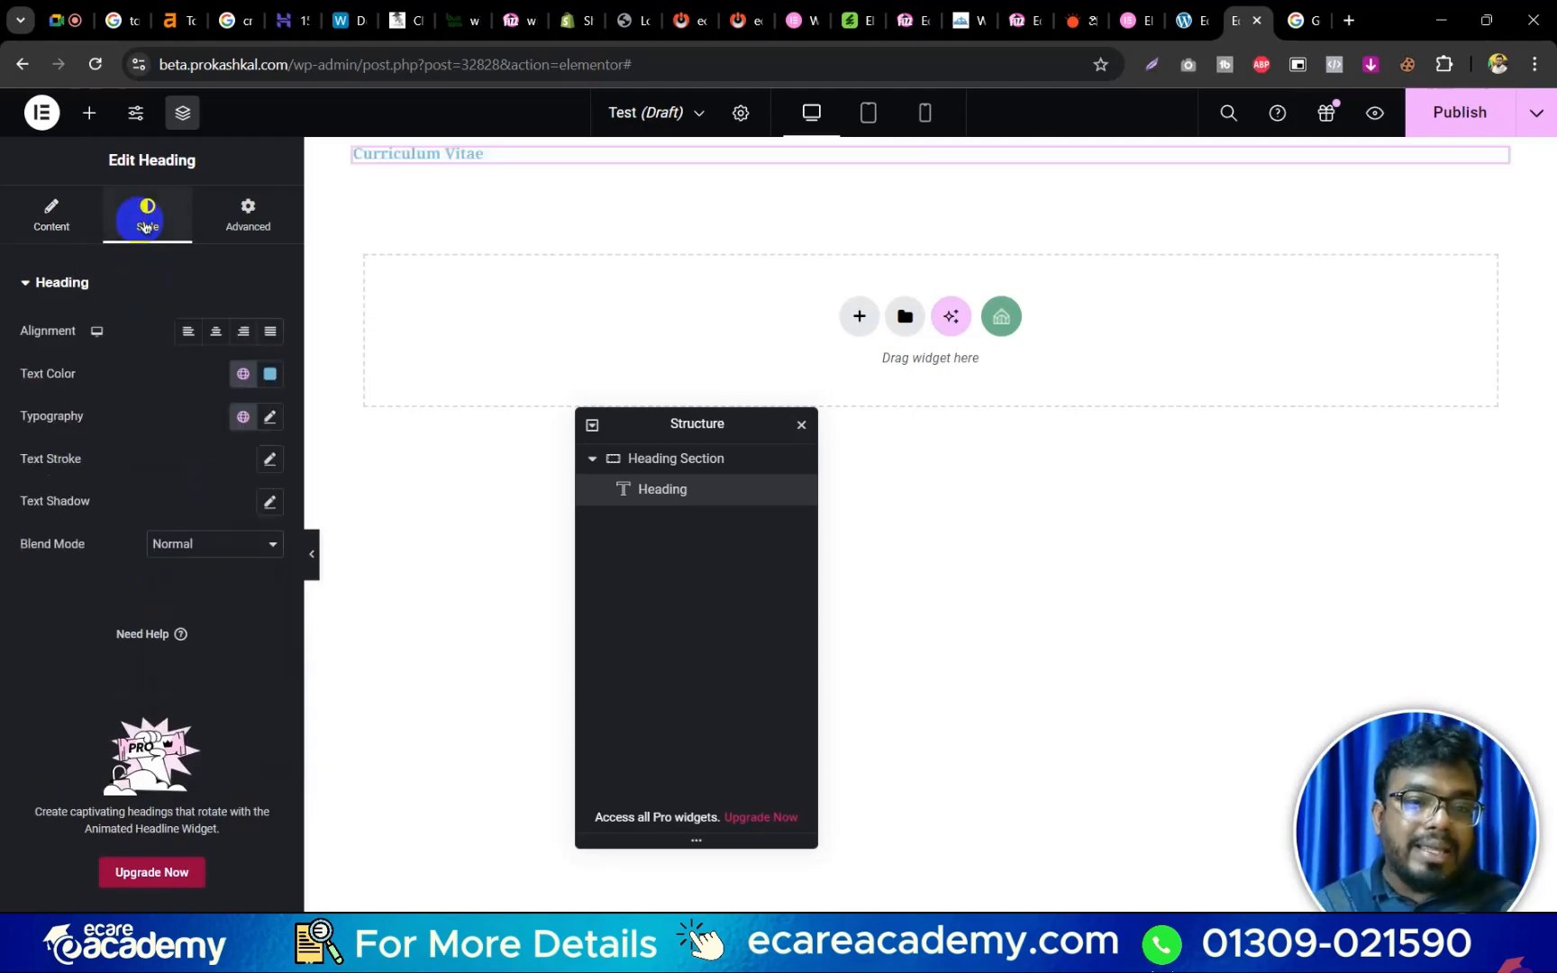
{"action": "left_click", "coordinate": [271, 375]}
{"action": "left_click", "coordinate": [381, 610]}
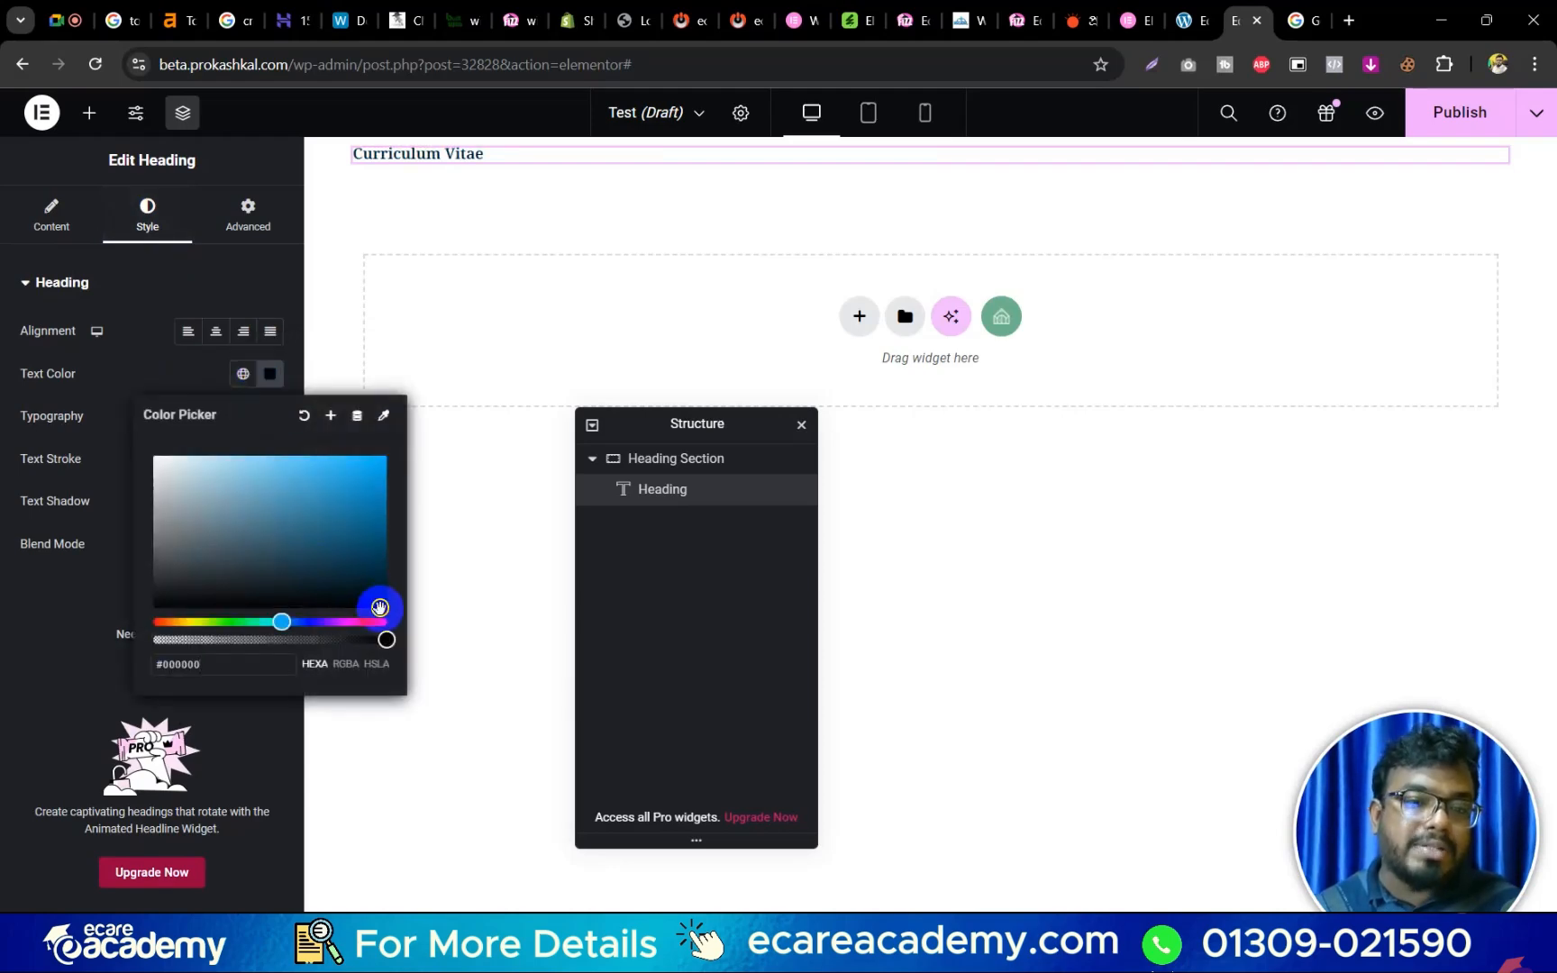
{"action": "left_click", "coordinate": [192, 369]}
{"action": "left_click", "coordinate": [216, 332]}
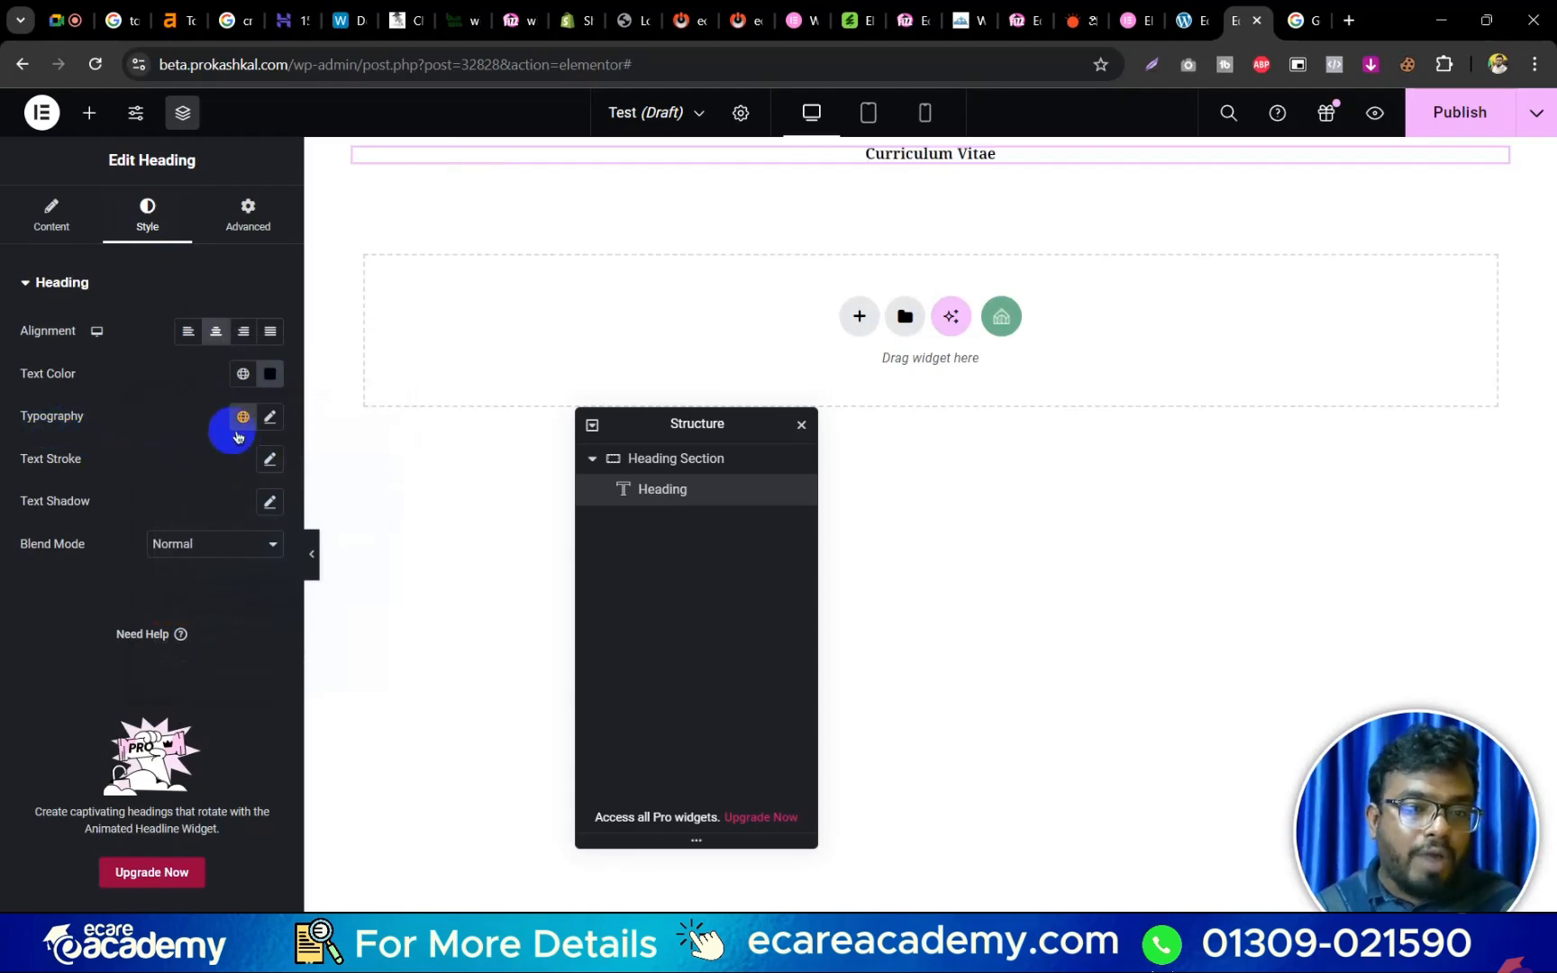
Set the heading's typography to a size of 51 px and the Arial font family.
{"action": "left_click", "coordinate": [270, 422]}
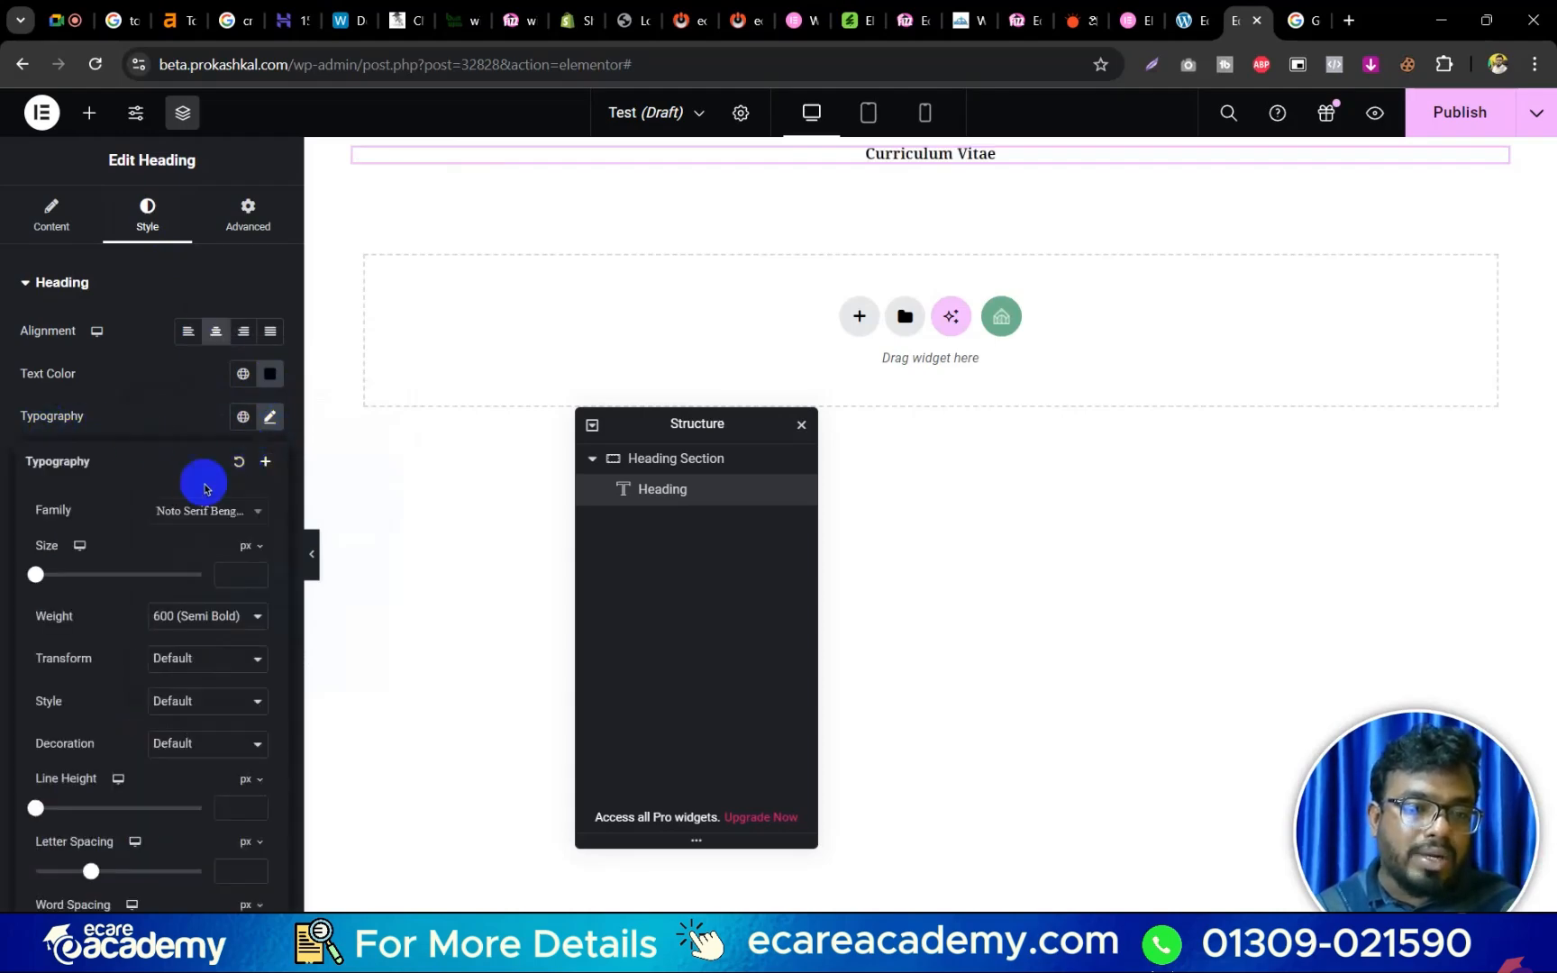
{"action": "left_click_drag", "start_coordinate": [34, 577], "coordinate": [77, 578]}
{"action": "left_click", "coordinate": [209, 511]}
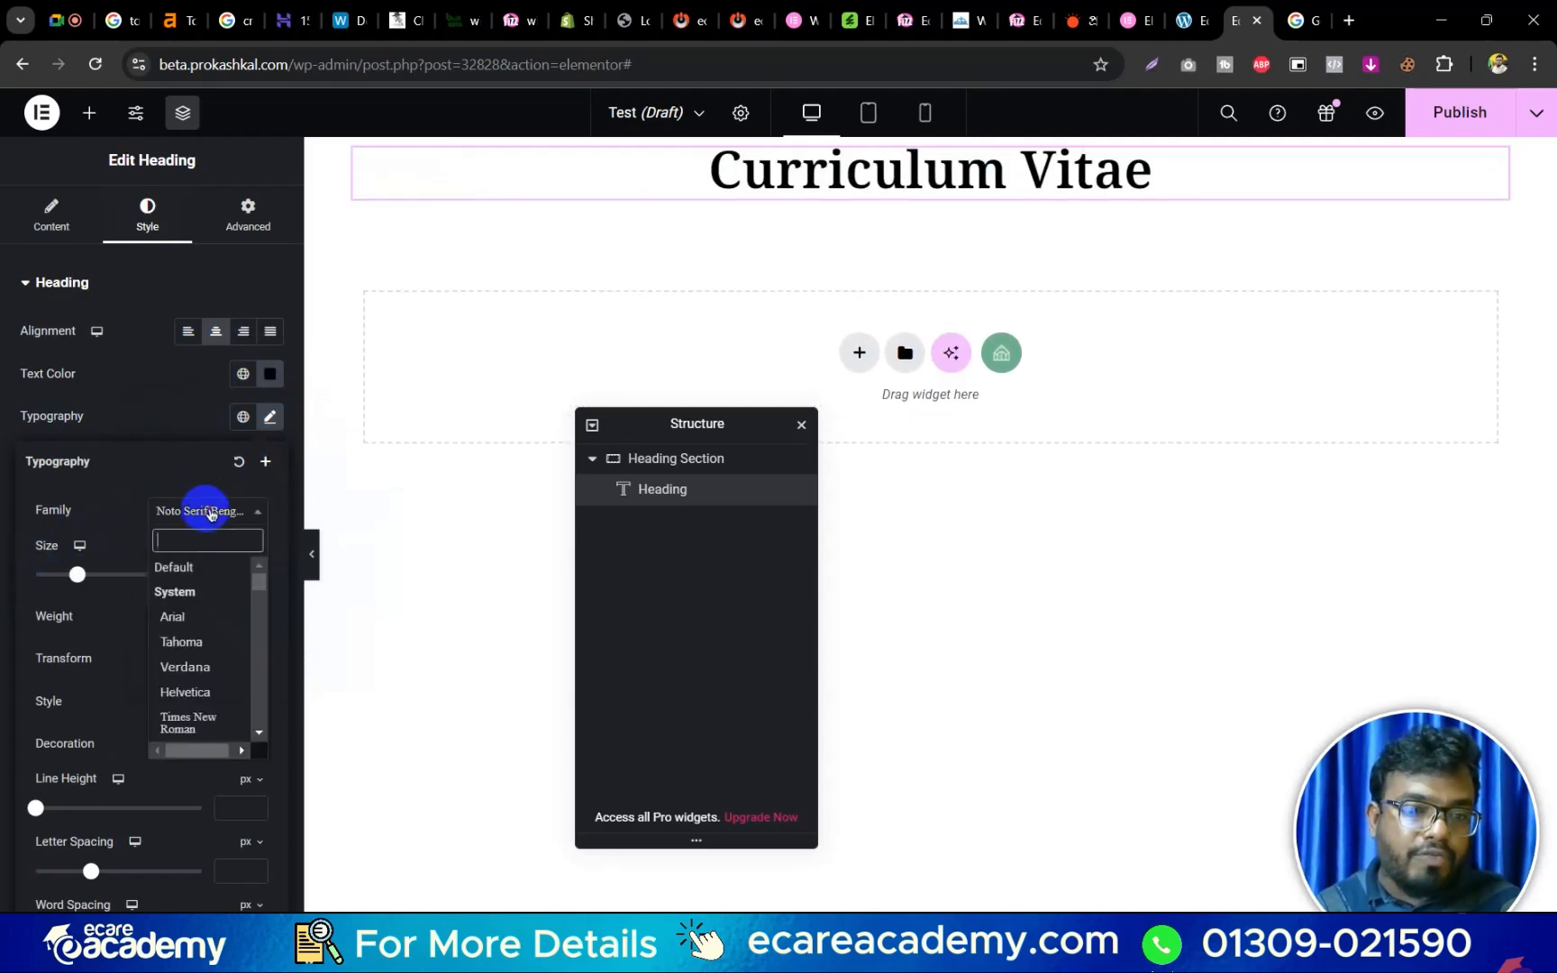
{"action": "left_click", "coordinate": [189, 618]}
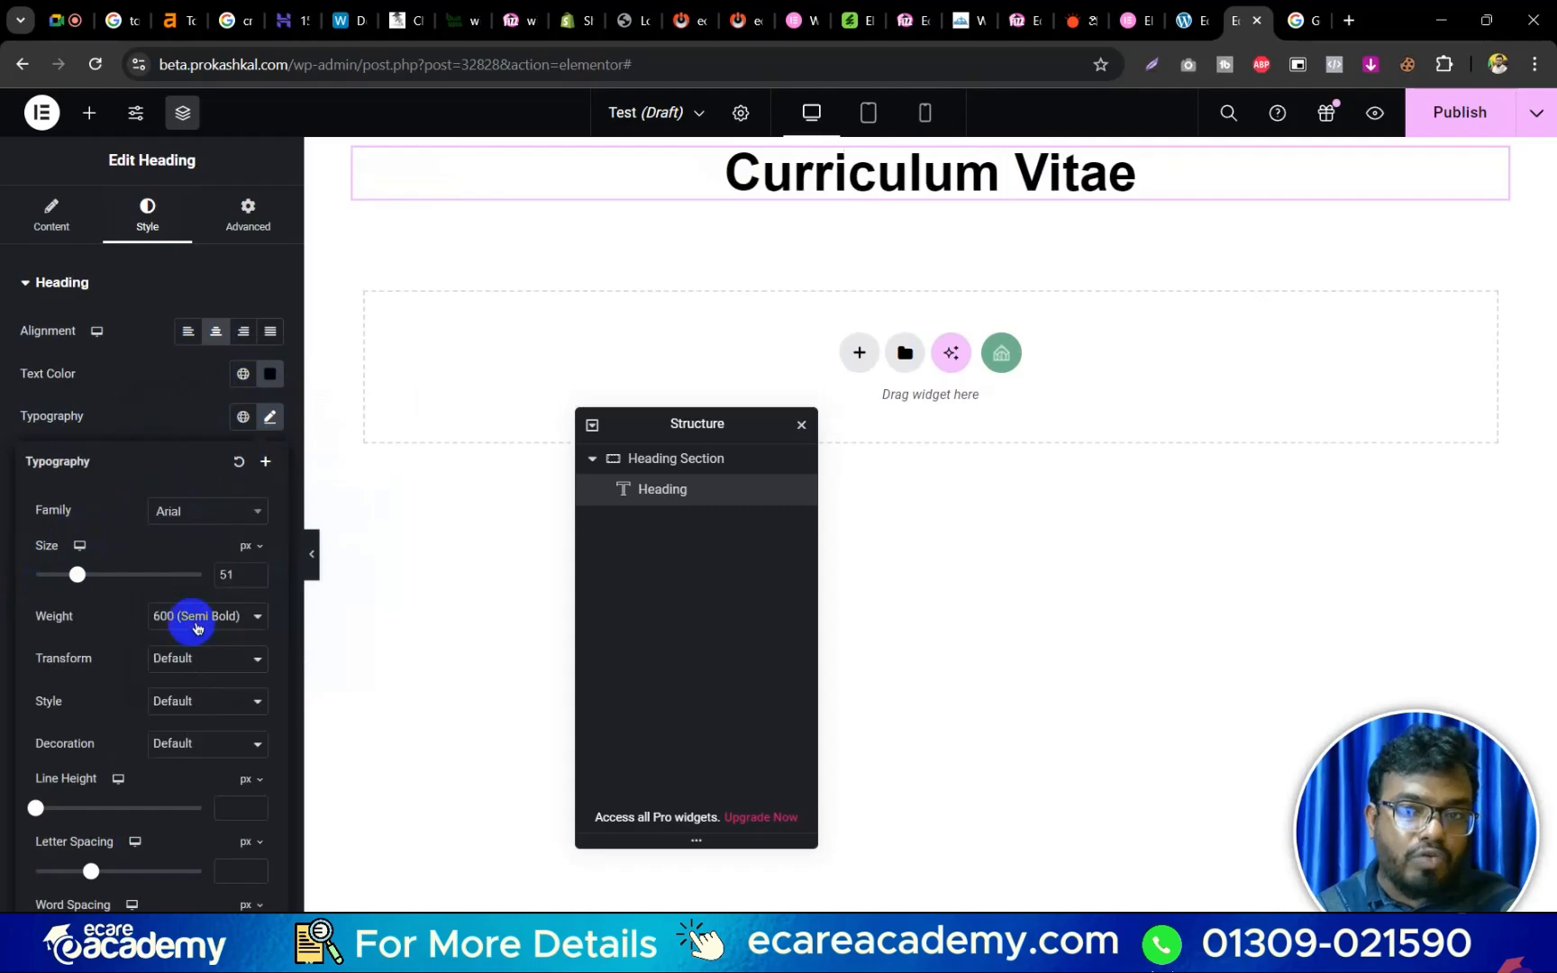
Browse the Google fonts and try Aguafina Script on the heading.
{"action": "left_click", "coordinate": [191, 514]}
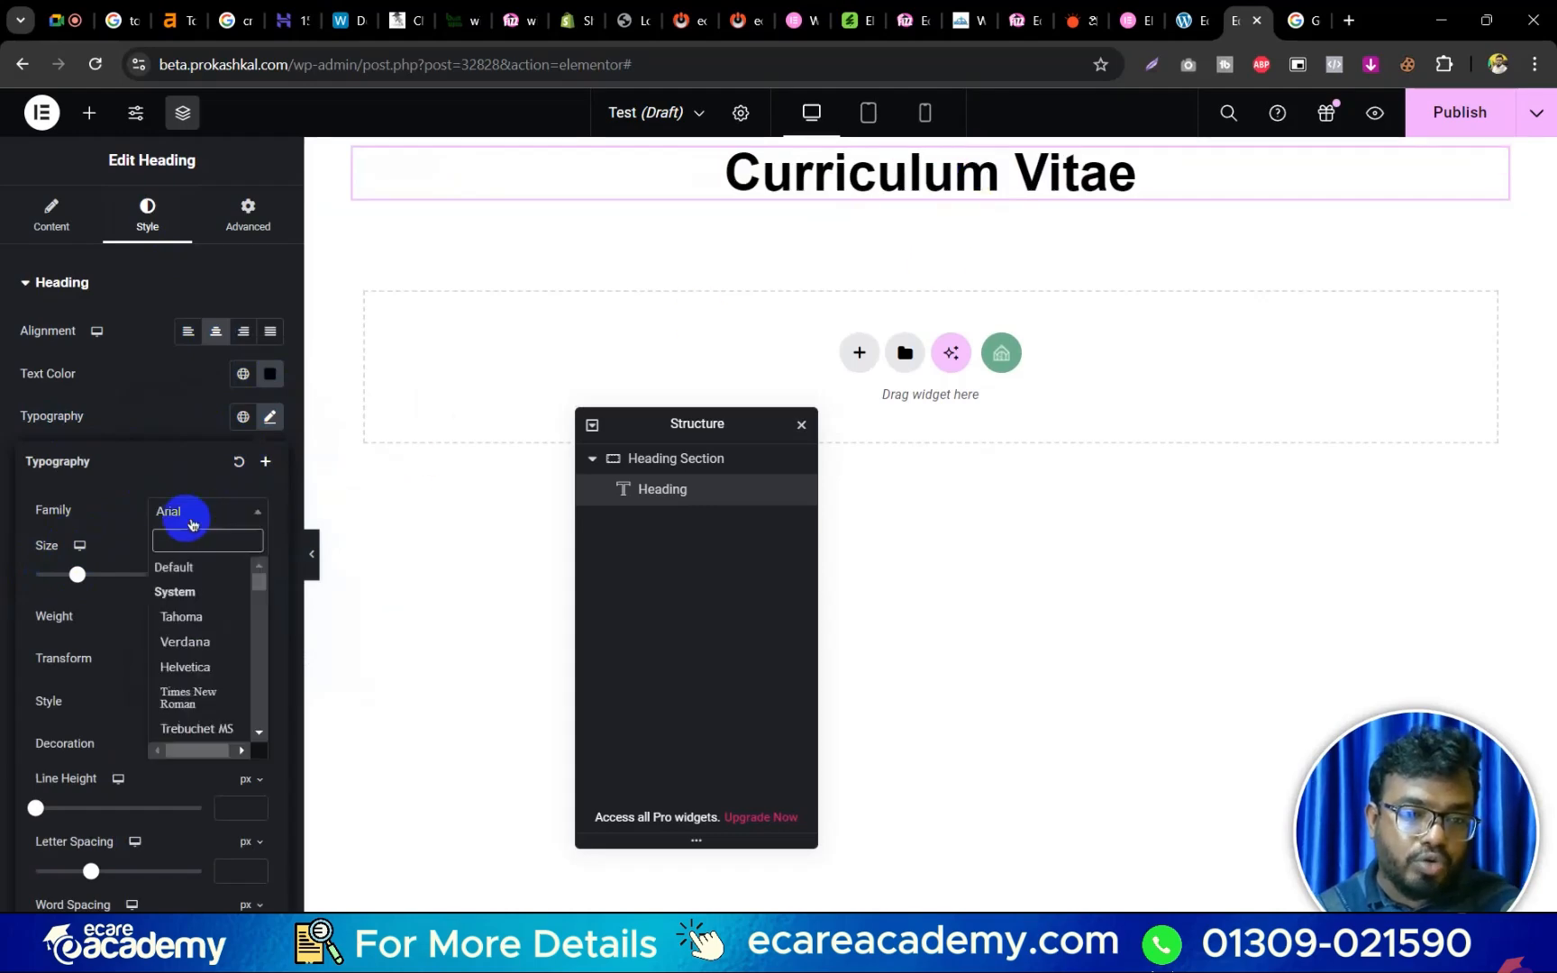
{"action": "scroll", "coordinate": [208, 622], "scroll_direction": "down", "scroll_amount": 2}
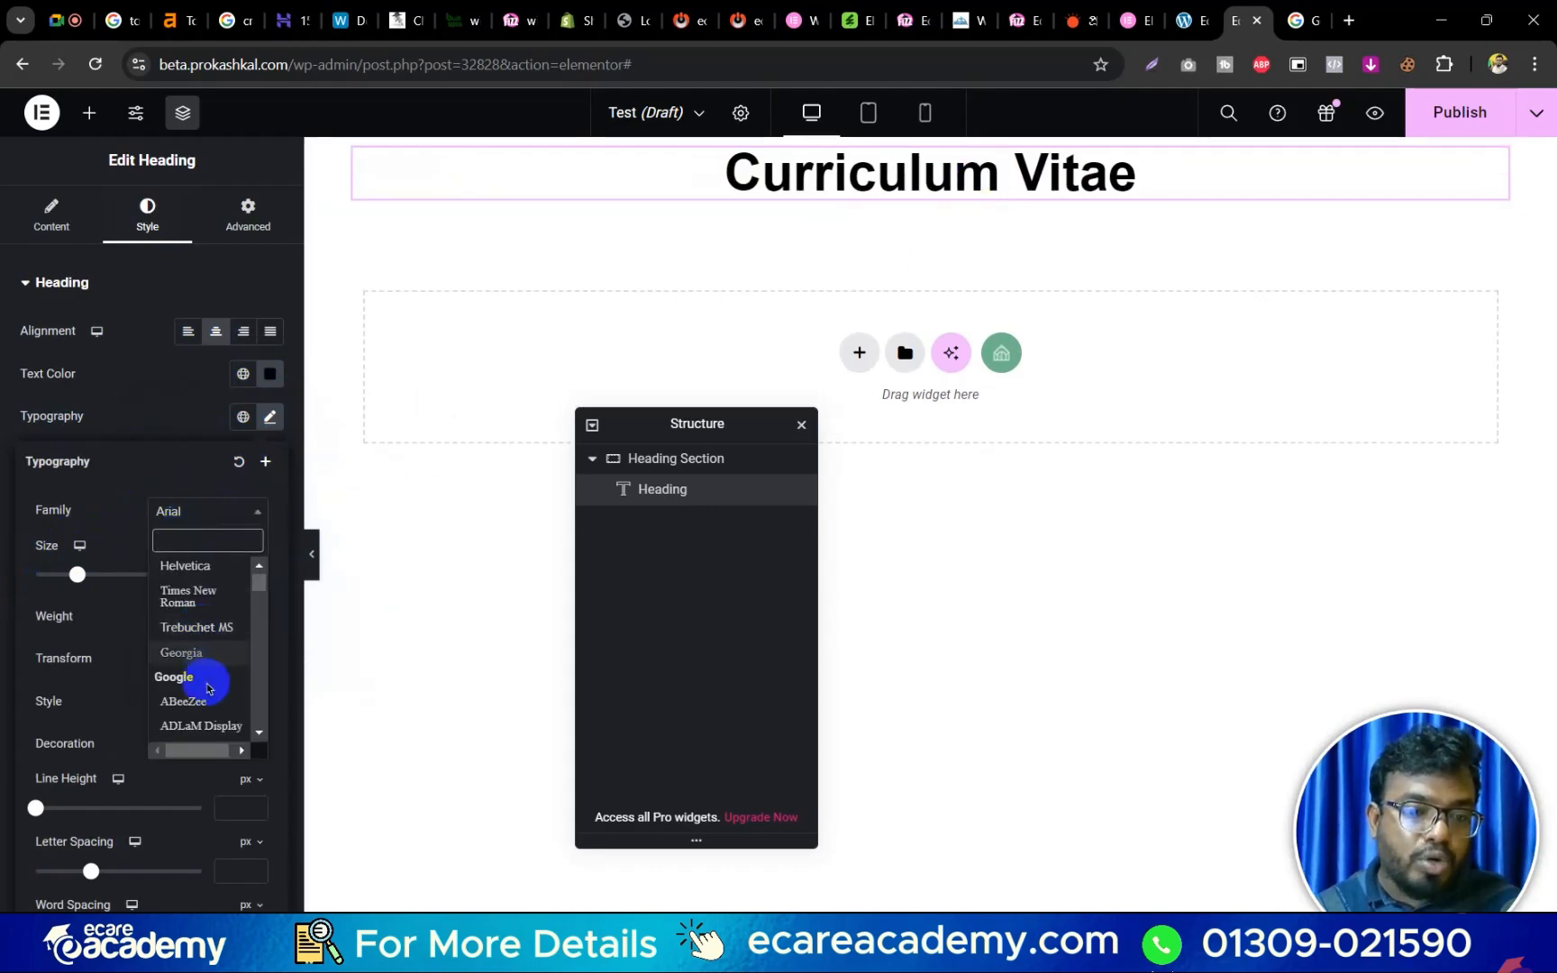
{"action": "scroll", "coordinate": [215, 703], "scroll_direction": "down", "scroll_amount": 3}
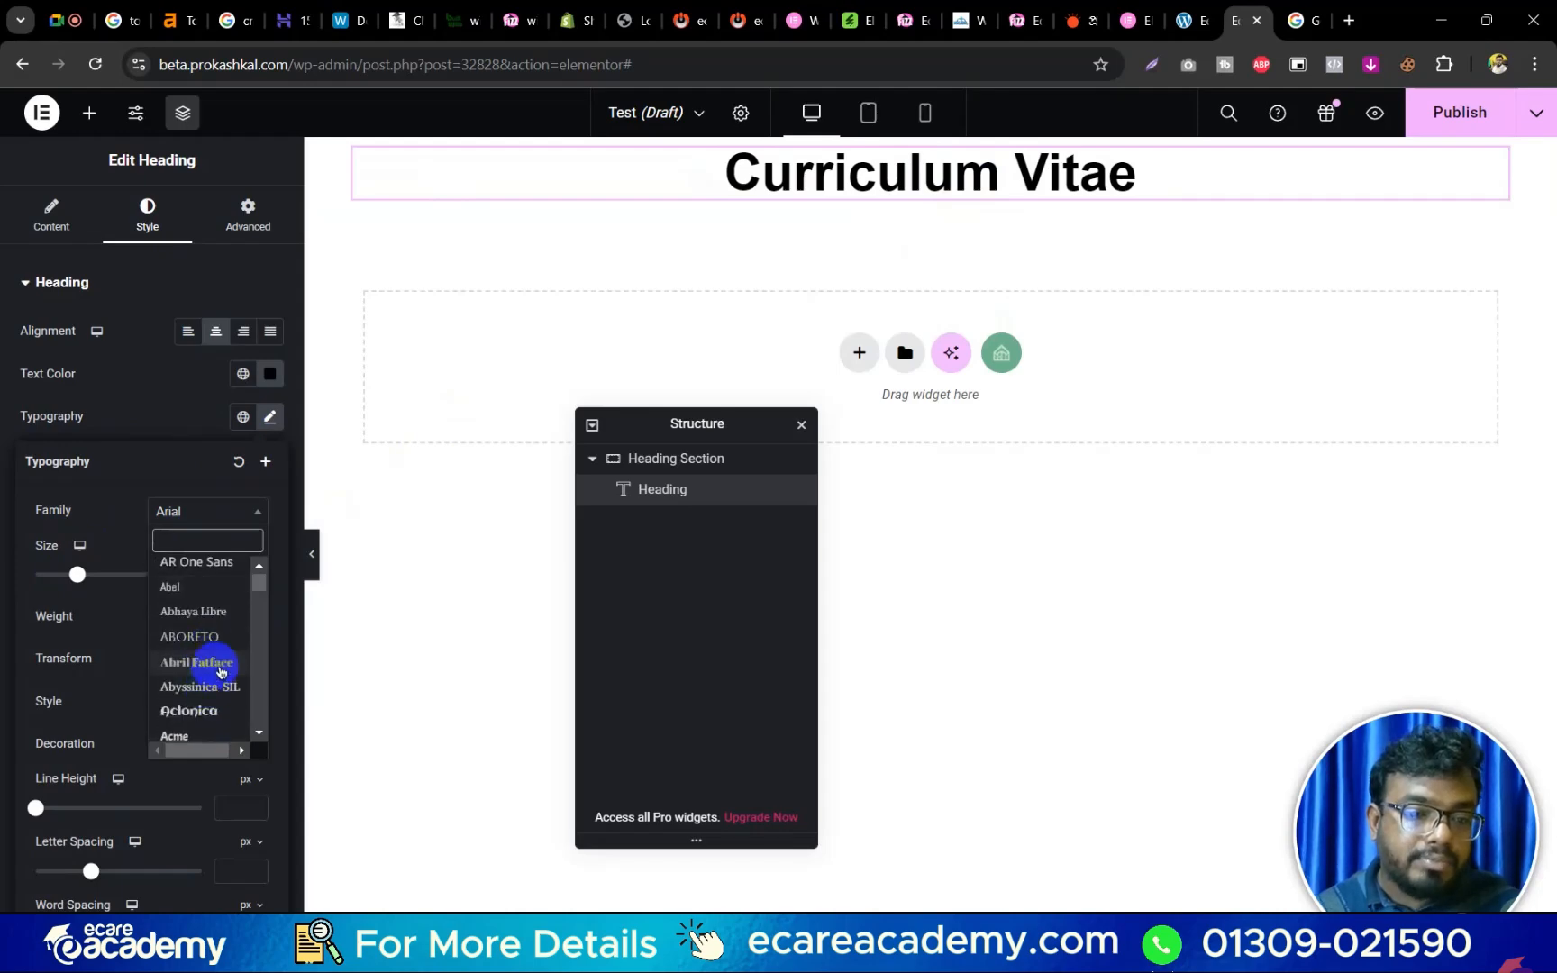
{"action": "scroll", "coordinate": [217, 630], "scroll_direction": "down", "scroll_amount": 4}
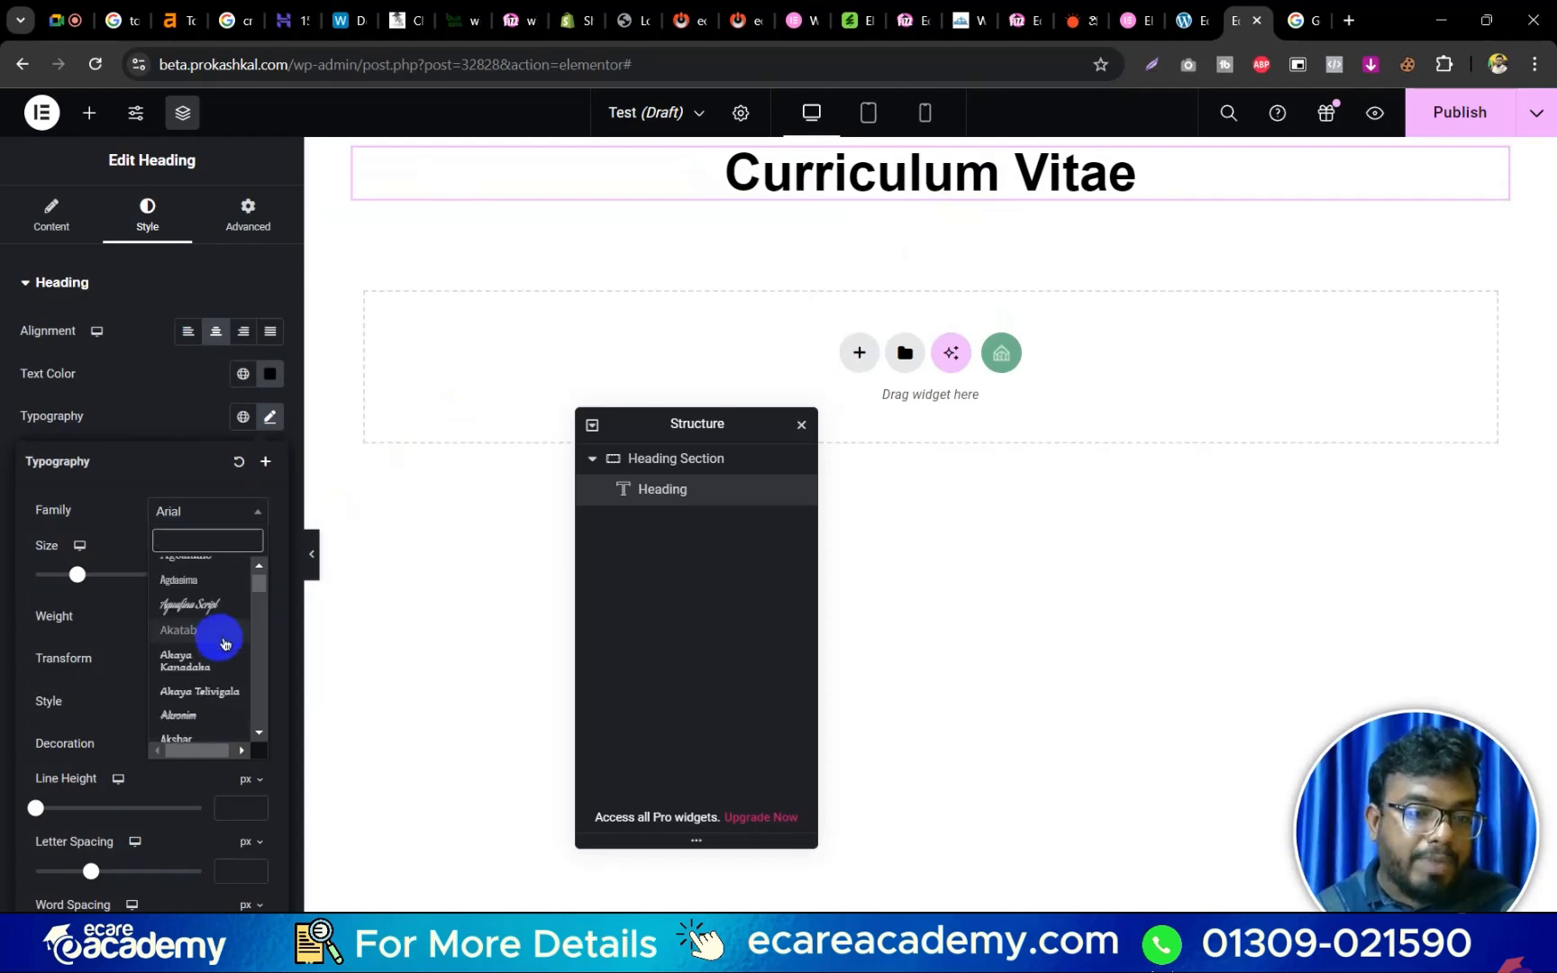
{"action": "left_click", "coordinate": [204, 603]}
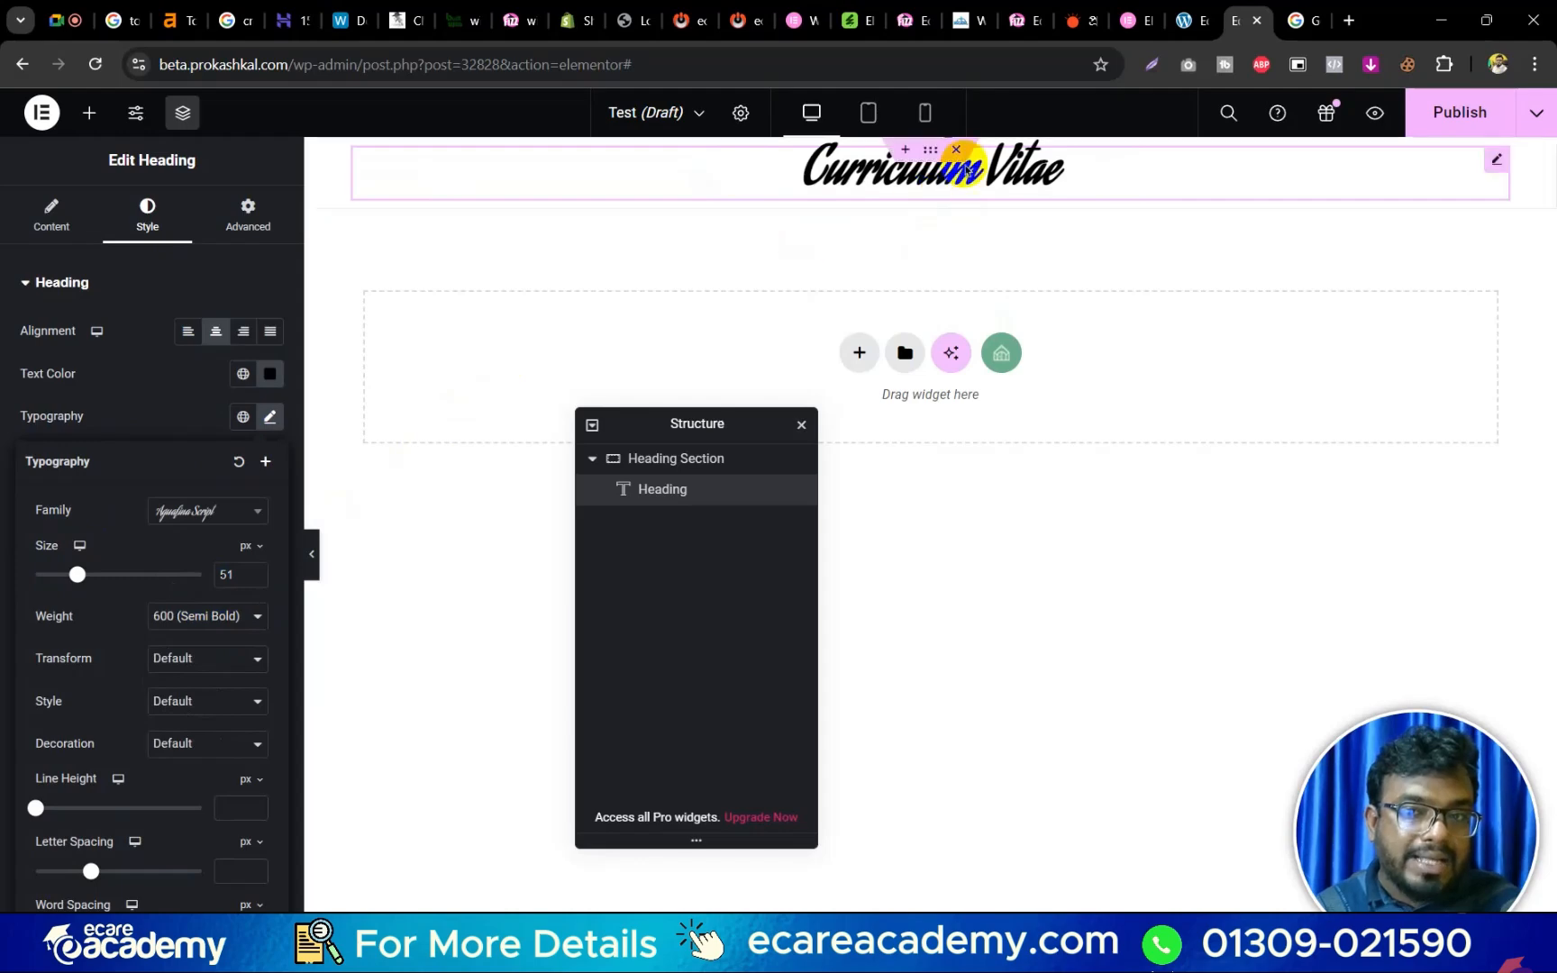
Try the Aclonica font family on the heading.
{"action": "left_click", "coordinate": [236, 510]}
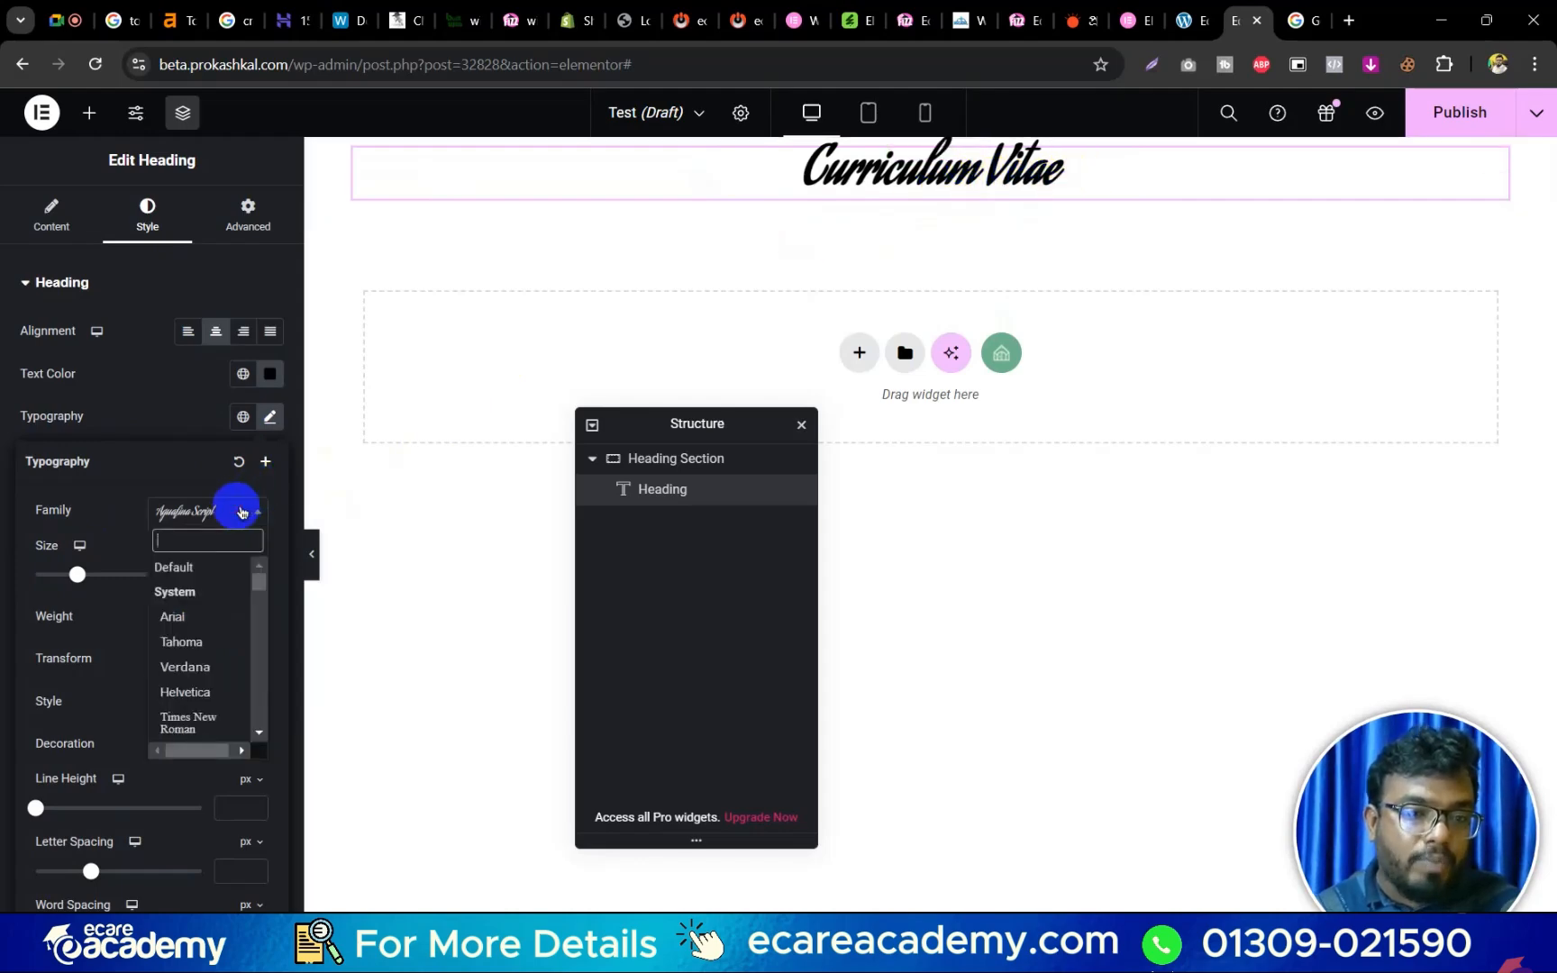
{"action": "scroll", "coordinate": [212, 636], "scroll_direction": "down", "scroll_amount": 5}
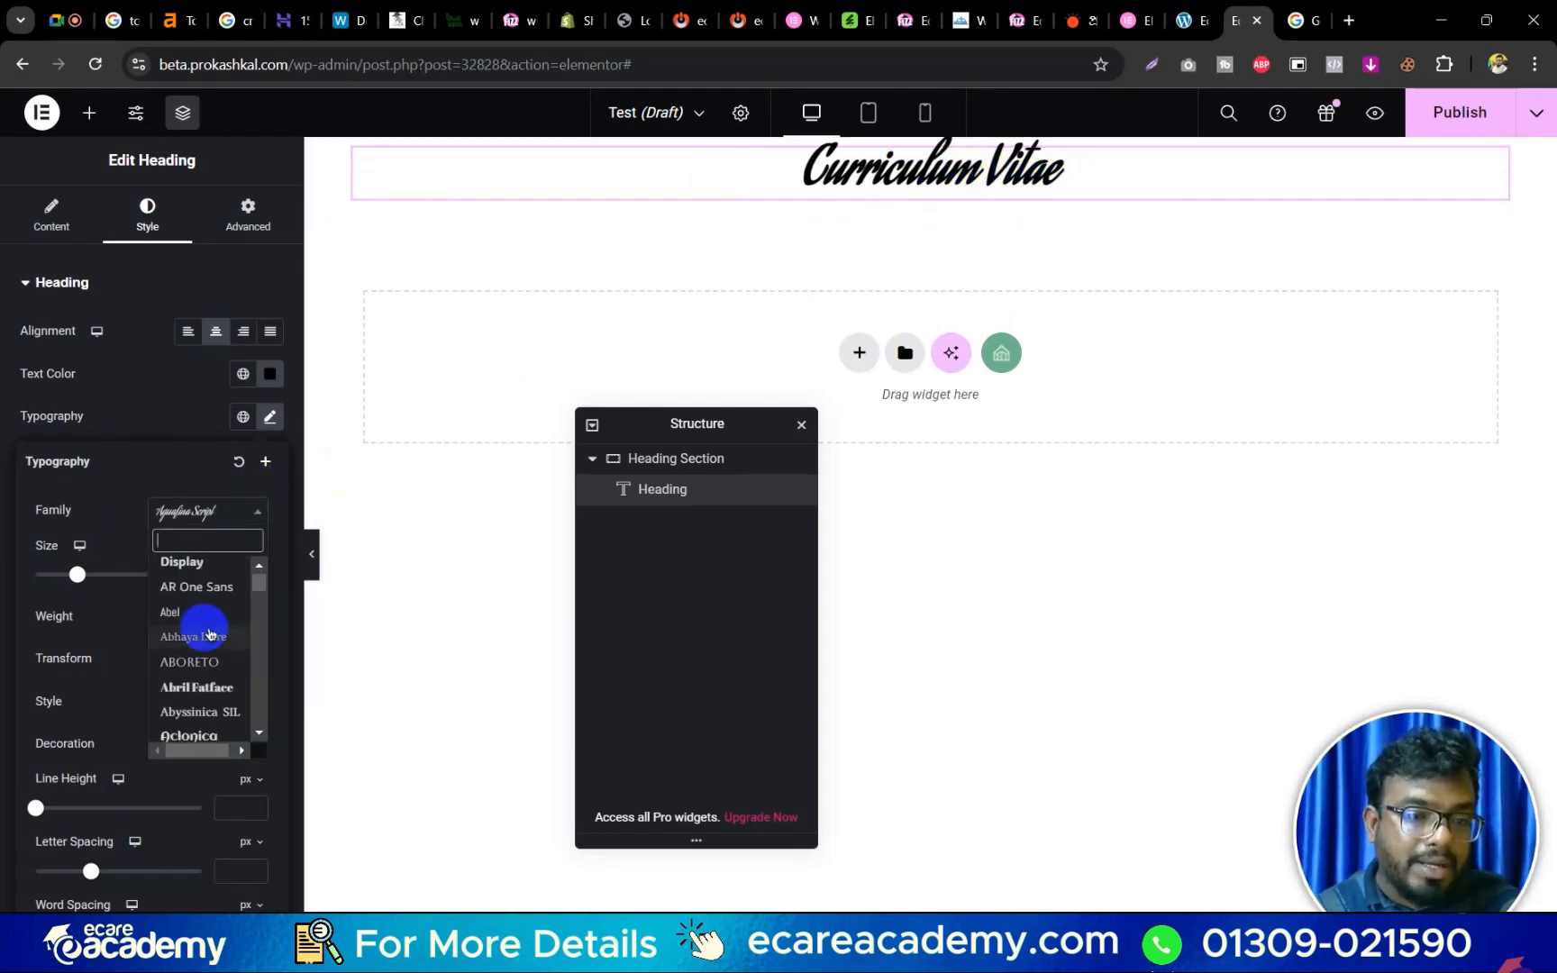
{"action": "scroll", "coordinate": [224, 644], "scroll_direction": "down", "scroll_amount": 1}
{"action": "left_click", "coordinate": [191, 640]}
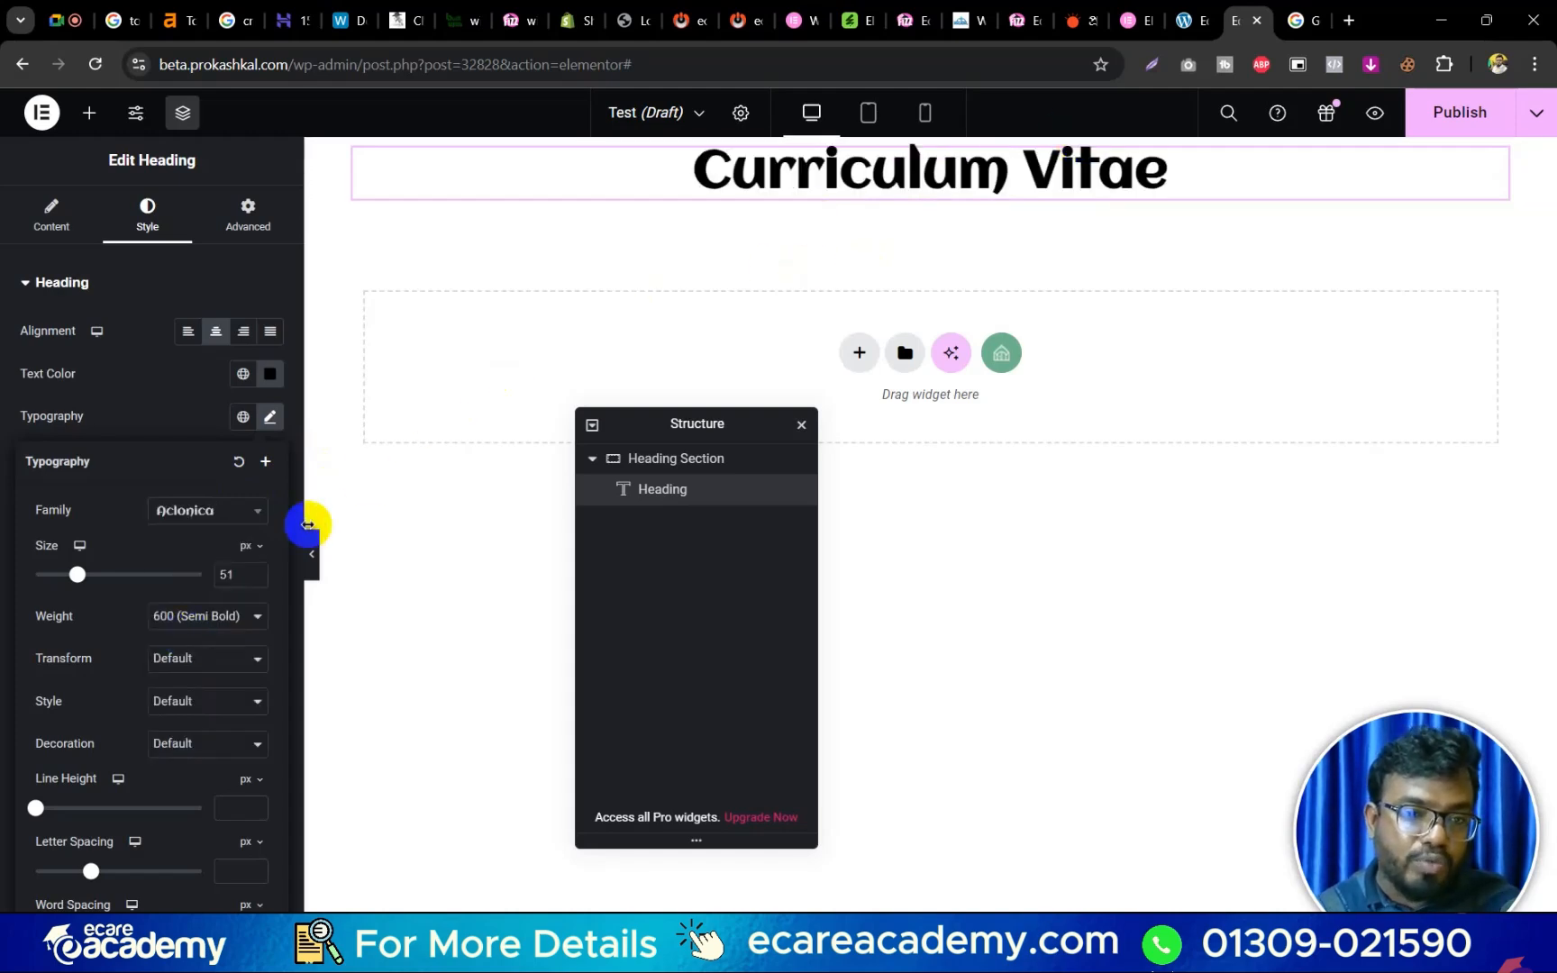
Search the font families for Roboto and apply it to the heading.
{"action": "left_click", "coordinate": [217, 515]}
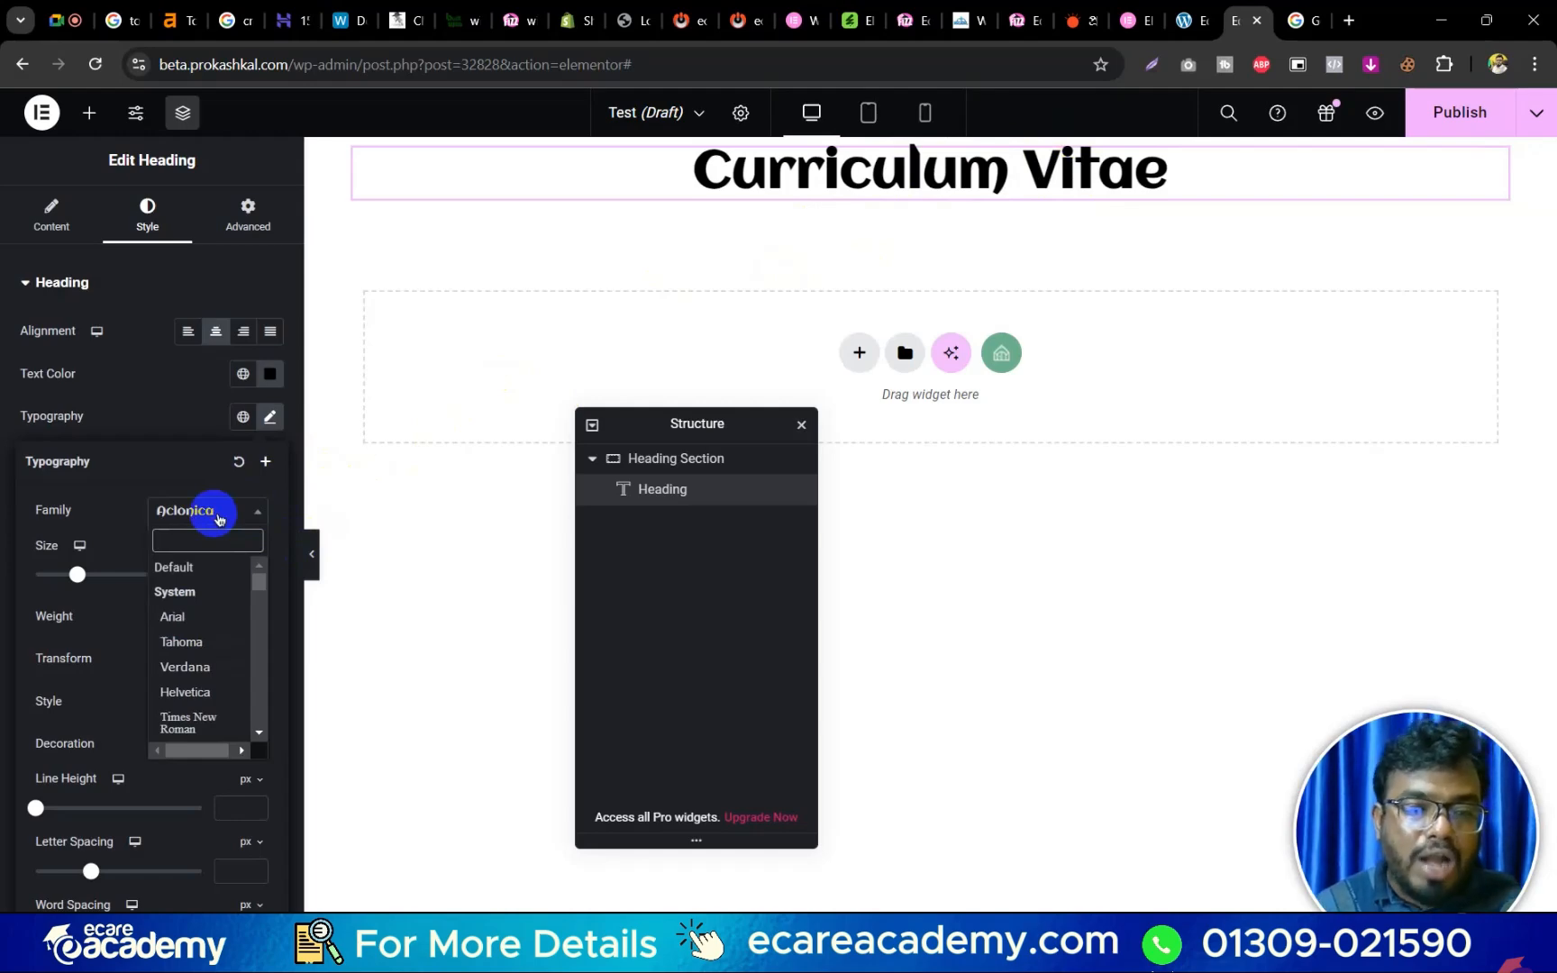
{"action": "type", "text": "robo"}
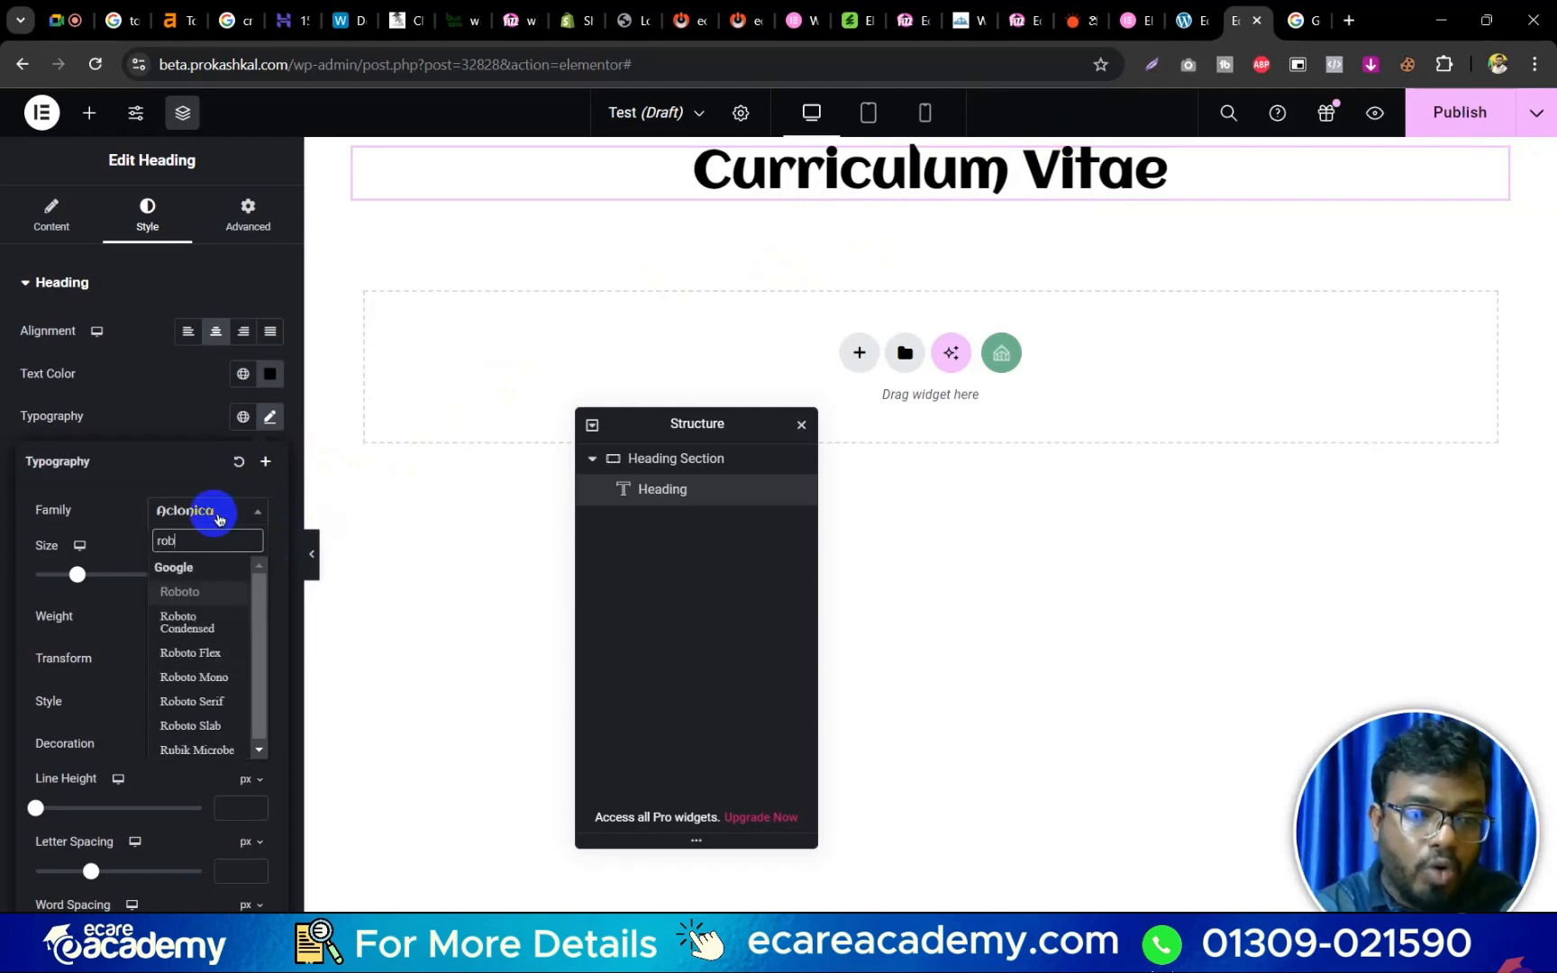
{"action": "left_click", "coordinate": [194, 597]}
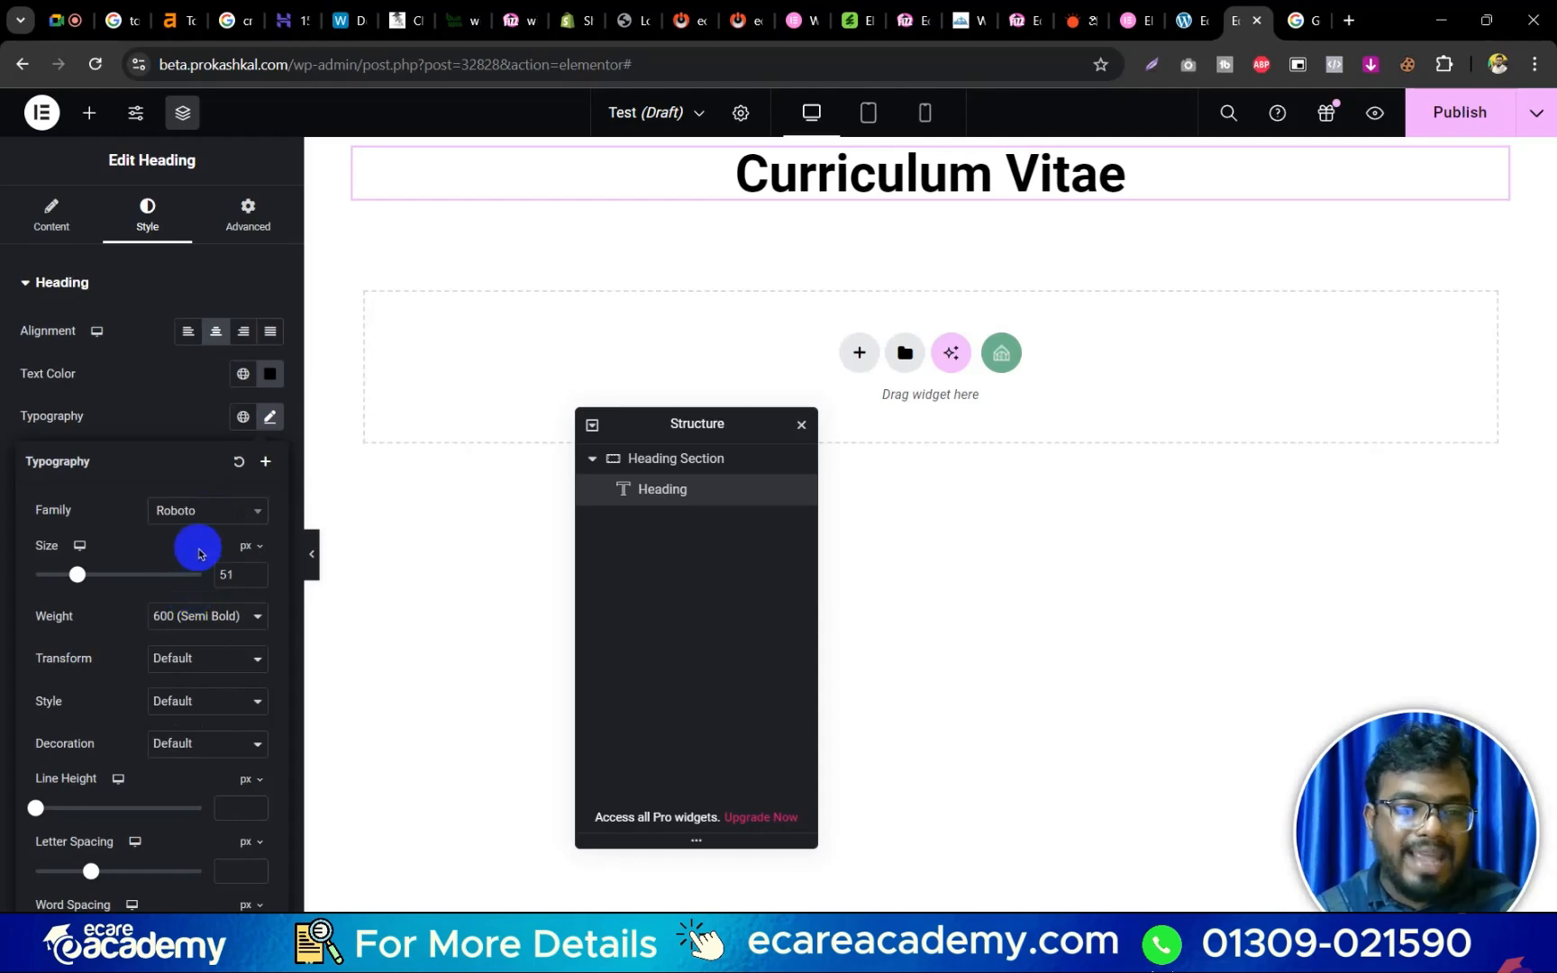
Search the heading's font families for "impac".
{"action": "left_click", "coordinate": [196, 513]}
{"action": "type", "text": "imp"}
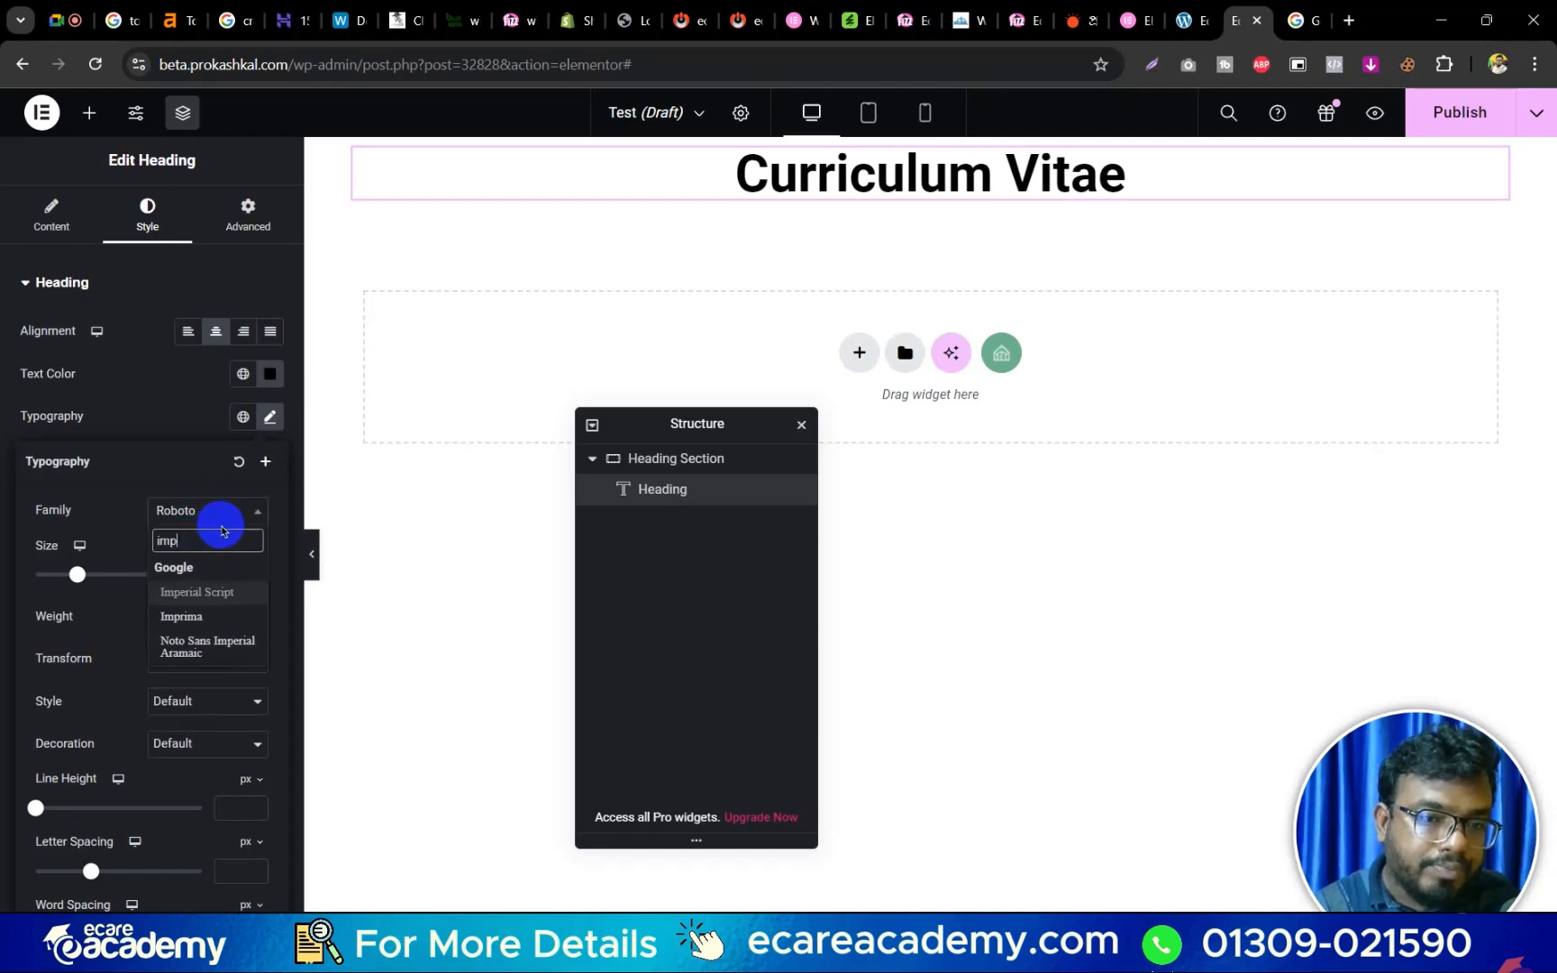
{"action": "type", "text": "ac"}
Set the heading's font family to Arial and its weight to 900 (Black).
{"action": "left_click_drag", "start_coordinate": [219, 532], "coordinate": [146, 539]}
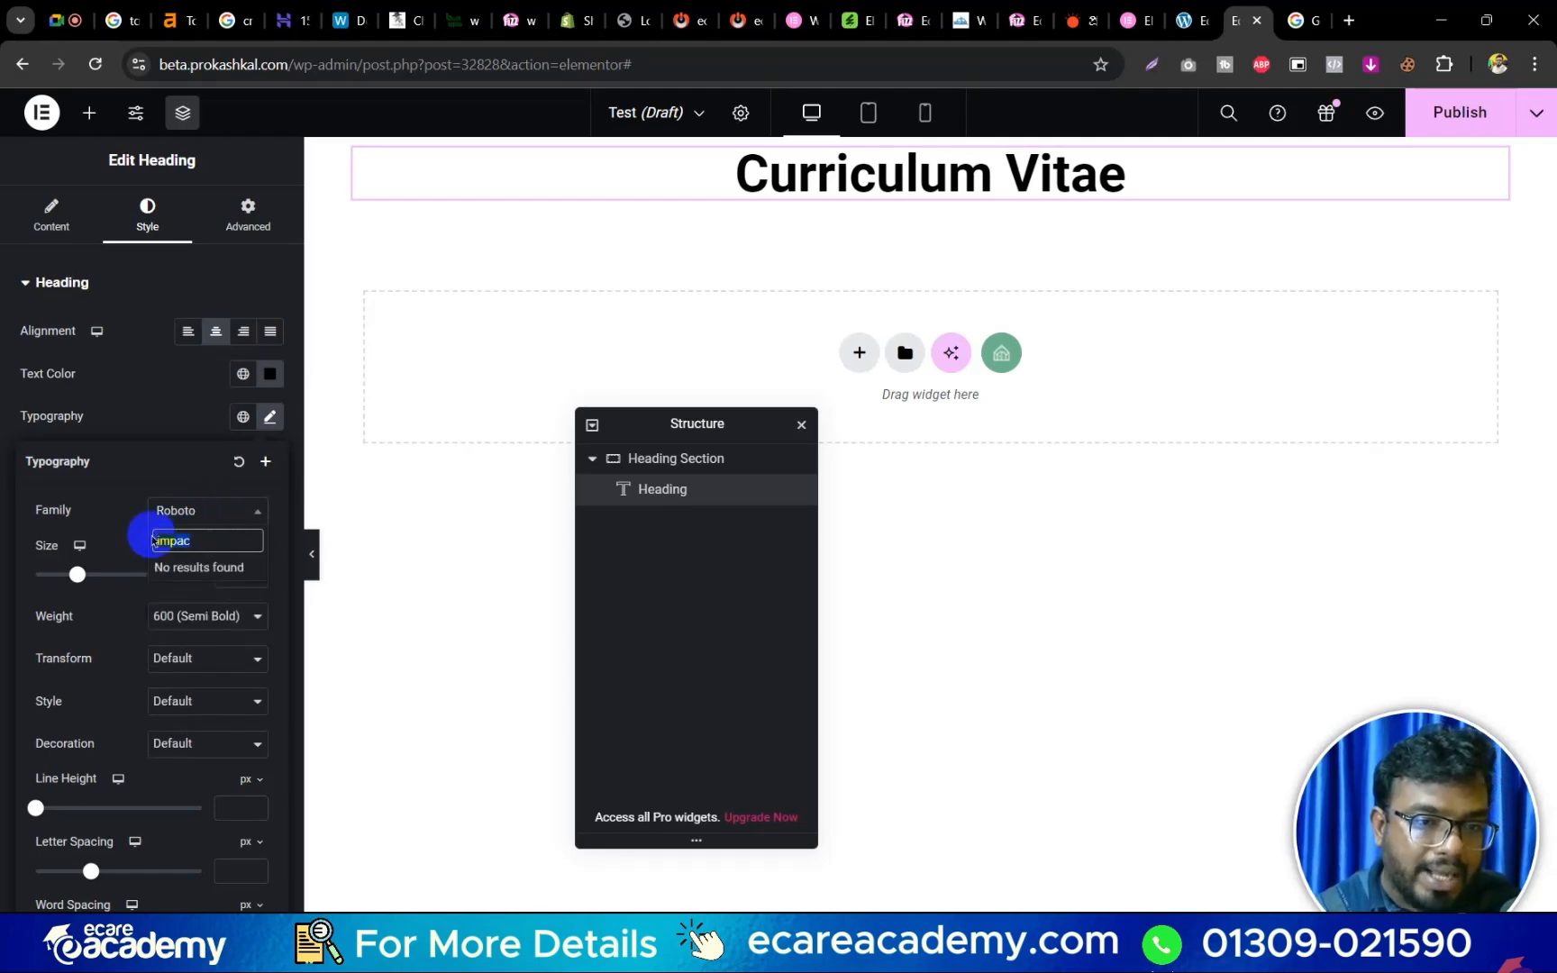
{"action": "type", "text": "ar"}
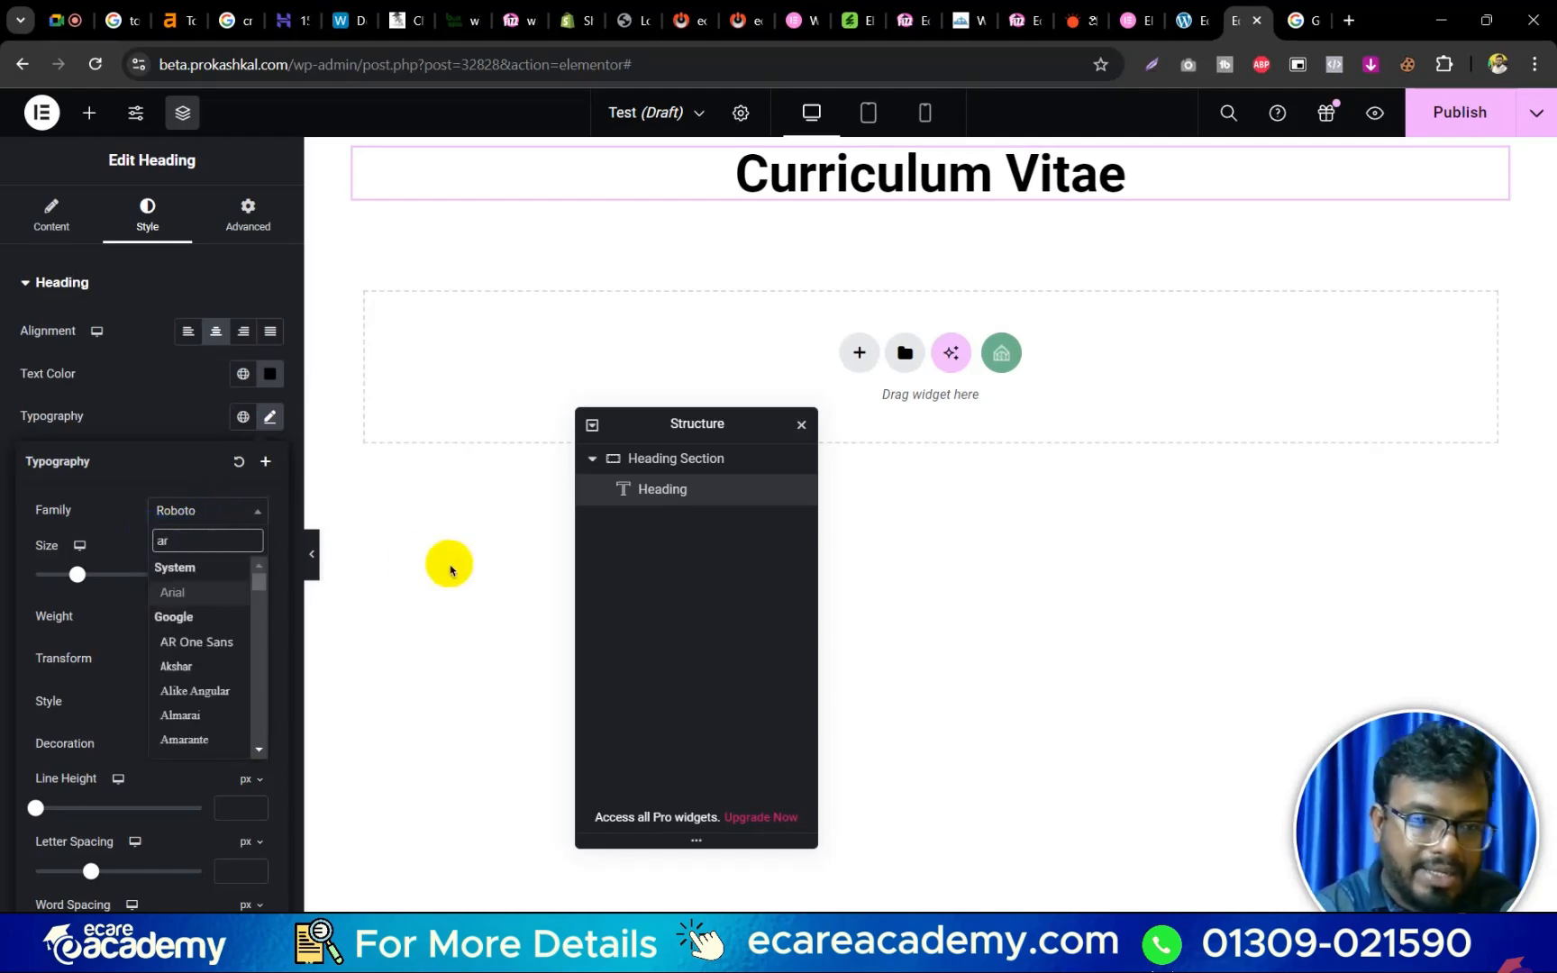
{"action": "left_click", "coordinate": [185, 584]}
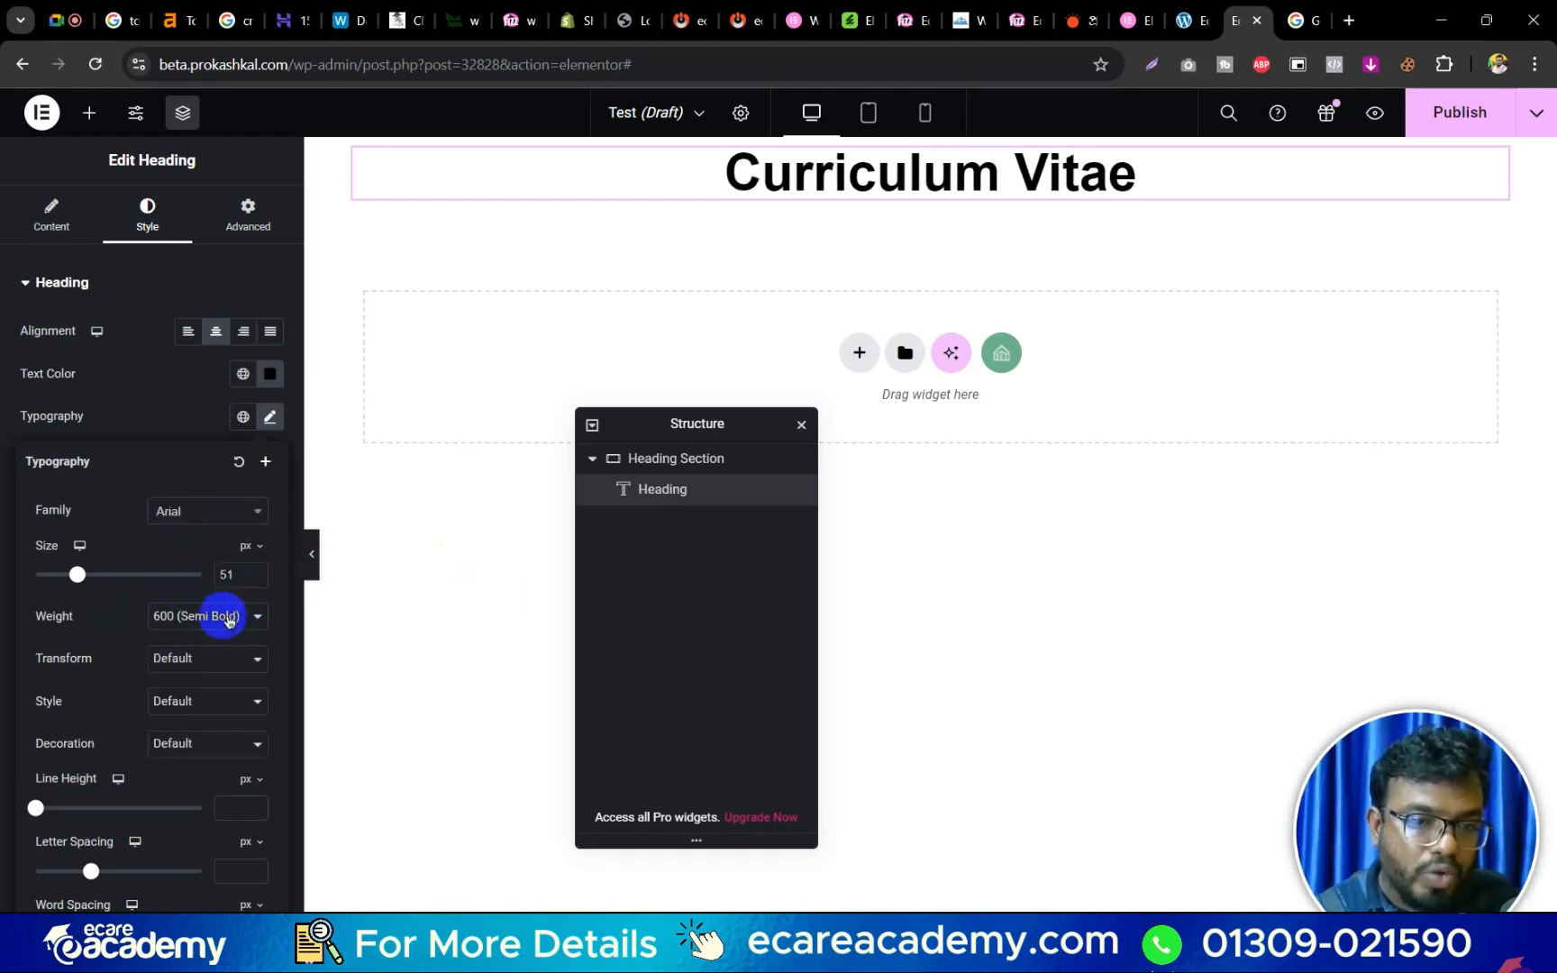
{"action": "left_click", "coordinate": [225, 616]}
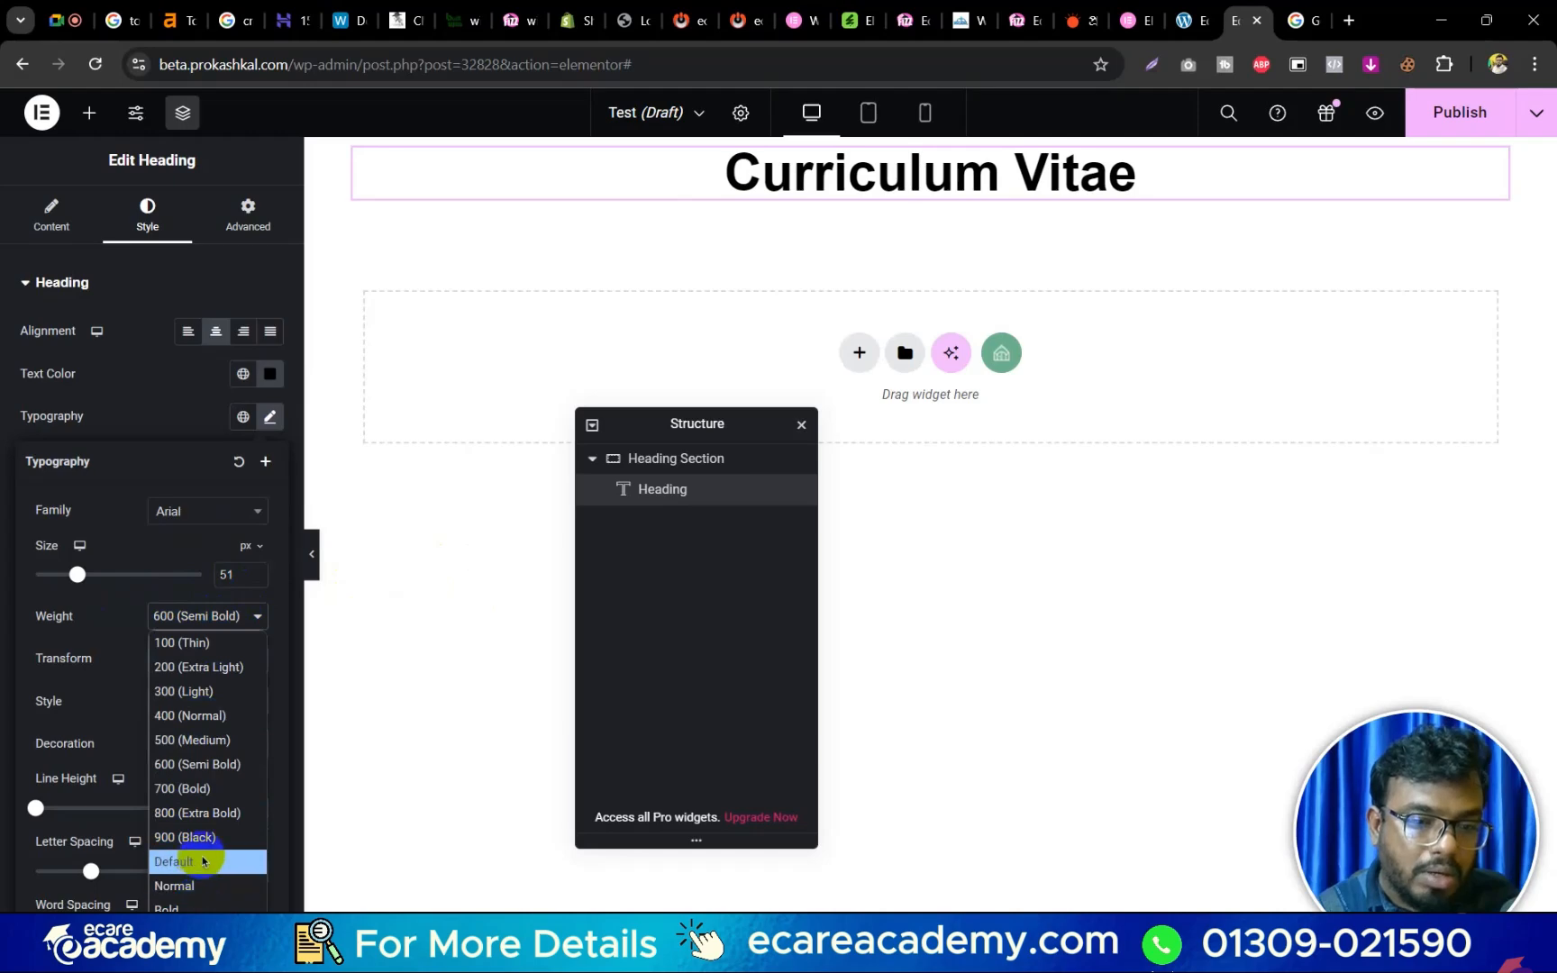
{"action": "left_click", "coordinate": [199, 837]}
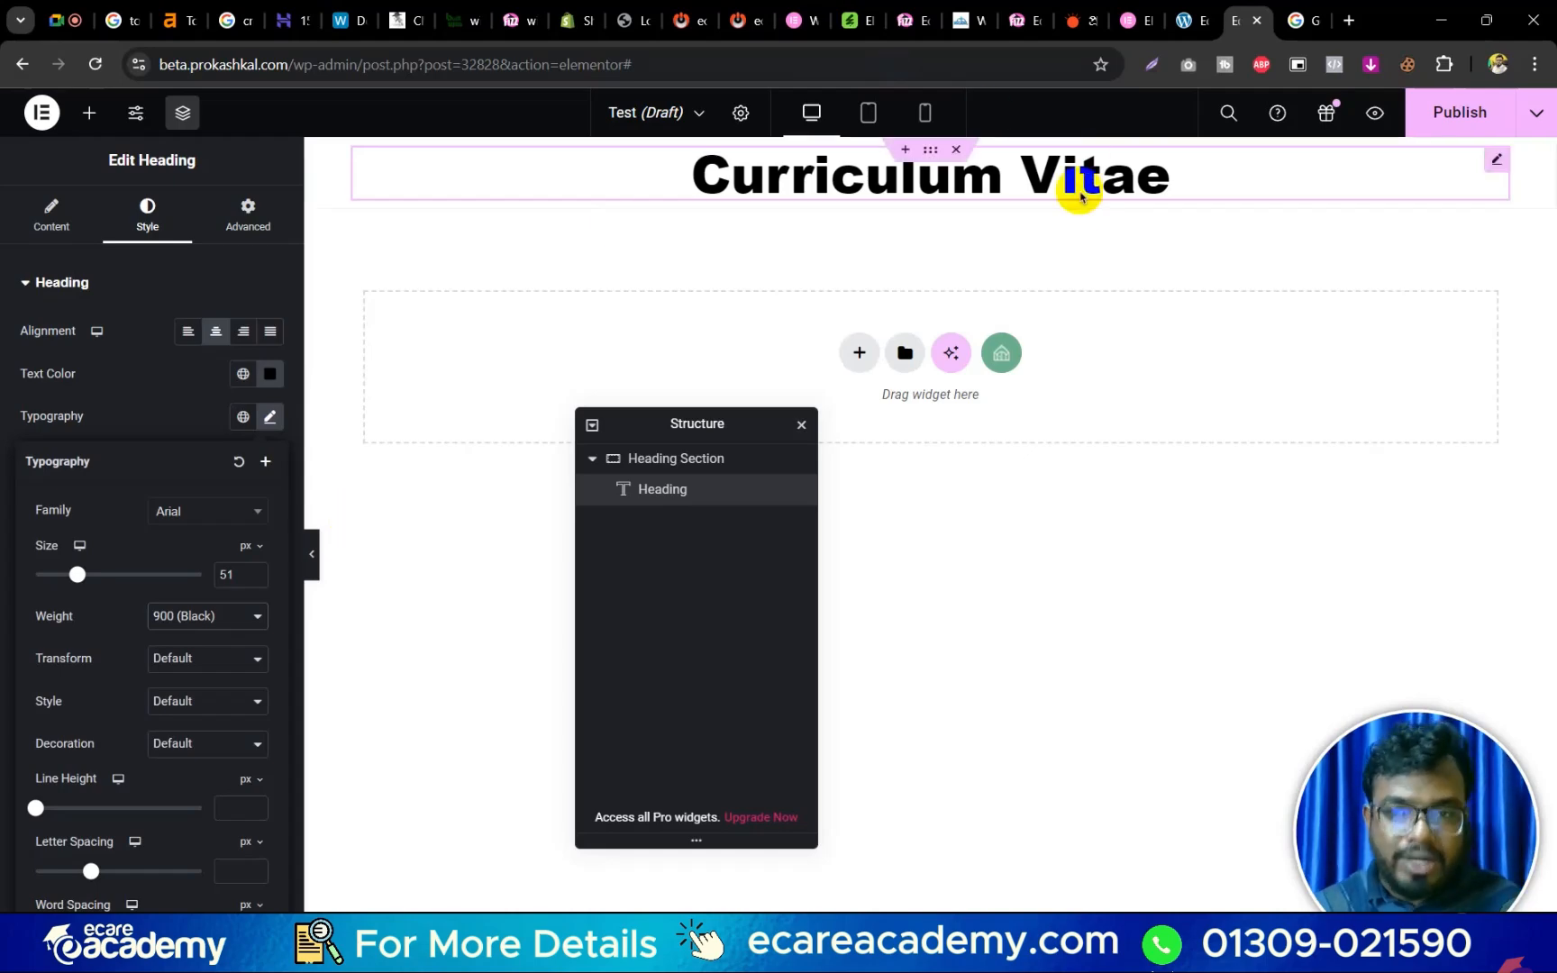
Reduce the Curriculum Vitae heading's font size to 44 px.
{"action": "left_click_drag", "start_coordinate": [829, 180], "coordinate": [795, 185]}
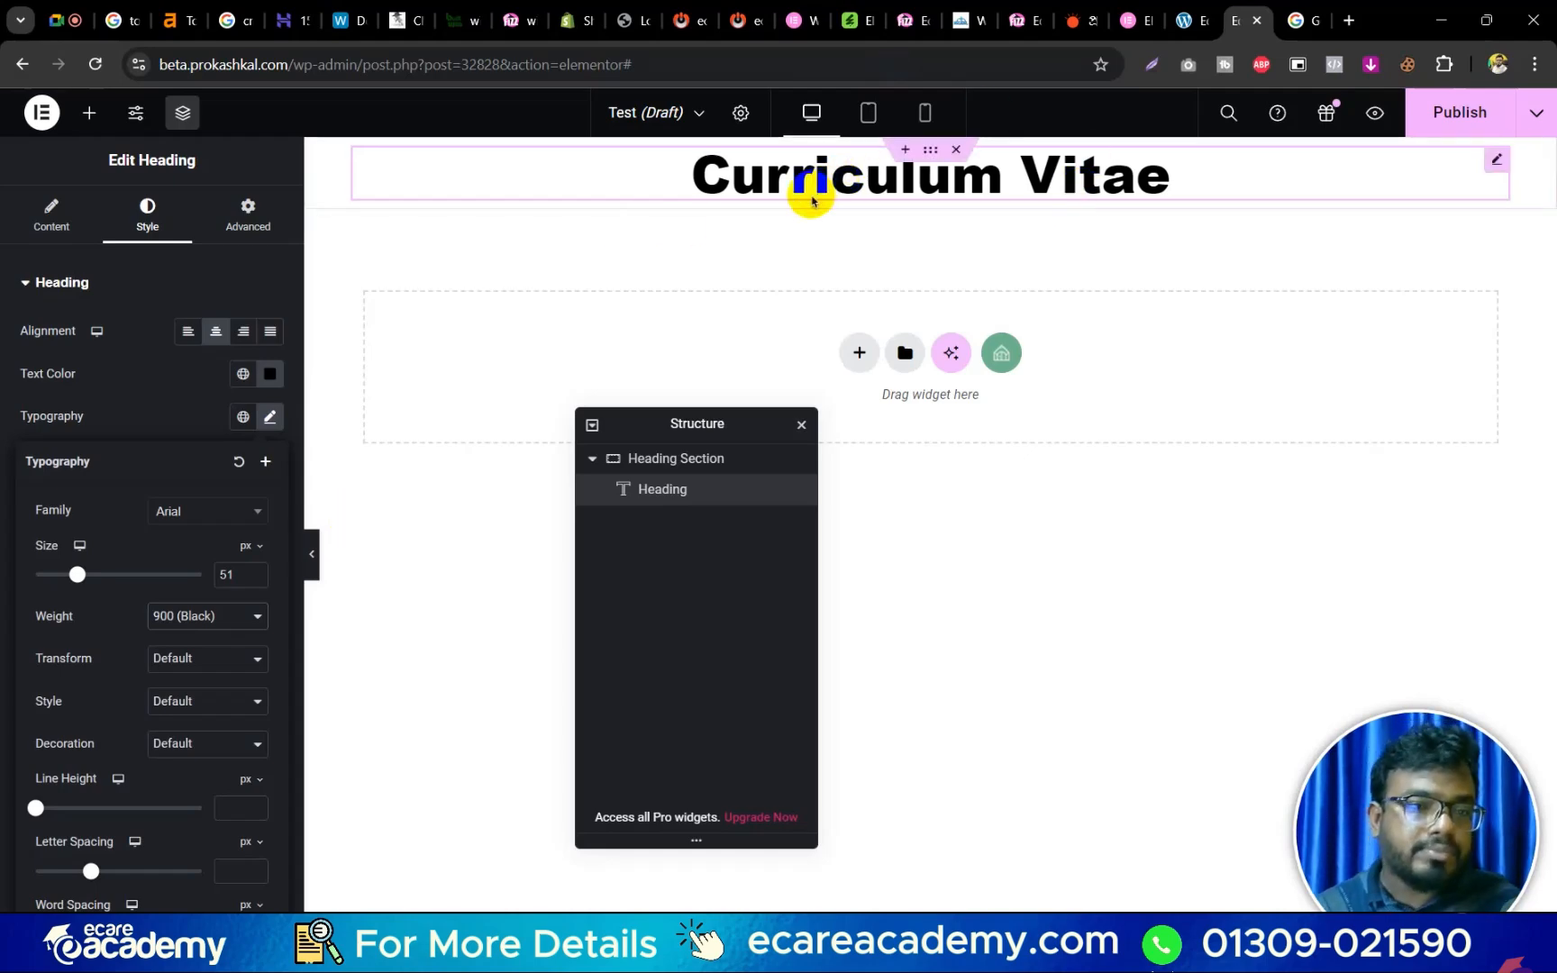
{"action": "left_click", "coordinate": [155, 419]}
{"action": "left_click", "coordinate": [270, 417]}
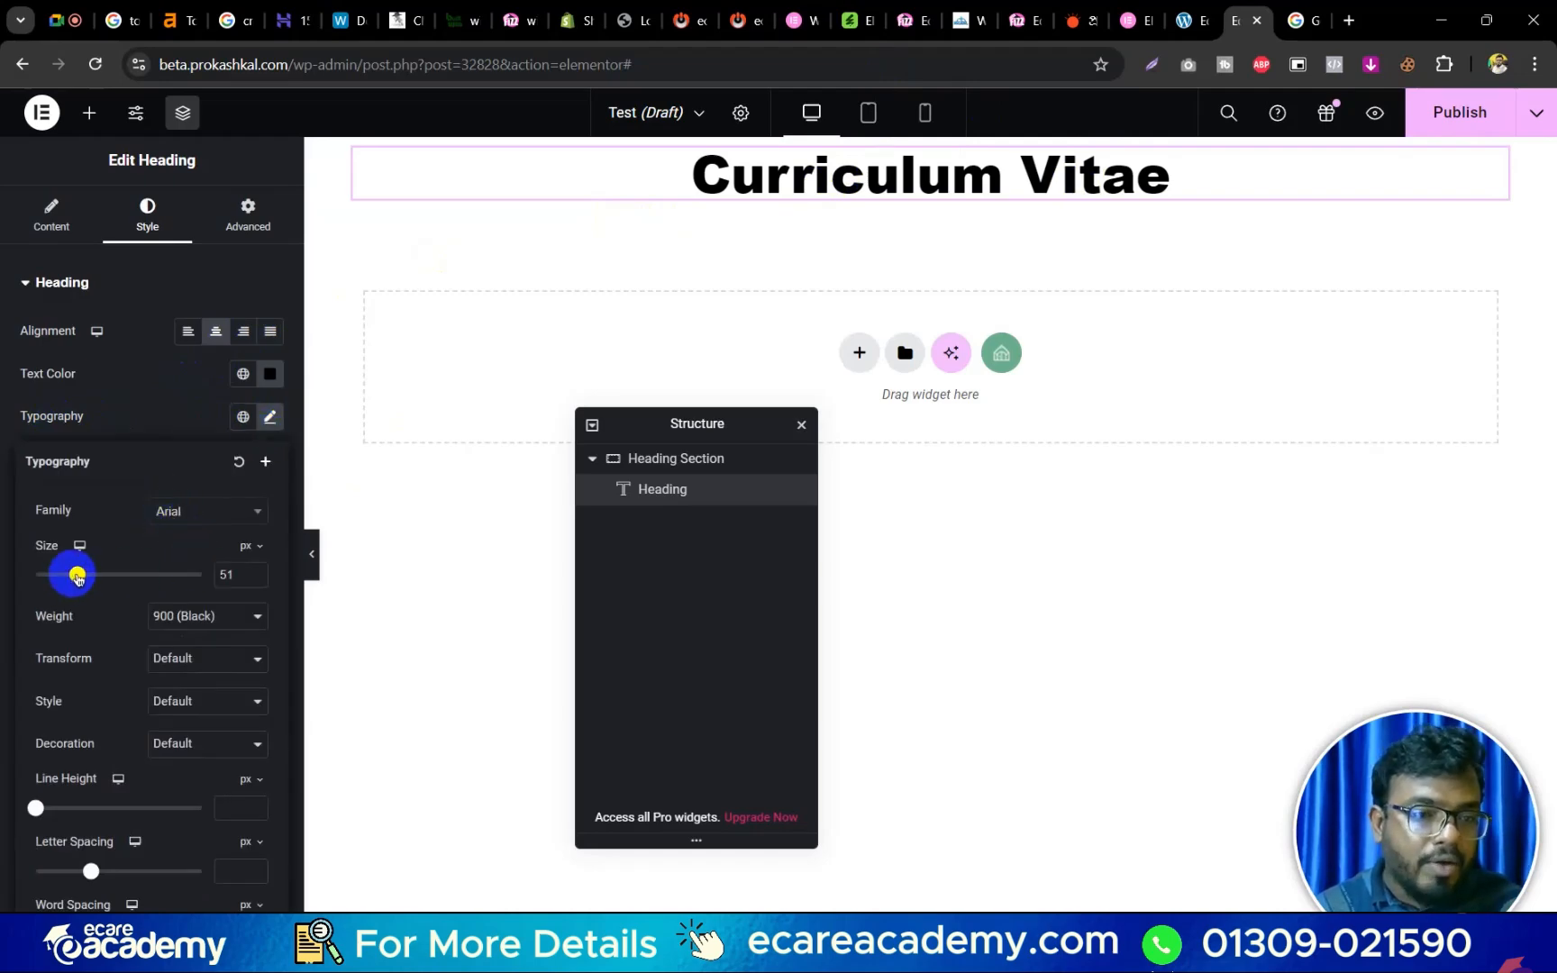
{"action": "left_click_drag", "start_coordinate": [74, 574], "coordinate": [72, 576]}
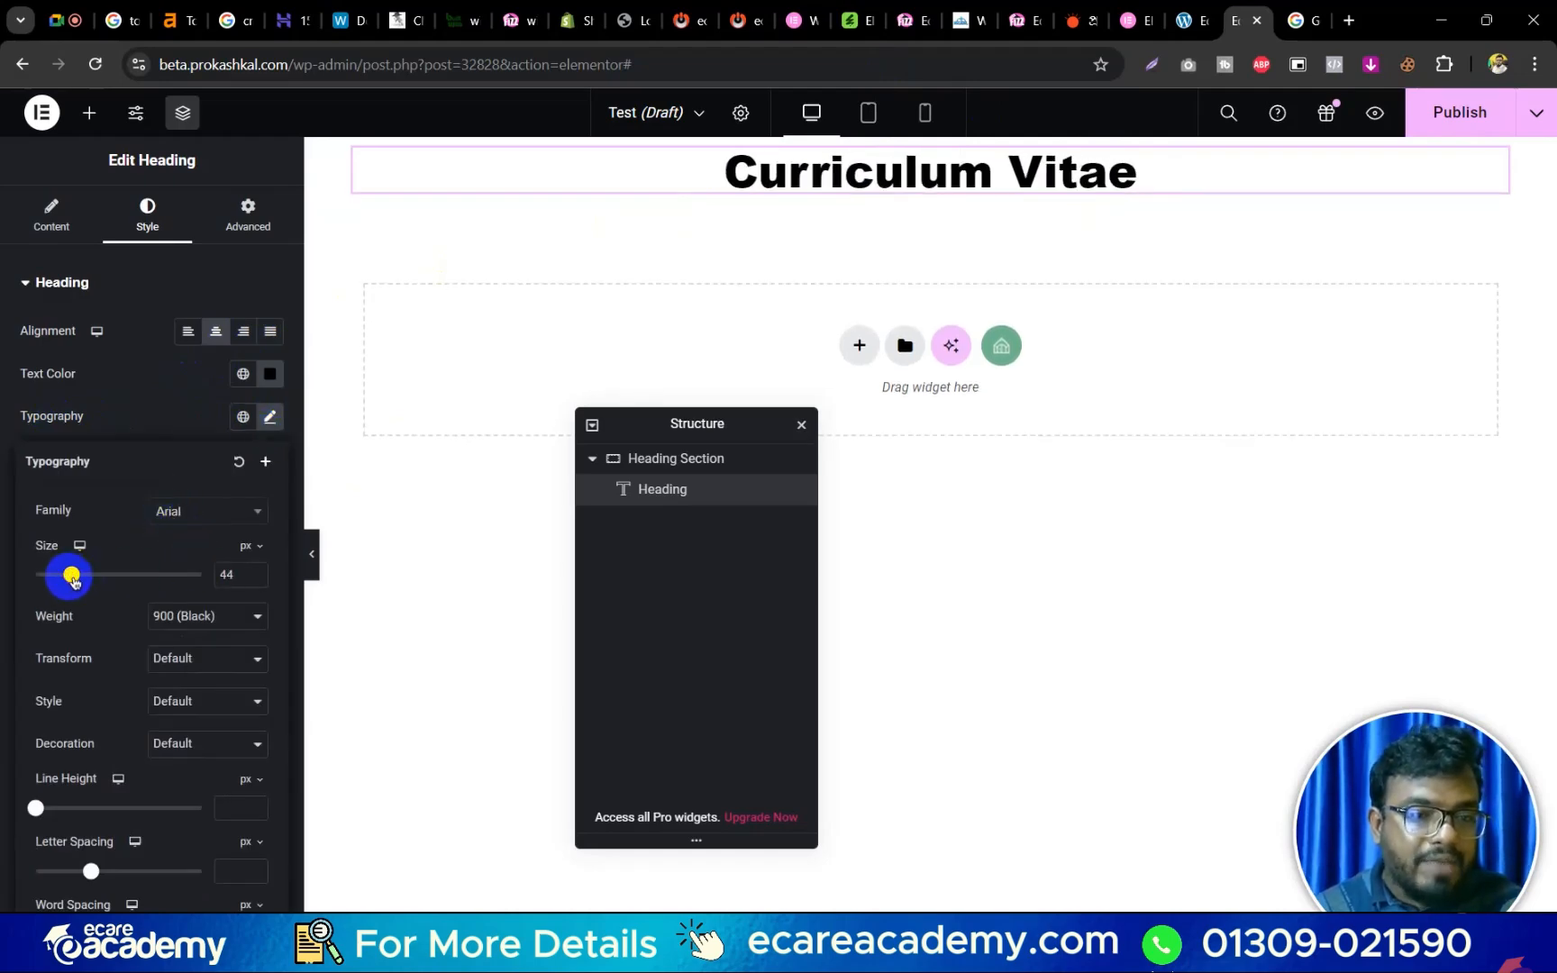
Switch the heading's font size unit to rem and set the size to 1.
{"action": "mouse_move", "coordinate": [252, 556]}
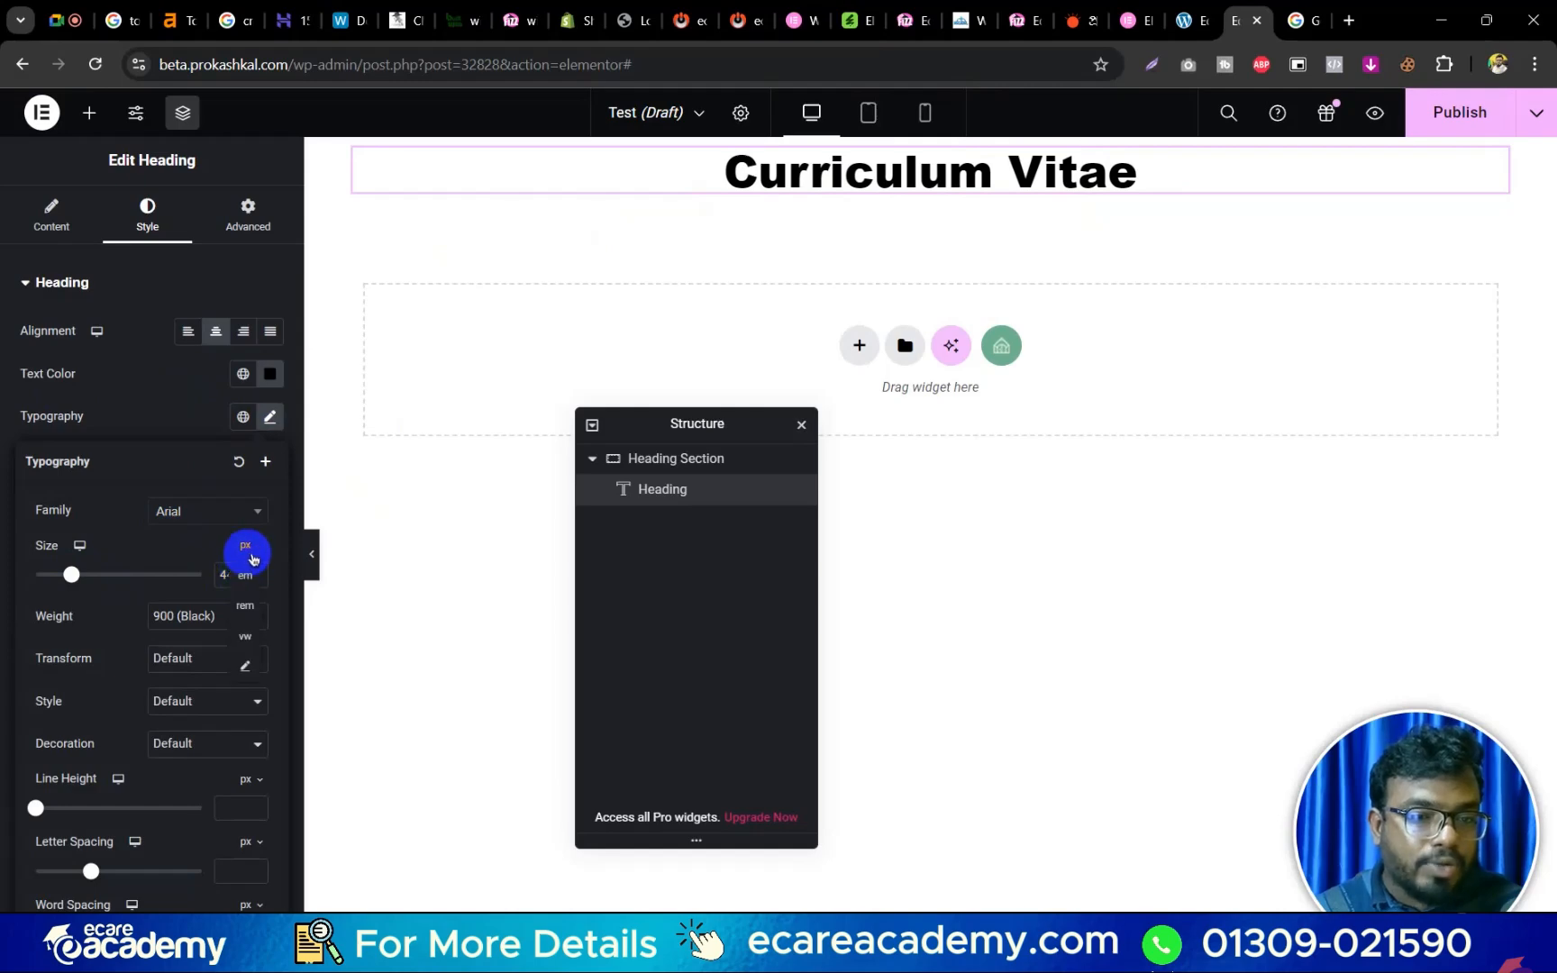
{"action": "left_click", "coordinate": [243, 609]}
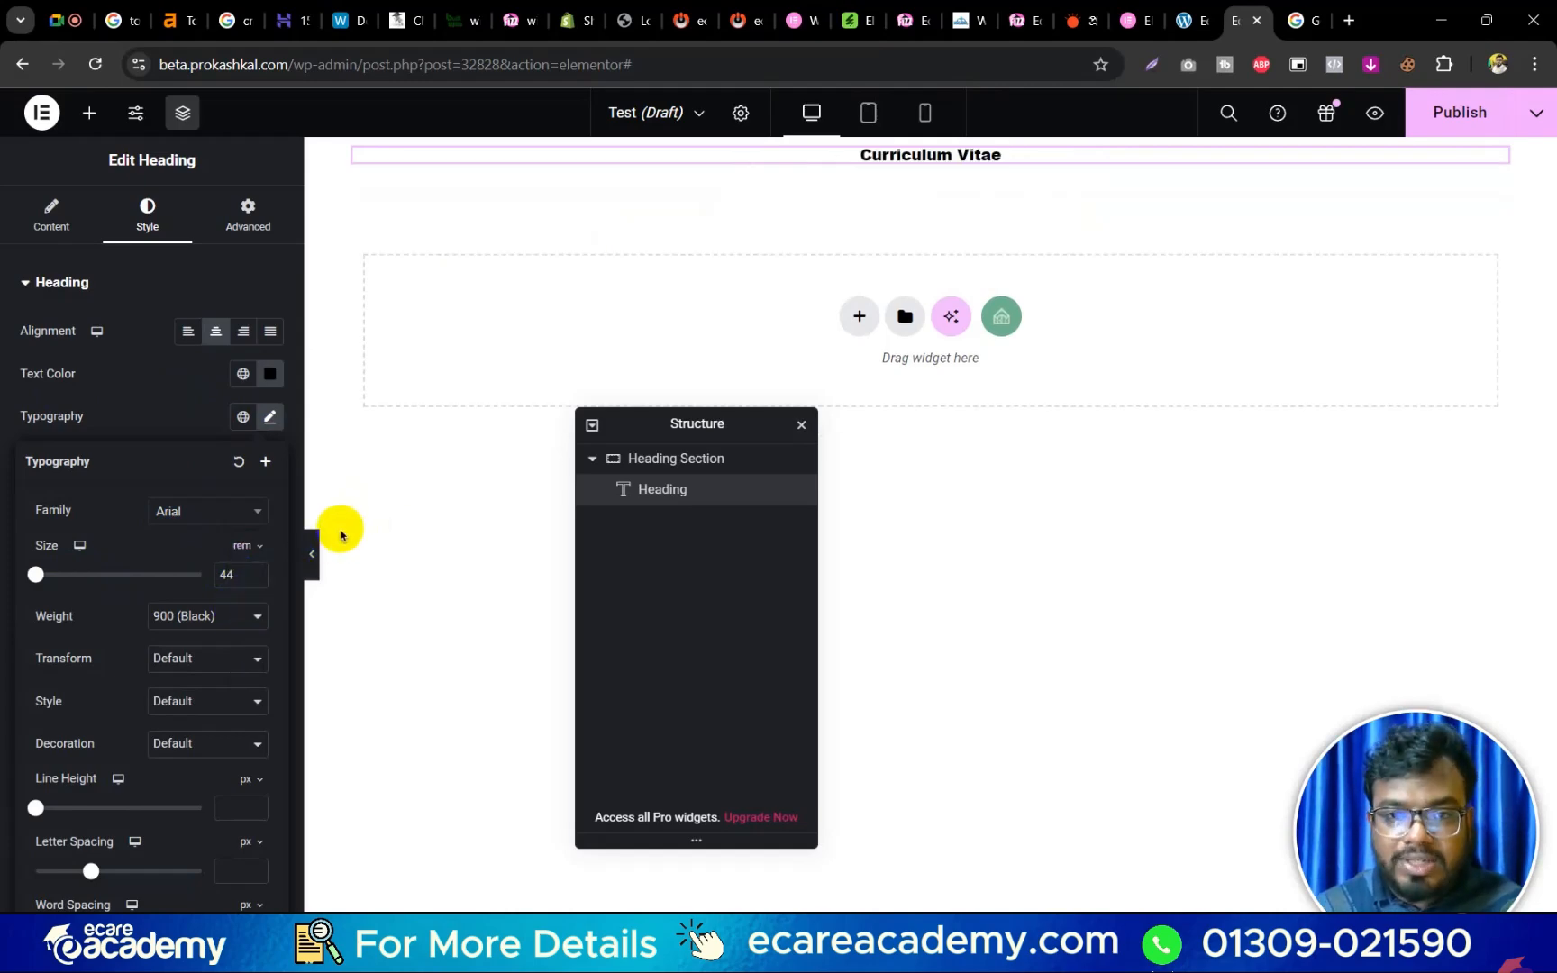
{"action": "double_click", "coordinate": [236, 573]}
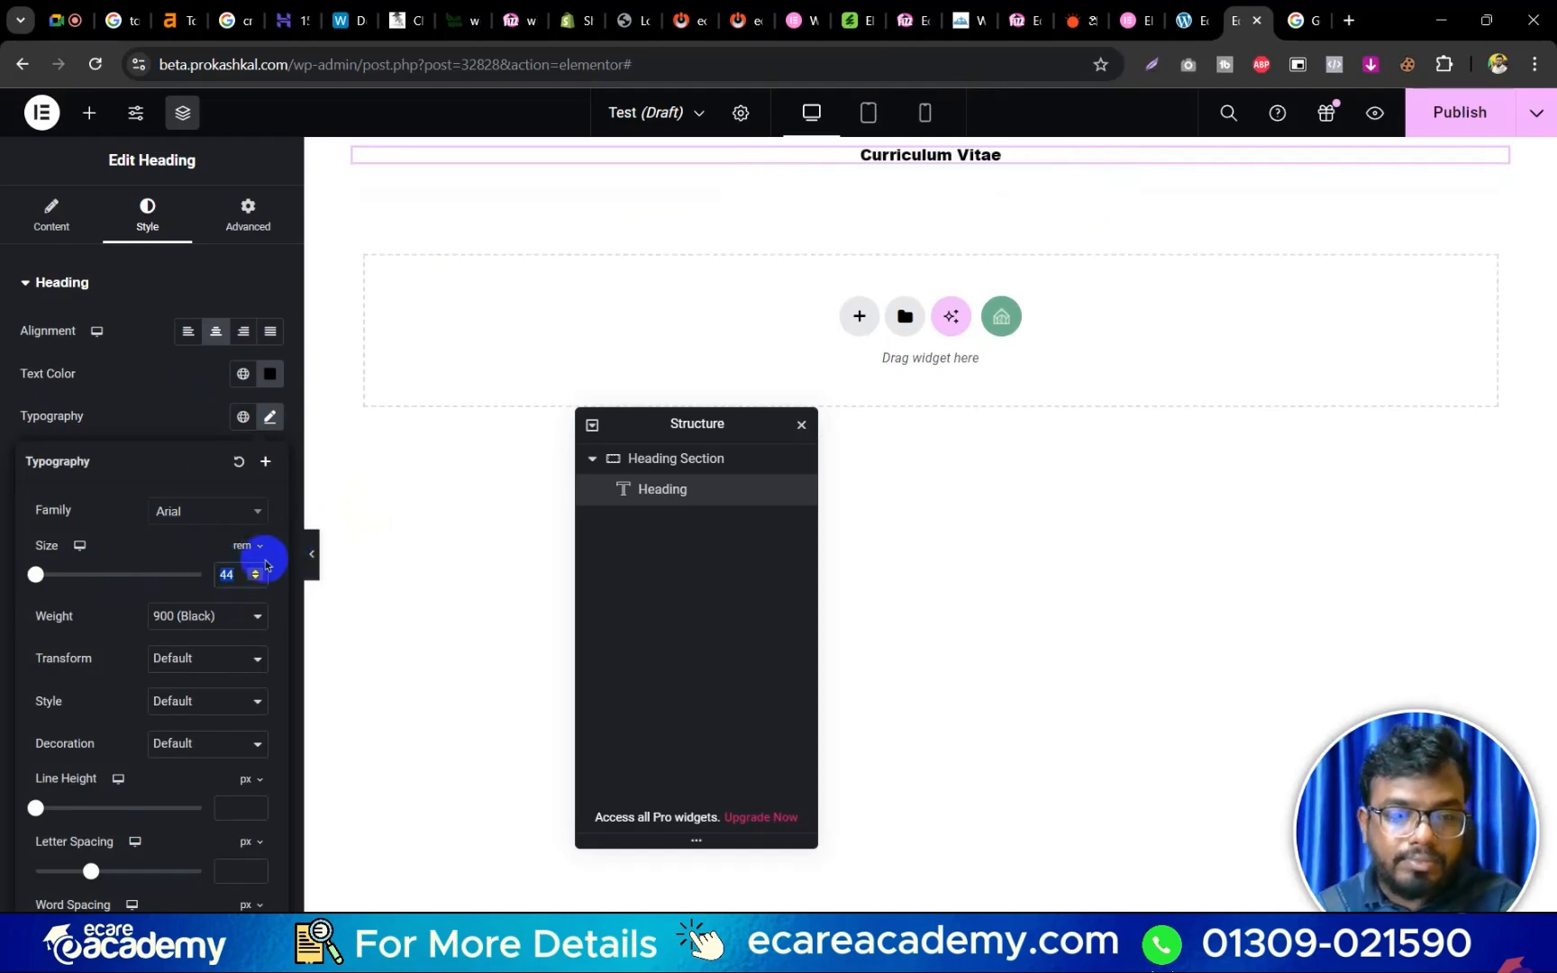
{"action": "type", "text": "1"}
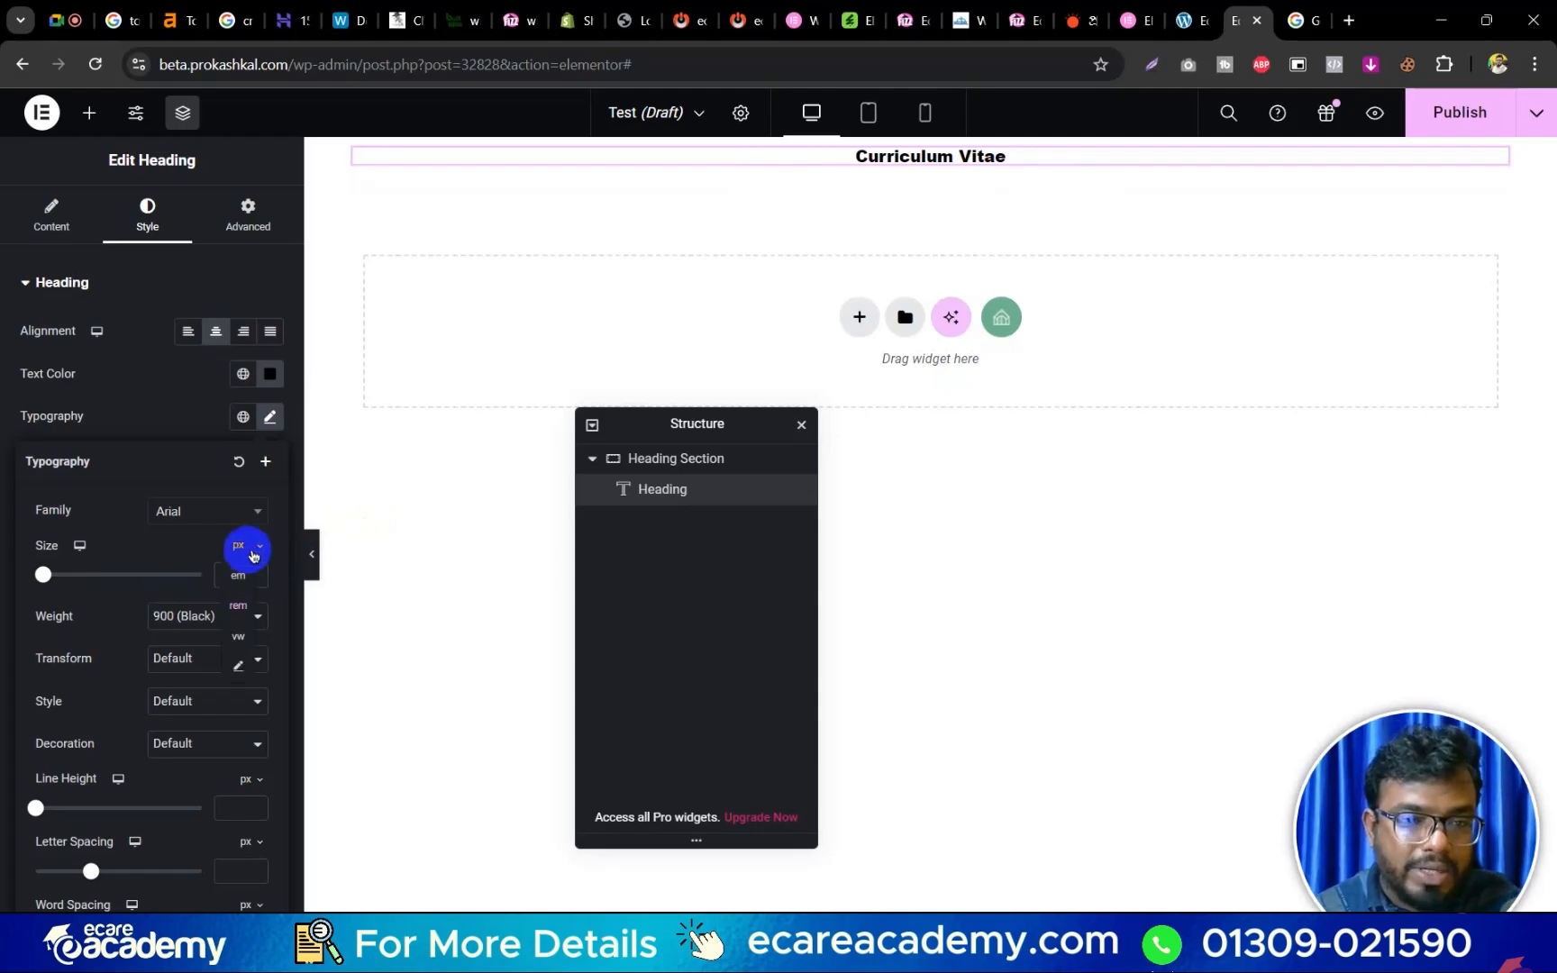
Change the heading's font size unit to em and increase the size to 2.9.
{"action": "left_click", "coordinate": [238, 575]}
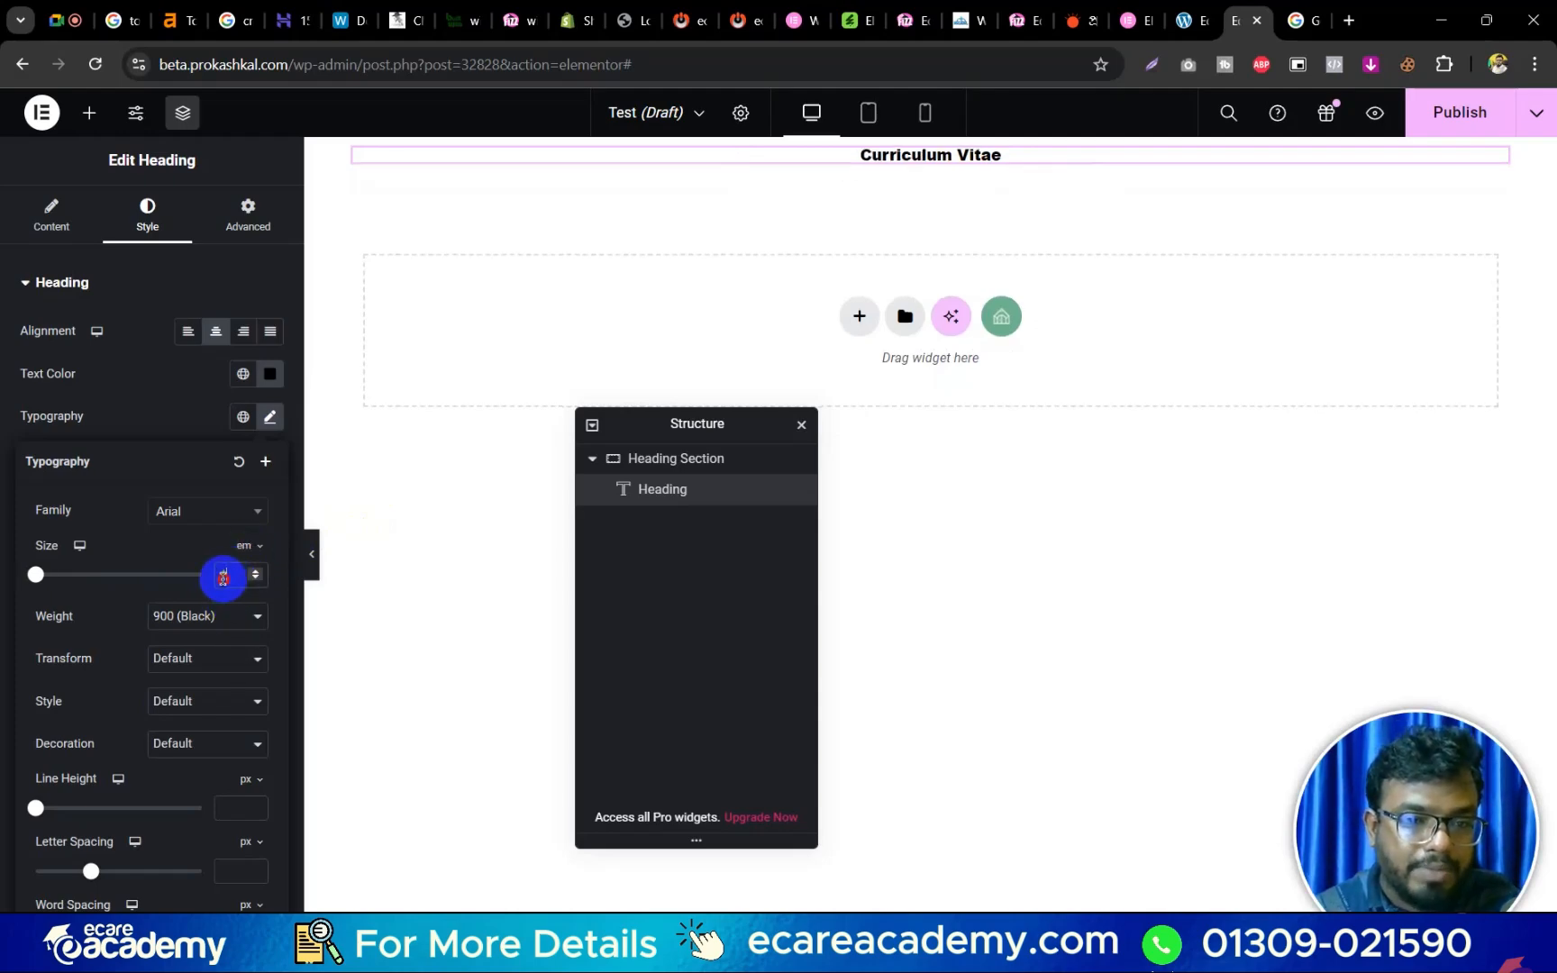
{"action": "left_click", "coordinate": [256, 571]}
{"action": "left_click", "coordinate": [255, 572]}
{"action": "left_click", "coordinate": [256, 571]}
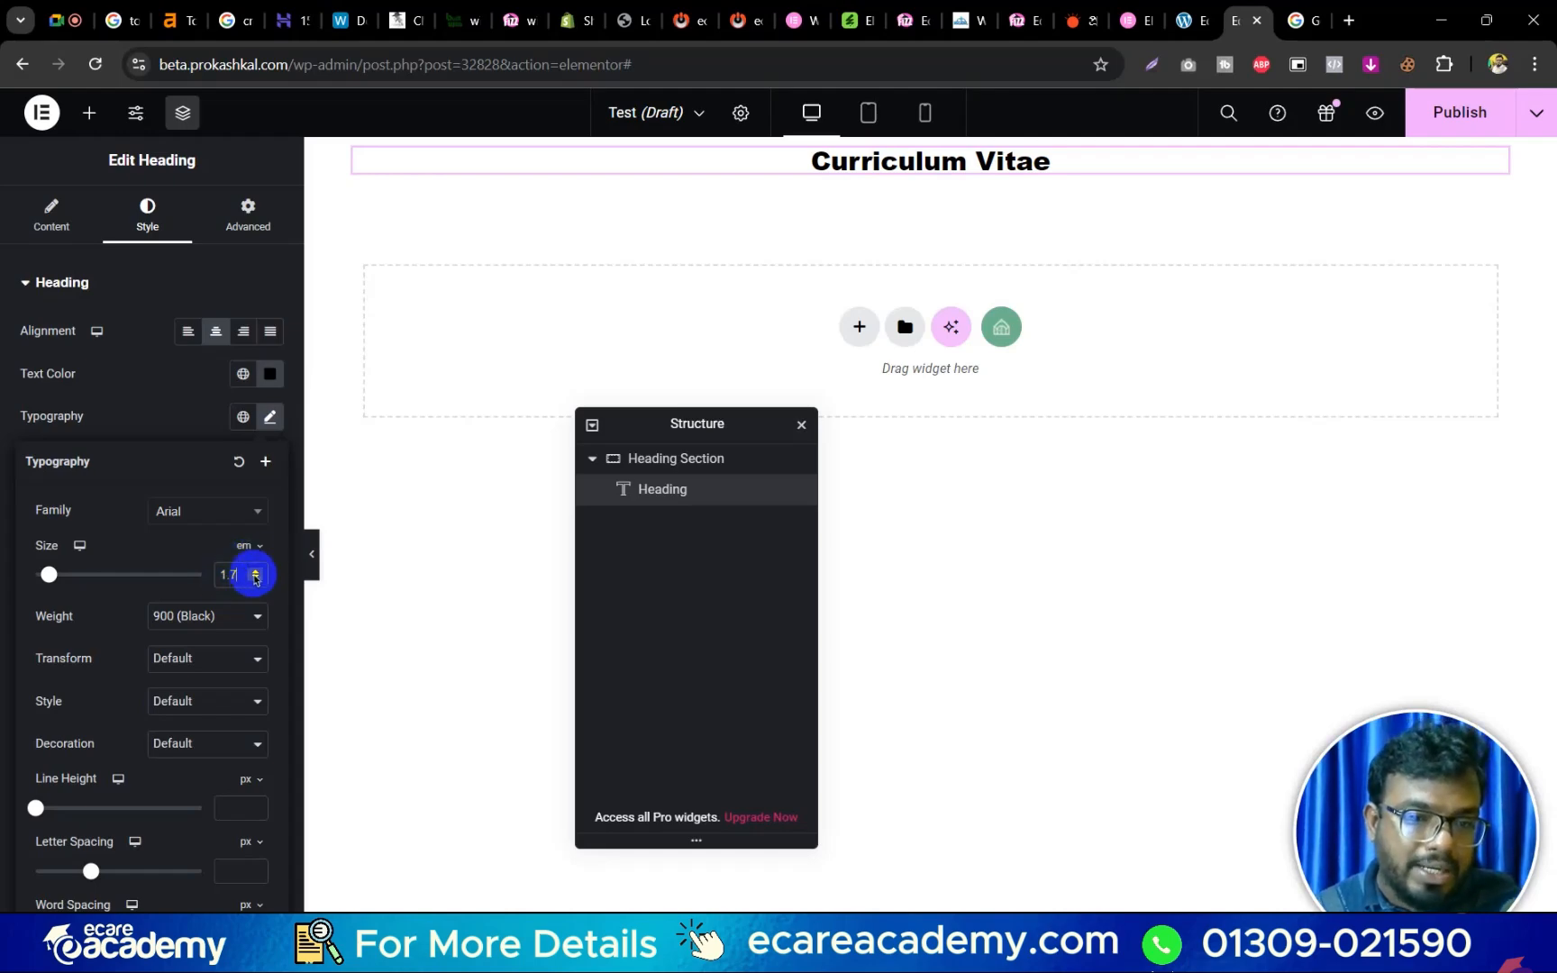
{"action": "left_click", "coordinate": [255, 573]}
{"action": "left_click", "coordinate": [255, 573]}
{"action": "left_click", "coordinate": [255, 573]}
{"action": "left_click", "coordinate": [255, 573]}
{"action": "left_click", "coordinate": [254, 573]}
{"action": "left_click", "coordinate": [254, 573]}
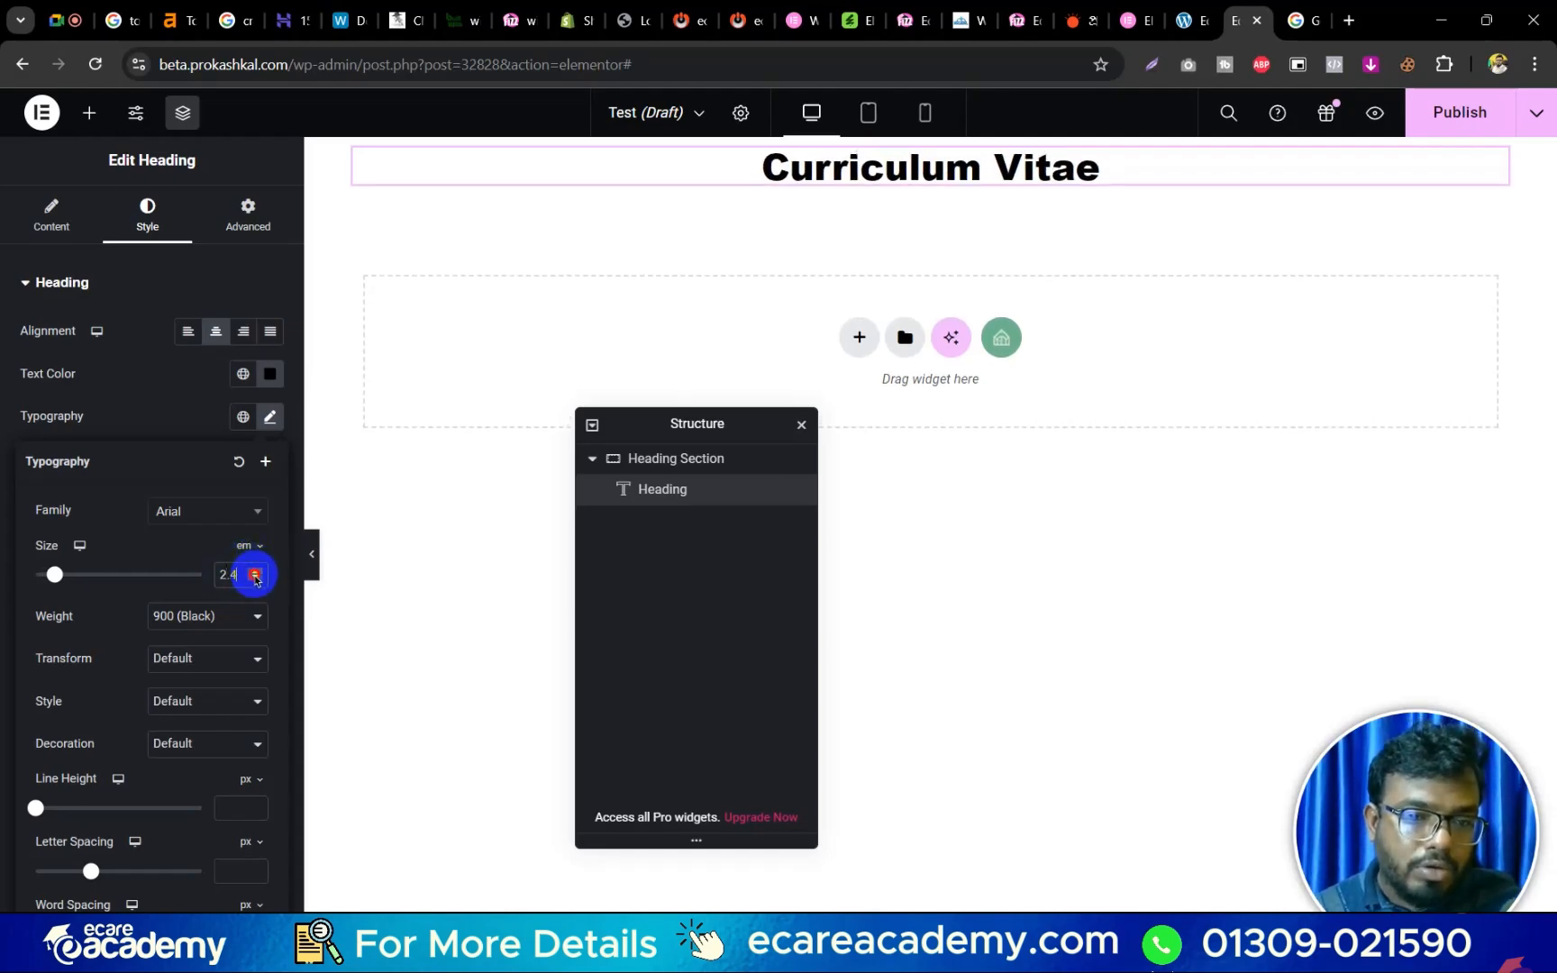
{"action": "left_click", "coordinate": [253, 573]}
{"action": "left_click", "coordinate": [252, 573]}
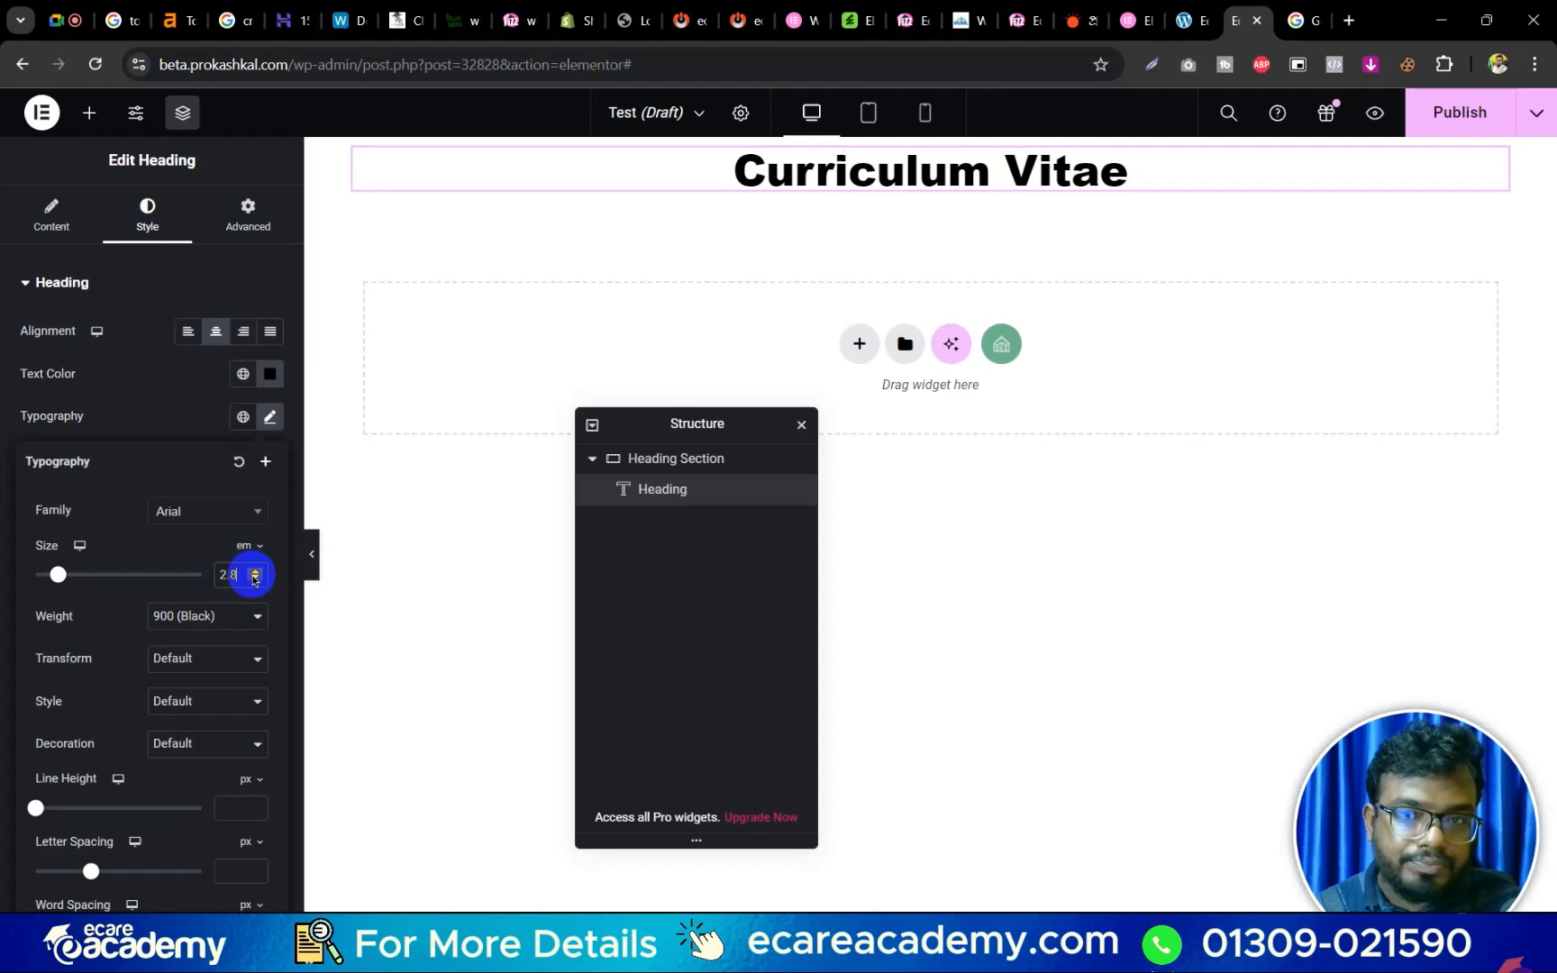
Preview the heading in the mobile layout and return to the desktop view.
{"action": "left_click", "coordinate": [924, 115]}
{"action": "left_click", "coordinate": [966, 236]}
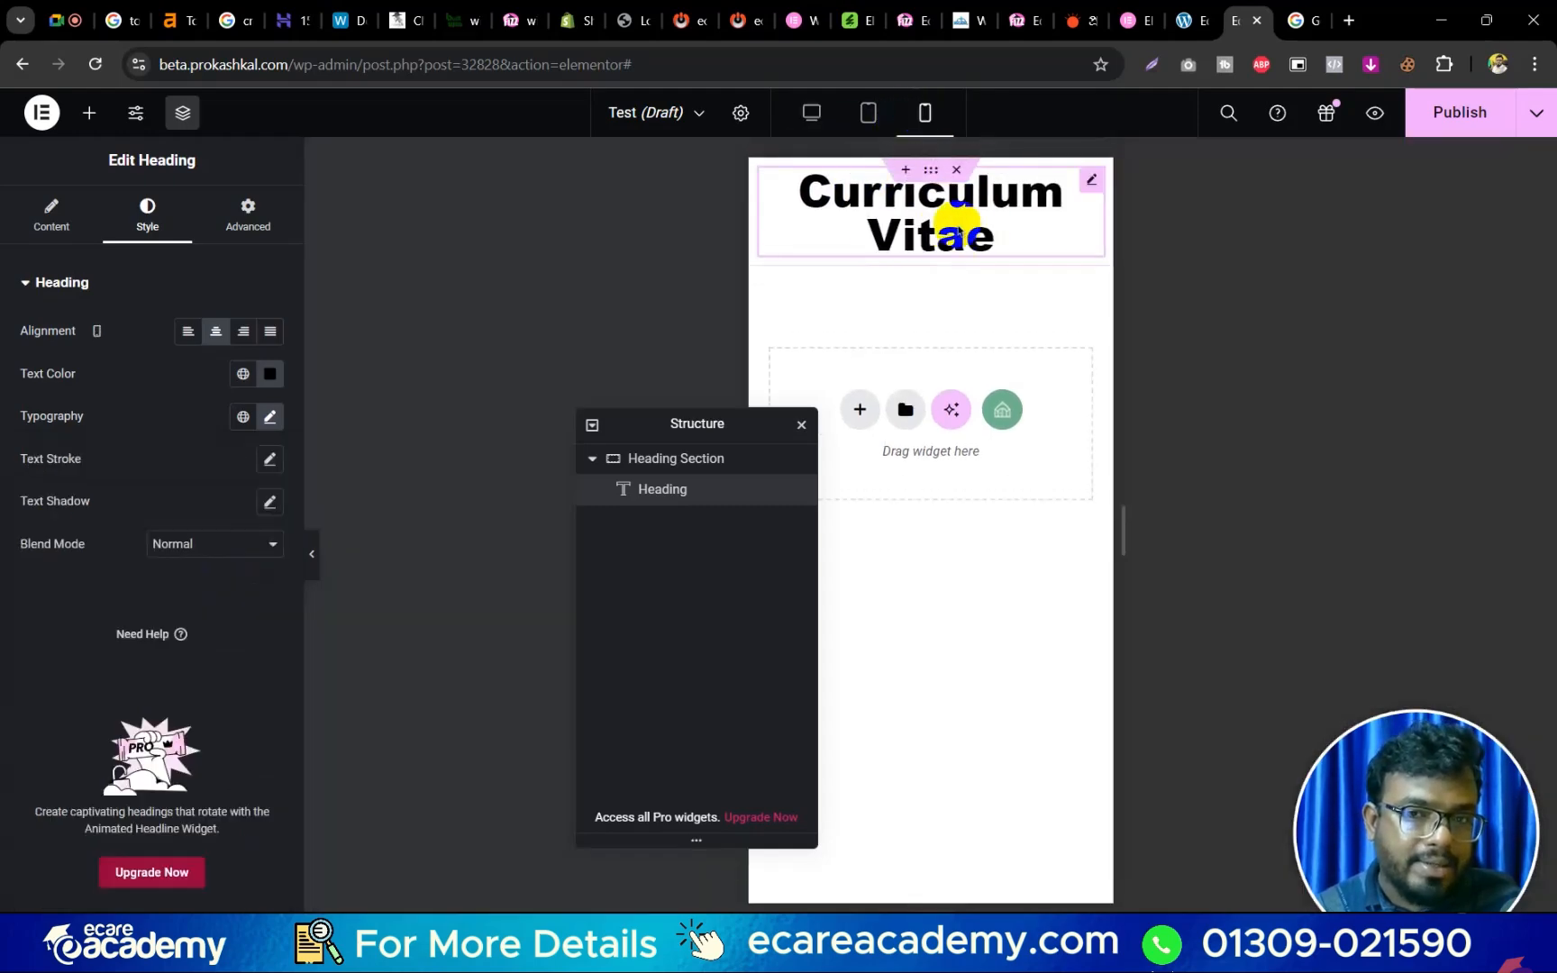
{"action": "left_click", "coordinate": [812, 113]}
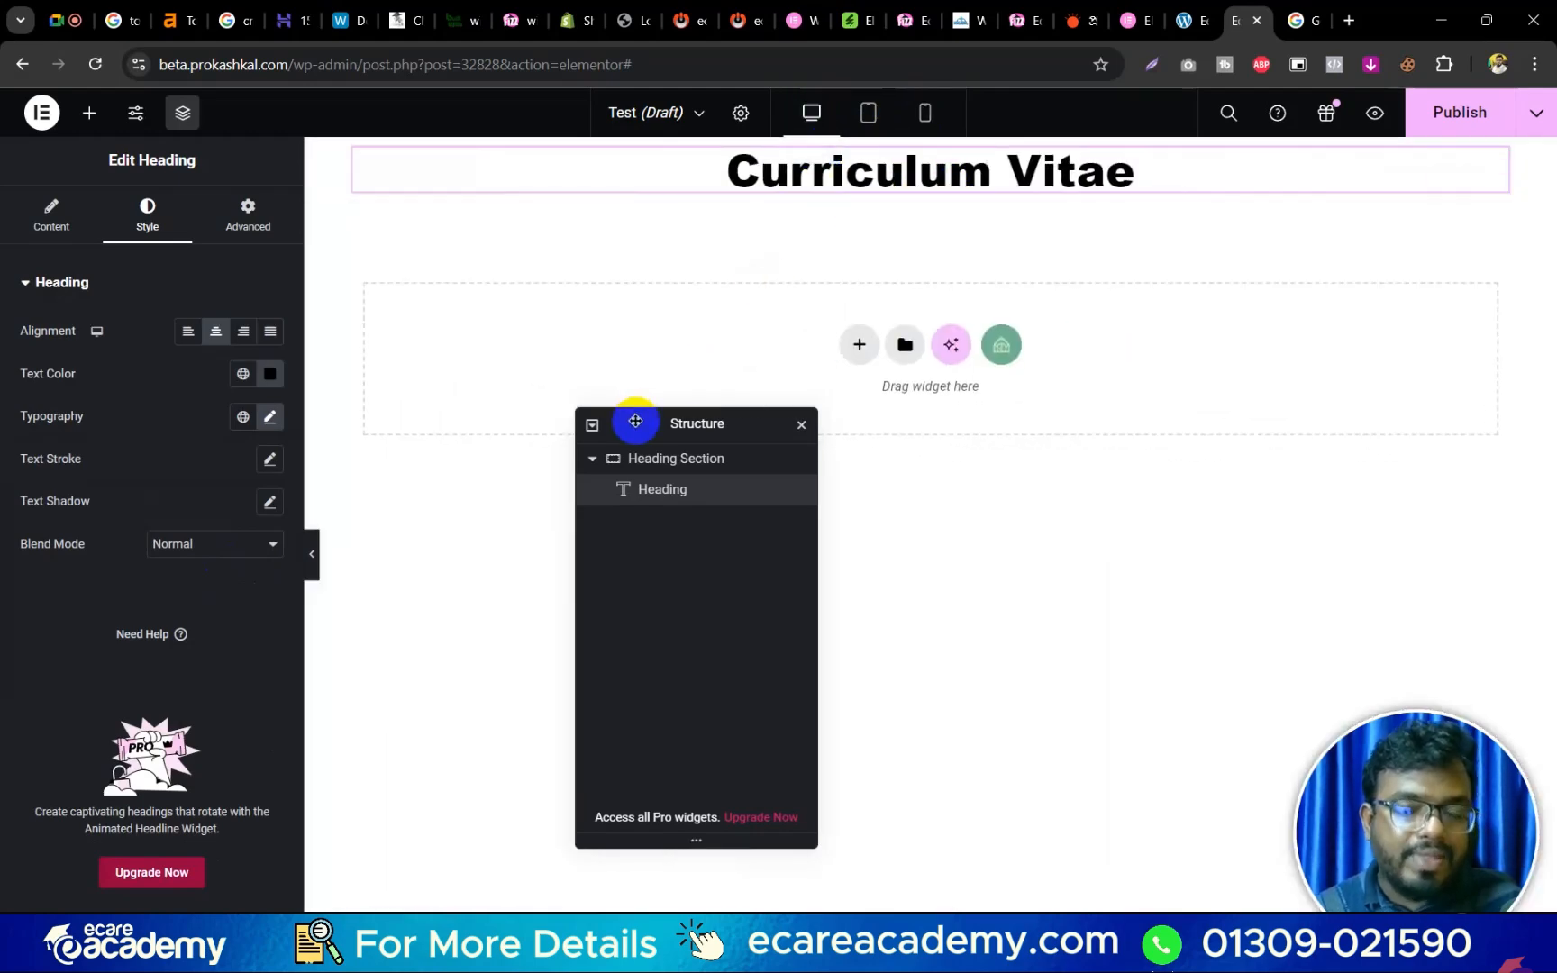
Reduce the heading's font size to 2.1 em in its typography settings.
{"action": "left_click", "coordinate": [269, 416]}
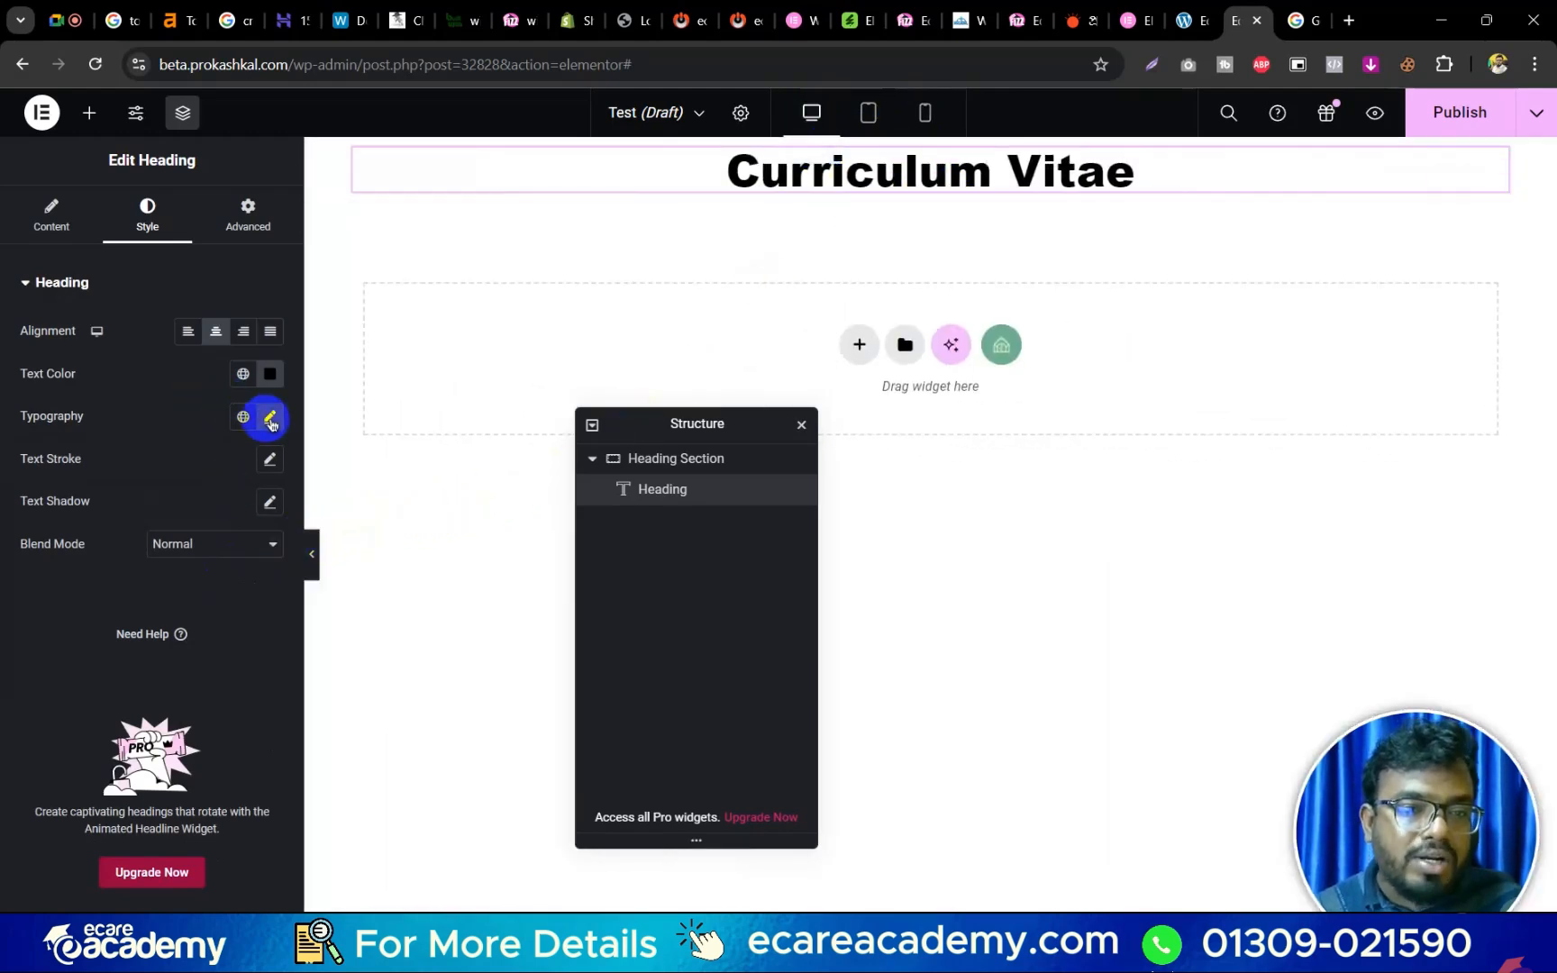
{"action": "left_click", "coordinate": [257, 580]}
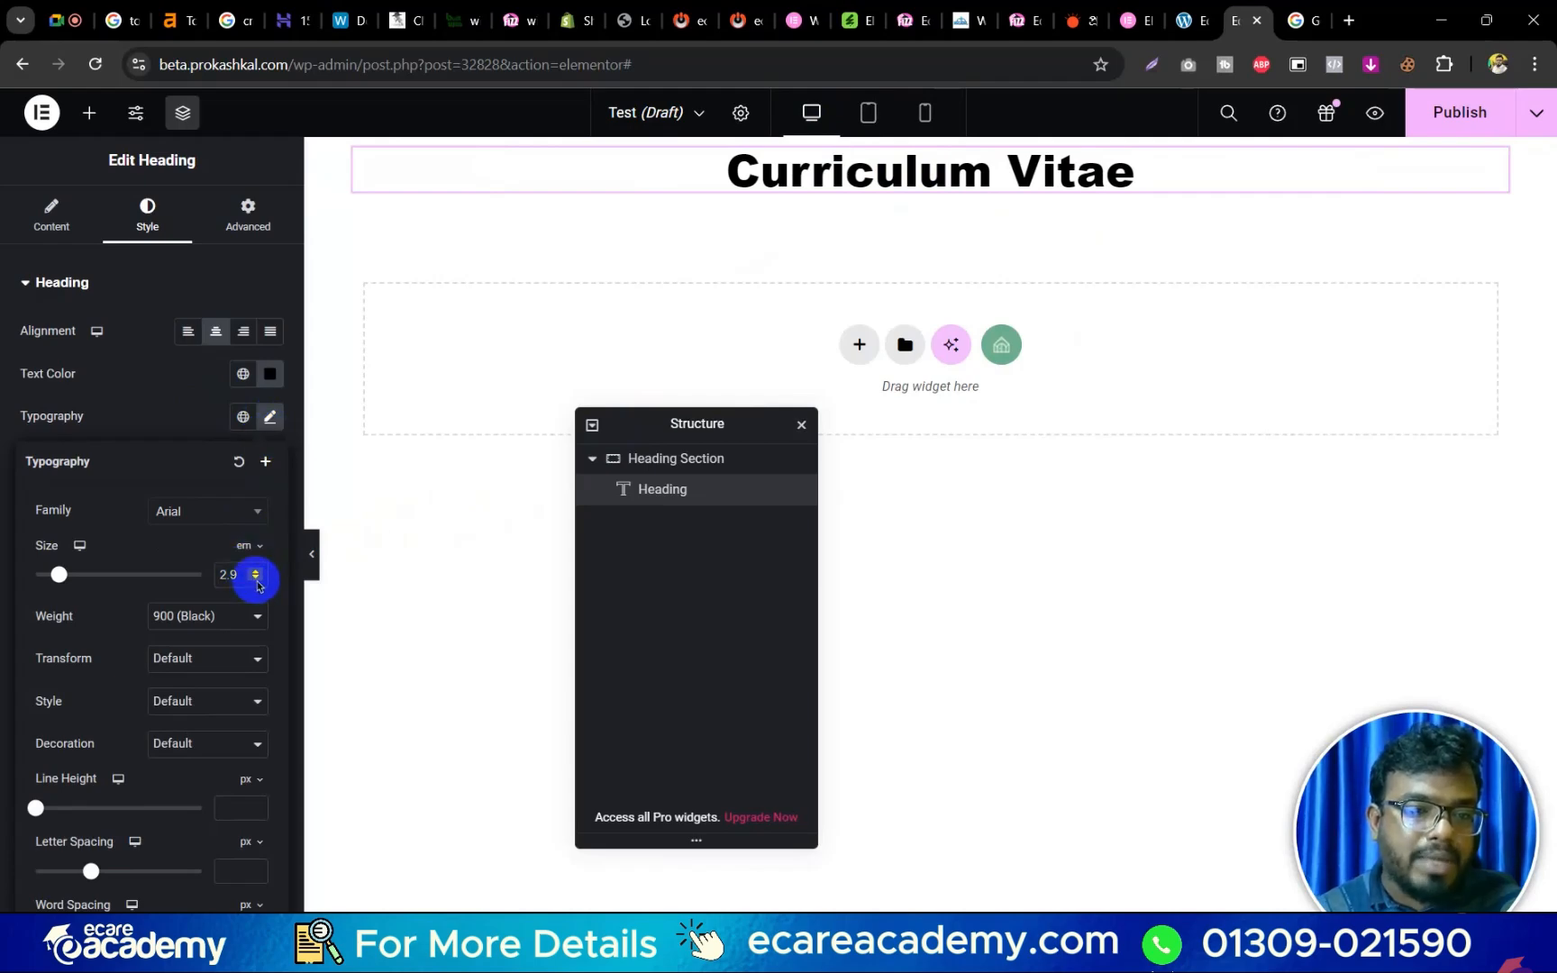
{"action": "left_click", "coordinate": [257, 580]}
{"action": "left_click", "coordinate": [257, 581]}
{"action": "left_click", "coordinate": [257, 580]}
{"action": "left_click", "coordinate": [257, 580]}
{"action": "left_click", "coordinate": [256, 580]}
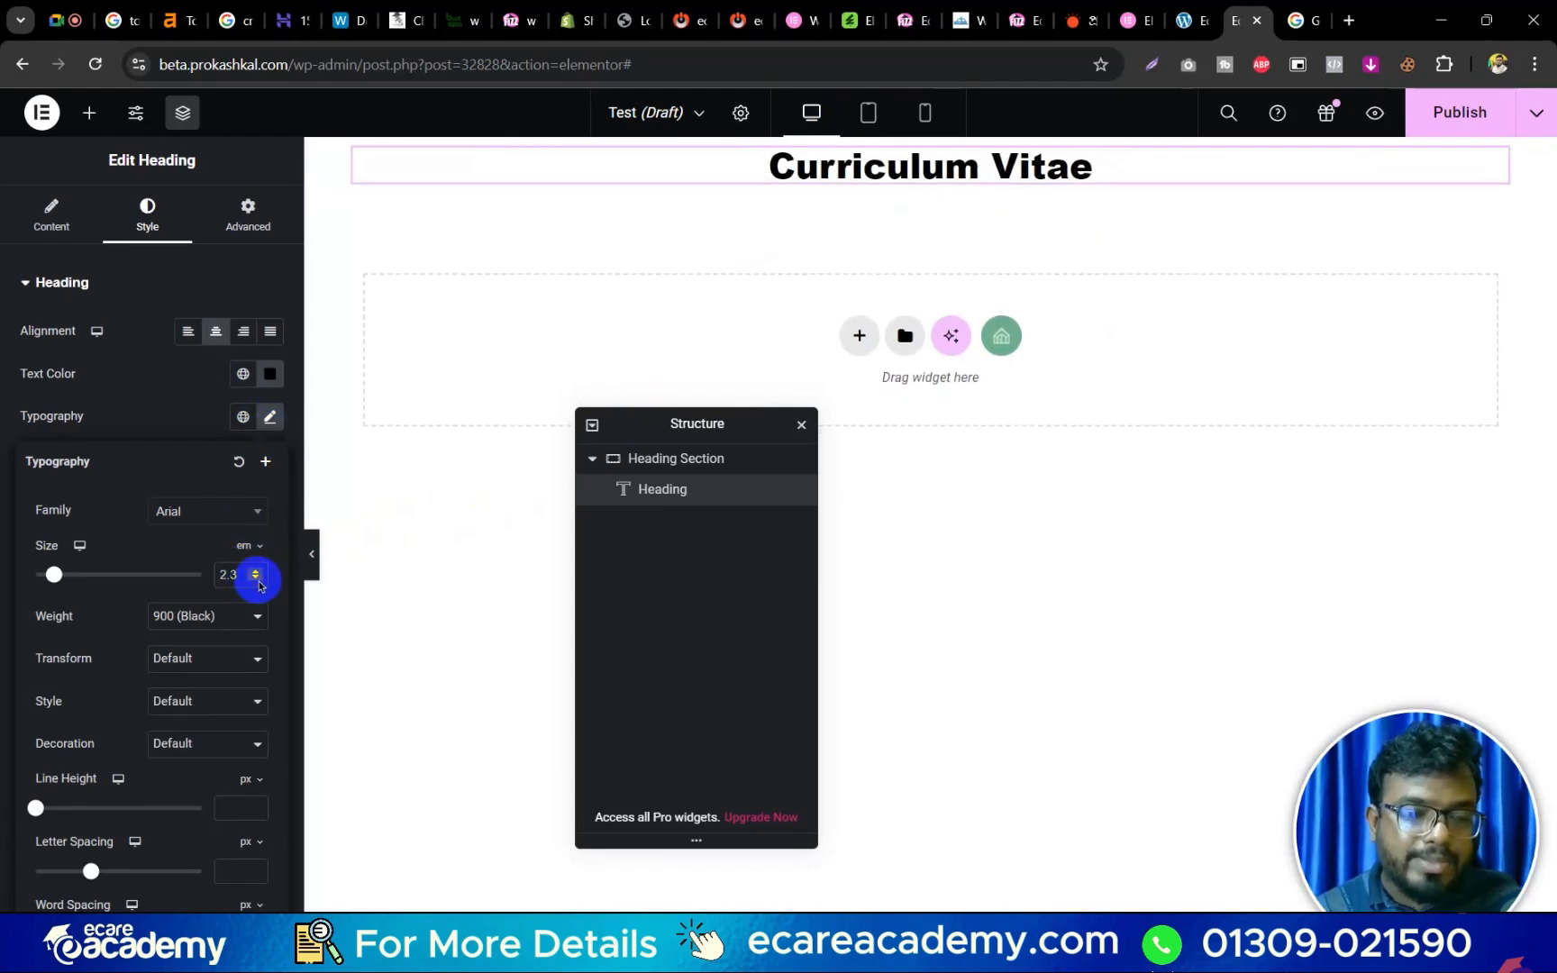
{"action": "left_click", "coordinate": [257, 580]}
{"action": "left_click", "coordinate": [257, 580]}
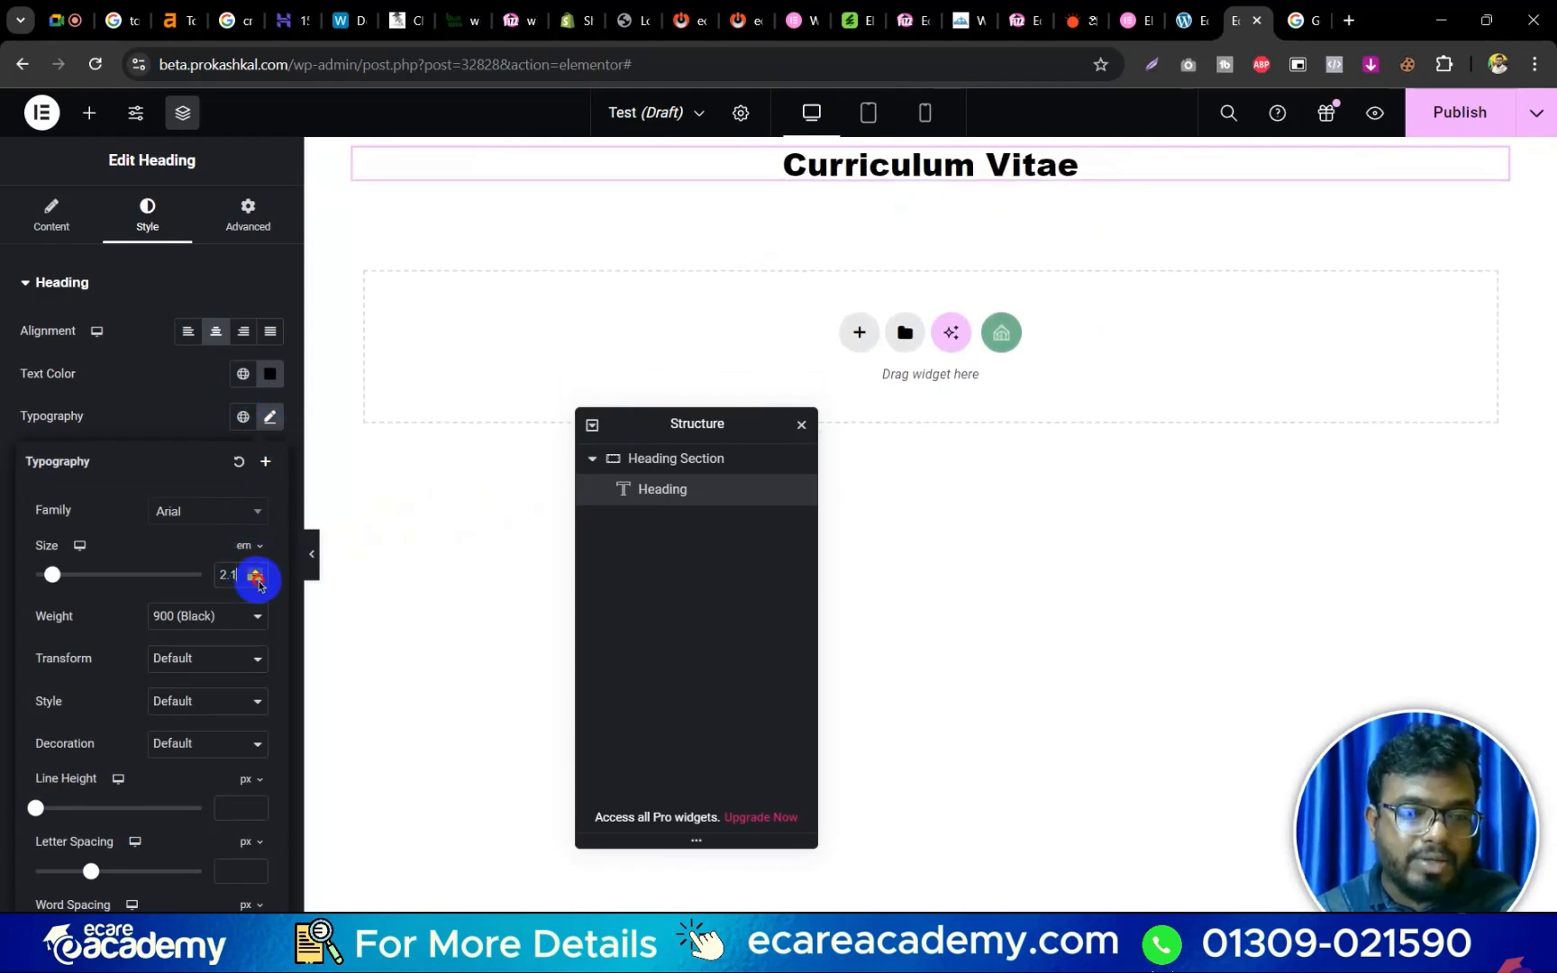
Try the 100 (Thin) and 300 (Light) weights on the heading, and settle on 700 (Bold).
{"action": "left_click", "coordinate": [200, 629]}
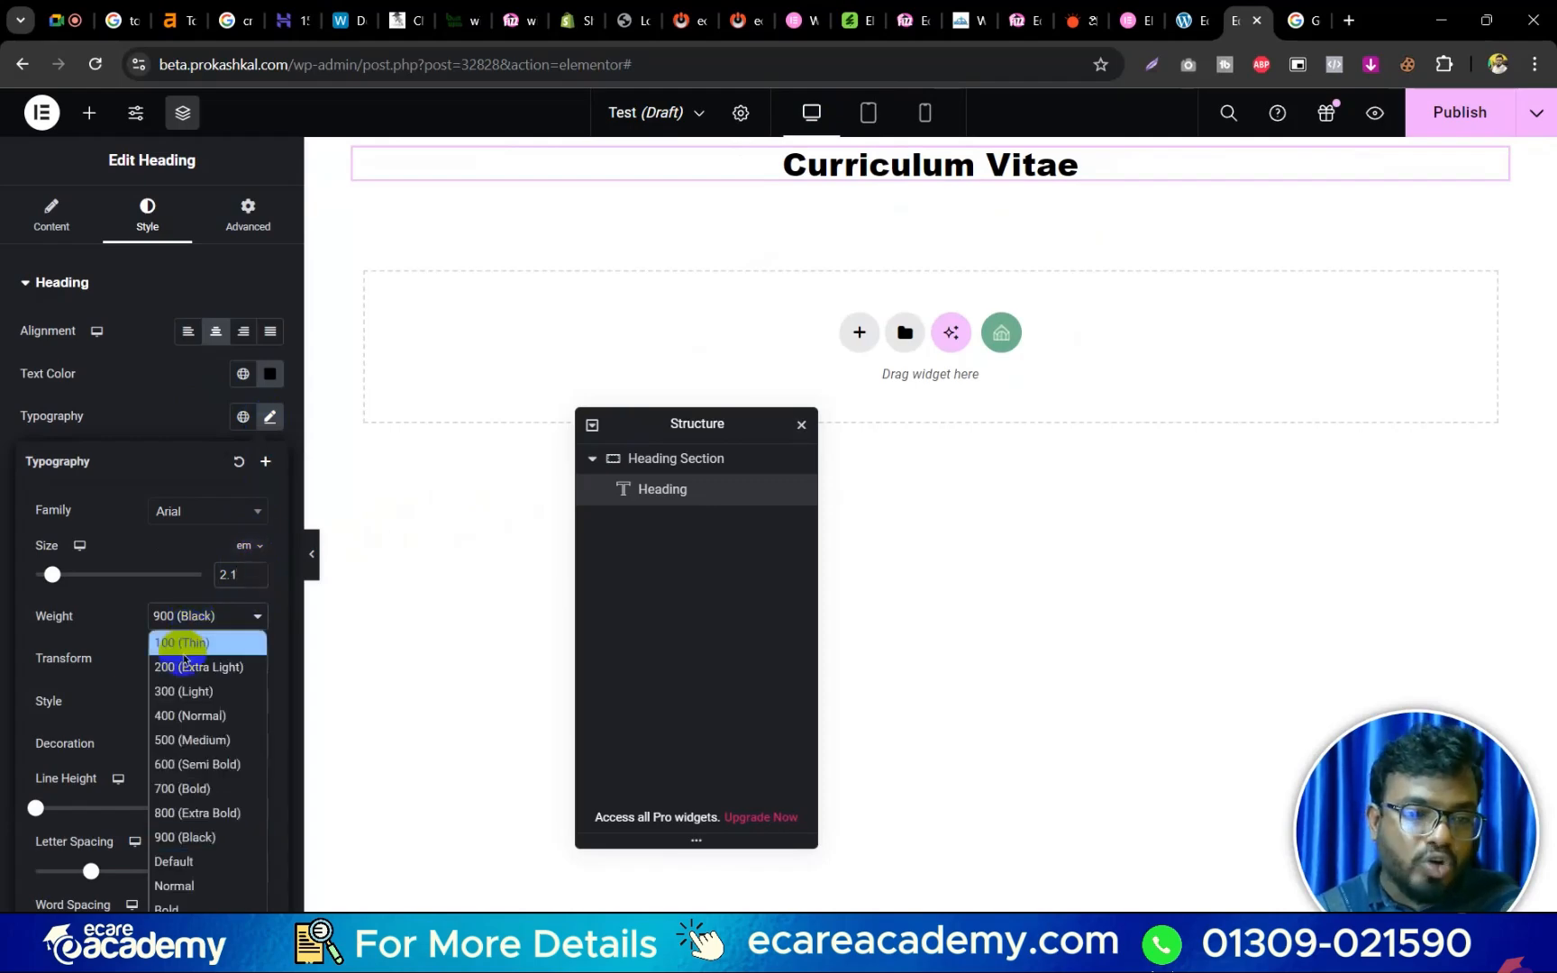
{"action": "left_click", "coordinate": [186, 651]}
{"action": "left_click", "coordinate": [217, 617]}
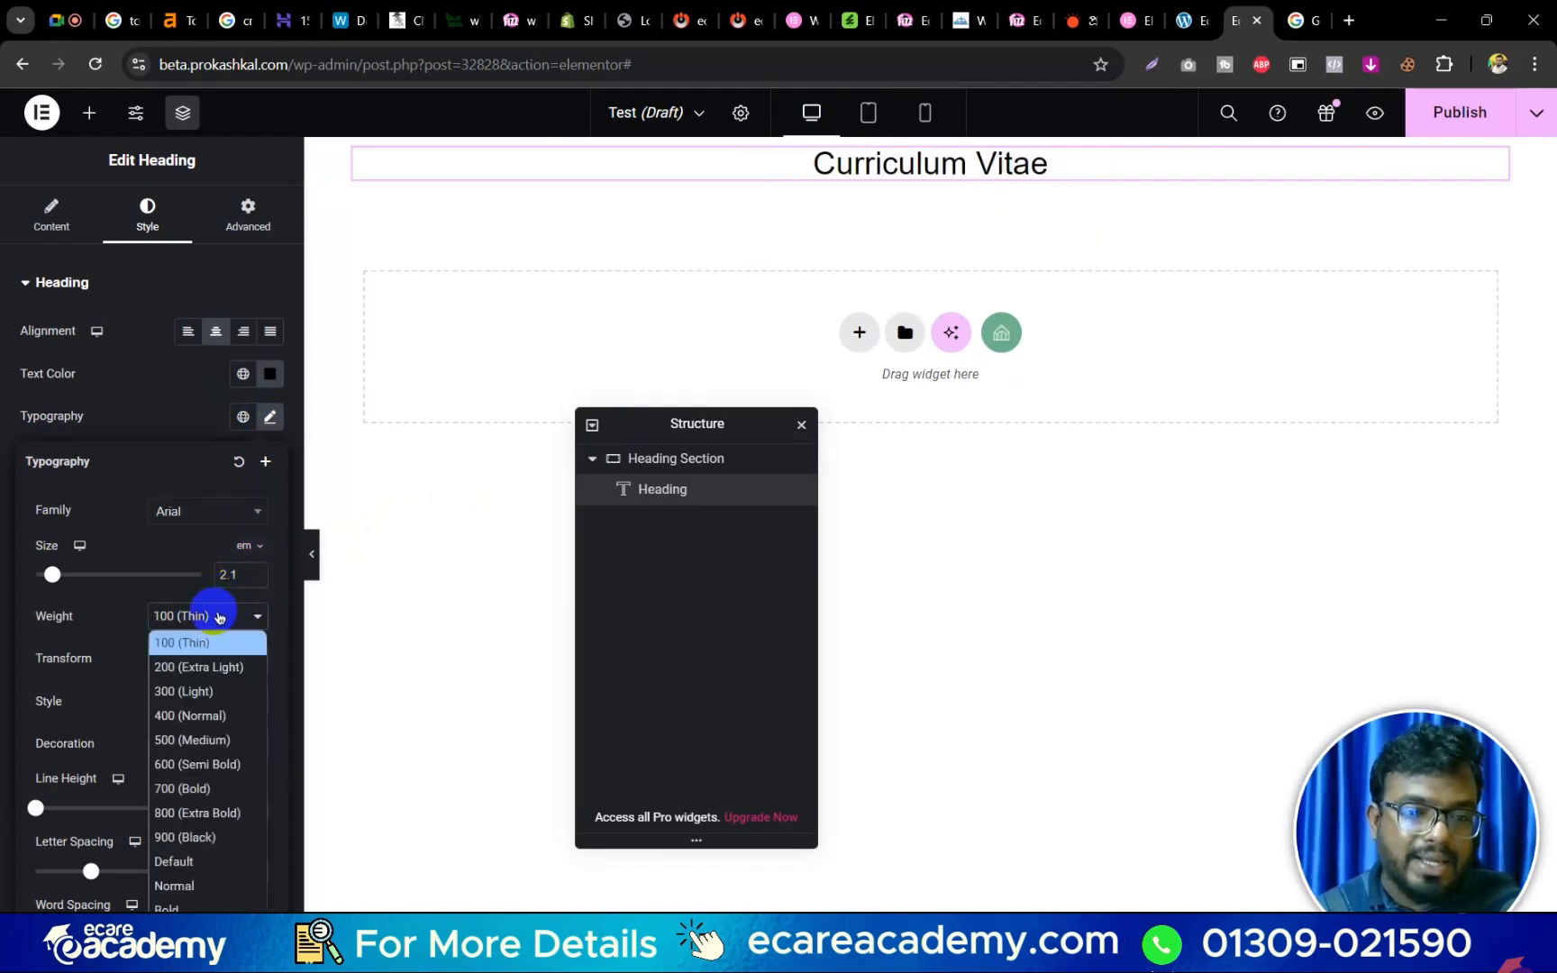
{"action": "left_click", "coordinate": [207, 702]}
{"action": "left_click", "coordinate": [233, 614]}
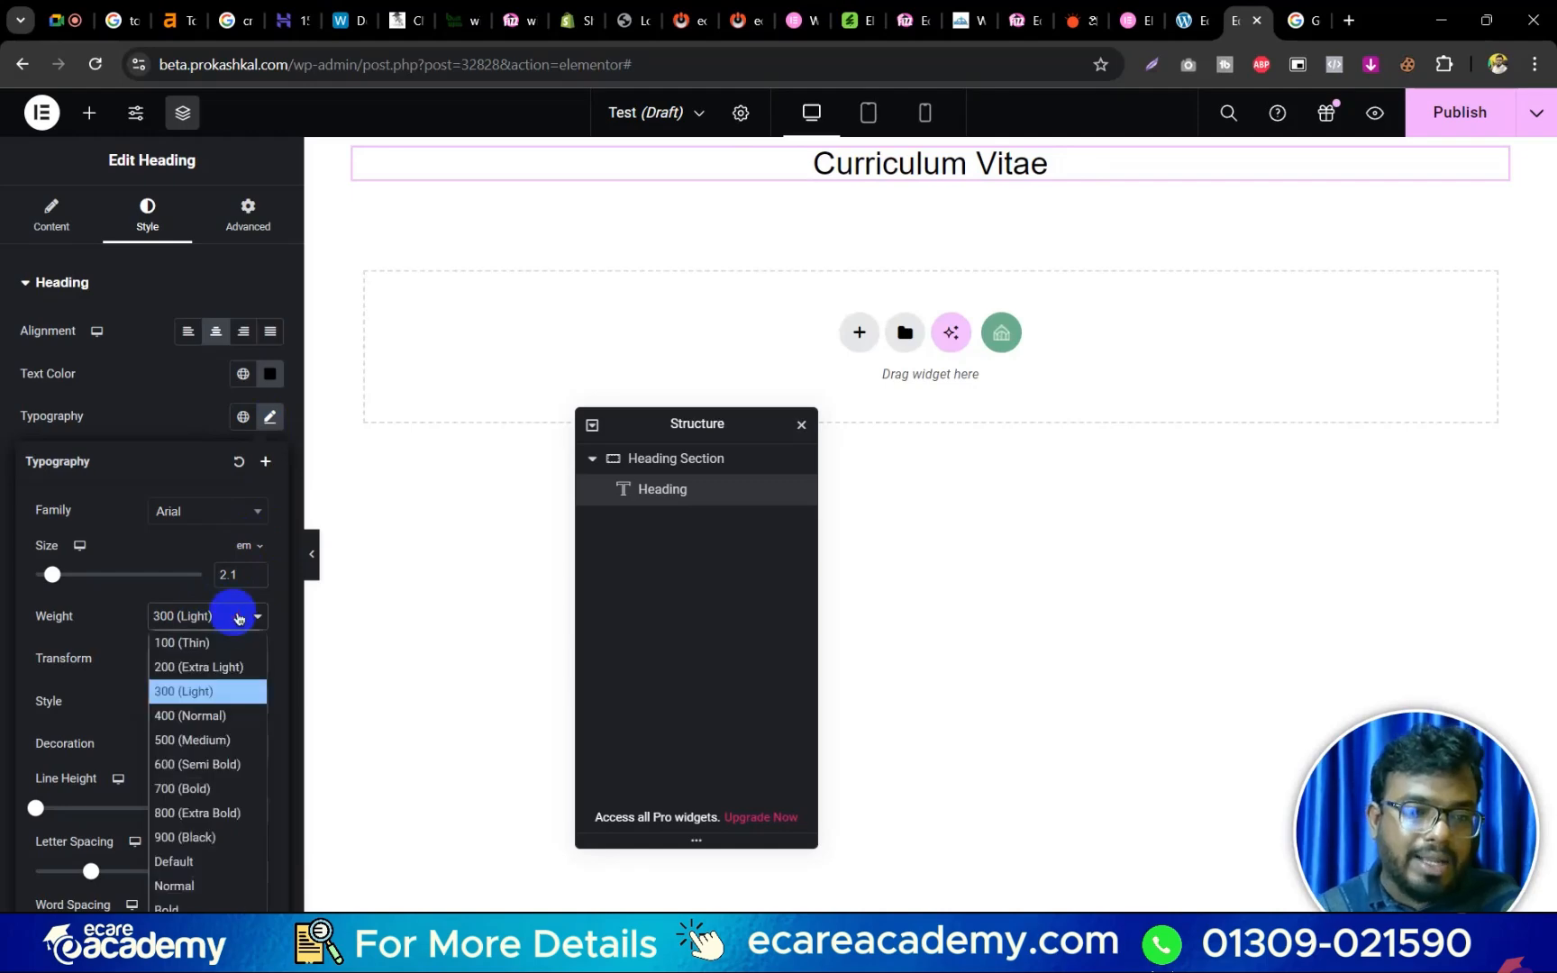
{"action": "left_click", "coordinate": [200, 791]}
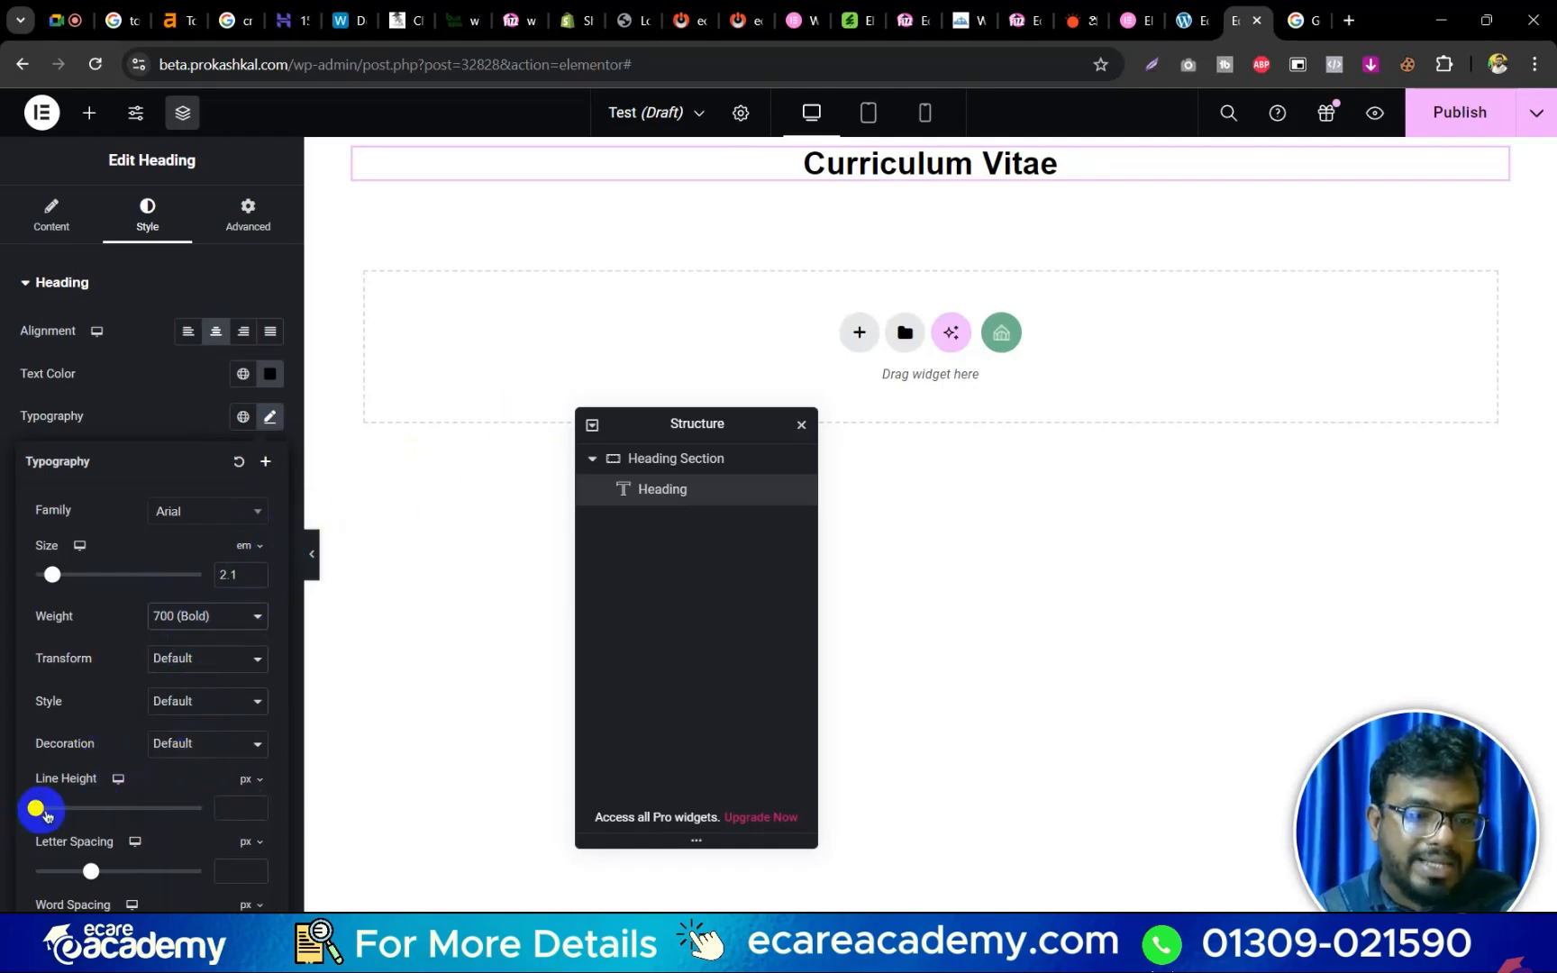
Try a line height of 3 px on the heading, clear the value, and close the typography settings.
{"action": "left_click_drag", "start_coordinate": [37, 809], "coordinate": [35, 810]}
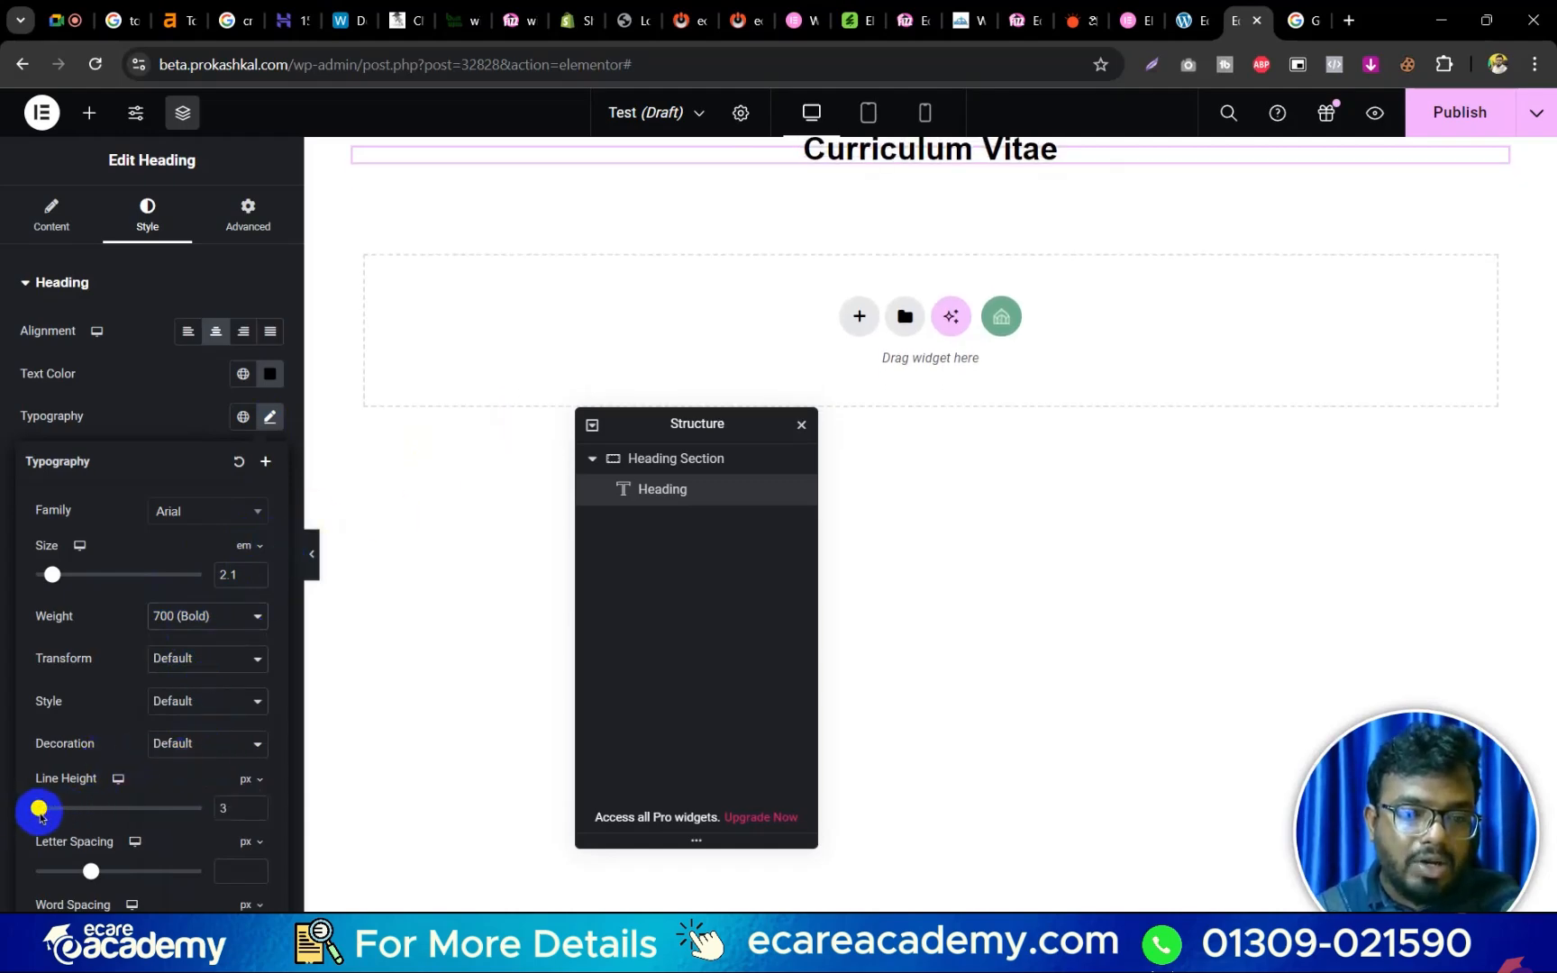
{"action": "left_click", "coordinate": [221, 807]}
{"action": "key", "text": "BackSpace"}
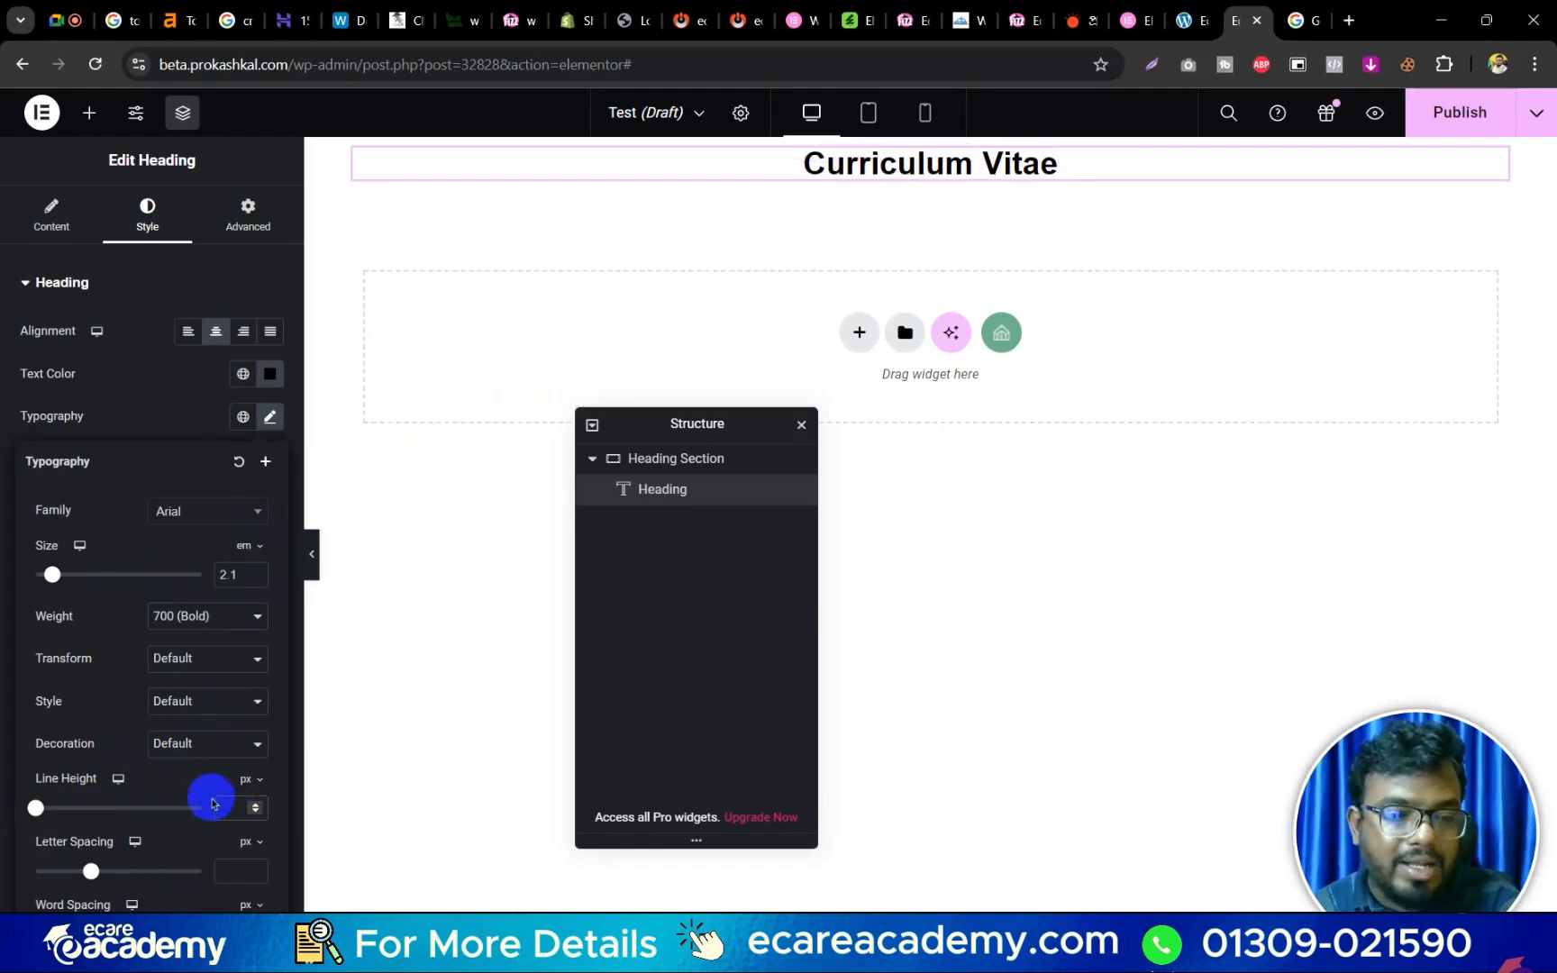
{"action": "mouse_move", "coordinate": [90, 870]}
{"action": "left_mouse_down"}
{"action": "mouse_move", "coordinate": [216, 872]}
{"action": "mouse_move", "coordinate": [66, 872]}
{"action": "mouse_move", "coordinate": [327, 862]}
{"action": "mouse_move", "coordinate": [45, 865]}
{"action": "mouse_move", "coordinate": [91, 871]}
{"action": "left_mouse_up"}
{"action": "left_click", "coordinate": [133, 415]}
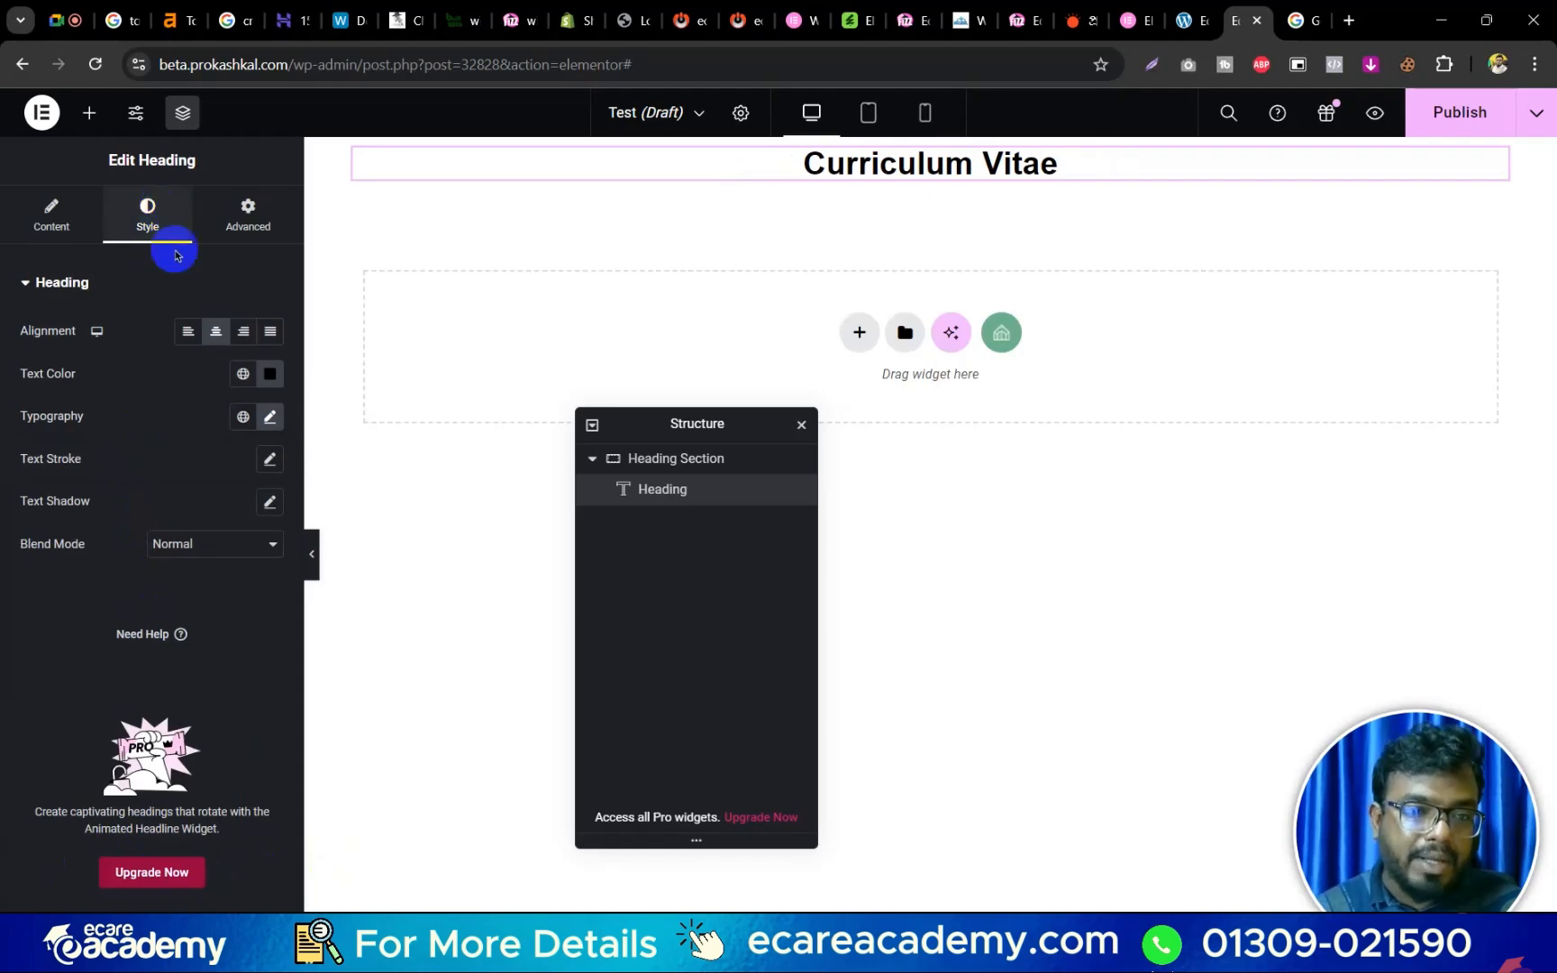
Add a 1 px text stroke to the heading in green #45FF53.
{"action": "left_click", "coordinate": [270, 462]}
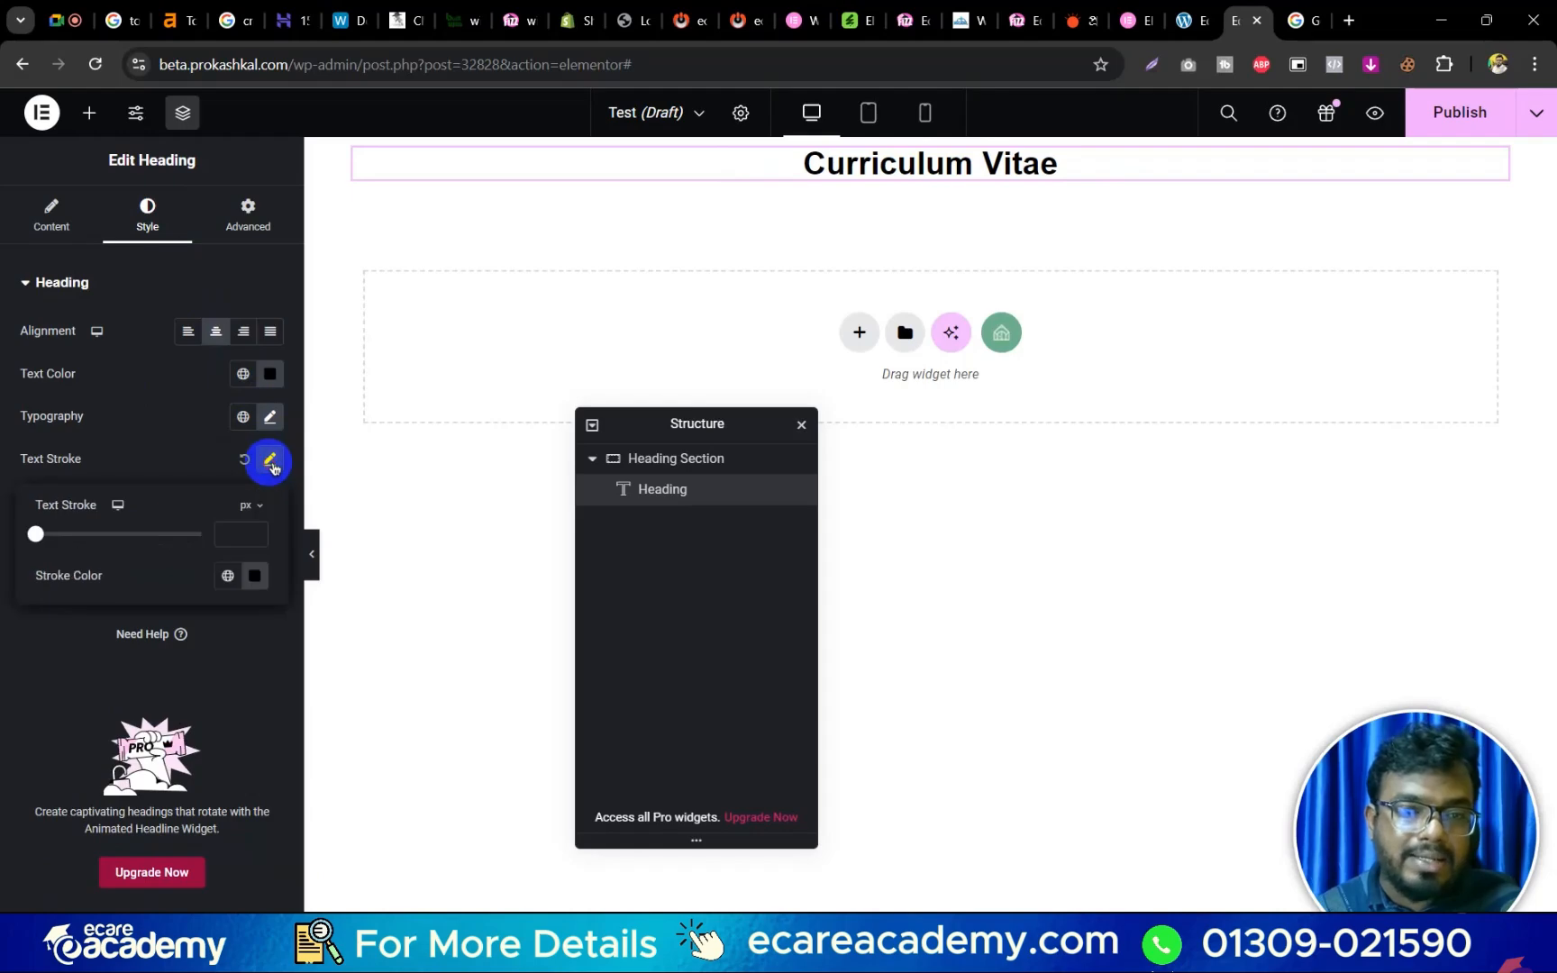
{"action": "left_click", "coordinate": [252, 579]}
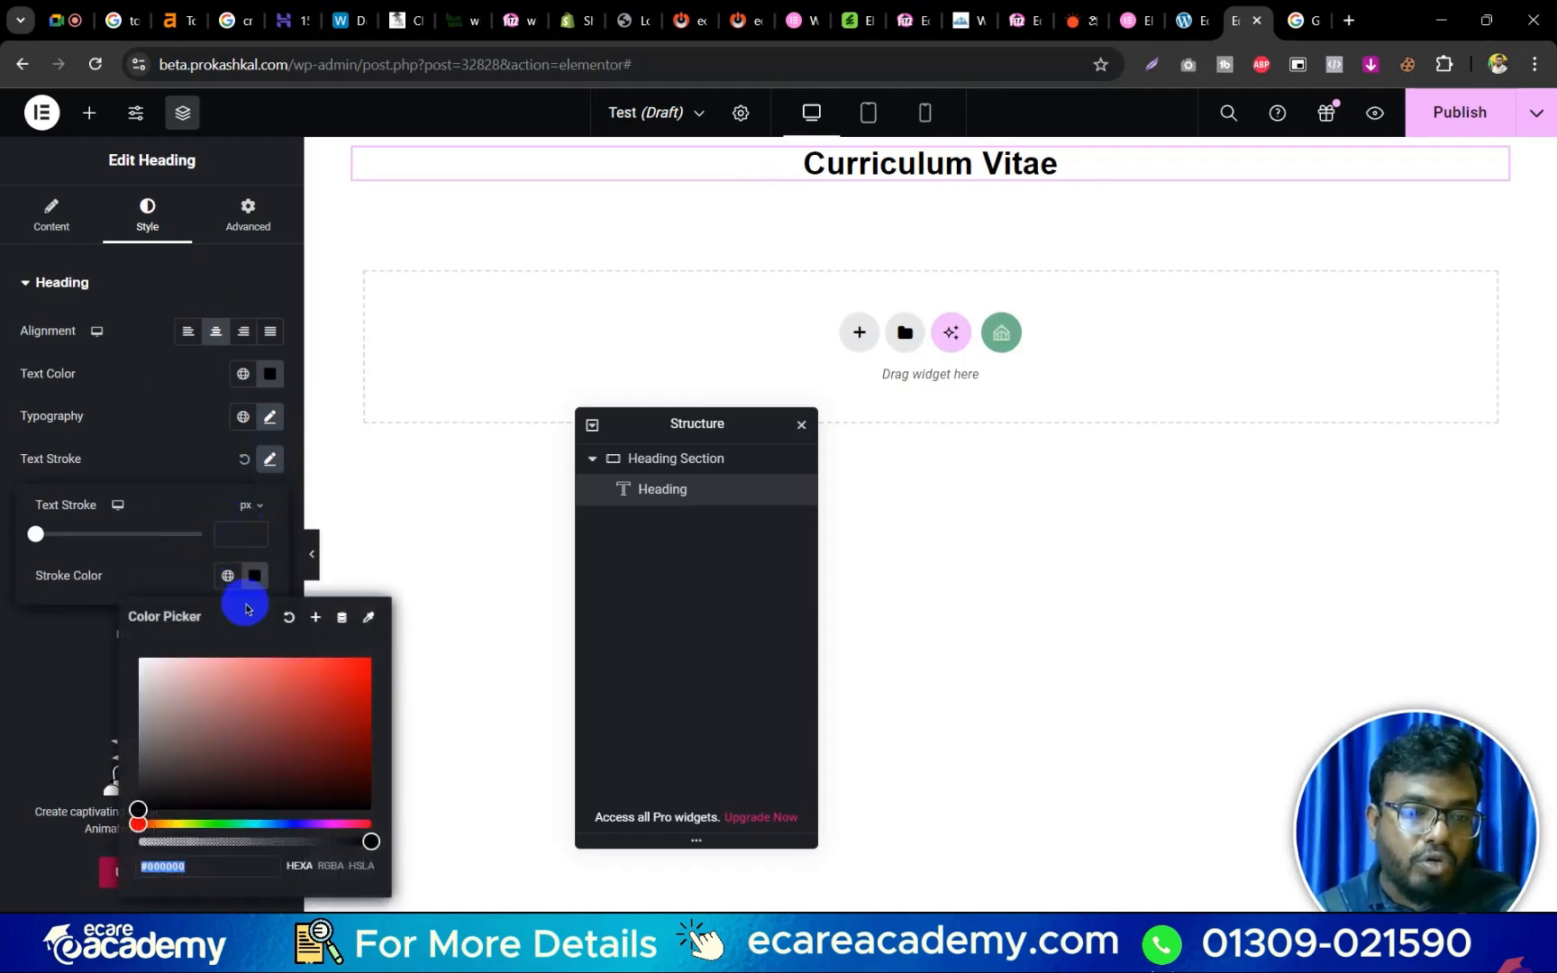
{"action": "left_click", "coordinate": [219, 823]}
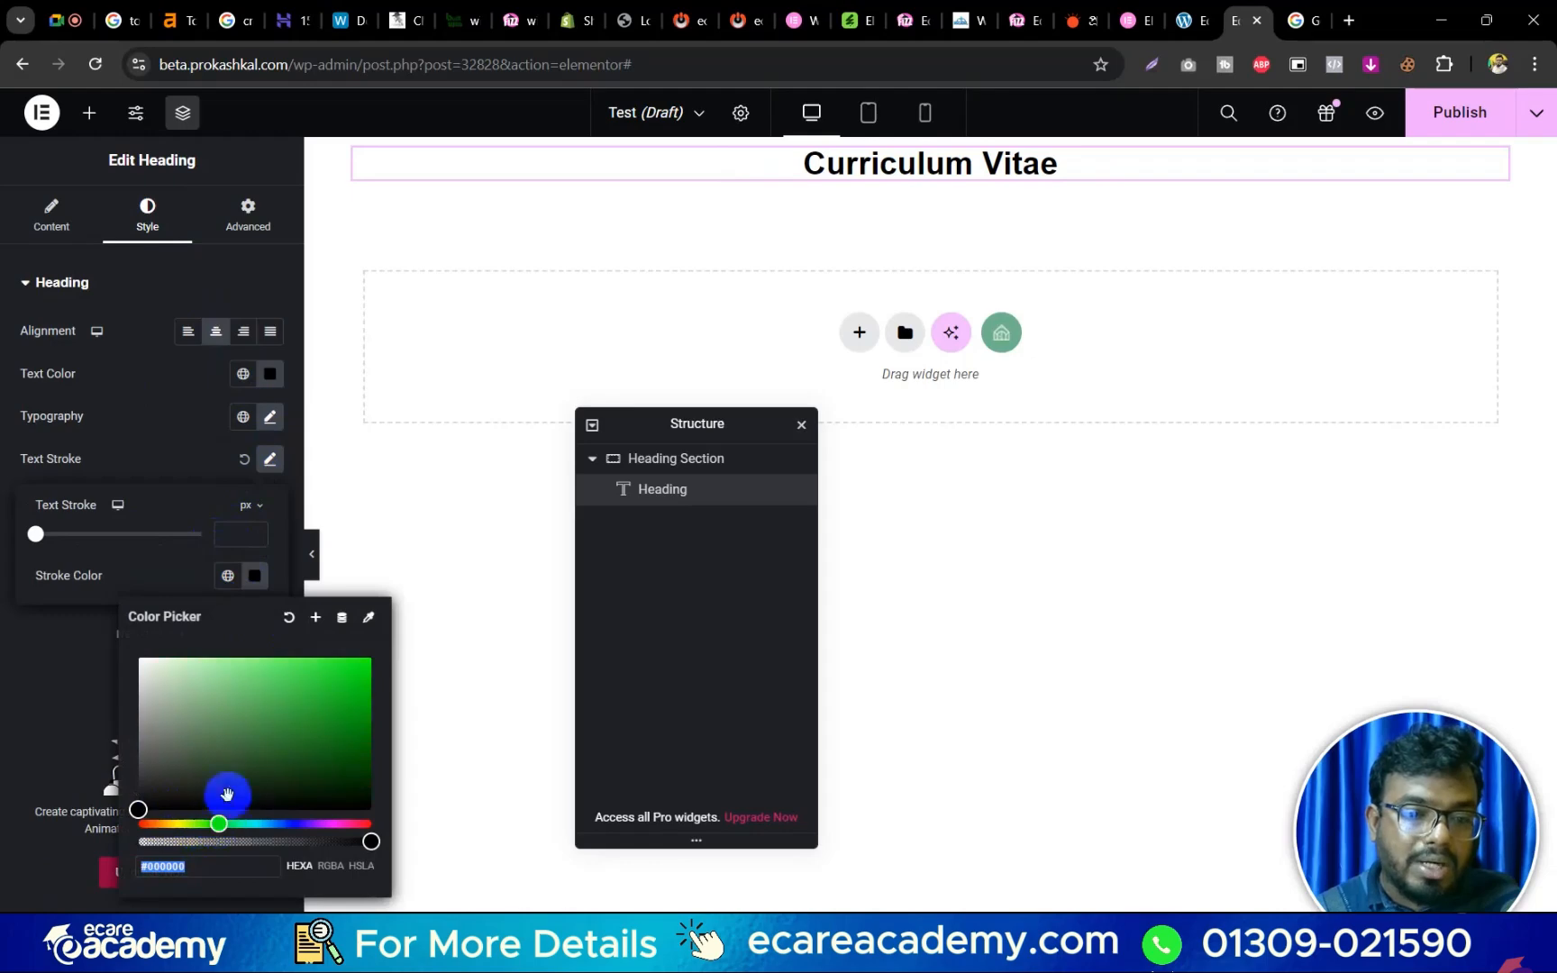
{"action": "left_click", "coordinate": [308, 655]}
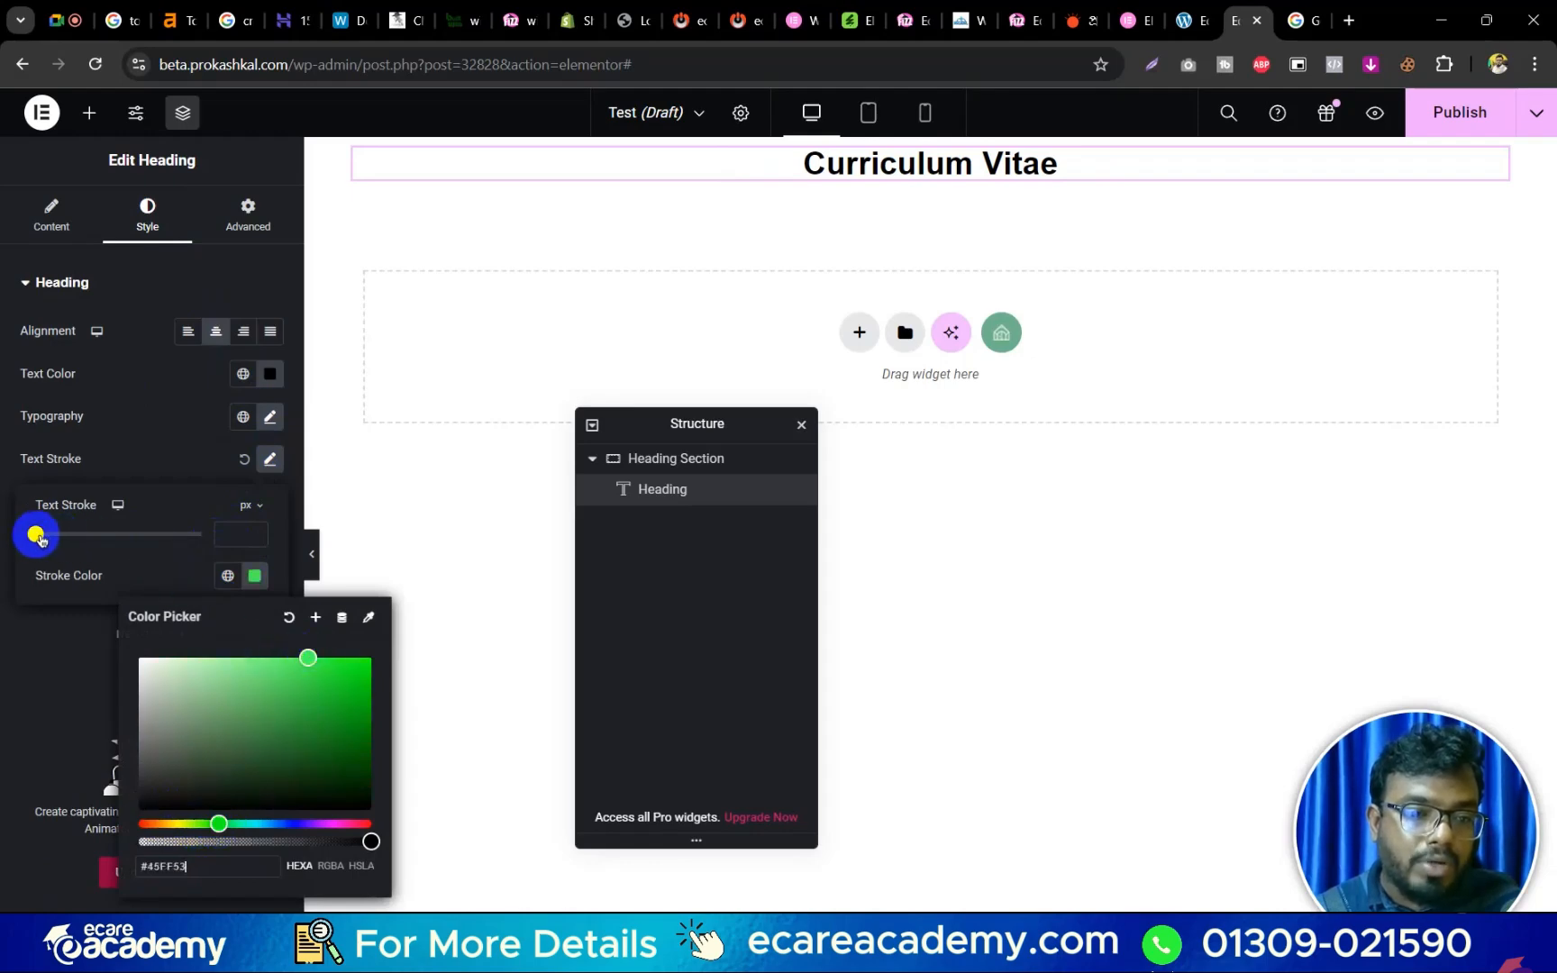
{"action": "left_click_drag", "start_coordinate": [36, 533], "coordinate": [54, 538]}
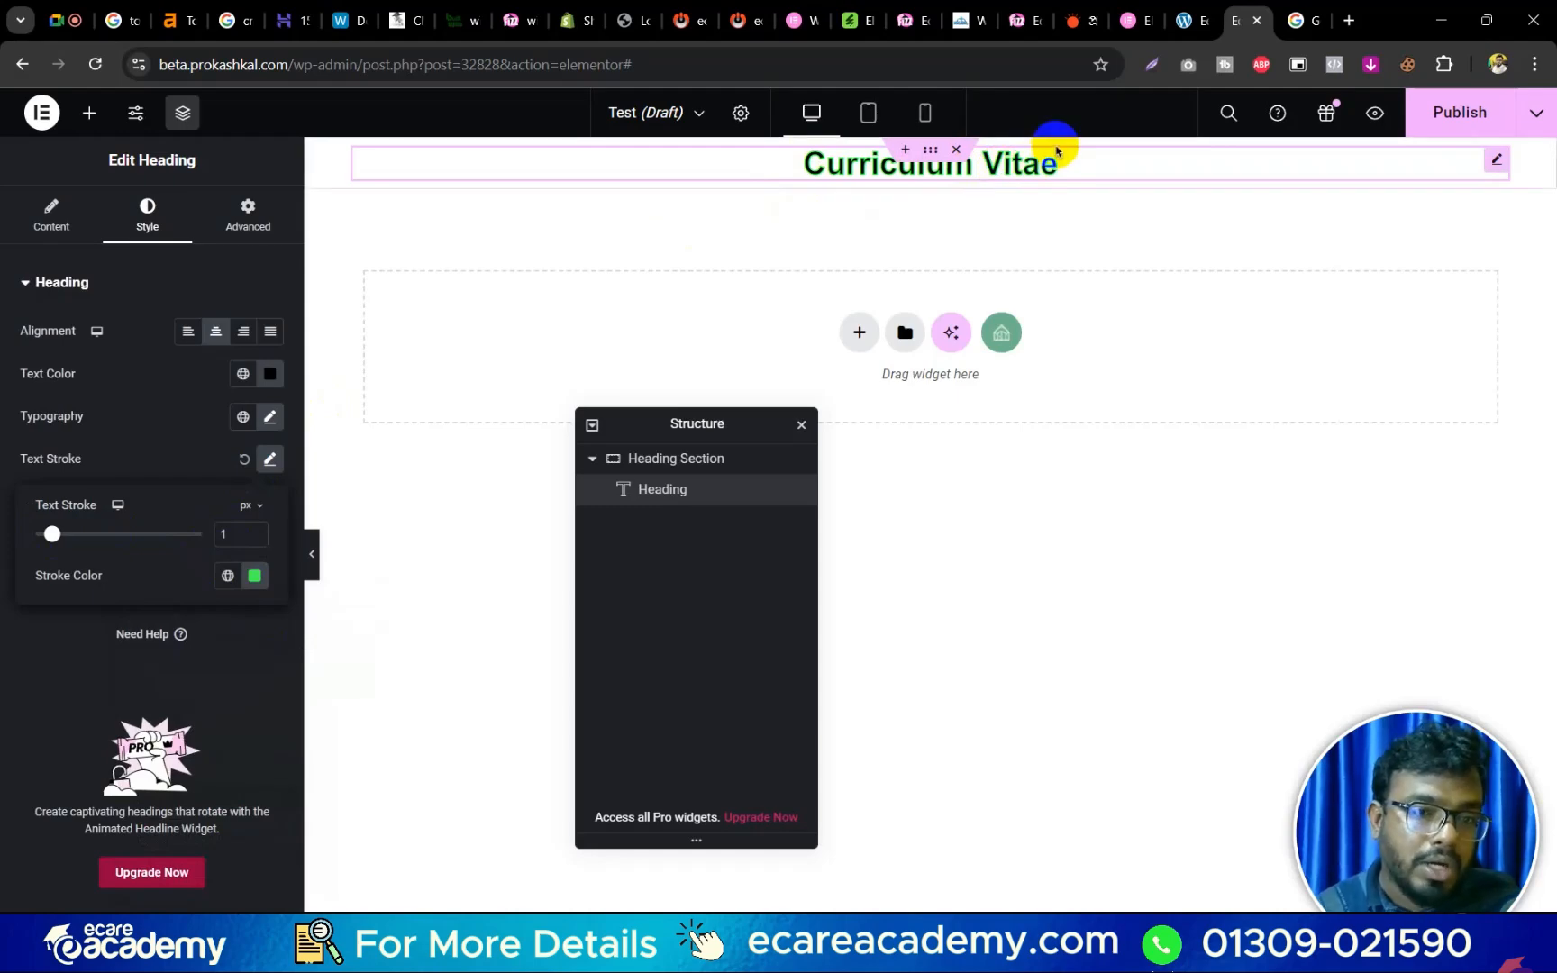
Reset the heading's text stroke to its default.
{"action": "left_click", "coordinate": [151, 459]}
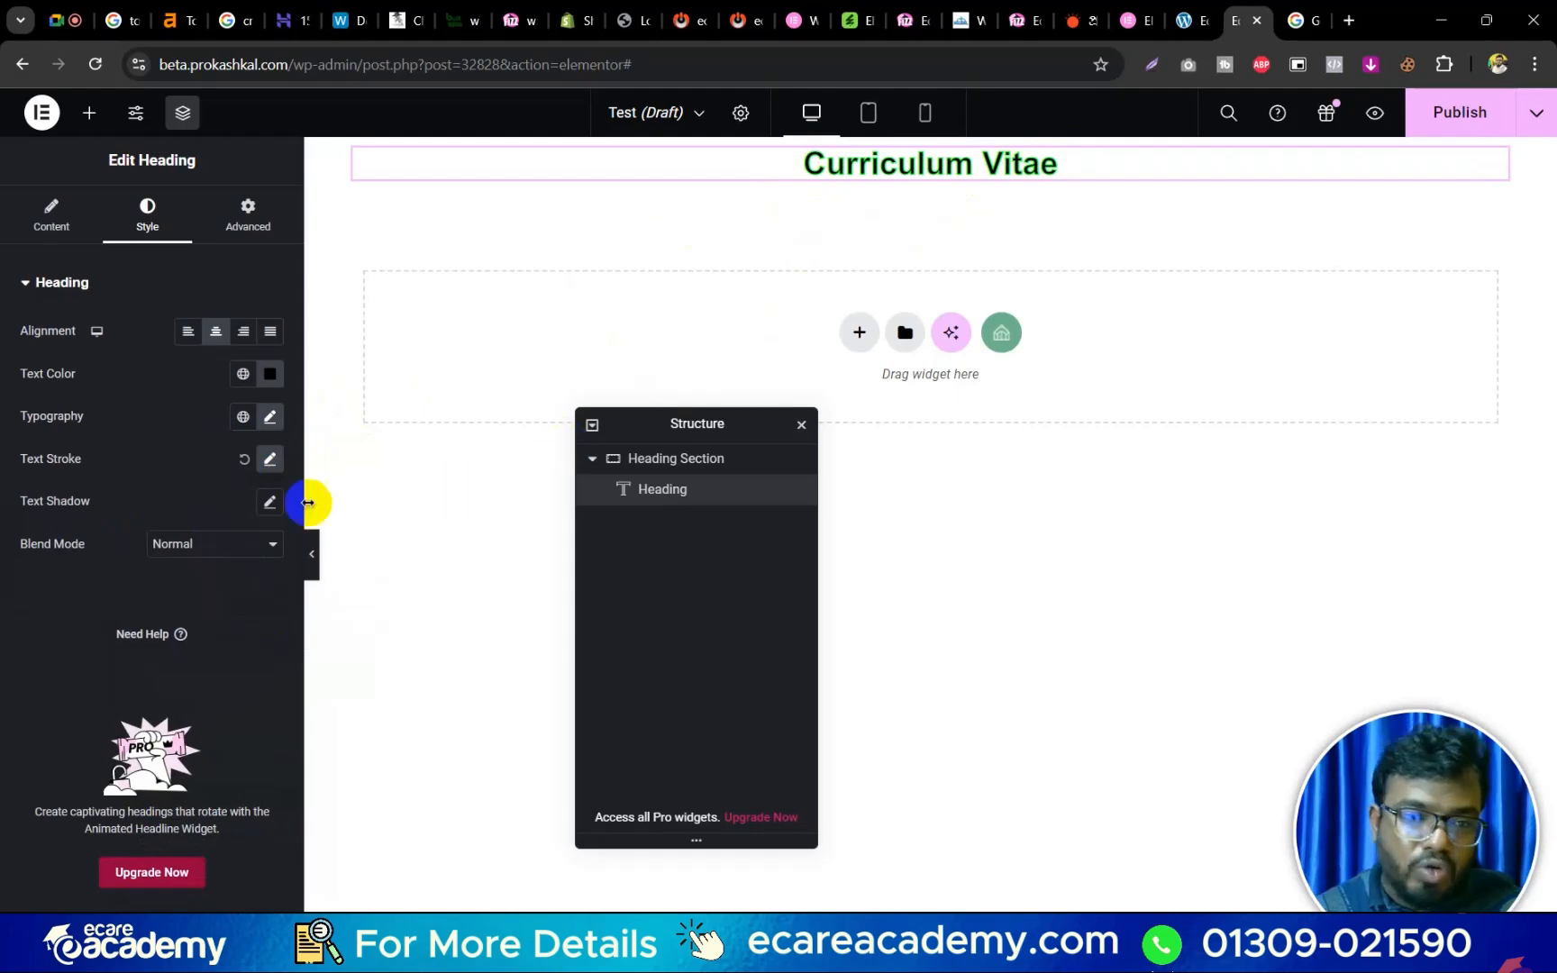
{"action": "left_click", "coordinate": [244, 465]}
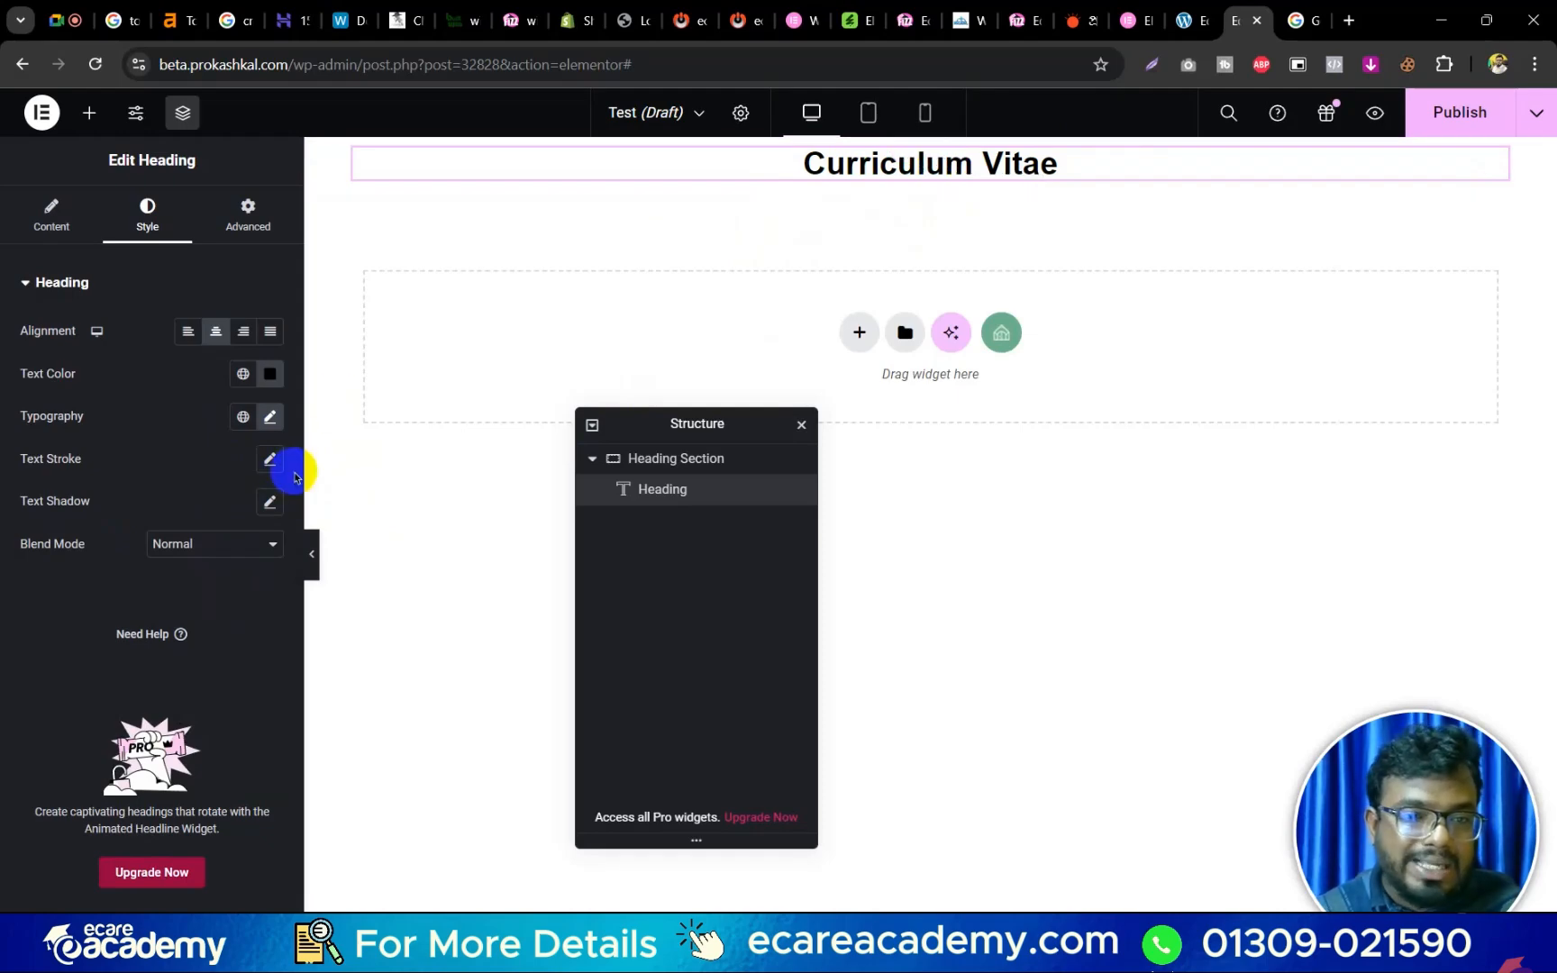
{"action": "left_click", "coordinate": [267, 463]}
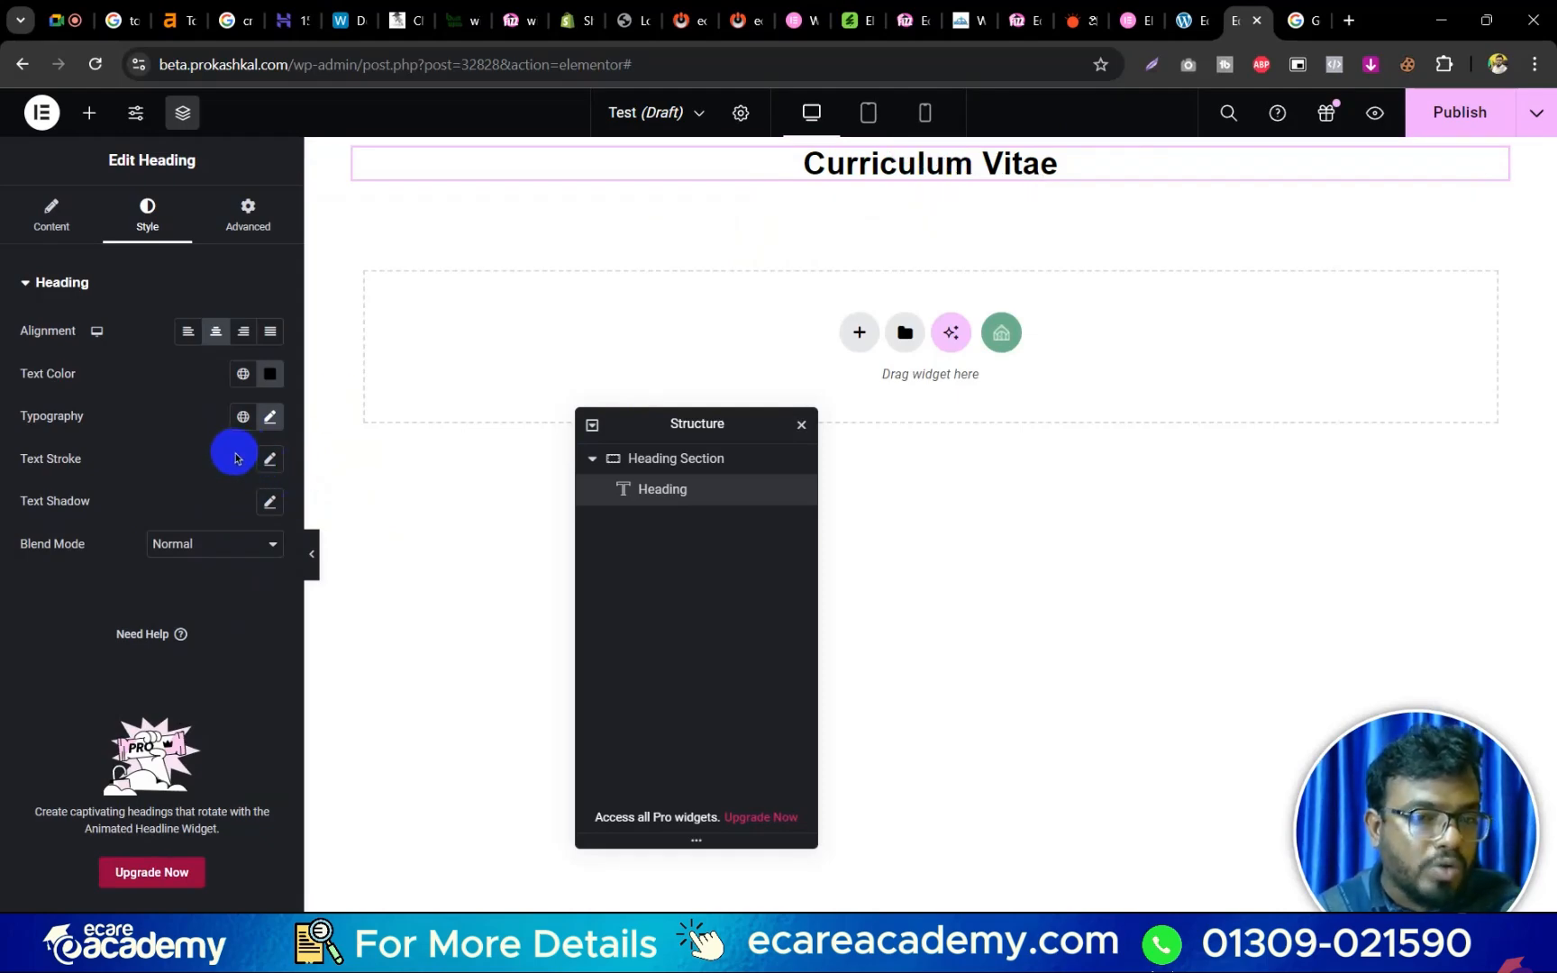
Add a text shadow to the heading with a horizontal offset of 5.
{"action": "left_click", "coordinate": [269, 501]}
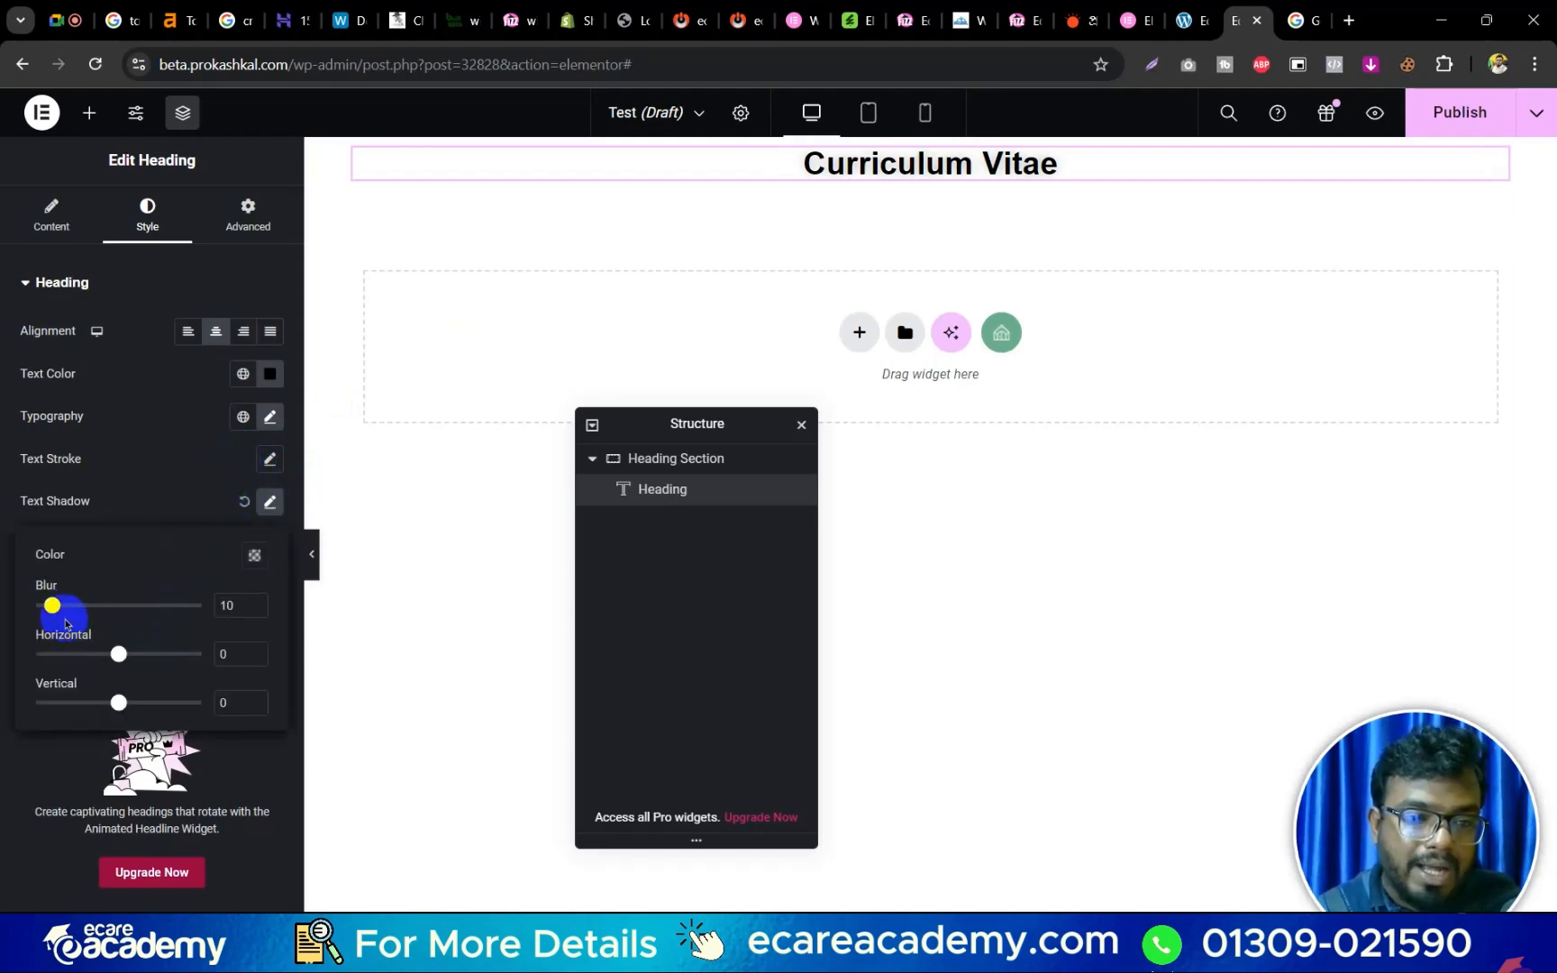
{"action": "mouse_move", "coordinate": [119, 655]}
{"action": "left_mouse_down"}
{"action": "mouse_move", "coordinate": [165, 657]}
{"action": "mouse_move", "coordinate": [103, 659]}
{"action": "mouse_move", "coordinate": [130, 663]}
{"action": "left_mouse_up"}
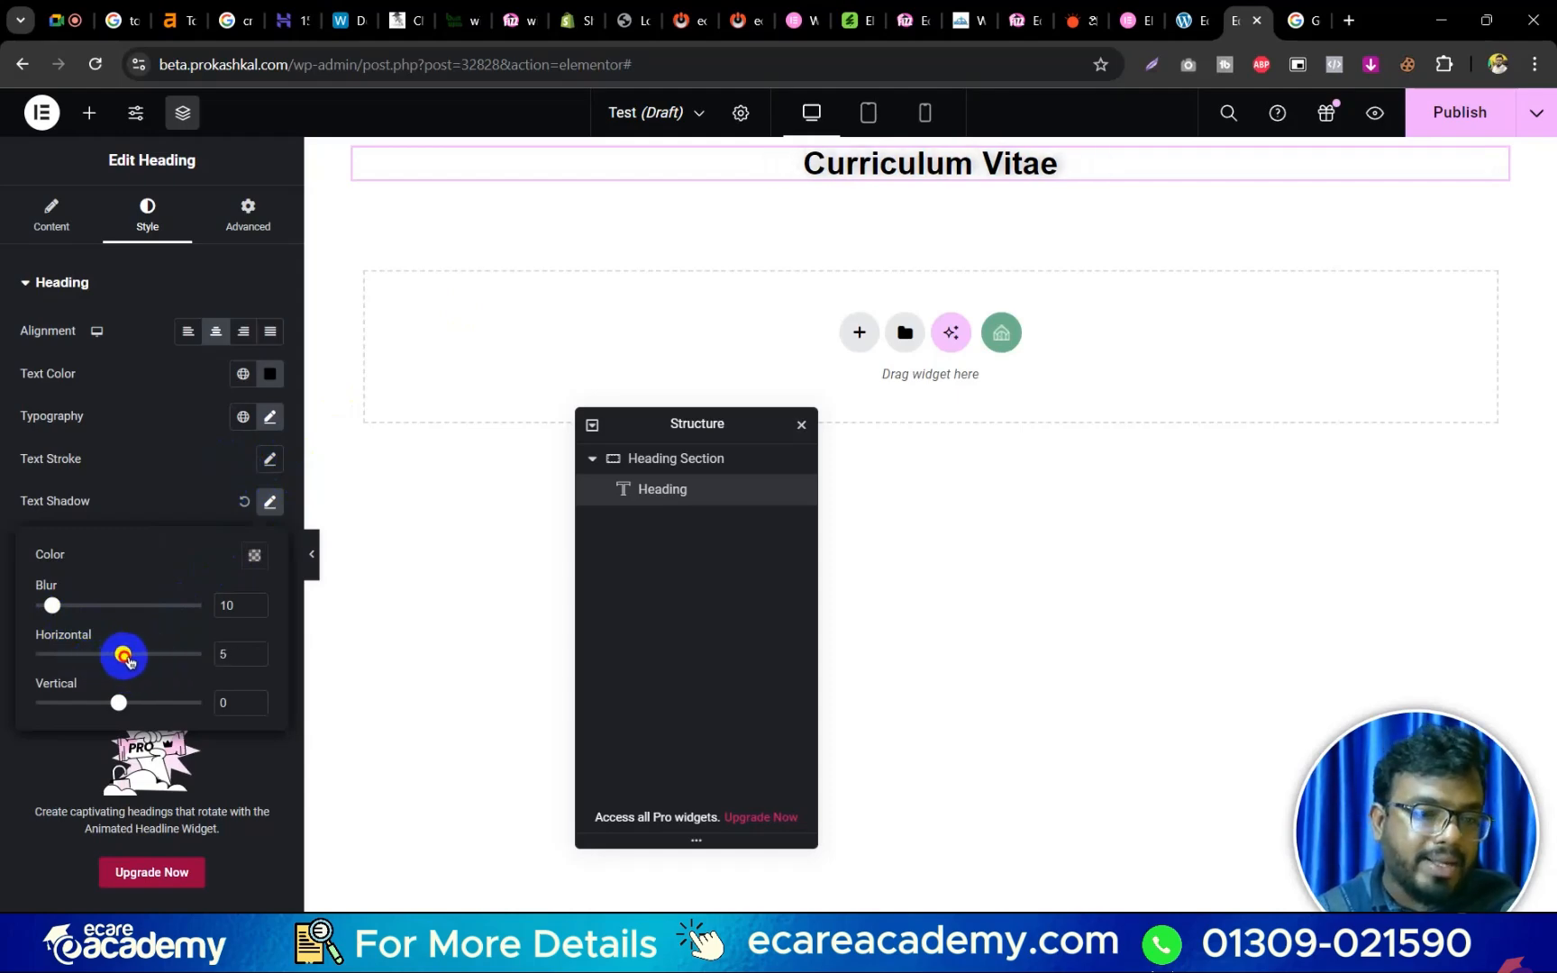
{"action": "left_click", "coordinate": [269, 502]}
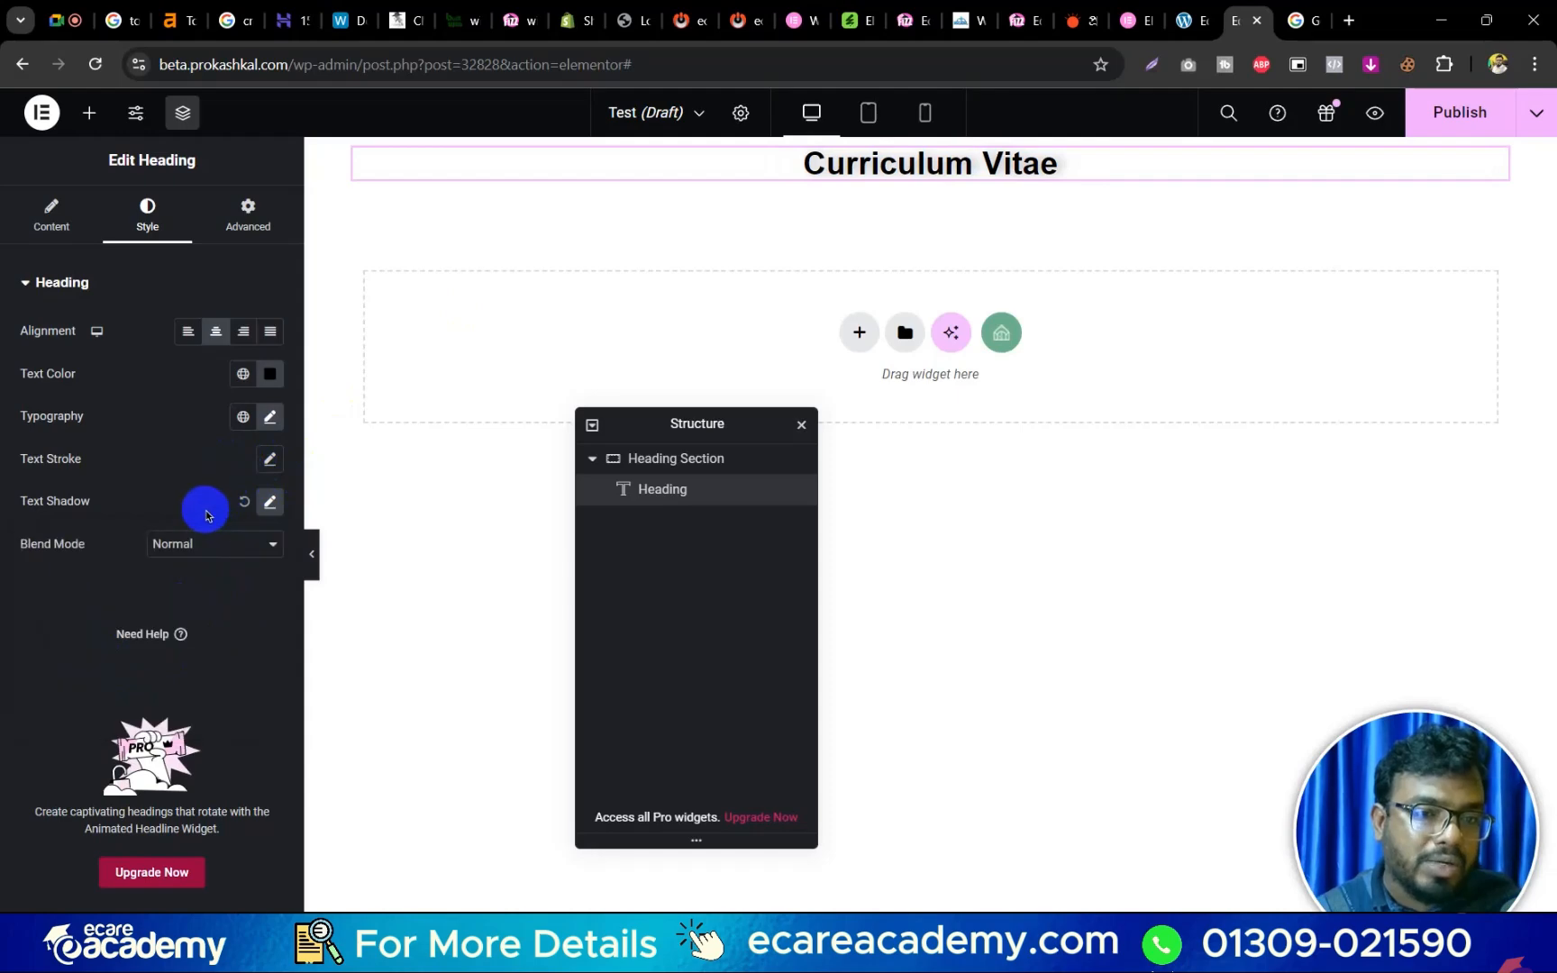
Reset the heading's text shadow to its default and look through the blend mode options, keeping Normal.
{"action": "left_click", "coordinate": [245, 502]}
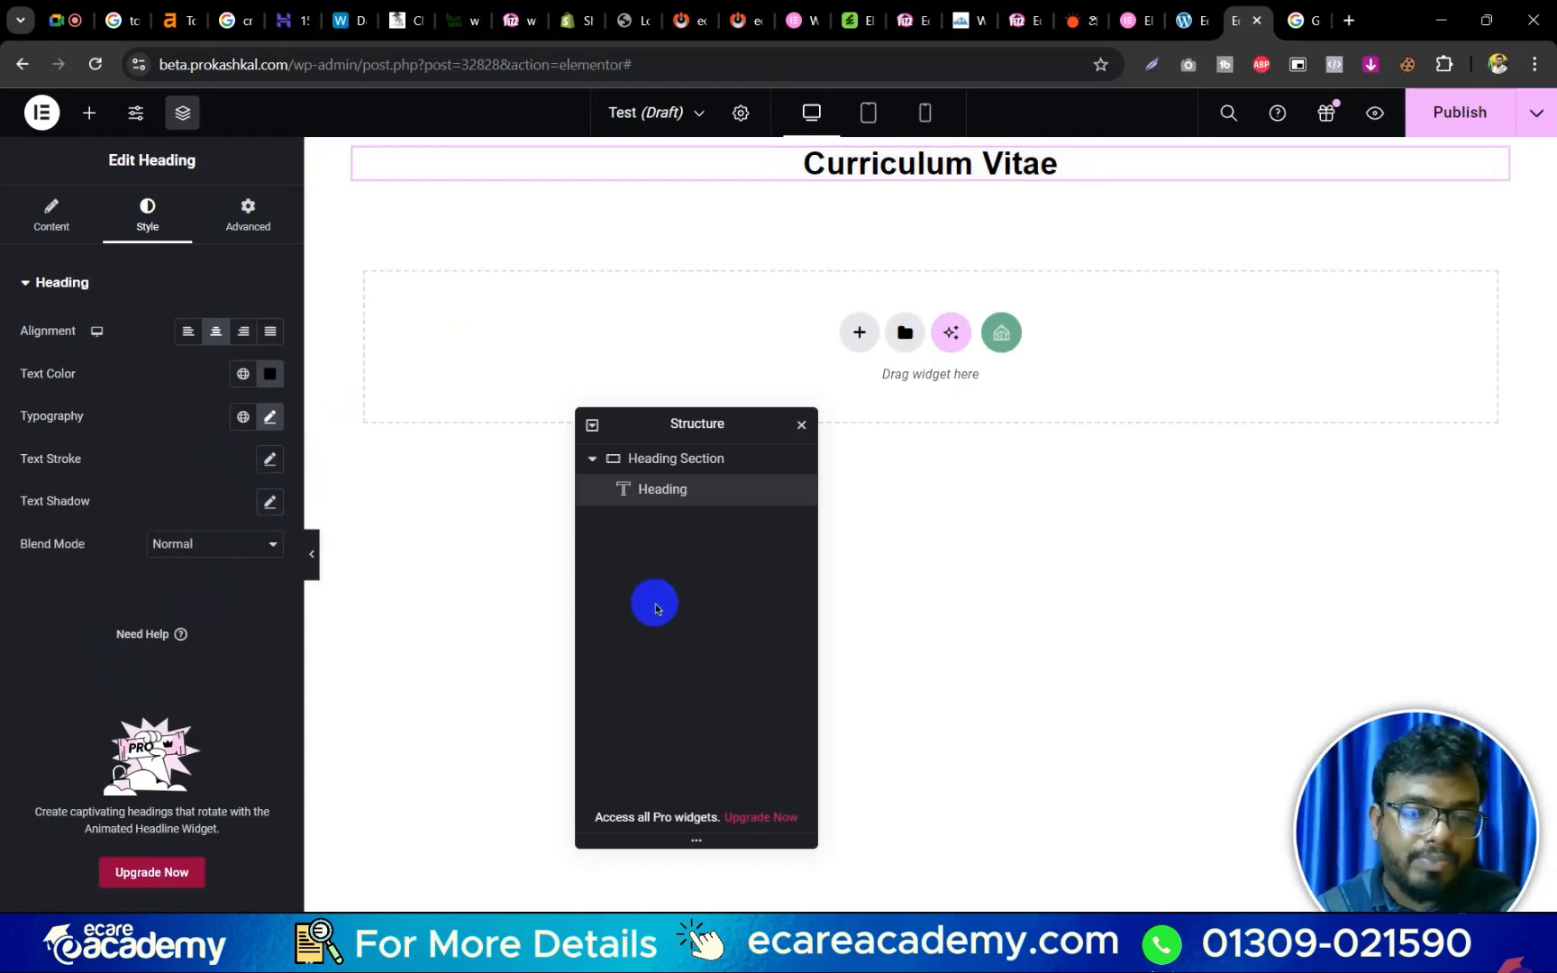
{"action": "left_click", "coordinate": [236, 543]}
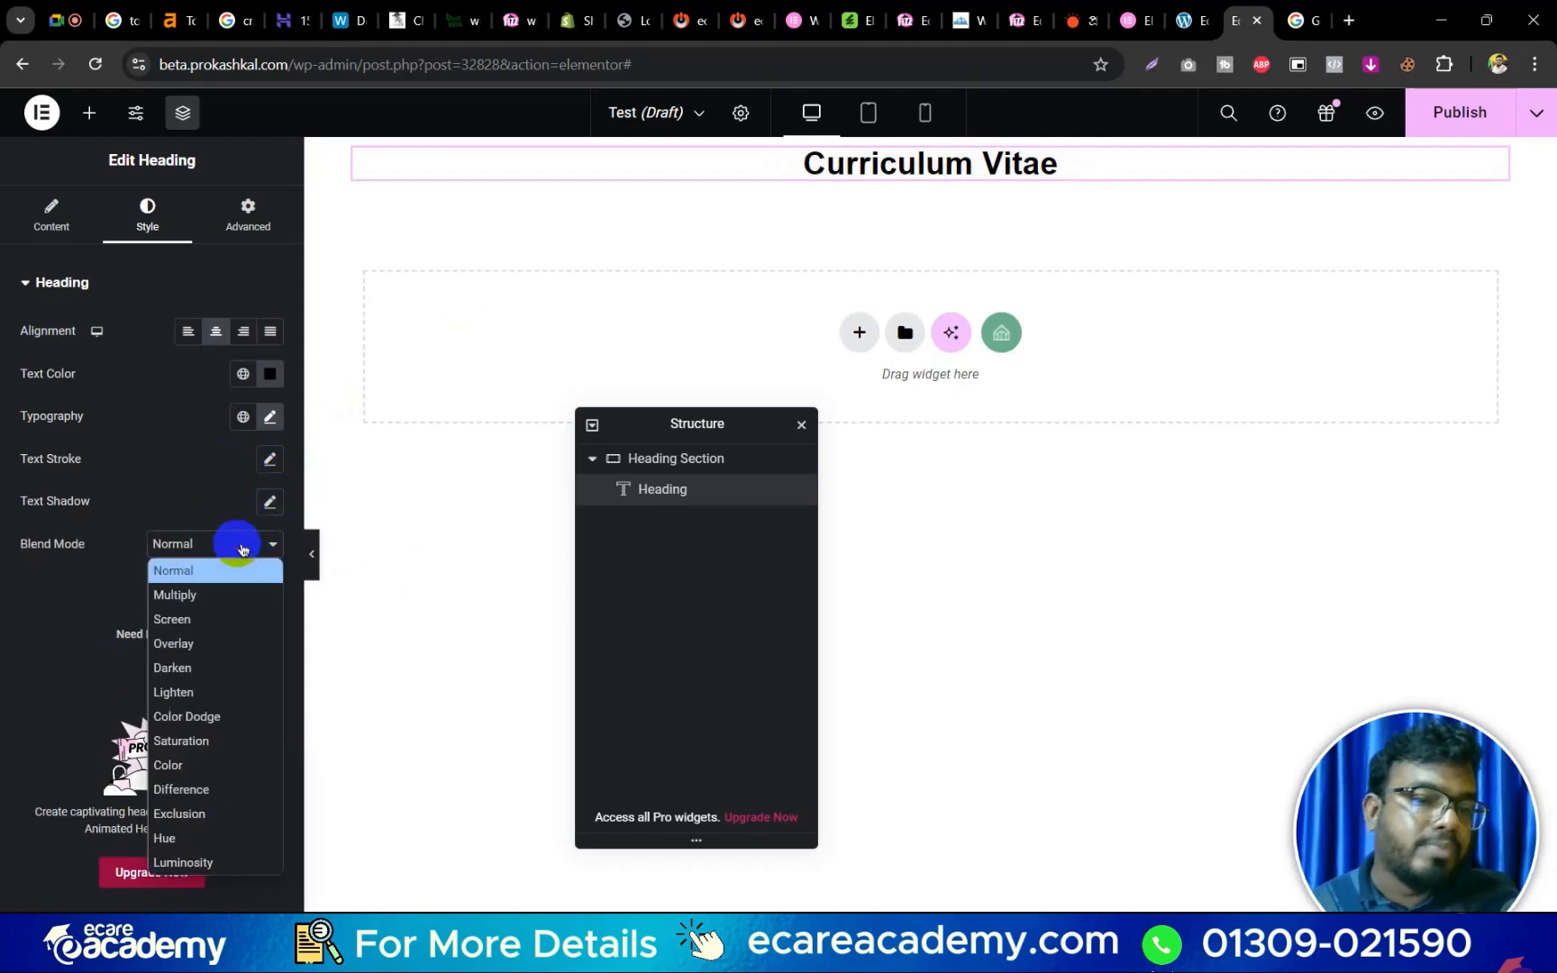
{"action": "left_click", "coordinate": [193, 487]}
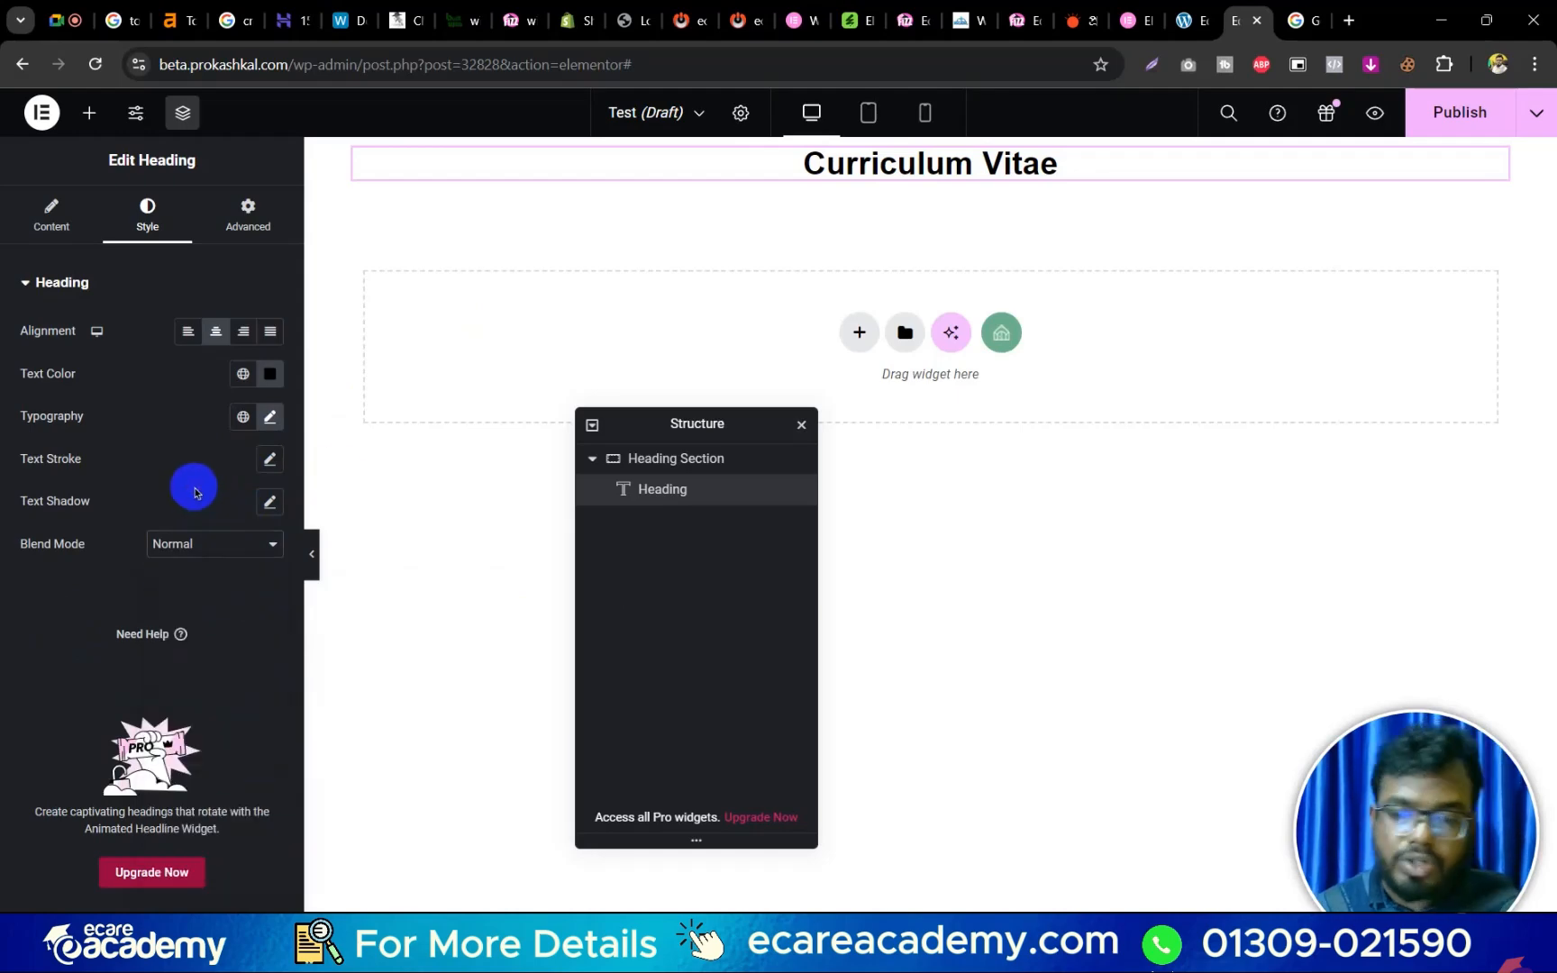
{"action": "left_click", "coordinate": [130, 229]}
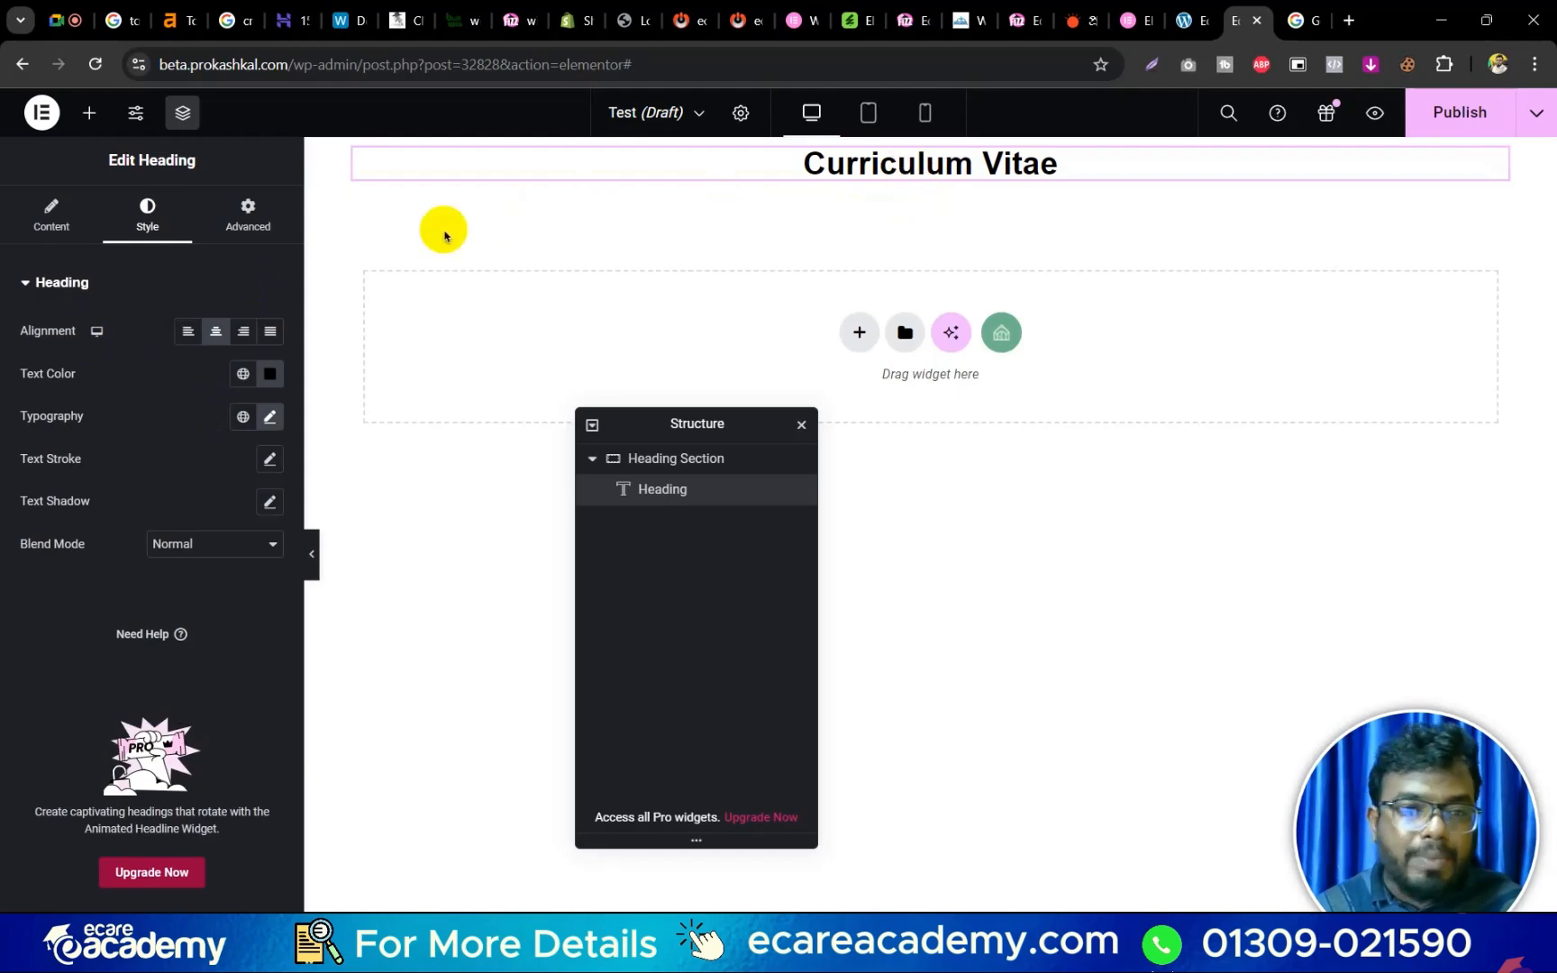
Left-align the heading in the mobile view only and compare the mobile and desktop layouts.
{"action": "left_click", "coordinate": [921, 115]}
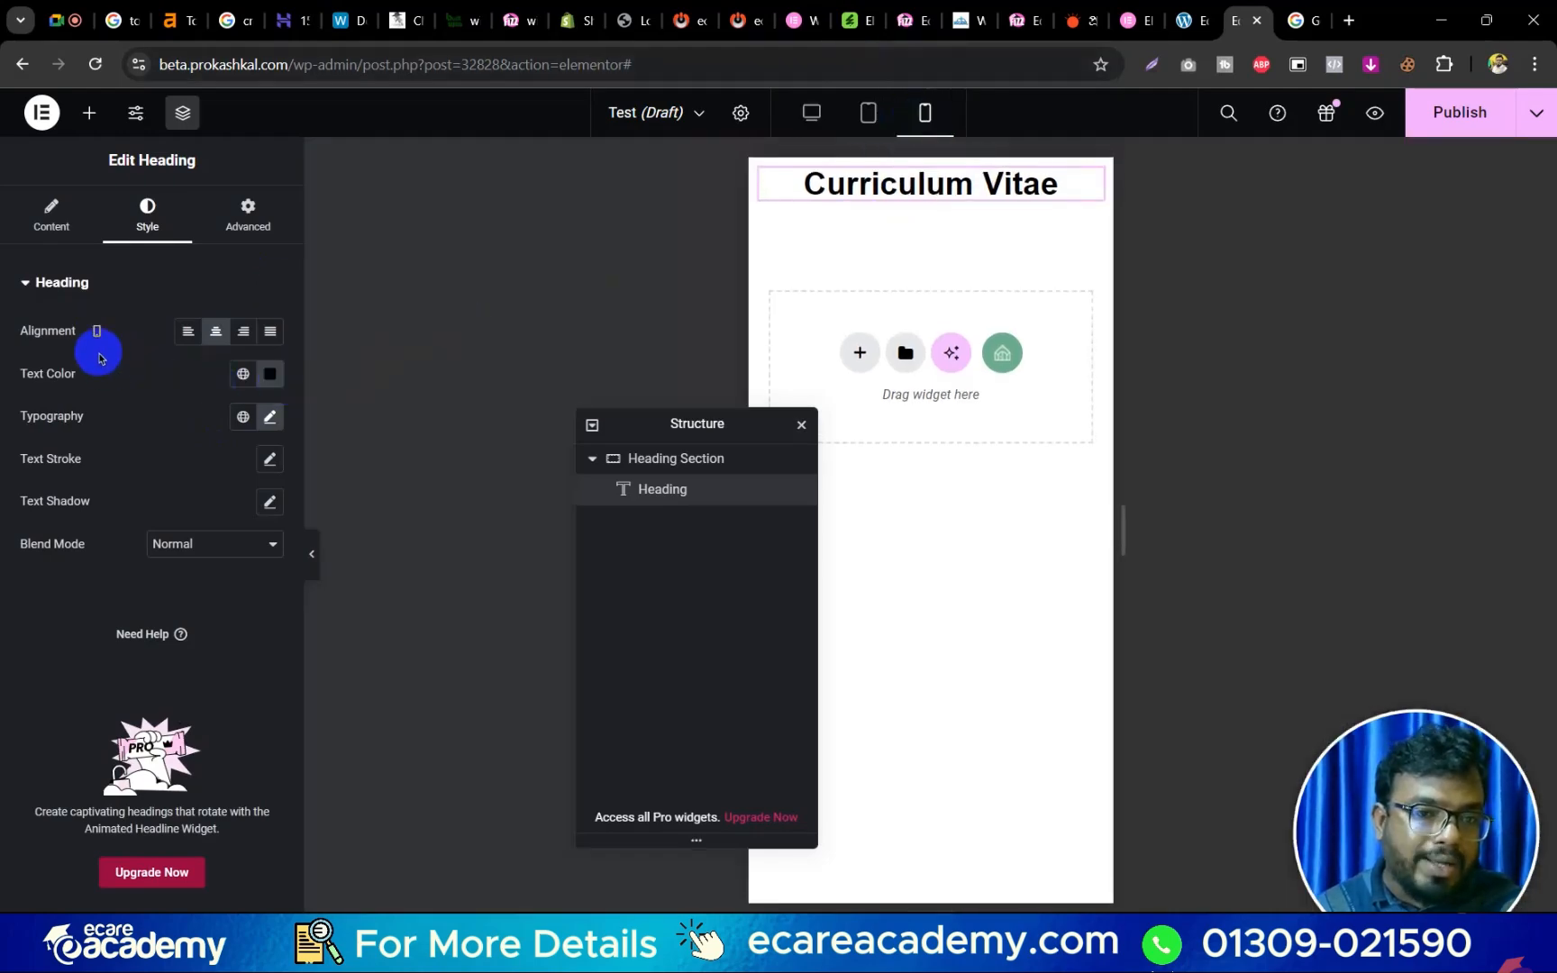
{"action": "left_click", "coordinate": [189, 333]}
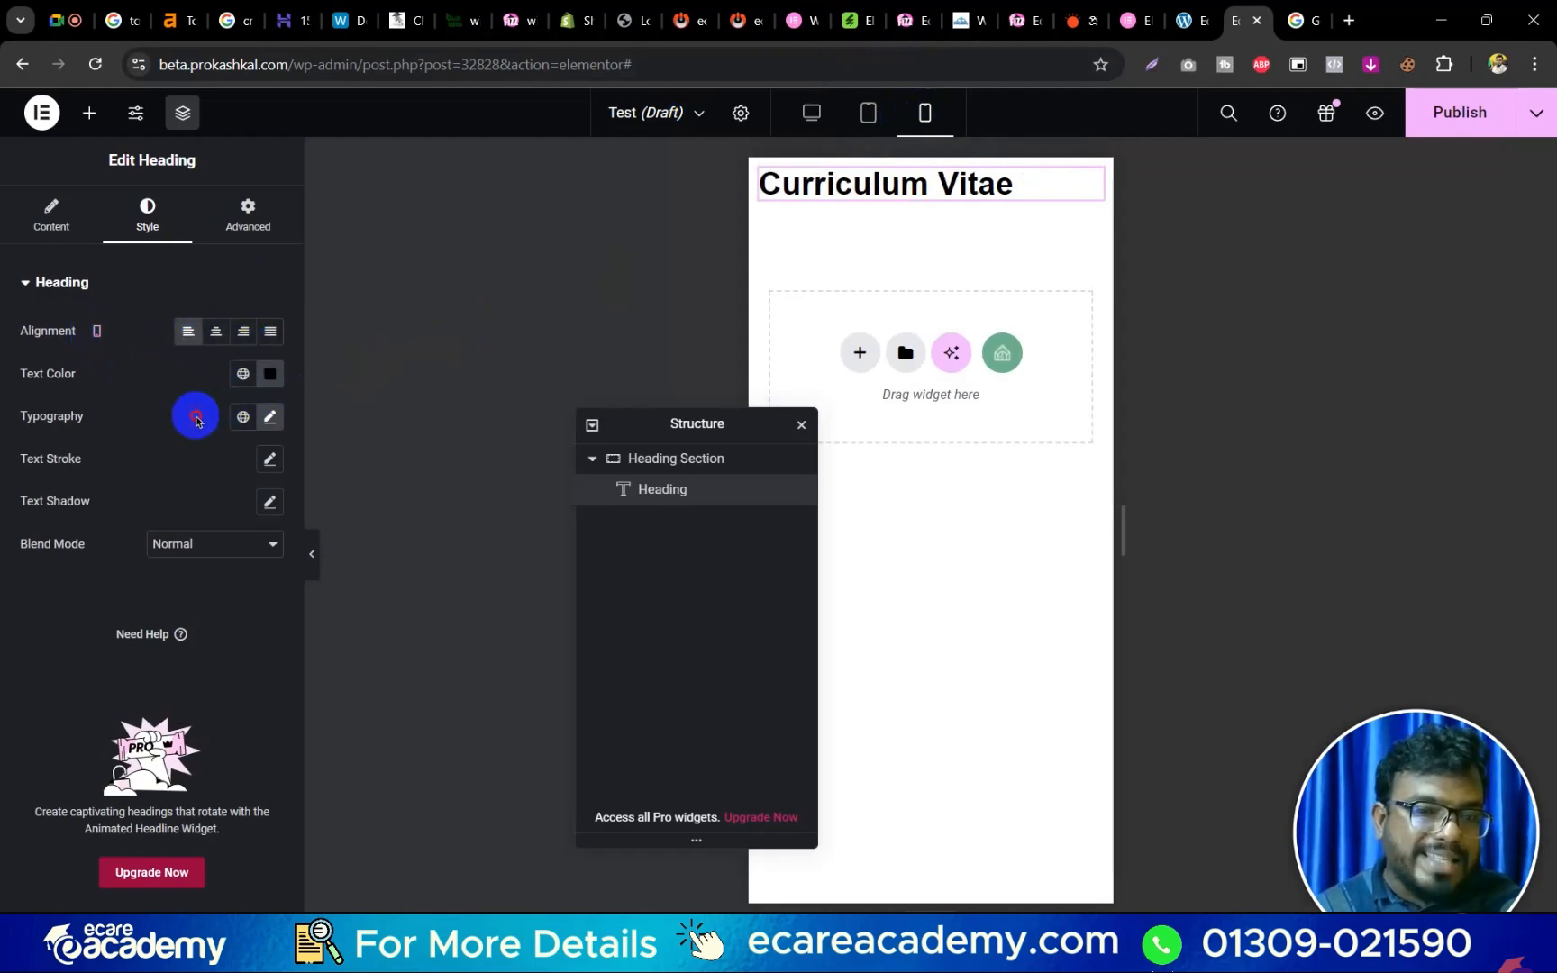
{"action": "left_click", "coordinate": [811, 112]}
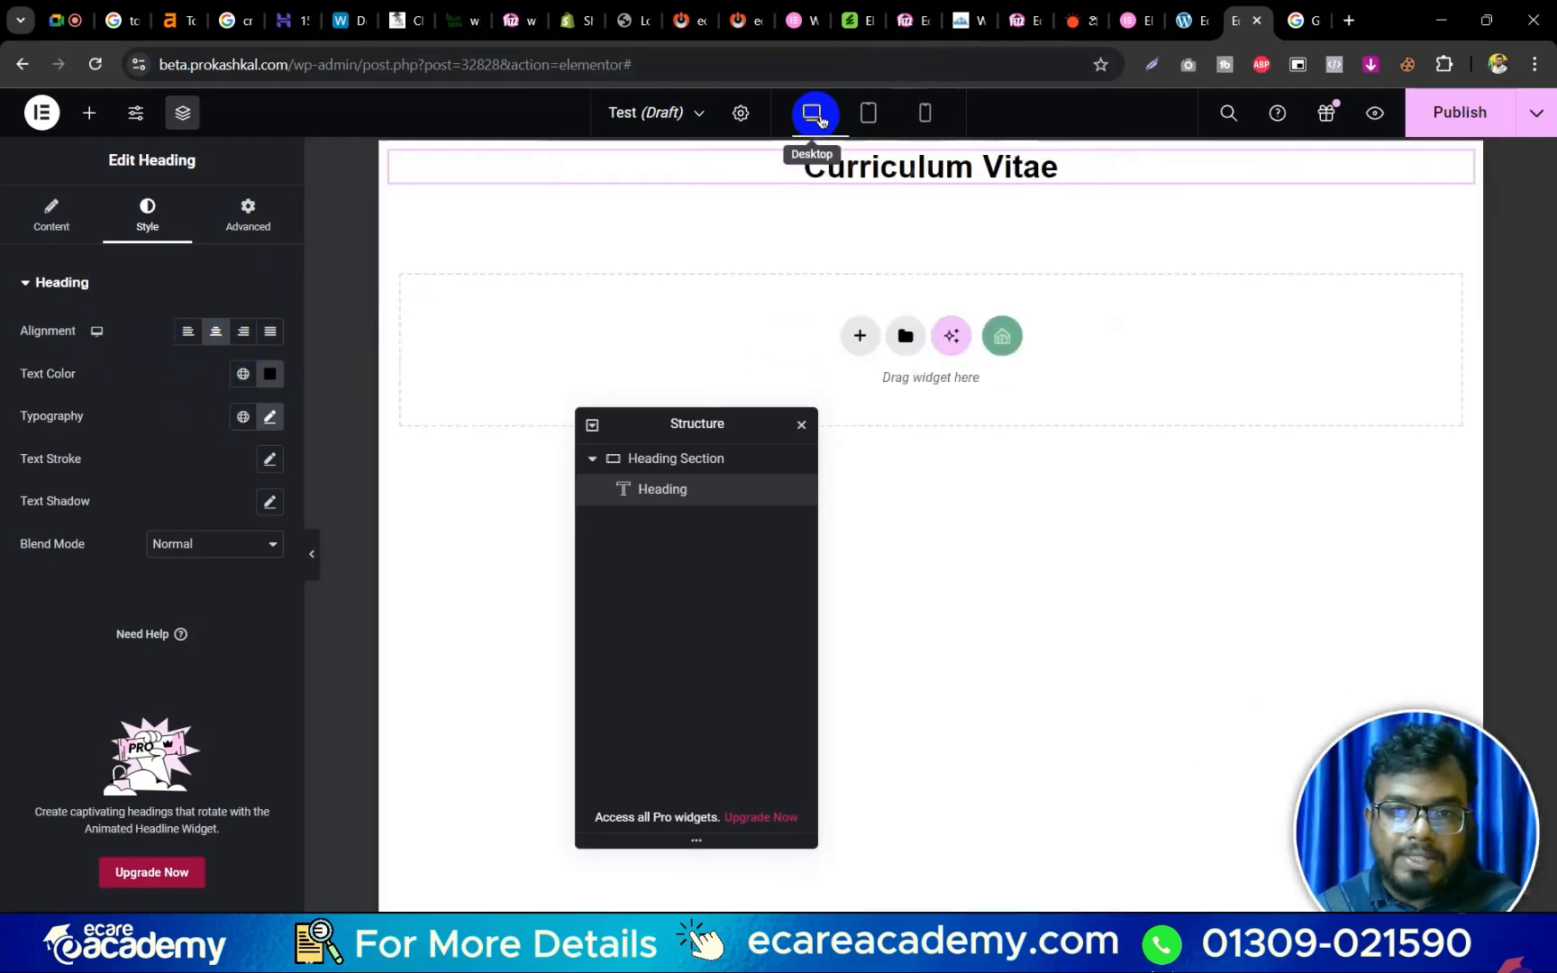
{"action": "left_click", "coordinate": [925, 111]}
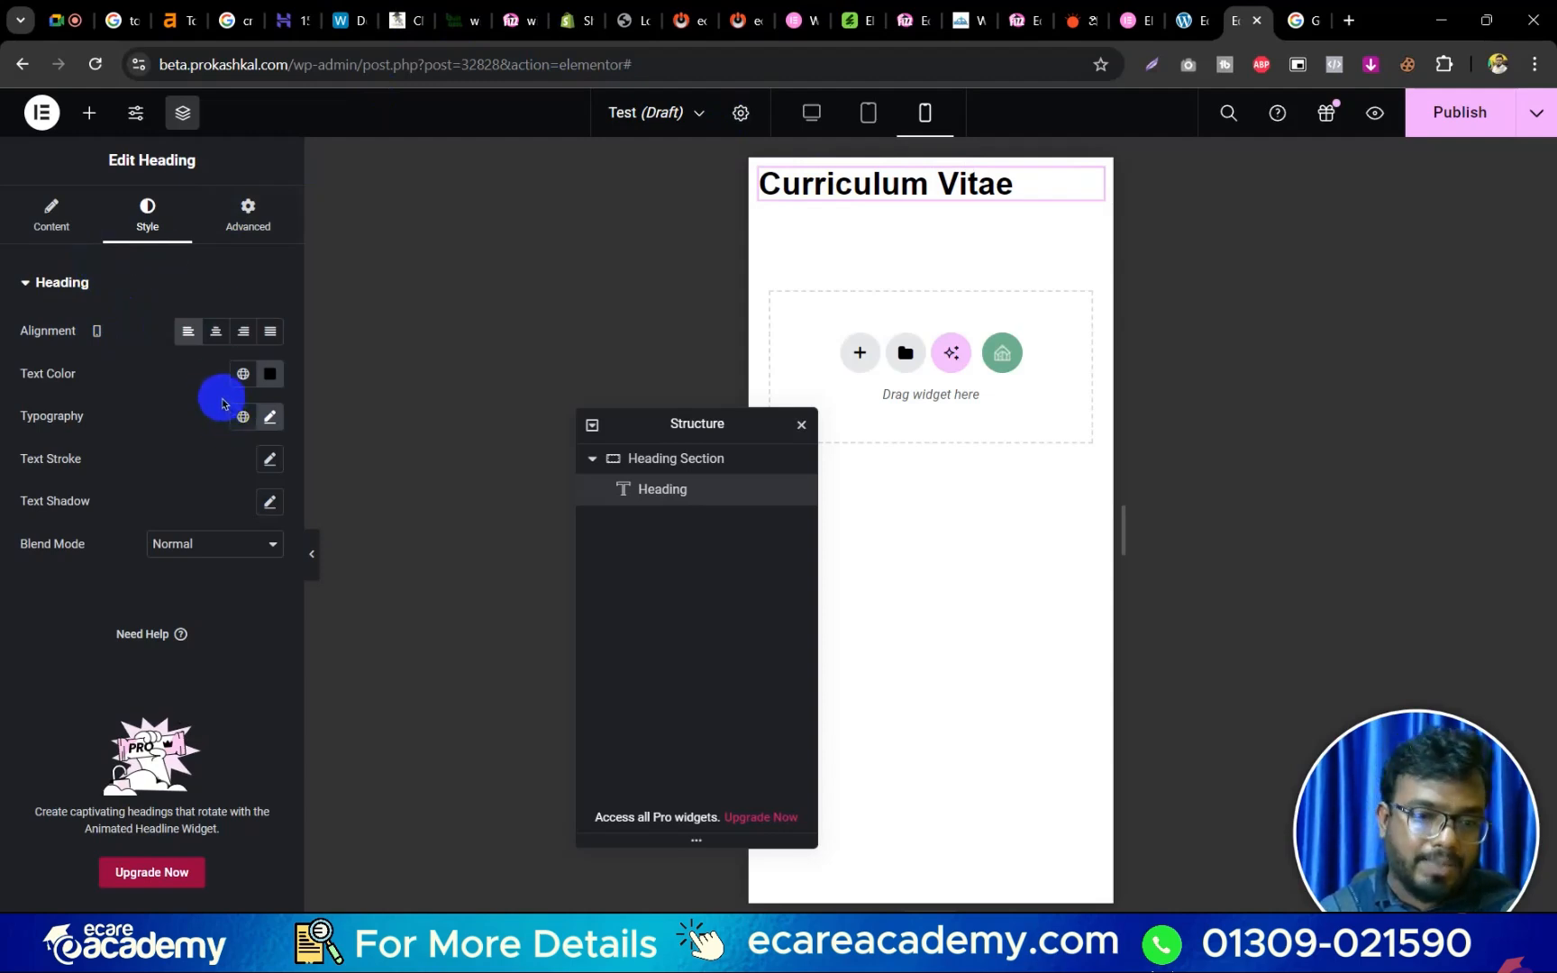
{"action": "left_click", "coordinate": [813, 117]}
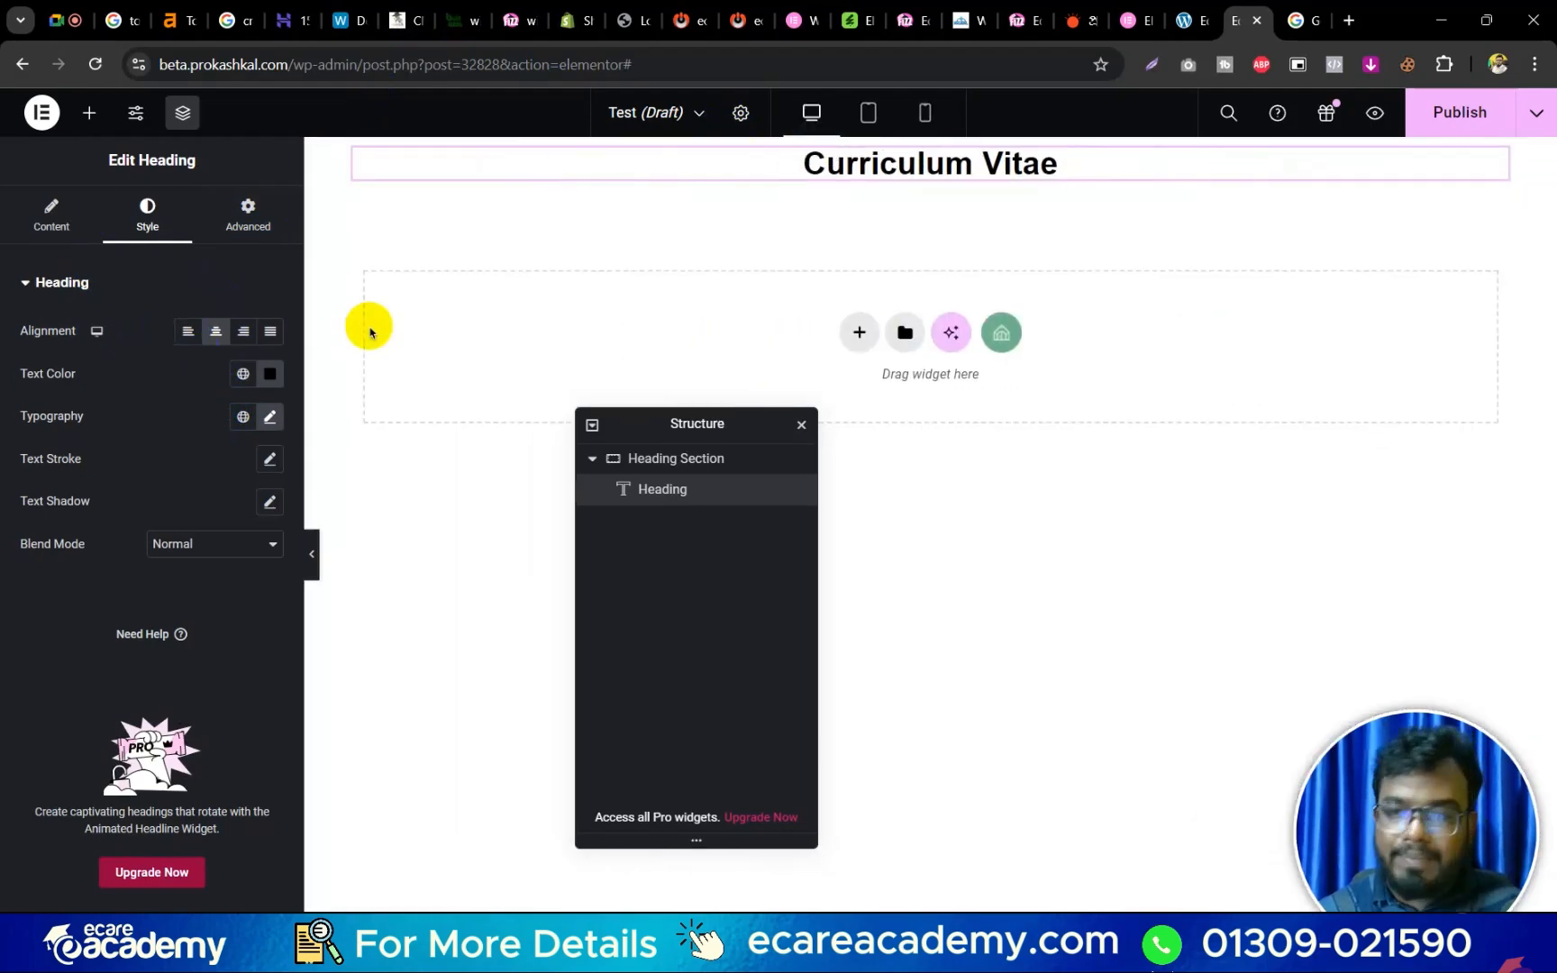
Unlink the heading's margin values, try a top margin of 100 px, and return it to 0.
{"action": "left_click", "coordinate": [253, 218]}
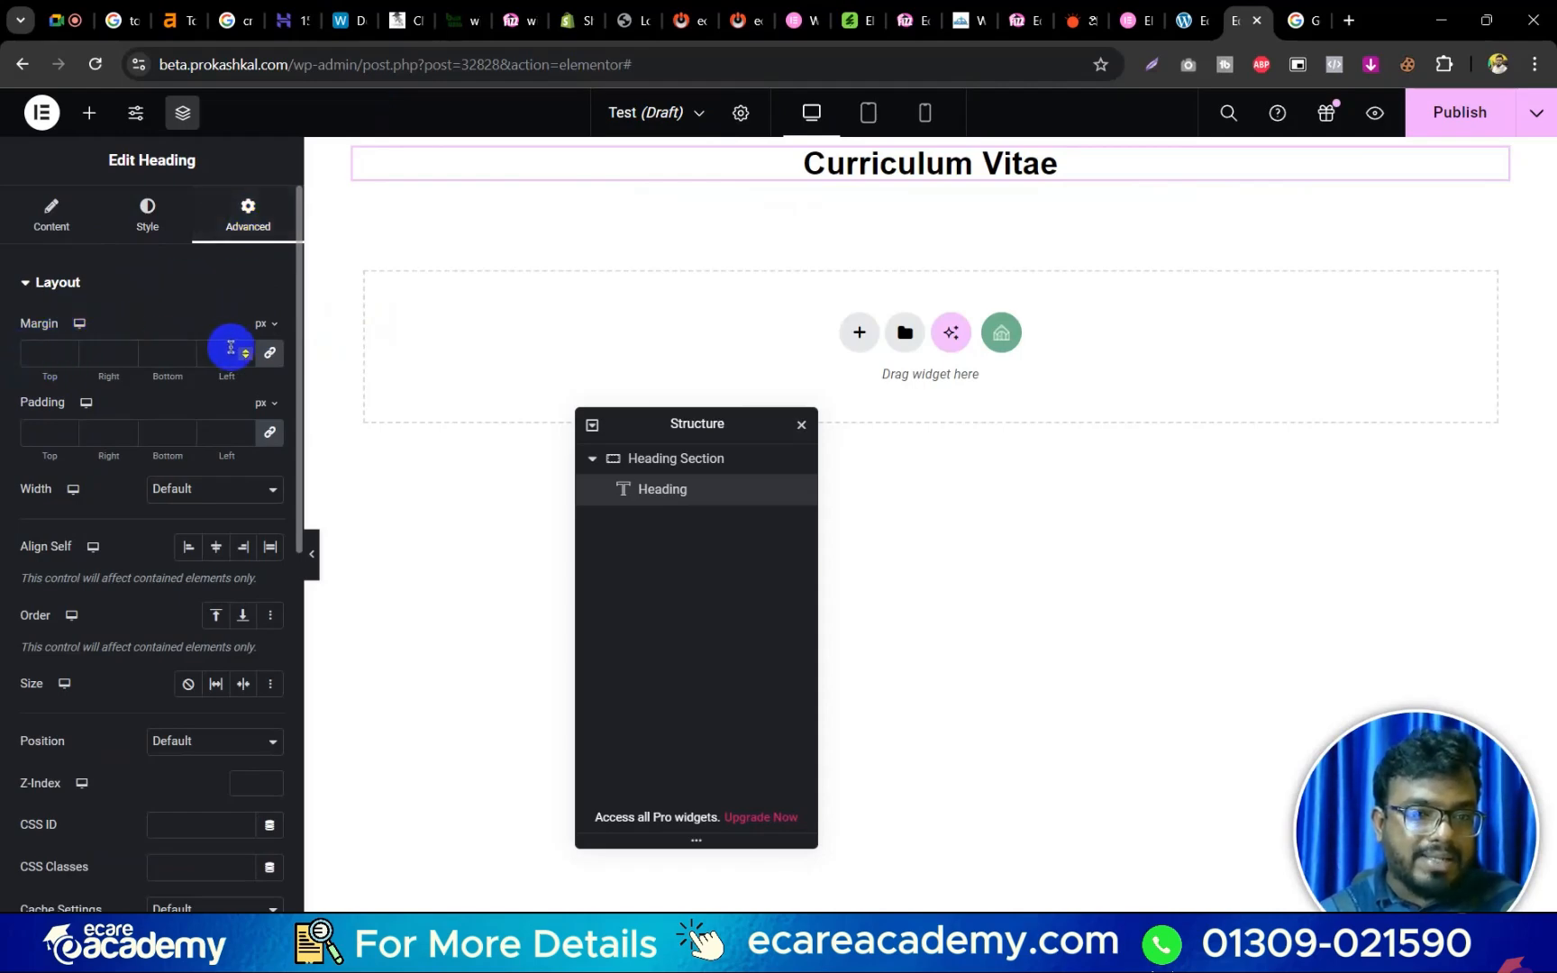
{"action": "left_click", "coordinate": [53, 354]}
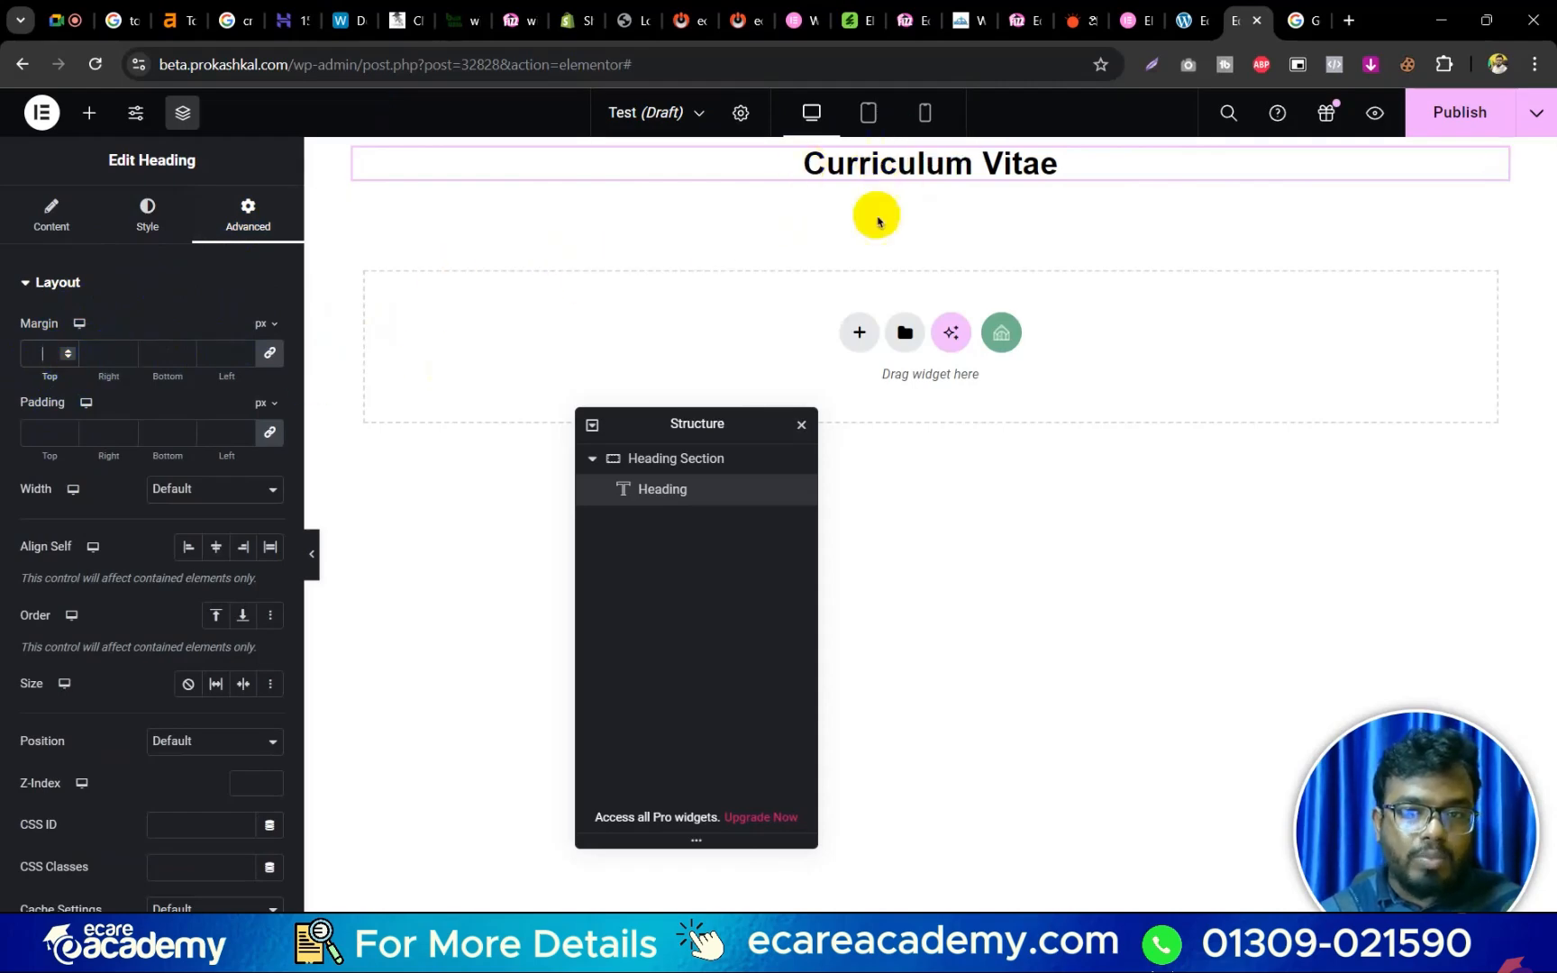
{"action": "left_click", "coordinate": [271, 354]}
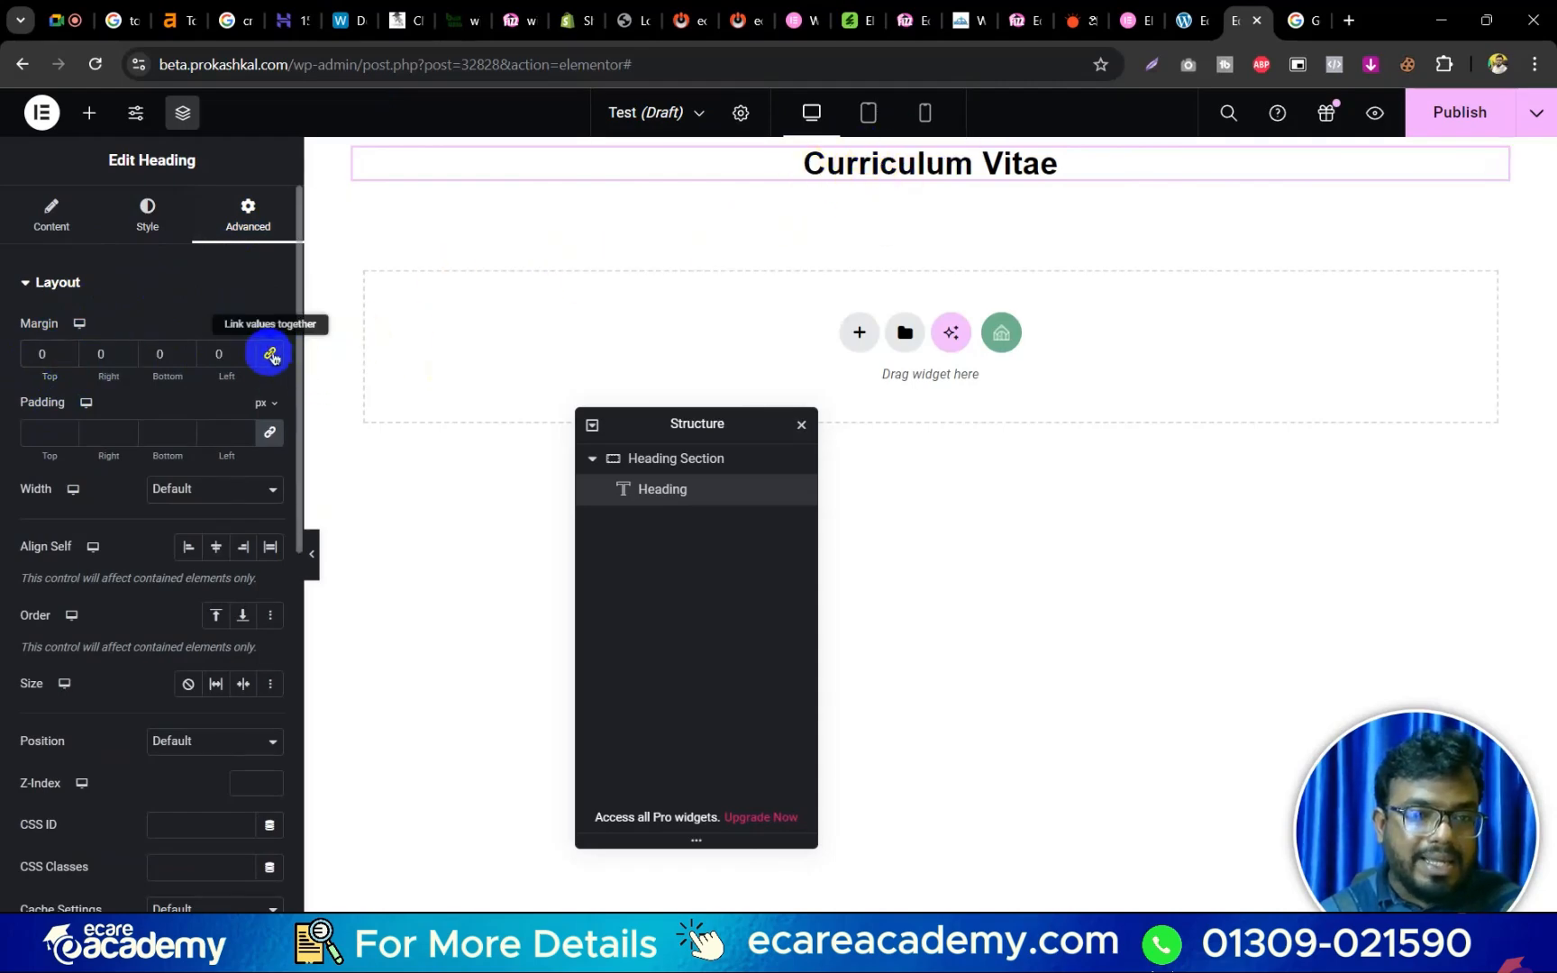
{"action": "double_click", "coordinate": [28, 349]}
{"action": "type", "text": "100"}
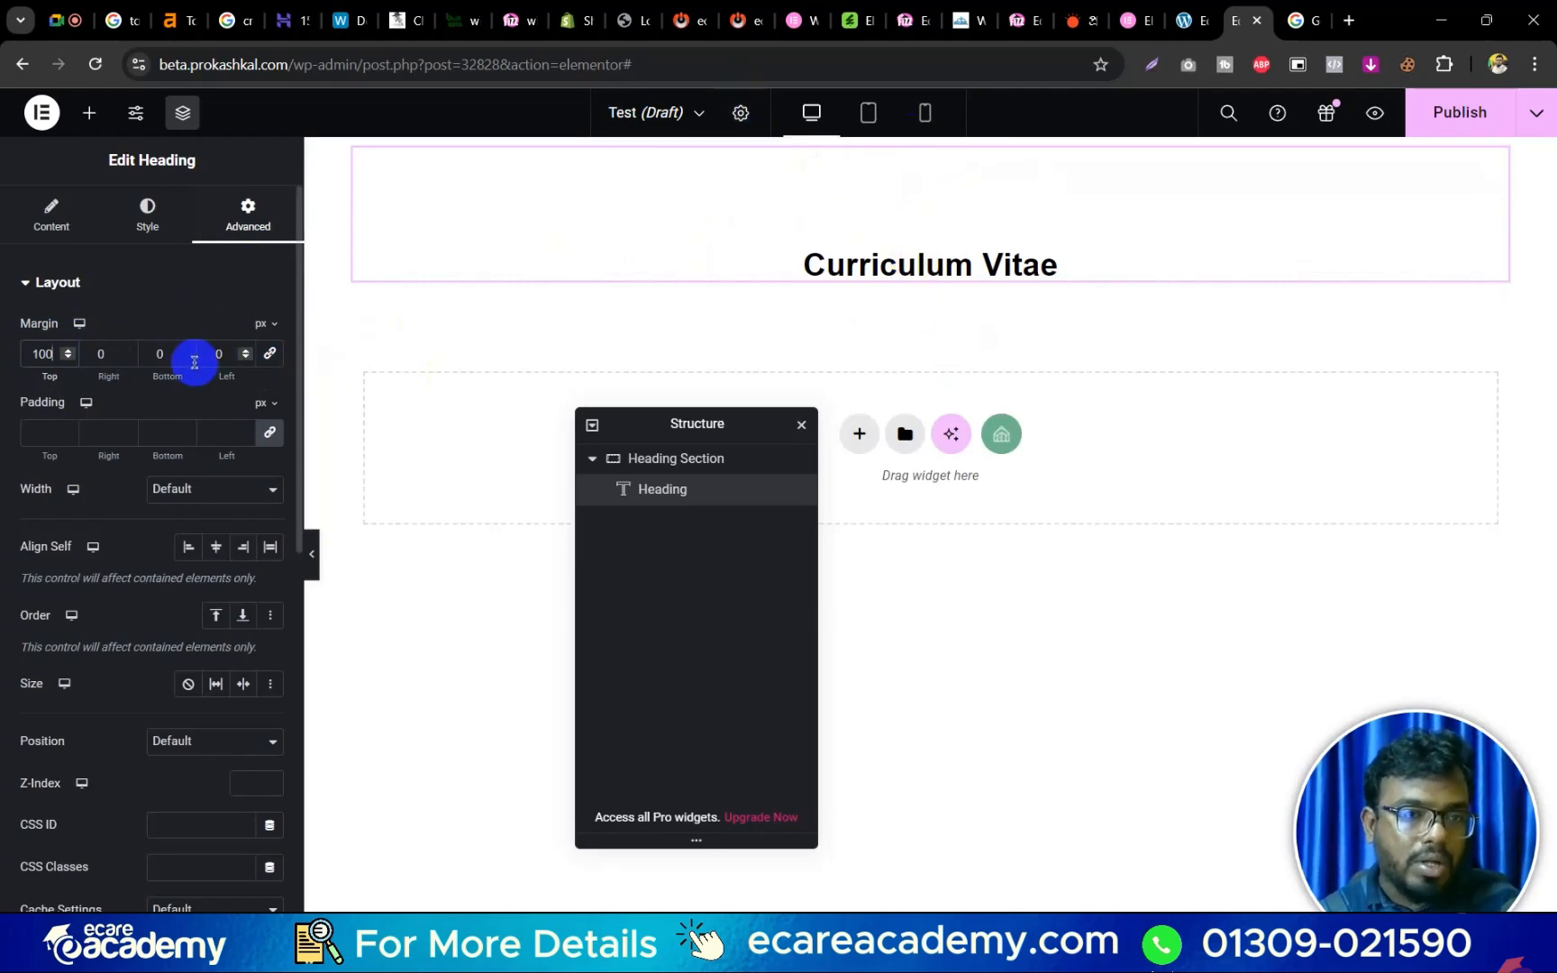
{"action": "left_click_drag", "start_coordinate": [58, 354], "coordinate": [2, 353]}
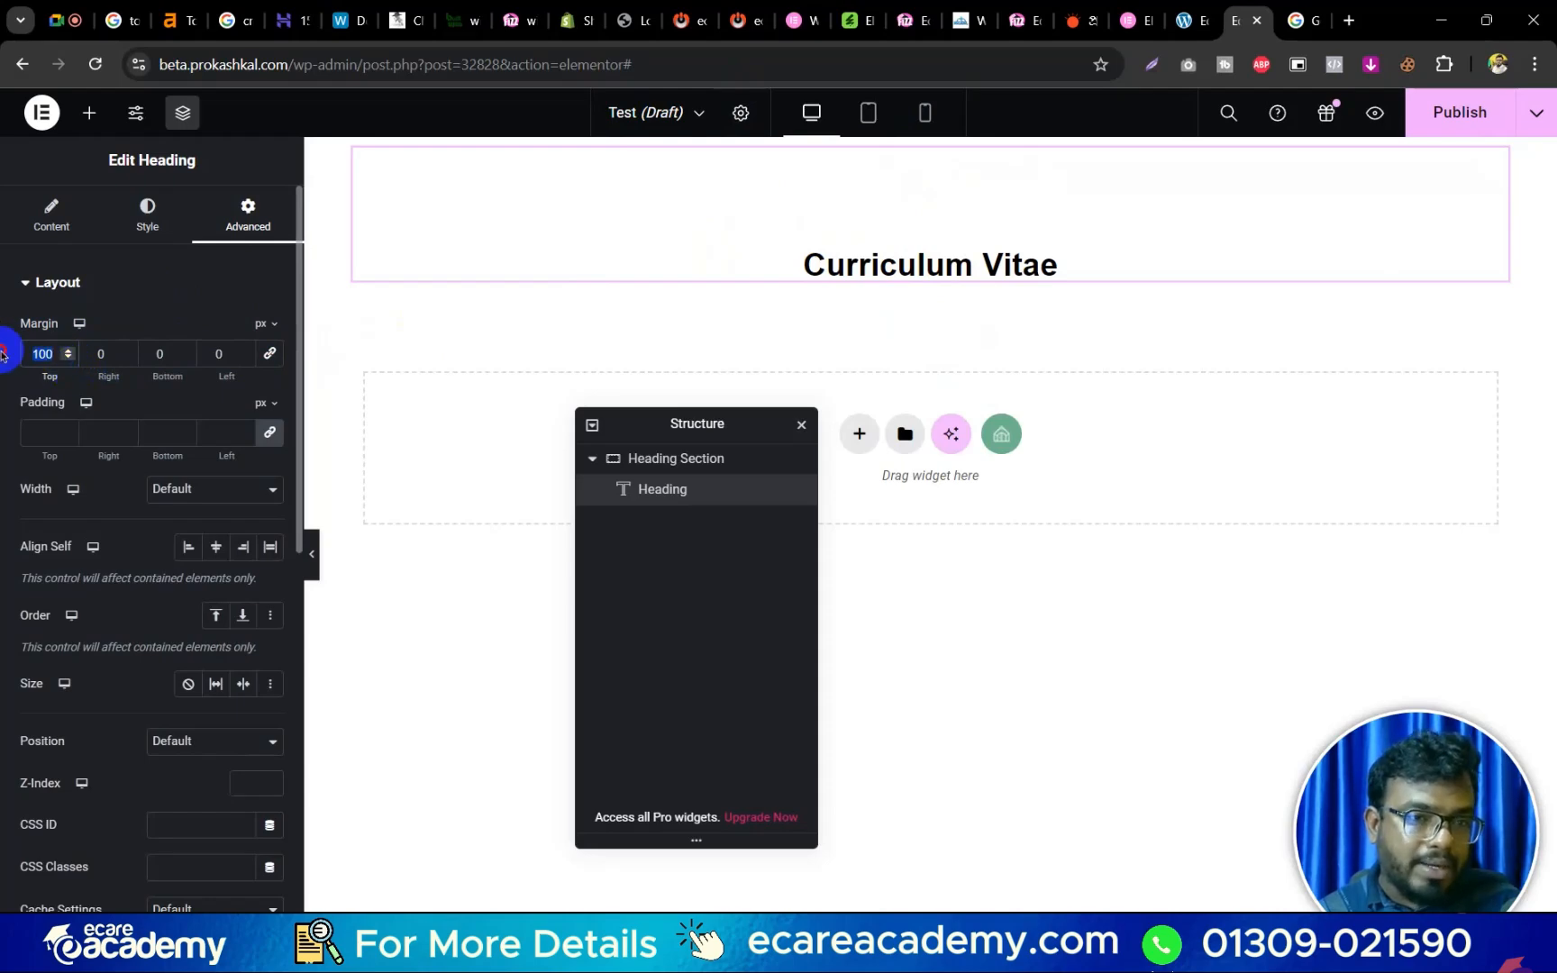
{"action": "type", "text": "0"}
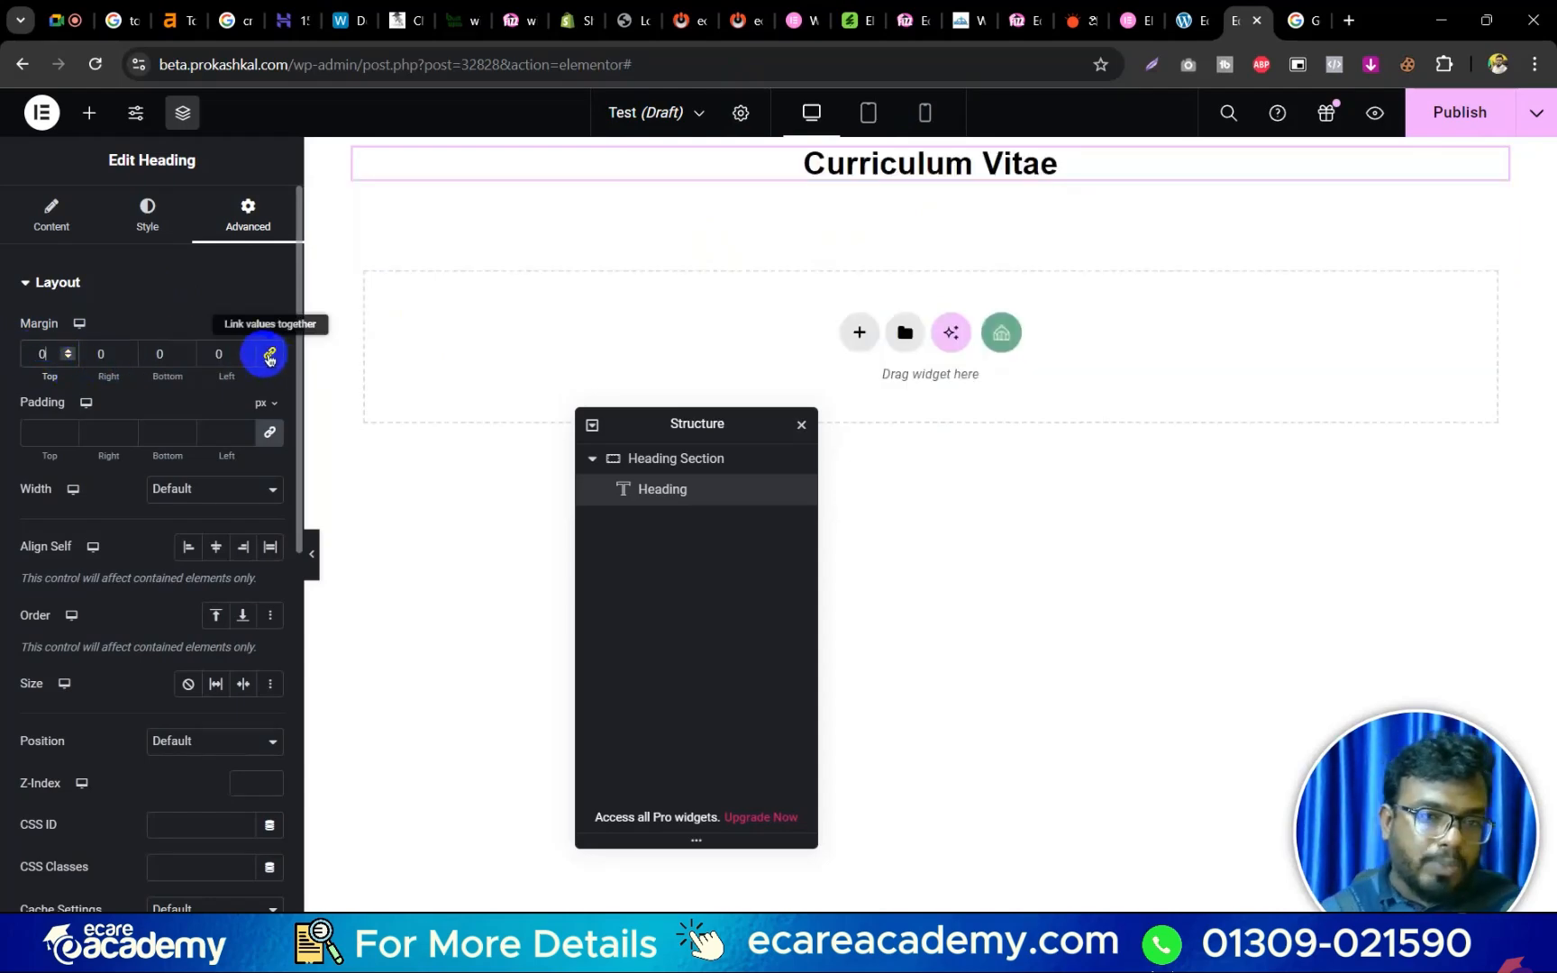
Try a linked margin of 200 px on all four sides of the heading and reset the margins to 0.
{"action": "left_click_drag", "start_coordinate": [57, 354], "coordinate": [1, 360]}
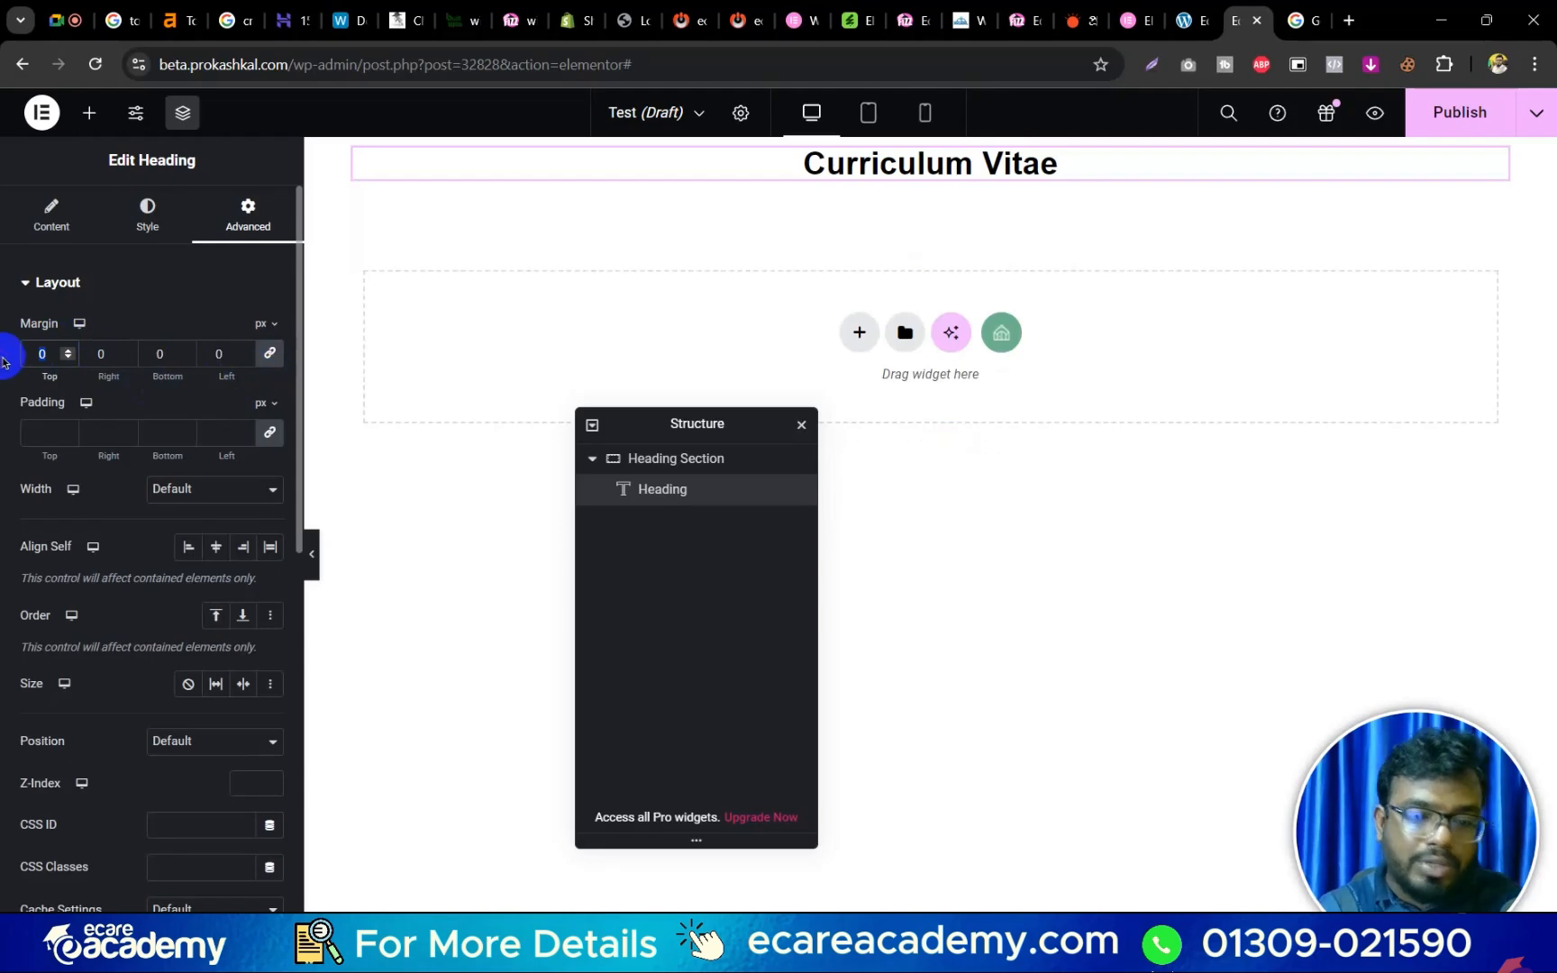
{"action": "type", "text": "200"}
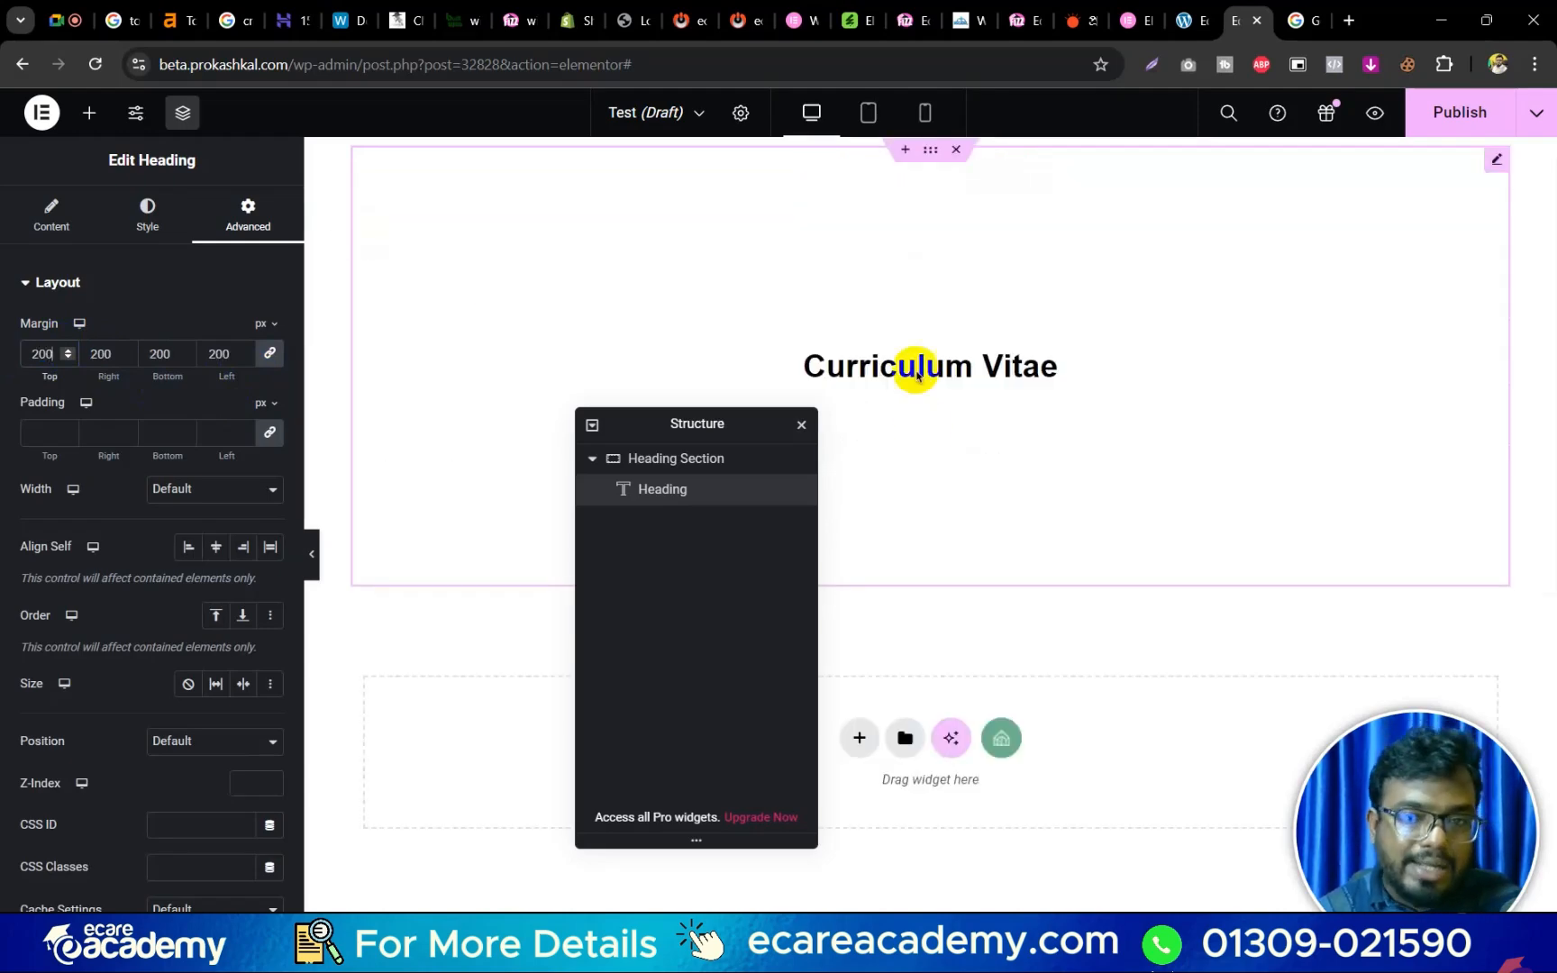
{"action": "double_click", "coordinate": [227, 353]}
{"action": "key", "text": "BackSpace"}
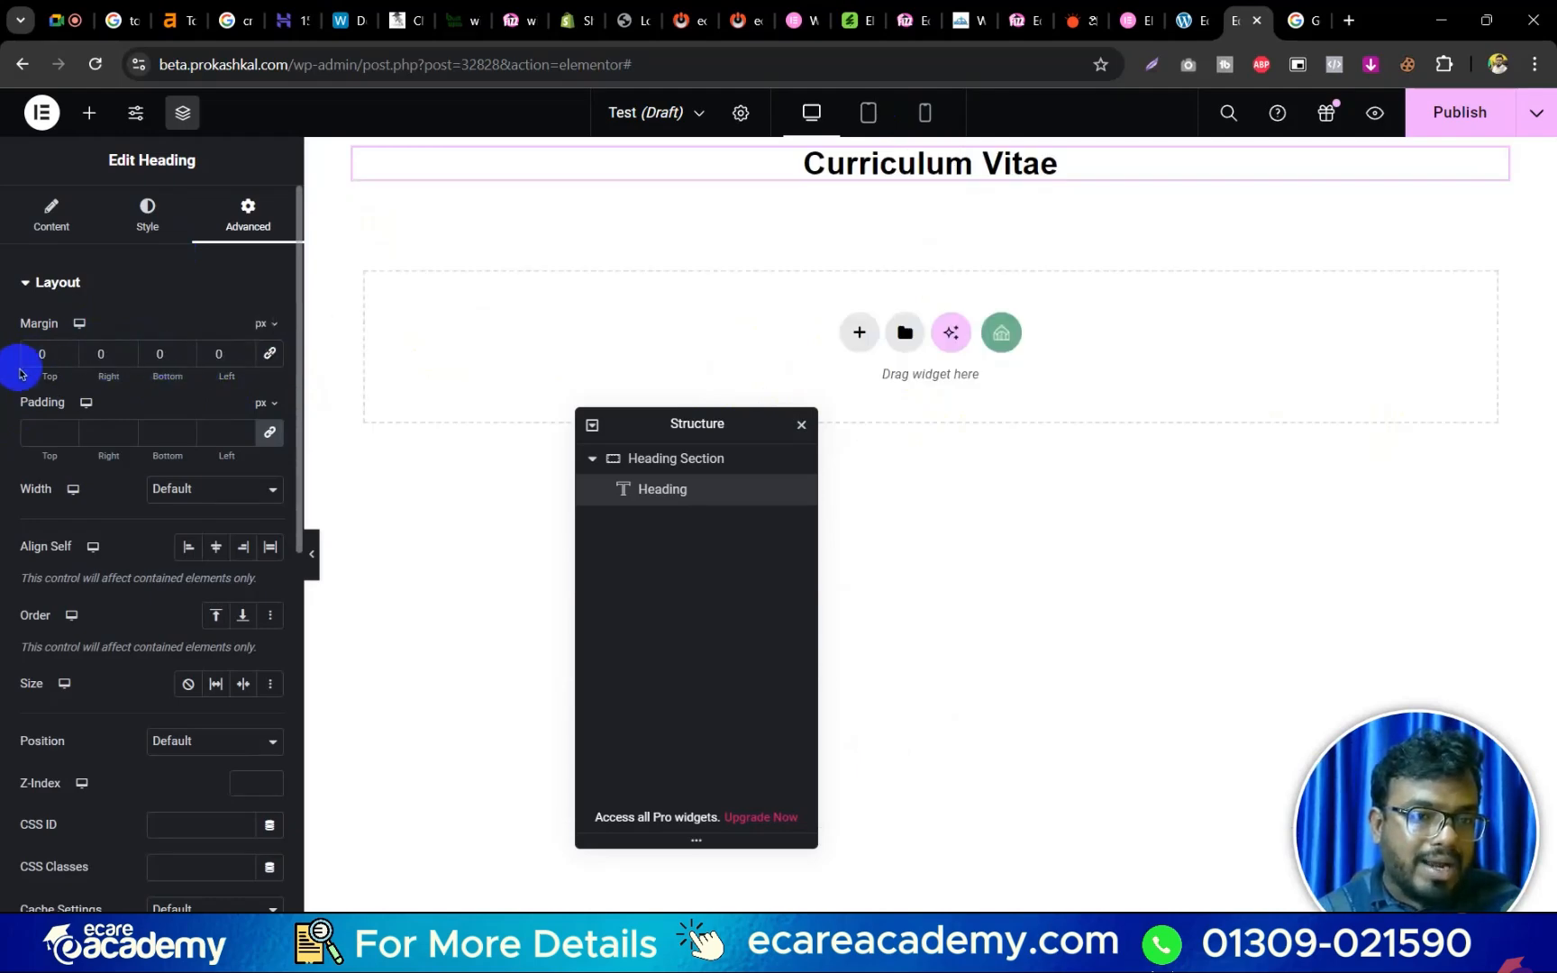
Set only the heading's top margin to 100 px, with the margin values unlinked.
{"action": "left_click_drag", "start_coordinate": [49, 357], "coordinate": [3, 357]}
{"action": "type", "text": "1"}
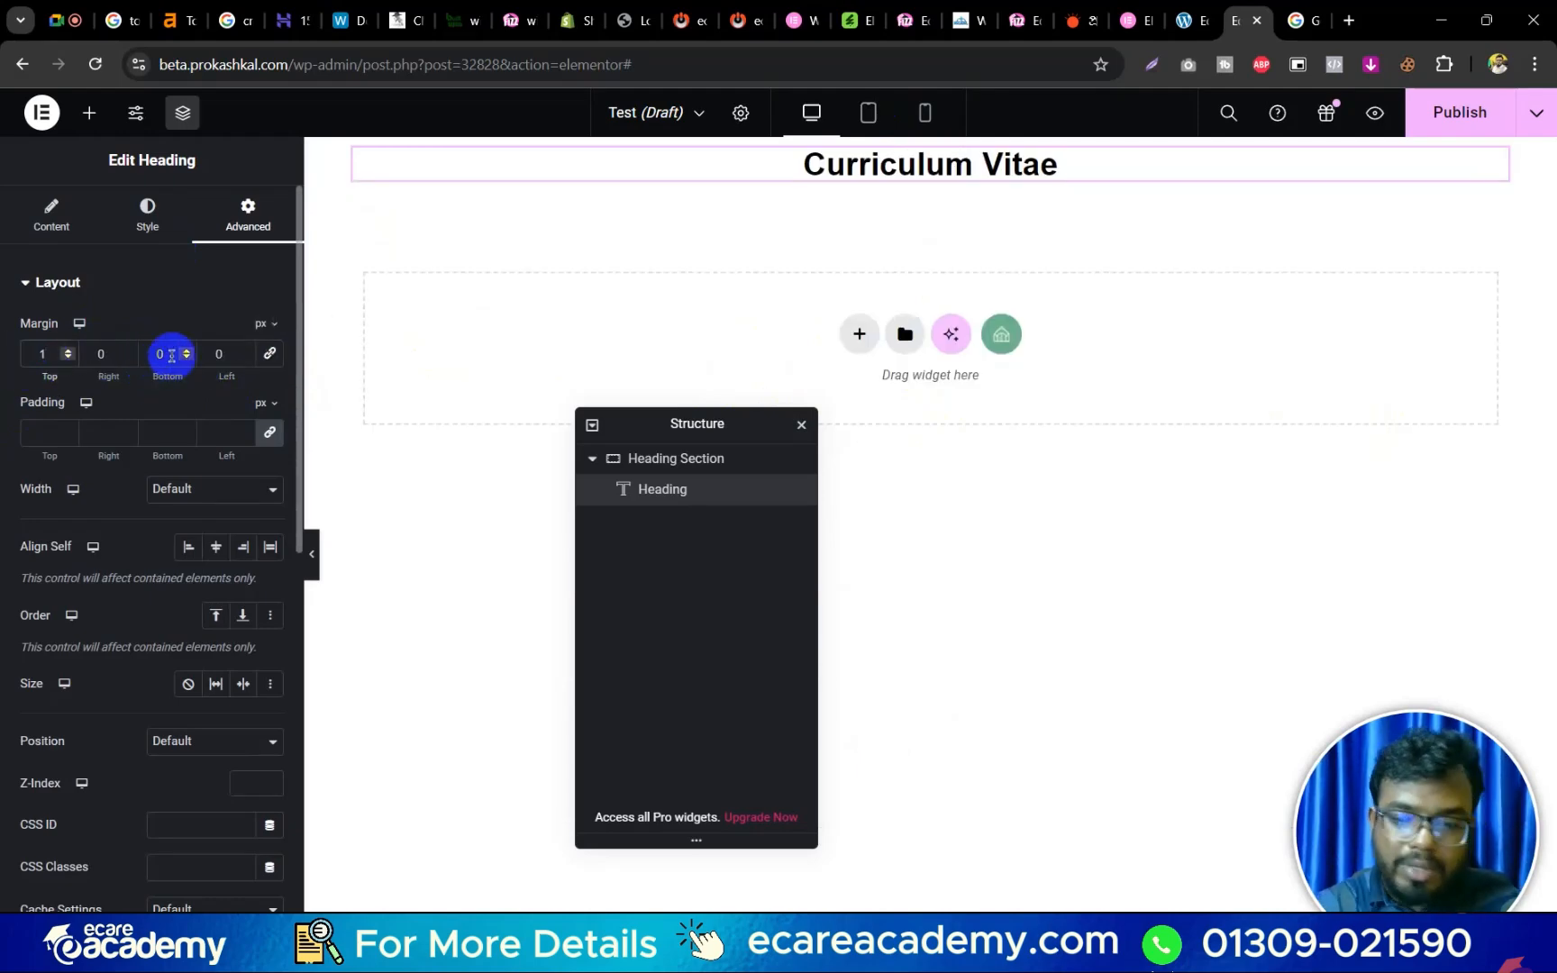
{"action": "type", "text": "00"}
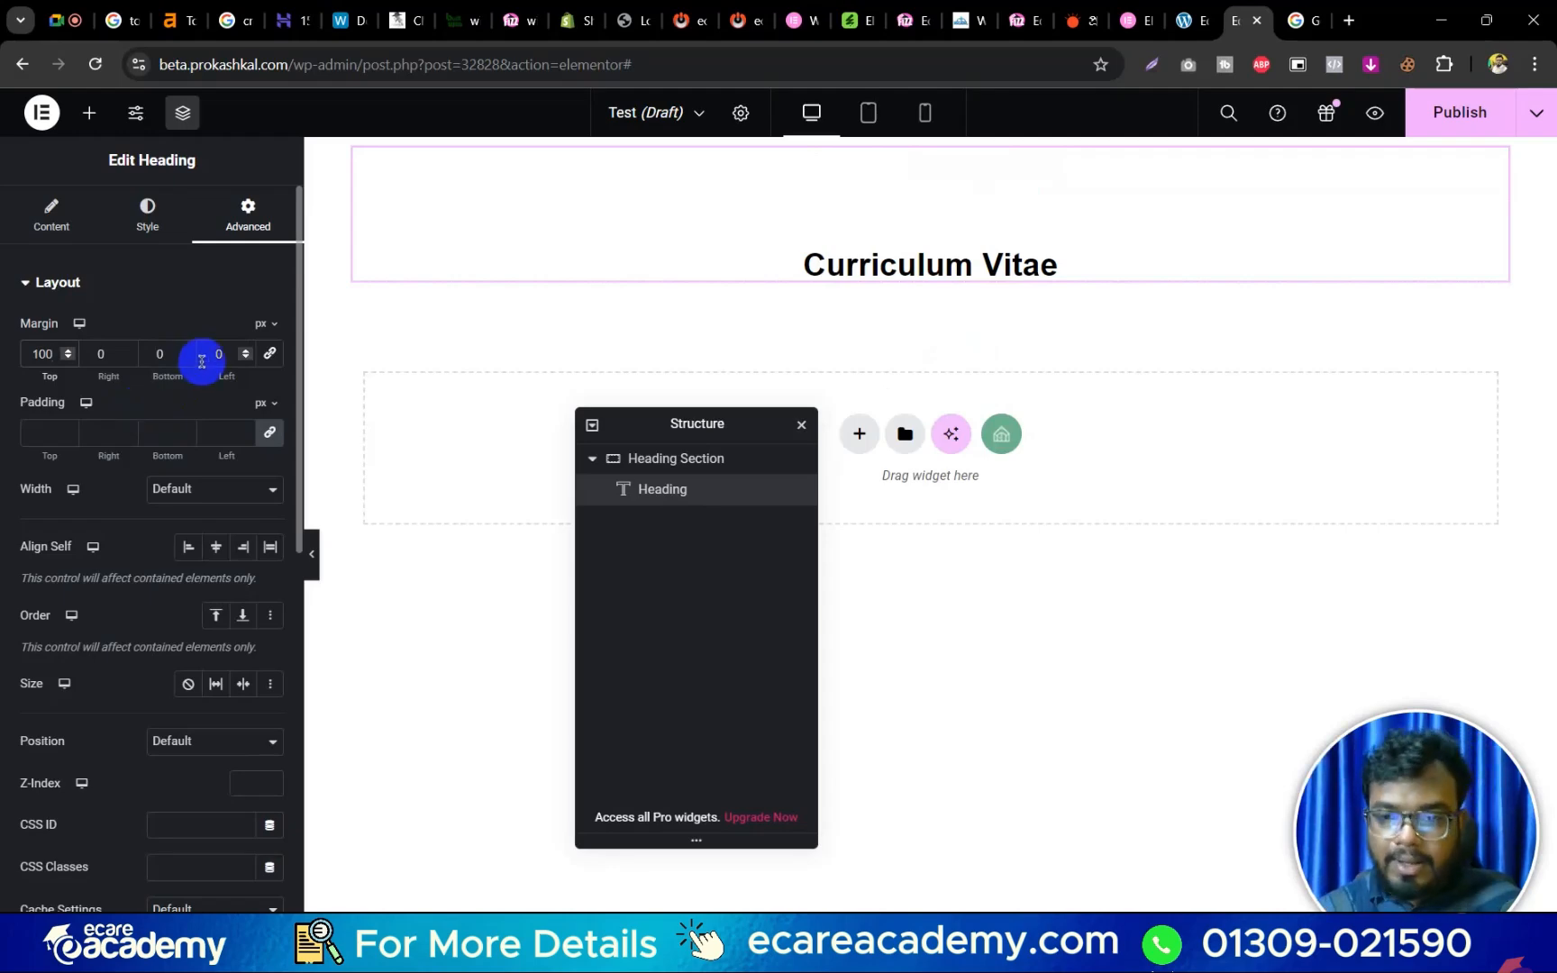
Switch to Google Images and search for "margin vs padding".
{"action": "left_click", "coordinate": [1302, 20]}
{"action": "left_click", "coordinate": [1364, 119]}
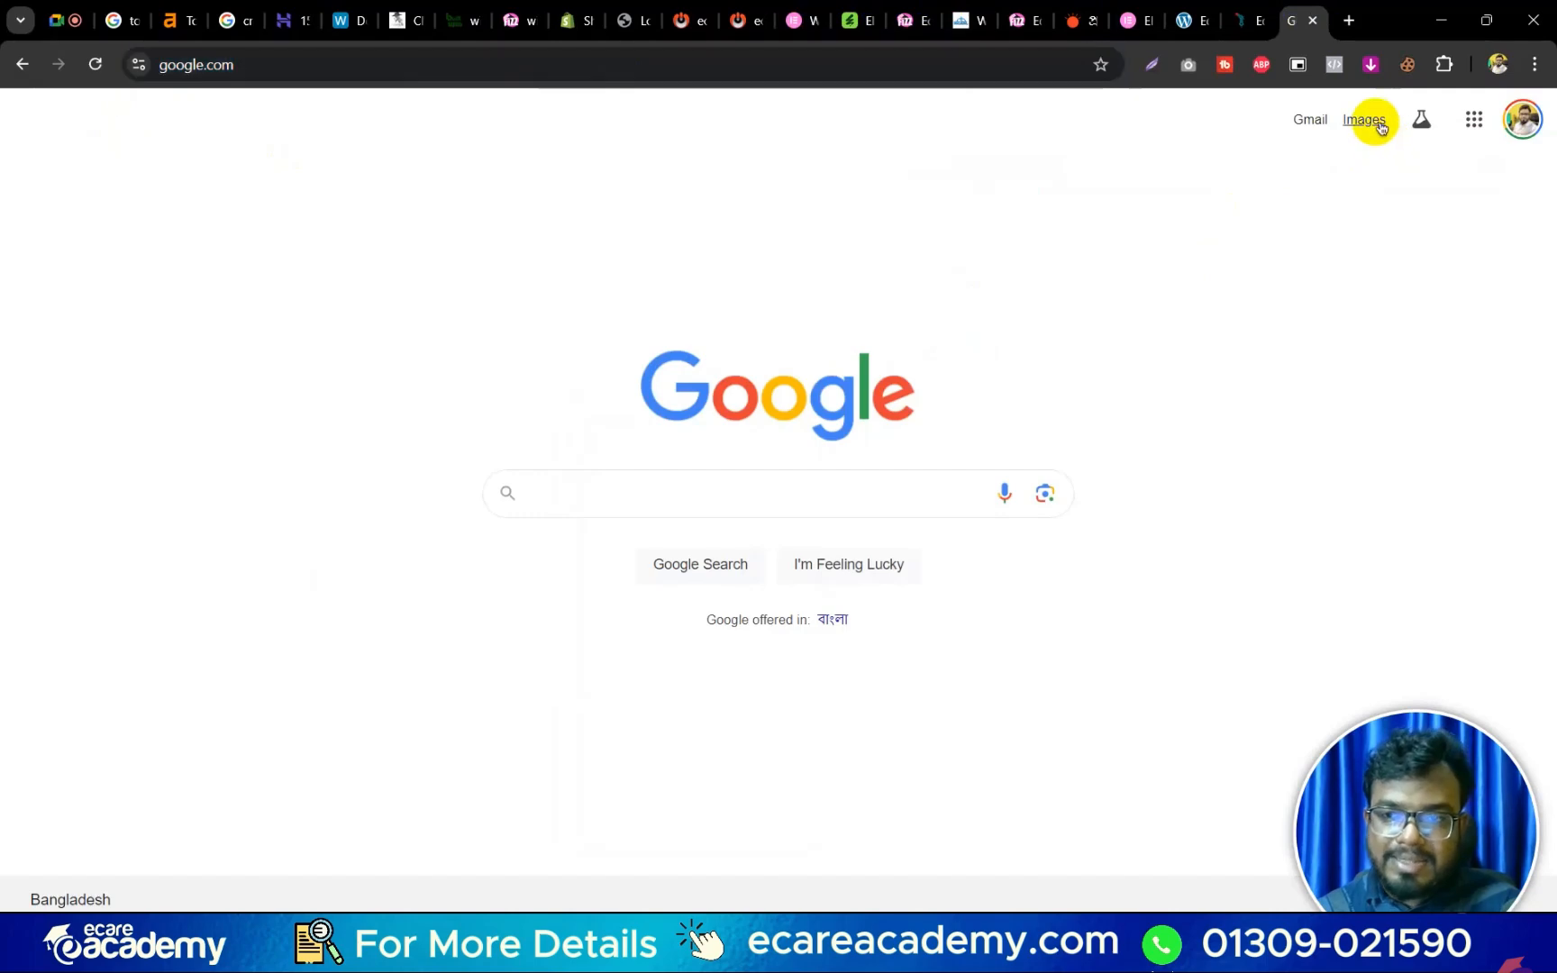
{"action": "left_click", "coordinate": [666, 498]}
{"action": "type", "text": "m"}
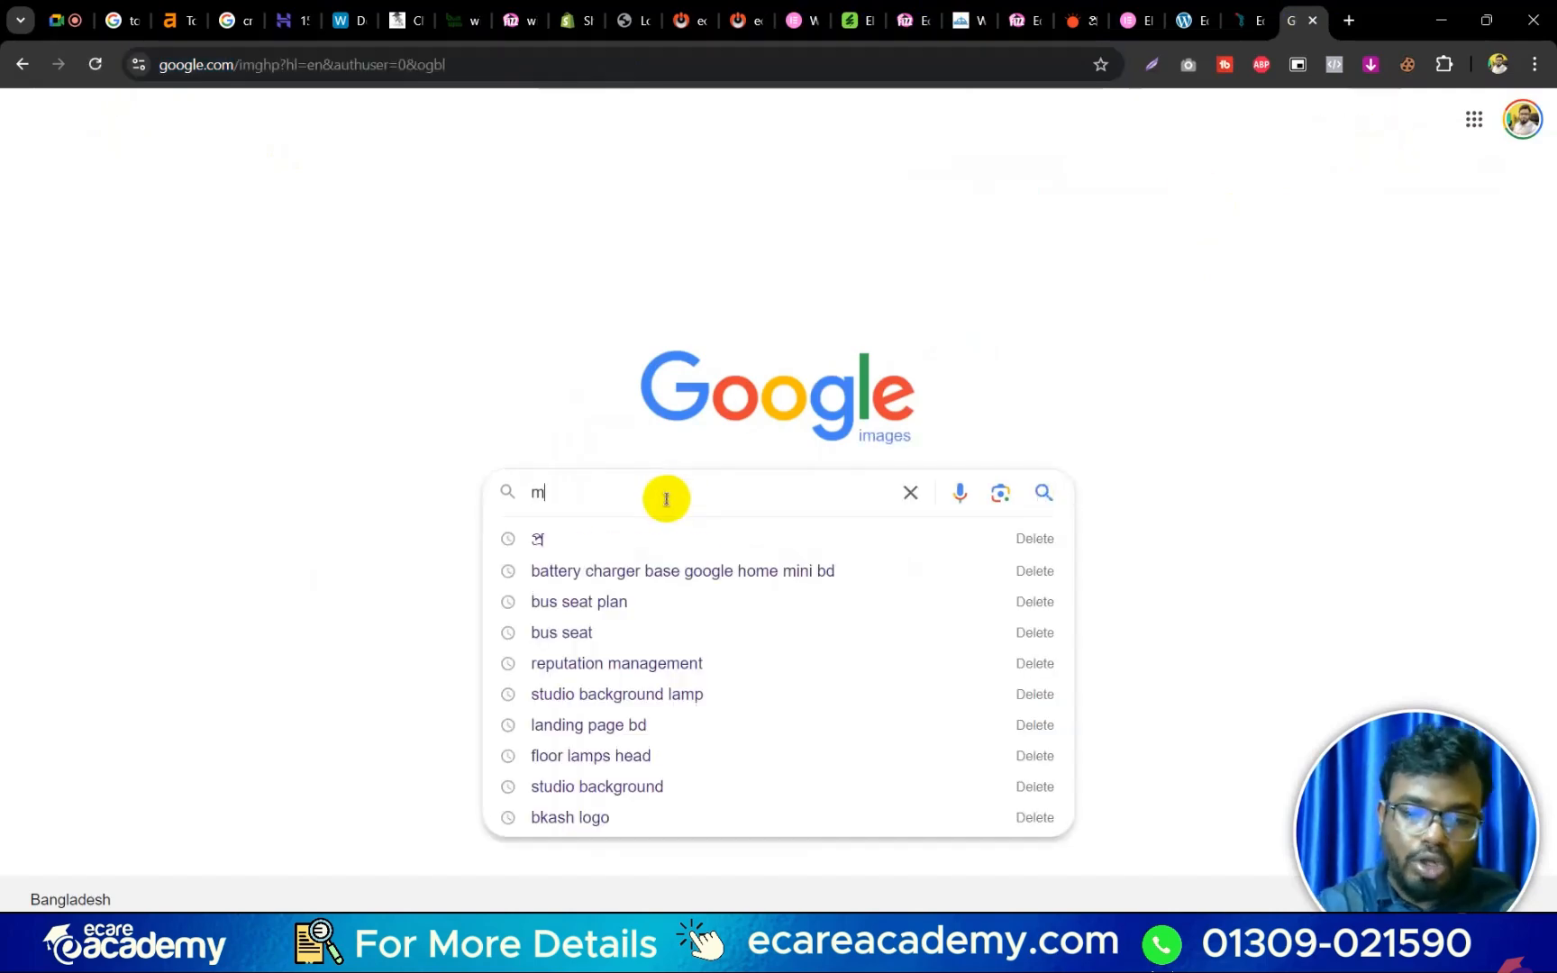
{"action": "type", "text": "argu"}
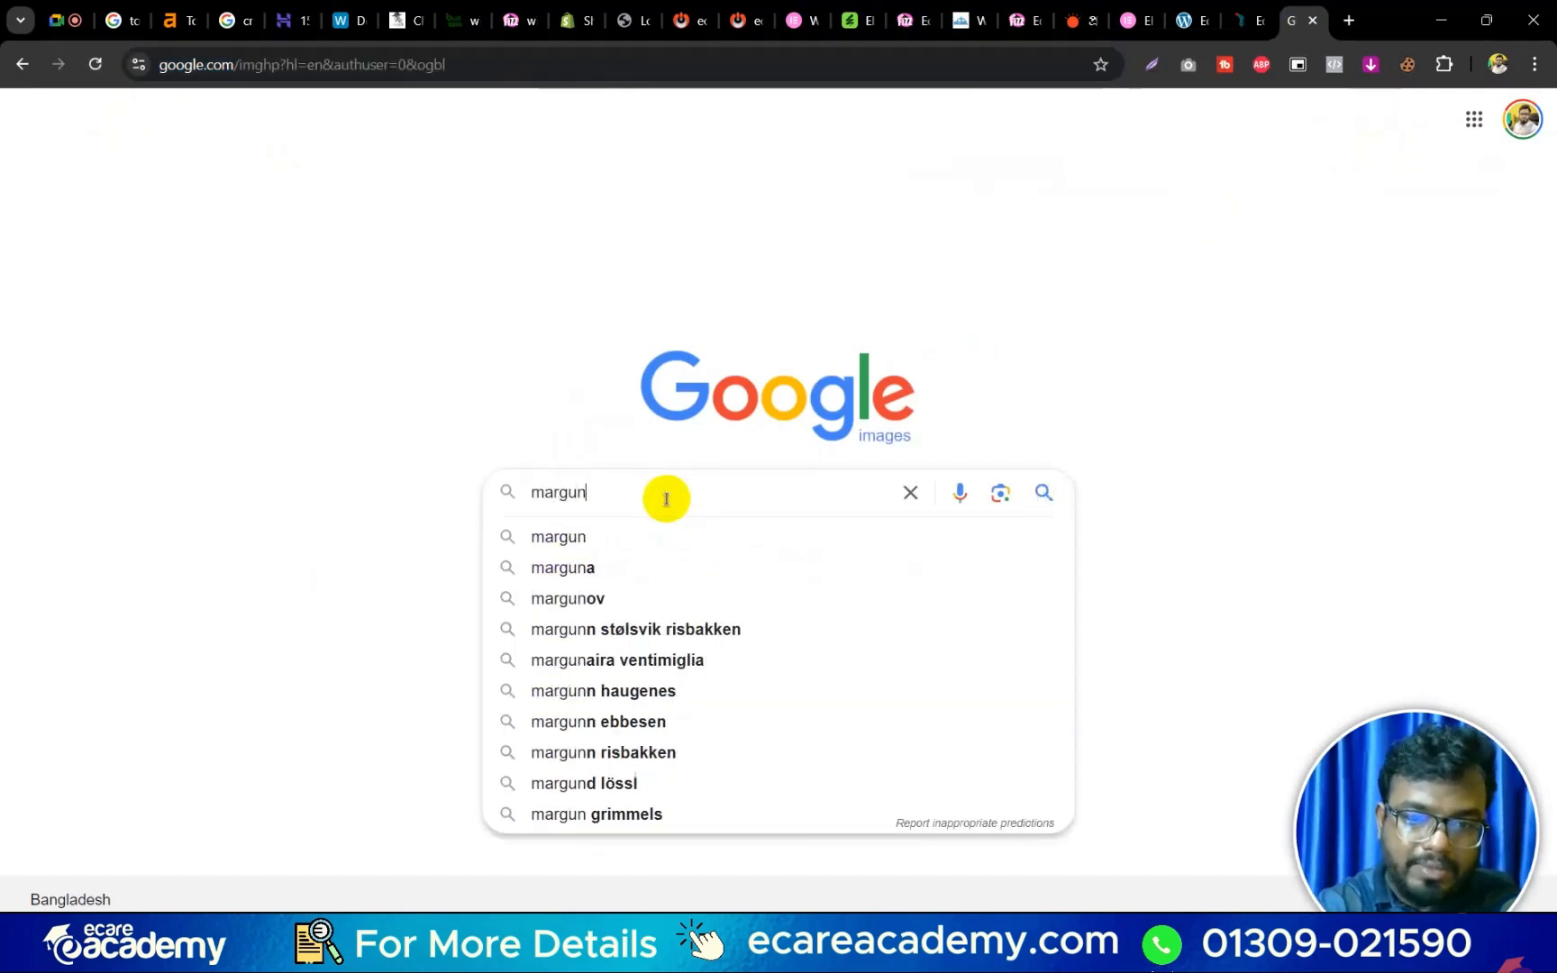
{"action": "key", "text": "BackSpace"}
{"action": "type", "text": "i"}
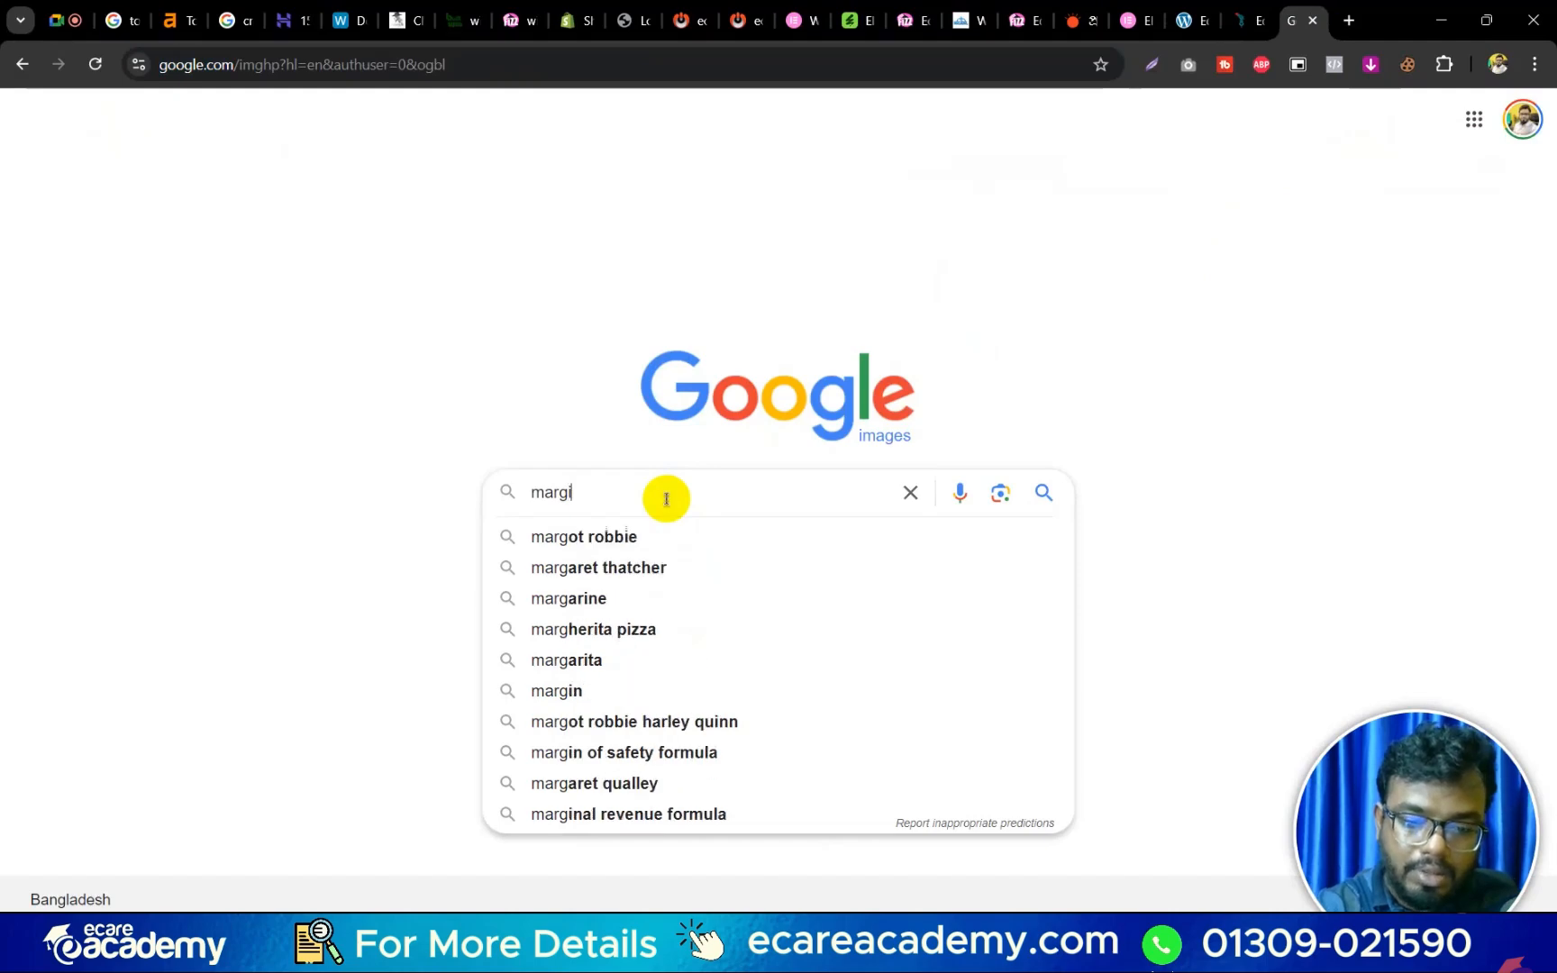
{"action": "type", "text": "n vs"}
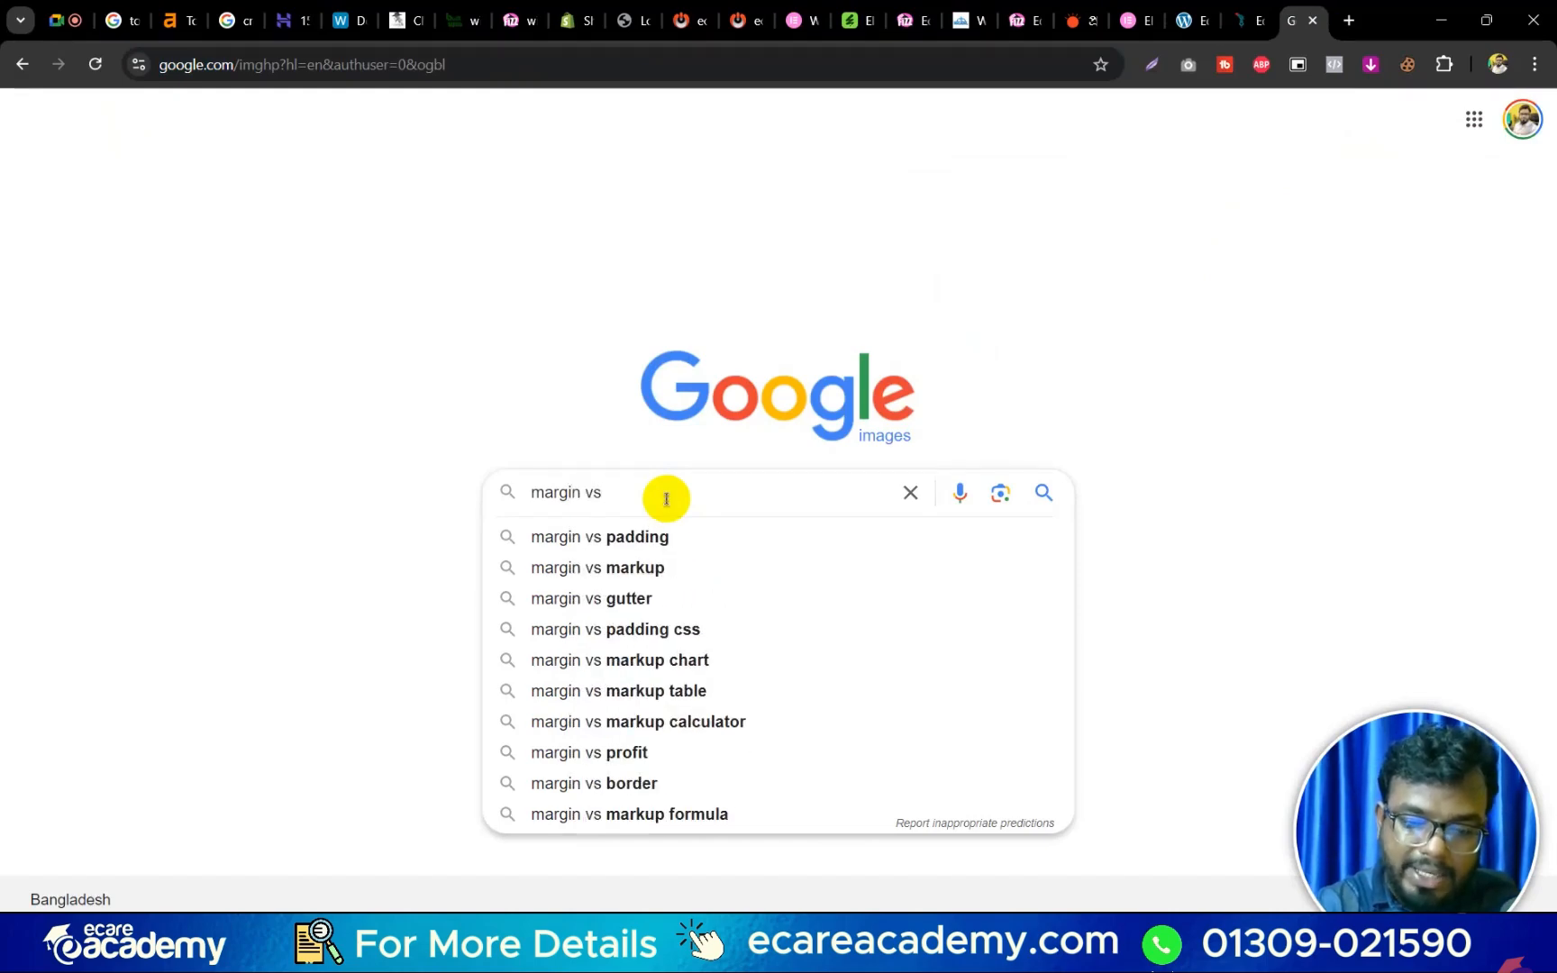
{"action": "key", "text": "Down"}
{"action": "key", "text": "Return"}
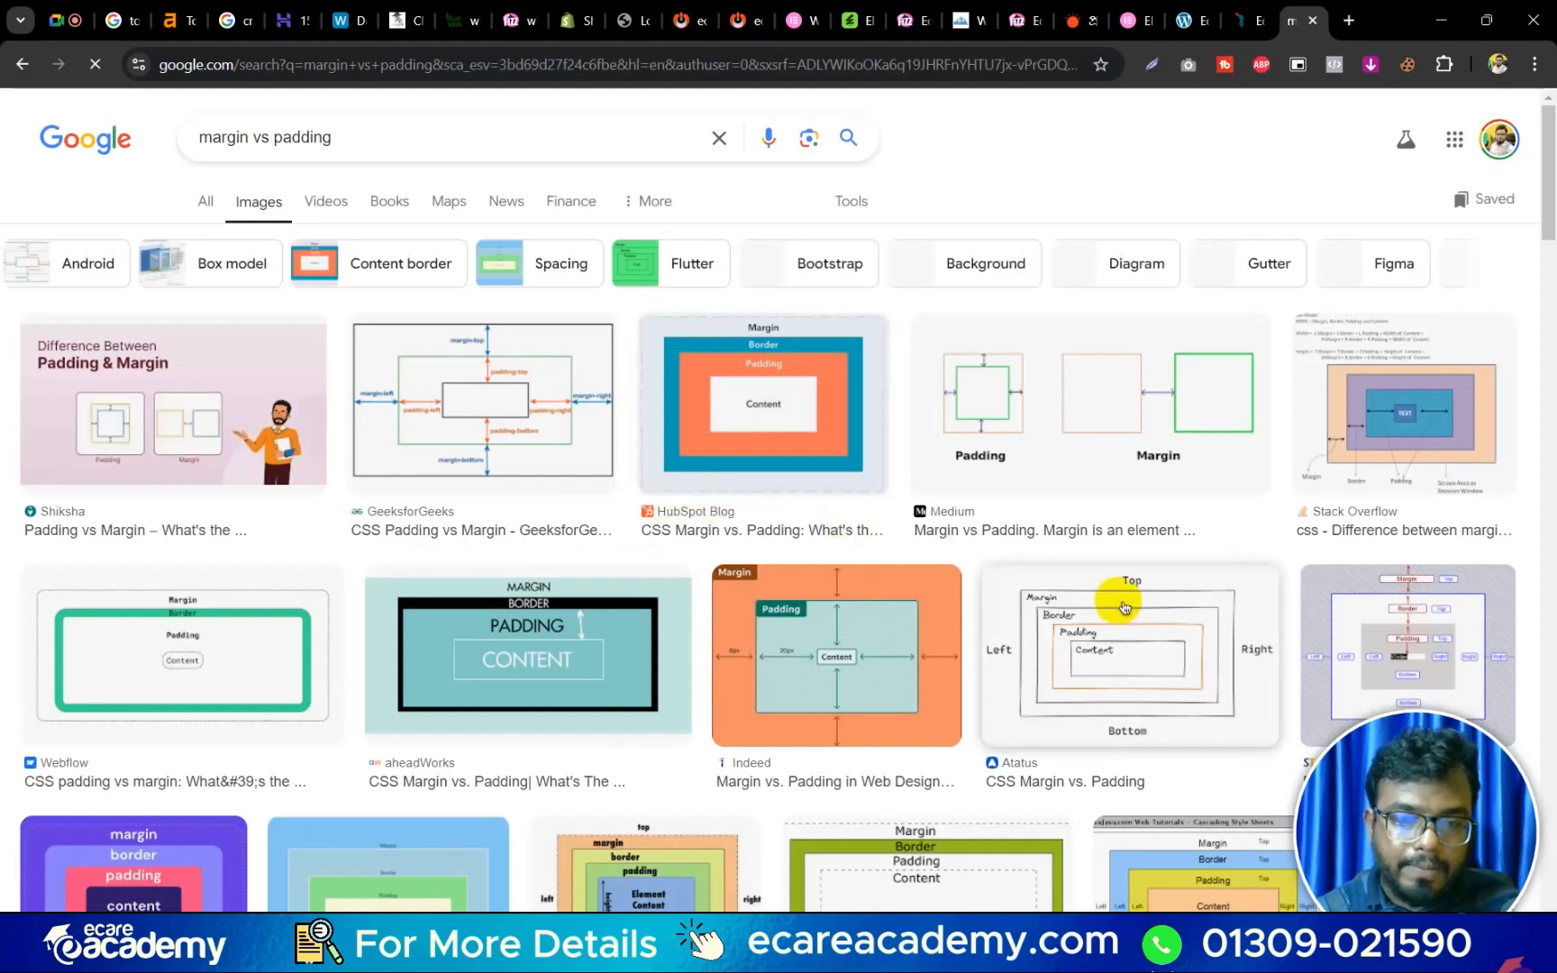
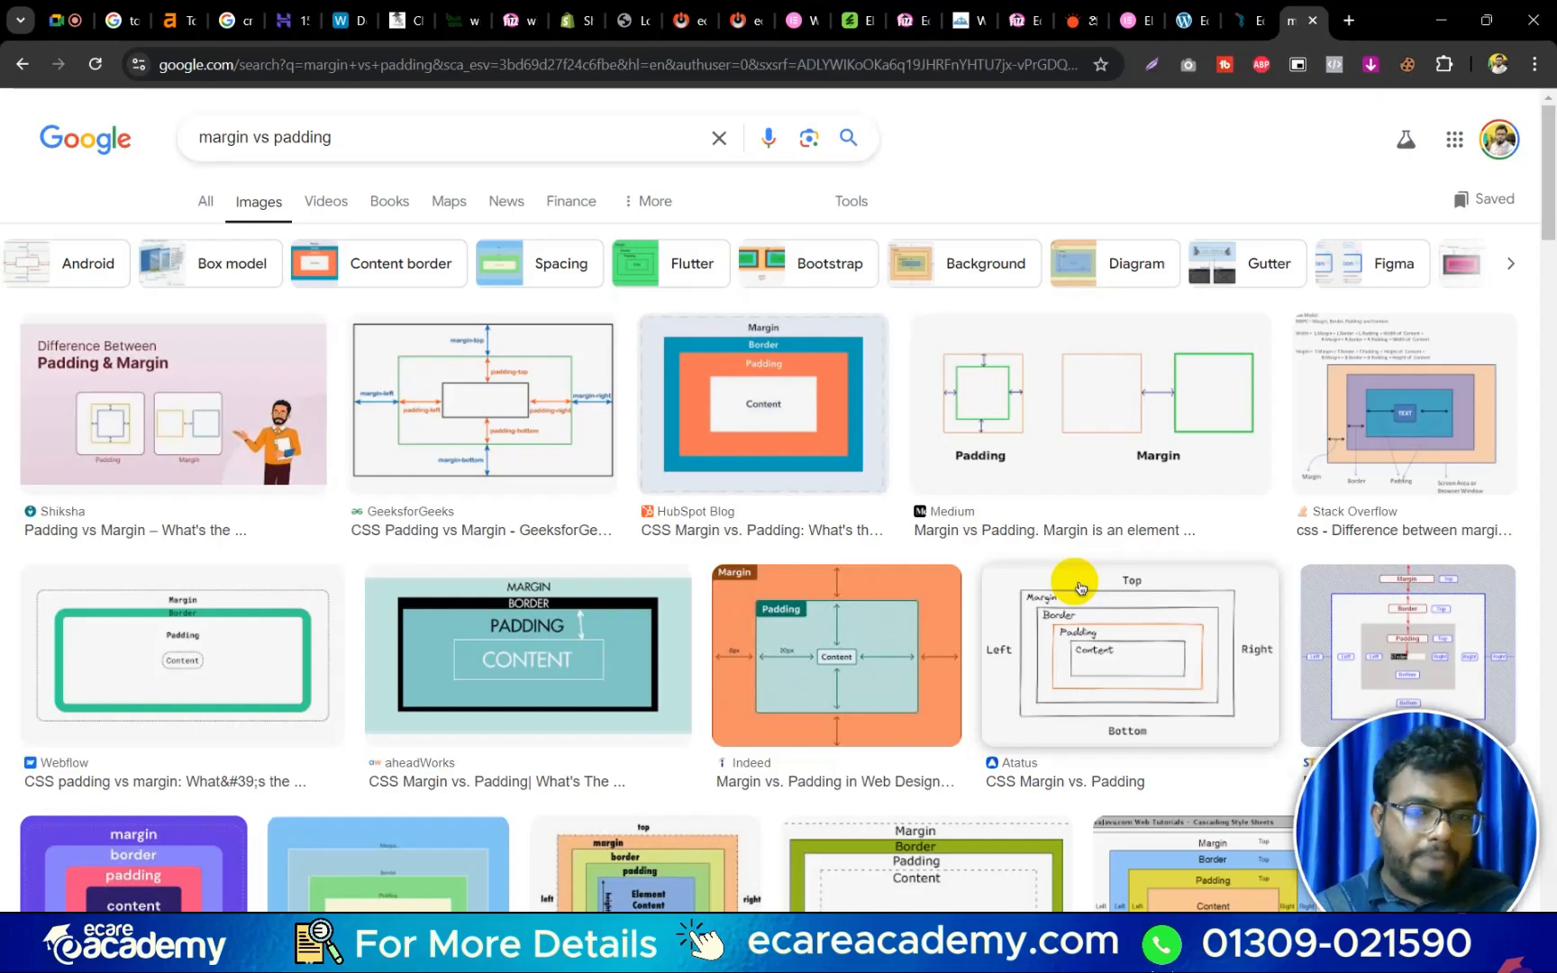
Browse the image results and open the Differencebetween.com diagram of margin, padding and content.
{"action": "scroll", "coordinate": [1080, 605], "scroll_direction": "down", "scroll_amount": 2}
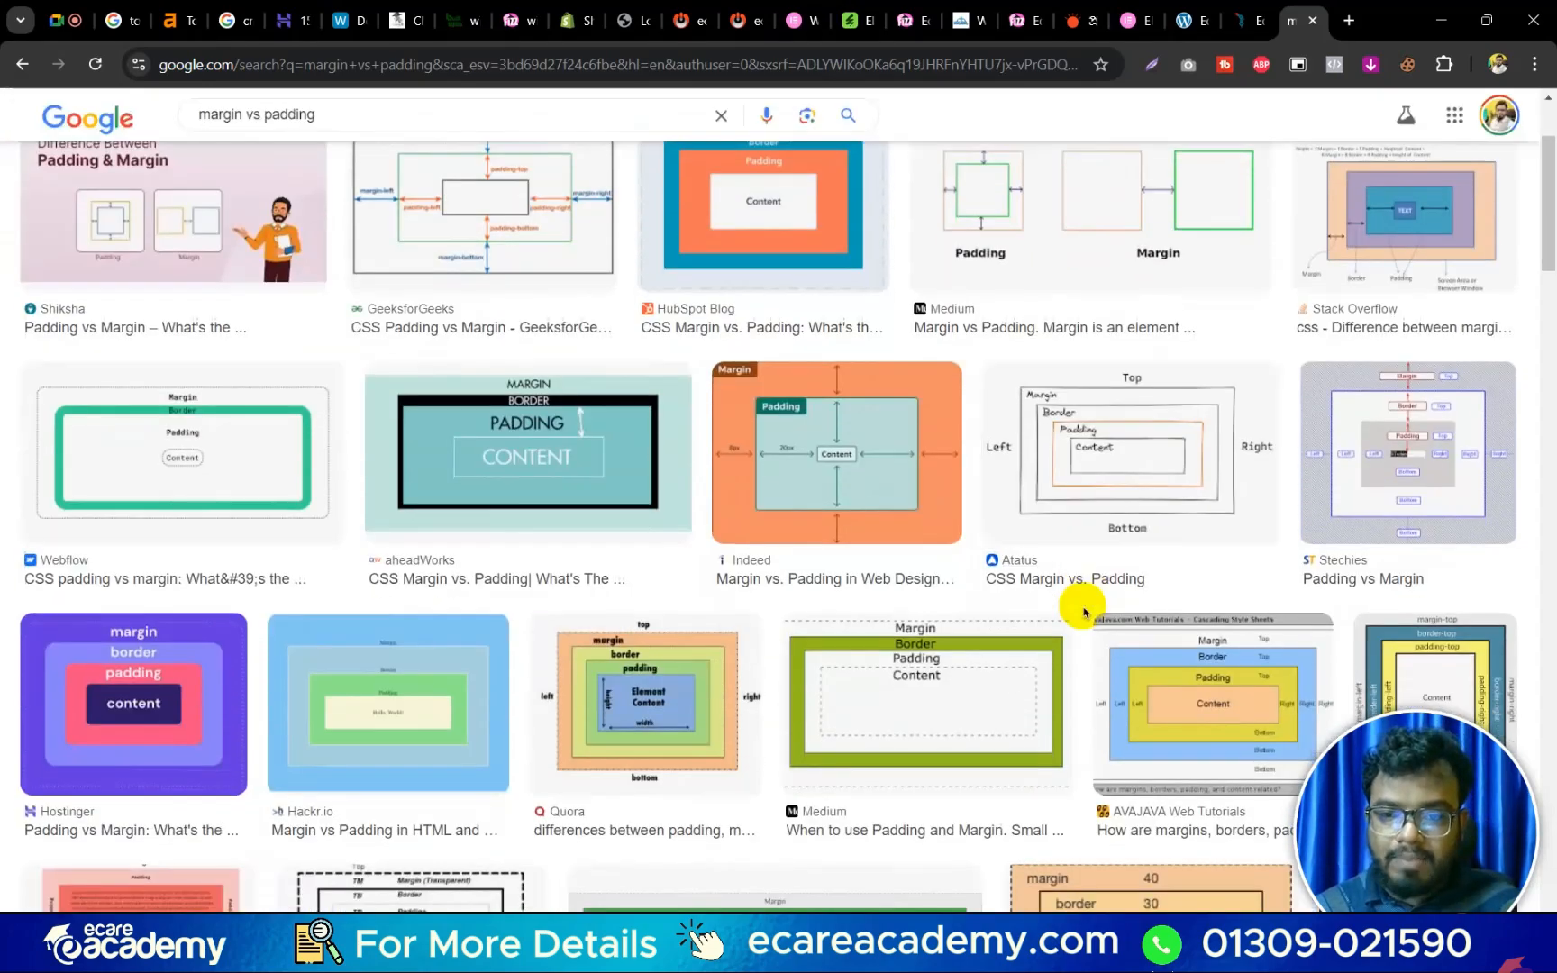
{"action": "scroll", "coordinate": [1083, 612], "scroll_direction": "down", "scroll_amount": 1}
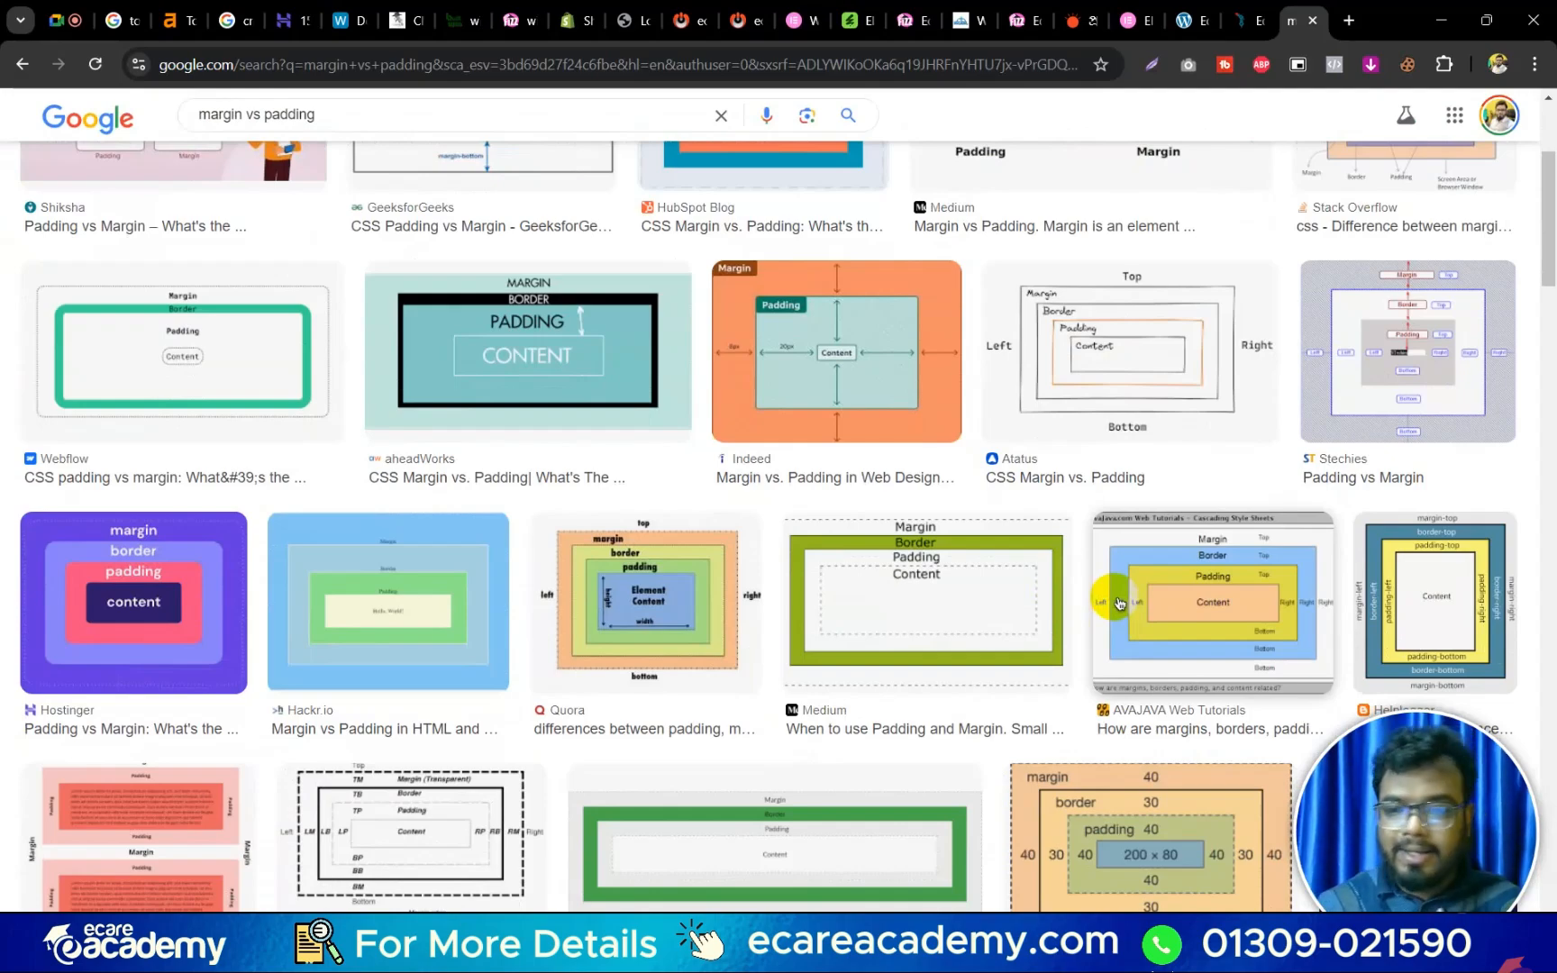
{"action": "scroll", "coordinate": [1118, 604], "scroll_direction": "down", "scroll_amount": 3}
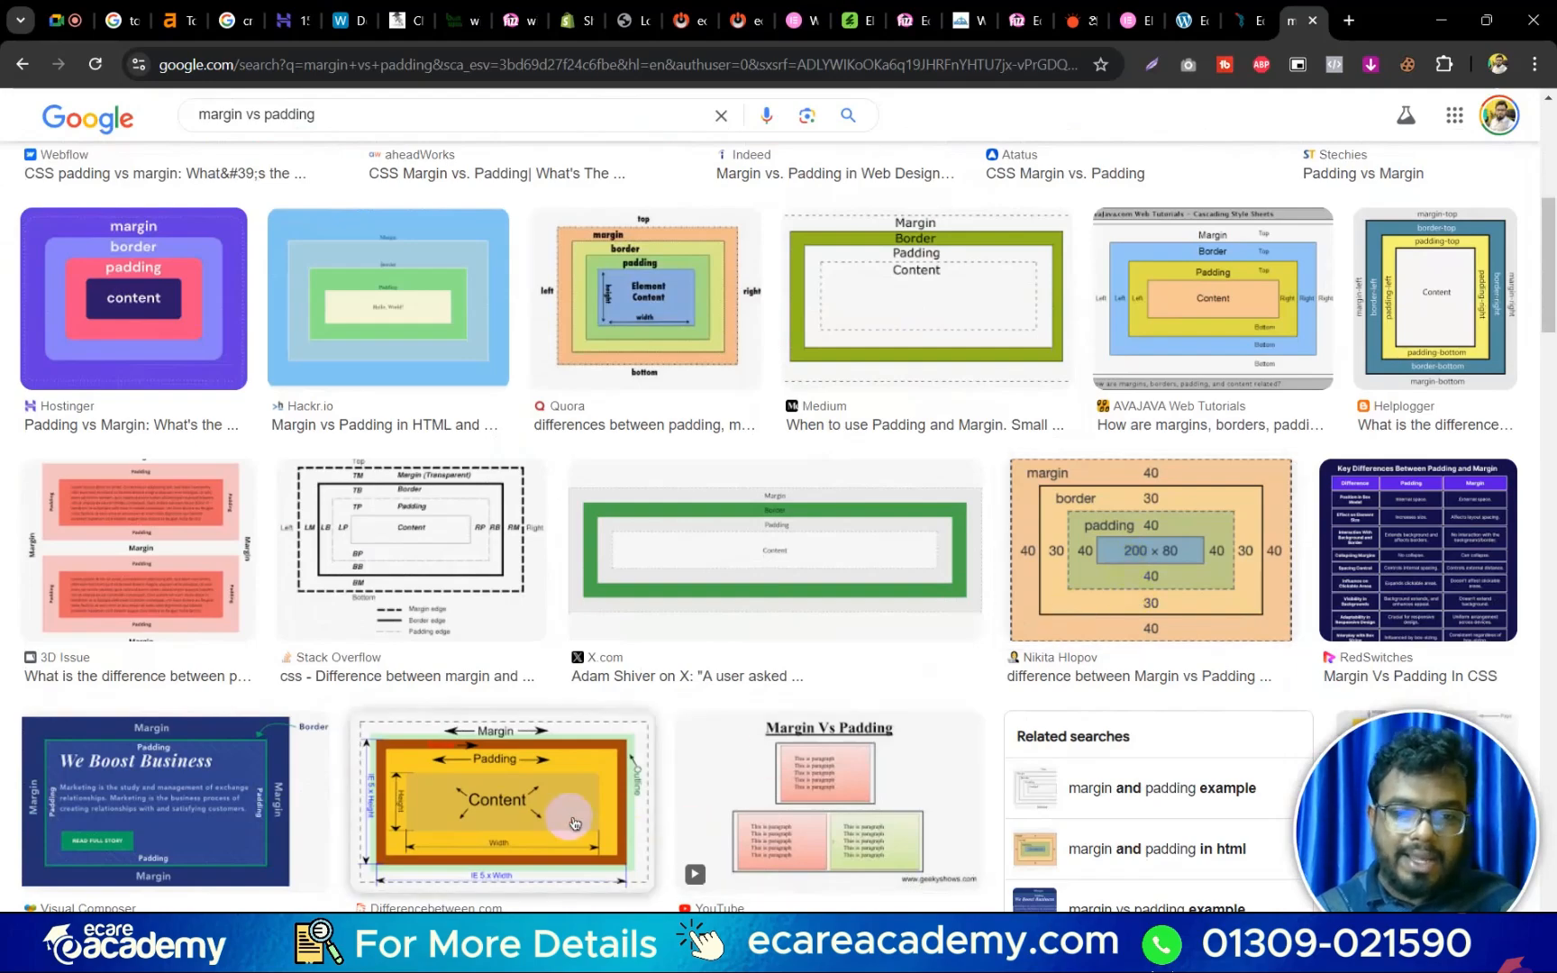
{"action": "left_click", "coordinate": [587, 789]}
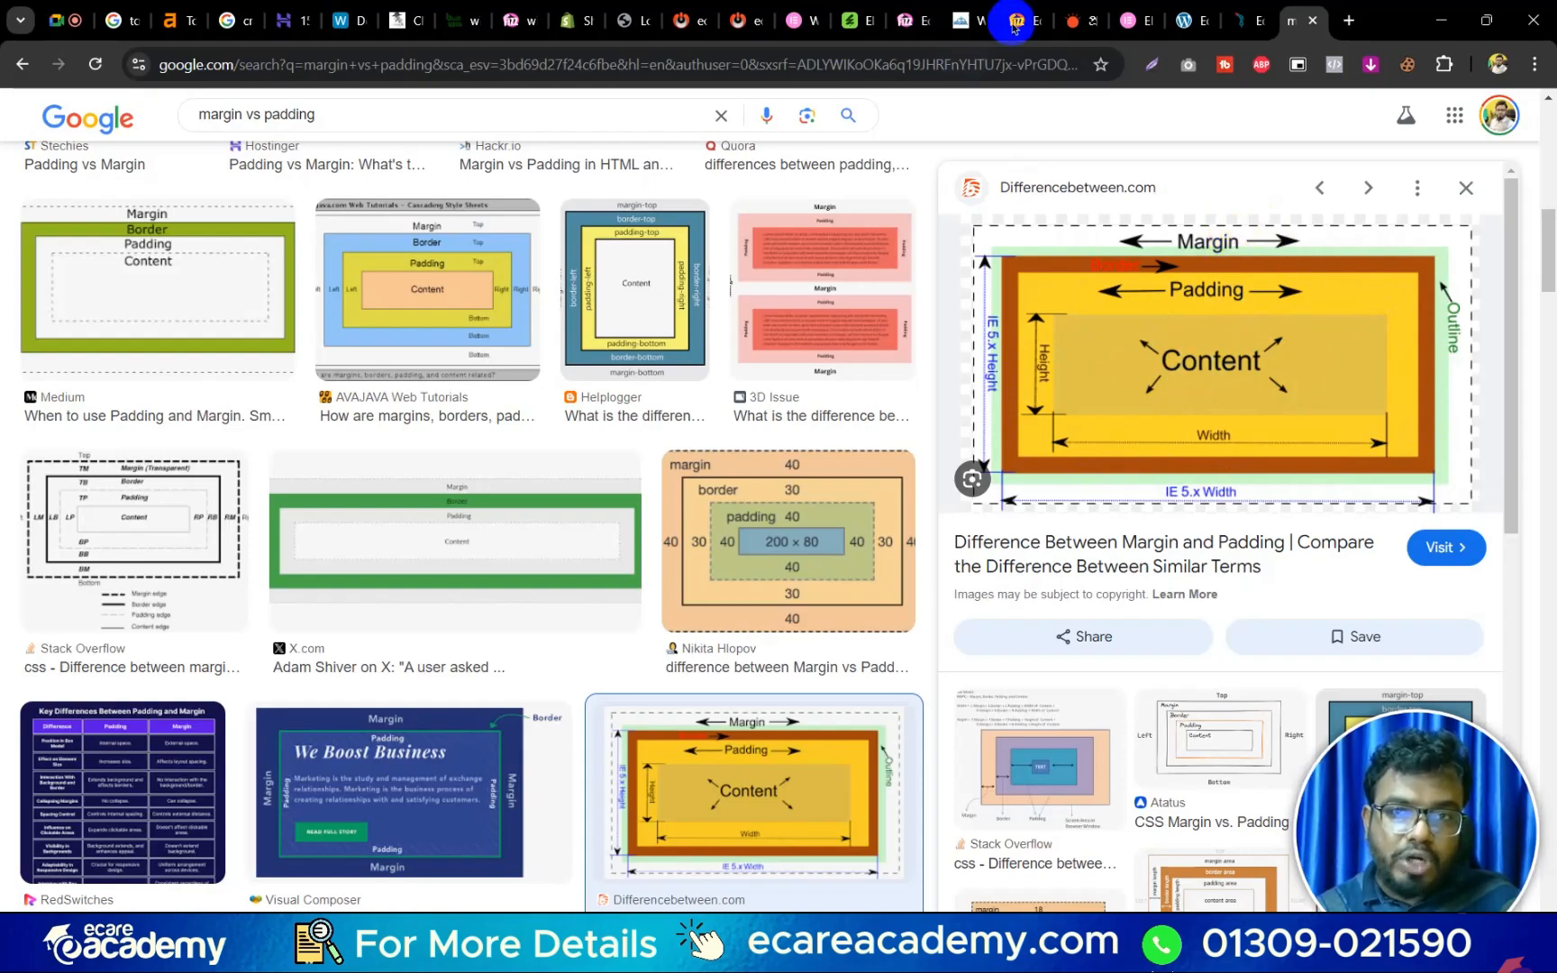
Return to the Test page in the Elementor editor, link the heading's margin values and reset them all to 0.
{"action": "left_click", "coordinate": [1182, 20]}
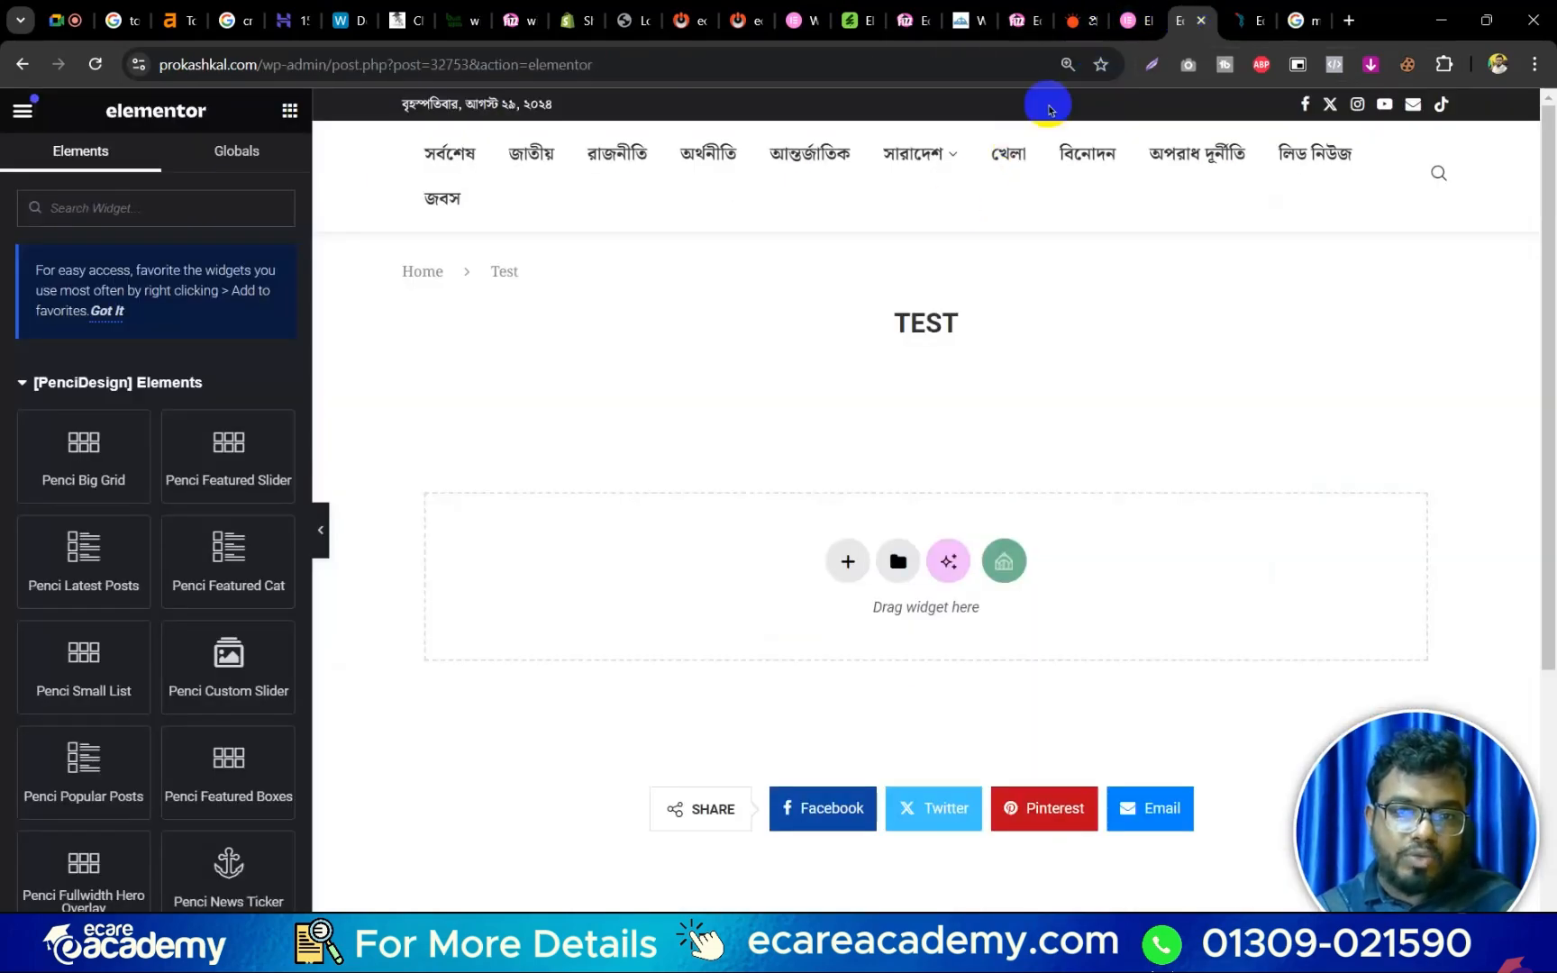
{"action": "left_click", "coordinate": [1247, 19]}
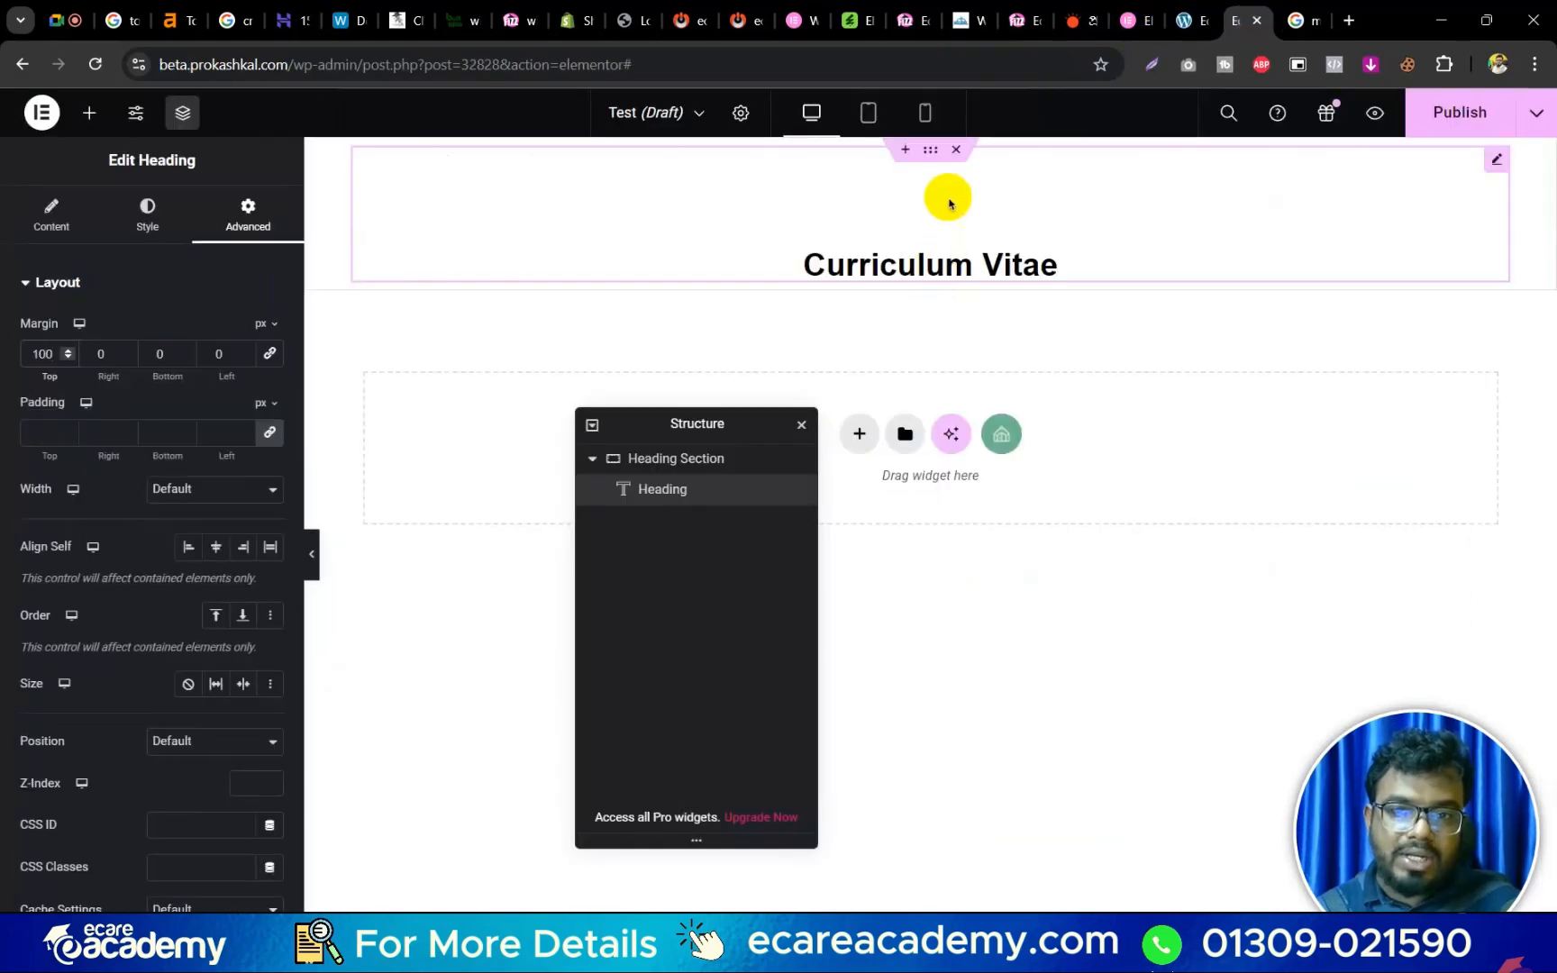
{"action": "left_click", "coordinate": [269, 353]}
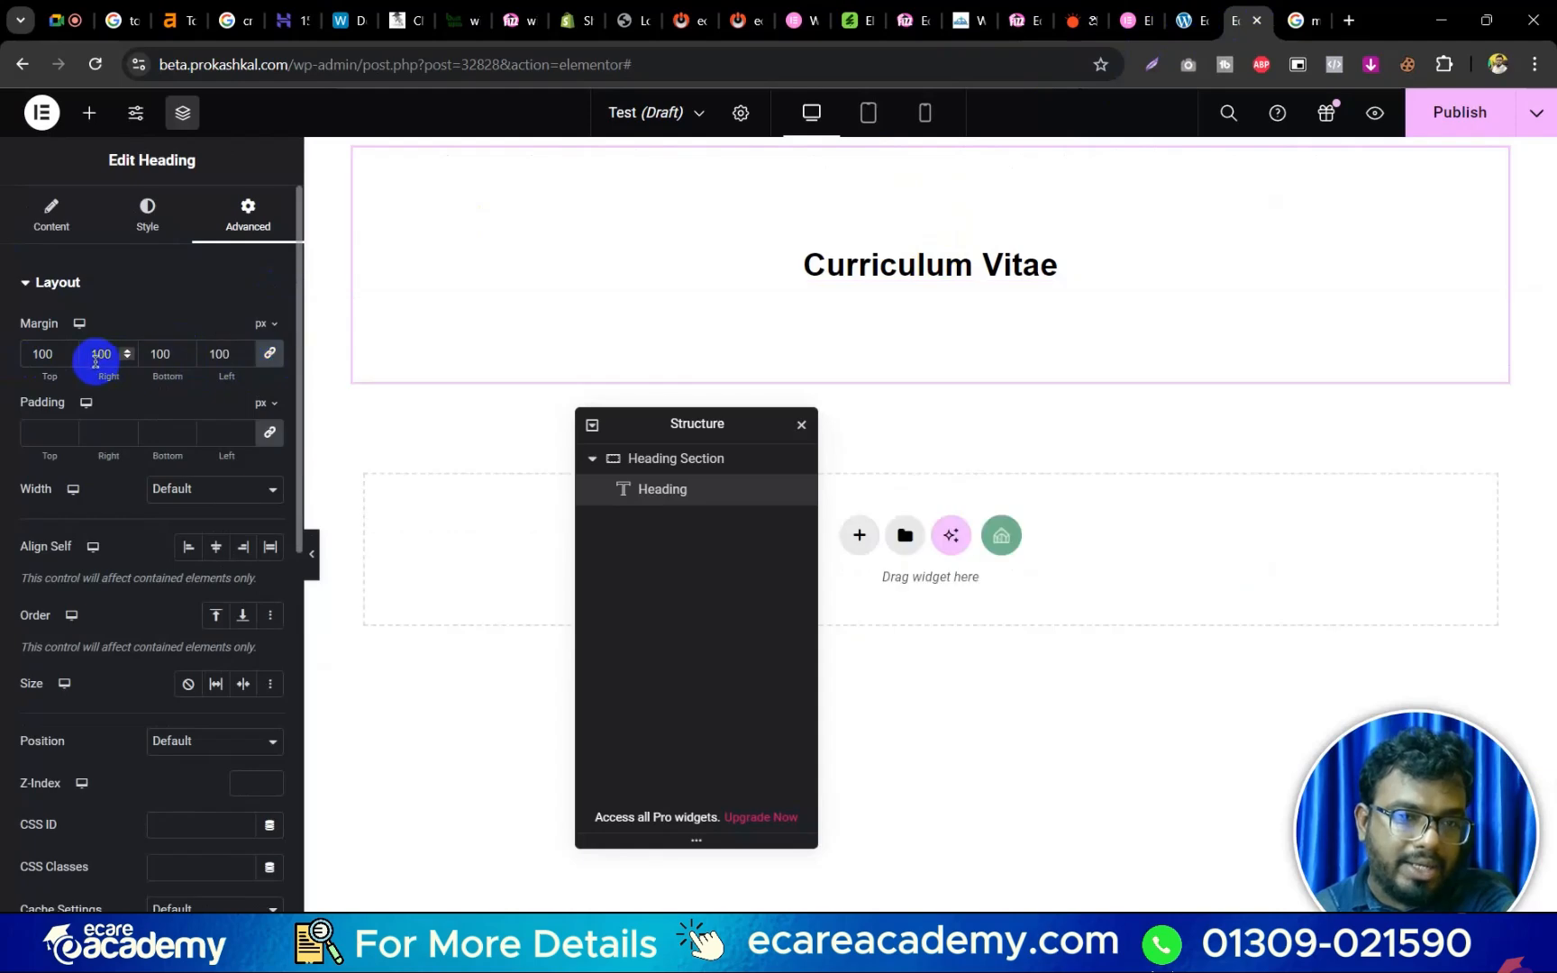
{"action": "double_click", "coordinate": [49, 353]}
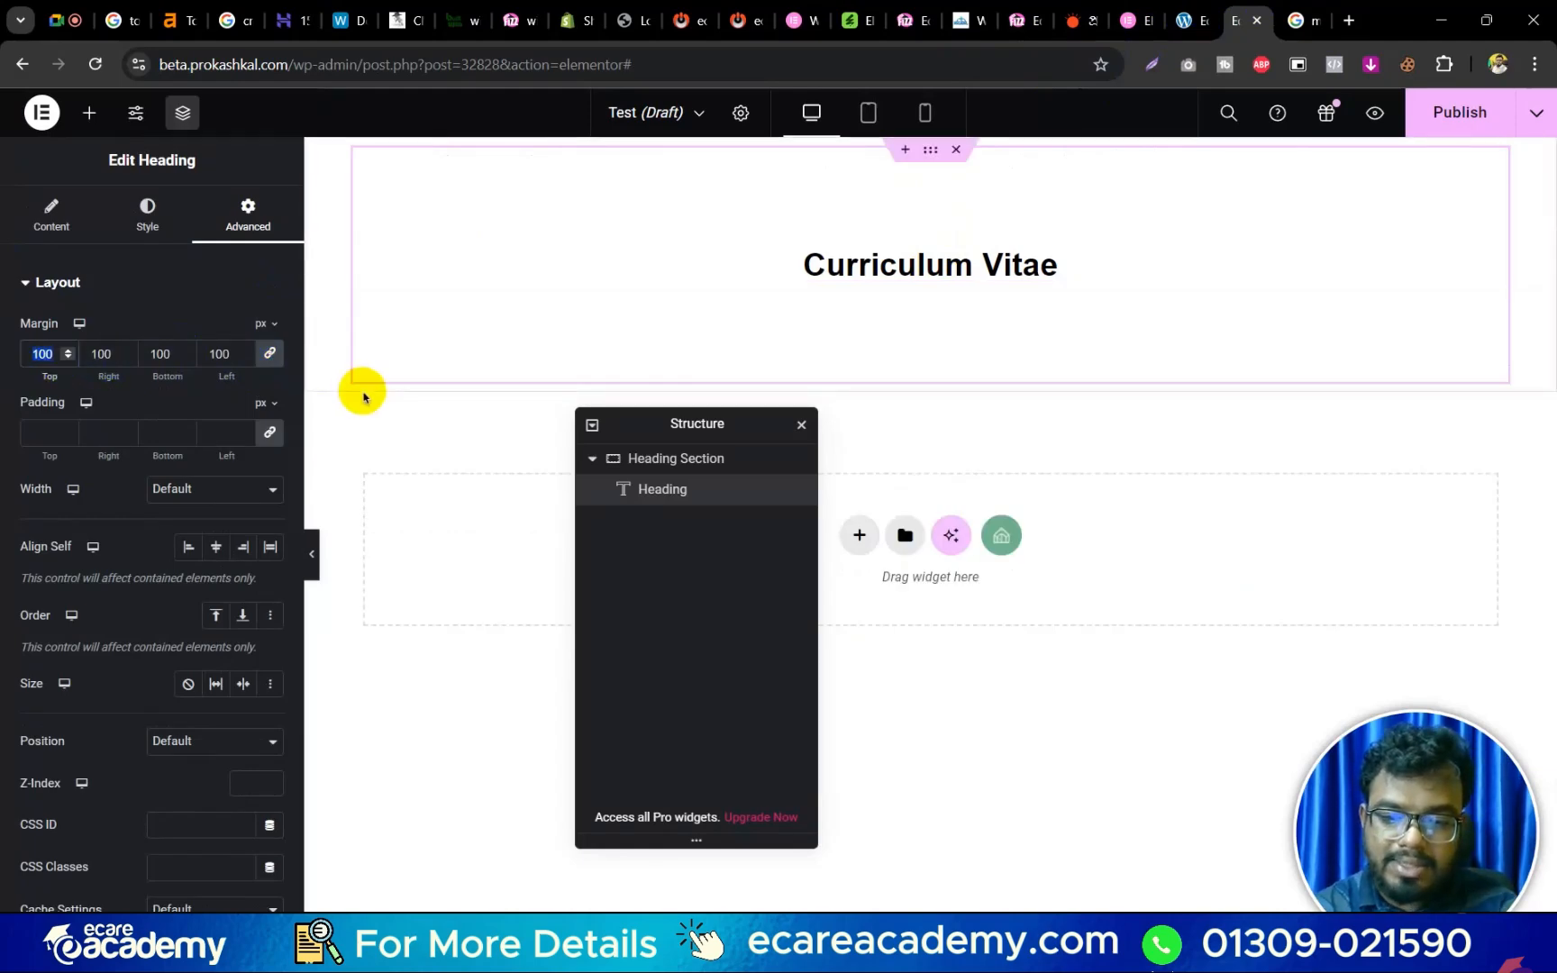
{"action": "type", "text": "0"}
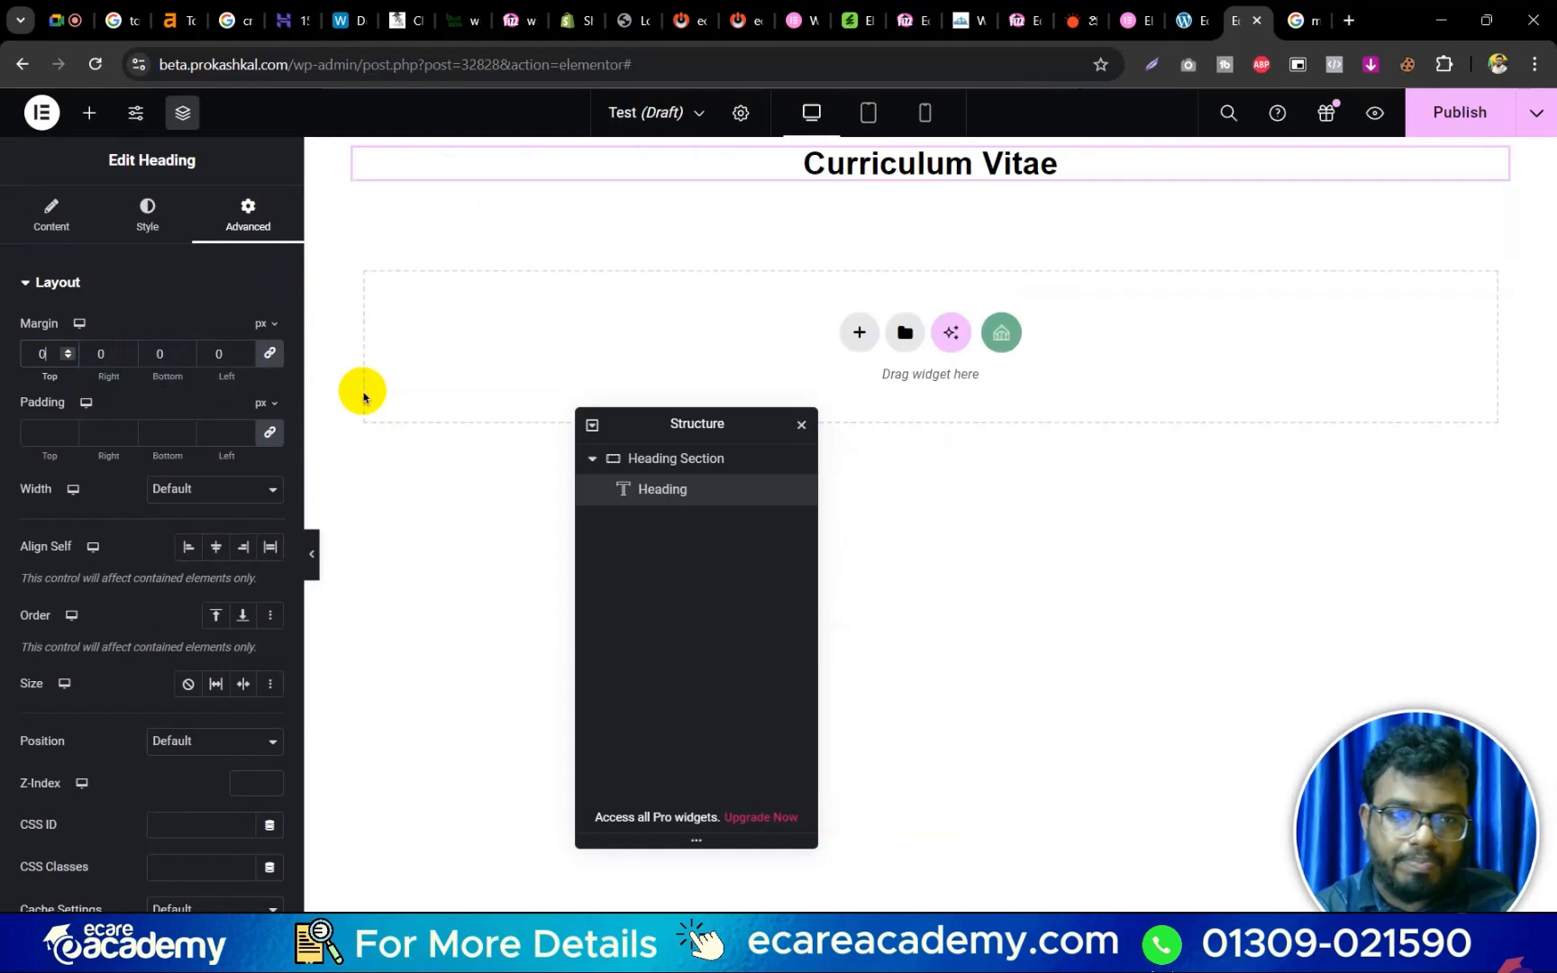
{"action": "left_click", "coordinate": [159, 244]}
{"action": "left_click", "coordinate": [246, 225]}
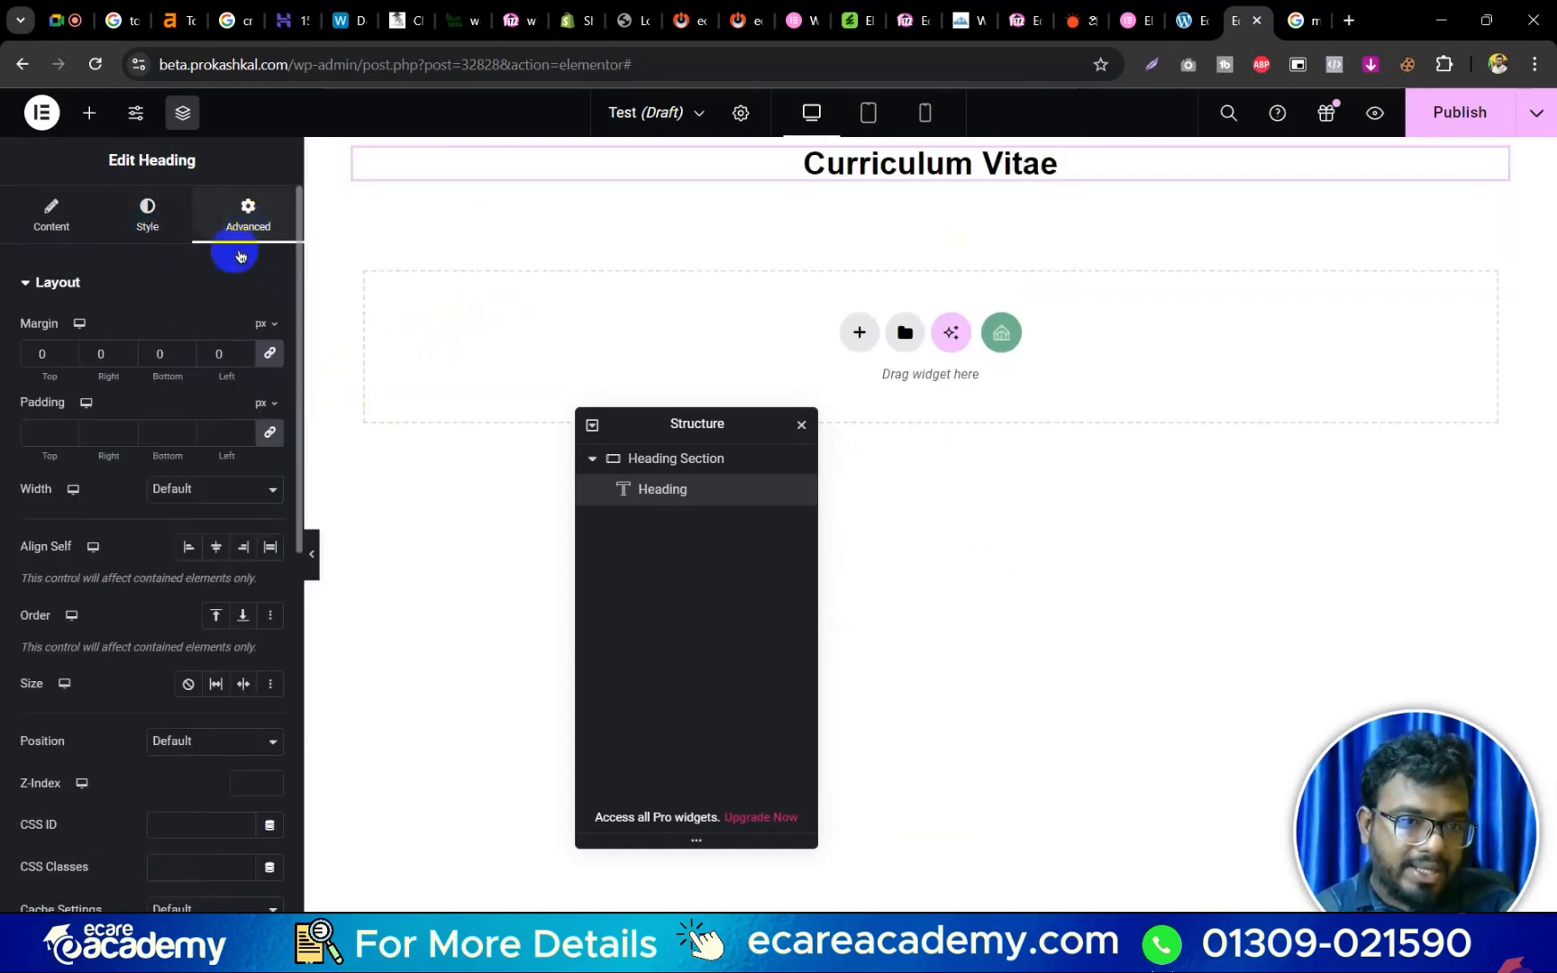
Give the Curriculum Vitae heading a solid red classic background colour in its normal state.
{"action": "scroll", "coordinate": [136, 646], "scroll_direction": "down", "scroll_amount": 10}
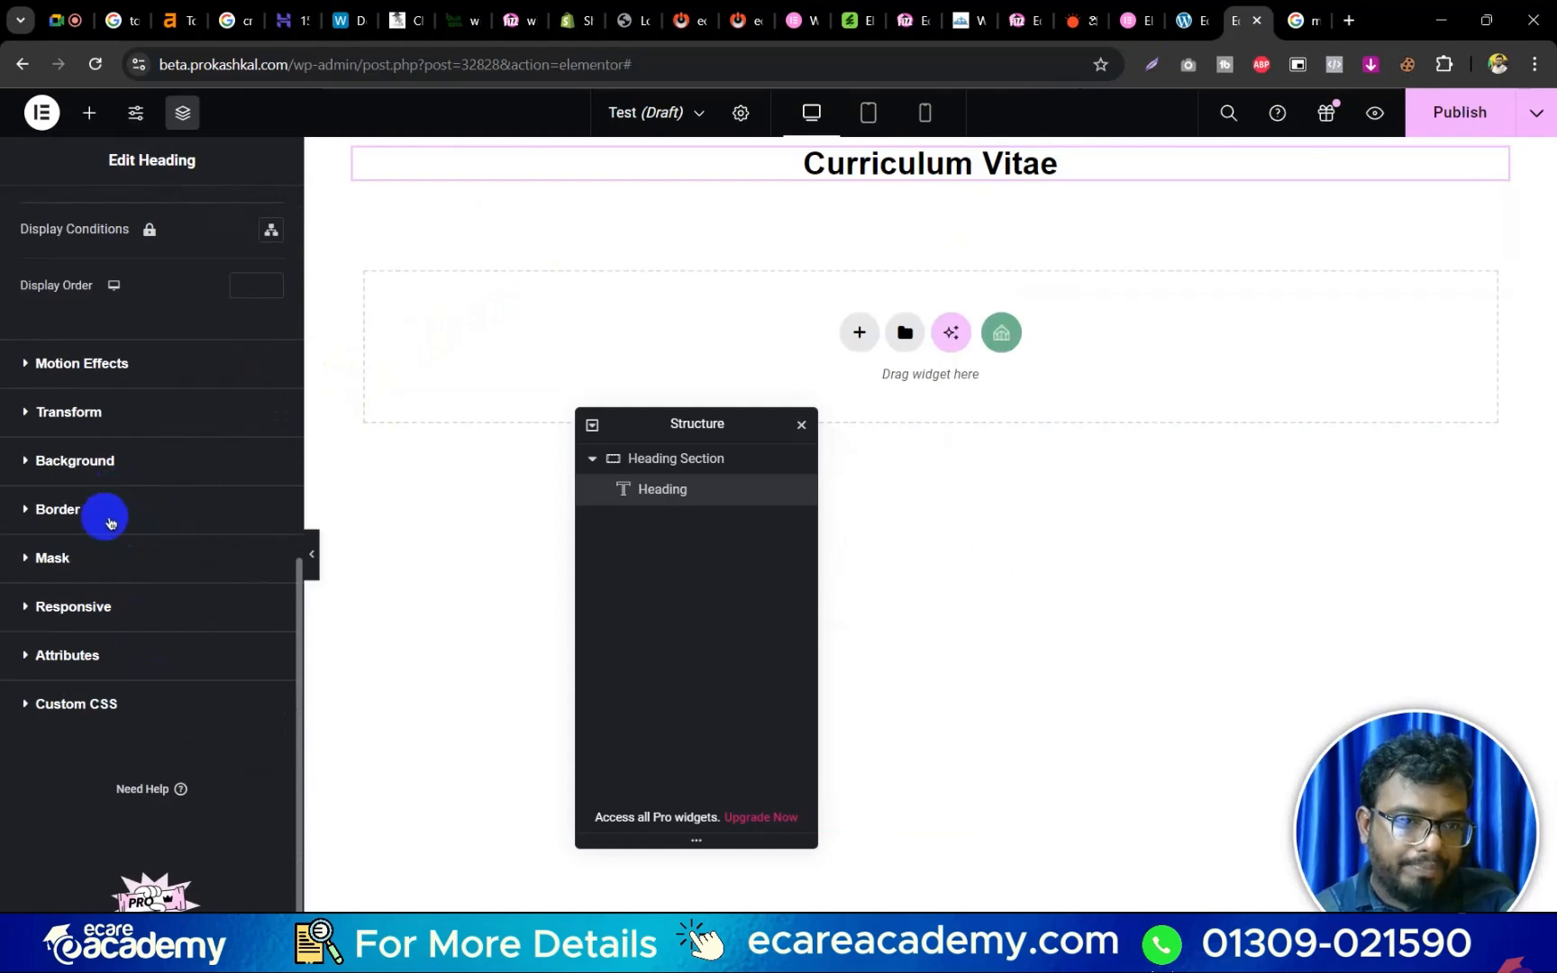
{"action": "left_click", "coordinate": [96, 468]}
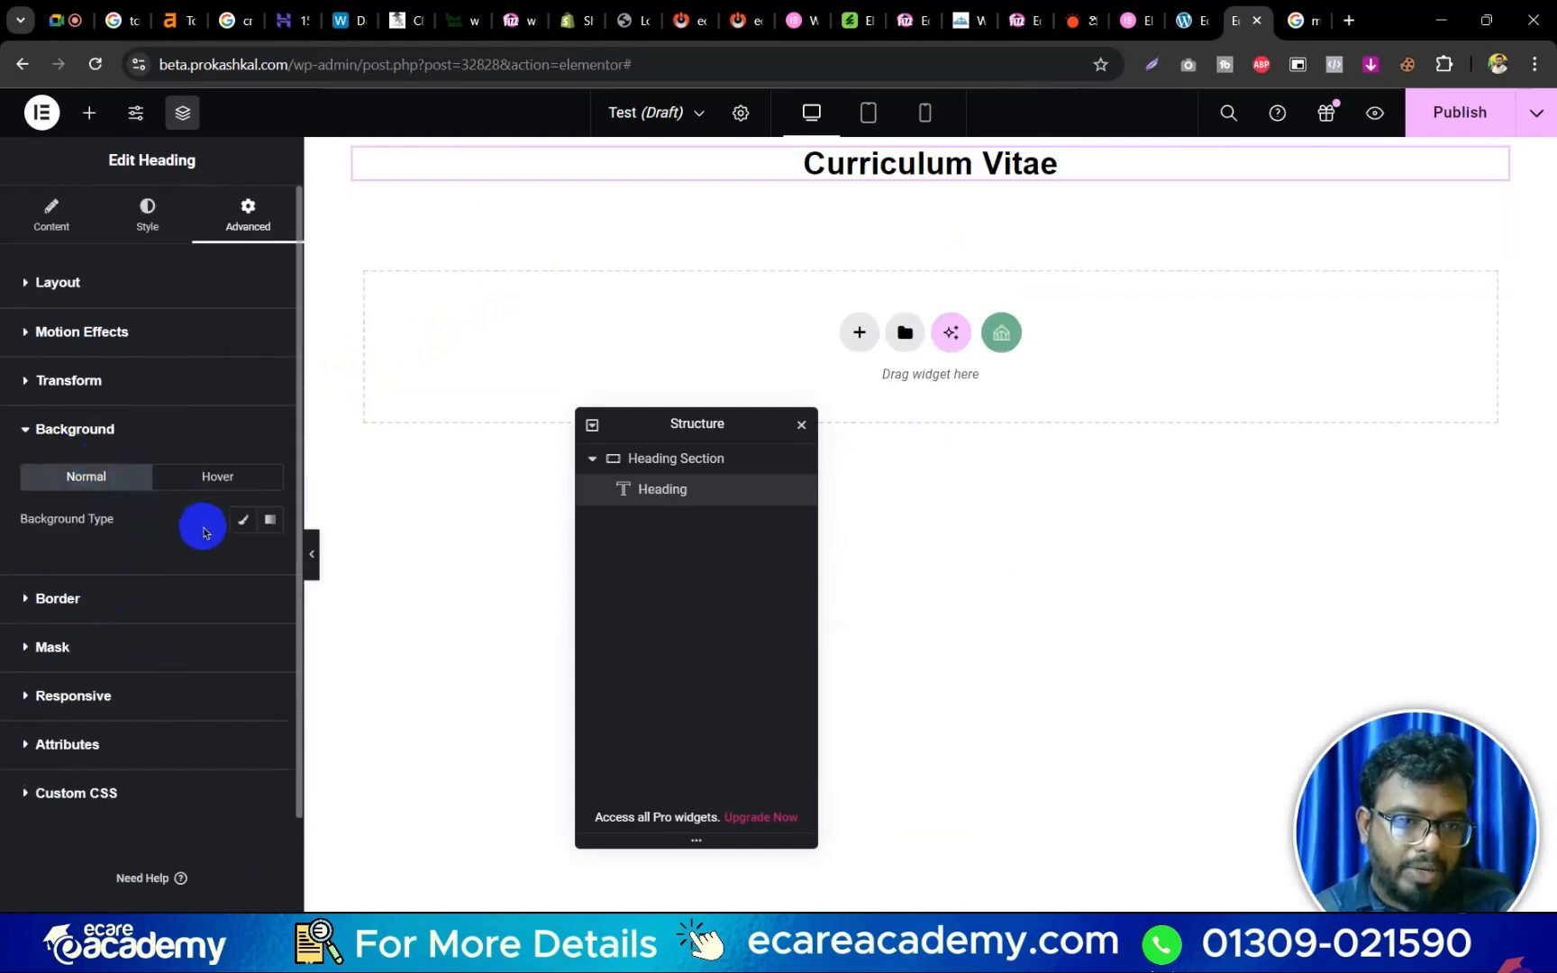
{"action": "left_click", "coordinate": [243, 522]}
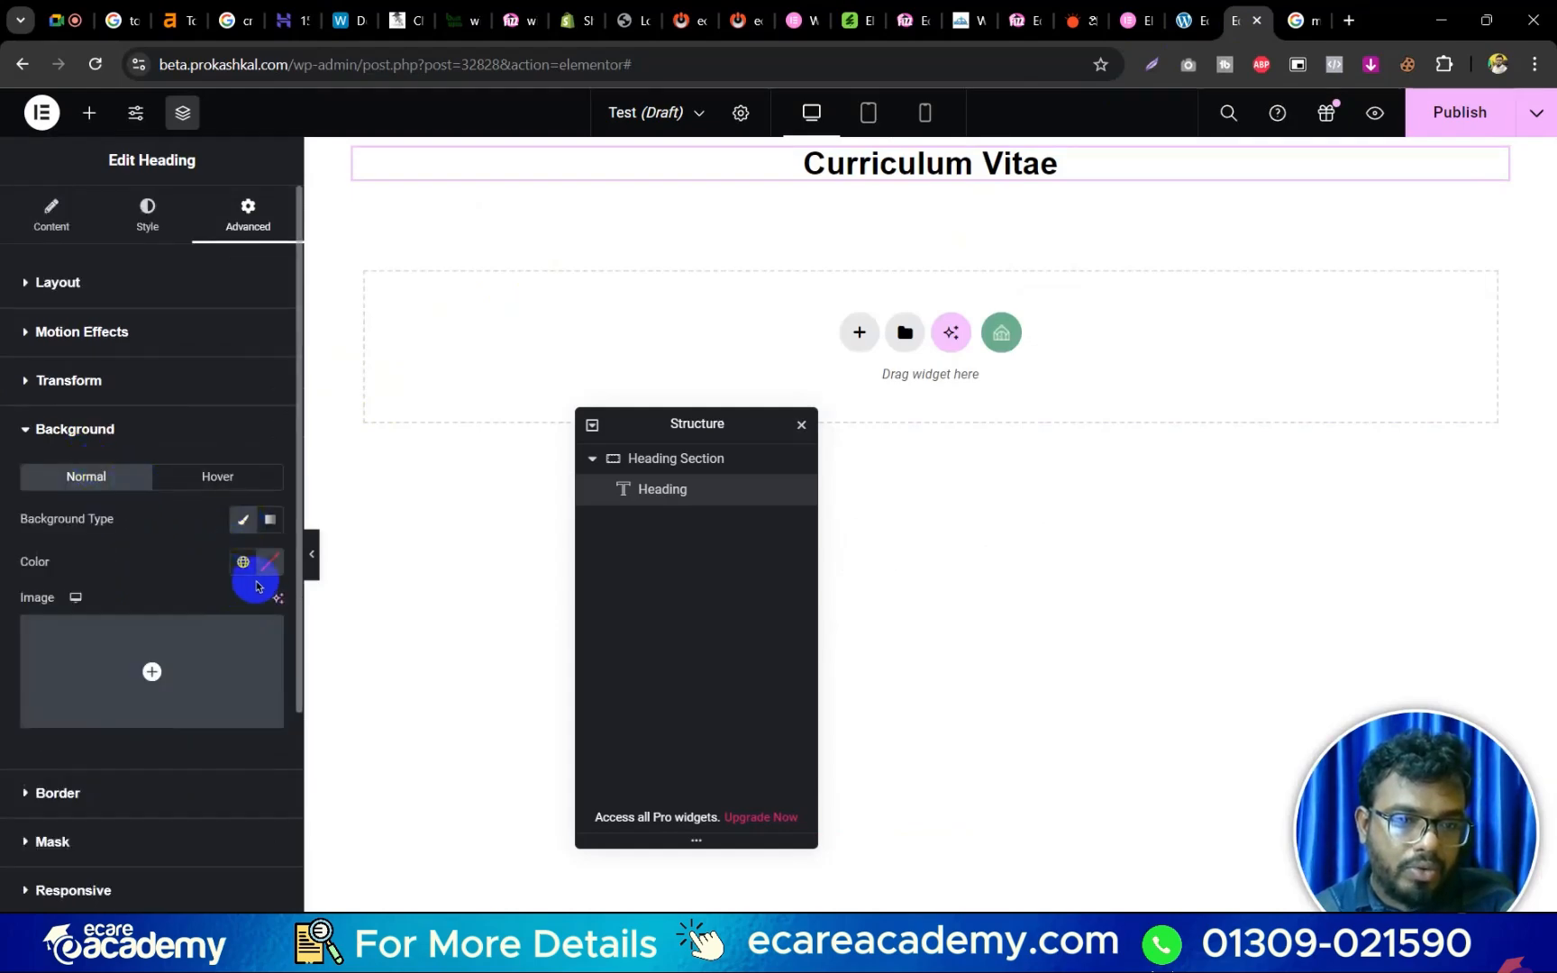
{"action": "left_click", "coordinate": [266, 563]}
{"action": "left_click_drag", "start_coordinate": [291, 671], "coordinate": [386, 650]}
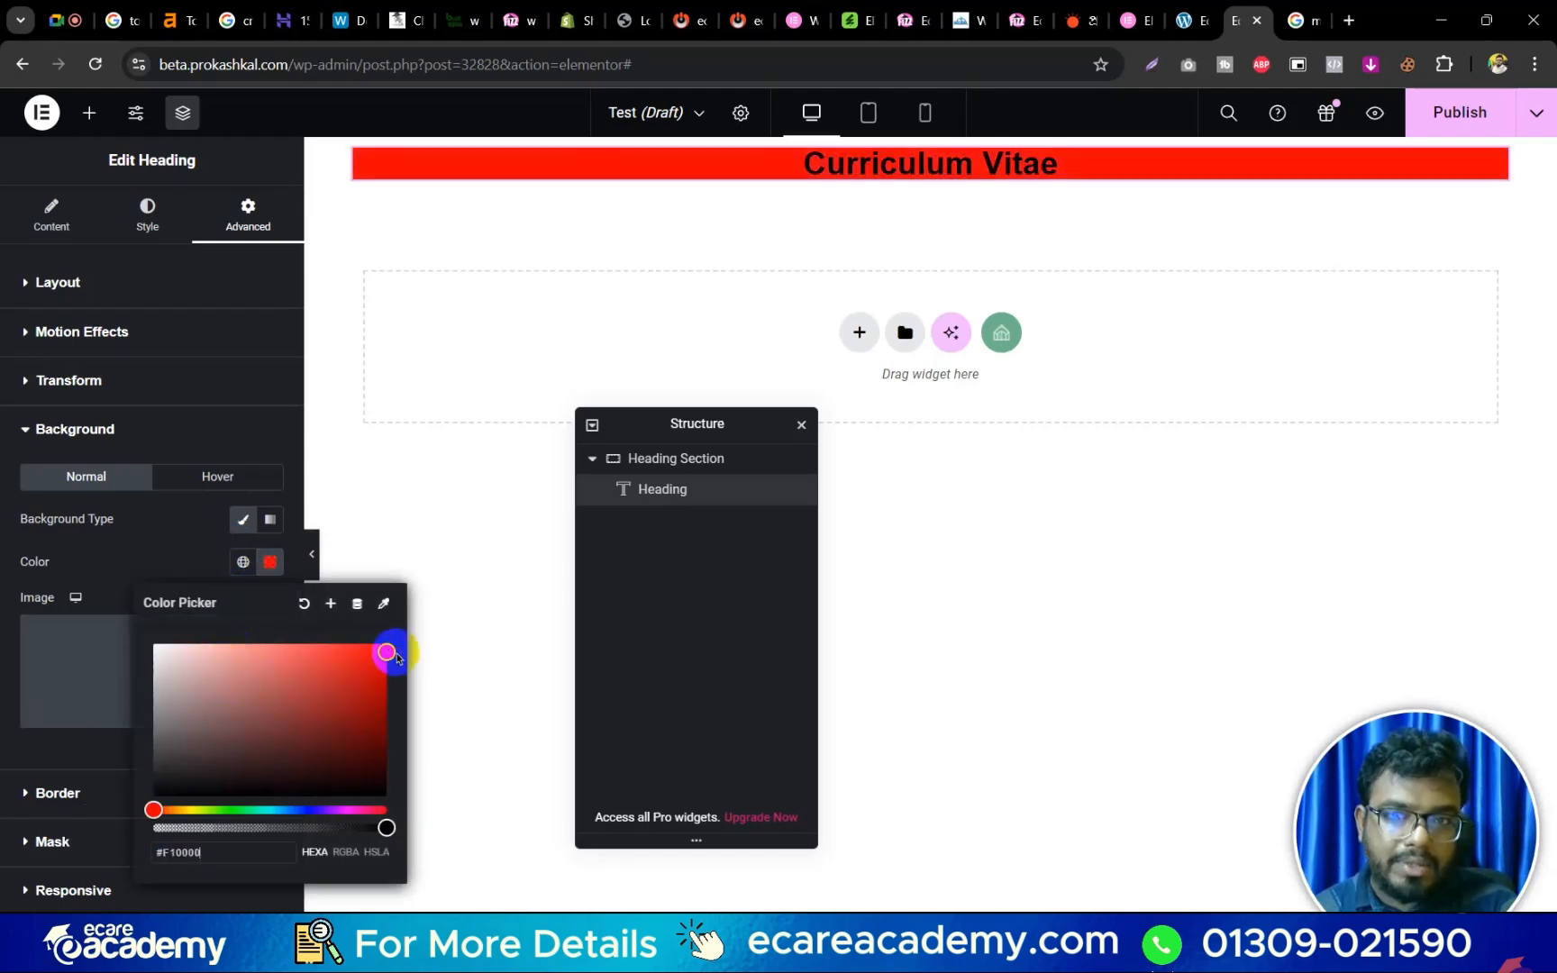
{"action": "left_click", "coordinate": [258, 455]}
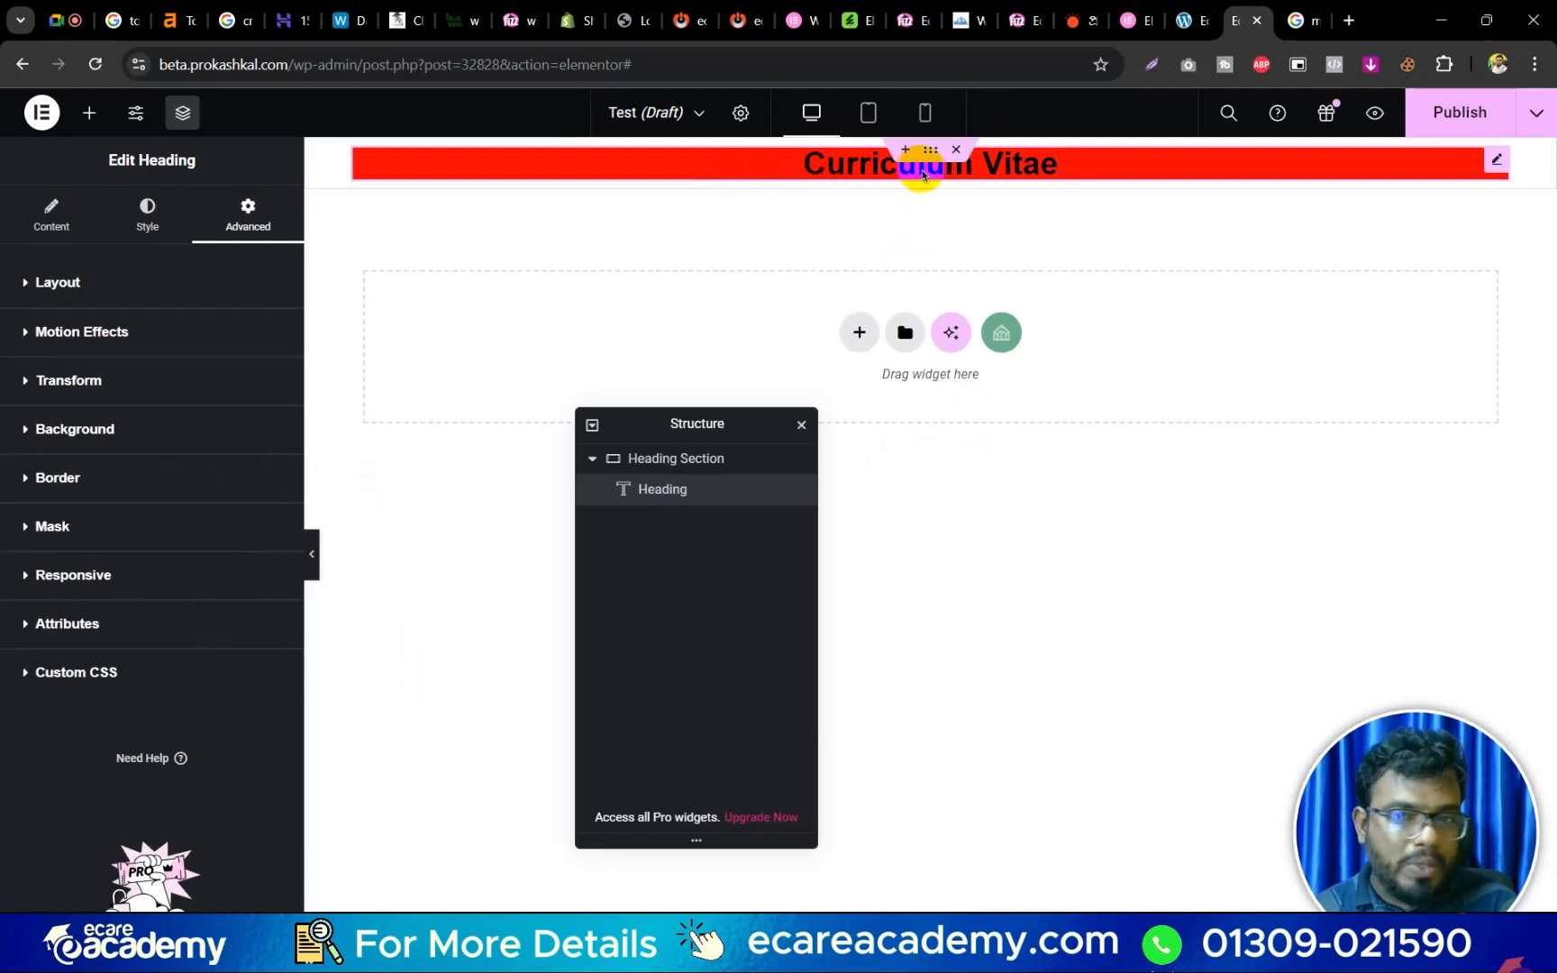
Try a linked margin of 100 px on all sides of the red heading and clear the margin values.
{"action": "left_click", "coordinate": [442, 177]}
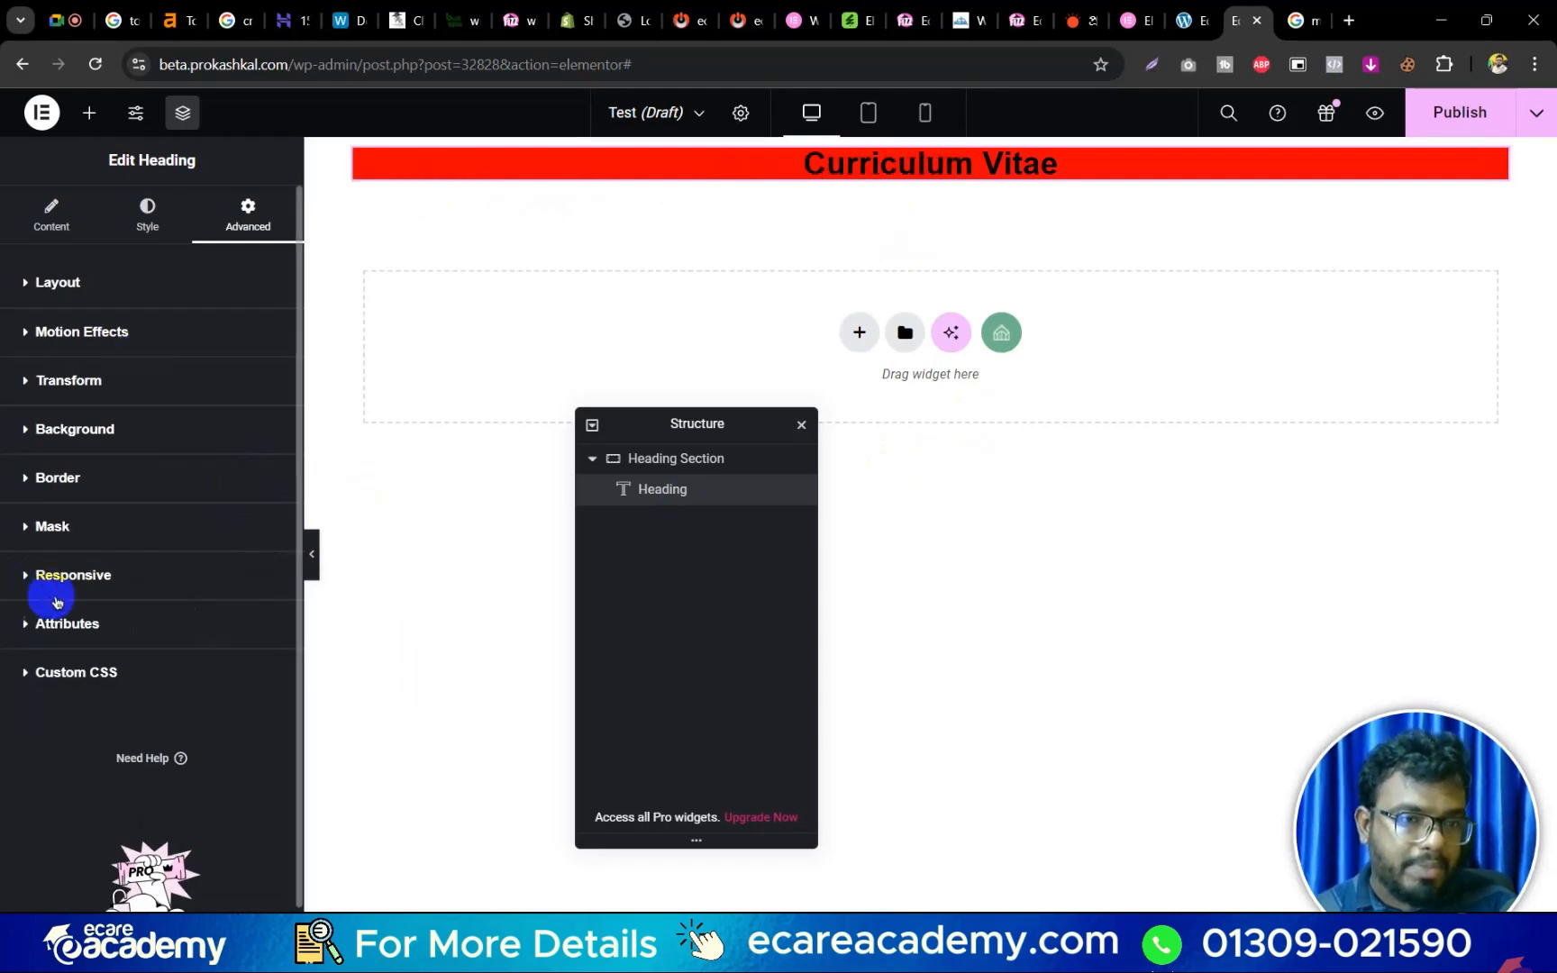
{"action": "left_click", "coordinate": [104, 285]}
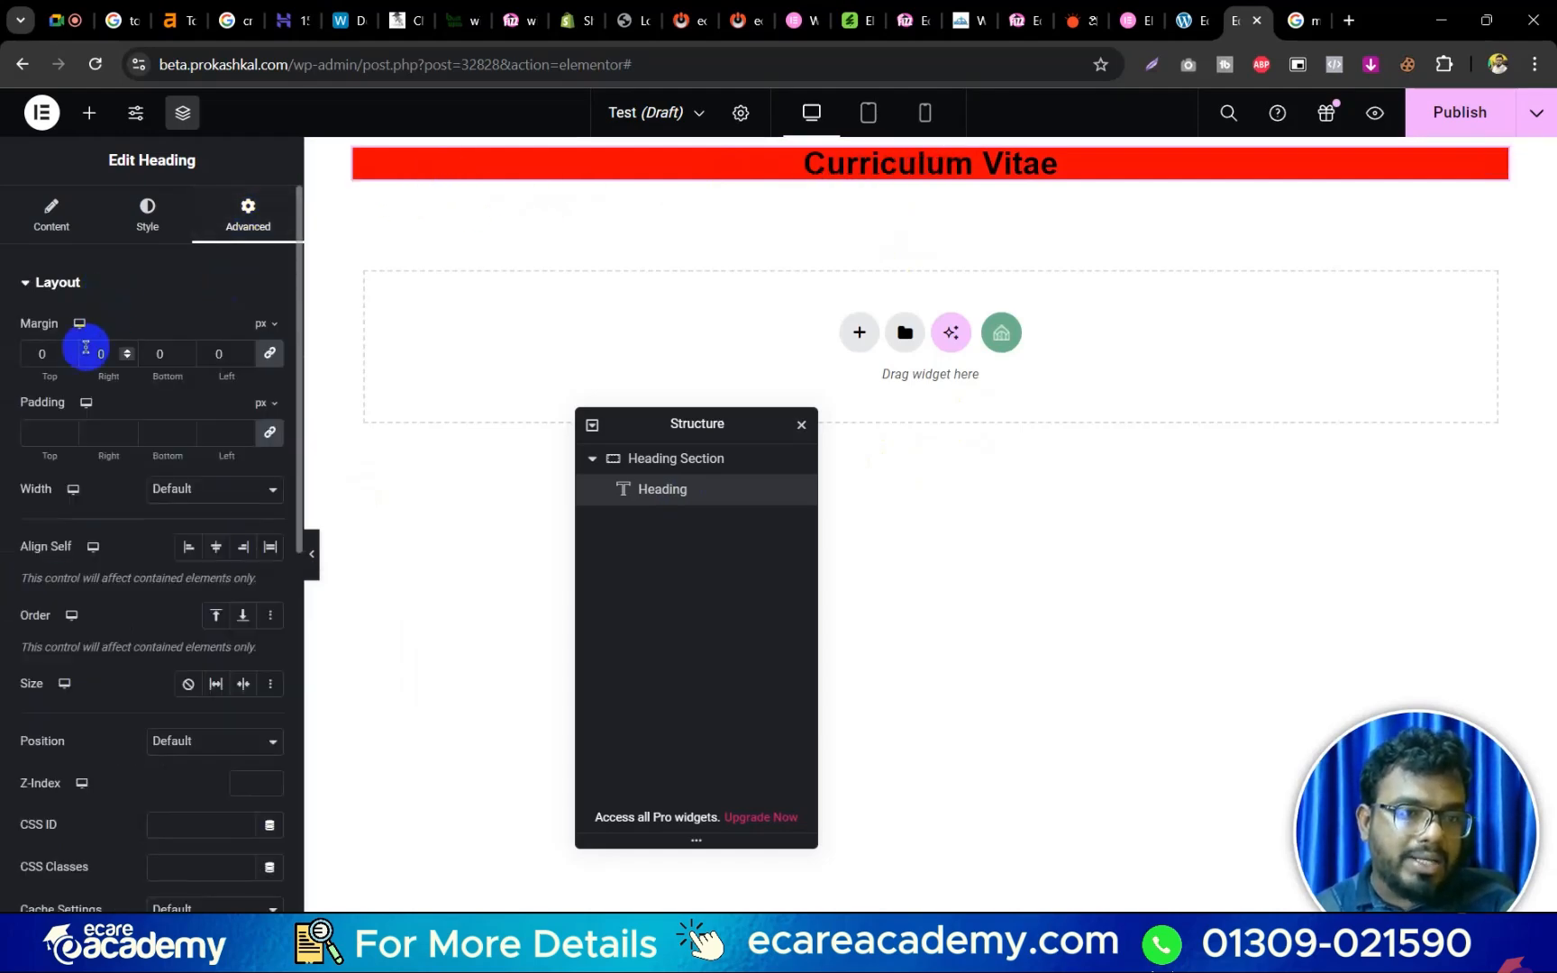
{"action": "left_click_drag", "start_coordinate": [56, 352], "coordinate": [20, 357]}
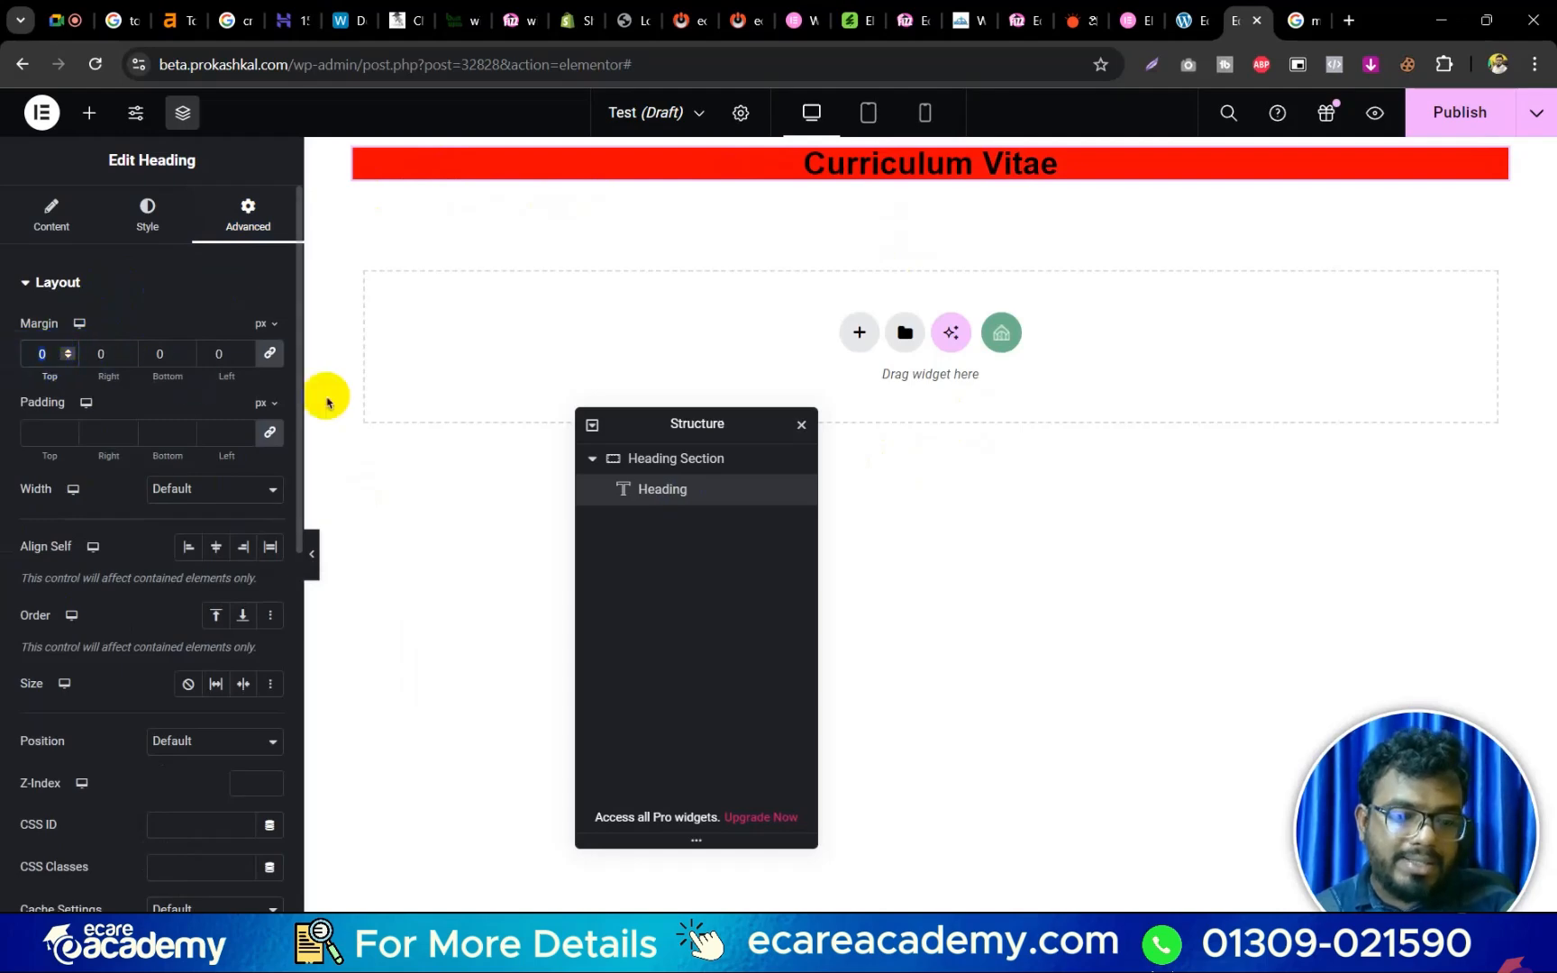
{"action": "type", "text": "100"}
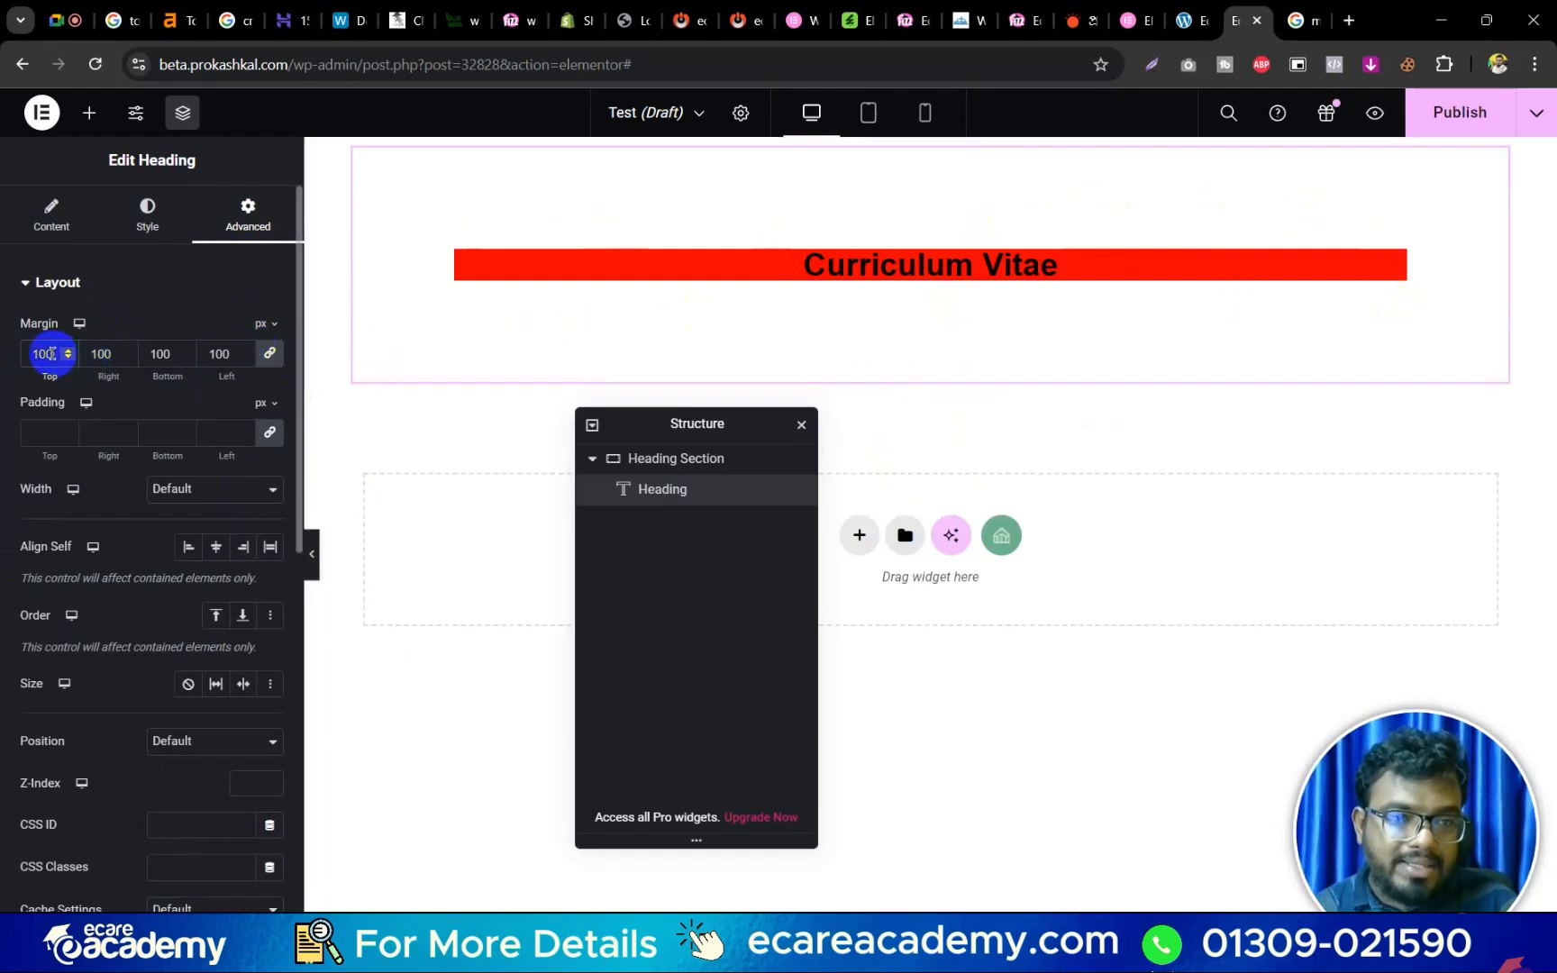
{"action": "left_click_drag", "start_coordinate": [49, 353], "coordinate": [7, 354]}
{"action": "key", "text": "BackSpace"}
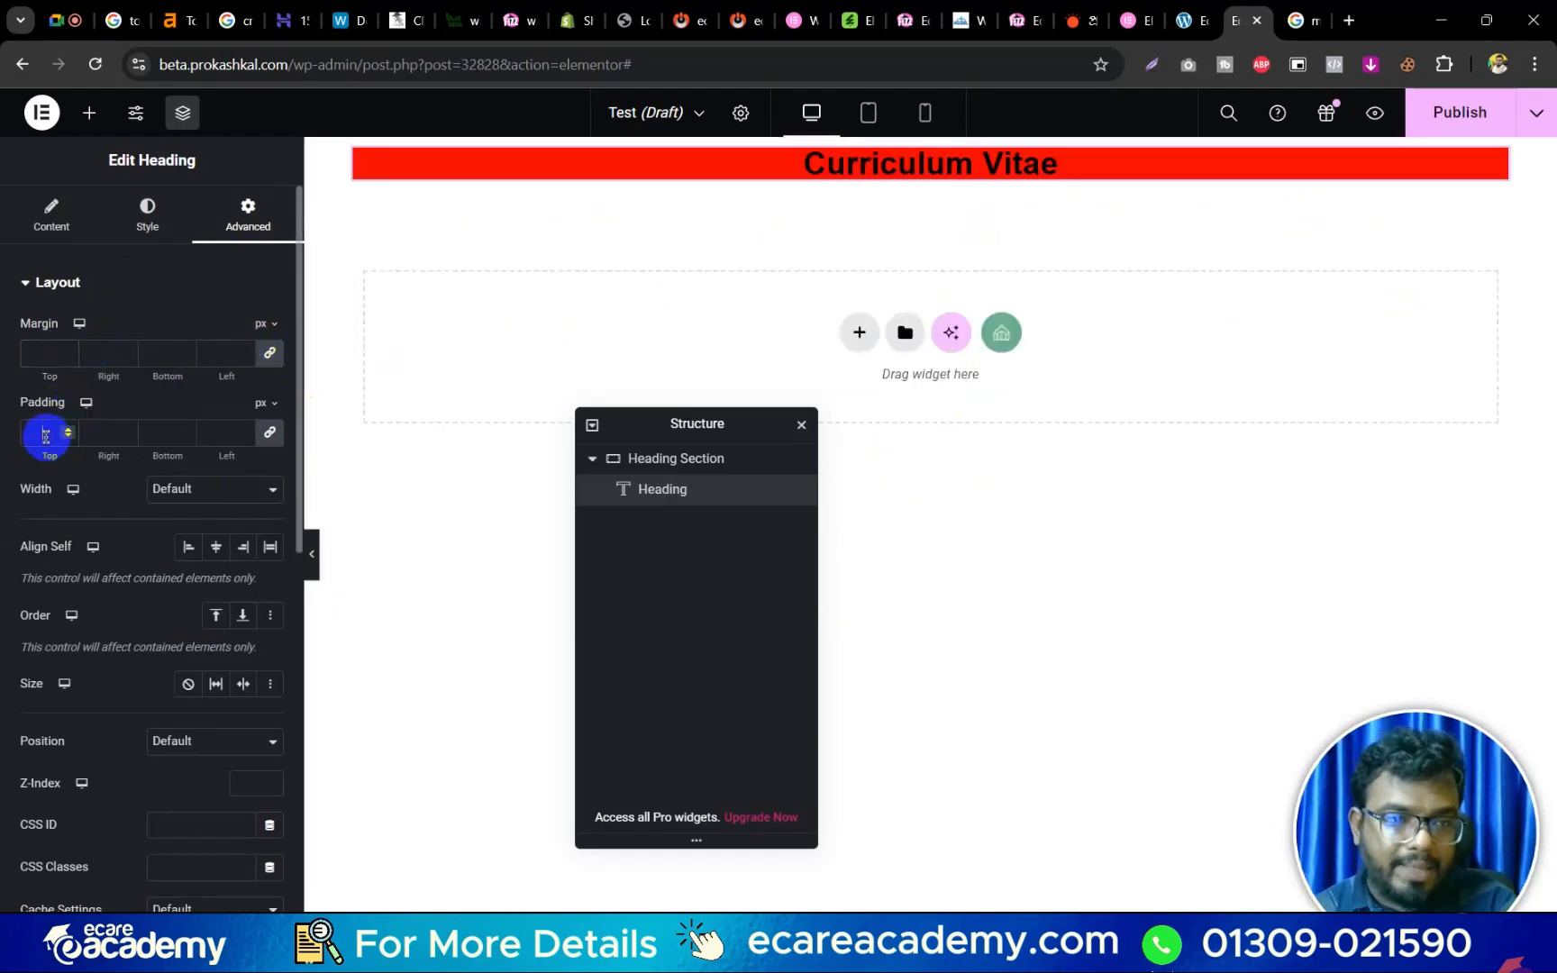
Try a linked padding of 100 px on the heading and compare it with the margin and padding diagram in Google Images.
{"action": "type", "text": "100"}
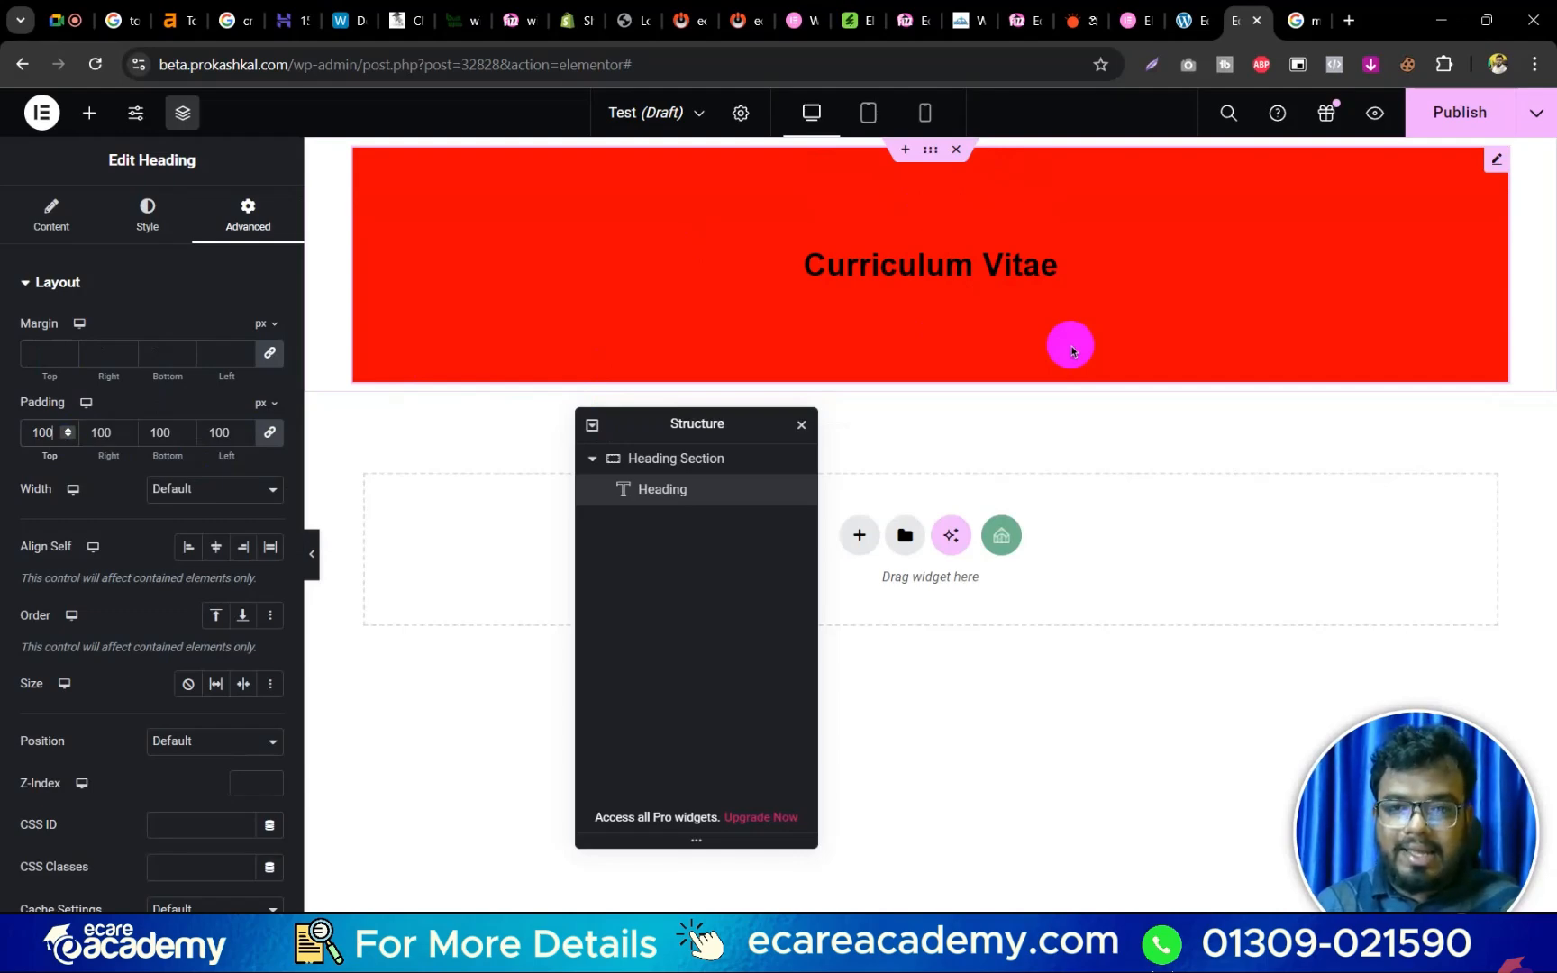
{"action": "left_click", "coordinate": [1306, 20]}
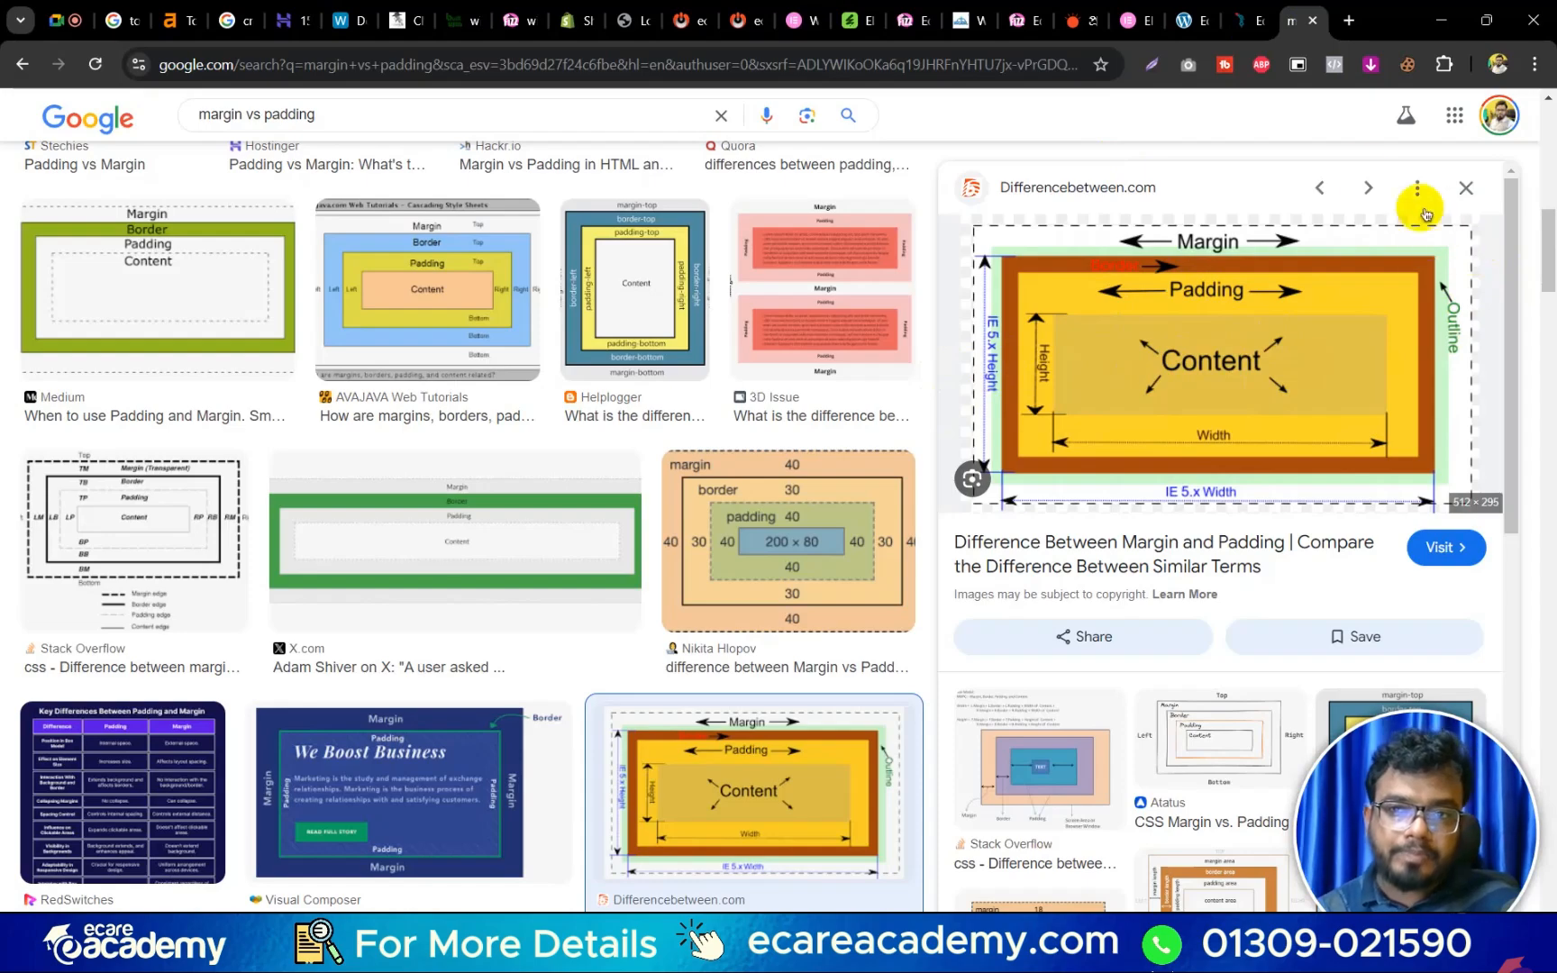
Return to the Test page in the Elementor editor and set the heading's linked padding to 15 px on all sides.
{"action": "left_click", "coordinate": [905, 19]}
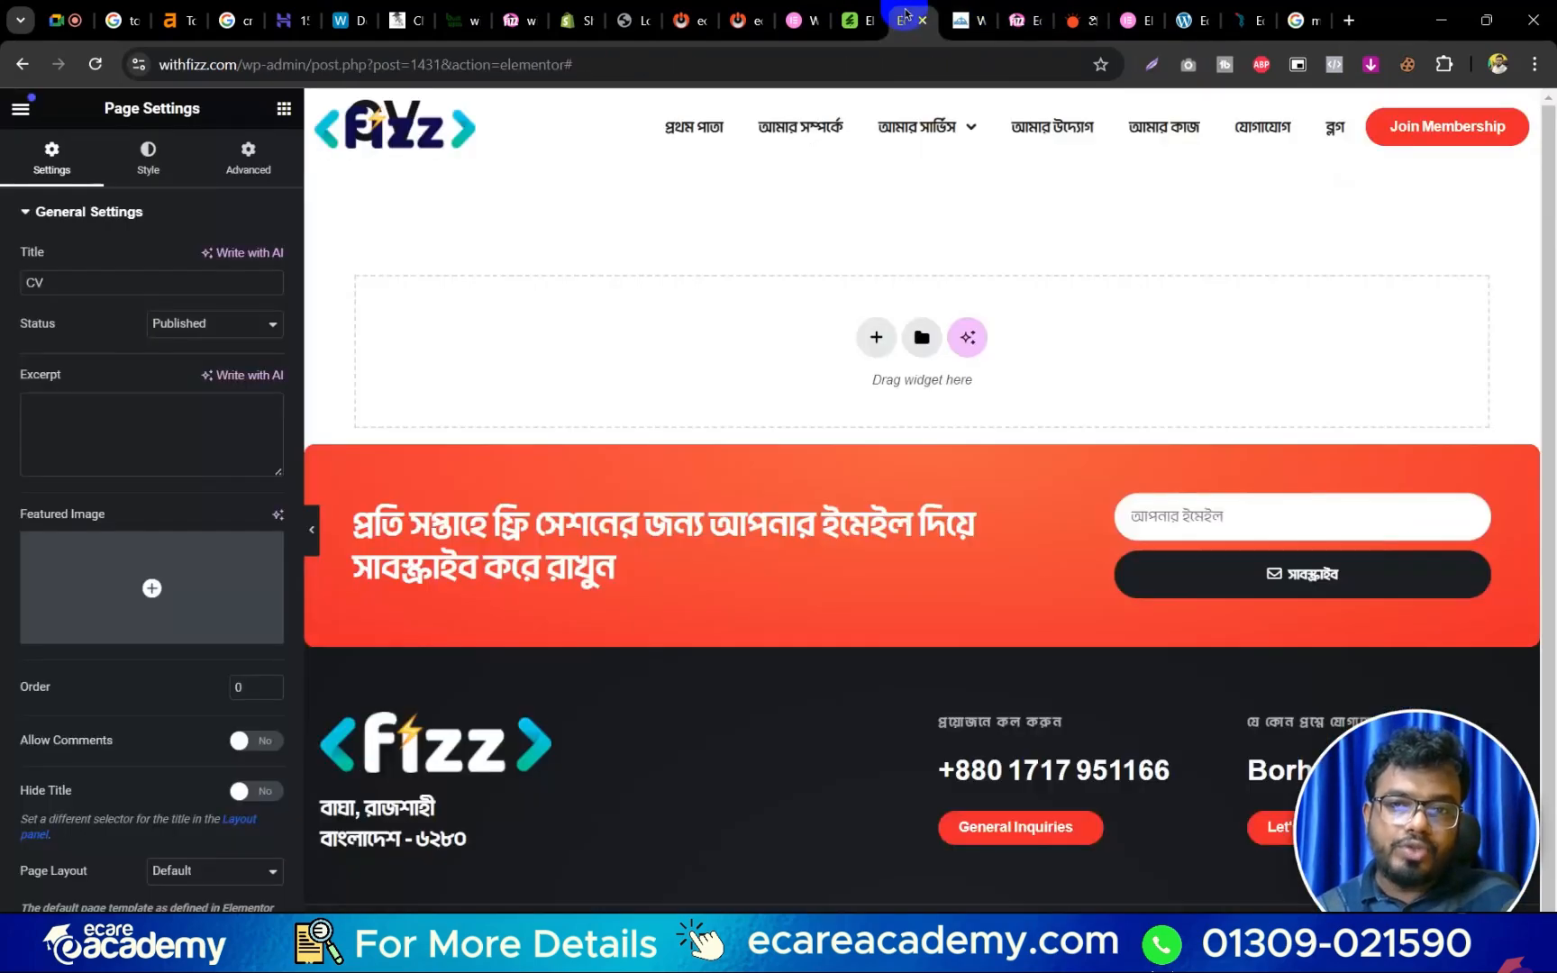
{"action": "left_click", "coordinate": [1023, 20]}
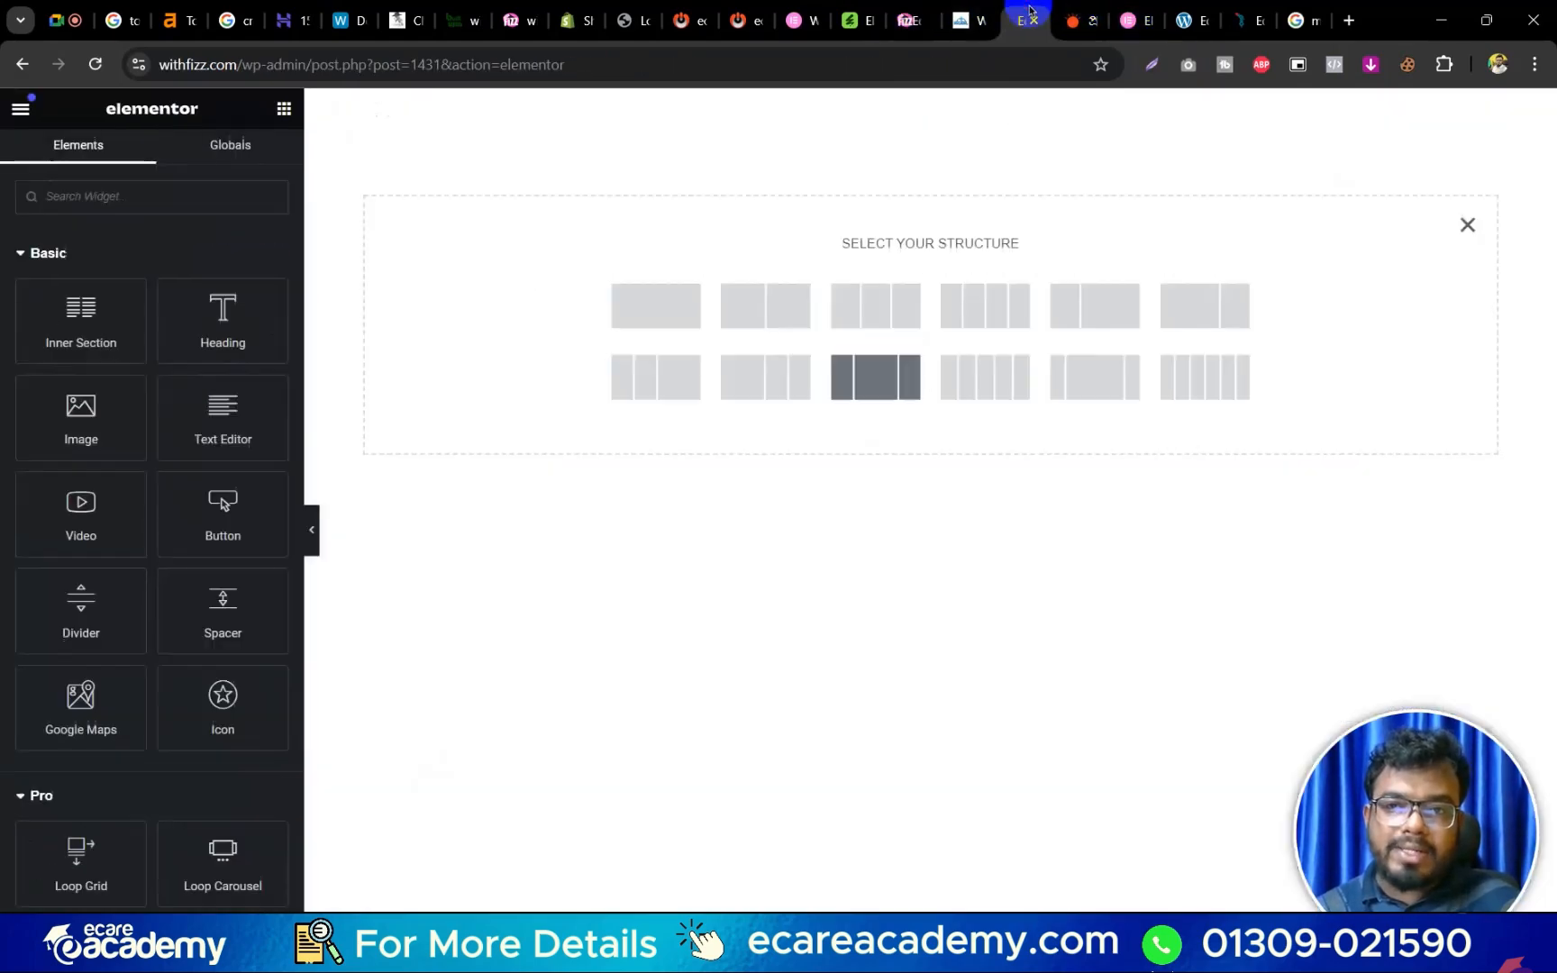
{"action": "left_click", "coordinate": [1186, 20]}
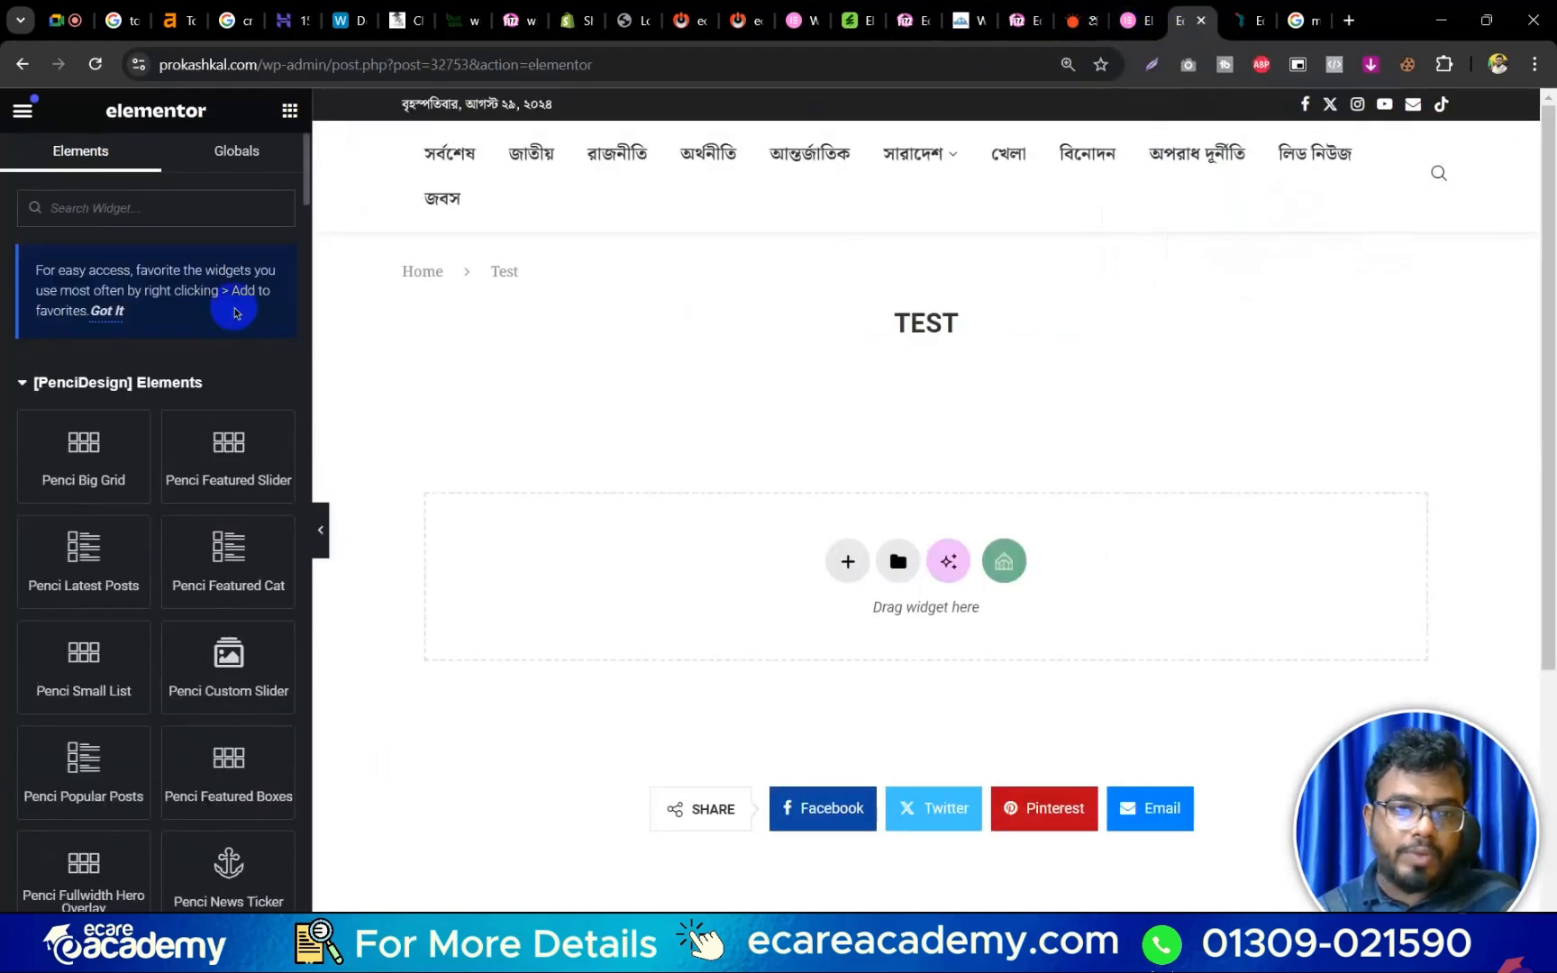
{"action": "left_click", "coordinate": [1243, 18]}
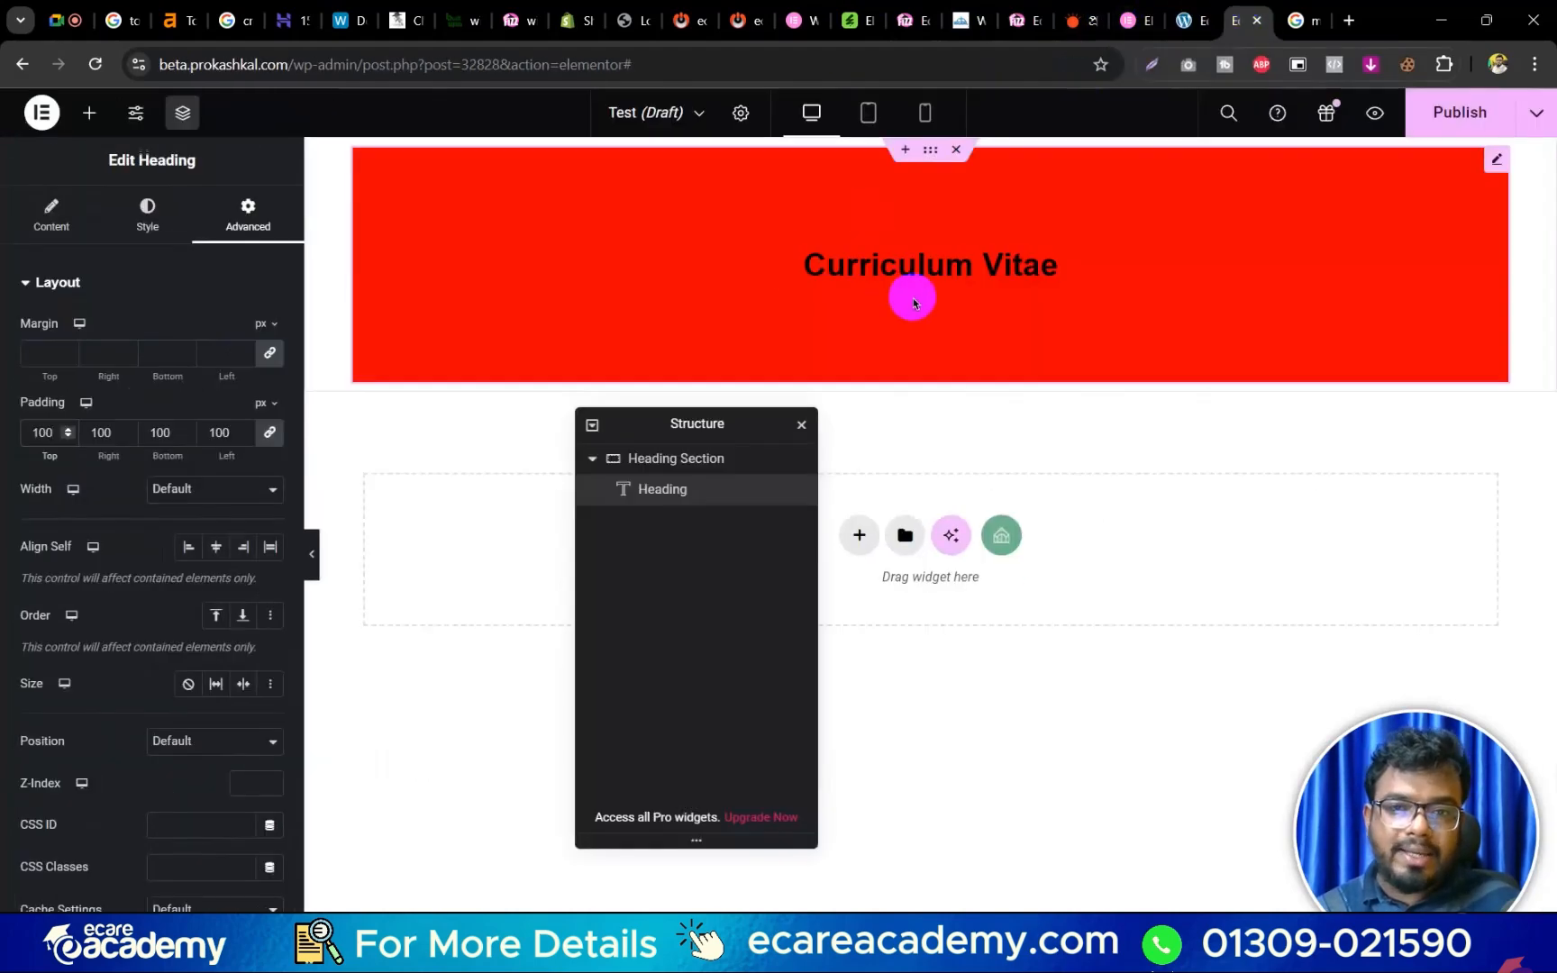
{"action": "left_click", "coordinate": [81, 433]}
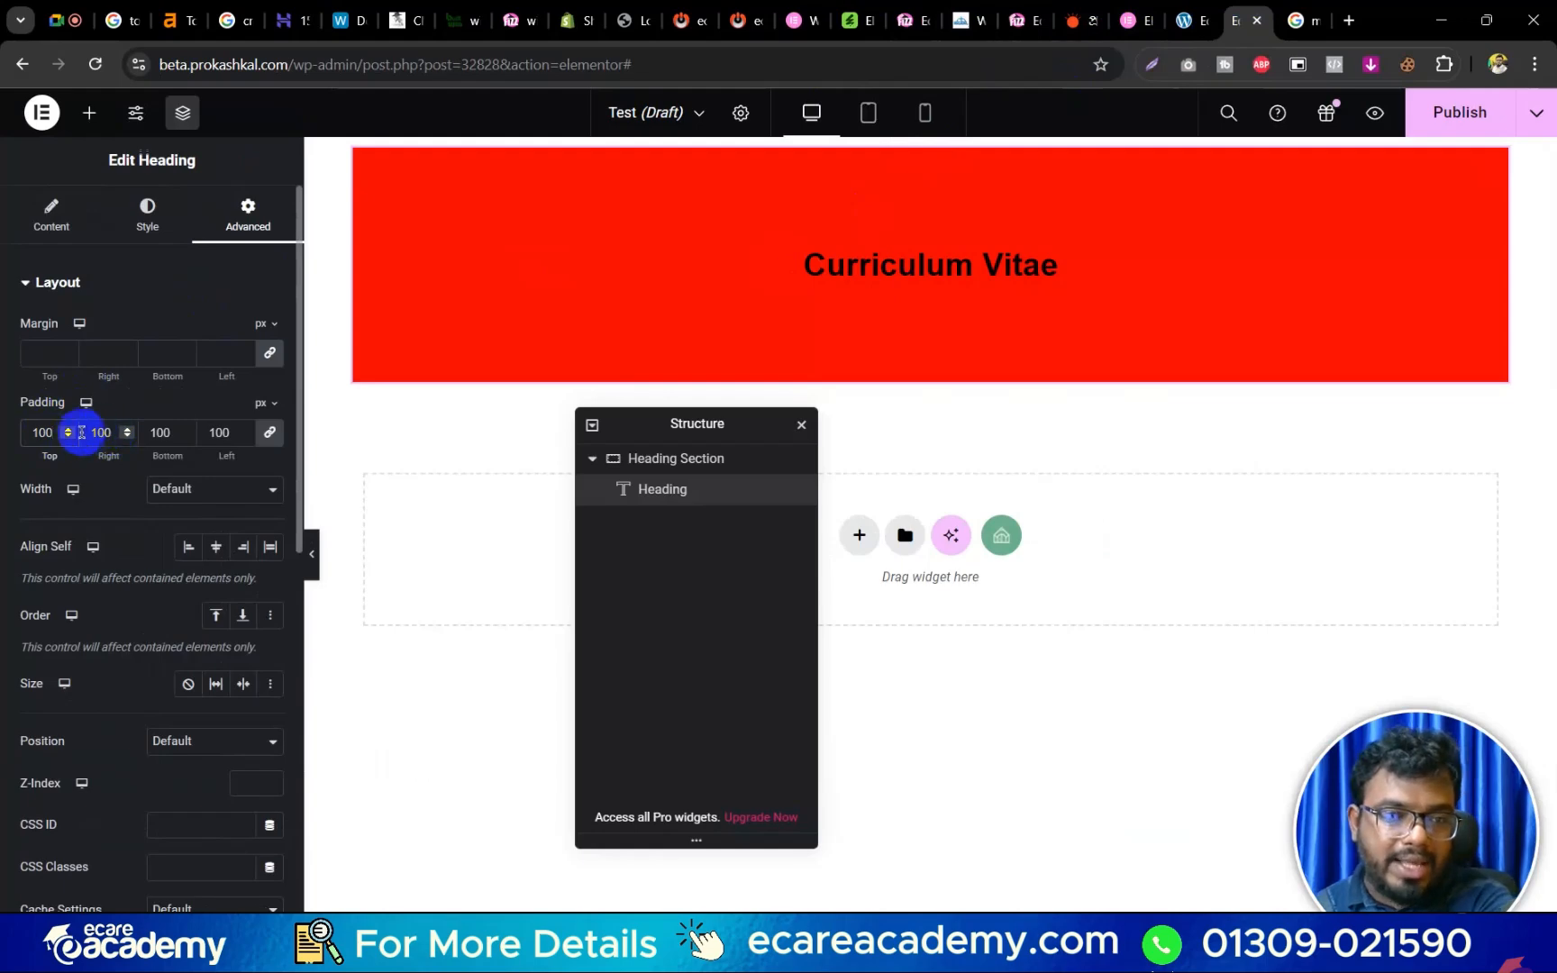
{"action": "left_click_drag", "start_coordinate": [58, 432], "coordinate": [10, 433]}
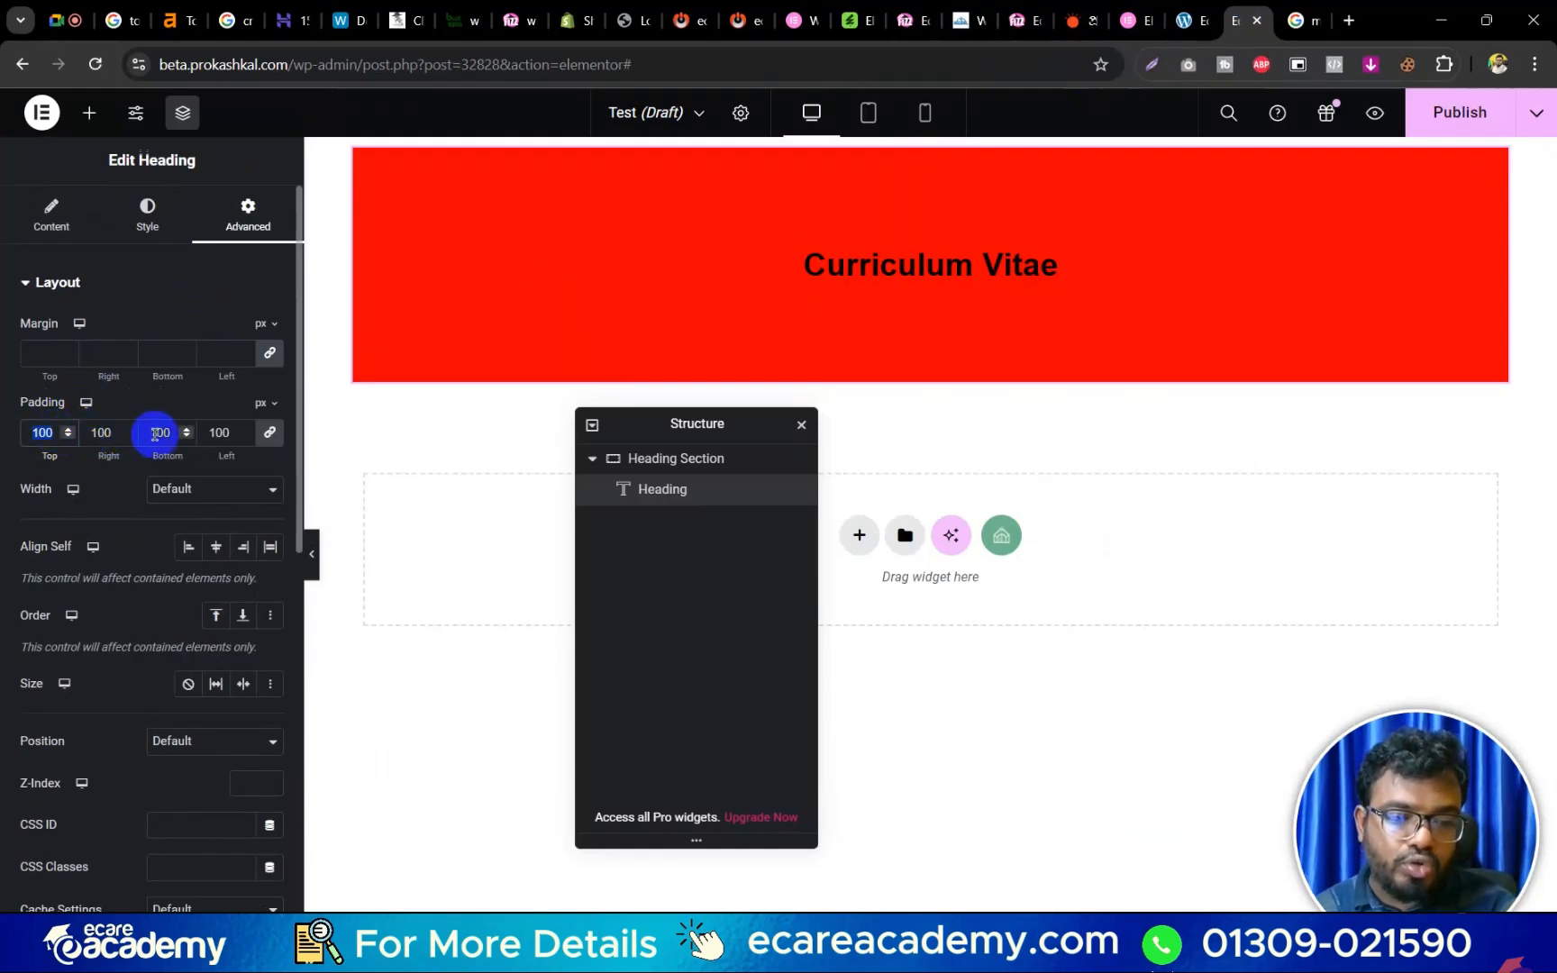
{"action": "type", "text": "15"}
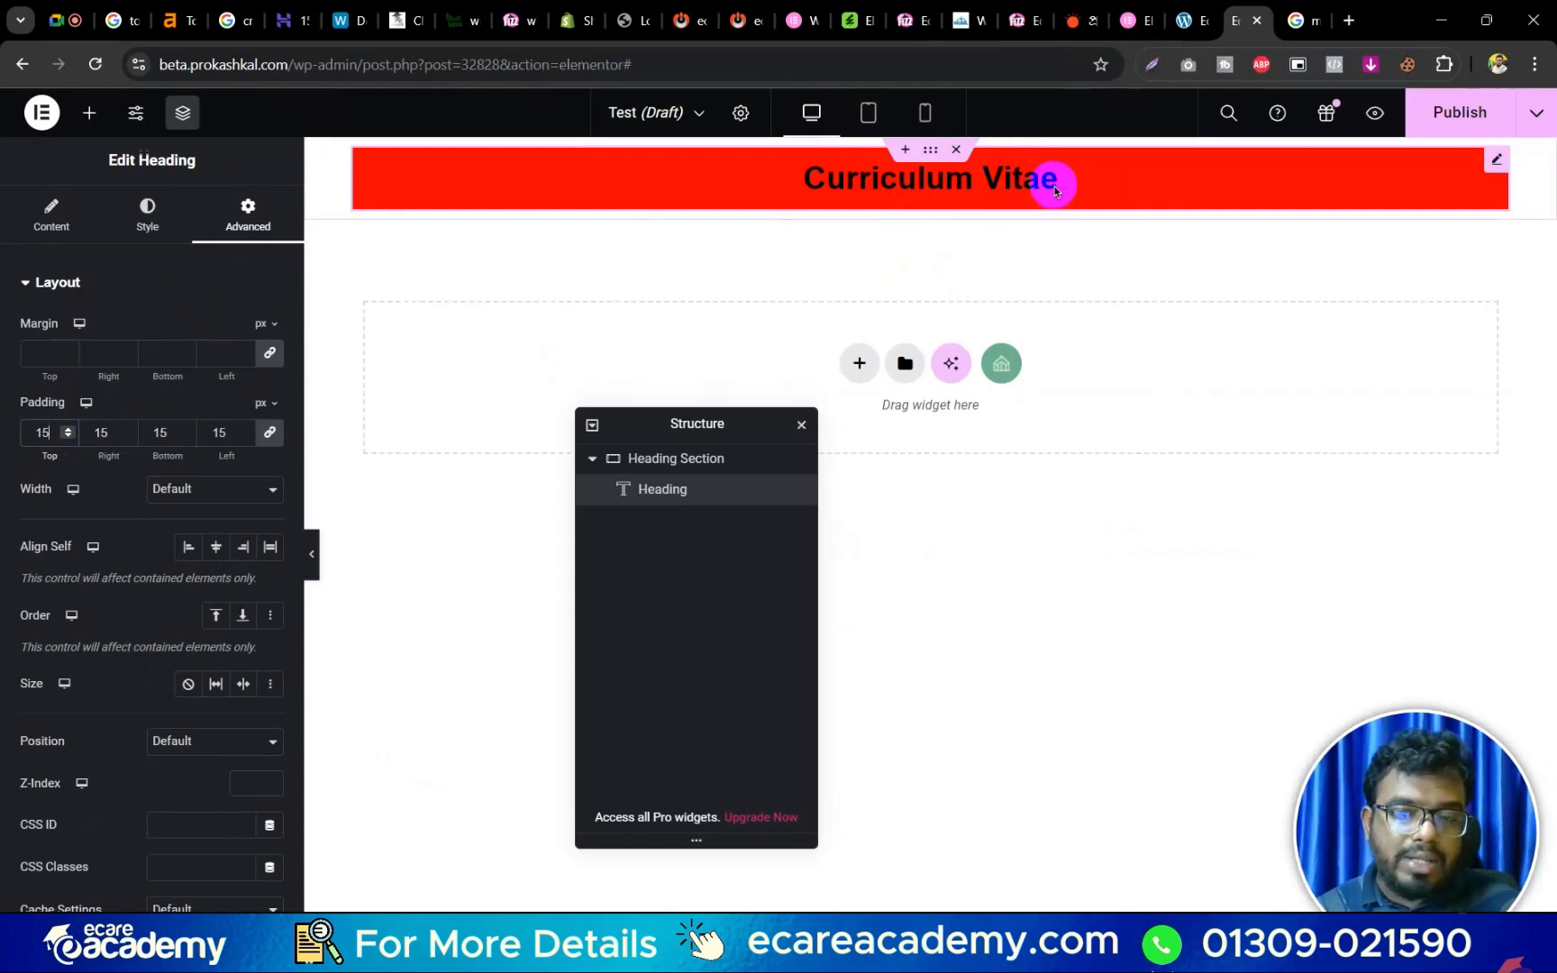
Set the Curriculum Vitae heading's text colour to white (#FFFFFF).
{"action": "left_click", "coordinate": [164, 227]}
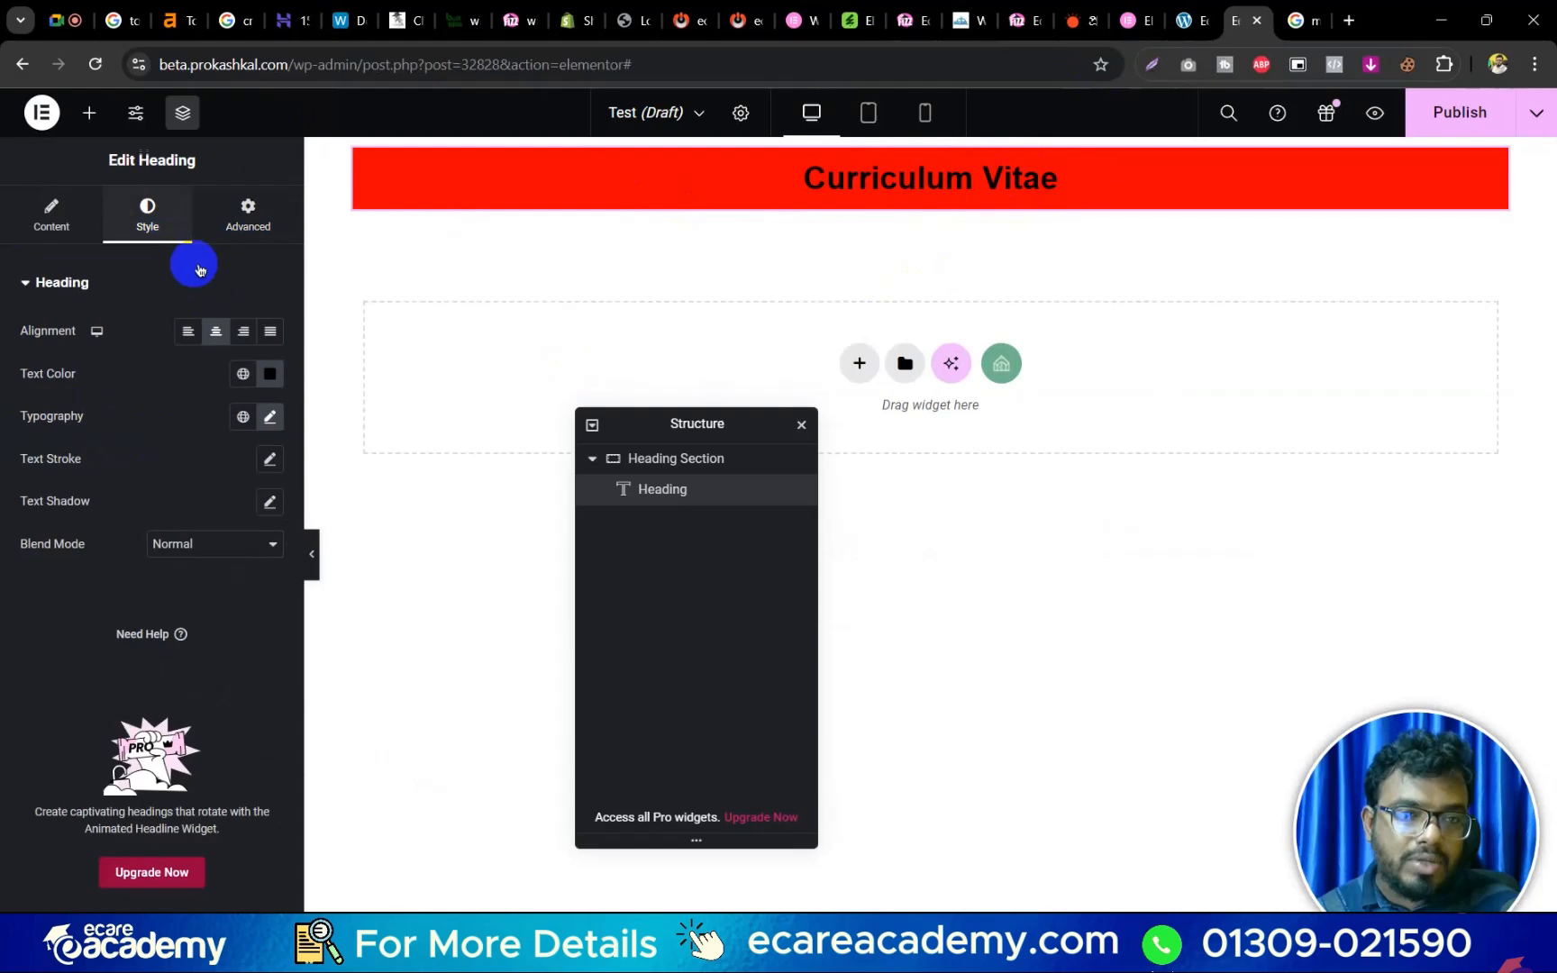
{"action": "left_click", "coordinate": [270, 373]}
{"action": "left_click_drag", "start_coordinate": [285, 485], "coordinate": [66, 416]}
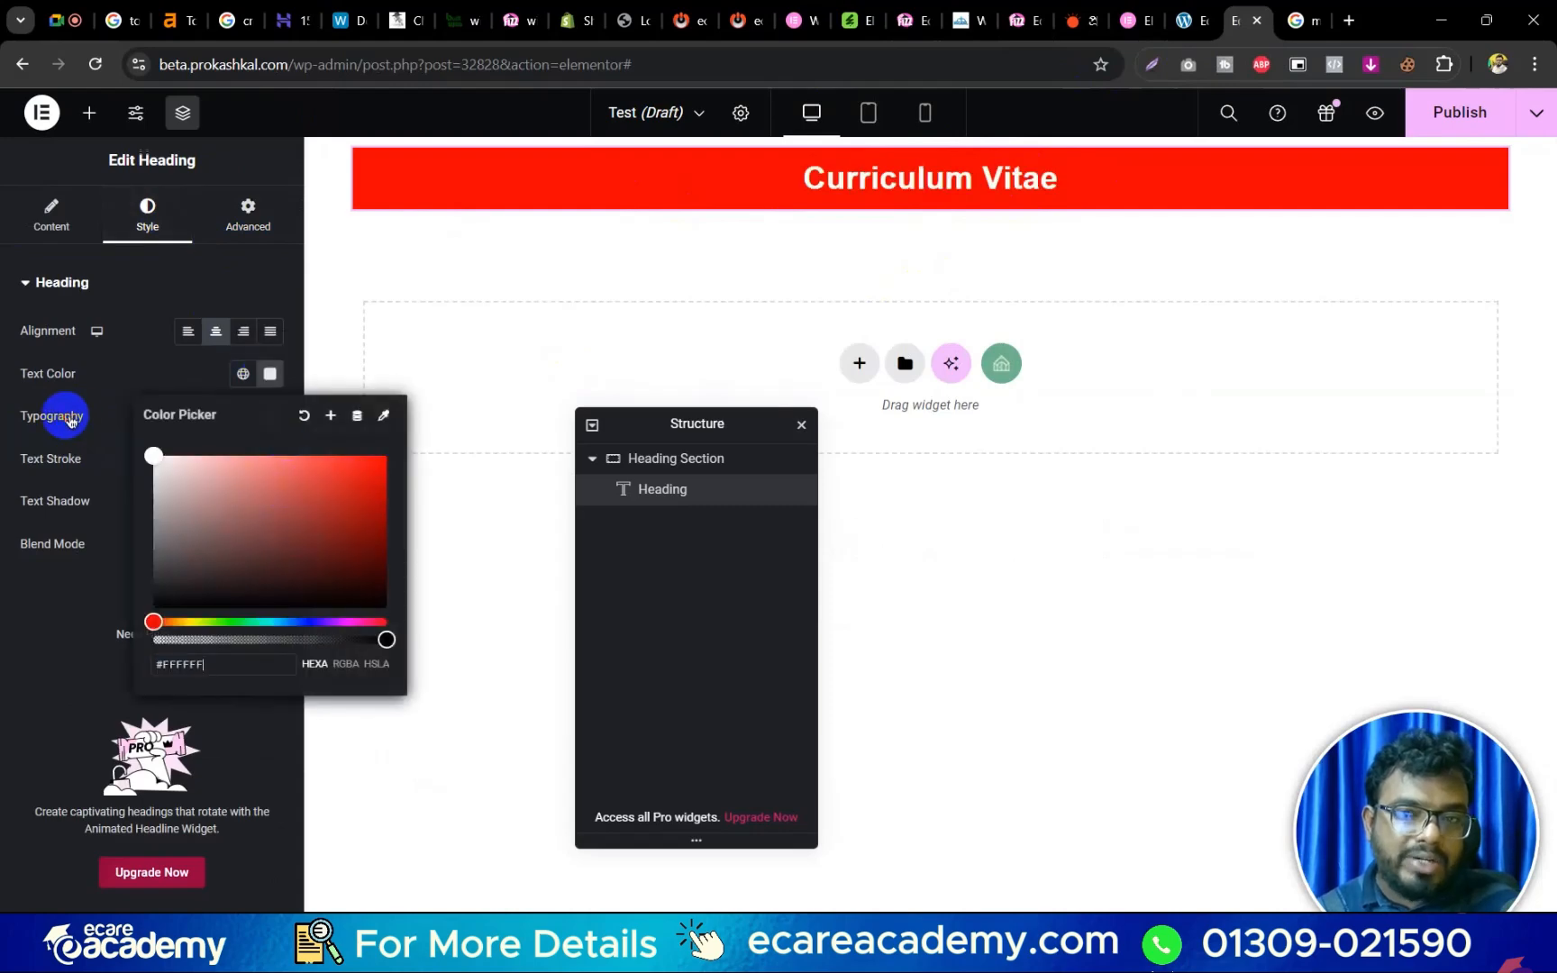
{"action": "left_click", "coordinate": [122, 365]}
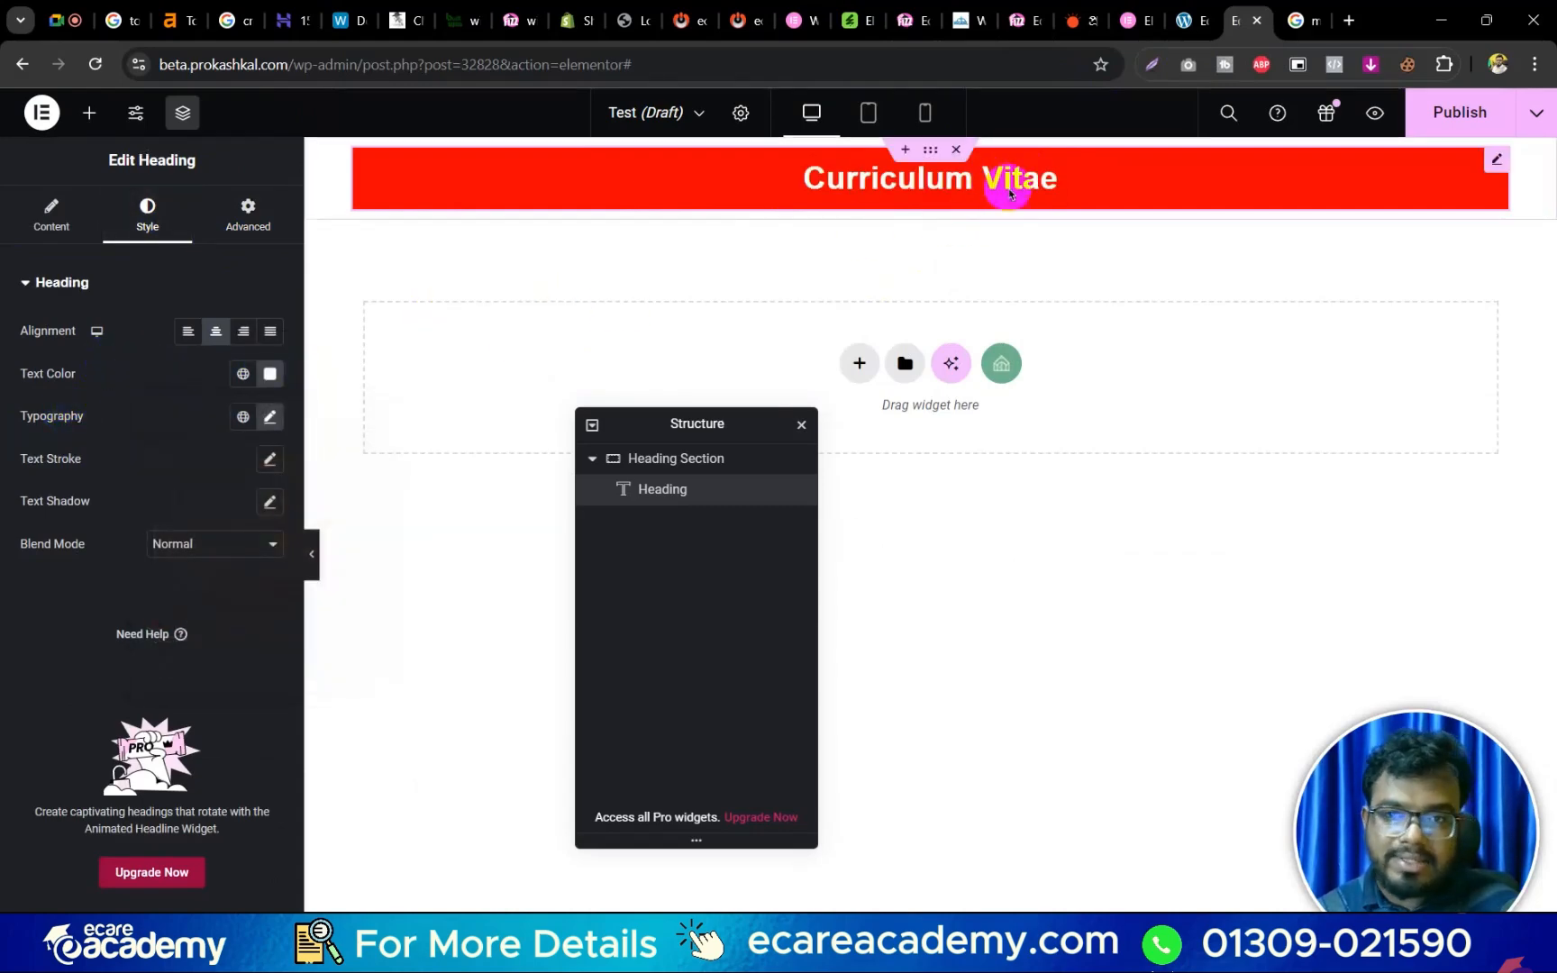
Review the heading's content, style and advanced layout settings.
{"action": "left_click", "coordinate": [51, 221]}
{"action": "left_click", "coordinate": [144, 225]}
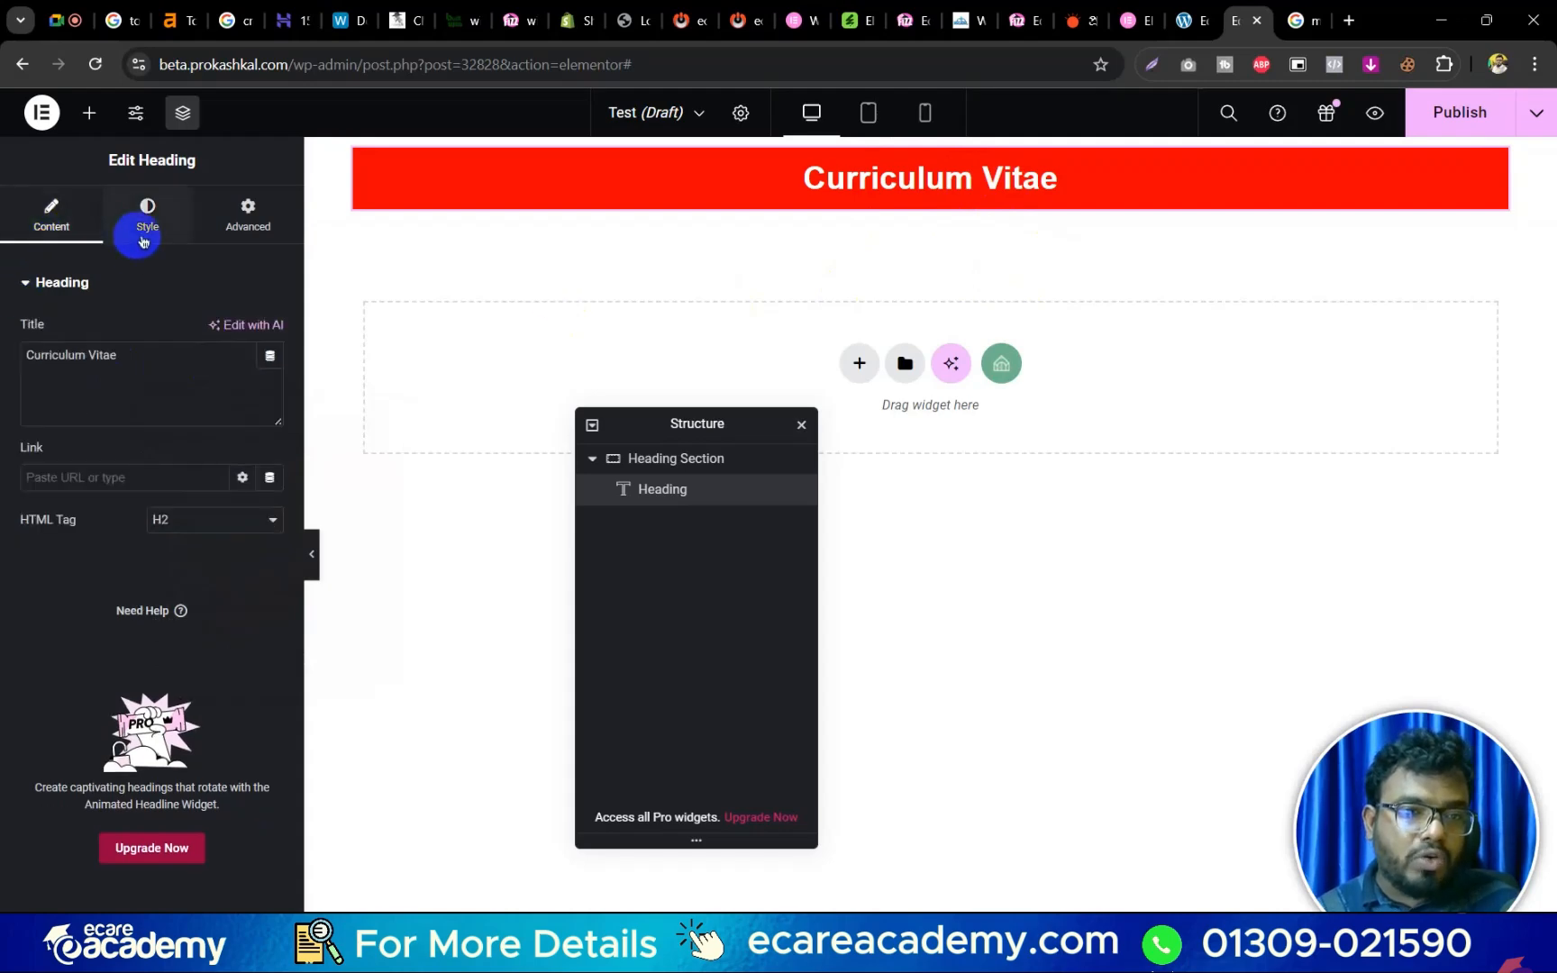
{"action": "left_click", "coordinate": [250, 232]}
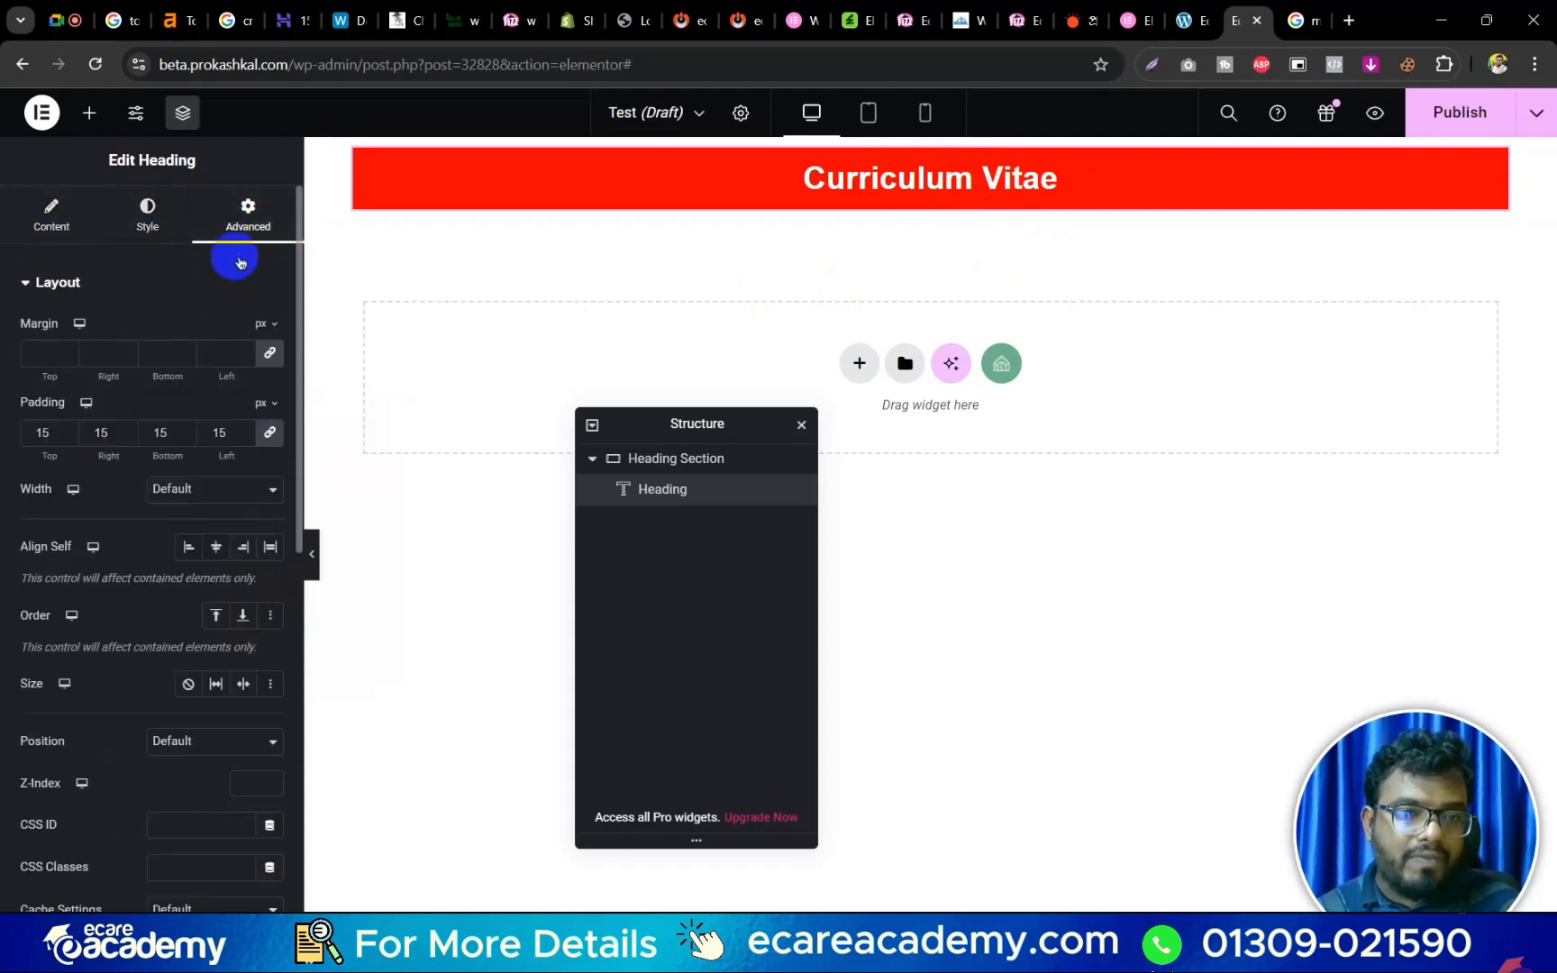
{"action": "scroll", "coordinate": [216, 510], "scroll_direction": "down", "scroll_amount": 5}
{"action": "scroll", "coordinate": [217, 510], "scroll_direction": "down", "scroll_amount": 3}
{"action": "scroll", "coordinate": [216, 512], "scroll_direction": "up", "scroll_amount": 10}
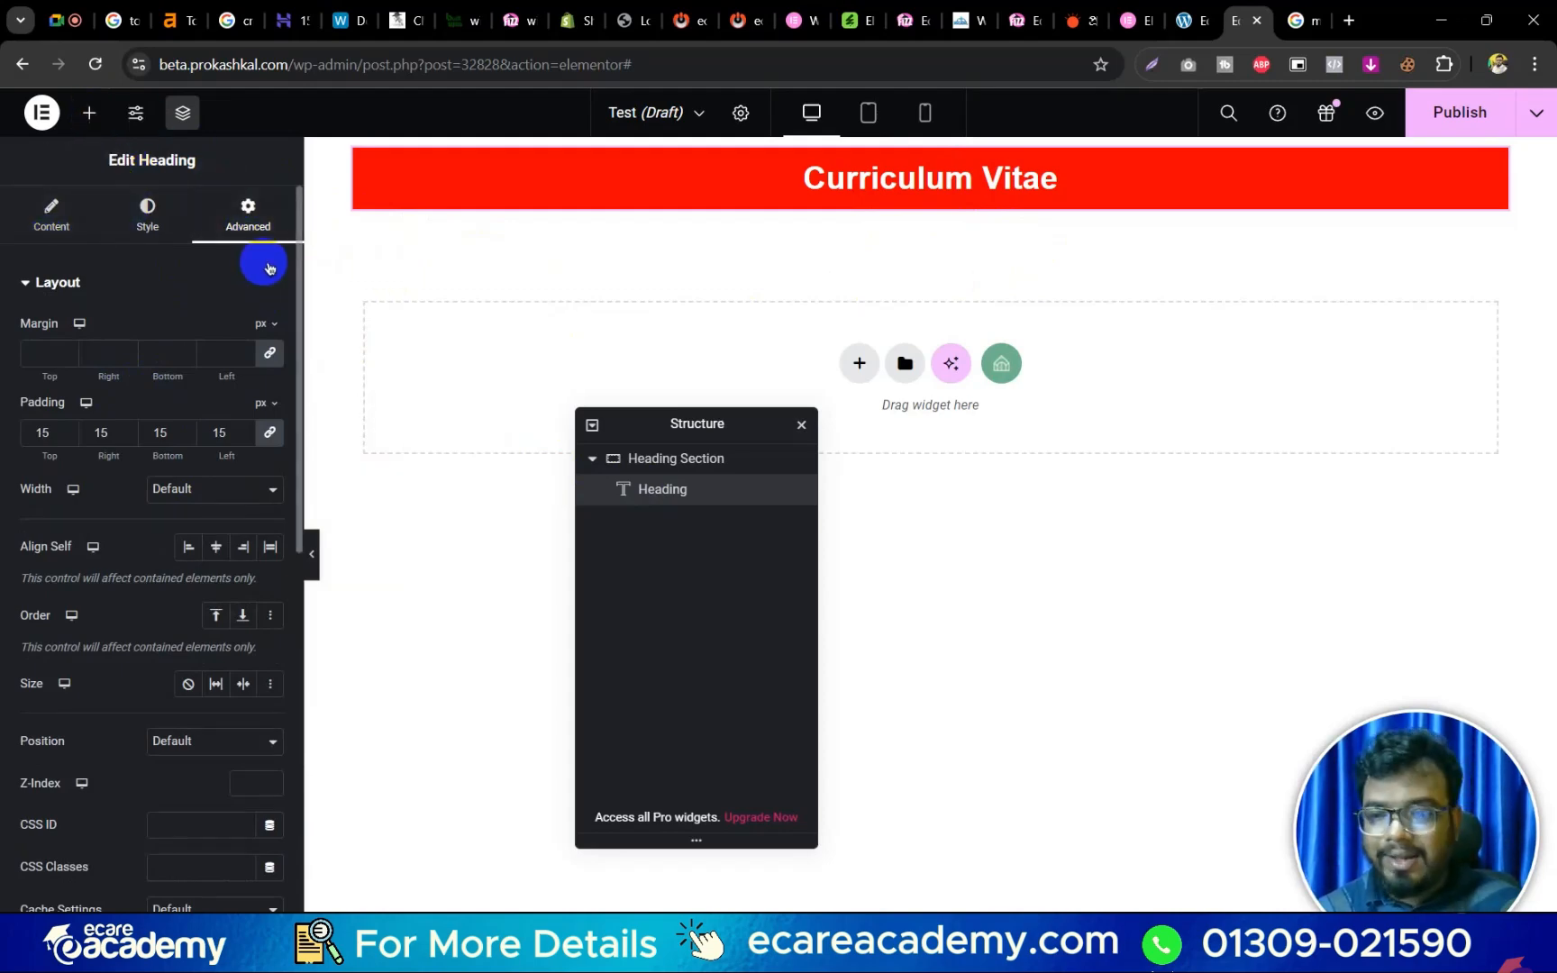
Collapse the Heading Section in the structure tree and add a container with two equal columns below it.
{"action": "left_click", "coordinate": [88, 112]}
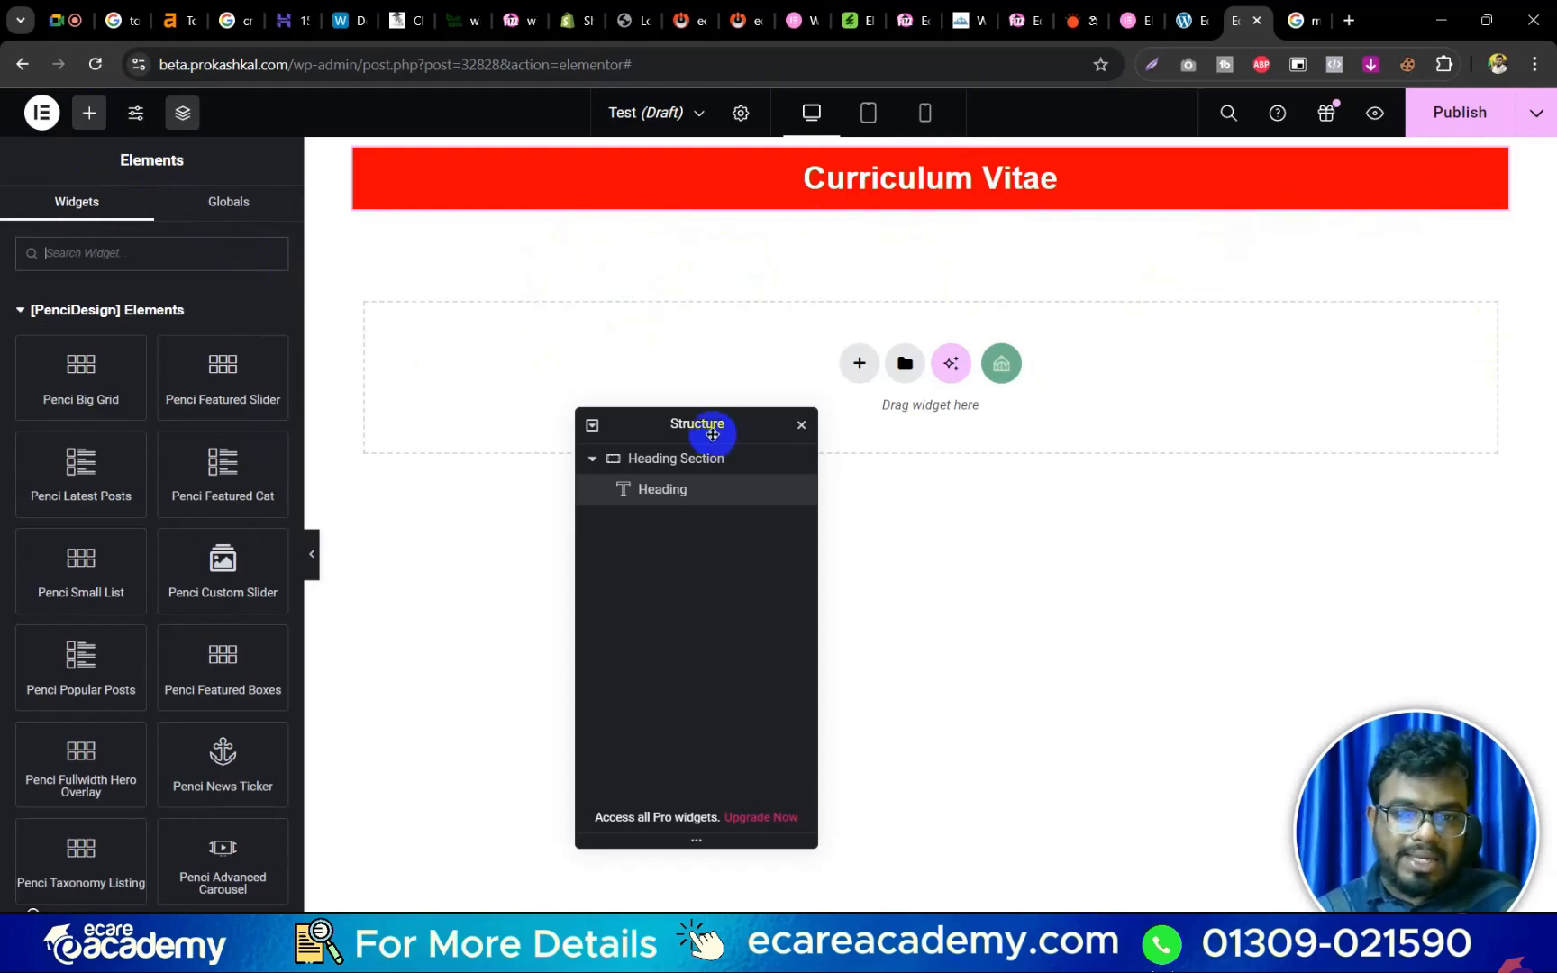
{"action": "left_click_drag", "start_coordinate": [717, 427], "coordinate": [1254, 402]}
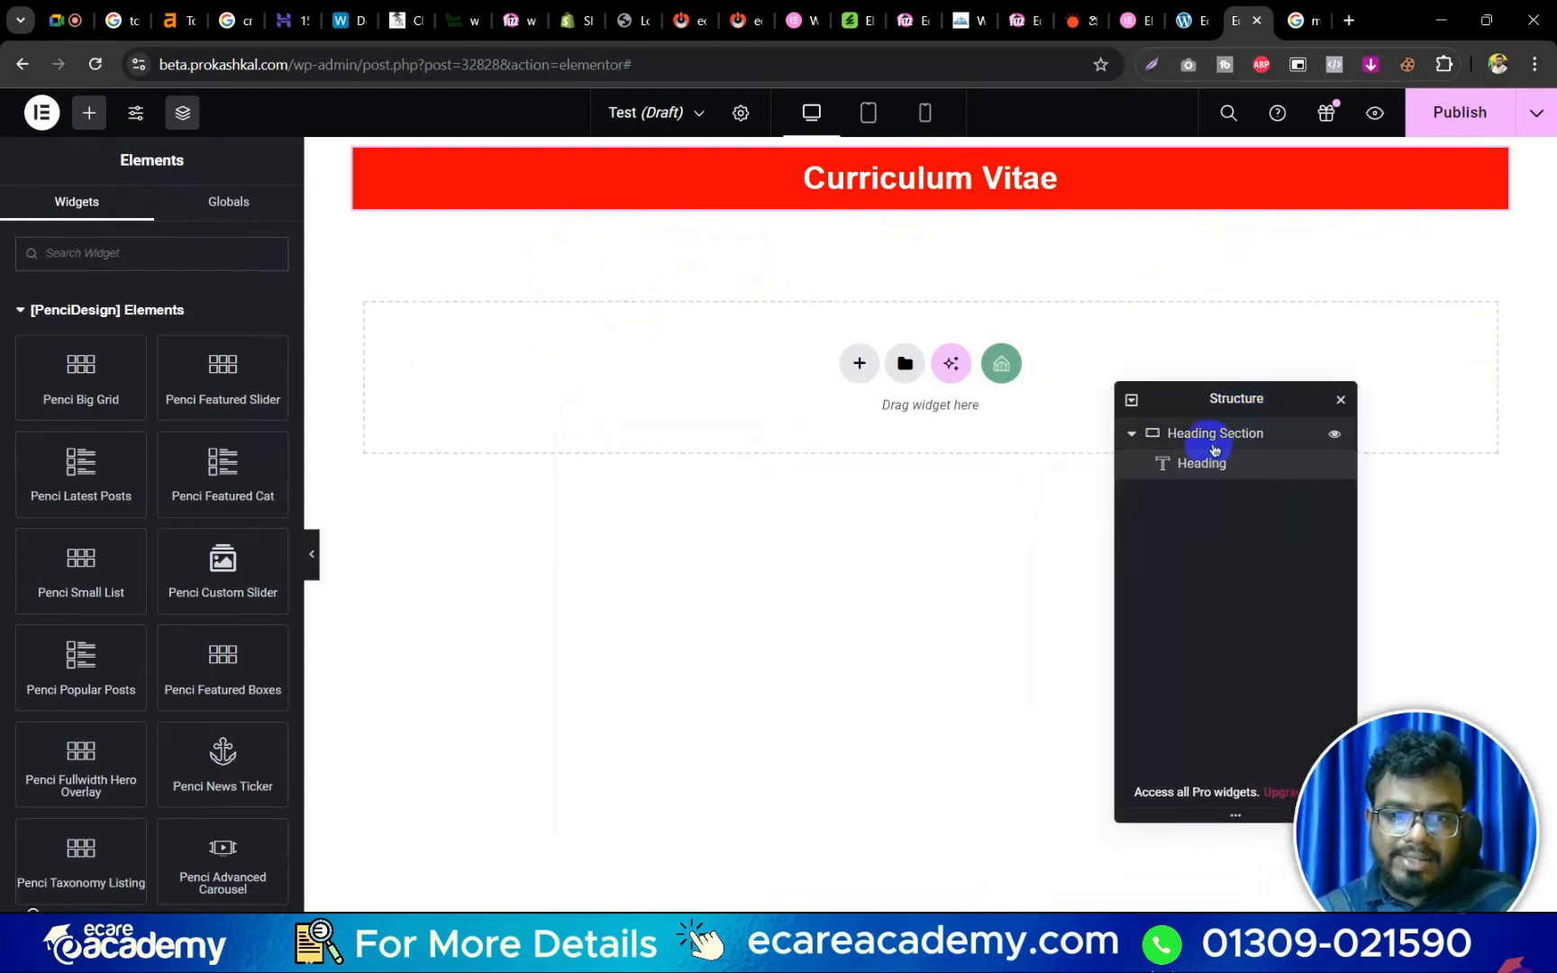
{"action": "left_click", "coordinate": [1131, 435]}
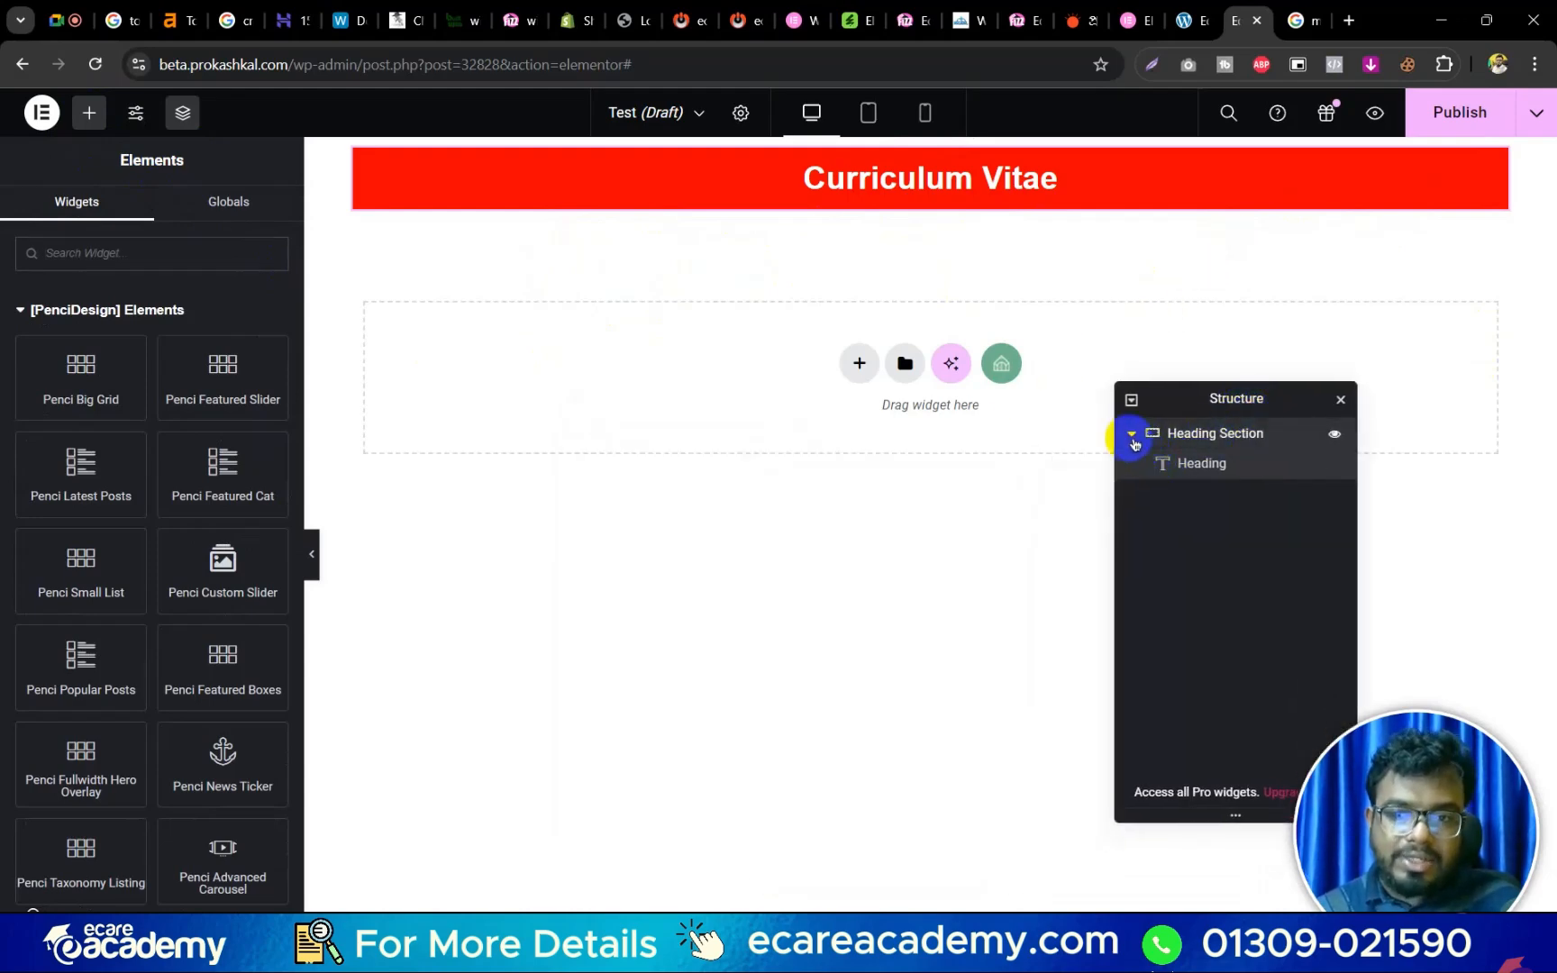
{"action": "left_click", "coordinate": [855, 360]}
{"action": "left_click", "coordinate": [873, 433]}
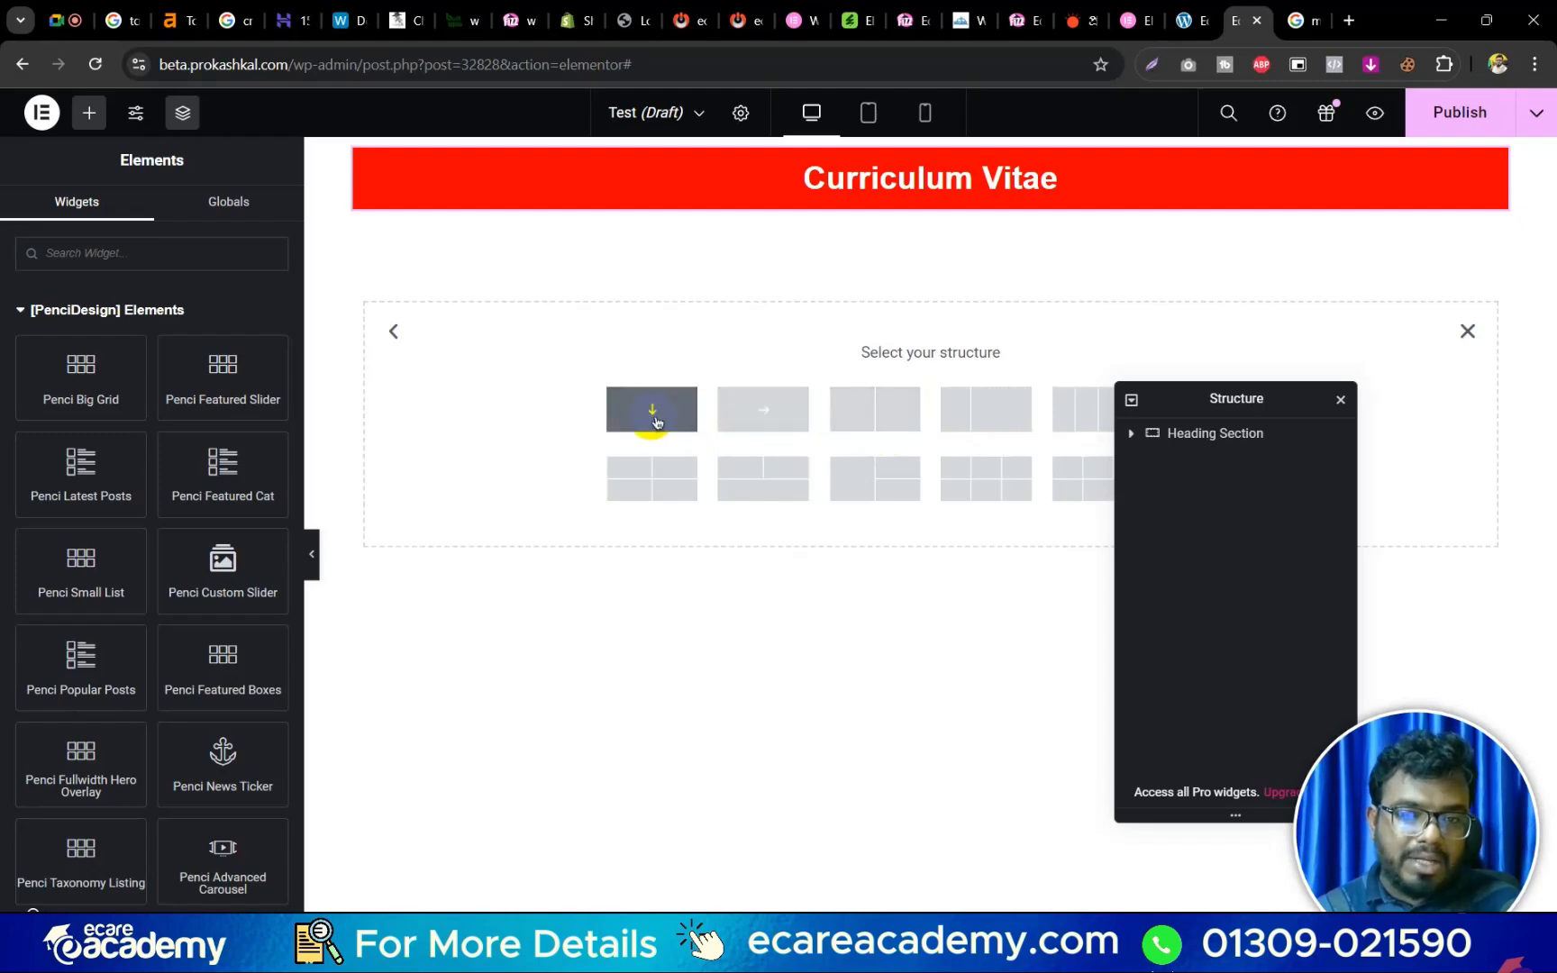
{"action": "left_click", "coordinate": [855, 424]}
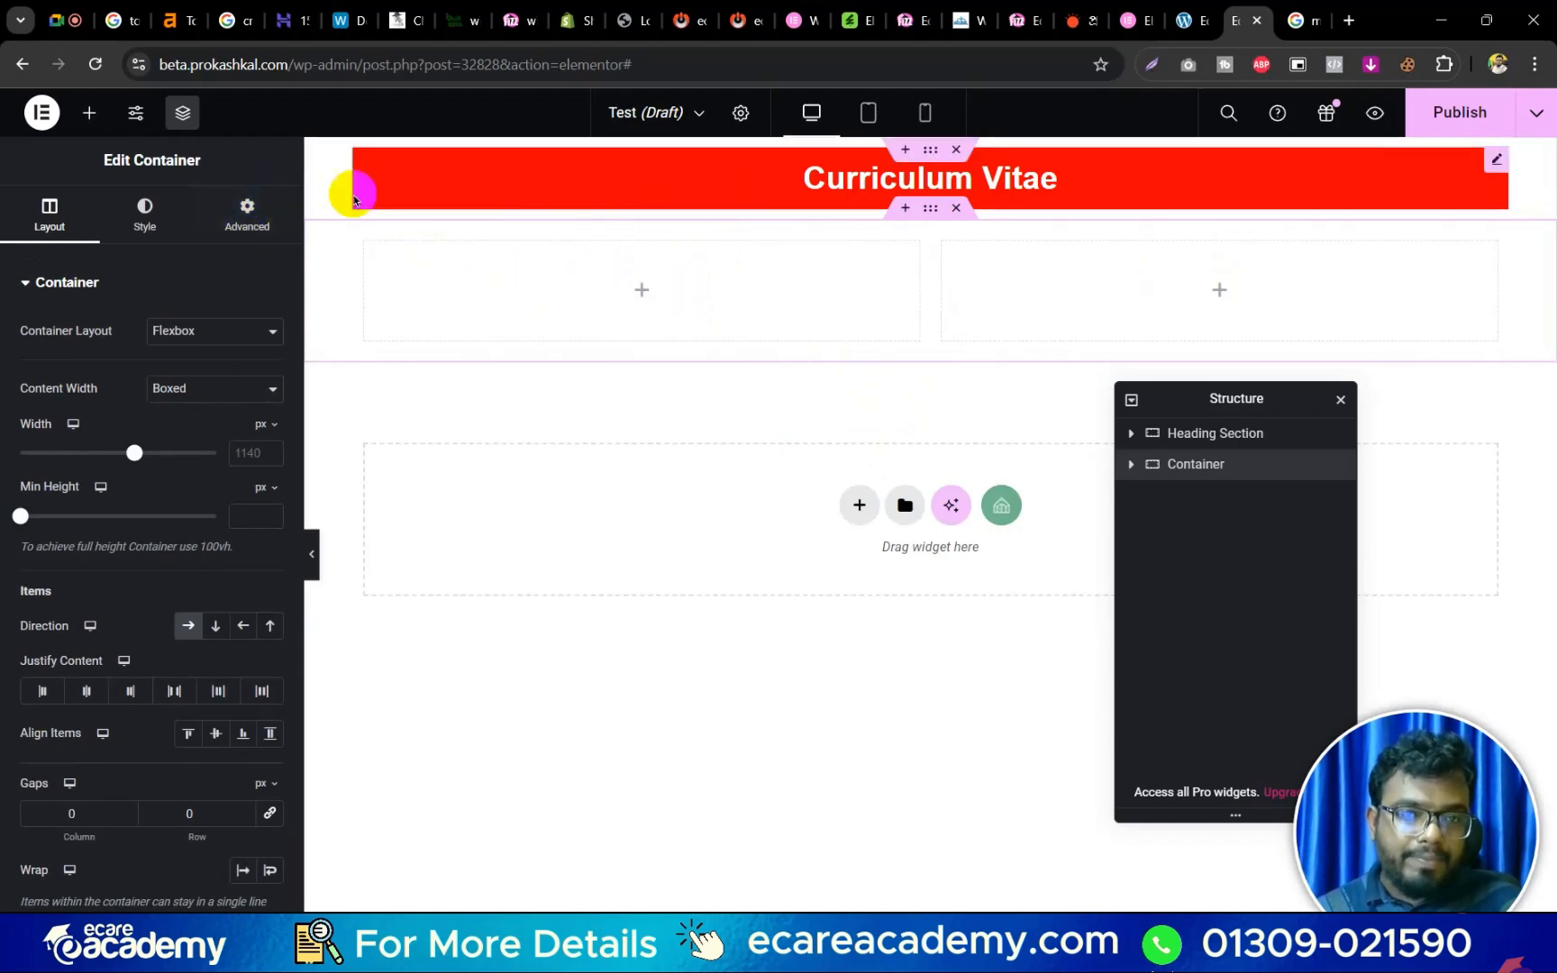
Find the Heading widget with the search term "hea" and place it in the left column of the new container.
{"action": "left_click", "coordinate": [99, 113]}
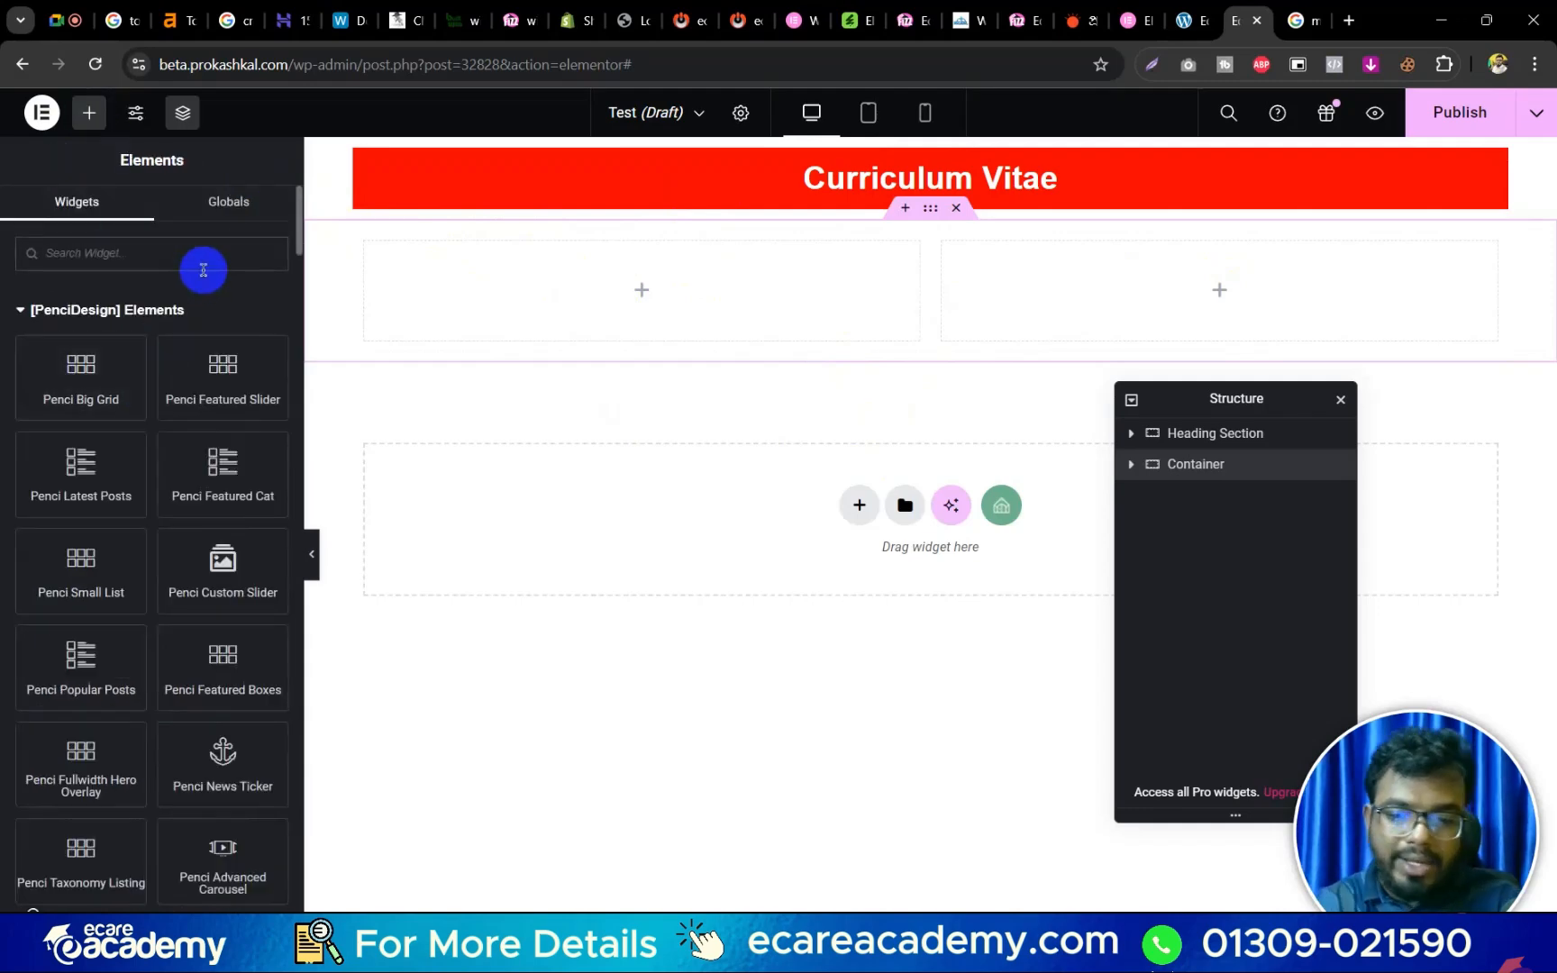
{"action": "type", "text": "hea"}
{"action": "left_click_drag", "start_coordinate": [81, 325], "coordinate": [640, 320]}
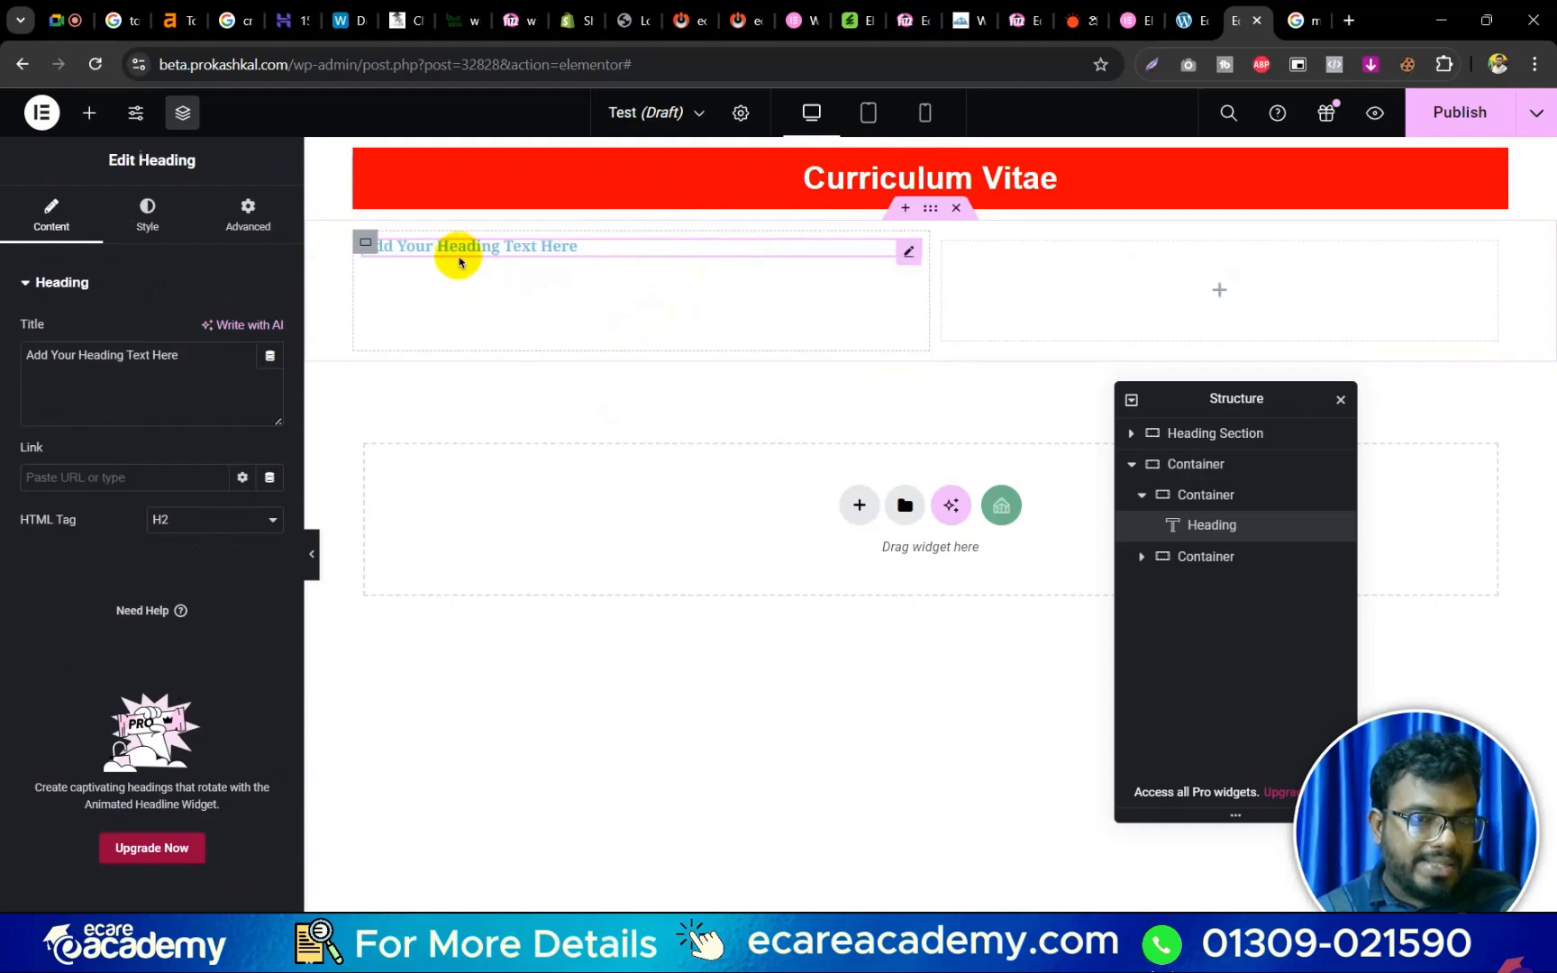
Copy the Curriculum Vitae heading and paste only its style onto the new heading in the left column.
{"action": "right_click", "coordinate": [836, 178]}
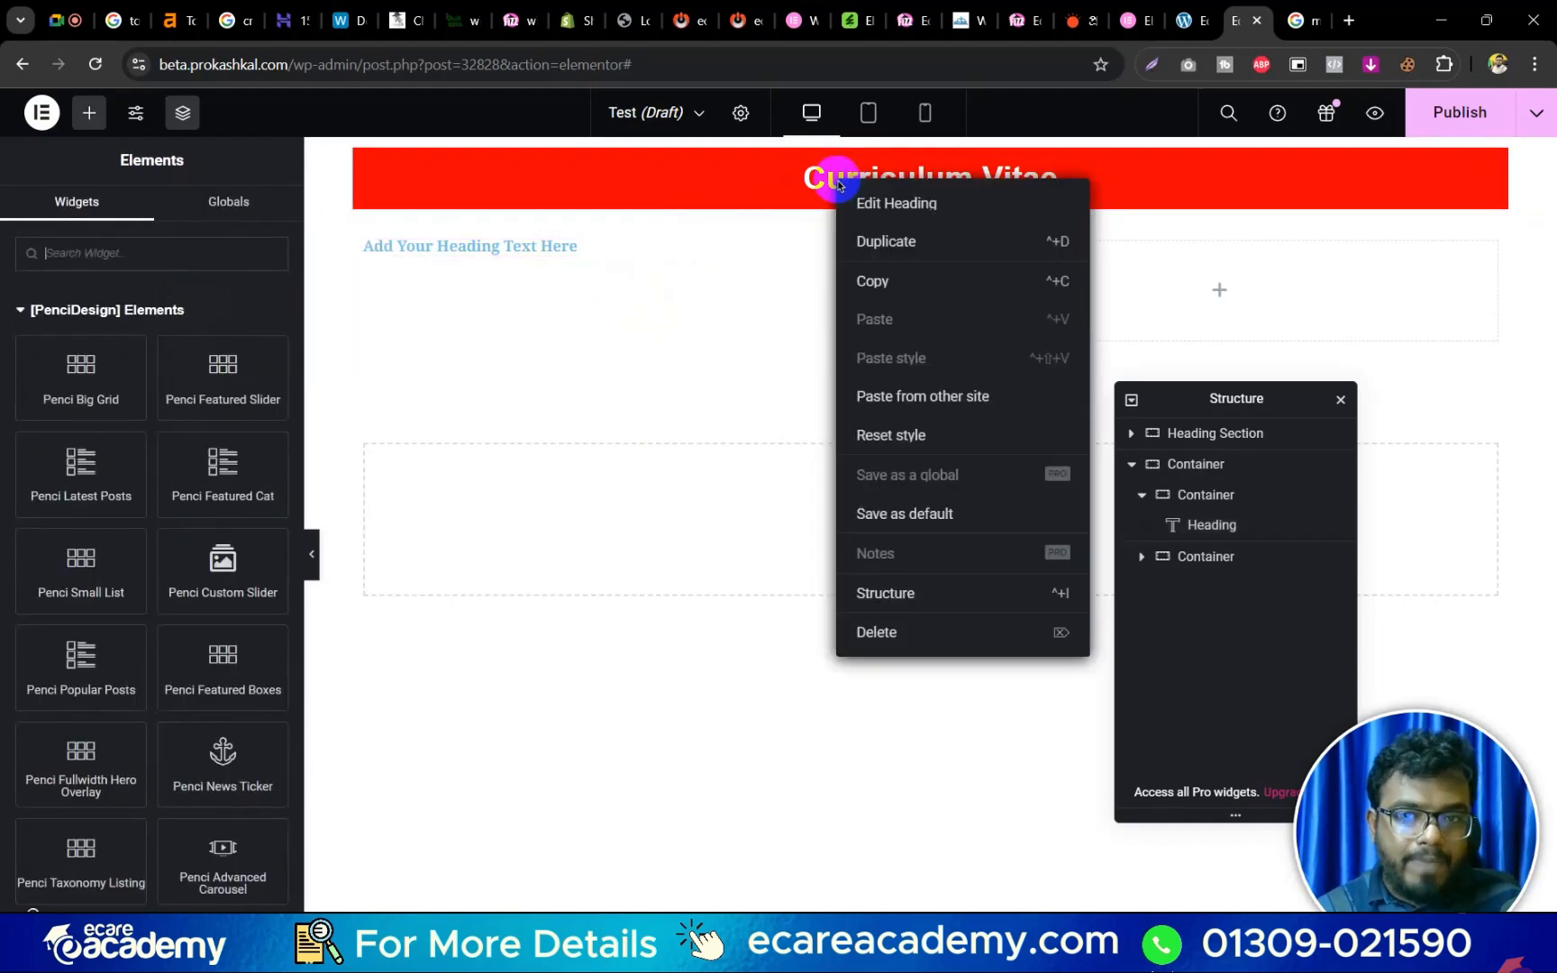
{"action": "left_click", "coordinate": [872, 283]}
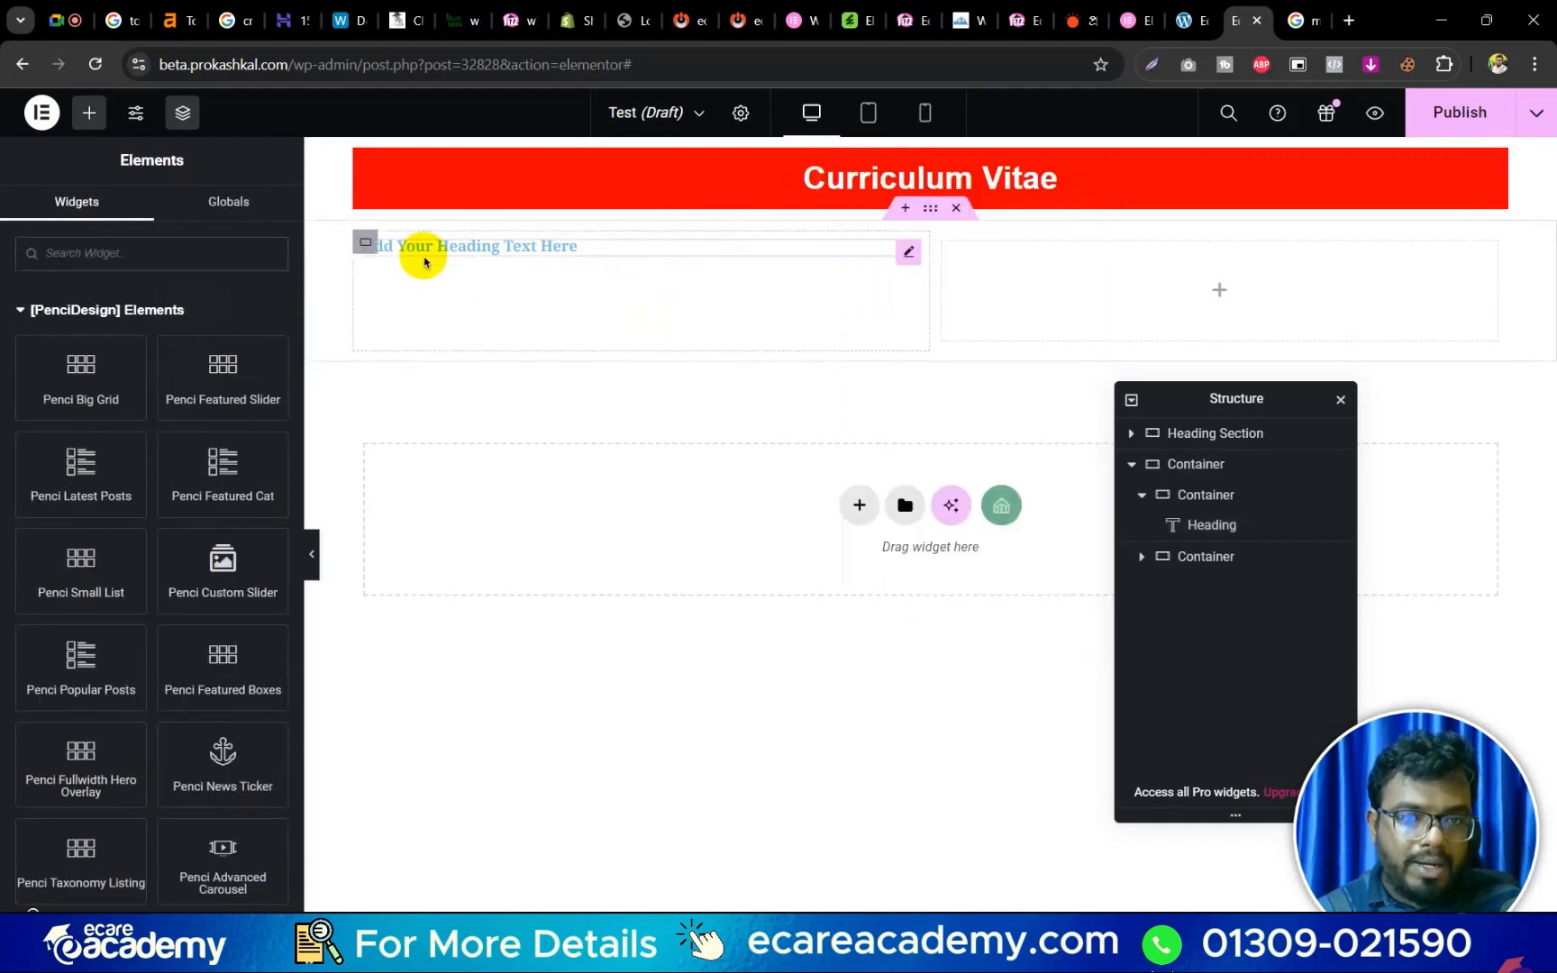
{"action": "right_click", "coordinate": [427, 253]}
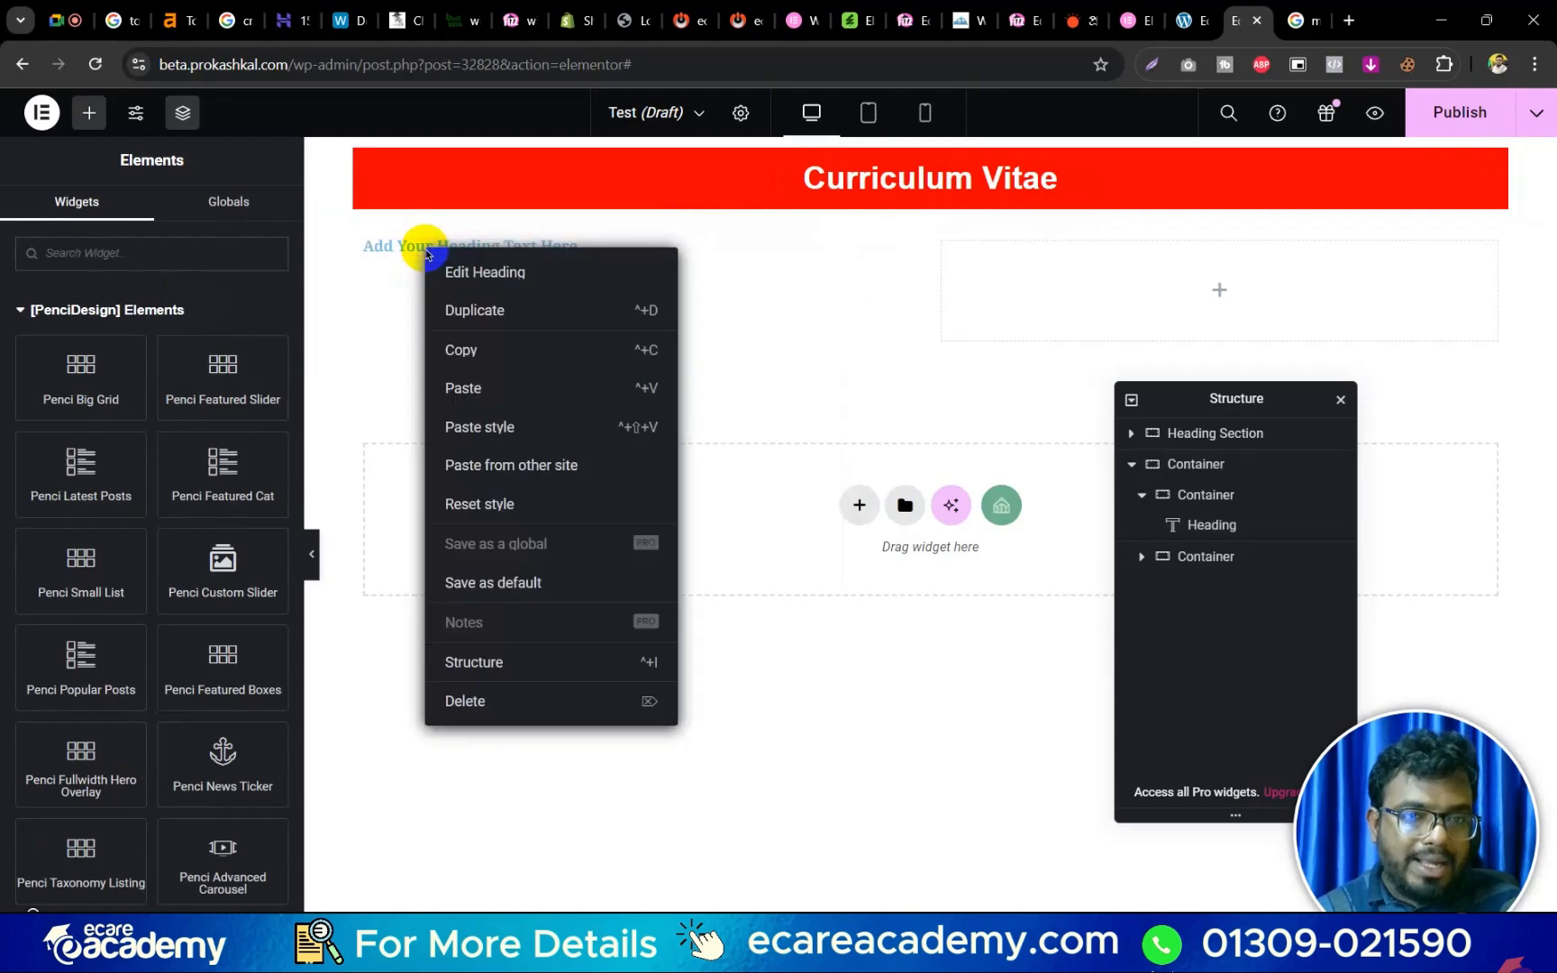
{"action": "left_click", "coordinate": [509, 431]}
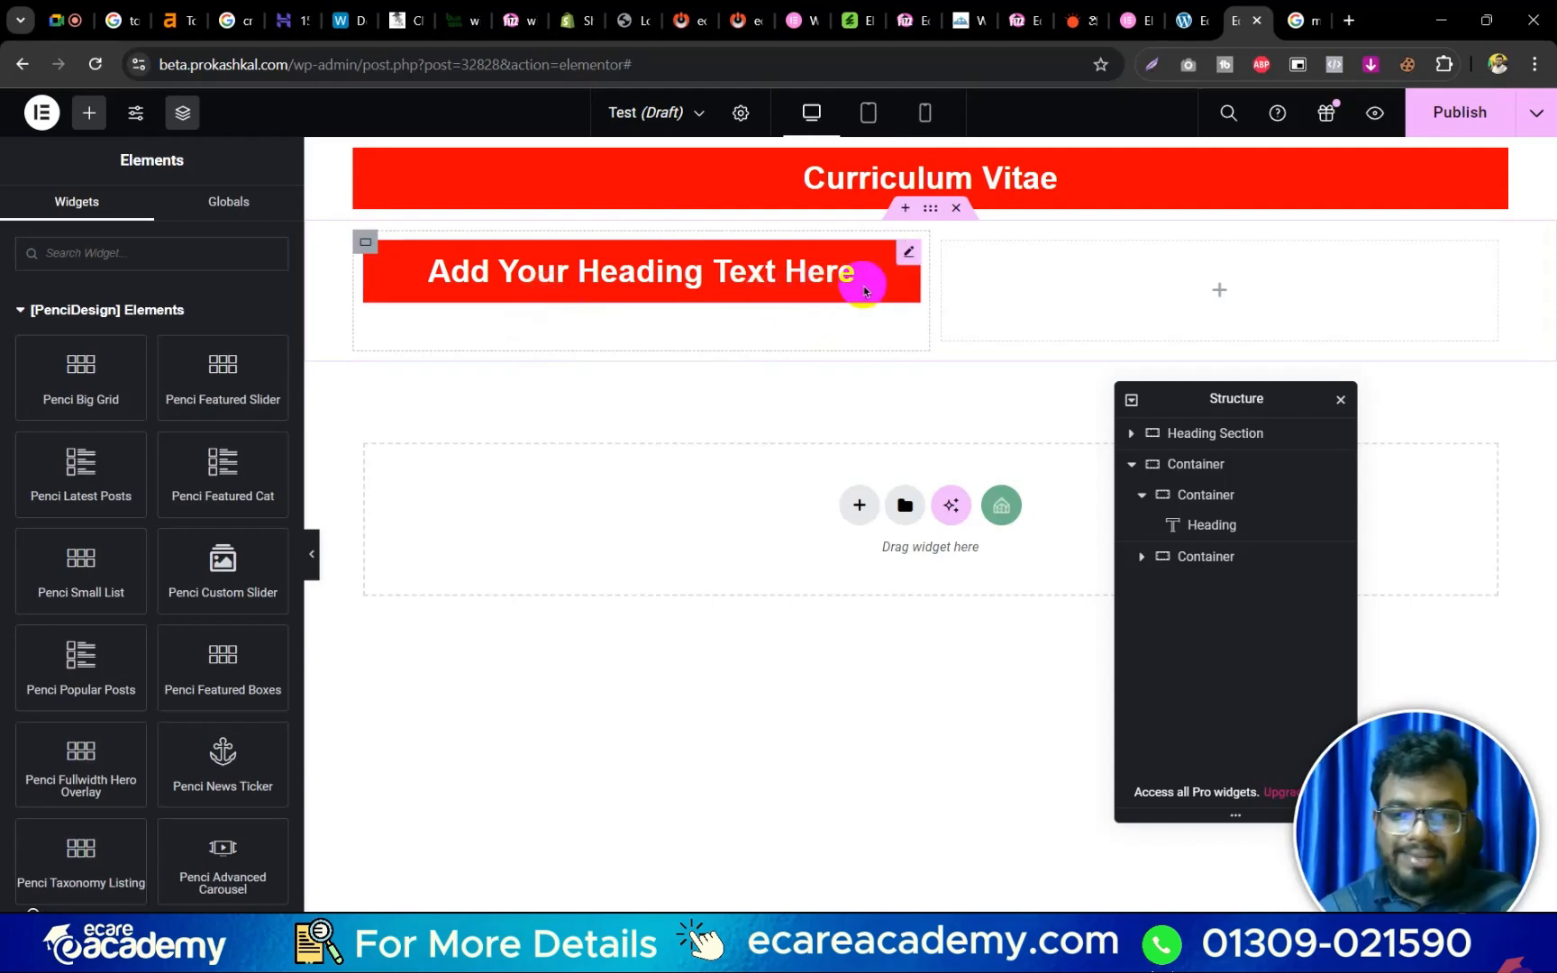
{"action": "right_click", "coordinate": [684, 160]}
{"action": "left_click", "coordinate": [751, 279]}
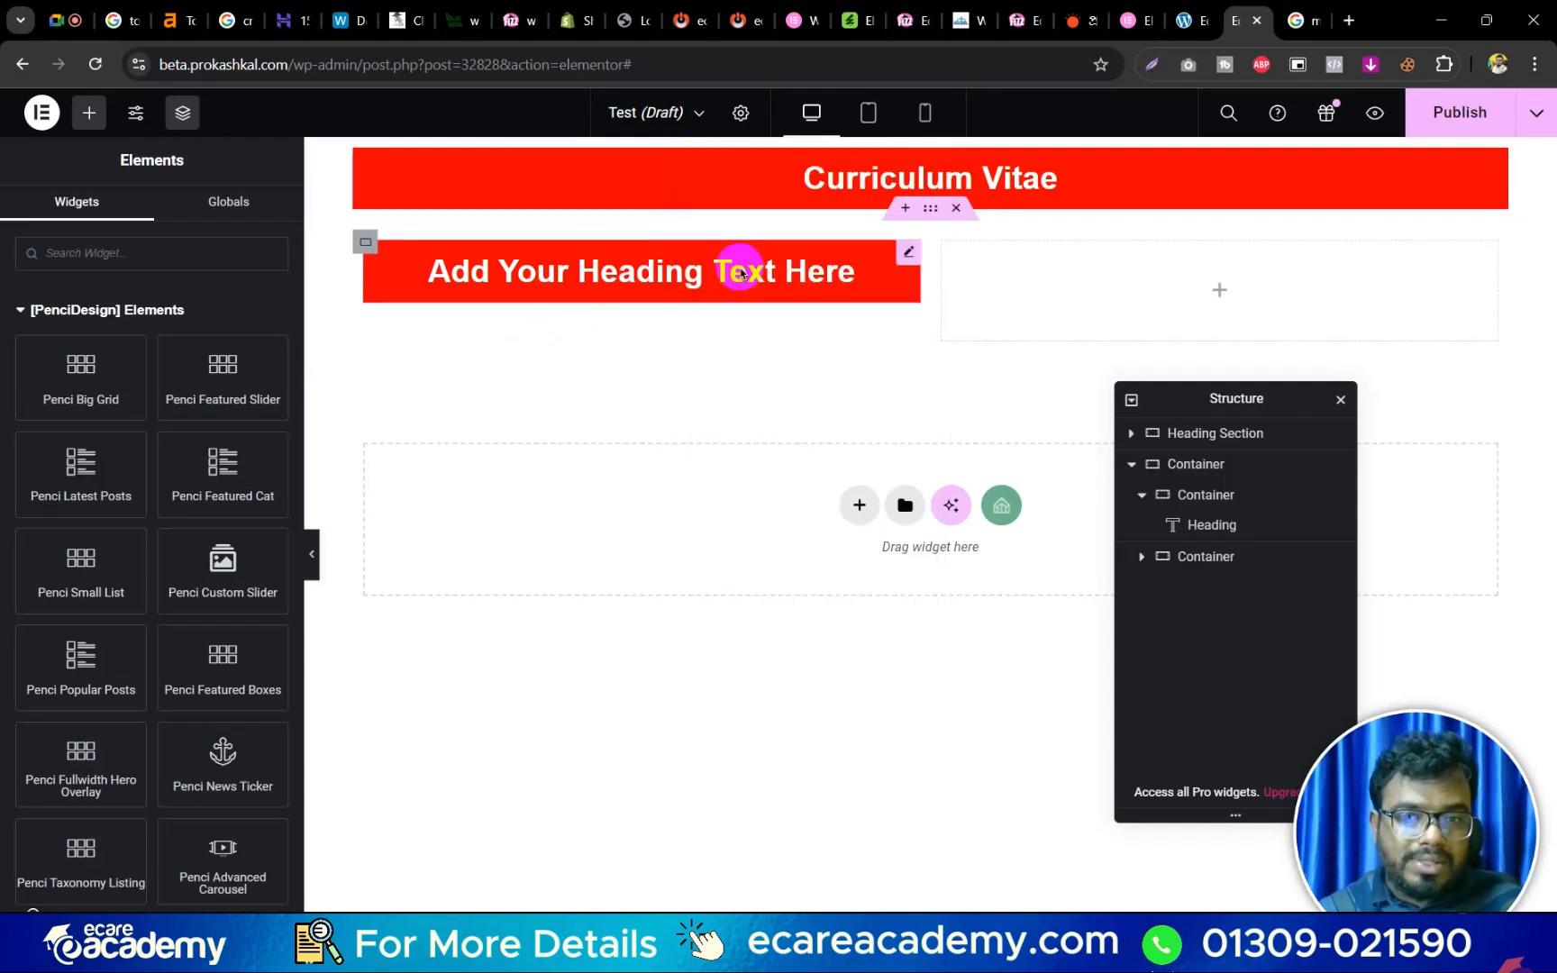
{"action": "right_click", "coordinate": [699, 293]}
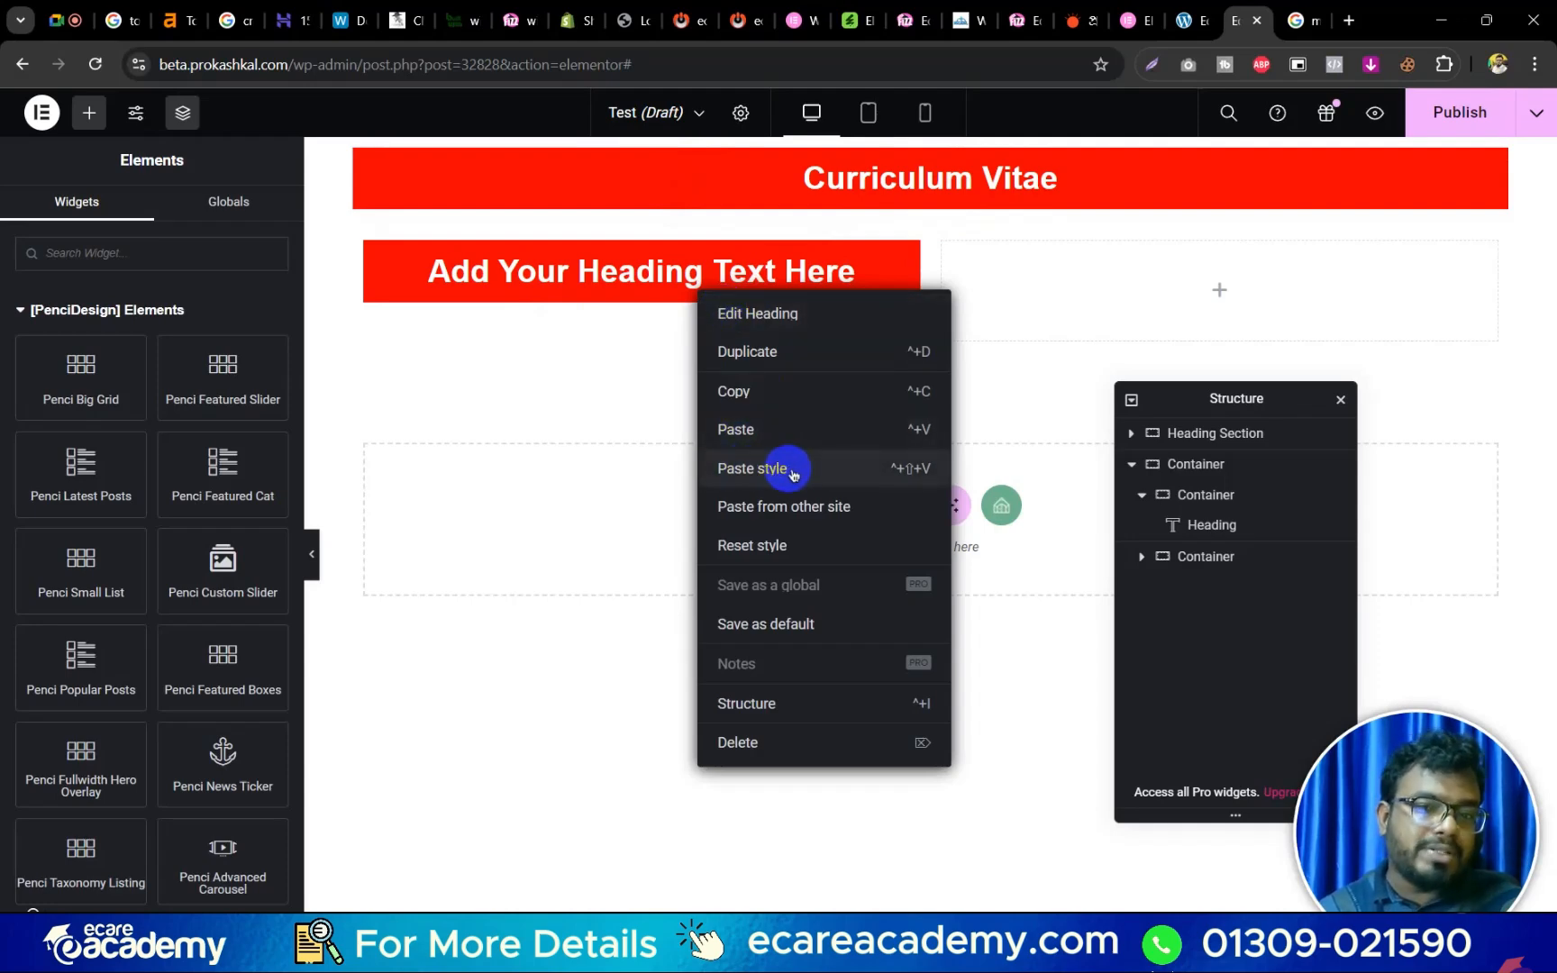
{"action": "left_click", "coordinate": [584, 270]}
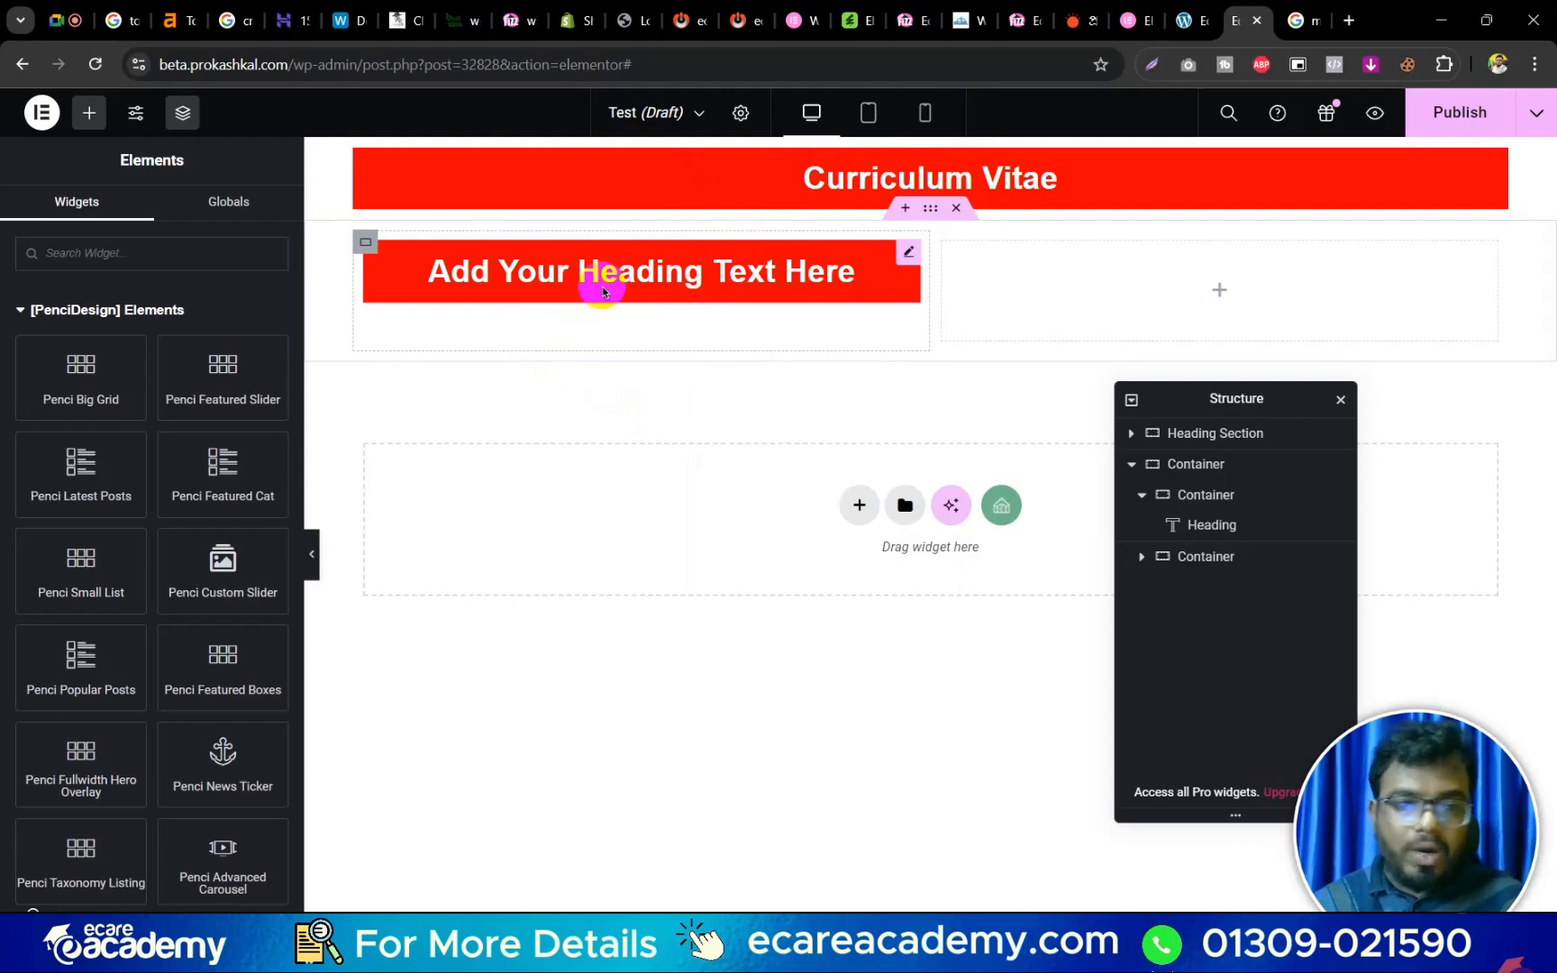
Reduce the left column heading's font size to 1.6 em in its typography settings.
{"action": "left_click", "coordinate": [604, 291]}
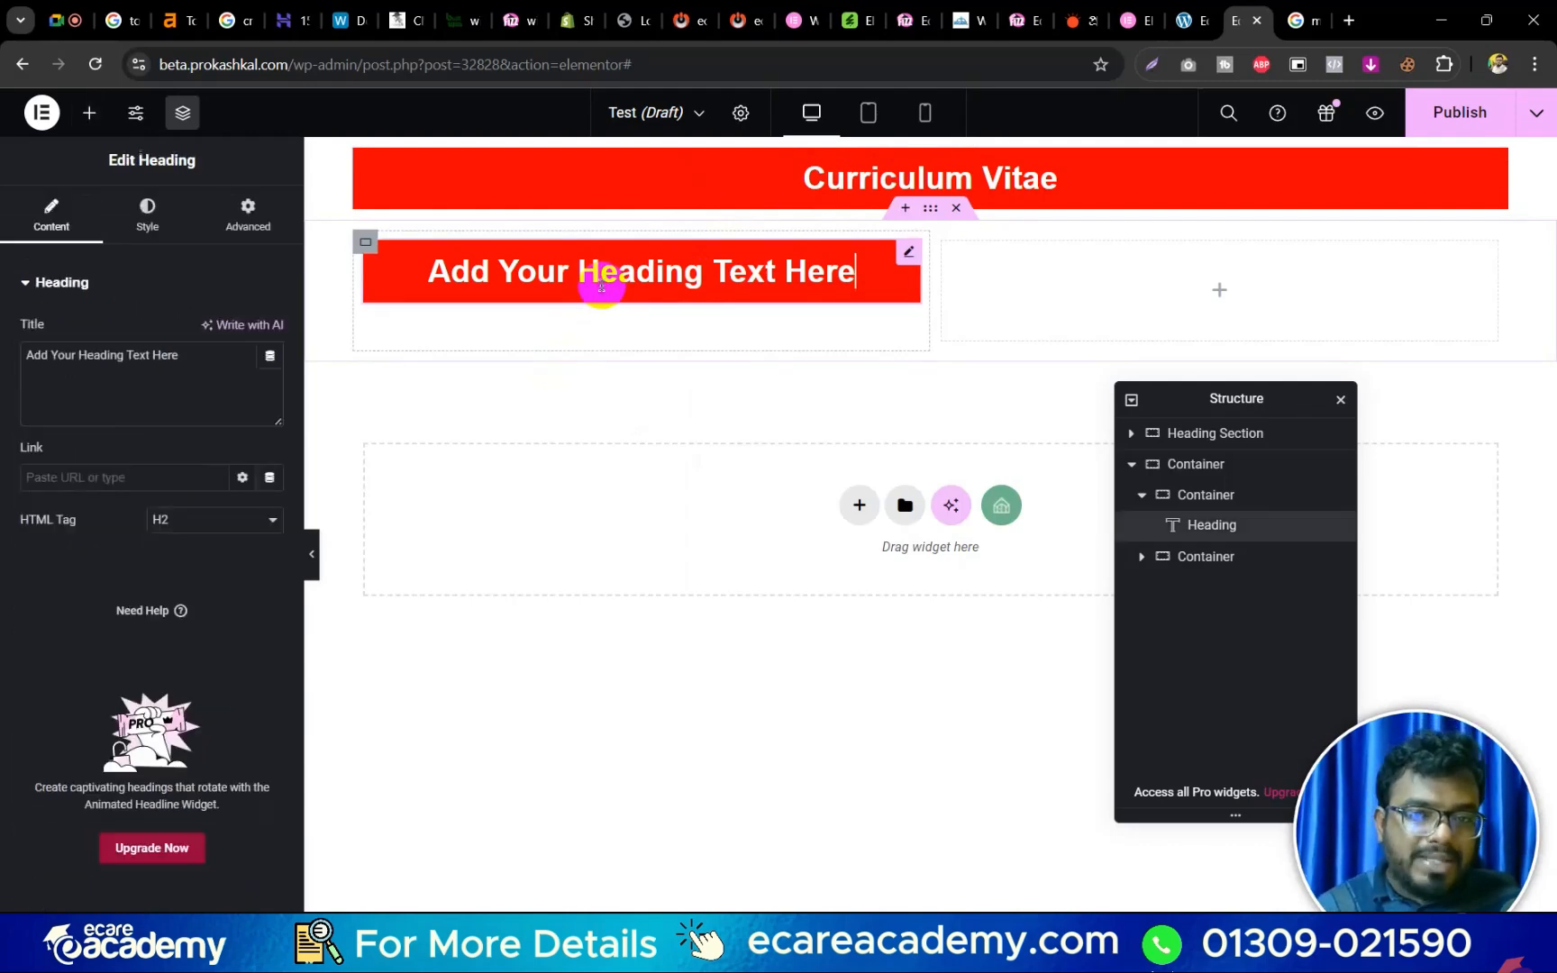
{"action": "left_click", "coordinate": [148, 216]}
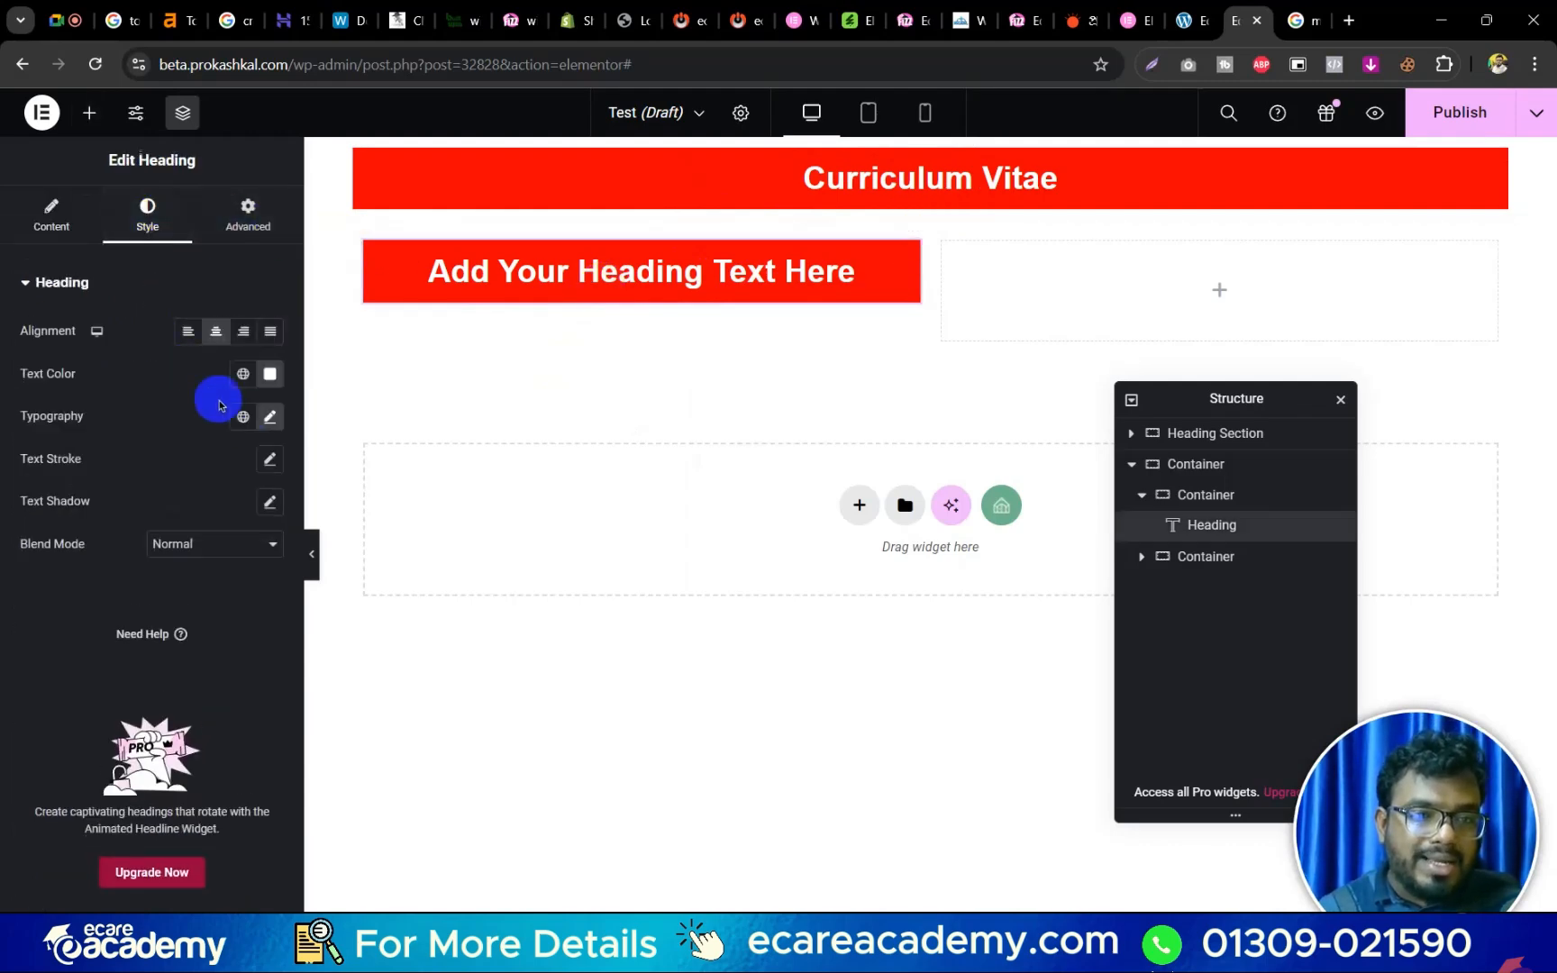
{"action": "left_click", "coordinate": [270, 417]}
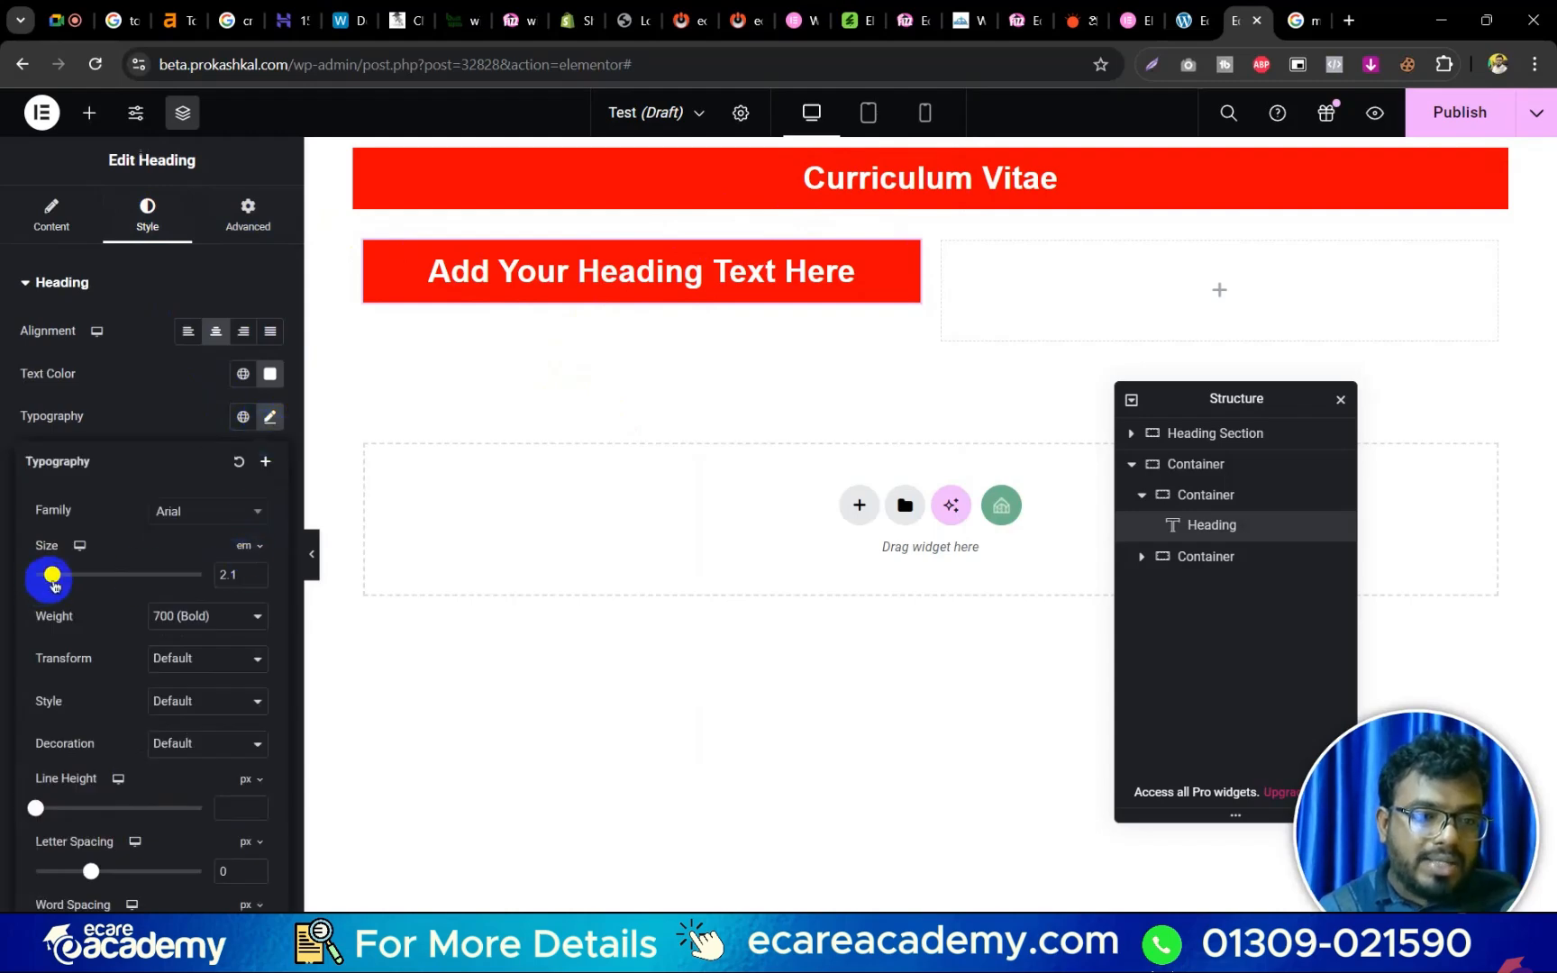
{"action": "left_click_drag", "start_coordinate": [52, 577], "coordinate": [49, 577]}
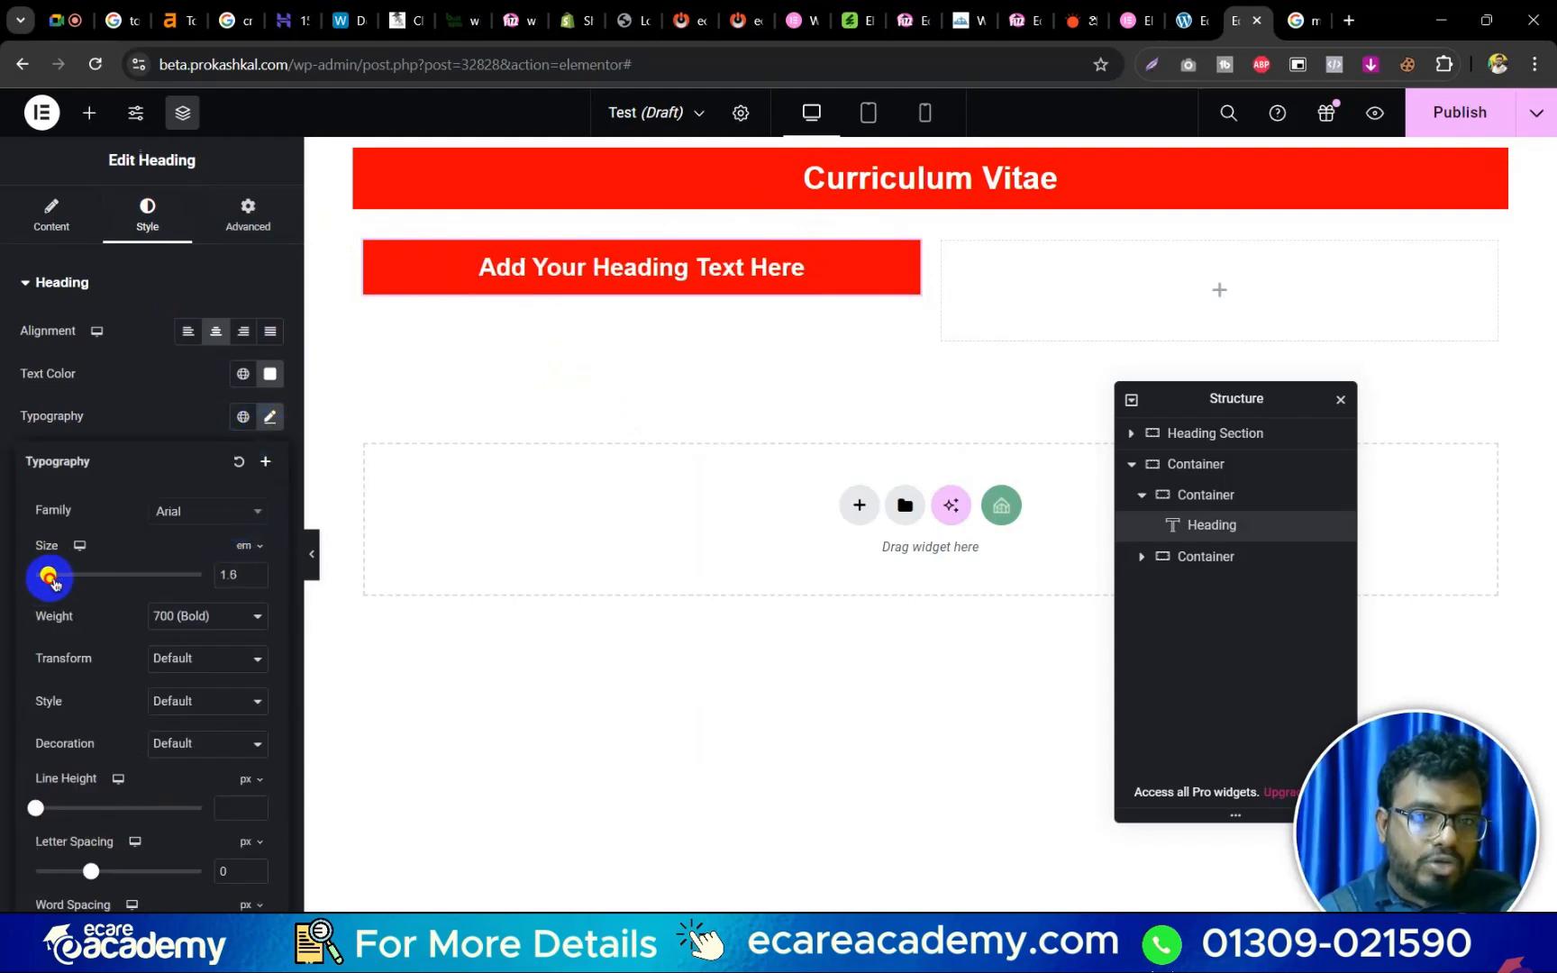
Set the left column heading's background colour to a violet blue (#3C0BD8).
{"action": "left_click", "coordinate": [205, 287]}
{"action": "scroll", "coordinate": [177, 610], "scroll_direction": "down", "scroll_amount": 5}
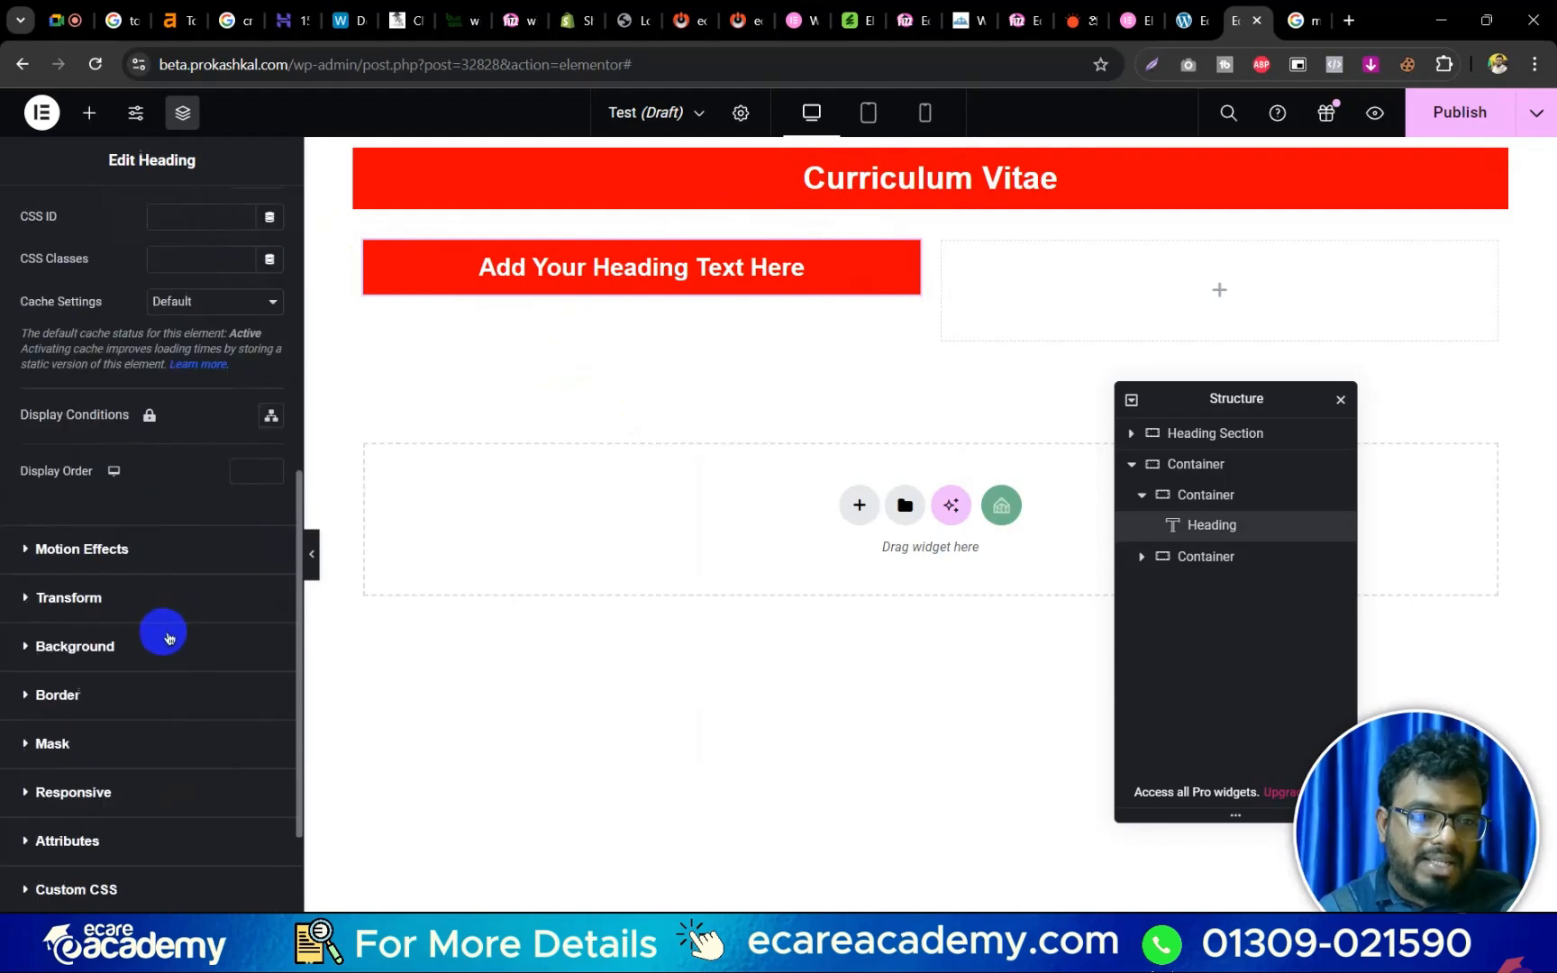
{"action": "left_click", "coordinate": [164, 643]}
{"action": "left_click", "coordinate": [270, 561]}
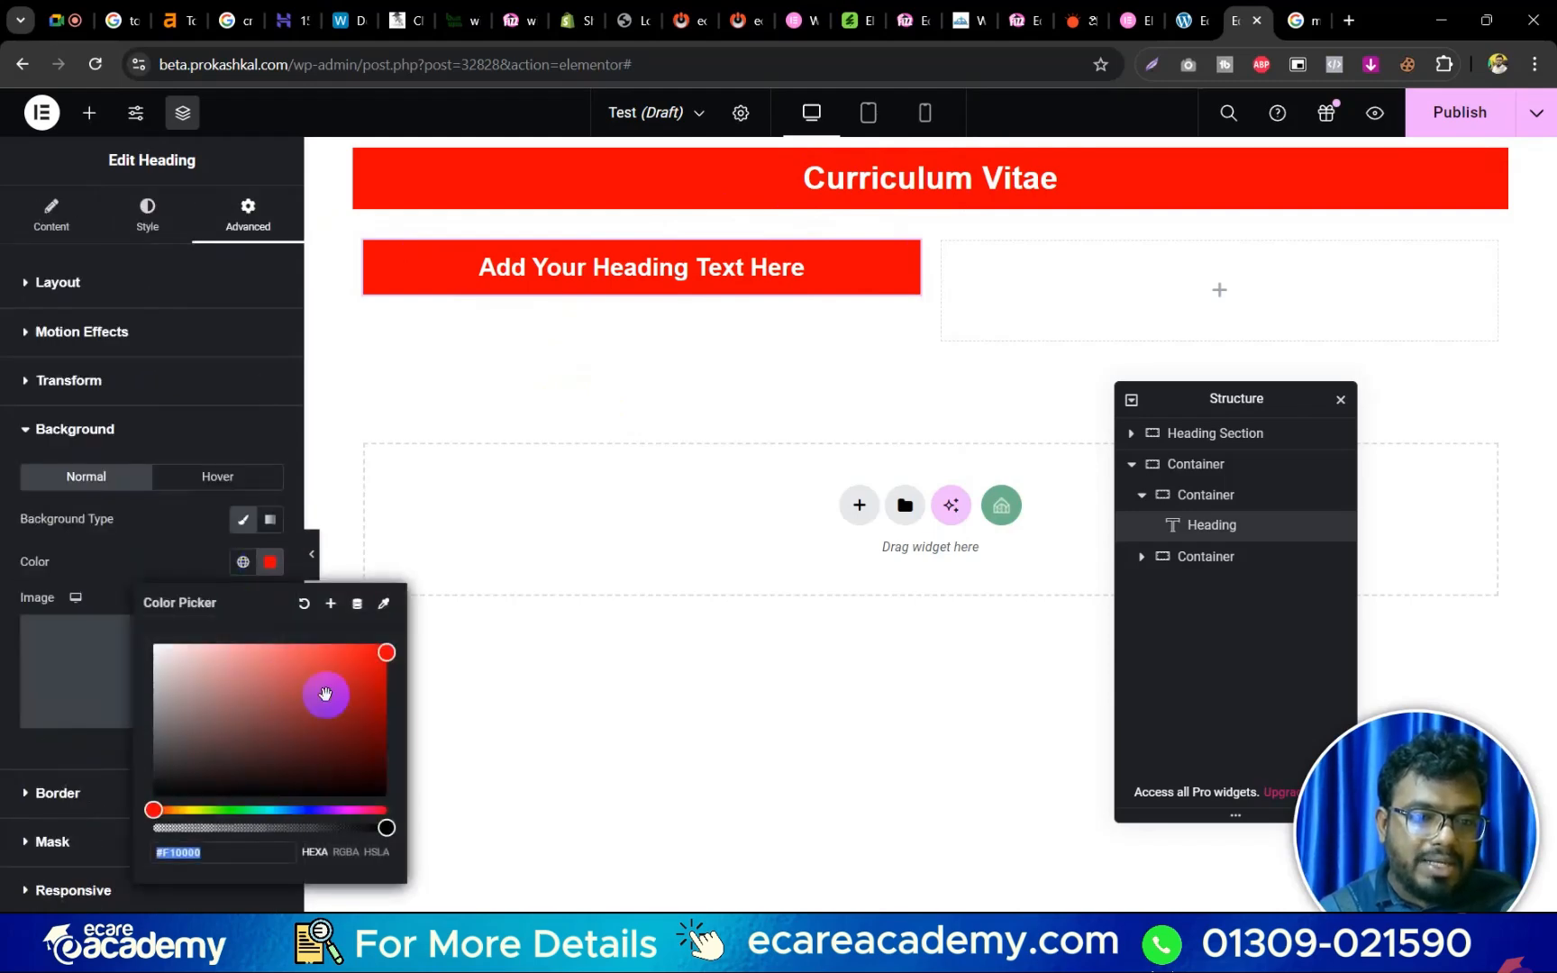
{"action": "left_click", "coordinate": [318, 809]}
{"action": "left_click", "coordinate": [368, 675]}
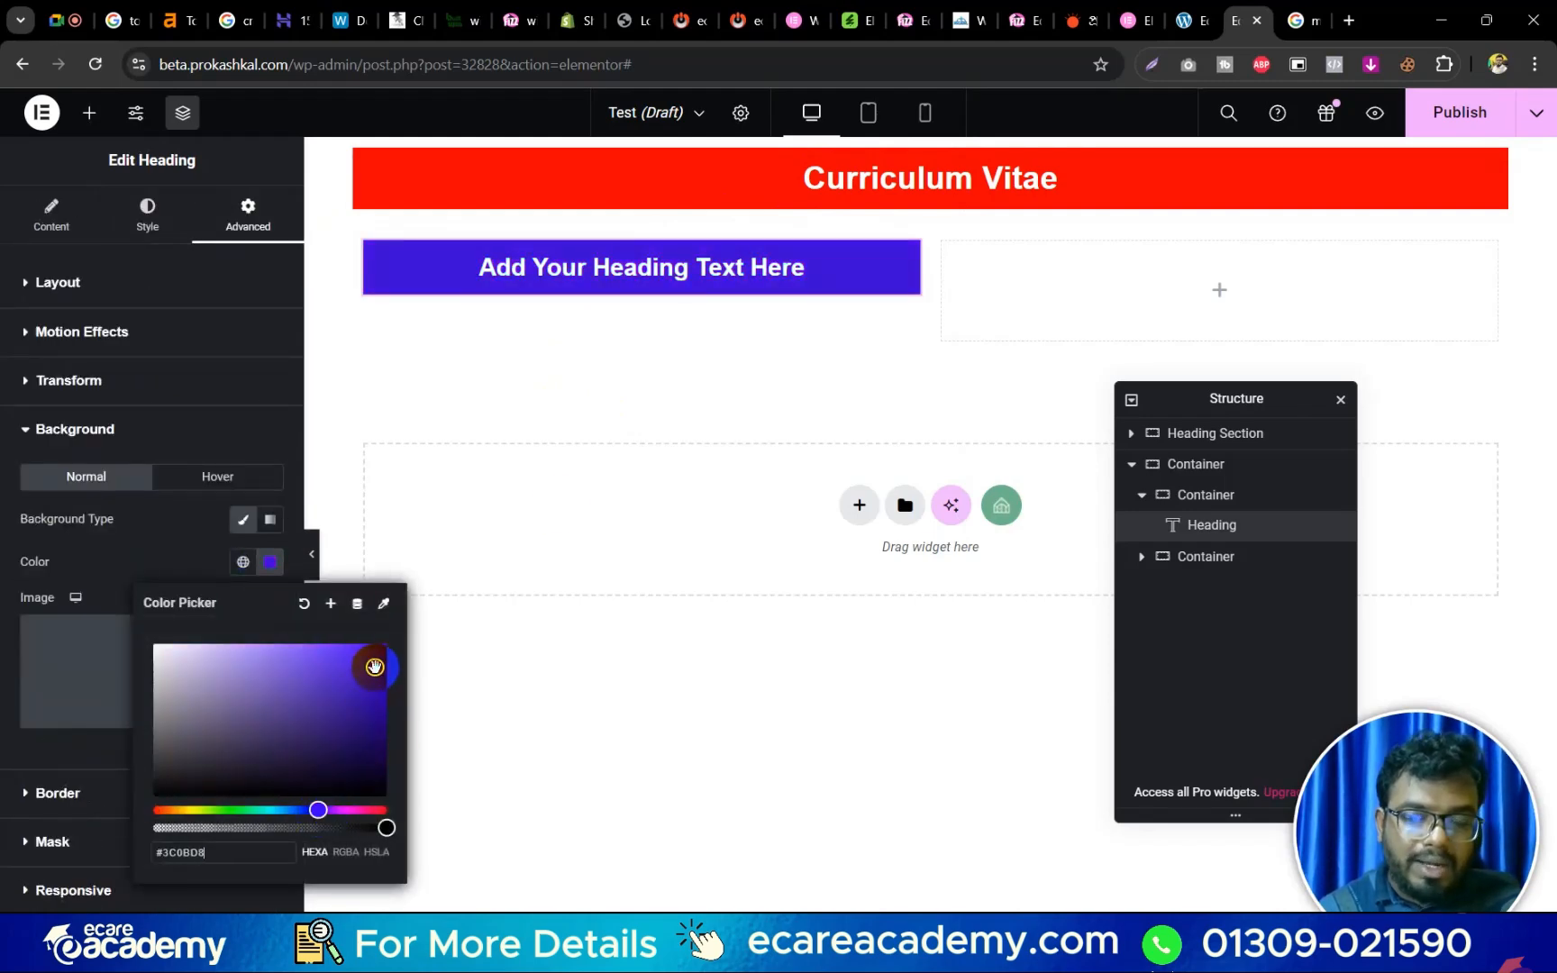
{"action": "left_click", "coordinate": [775, 372]}
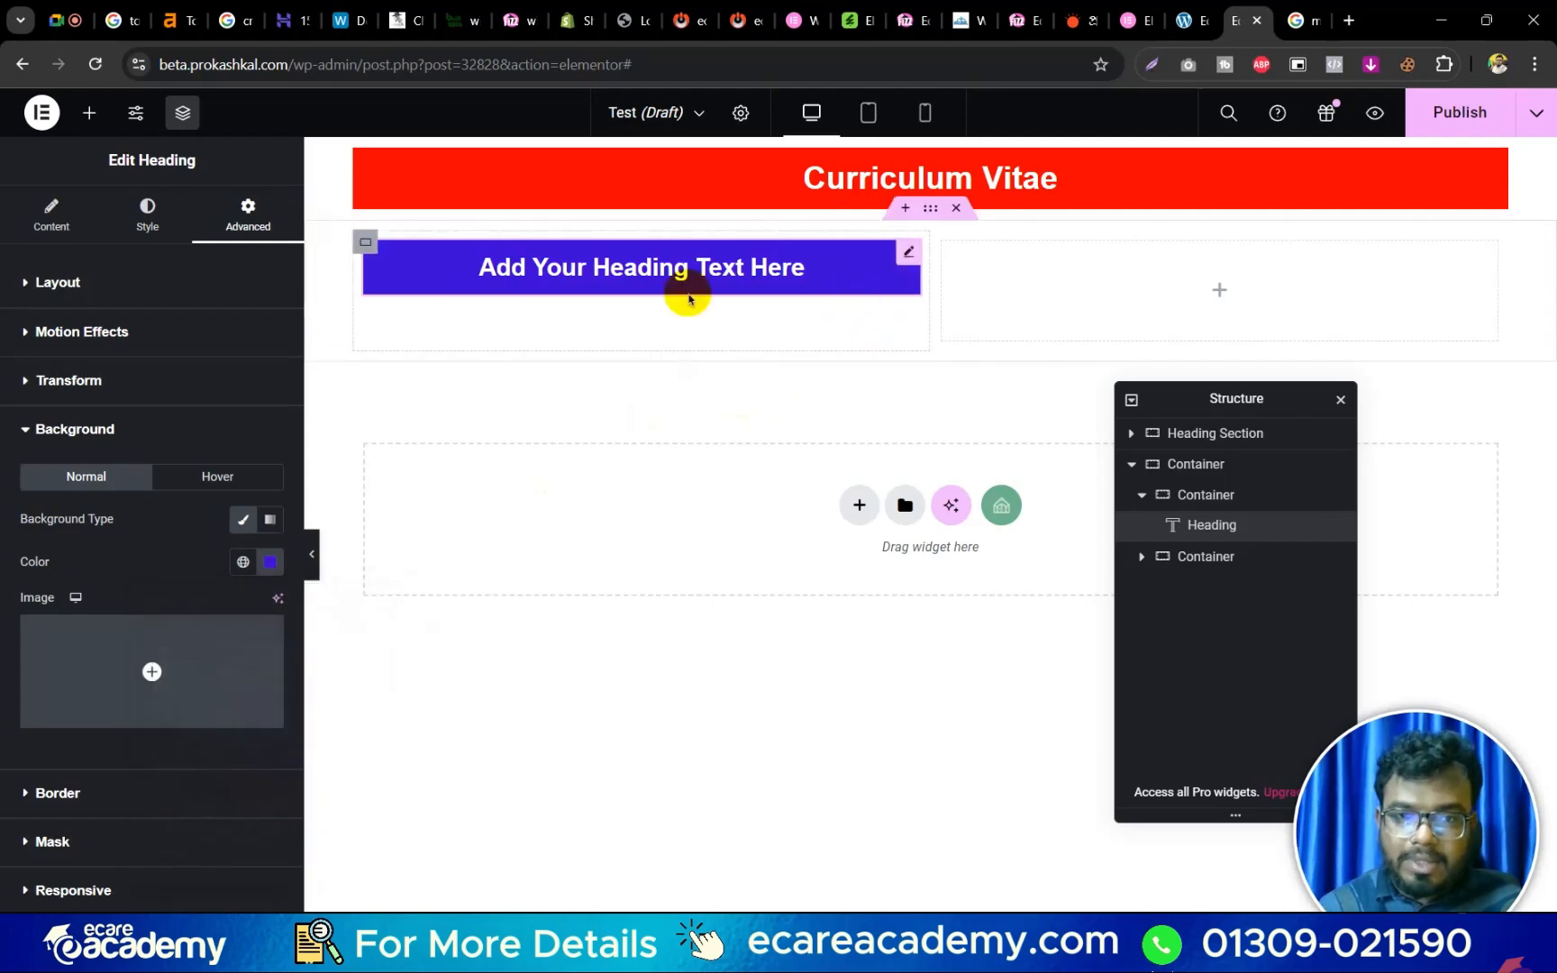
Find the Text Editor widget with the search term "tex" and place it directly below the left column's heading.
{"action": "left_click", "coordinate": [91, 115]}
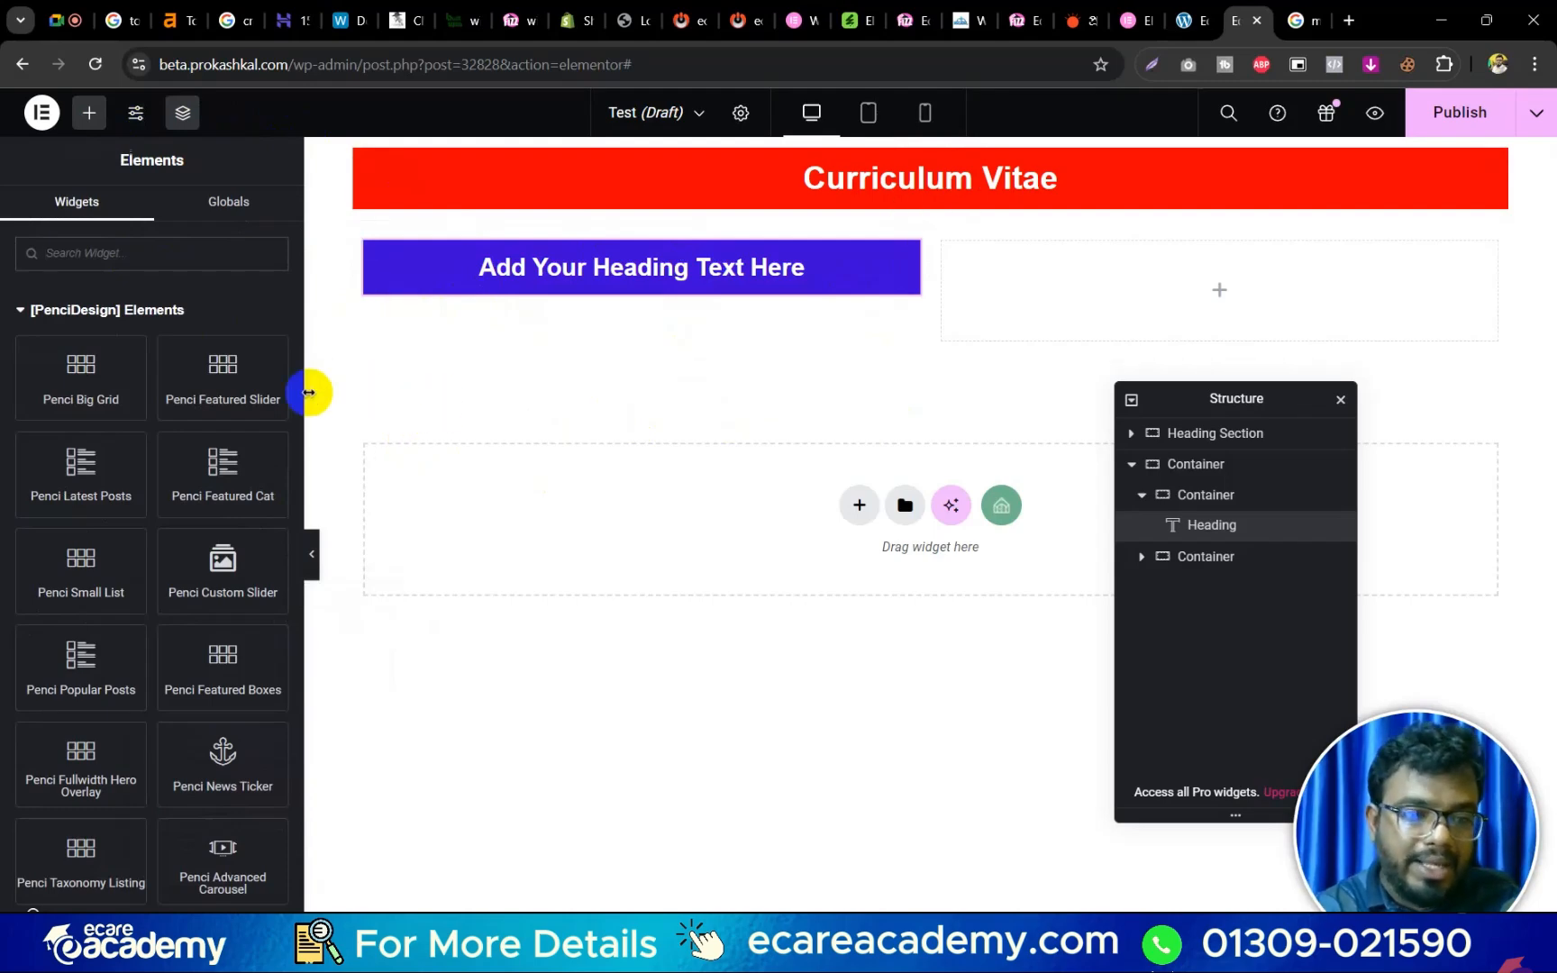
{"action": "type", "text": "tex"}
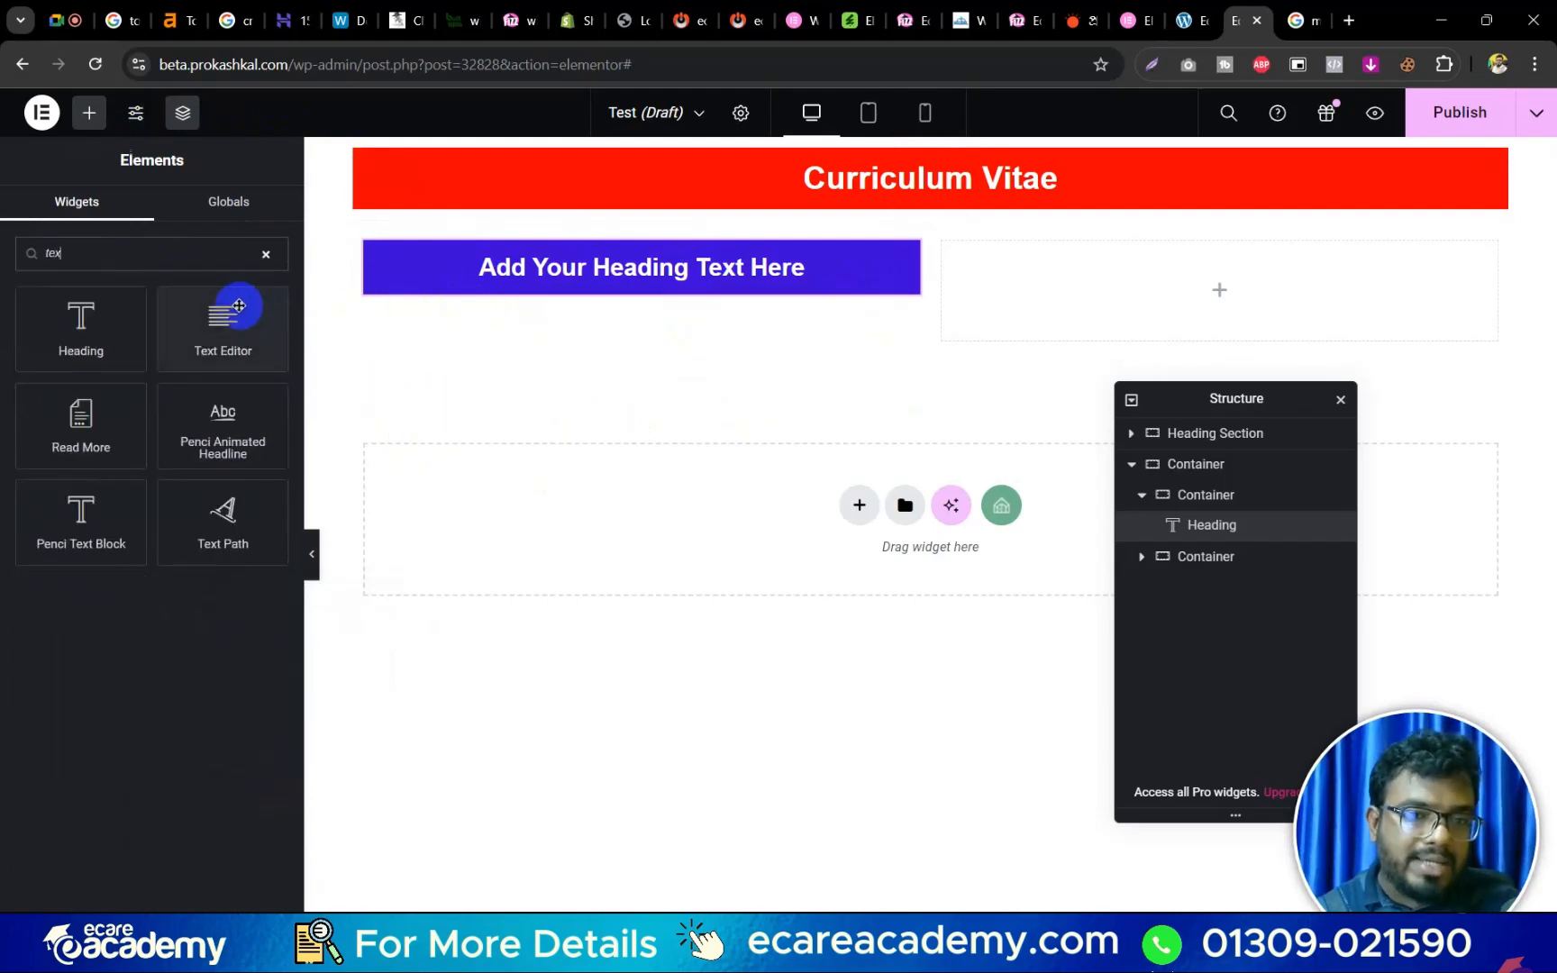
{"action": "left_click_drag", "start_coordinate": [238, 307], "coordinate": [643, 294]}
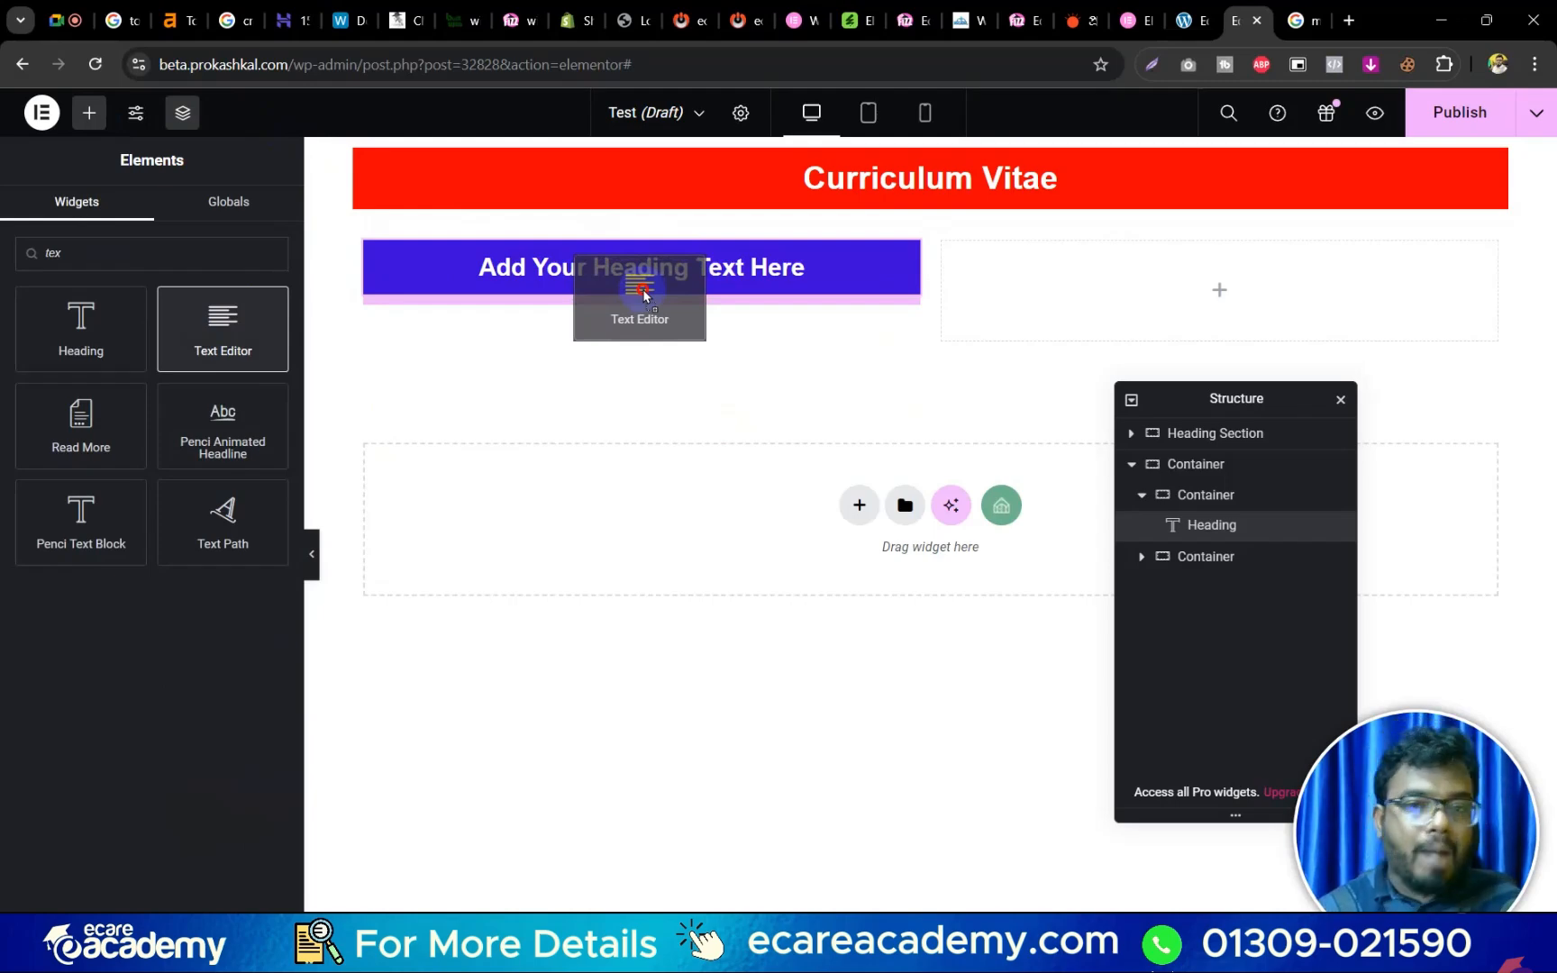
{"action": "left_click_drag", "start_coordinate": [643, 293], "coordinate": [644, 293]}
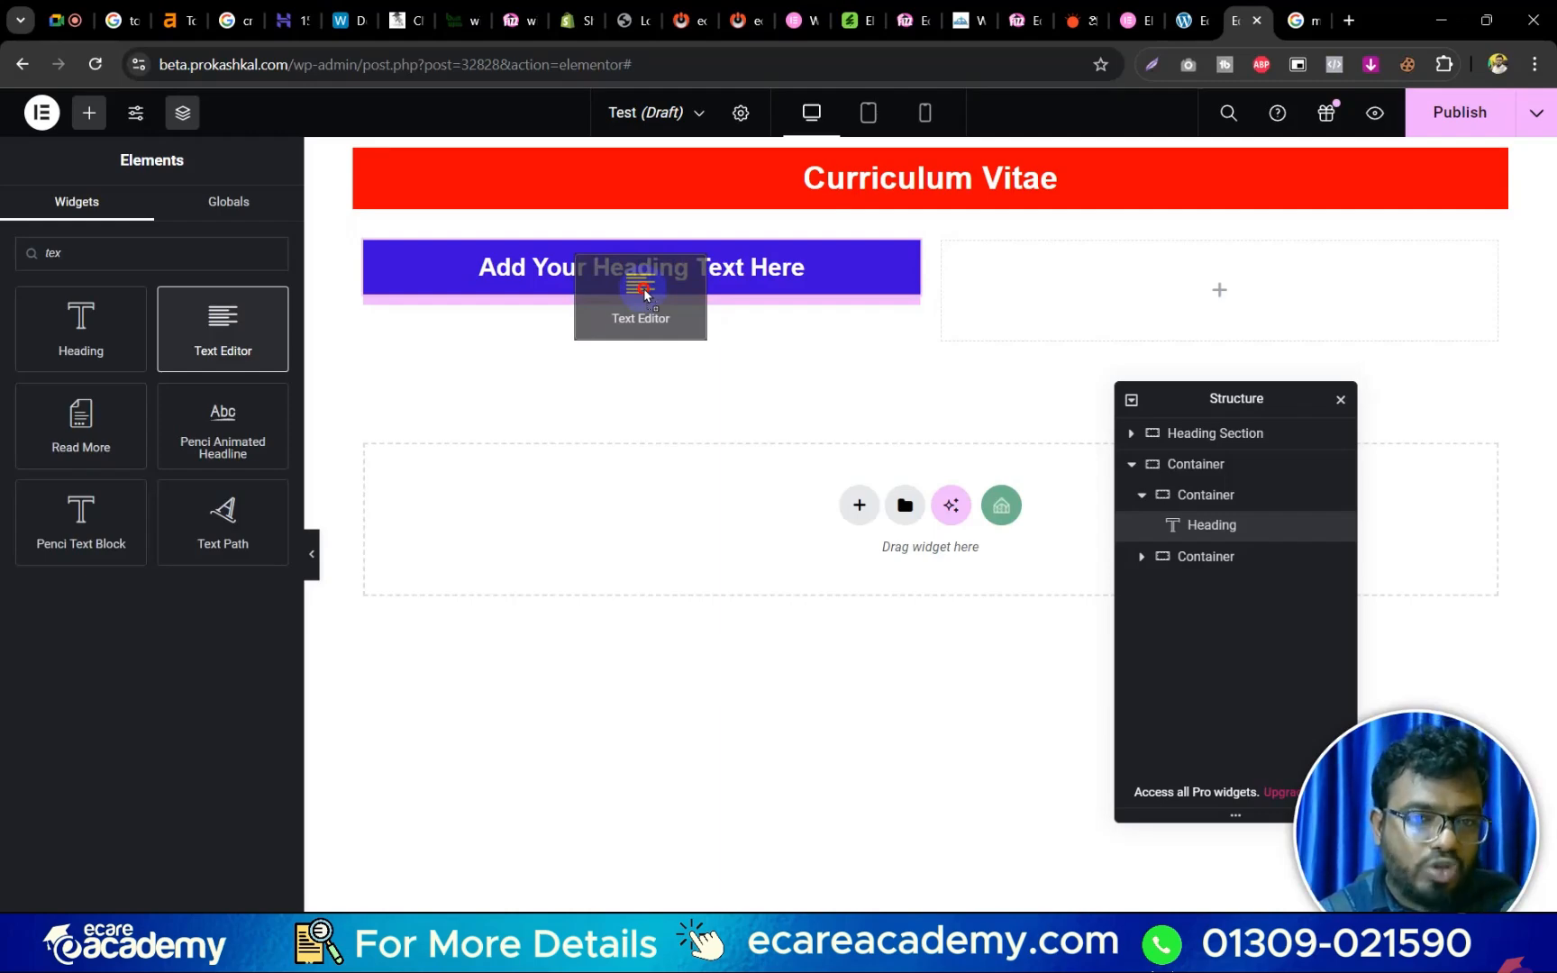
{"action": "left_click_drag", "start_coordinate": [645, 295], "coordinate": [649, 303]}
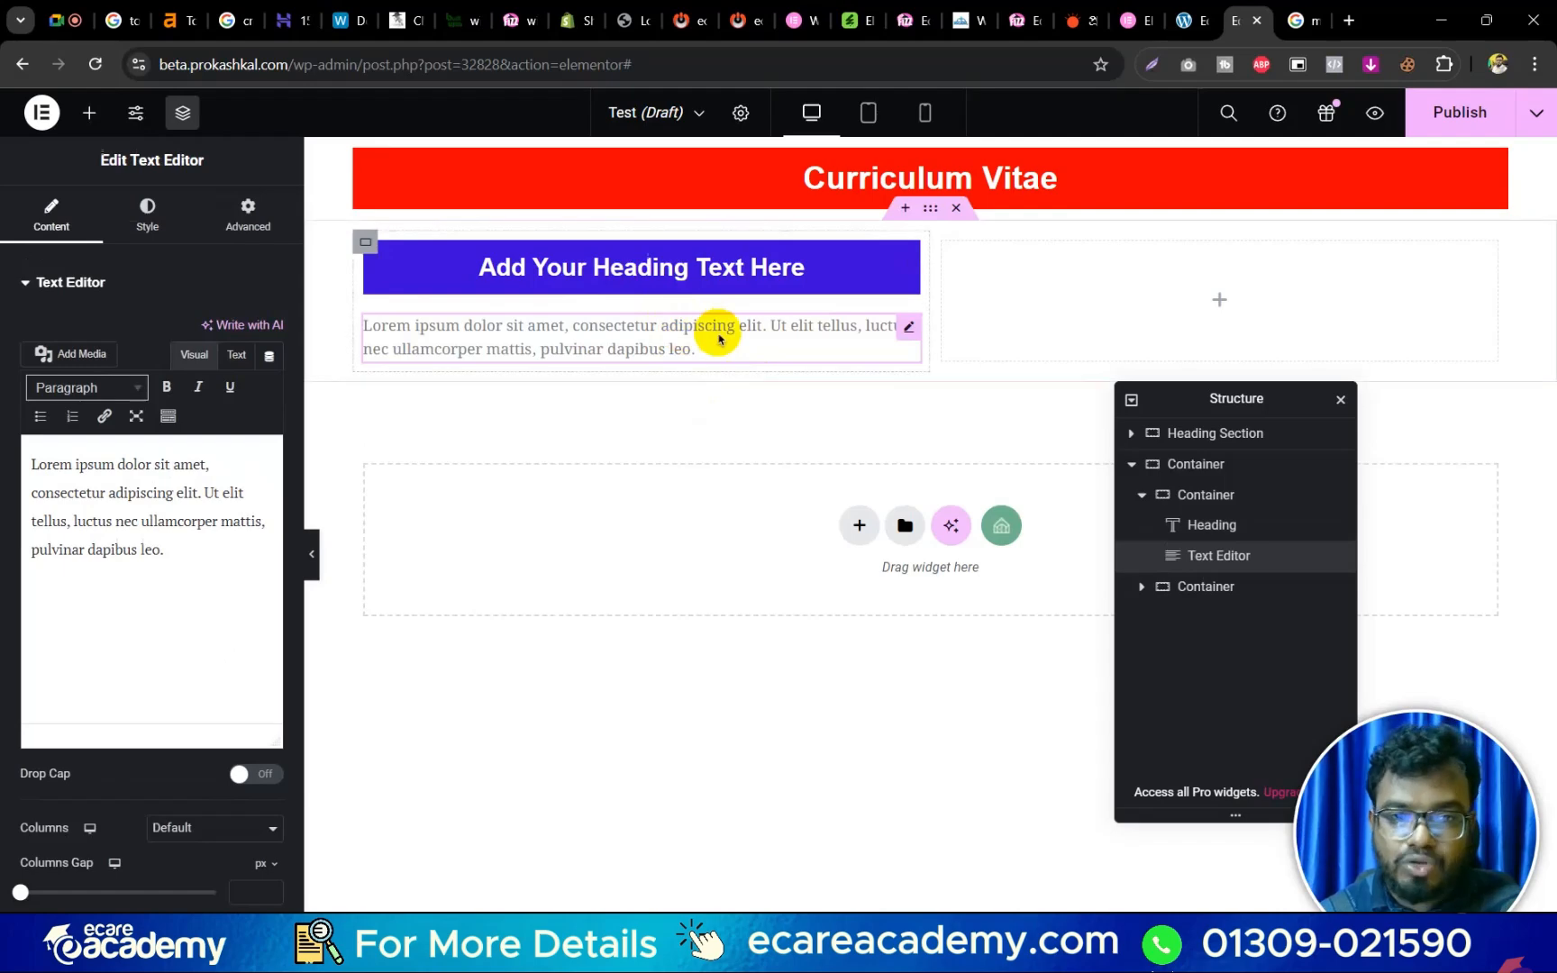
Append a second copy of the lorem ipsum paragraph to the text block and look at its text colour settings.
{"action": "triple_click", "coordinate": [157, 545]}
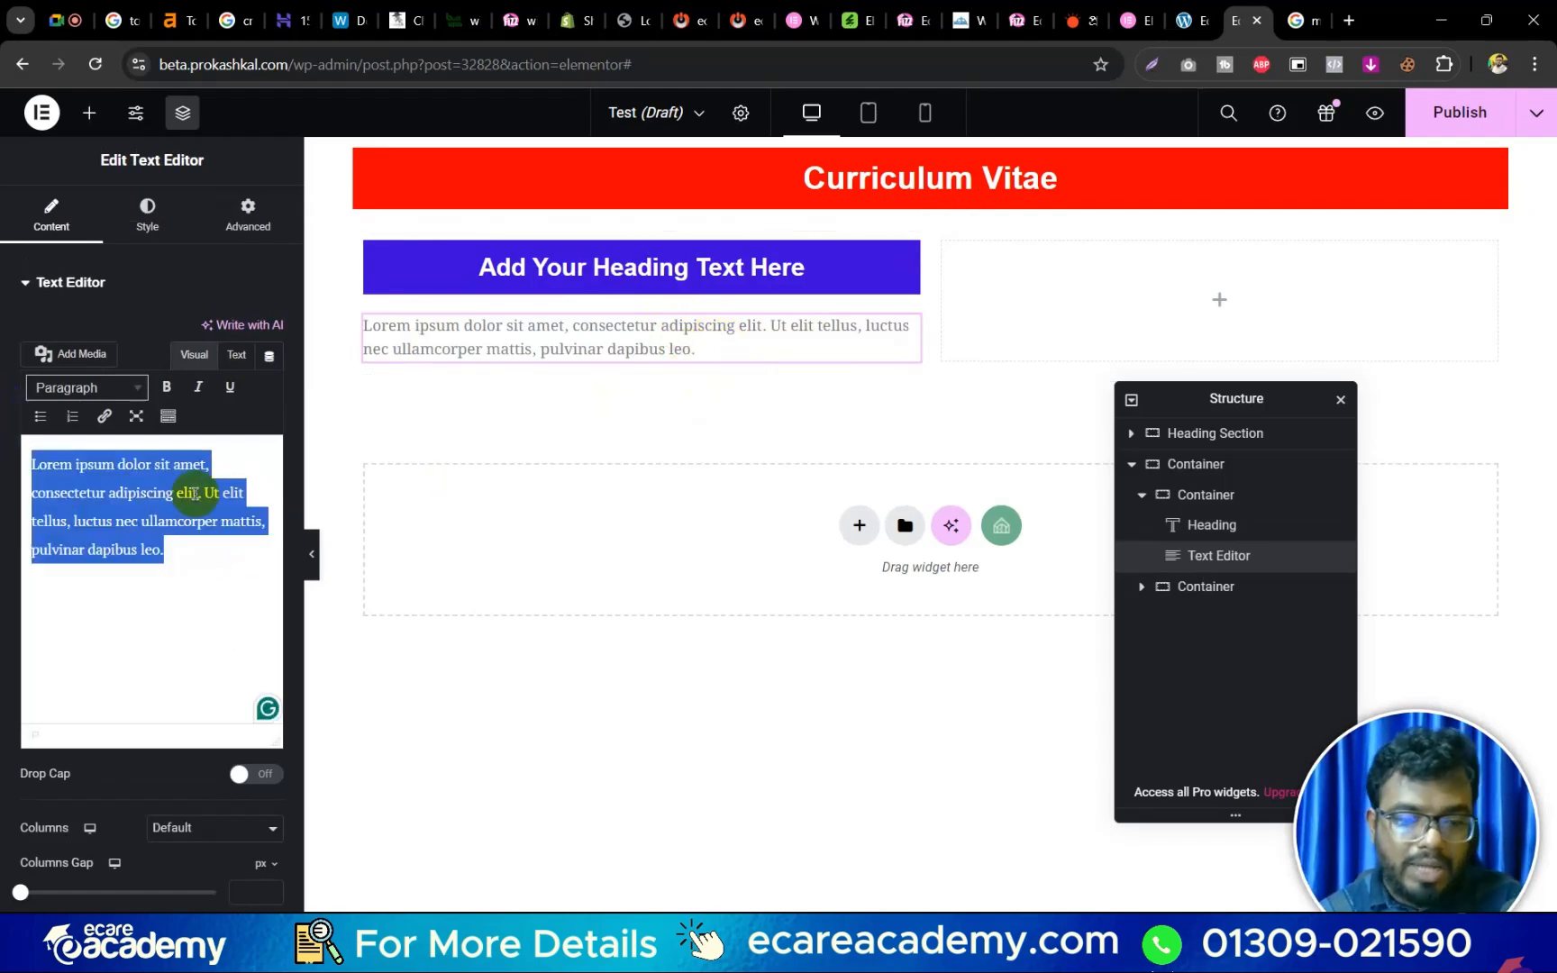
{"action": "key", "text": "ctrl+c"}
{"action": "left_click", "coordinate": [236, 556]}
{"action": "key", "text": "ctrl+v"}
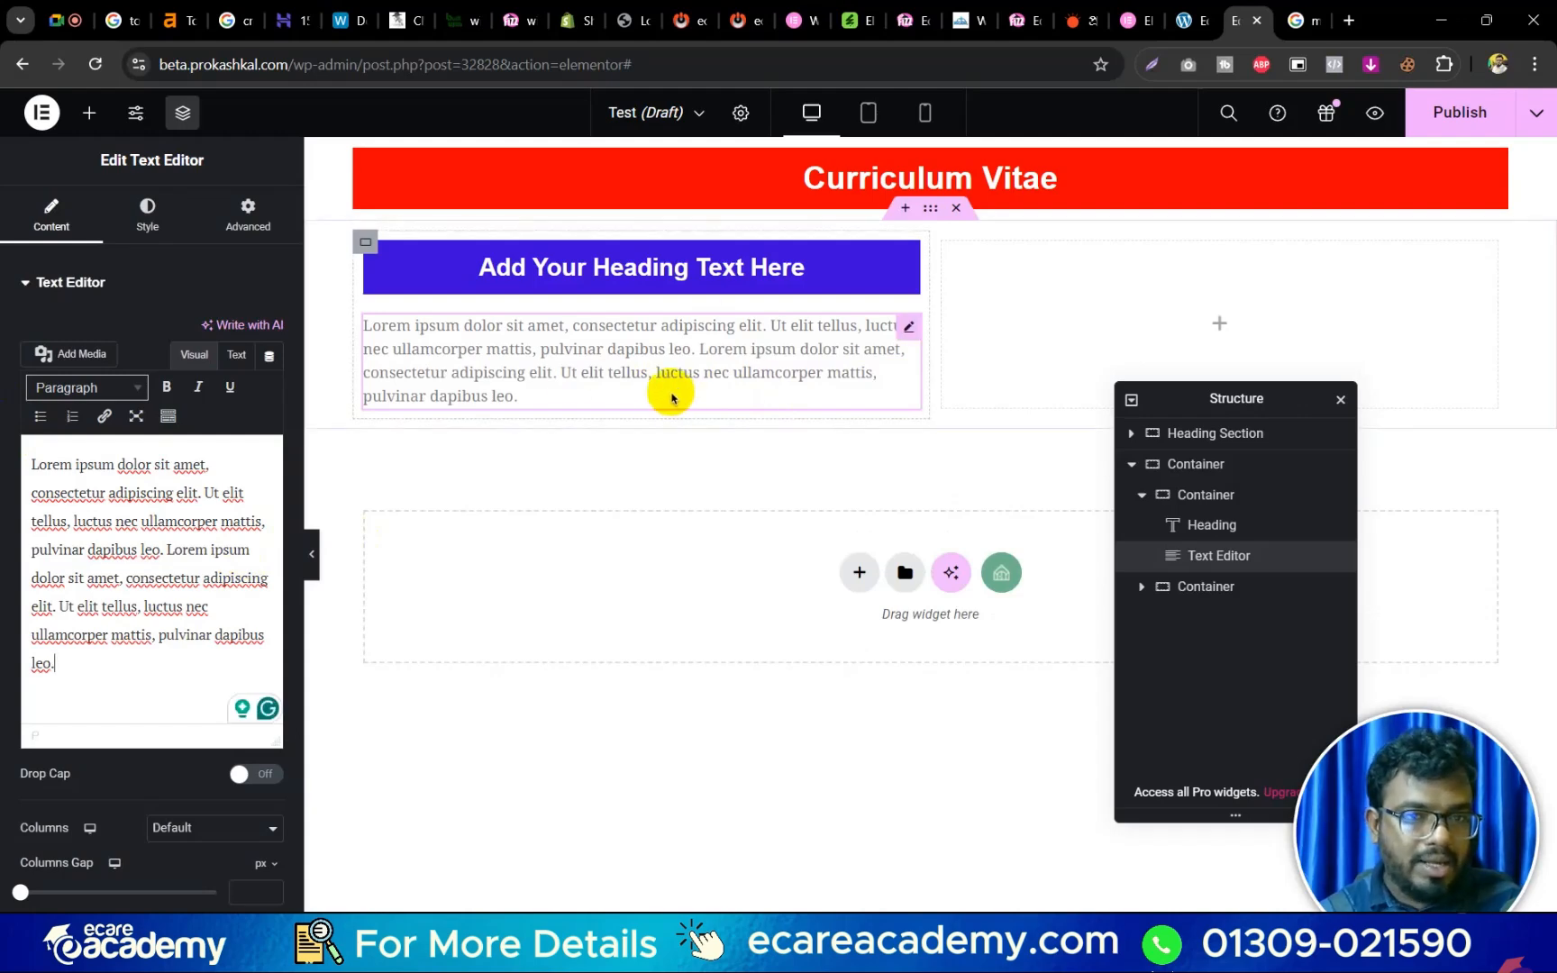
{"action": "left_click", "coordinate": [149, 225]}
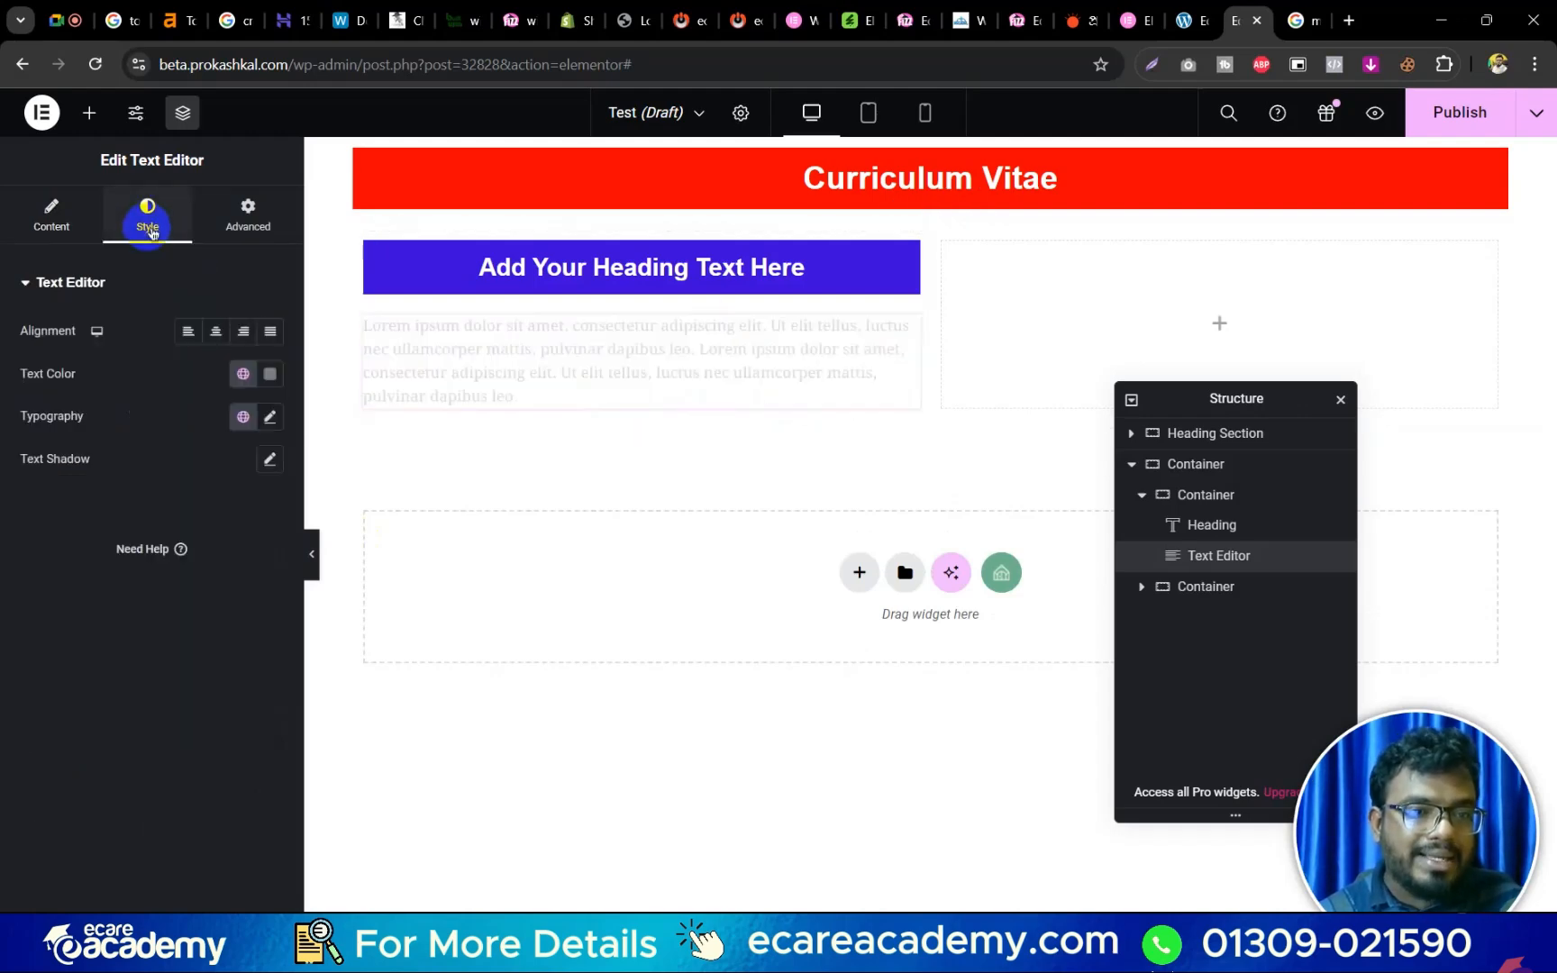
{"action": "left_click", "coordinate": [271, 377]}
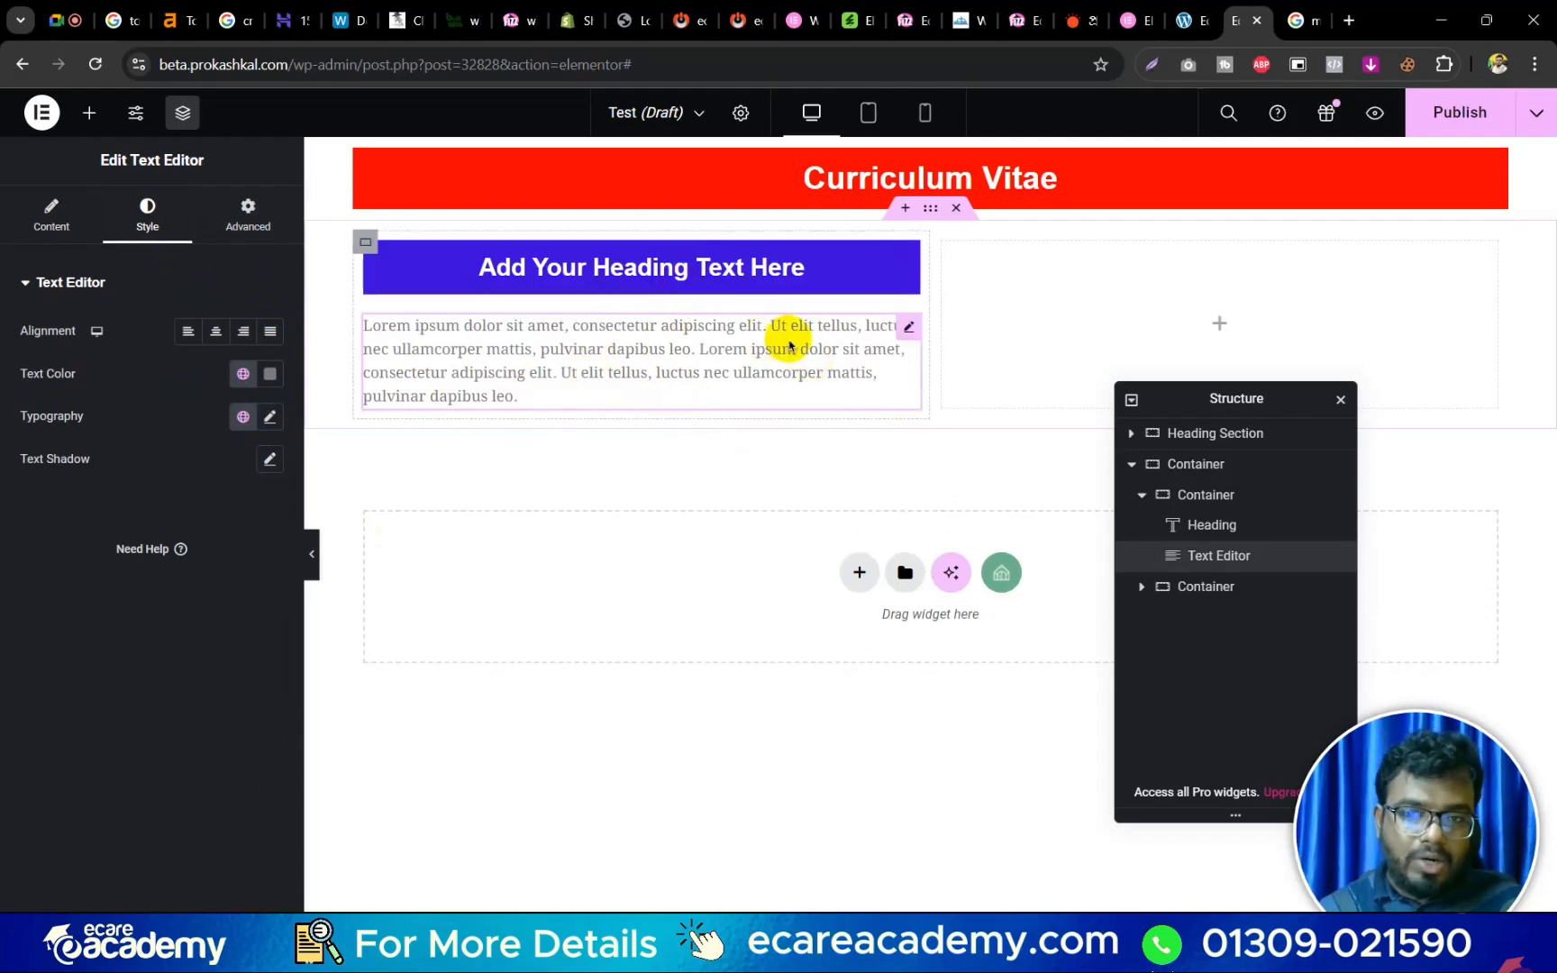
Add an Image widget to the right column and open the media library for its picture.
{"action": "left_click", "coordinate": [89, 114]}
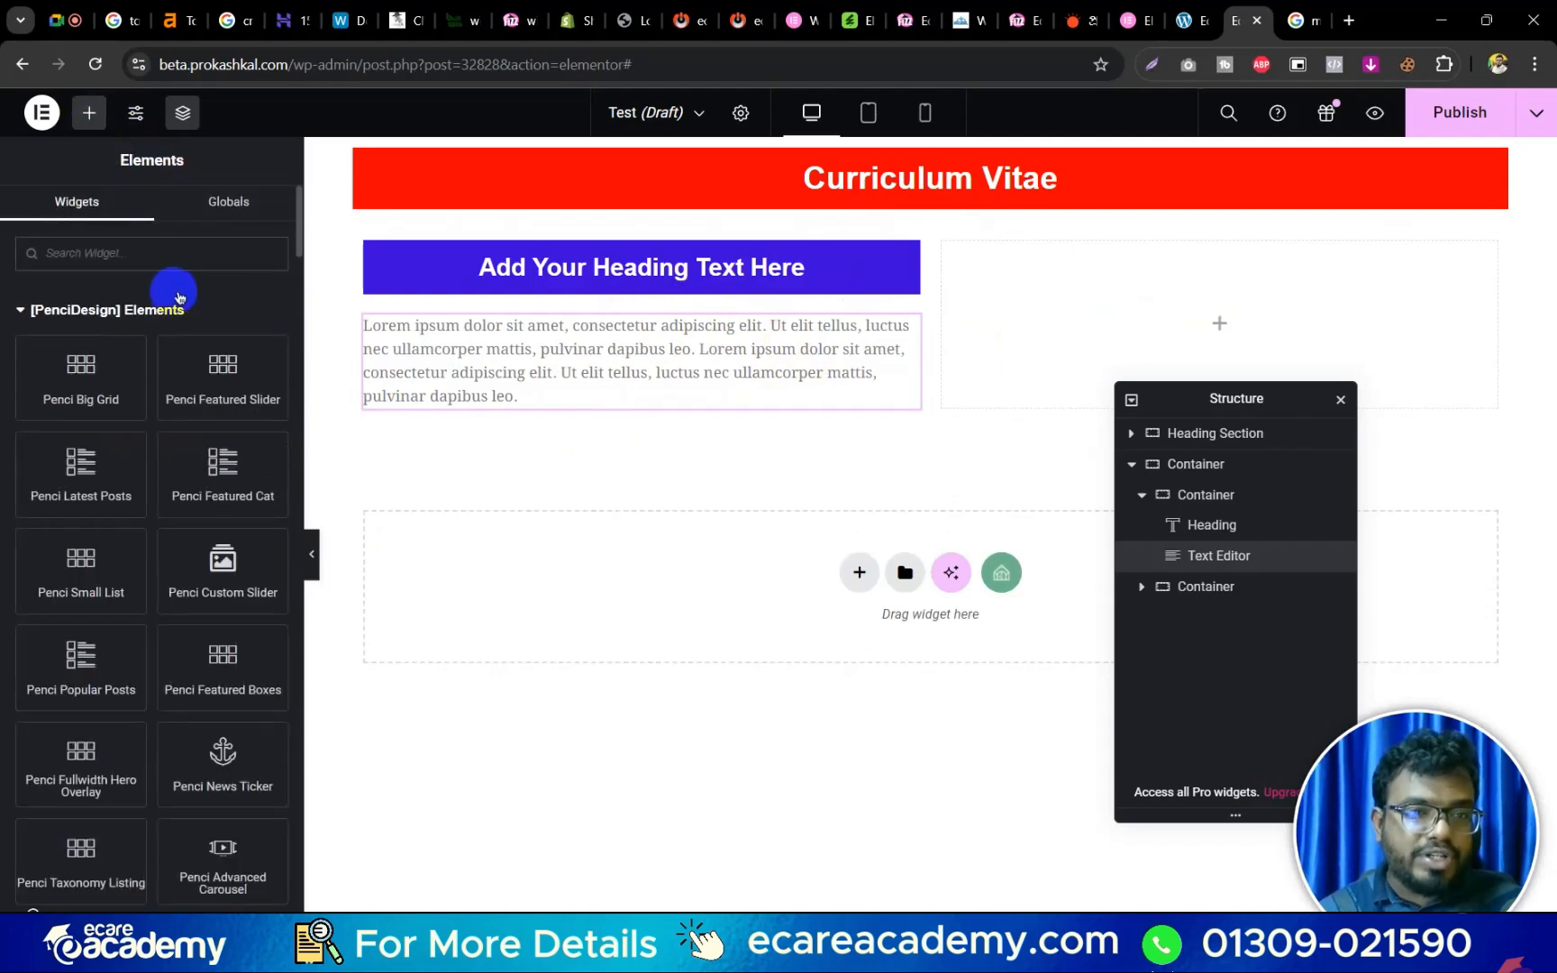
{"action": "left_click", "coordinate": [170, 260]}
{"action": "type", "text": "im"}
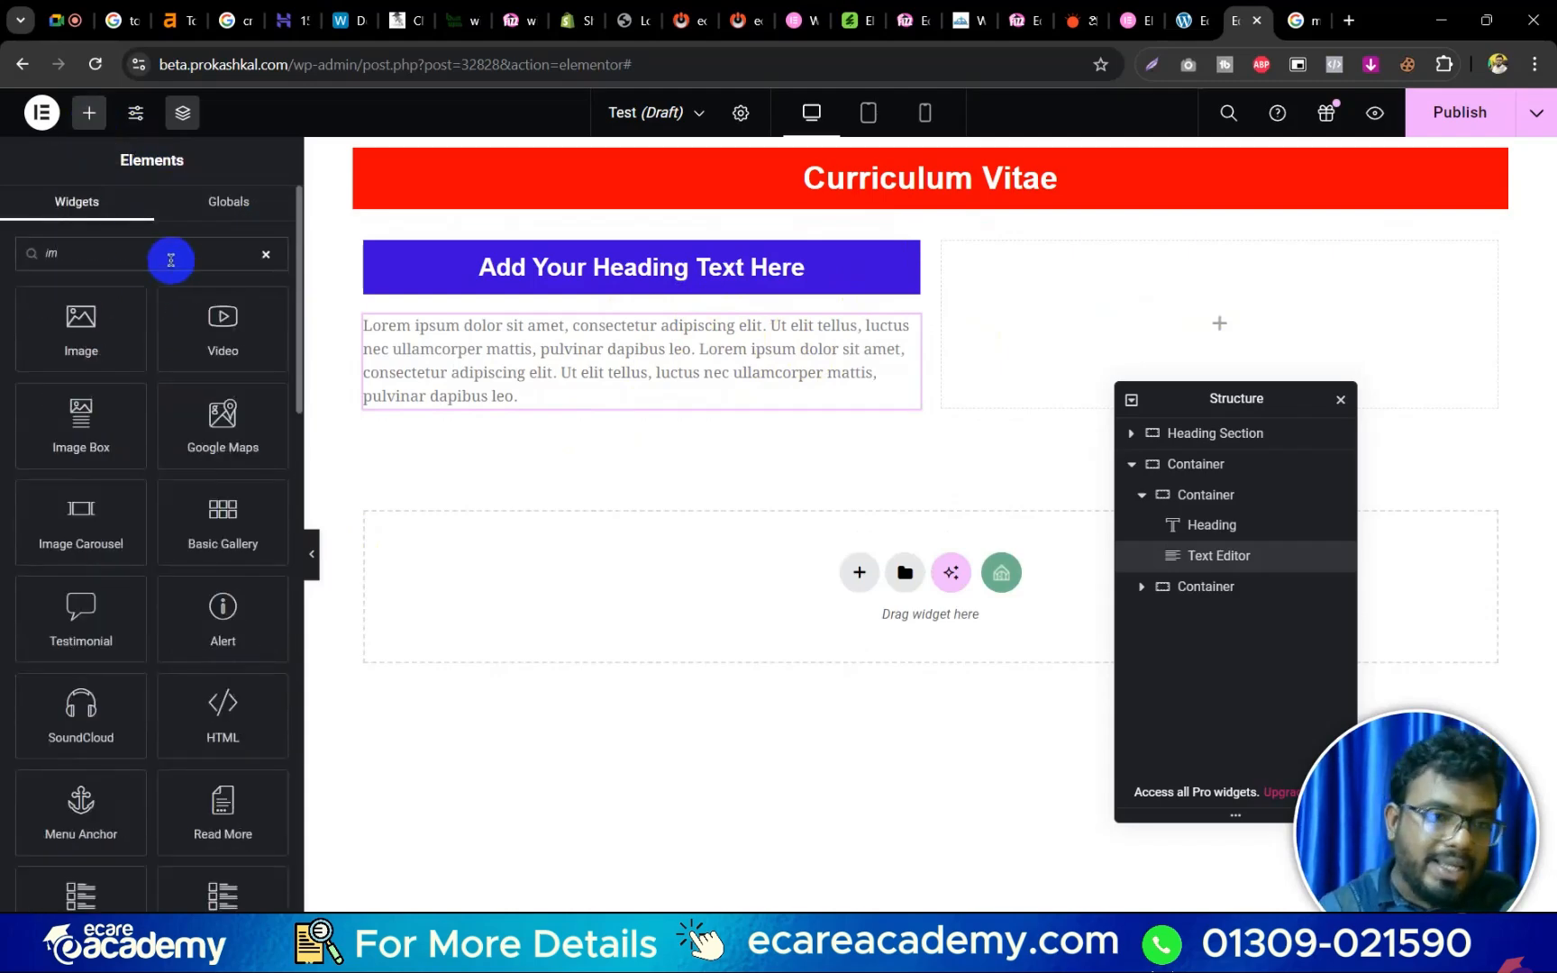
{"action": "left_click_drag", "start_coordinate": [68, 326], "coordinate": [1203, 302]}
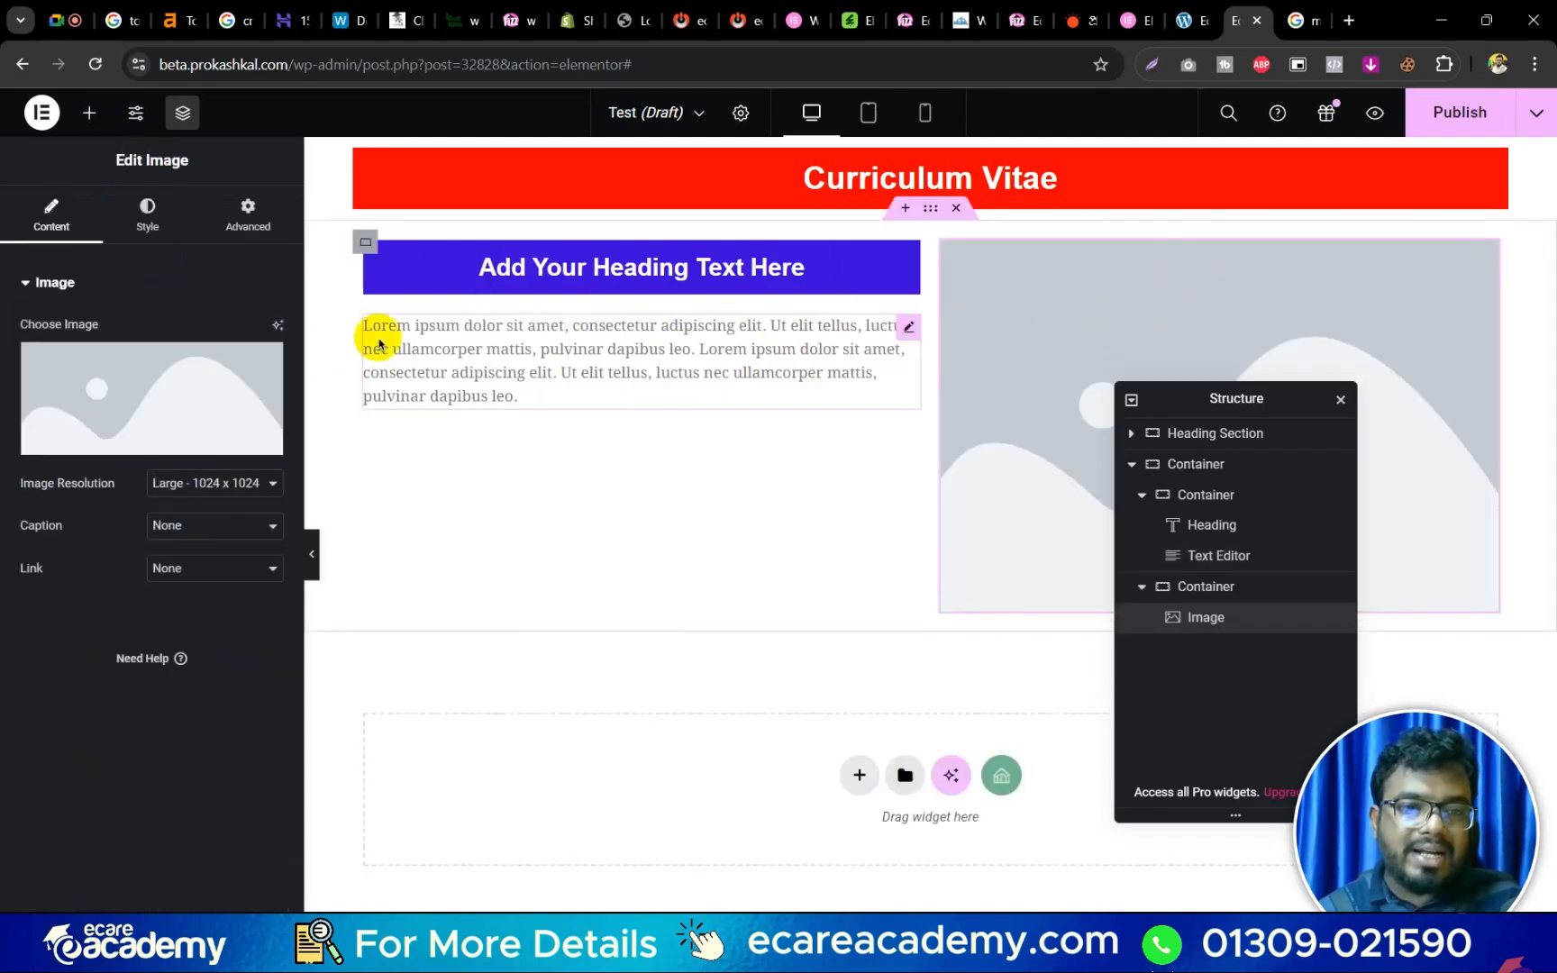
{"action": "left_click", "coordinate": [219, 393]}
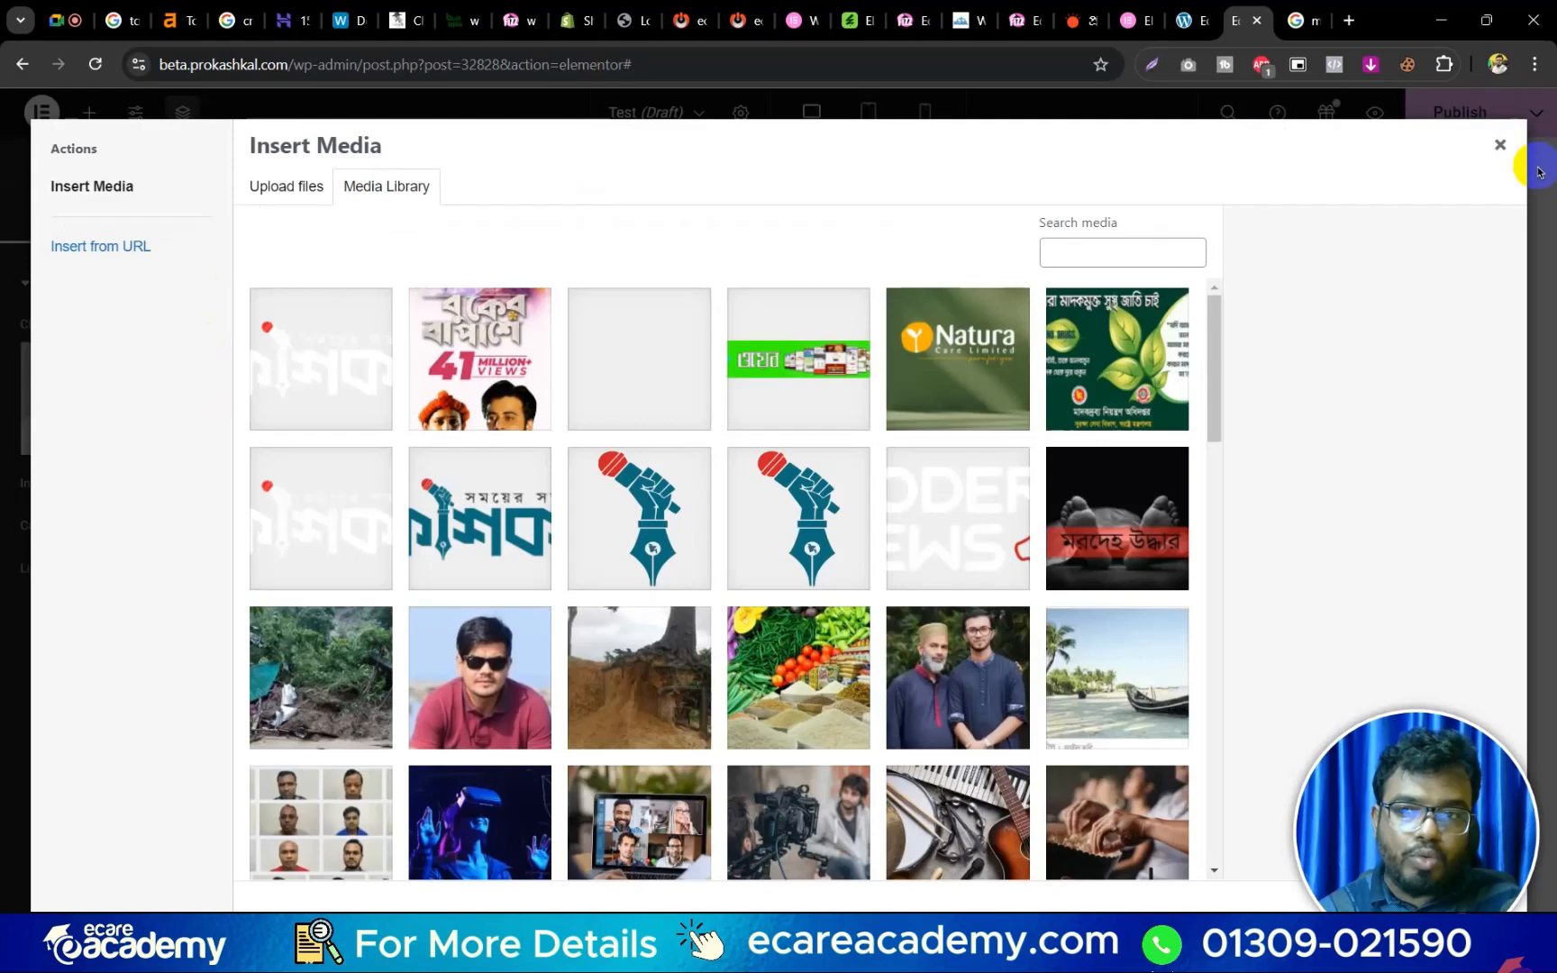
Reopen the media library for the right column's image and start selecting a local file to upload.
{"action": "left_click", "coordinate": [1500, 144]}
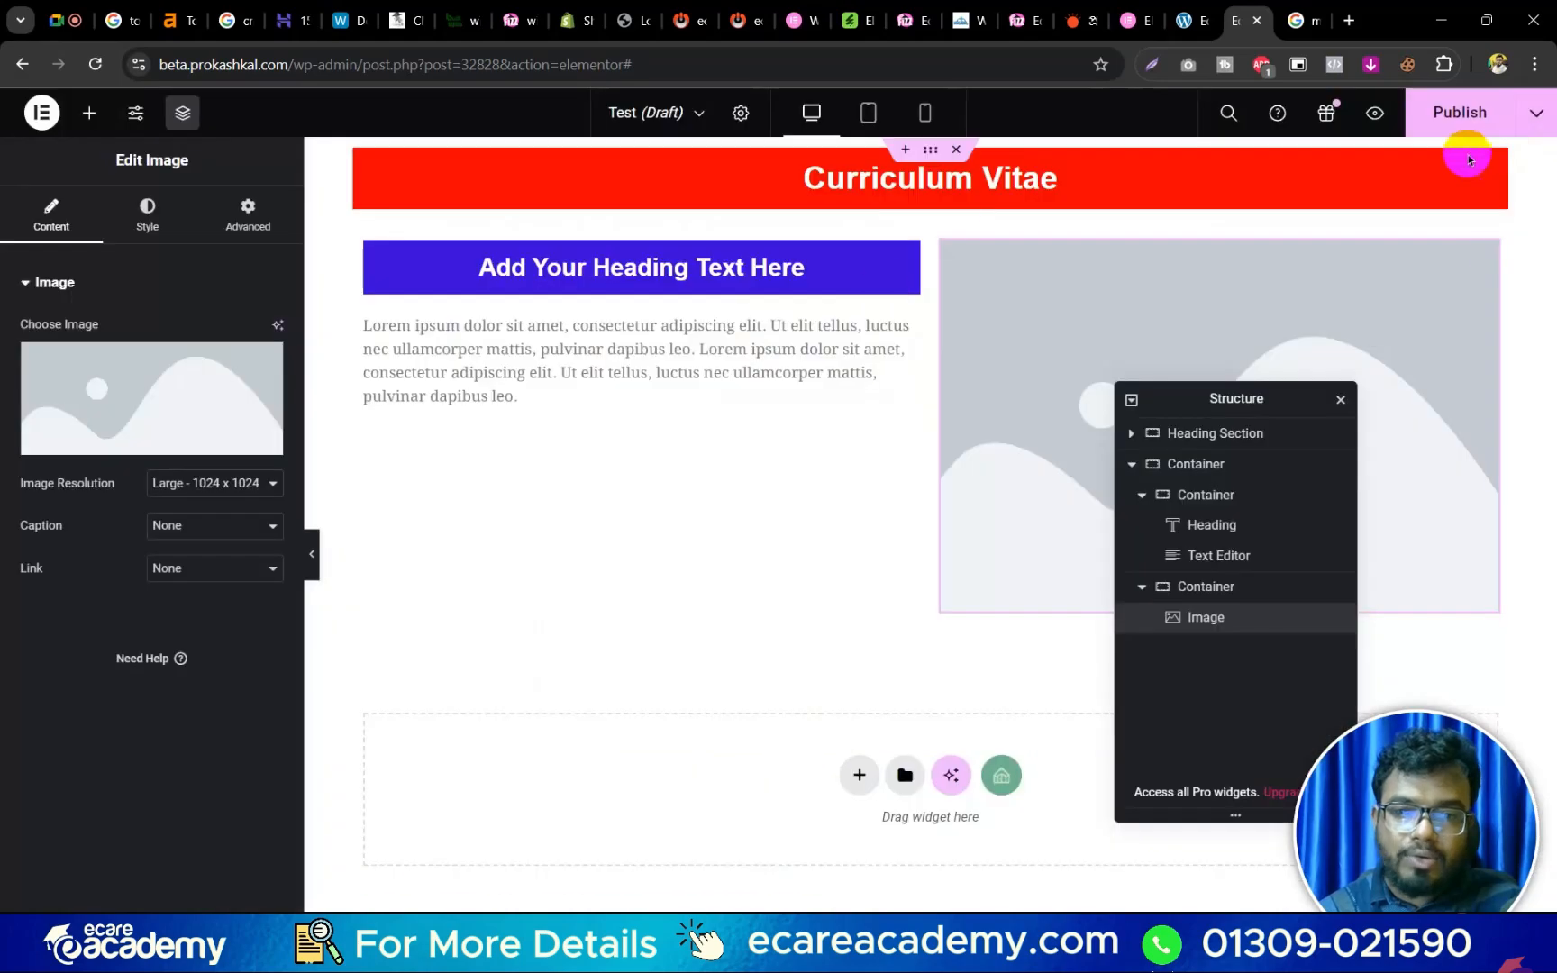
{"action": "left_click", "coordinate": [155, 440]}
{"action": "left_click", "coordinate": [270, 192]}
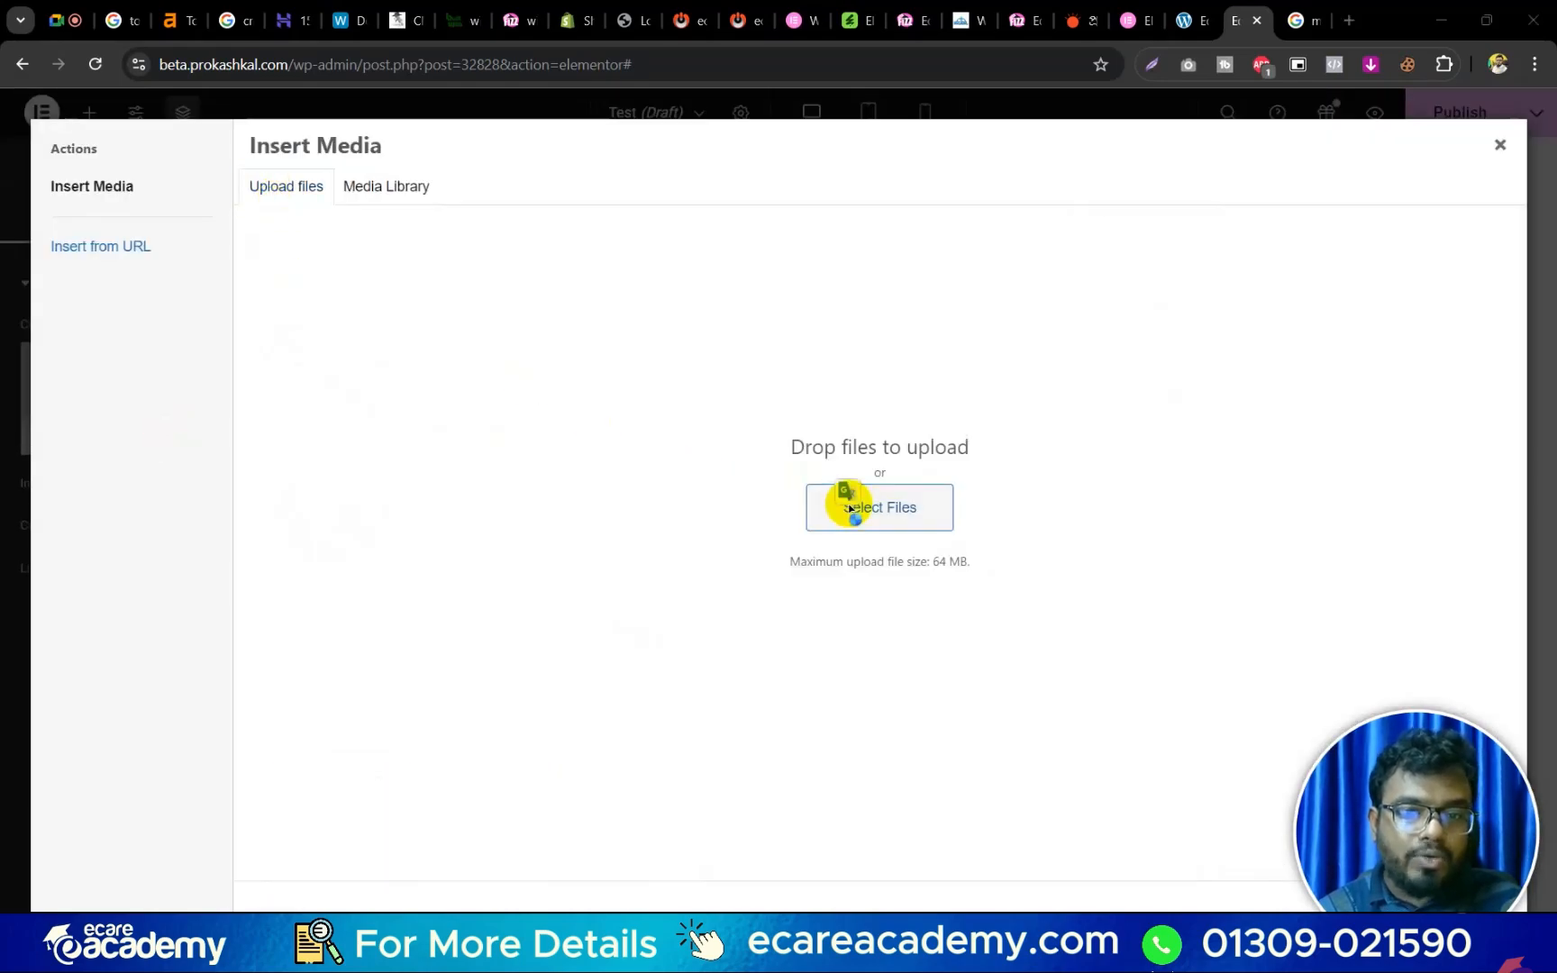
{"action": "left_click", "coordinate": [852, 504]}
{"action": "left_click", "coordinate": [809, 381]}
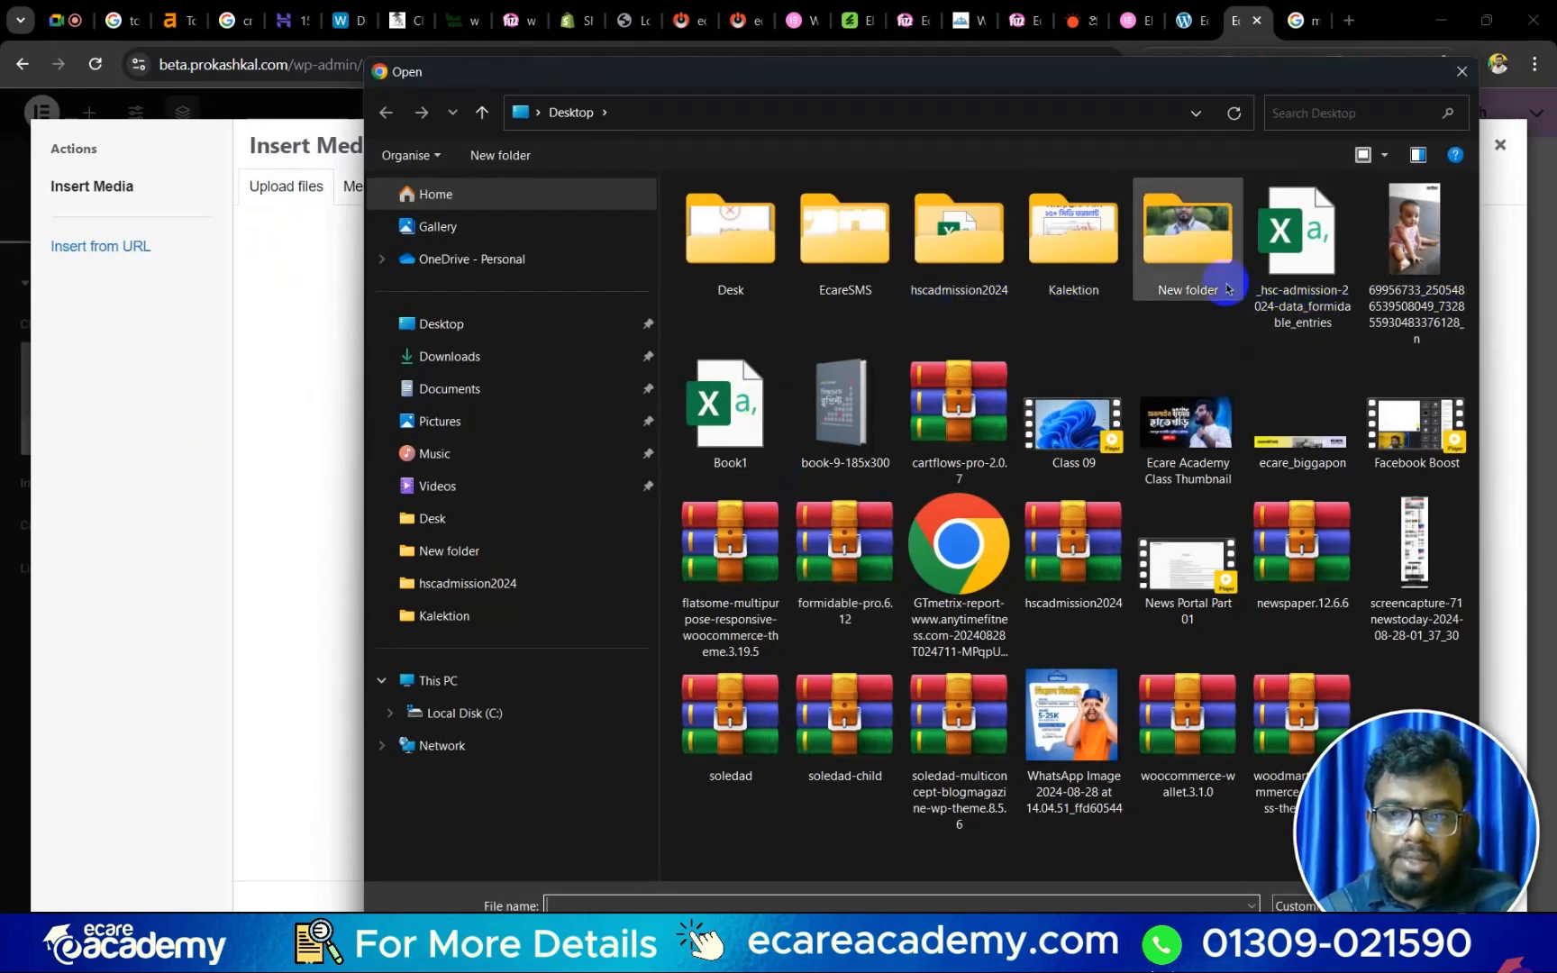
Upload the fizz picture from the Desktop's Desk folder and insert it into the Image widget.
{"action": "double_click", "coordinate": [1194, 257]}
{"action": "left_click", "coordinate": [482, 112]}
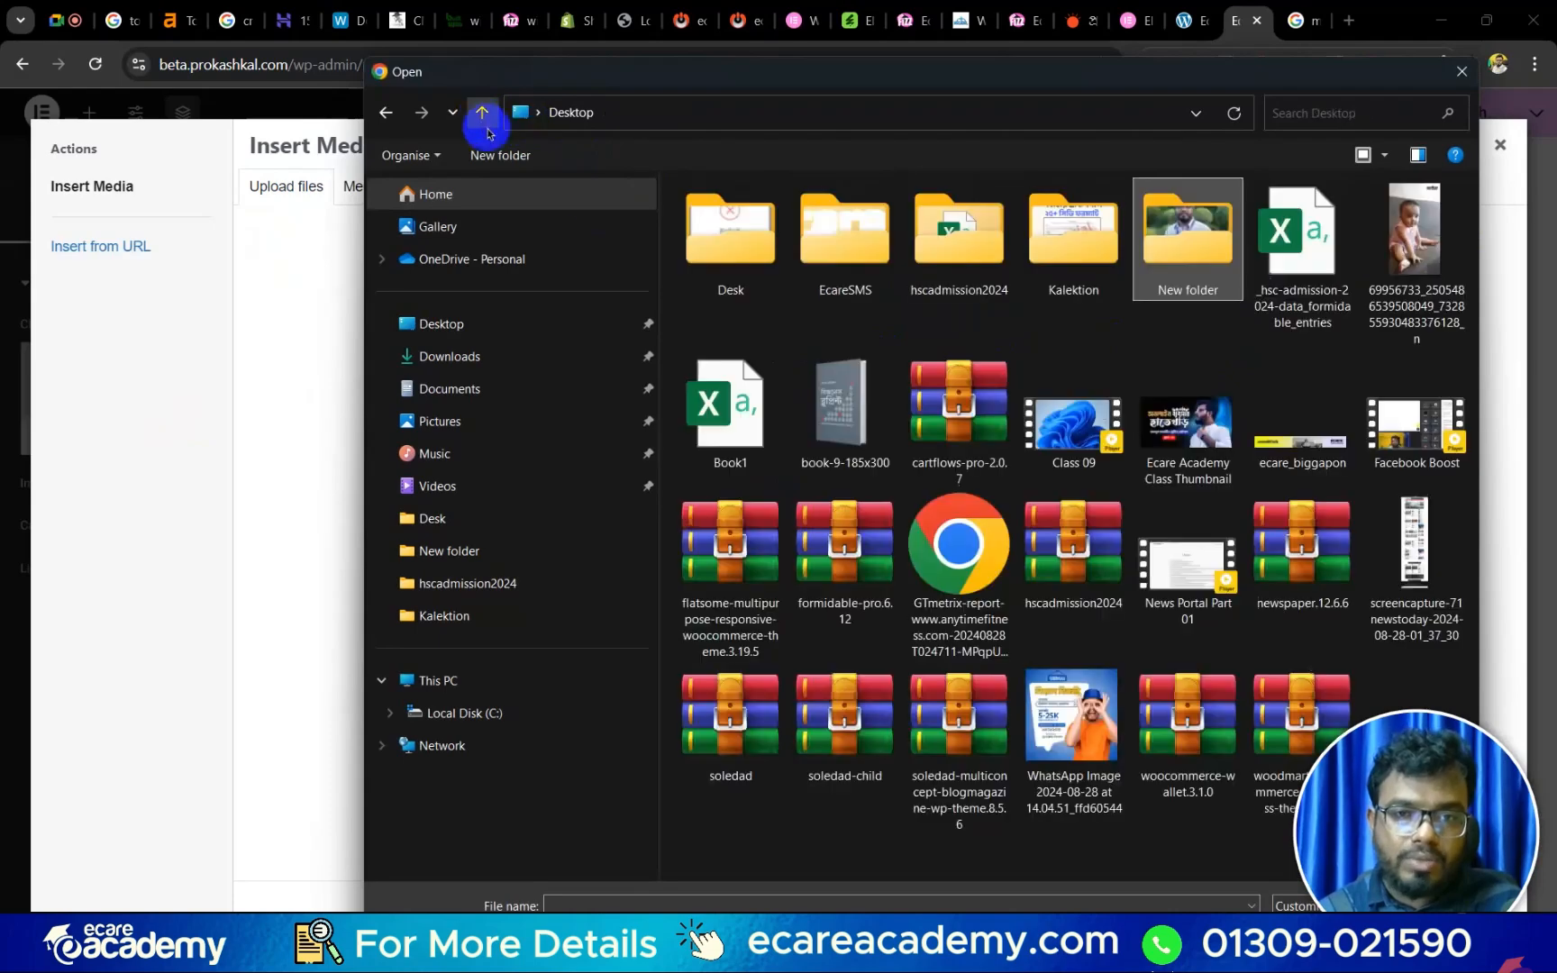
{"action": "left_click", "coordinate": [759, 261]}
{"action": "double_click", "coordinate": [759, 262]}
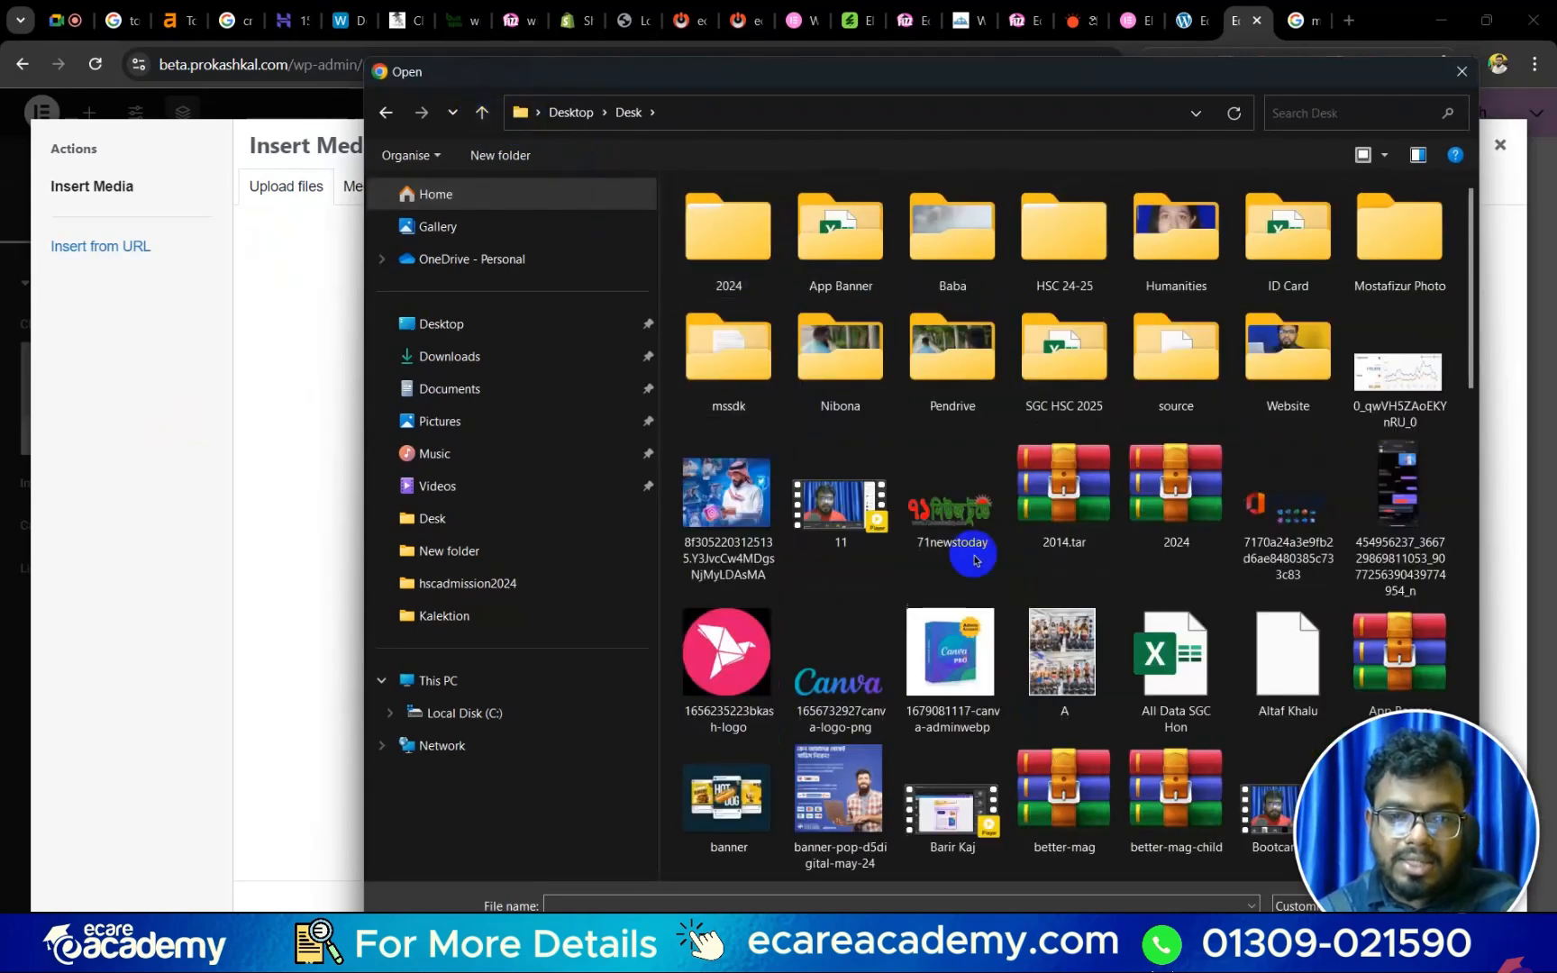
{"action": "scroll", "coordinate": [973, 540], "scroll_direction": "down", "scroll_amount": 10}
{"action": "scroll", "coordinate": [974, 559], "scroll_direction": "up", "scroll_amount": 3}
{"action": "scroll", "coordinate": [974, 559], "scroll_direction": "down", "scroll_amount": 3}
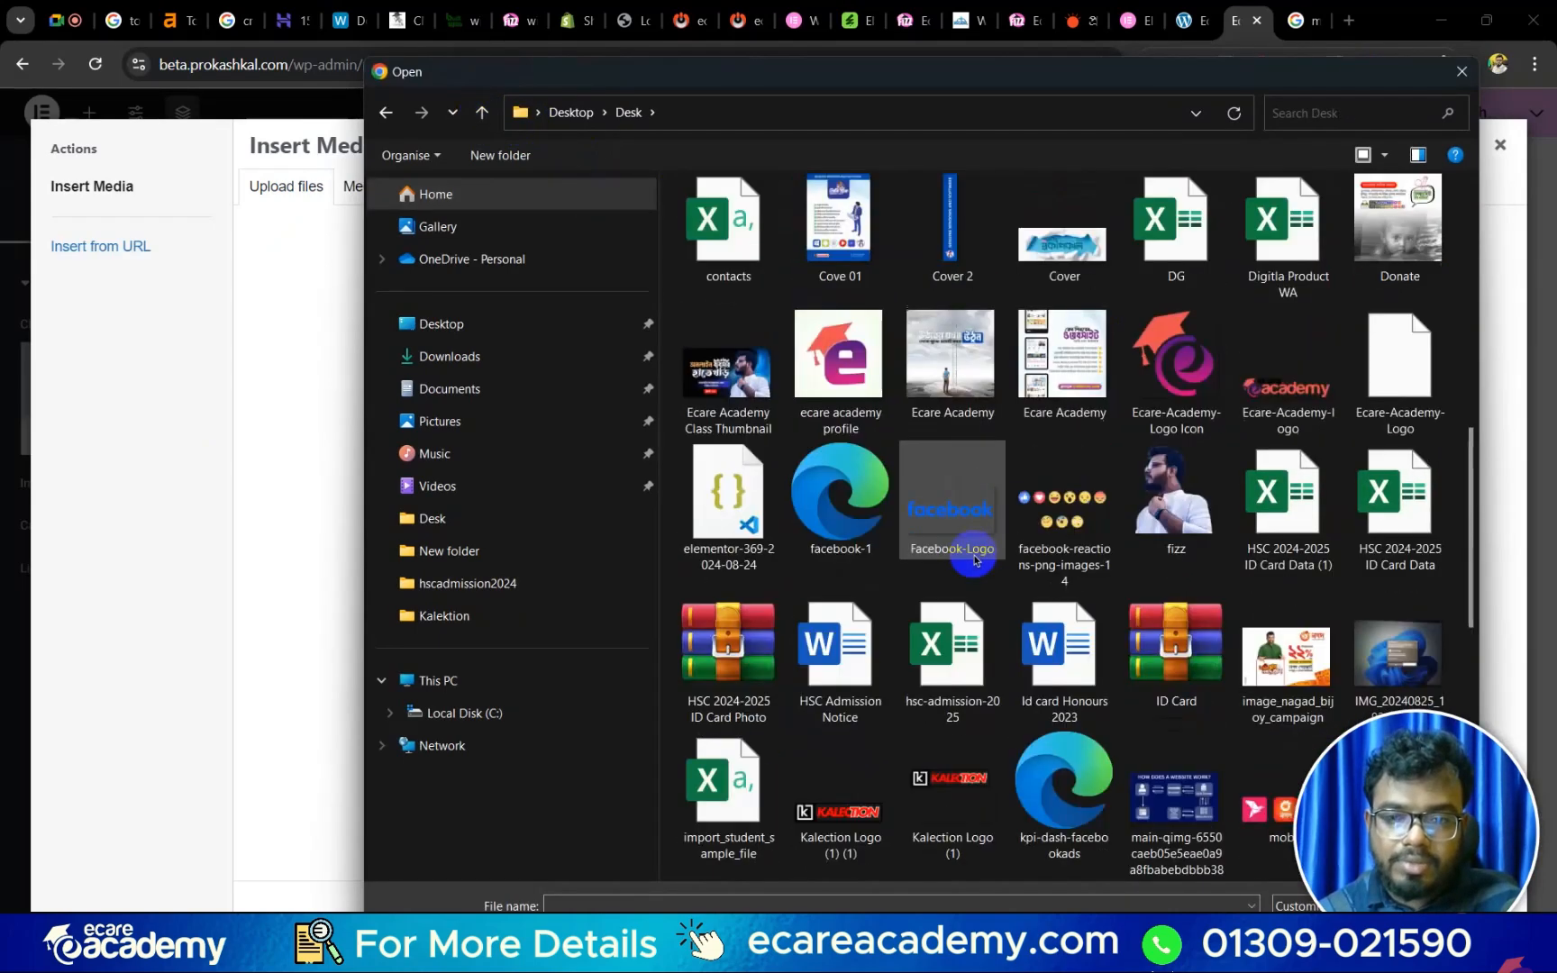
{"action": "double_click", "coordinate": [1176, 500]}
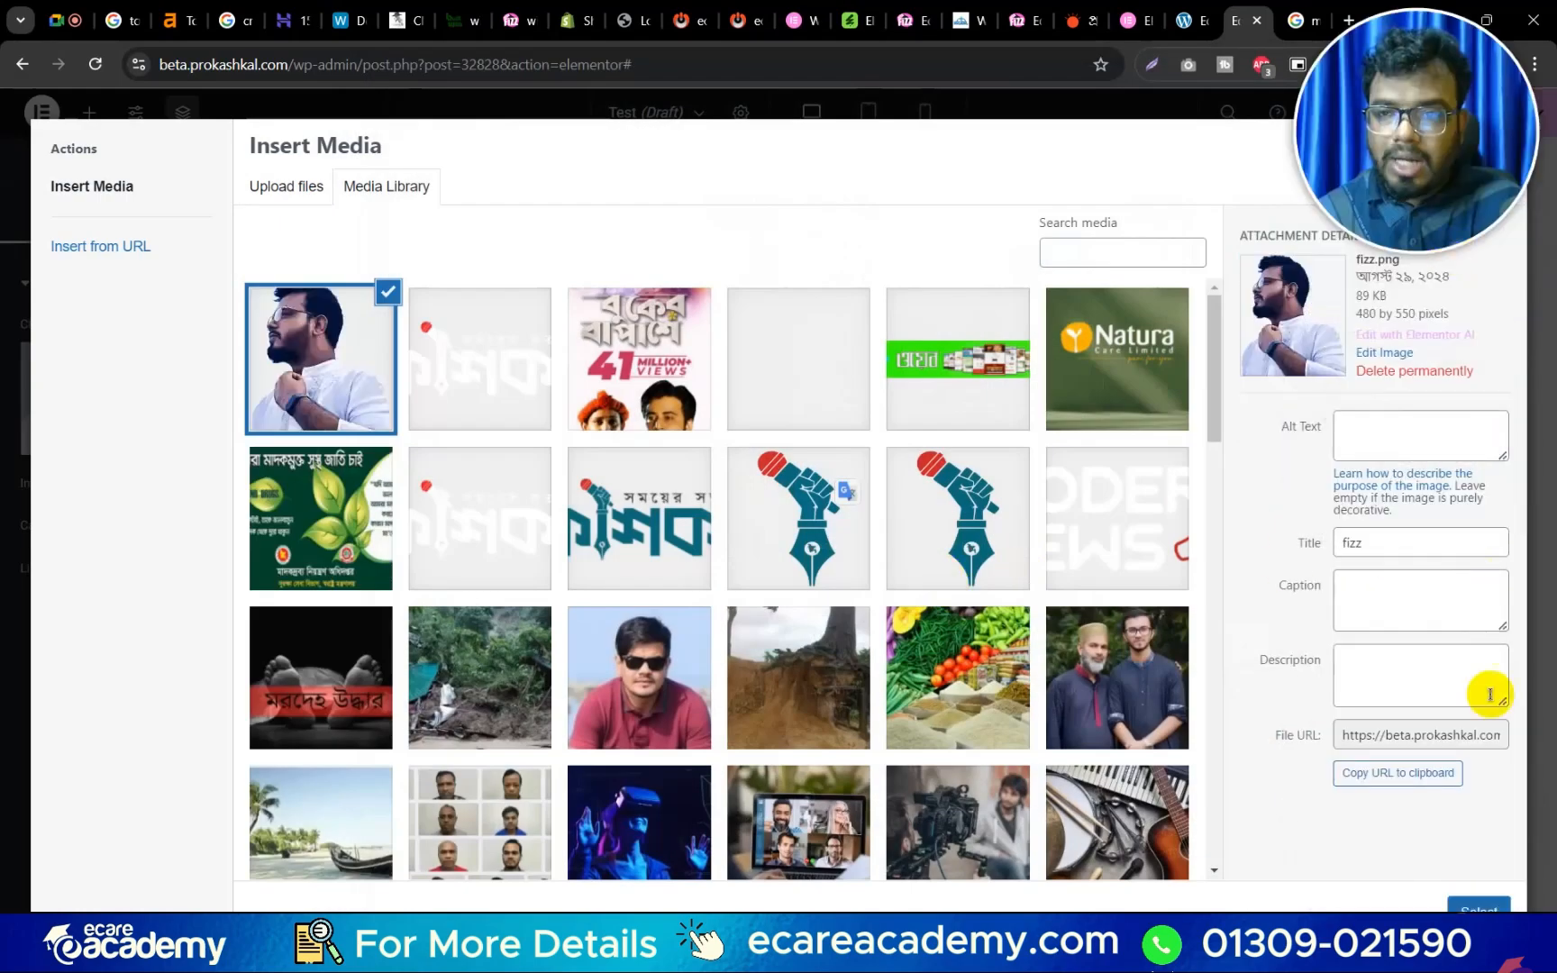
{"action": "left_click", "coordinate": [1477, 892]}
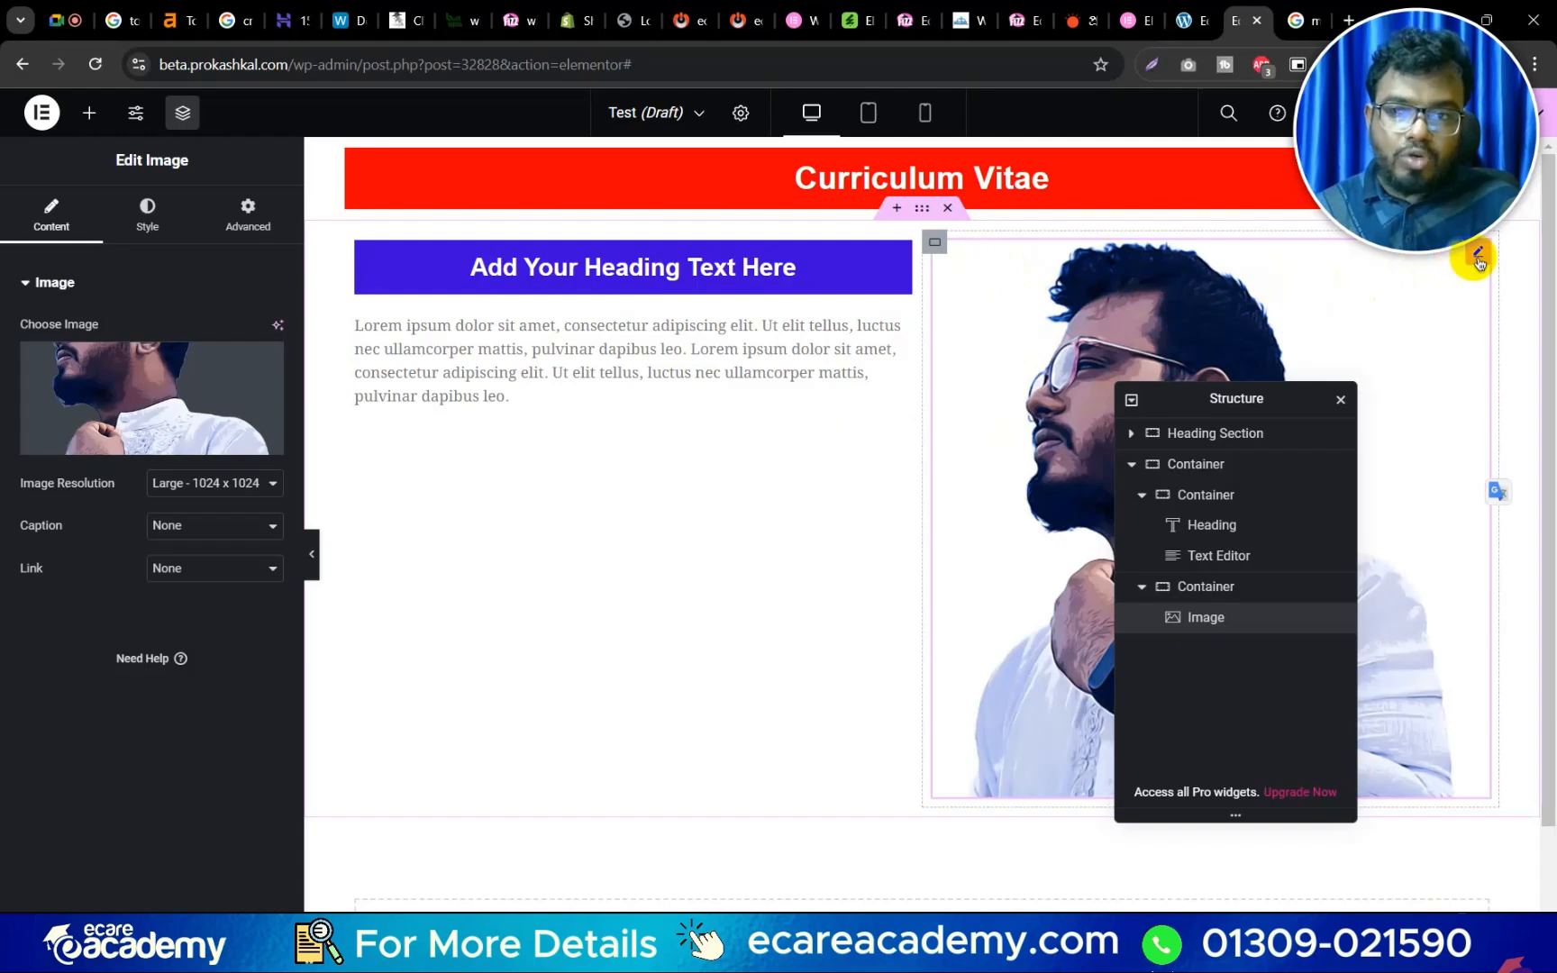
Give the image a classic background colour, trying red (#FA0000) and a near-white (#FFFAFA).
{"action": "left_click", "coordinate": [257, 216]}
{"action": "scroll", "coordinate": [136, 695], "scroll_direction": "down", "scroll_amount": 7}
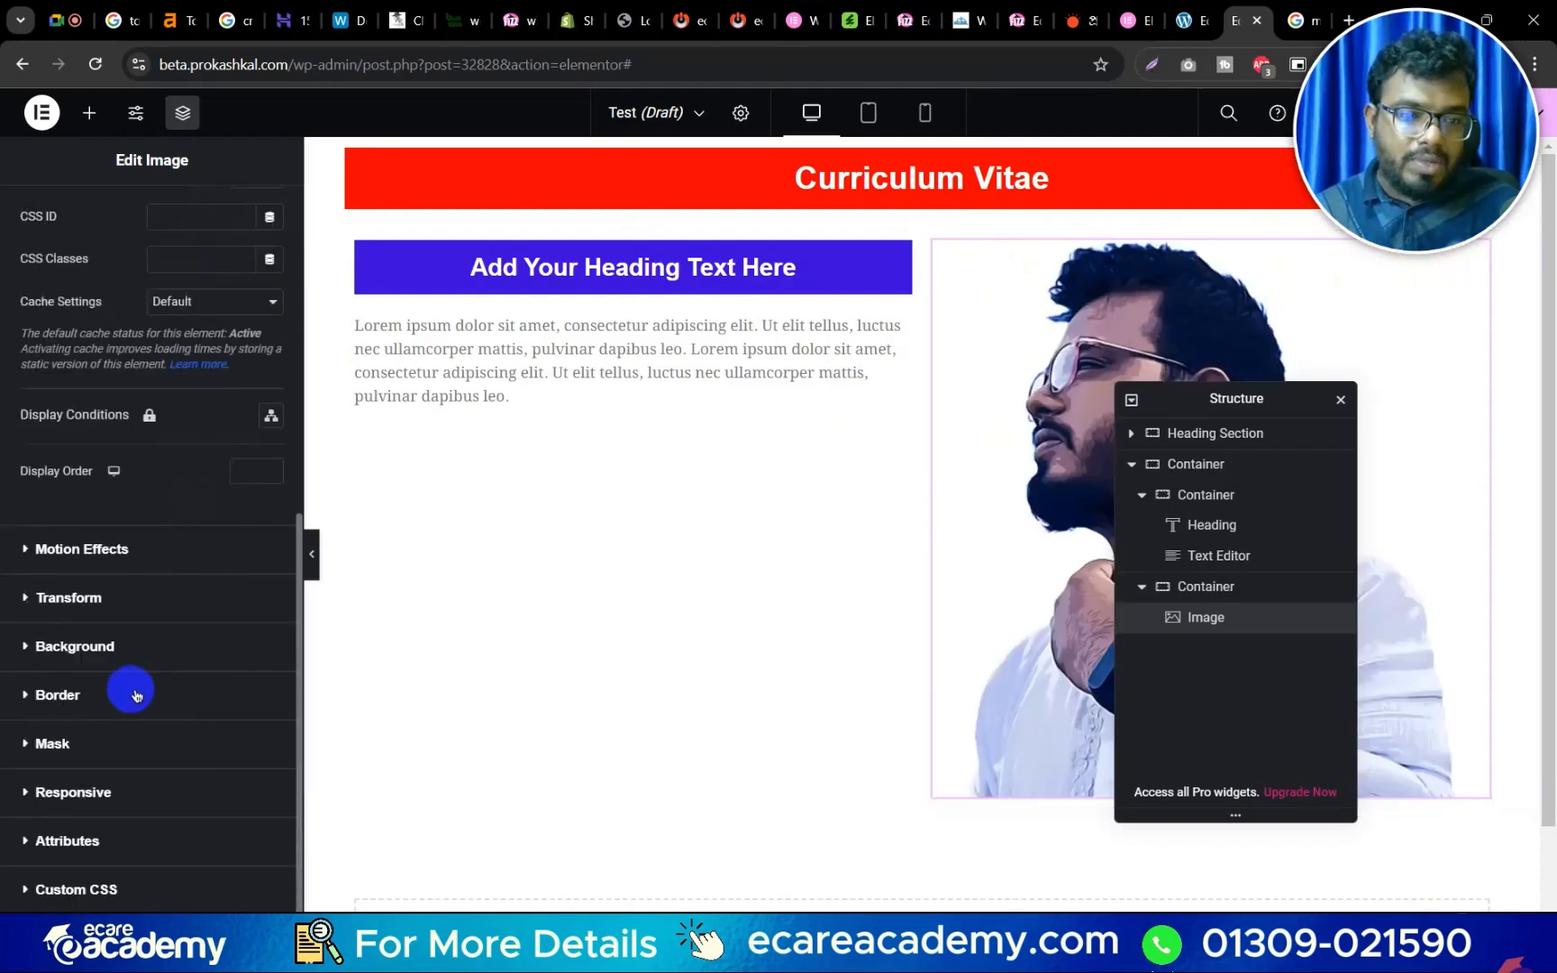
{"action": "left_click", "coordinate": [115, 647]}
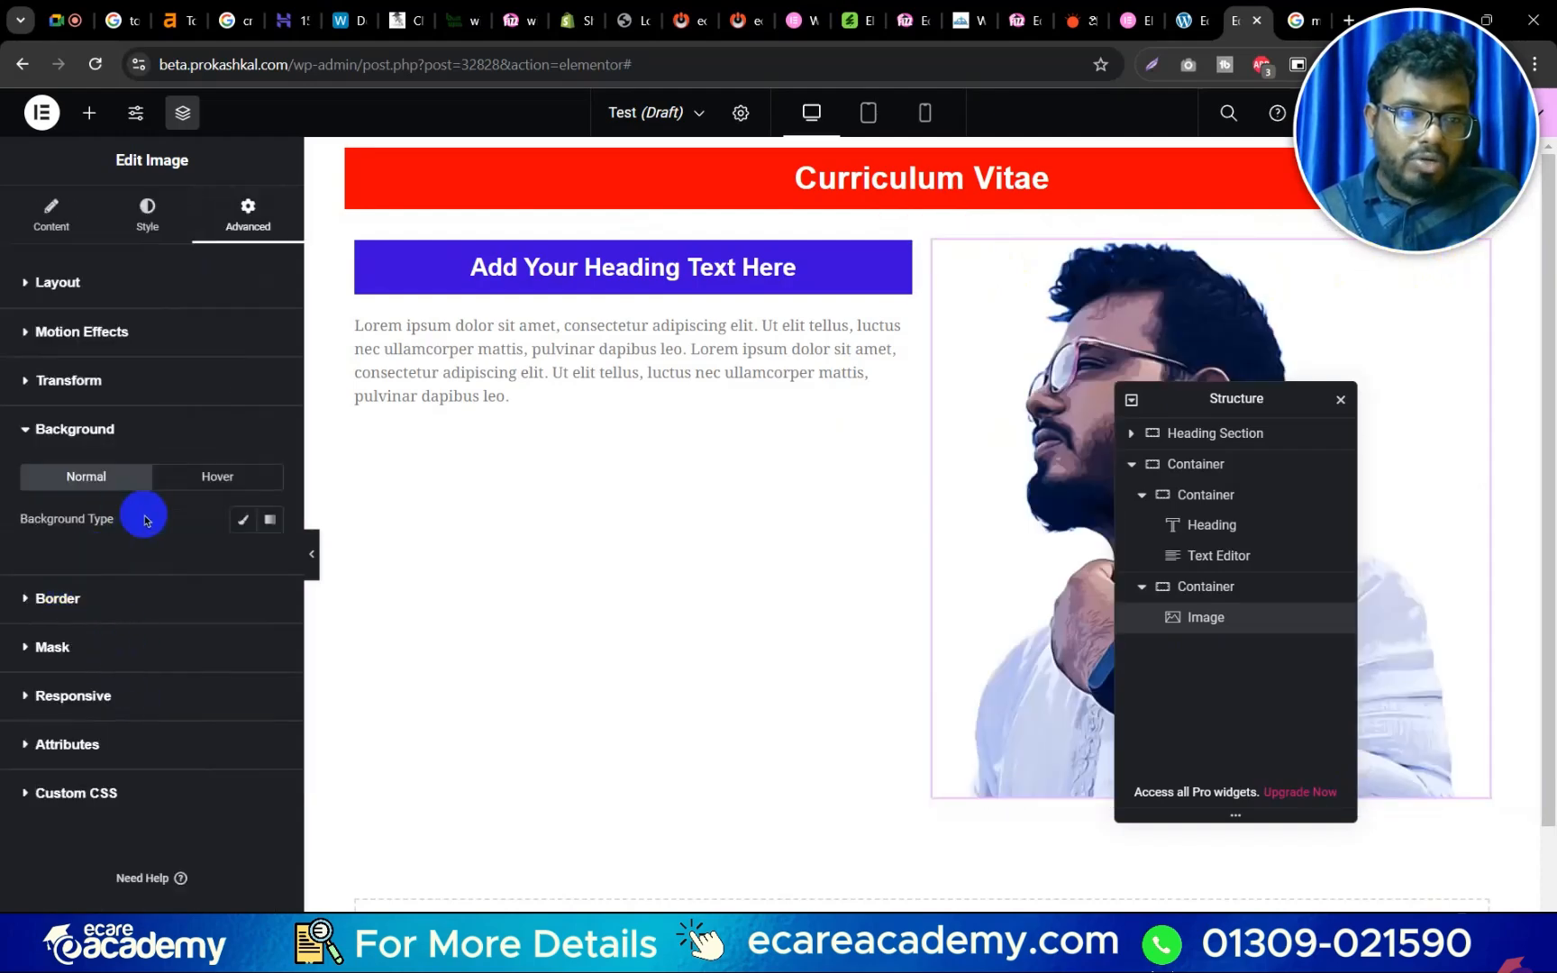
{"action": "left_click", "coordinate": [242, 519]}
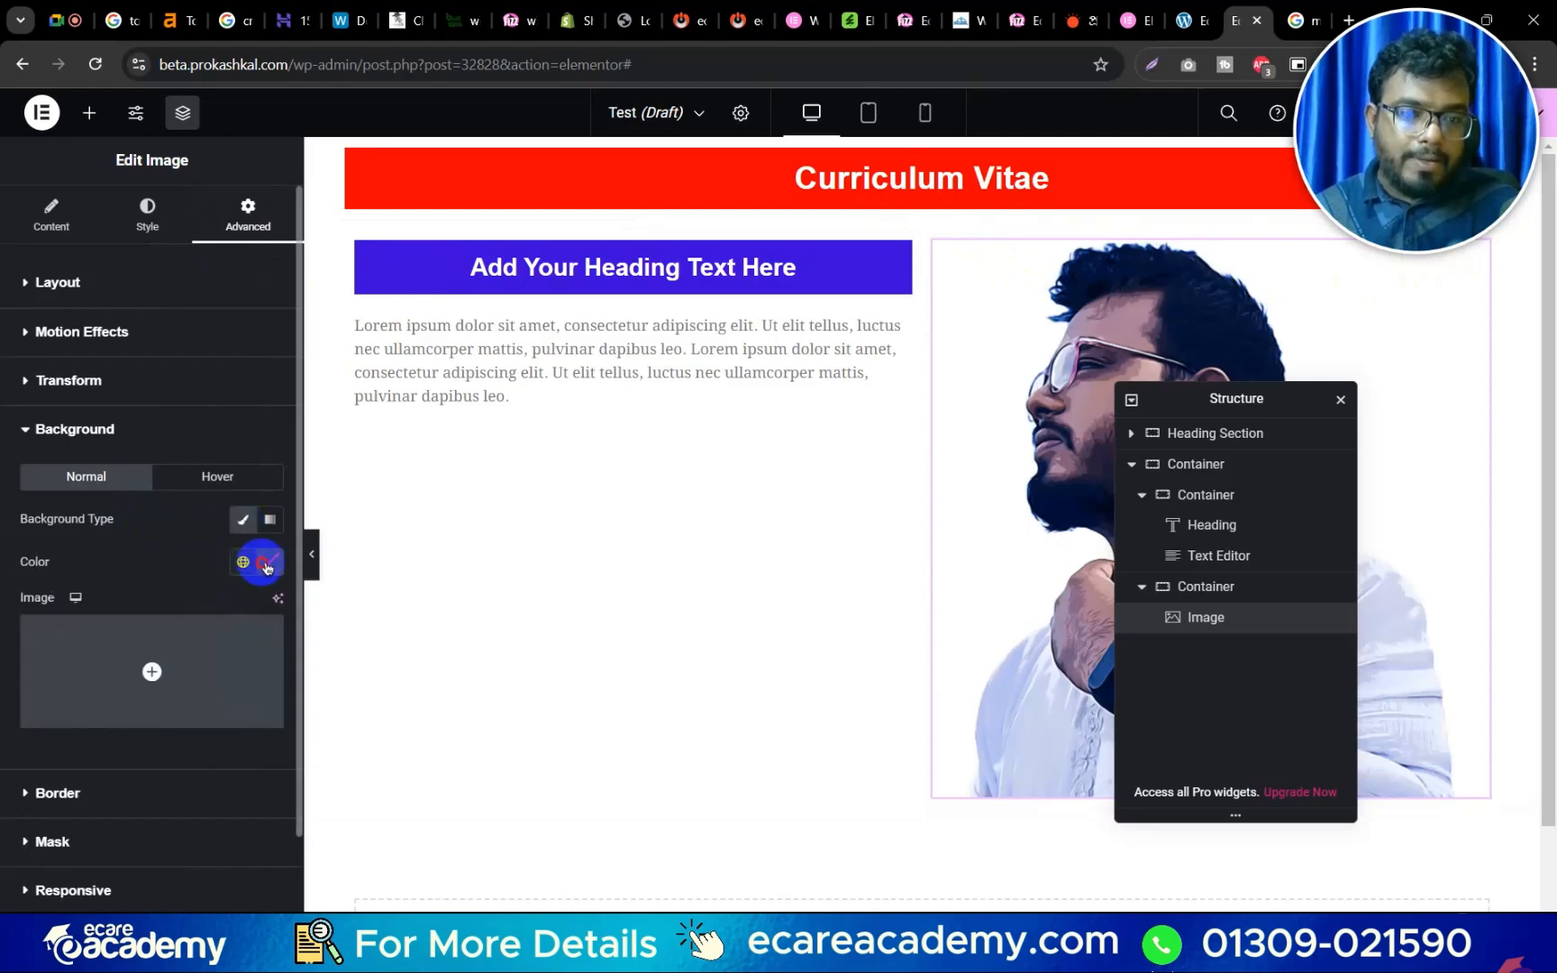
{"action": "left_click", "coordinate": [266, 565]}
{"action": "left_click_drag", "start_coordinate": [337, 648], "coordinate": [396, 647]}
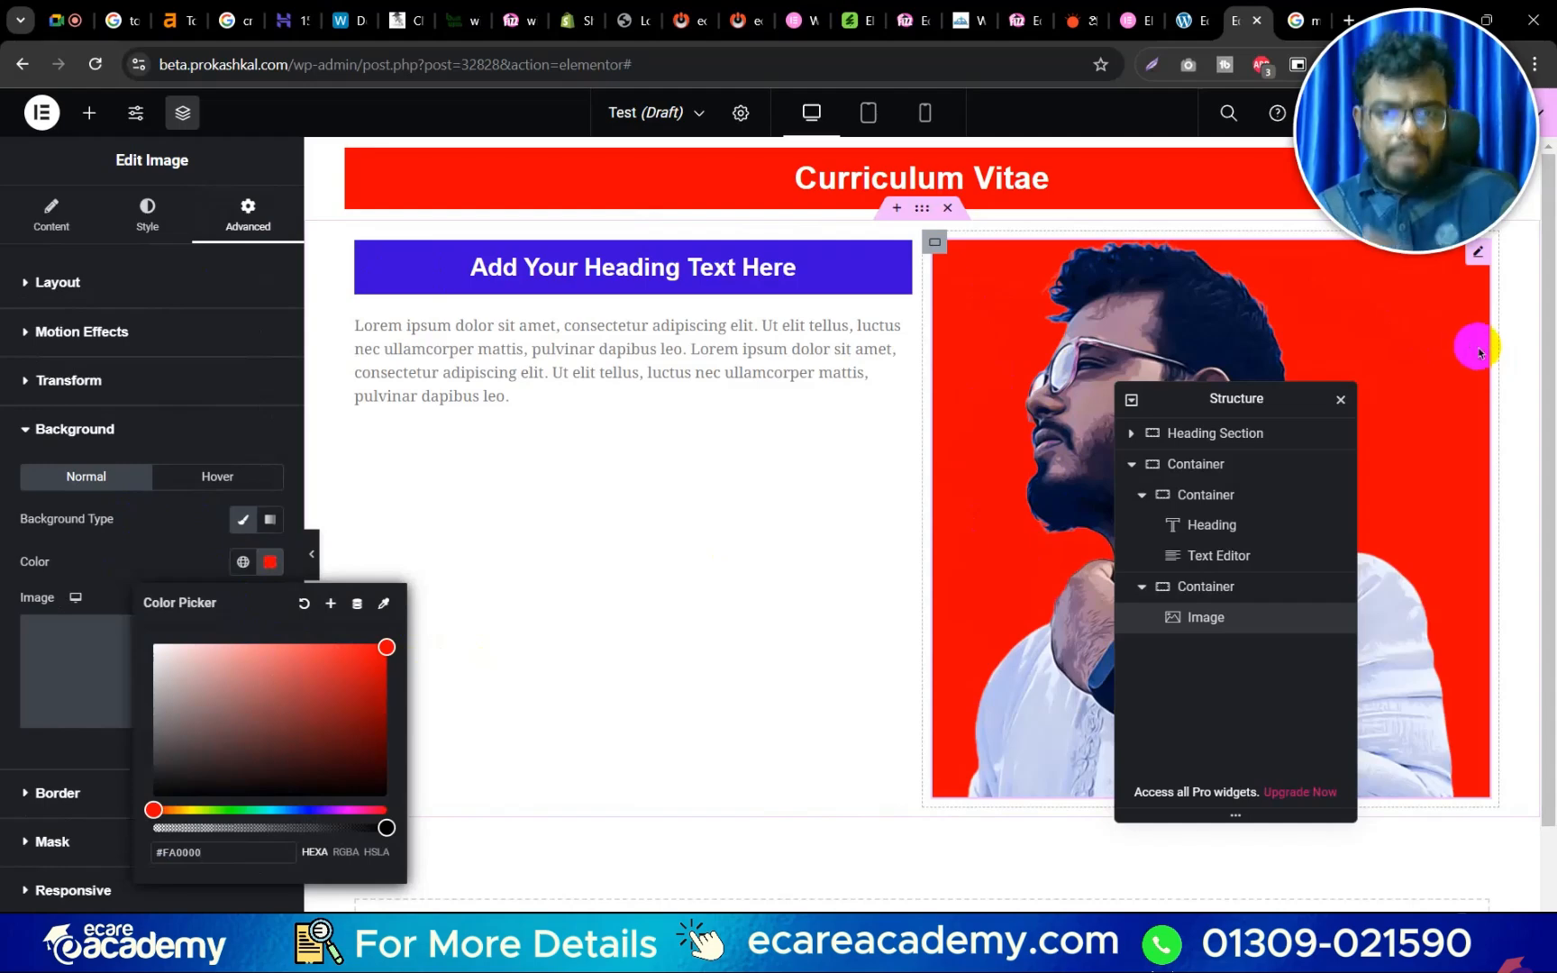
{"action": "left_click_drag", "start_coordinate": [386, 646], "coordinate": [160, 542]}
{"action": "left_click", "coordinate": [159, 541]}
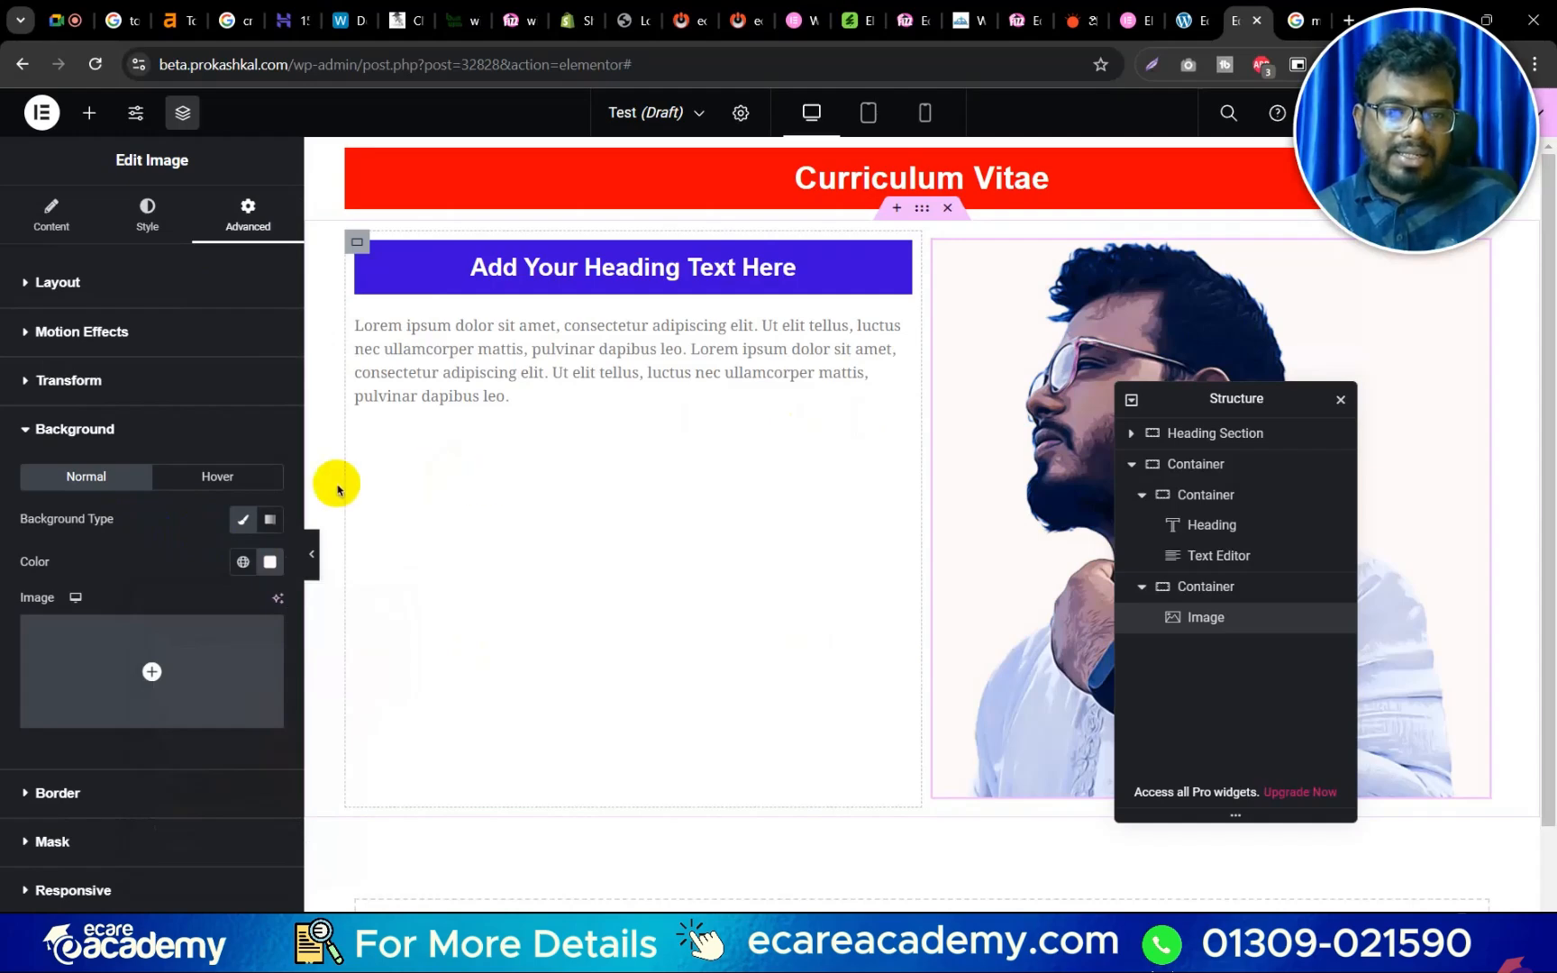
Clear the image's custom background colour.
{"action": "left_click", "coordinate": [242, 560]}
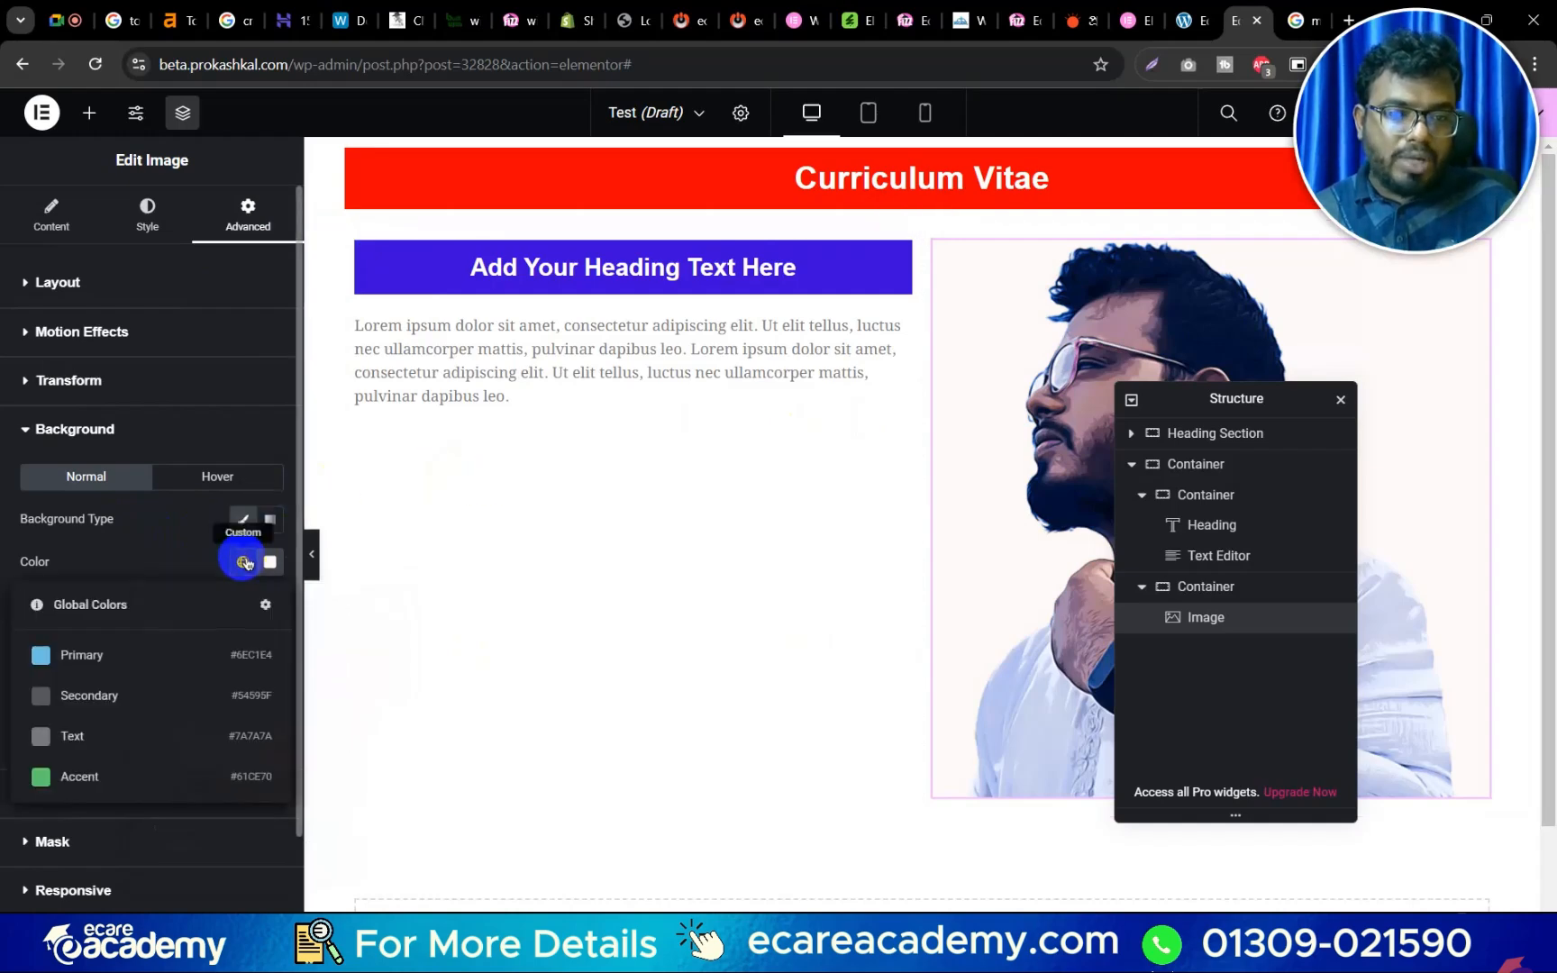
{"action": "left_click", "coordinate": [192, 549]}
{"action": "left_click", "coordinate": [270, 561]}
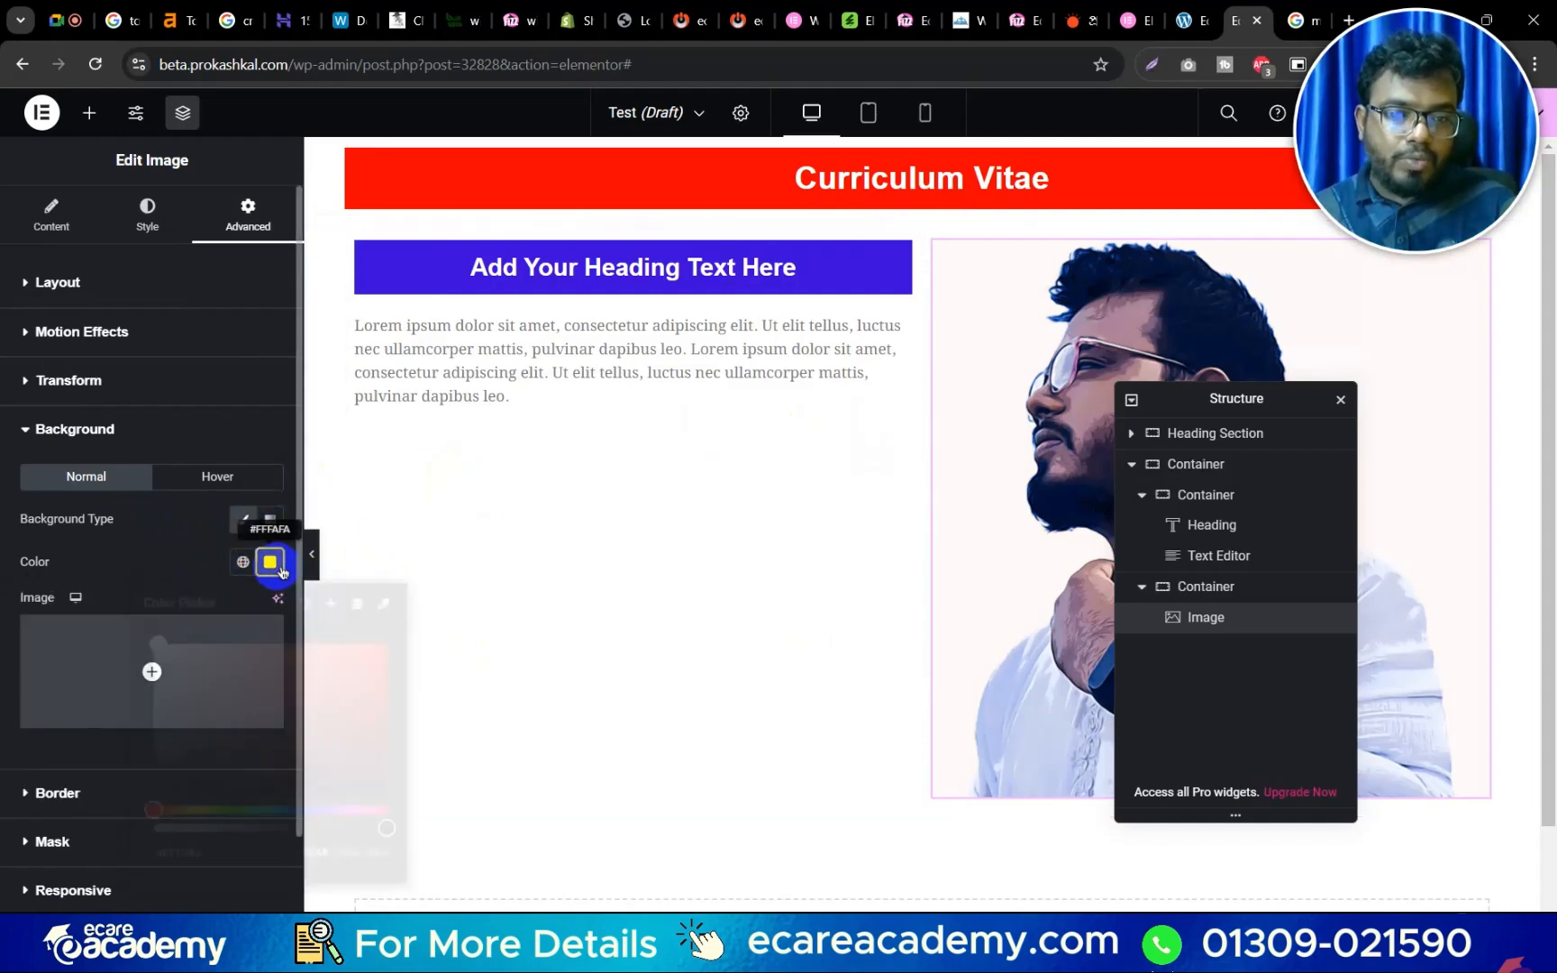
{"action": "left_click", "coordinate": [306, 605]}
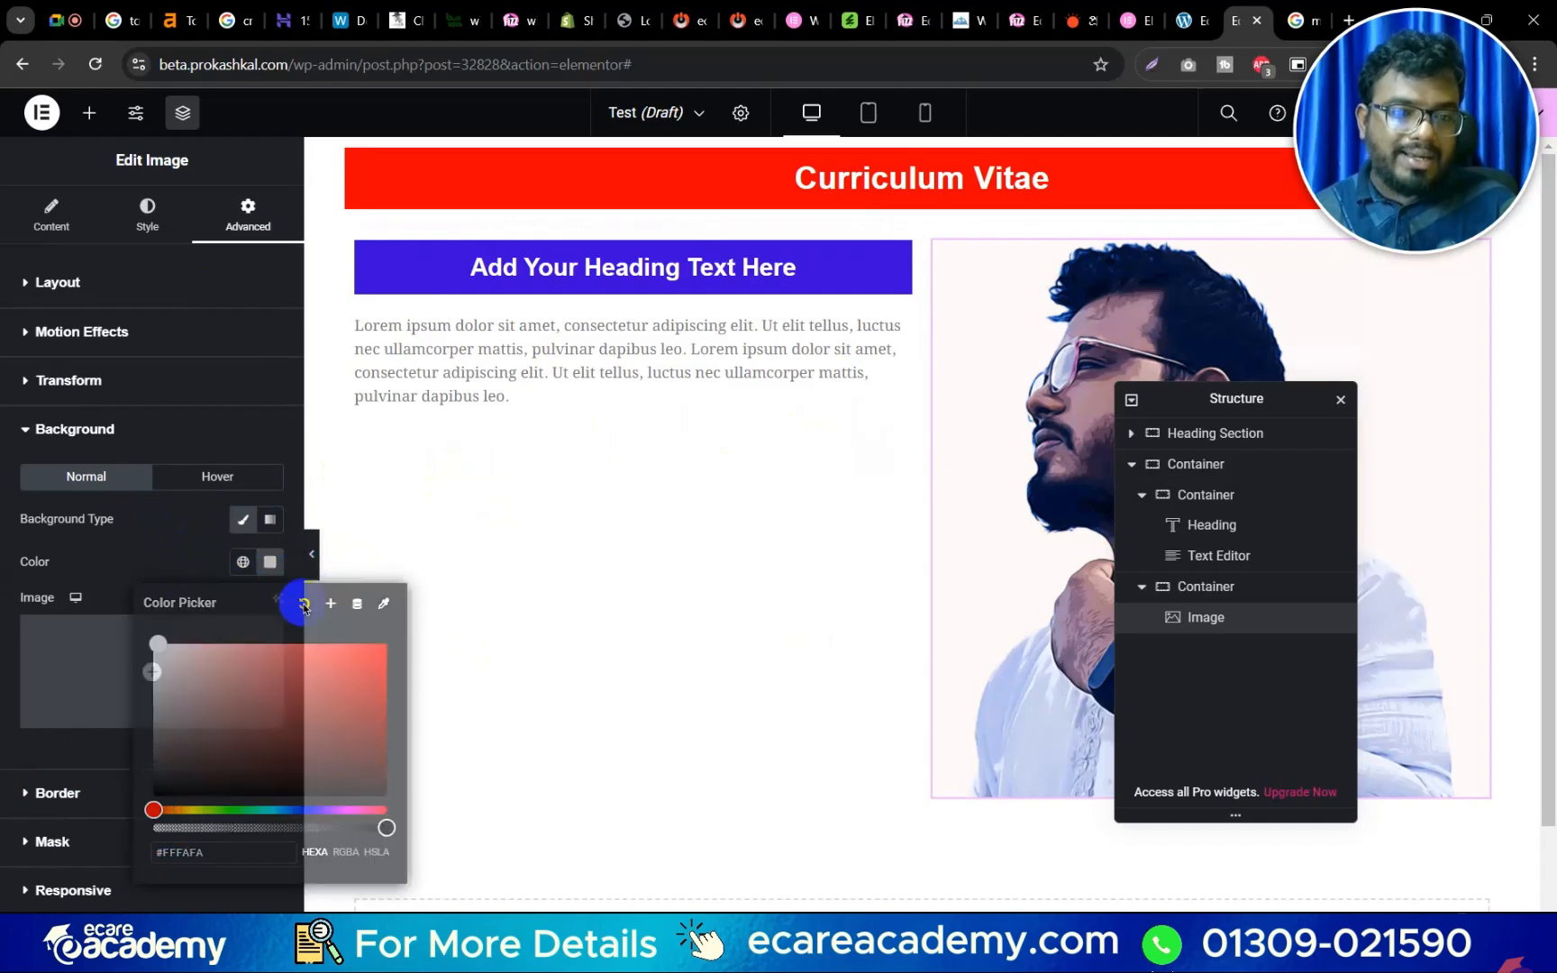
{"action": "left_click", "coordinate": [153, 545]}
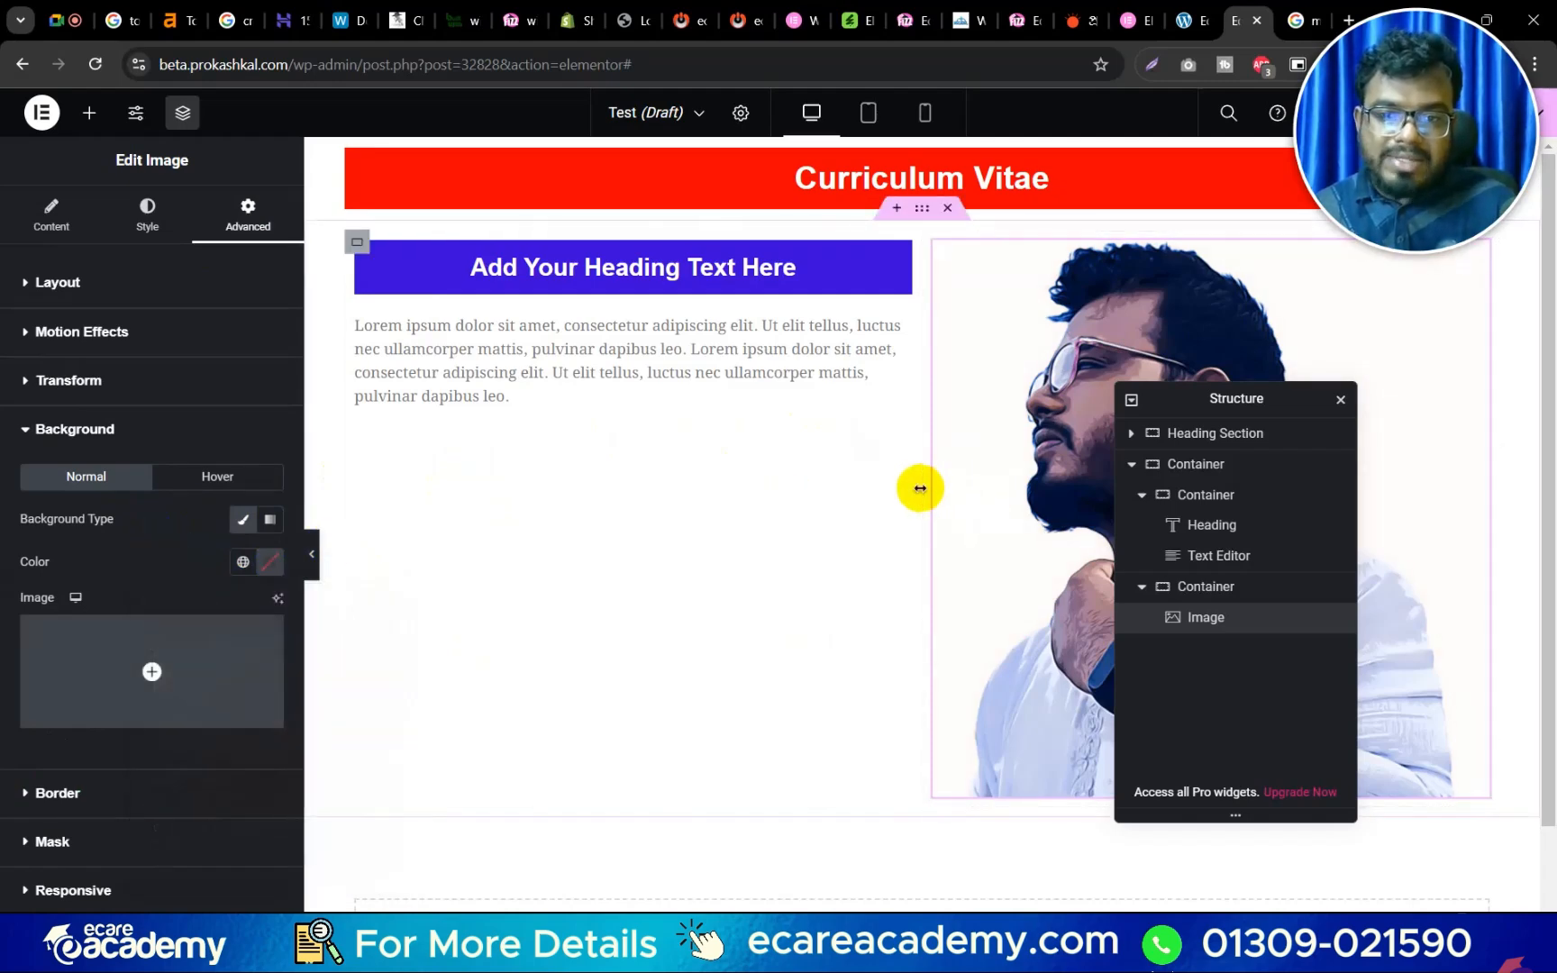
Widen the left column to about 60% of the container and move the Structure window lower, off the portrait's face.
{"action": "left_click_drag", "start_coordinate": [918, 489], "coordinate": [1089, 468]}
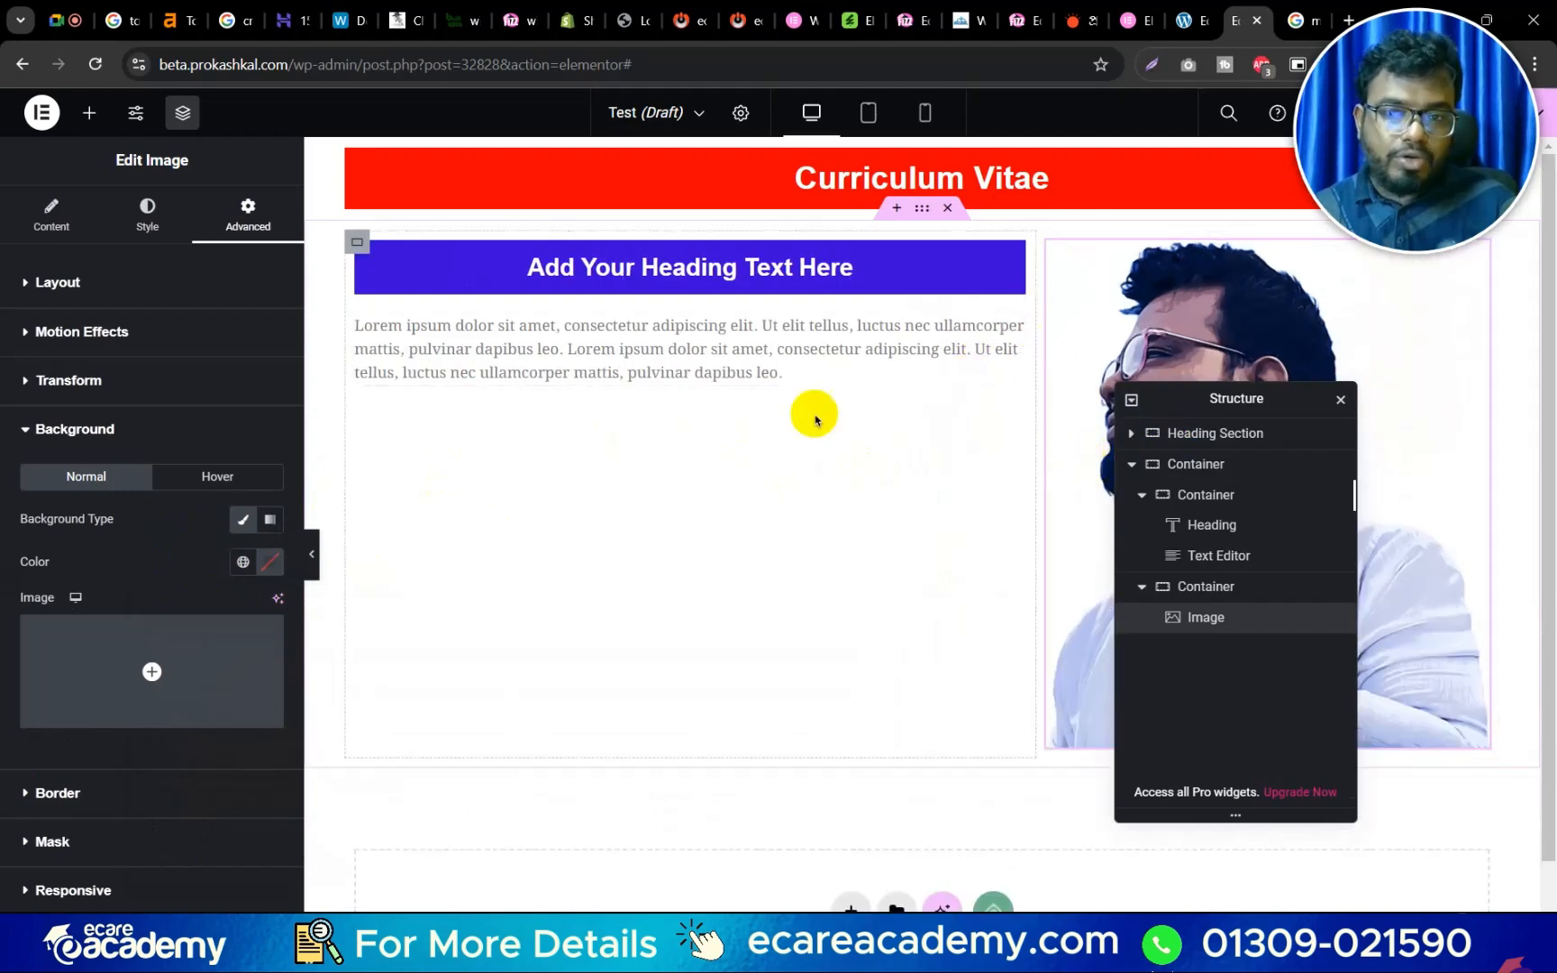
{"action": "left_click_drag", "start_coordinate": [1269, 394], "coordinate": [1339, 494]}
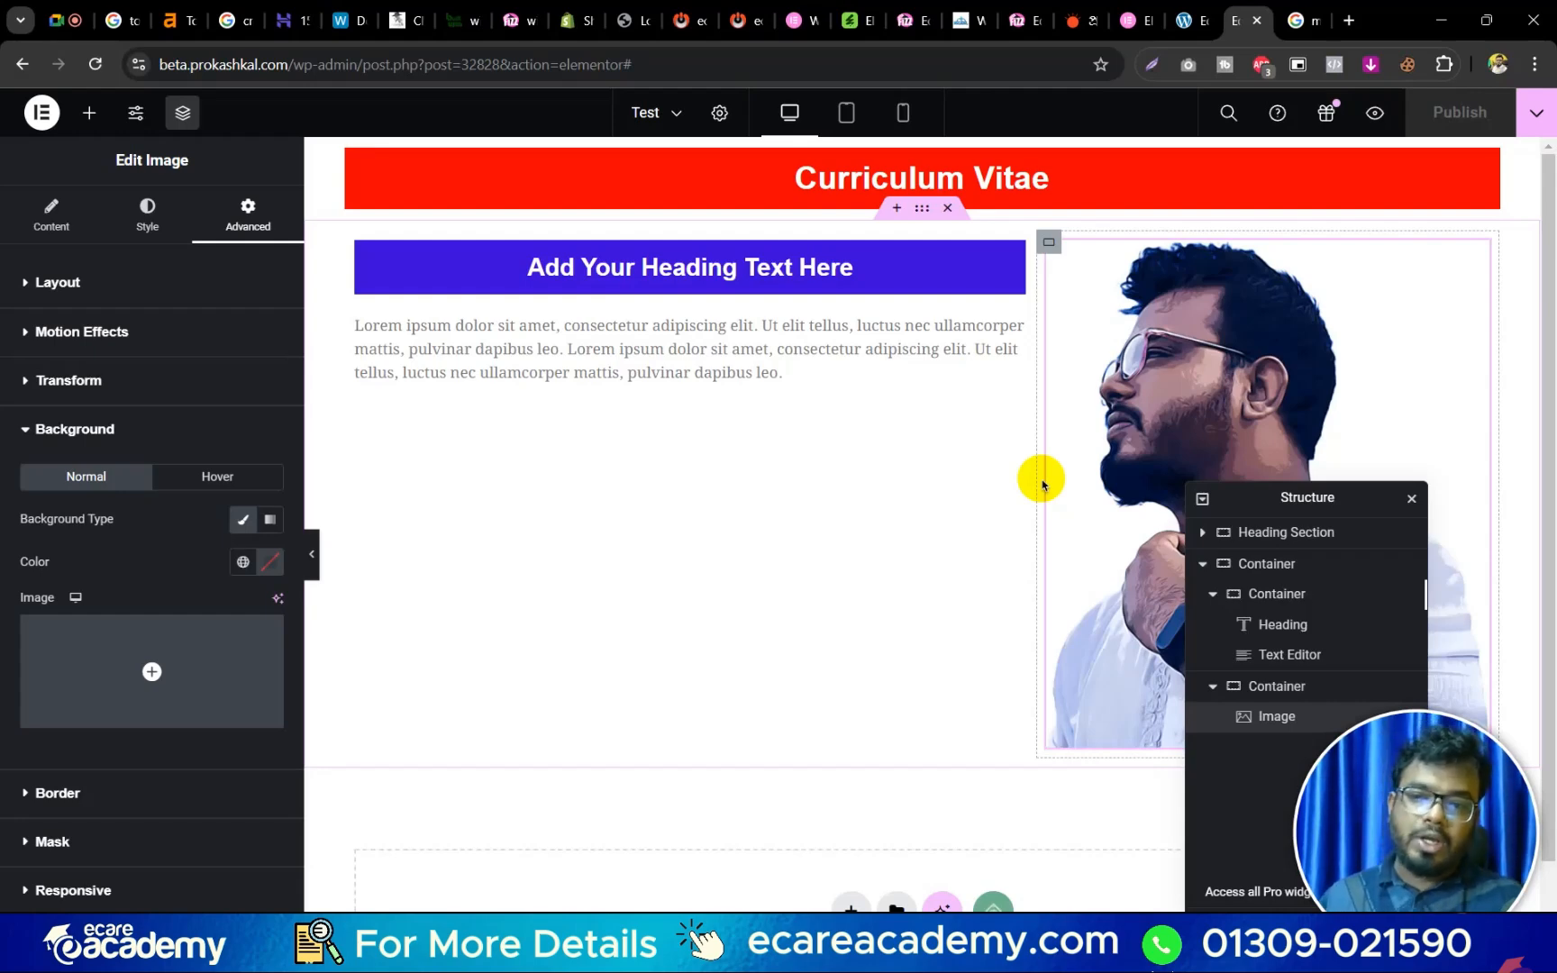
Move the Structure window off the picture and examine how widgets nest in Heading Section and the two-column container.
{"action": "left_click_drag", "start_coordinate": [1274, 498], "coordinate": [848, 286]}
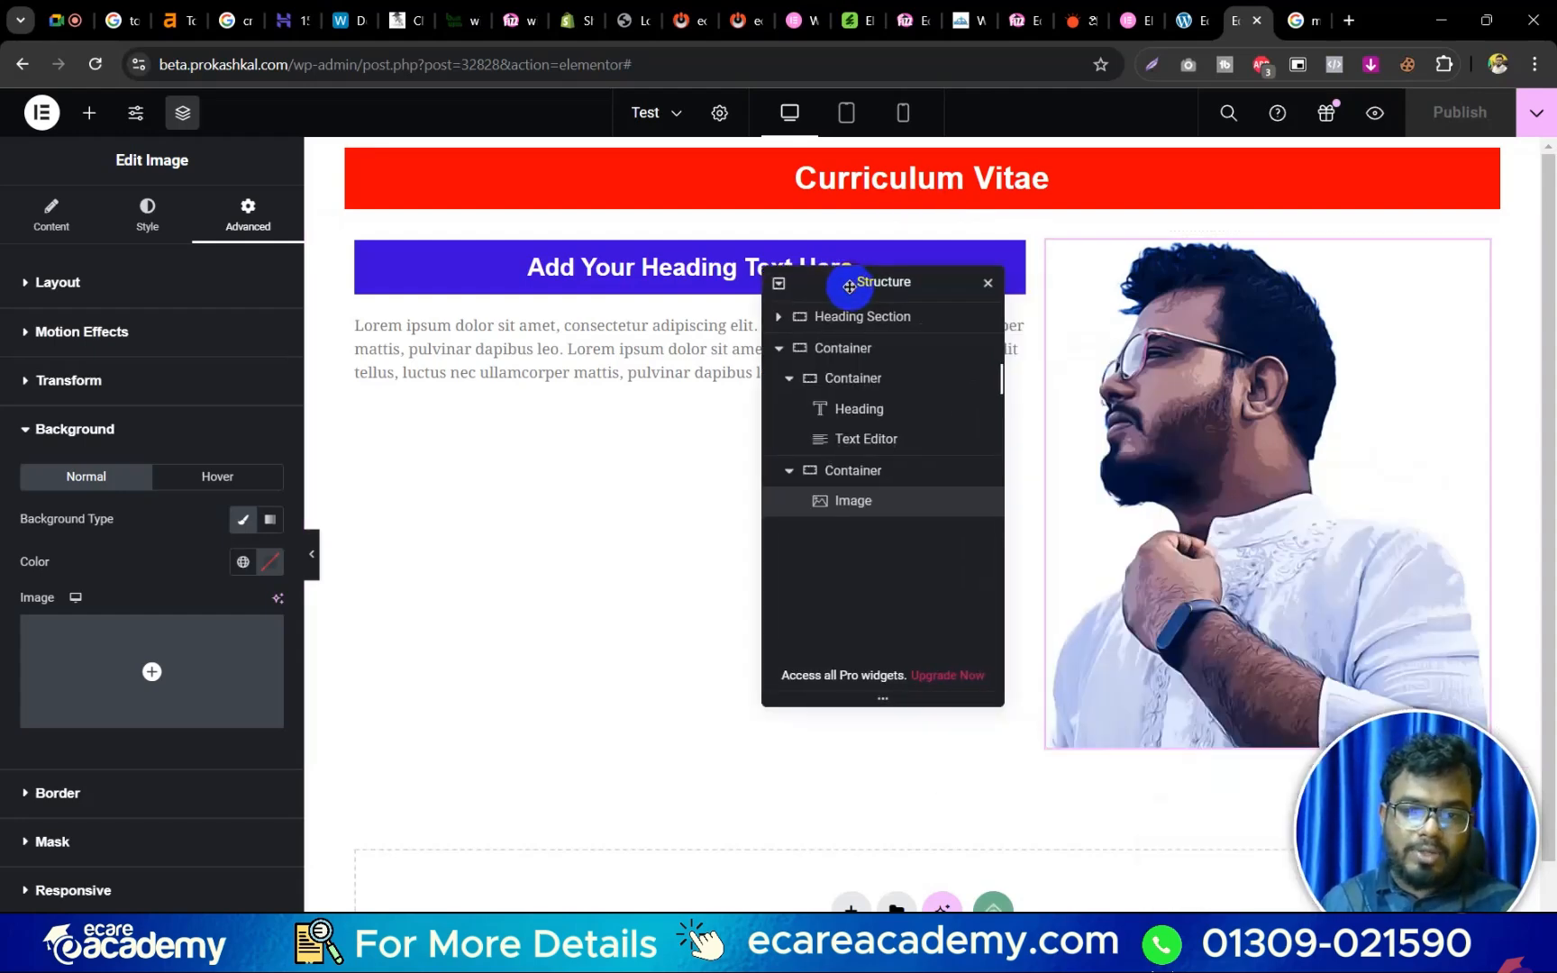
{"action": "left_click", "coordinate": [780, 347]}
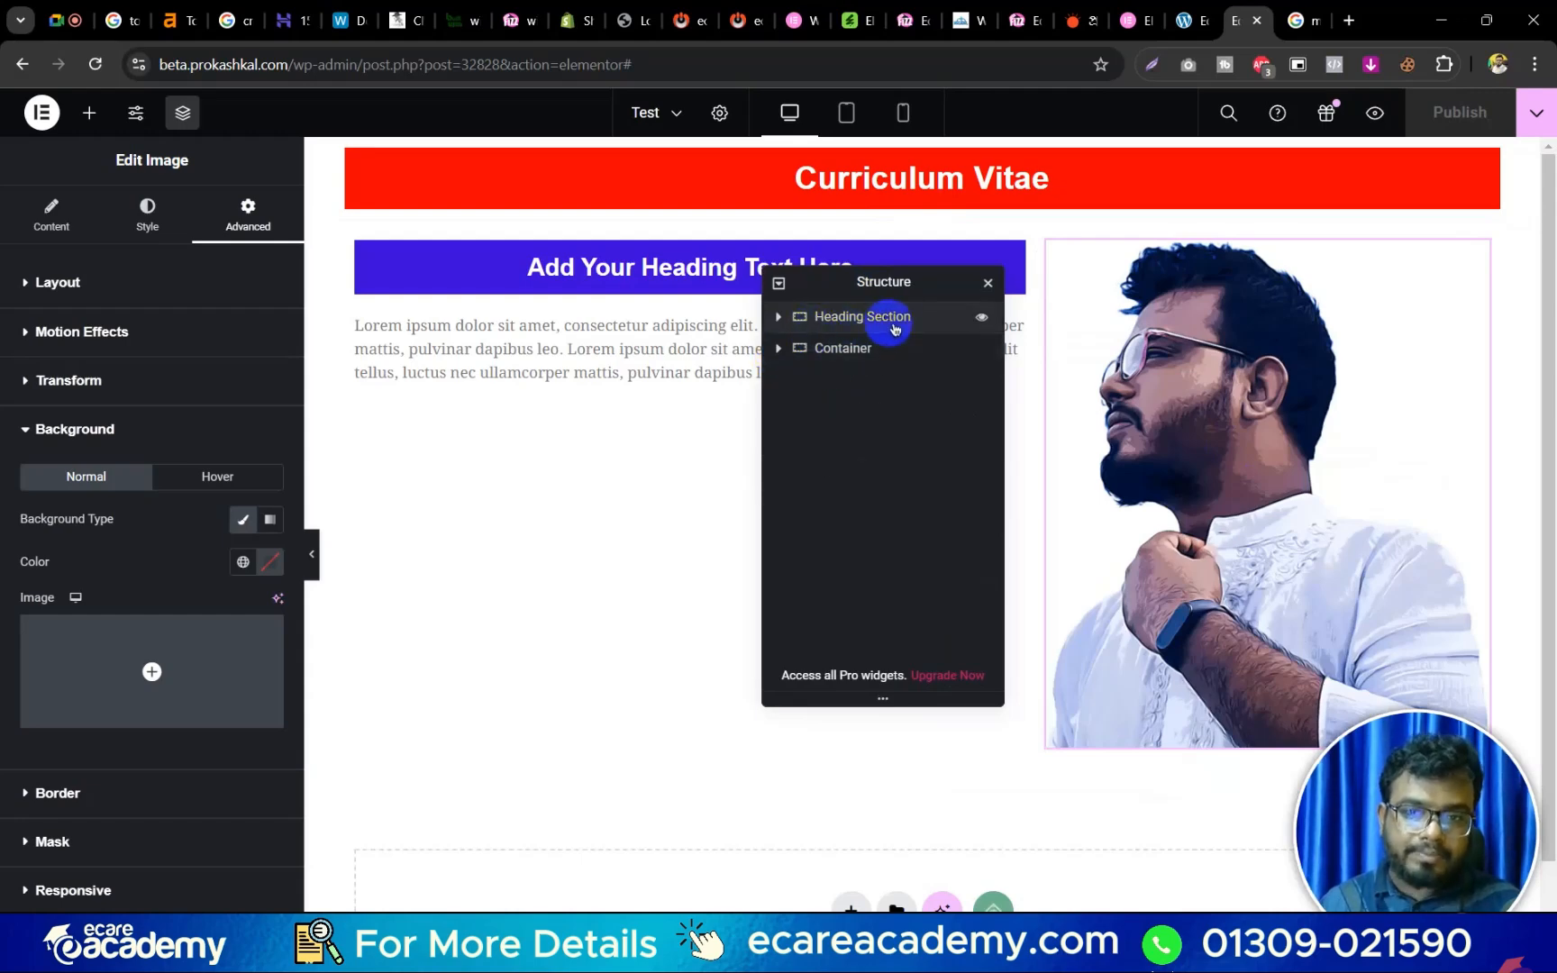
{"action": "left_click", "coordinate": [777, 316]}
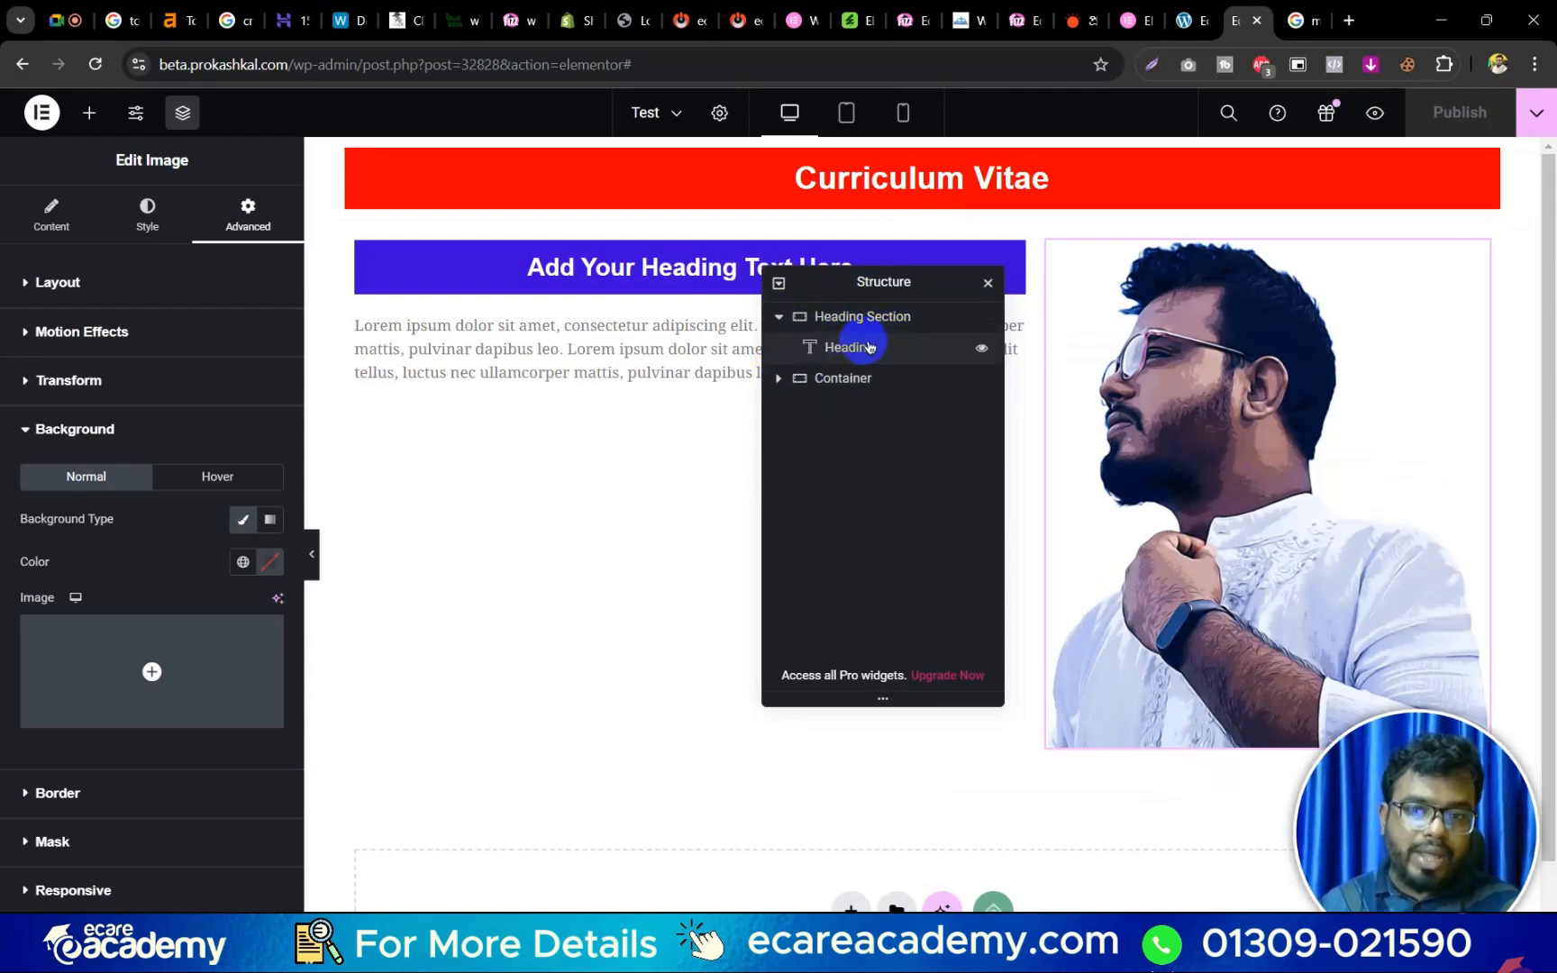
{"action": "left_click", "coordinate": [781, 380]}
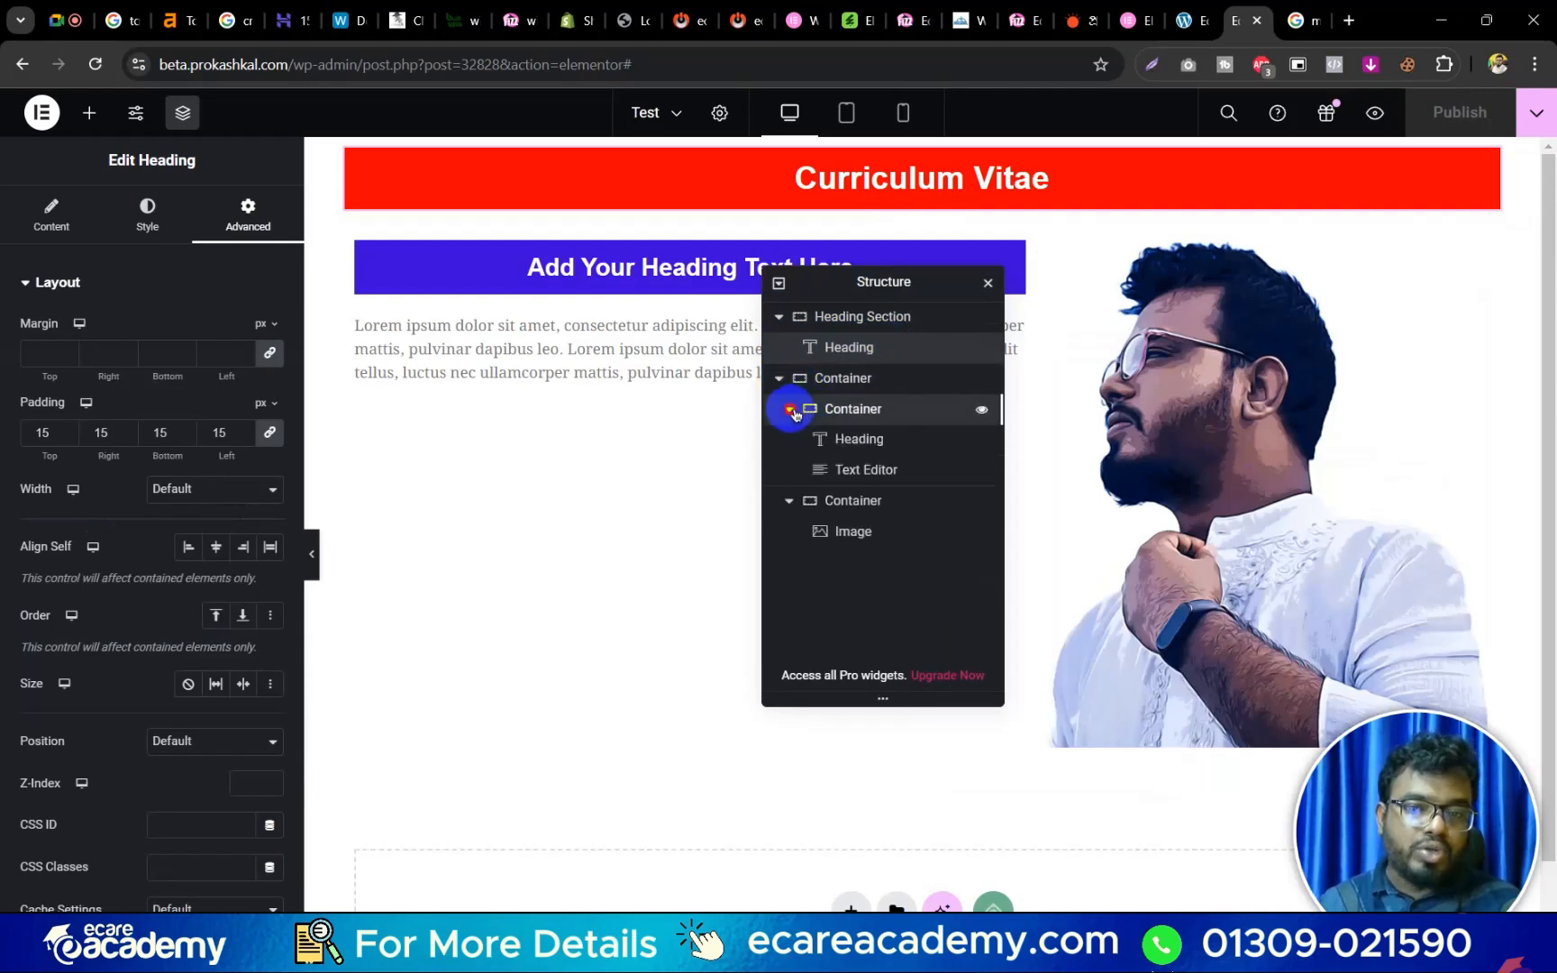
{"action": "left_click", "coordinate": [791, 411]}
{"action": "left_click", "coordinate": [791, 441]}
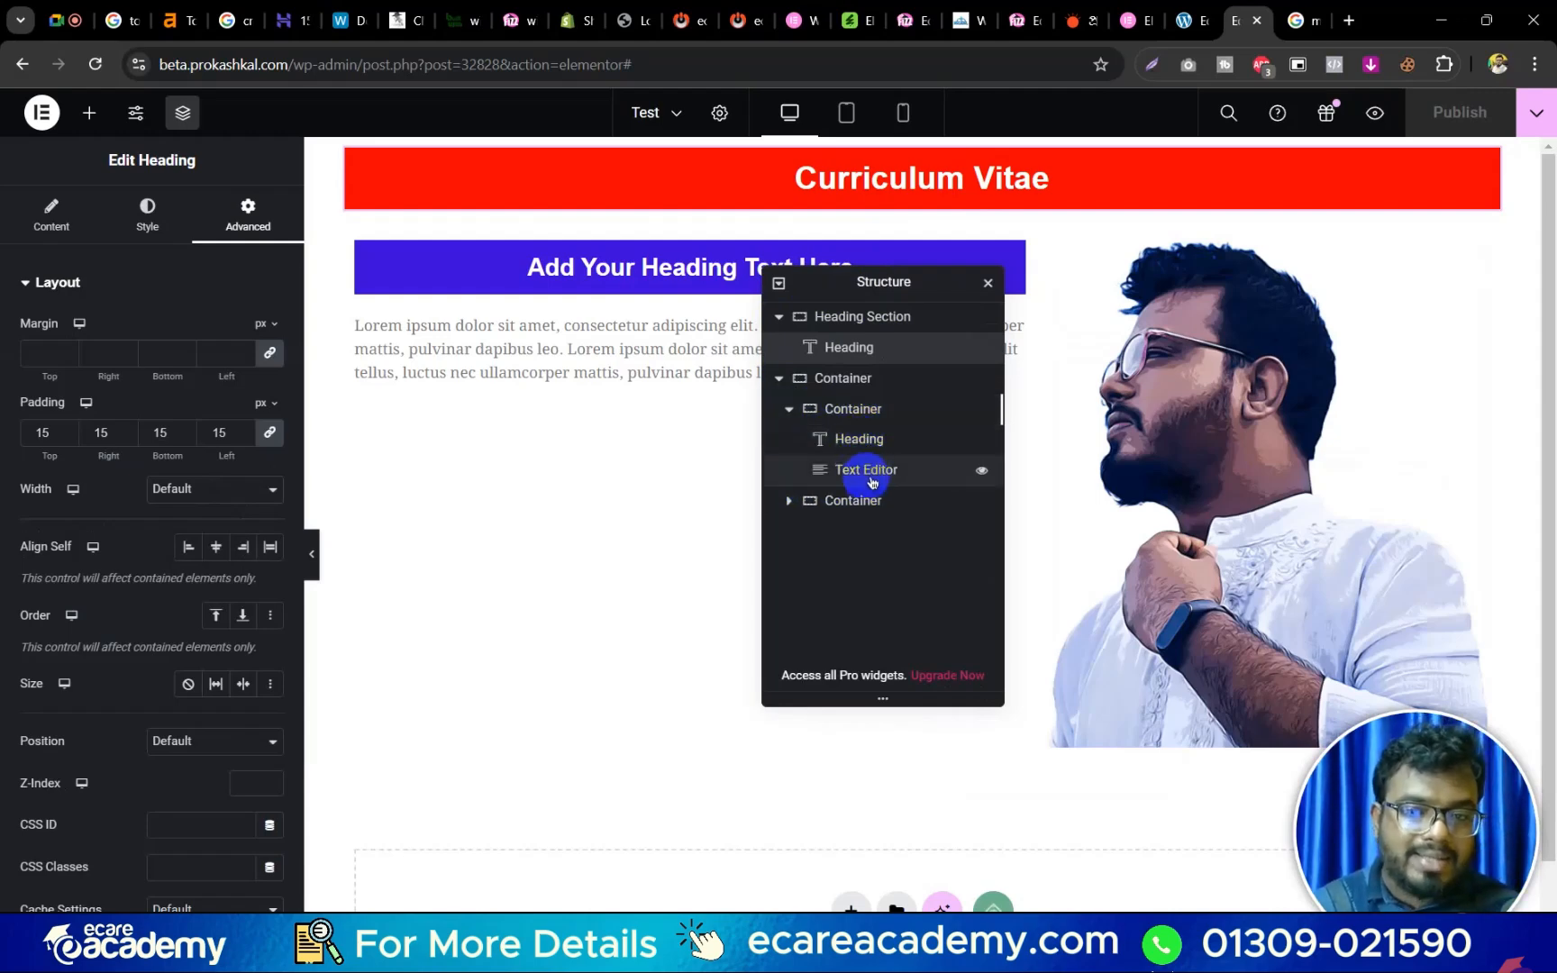
{"action": "left_click", "coordinate": [791, 504]}
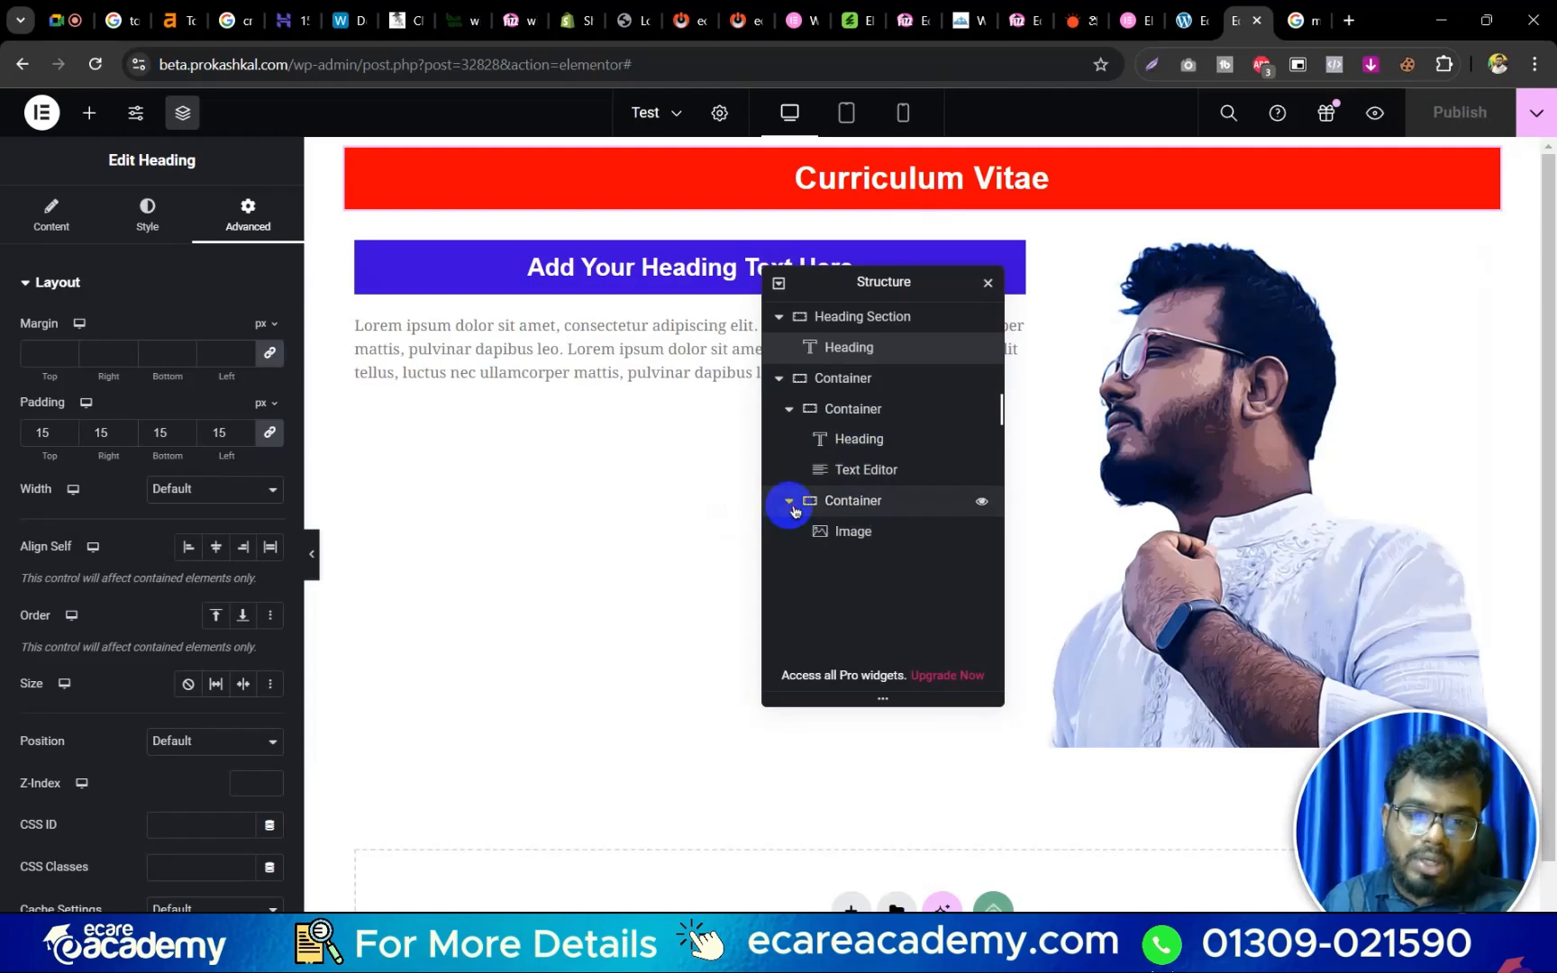